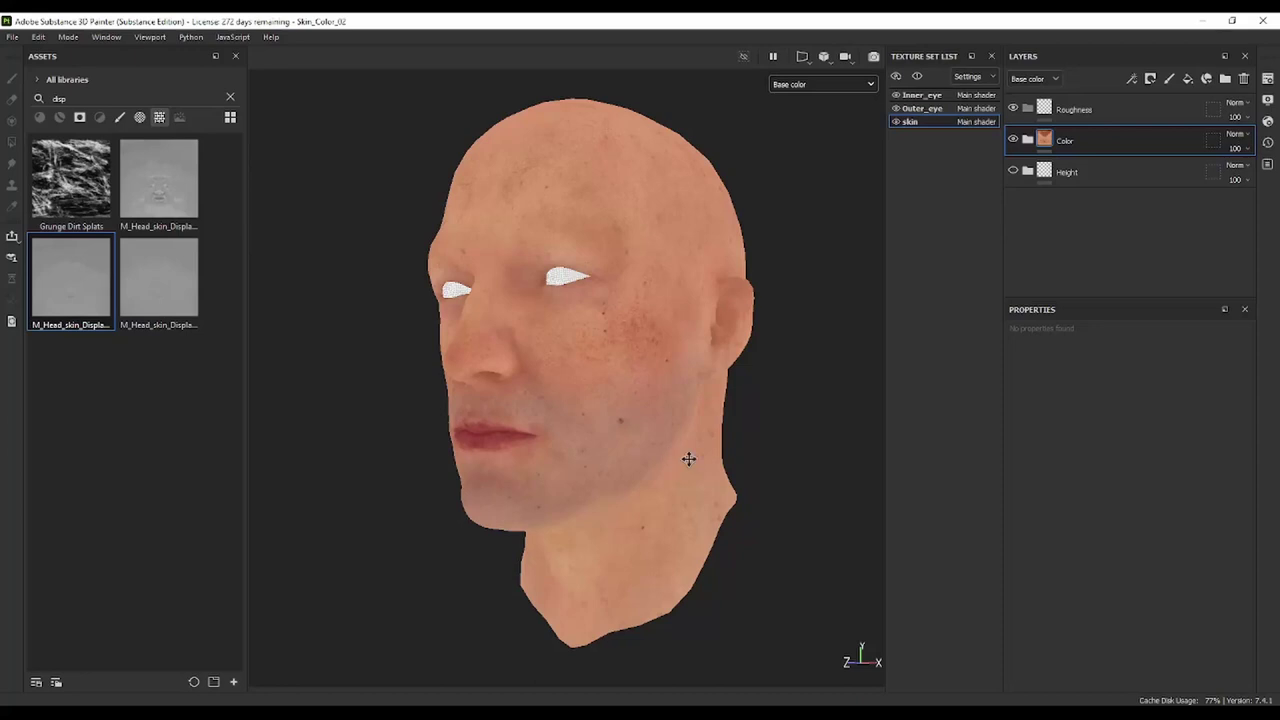
# Preview the head in the Roughness channel, then return the viewport to full Material shading
pyautogui.moveTo(689, 459)
pyautogui.keyDown('alt'); pyautogui.mouseDown()
pyautogui.moveTo(611, 463)
pyautogui.moveTo(663, 457)
pyautogui.moveTo(644, 488)
pyautogui.mouseUp(); pyautogui.keyUp('alt')
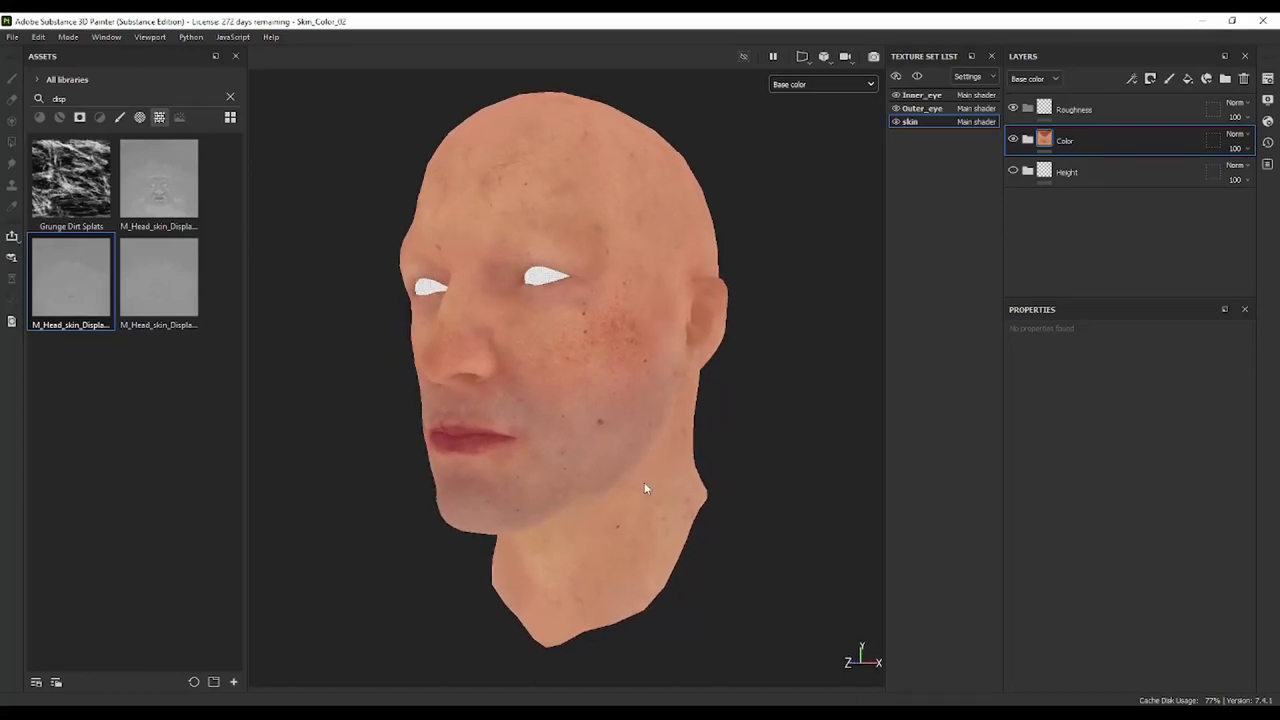
pyautogui.keyDown('alt'); pyautogui.moveTo(642, 482); pyautogui.dragTo(705, 464, button='middle'); pyautogui.keyUp('alt')
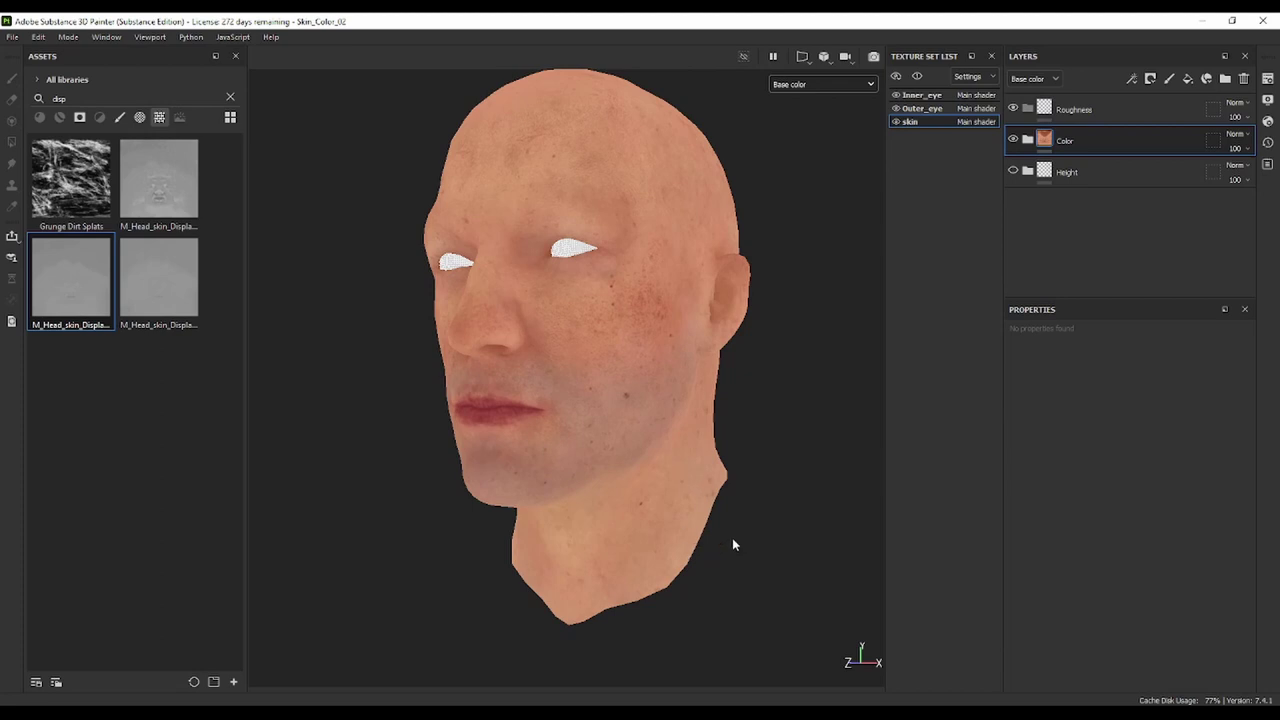
pyautogui.moveTo(733, 544)
pyautogui.keyDown('alt'); pyautogui.mouseDown()
pyautogui.moveTo(786, 451)
pyautogui.moveTo(771, 471)
pyautogui.moveTo(617, 500)
pyautogui.moveTo(784, 512)
pyautogui.moveTo(674, 566)
pyautogui.moveTo(780, 523)
pyautogui.moveTo(780, 491)
pyautogui.moveTo(703, 515)
pyautogui.moveTo(700, 466)
pyautogui.moveTo(654, 511)
pyautogui.moveTo(777, 610)
pyautogui.mouseUp(); pyautogui.keyUp('alt')
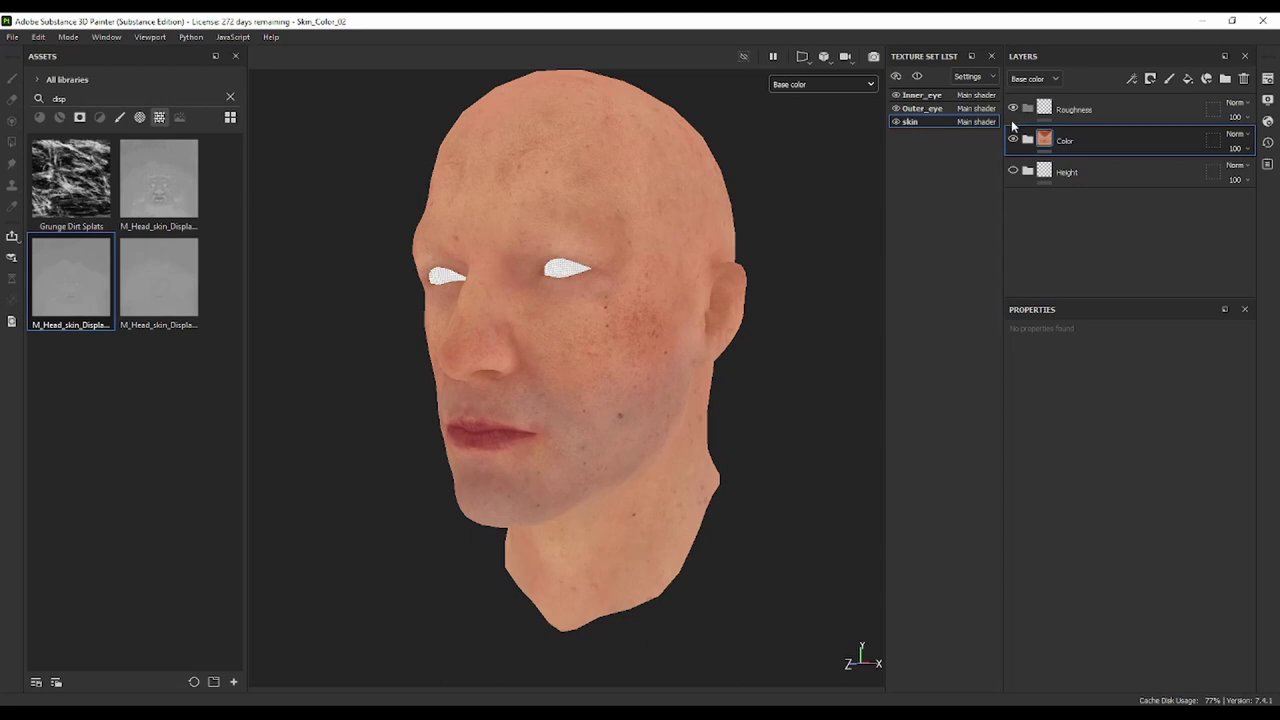
pyautogui.click(815, 85)
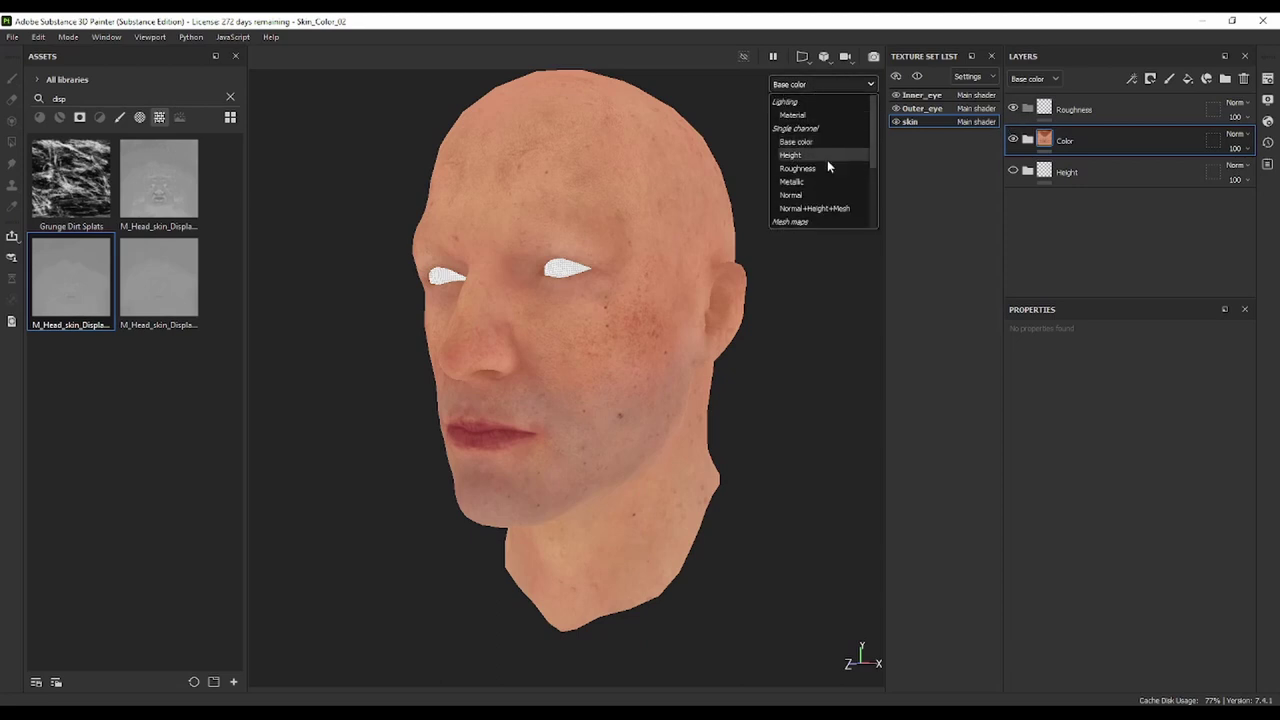
pyautogui.click(828, 170)
pyautogui.click(830, 85)
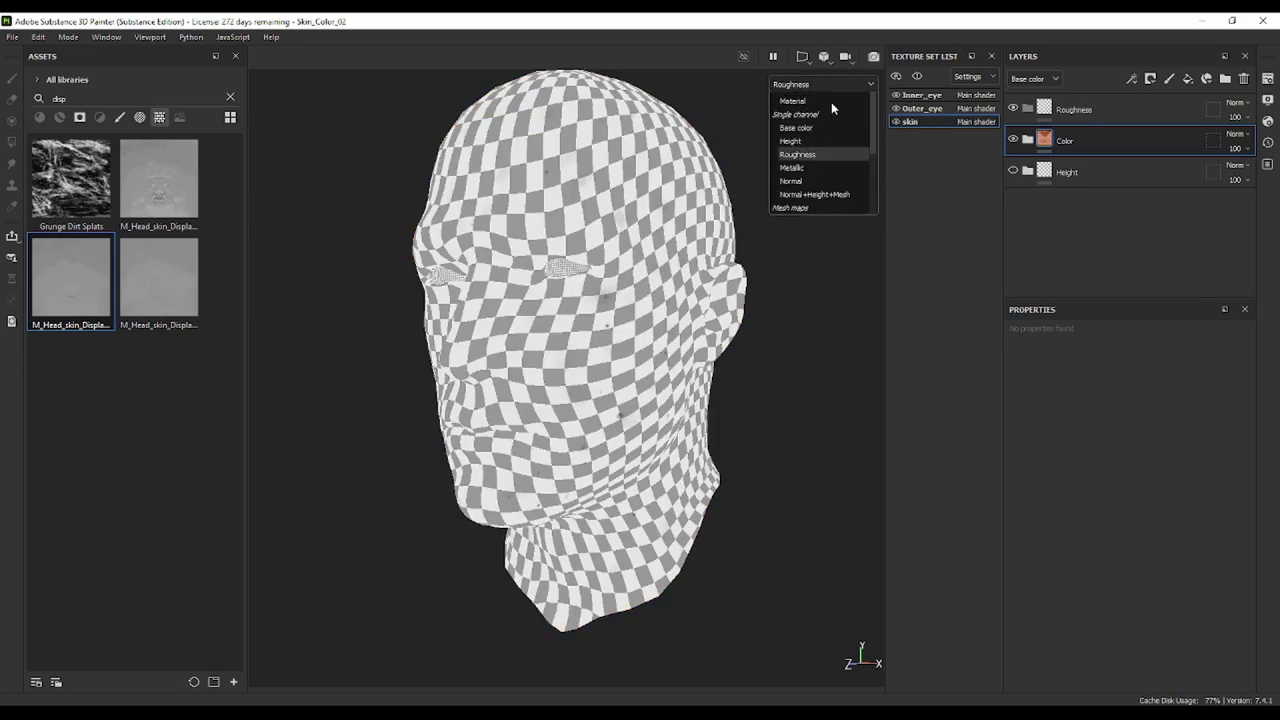
pyautogui.click(824, 114)
# Orbit and zoom around the head from front to three-quarter left to inspect the shading
pyautogui.moveTo(709, 277)
pyautogui.keyDown('alt'); pyautogui.mouseDown()
pyautogui.moveTo(586, 297)
pyautogui.moveTo(680, 314)
pyautogui.moveTo(605, 314)
pyautogui.moveTo(726, 300)
pyautogui.moveTo(737, 346)
pyautogui.moveTo(566, 353)
pyautogui.moveTo(608, 357)
pyautogui.moveTo(677, 323)
pyautogui.moveTo(651, 315)
pyautogui.mouseUp(); pyautogui.keyUp('alt')
pyautogui.scroll(3, 651, 315)
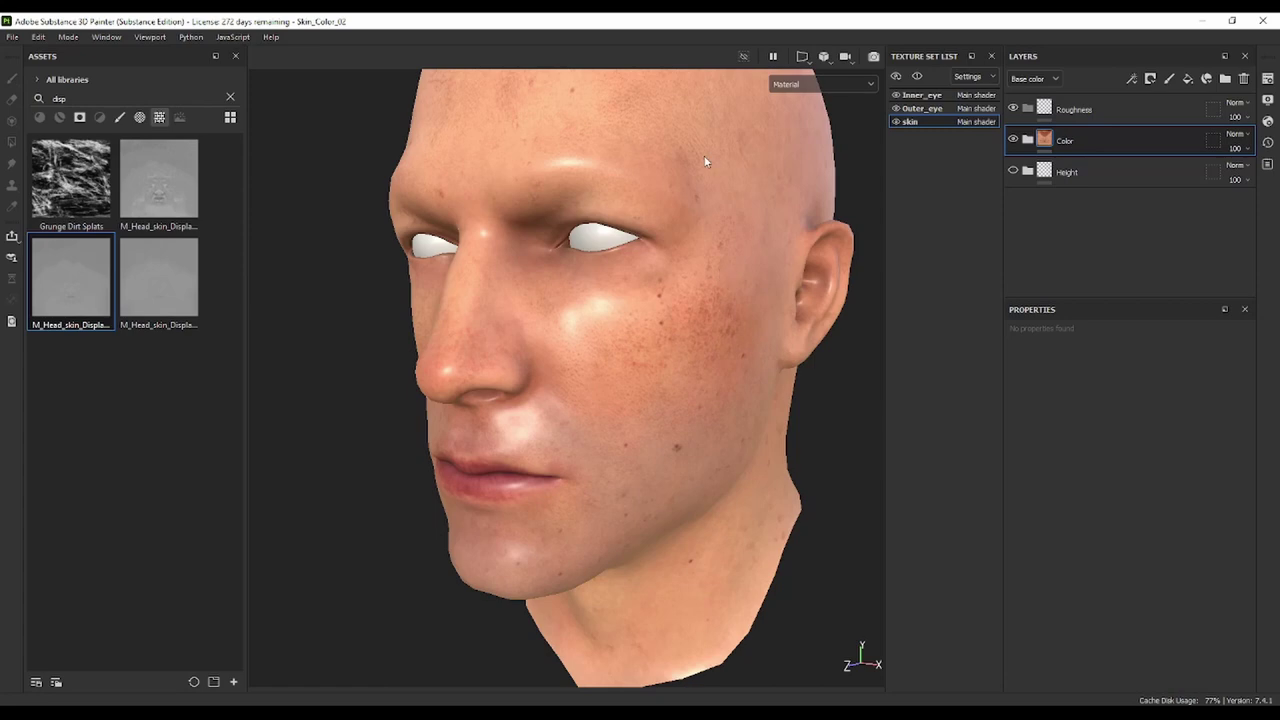
pyautogui.moveTo(726, 162); pyautogui.dragTo(696, 195, button='middle')
pyautogui.moveTo(696, 195)
pyautogui.keyDown('alt'); pyautogui.mouseDown()
pyautogui.moveTo(600, 200)
pyautogui.moveTo(737, 196)
pyautogui.moveTo(750, 212)
pyautogui.mouseUp(); pyautogui.keyUp('alt')
pyautogui.scroll(-3, 699, 251)
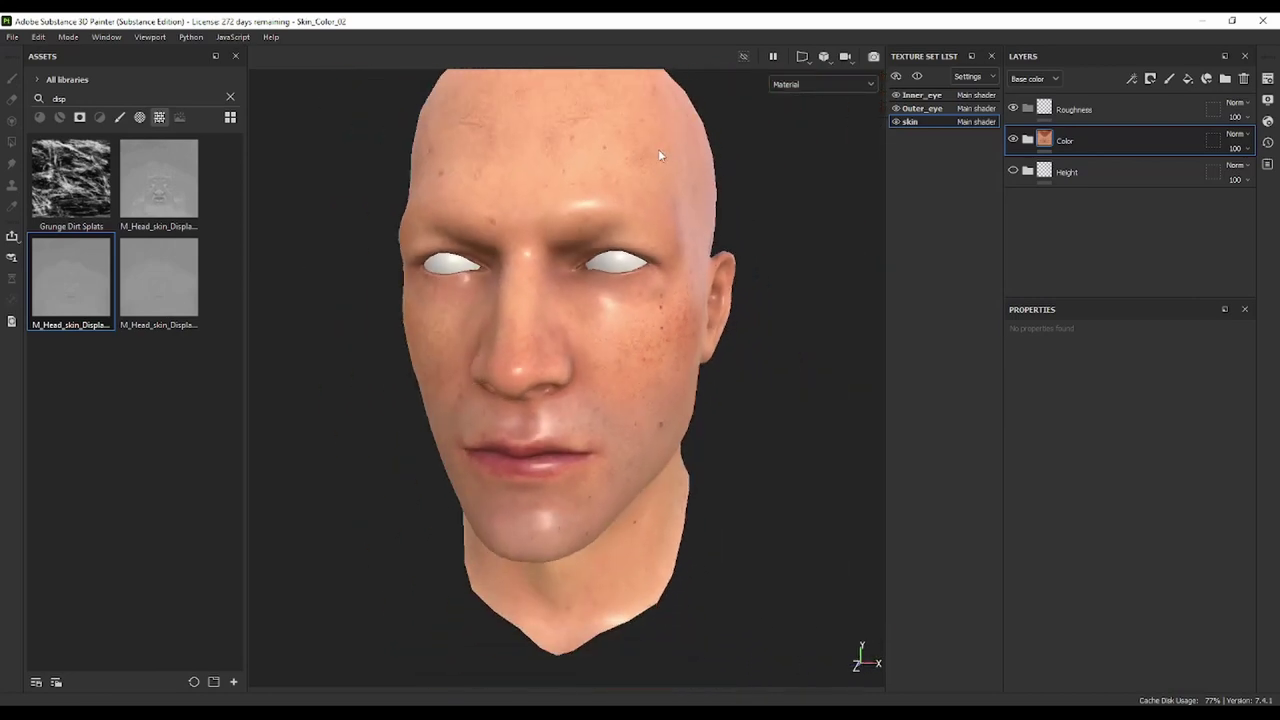
pyautogui.moveTo(708, 286)
pyautogui.keyDown('alt'); pyautogui.mouseDown()
pyautogui.moveTo(720, 277)
pyautogui.moveTo(711, 346)
pyautogui.moveTo(731, 294)
pyautogui.moveTo(697, 330)
pyautogui.moveTo(748, 377)
pyautogui.moveTo(743, 323)
pyautogui.mouseUp(); pyautogui.keyUp('alt')
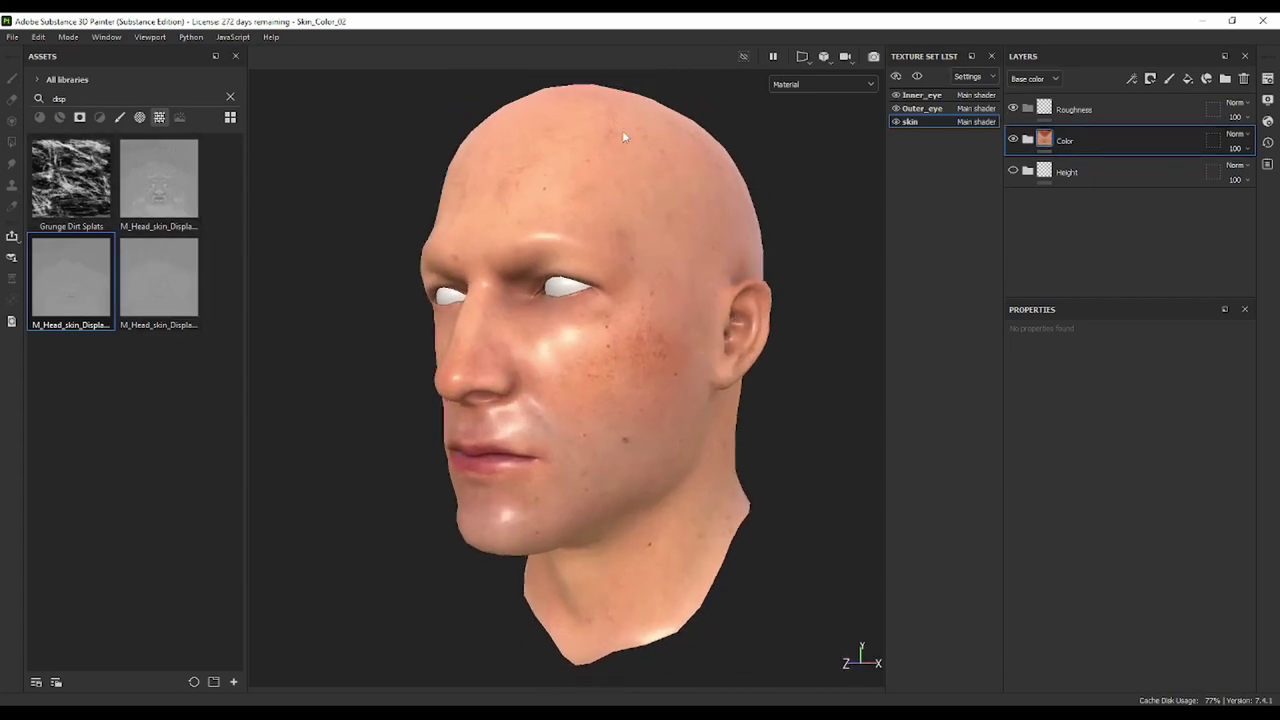
# Show the Roughness channel in both the layer stack and the viewport
pyautogui.click(1036, 80)
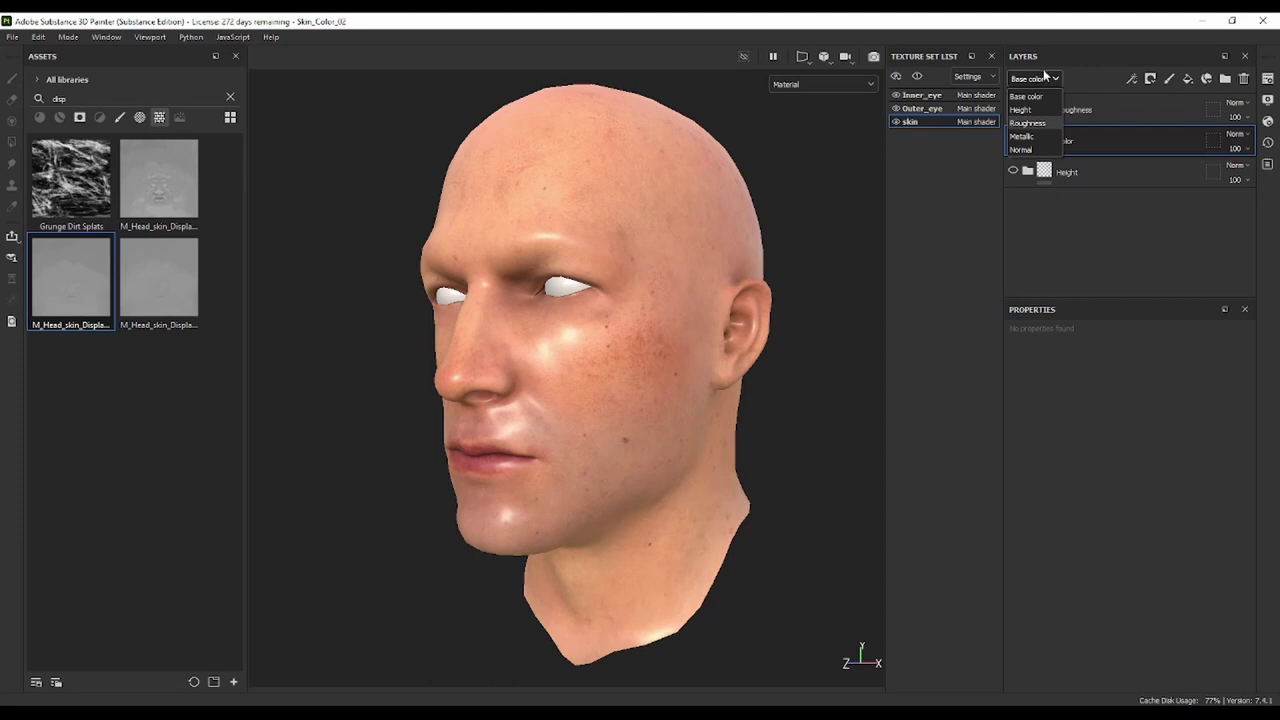
pyautogui.click(1046, 124)
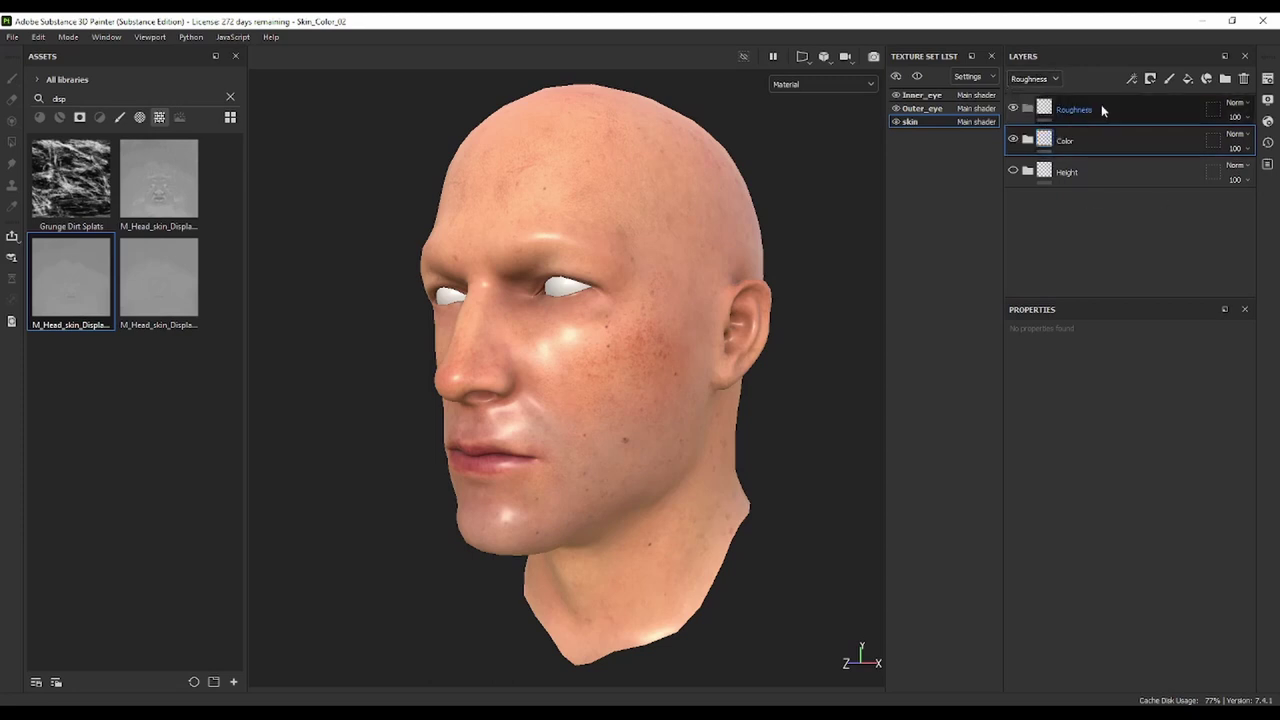
pyautogui.click(812, 84)
pyautogui.click(814, 168)
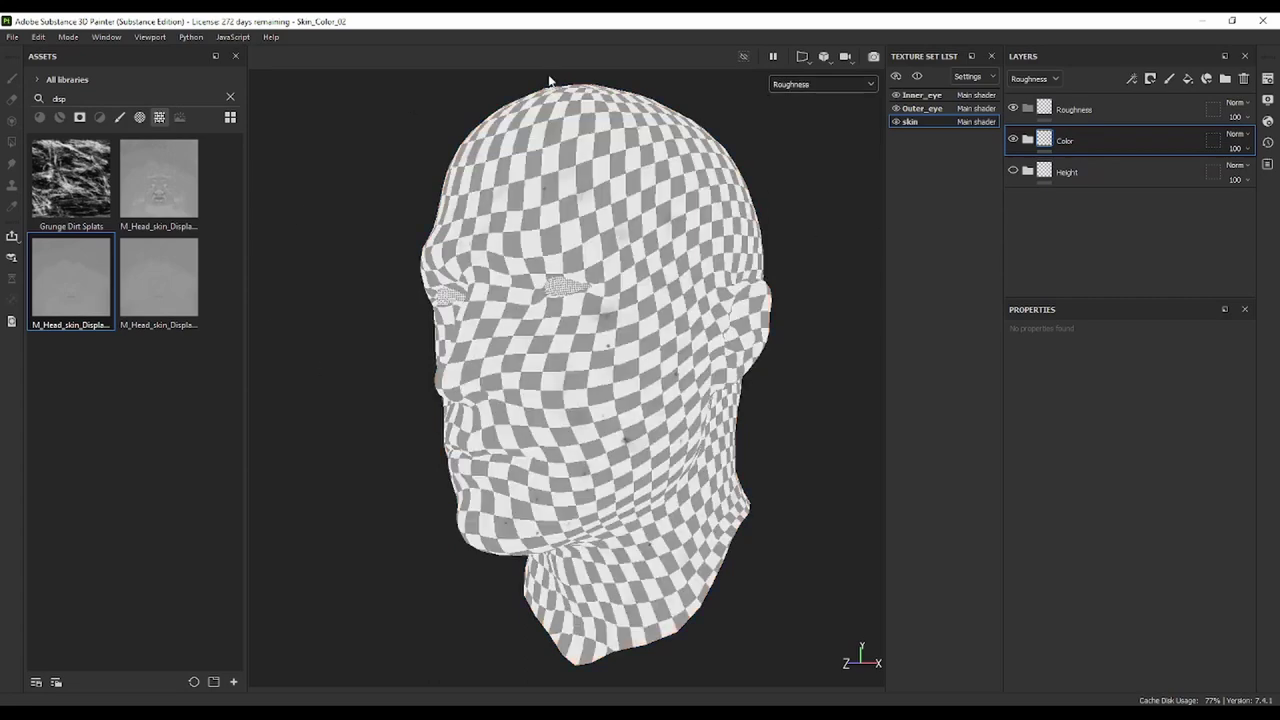
# Add a fill layer in the Roughness folder with color, height, metallic and normal disabled
pyautogui.click(1060, 110)
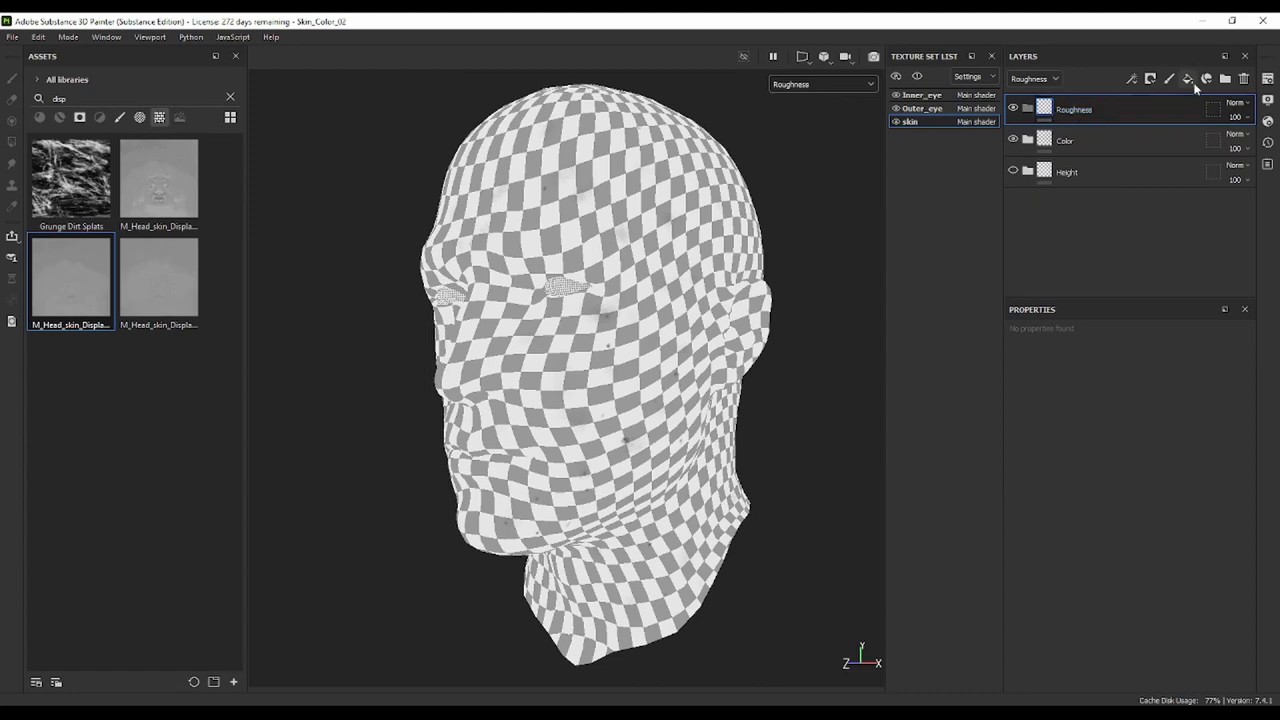
pyautogui.click(1190, 82)
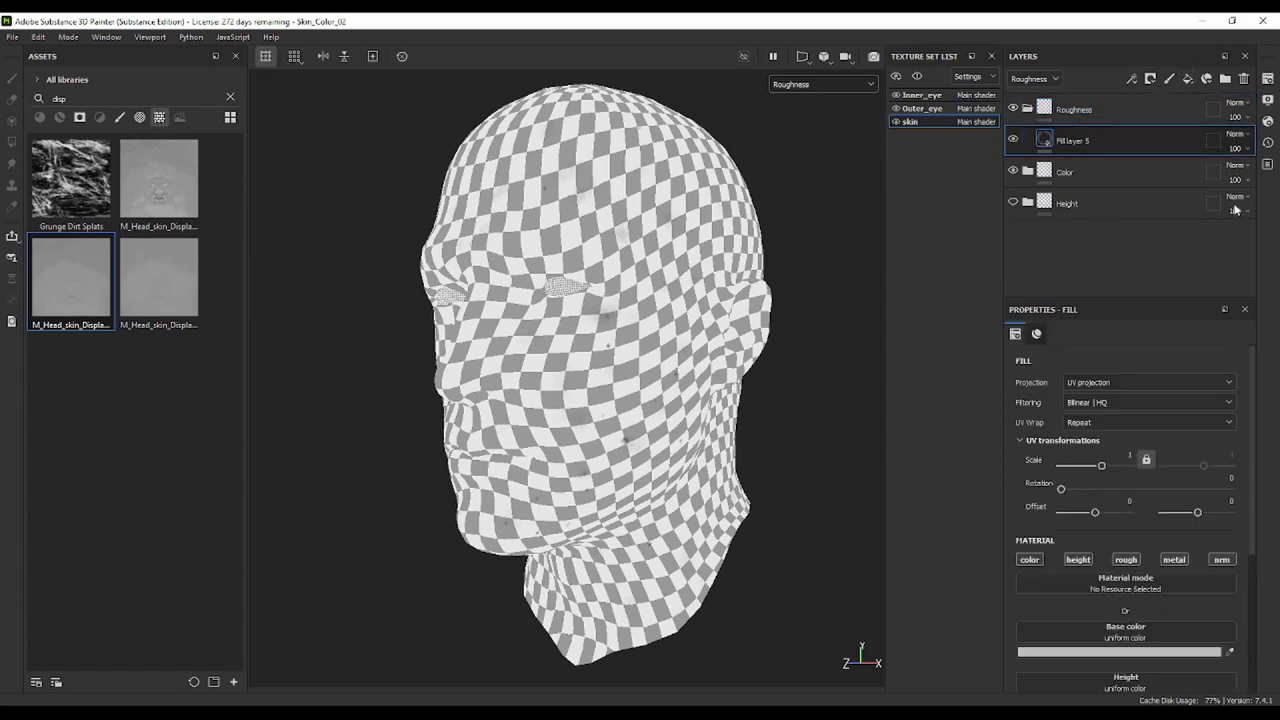
pyautogui.scroll(-5, 1160, 530)
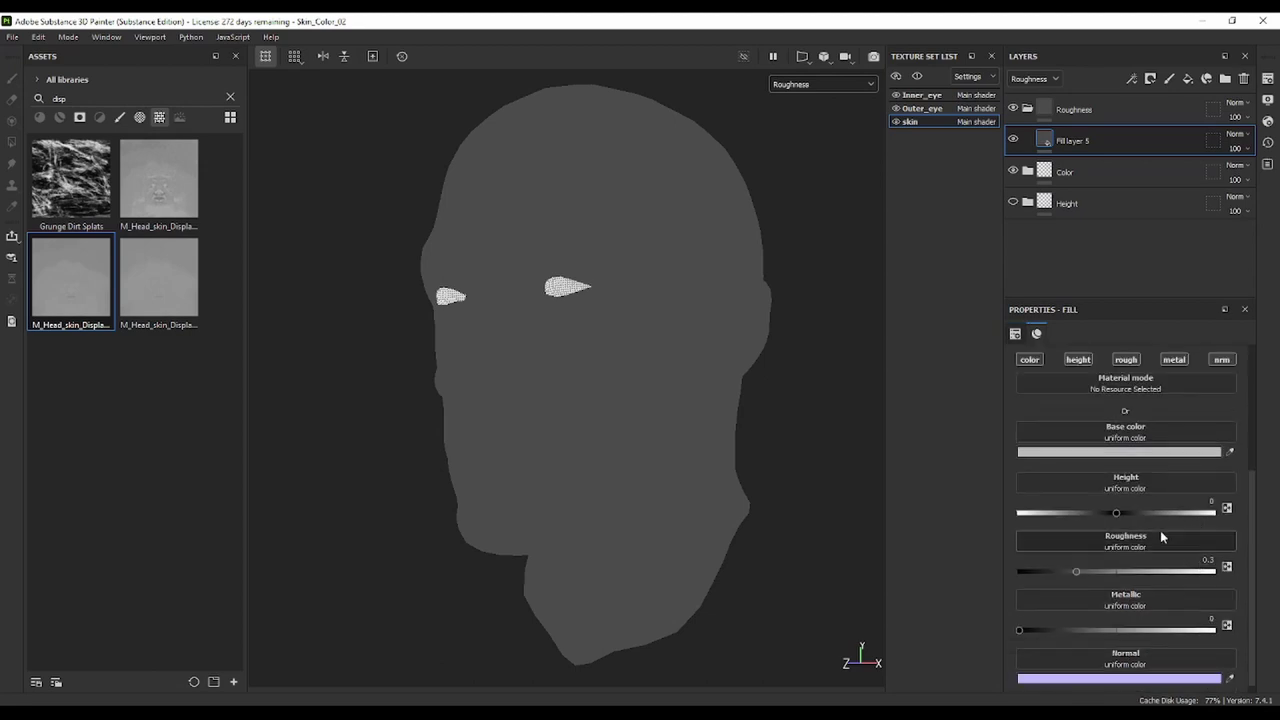
pyautogui.scroll(4, 1060, 494)
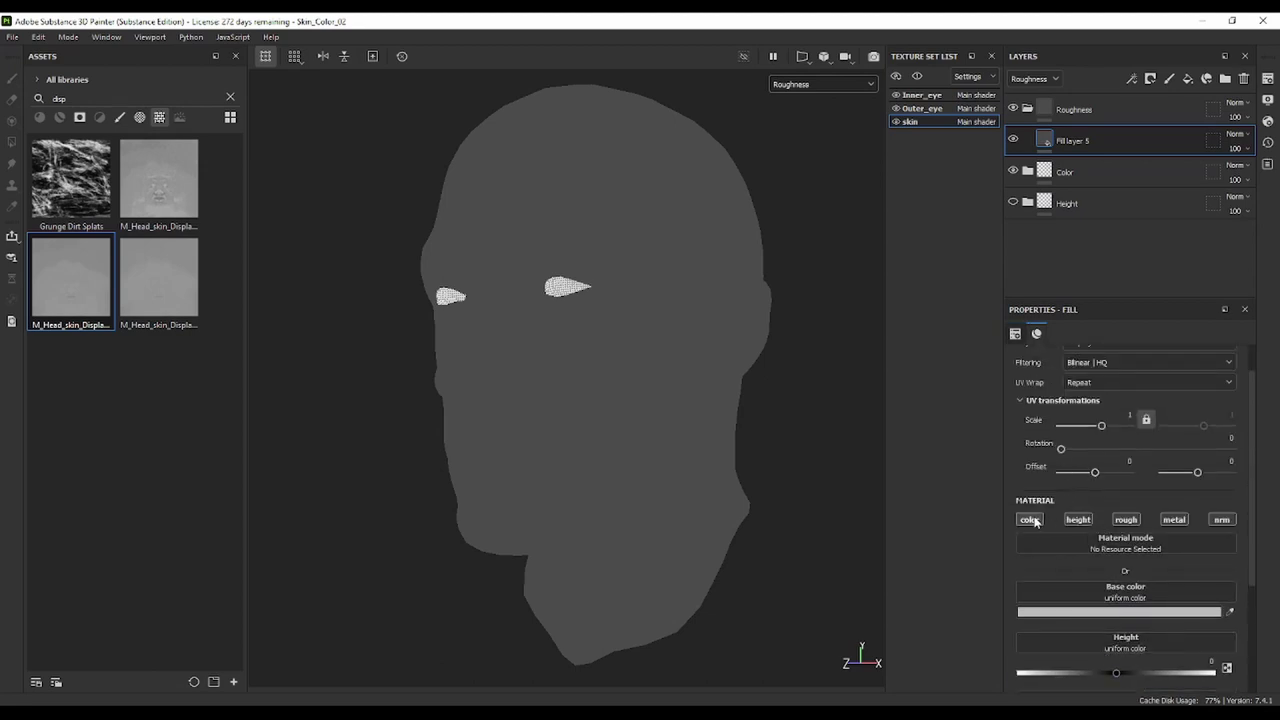
pyautogui.click(1030, 519)
pyautogui.click(1078, 519)
pyautogui.click(1174, 519)
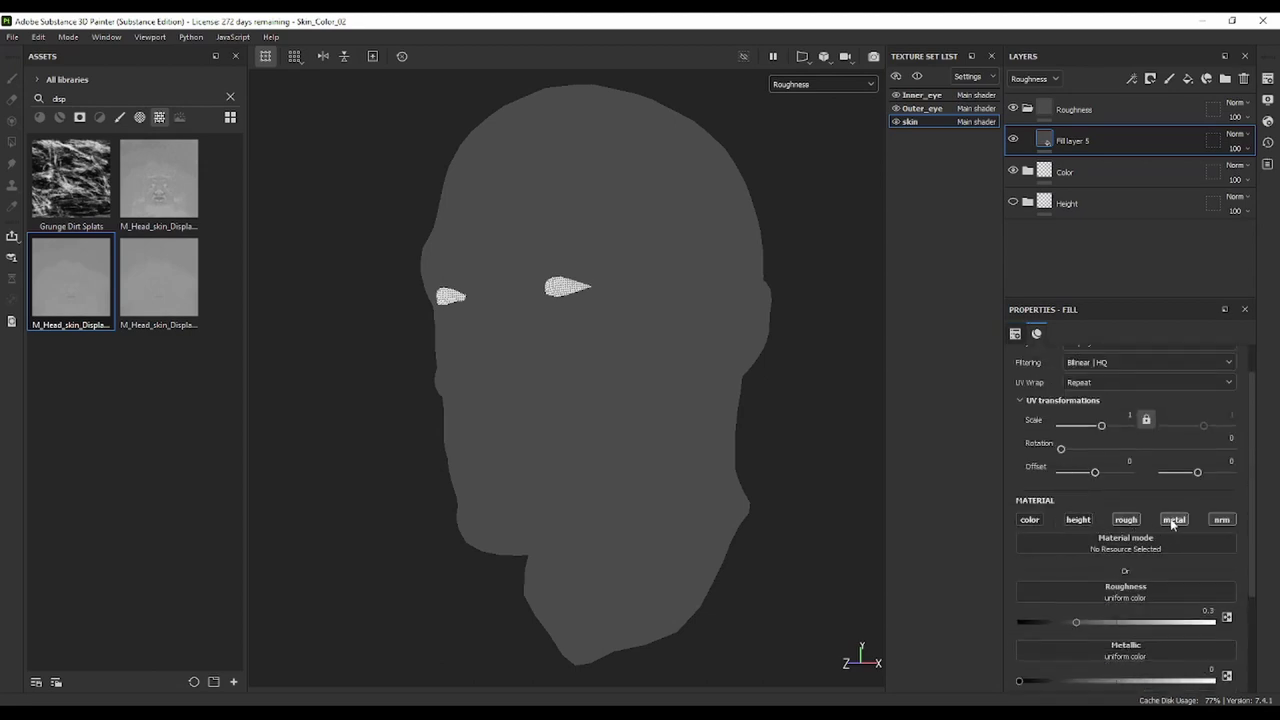
pyautogui.click(1232, 519)
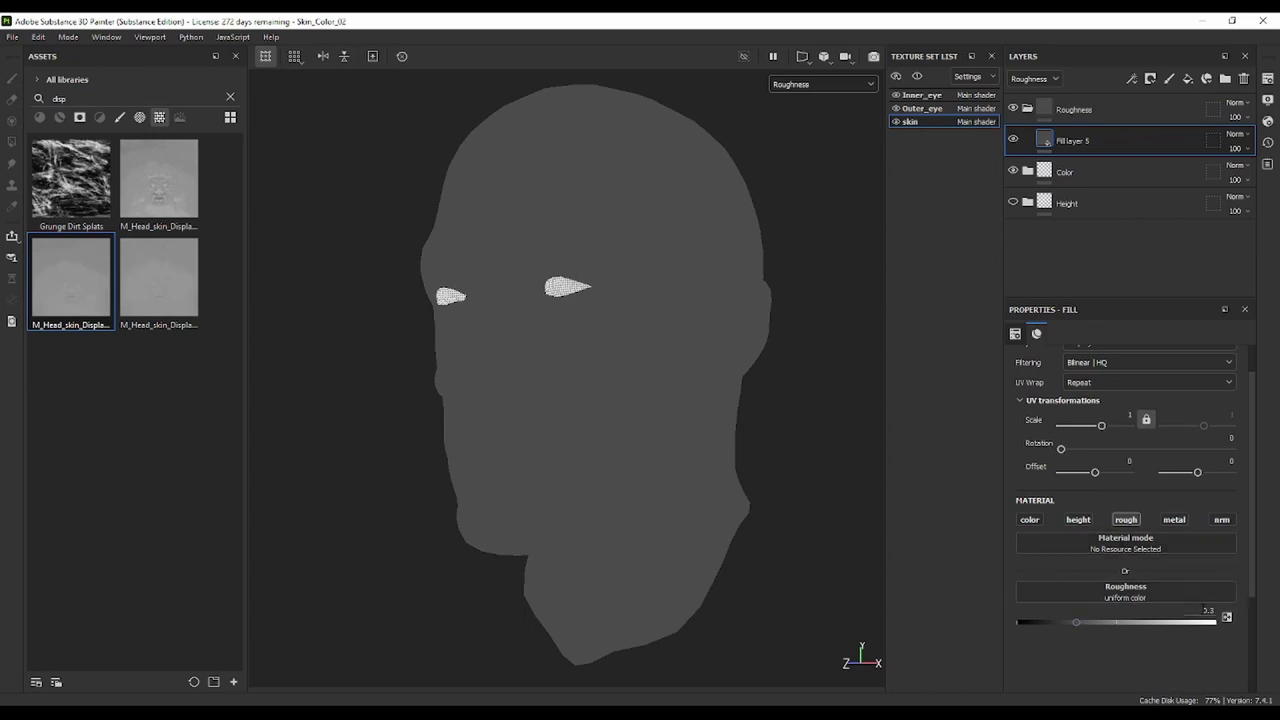
# Set the new fill layer's roughness value down to 0
pyautogui.click(1208, 610)
pyautogui.write('0.5')
pyautogui.press('Return')
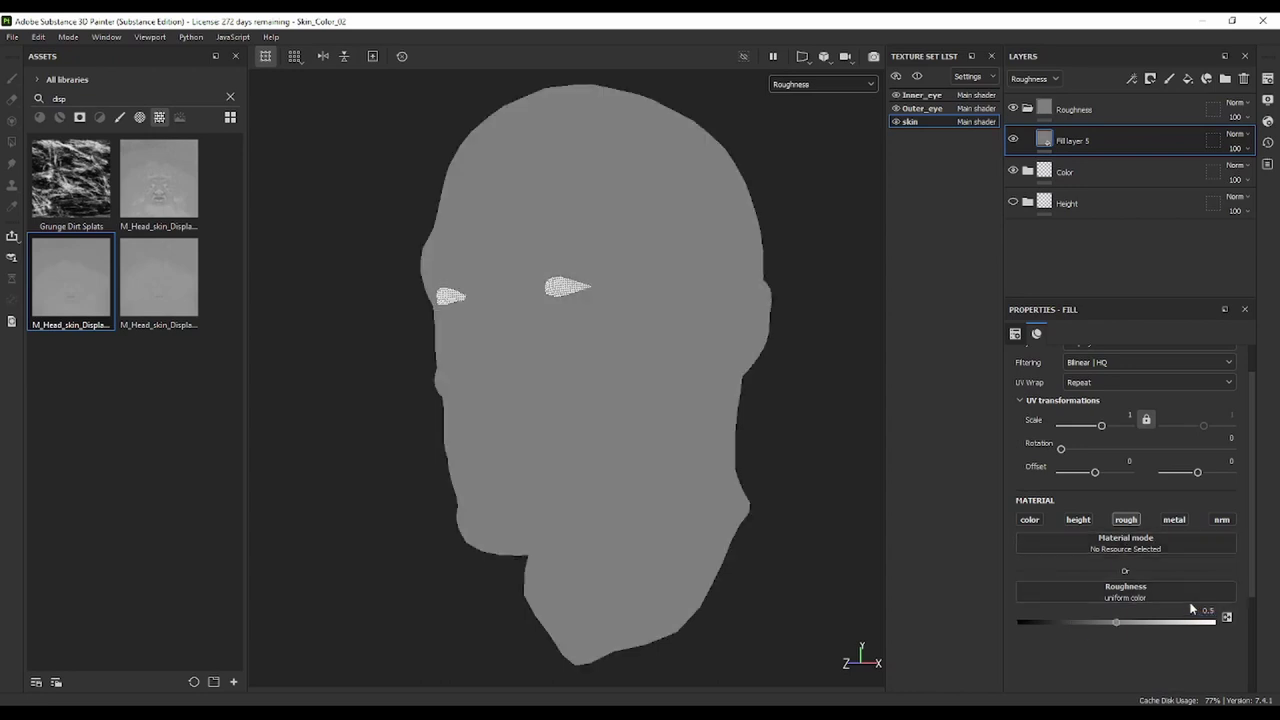
pyautogui.scroll(1, 557, 432)
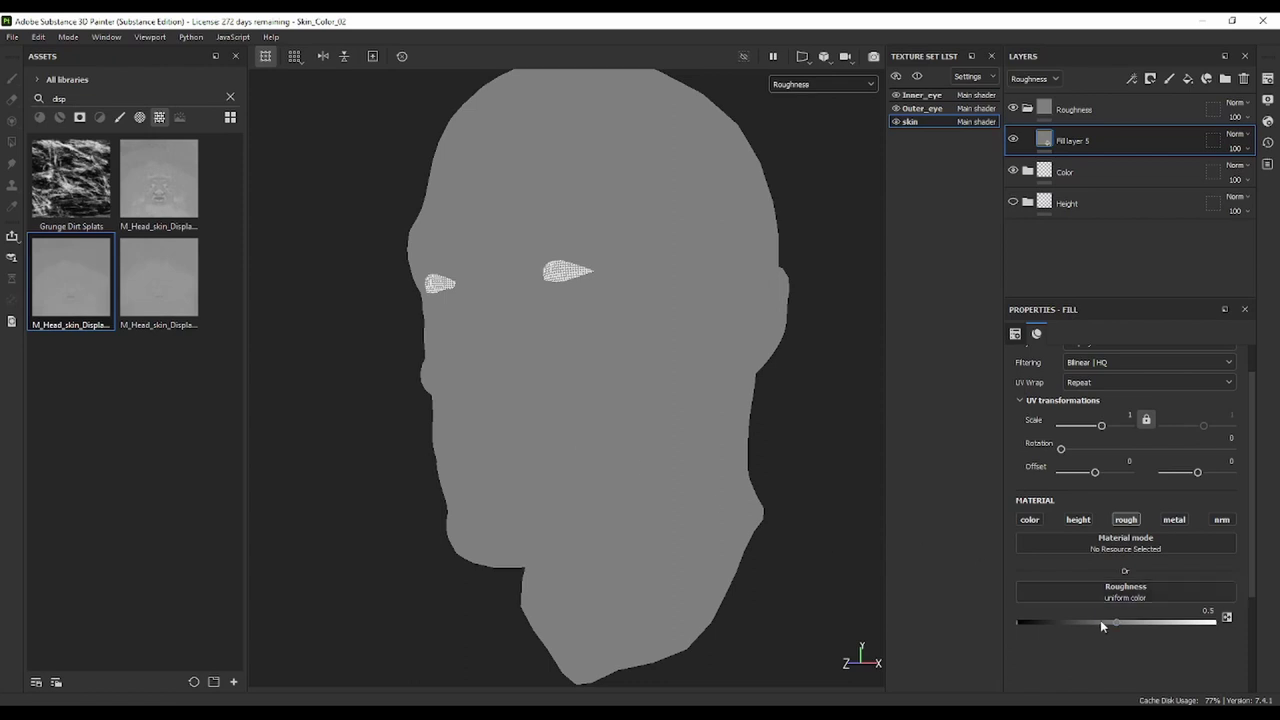
pyautogui.moveTo(1116, 628); pyautogui.dragTo(881, 584)
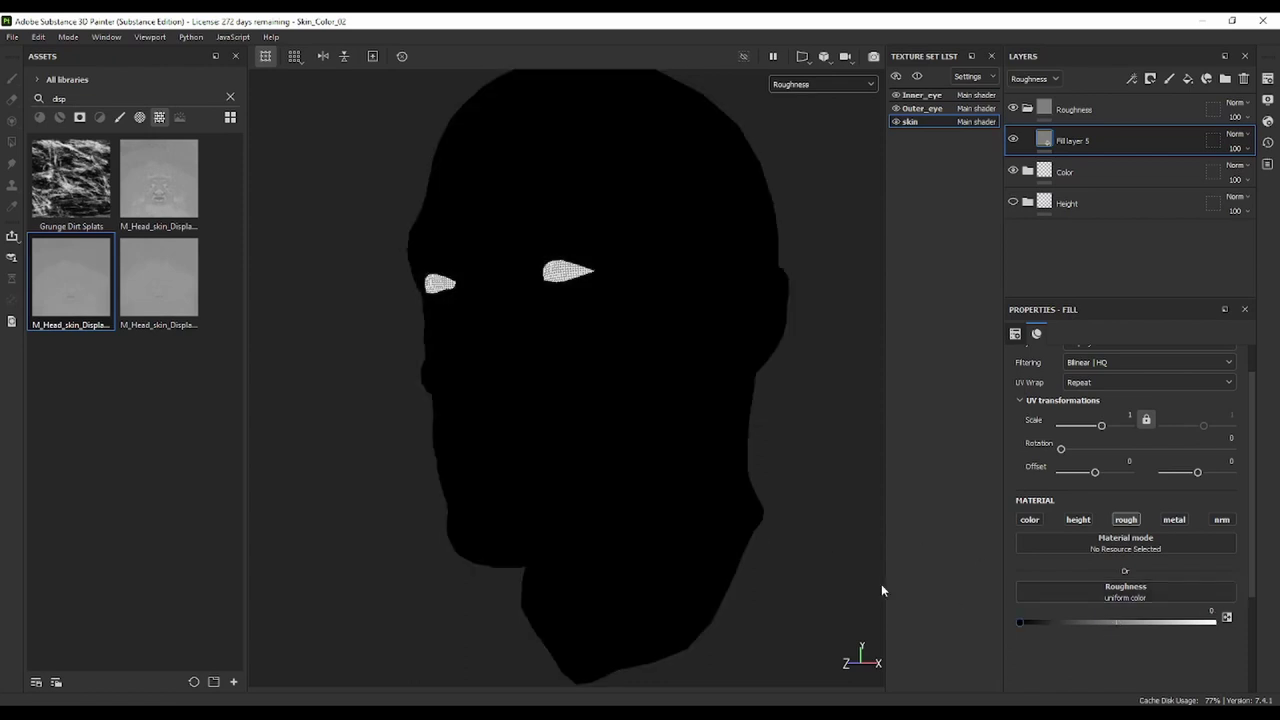
pyautogui.click(810, 85)
# Back in Material view, try Fill layer 5 roughness at 1, then settle on 0.5
pyautogui.click(811, 114)
pyautogui.moveTo(680, 363)
pyautogui.keyDown('alt'); pyautogui.mouseDown()
pyautogui.moveTo(607, 360)
pyautogui.moveTo(726, 380)
pyautogui.moveTo(791, 323)
pyautogui.moveTo(586, 320)
pyautogui.moveTo(523, 342)
pyautogui.moveTo(595, 345)
pyautogui.mouseUp(); pyautogui.keyUp('alt')
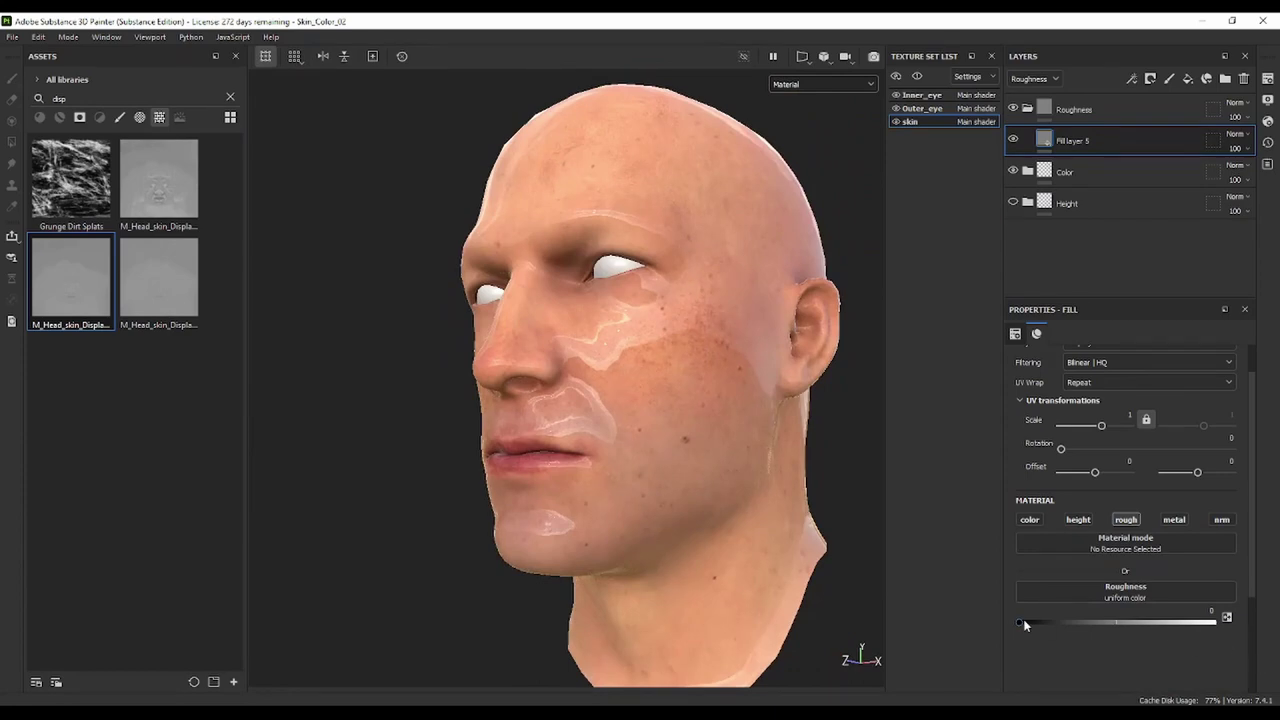
pyautogui.moveTo(1021, 623); pyautogui.dragTo(1214, 622)
pyautogui.scroll(3, 731, 464)
pyautogui.scroll(3, 692, 377)
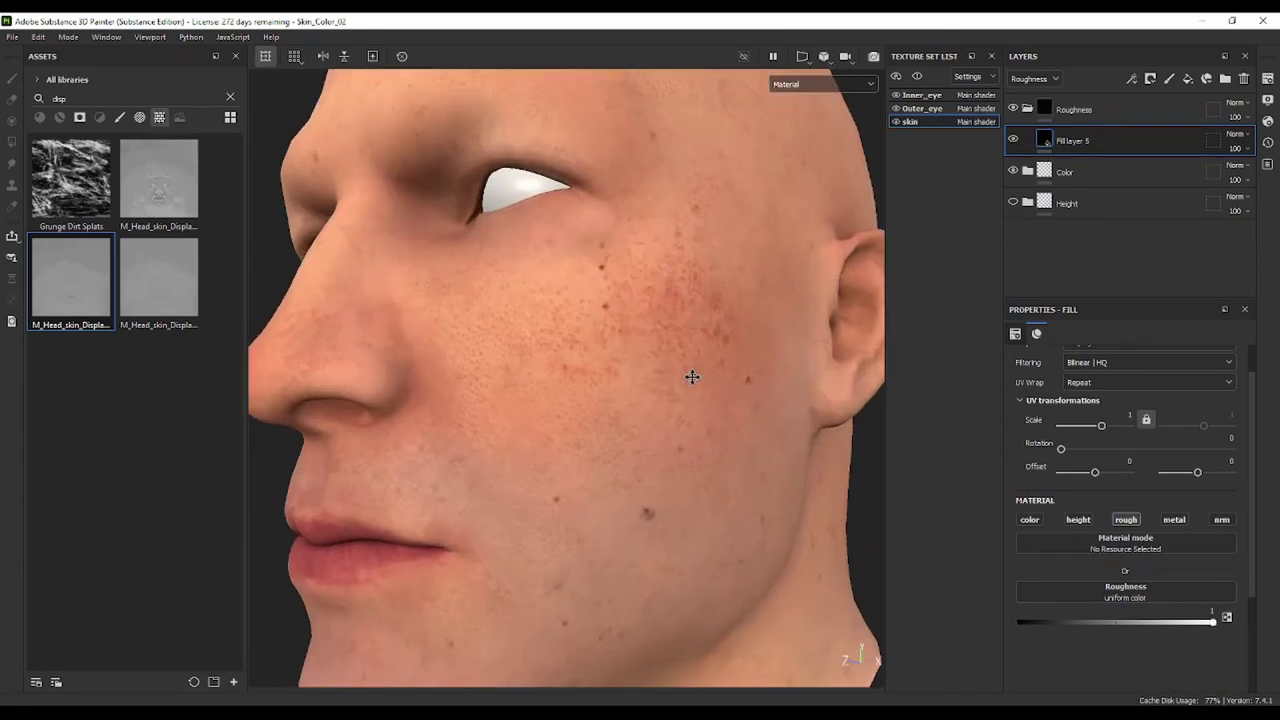
pyautogui.moveTo(692, 377)
pyautogui.keyDown('alt'); pyautogui.mouseDown()
pyautogui.moveTo(520, 423)
pyautogui.moveTo(392, 386)
pyautogui.moveTo(492, 386)
pyautogui.moveTo(583, 423)
pyautogui.moveTo(443, 400)
pyautogui.moveTo(709, 449)
pyautogui.moveTo(860, 520)
pyautogui.mouseUp(); pyautogui.keyUp('alt')
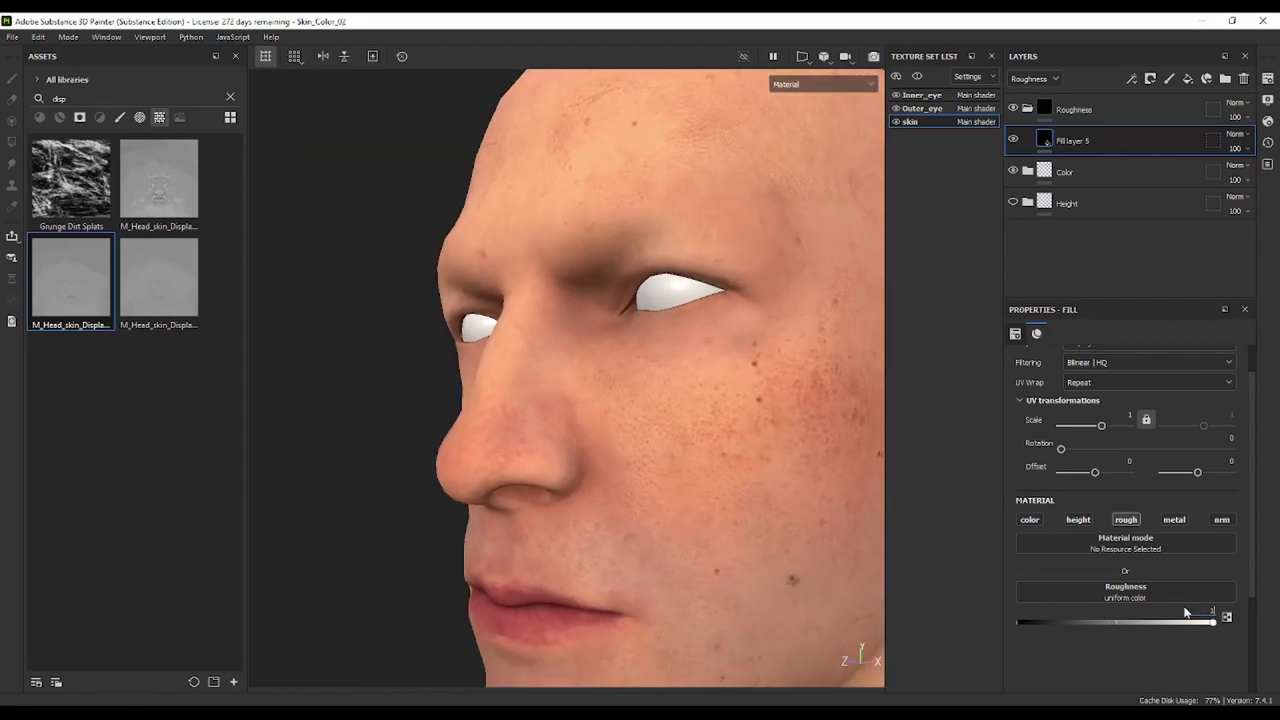
pyautogui.write('0.5')
pyautogui.press('Return')
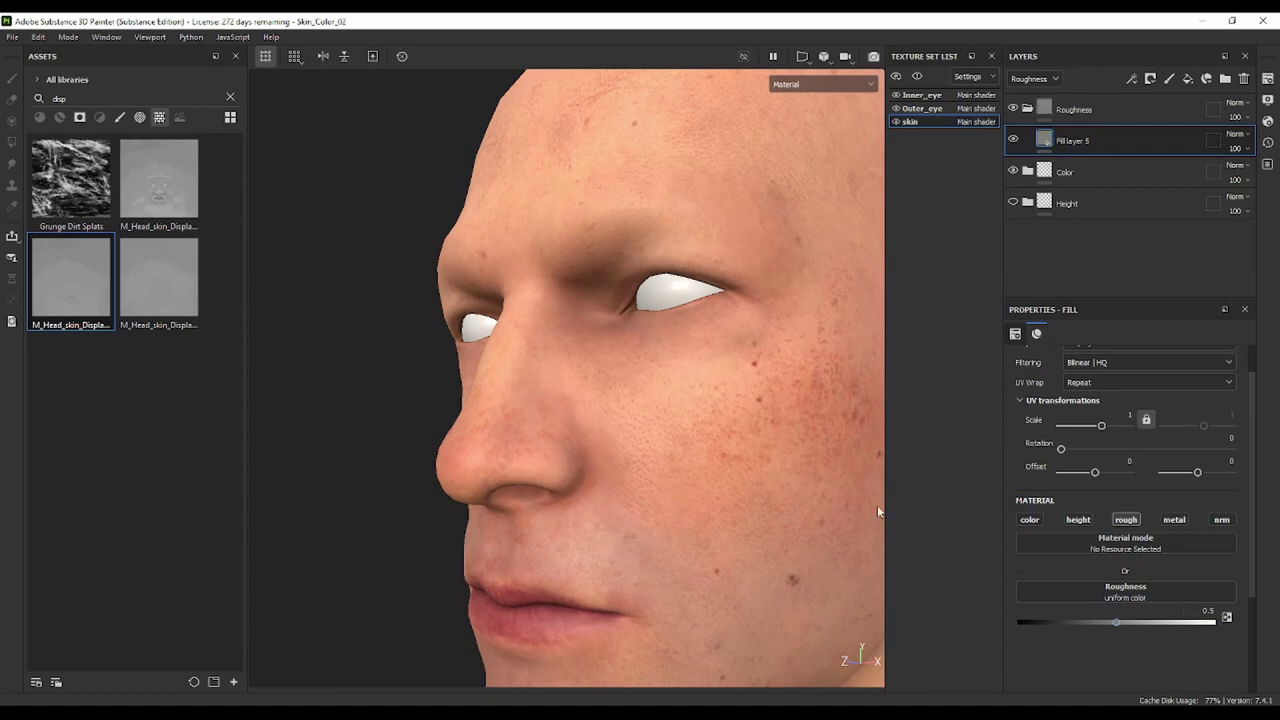
pyautogui.moveTo(551, 508)
pyautogui.keyDown('alt'); pyautogui.mouseDown()
pyautogui.moveTo(531, 500)
pyautogui.moveTo(522, 344)
pyautogui.moveTo(654, 429)
pyautogui.moveTo(703, 386)
pyautogui.moveTo(591, 357)
pyautogui.moveTo(659, 430)
pyautogui.moveTo(626, 309)
pyautogui.moveTo(646, 389)
pyautogui.moveTo(603, 374)
pyautogui.moveTo(640, 449)
pyautogui.moveTo(618, 399)
pyautogui.mouseUp(); pyautogui.keyUp('alt')
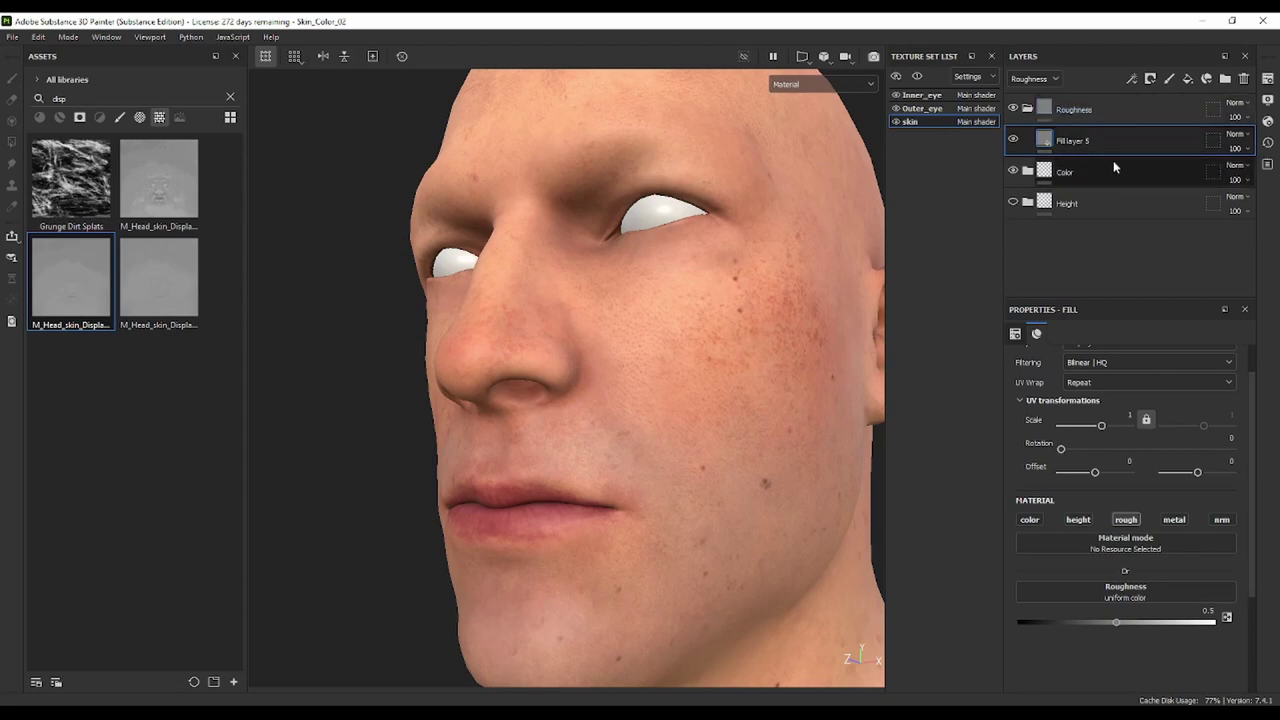
# Add a second fill layer and rename Fill layer 5 to 'Base Roughness'
pyautogui.click(1188, 78)
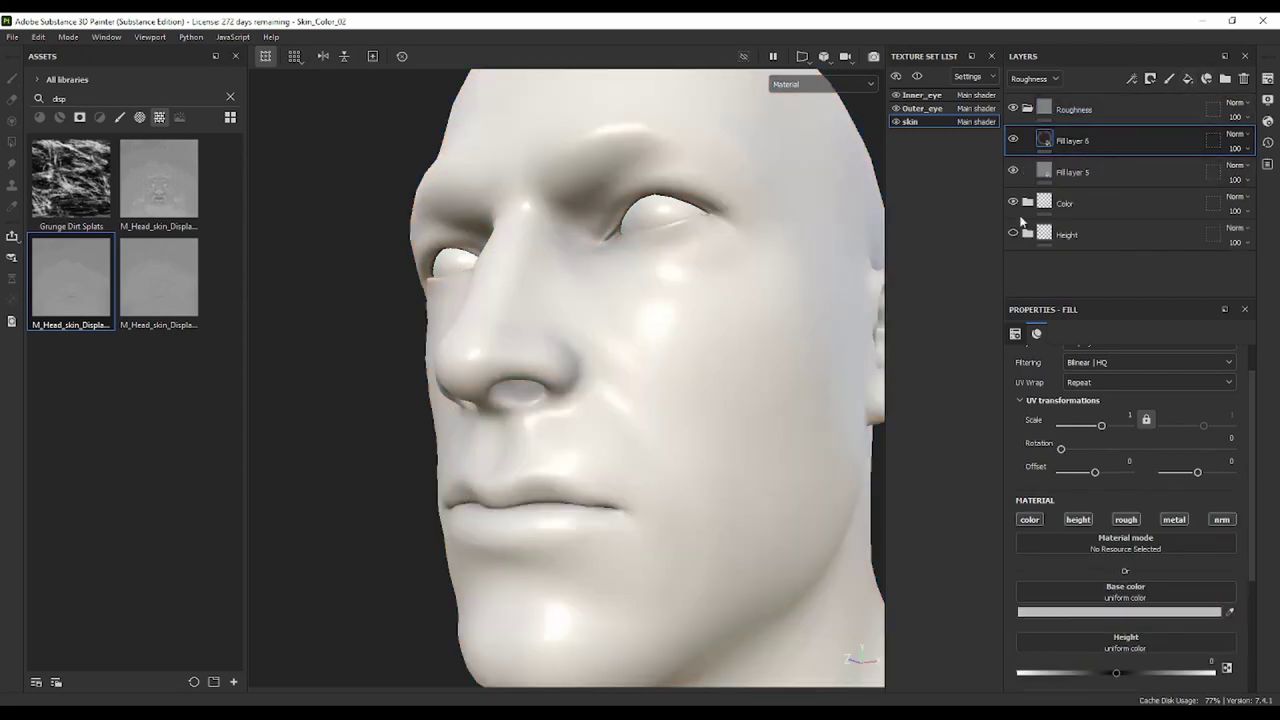
pyautogui.doubleClick(1078, 173)
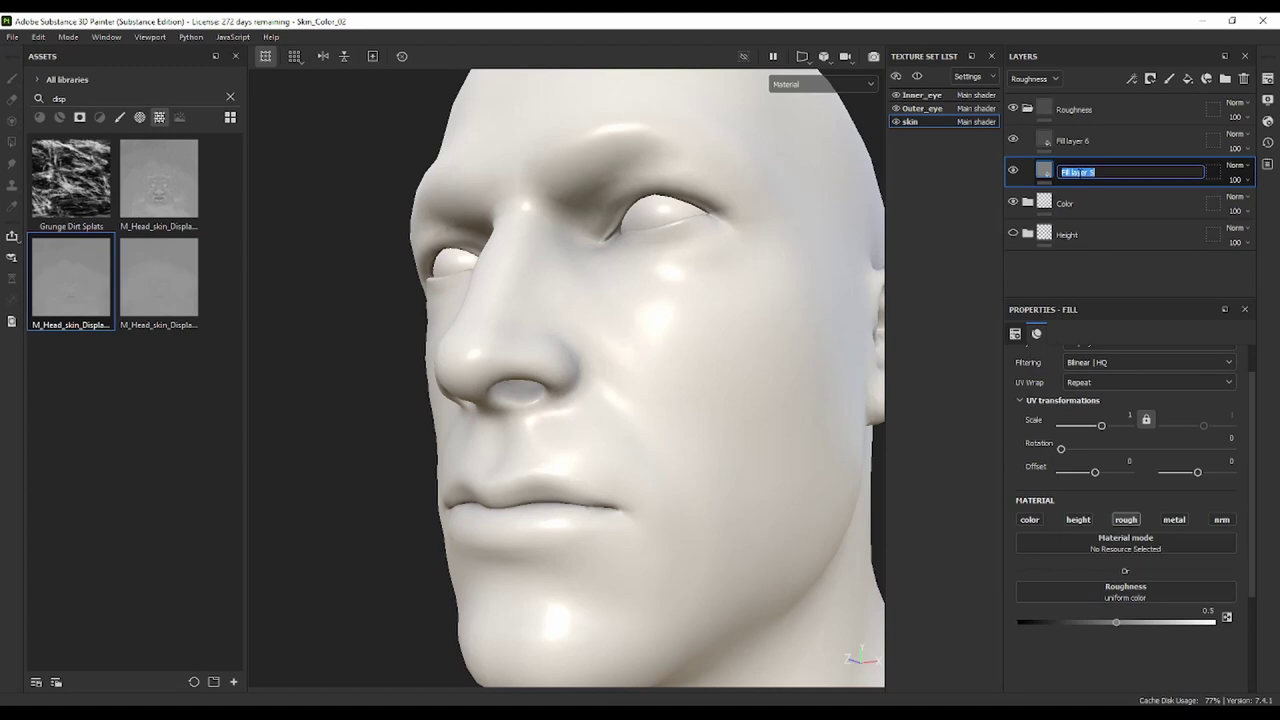
pyautogui.write('Base Roughne')
pyautogui.write('ss')
pyautogui.press('Return')
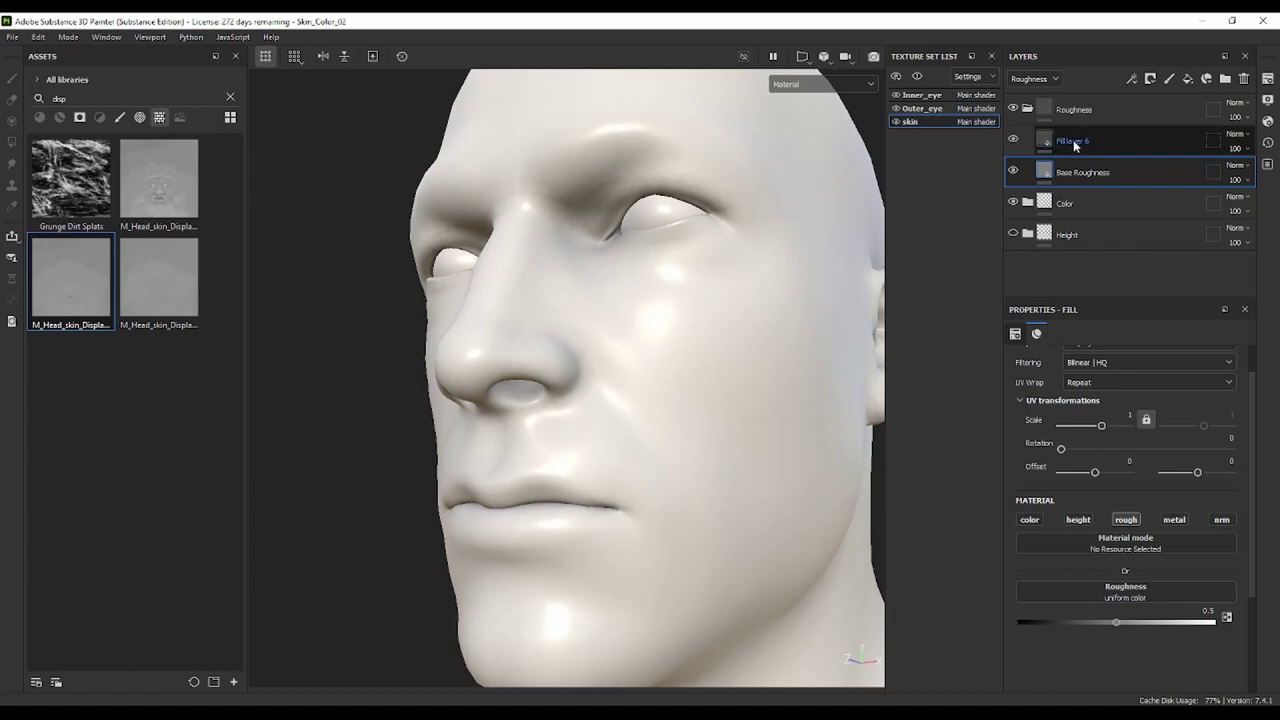
# Disable base colour and height on the new Fill layer 6
pyautogui.click(1072, 141)
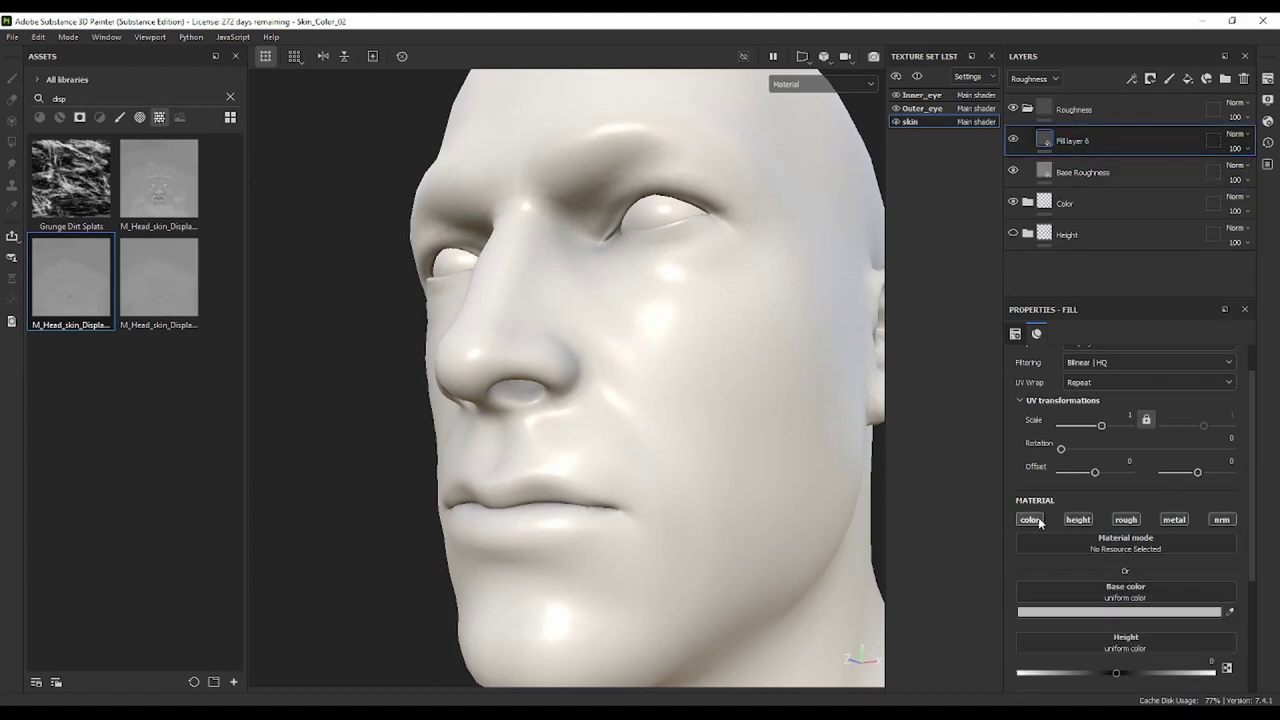
pyautogui.click(1078, 519)
pyautogui.click(1078, 519)
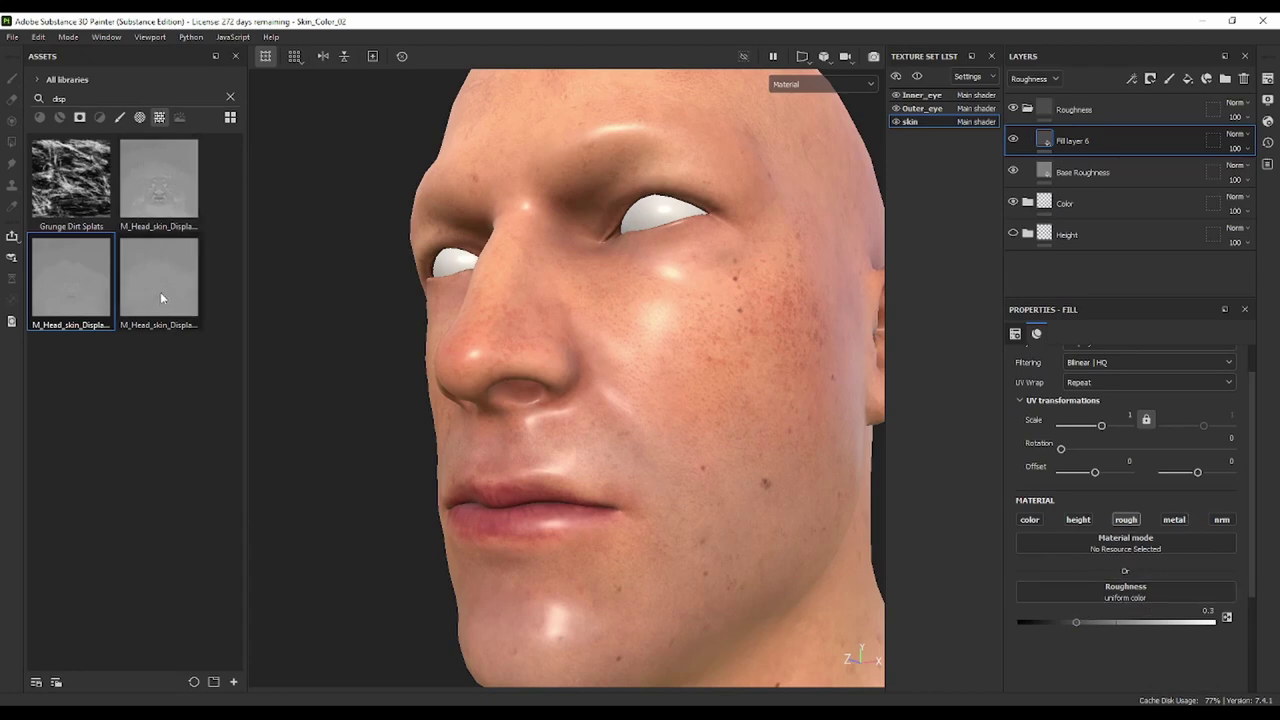
pyautogui.moveTo(159, 280)
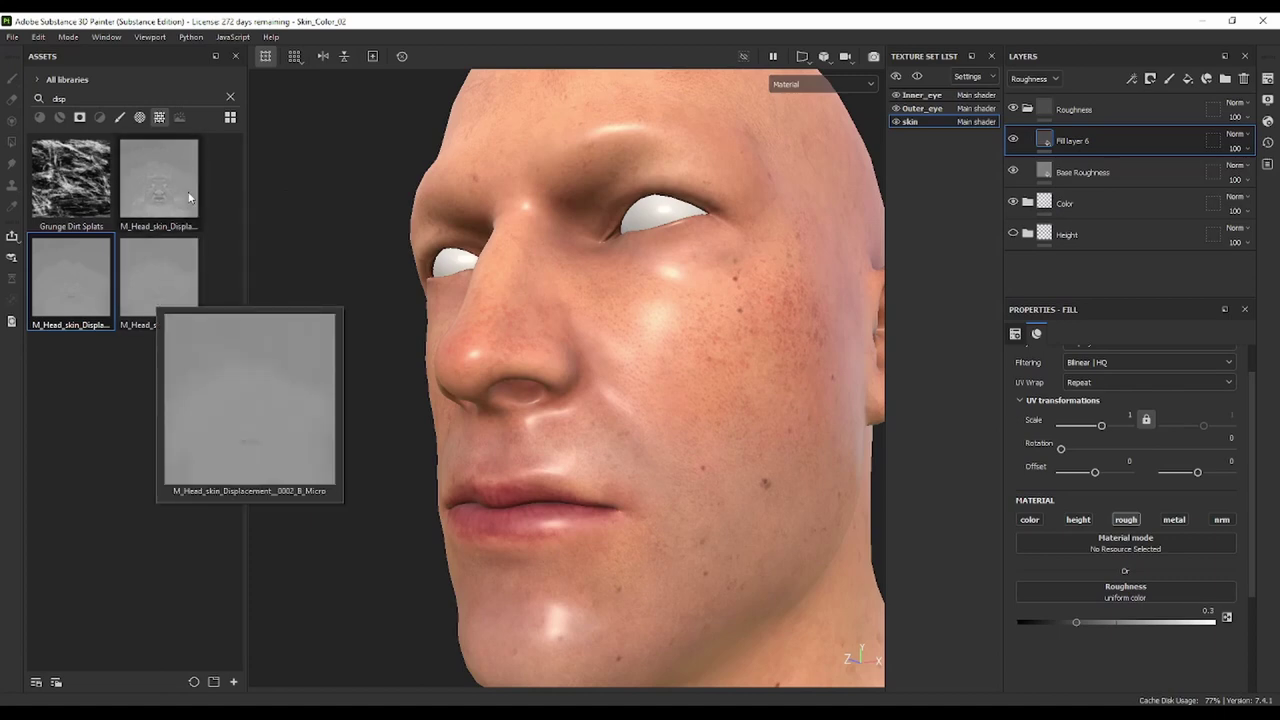
# Load M_Head_skin_Displacement_0002_B_Micro into Fill layer 6's roughness and view roughness only
pyautogui.moveTo(167, 306); pyautogui.dragTo(1137, 594)
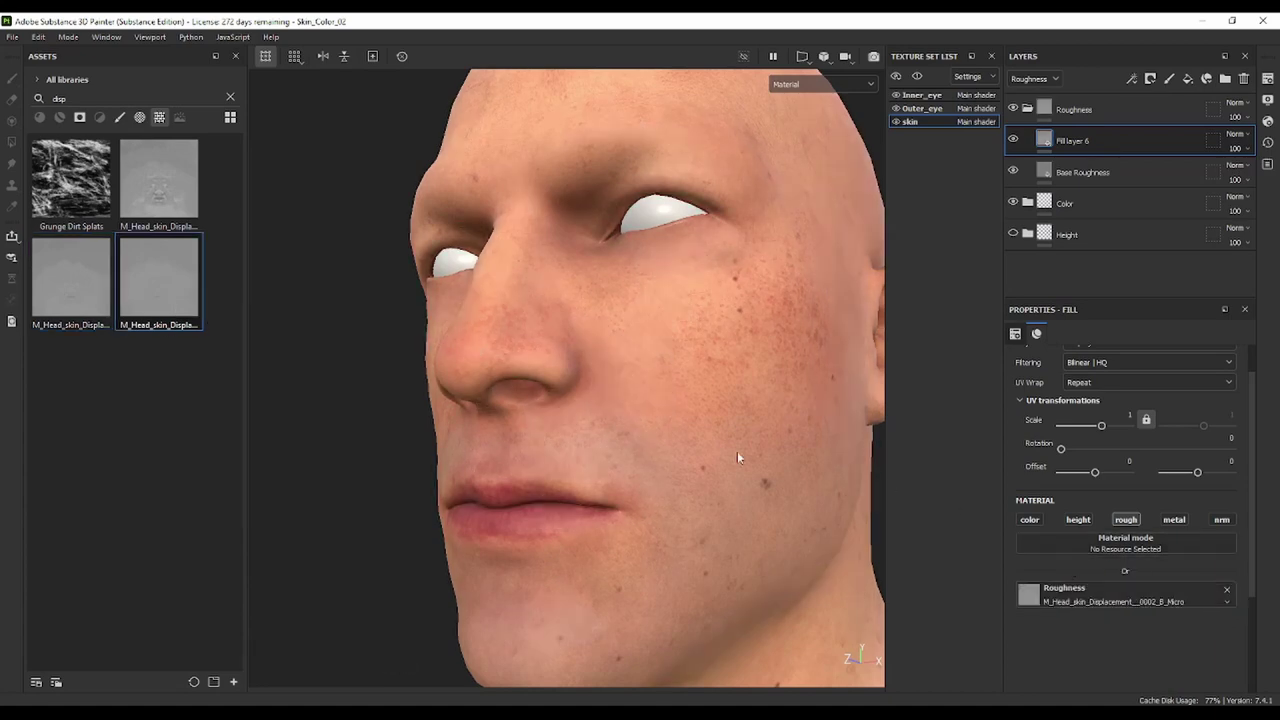
pyautogui.moveTo(768, 372)
pyautogui.keyDown('alt'); pyautogui.mouseDown()
pyautogui.moveTo(677, 369)
pyautogui.moveTo(651, 311)
pyautogui.moveTo(651, 360)
pyautogui.moveTo(602, 412)
pyautogui.mouseUp(); pyautogui.keyUp('alt')
pyautogui.click(827, 85)
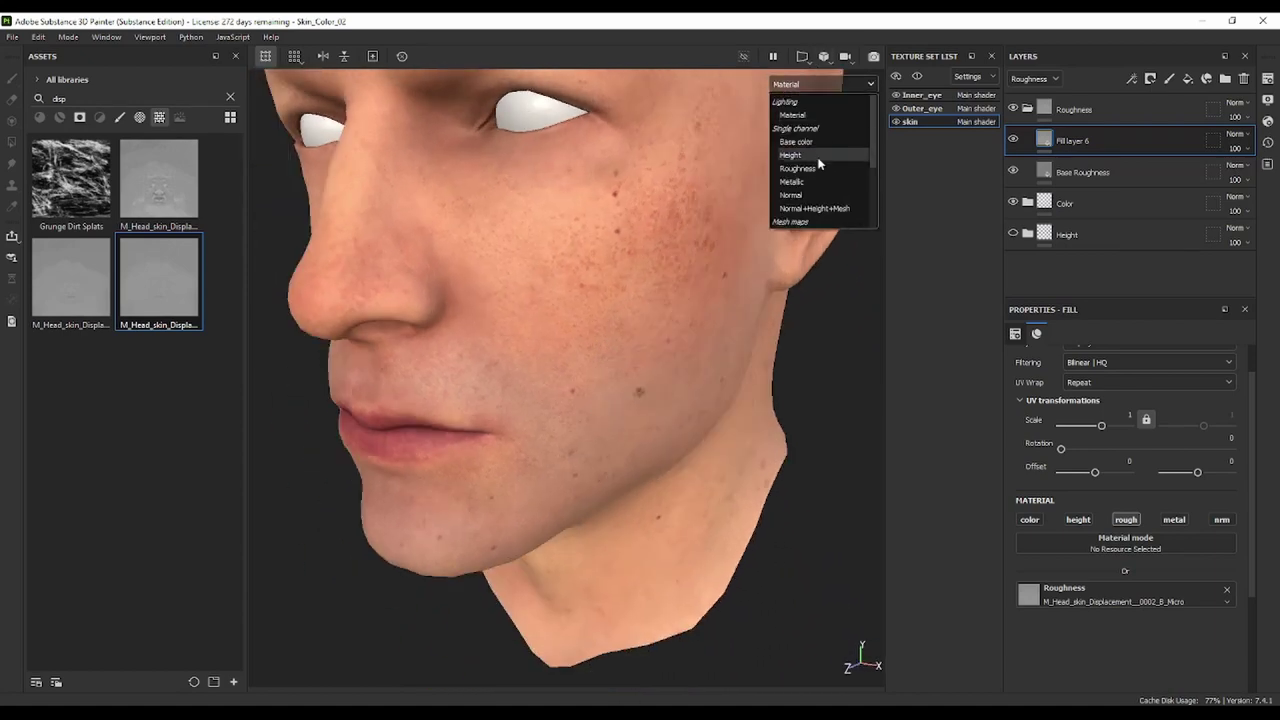
pyautogui.click(811, 168)
# Orbit and zoom around the face and lips to inspect the micro roughness detail
pyautogui.moveTo(622, 283)
pyautogui.keyDown('alt'); pyautogui.mouseDown()
pyautogui.moveTo(620, 340)
pyautogui.moveTo(614, 277)
pyautogui.moveTo(721, 272)
pyautogui.moveTo(611, 271)
pyautogui.mouseUp(); pyautogui.keyUp('alt')
pyautogui.scroll(3, 515, 425)
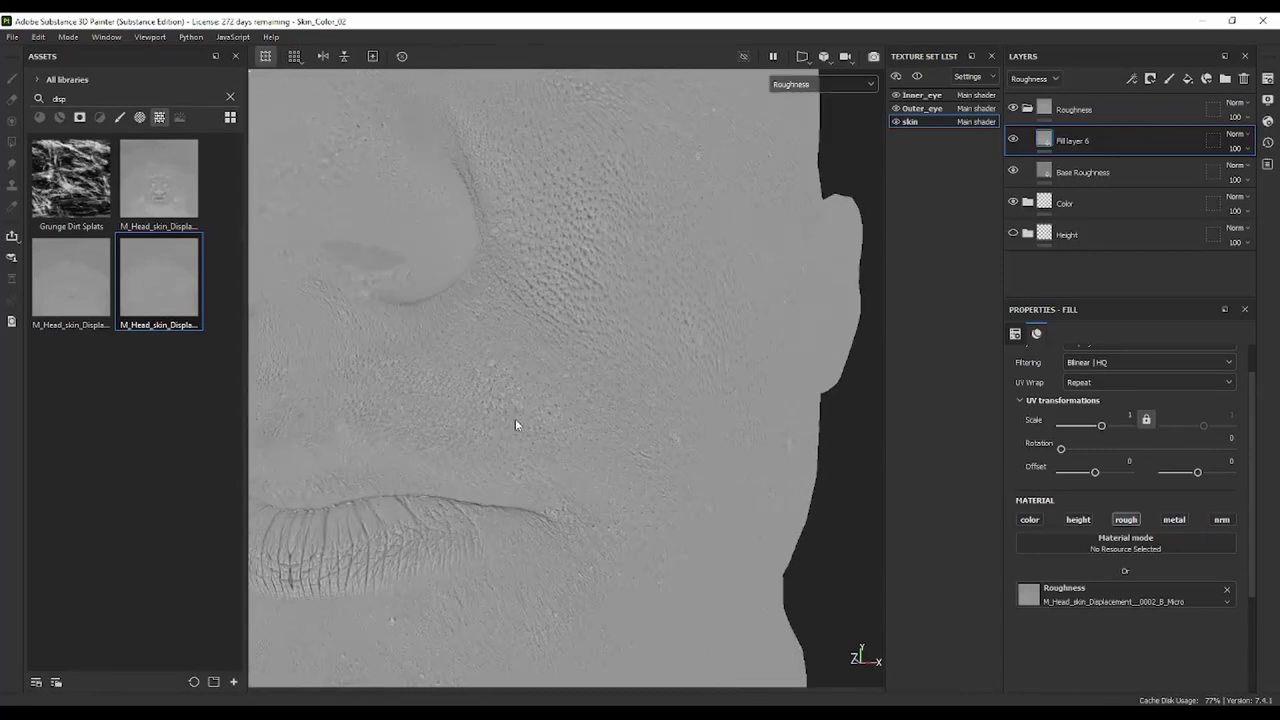
pyautogui.keyDown('alt'); pyautogui.moveTo(514, 400); pyautogui.dragTo(576, 336, button='middle'); pyautogui.keyUp('alt')
pyautogui.scroll(3, 533, 377)
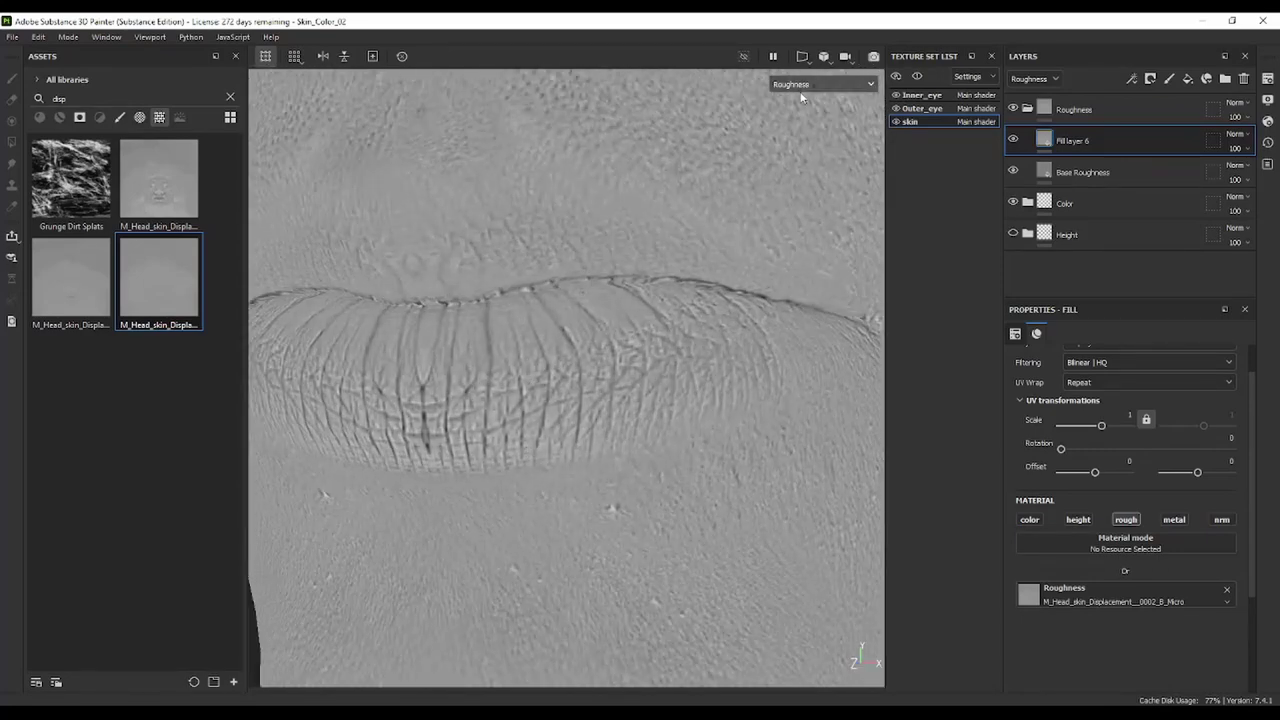
pyautogui.moveTo(494, 391)
pyautogui.keyDown('alt'); pyautogui.mouseDown()
pyautogui.moveTo(583, 365)
pyautogui.moveTo(643, 383)
pyautogui.moveTo(583, 366)
pyautogui.mouseUp(); pyautogui.keyUp('alt')
pyautogui.scroll(-3, 721, 336)
pyautogui.moveTo(721, 336)
pyautogui.keyDown('alt'); pyautogui.mouseDown()
pyautogui.moveTo(626, 357)
pyautogui.moveTo(608, 451)
pyautogui.moveTo(527, 404)
pyautogui.mouseUp(); pyautogui.keyUp('alt')
pyautogui.scroll(-3, 626, 357)
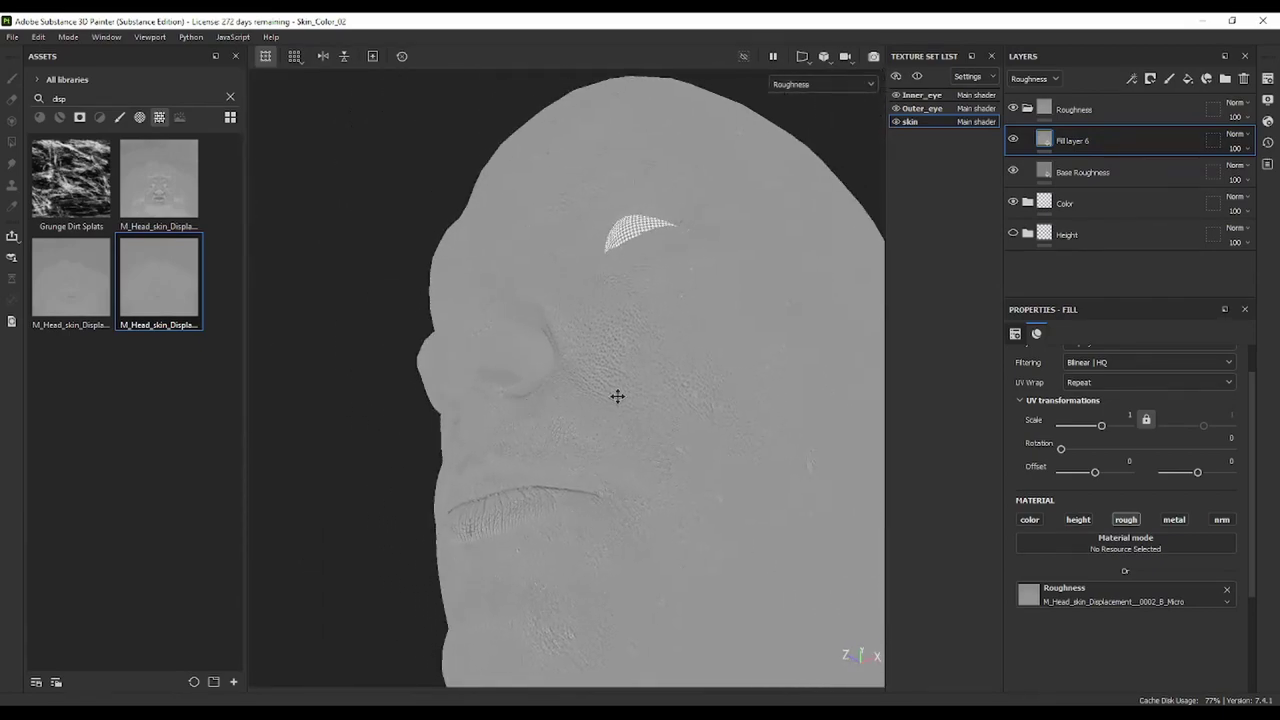
pyautogui.moveTo(617, 396)
pyautogui.keyDown('alt'); pyautogui.mouseDown()
pyautogui.moveTo(583, 337)
pyautogui.moveTo(600, 429)
pyautogui.moveTo(488, 347)
pyautogui.mouseUp(); pyautogui.keyUp('alt')
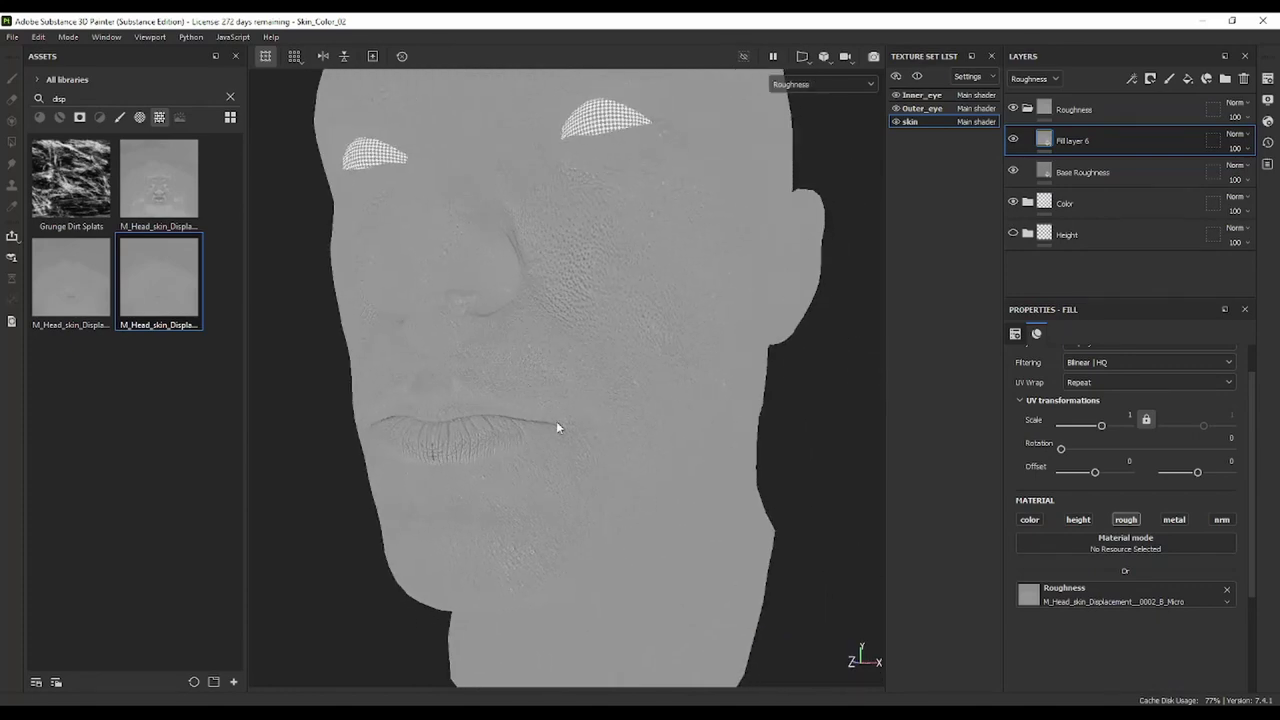
pyautogui.scroll(5, 592, 281)
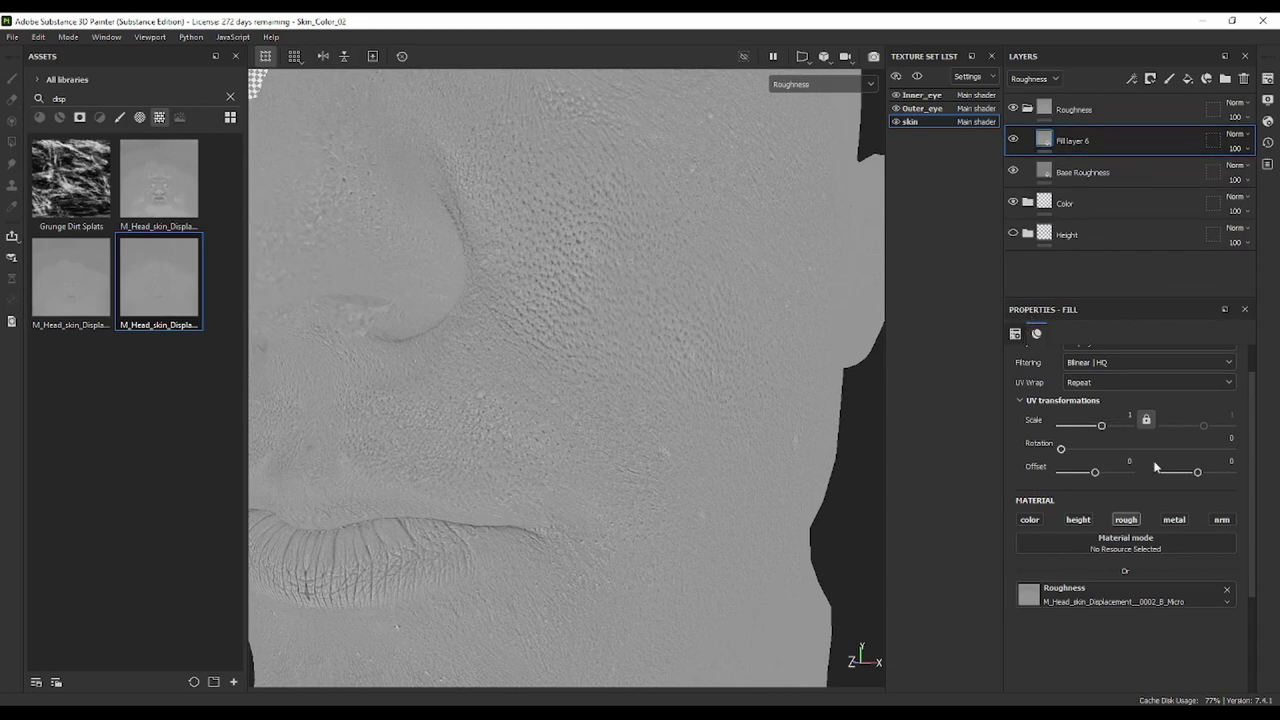
# Add Levels to Fill layer 6 with affected channel Roughness, invert it, and check the face
pyautogui.rightClick(1085, 148)
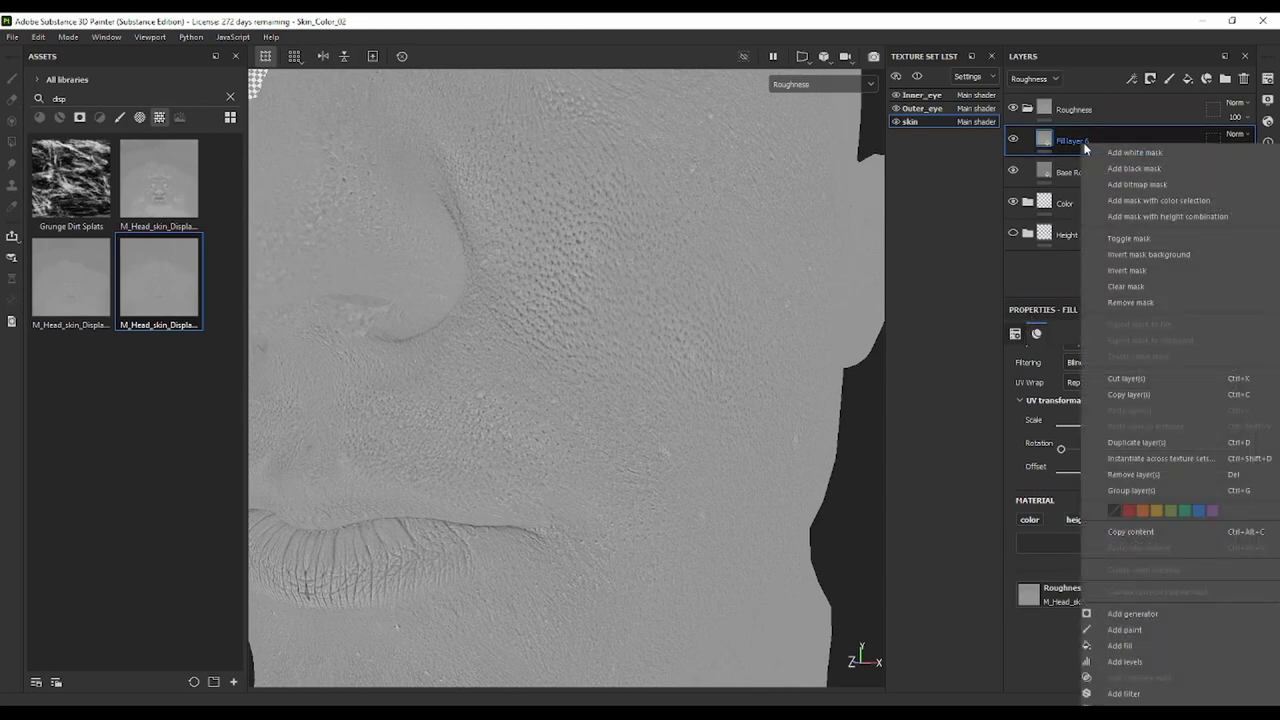
pyautogui.click(1146, 651)
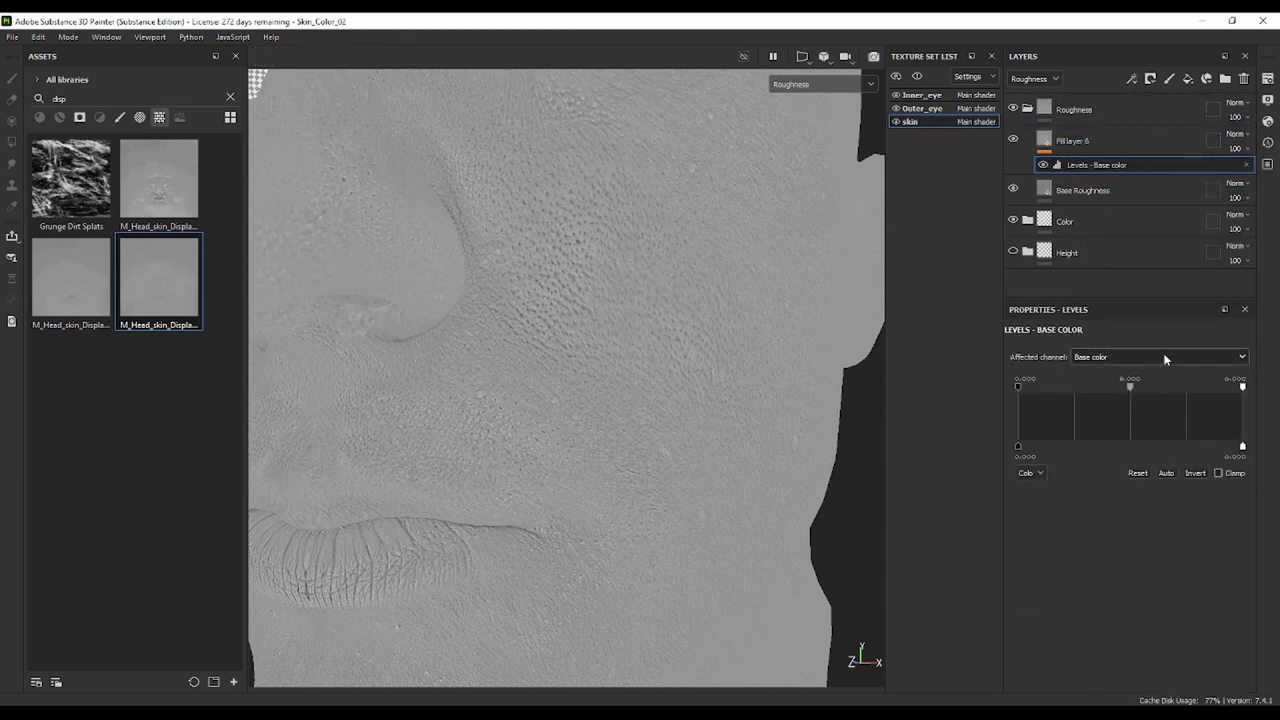
pyautogui.click(1131, 360)
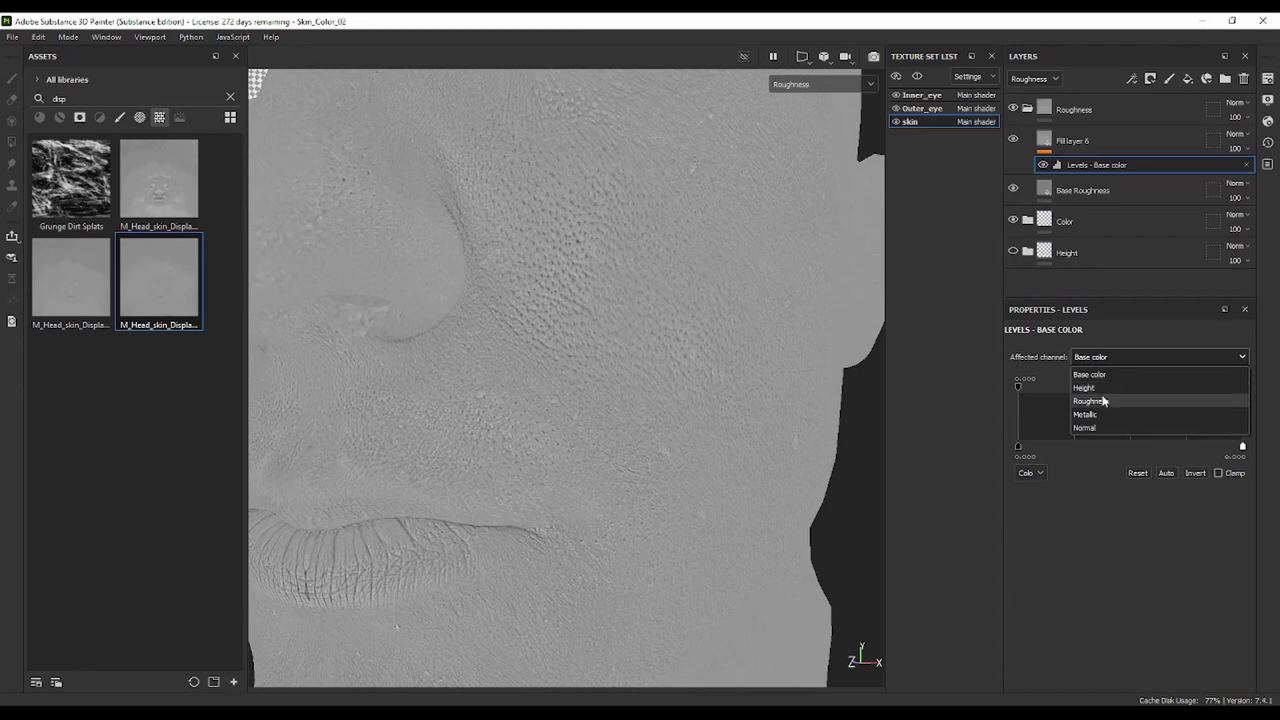
pyautogui.click(1112, 401)
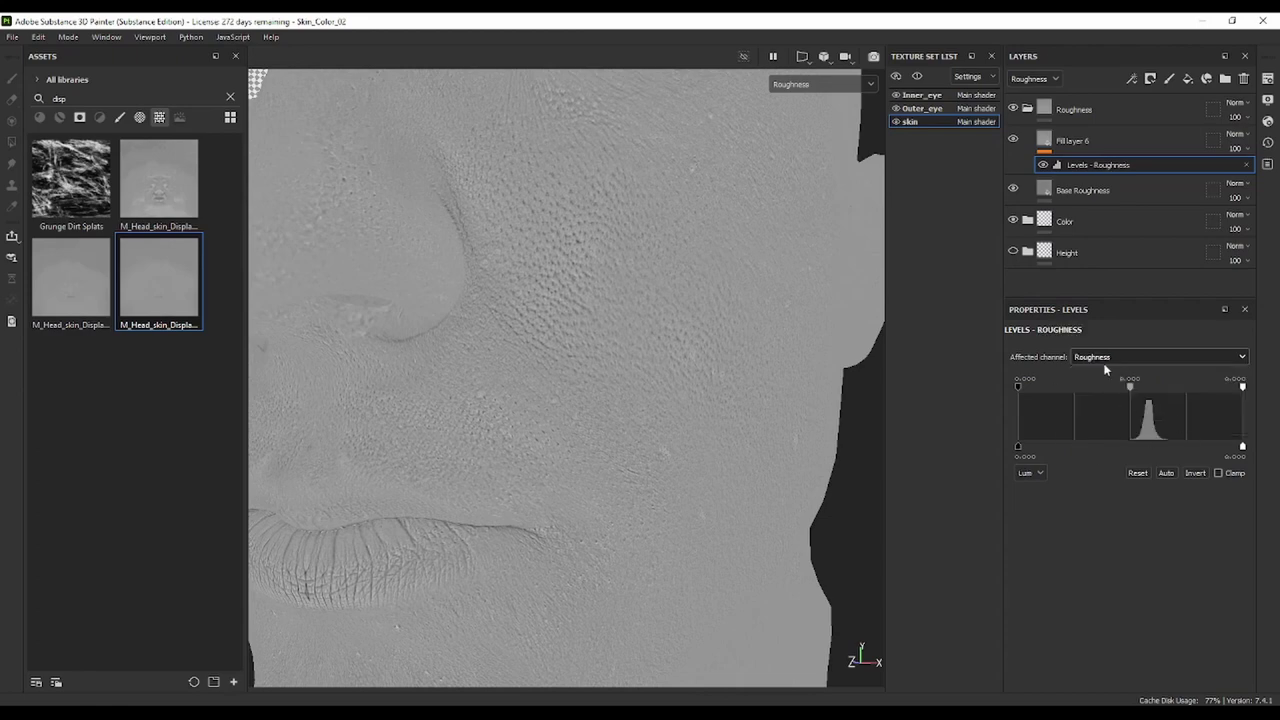
pyautogui.click(1199, 475)
pyautogui.moveTo(577, 420)
pyautogui.keyDown('alt'); pyautogui.mouseDown()
pyautogui.moveTo(566, 392)
pyautogui.moveTo(574, 468)
pyautogui.mouseUp(); pyautogui.keyUp('alt')
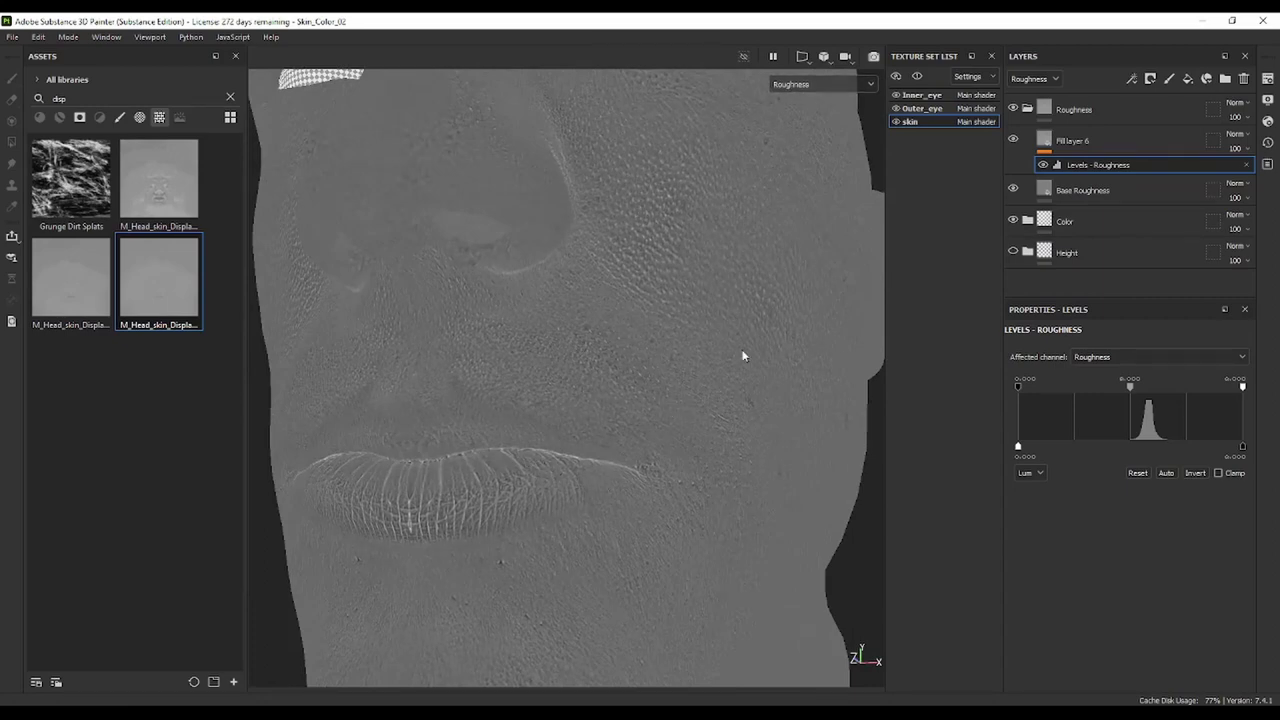
pyautogui.scroll(-3, 709, 320)
pyautogui.scroll(-2, 700, 330)
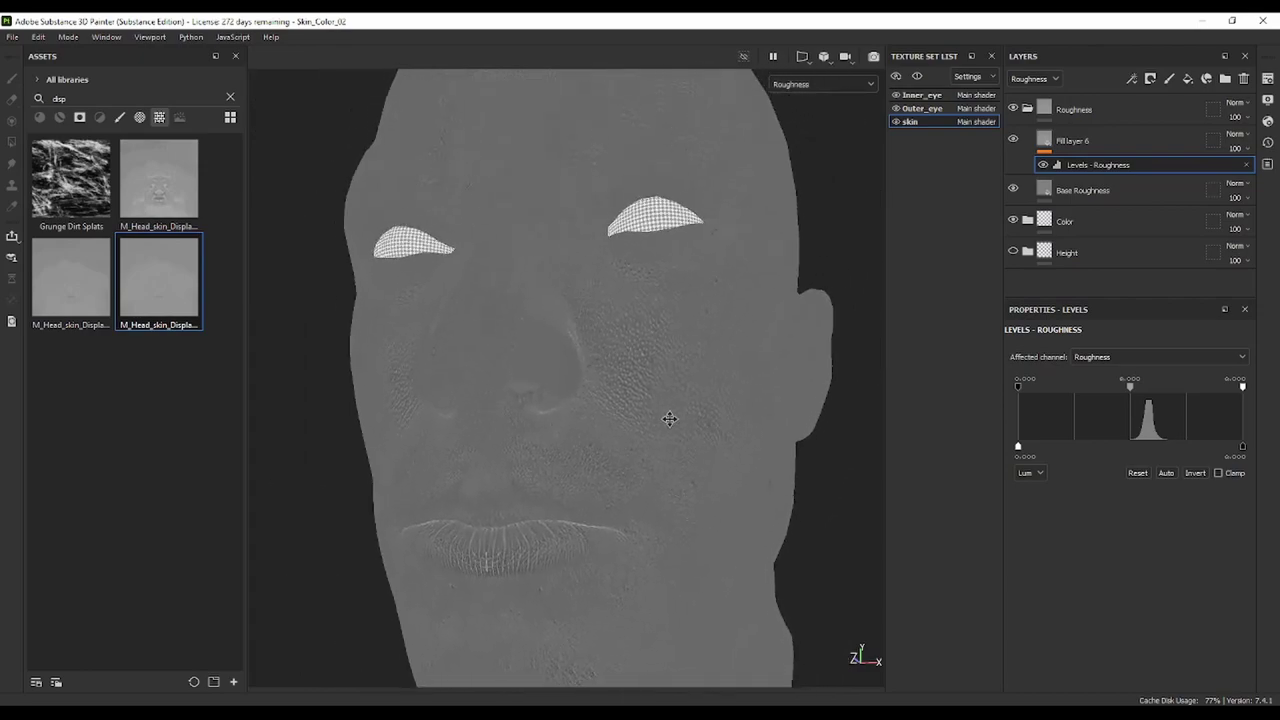
pyautogui.scroll(3, 681, 392)
pyautogui.moveTo(642, 390)
pyautogui.keyDown('alt'); pyautogui.mouseDown()
pyautogui.moveTo(531, 371)
pyautogui.moveTo(765, 238)
pyautogui.mouseUp(); pyautogui.keyUp('alt')
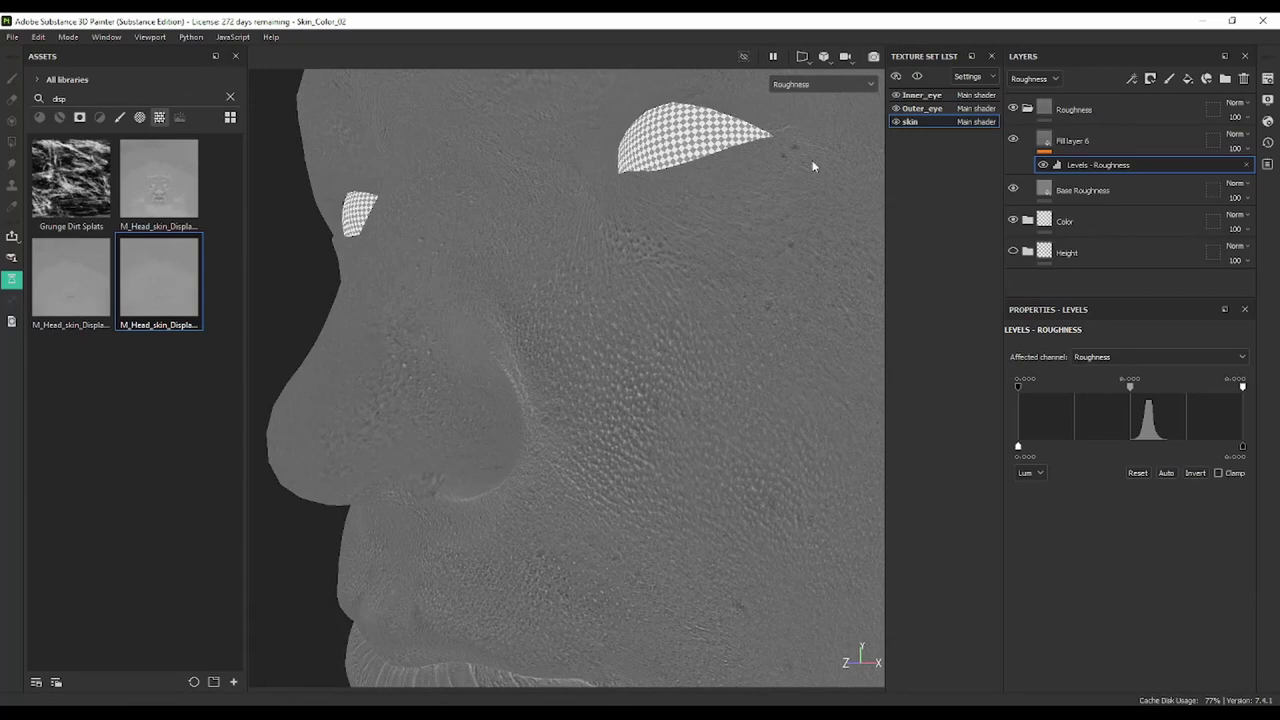
# Switch the viewport to Material and orbit the face to check the inverted roughness
pyautogui.click(823, 84)
pyautogui.click(828, 112)
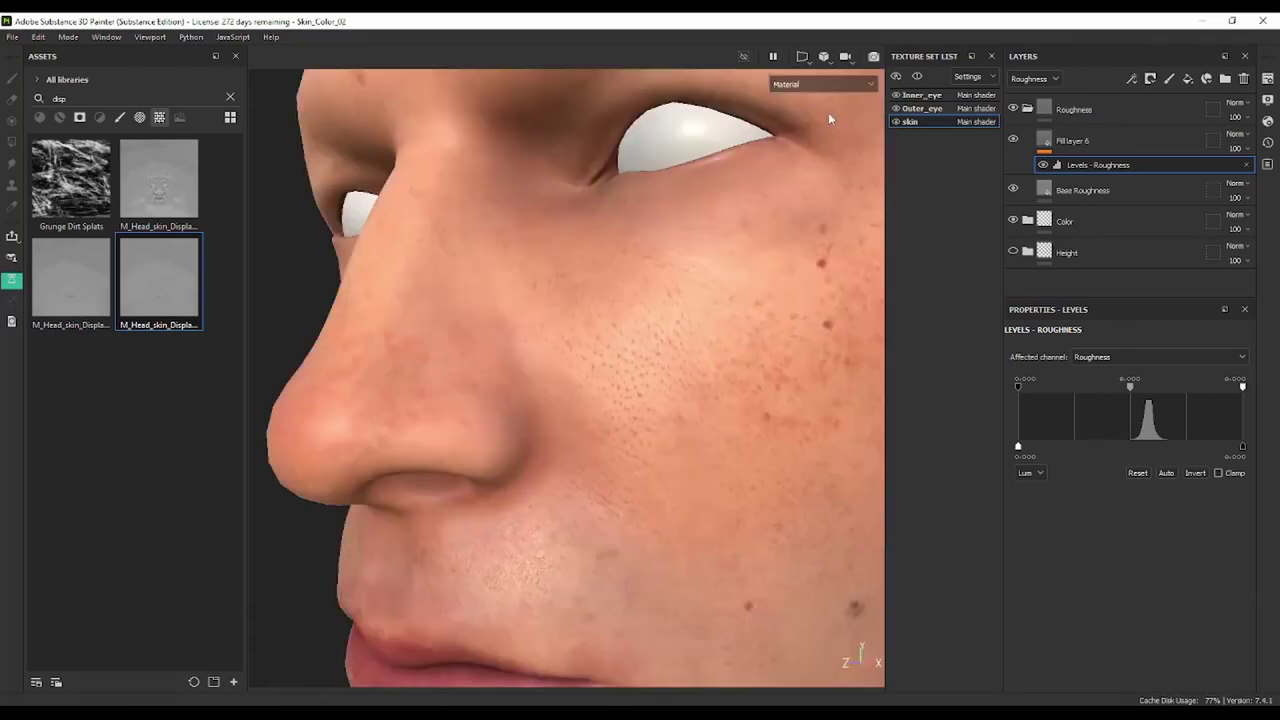
pyautogui.scroll(-3, 828, 117)
pyautogui.moveTo(637, 369)
pyautogui.keyDown('alt'); pyautogui.mouseDown()
pyautogui.moveTo(479, 405)
pyautogui.moveTo(731, 383)
pyautogui.moveTo(686, 306)
pyautogui.moveTo(551, 323)
pyautogui.moveTo(589, 286)
pyautogui.moveTo(594, 357)
pyautogui.moveTo(623, 331)
pyautogui.mouseUp(); pyautogui.keyUp('alt')
pyautogui.scroll(3, 533, 432)
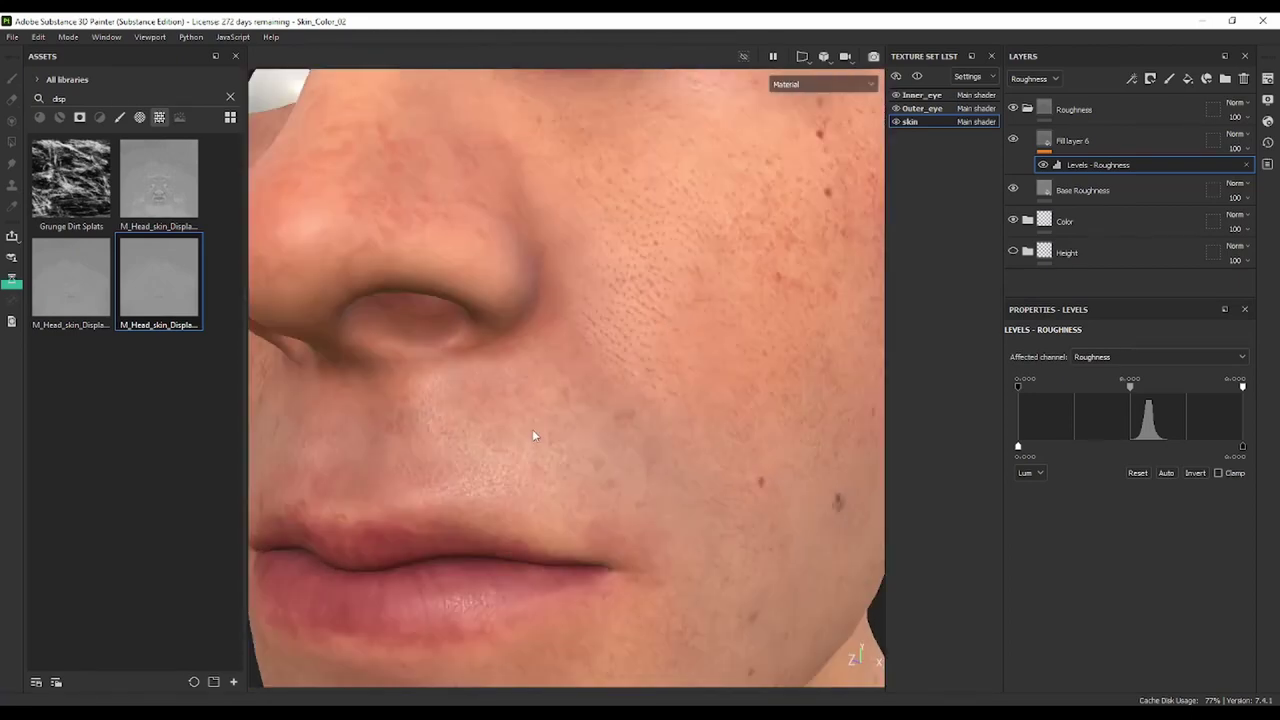
pyautogui.moveTo(533, 435)
pyautogui.keyDown('alt'); pyautogui.mouseDown()
pyautogui.moveTo(617, 269)
pyautogui.moveTo(543, 349)
pyautogui.moveTo(591, 380)
pyautogui.moveTo(503, 308)
pyautogui.moveTo(440, 371)
pyautogui.moveTo(443, 331)
pyautogui.moveTo(394, 313)
pyautogui.moveTo(503, 337)
pyautogui.moveTo(474, 320)
pyautogui.moveTo(431, 334)
pyautogui.mouseUp(); pyautogui.keyUp('alt')
pyautogui.scroll(2, 503, 308)
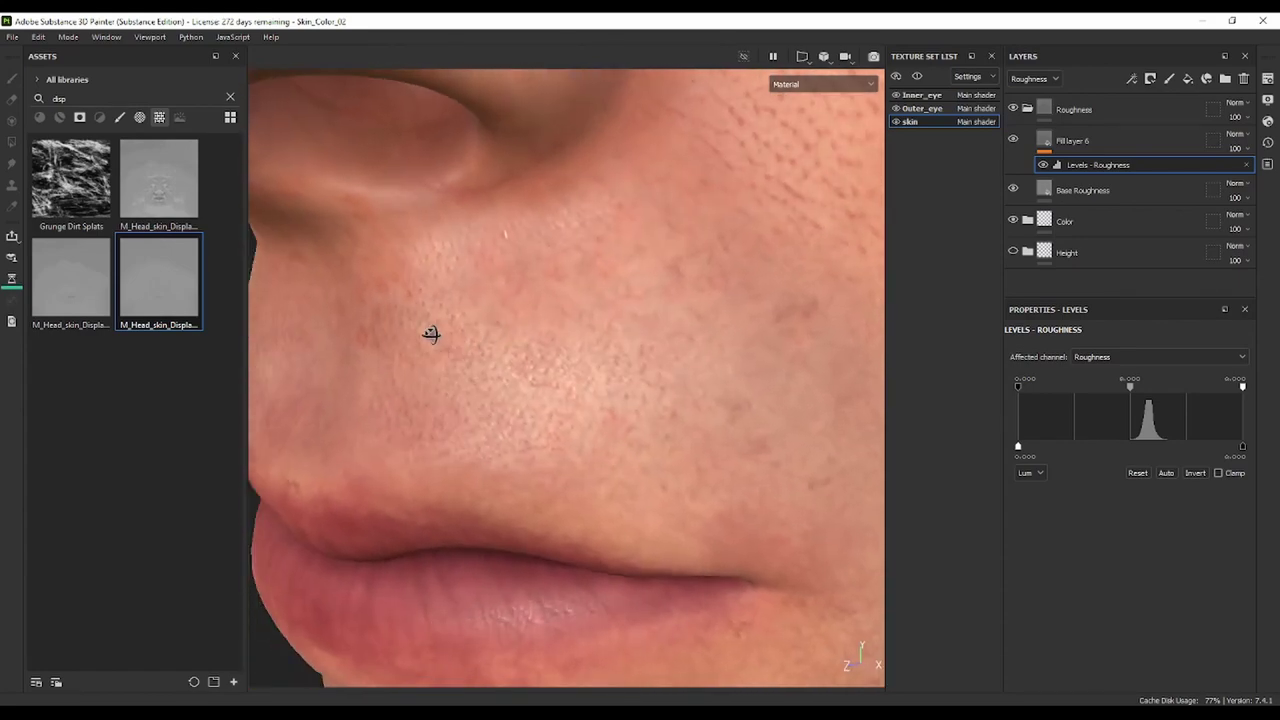
pyautogui.moveTo(616, 307)
pyautogui.keyDown('alt'); pyautogui.mouseDown()
pyautogui.moveTo(511, 377)
pyautogui.moveTo(723, 357)
pyautogui.moveTo(780, 377)
pyautogui.mouseUp(); pyautogui.keyUp('alt')
# Save the Skin_Color_02 project with Ctrl+S while continuing to inspect the face
pyautogui.hotkey('ctrl', 's')
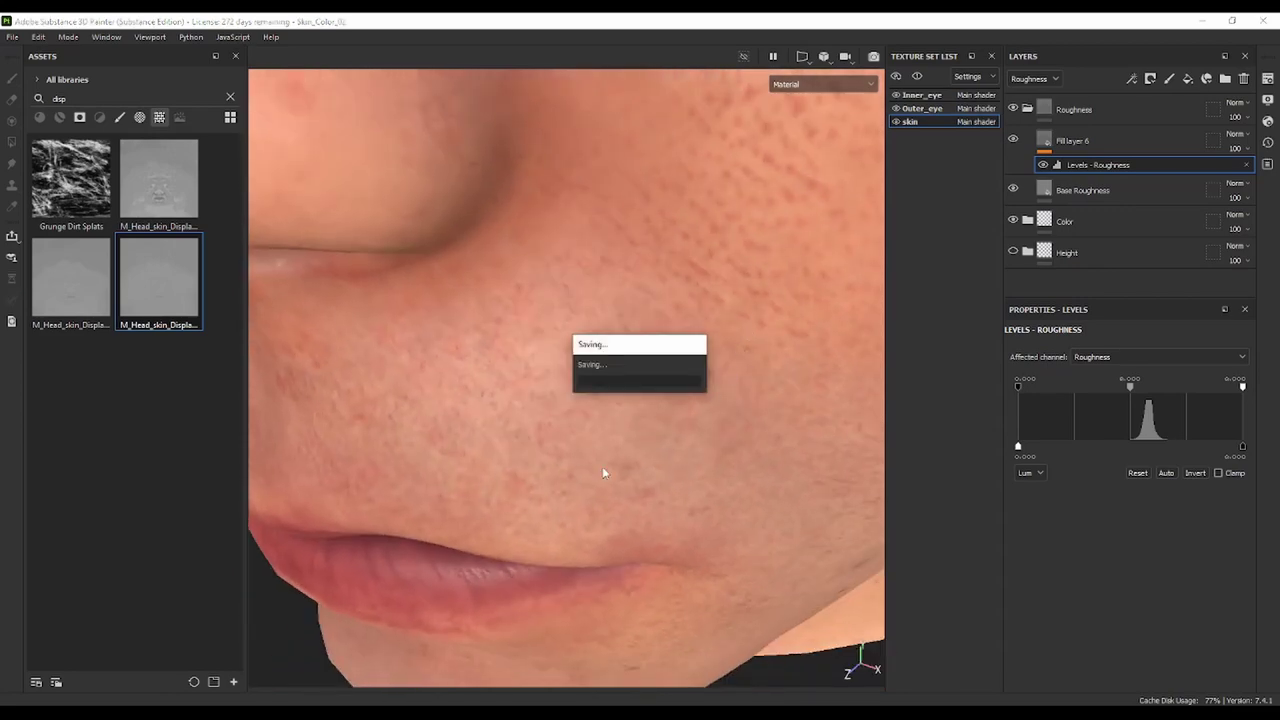
pyautogui.moveTo(677, 451)
pyautogui.keyDown('alt'); pyautogui.mouseDown(button='right')
pyautogui.moveTo(663, 486)
pyautogui.moveTo(675, 400)
pyautogui.moveTo(637, 417)
pyautogui.mouseUp(button='right'); pyautogui.keyUp('alt')
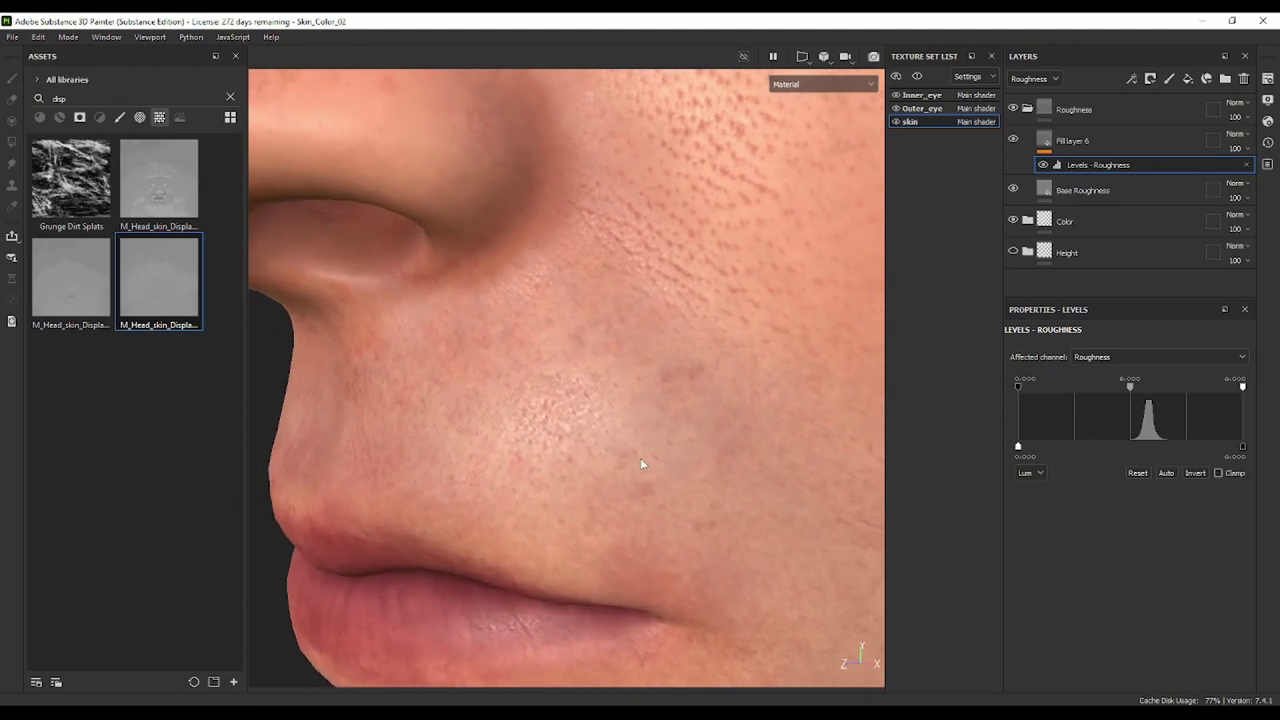
pyautogui.scroll(-3, 684, 381)
pyautogui.keyDown('alt'); pyautogui.moveTo(684, 381); pyautogui.dragTo(670, 488, button='right'); pyautogui.keyUp('alt')
pyautogui.moveTo(670, 488)
pyautogui.keyDown('alt'); pyautogui.mouseDown()
pyautogui.moveTo(674, 417)
pyautogui.moveTo(622, 374)
pyautogui.moveTo(672, 375)
pyautogui.mouseUp(); pyautogui.keyUp('alt')
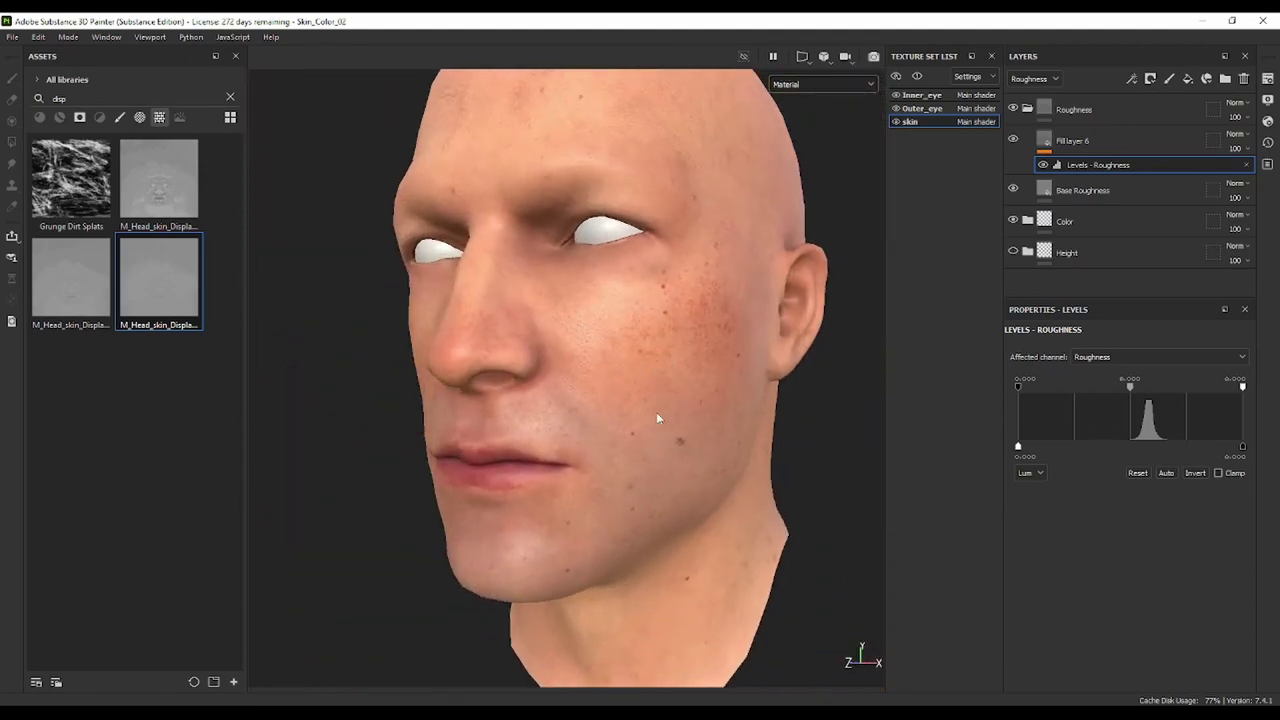
pyautogui.click(810, 86)
# Return the viewport to roughness only and orbit the head
pyautogui.click(812, 175)
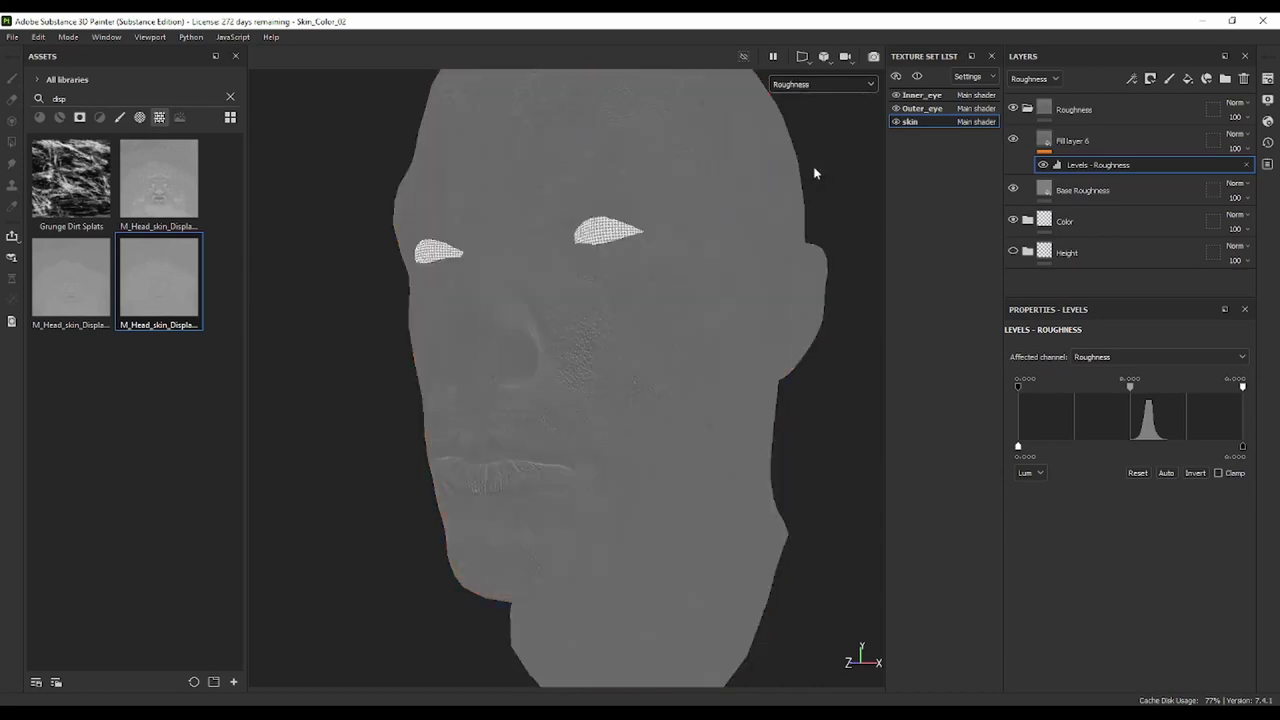
pyautogui.scroll(5, 648, 388)
pyautogui.scroll(3, 617, 320)
pyautogui.scroll(-5, 609, 326)
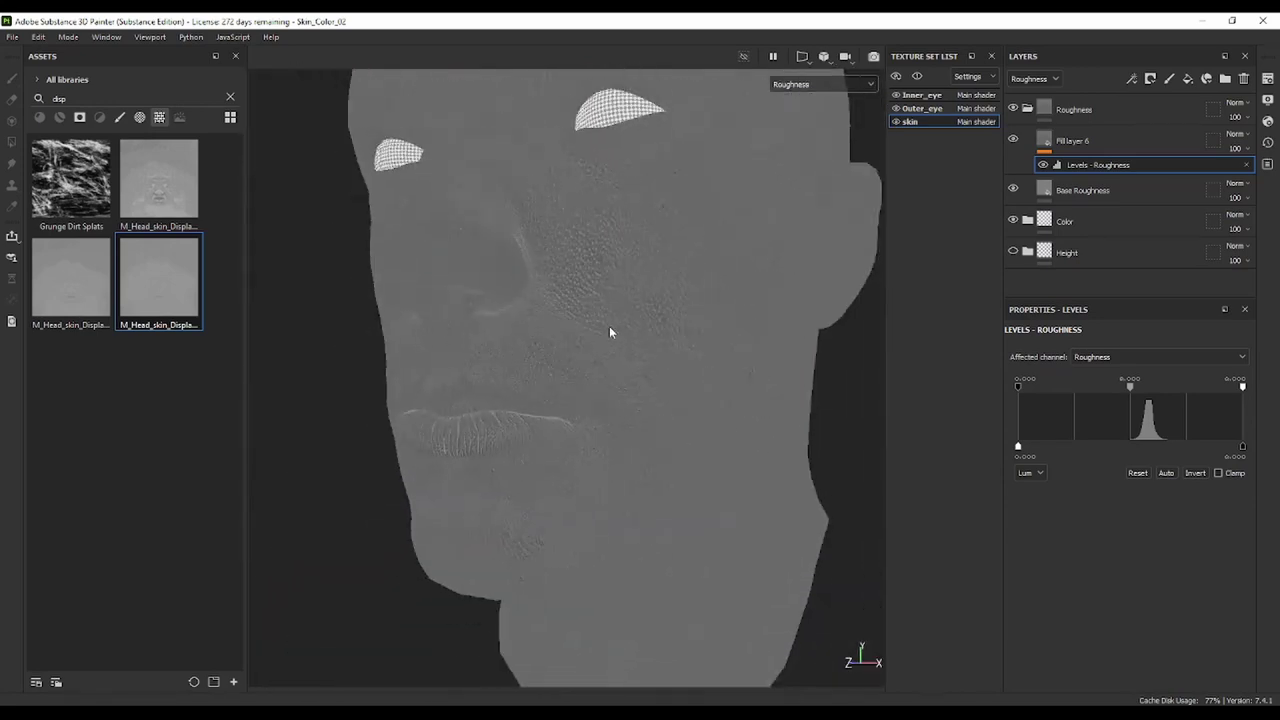
pyautogui.moveTo(612, 332)
pyautogui.keyDown('alt'); pyautogui.mouseDown()
pyautogui.moveTo(603, 403)
pyautogui.moveTo(646, 428)
pyautogui.moveTo(575, 431)
pyautogui.mouseUp(); pyautogui.keyUp('alt')
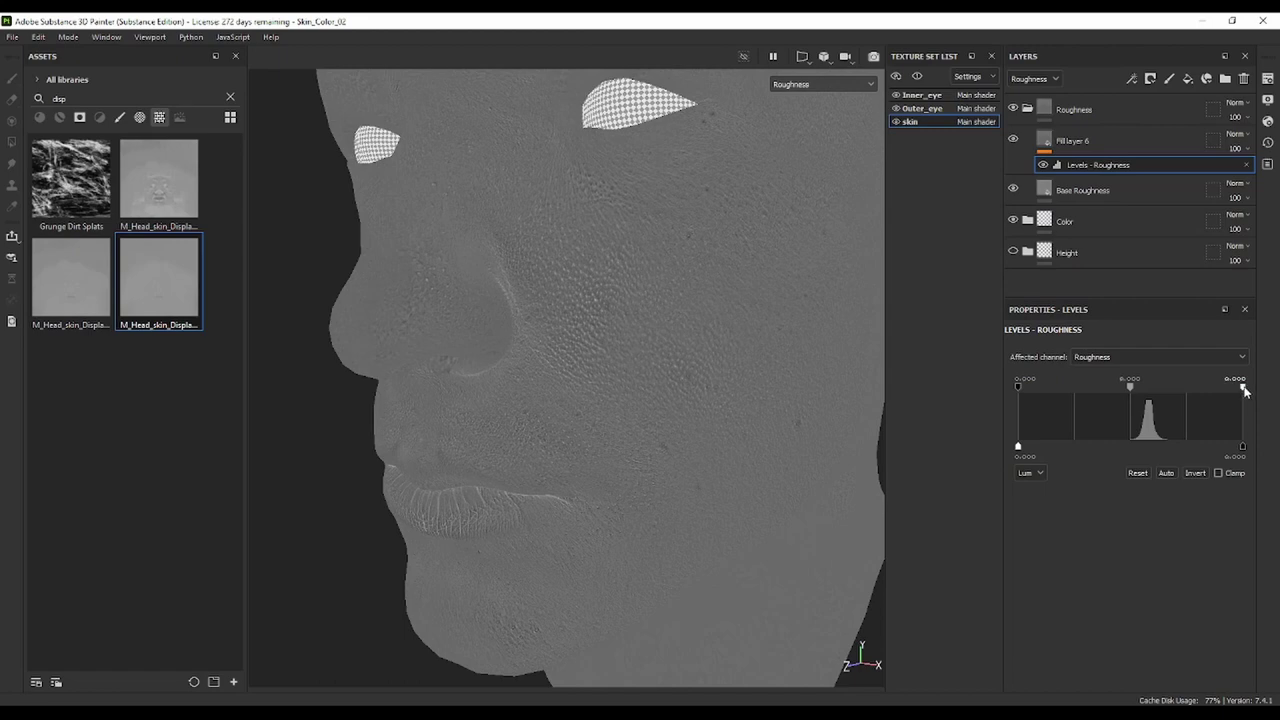
# Adjust the Levels white point and raise the input minimum, comparing with Fill layer 6 hidden
pyautogui.moveTo(1245, 392); pyautogui.dragTo(1259, 391)
pyautogui.moveTo(1017, 388); pyautogui.dragTo(1079, 390)
pyautogui.click(1013, 140)
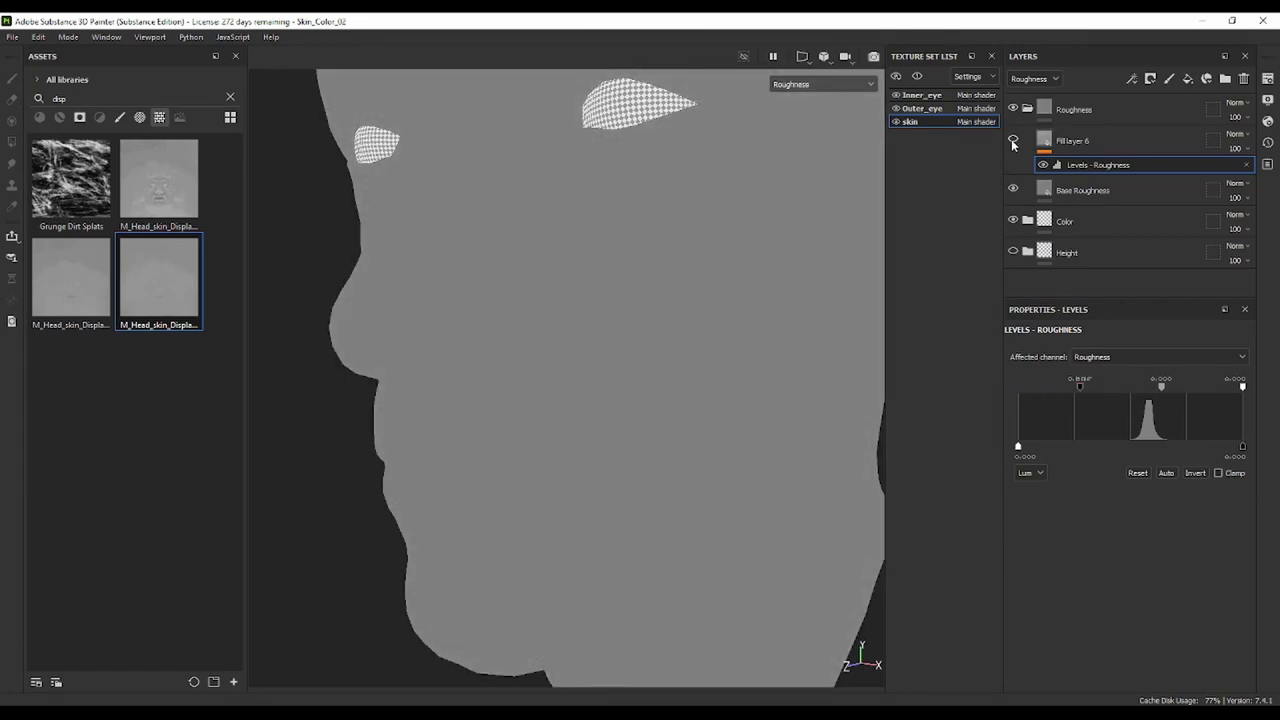
pyautogui.click(1013, 141)
pyautogui.moveTo(1073, 387); pyautogui.dragTo(1058, 387)
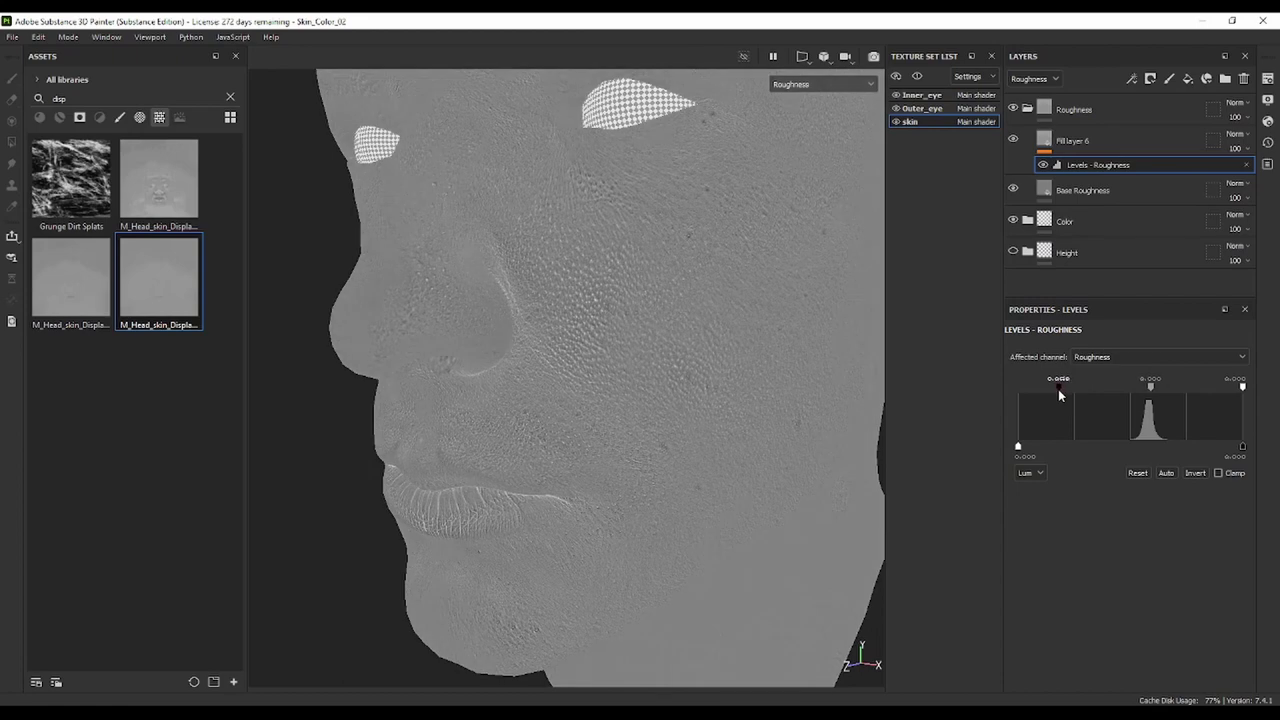
# Toggle Fill layer 6 visibility repeatedly to compare the roughness, leaving it visible
pyautogui.click(1013, 141)
pyautogui.click(1013, 141)
pyautogui.click(1013, 141)
pyautogui.click(1013, 141)
pyautogui.click(1013, 141)
pyautogui.click(1013, 141)
pyautogui.click(1013, 141)
pyautogui.click(1013, 141)
pyautogui.click(1013, 141)
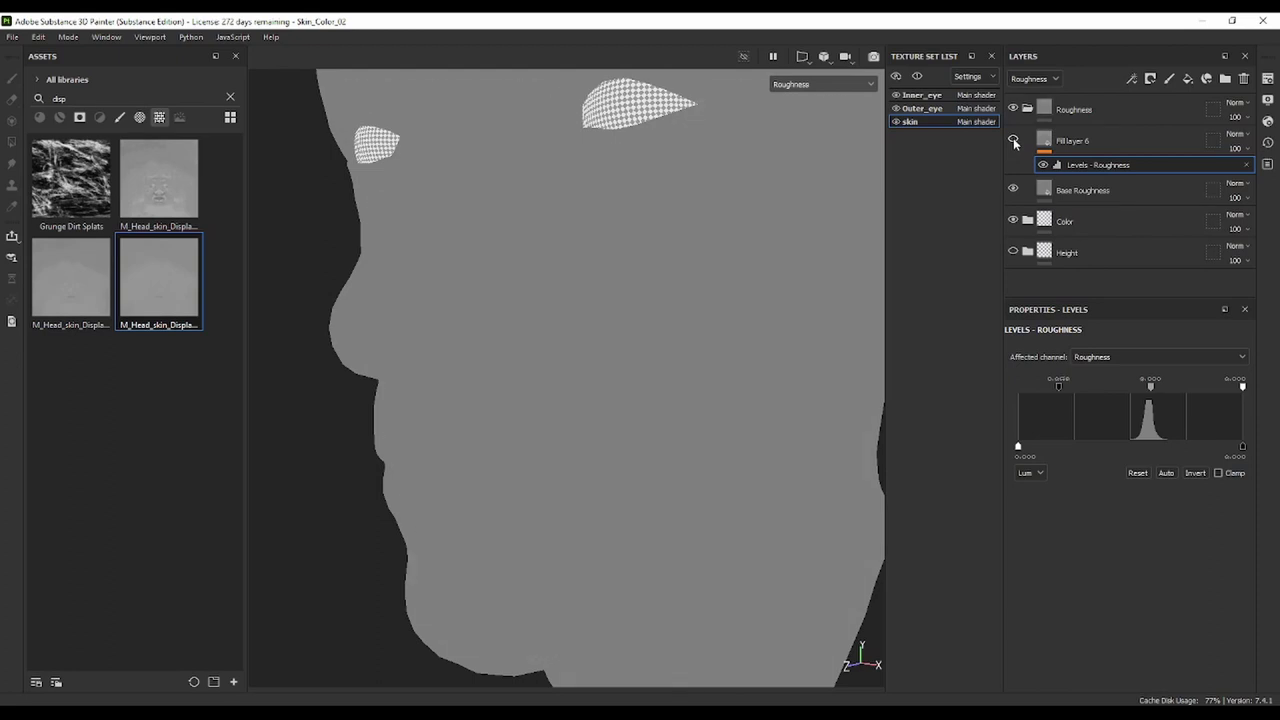
pyautogui.click(1013, 141)
pyautogui.click(1013, 141)
pyautogui.click(1013, 141)
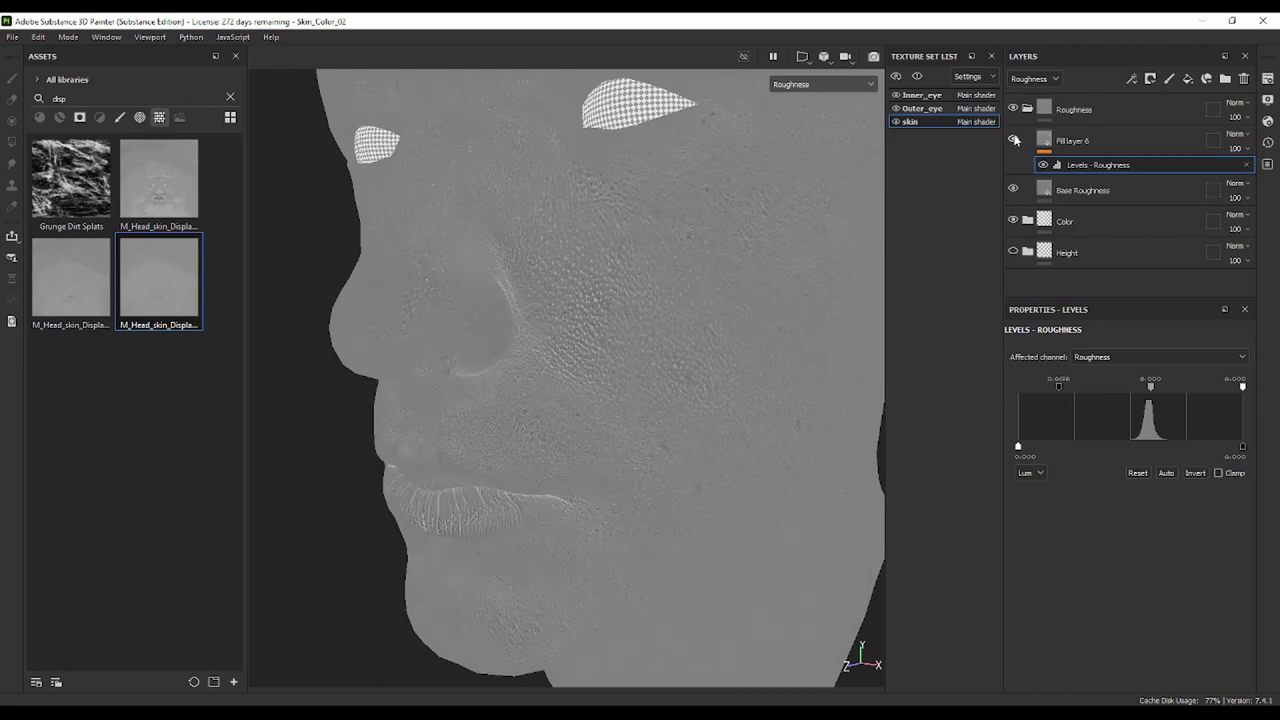
pyautogui.click(1013, 141)
pyautogui.click(1013, 141)
pyautogui.click(809, 84)
# Switch to Material shading and inspect the nose and lips up close
pyautogui.click(808, 112)
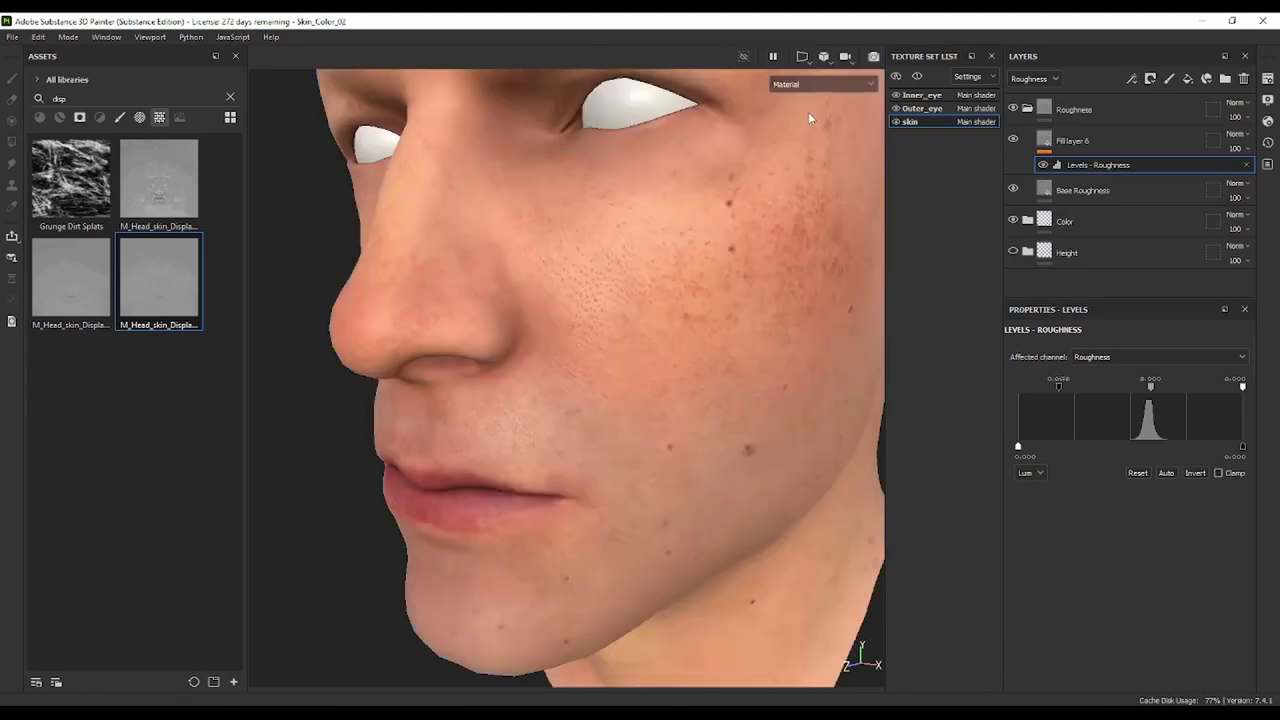
pyautogui.moveTo(726, 359)
pyautogui.keyDown('alt'); pyautogui.mouseDown(button='middle')
pyautogui.moveTo(748, 322)
pyautogui.moveTo(663, 337)
pyautogui.mouseUp(button='middle'); pyautogui.keyUp('alt')
pyautogui.keyDown('alt'); pyautogui.moveTo(663, 337); pyautogui.dragTo(720, 286); pyautogui.keyUp('alt')
pyautogui.keyDown('alt'); pyautogui.moveTo(720, 286); pyautogui.dragTo(846, 320, button='right'); pyautogui.keyUp('alt')
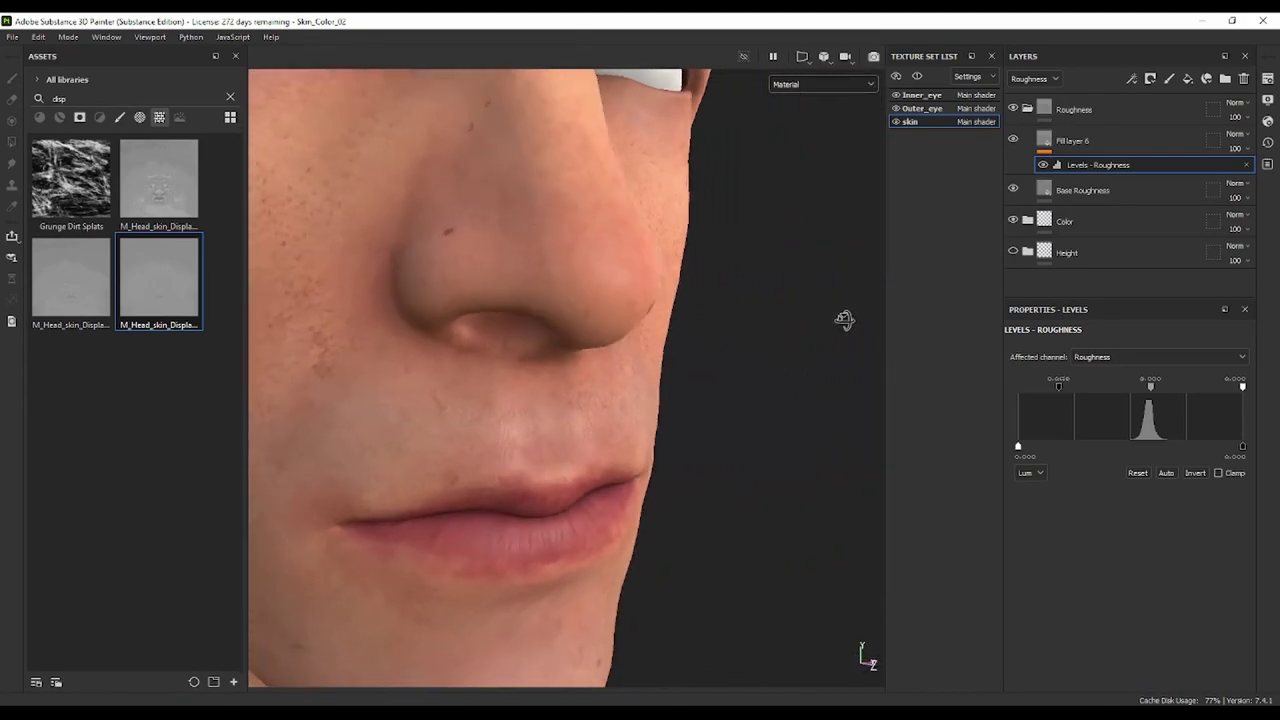
pyautogui.moveTo(846, 320)
pyautogui.keyDown('alt'); pyautogui.mouseDown()
pyautogui.moveTo(608, 314)
pyautogui.moveTo(654, 380)
pyautogui.moveTo(677, 251)
pyautogui.moveTo(634, 306)
pyautogui.mouseUp(); pyautogui.keyUp('alt')
pyautogui.keyDown('alt'); pyautogui.moveTo(634, 306); pyautogui.dragTo(627, 283, button='right'); pyautogui.keyUp('alt')
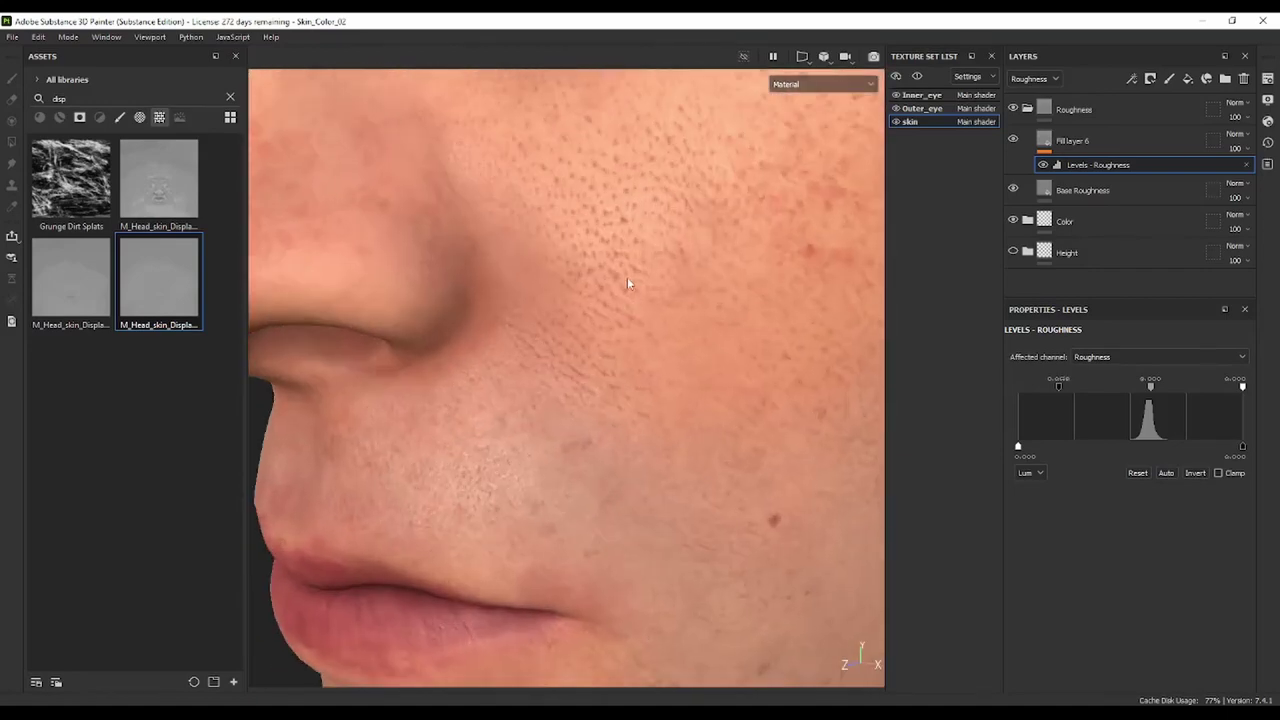
# Go back to the roughness-only view and orbit out to the whole face
pyautogui.click(803, 88)
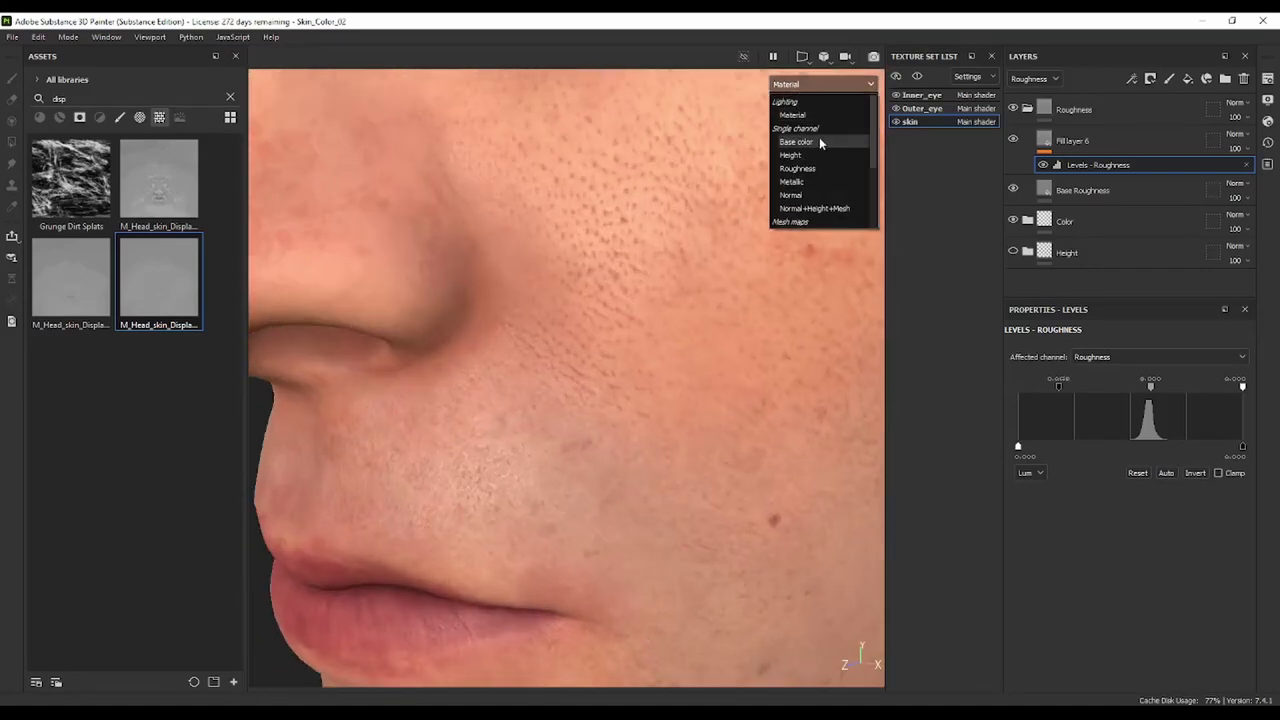
pyautogui.click(810, 168)
pyautogui.moveTo(815, 165)
pyautogui.keyDown('alt'); pyautogui.mouseDown()
pyautogui.moveTo(679, 374)
pyautogui.moveTo(703, 272)
pyautogui.mouseUp(); pyautogui.keyUp('alt')
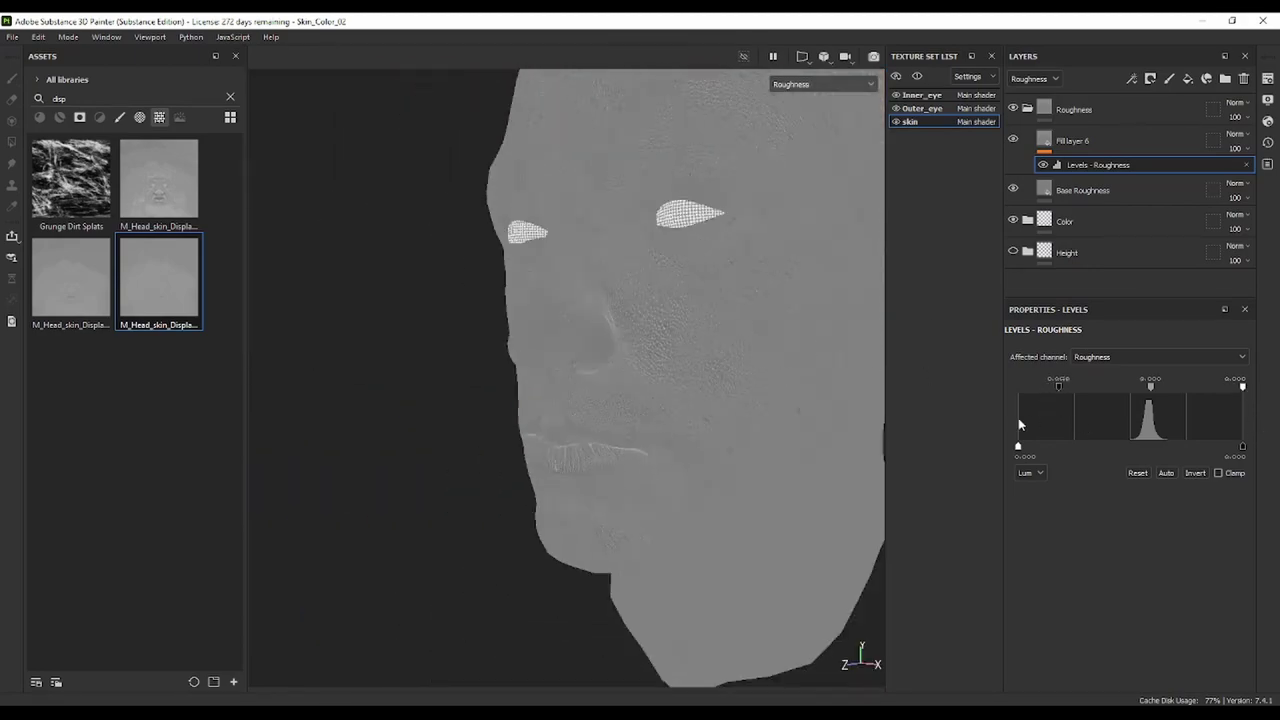
pyautogui.scroll(3, 665, 347)
pyautogui.scroll(3, 665, 347)
# Raise the Levels - Roughness black point and pull the white point inward
pyautogui.moveTo(1059, 390); pyautogui.dragTo(1063, 386)
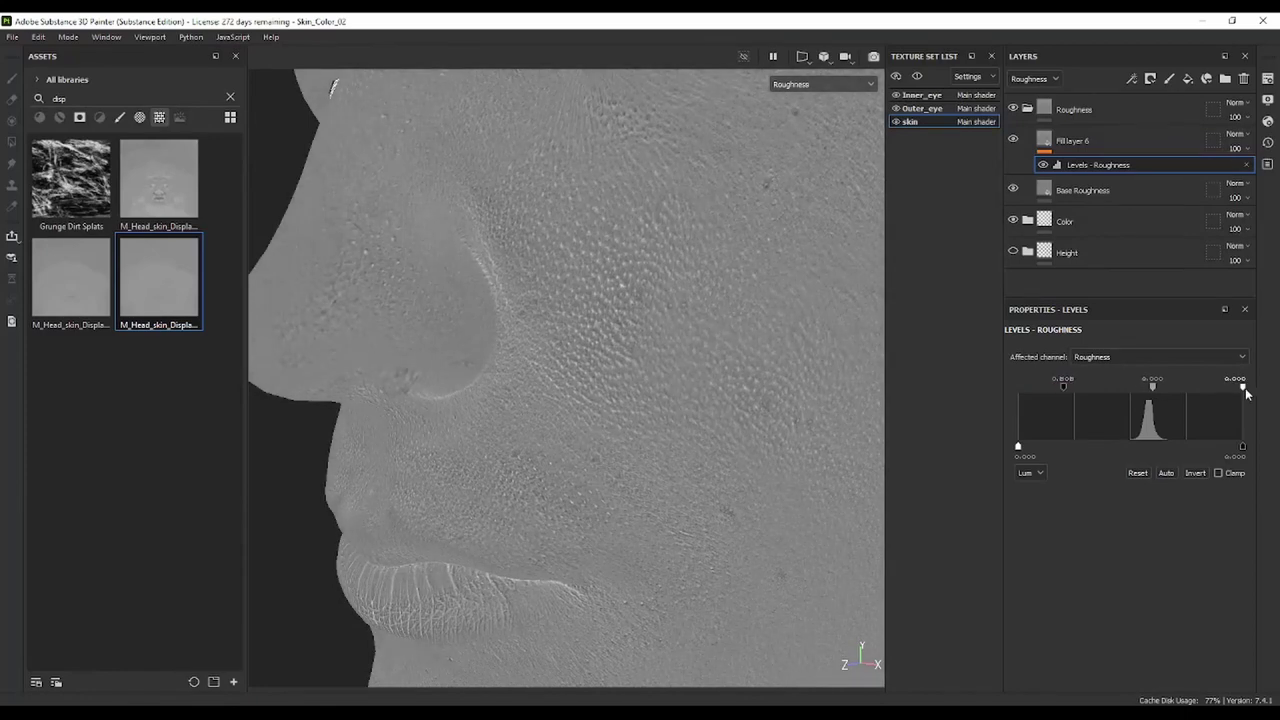
pyautogui.moveTo(1237, 390); pyautogui.dragTo(1230, 392)
pyautogui.scroll(-3, 850, 190)
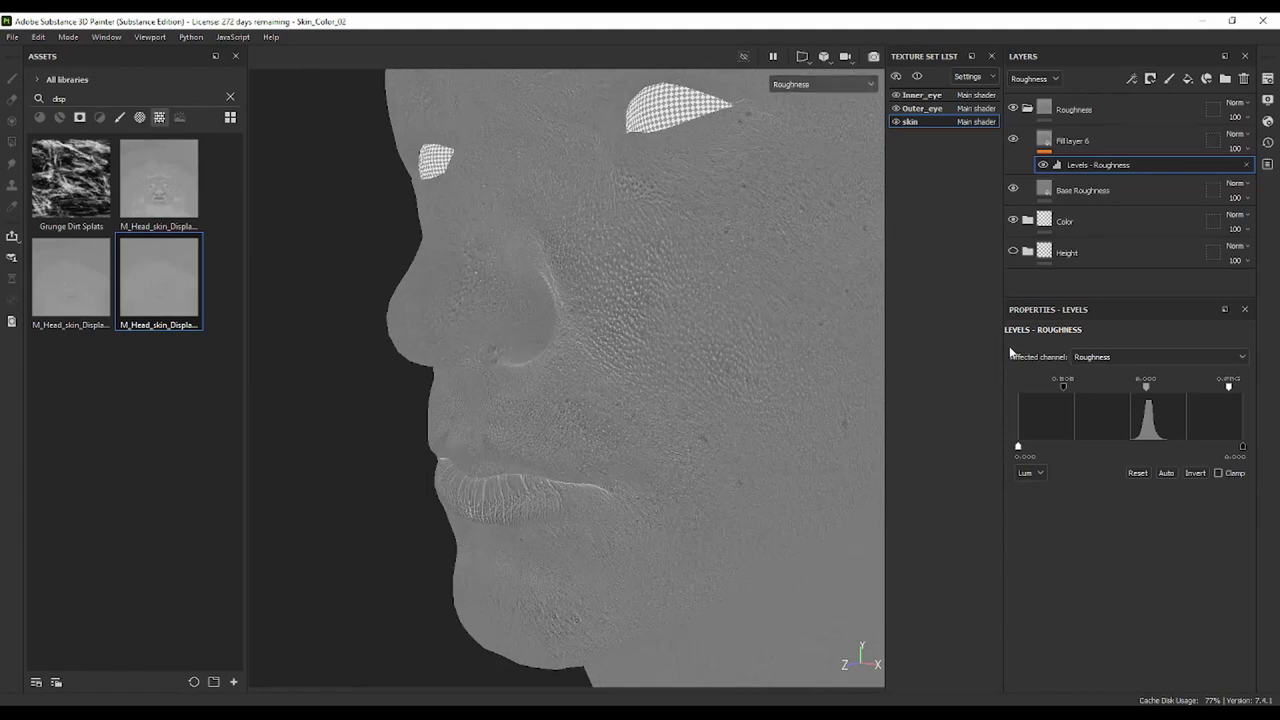
pyautogui.moveTo(1066, 389); pyautogui.dragTo(1077, 392)
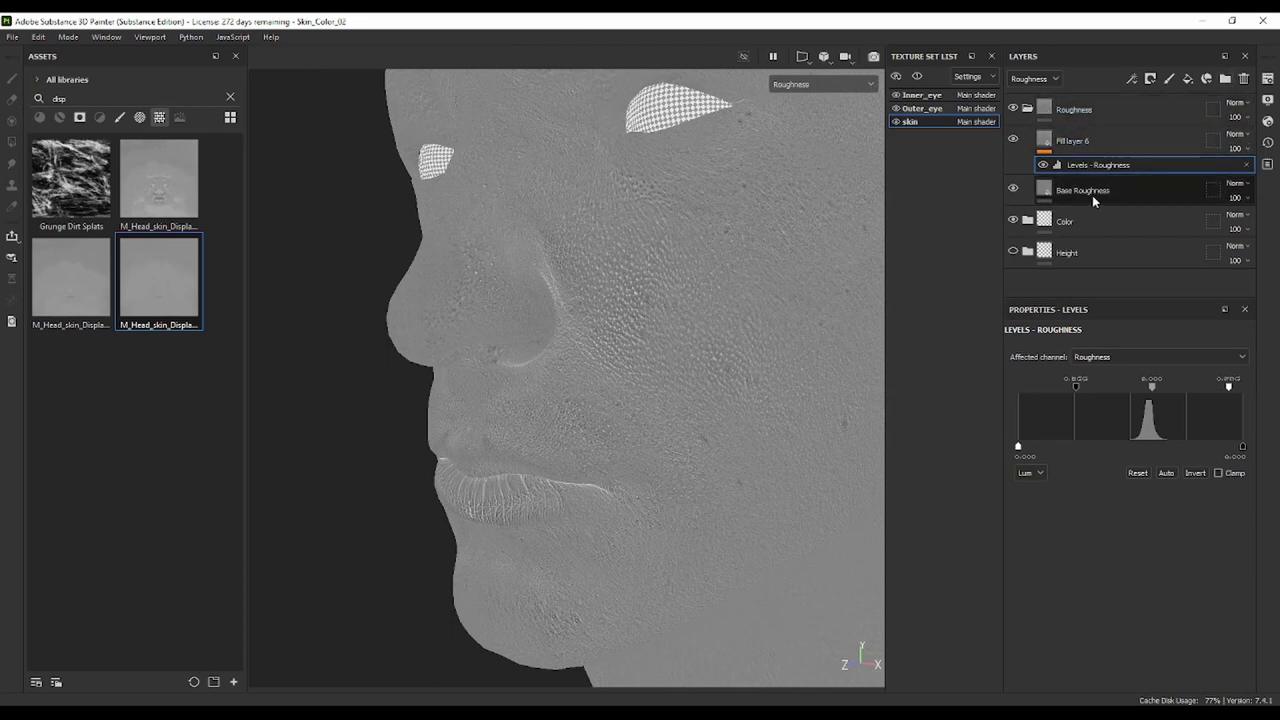
# Move Base Roughness above Fill layer 6 and give it a black mask
pyautogui.moveTo(1092, 196); pyautogui.dragTo(1112, 131)
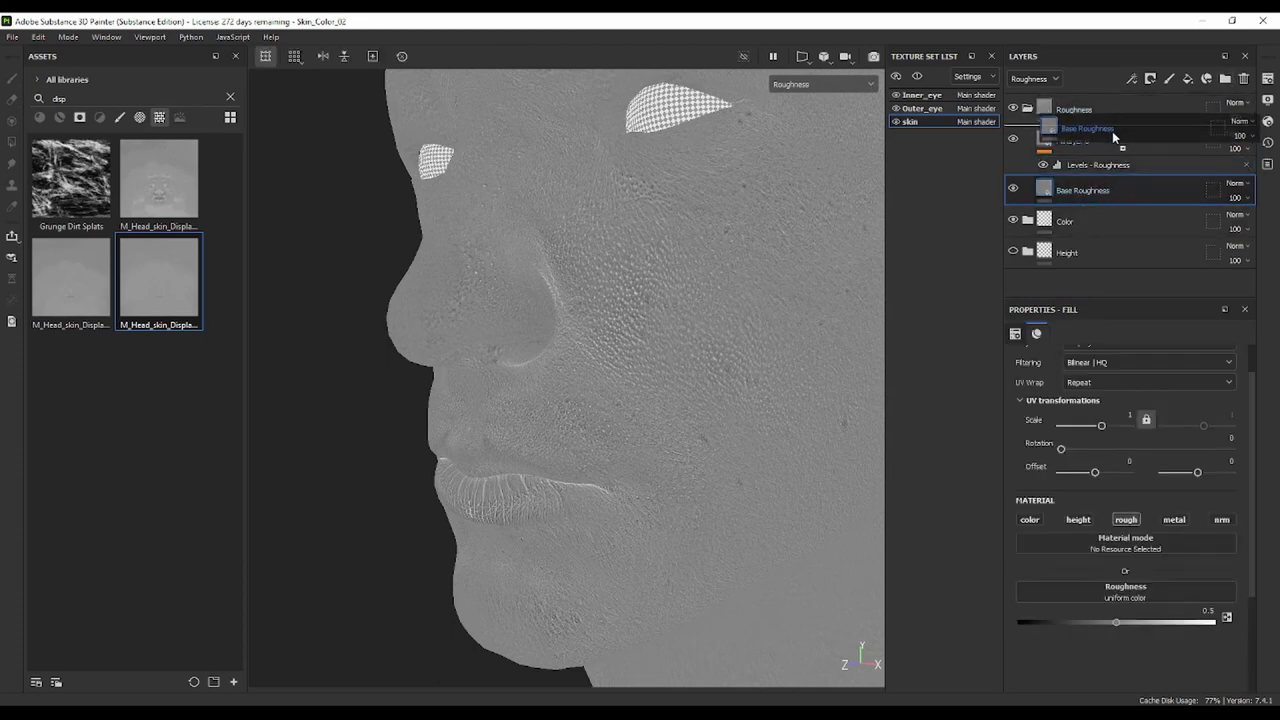
pyautogui.rightClick(1096, 150)
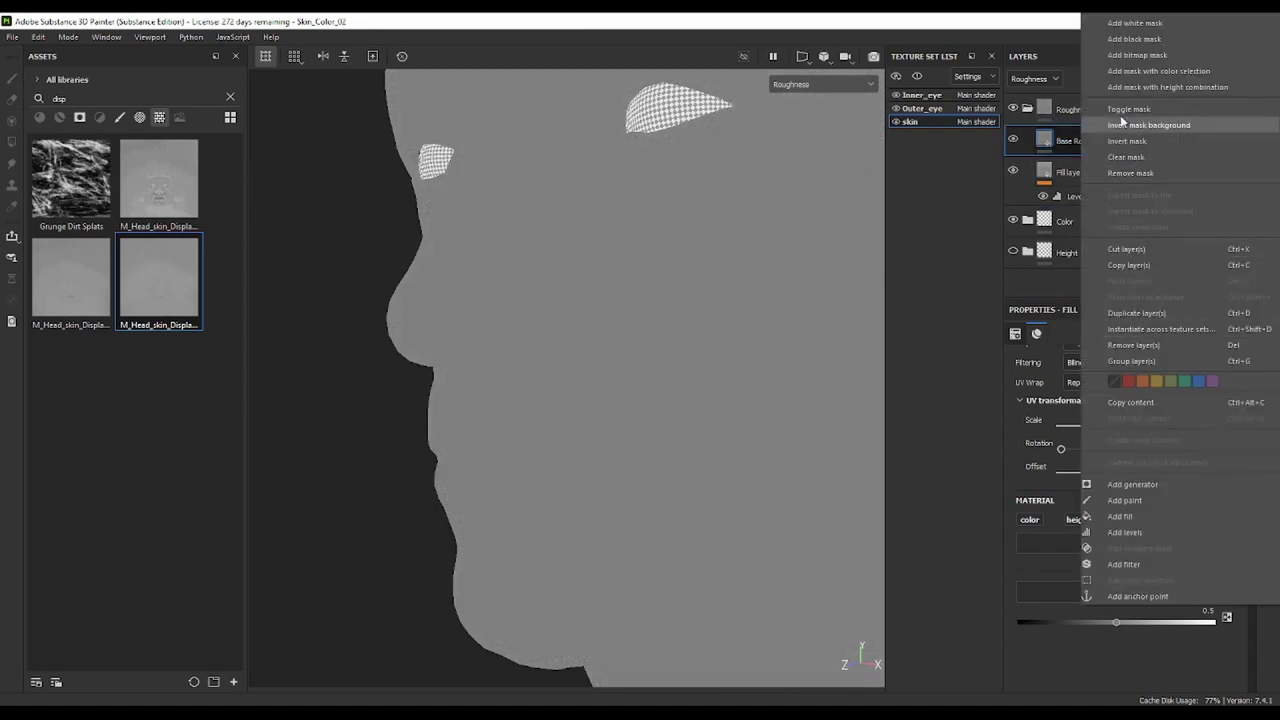
pyautogui.click(1166, 38)
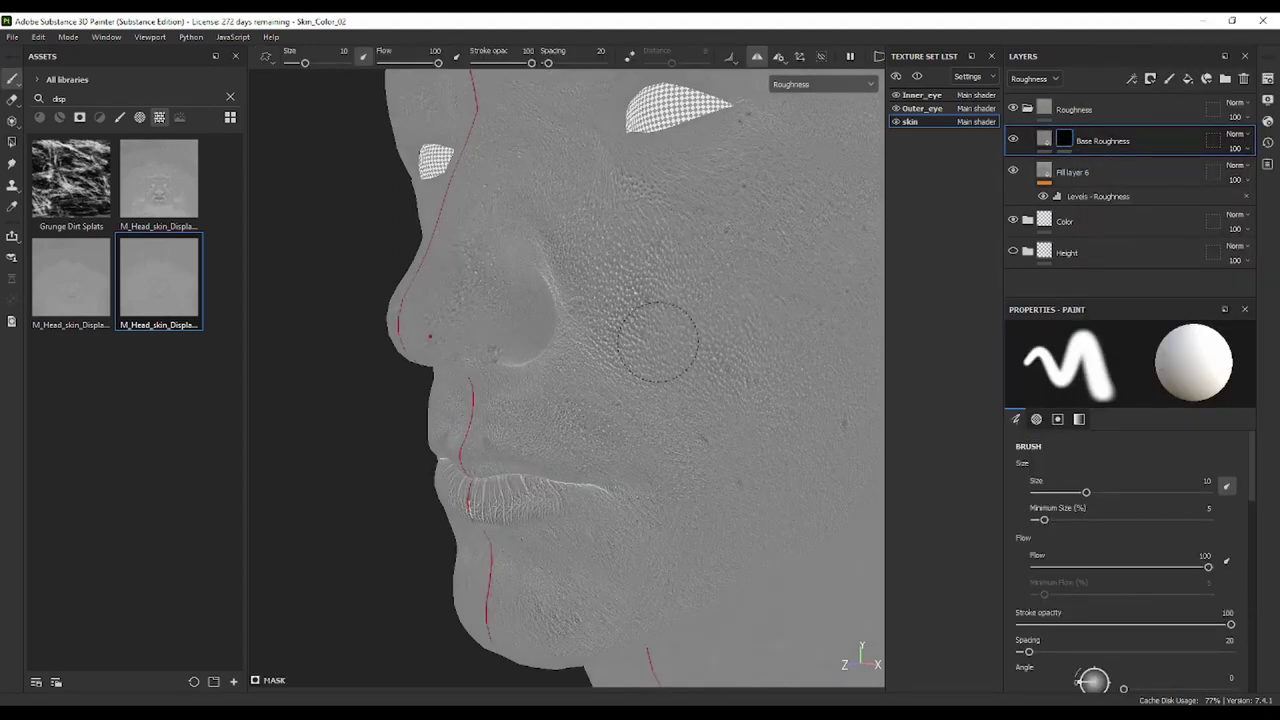
# Paint a smooth flat patch into the mask on the cheek
pyautogui.moveTo(702, 281); pyautogui.dragTo(694, 250)
pyautogui.scroll(5, 699, 243)
pyautogui.scroll(-2, 700, 314)
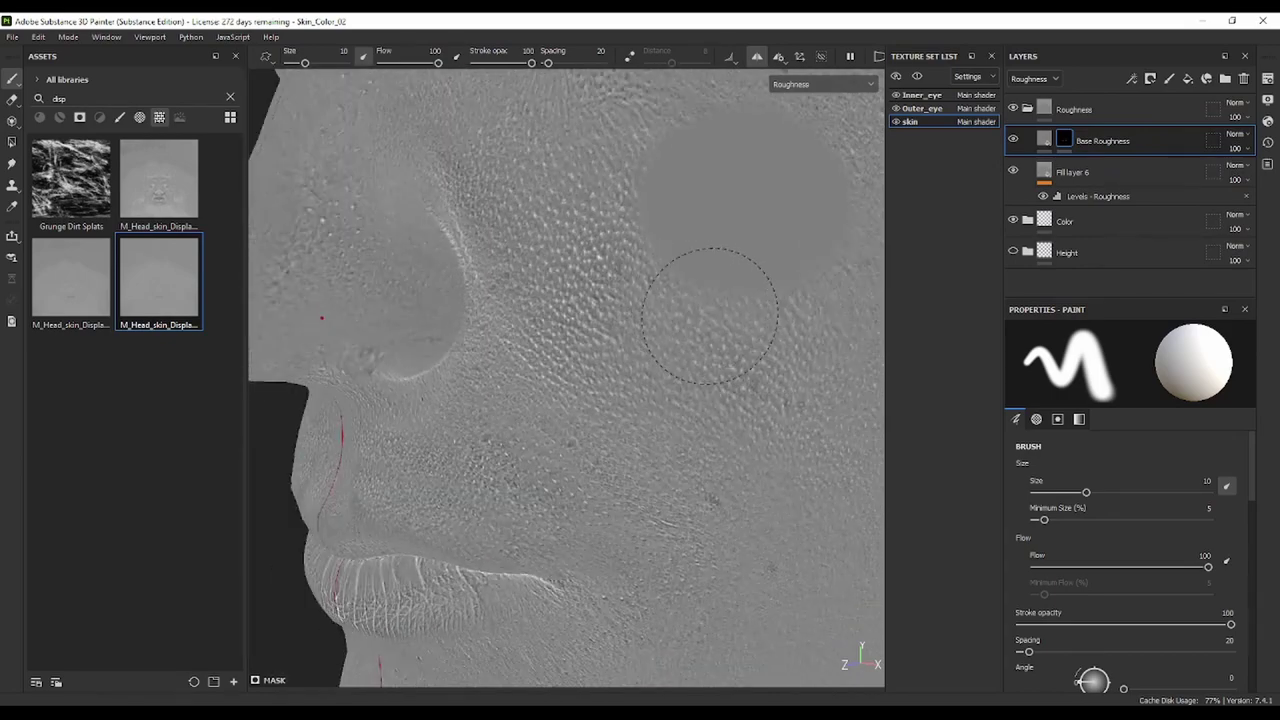
pyautogui.scroll(1, 710, 320)
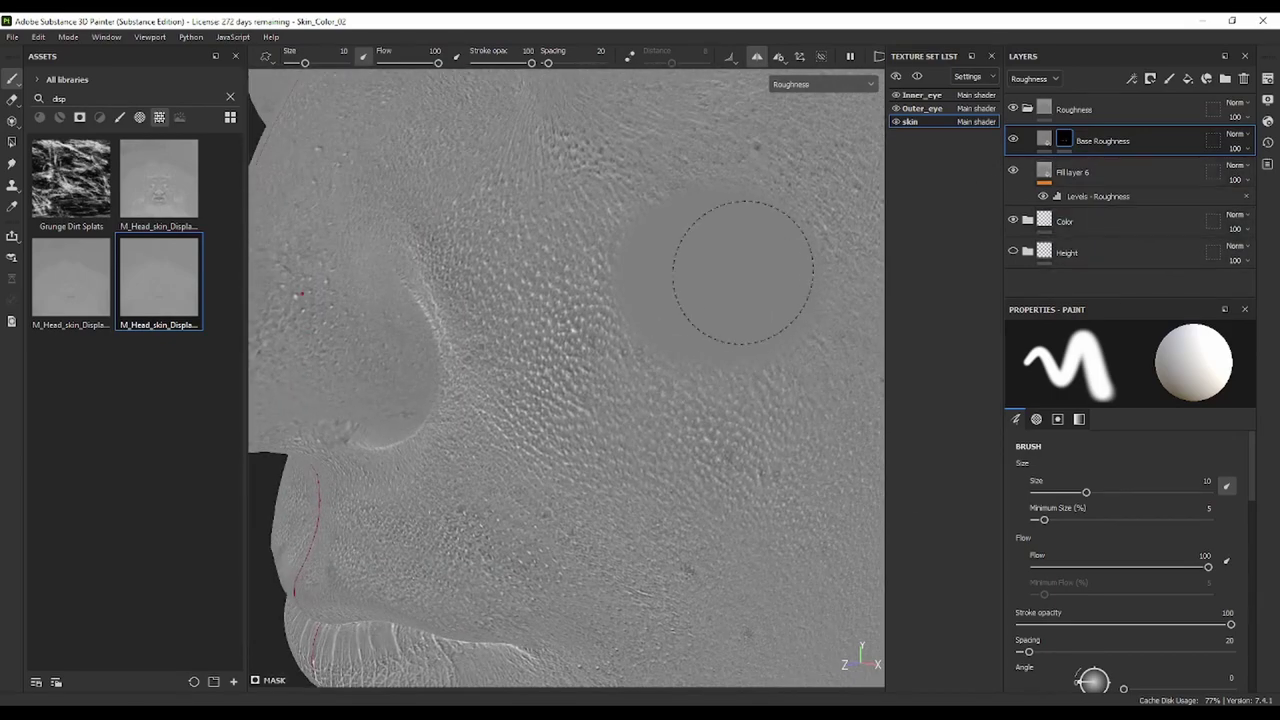
pyautogui.click(1100, 196)
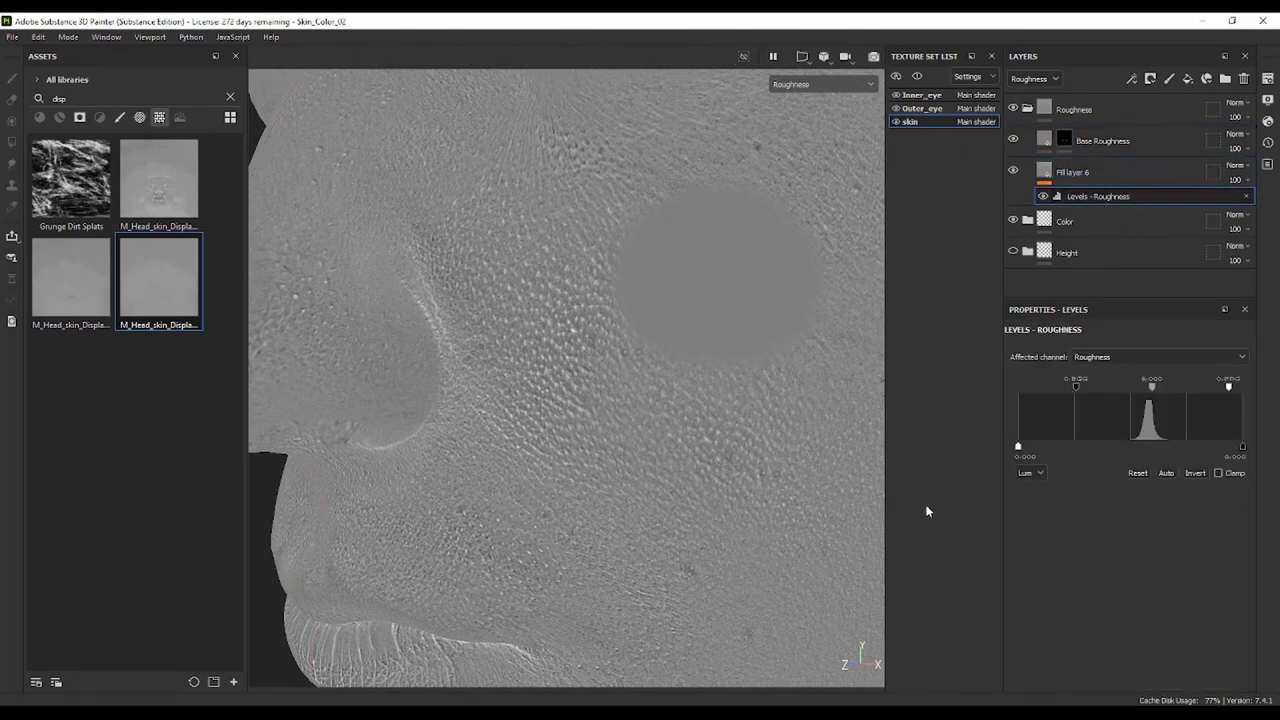
# Raise the Levels - Roughness black point in two small increments
pyautogui.scroll(3, 760, 398)
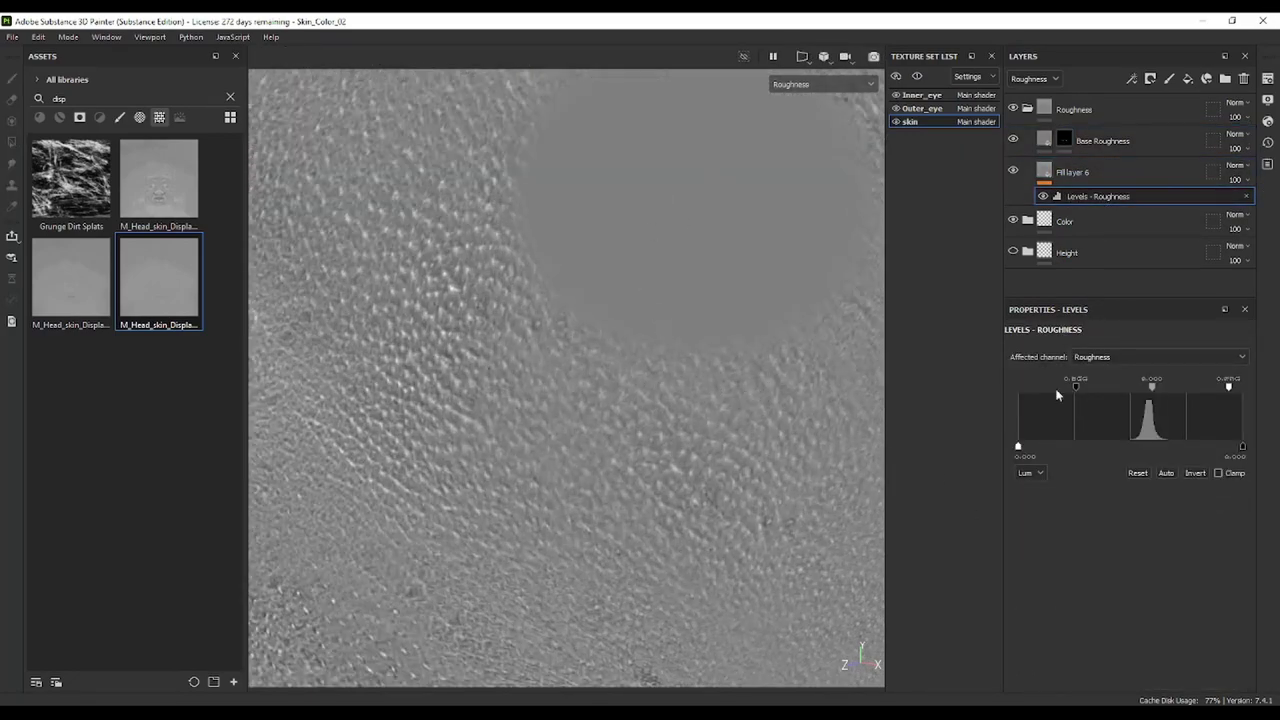
pyautogui.moveTo(1076, 395)
pyautogui.mouseDown()
pyautogui.moveTo(1091, 390)
pyautogui.moveTo(1077, 389)
pyautogui.mouseUp()
pyautogui.moveTo(1064, 385); pyautogui.dragTo(1079, 384)
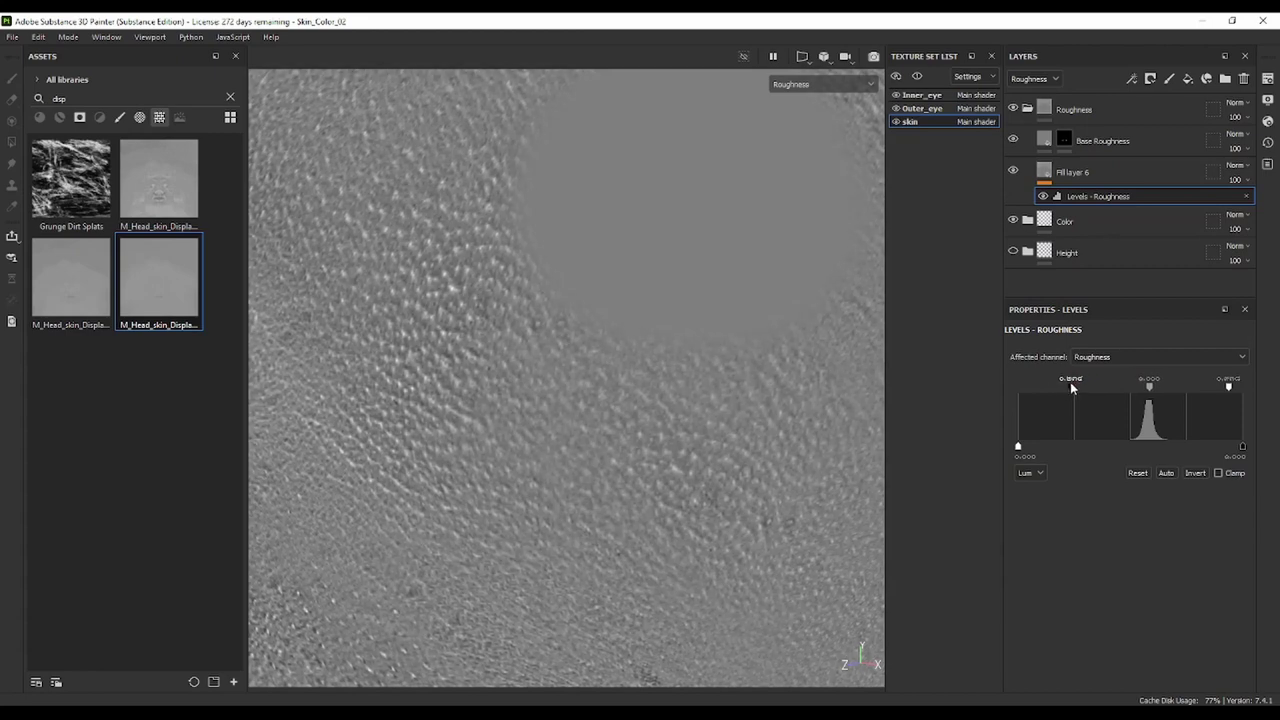
pyautogui.scroll(-3, 666, 366)
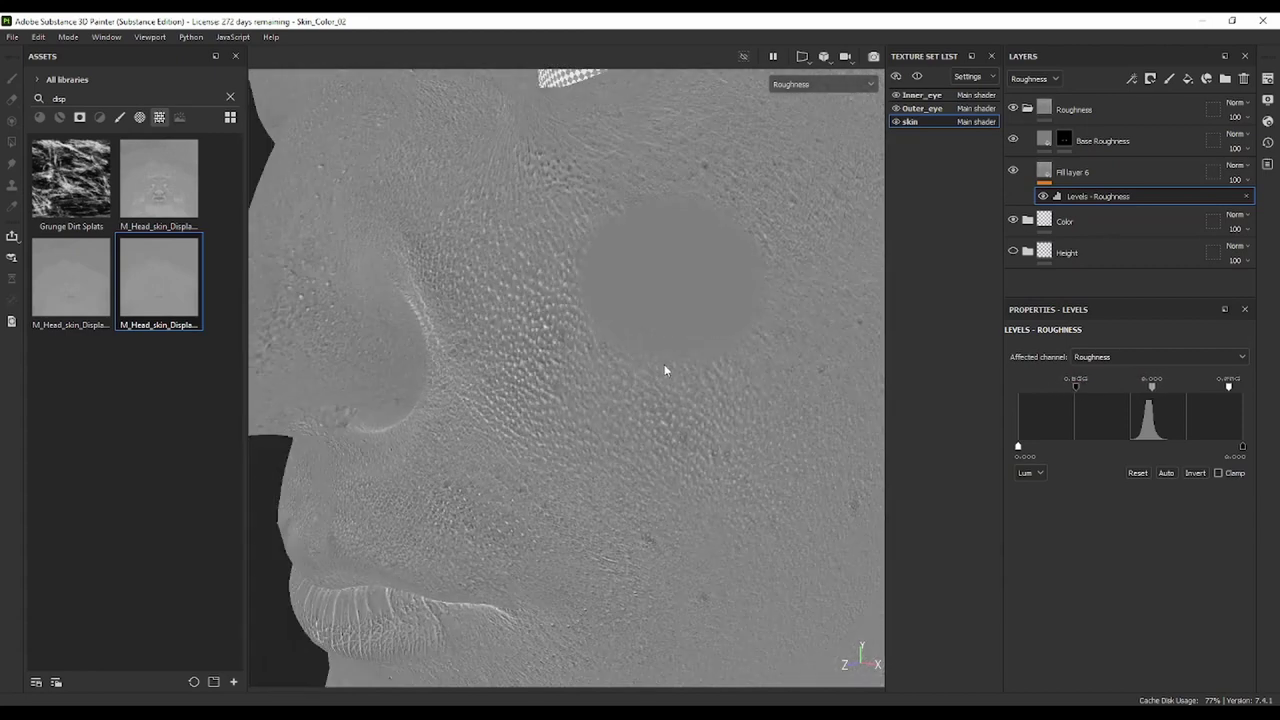
pyautogui.scroll(-2, 668, 372)
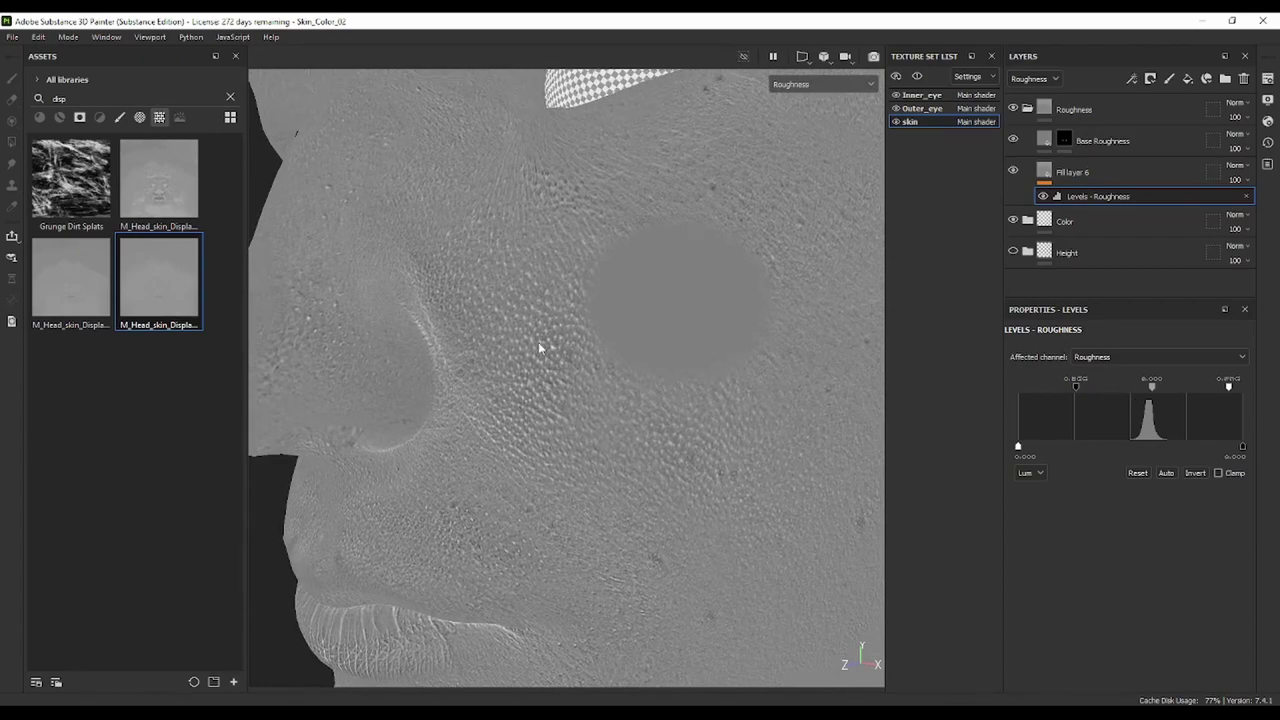
# Paint a flat patch on the Base Roughness mask beside the nose
pyautogui.click(1064, 140)
pyautogui.click(490, 382)
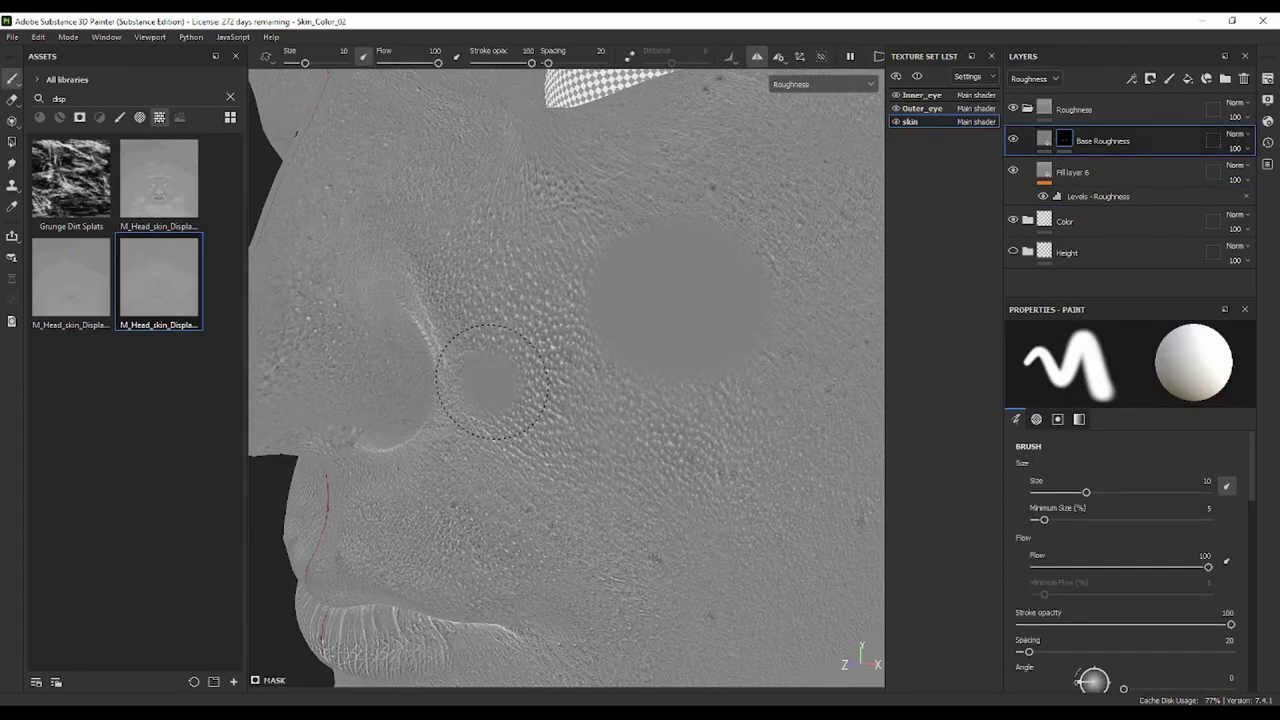
pyautogui.scroll(3, 488, 392)
pyautogui.scroll(2, 517, 406)
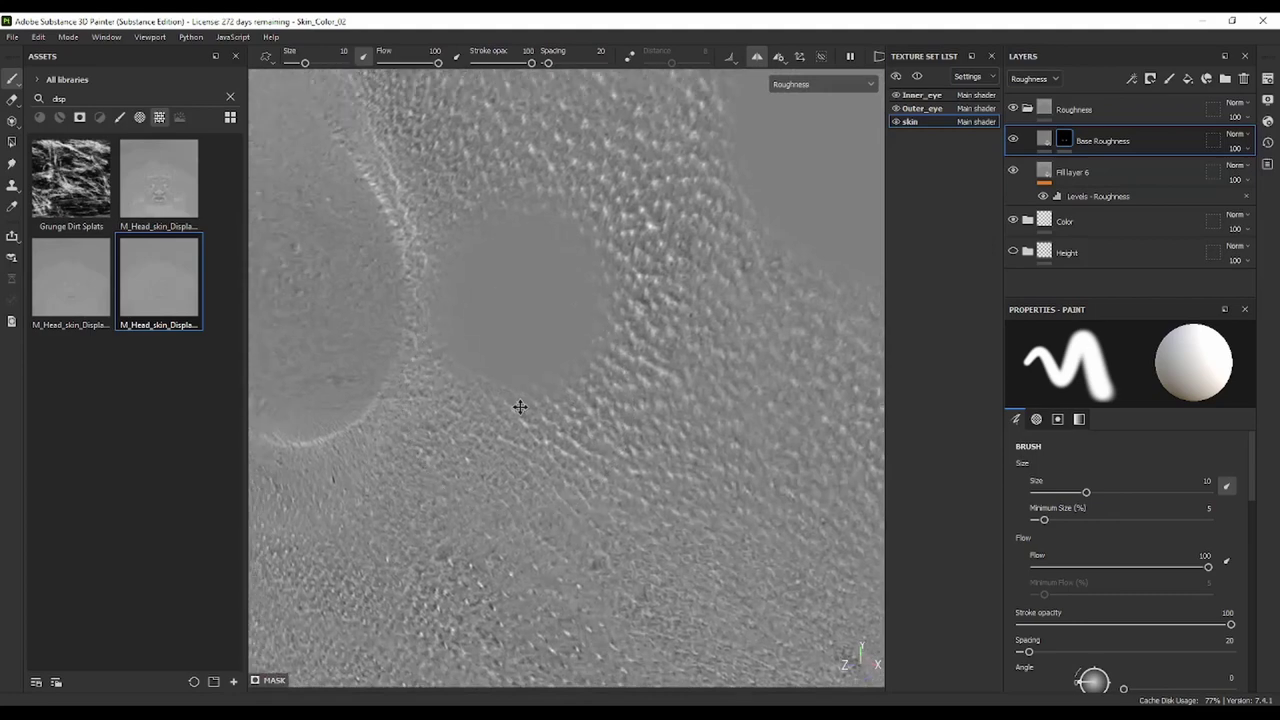
pyautogui.scroll(2, 560, 410)
pyautogui.click(617, 381)
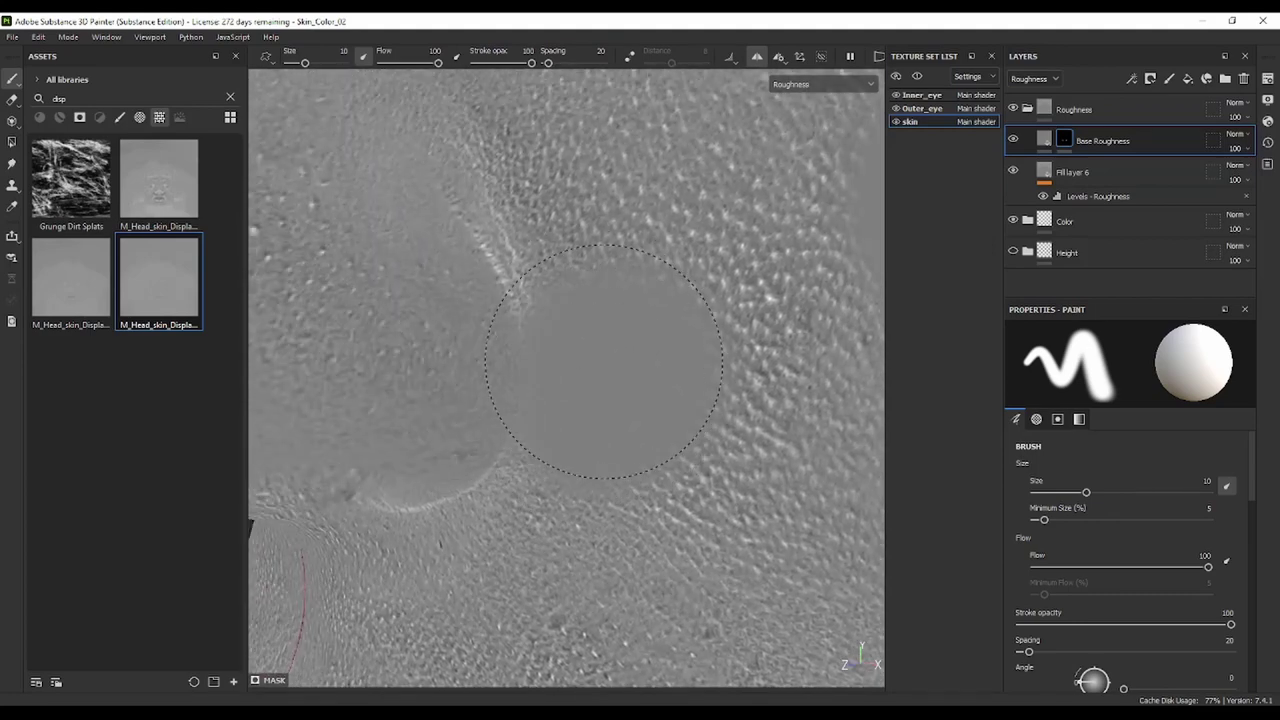
# Lower the Levels - Roughness black point slightly
pyautogui.click(1092, 196)
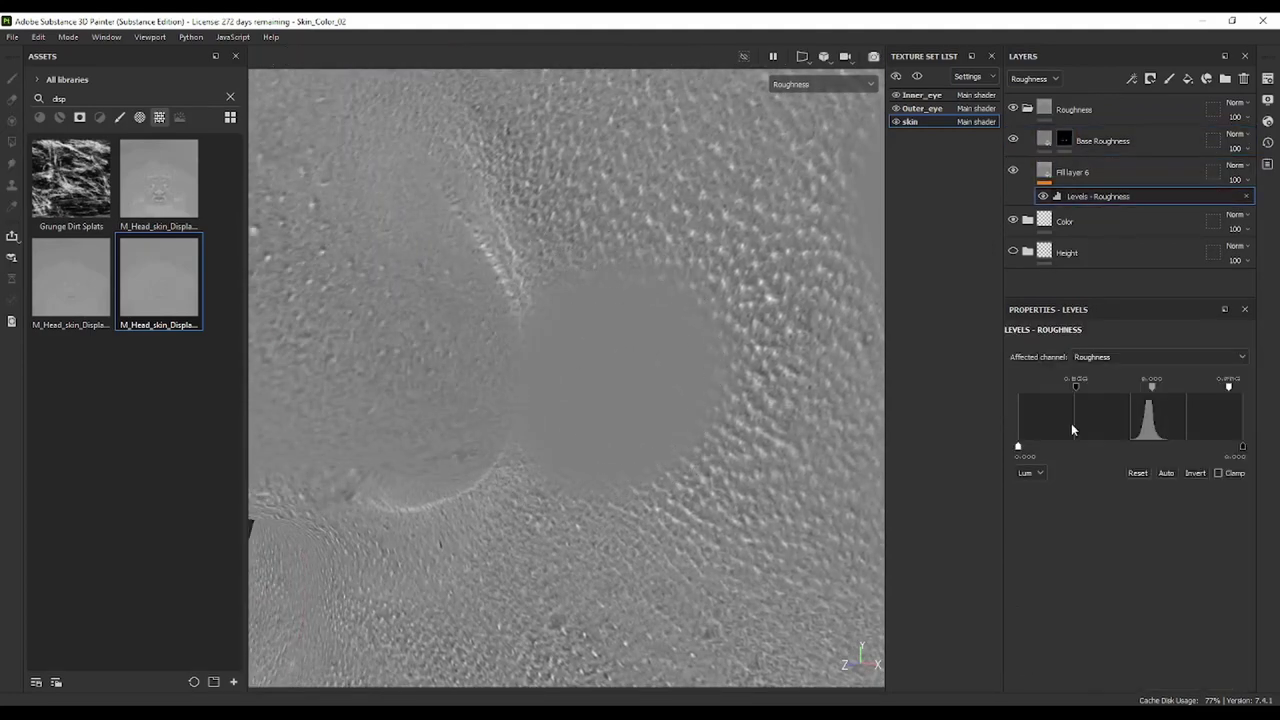
pyautogui.moveTo(1075, 394); pyautogui.dragTo(1070, 394)
pyautogui.scroll(-5, 657, 403)
# Hide the Base Roughness layer while viewing the face from the front
pyautogui.moveTo(657, 403)
pyautogui.keyDown('alt'); pyautogui.mouseDown()
pyautogui.moveTo(700, 437)
pyautogui.moveTo(634, 500)
pyautogui.moveTo(640, 480)
pyautogui.moveTo(557, 500)
pyautogui.moveTo(651, 491)
pyautogui.moveTo(560, 466)
pyautogui.moveTo(611, 457)
pyautogui.moveTo(597, 451)
pyautogui.moveTo(586, 466)
pyautogui.mouseUp(); pyautogui.keyUp('alt')
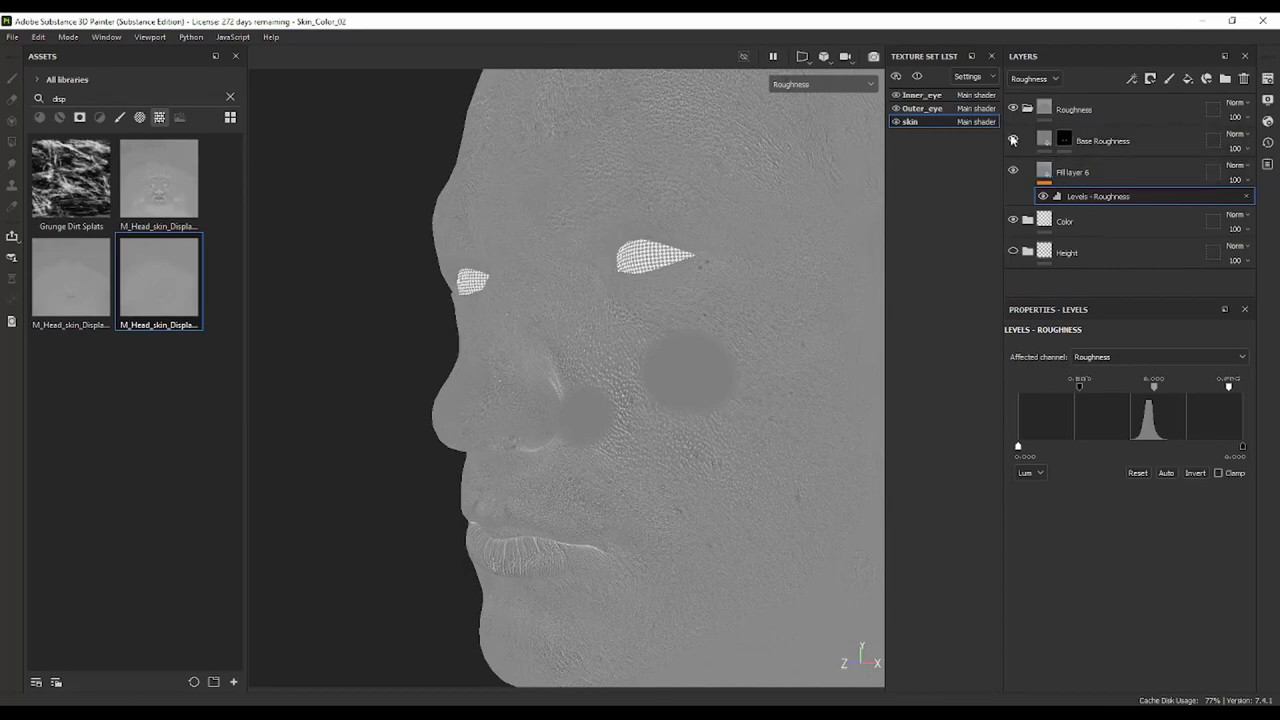
pyautogui.click(1013, 141)
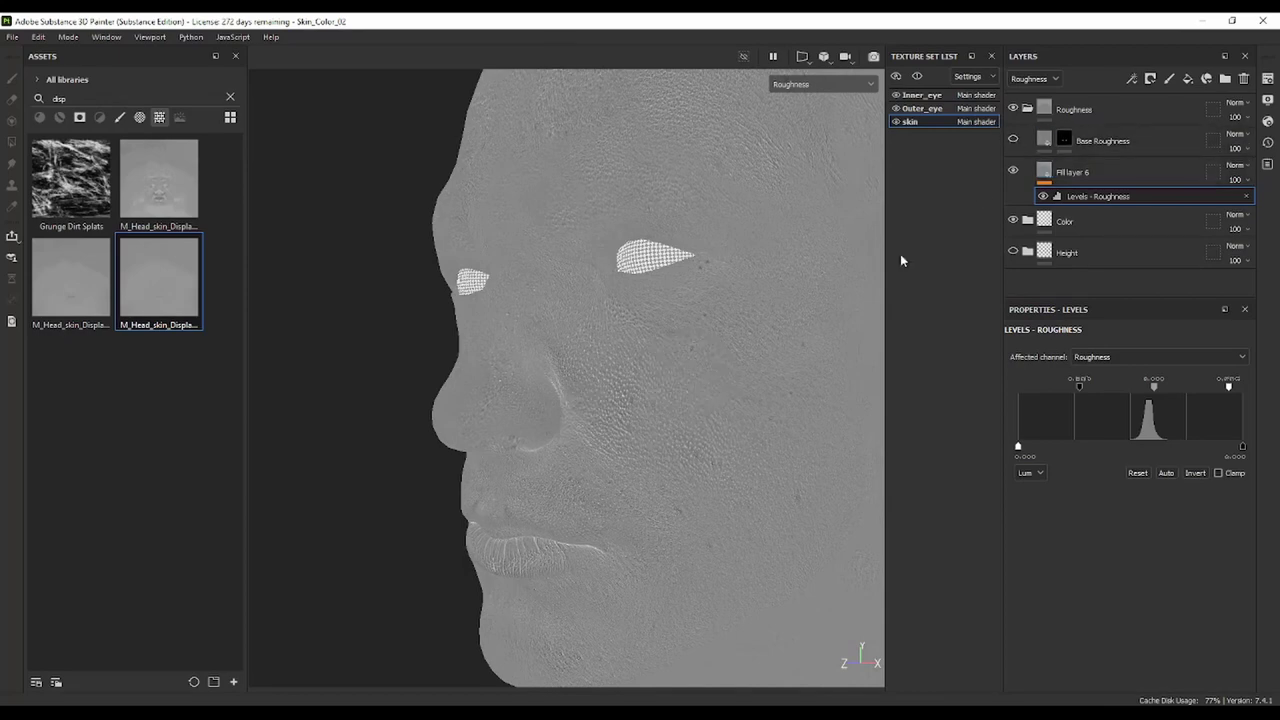
pyautogui.click(822, 84)
# Show the full material render and orbit around the face, lips and chin
pyautogui.click(816, 116)
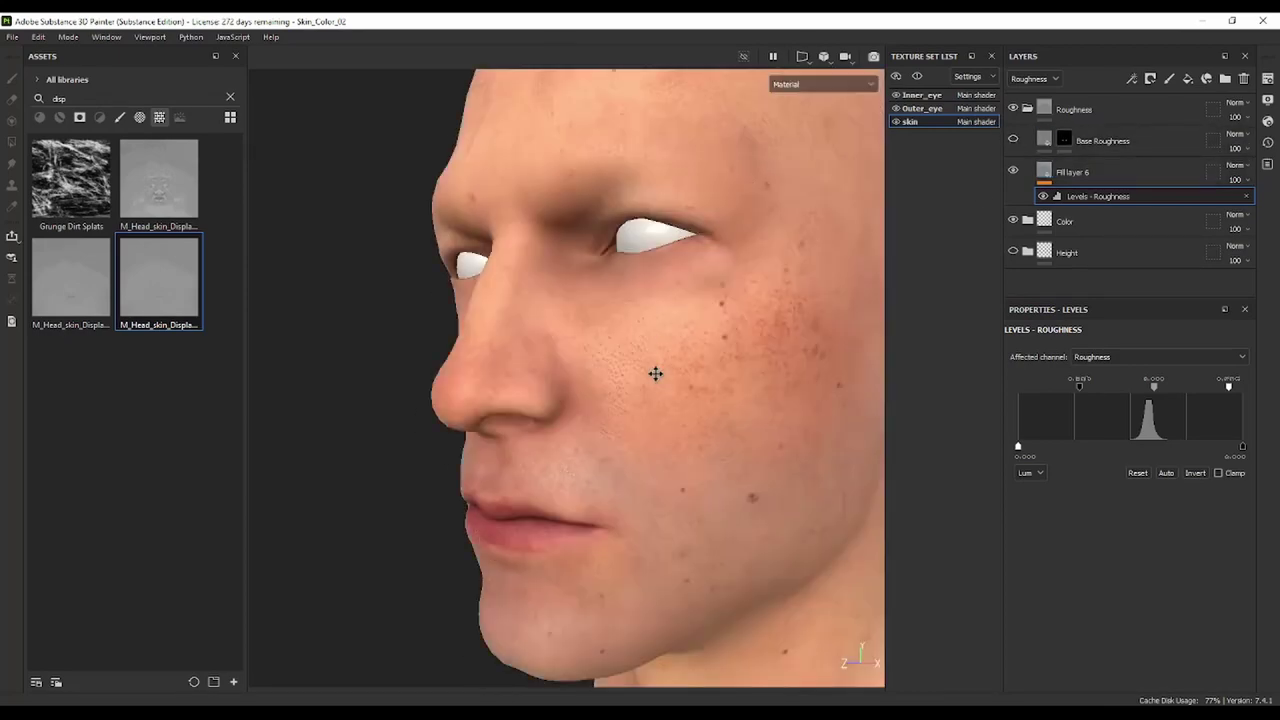
pyautogui.moveTo(654, 374)
pyautogui.keyDown('alt'); pyautogui.mouseDown()
pyautogui.moveTo(594, 326)
pyautogui.moveTo(522, 328)
pyautogui.moveTo(652, 312)
pyautogui.mouseUp(); pyautogui.keyUp('alt')
pyautogui.scroll(5, 618, 339)
pyautogui.scroll(3, 608, 314)
pyautogui.scroll(-3, 668, 400)
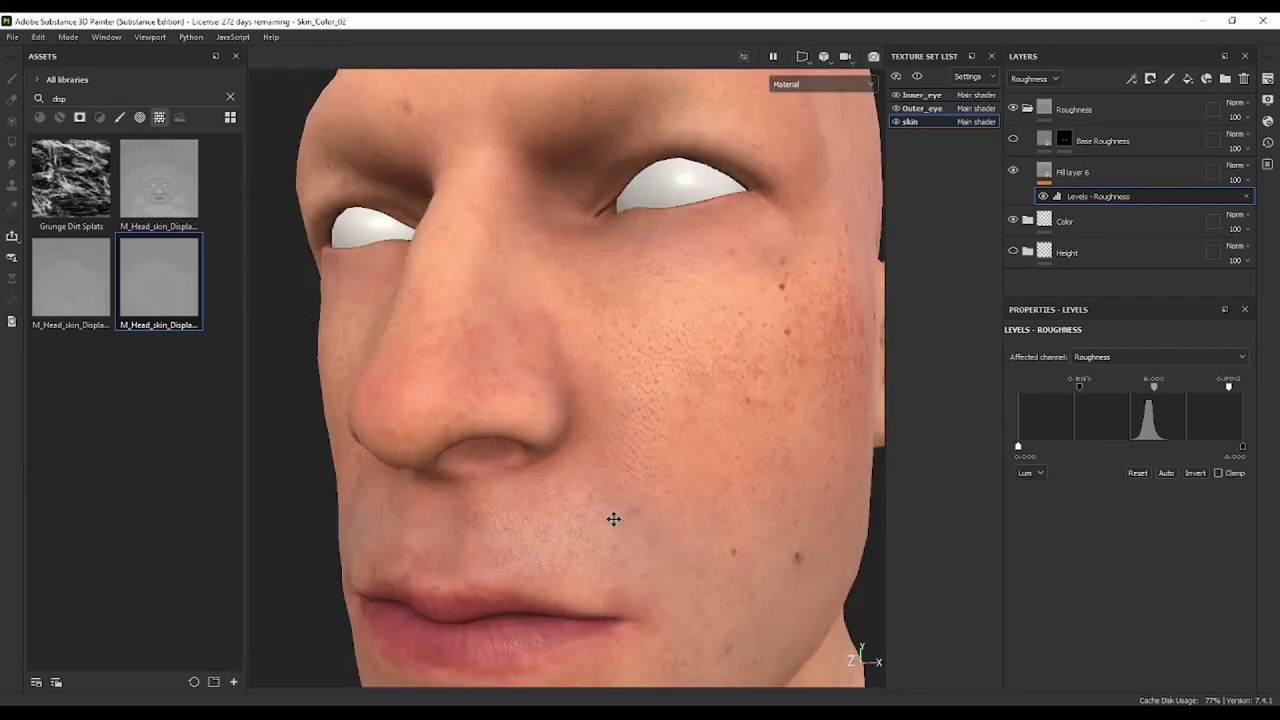
pyautogui.moveTo(614, 517)
pyautogui.keyDown('alt'); pyautogui.mouseDown()
pyautogui.moveTo(629, 380)
pyautogui.moveTo(586, 434)
pyautogui.moveTo(640, 406)
pyautogui.moveTo(691, 449)
pyautogui.mouseUp(); pyautogui.keyUp('alt')
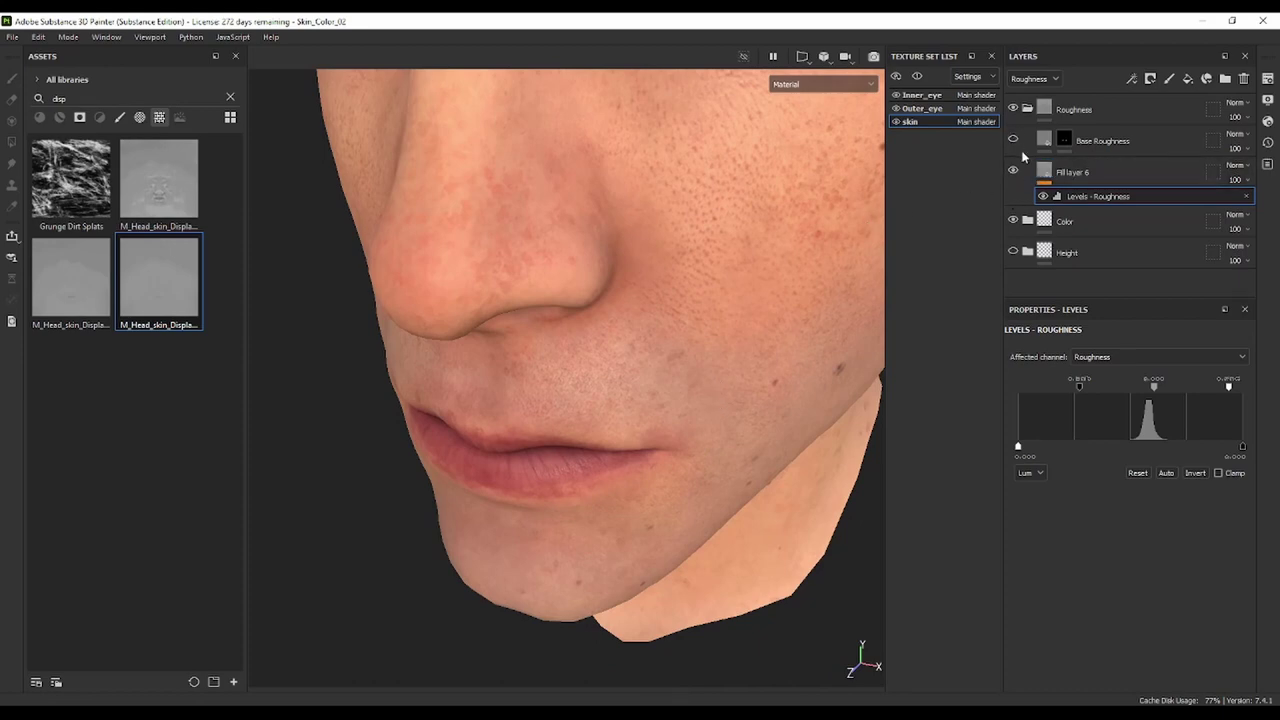
# Switch the viewport to the Roughness channel and view the whole head in three-quarter
pyautogui.click(810, 84)
pyautogui.click(823, 169)
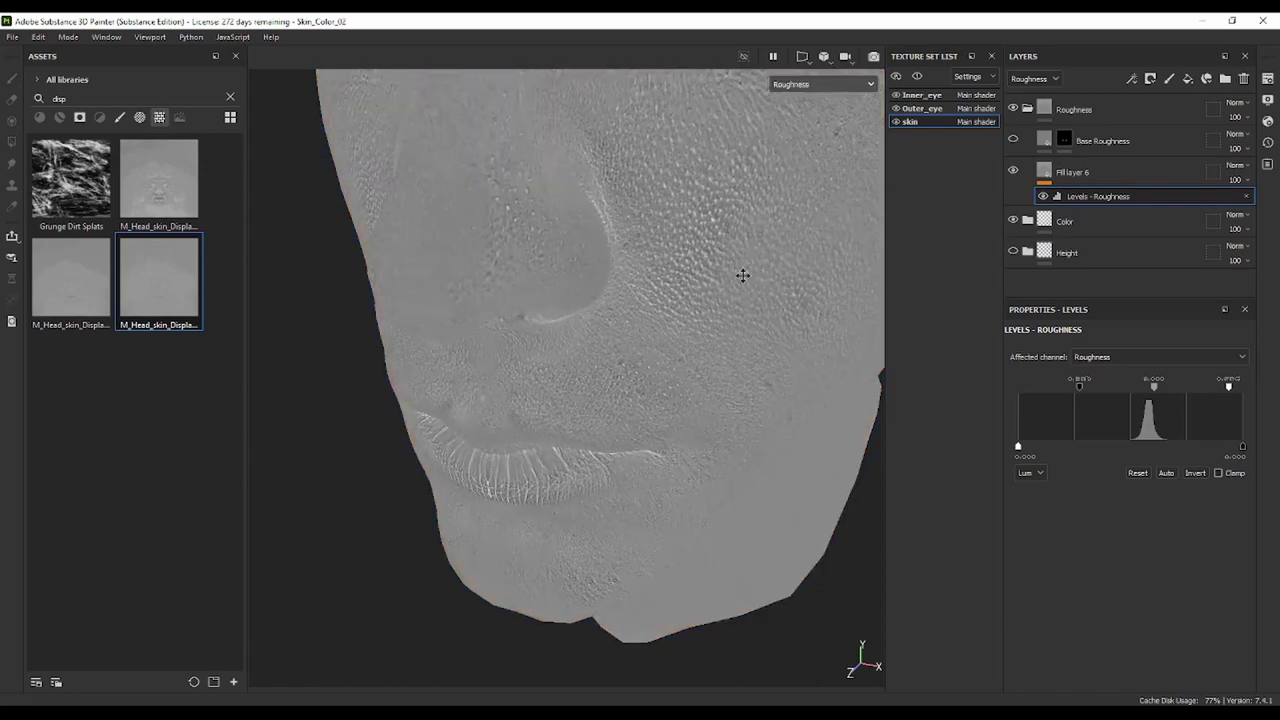
pyautogui.scroll(3, 588, 389)
pyautogui.scroll(-2, 588, 389)
pyautogui.scroll(-3, 586, 337)
pyautogui.scroll(-2, 623, 363)
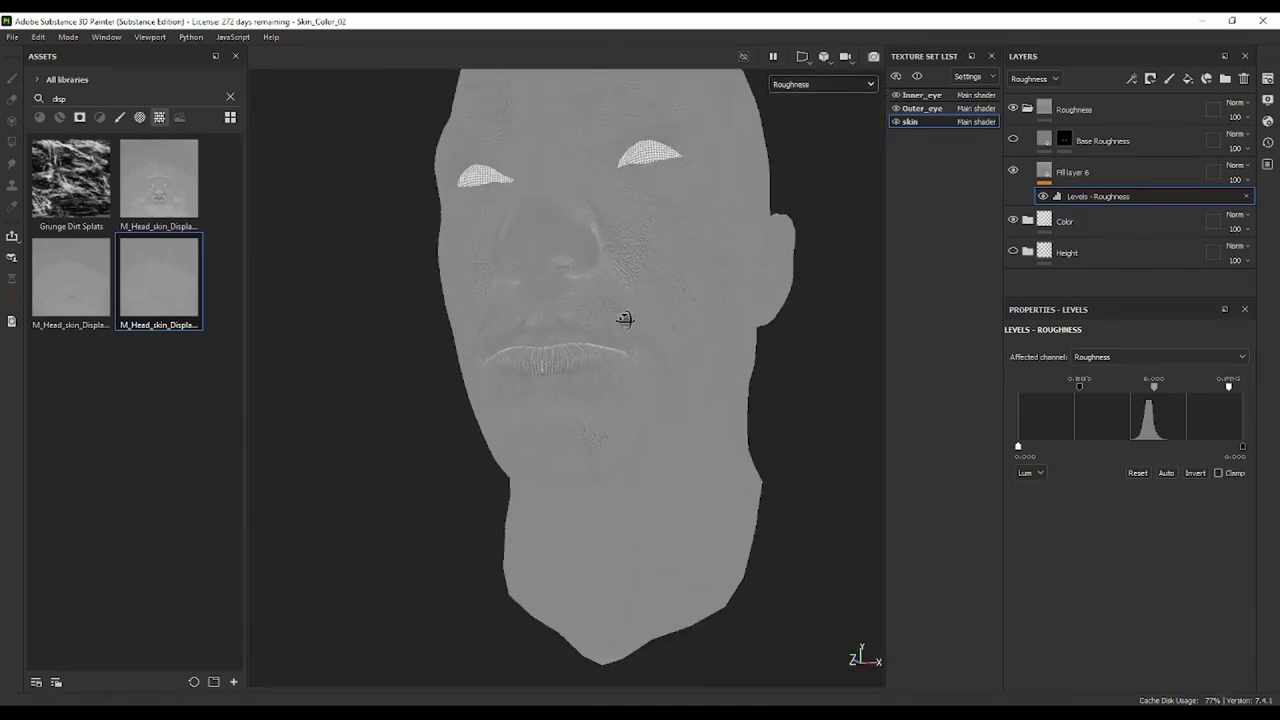
pyautogui.moveTo(624, 319)
pyautogui.keyDown('alt'); pyautogui.mouseDown()
pyautogui.moveTo(557, 314)
pyautogui.moveTo(762, 268)
pyautogui.mouseUp(); pyautogui.keyUp('alt')
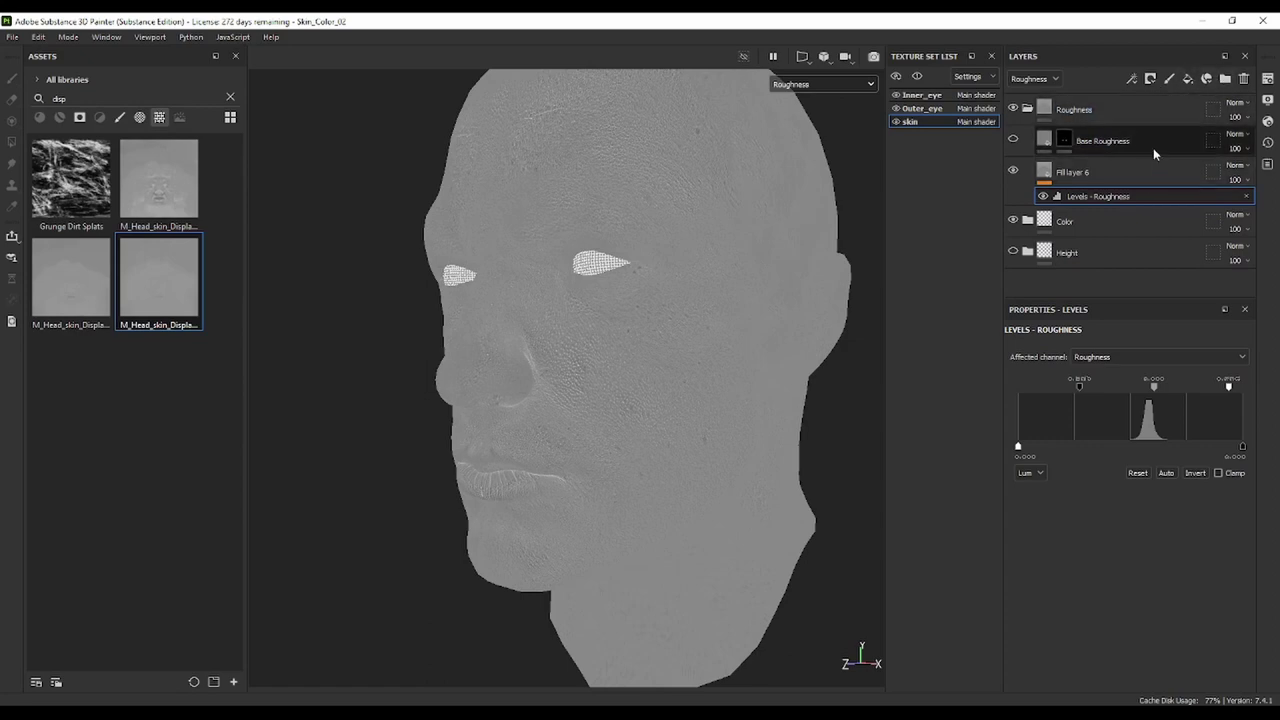
# Rename Fill layer 6 to Micro_Roughness
pyautogui.click(1177, 170)
pyautogui.doubleClick(1080, 172)
pyautogui.write('Micro_Roughne')
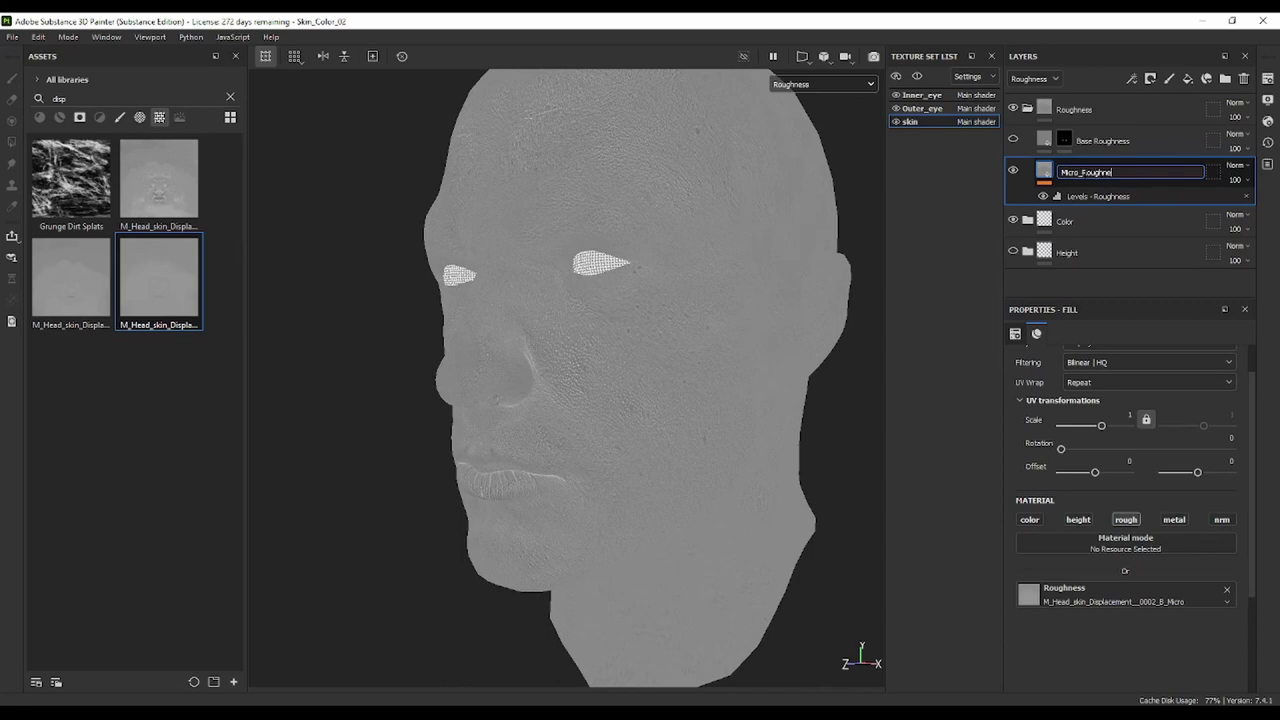
pyautogui.write('ss')
pyautogui.press('Return')
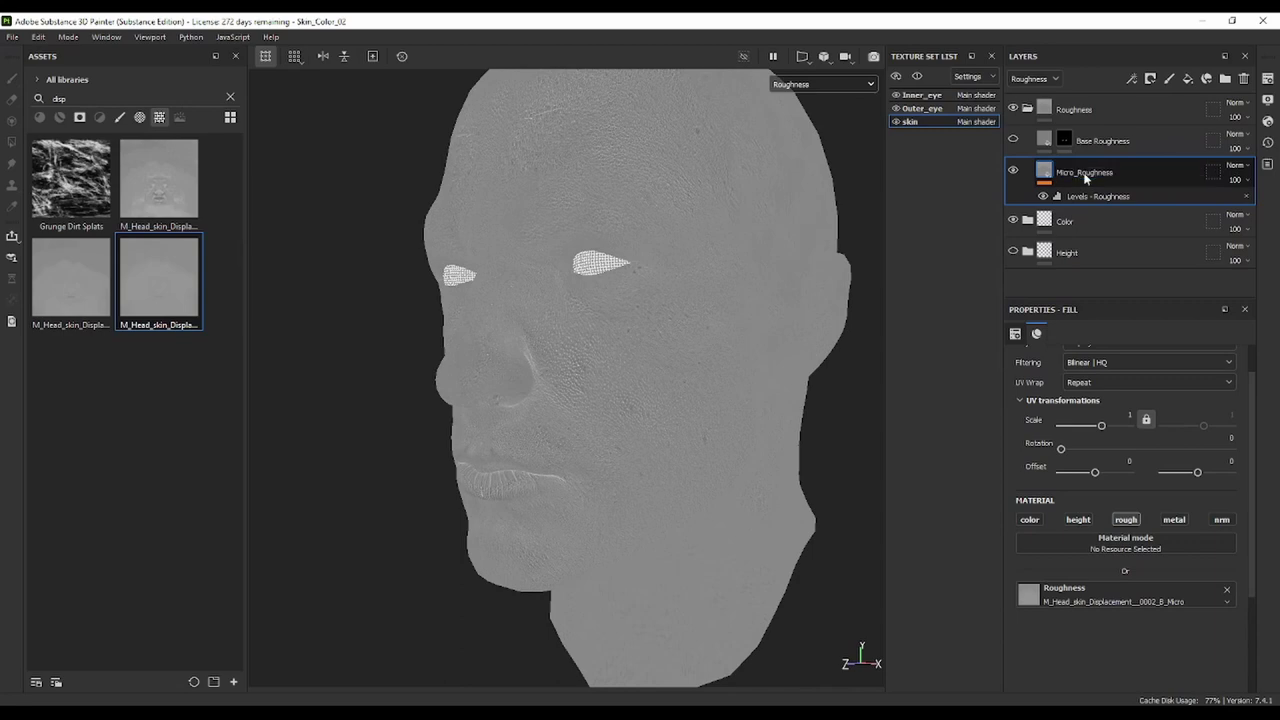
# Duplicate Micro_Roughness and give the copy the M_Head_skin_Displacement_0001_0_Tertiary map as roughness
pyautogui.rightClick(1150, 176)
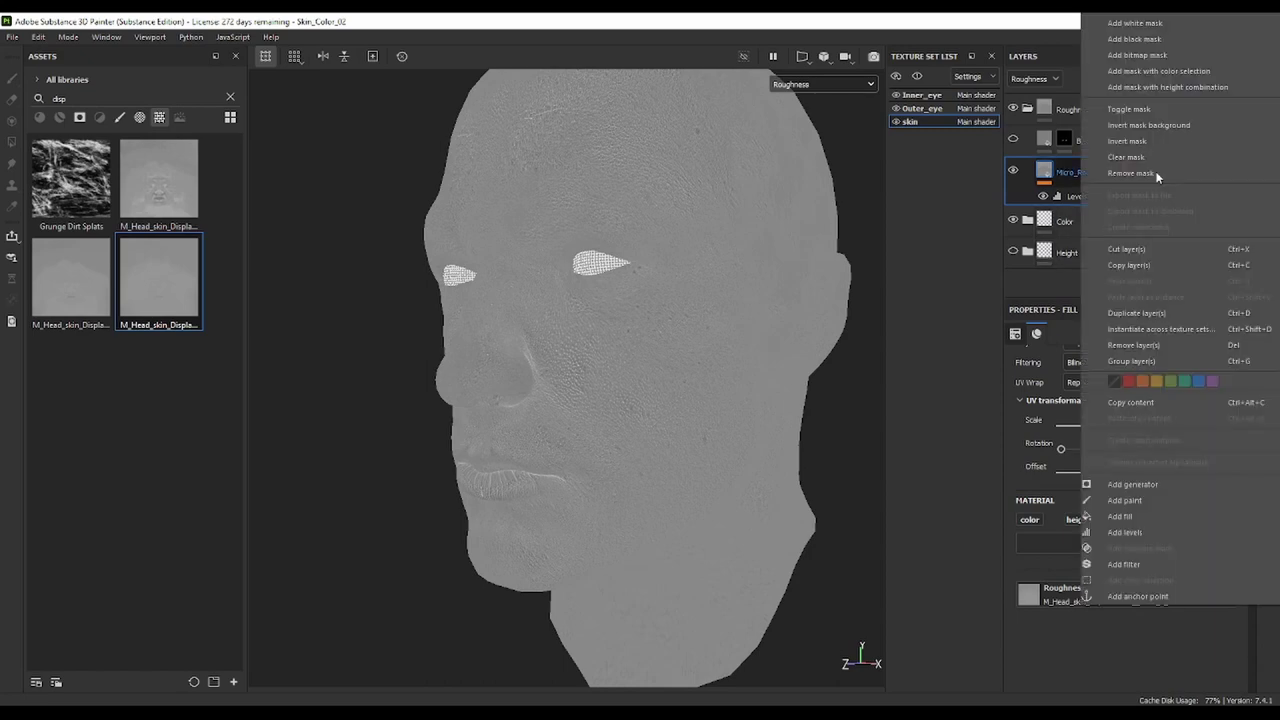
pyautogui.click(1137, 313)
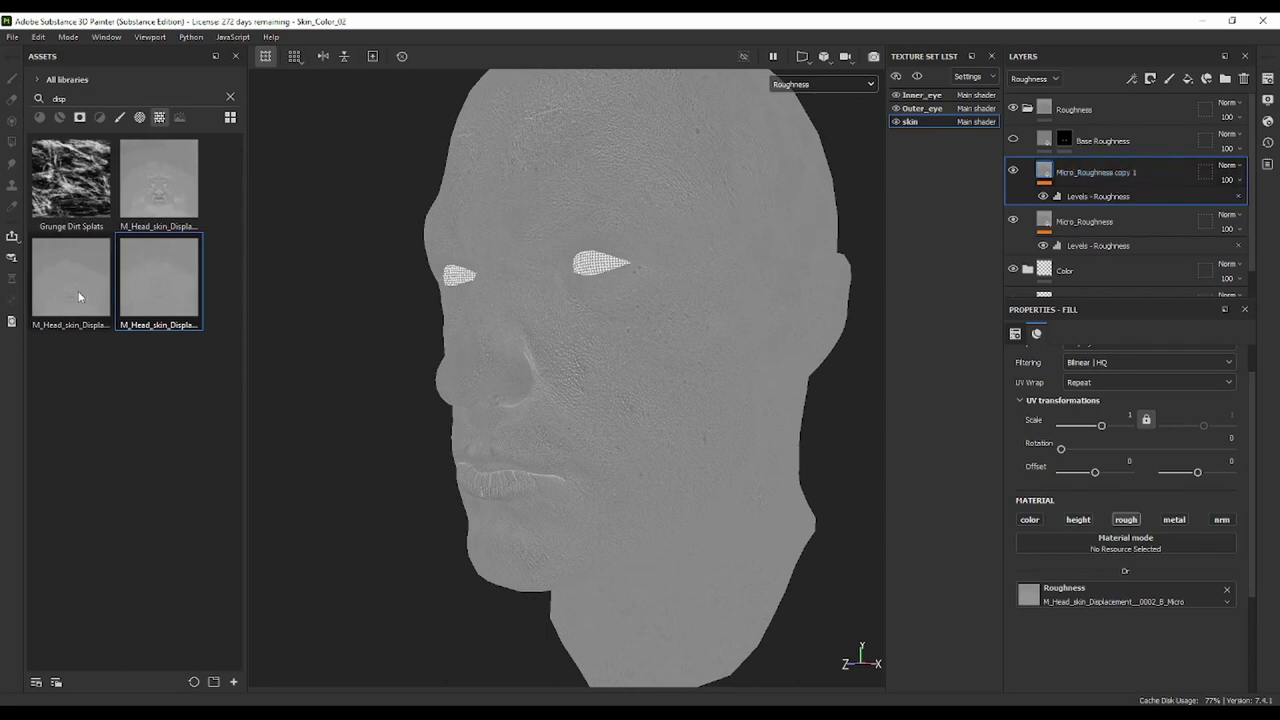
pyautogui.moveTo(80, 296); pyautogui.dragTo(1110, 598)
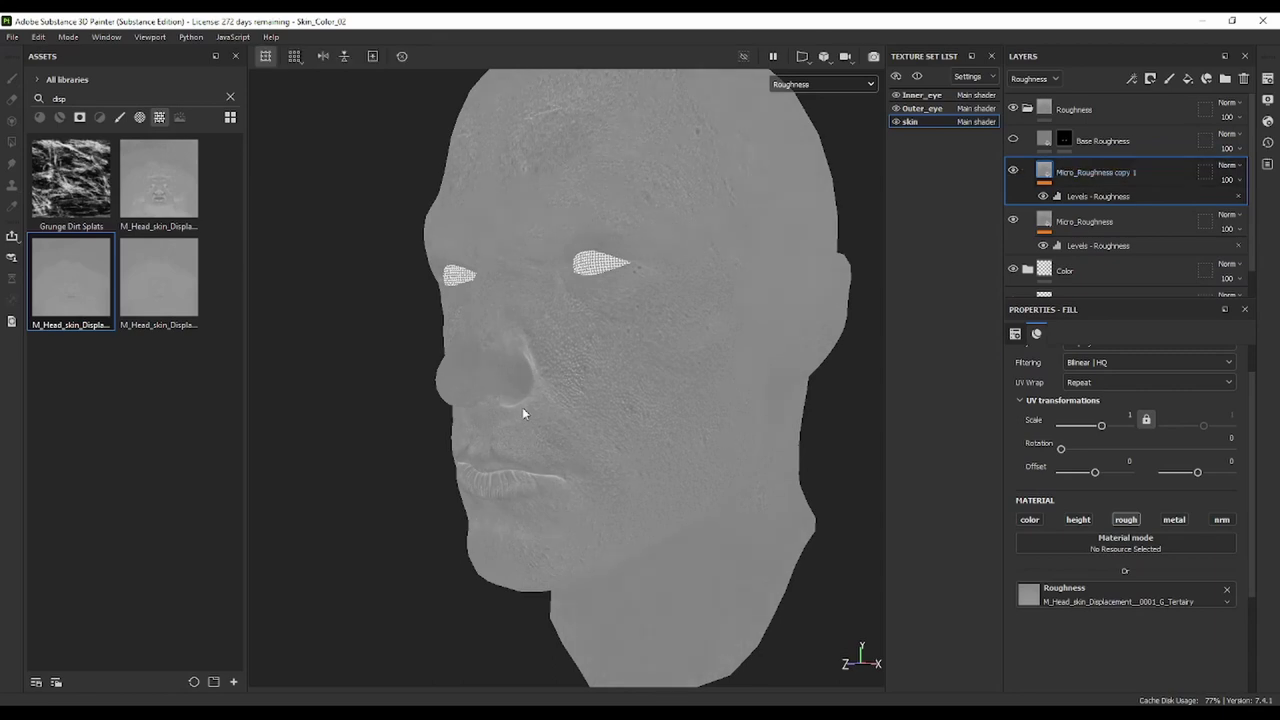
pyautogui.scroll(4, 522, 407)
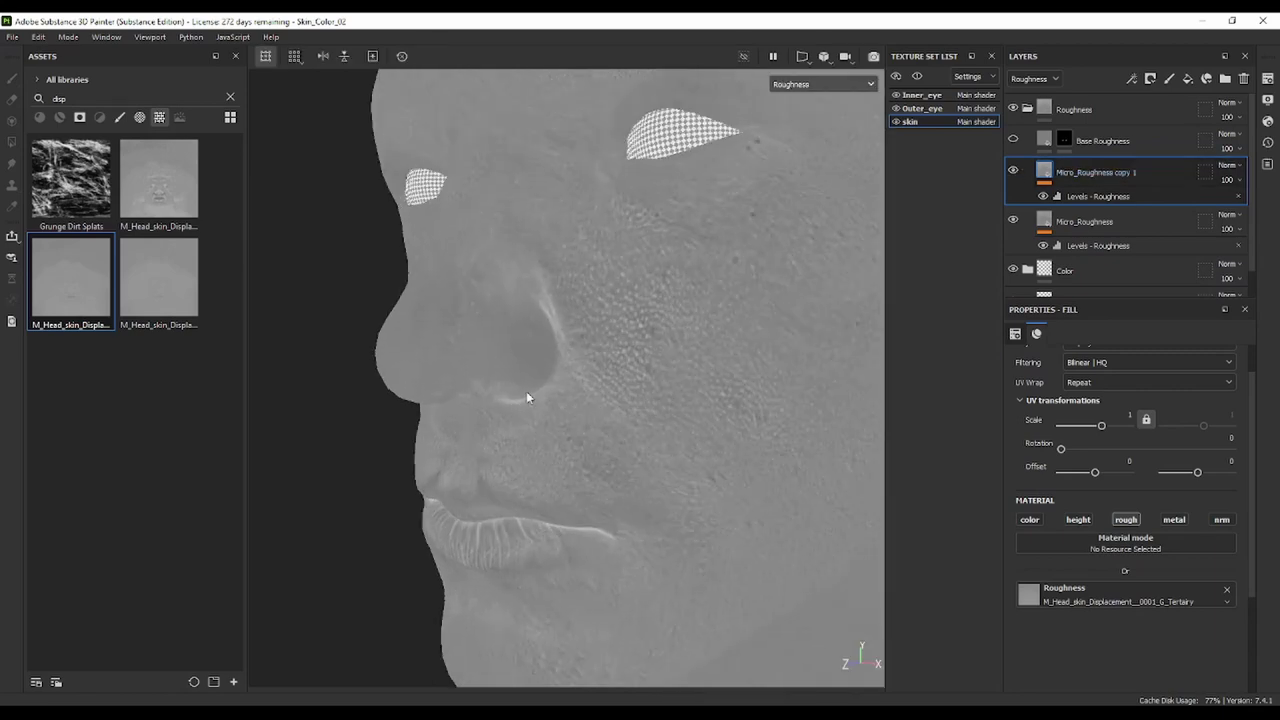
pyautogui.click(1243, 166)
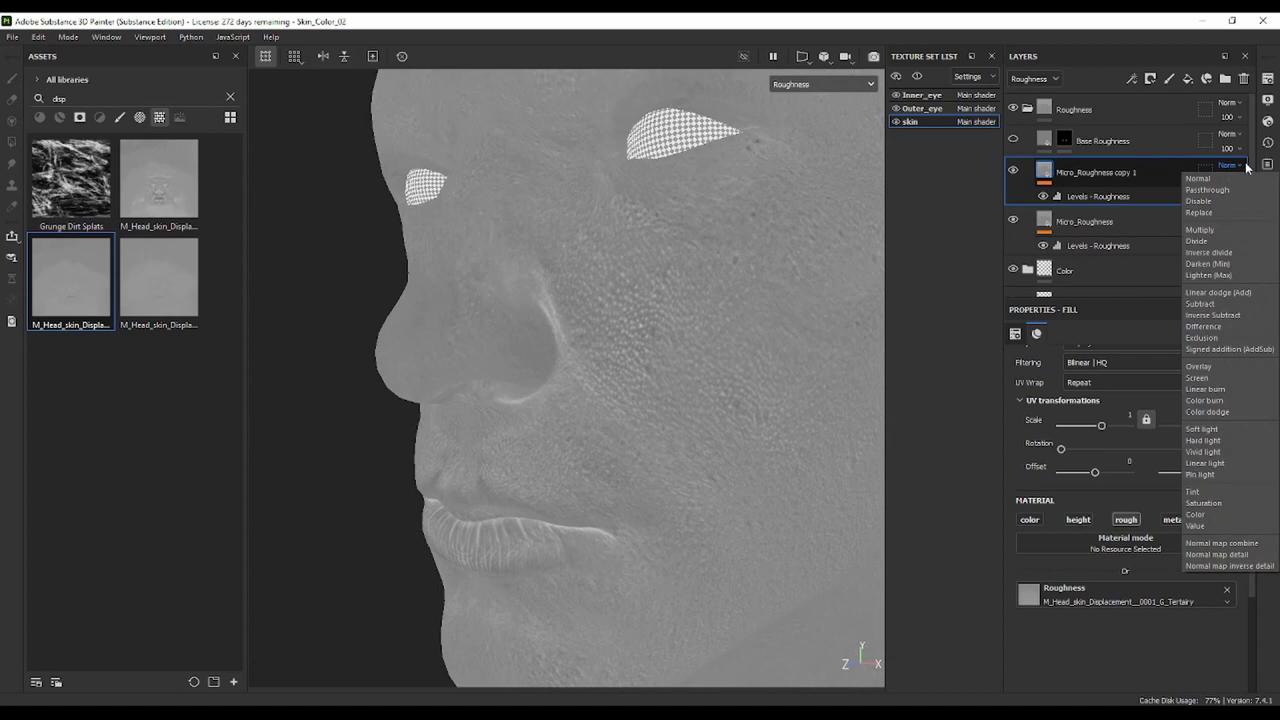
# Set Micro_Roughness copy 1 to the Darken blend mode
pyautogui.click(1237, 268)
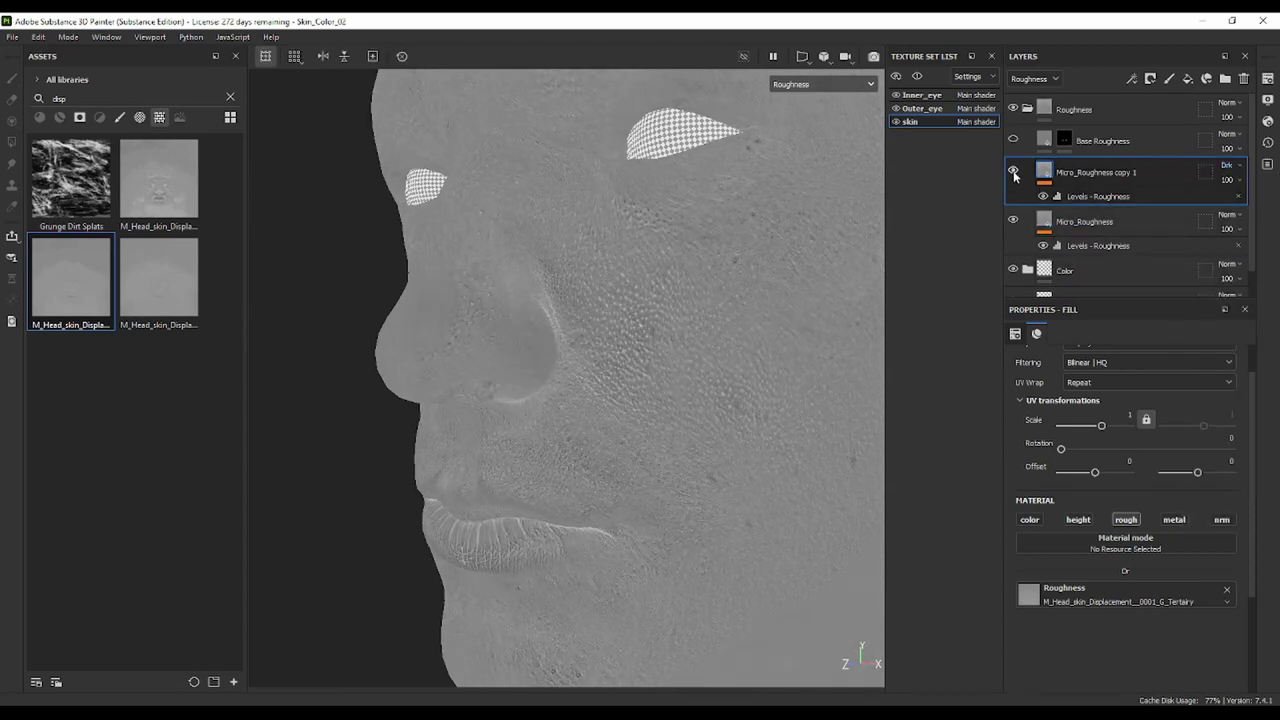
pyautogui.scroll(-2, 450, 500)
pyautogui.keyDown('alt'); pyautogui.moveTo(409, 523); pyautogui.dragTo(574, 314, button='middle'); pyautogui.keyUp('alt')
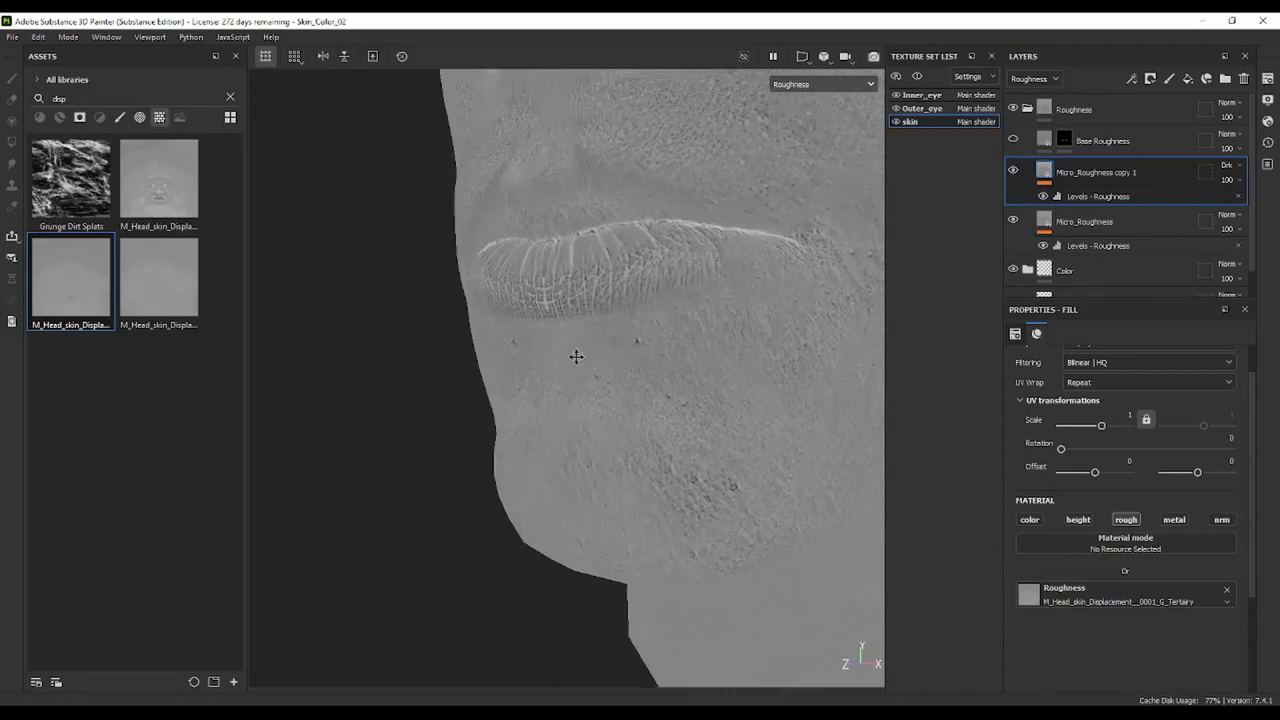
# Compare the lips with Micro_Roughness copy 1 toggled on and off
pyautogui.click(1013, 171)
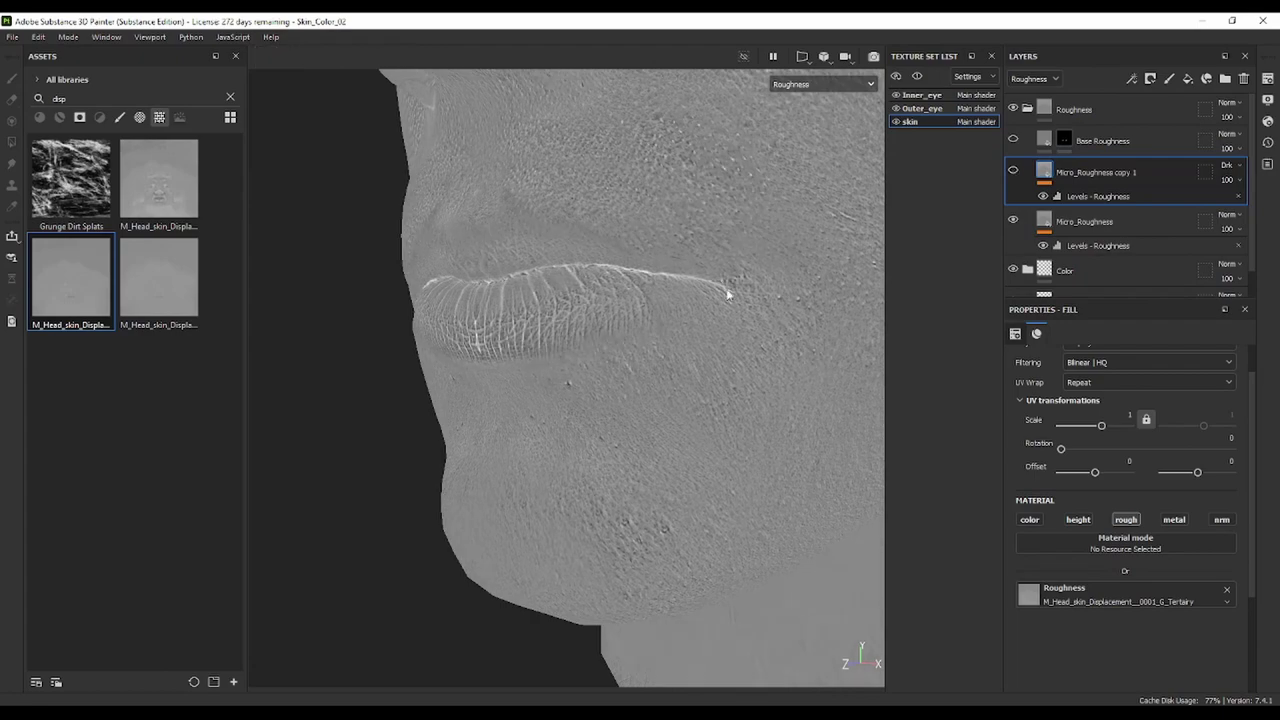
pyautogui.scroll(3, 728, 294)
pyautogui.moveTo(794, 286)
pyautogui.keyDown('alt'); pyautogui.mouseDown()
pyautogui.moveTo(750, 300)
pyautogui.moveTo(884, 366)
pyautogui.mouseUp(); pyautogui.keyUp('alt')
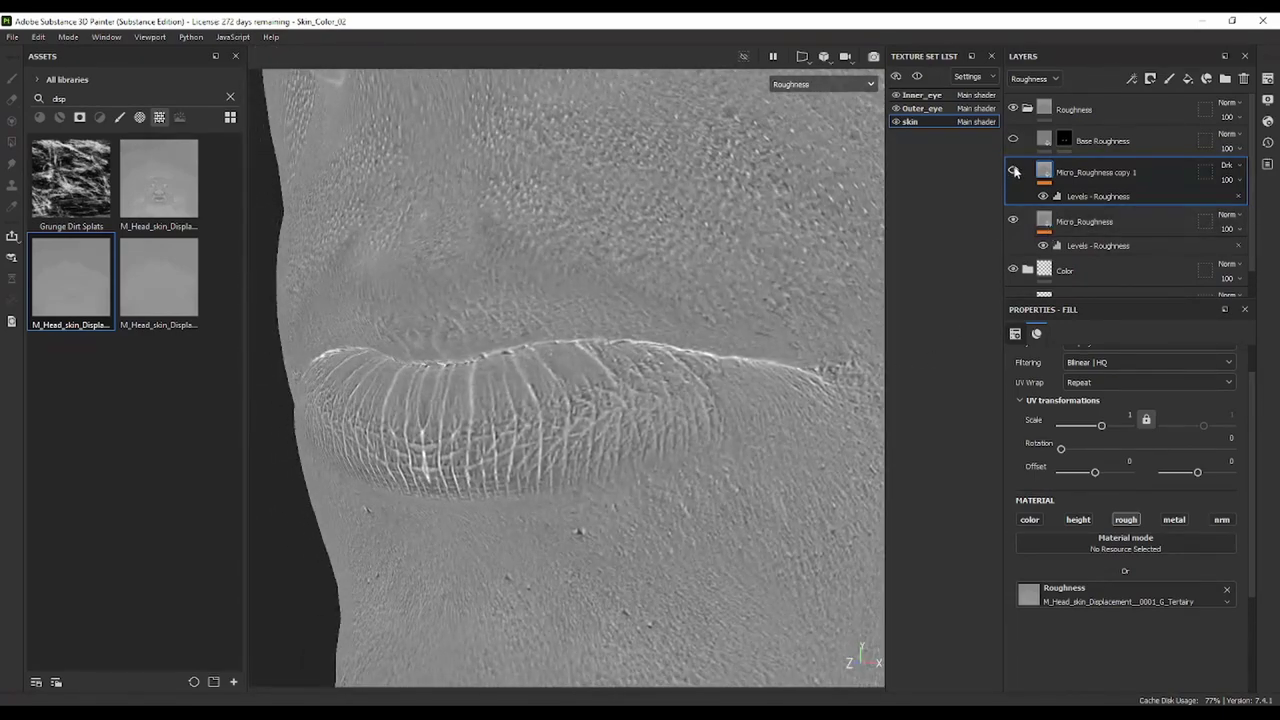
pyautogui.click(1014, 172)
pyautogui.click(1014, 172)
pyautogui.click(1014, 172)
pyautogui.click(1014, 172)
pyautogui.click(1014, 172)
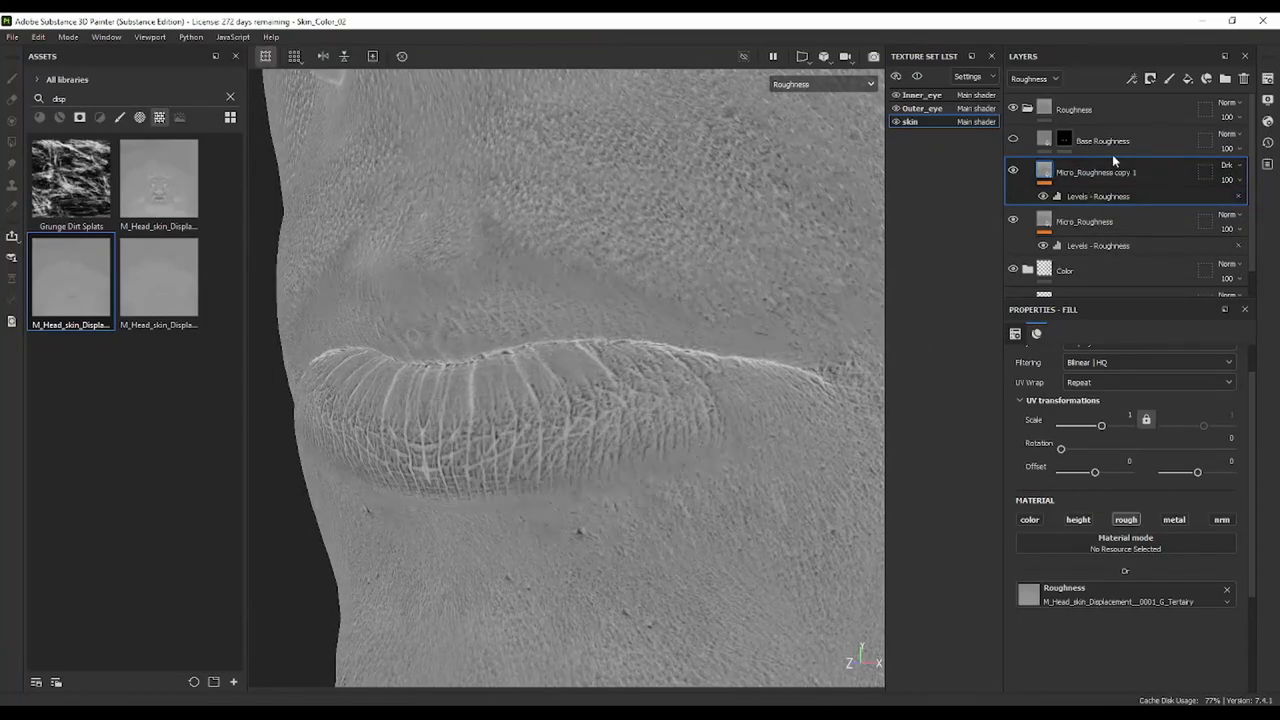
pyautogui.scroll(-3, 740, 268)
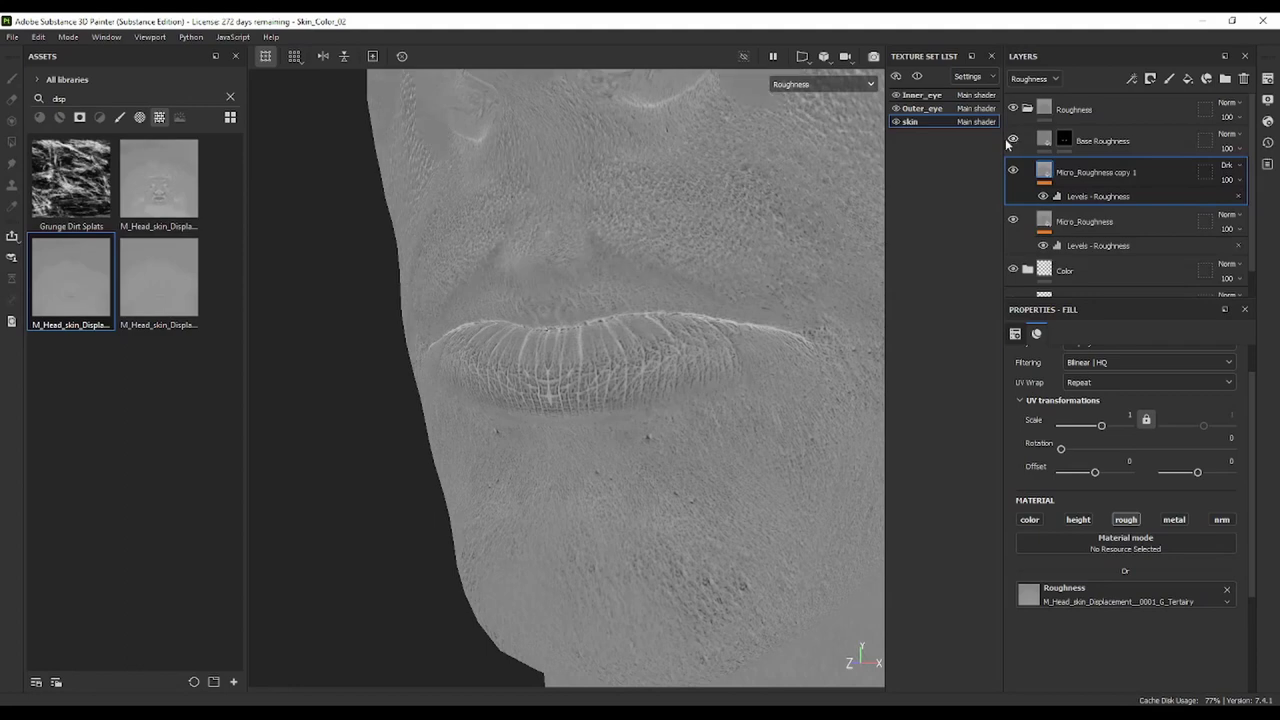
pyautogui.scroll(2, 660, 490)
pyautogui.scroll(3, 688, 350)
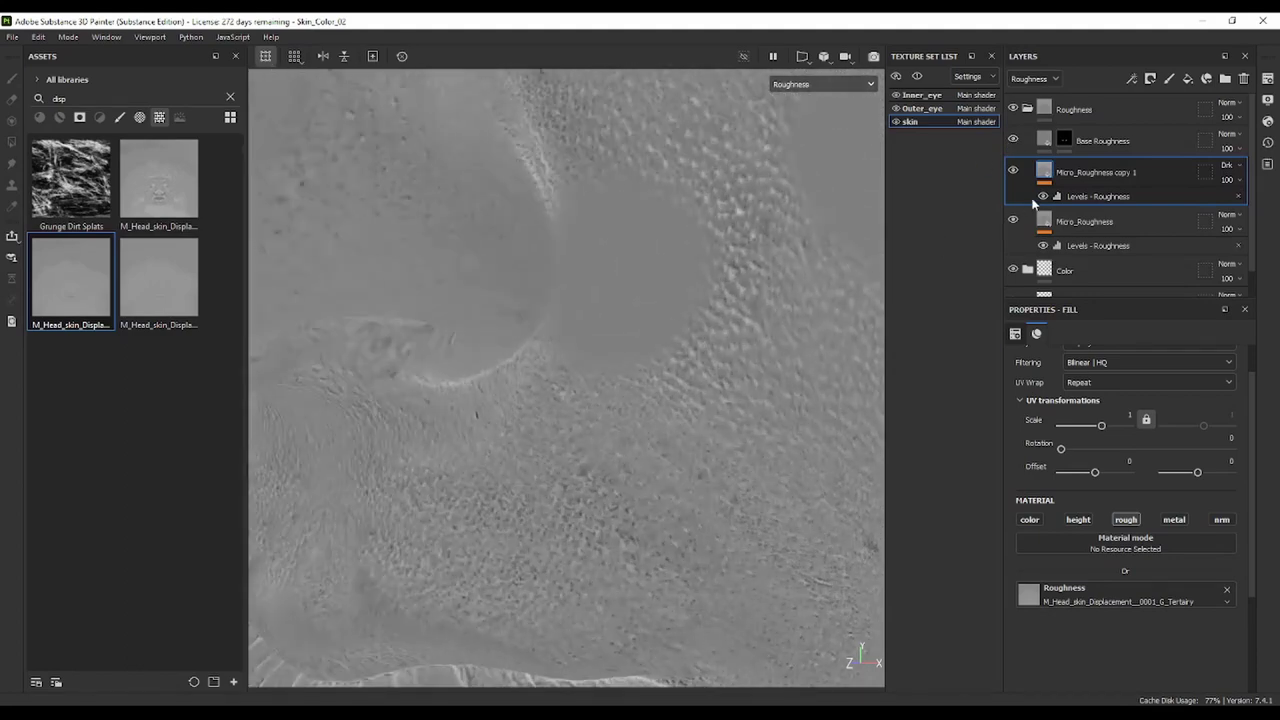
pyautogui.click(1098, 196)
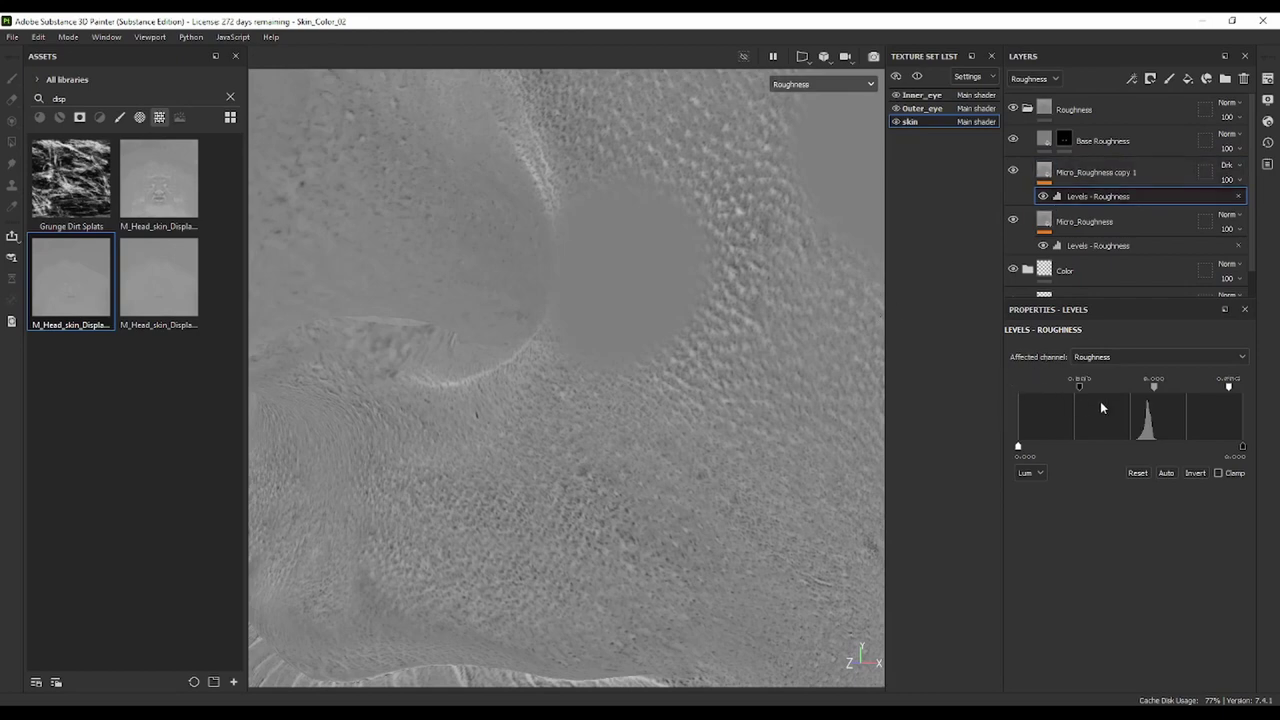
# Raise the copy's Levels black point and pull in the white point for stronger contrast
pyautogui.moveTo(1079, 385)
pyautogui.mouseDown()
pyautogui.moveTo(1096, 390)
pyautogui.moveTo(1077, 397)
pyautogui.moveTo(1117, 392)
pyautogui.moveTo(1078, 401)
pyautogui.moveTo(1118, 392)
pyautogui.mouseUp()
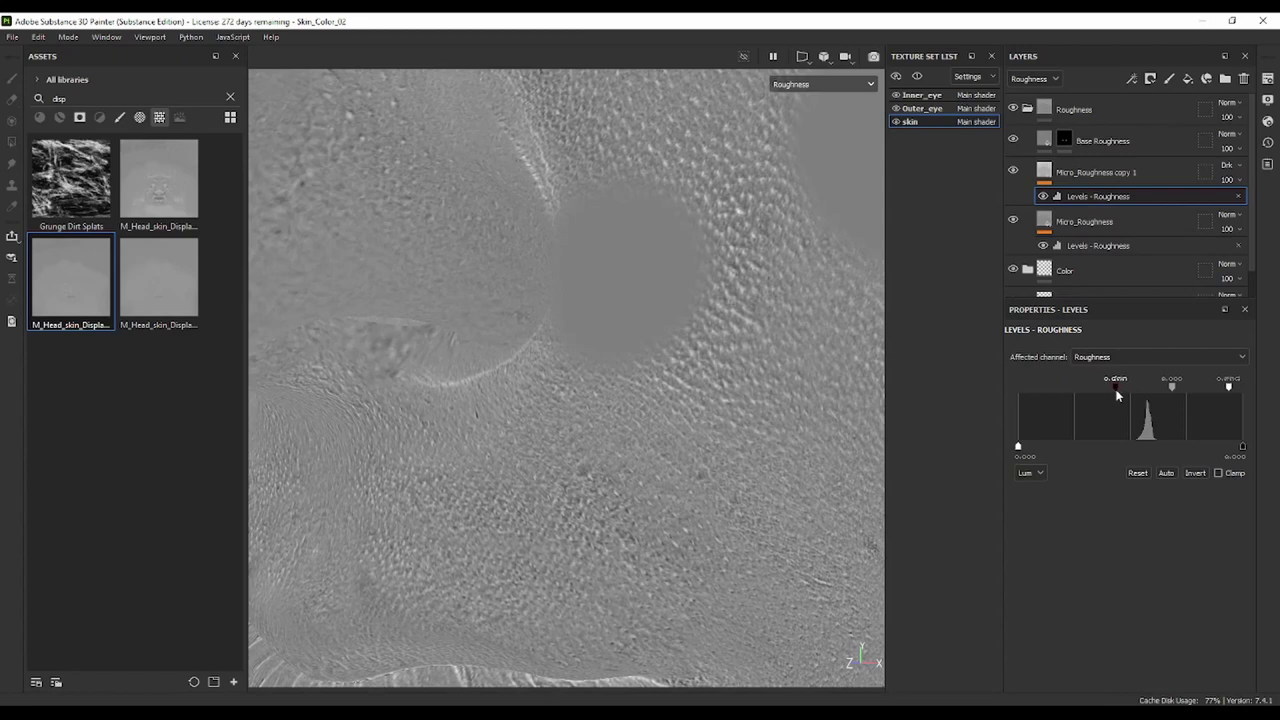
pyautogui.scroll(-3, 695, 289)
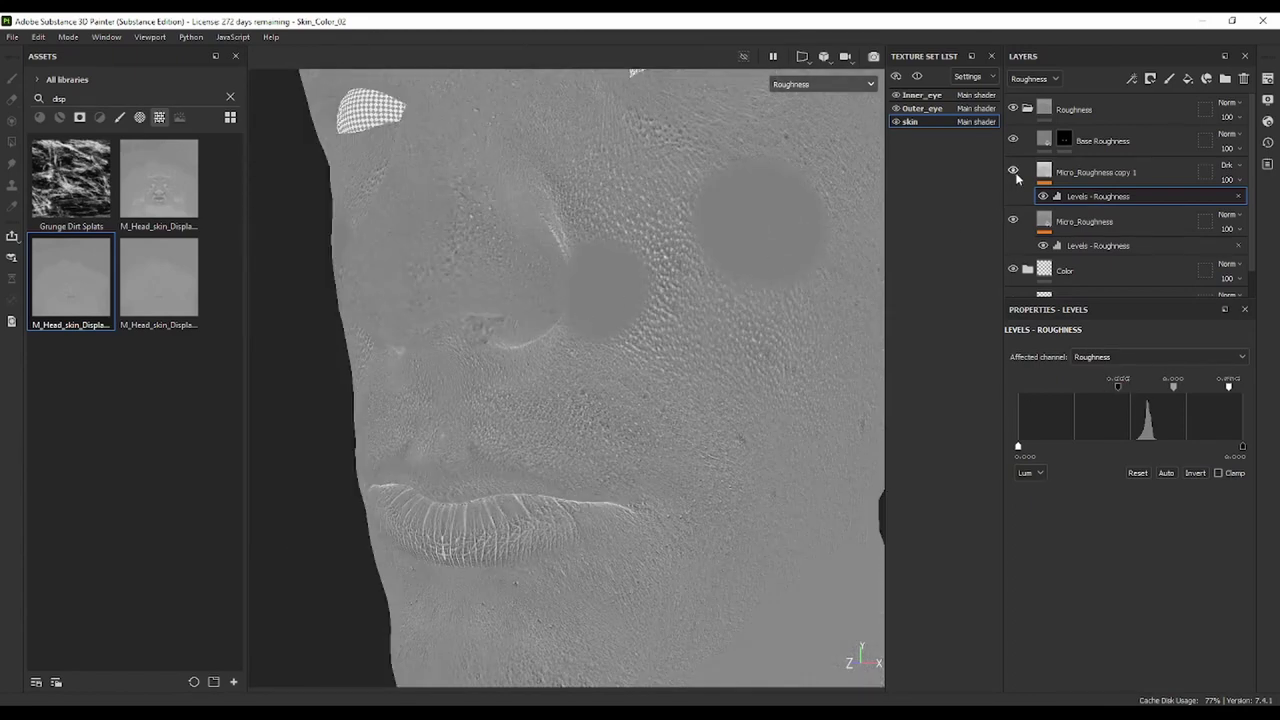
pyautogui.scroll(-3, 781, 311)
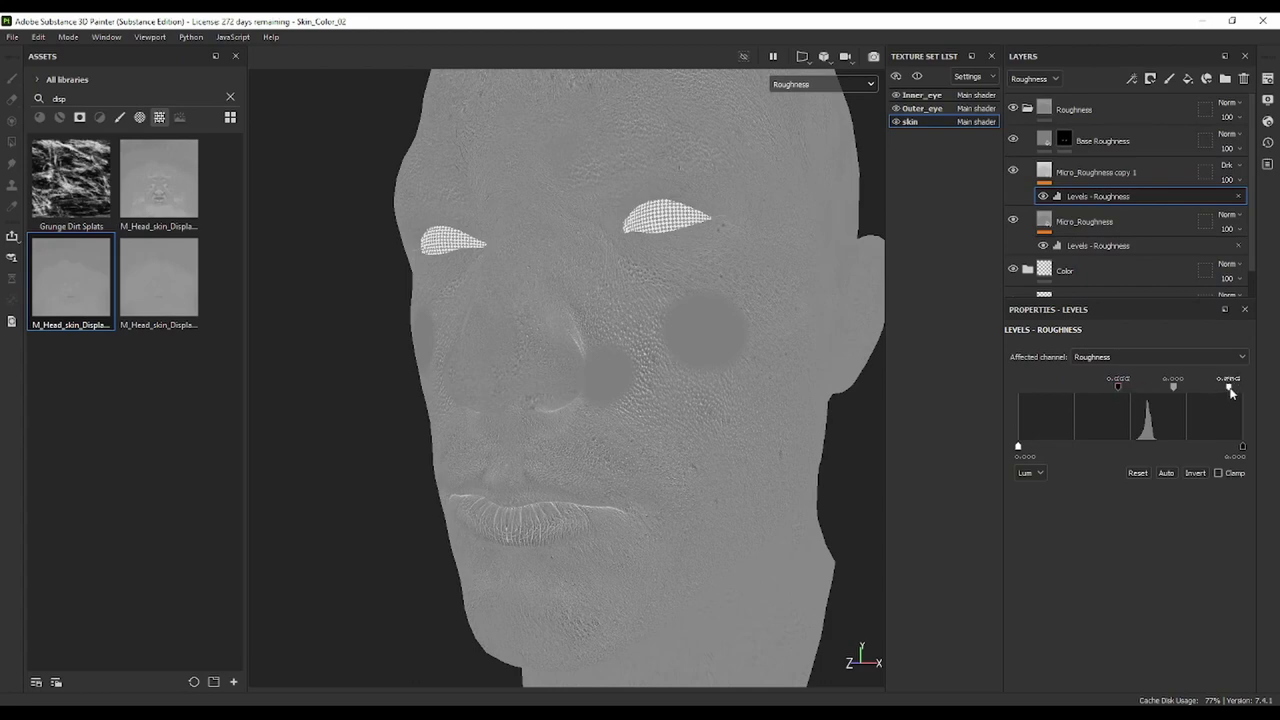
pyautogui.moveTo(1231, 392); pyautogui.dragTo(1191, 398)
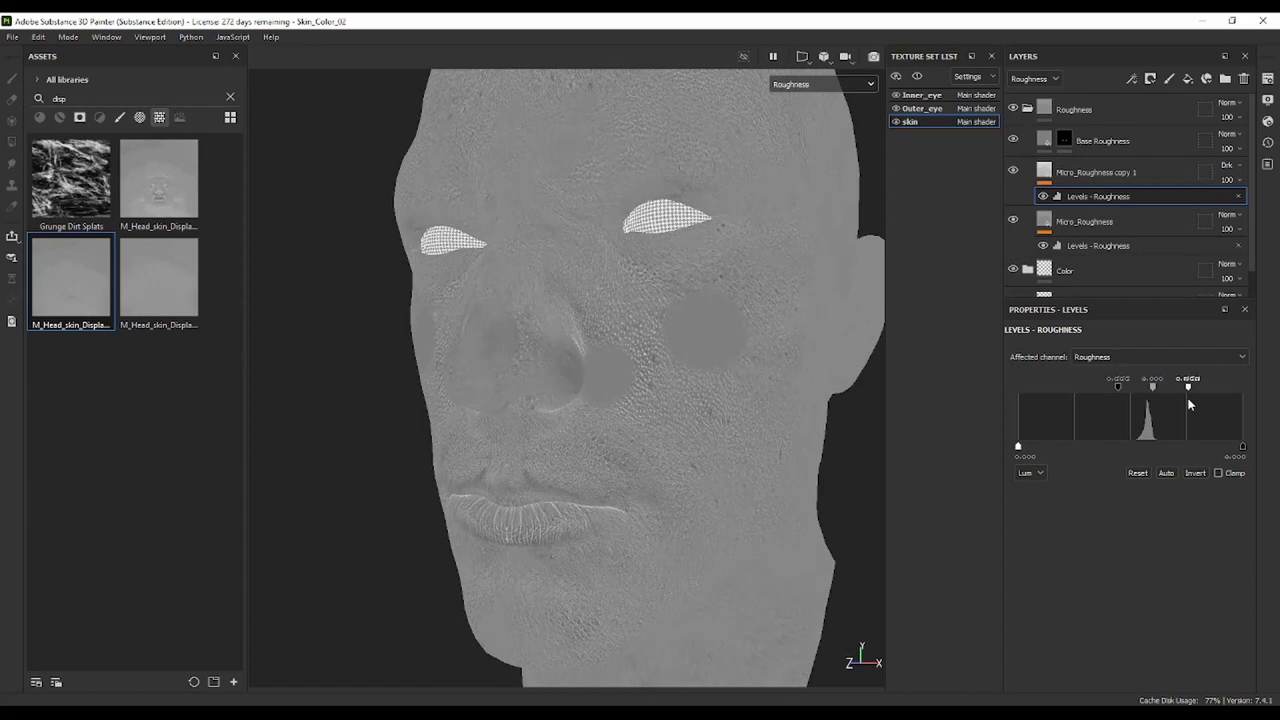
pyautogui.moveTo(434, 397)
pyautogui.keyDown('alt'); pyautogui.mouseDown()
pyautogui.moveTo(543, 408)
pyautogui.moveTo(594, 383)
pyautogui.moveTo(611, 327)
pyautogui.moveTo(526, 417)
pyautogui.moveTo(583, 320)
pyautogui.moveTo(694, 334)
pyautogui.moveTo(589, 320)
pyautogui.mouseUp(); pyautogui.keyUp('alt')
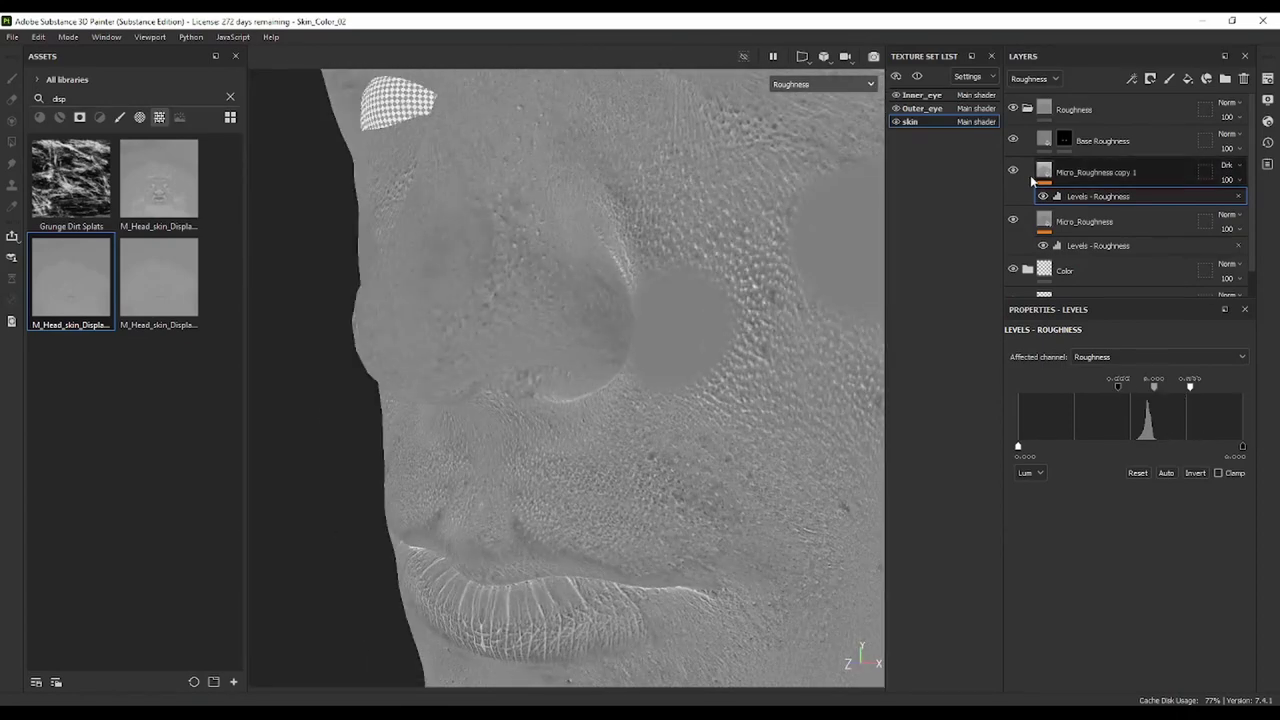
pyautogui.moveTo(1191, 392); pyautogui.dragTo(1124, 386)
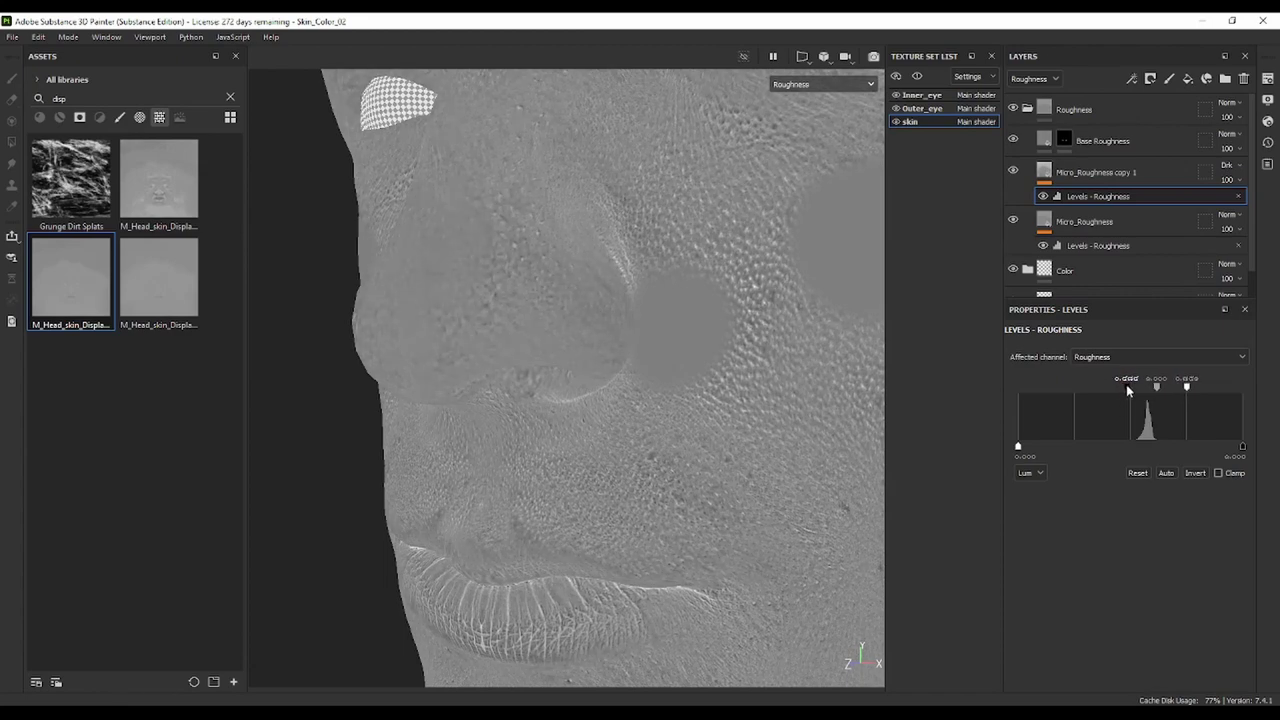
pyautogui.moveTo(1124, 386); pyautogui.dragTo(1119, 385)
# Hide the Base Roughness layer to remove the flat cheek patches
pyautogui.scroll(-5, 625, 335)
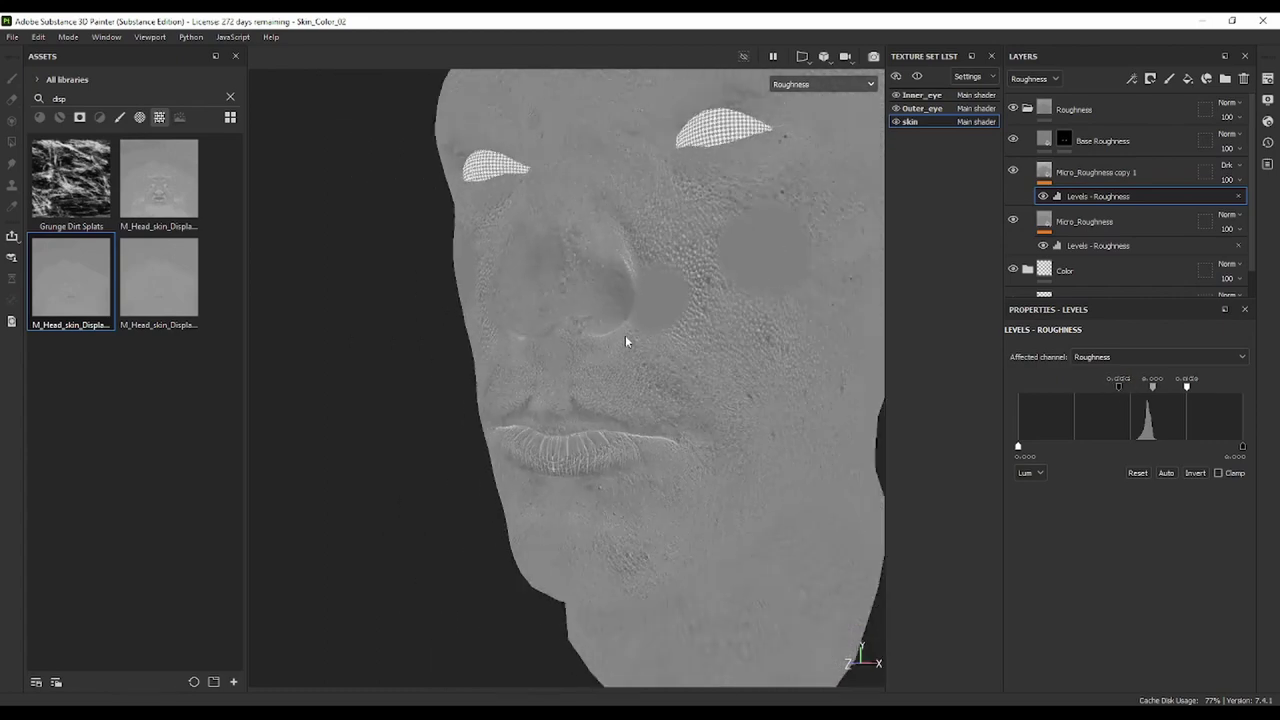
pyautogui.moveTo(625, 335)
pyautogui.keyDown('alt'); pyautogui.mouseDown()
pyautogui.moveTo(631, 366)
pyautogui.moveTo(569, 360)
pyautogui.moveTo(585, 375)
pyautogui.mouseUp(); pyautogui.keyUp('alt')
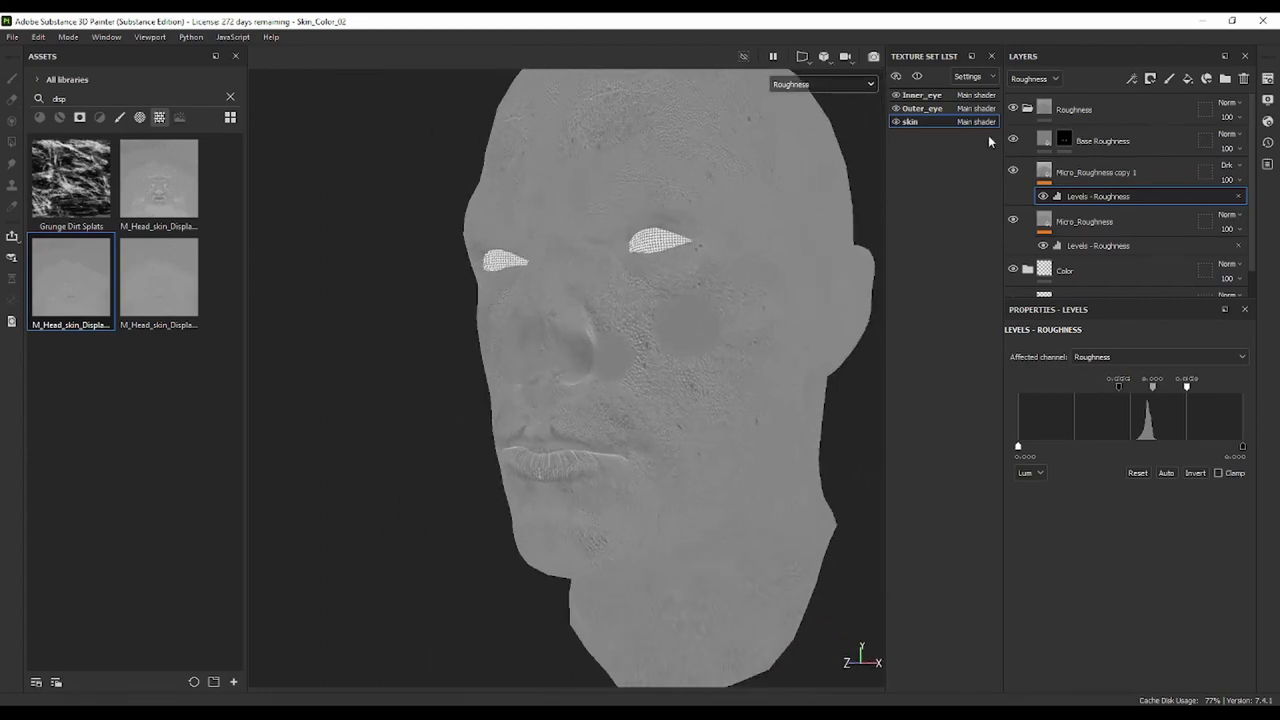
pyautogui.click(1013, 141)
# Show the head in Material shading and orbit in on the lips and cheek
pyautogui.click(822, 85)
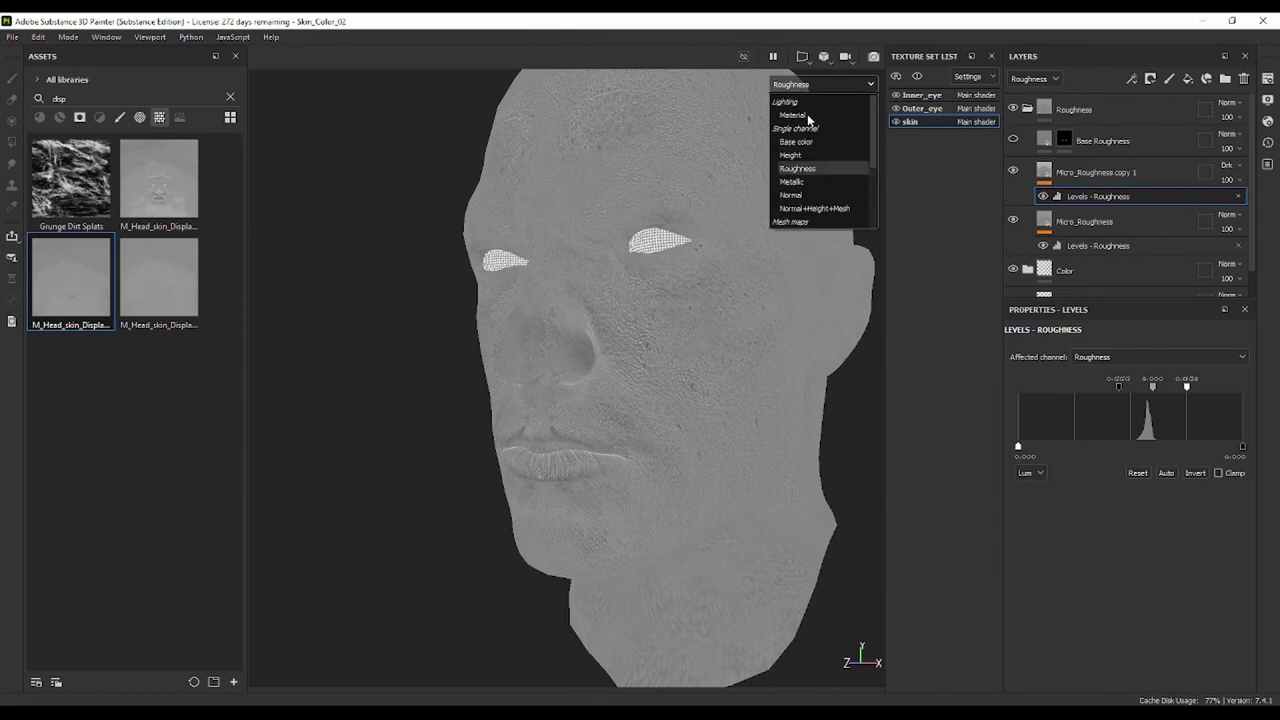
pyautogui.click(810, 116)
pyautogui.scroll(5, 633, 385)
pyautogui.moveTo(633, 385)
pyautogui.keyDown('alt'); pyautogui.mouseDown()
pyautogui.moveTo(583, 506)
pyautogui.moveTo(648, 491)
pyautogui.moveTo(638, 452)
pyautogui.mouseUp(); pyautogui.keyUp('alt')
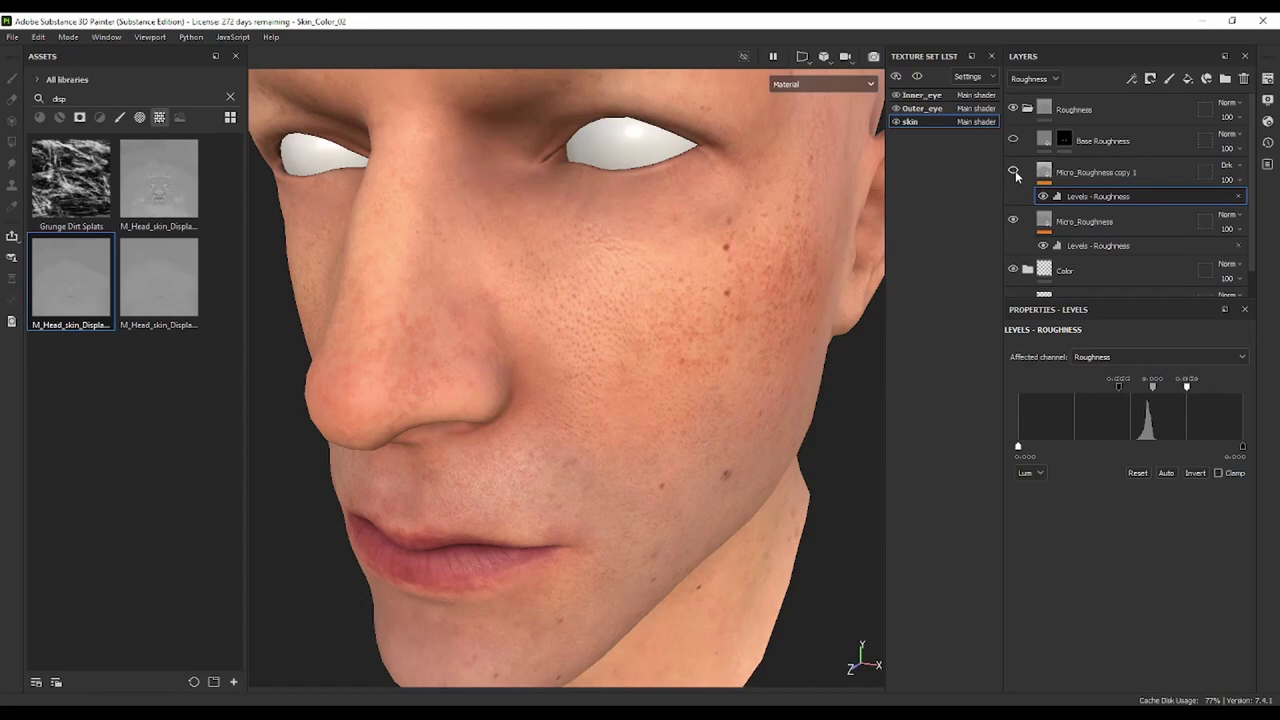
pyautogui.moveTo(840, 275)
pyautogui.keyDown('alt'); pyautogui.mouseDown()
pyautogui.moveTo(729, 337)
pyautogui.moveTo(677, 277)
pyautogui.mouseUp(); pyautogui.keyUp('alt')
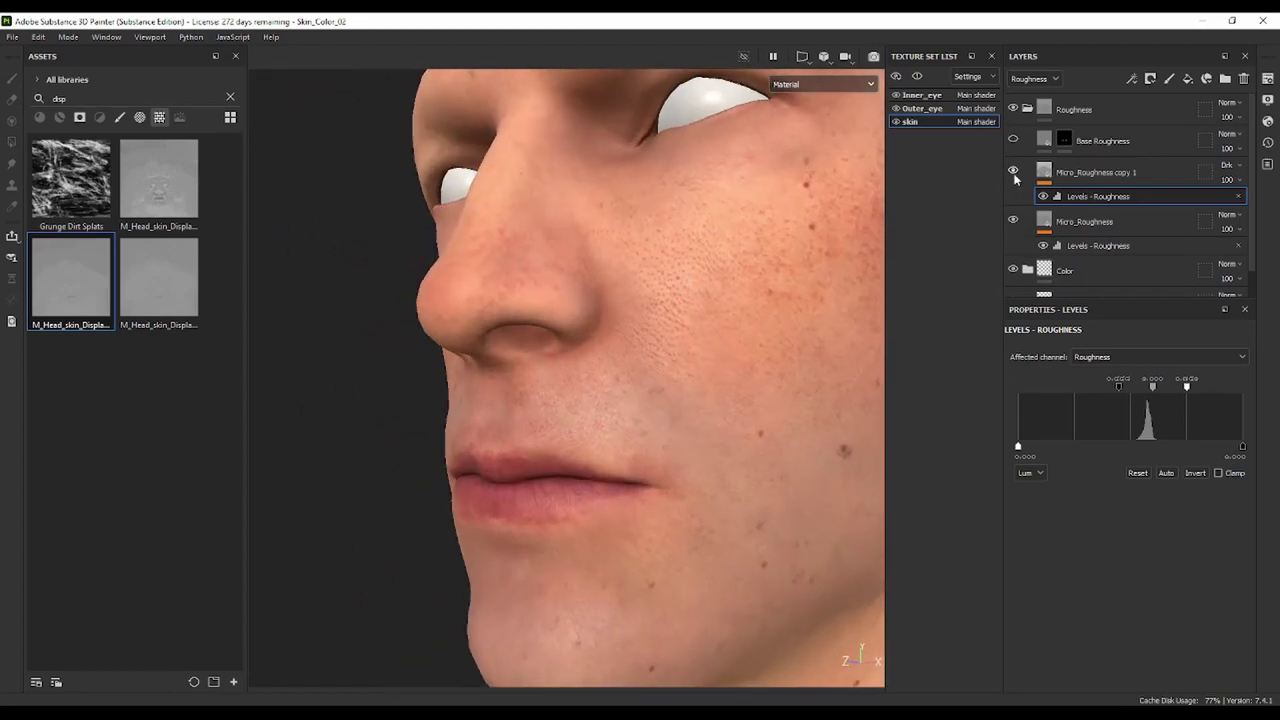
pyautogui.scroll(3, 691, 464)
pyautogui.keyDown('alt'); pyautogui.moveTo(691, 464); pyautogui.dragTo(634, 394); pyautogui.keyUp('alt')
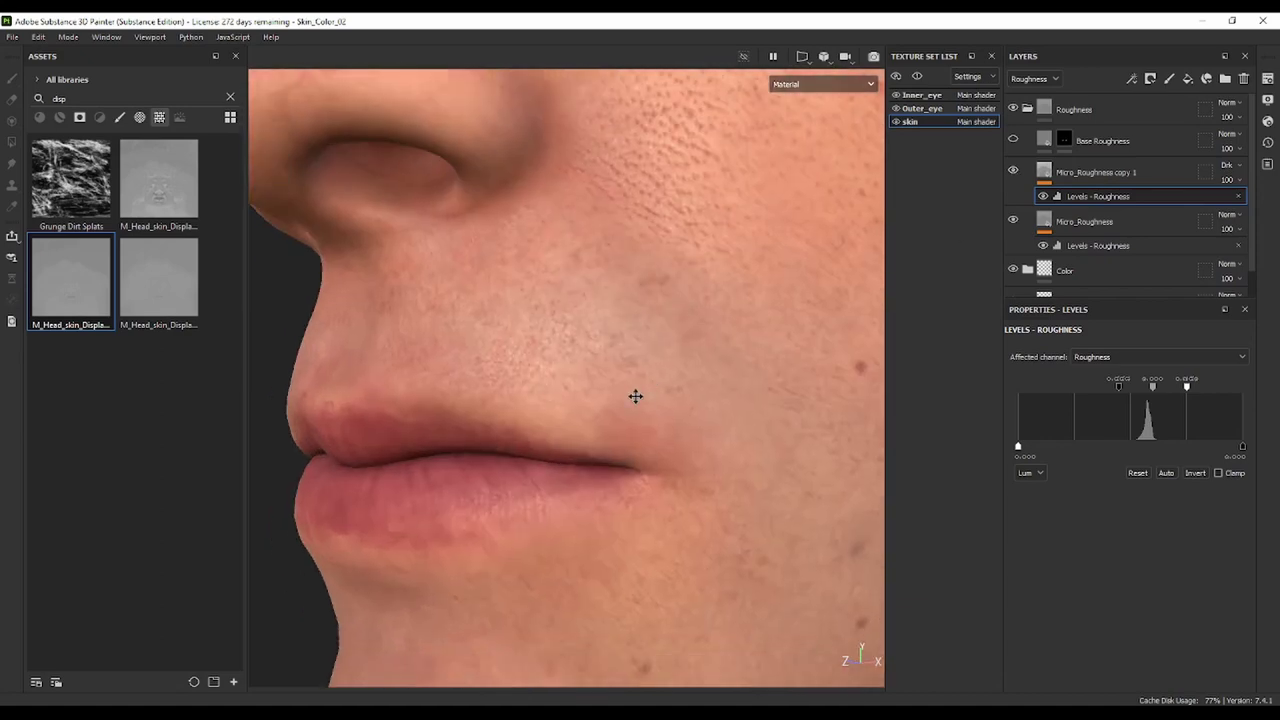
pyautogui.scroll(2, 694, 443)
pyautogui.scroll(2, 694, 443)
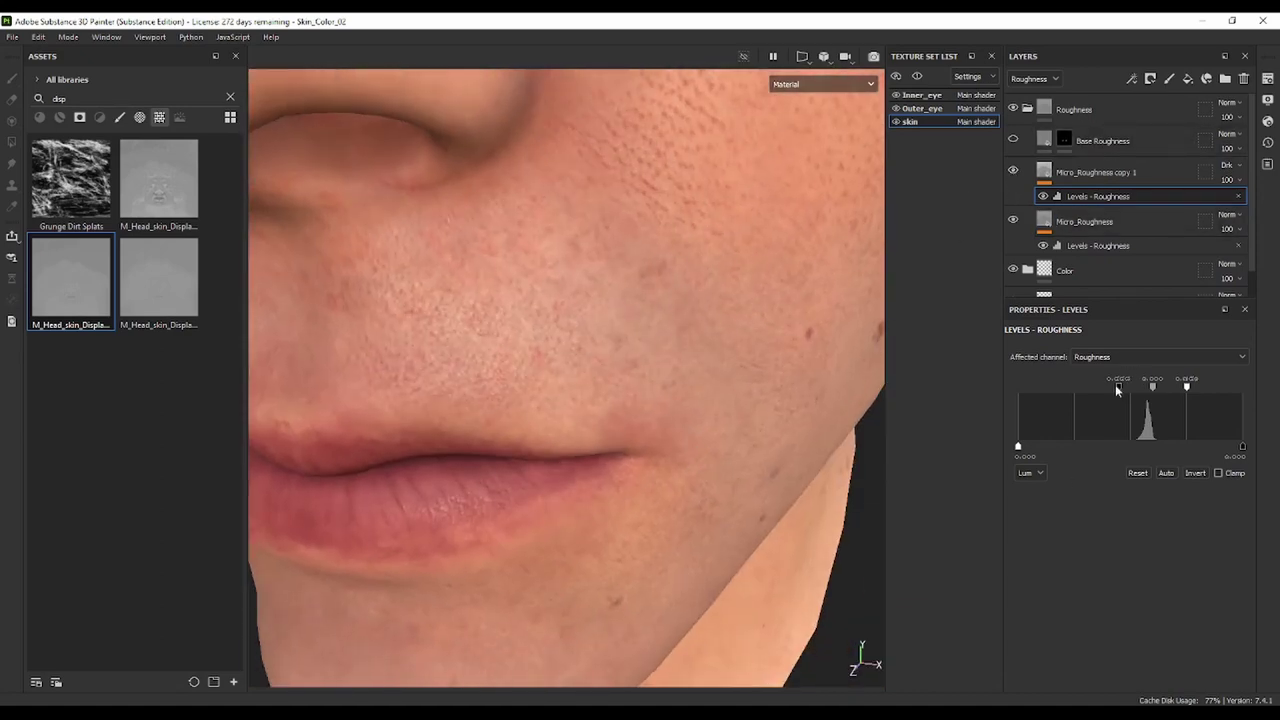
# Lower the copy layer's Levels black point slightly
pyautogui.moveTo(1122, 389)
pyautogui.mouseDown()
pyautogui.moveTo(1107, 388)
pyautogui.moveTo(1115, 395)
pyautogui.mouseUp()
pyautogui.moveTo(600, 350)
pyautogui.keyDown('alt'); pyautogui.mouseDown()
pyautogui.moveTo(560, 338)
pyautogui.moveTo(591, 391)
pyautogui.moveTo(483, 366)
pyautogui.moveTo(543, 326)
pyautogui.moveTo(533, 371)
pyautogui.moveTo(614, 286)
pyautogui.moveTo(591, 363)
pyautogui.moveTo(694, 386)
pyautogui.moveTo(642, 387)
pyautogui.moveTo(606, 357)
pyautogui.moveTo(489, 343)
pyautogui.moveTo(530, 377)
pyautogui.moveTo(795, 163)
pyautogui.mouseUp(); pyautogui.keyUp('alt')
pyautogui.scroll(-3, 693, 342)
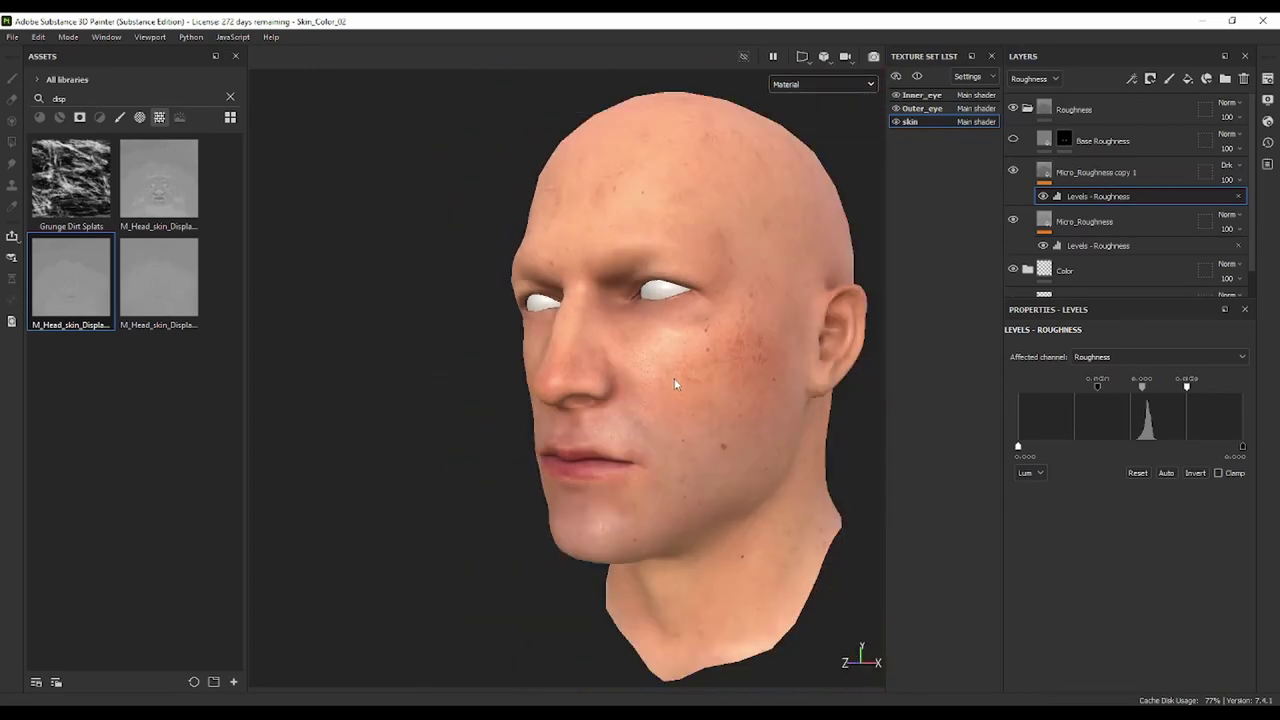
pyautogui.scroll(3, 689, 358)
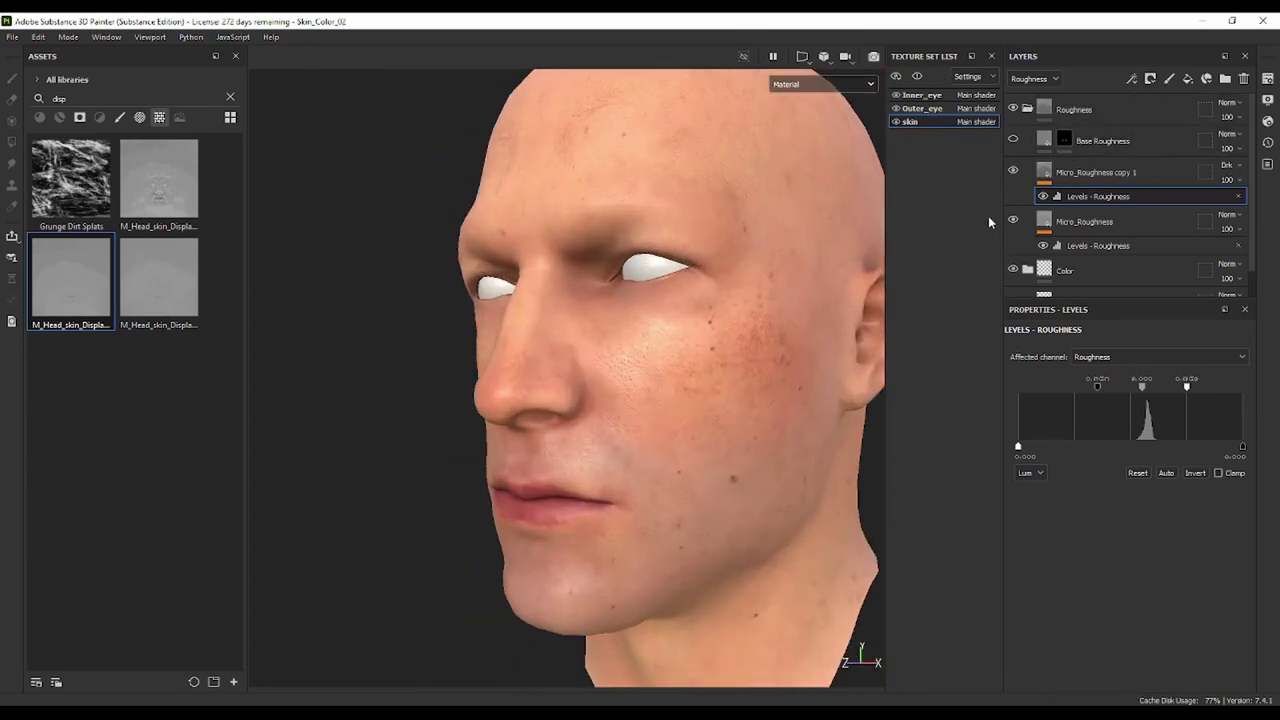
# Collapse the Roughness folder, hide the Color folder, and view the Base color channel
pyautogui.click(1036, 79)
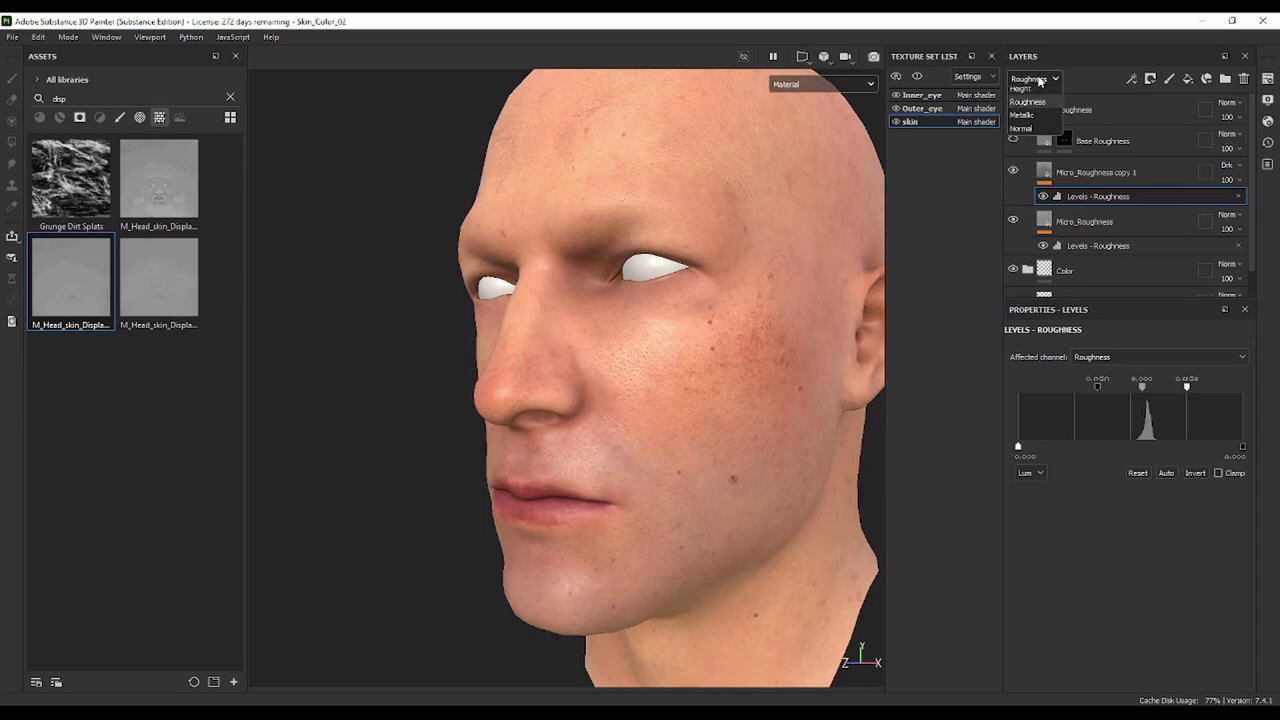
pyautogui.click(1060, 101)
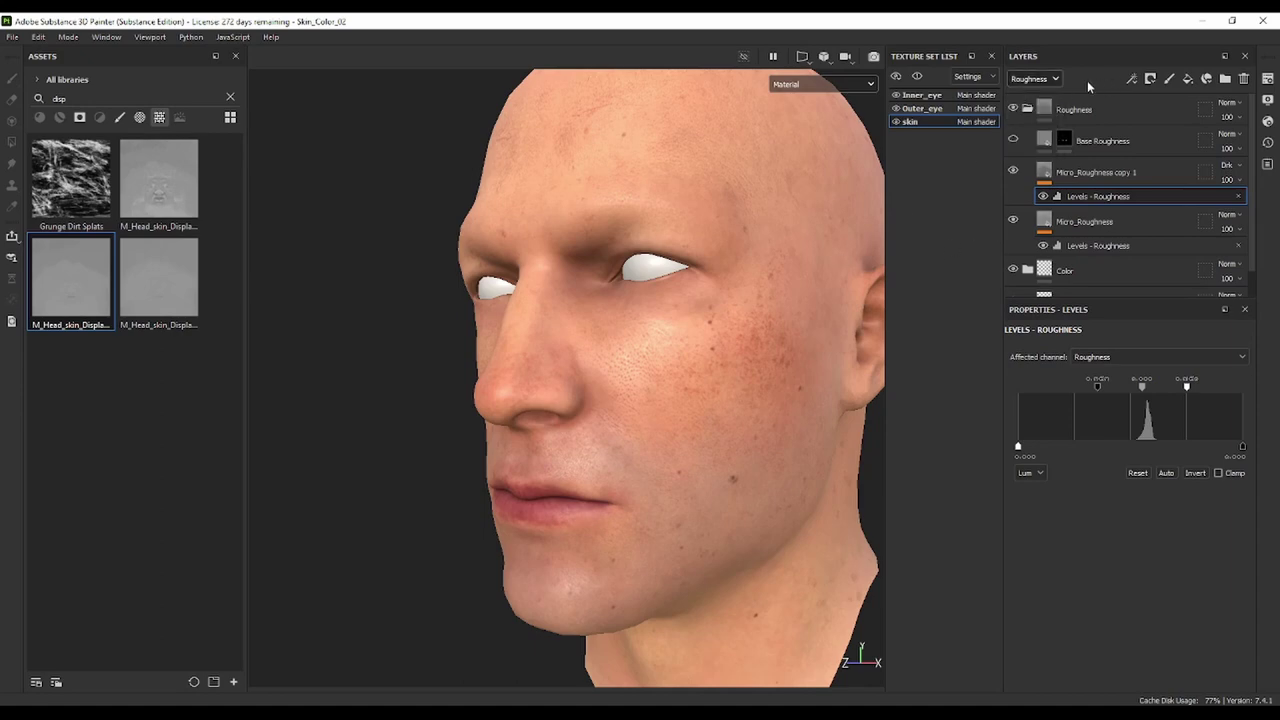
pyautogui.click(1027, 109)
pyautogui.click(1013, 141)
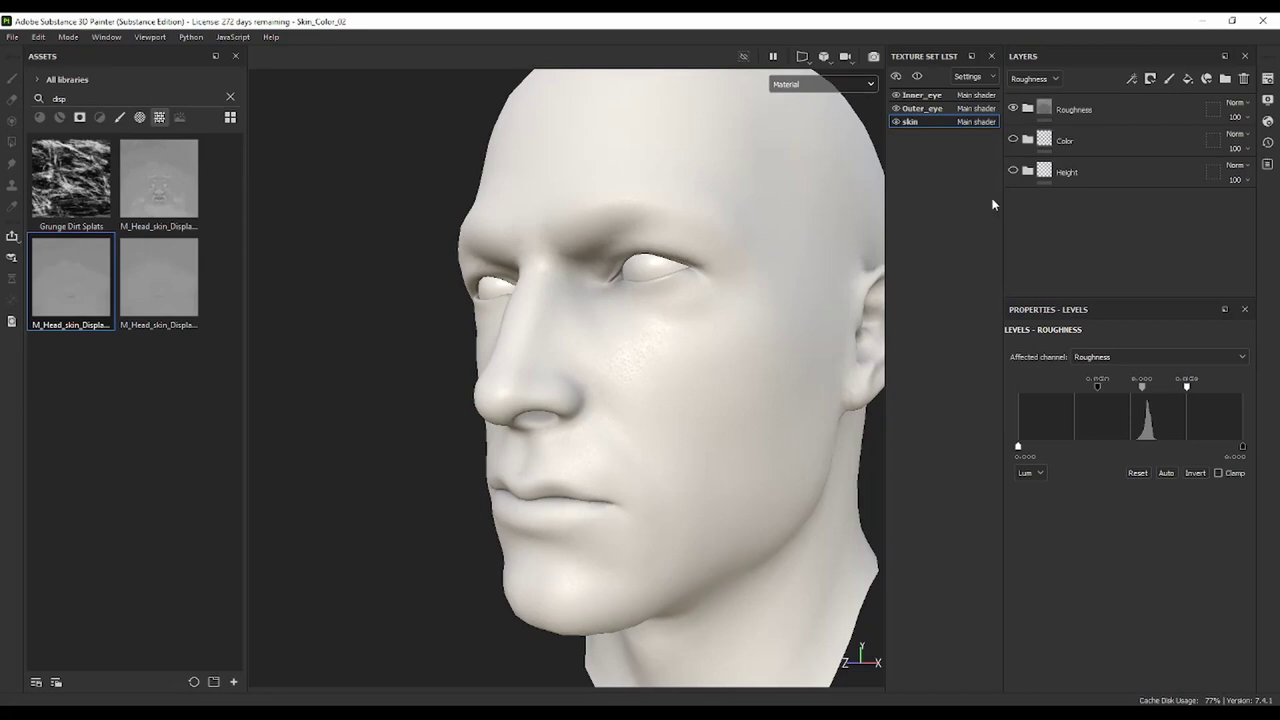
pyautogui.click(1040, 78)
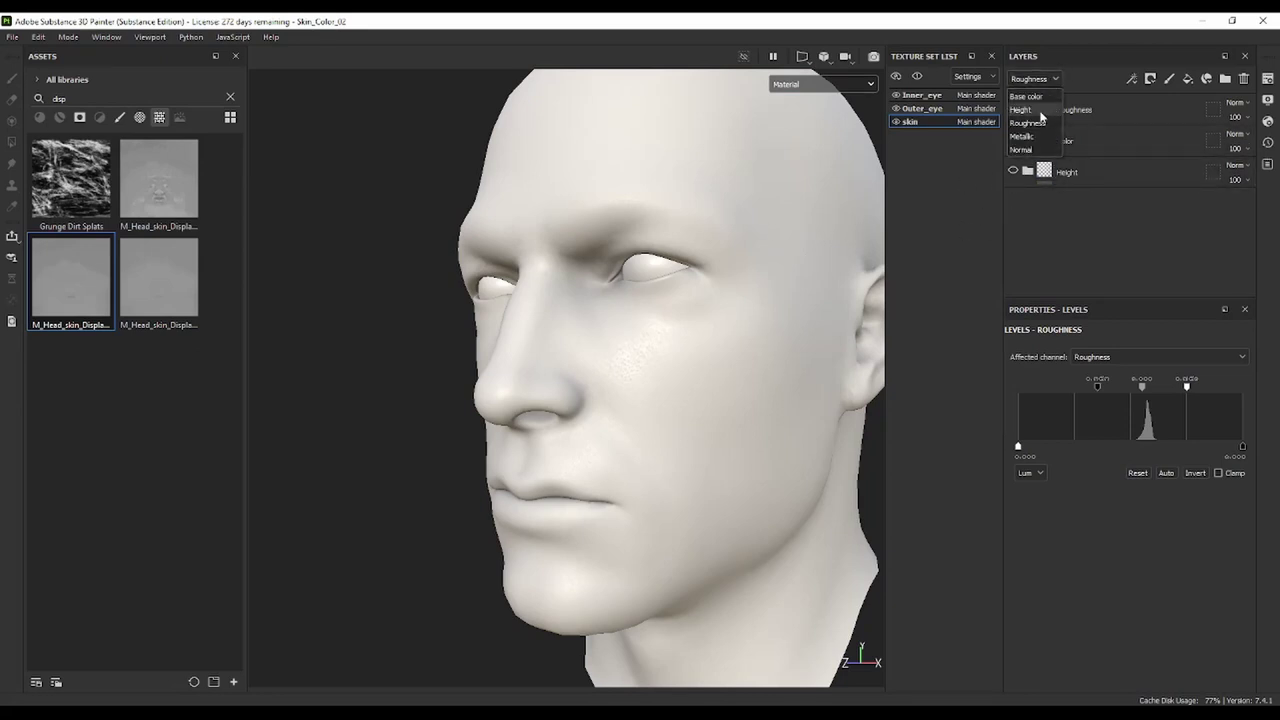
pyautogui.click(1038, 96)
# Add a fill layer above the Height folder with base colour 000000
pyautogui.click(1072, 175)
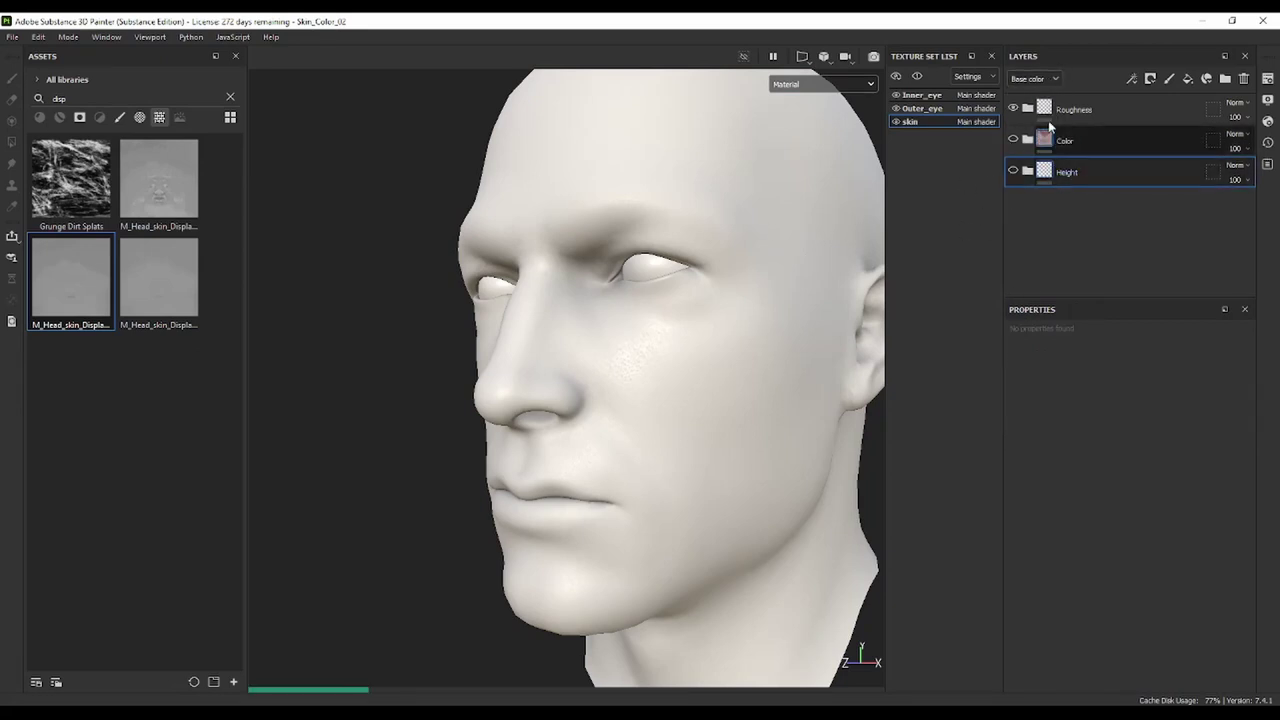
pyautogui.click(1190, 80)
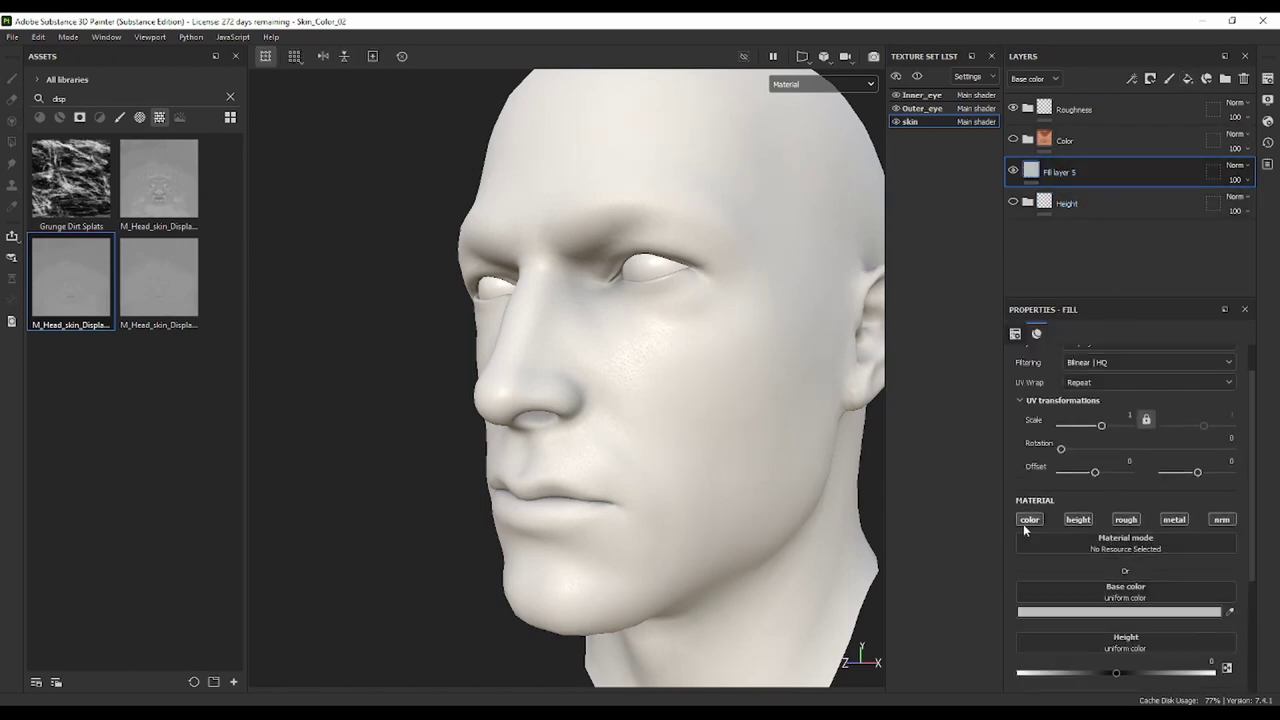
pyautogui.click(1078, 519)
pyautogui.click(1174, 519)
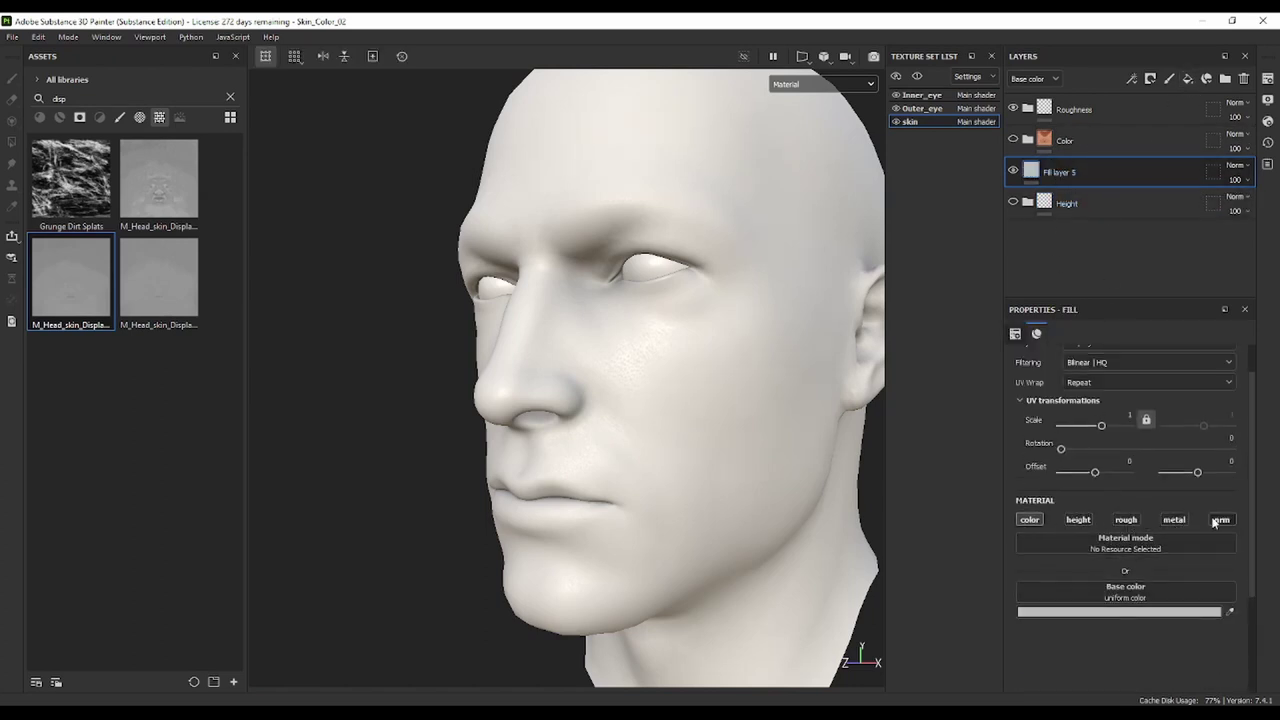
pyautogui.click(1106, 611)
pyautogui.write('000000')
pyautogui.press('Return')
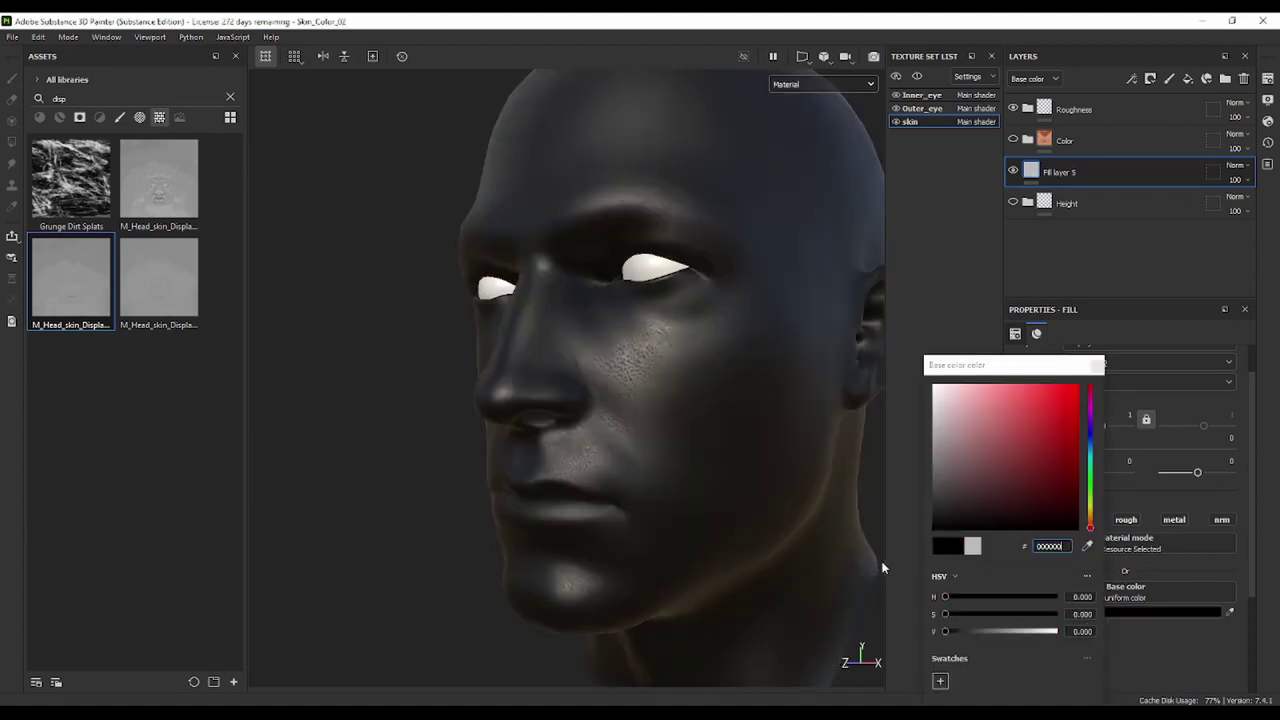
# Close the colour picker and show the layer stack's Roughness channel
pyautogui.click(1034, 78)
pyautogui.click(1098, 368)
pyautogui.click(1098, 368)
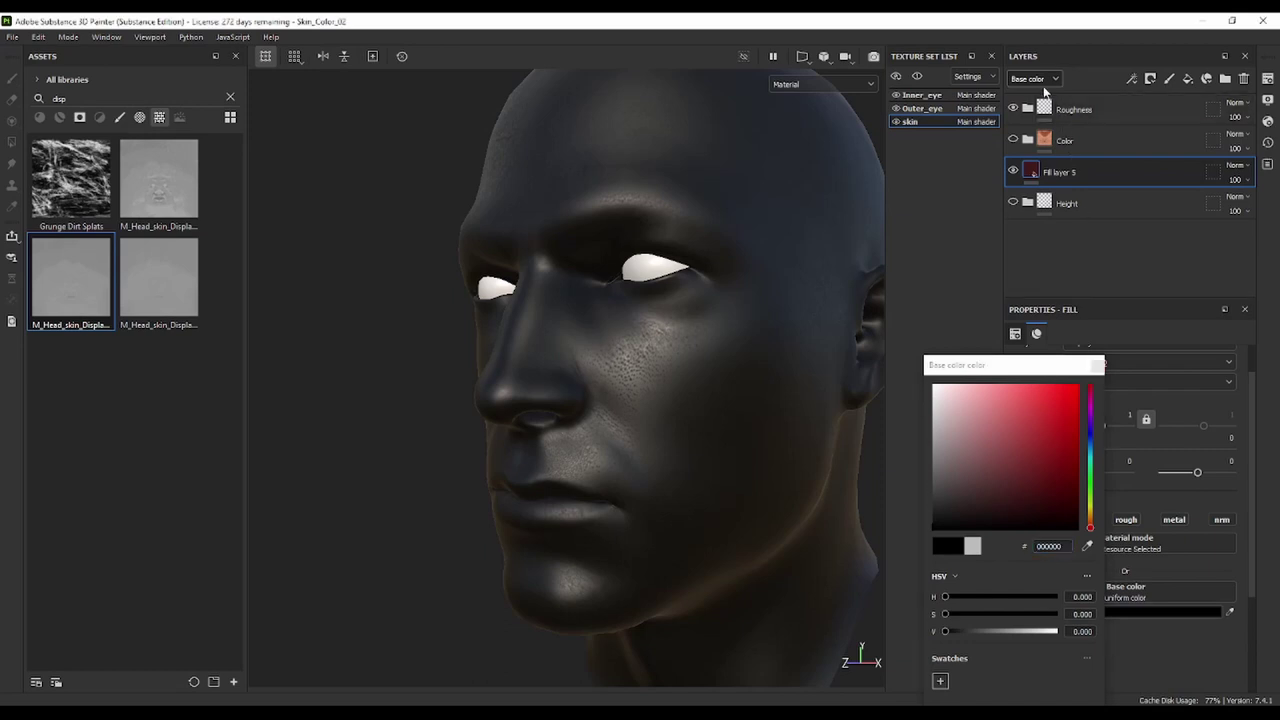
pyautogui.click(1097, 365)
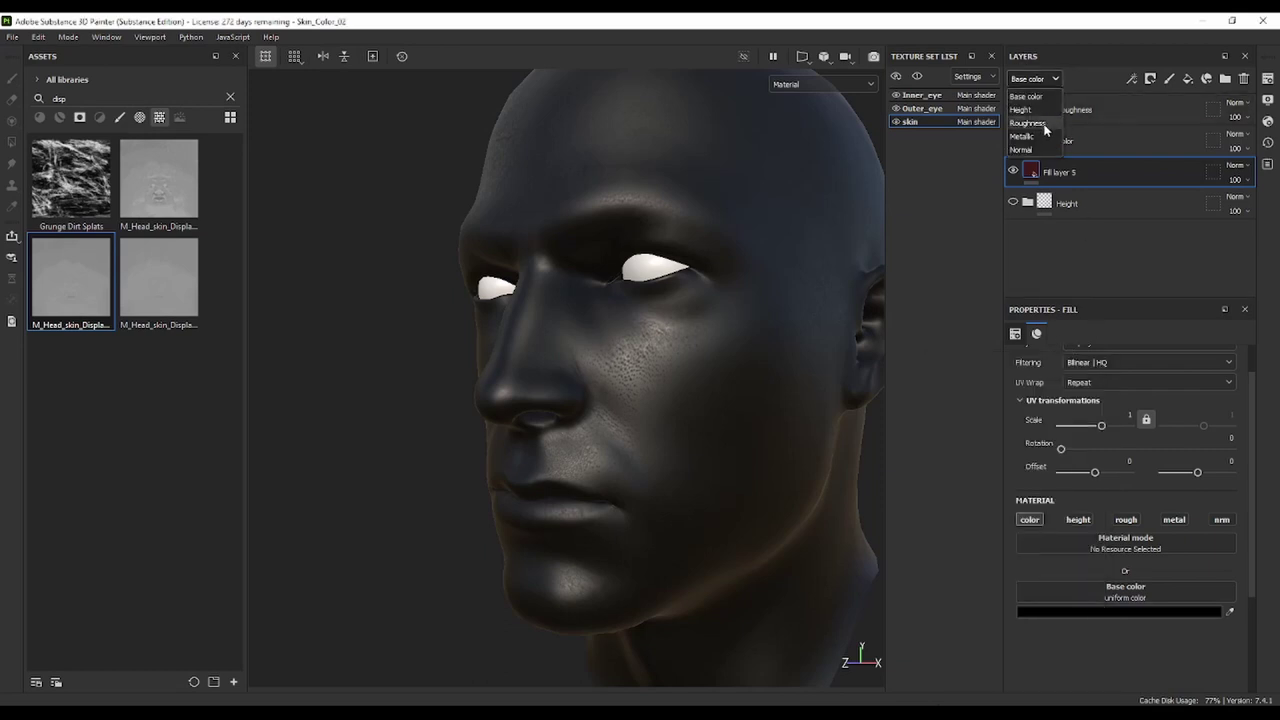
pyautogui.click(1040, 118)
# Expand the Roughness folder and orbit the head to a three-quarter view from above
pyautogui.click(1041, 108)
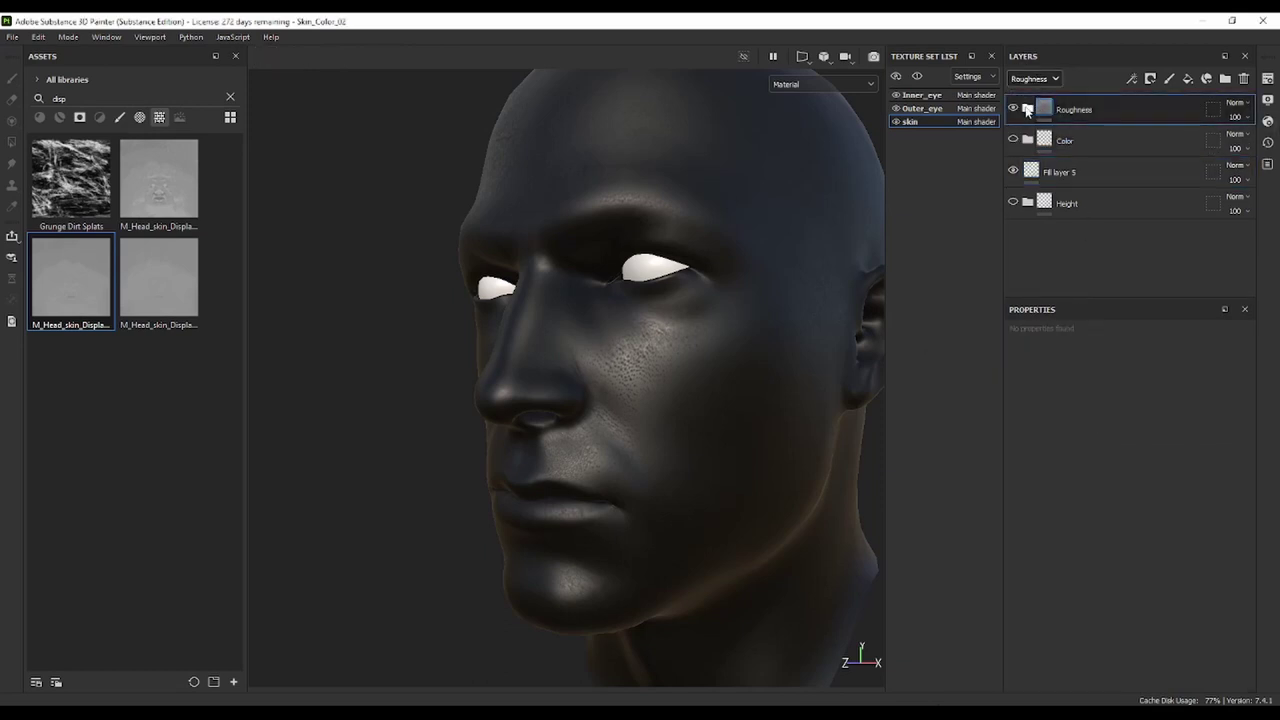
pyautogui.click(1027, 108)
pyautogui.scroll(3, 720, 369)
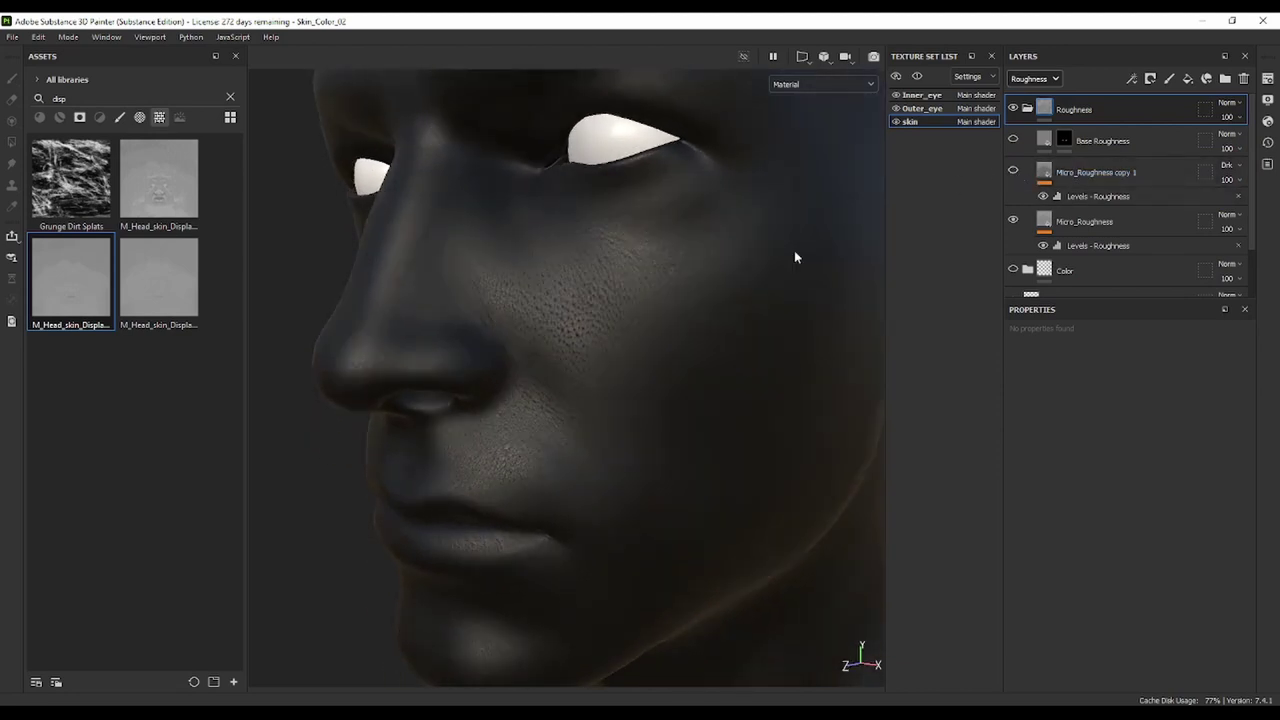
pyautogui.moveTo(794, 250)
pyautogui.keyDown('alt'); pyautogui.mouseDown()
pyautogui.moveTo(709, 320)
pyautogui.moveTo(757, 223)
pyautogui.moveTo(802, 246)
pyautogui.moveTo(966, 274)
pyautogui.moveTo(688, 249)
pyautogui.mouseUp(); pyautogui.keyUp('alt')
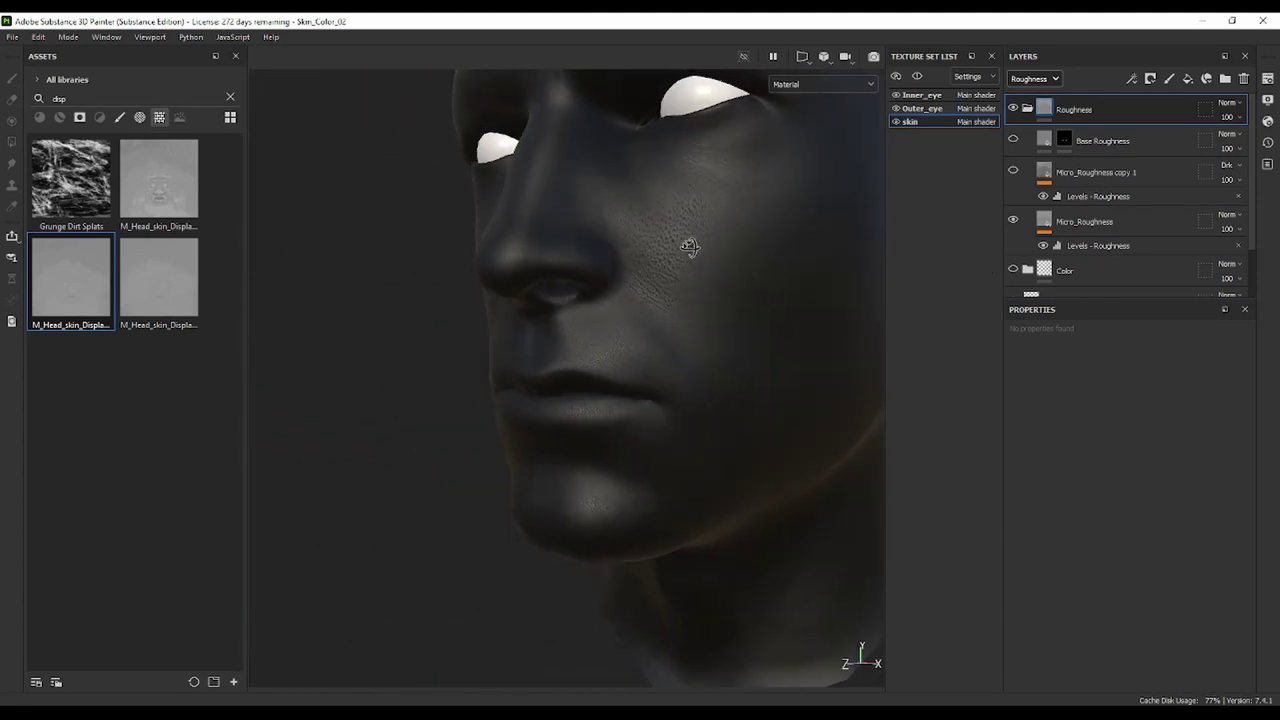
pyautogui.keyDown('alt'); pyautogui.moveTo(771, 229); pyautogui.dragTo(1010, 195); pyautogui.keyUp('alt')
# Toggle Micro_Roughness copy 1 to compare the skin with and without it
pyautogui.click(1014, 171)
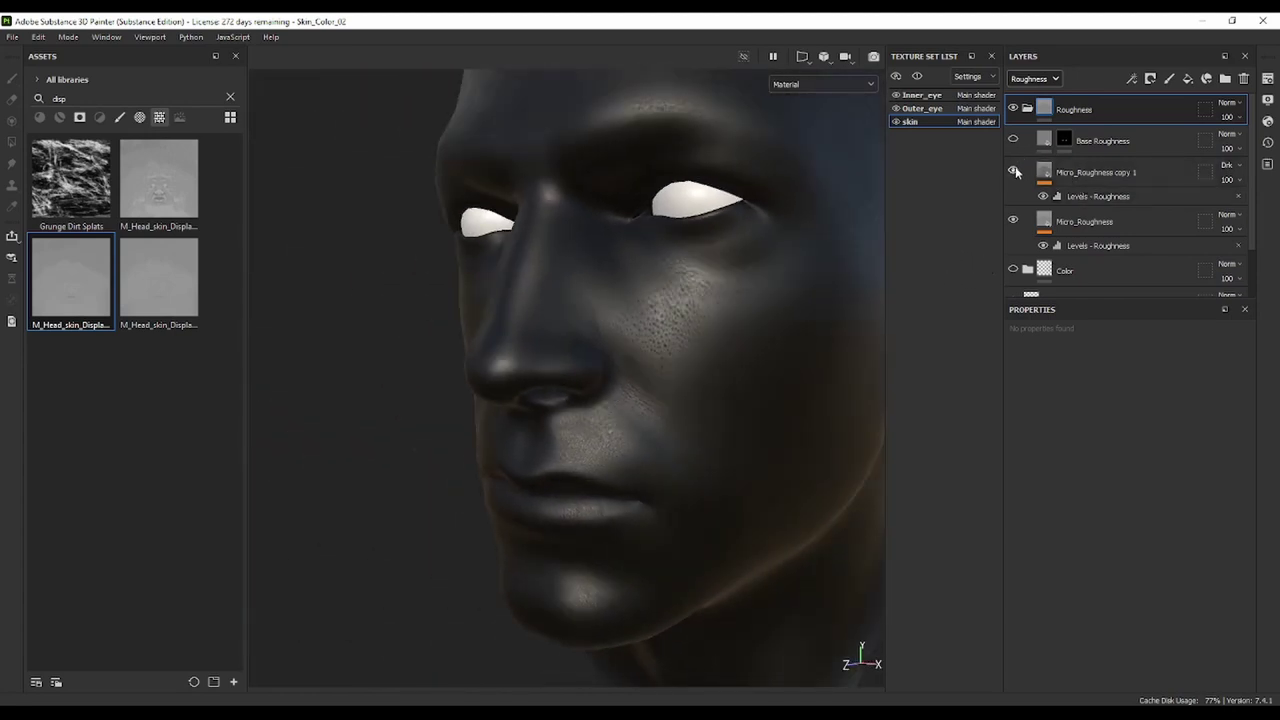
pyautogui.click(1014, 171)
pyautogui.click(1014, 171)
pyautogui.scroll(3, 760, 245)
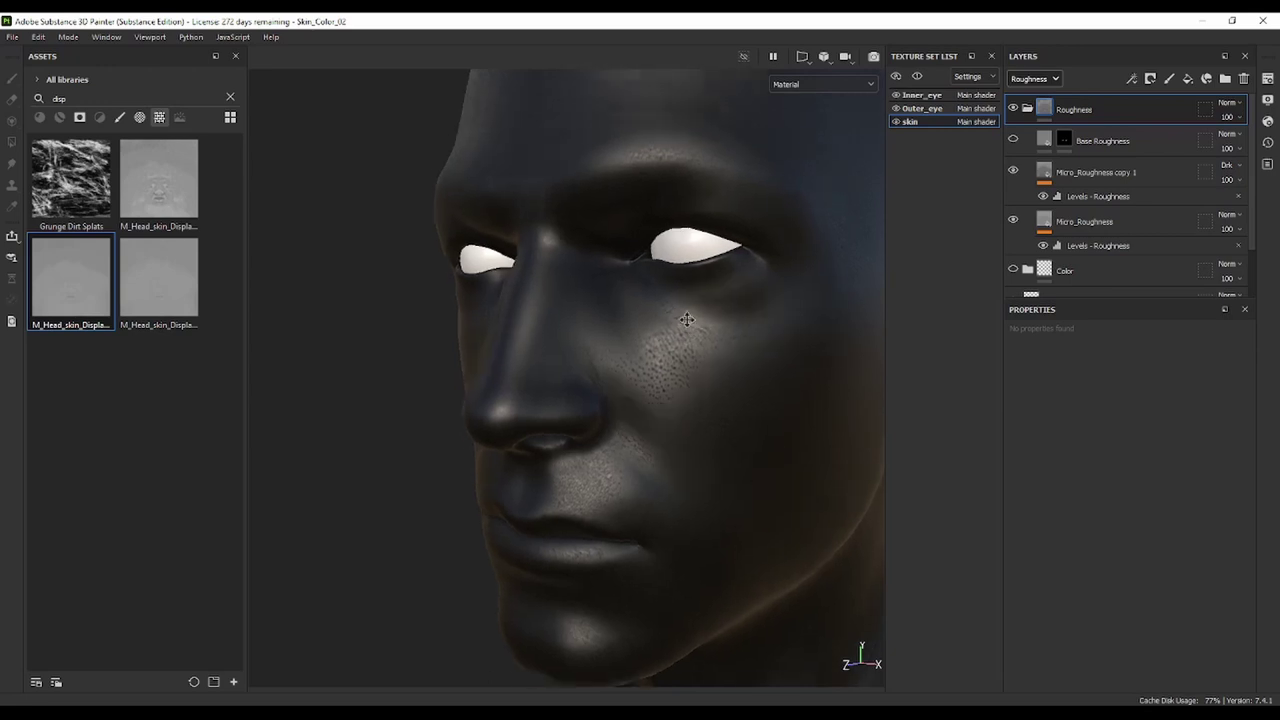
pyautogui.scroll(2, 760, 245)
# Lower the copy's Levels input minimum and compare cheek pores with the layer toggled
pyautogui.click(1085, 197)
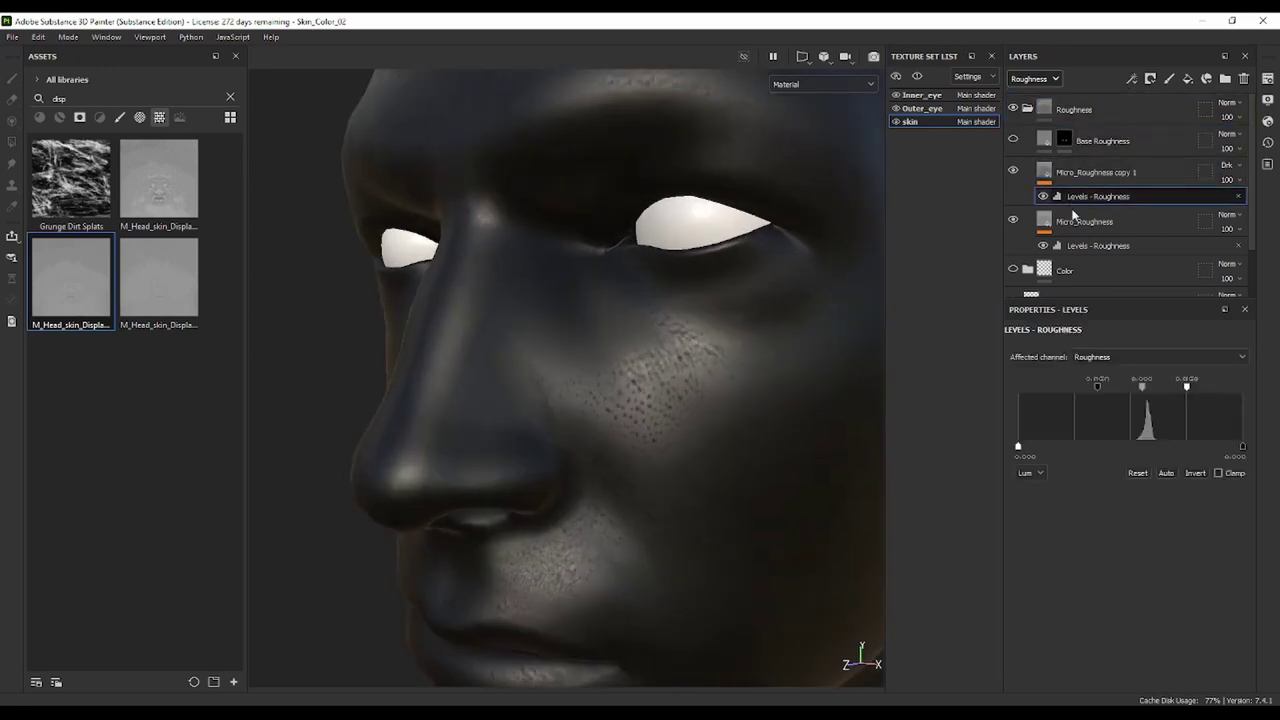
pyautogui.moveTo(1099, 386)
pyautogui.mouseDown()
pyautogui.moveTo(1078, 405)
pyautogui.moveTo(1116, 407)
pyautogui.mouseUp()
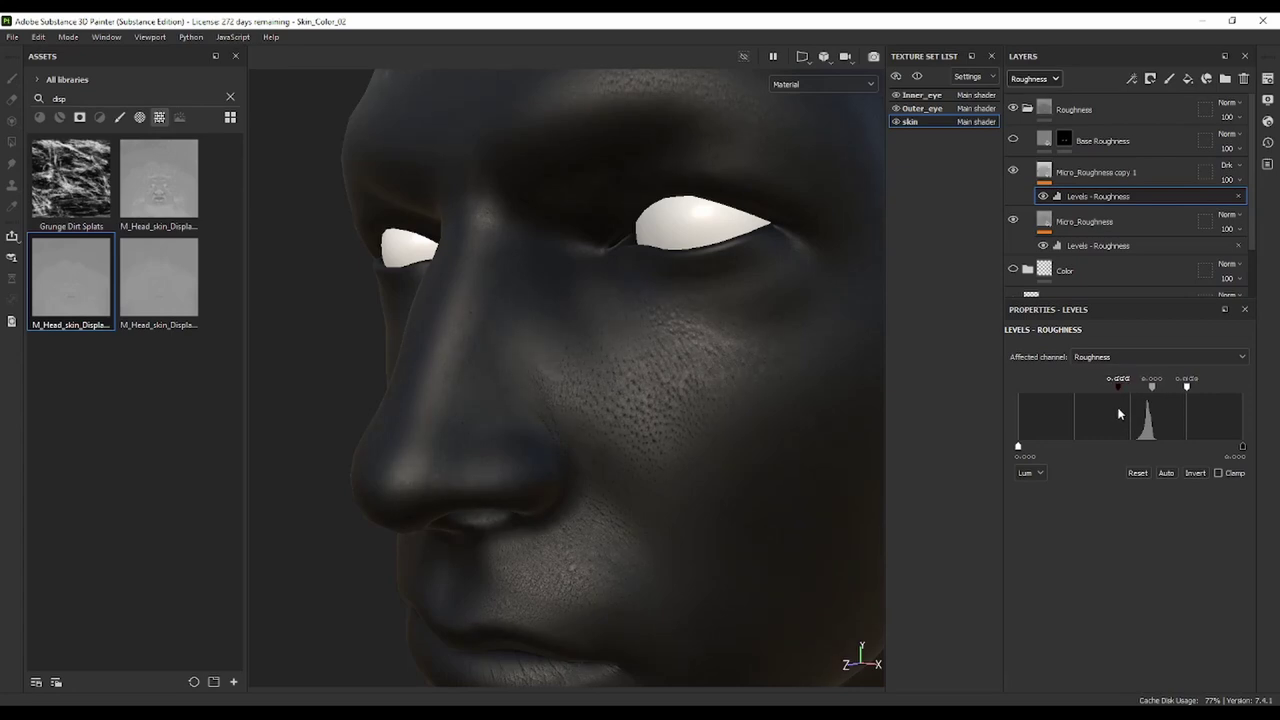
pyautogui.moveTo(640, 380); pyautogui.dragTo(602, 215, button='middle')
pyautogui.moveTo(602, 215)
pyautogui.keyDown('alt'); pyautogui.mouseDown()
pyautogui.moveTo(680, 294)
pyautogui.moveTo(586, 320)
pyautogui.mouseUp(); pyautogui.keyUp('alt')
pyautogui.scroll(3, 644, 291)
pyautogui.scroll(2, 680, 310)
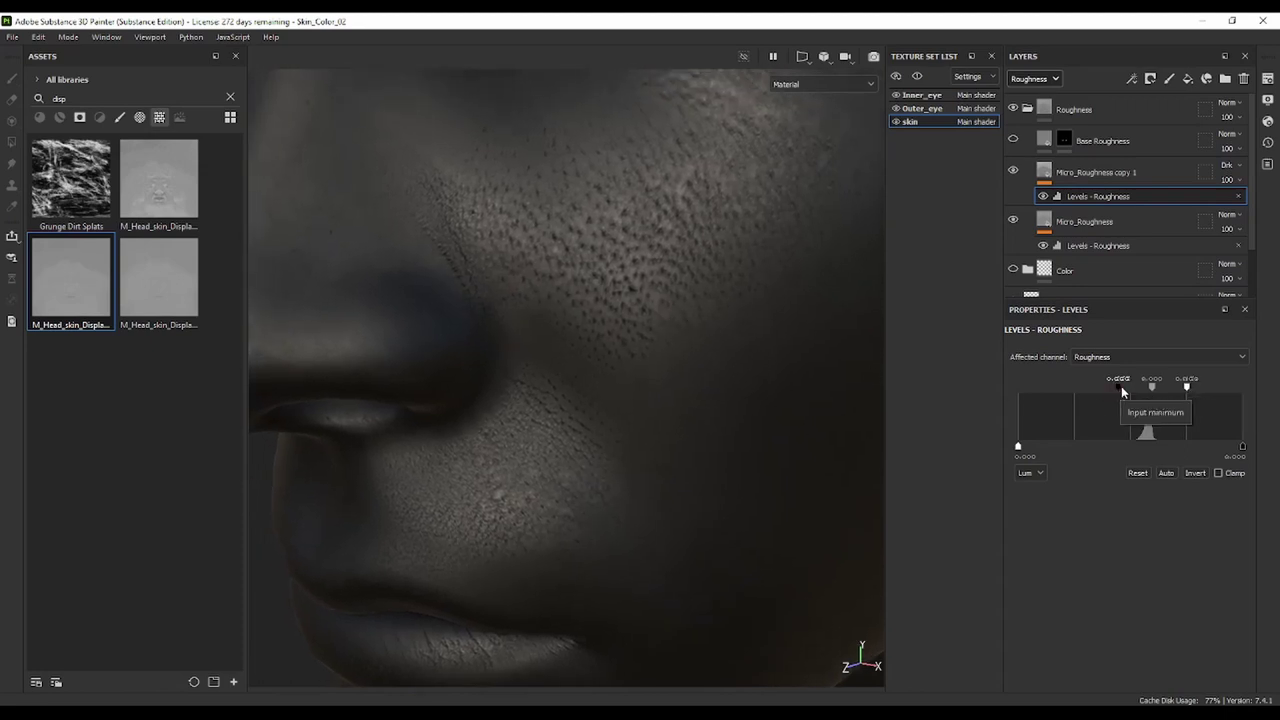
pyautogui.click(1012, 172)
pyautogui.click(1012, 172)
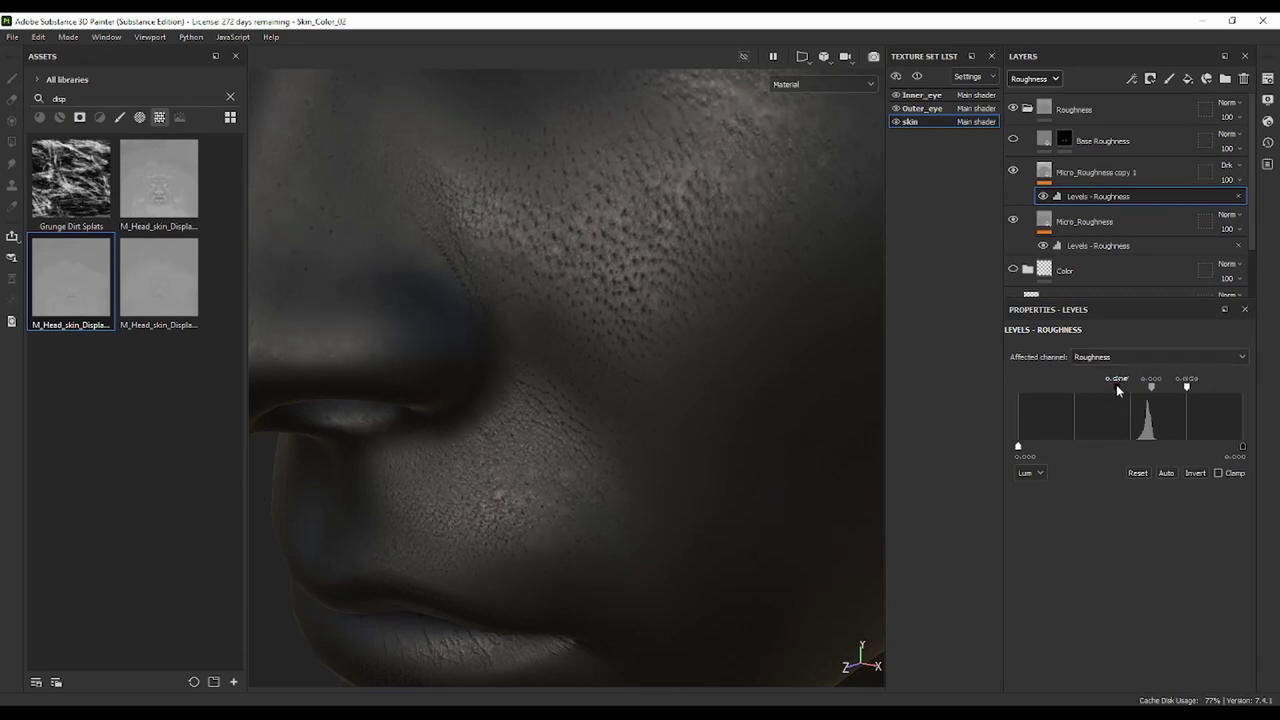
# Raise the input minimum slightly and lower the white point to brighten the pores
pyautogui.moveTo(1122, 386); pyautogui.dragTo(1119, 388)
pyautogui.scroll(-3, 724, 285)
pyautogui.keyDown('alt'); pyautogui.moveTo(724, 285); pyautogui.dragTo(723, 360); pyautogui.keyUp('alt')
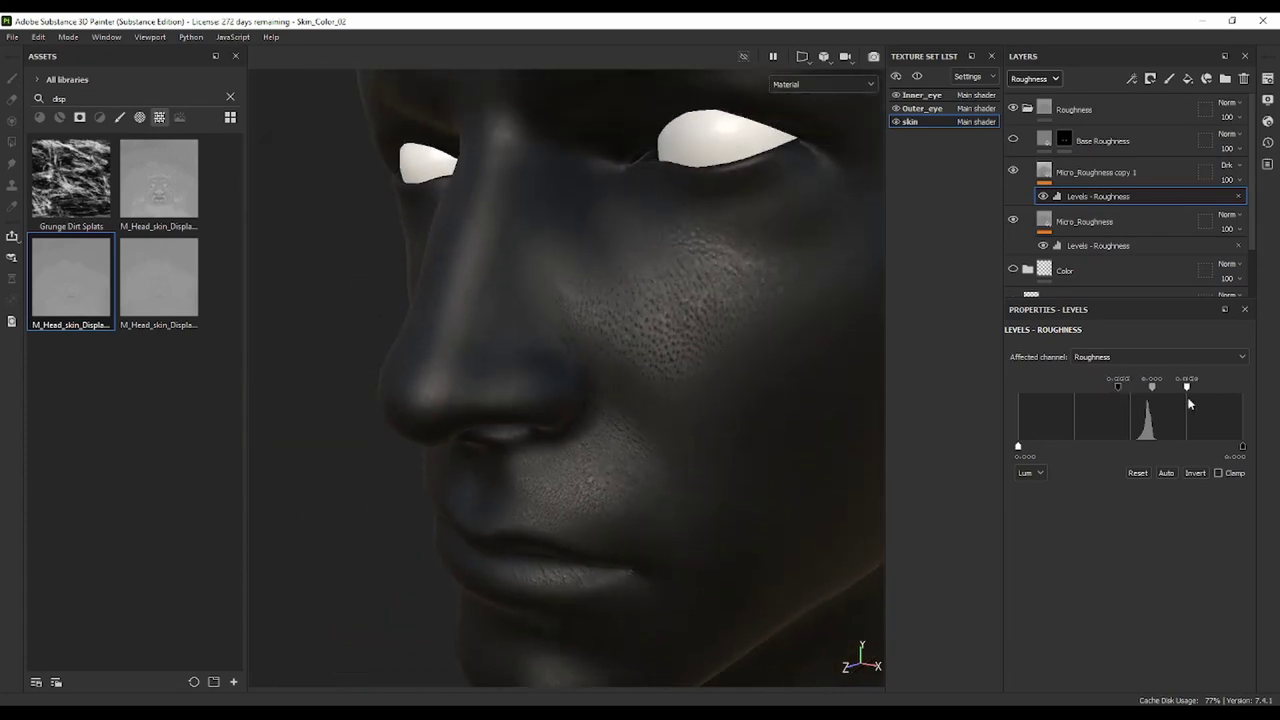
pyautogui.moveTo(1187, 390); pyautogui.dragTo(1183, 393)
pyautogui.moveTo(707, 308)
pyautogui.keyDown('alt'); pyautogui.mouseDown()
pyautogui.moveTo(758, 253)
pyautogui.moveTo(600, 286)
pyautogui.moveTo(623, 320)
pyautogui.moveTo(843, 306)
pyautogui.moveTo(917, 291)
pyautogui.moveTo(968, 249)
pyautogui.moveTo(905, 232)
pyautogui.moveTo(637, 288)
pyautogui.mouseUp(); pyautogui.keyUp('alt')
pyautogui.keyDown('alt'); pyautogui.moveTo(734, 339); pyautogui.dragTo(577, 349); pyautogui.keyUp('alt')
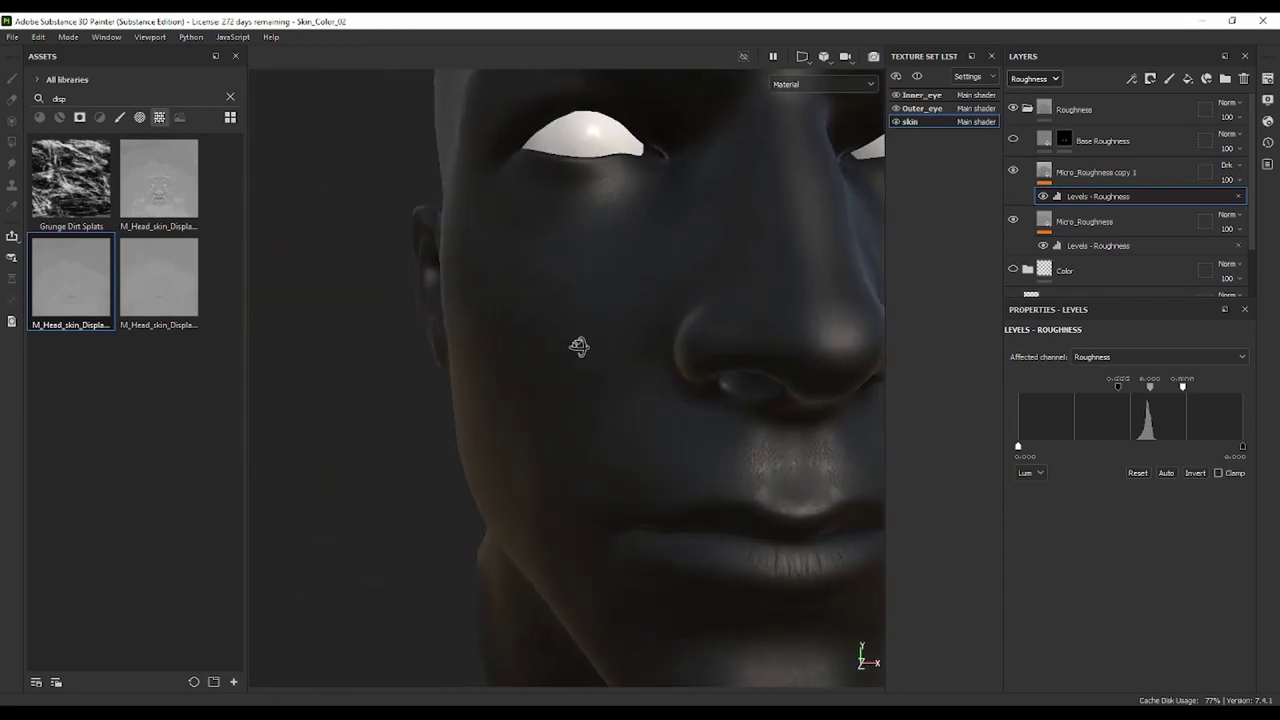
pyautogui.keyDown('alt'); pyautogui.moveTo(729, 237); pyautogui.dragTo(819, 73); pyautogui.keyUp('alt')
# Display only the Roughness channel and toggle Micro_Roughness copy 1 to compare detail
pyautogui.click(820, 82)
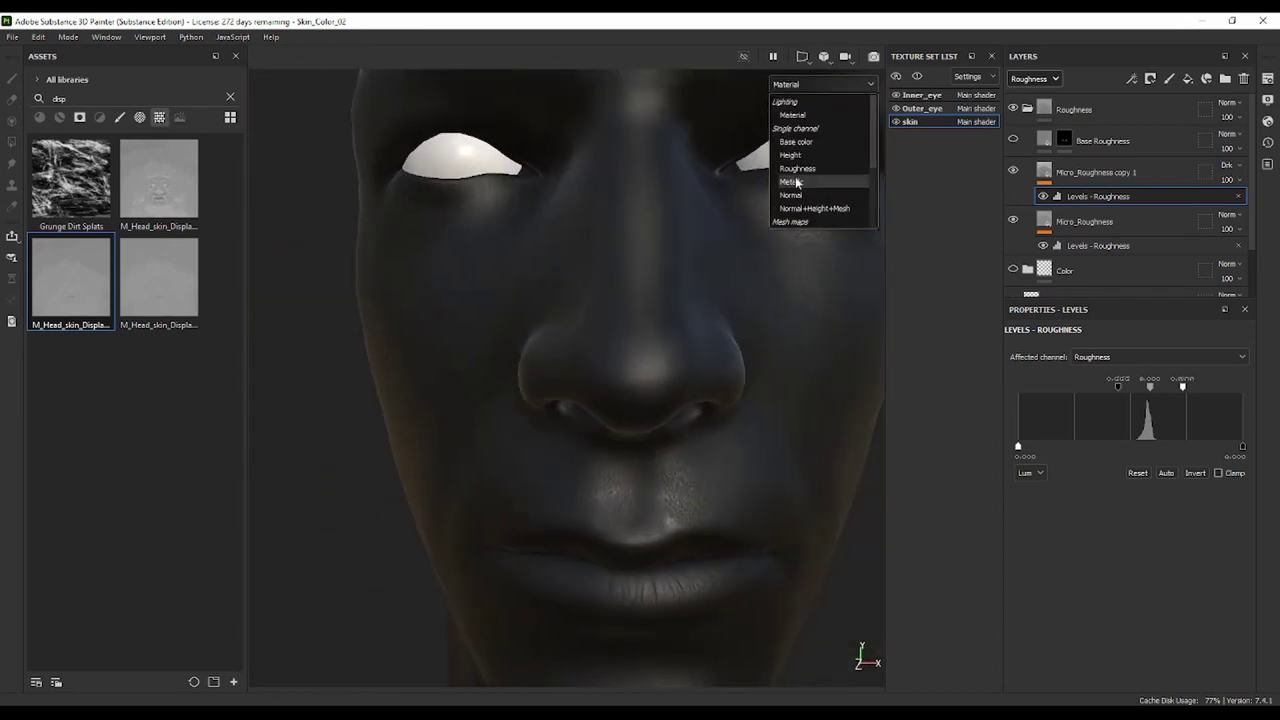
pyautogui.click(813, 173)
pyautogui.scroll(-3, 733, 310)
pyautogui.keyDown('alt'); pyautogui.moveTo(733, 310); pyautogui.dragTo(620, 340); pyautogui.keyUp('alt')
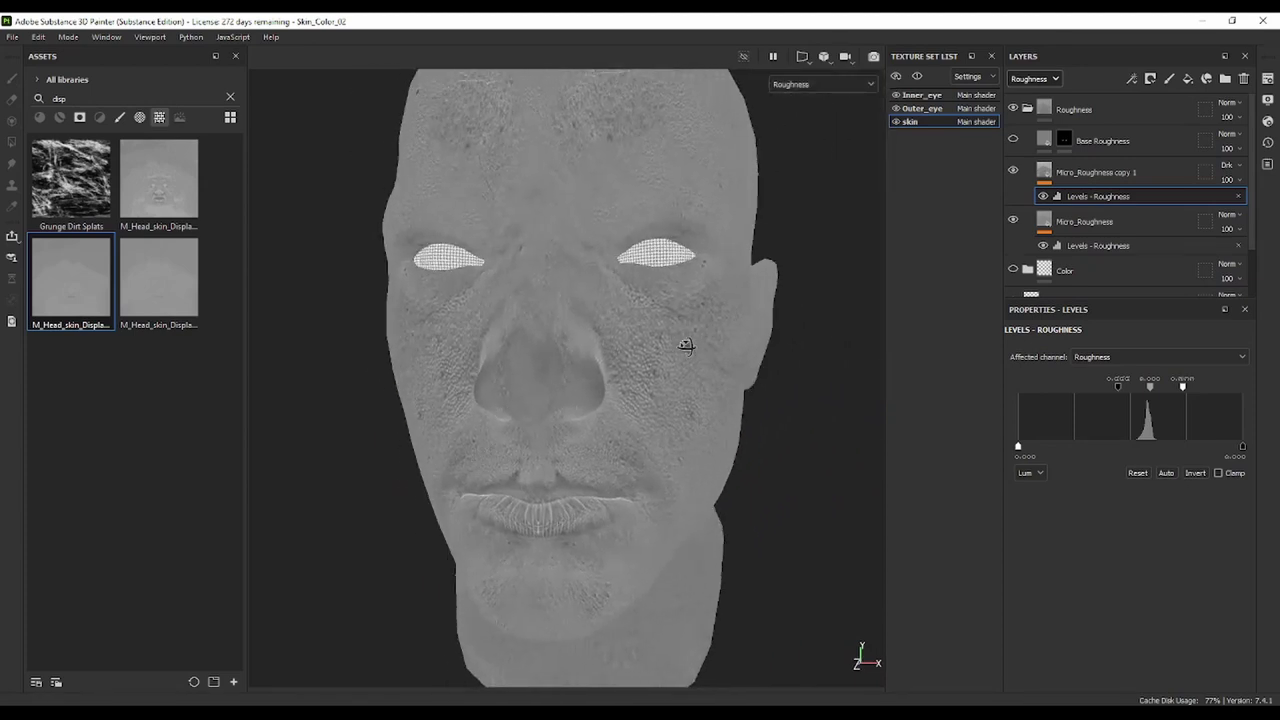
pyautogui.click(1013, 172)
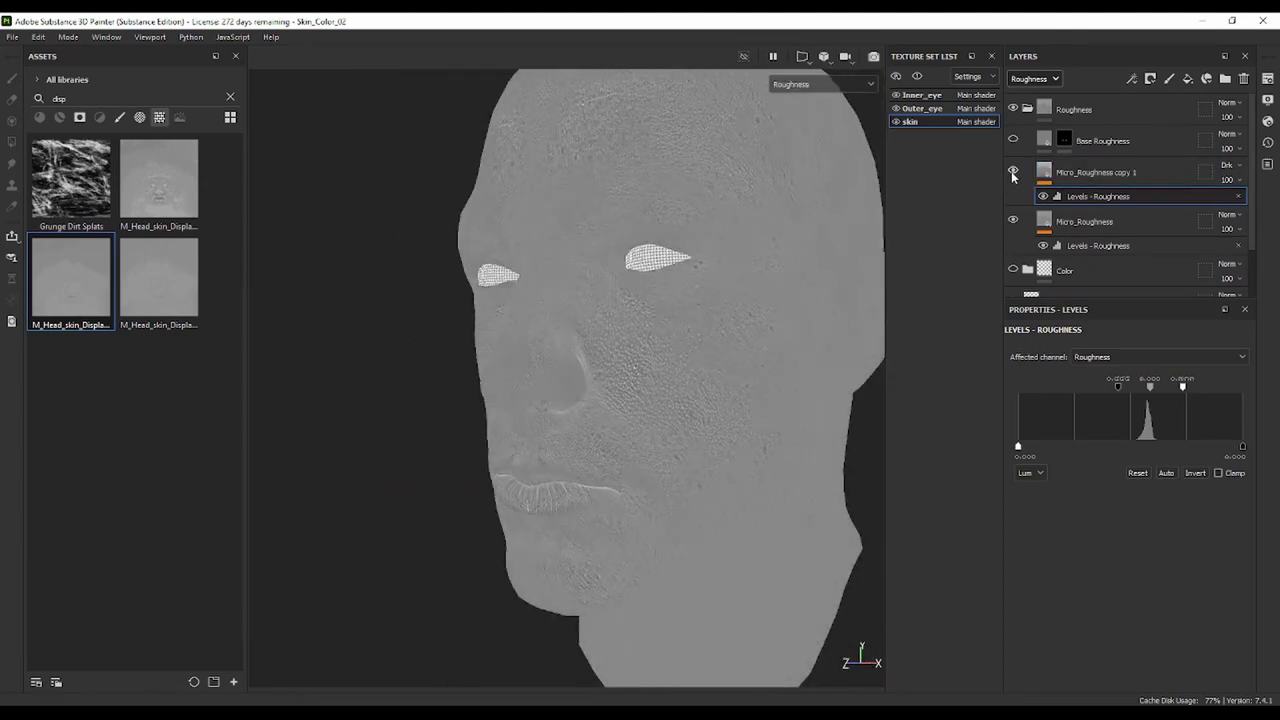
pyautogui.click(1013, 172)
pyautogui.click(1013, 172)
pyautogui.click(1013, 172)
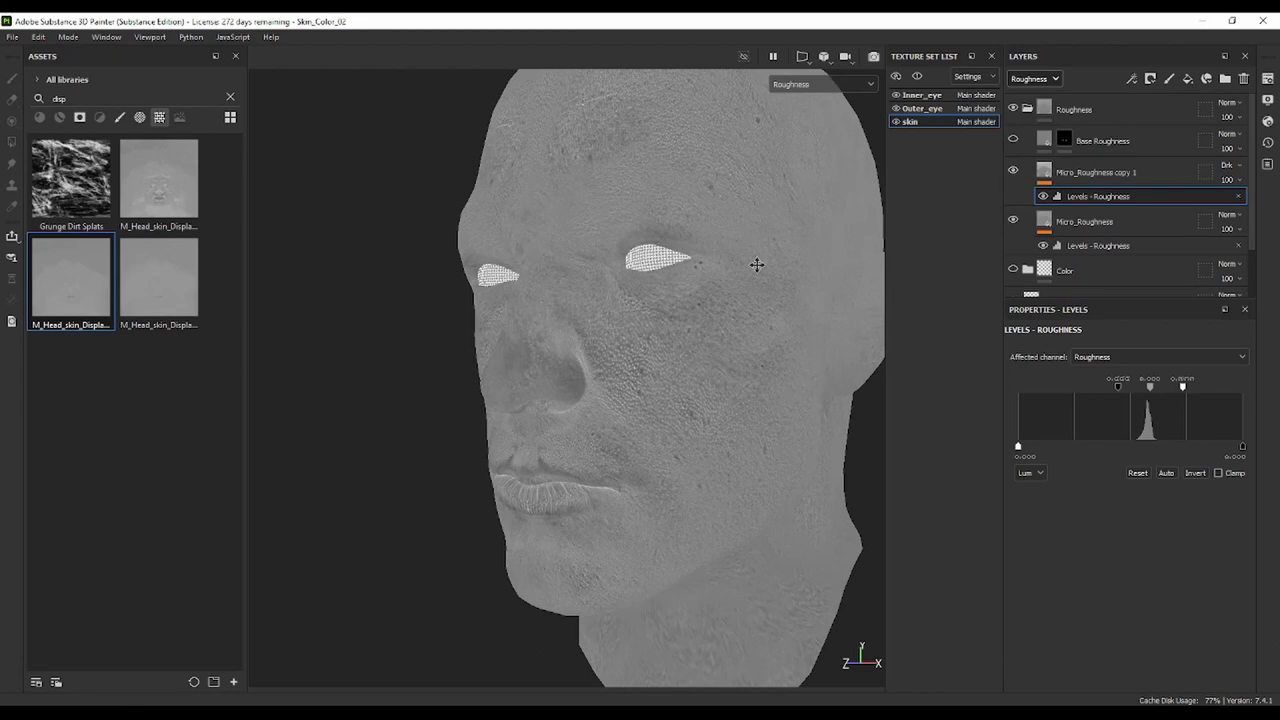
# Rename Micro_Roughness copy 1 to TT_Roughness
pyautogui.click(1118, 172)
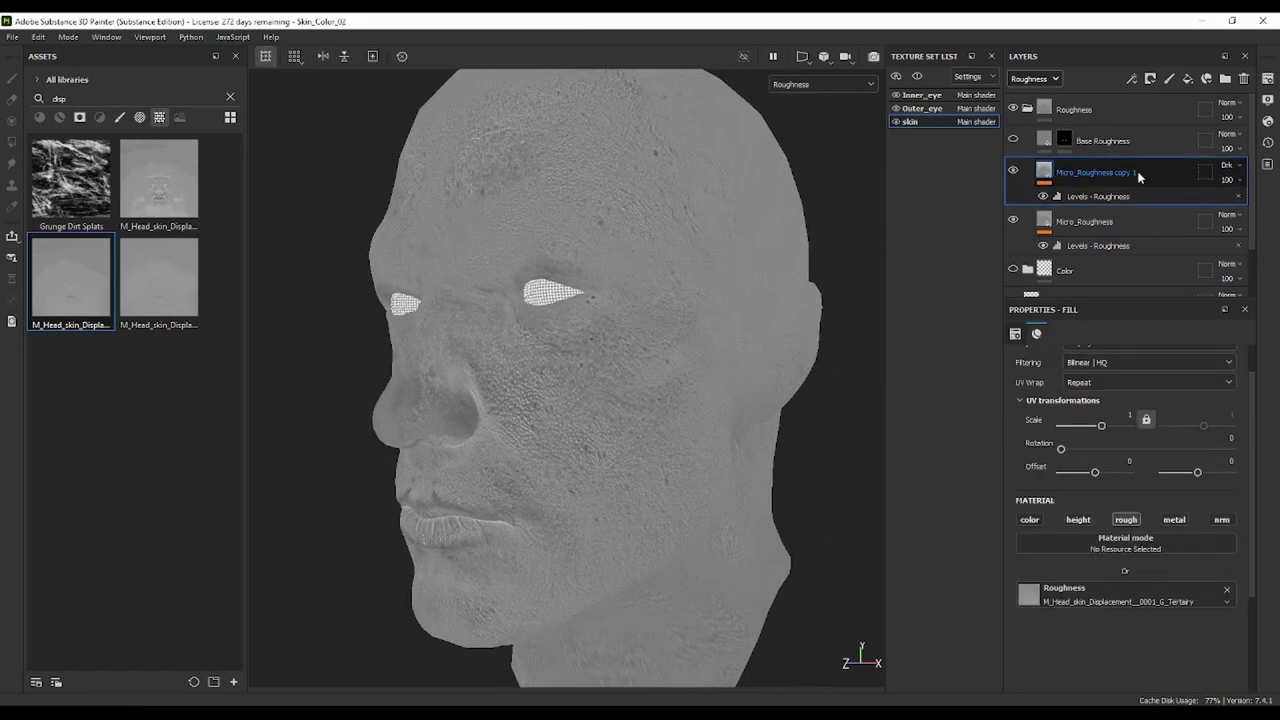
pyautogui.doubleClick(1096, 174)
pyautogui.moveTo(1062, 172); pyautogui.dragTo(1081, 172)
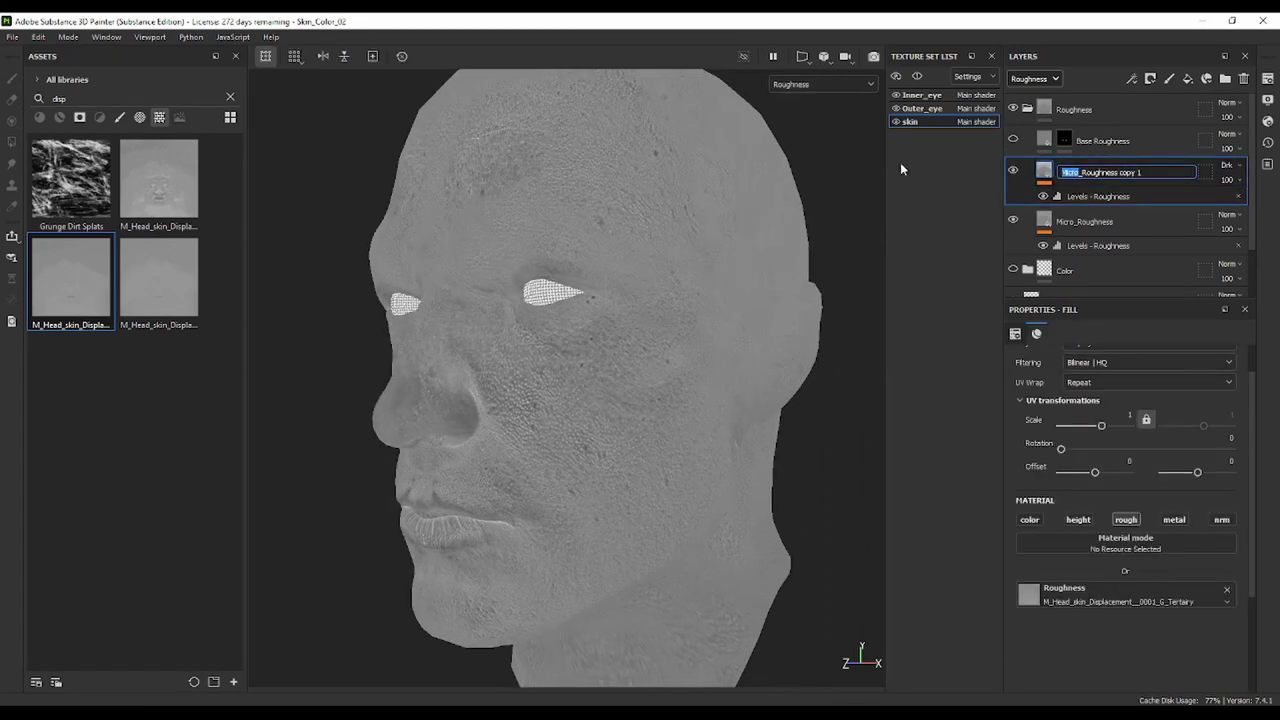
pyautogui.write('TT_Roughness')
pyautogui.press('Return')
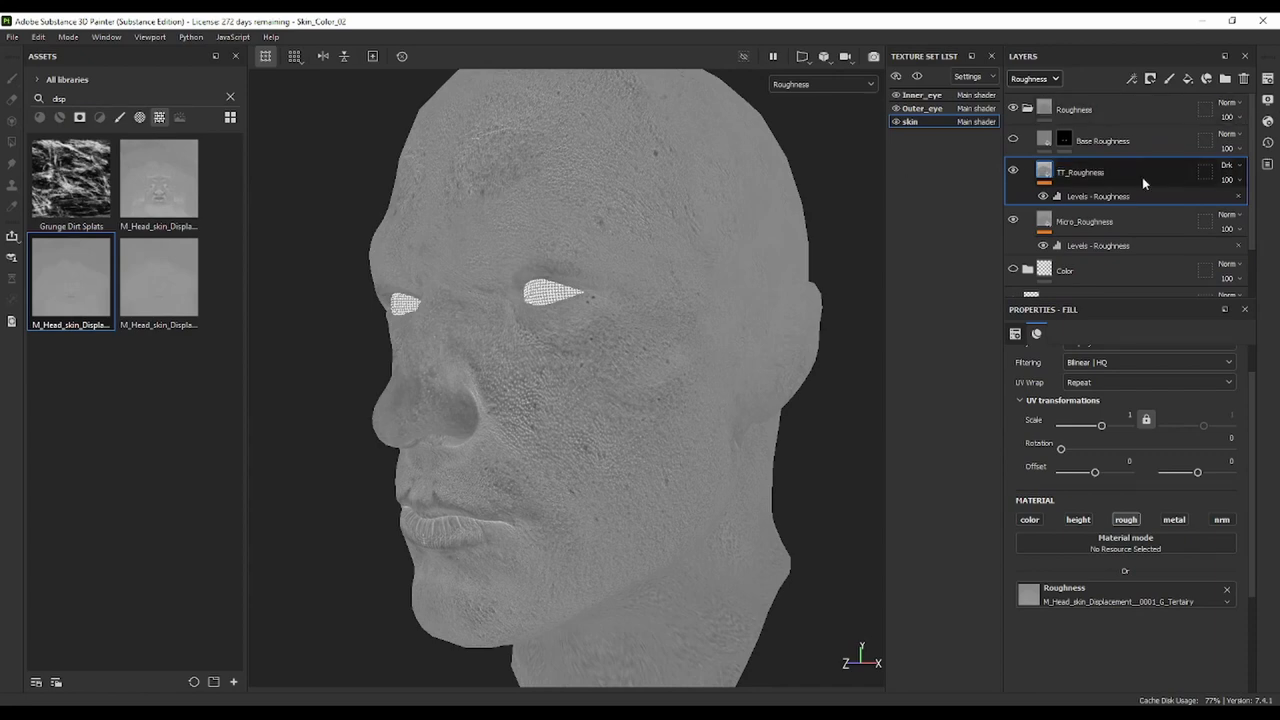
# Duplicate the TT_Roughness layer and rename the copy to SN_Roughness
pyautogui.rightClick(1147, 178)
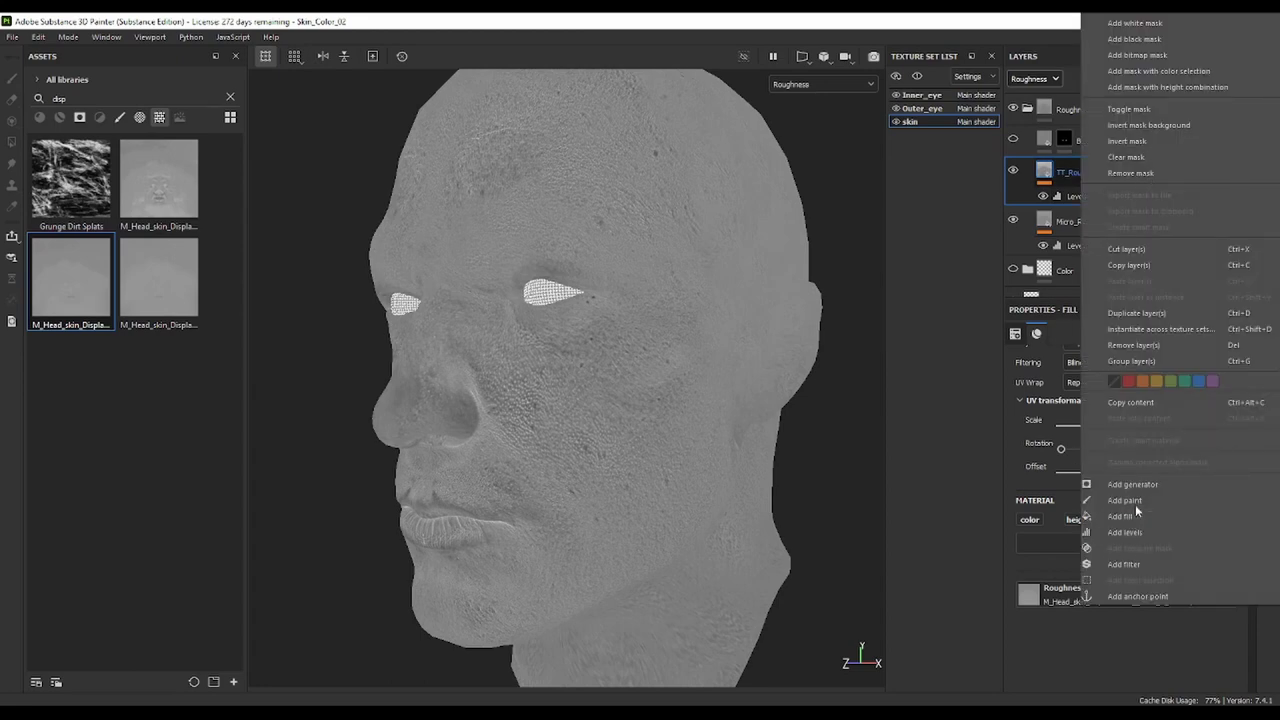
pyautogui.click(1148, 313)
pyautogui.doubleClick(1079, 176)
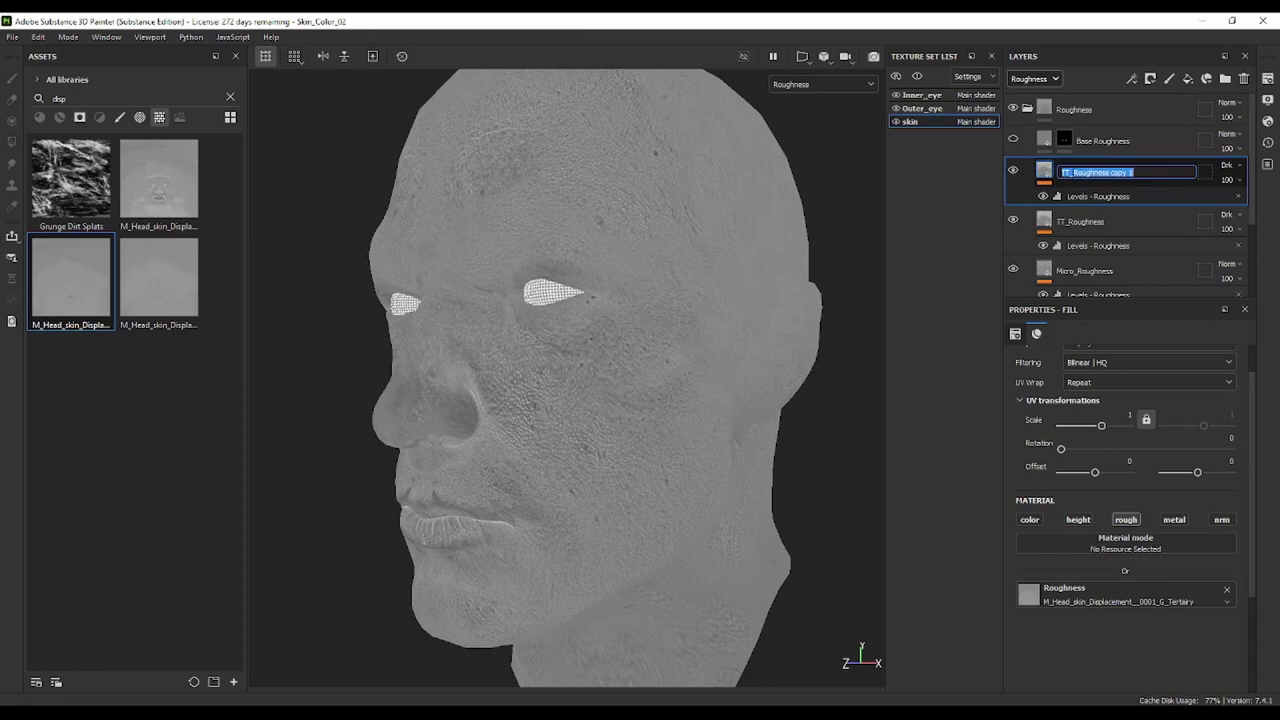
pyautogui.moveTo(1072, 172); pyautogui.dragTo(1013, 176)
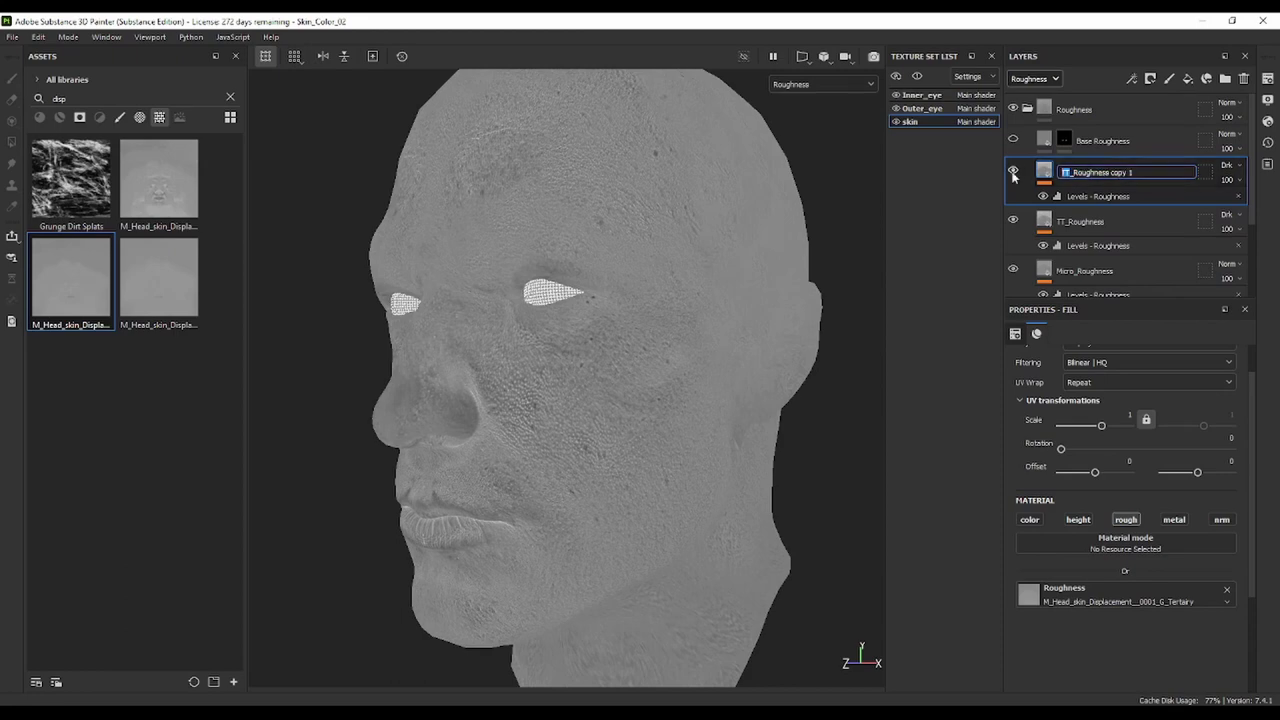
pyautogui.write('SN')
pyautogui.doubleClick(1085, 172)
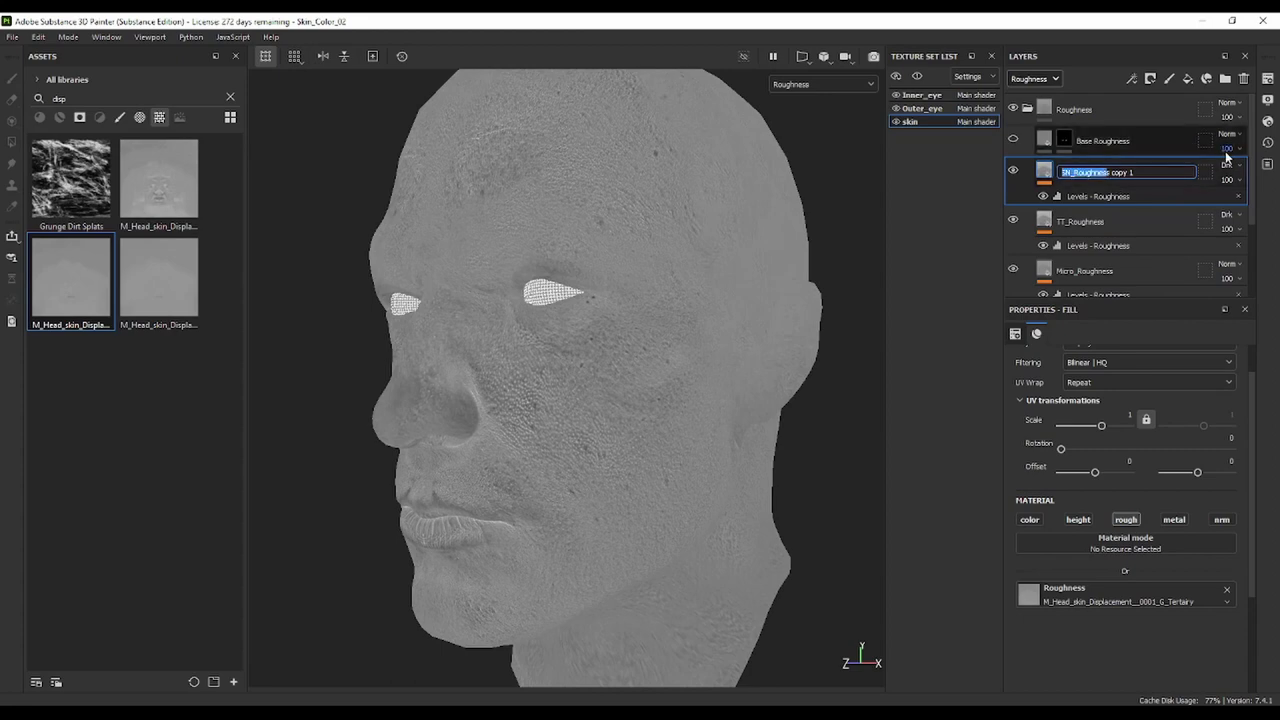
pyautogui.write('V')
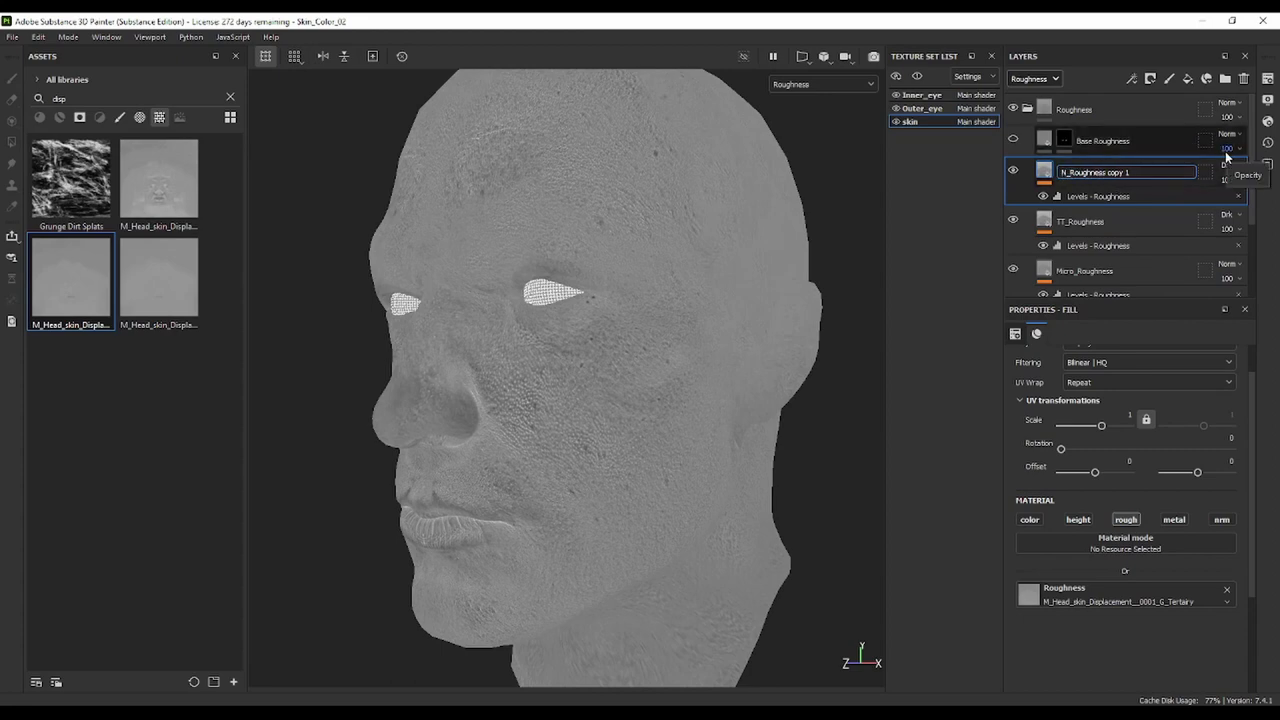
pyautogui.write('S')
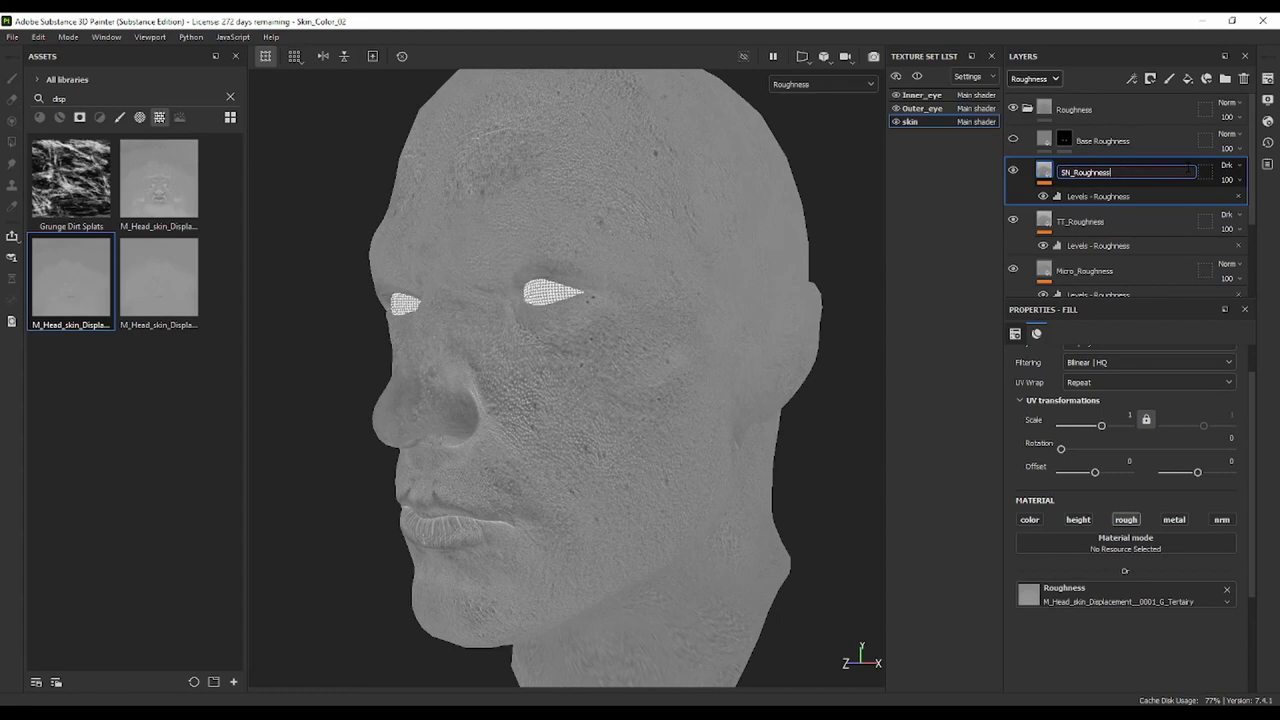
pyautogui.press('Return')
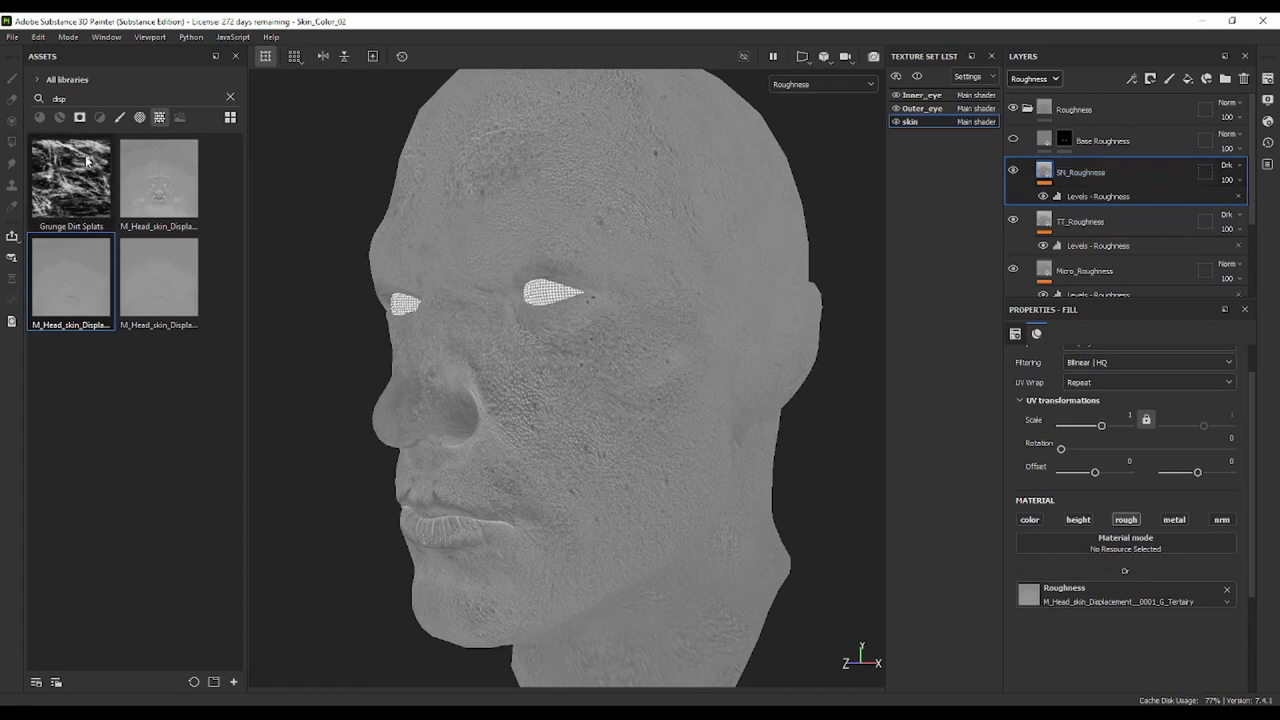
# Drop the M_Head_skin_Displacement_0000_R_Secondary map into SN_Roughness's Roughness slot and return the viewport to Material
pyautogui.moveTo(180, 185); pyautogui.dragTo(1110, 592)
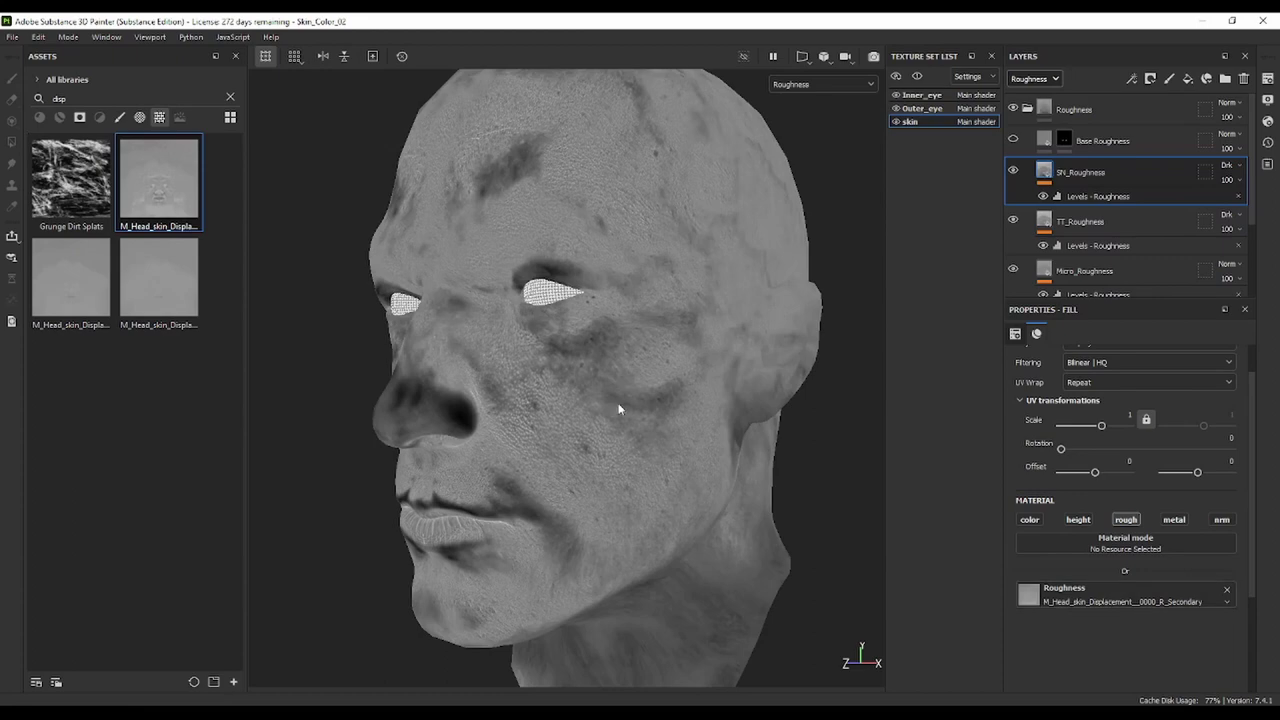
pyautogui.moveTo(552, 407); pyautogui.dragTo(571, 371, button='middle')
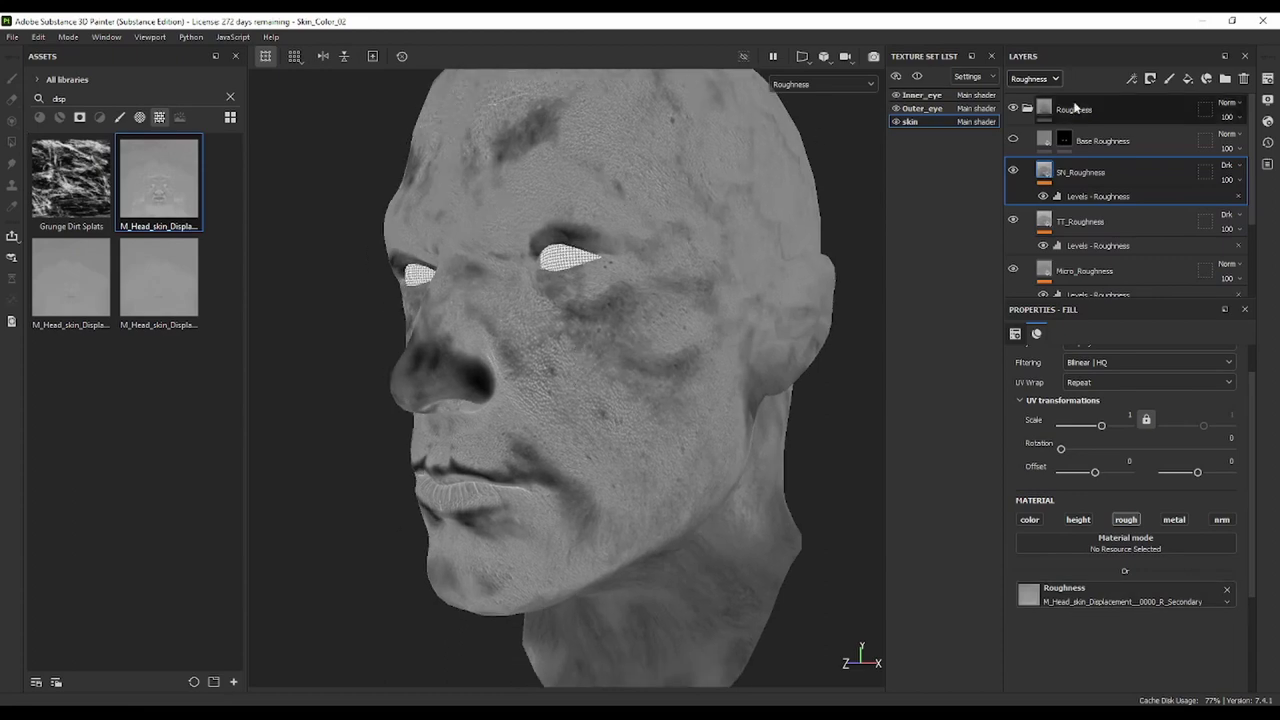
pyautogui.click(820, 84)
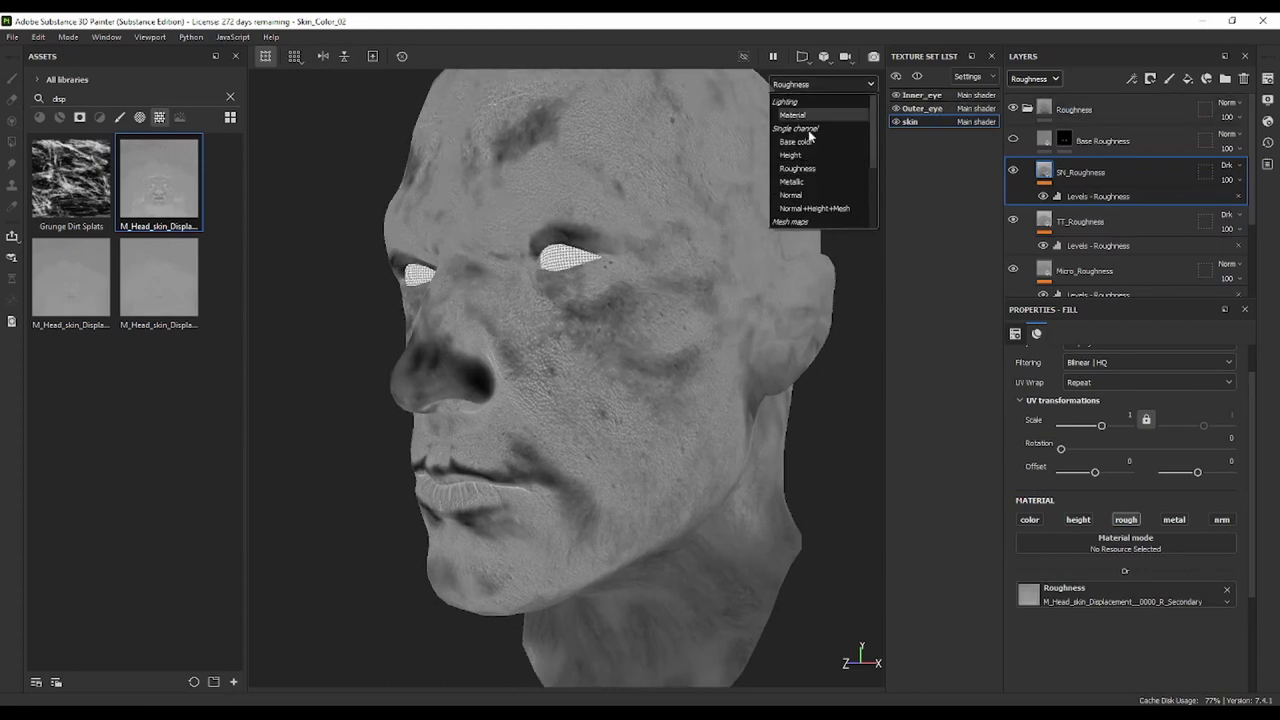
pyautogui.click(813, 117)
pyautogui.moveTo(556, 368)
pyautogui.keyDown('alt'); pyautogui.mouseDown()
pyautogui.moveTo(642, 381)
pyautogui.moveTo(625, 372)
pyautogui.mouseUp(); pyautogui.keyUp('alt')
# Select SN_Roughness's Levels - Roughness, preview the Roughness channel, and make a first black-point adjustment
pyautogui.click(1092, 196)
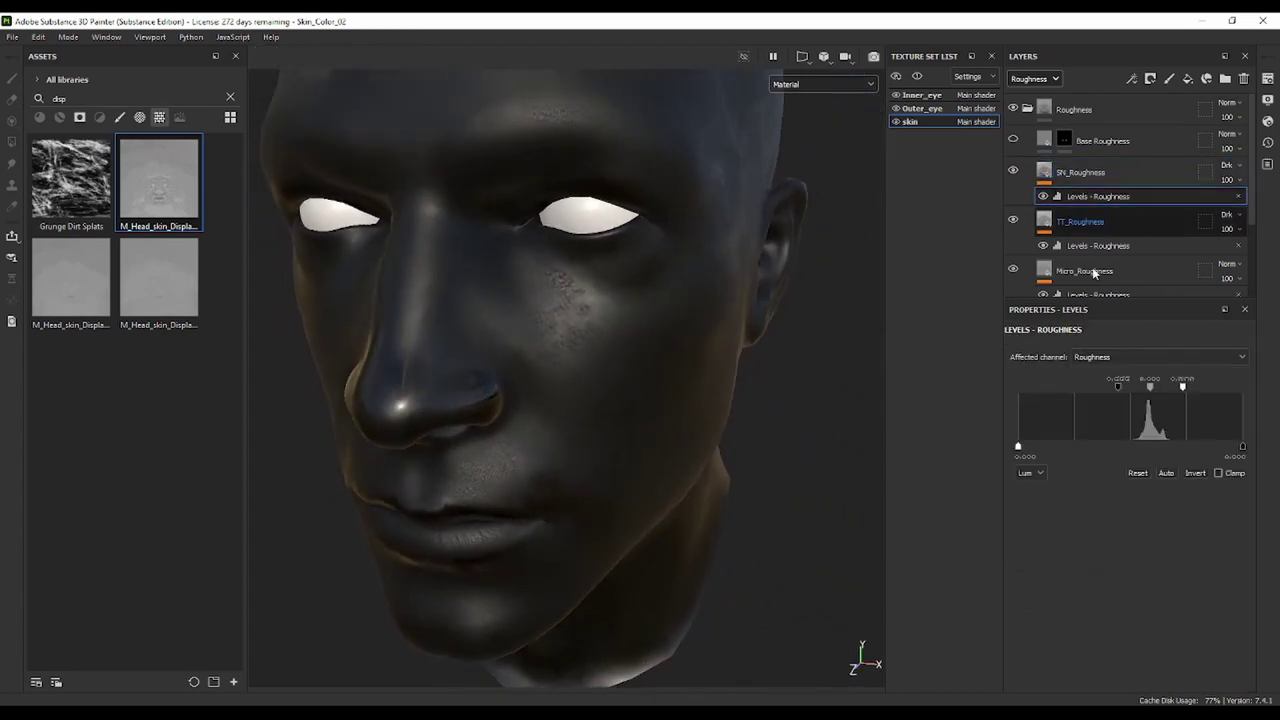
pyautogui.click(810, 84)
pyautogui.click(832, 182)
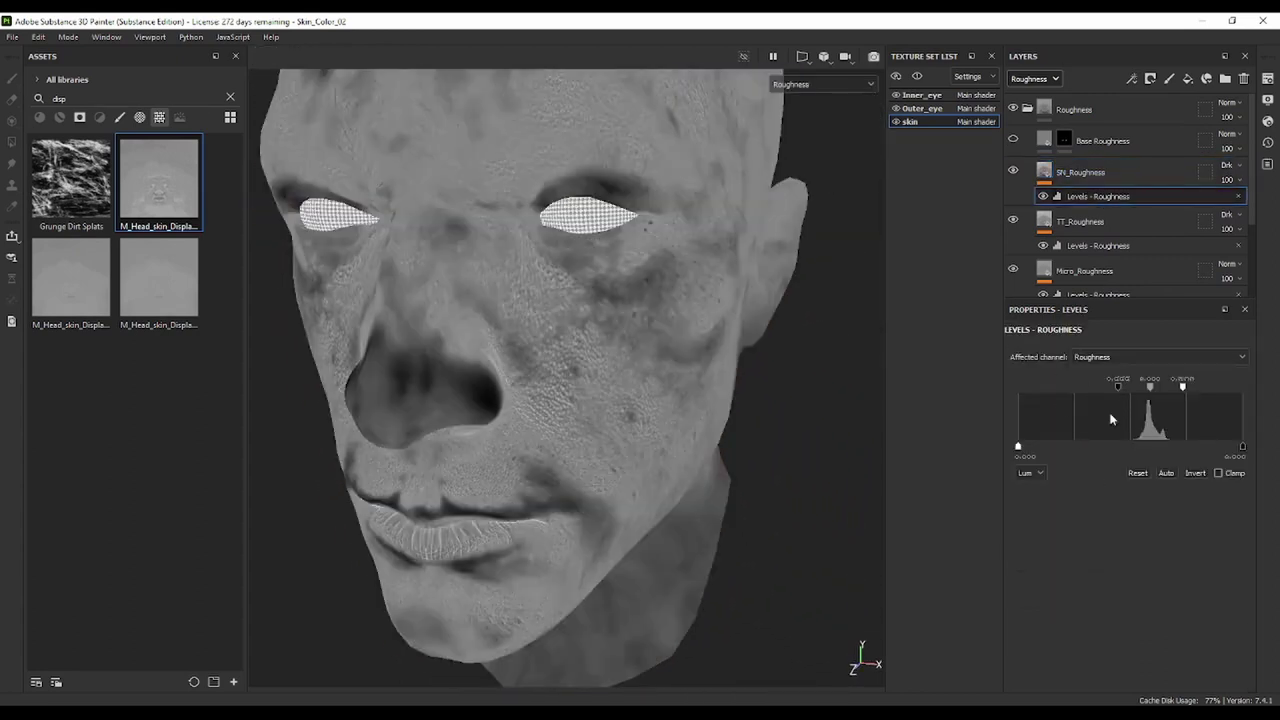
pyautogui.moveTo(1118, 386)
pyautogui.mouseDown()
pyautogui.moveTo(1093, 386)
pyautogui.moveTo(1205, 388)
pyautogui.mouseUp()
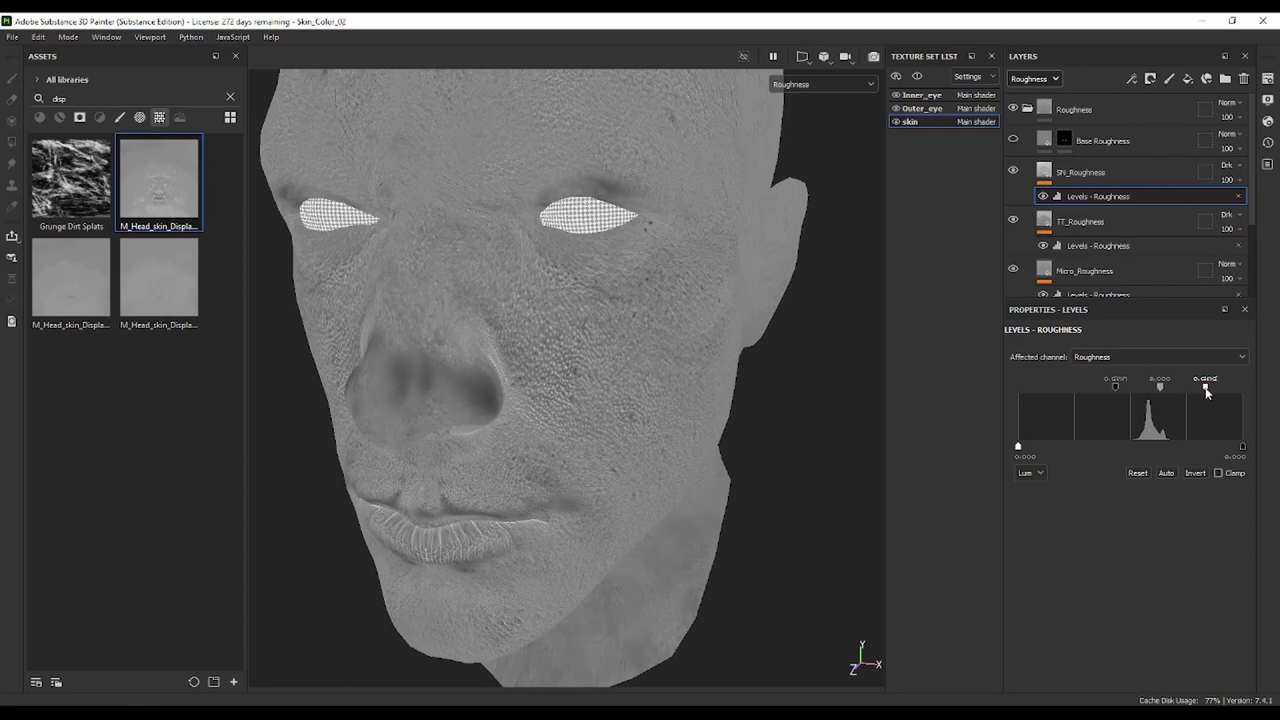
pyautogui.moveTo(560, 380); pyautogui.dragTo(646, 296, button='middle')
pyautogui.moveTo(646, 296)
pyautogui.keyDown('alt'); pyautogui.mouseDown()
pyautogui.moveTo(1256, 400)
pyautogui.moveTo(1212, 388)
pyautogui.mouseUp(); pyautogui.keyUp('alt')
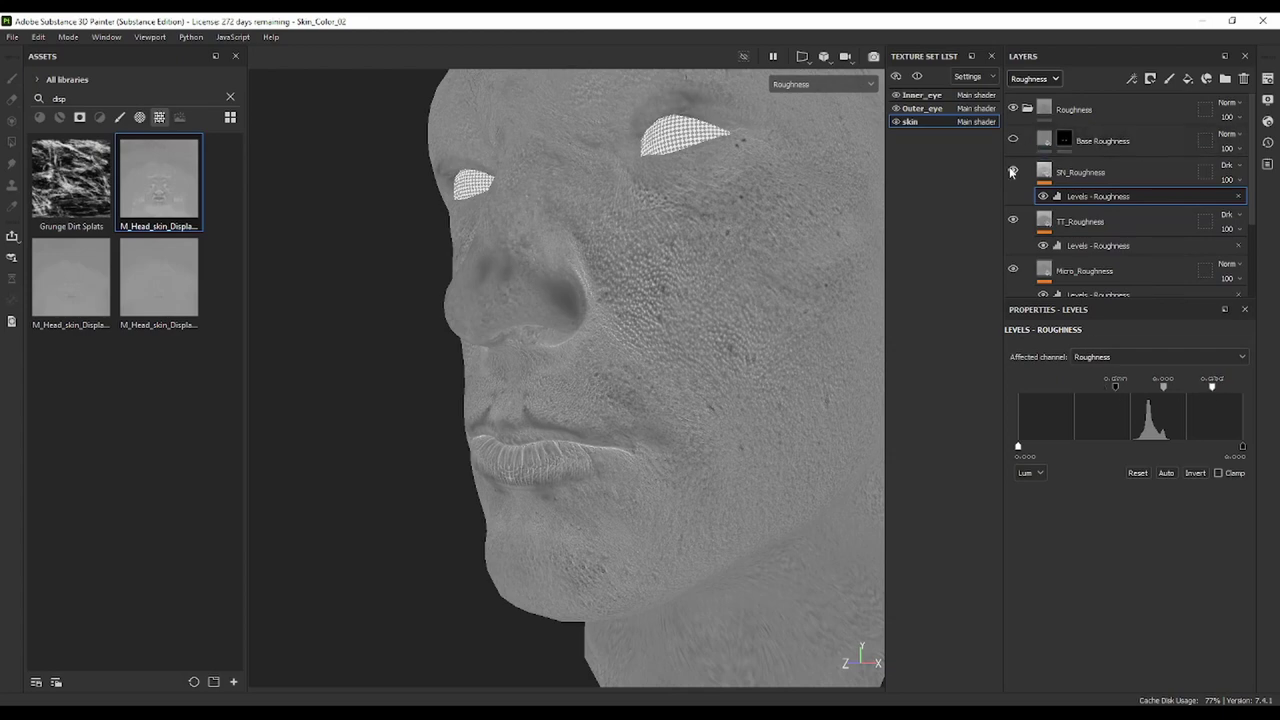
pyautogui.keyDown('alt'); pyautogui.moveTo(860, 280); pyautogui.dragTo(822, 275); pyautogui.keyUp('alt')
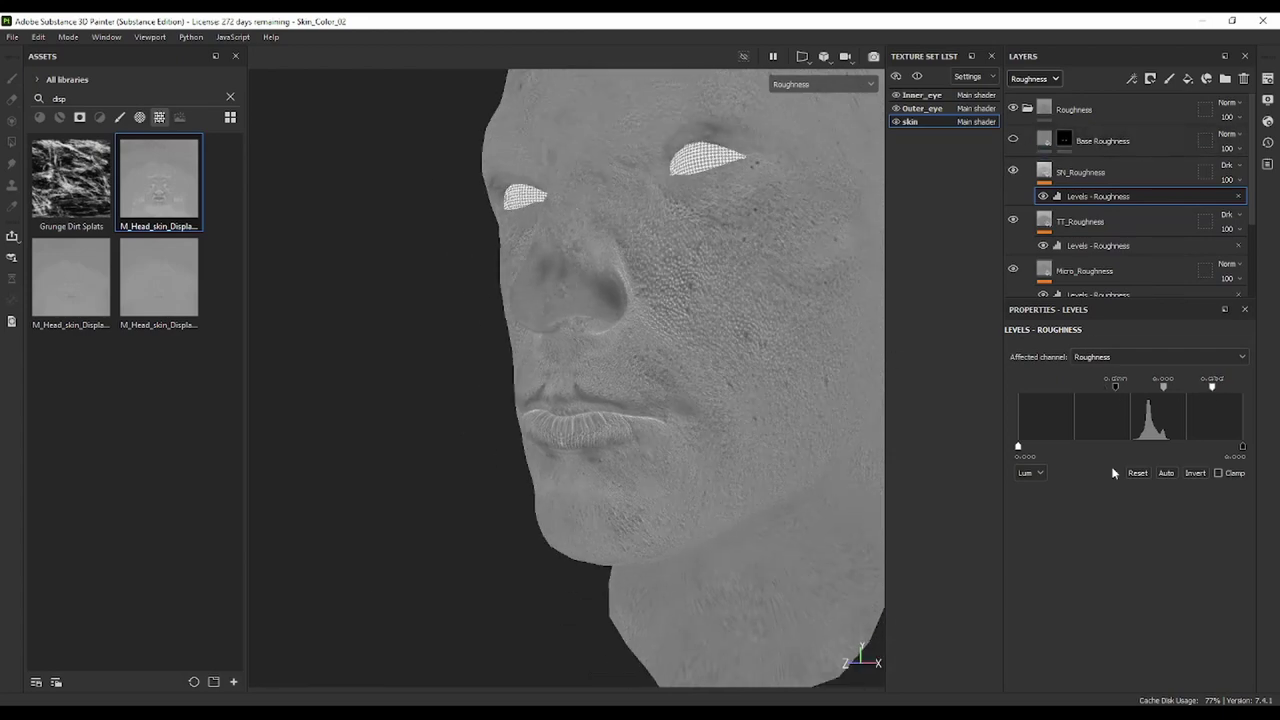
# Rebalance the levels black and white points so the skin roughness becomes lighter and more even
pyautogui.moveTo(1116, 388)
pyautogui.mouseDown()
pyautogui.moveTo(1094, 389)
pyautogui.moveTo(1107, 389)
pyautogui.mouseUp()
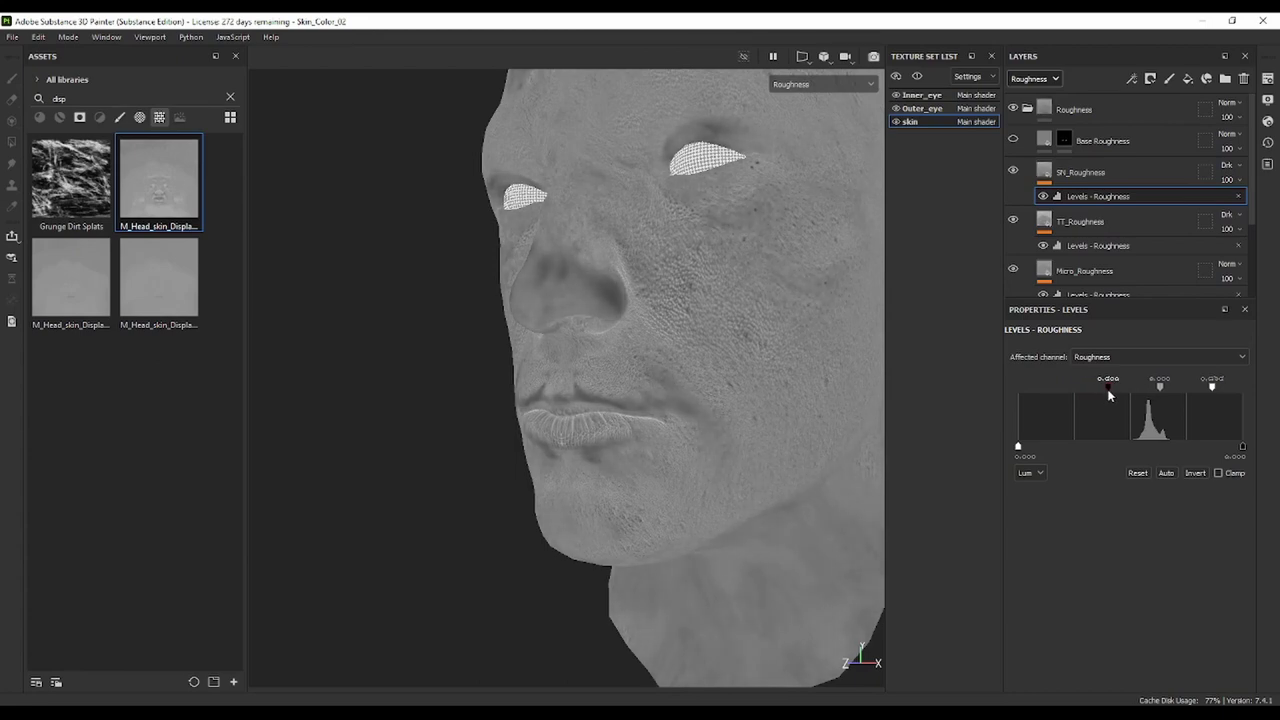
pyautogui.moveTo(1213, 392); pyautogui.dragTo(1240, 388)
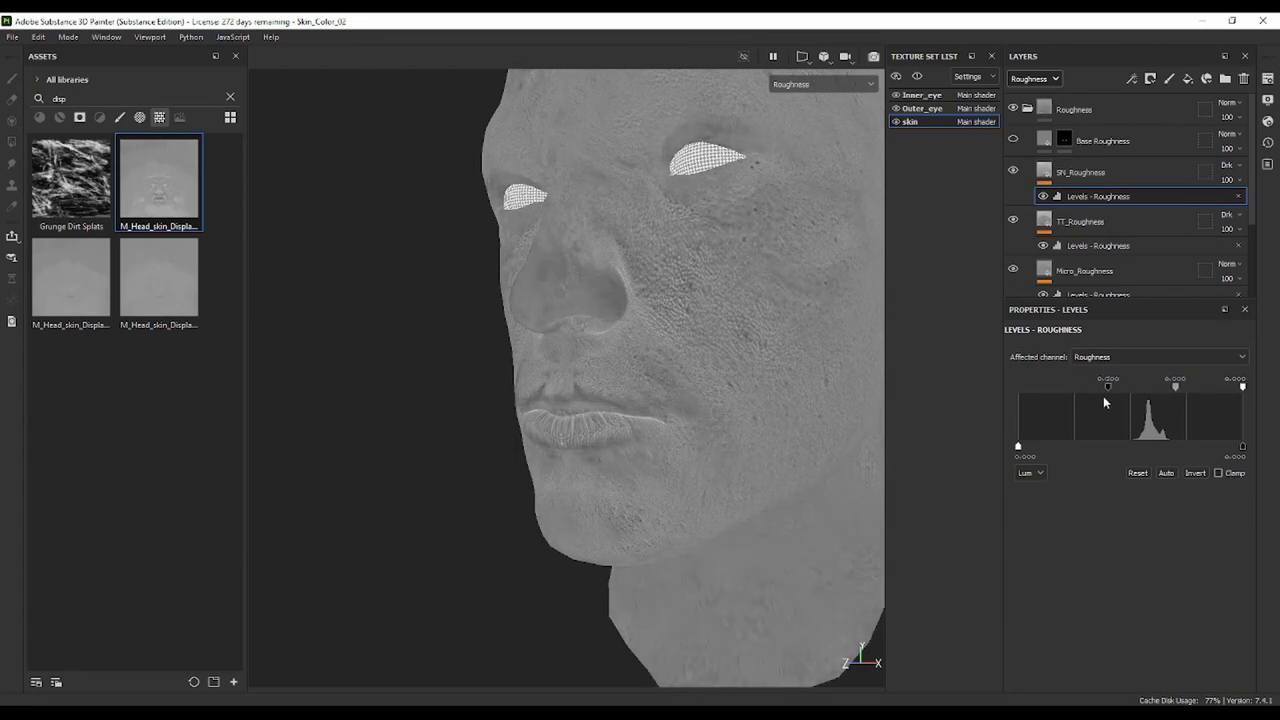
pyautogui.moveTo(1107, 386); pyautogui.dragTo(1027, 395)
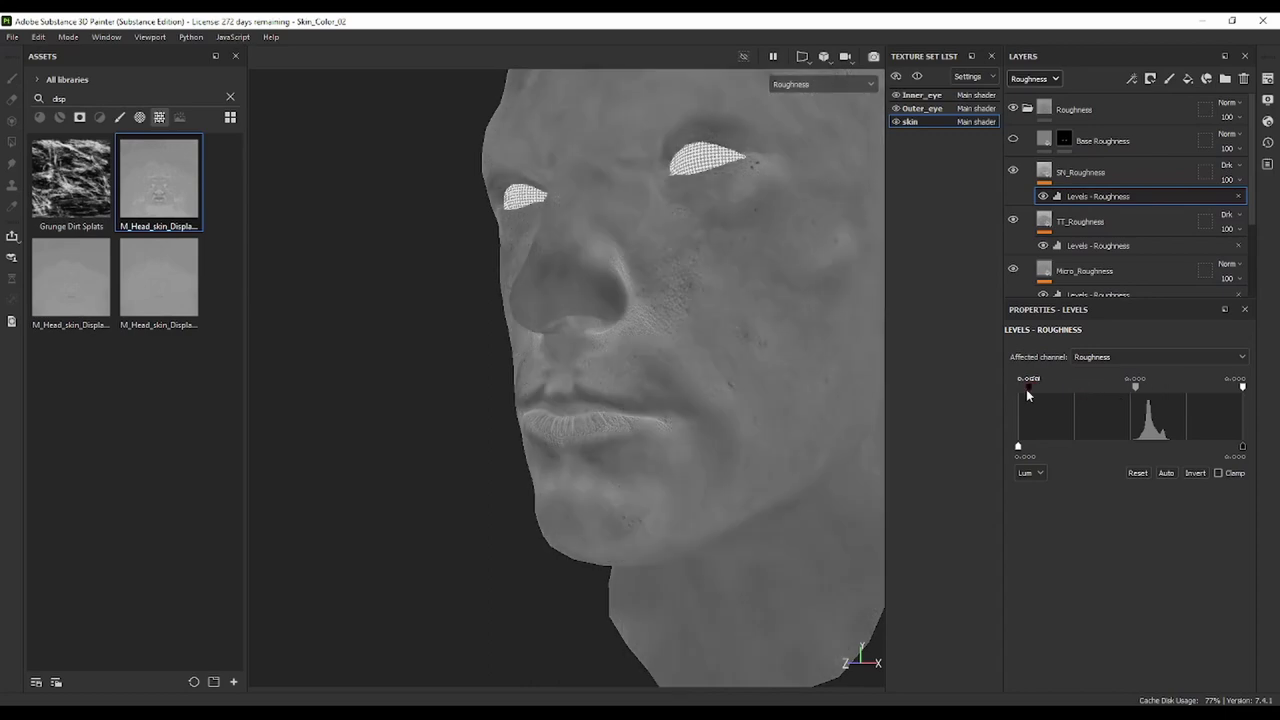
pyautogui.keyDown('alt'); pyautogui.moveTo(708, 302); pyautogui.dragTo(760, 320); pyautogui.keyUp('alt')
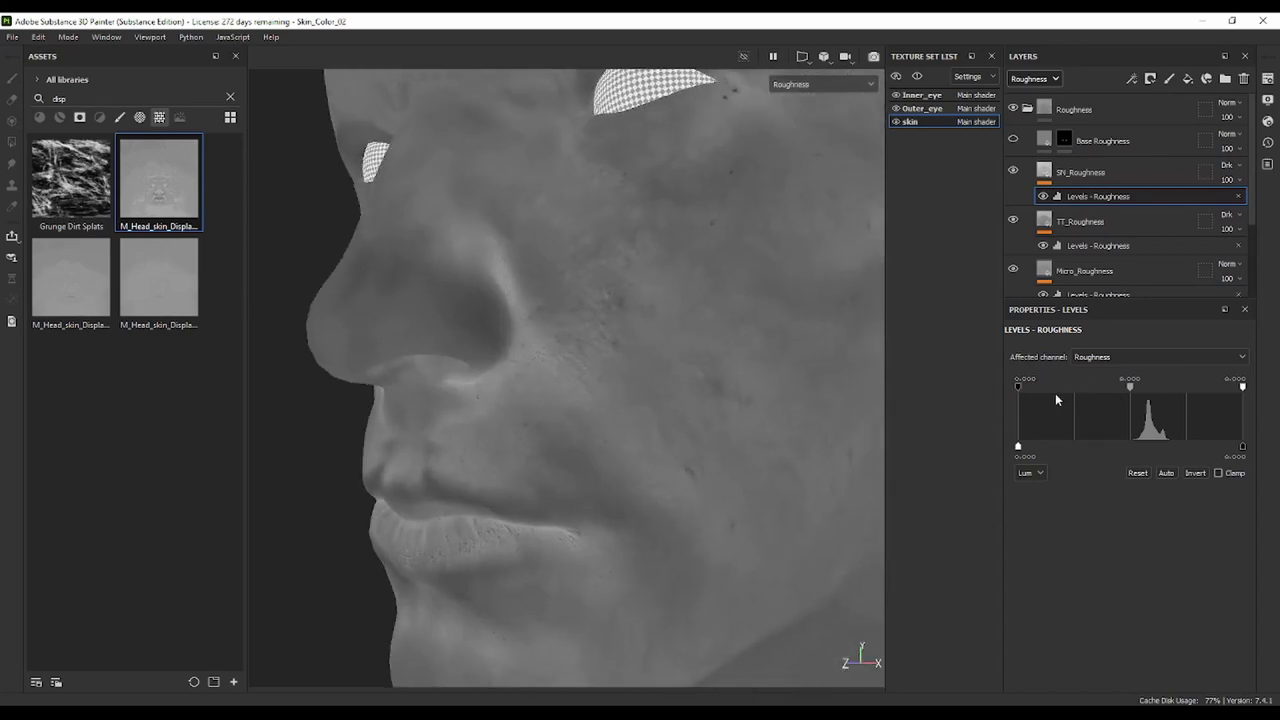
pyautogui.moveTo(1019, 388); pyautogui.dragTo(1077, 388)
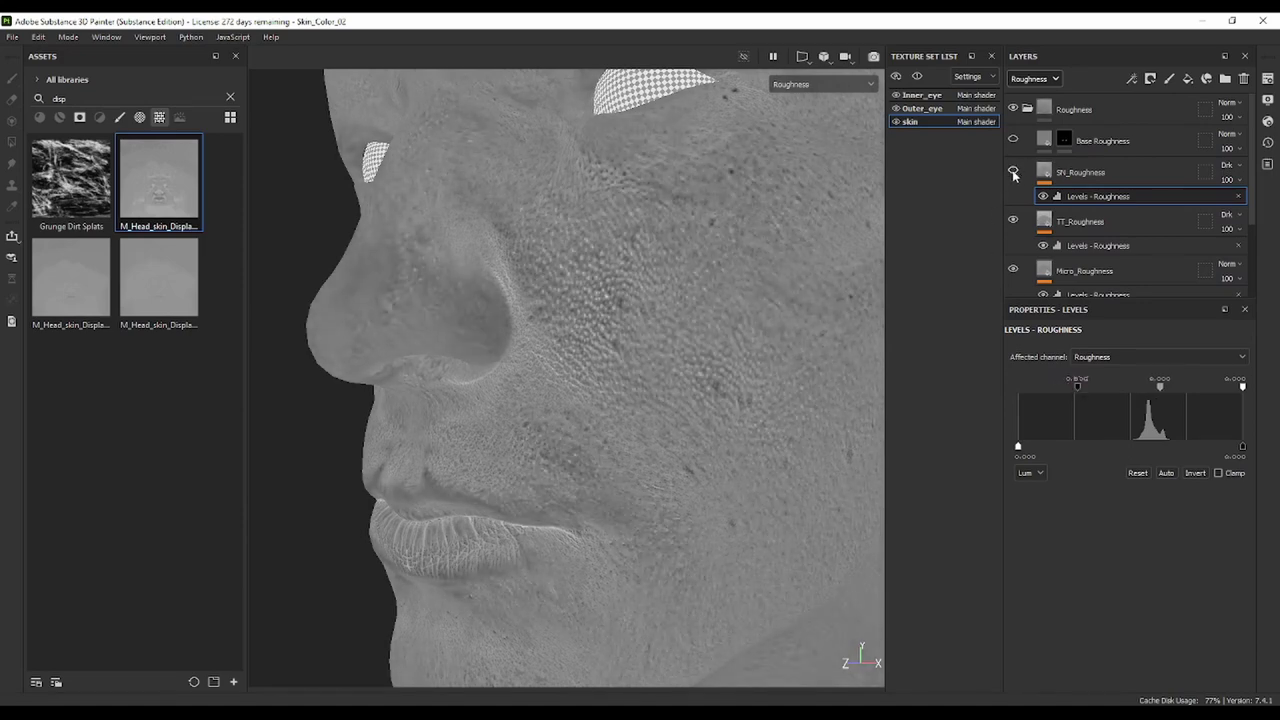
pyautogui.moveTo(860, 230)
pyautogui.keyDown('alt'); pyautogui.mouseDown()
pyautogui.moveTo(657, 351)
pyautogui.moveTo(671, 394)
pyautogui.moveTo(970, 384)
pyautogui.mouseUp(); pyautogui.keyUp('alt')
pyautogui.moveTo(1077, 386); pyautogui.dragTo(1091, 386)
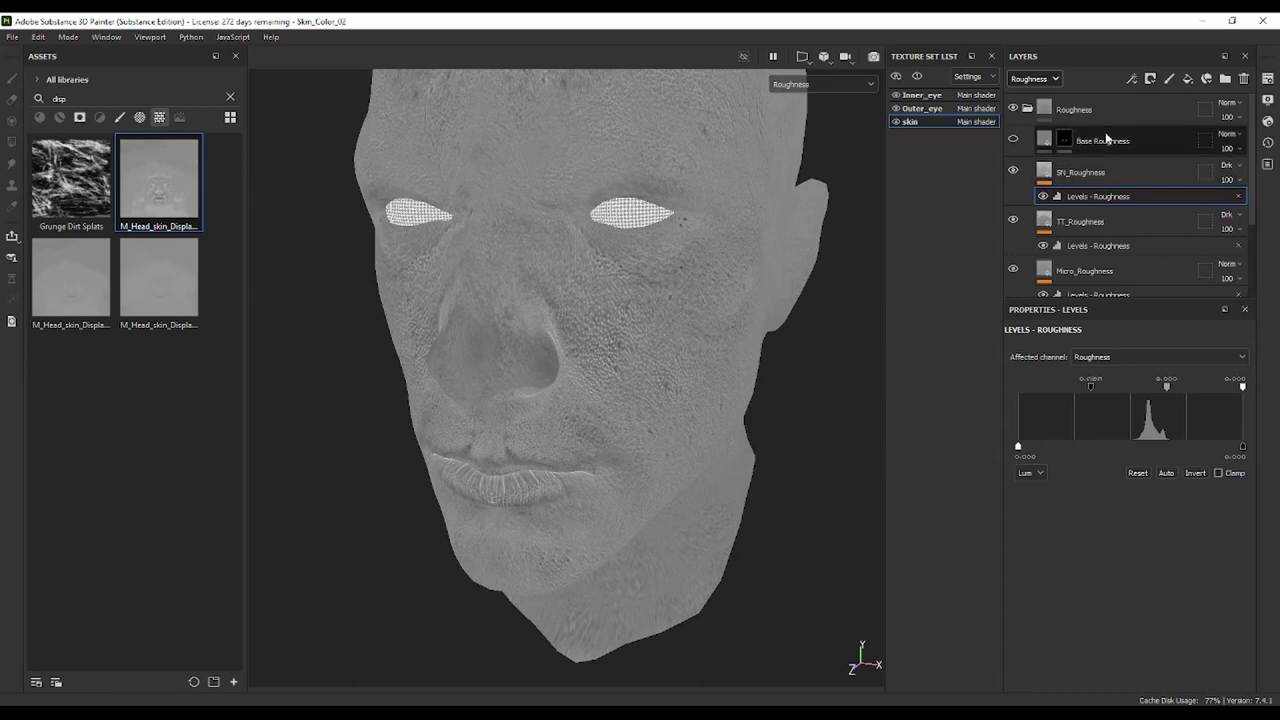
pyautogui.moveTo(1243, 386); pyautogui.dragTo(1234, 386)
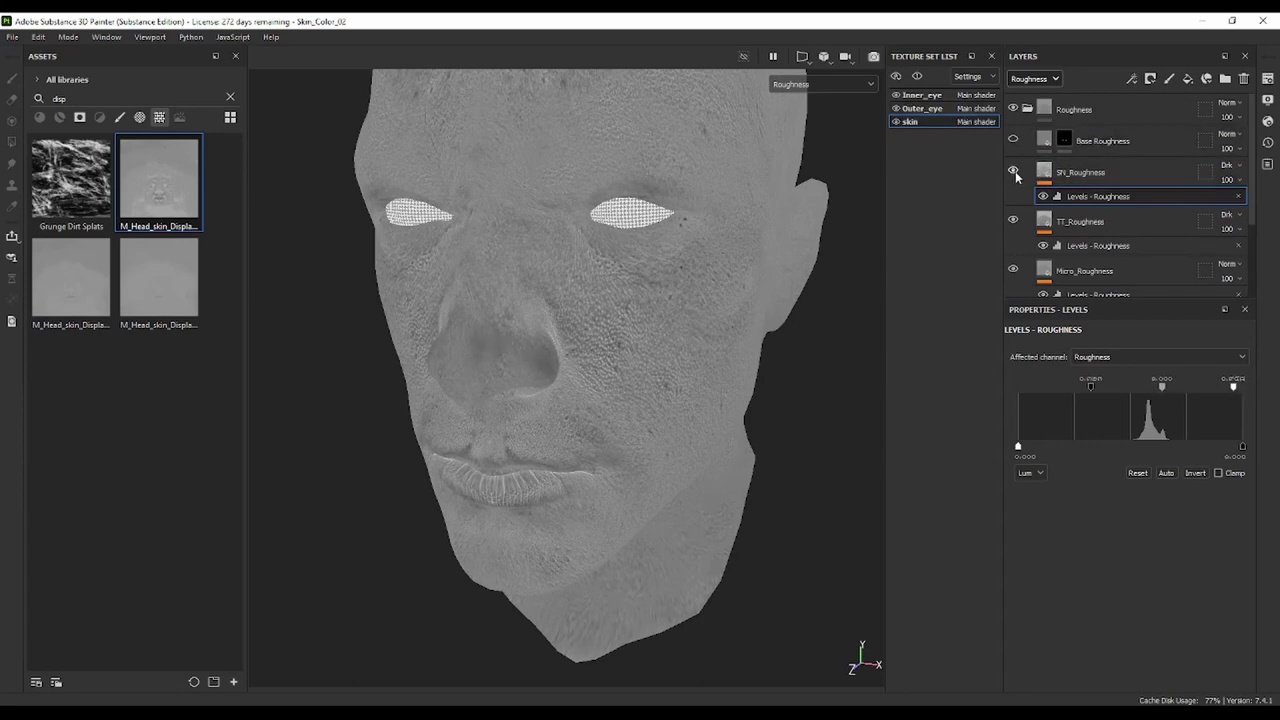
pyautogui.click(1169, 168)
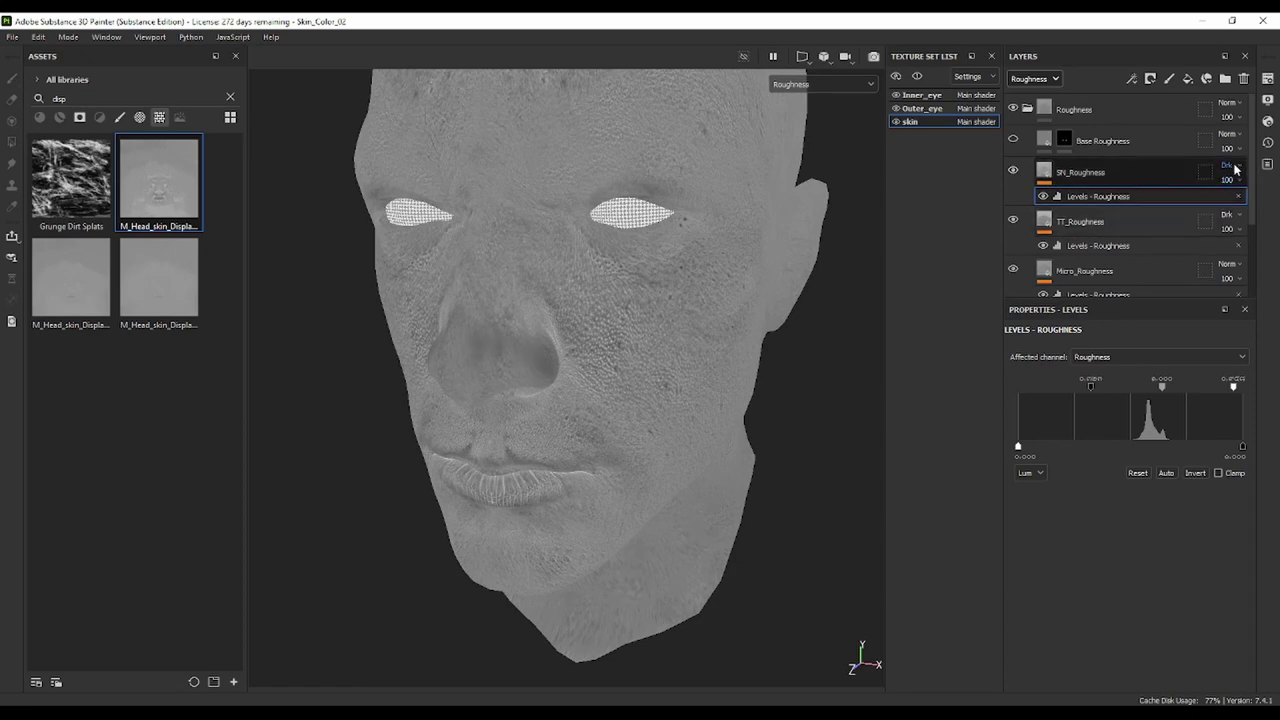
# Remove the SN_Roughness layer, then toggle TT_Roughness visibility off and on to compare
pyautogui.rightClick(1143, 179)
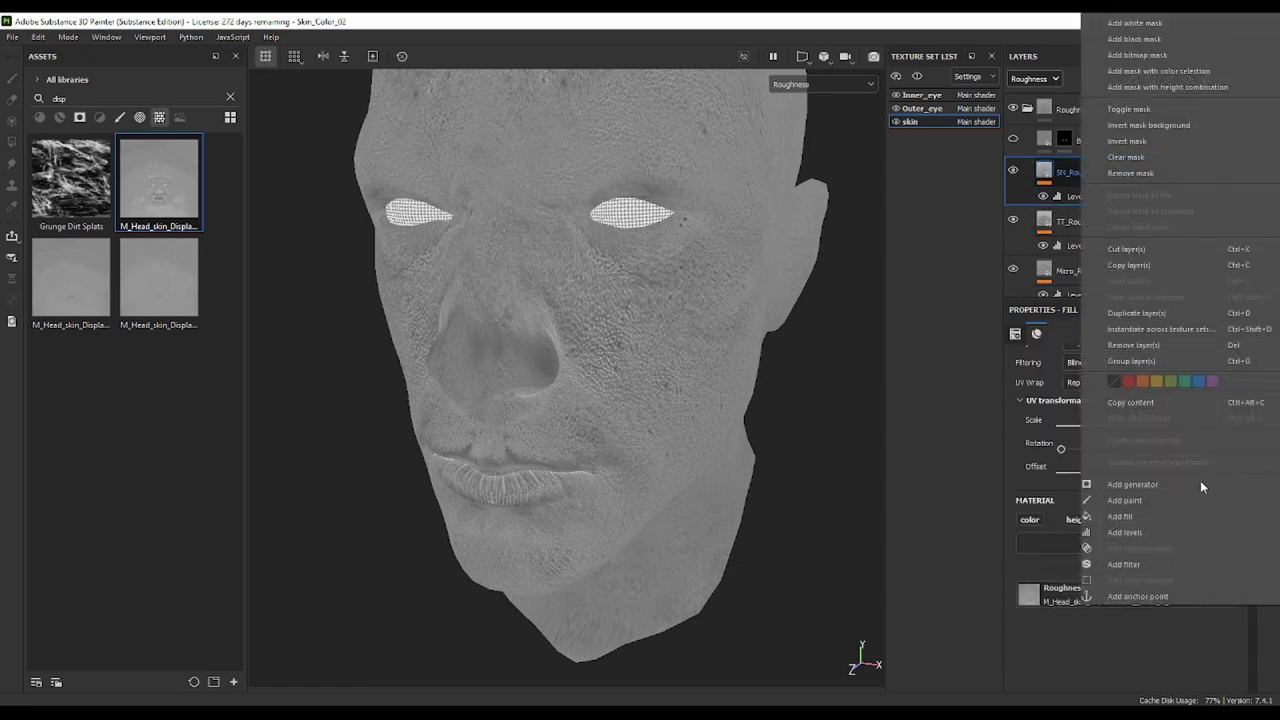
pyautogui.click(1130, 345)
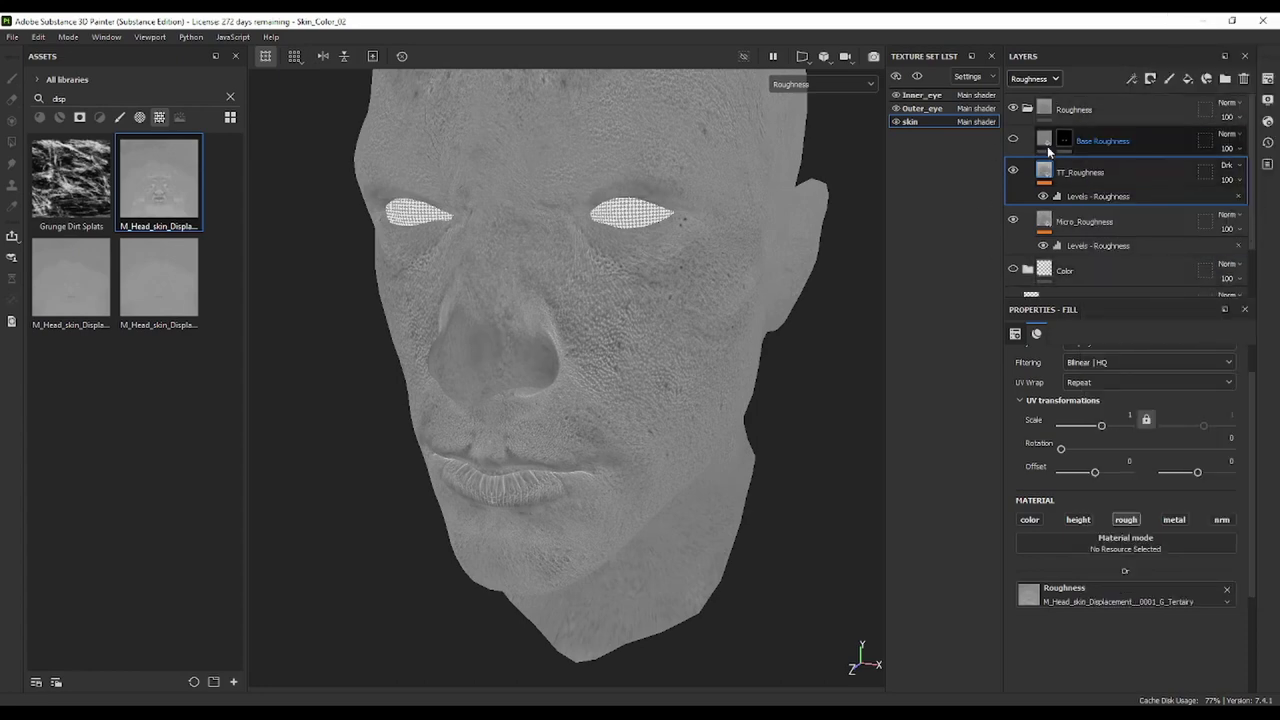
pyautogui.click(1013, 171)
pyautogui.click(1013, 171)
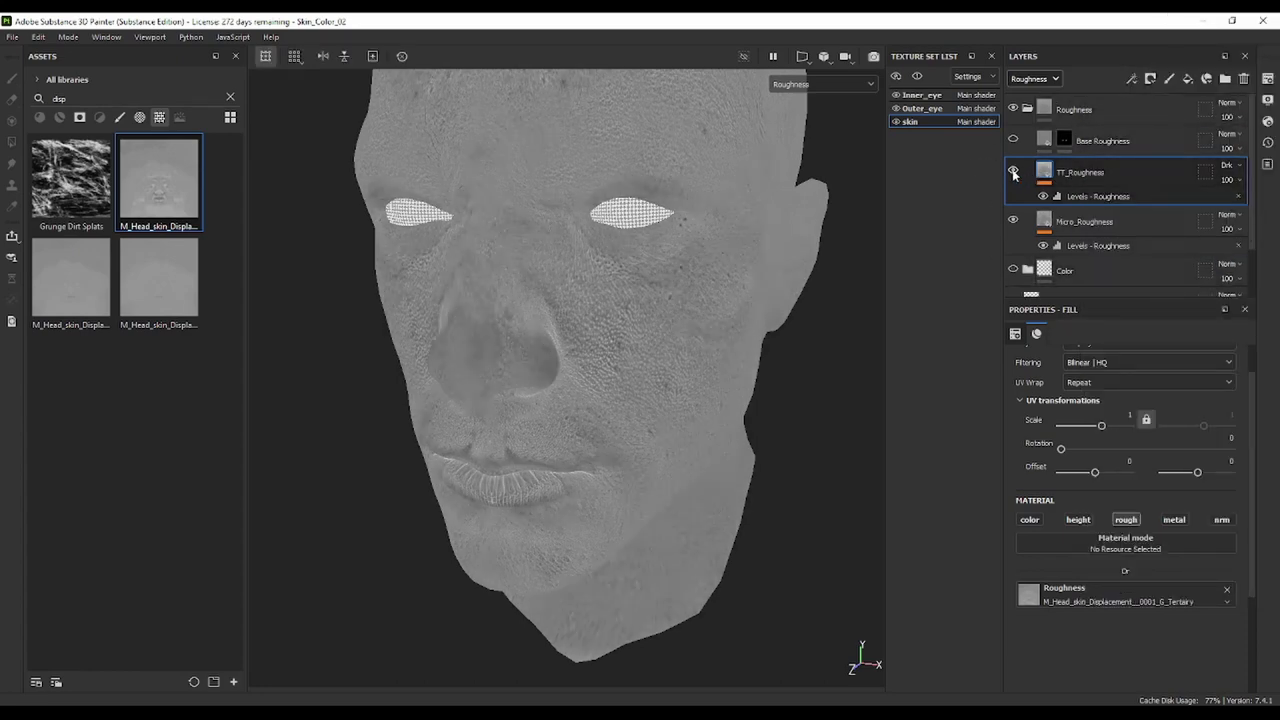
pyautogui.moveTo(660, 294); pyautogui.dragTo(637, 344, button='middle')
pyautogui.moveTo(578, 344)
pyautogui.keyDown('alt'); pyautogui.mouseDown()
pyautogui.moveTo(514, 297)
pyautogui.moveTo(600, 318)
pyautogui.mouseUp(); pyautogui.keyUp('alt')
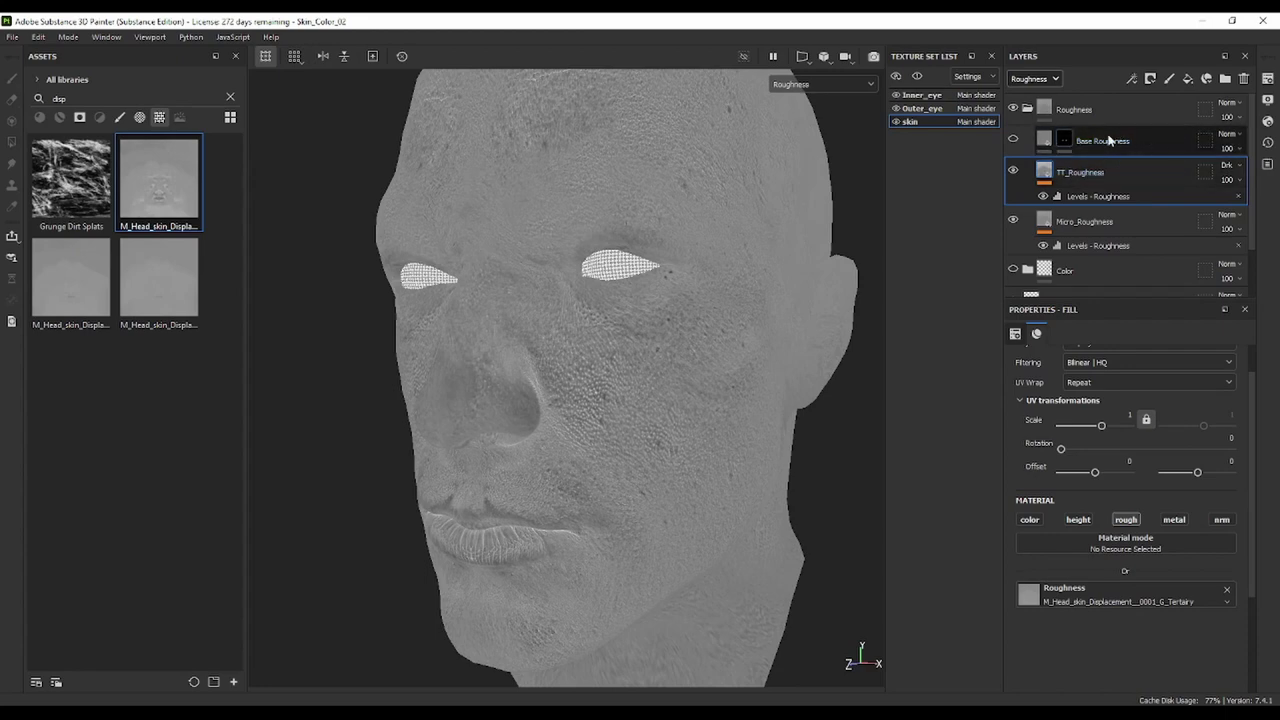
# Add a new paint layer, Layer 2, above TT_Roughness with Passthrough blending
pyautogui.click(1169, 79)
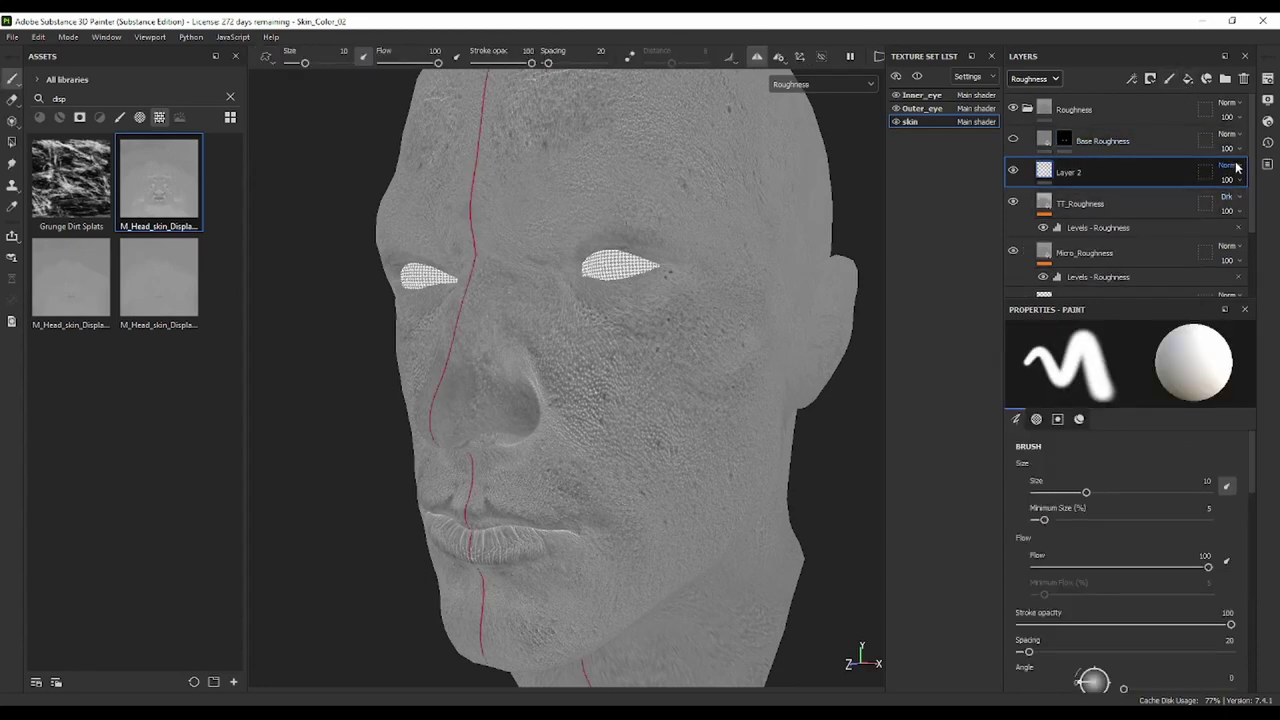
pyautogui.click(1229, 168)
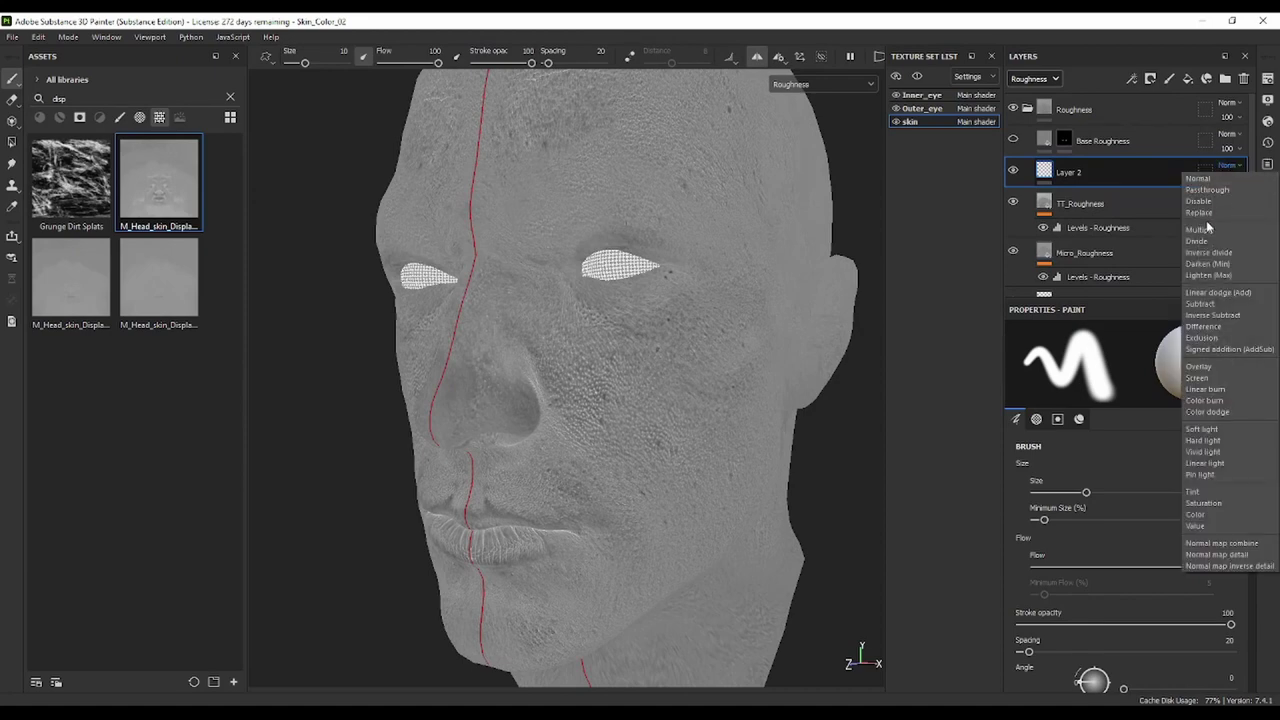
pyautogui.click(1208, 190)
# Give Layer 2 a Levels effect affecting Roughness and show the full Material view
pyautogui.rightClick(1093, 172)
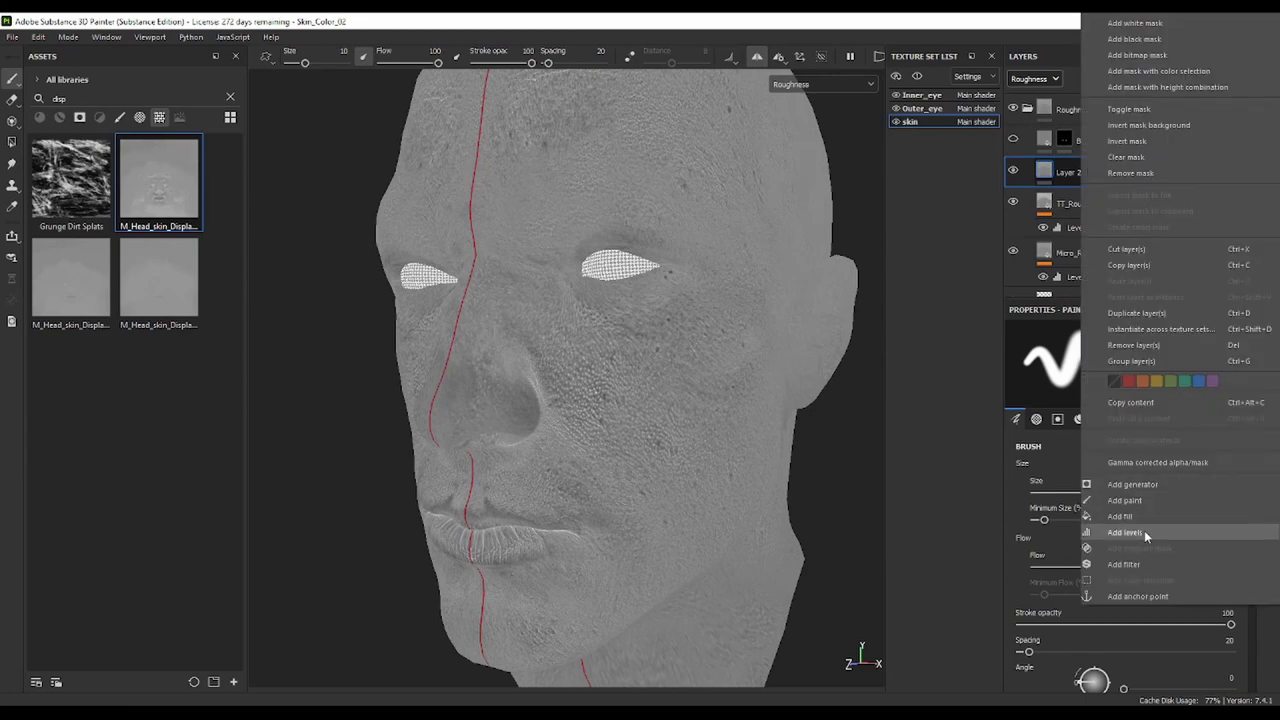
pyautogui.press('Escape')
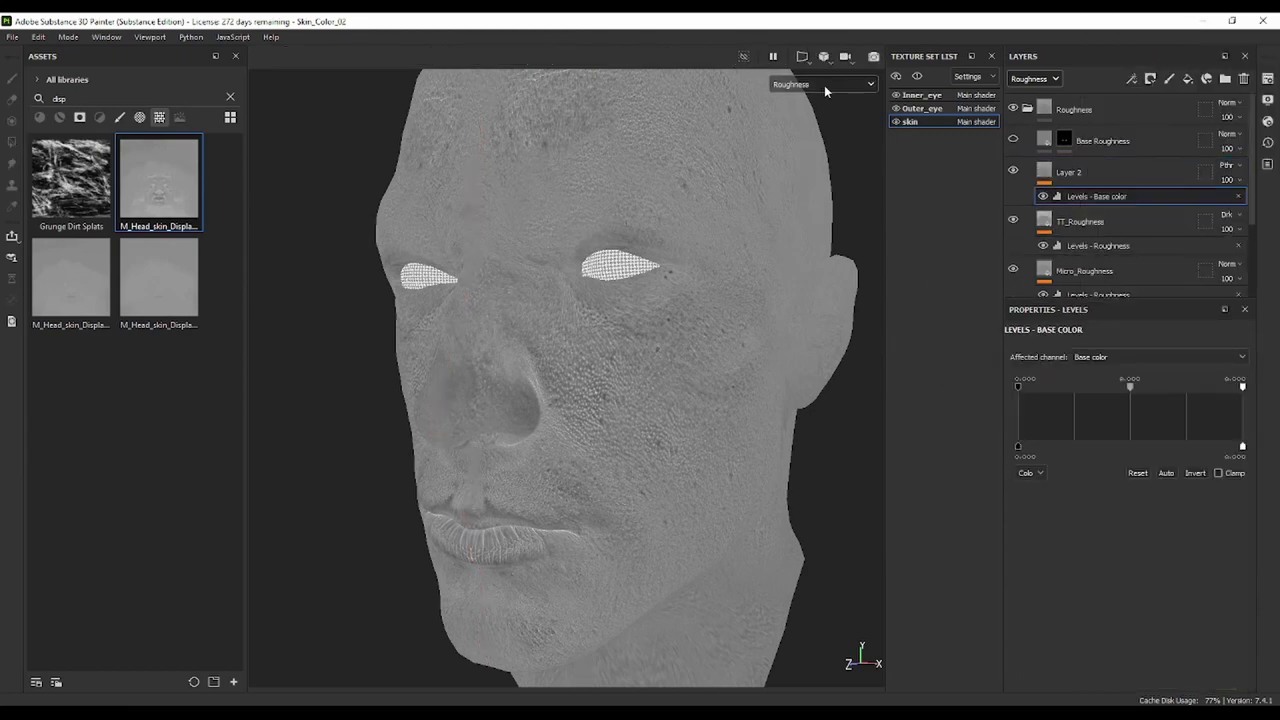
pyautogui.click(824, 85)
pyautogui.click(820, 115)
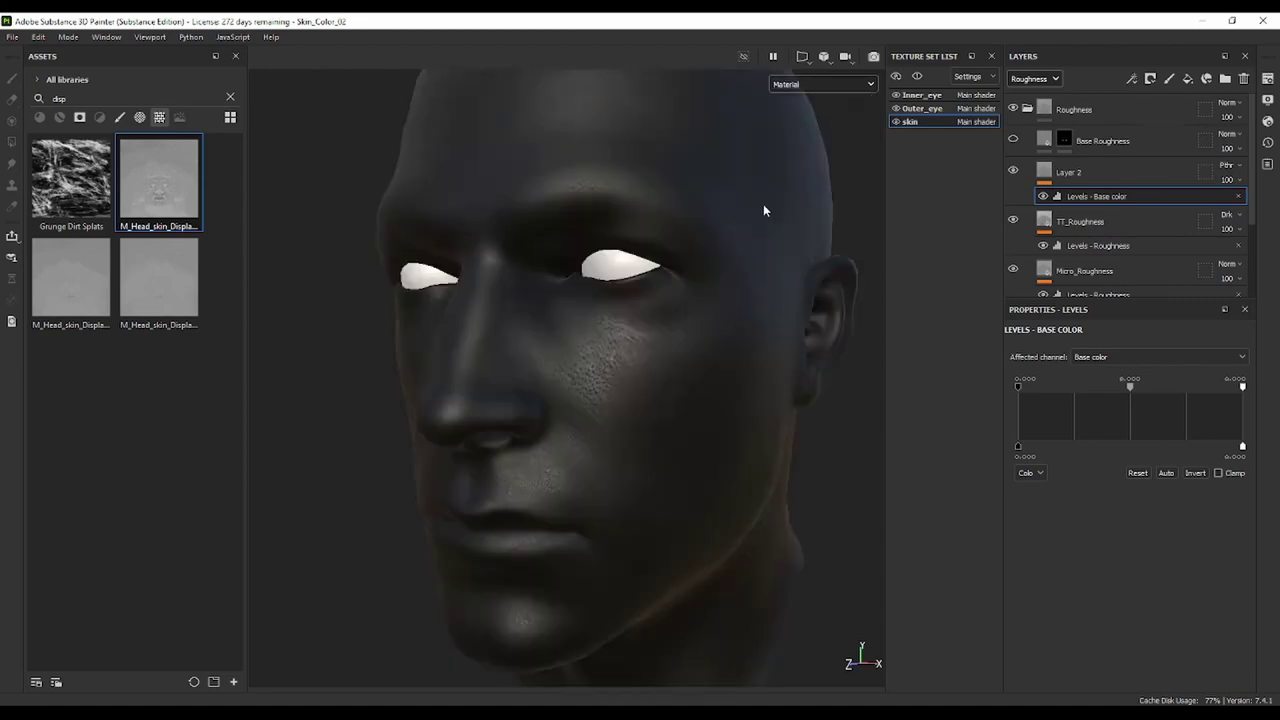
pyautogui.moveTo(763, 210)
pyautogui.keyDown('alt'); pyautogui.mouseDown()
pyautogui.moveTo(646, 348)
pyautogui.moveTo(651, 294)
pyautogui.mouseUp(); pyautogui.keyUp('alt')
pyautogui.click(1114, 357)
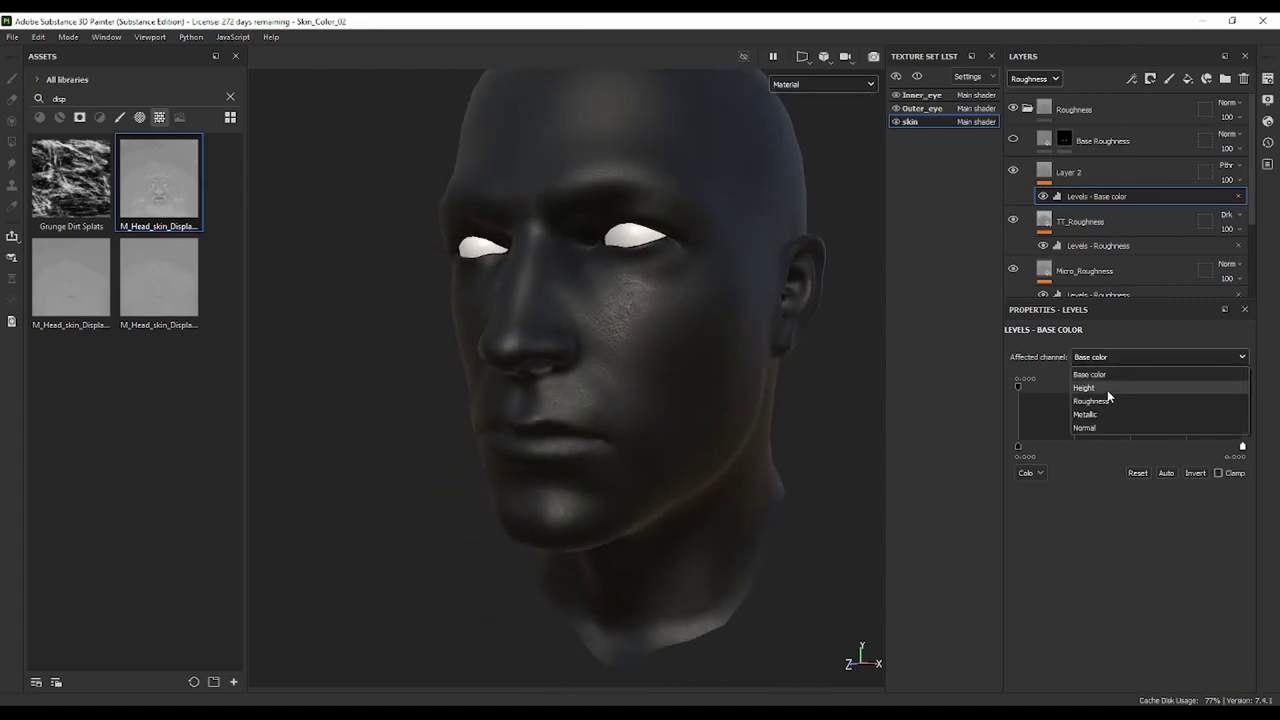
pyautogui.click(1109, 399)
# Raise the black point and lower the white point of Layer 2's Levels - Roughness
pyautogui.scroll(3, 620, 320)
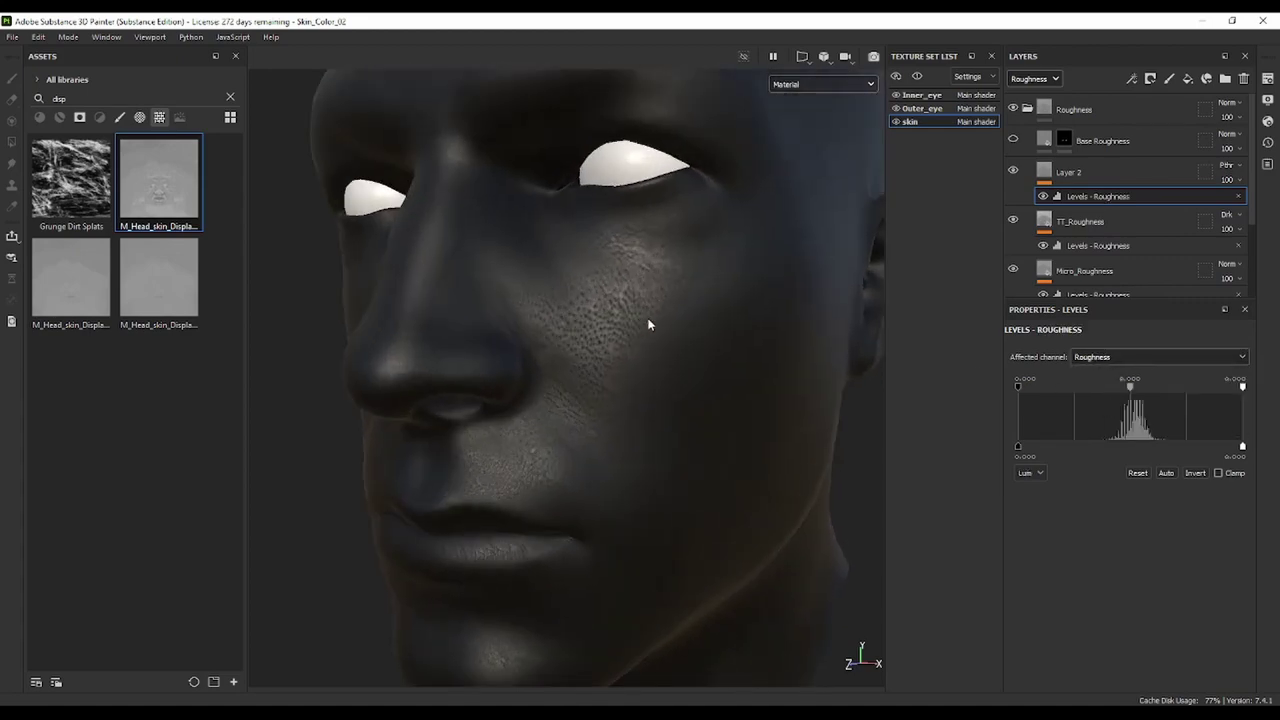
pyautogui.moveTo(1028, 386); pyautogui.dragTo(1056, 386)
pyautogui.moveTo(788, 338)
pyautogui.keyDown('alt'); pyautogui.mouseDown()
pyautogui.moveTo(734, 267)
pyautogui.moveTo(749, 300)
pyautogui.moveTo(771, 309)
pyautogui.moveTo(688, 332)
pyautogui.mouseUp(); pyautogui.keyUp('alt')
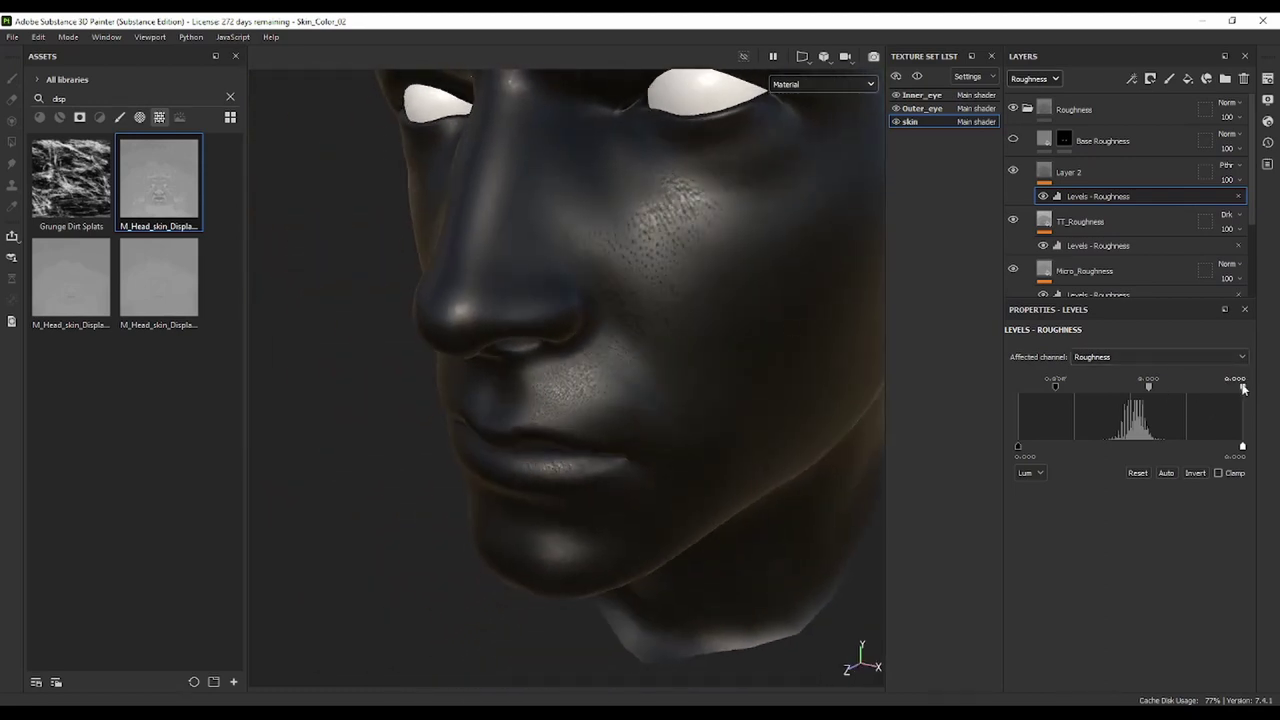
pyautogui.moveTo(1243, 388)
pyautogui.mouseDown()
pyautogui.moveTo(1183, 398)
pyautogui.moveTo(1194, 398)
pyautogui.mouseUp()
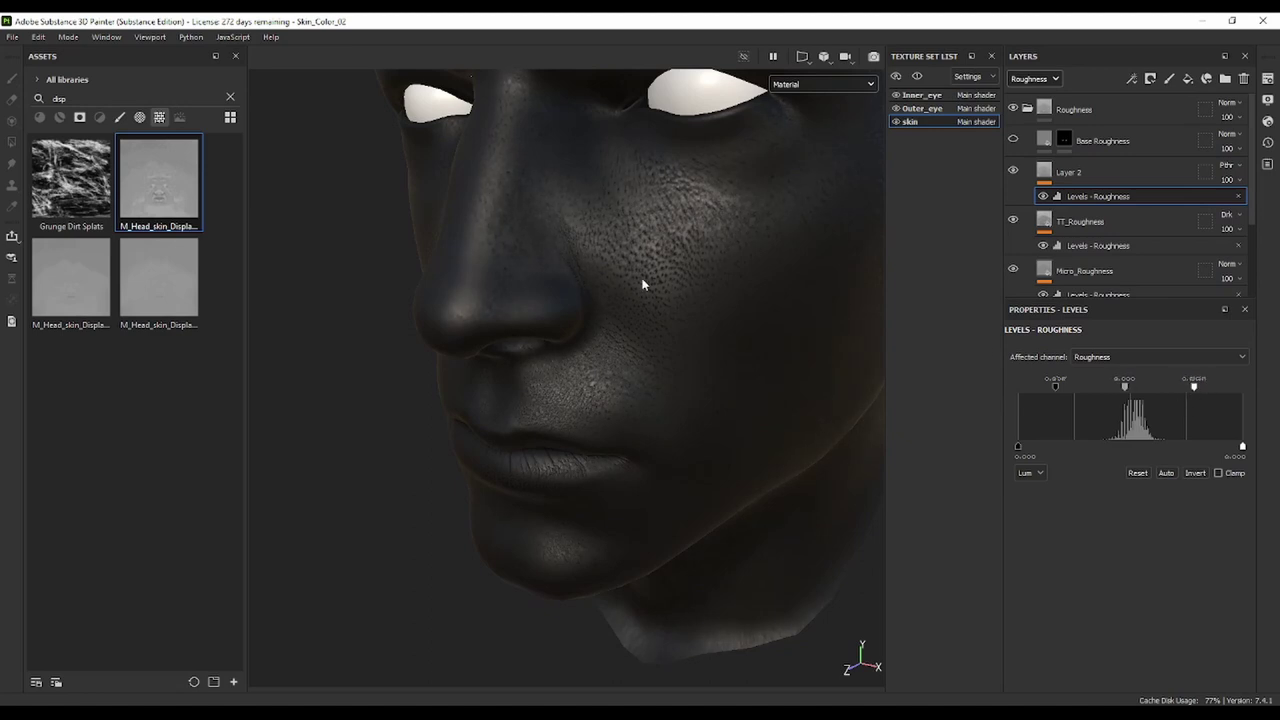
pyautogui.moveTo(642, 285)
pyautogui.keyDown('alt'); pyautogui.mouseDown()
pyautogui.moveTo(663, 289)
pyautogui.moveTo(430, 237)
pyautogui.moveTo(686, 317)
pyautogui.moveTo(674, 346)
pyautogui.moveTo(607, 364)
pyautogui.moveTo(586, 349)
pyautogui.moveTo(603, 314)
pyautogui.moveTo(659, 286)
pyautogui.moveTo(680, 292)
pyautogui.mouseUp(); pyautogui.keyUp('alt')
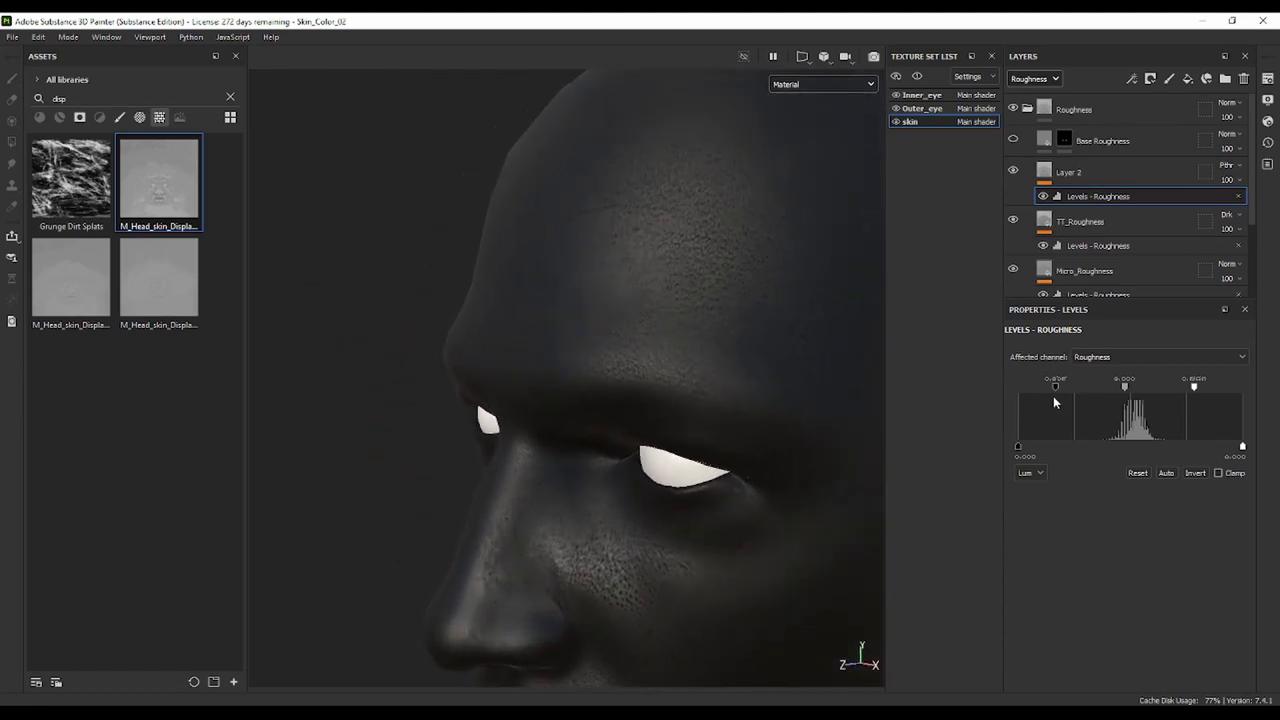
# Fine-tune the Levels - Roughness black and white points while checking the face under rotated lighting
pyautogui.moveTo(1055, 387); pyautogui.dragTo(1067, 391)
pyautogui.moveTo(880, 434)
pyautogui.keyDown('alt'); pyautogui.mouseDown()
pyautogui.moveTo(661, 213)
pyautogui.moveTo(543, 286)
pyautogui.moveTo(651, 268)
pyautogui.moveTo(638, 270)
pyautogui.mouseUp(); pyautogui.keyUp('alt')
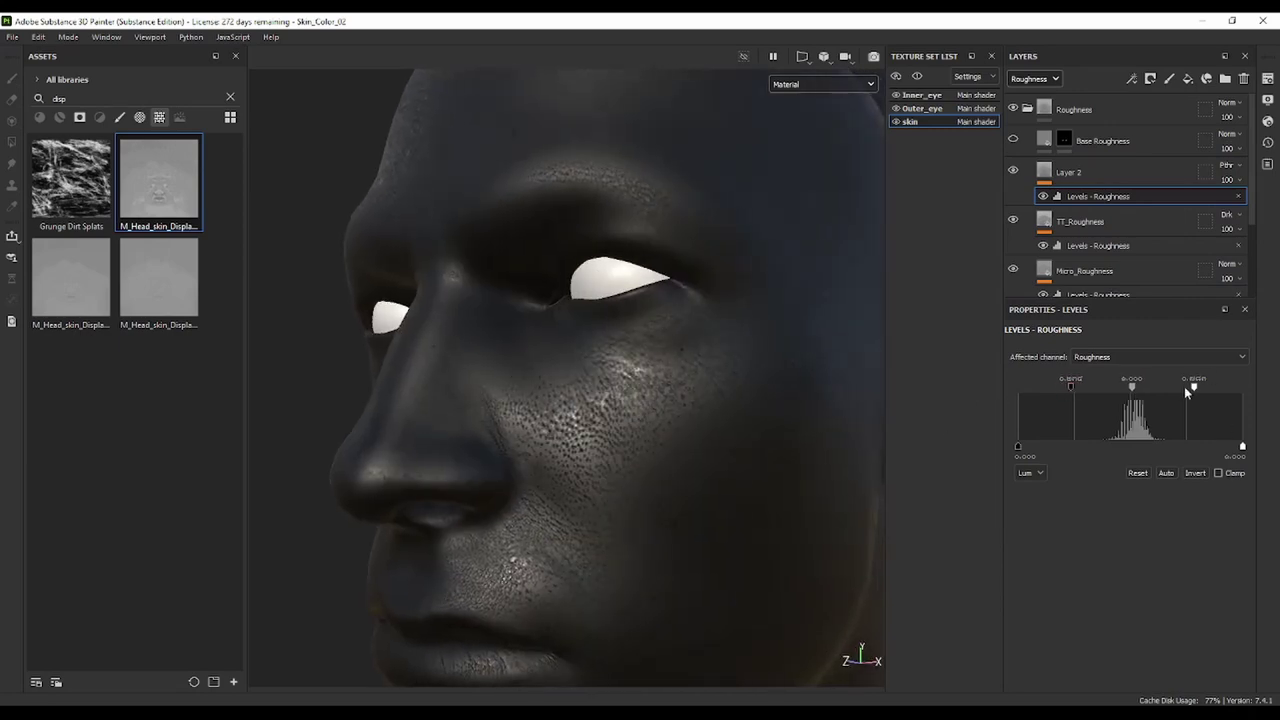
pyautogui.moveTo(1187, 392); pyautogui.dragTo(1182, 388)
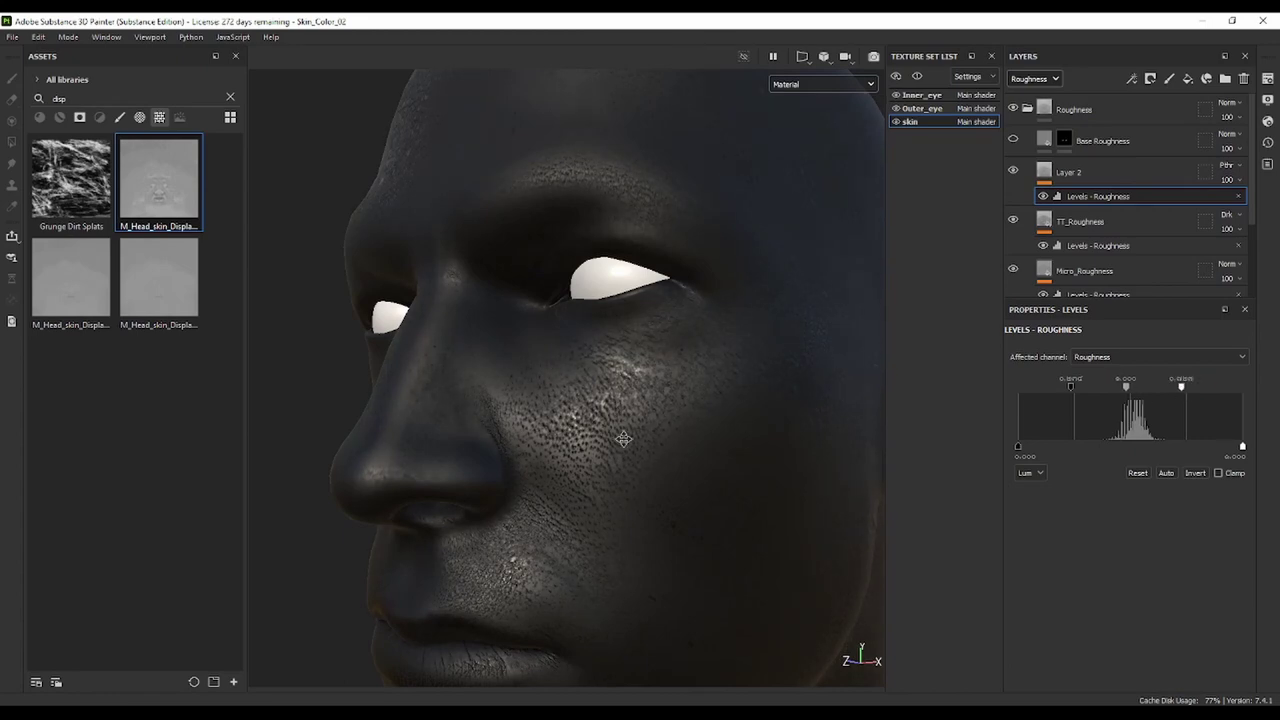
pyautogui.moveTo(623, 437)
pyautogui.keyDown('alt'); pyautogui.mouseDown()
pyautogui.moveTo(799, 356)
pyautogui.moveTo(743, 357)
pyautogui.moveTo(689, 291)
pyautogui.moveTo(640, 300)
pyautogui.moveTo(951, 332)
pyautogui.mouseUp(); pyautogui.keyUp('alt')
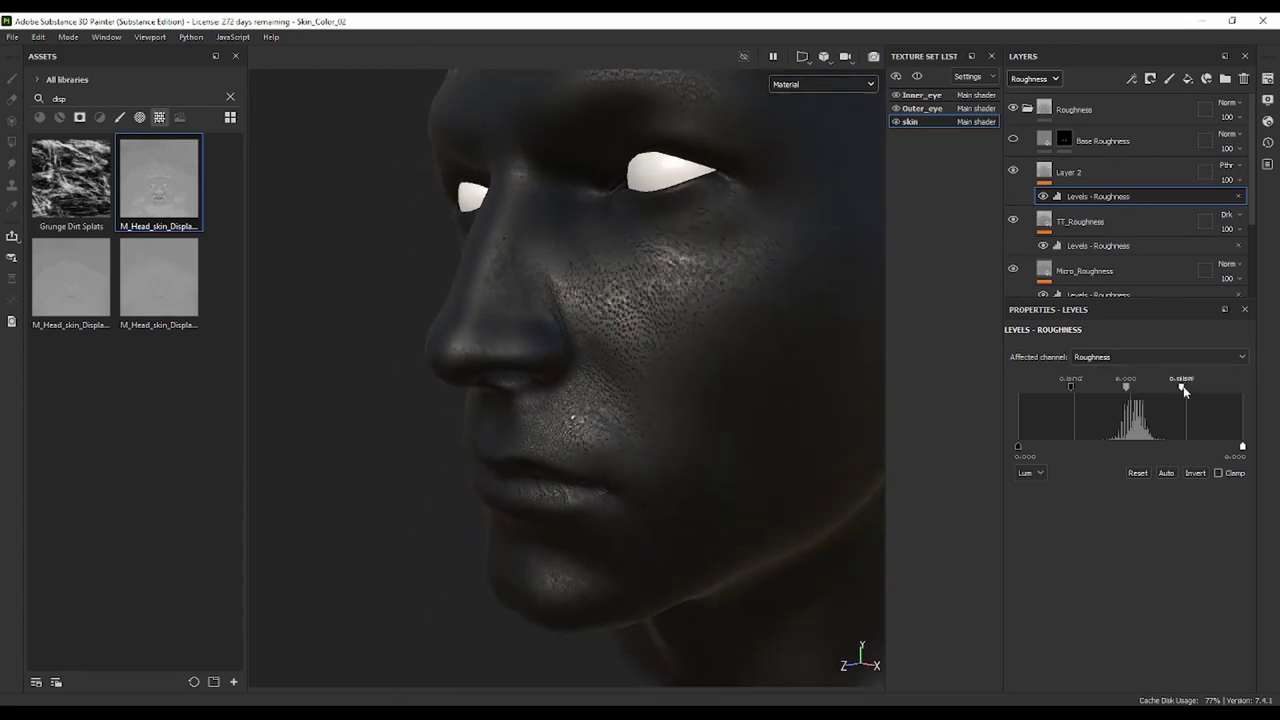
pyautogui.moveTo(1182, 388)
pyautogui.mouseDown()
pyautogui.moveTo(1212, 391)
pyautogui.moveTo(1185, 397)
pyautogui.mouseUp()
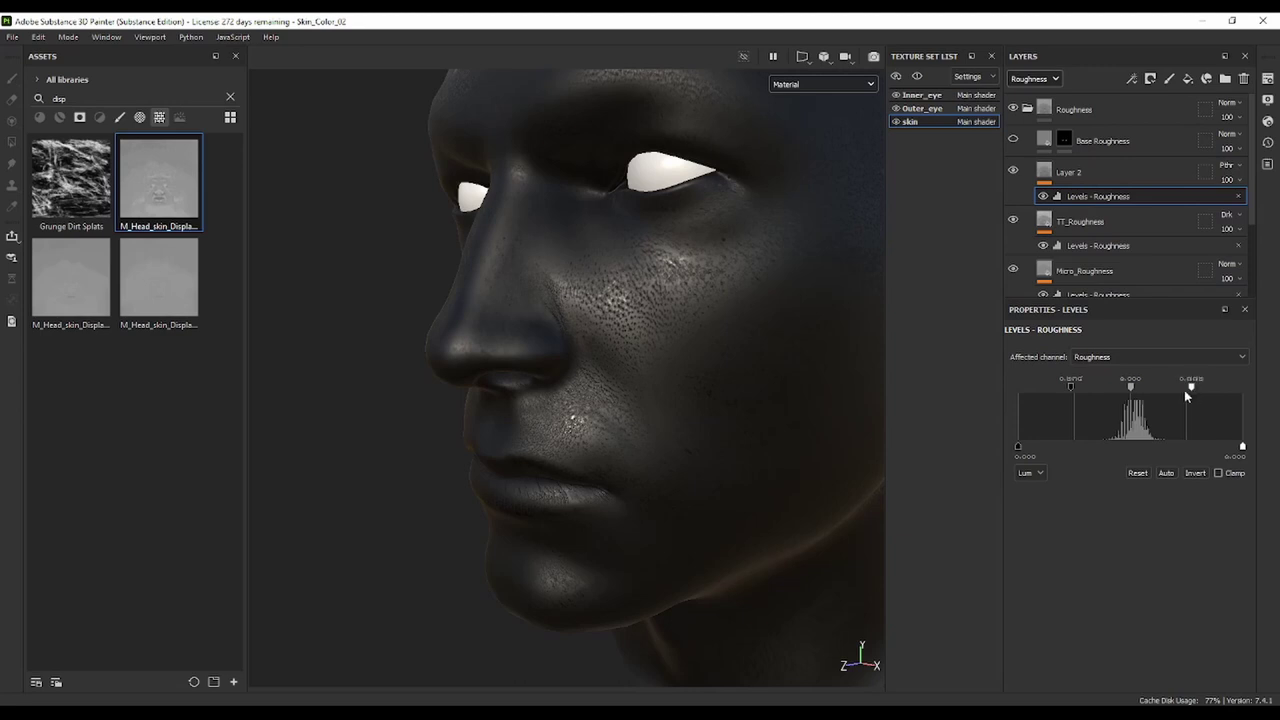
pyautogui.moveTo(1071, 387); pyautogui.dragTo(1059, 388)
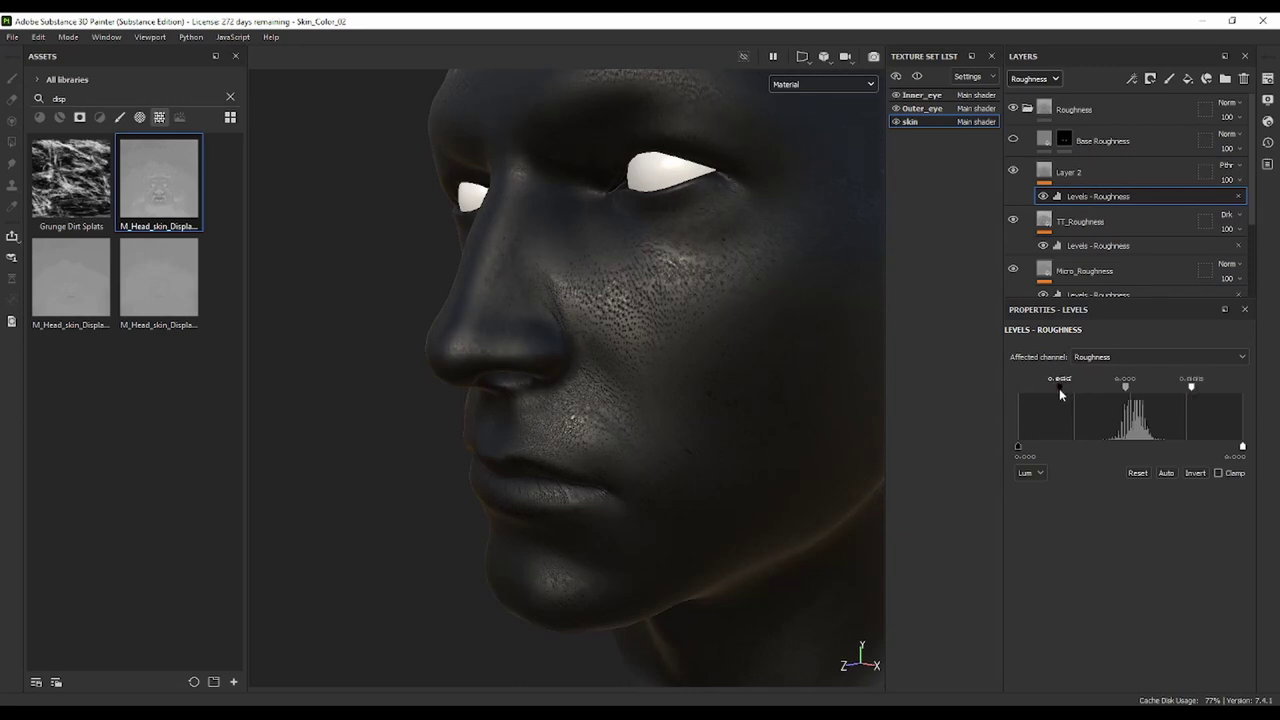
pyautogui.moveTo(700, 300)
pyautogui.keyDown('alt'); pyautogui.mouseDown()
pyautogui.moveTo(636, 294)
pyautogui.moveTo(577, 397)
pyautogui.moveTo(674, 294)
pyautogui.moveTo(820, 315)
pyautogui.moveTo(520, 237)
pyautogui.moveTo(603, 314)
pyautogui.mouseUp(); pyautogui.keyUp('alt')
pyautogui.keyDown('shift'); pyautogui.moveTo(652, 406); pyautogui.dragTo(616, 401, button='right'); pyautogui.keyUp('shift')
pyautogui.scroll(3, 456, 289)
pyautogui.moveTo(456, 289)
pyautogui.keyDown('alt'); pyautogui.mouseDown()
pyautogui.moveTo(531, 300)
pyautogui.moveTo(490, 338)
pyautogui.moveTo(451, 346)
pyautogui.moveTo(563, 289)
pyautogui.moveTo(565, 303)
pyautogui.mouseUp(); pyautogui.keyUp('alt')
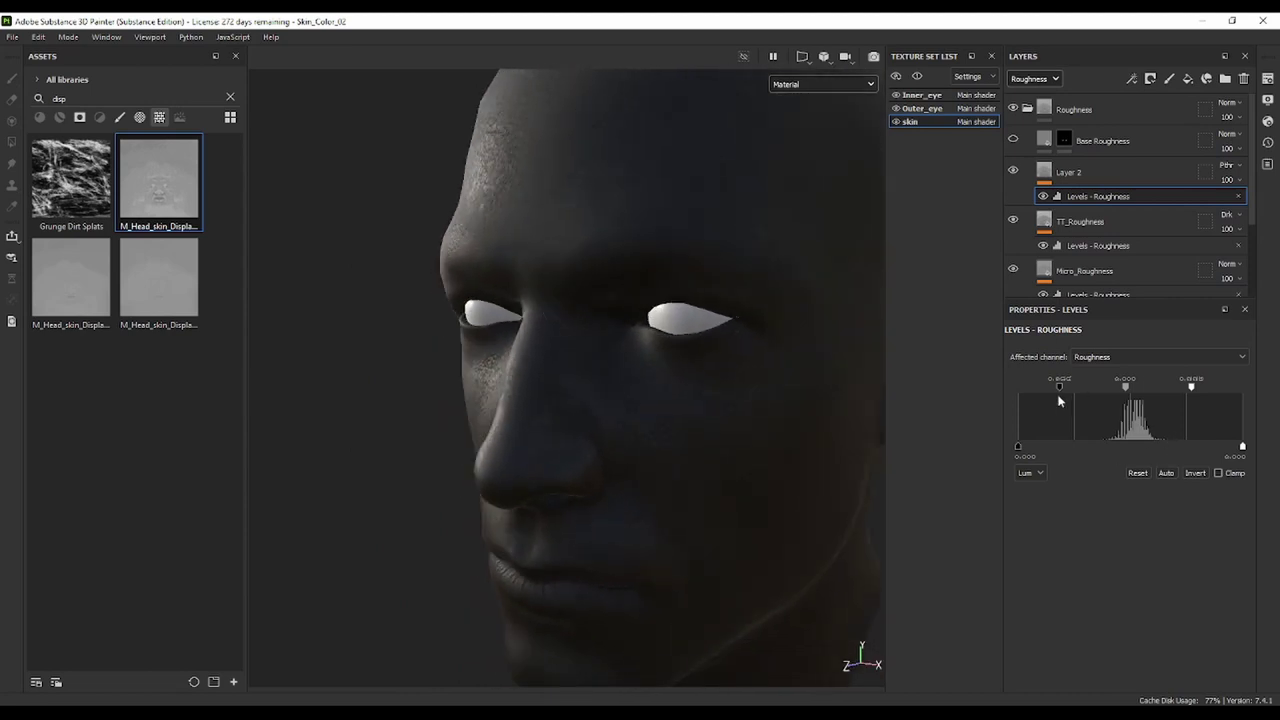
# Tweak the Levels - Roughness black, midtone and white inputs, finishing with a lower black input
pyautogui.moveTo(1059, 384); pyautogui.dragTo(1077, 389)
pyautogui.moveTo(667, 422)
pyautogui.keyDown('alt'); pyautogui.mouseDown()
pyautogui.moveTo(651, 334)
pyautogui.moveTo(686, 314)
pyautogui.moveTo(657, 333)
pyautogui.moveTo(674, 349)
pyautogui.moveTo(683, 334)
pyautogui.mouseUp(); pyautogui.keyUp('alt')
pyautogui.moveTo(1078, 389)
pyautogui.mouseDown()
pyautogui.moveTo(1043, 400)
pyautogui.moveTo(1134, 392)
pyautogui.mouseUp()
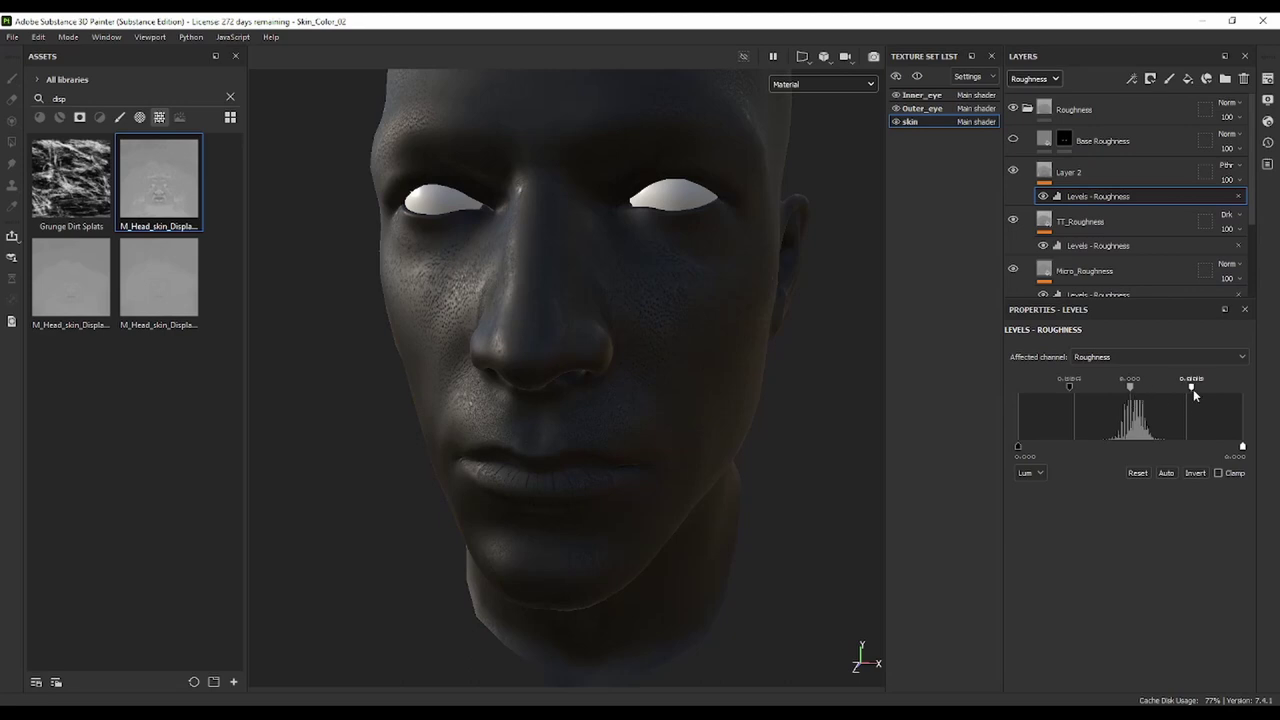
pyautogui.moveTo(1190, 390); pyautogui.dragTo(1176, 390)
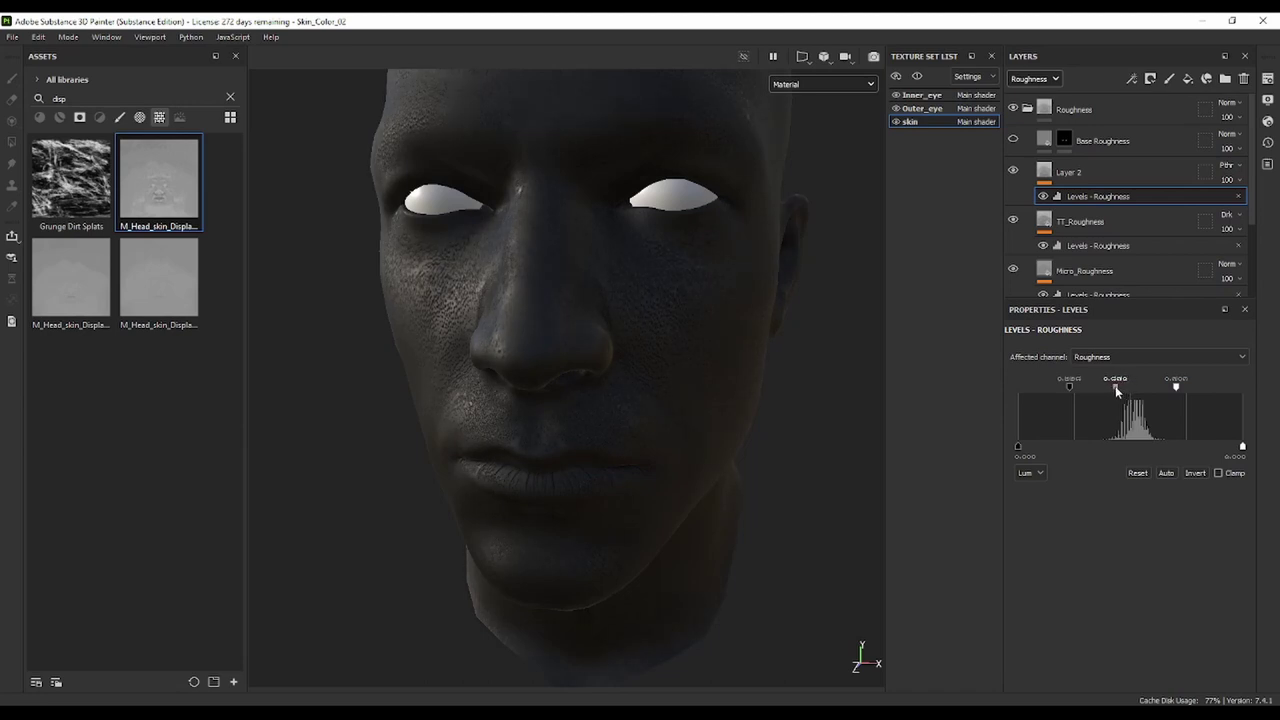
pyautogui.moveTo(1119, 390); pyautogui.dragTo(1116, 389)
pyautogui.moveTo(1124, 386); pyautogui.dragTo(1125, 386)
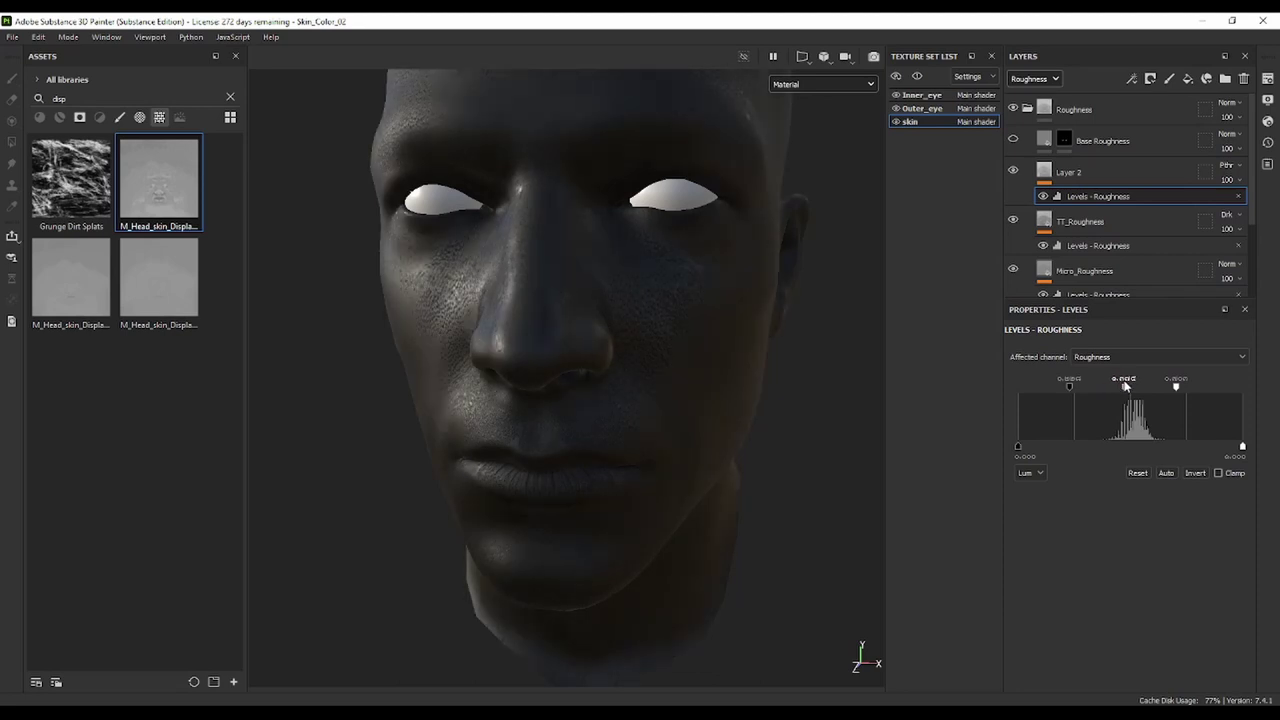
pyautogui.scroll(-2, 611, 325)
pyautogui.moveTo(611, 325)
pyautogui.keyDown('alt'); pyautogui.mouseDown()
pyautogui.moveTo(580, 369)
pyautogui.moveTo(446, 329)
pyautogui.moveTo(570, 347)
pyautogui.moveTo(474, 363)
pyautogui.moveTo(520, 373)
pyautogui.moveTo(681, 363)
pyautogui.mouseUp(); pyautogui.keyUp('alt')
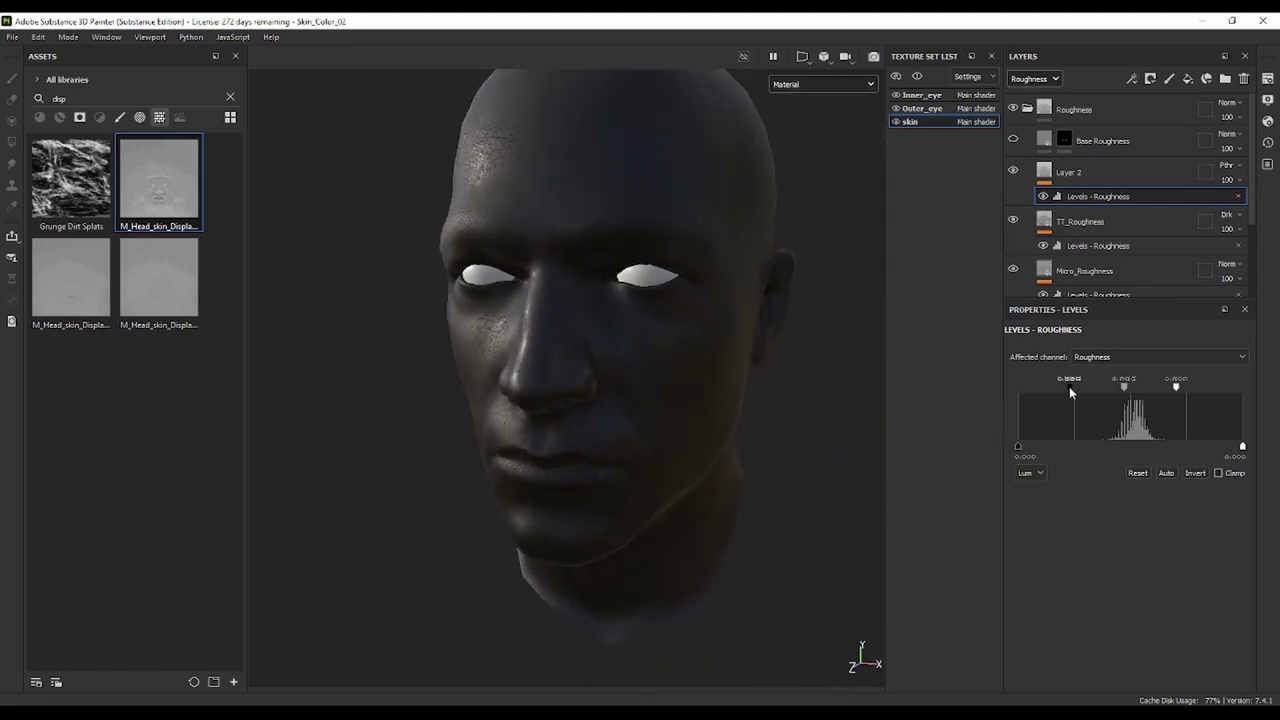
pyautogui.moveTo(1069, 386); pyautogui.dragTo(1052, 388)
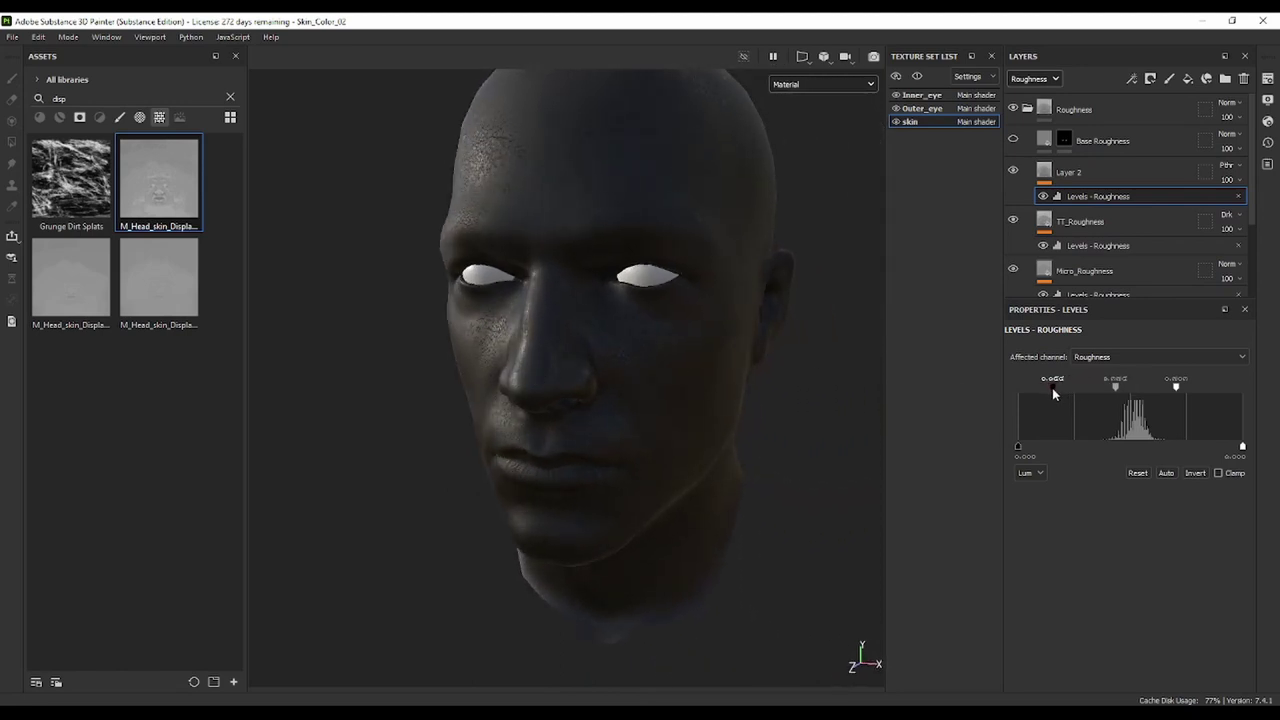
pyautogui.moveTo(736, 370)
pyautogui.keyDown('alt'); pyautogui.mouseDown()
pyautogui.moveTo(674, 406)
pyautogui.moveTo(597, 351)
pyautogui.moveTo(678, 378)
pyautogui.mouseUp(); pyautogui.keyUp('alt')
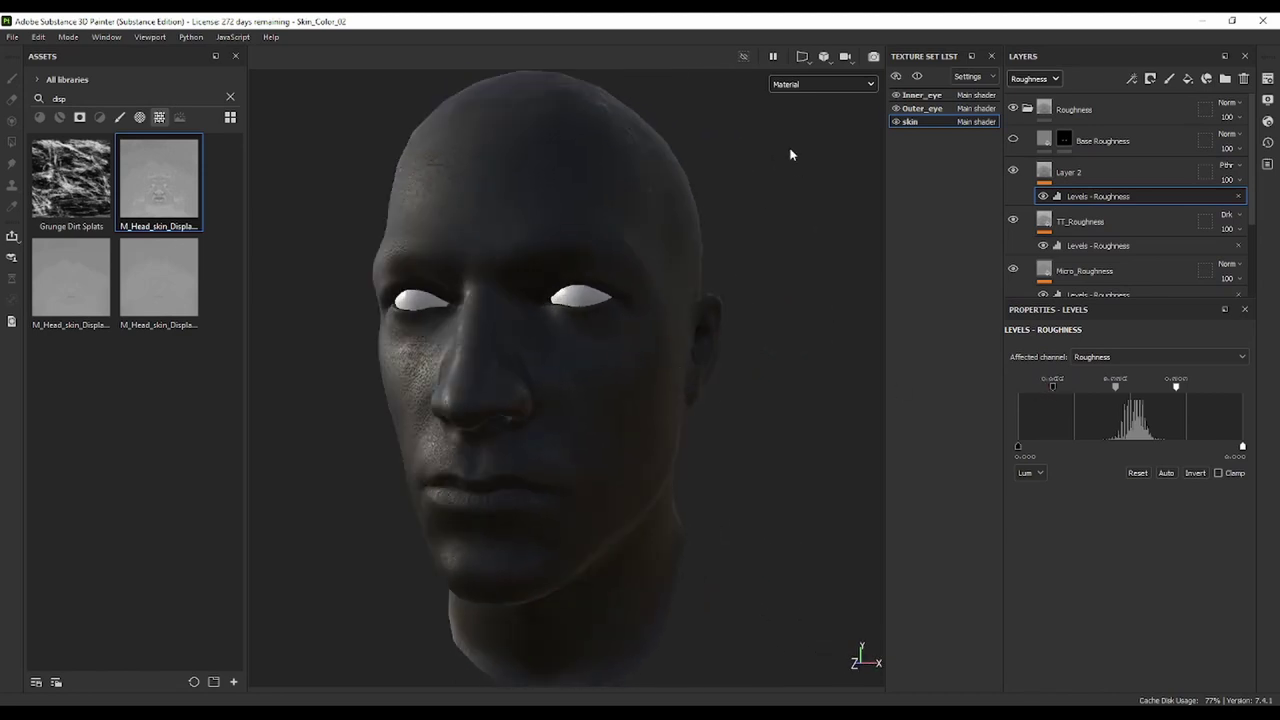
pyautogui.click(822, 84)
# Show the Roughness channel, lower the levels black point and raise the white point
pyautogui.click(808, 174)
pyautogui.moveTo(696, 329)
pyautogui.keyDown('alt'); pyautogui.mouseDown()
pyautogui.moveTo(753, 285)
pyautogui.moveTo(742, 322)
pyautogui.moveTo(705, 350)
pyautogui.moveTo(743, 306)
pyautogui.moveTo(836, 309)
pyautogui.moveTo(600, 330)
pyautogui.moveTo(658, 335)
pyautogui.mouseUp(); pyautogui.keyUp('alt')
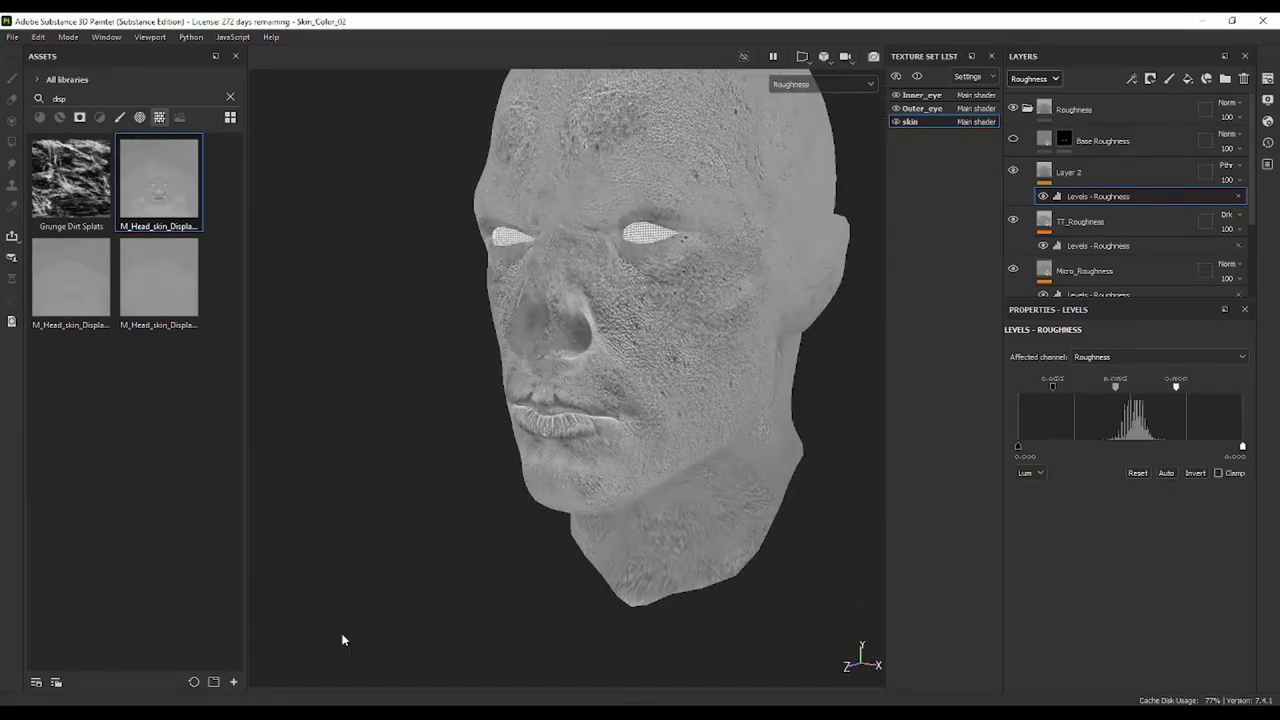
pyautogui.keyDown('alt'); pyautogui.moveTo(474, 507); pyautogui.dragTo(451, 525, button='middle'); pyautogui.keyUp('alt')
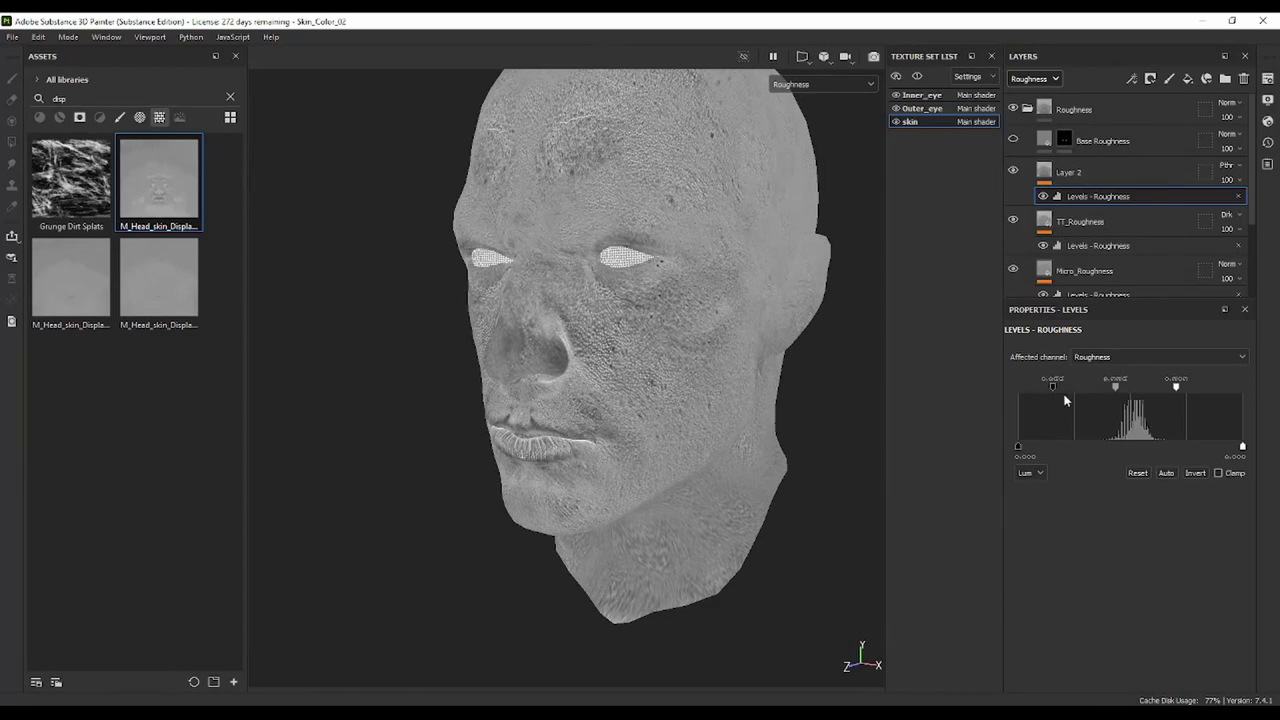
pyautogui.moveTo(1053, 385); pyautogui.dragTo(1037, 388)
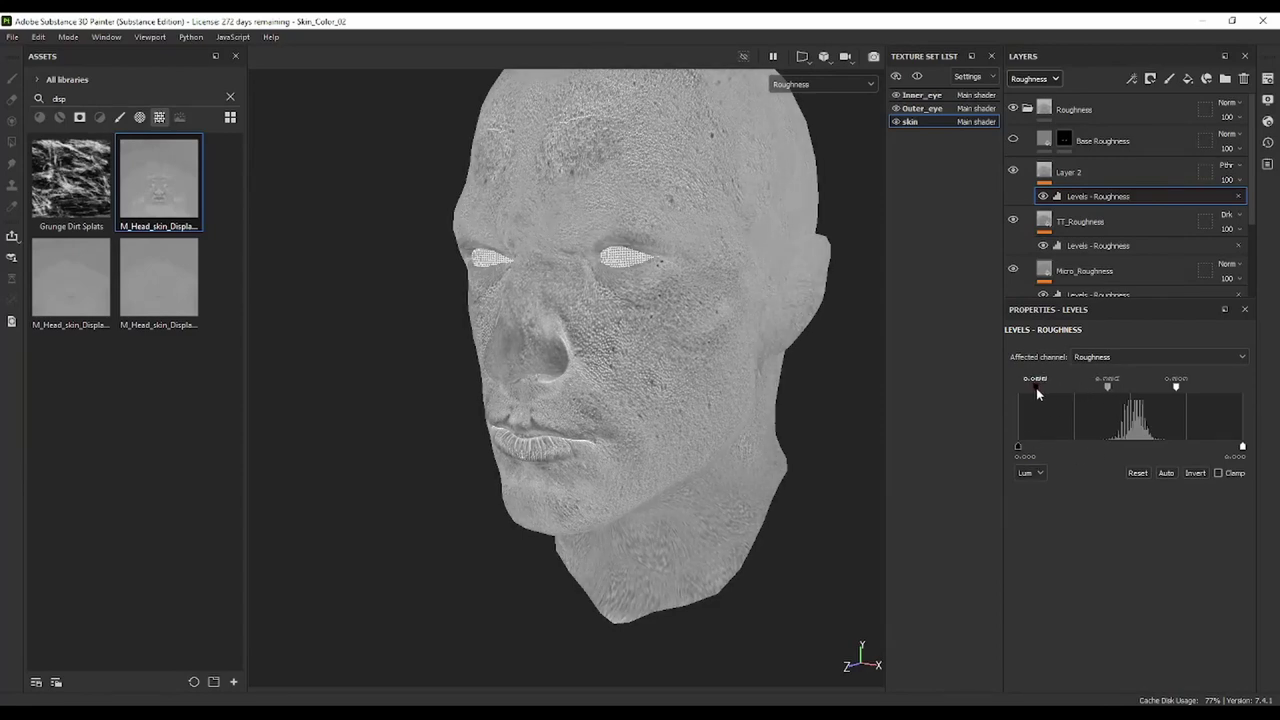
pyautogui.moveTo(1176, 391); pyautogui.dragTo(1192, 392)
# Compare in Material view, pulling the white point slightly lower and the black point slightly higher
pyautogui.click(819, 82)
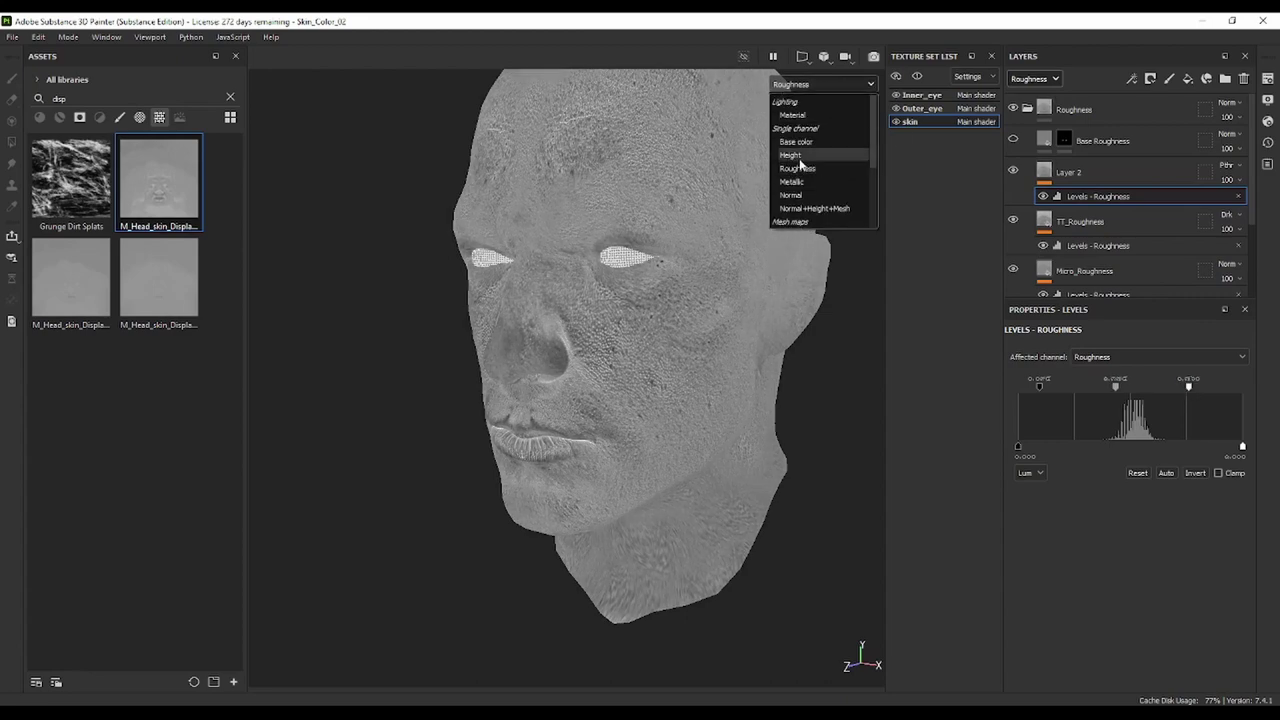
pyautogui.click(809, 164)
pyautogui.click(813, 86)
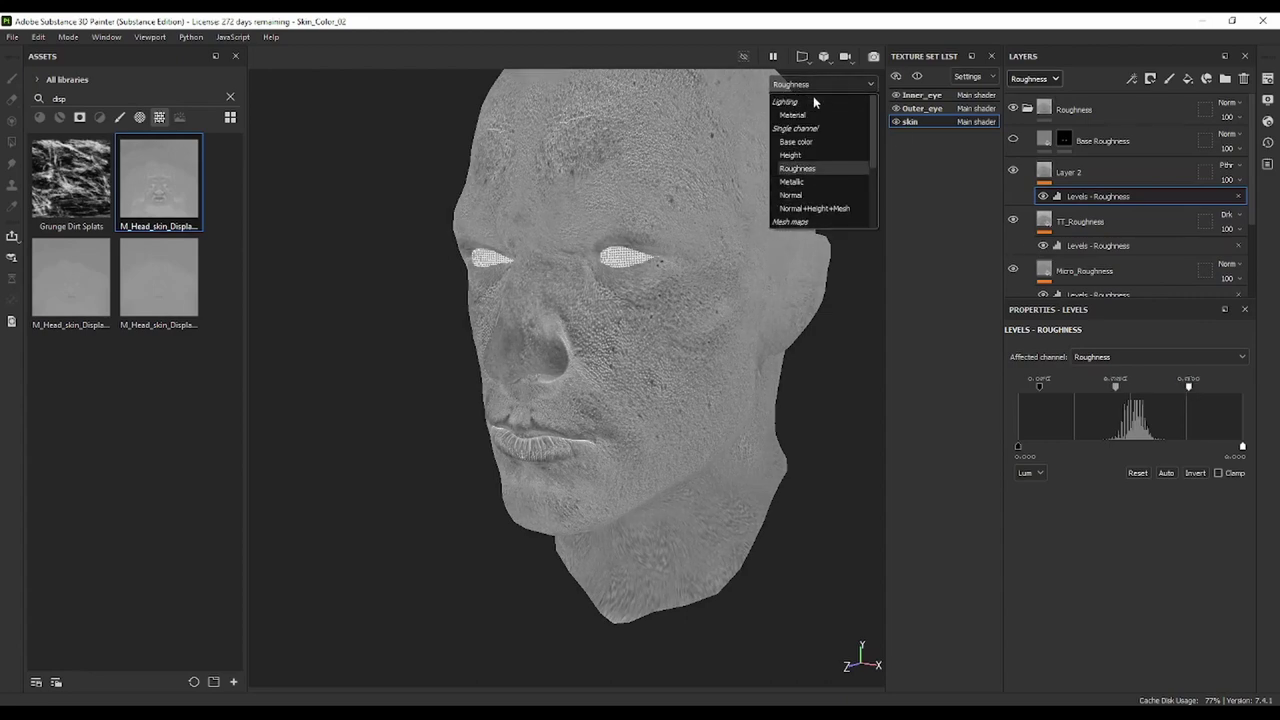
pyautogui.click(813, 112)
pyautogui.moveTo(736, 277)
pyautogui.keyDown('alt'); pyautogui.mouseDown()
pyautogui.moveTo(580, 329)
pyautogui.moveTo(654, 297)
pyautogui.moveTo(691, 303)
pyautogui.moveTo(688, 313)
pyautogui.mouseUp(); pyautogui.keyUp('alt')
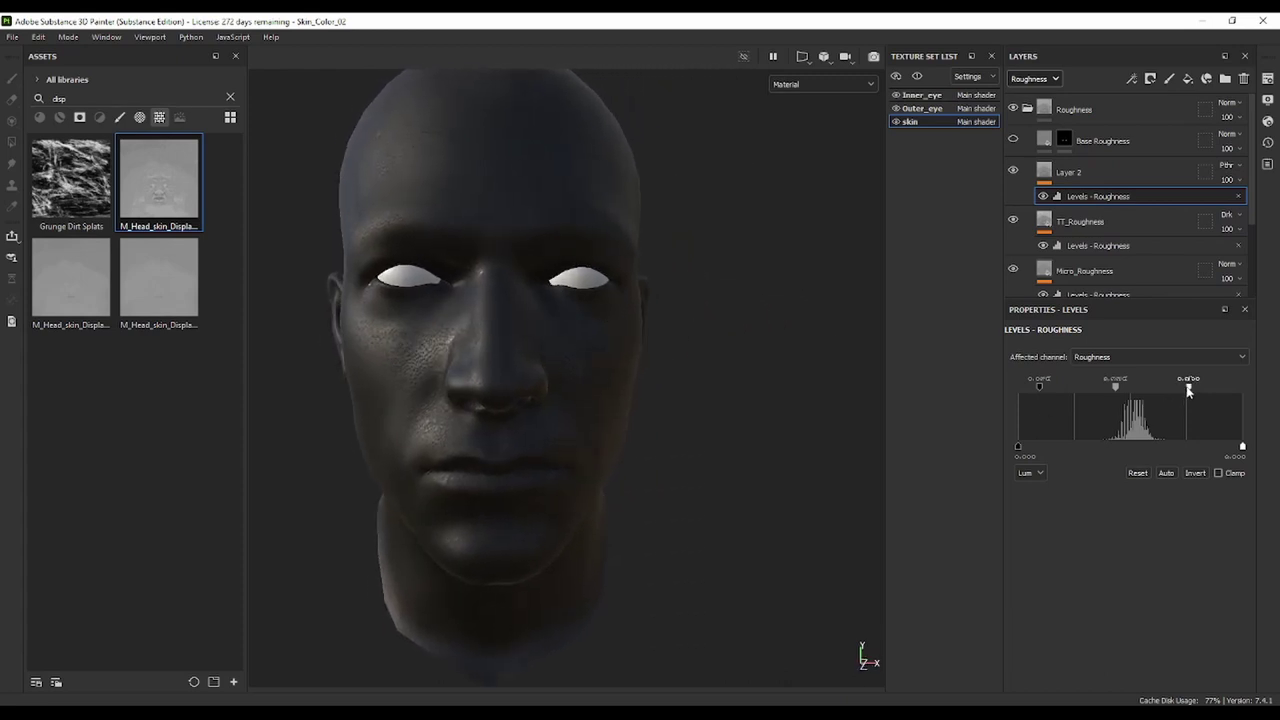
pyautogui.moveTo(1188, 391); pyautogui.dragTo(1183, 390)
pyautogui.moveTo(586, 351)
pyautogui.keyDown('alt'); pyautogui.mouseDown()
pyautogui.moveTo(723, 323)
pyautogui.moveTo(606, 323)
pyautogui.mouseUp(); pyautogui.keyUp('alt')
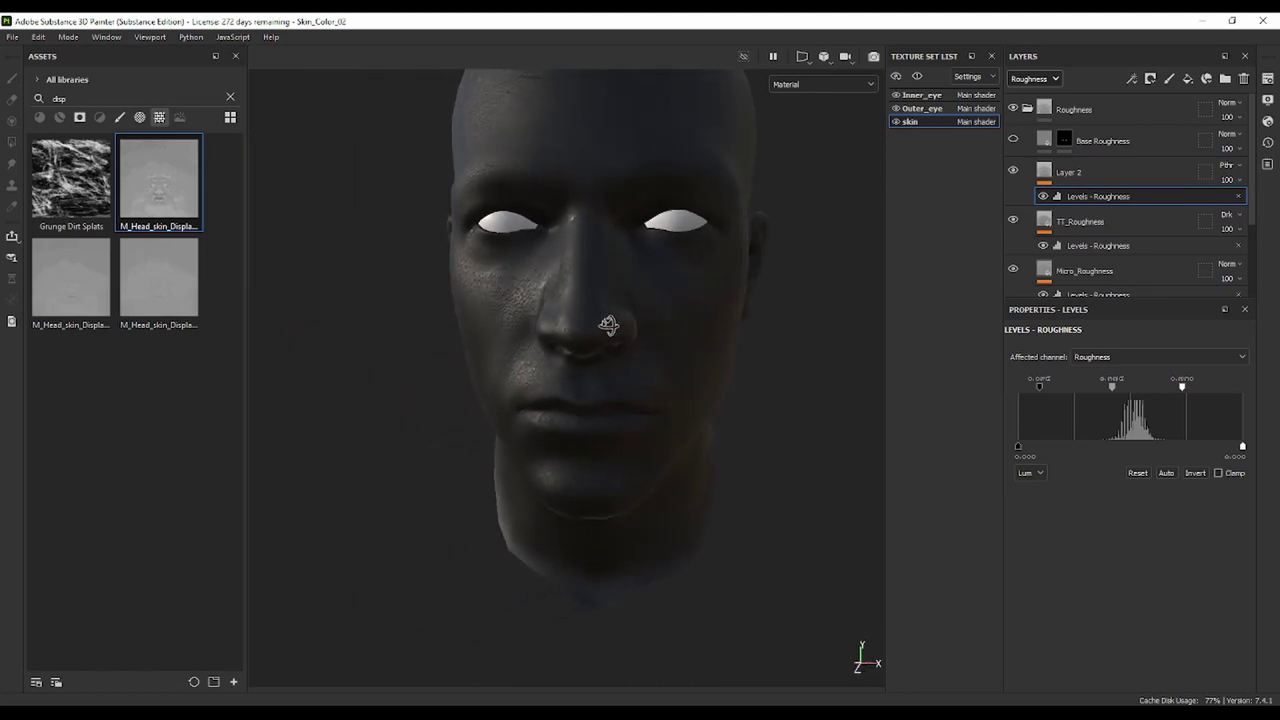
pyautogui.moveTo(1040, 390); pyautogui.dragTo(1048, 390)
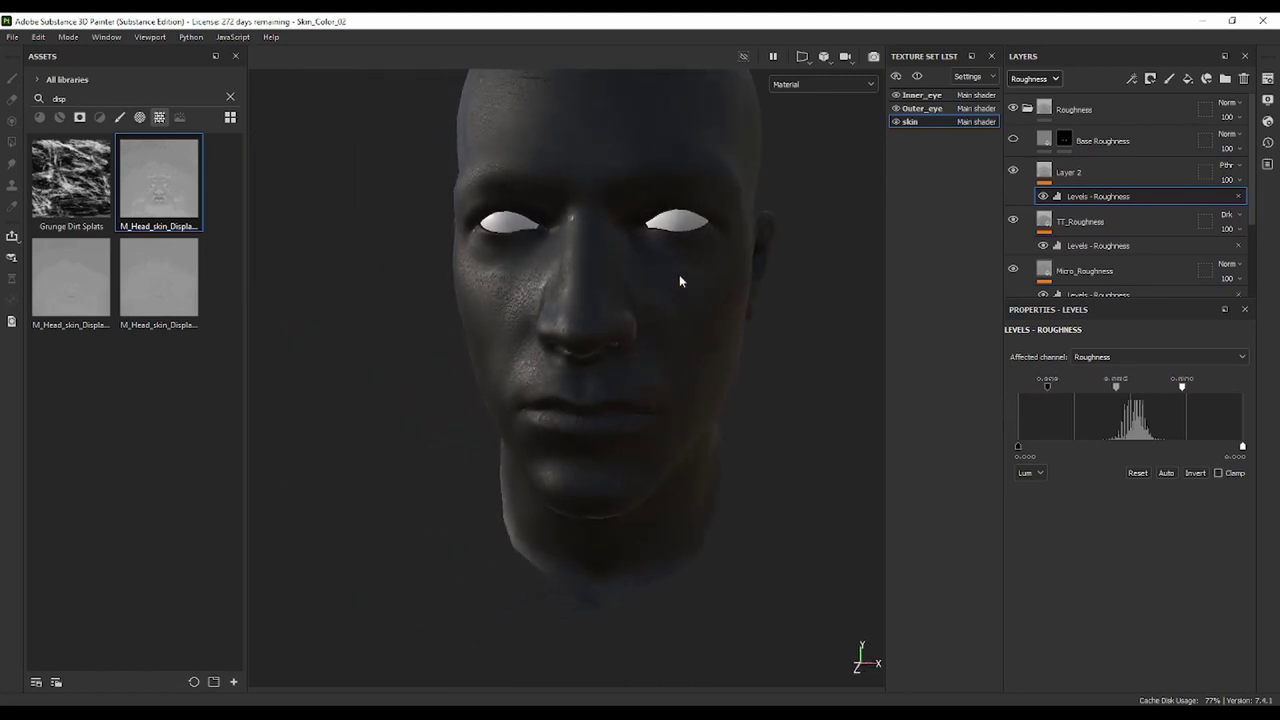
pyautogui.keyDown('alt'); pyautogui.moveTo(679, 274); pyautogui.dragTo(713, 218); pyautogui.keyUp('alt')
# Switch the head back to the grey Roughness channel view
pyautogui.click(816, 84)
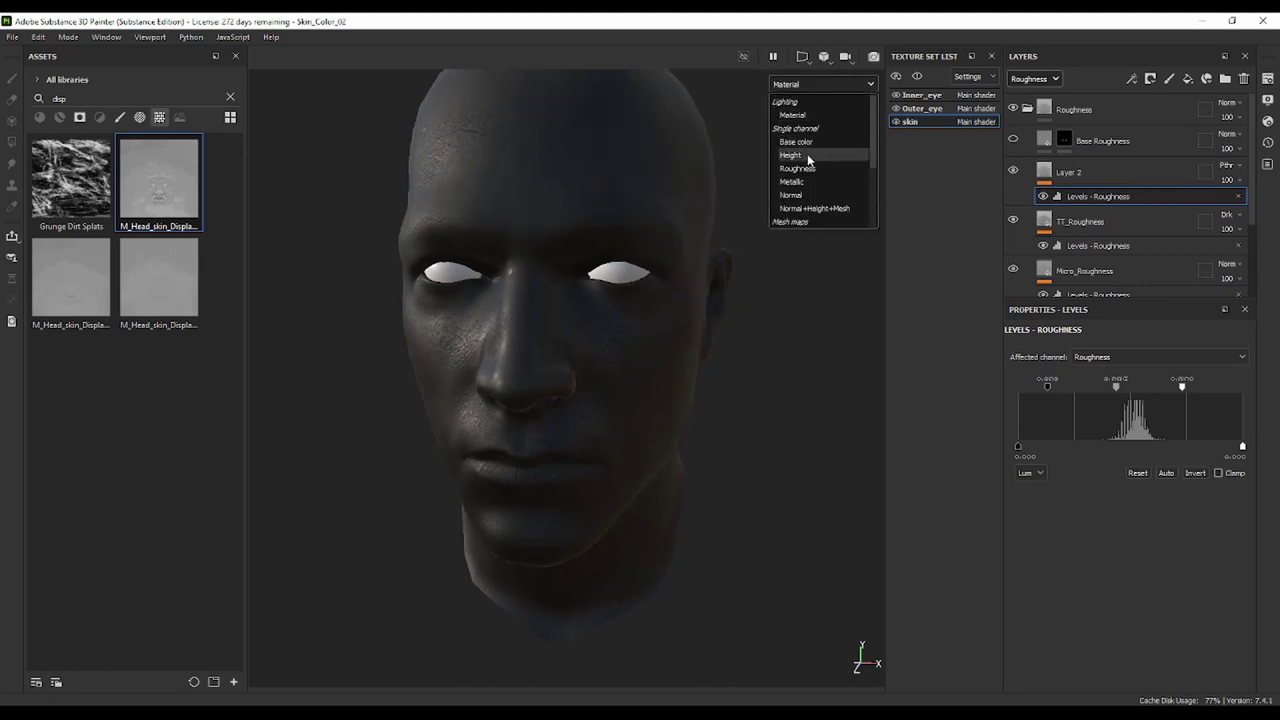
pyautogui.click(797, 168)
pyautogui.moveTo(789, 191)
pyautogui.keyDown('alt'); pyautogui.mouseDown()
pyautogui.moveTo(665, 329)
pyautogui.moveTo(426, 274)
pyautogui.moveTo(657, 306)
pyautogui.moveTo(495, 252)
pyautogui.moveTo(503, 318)
pyautogui.mouseUp(); pyautogui.keyUp('alt')
pyautogui.scroll(3, 503, 318)
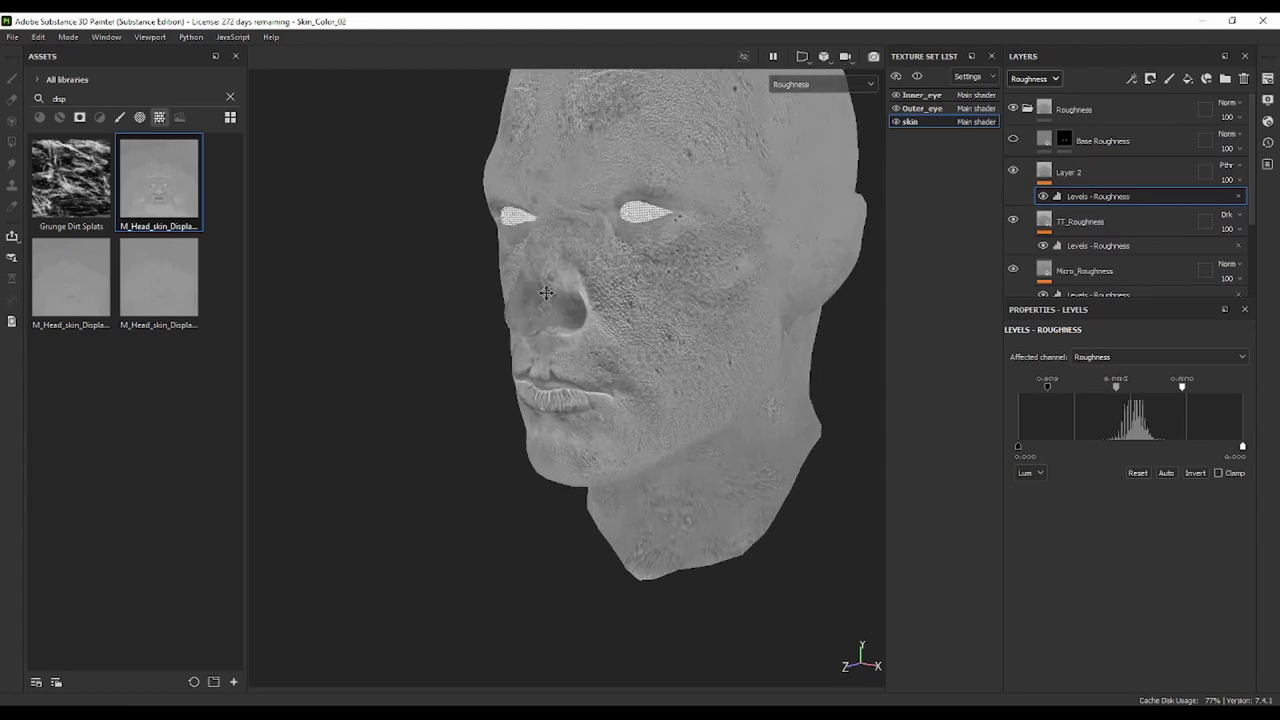
pyautogui.scroll(2, 527, 336)
pyautogui.scroll(-3, 724, 272)
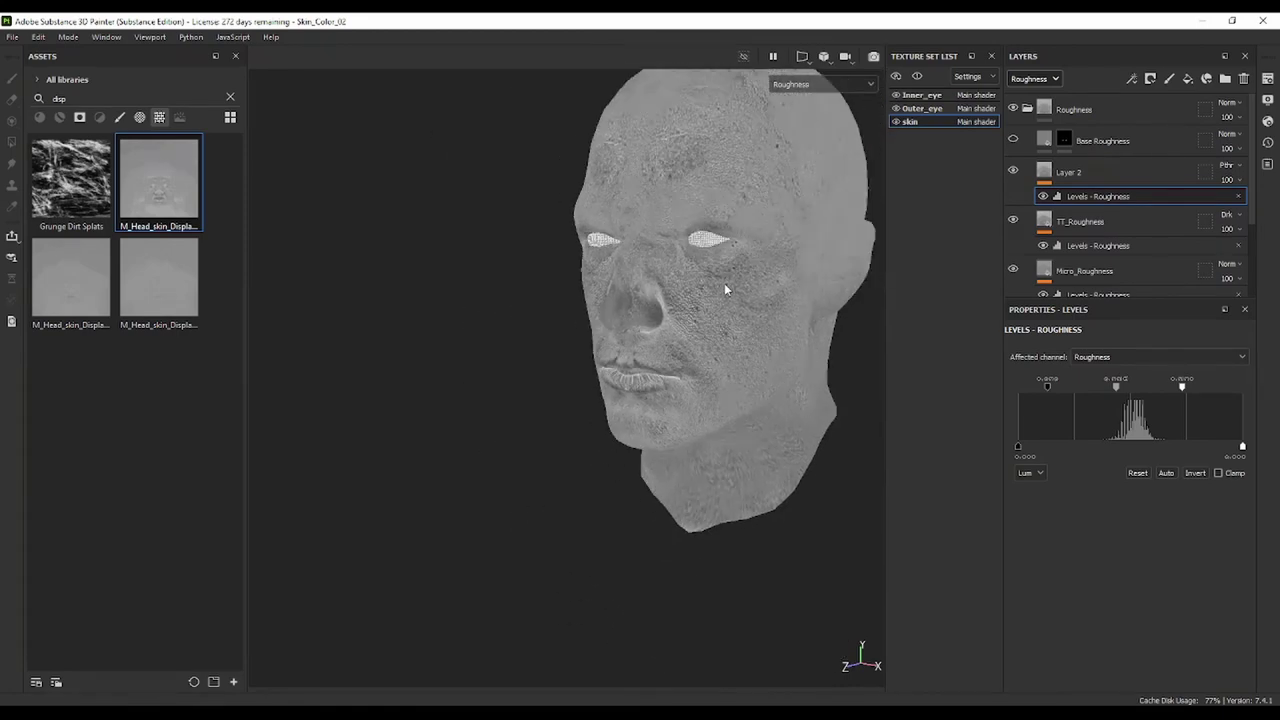
pyautogui.scroll(-2, 726, 286)
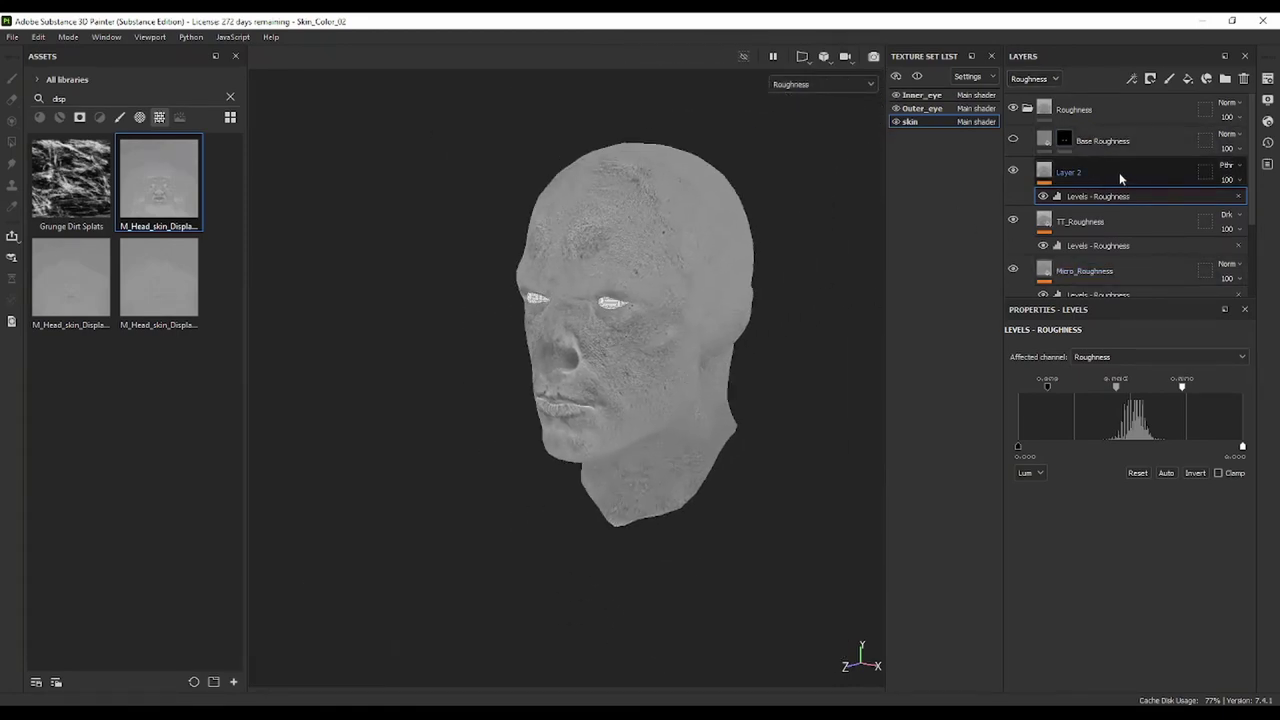
# Toggle the Levels - Roughness effect off and on in Material view to compare its impact
pyautogui.click(1043, 197)
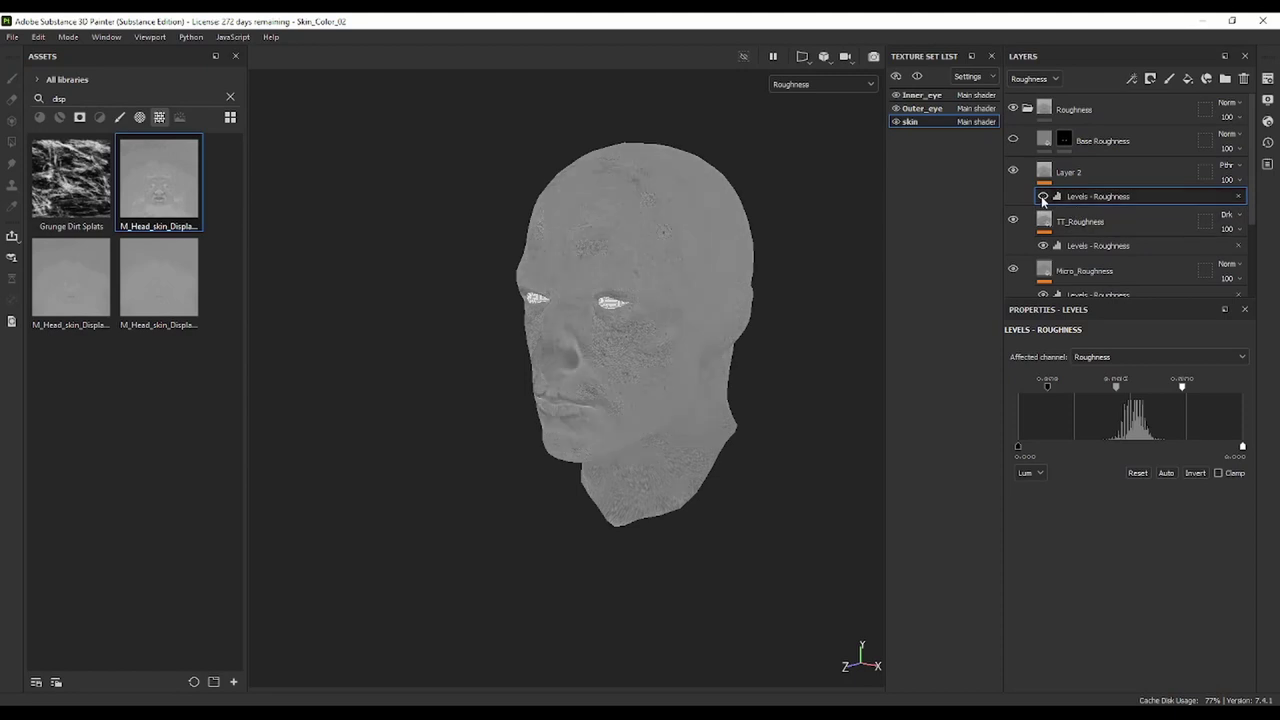
pyautogui.click(798, 86)
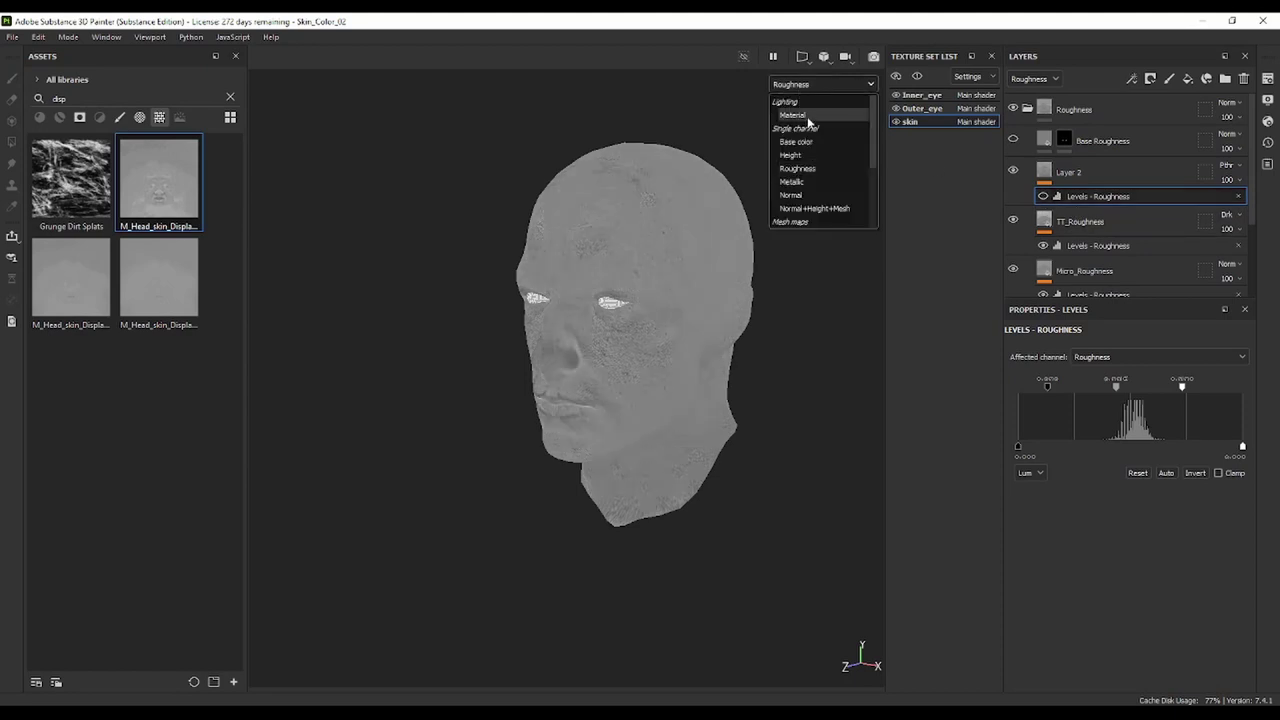
pyautogui.click(808, 122)
pyautogui.scroll(2, 657, 280)
pyautogui.keyDown('alt'); pyautogui.moveTo(640, 266); pyautogui.dragTo(731, 211); pyautogui.keyUp('alt')
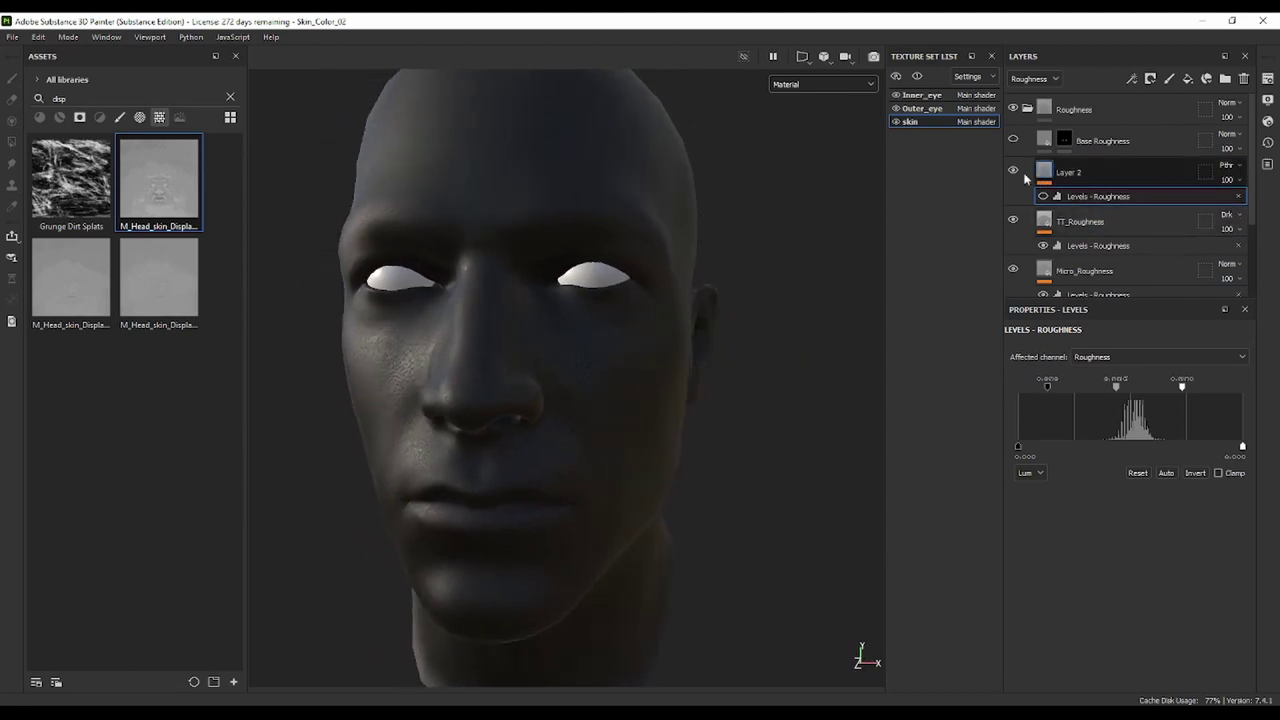
pyautogui.click(1043, 197)
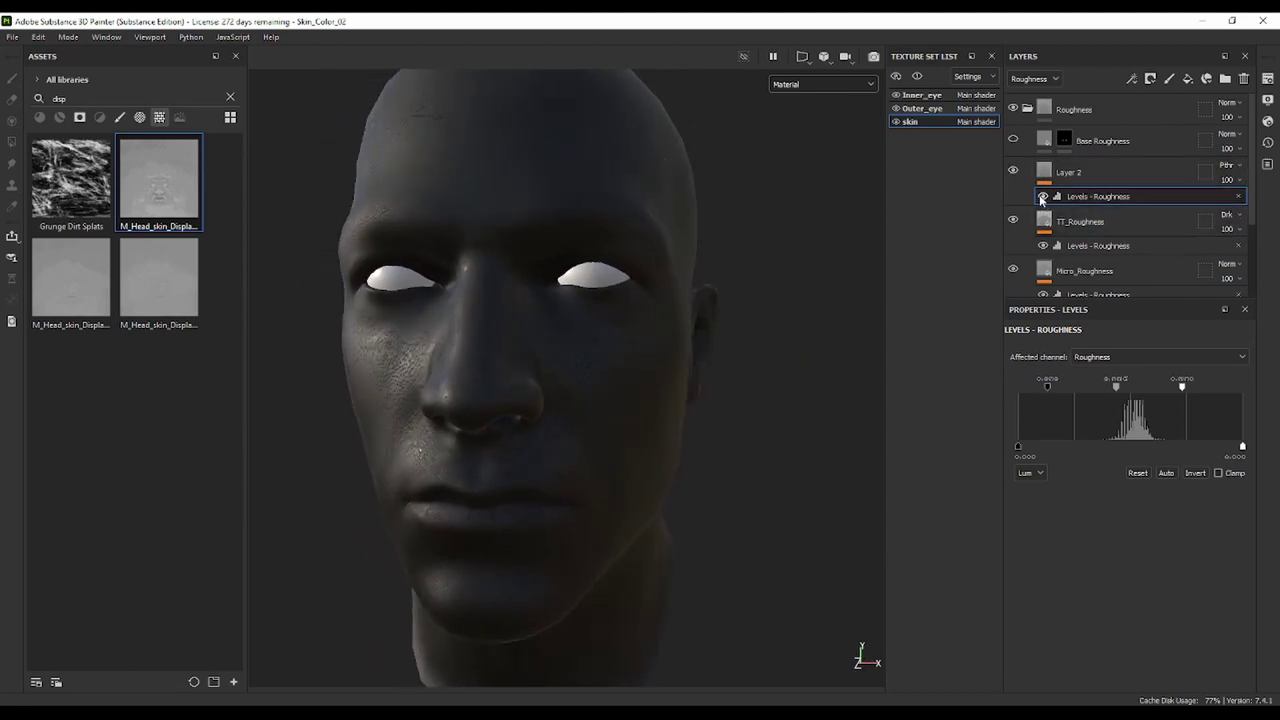
# Lower Layer 2's opacity from 100 to 35
pyautogui.click(1236, 182)
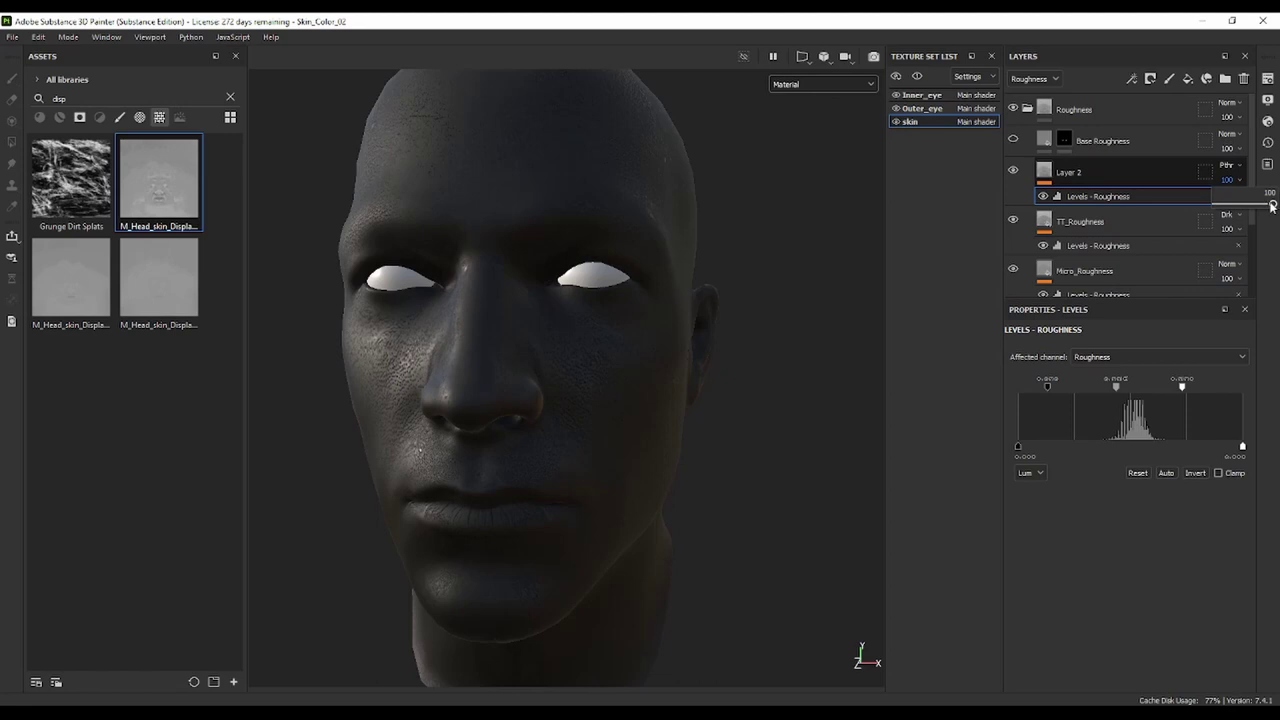
pyautogui.moveTo(1272, 206)
pyautogui.mouseDown()
pyautogui.moveTo(1217, 207)
pyautogui.moveTo(1247, 206)
pyautogui.mouseUp()
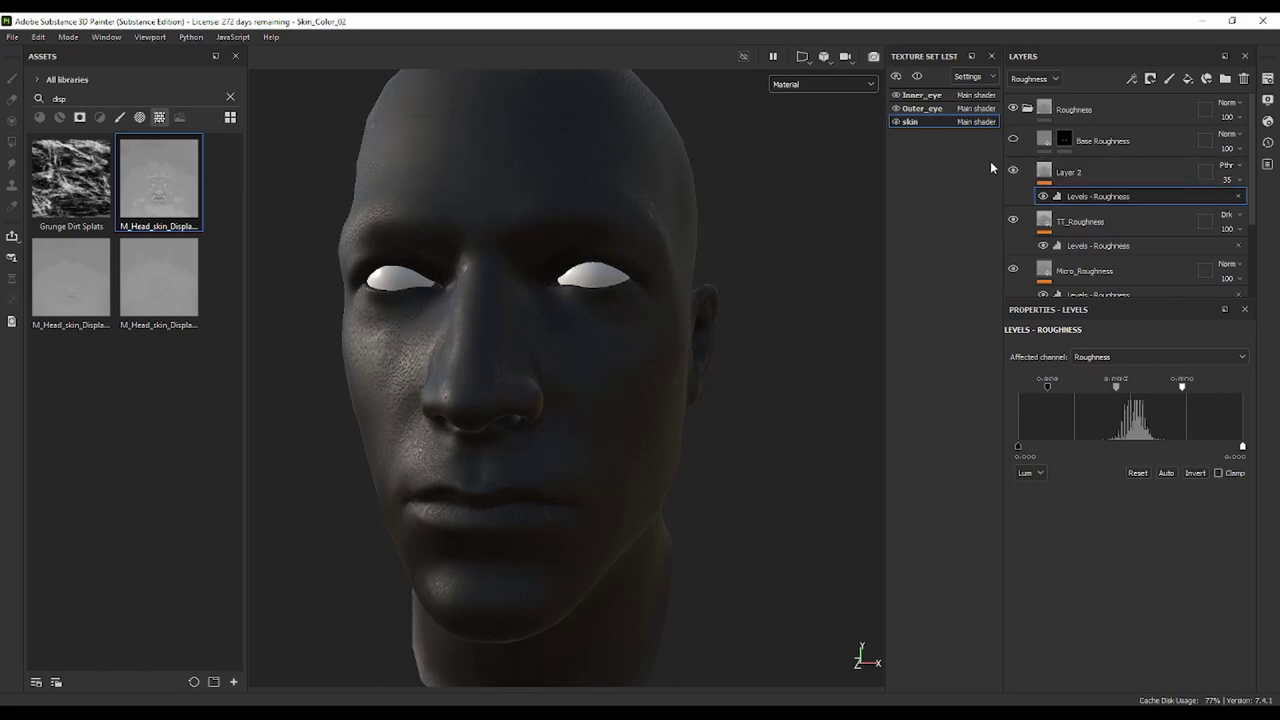
pyautogui.click(848, 85)
pyautogui.click(800, 88)
pyautogui.moveTo(811, 237)
pyautogui.keyDown('alt'); pyautogui.mouseDown()
pyautogui.moveTo(571, 266)
pyautogui.moveTo(849, 266)
pyautogui.moveTo(878, 268)
pyautogui.moveTo(857, 280)
pyautogui.moveTo(884, 286)
pyautogui.moveTo(537, 307)
pyautogui.mouseUp(); pyautogui.keyUp('alt')
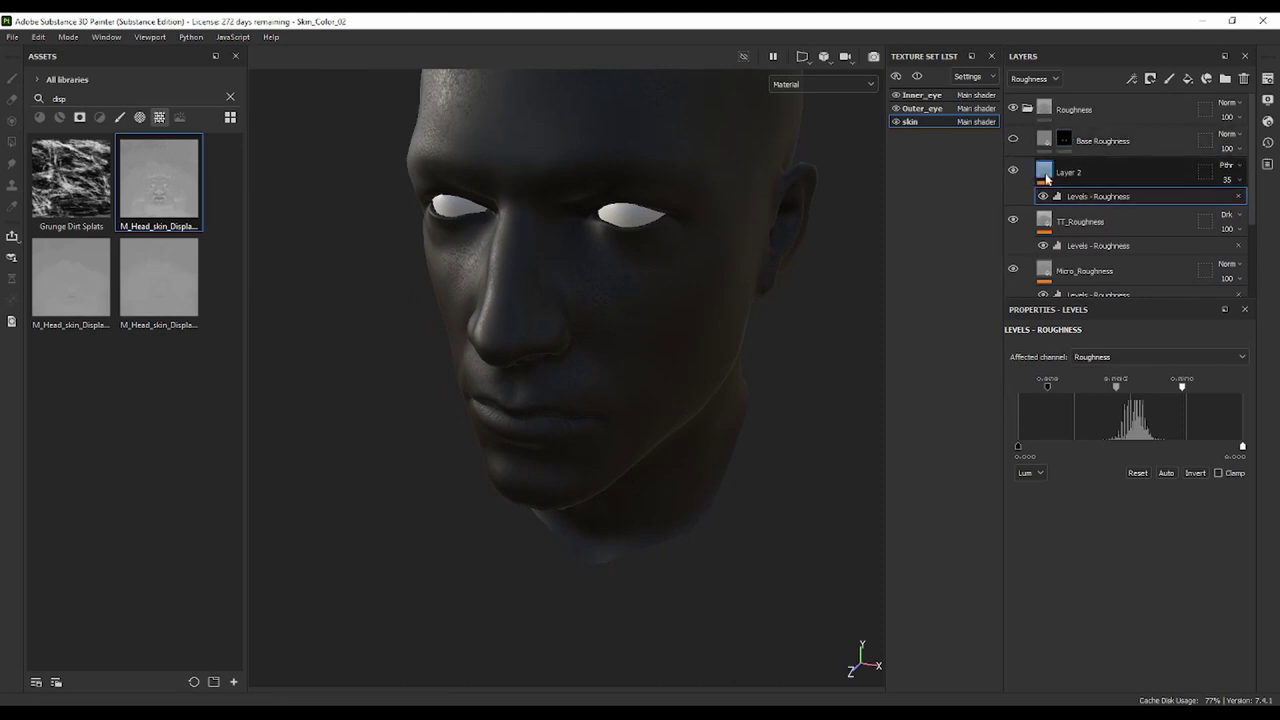
# Show the Roughness channel and raise Layer 2's Levels - Roughness black point slightly
pyautogui.click(828, 84)
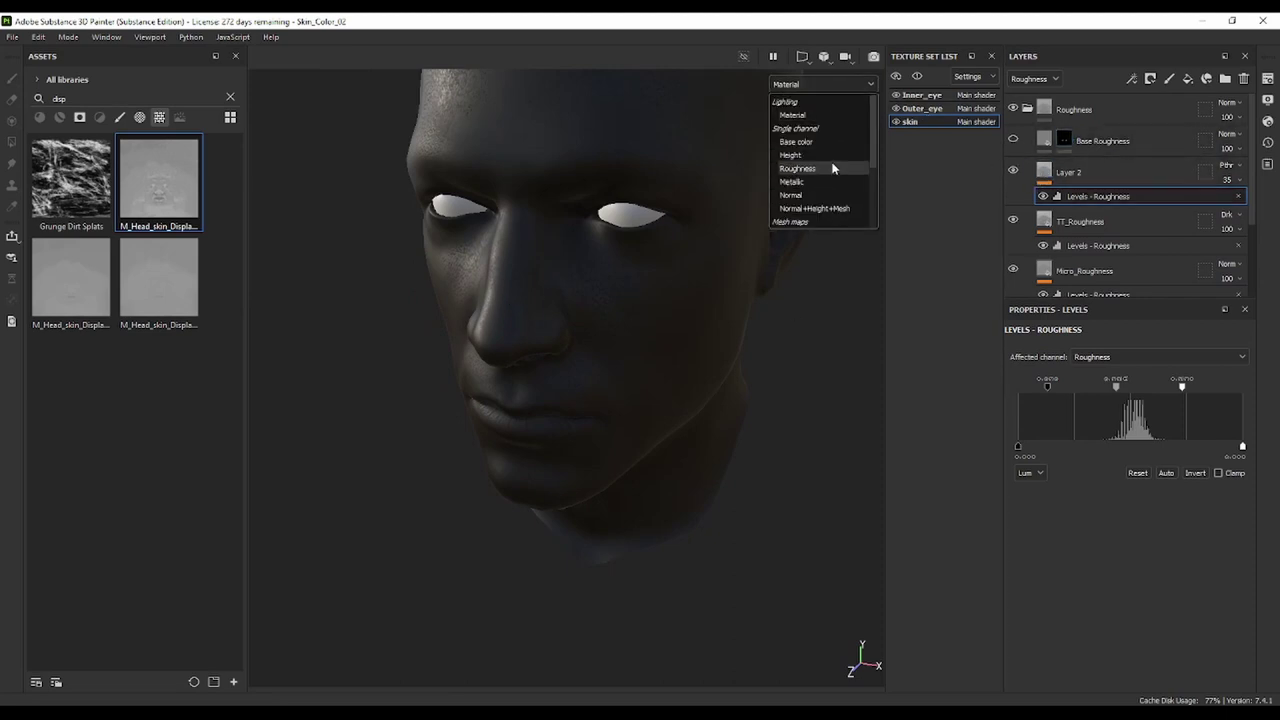
pyautogui.click(836, 168)
pyautogui.moveTo(712, 318); pyautogui.dragTo(706, 353, button='middle')
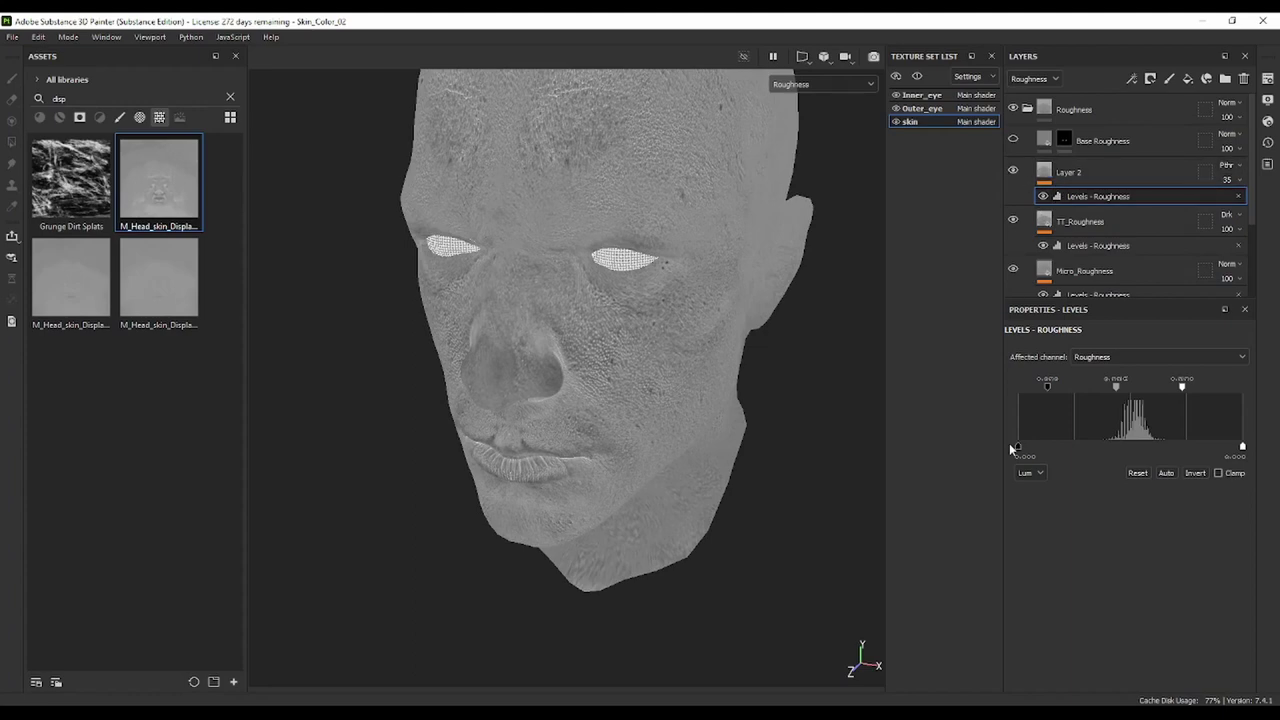
pyautogui.moveTo(1046, 388)
pyautogui.mouseDown()
pyautogui.moveTo(1073, 382)
pyautogui.moveTo(1055, 389)
pyautogui.mouseUp()
pyautogui.keyDown('alt'); pyautogui.moveTo(709, 306); pyautogui.dragTo(705, 335); pyautogui.keyUp('alt')
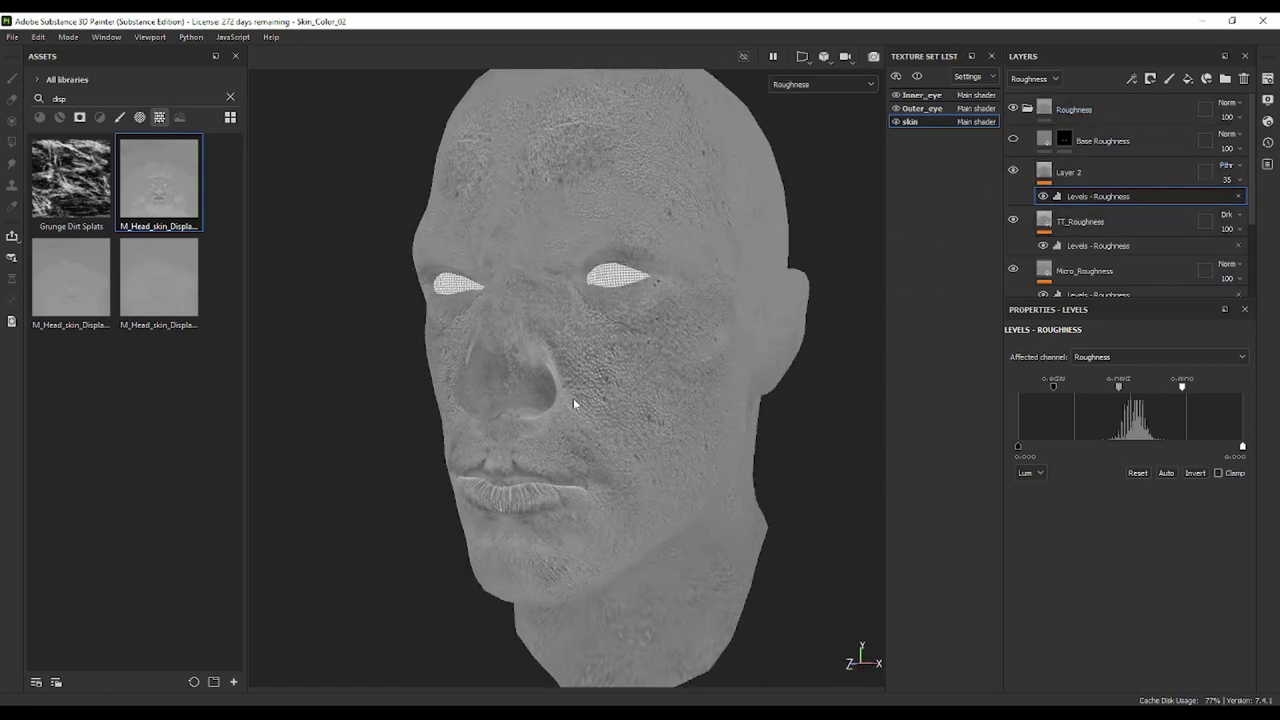
pyautogui.moveTo(603, 390)
pyautogui.keyDown('alt'); pyautogui.mouseDown()
pyautogui.moveTo(608, 374)
pyautogui.moveTo(580, 386)
pyautogui.mouseUp(); pyautogui.keyUp('alt')
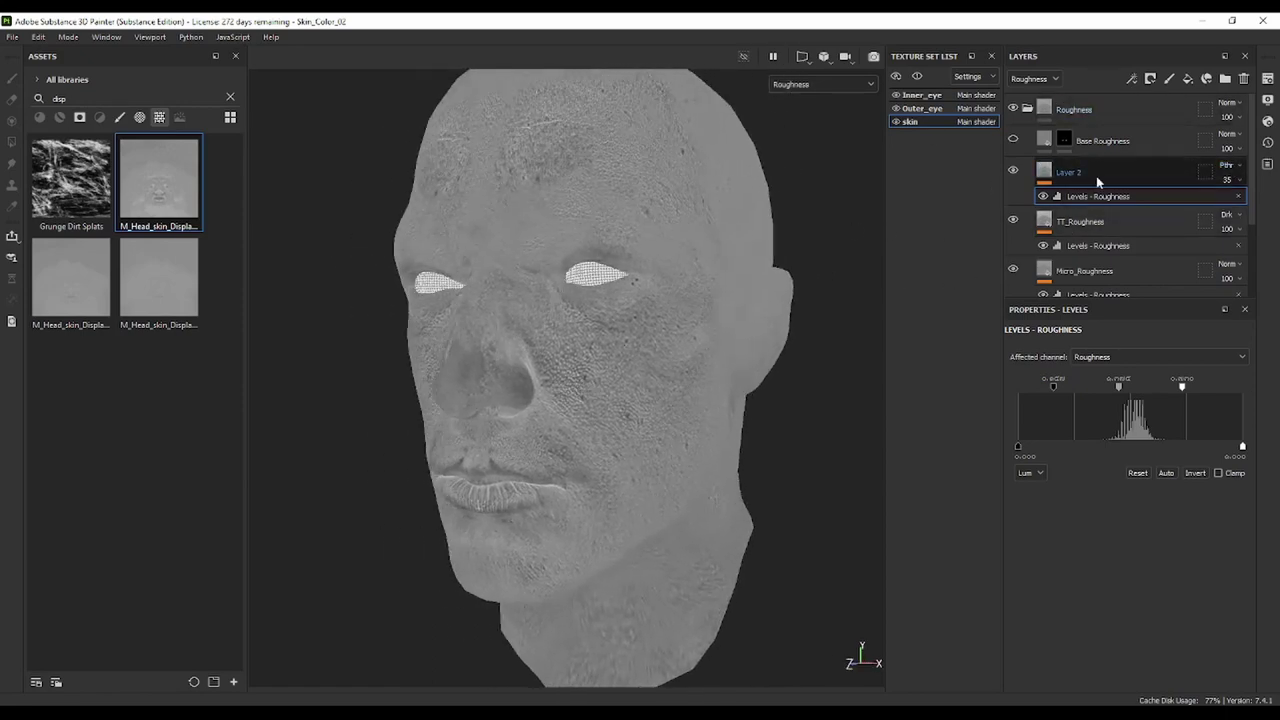
# Duplicate Layer 2, name the copy R_paint, and give R_paint a black mask
pyautogui.rightClick(1149, 172)
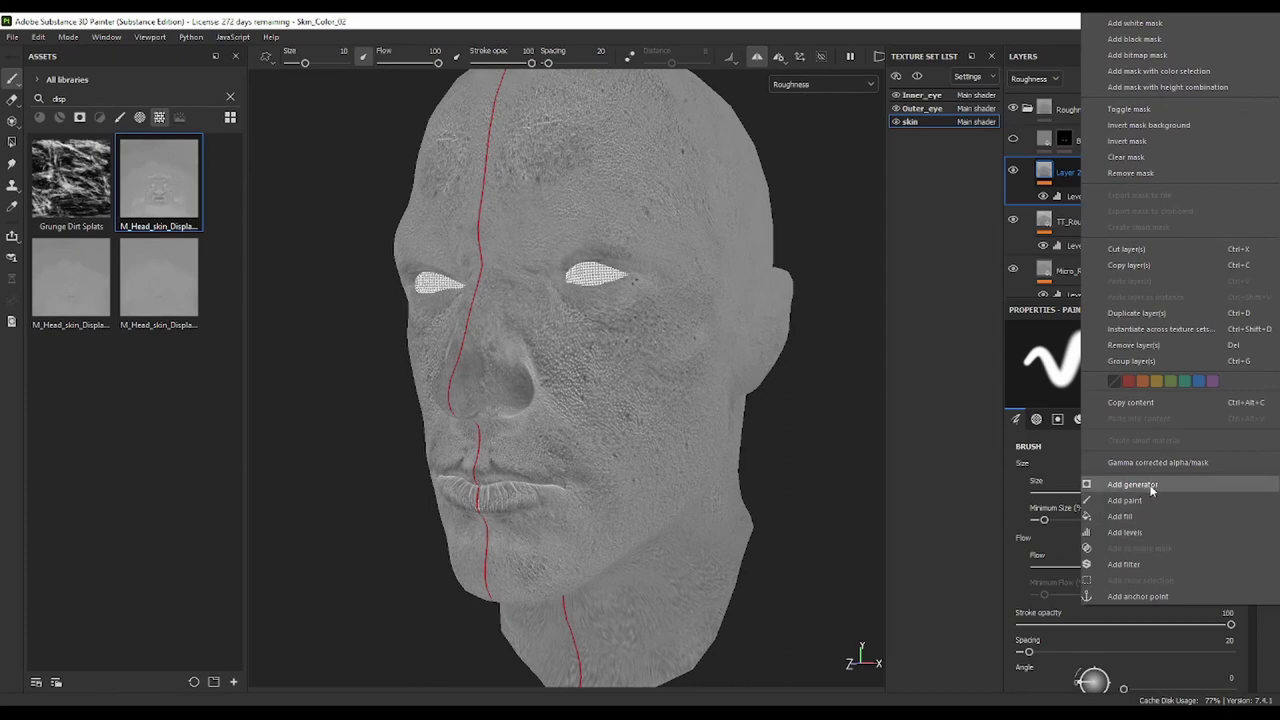
pyautogui.click(1132, 313)
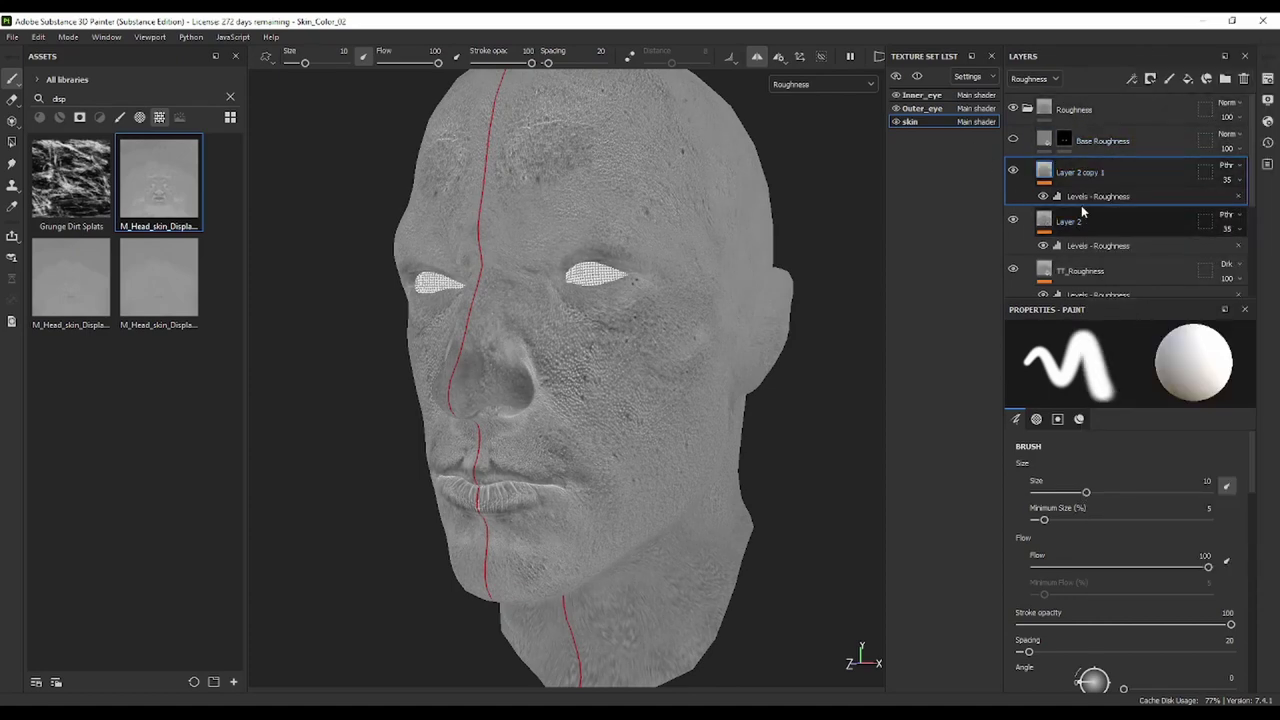
pyautogui.doubleClick(1078, 175)
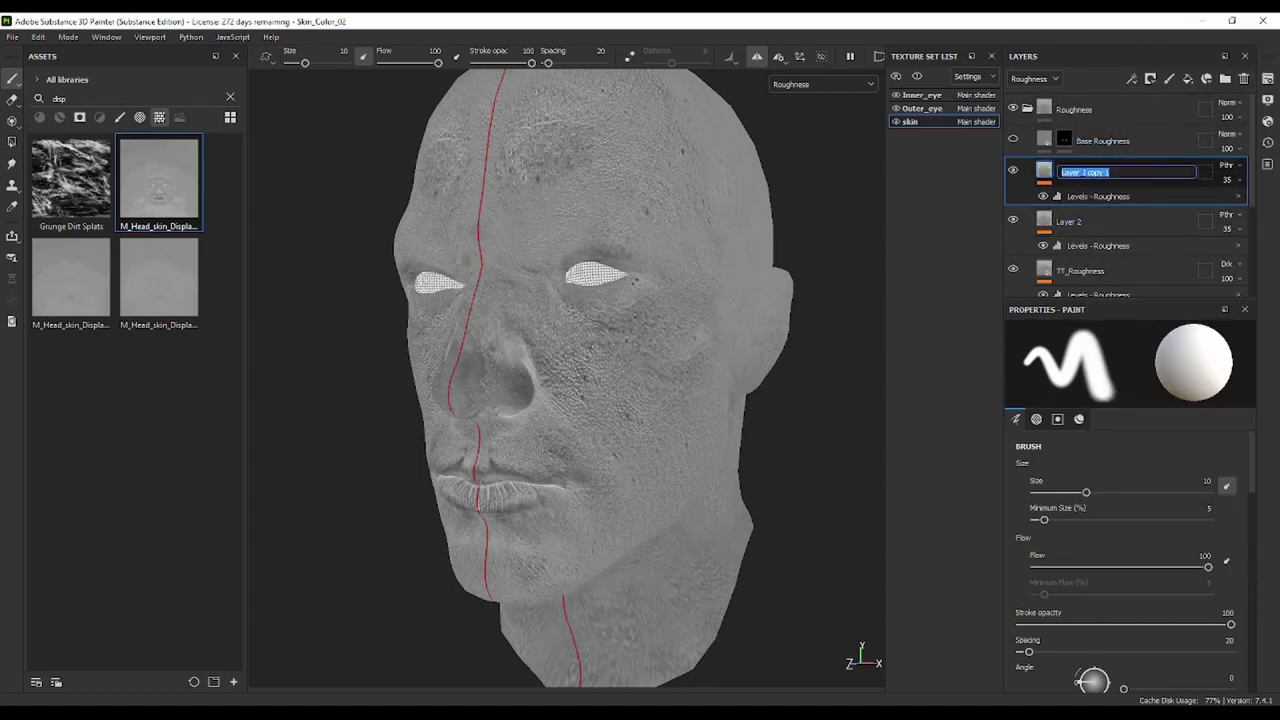
pyautogui.write('R_pain')
pyautogui.write('t')
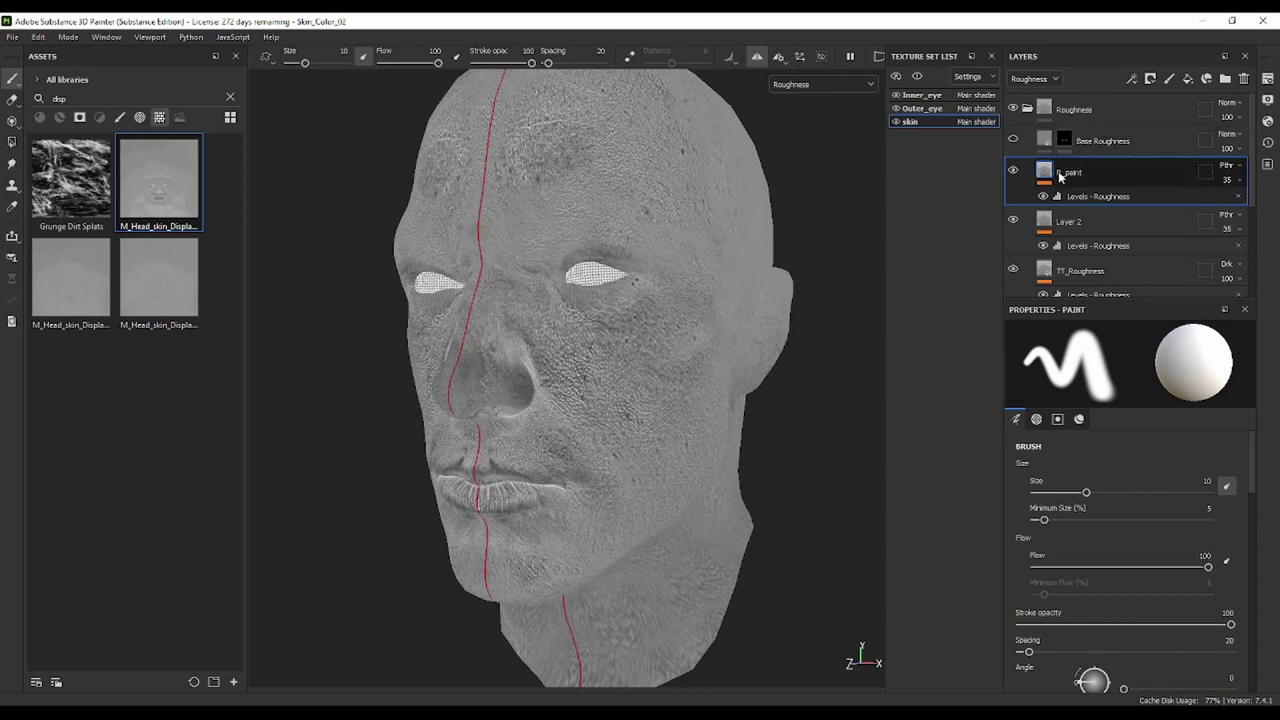
pyautogui.press('Return')
pyautogui.rightClick(1106, 176)
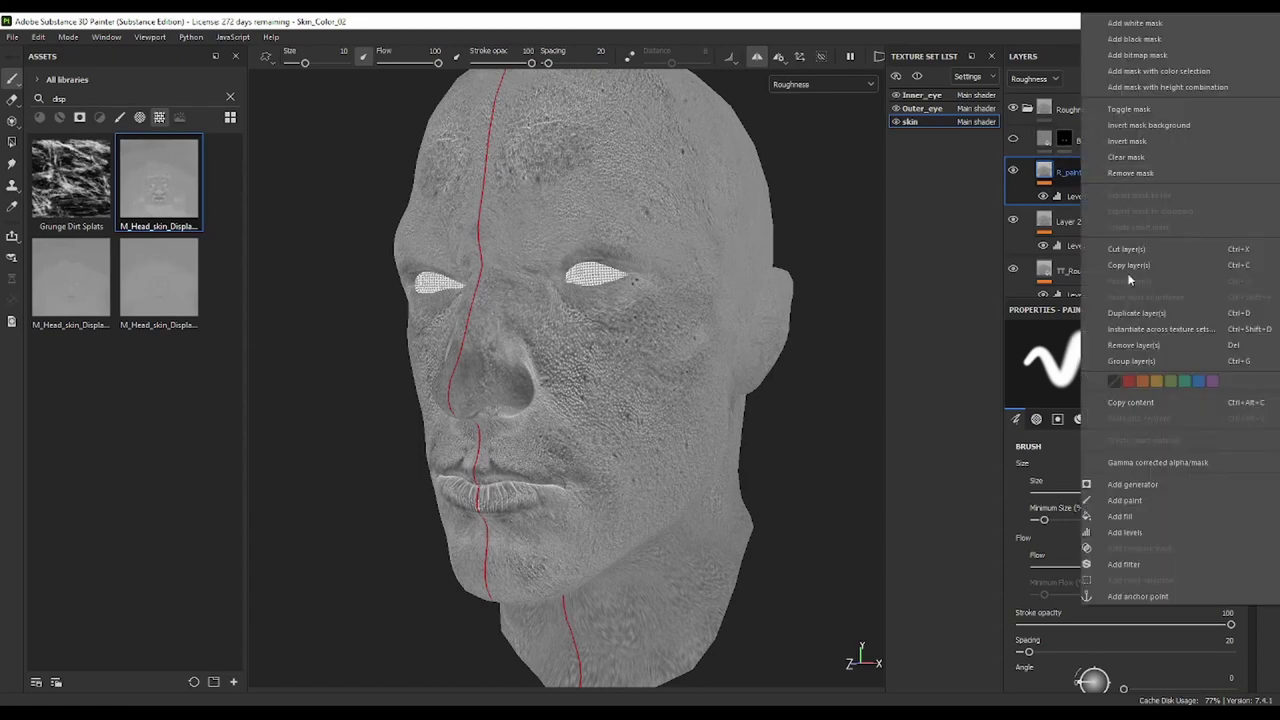
pyautogui.click(1135, 39)
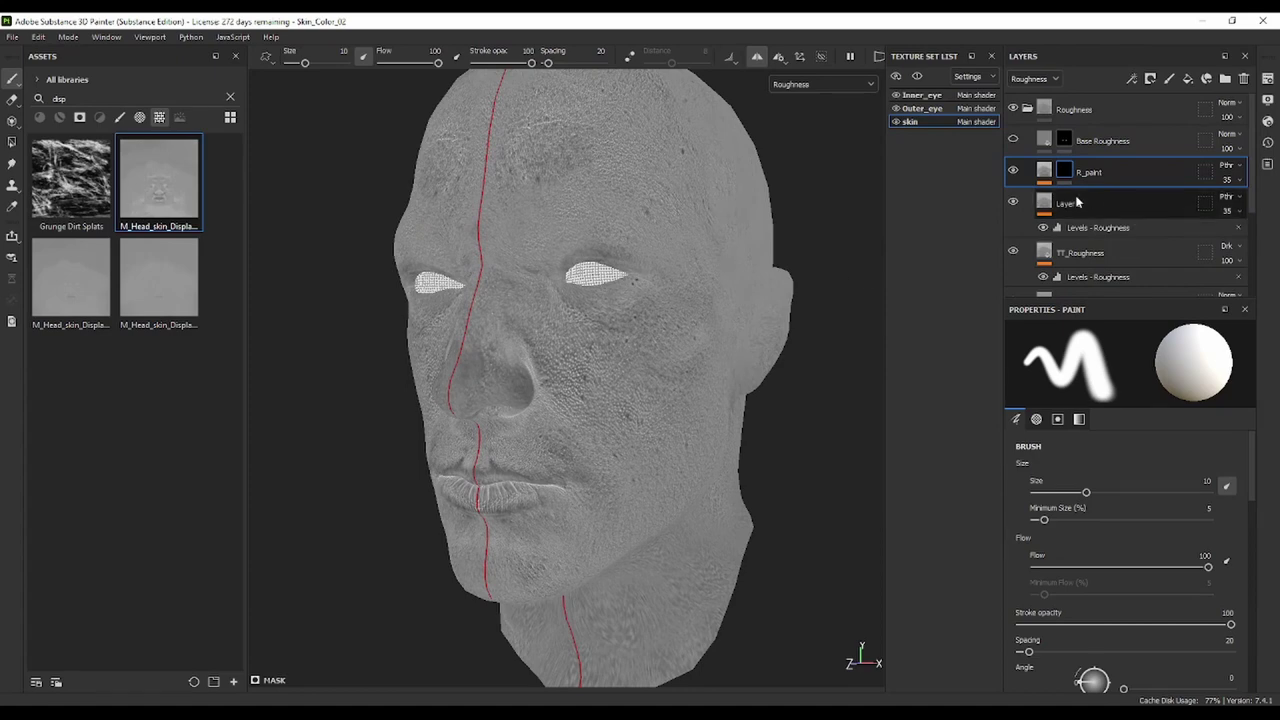
# Undo the pasted Levels effect, load the Dirt 1 brush from a 'dirt' search, and target R_paint's mask
pyautogui.hotkey('ctrl', 'v')
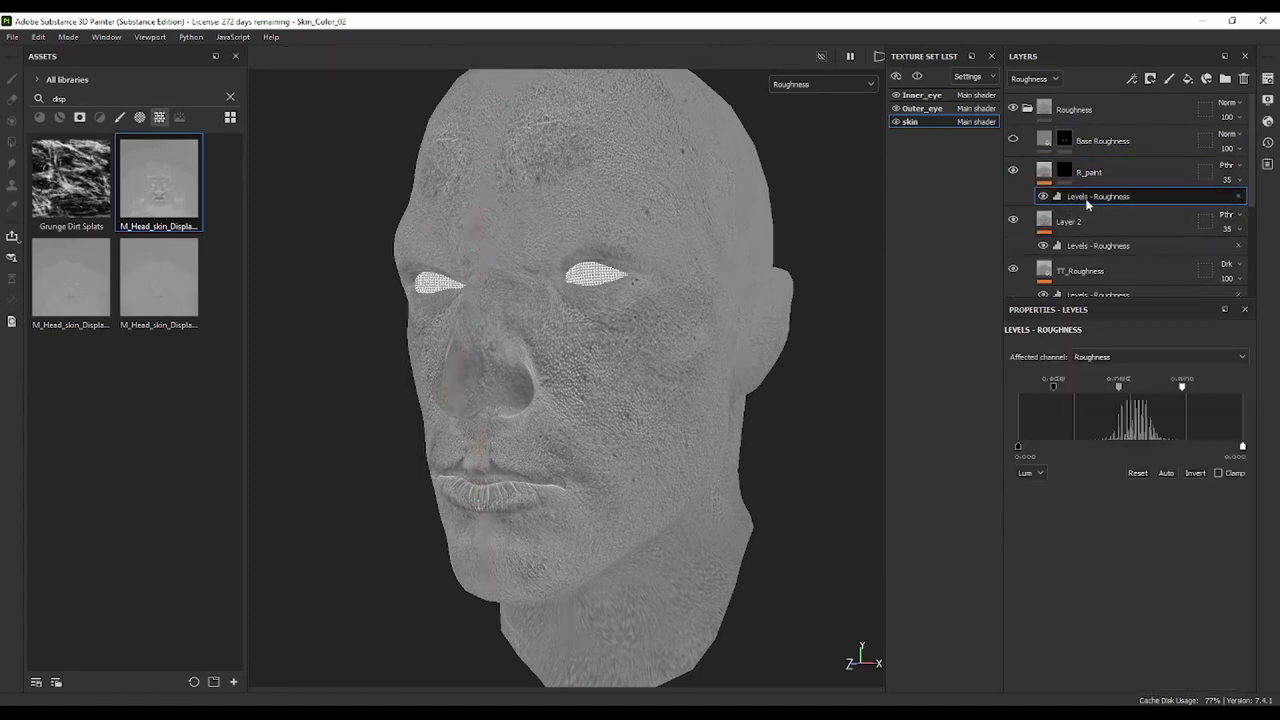
pyautogui.hotkey('ctrl', 'z')
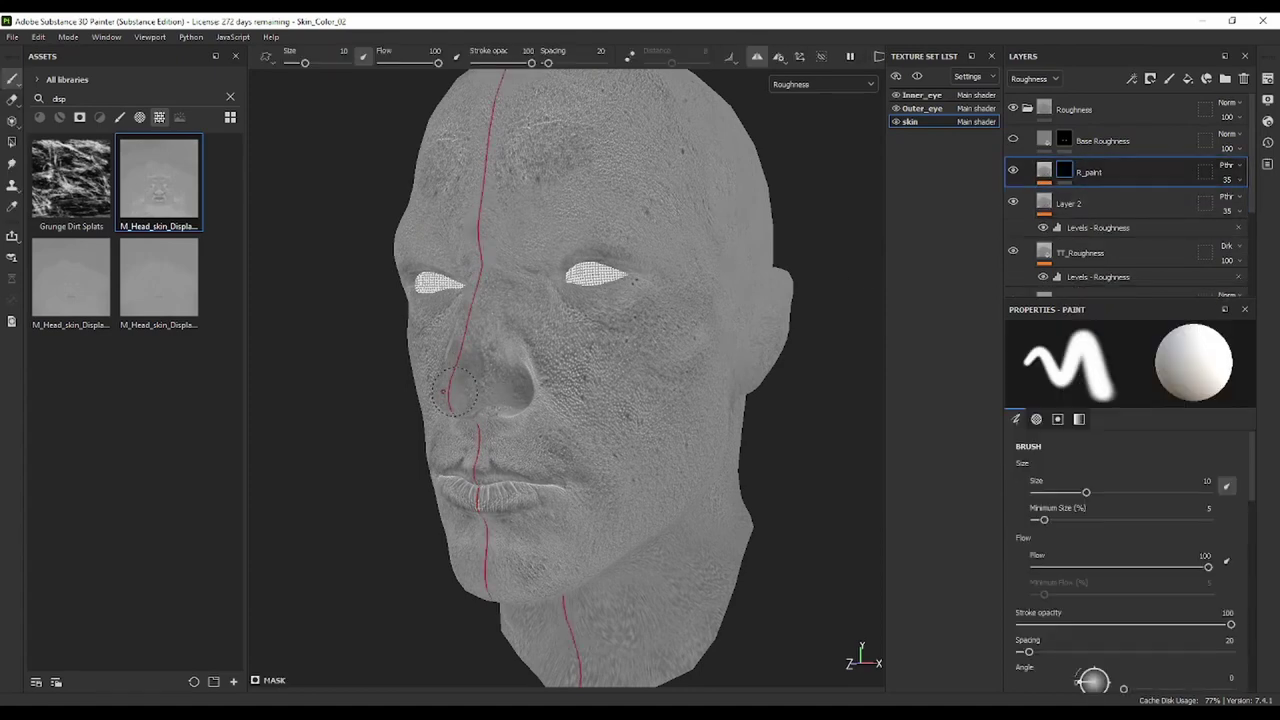
pyautogui.click(230, 97)
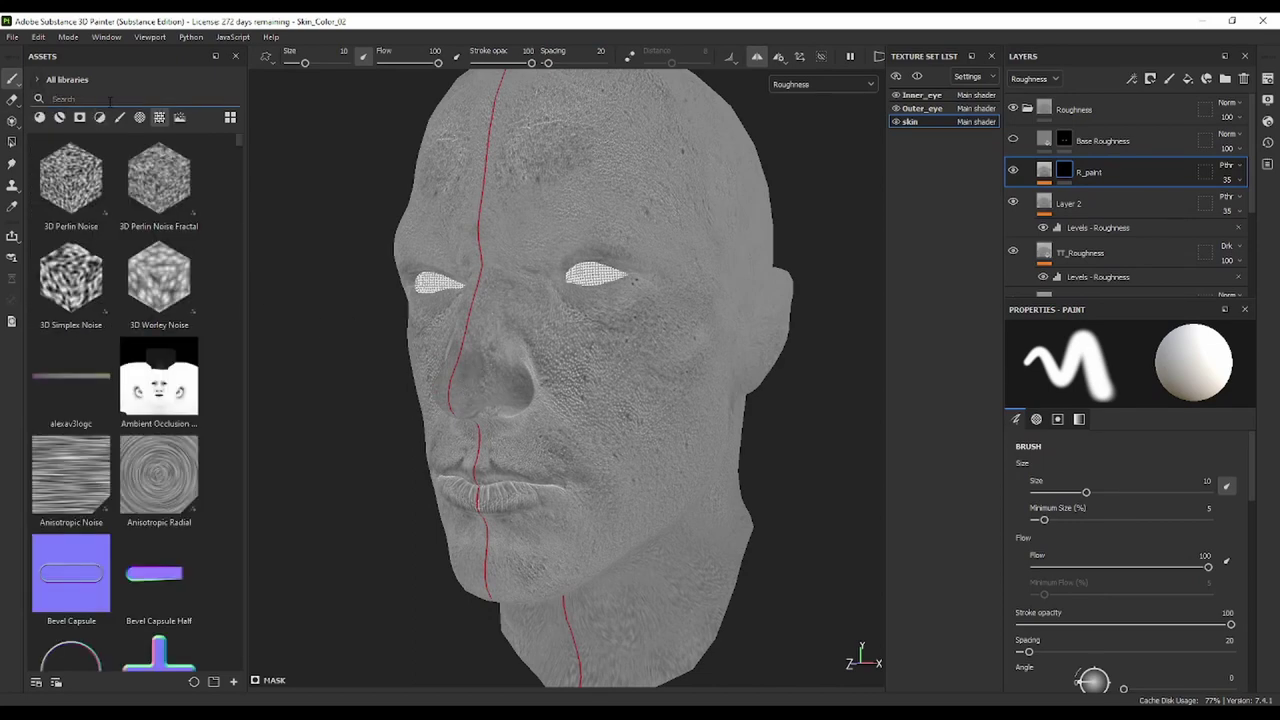
pyautogui.write('di')
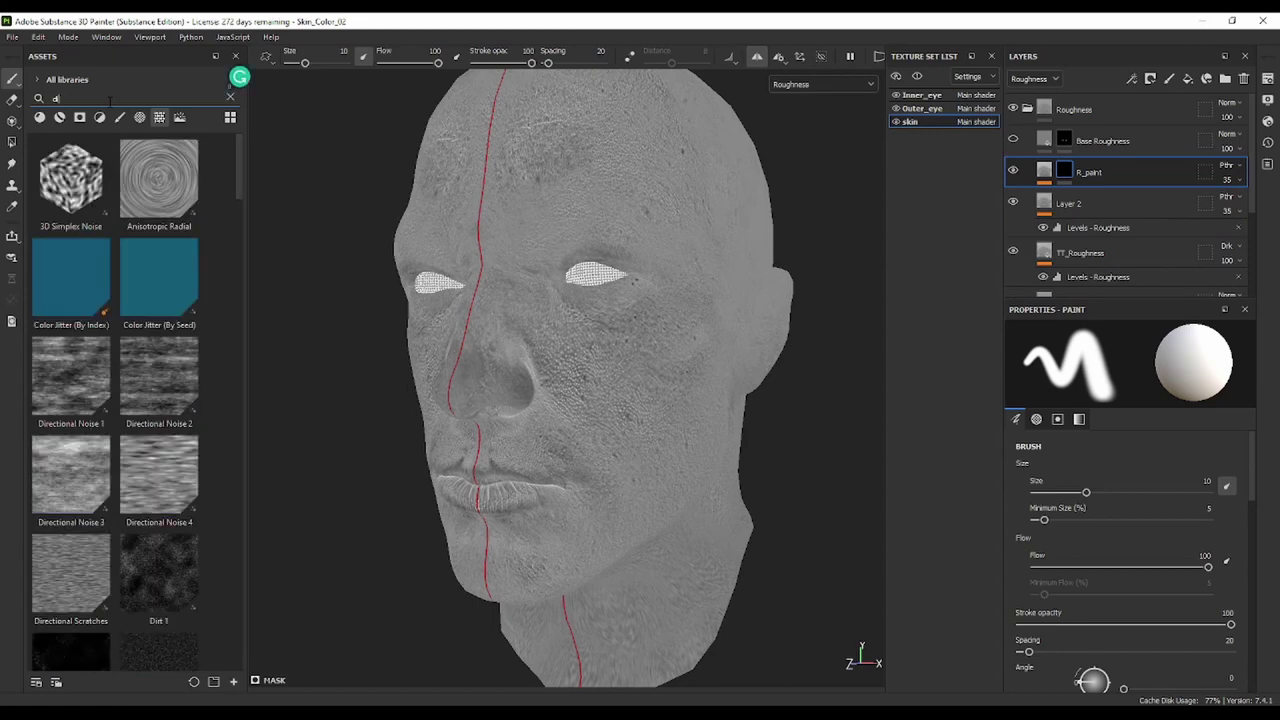
pyautogui.write('rt')
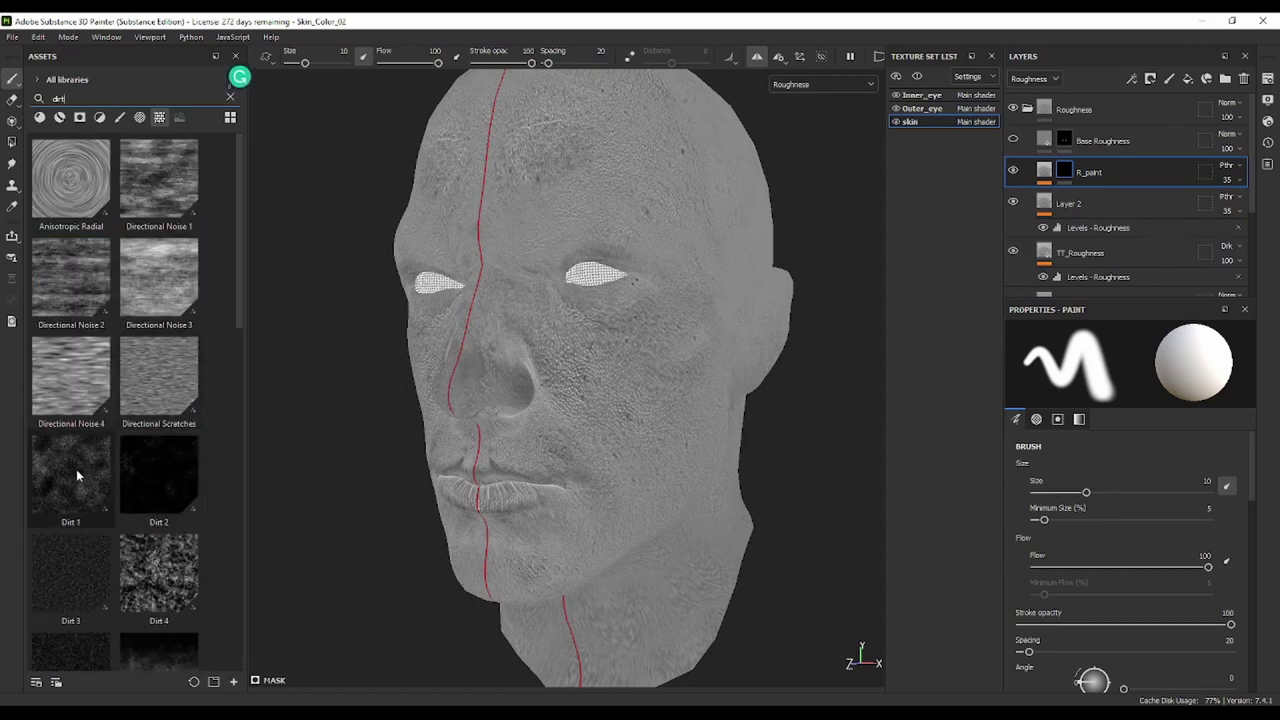
pyautogui.click(87, 502)
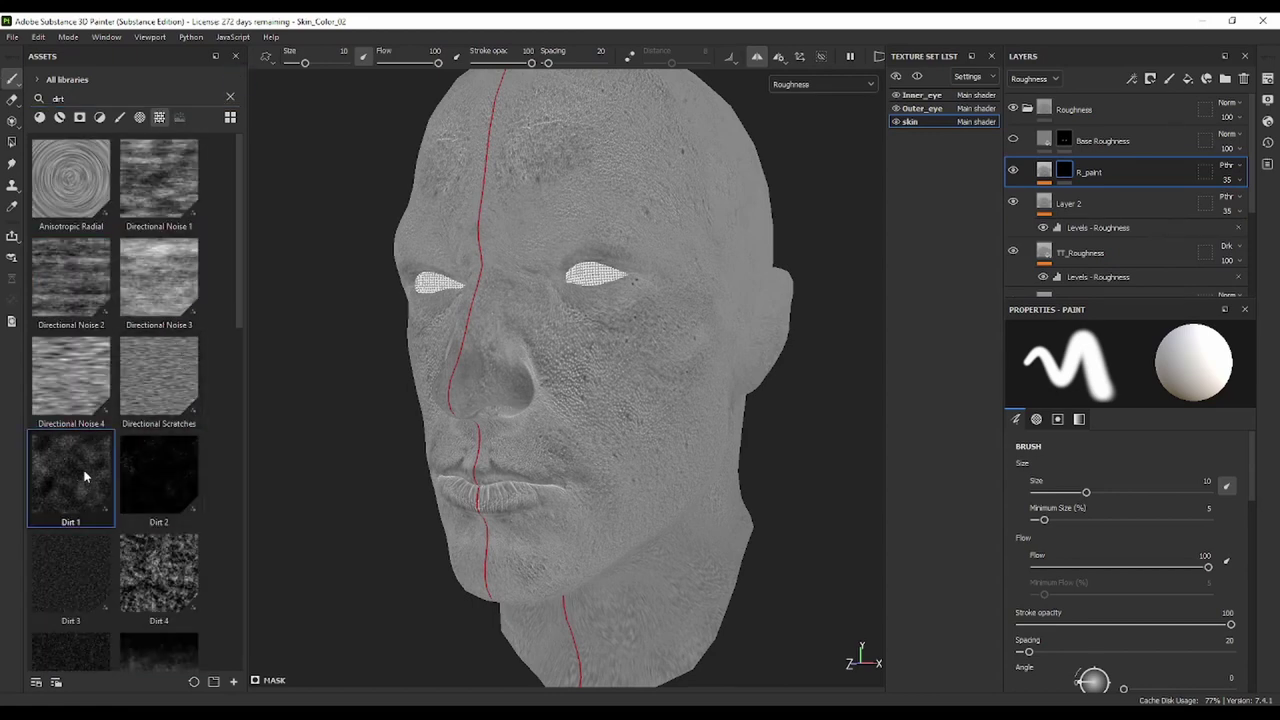
pyautogui.click(120, 117)
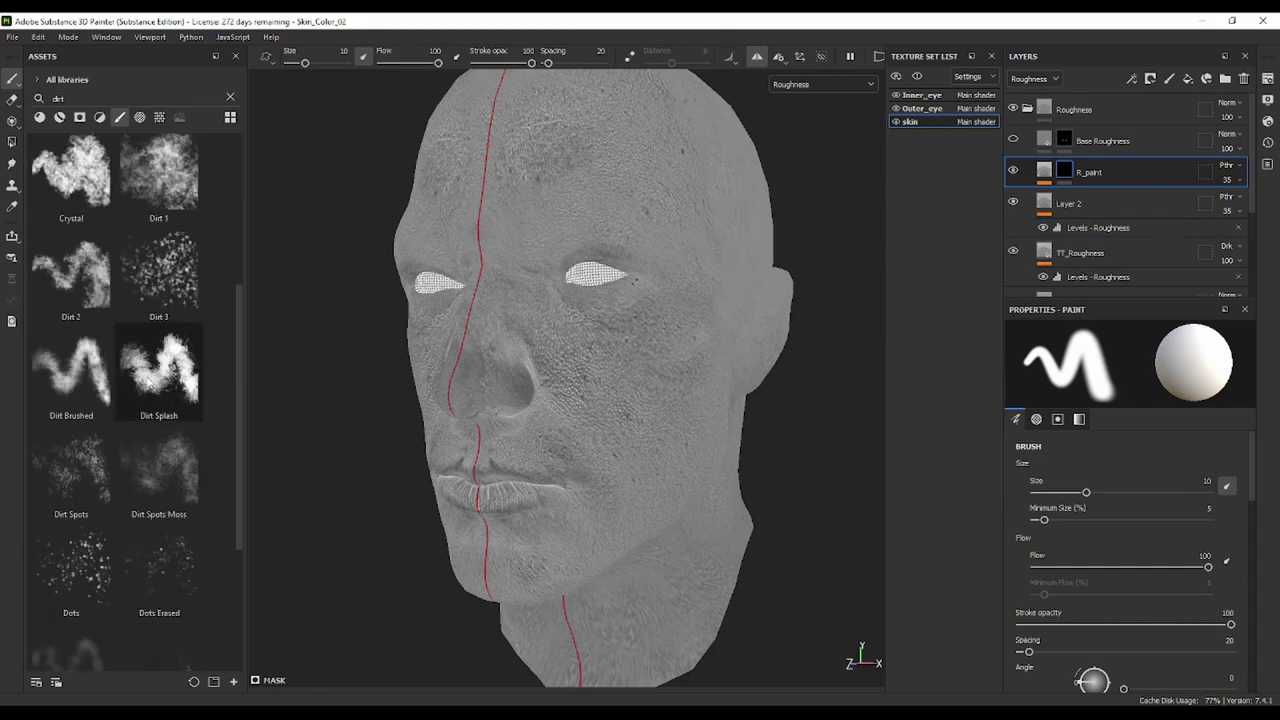
pyautogui.click(159, 180)
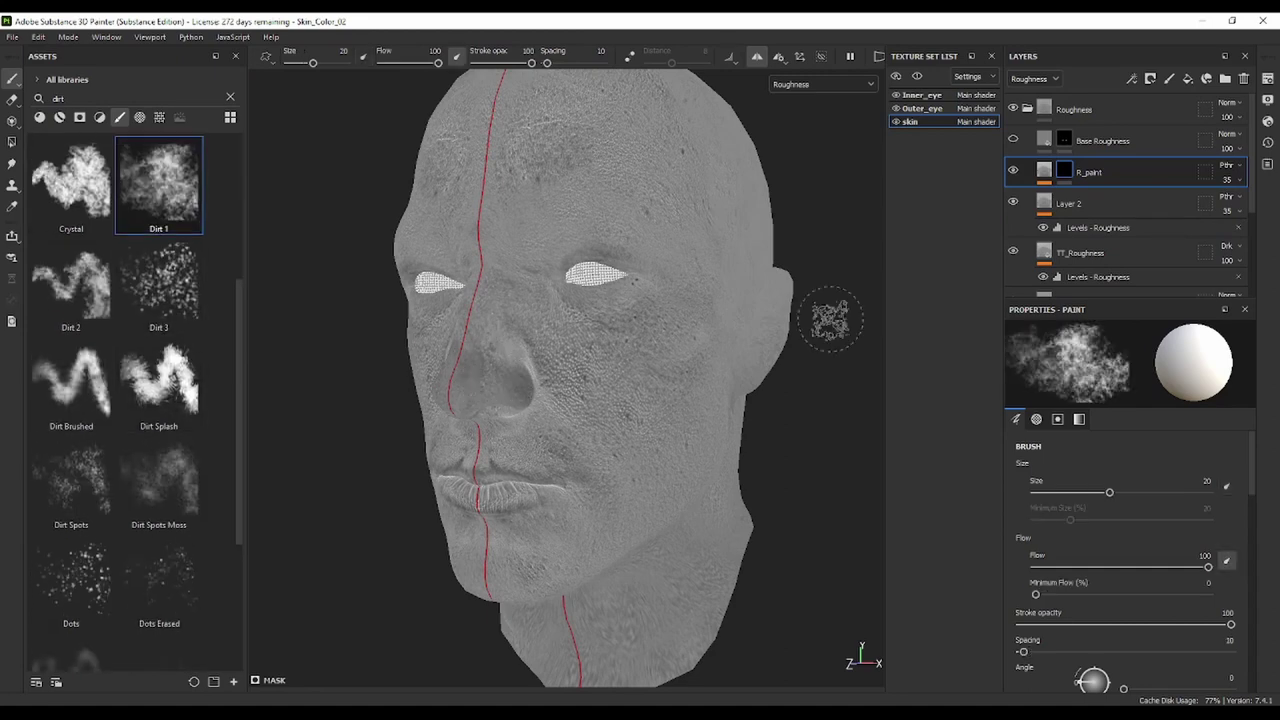
pyautogui.click(1062, 168)
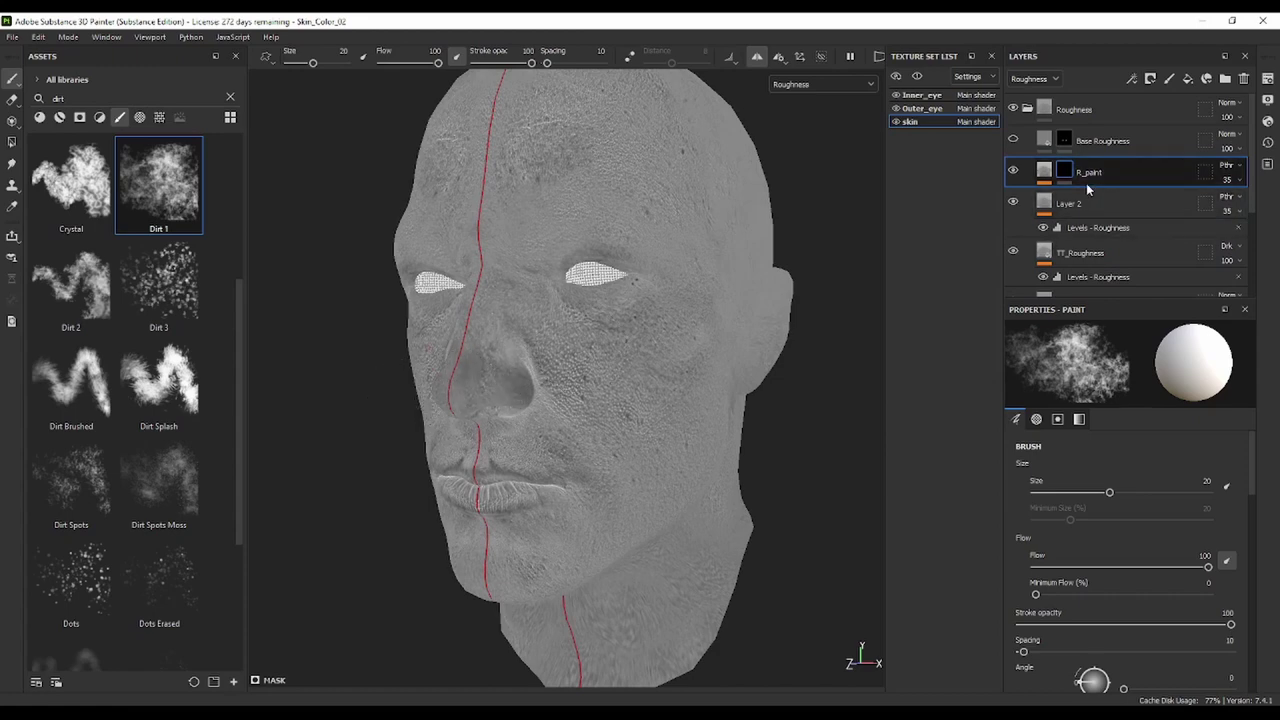
# Push the black input of R_paint's Levels - Roughness higher and set R_paint's opacity to 100
pyautogui.click(1047, 174)
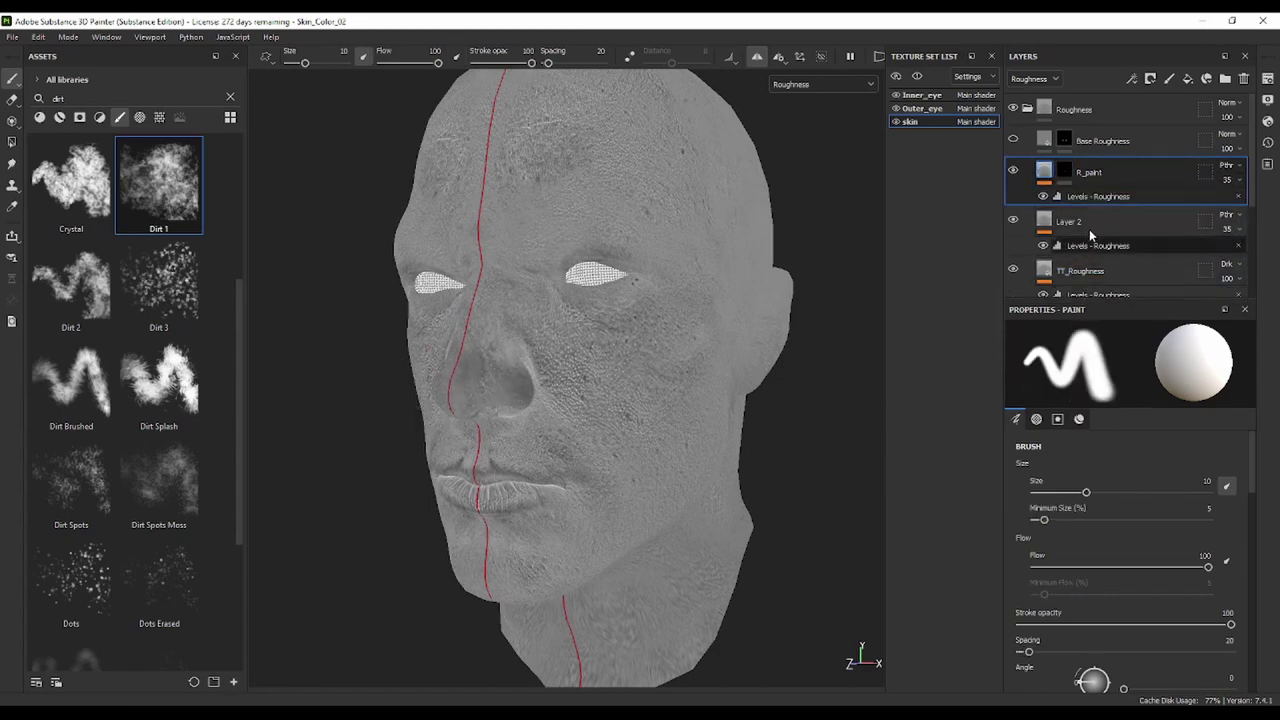
pyautogui.click(1090, 200)
pyautogui.moveTo(1053, 386); pyautogui.dragTo(1072, 386)
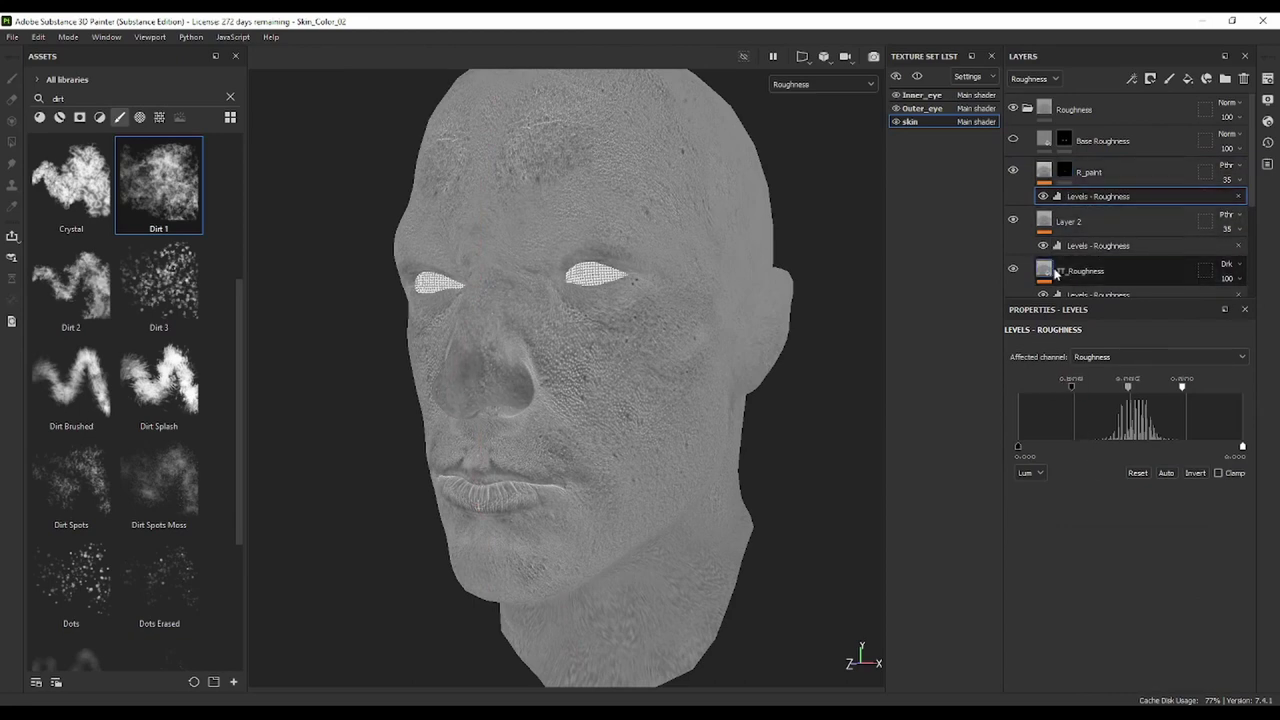
pyautogui.moveTo(1072, 386); pyautogui.dragTo(1089, 386)
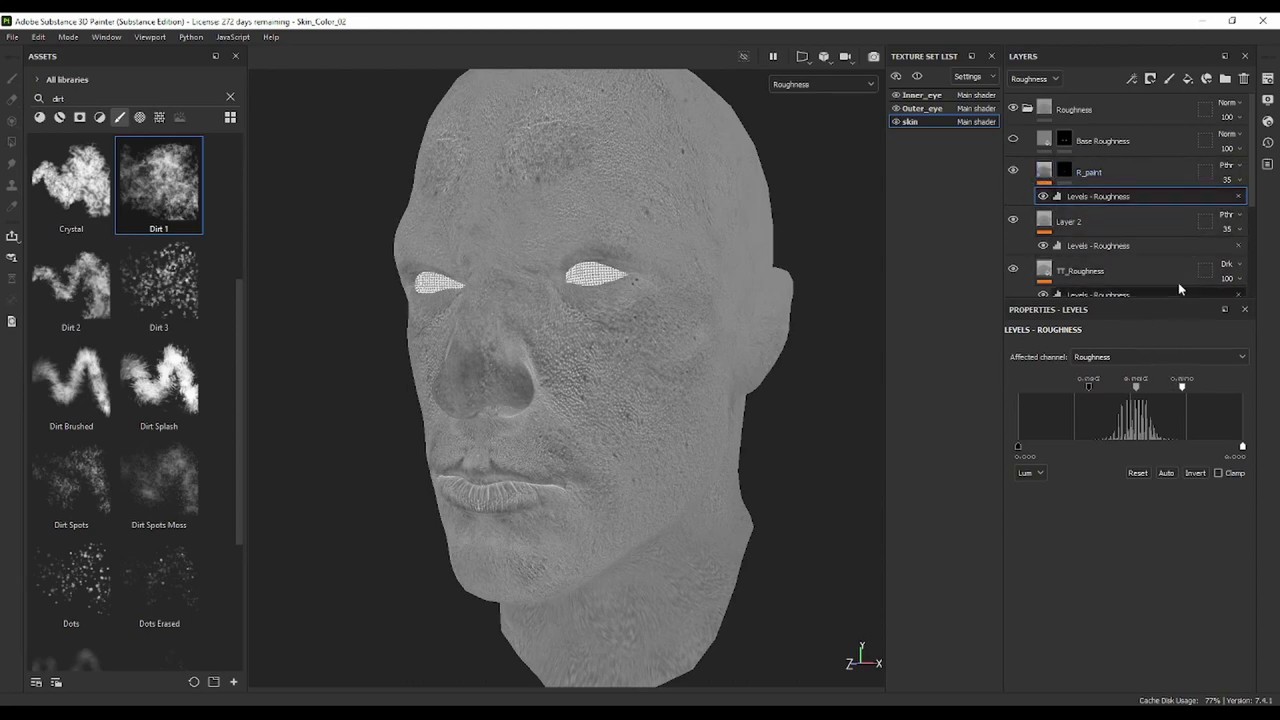
pyautogui.moveTo(1238, 183); pyautogui.dragTo(1240, 210)
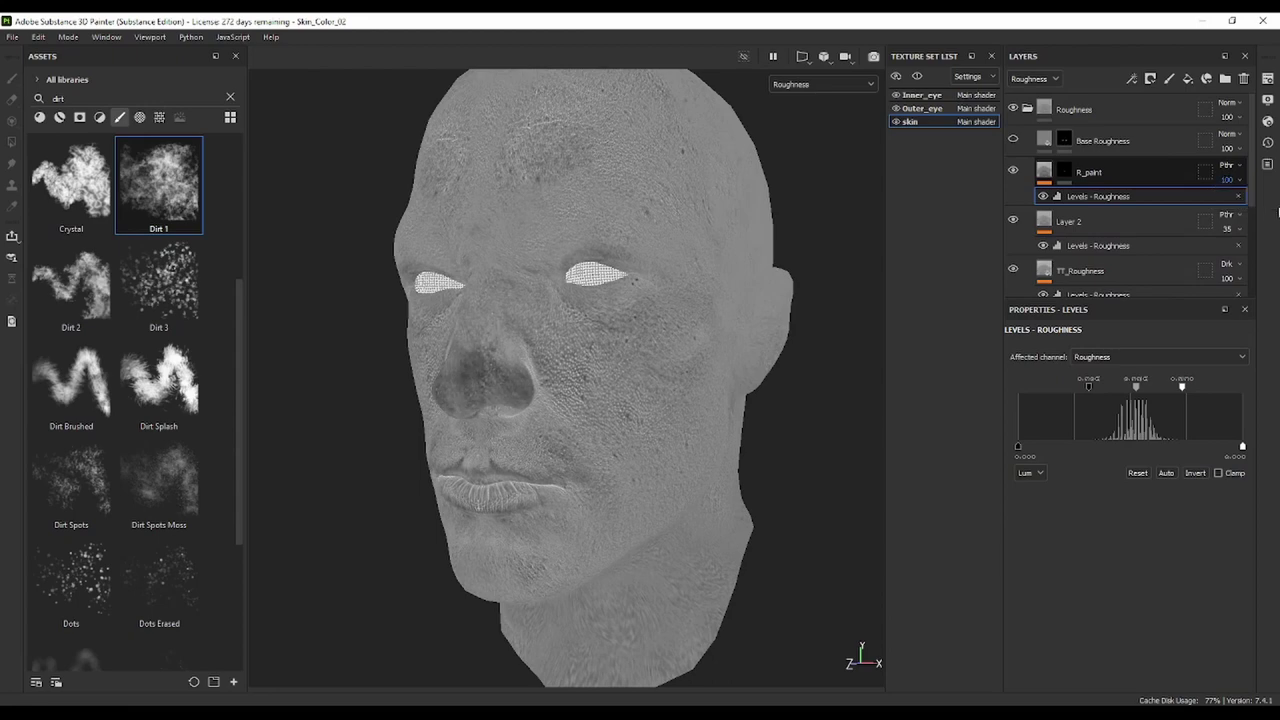
# Paint dirt roughness over the nose on R_paint's mask, then reduce the brush size to 9.43
pyautogui.click(1066, 175)
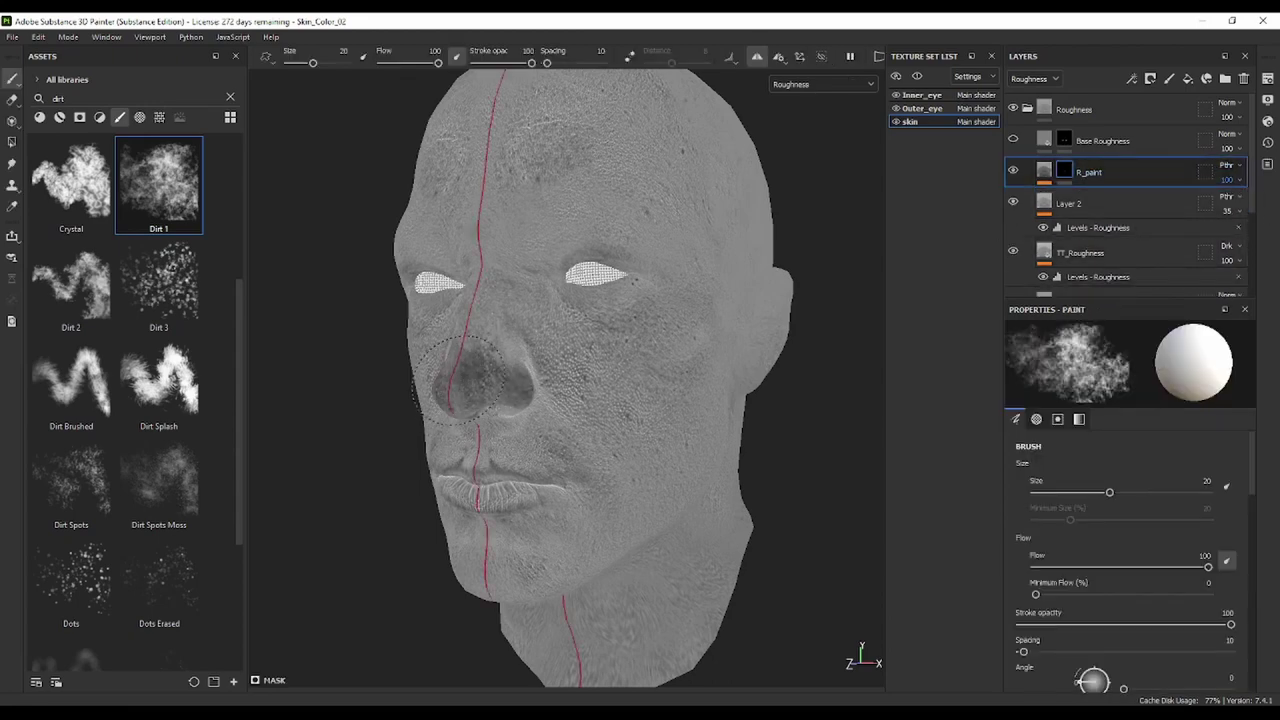
pyautogui.moveTo(485, 328)
pyautogui.mouseDown()
pyautogui.moveTo(480, 382)
pyautogui.moveTo(510, 380)
pyautogui.moveTo(505, 400)
pyautogui.moveTo(510, 390)
pyautogui.mouseUp()
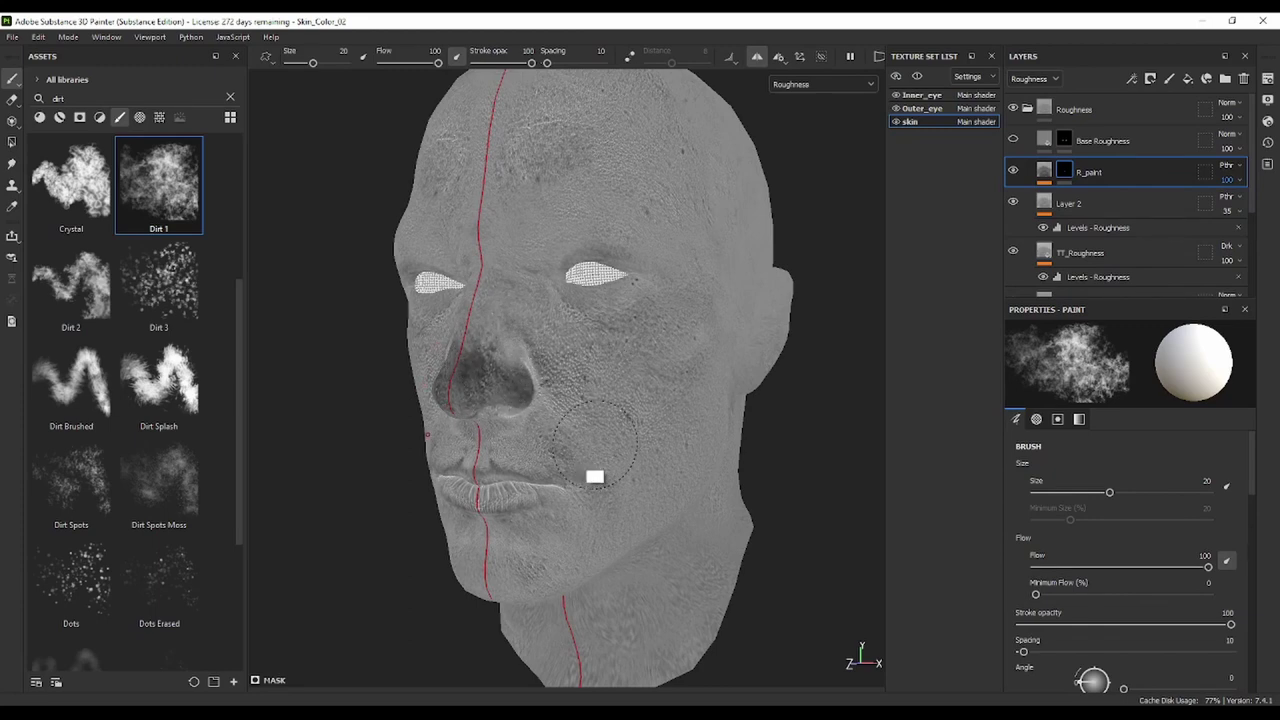
pyautogui.keyDown('alt'); pyautogui.moveTo(594, 480); pyautogui.dragTo(631, 434); pyautogui.keyUp('alt')
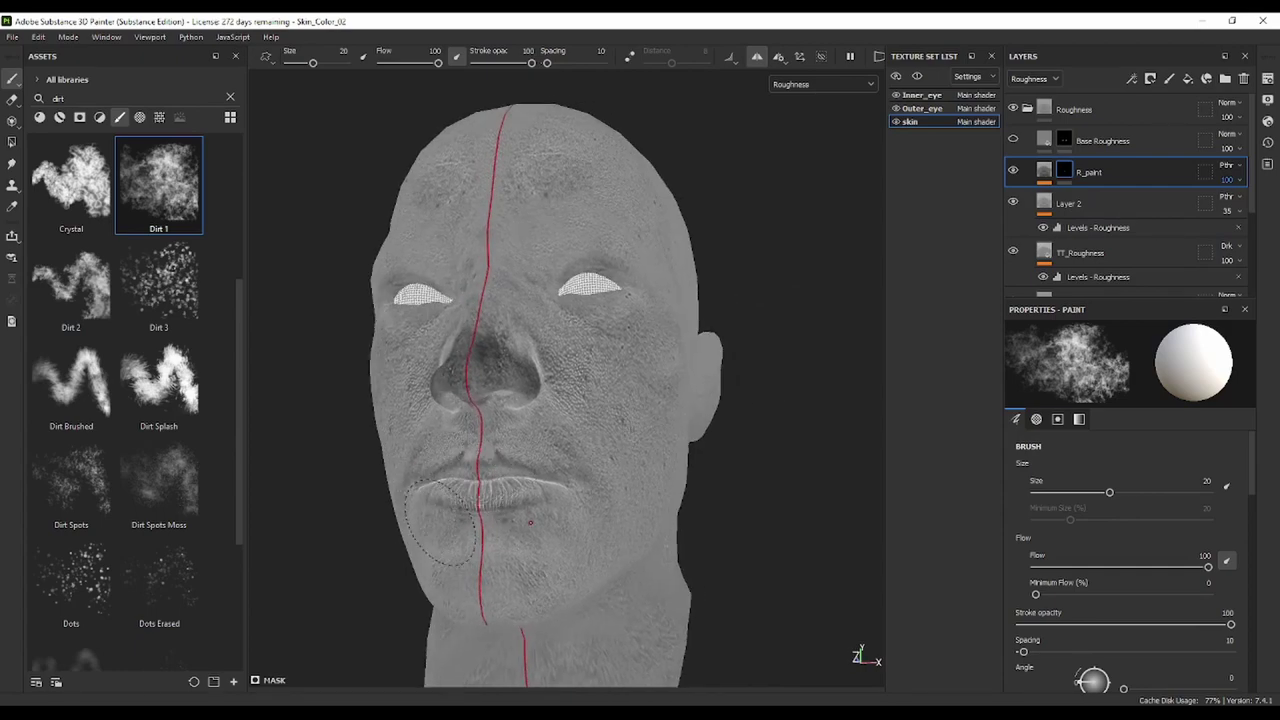
pyautogui.keyDown('alt'); pyautogui.moveTo(530, 522); pyautogui.dragTo(468, 408, button='right'); pyautogui.keyUp('alt')
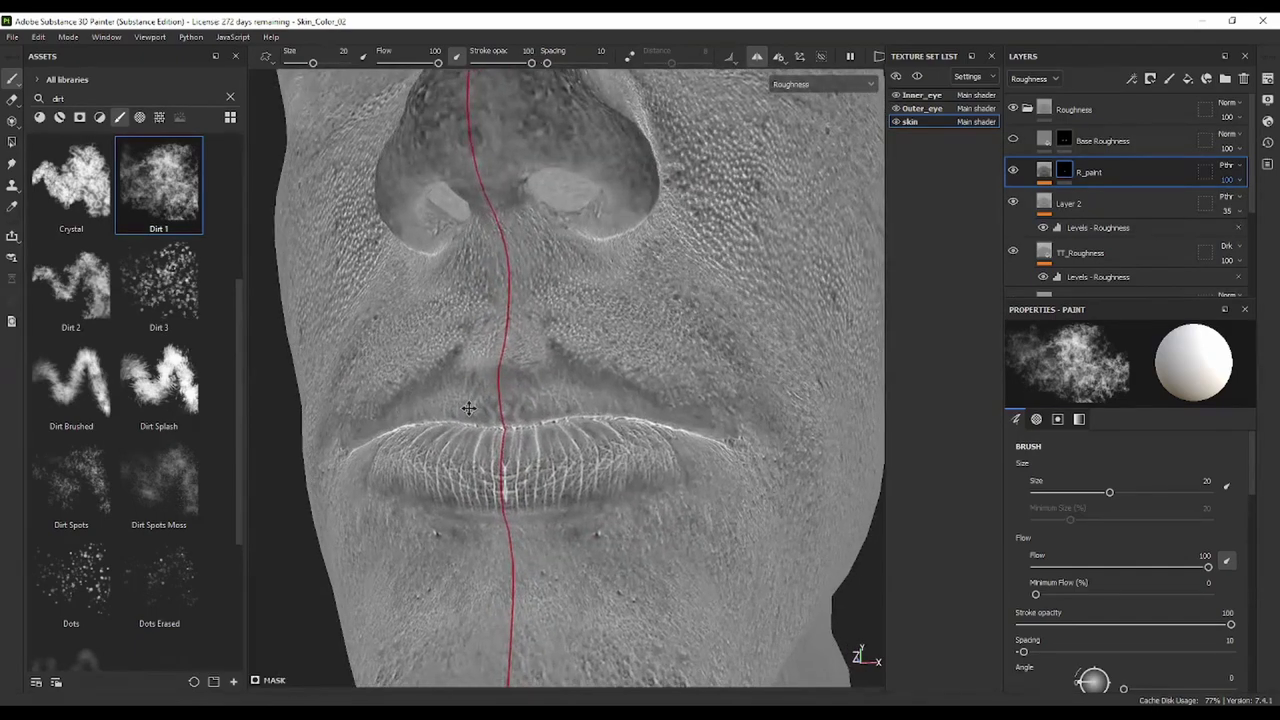
pyautogui.keyDown('alt'); pyautogui.moveTo(469, 408); pyautogui.dragTo(526, 409); pyautogui.keyUp('alt')
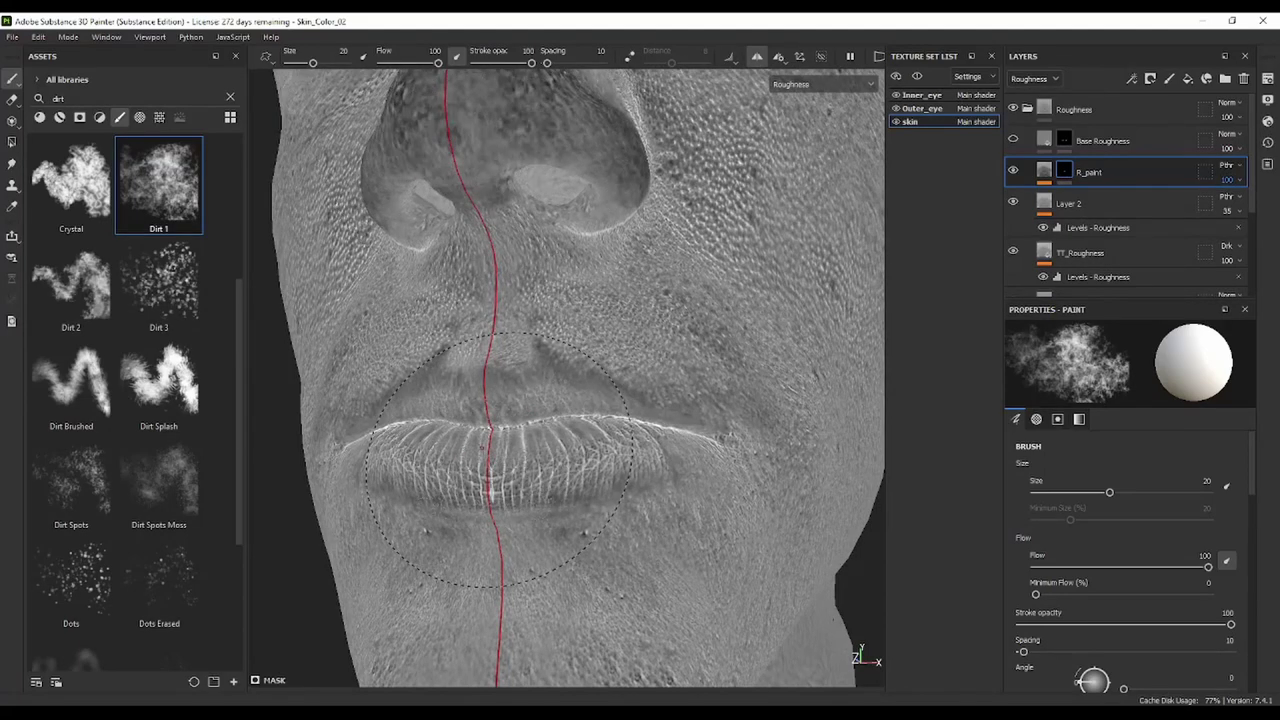
pyautogui.keyDown('ctrl'); pyautogui.moveTo(497, 460); pyautogui.dragTo(495, 425, button='right'); pyautogui.keyUp('ctrl')
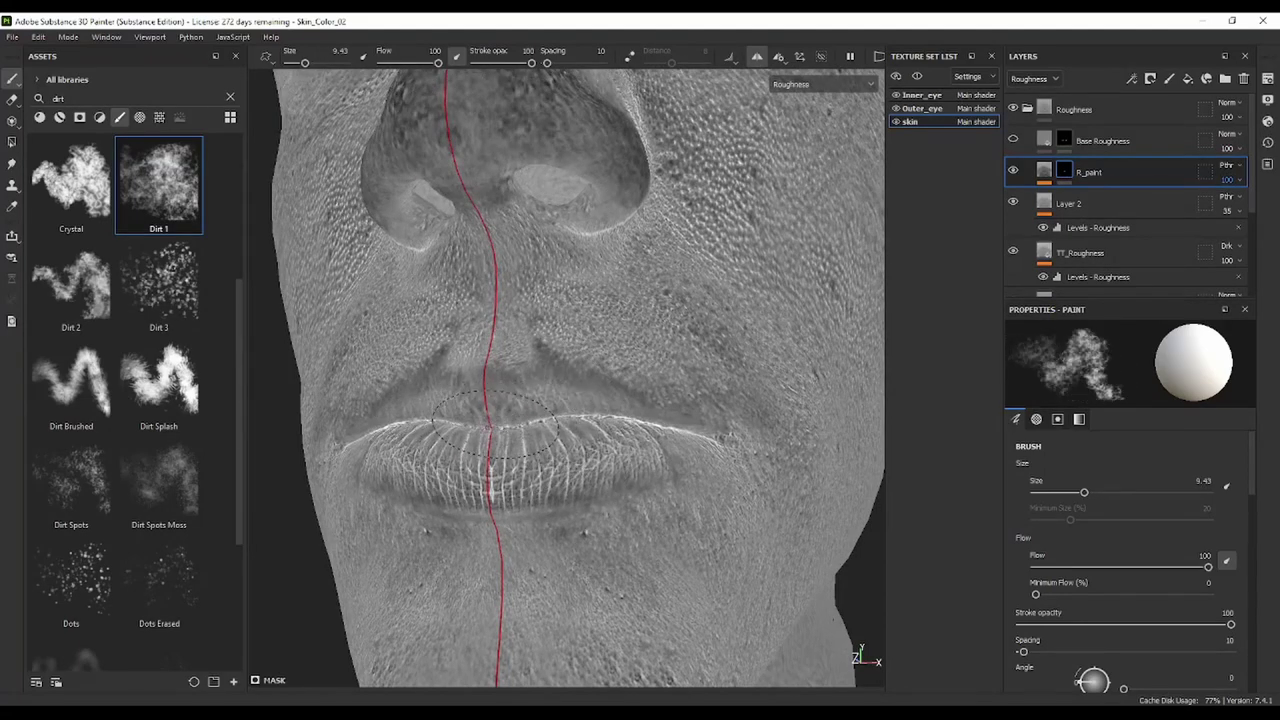
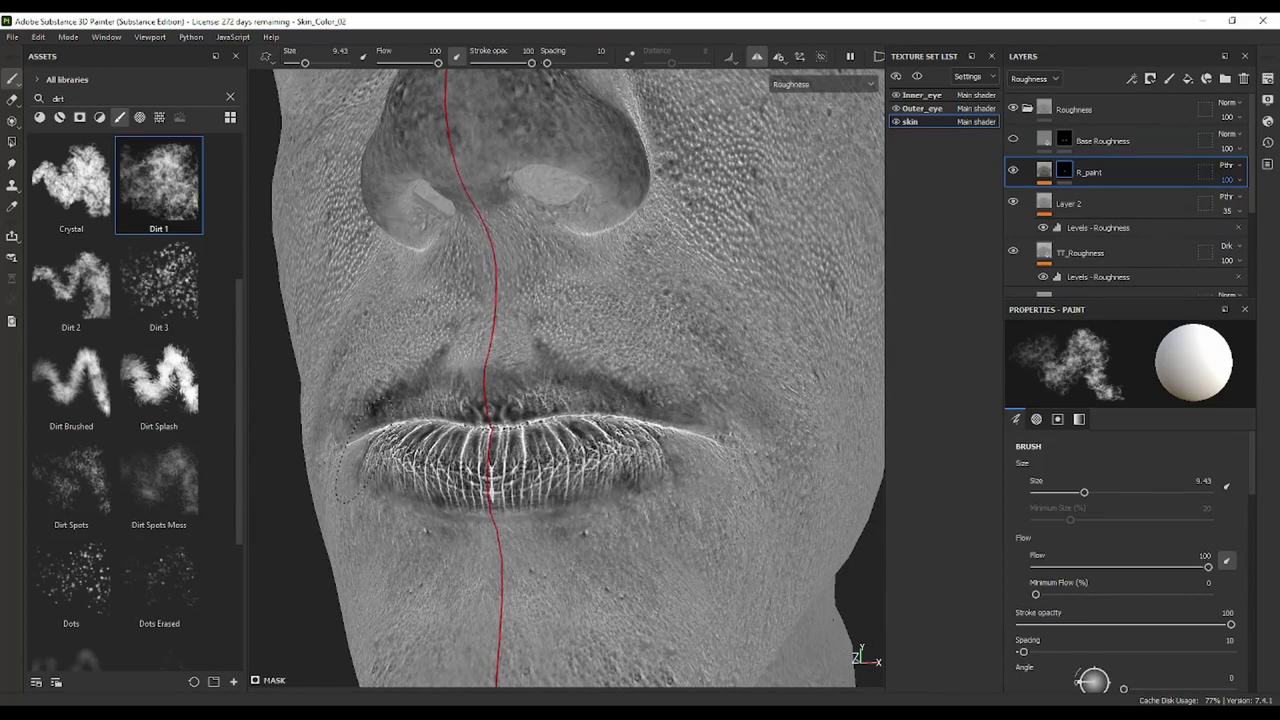
# On R_paint, set brush size to about 15 and flow to 14, then dab faint dirt on the cheek
pyautogui.scroll(-5, 625, 385)
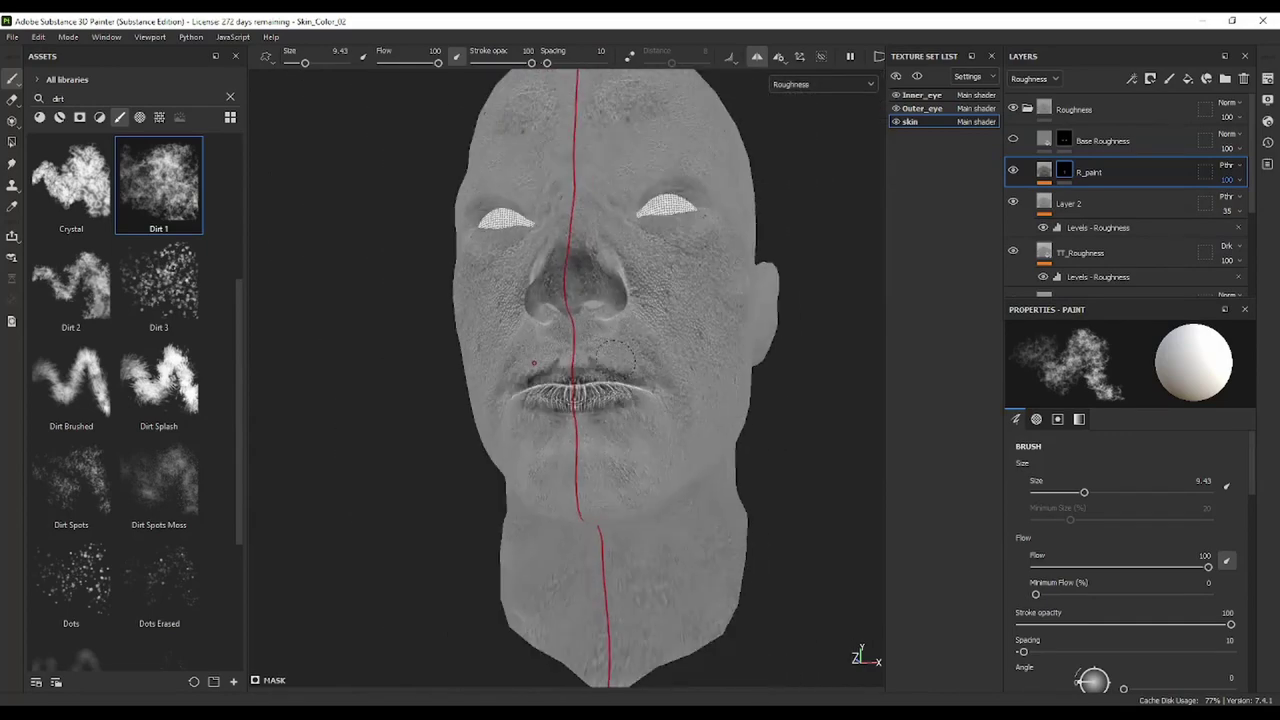
pyautogui.keyDown('alt'); pyautogui.moveTo(625, 385); pyautogui.dragTo(535, 397); pyautogui.keyUp('alt')
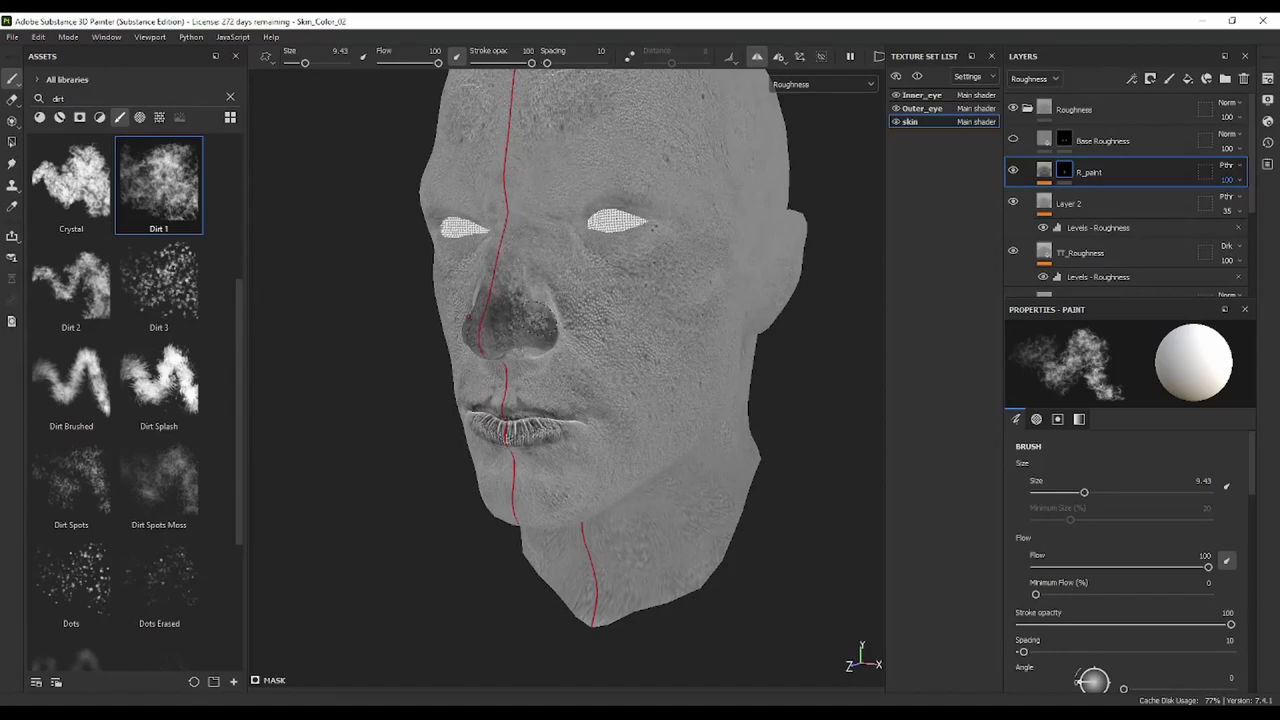
pyautogui.keyDown('alt'); pyautogui.moveTo(622, 265); pyautogui.dragTo(605, 285); pyautogui.keyUp('alt')
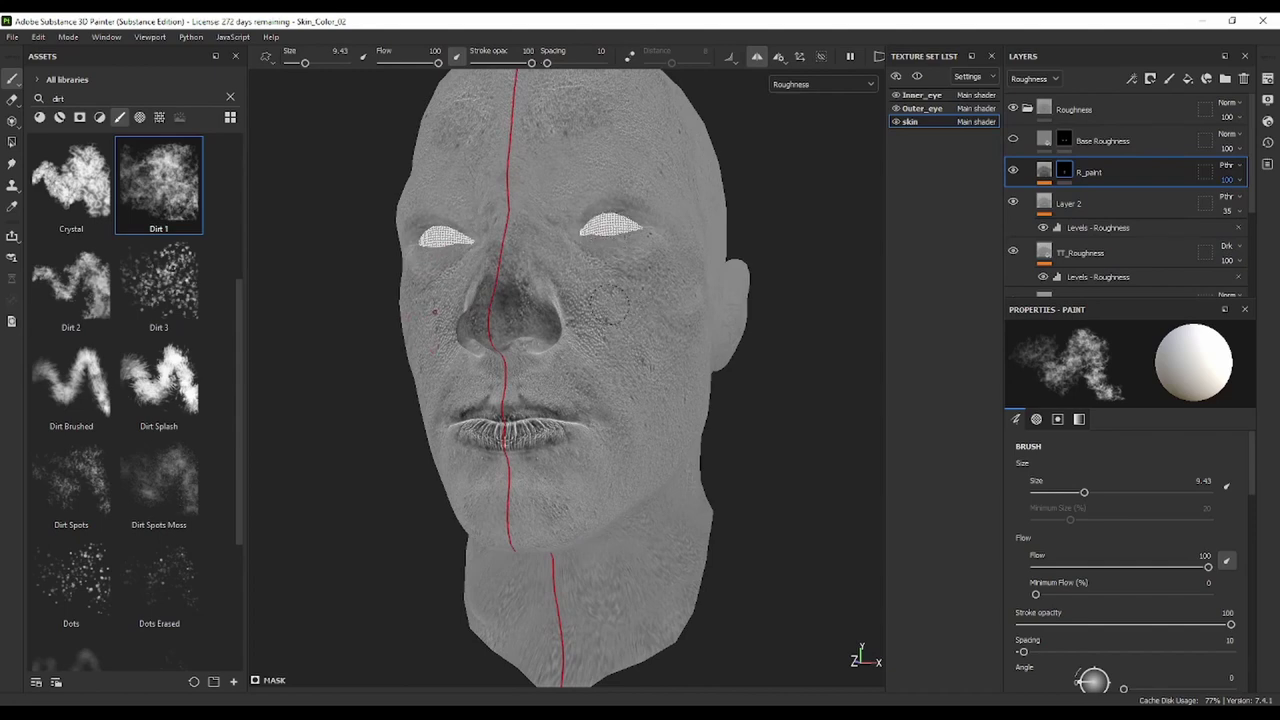
pyautogui.keyDown('ctrl'); pyautogui.moveTo(605, 305); pyautogui.dragTo(655, 350, button='right'); pyautogui.keyUp('ctrl')
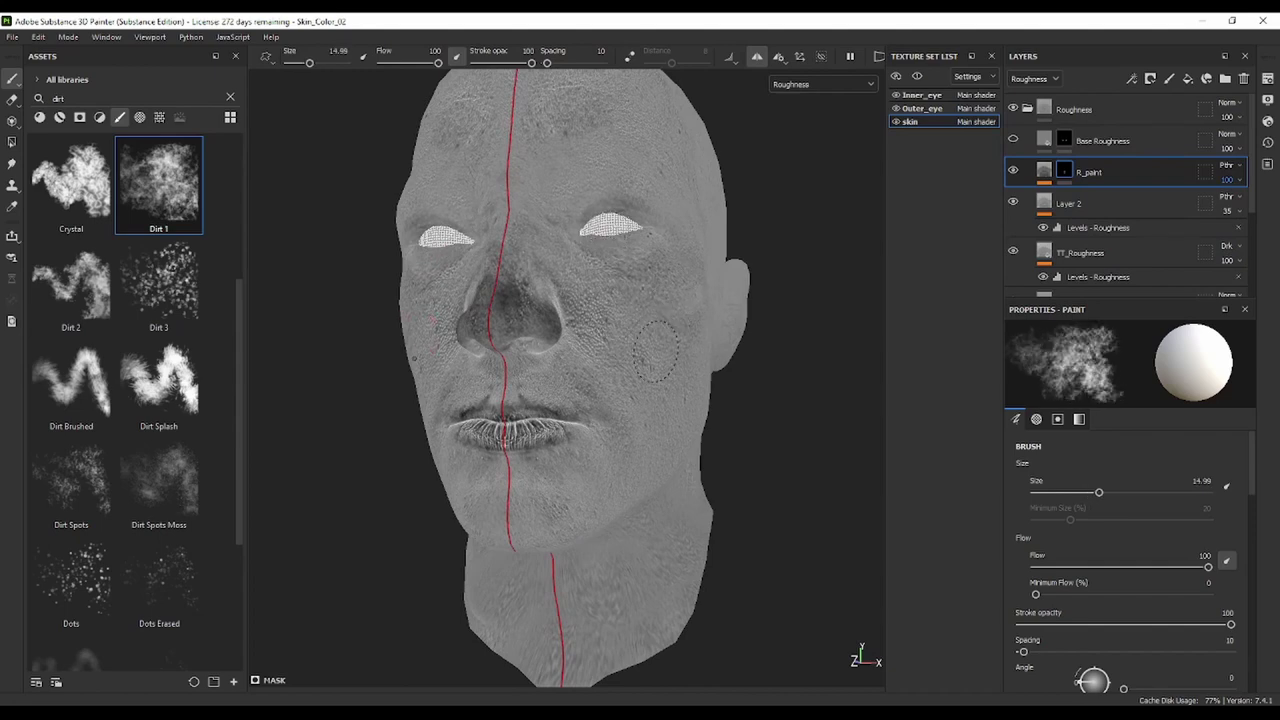
pyautogui.keyDown('alt'); pyautogui.moveTo(655, 350); pyautogui.dragTo(590, 350); pyautogui.keyUp('alt')
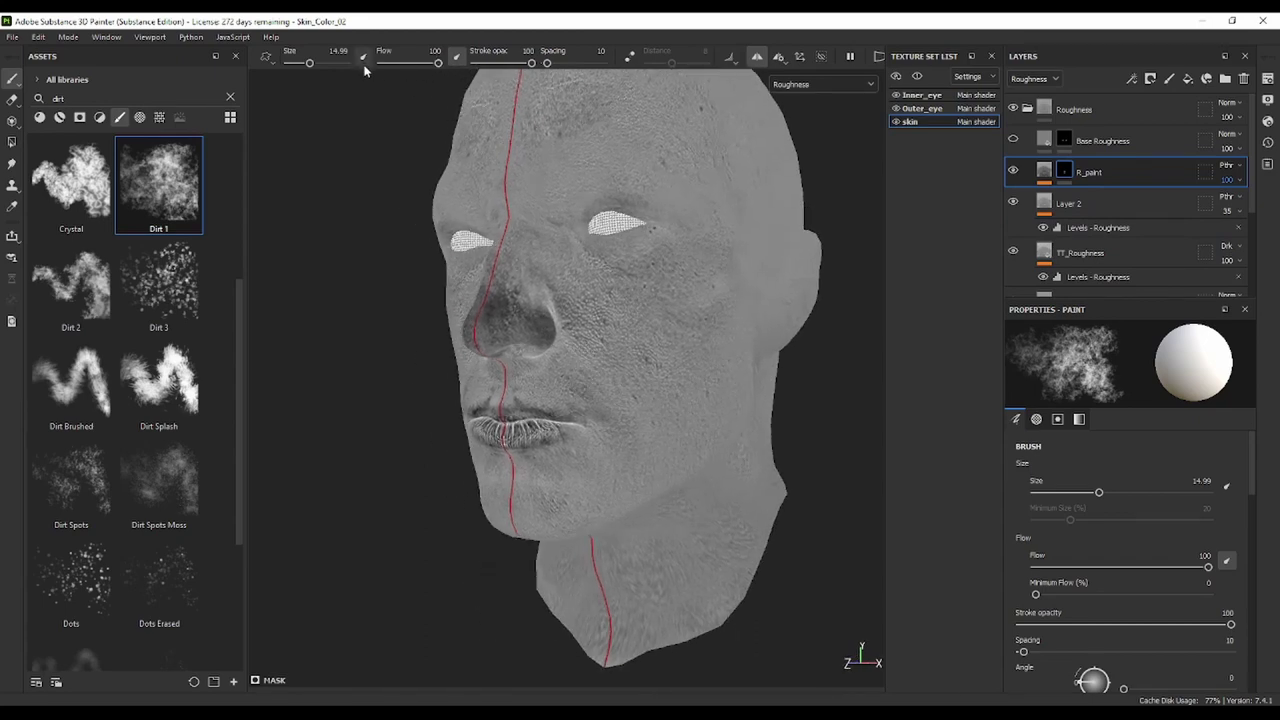
pyautogui.moveTo(409, 62); pyautogui.dragTo(390, 63)
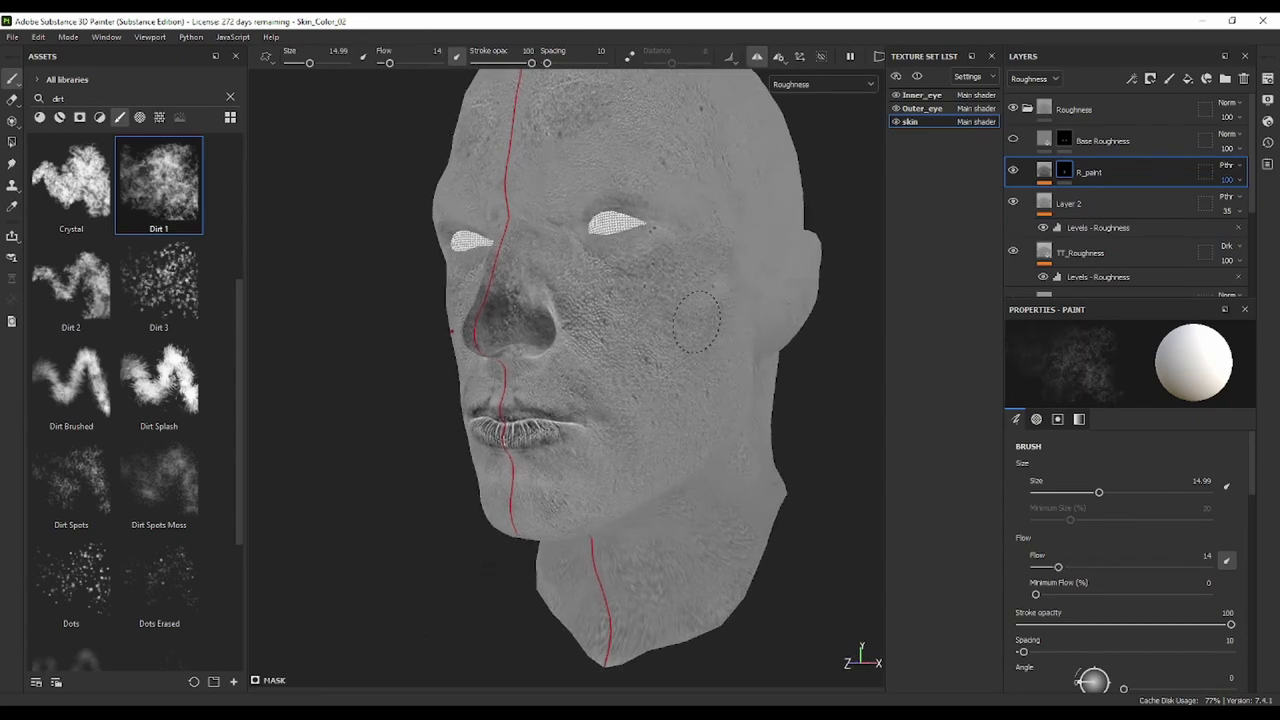
pyautogui.moveTo(697, 283); pyautogui.dragTo(677, 353)
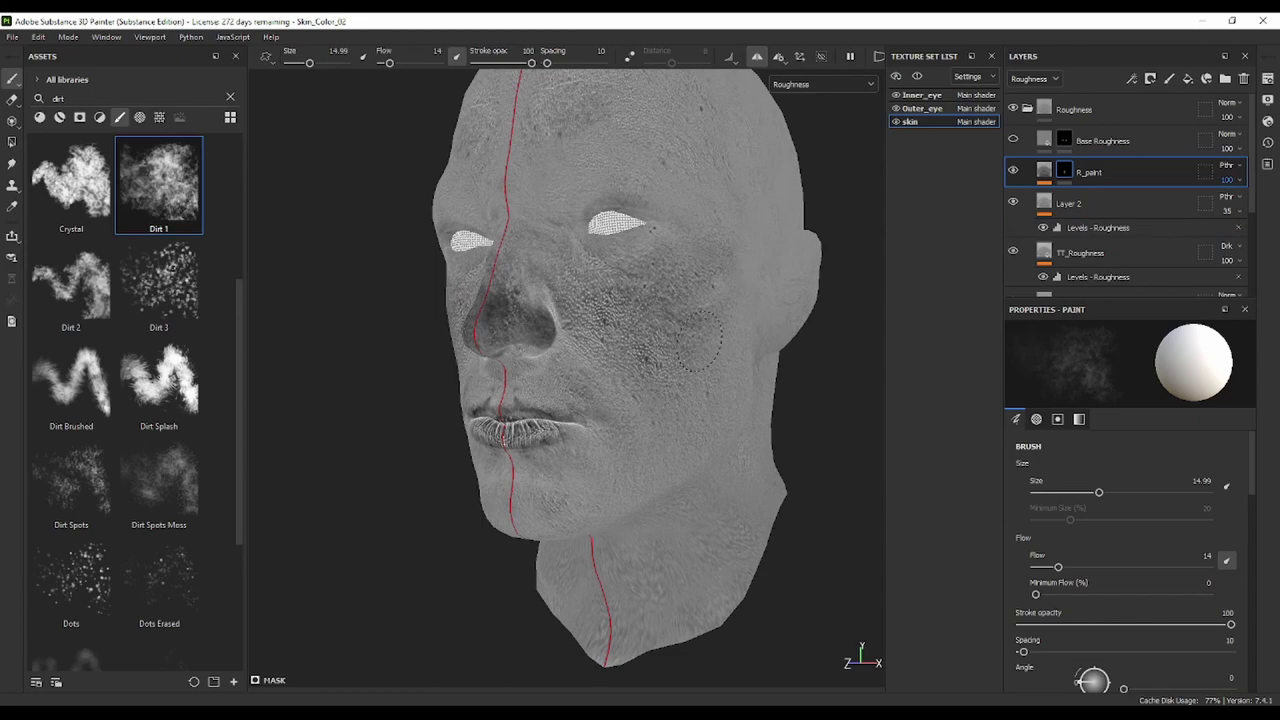
# Raise brush flow to 27 and paint dirt roughness across the forehead and brows
pyautogui.keyDown('alt'); pyautogui.moveTo(655, 405); pyautogui.dragTo(770, 420); pyautogui.keyUp('alt')
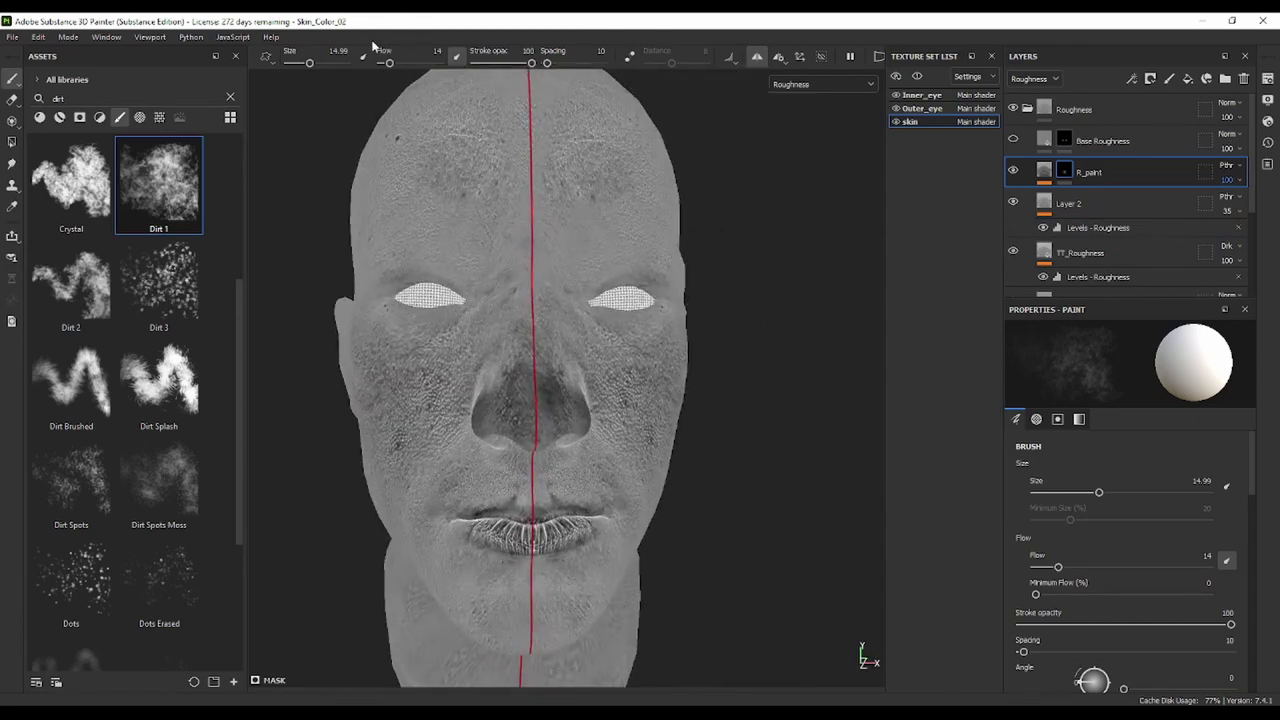
pyautogui.moveTo(390, 64); pyautogui.dragTo(397, 64)
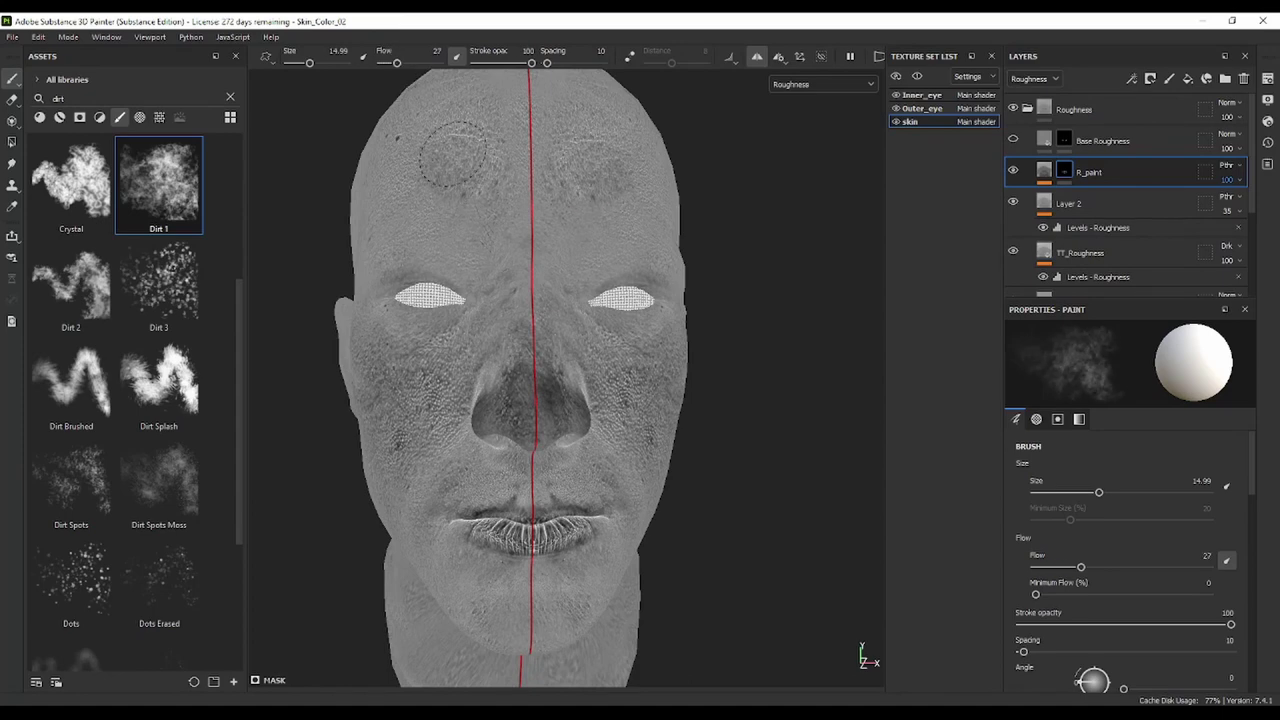
pyautogui.moveTo(453, 152)
pyautogui.mouseDown()
pyautogui.moveTo(466, 200)
pyautogui.moveTo(525, 237)
pyautogui.moveTo(497, 187)
pyautogui.moveTo(522, 280)
pyautogui.mouseUp()
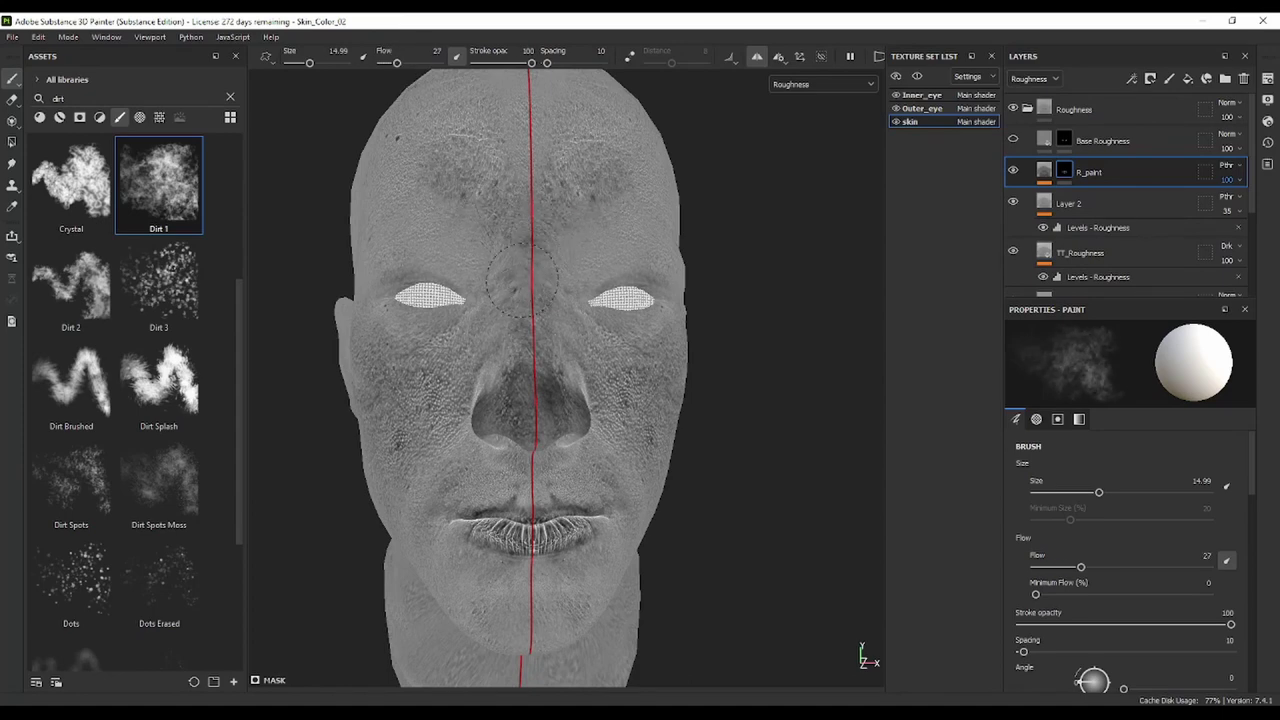
pyautogui.moveTo(432, 135)
pyautogui.mouseDown()
pyautogui.moveTo(430, 250)
pyautogui.moveTo(530, 205)
pyautogui.moveTo(620, 220)
pyautogui.moveTo(569, 145)
pyautogui.mouseUp()
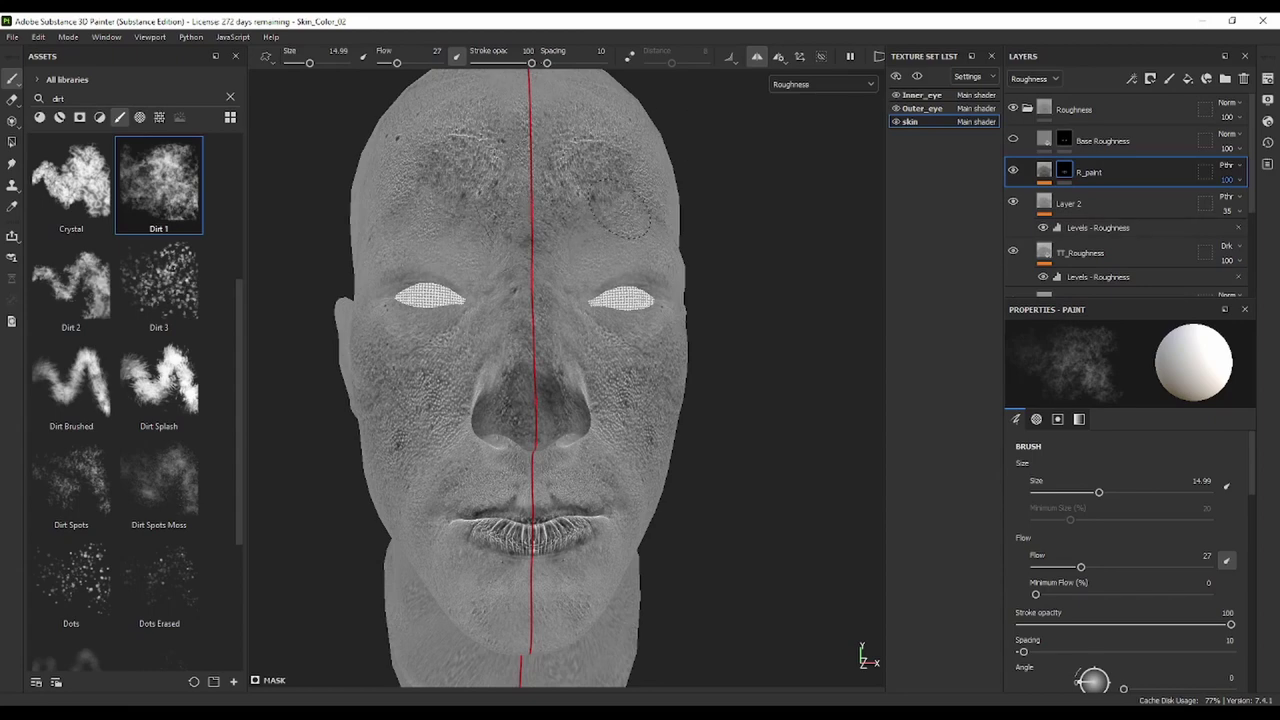
pyautogui.moveTo(651, 227)
pyautogui.keyDown('alt'); pyautogui.mouseDown()
pyautogui.moveTo(720, 214)
pyautogui.moveTo(640, 245)
pyautogui.moveTo(575, 170)
pyautogui.mouseUp(); pyautogui.keyUp('alt')
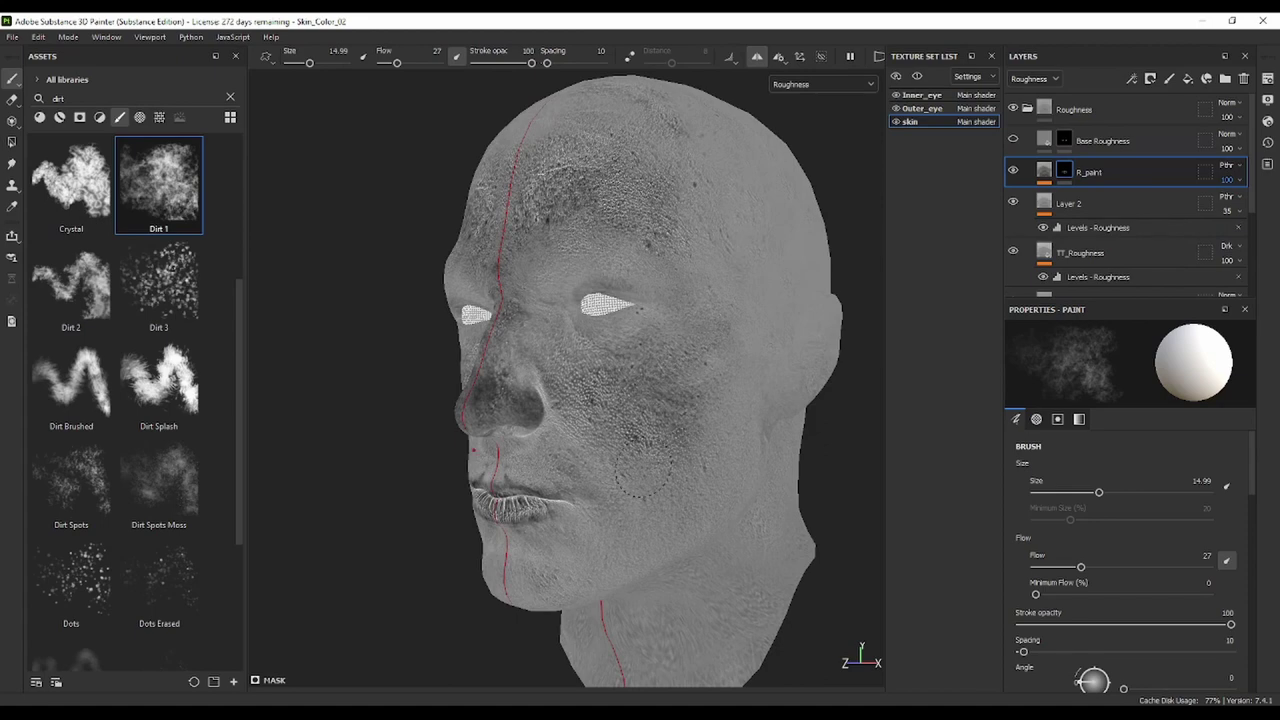
pyautogui.keyDown('alt'); pyautogui.moveTo(643, 472); pyautogui.dragTo(735, 455); pyautogui.keyUp('alt')
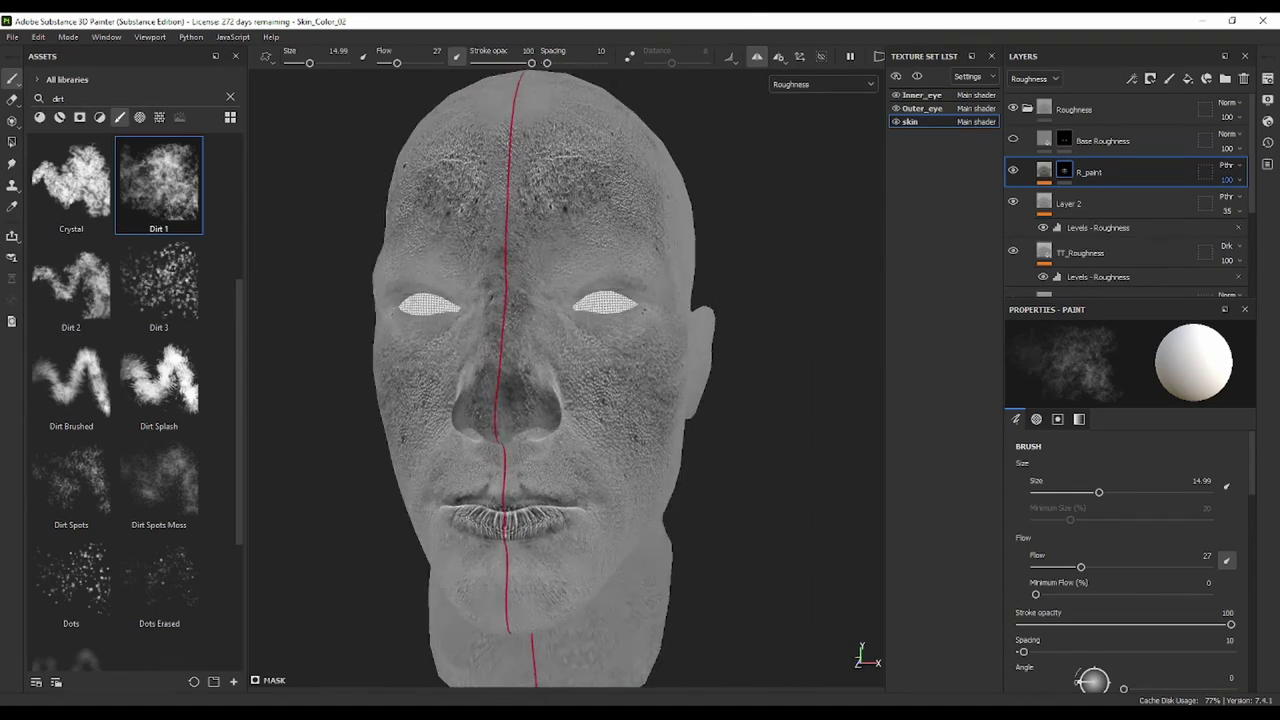
# Preview the head in the Material view, then switch back to the Roughness channel
pyautogui.click(818, 84)
pyautogui.click(815, 122)
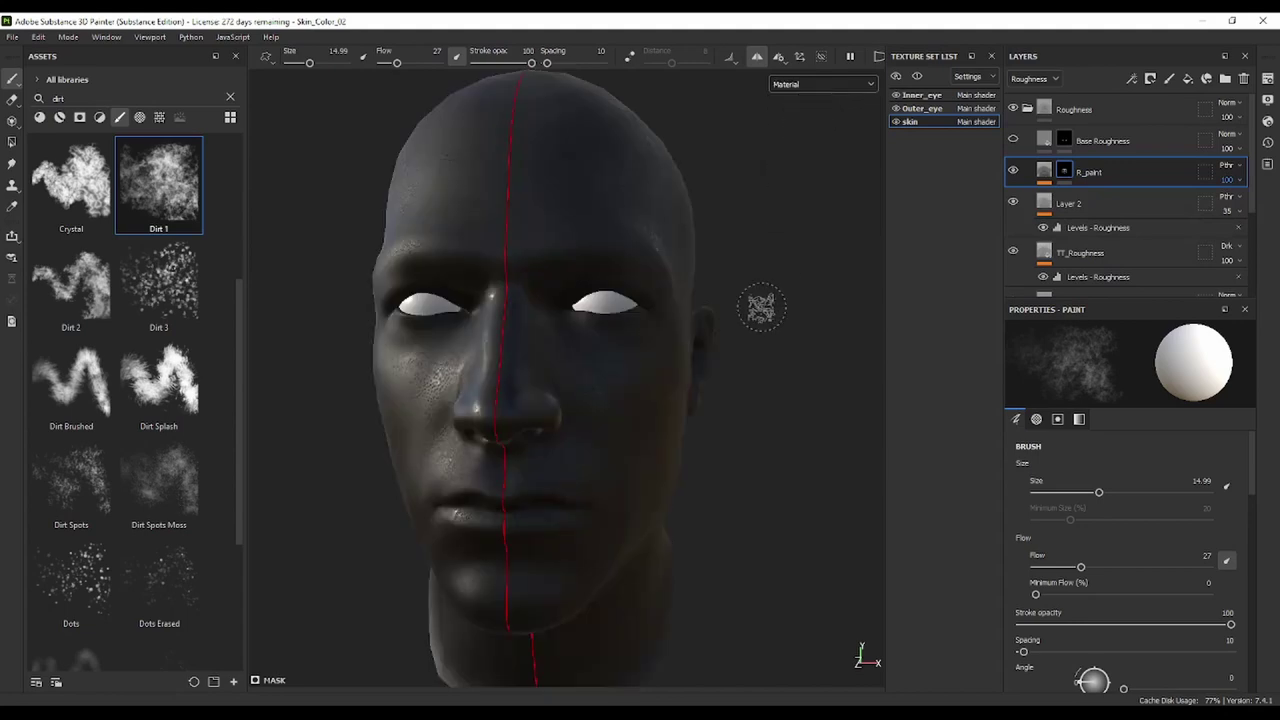
pyautogui.moveTo(759, 273)
pyautogui.keyDown('alt'); pyautogui.mouseDown()
pyautogui.moveTo(811, 280)
pyautogui.moveTo(639, 301)
pyautogui.moveTo(677, 314)
pyautogui.moveTo(782, 271)
pyautogui.moveTo(829, 275)
pyautogui.moveTo(737, 286)
pyautogui.mouseUp(); pyautogui.keyUp('alt')
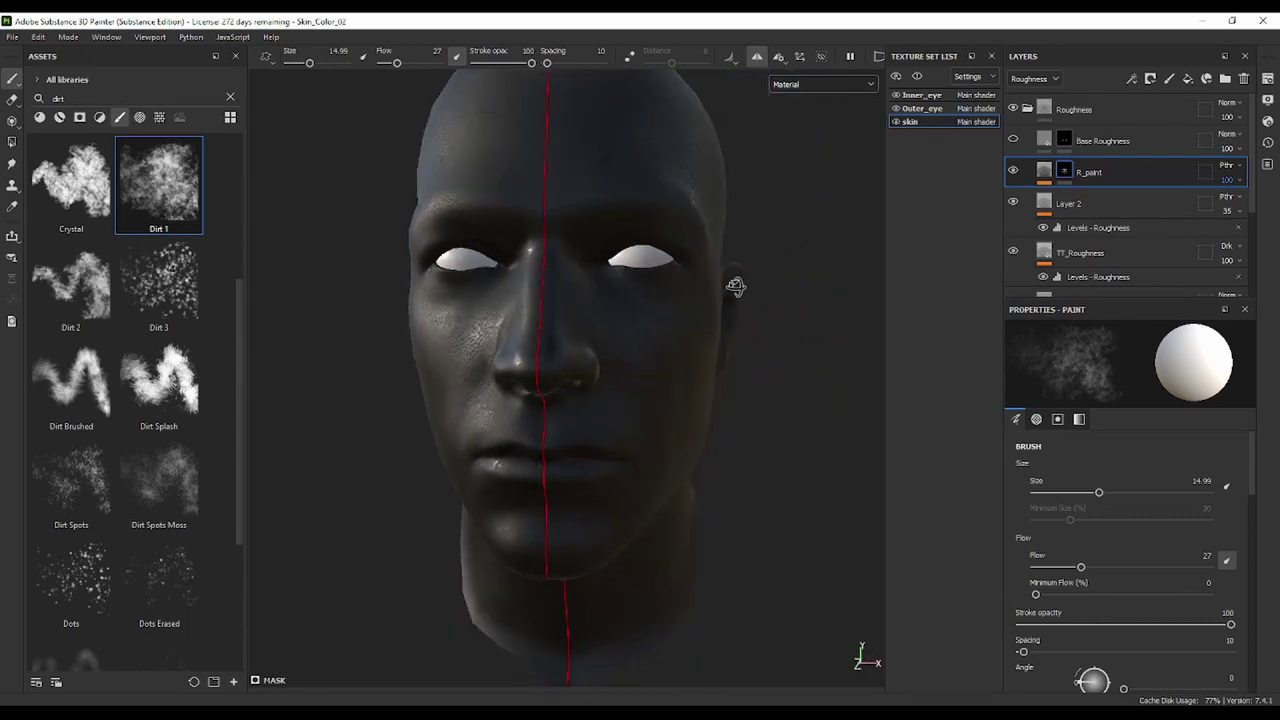
pyautogui.click(831, 86)
pyautogui.click(818, 163)
pyautogui.scroll(-3, 643, 341)
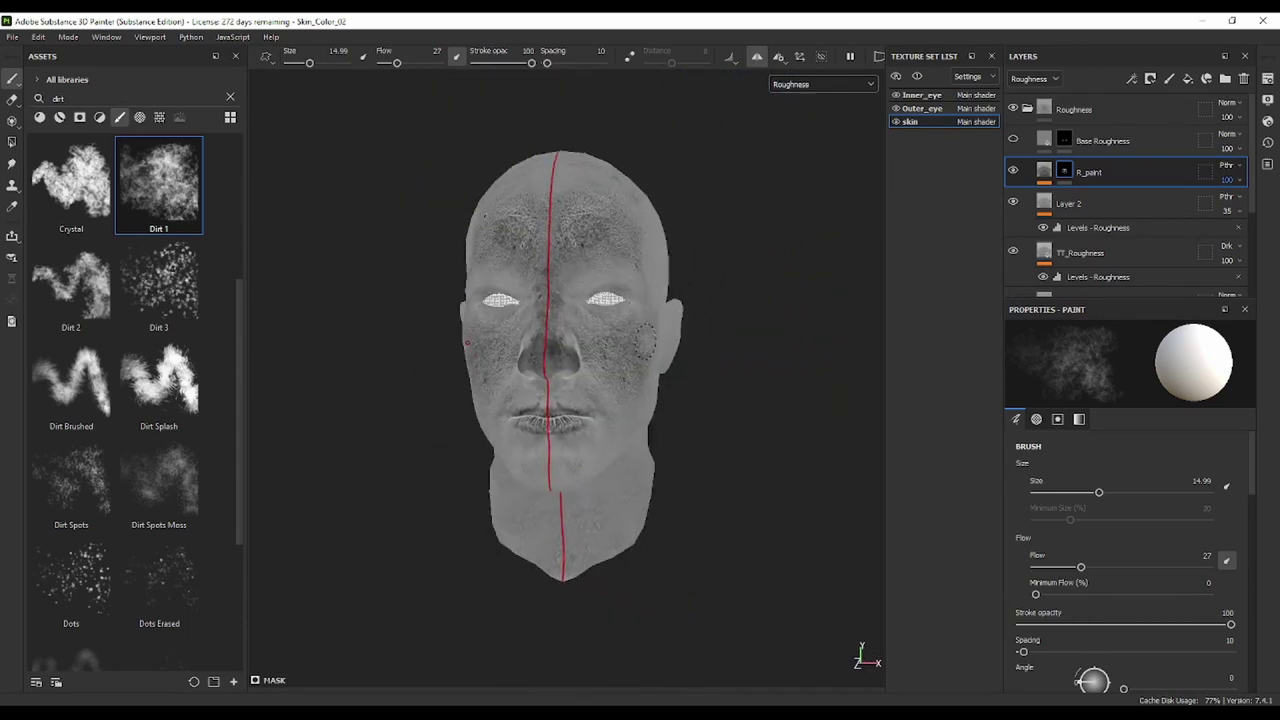
pyautogui.keyDown('alt'); pyautogui.moveTo(645, 341); pyautogui.dragTo(581, 322); pyautogui.keyUp('alt')
# Zoom and tilt in close to inspect the mouth's roughness
pyautogui.scroll(3, 581, 322)
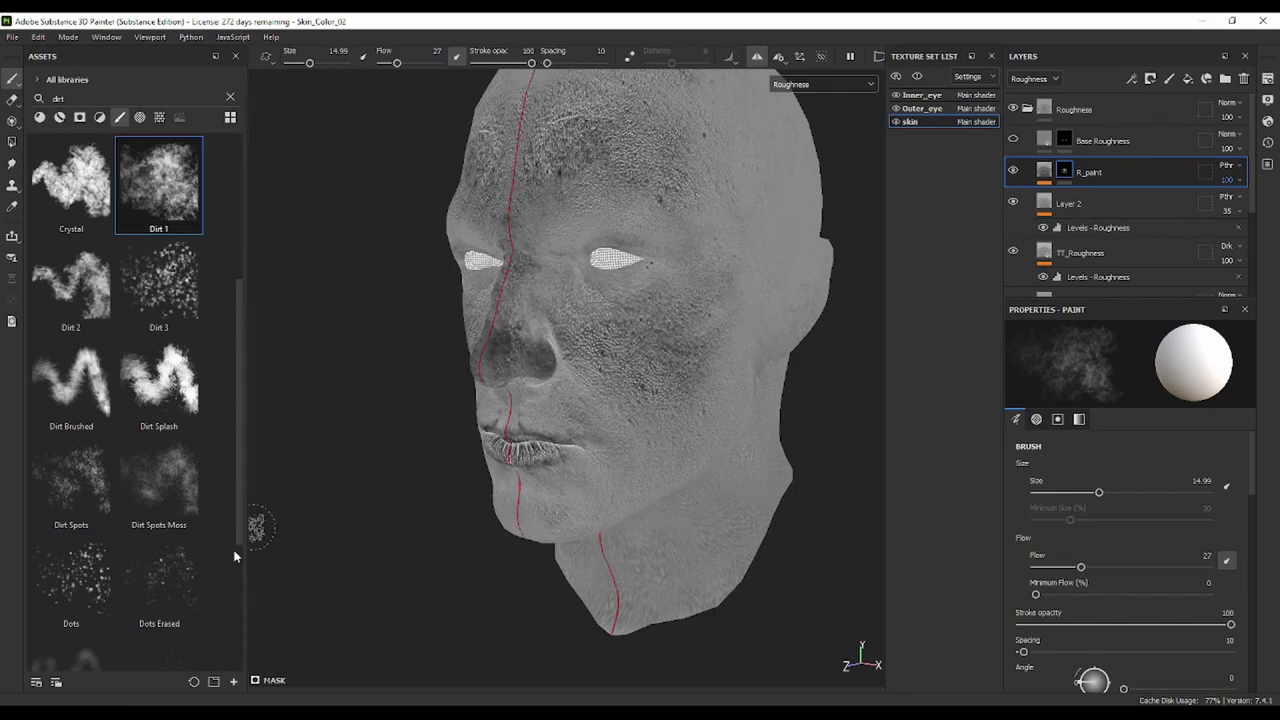
pyautogui.moveTo(612, 355)
pyautogui.keyDown('alt'); pyautogui.mouseDown()
pyautogui.moveTo(613, 309)
pyautogui.moveTo(700, 275)
pyautogui.mouseUp(); pyautogui.keyUp('alt')
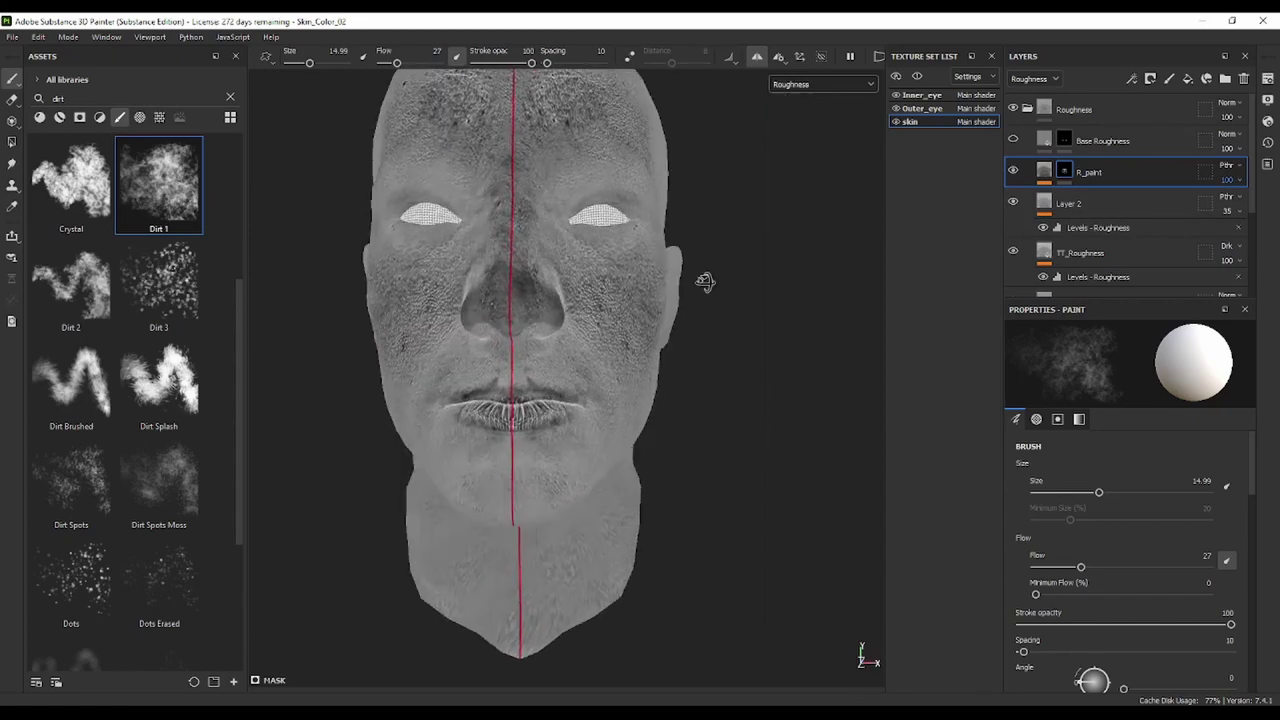
pyautogui.scroll(2, 614, 367)
pyautogui.scroll(2, 614, 367)
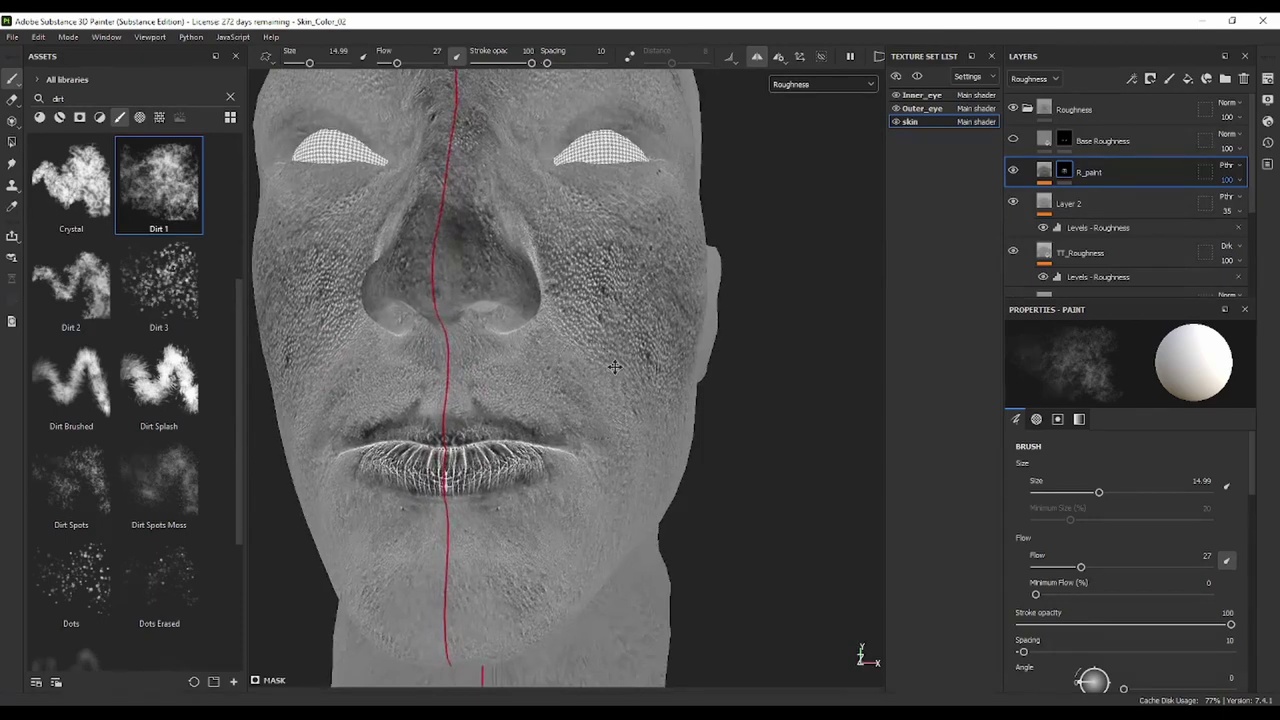
pyautogui.keyDown('alt'); pyautogui.moveTo(614, 367); pyautogui.dragTo(750, 240, button='middle'); pyautogui.keyUp('alt')
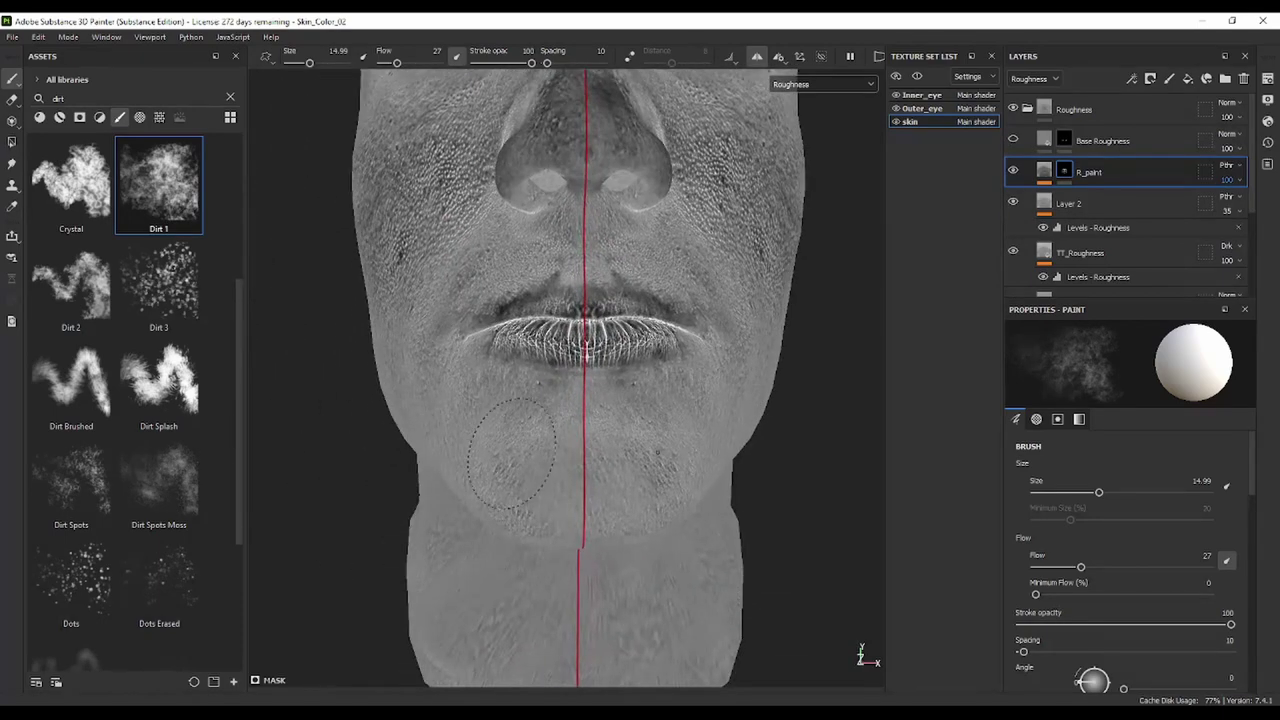
pyautogui.scroll(2, 645, 255)
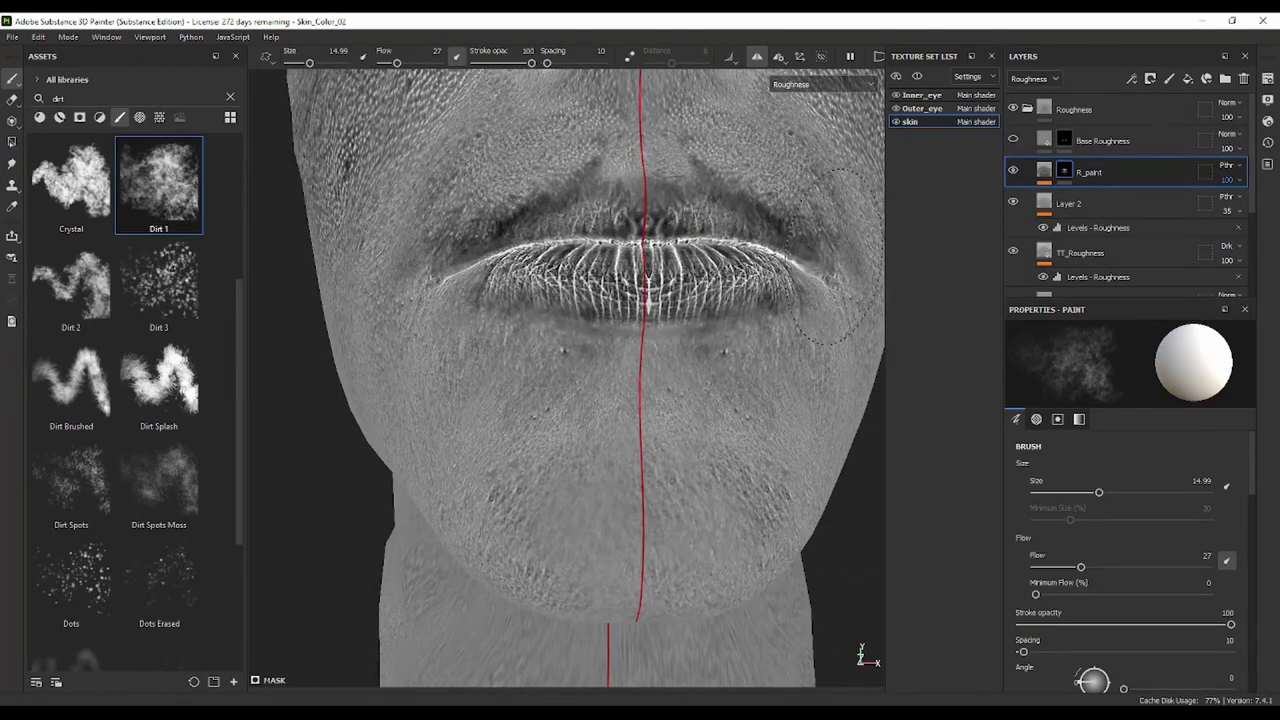
# Return the viewport to the shaded Material view and orbit toward a side profile
pyautogui.click(820, 84)
pyautogui.click(805, 98)
pyautogui.moveTo(638, 280)
pyautogui.keyDown('alt'); pyautogui.mouseDown()
pyautogui.moveTo(332, 373)
pyautogui.moveTo(266, 363)
pyautogui.moveTo(463, 374)
pyautogui.moveTo(591, 346)
pyautogui.moveTo(749, 249)
pyautogui.mouseUp(); pyautogui.keyUp('alt')
pyautogui.scroll(-5, 546, 323)
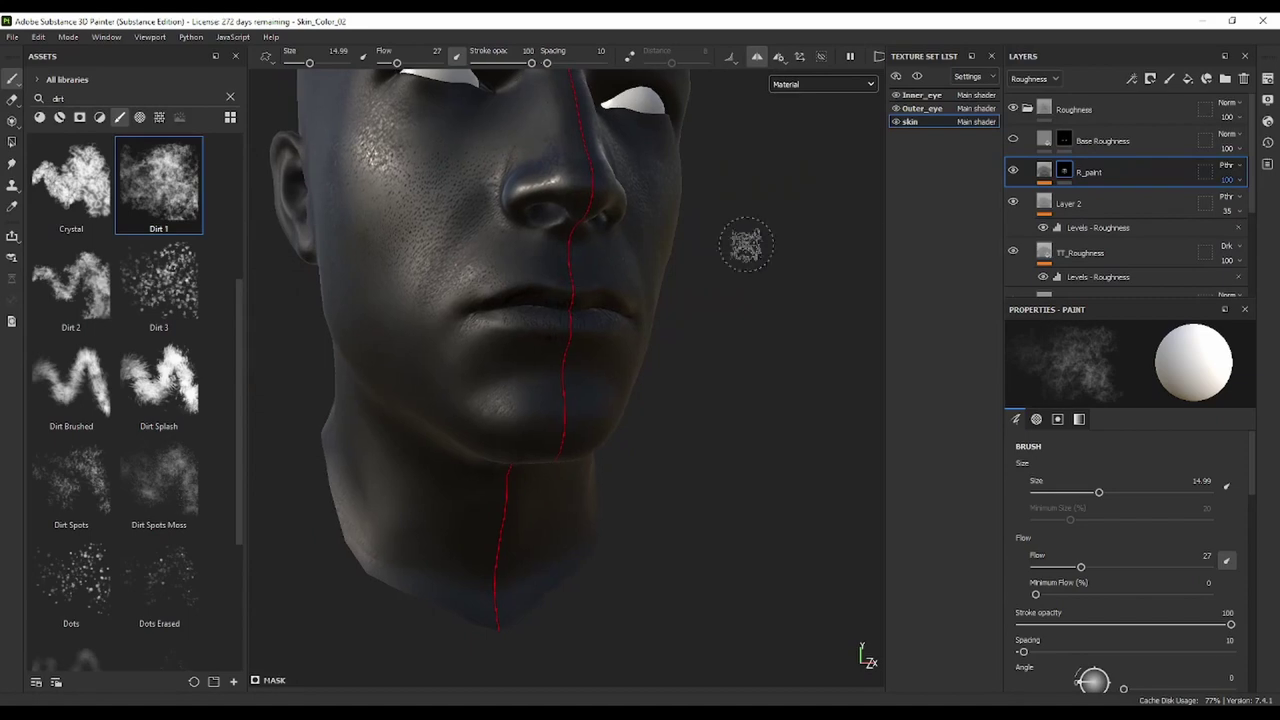
# Lower the black point of Layer 2's Levels - Roughness, fine-tune the white point, and check in Roughness view
pyautogui.click(1073, 228)
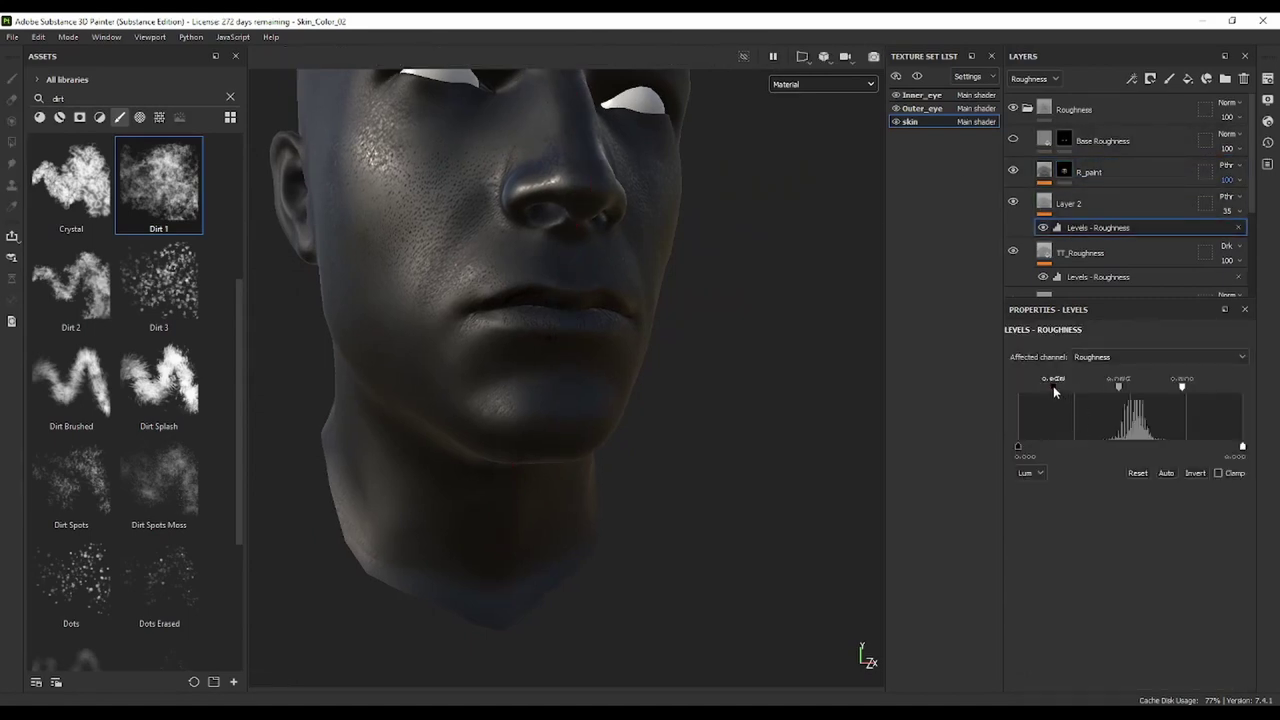
pyautogui.moveTo(1053, 386); pyautogui.dragTo(1035, 386)
pyautogui.keyDown('alt'); pyautogui.moveTo(610, 255); pyautogui.dragTo(543, 286); pyautogui.keyUp('alt')
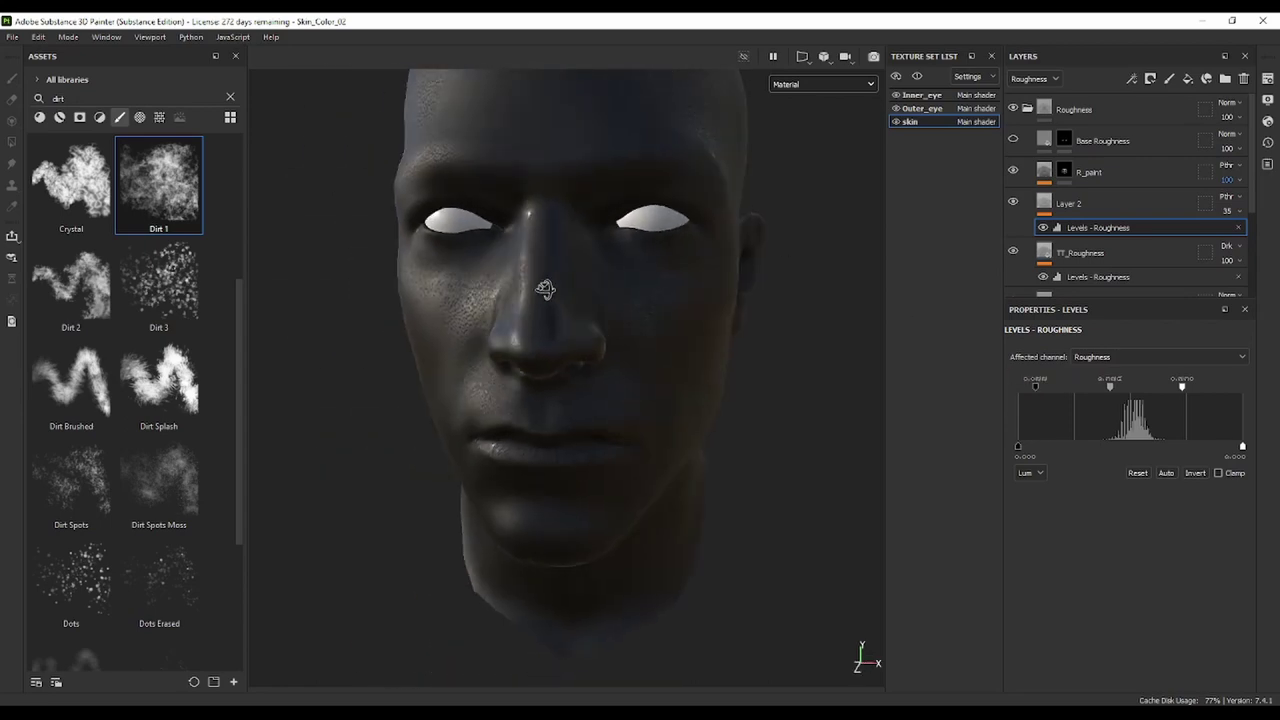
pyautogui.click(790, 86)
pyautogui.click(818, 171)
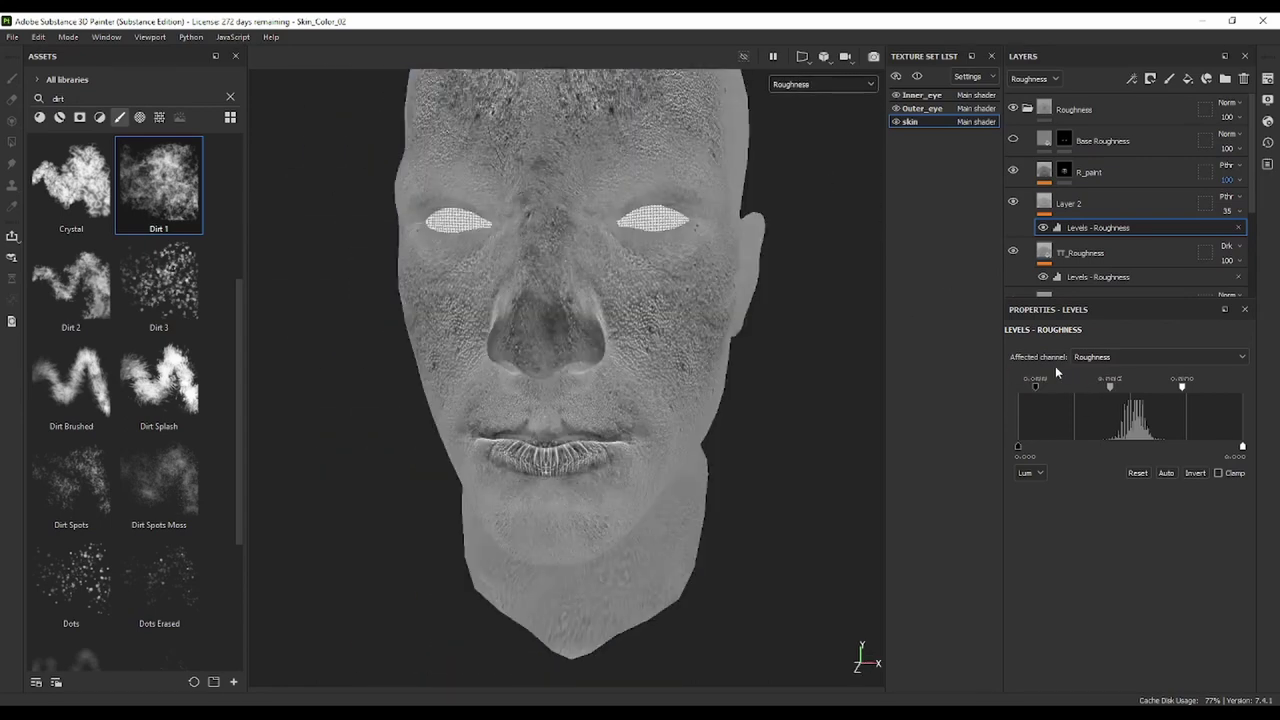
pyautogui.moveTo(1040, 388)
pyautogui.mouseDown()
pyautogui.moveTo(1022, 391)
pyautogui.moveTo(1034, 395)
pyautogui.mouseUp()
pyautogui.moveTo(1181, 389); pyautogui.dragTo(1182, 396)
# Paste the Levels - Roughness effect onto R_paint and raise its white and black points
pyautogui.click(1055, 177)
pyautogui.hotkey('ctrl', 'v')
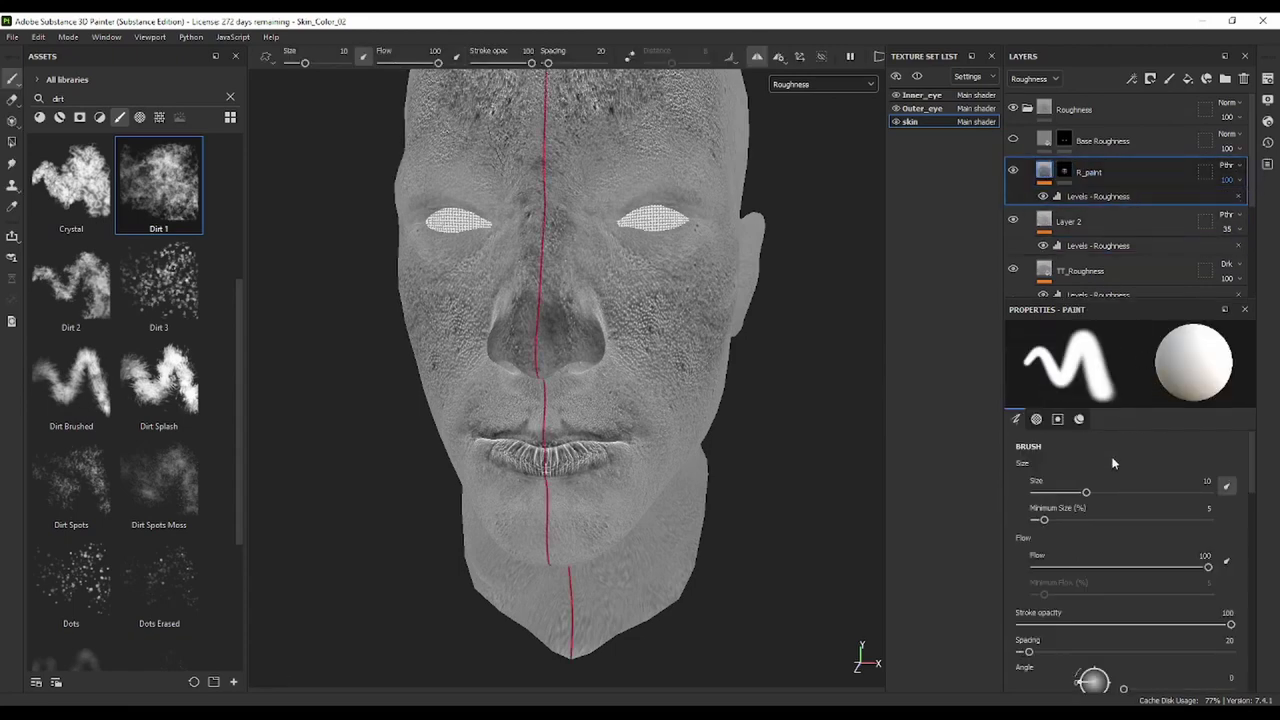
pyautogui.click(1077, 198)
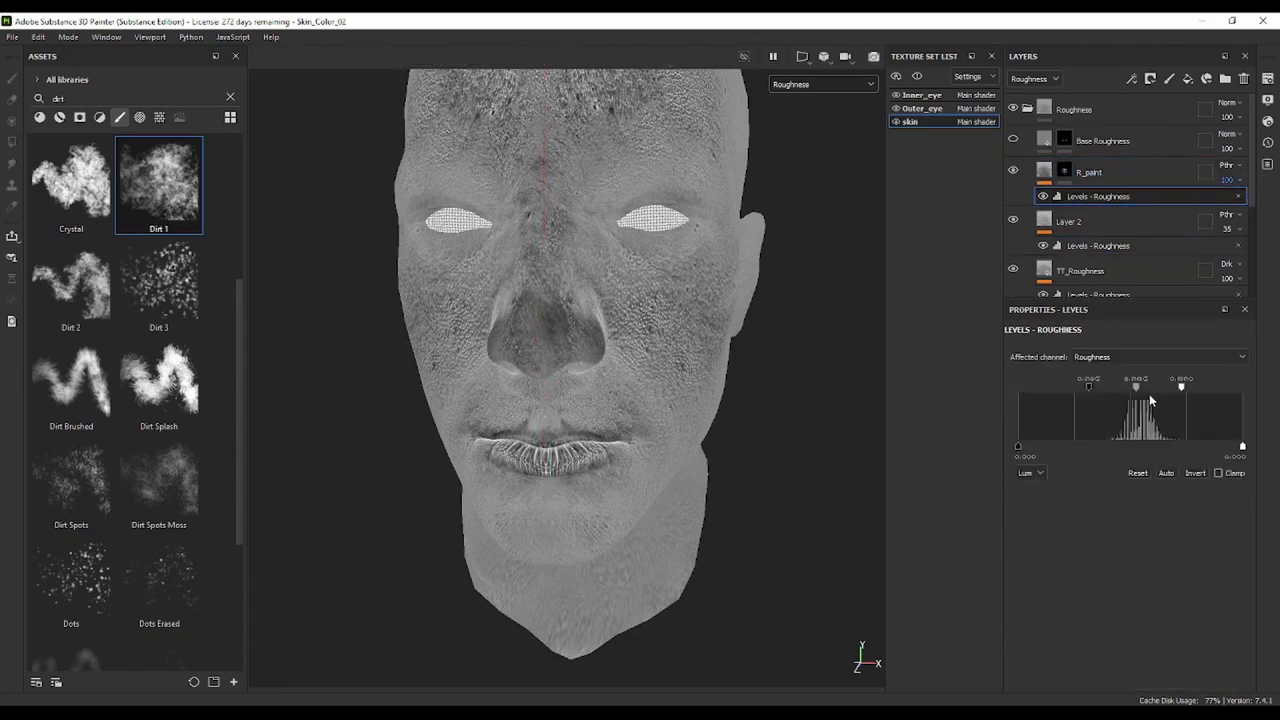
pyautogui.moveTo(1182, 393); pyautogui.dragTo(1203, 392)
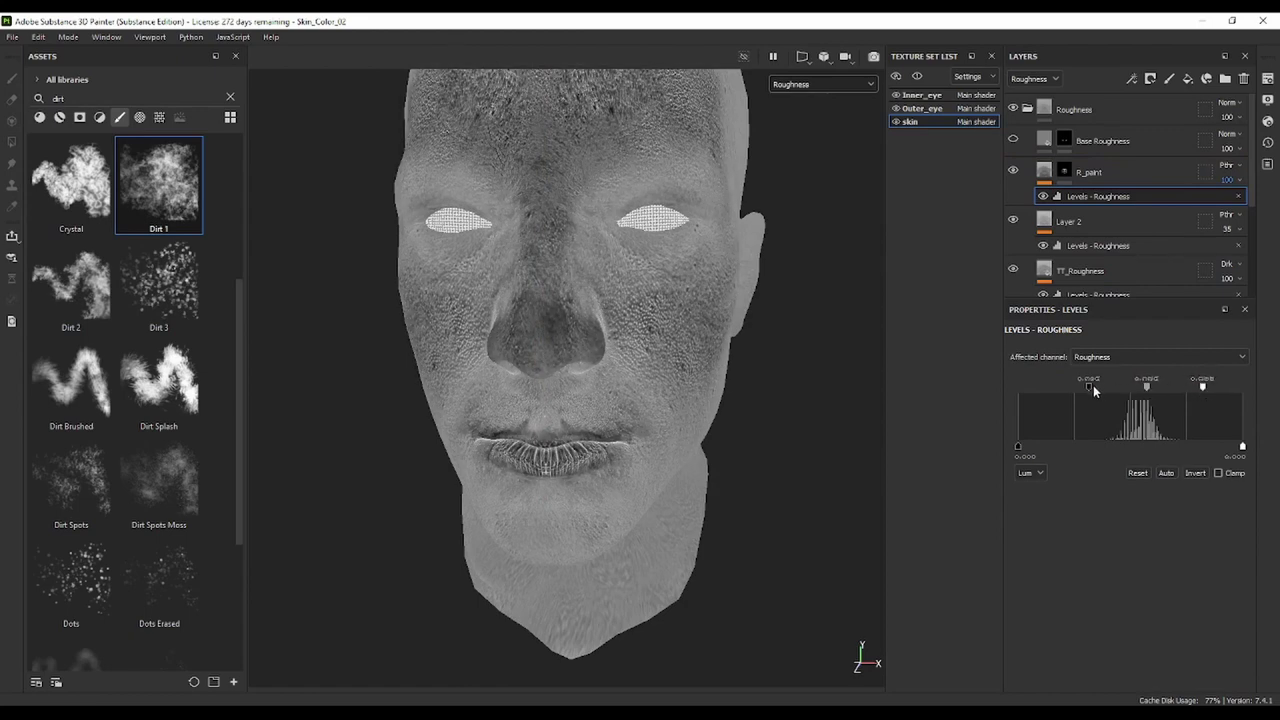
pyautogui.moveTo(1094, 385); pyautogui.dragTo(1102, 385)
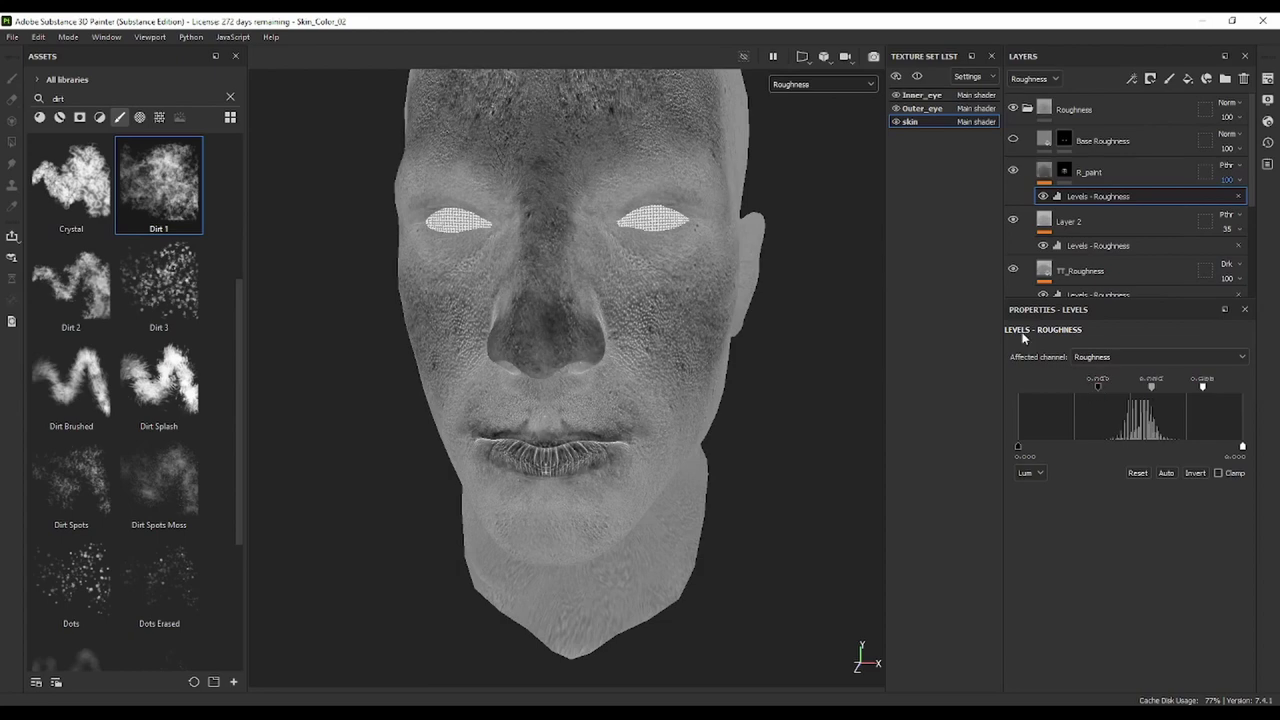
# In Material view, adjust R_paint's Levels low input while inspecting the nose and lips close up
pyautogui.click(786, 88)
pyautogui.click(800, 97)
pyautogui.moveTo(760, 261)
pyautogui.keyDown('alt'); pyautogui.mouseDown()
pyautogui.moveTo(646, 323)
pyautogui.moveTo(588, 289)
pyautogui.moveTo(657, 286)
pyautogui.moveTo(506, 323)
pyautogui.mouseUp(); pyautogui.keyUp('alt')
pyautogui.moveTo(506, 323)
pyautogui.keyDown('alt'); pyautogui.mouseDown(button='right')
pyautogui.moveTo(583, 449)
pyautogui.moveTo(436, 462)
pyautogui.mouseUp(button='right'); pyautogui.keyUp('alt')
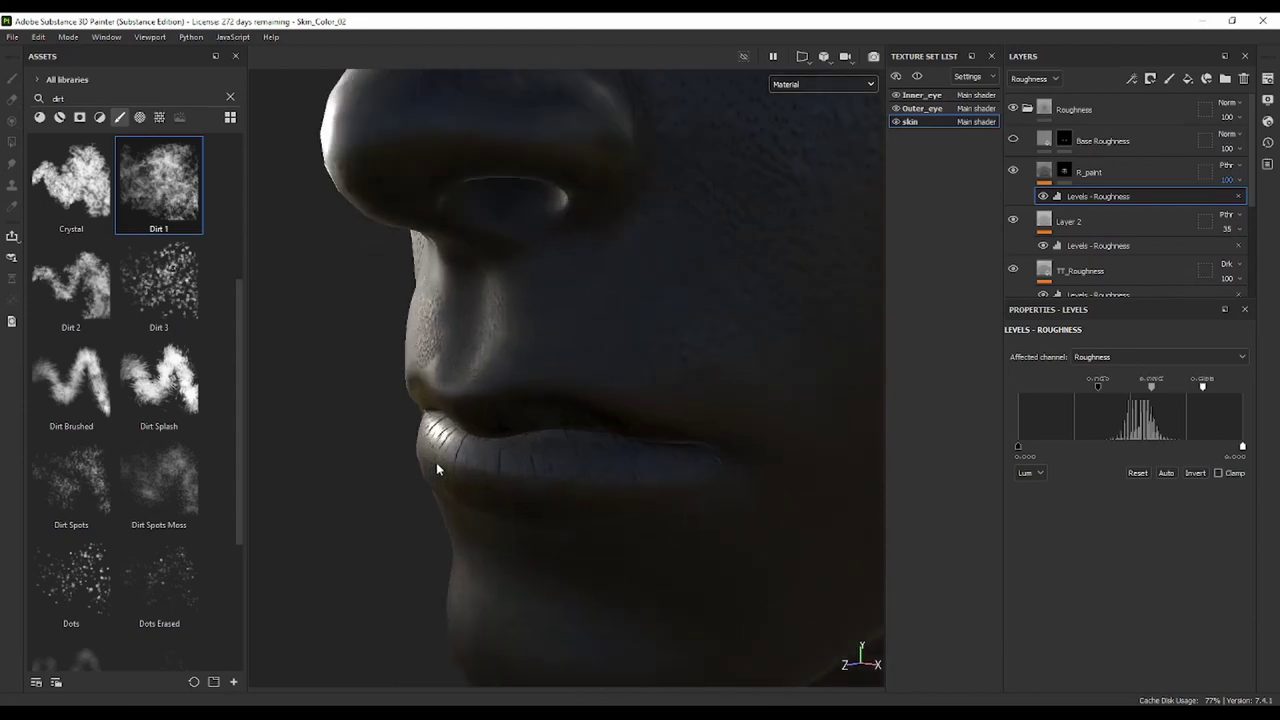
pyautogui.keyDown('alt'); pyautogui.moveTo(436, 462); pyautogui.dragTo(566, 443, button='middle'); pyautogui.keyUp('alt')
pyautogui.moveTo(1102, 388); pyautogui.dragTo(1118, 390)
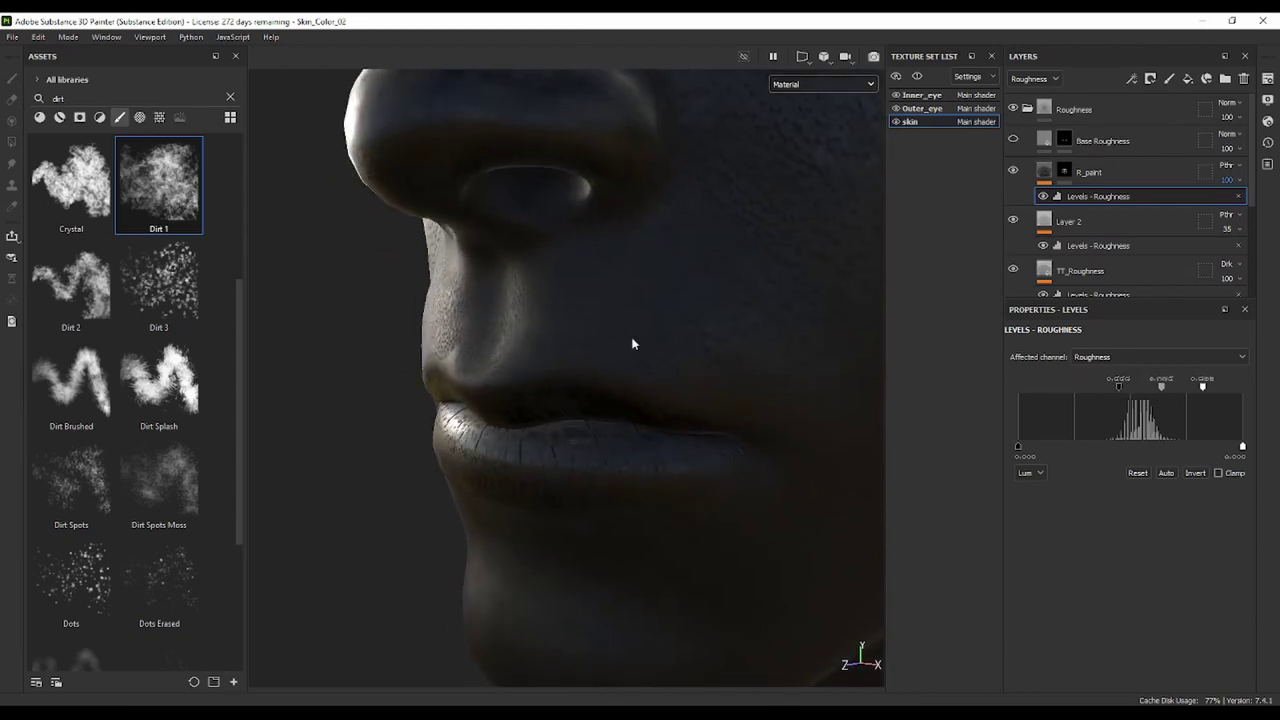
pyautogui.keyDown('alt'); pyautogui.moveTo(632, 344); pyautogui.dragTo(529, 320); pyautogui.keyUp('alt')
pyautogui.keyDown('alt'); pyautogui.moveTo(529, 320); pyautogui.dragTo(686, 323, button='right'); pyautogui.keyUp('alt')
pyautogui.keyDown('alt'); pyautogui.moveTo(606, 414); pyautogui.dragTo(425, 411, button='right'); pyautogui.keyUp('alt')
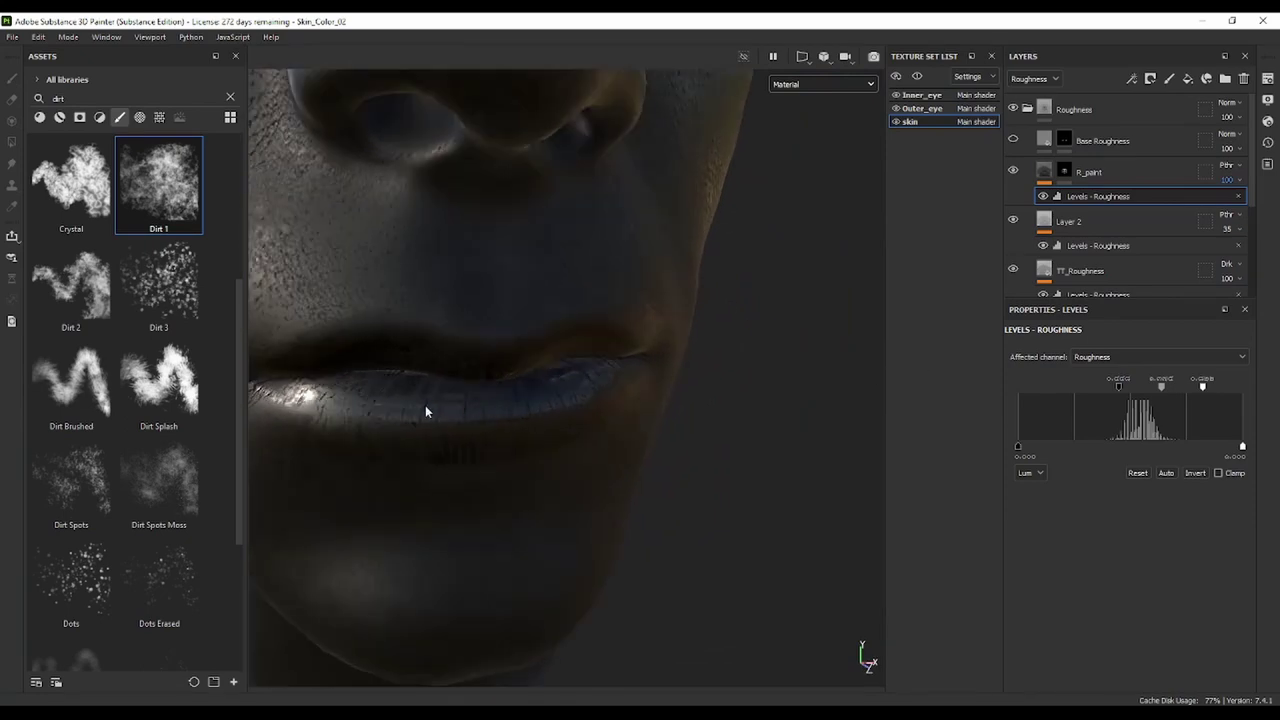
pyautogui.moveTo(425, 411)
pyautogui.keyDown('alt'); pyautogui.mouseDown()
pyautogui.moveTo(623, 371)
pyautogui.moveTo(694, 377)
pyautogui.mouseUp(); pyautogui.keyUp('alt')
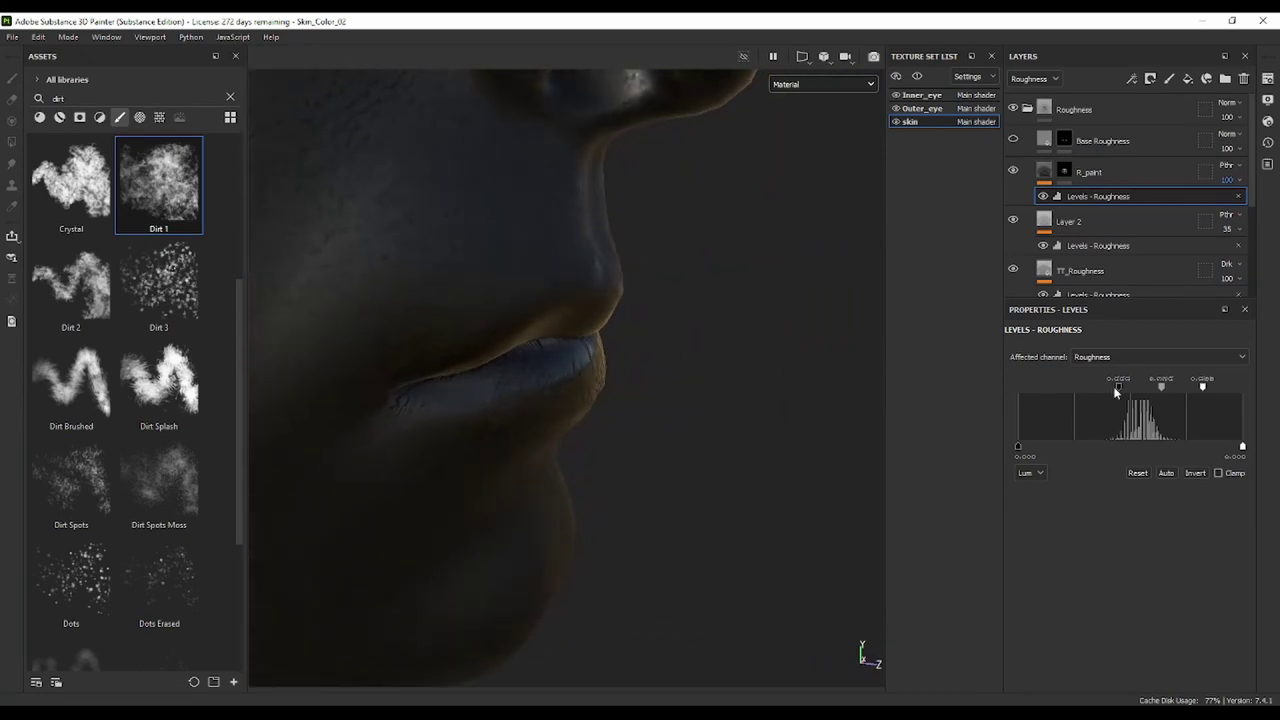
pyautogui.moveTo(1116, 390); pyautogui.dragTo(1069, 396)
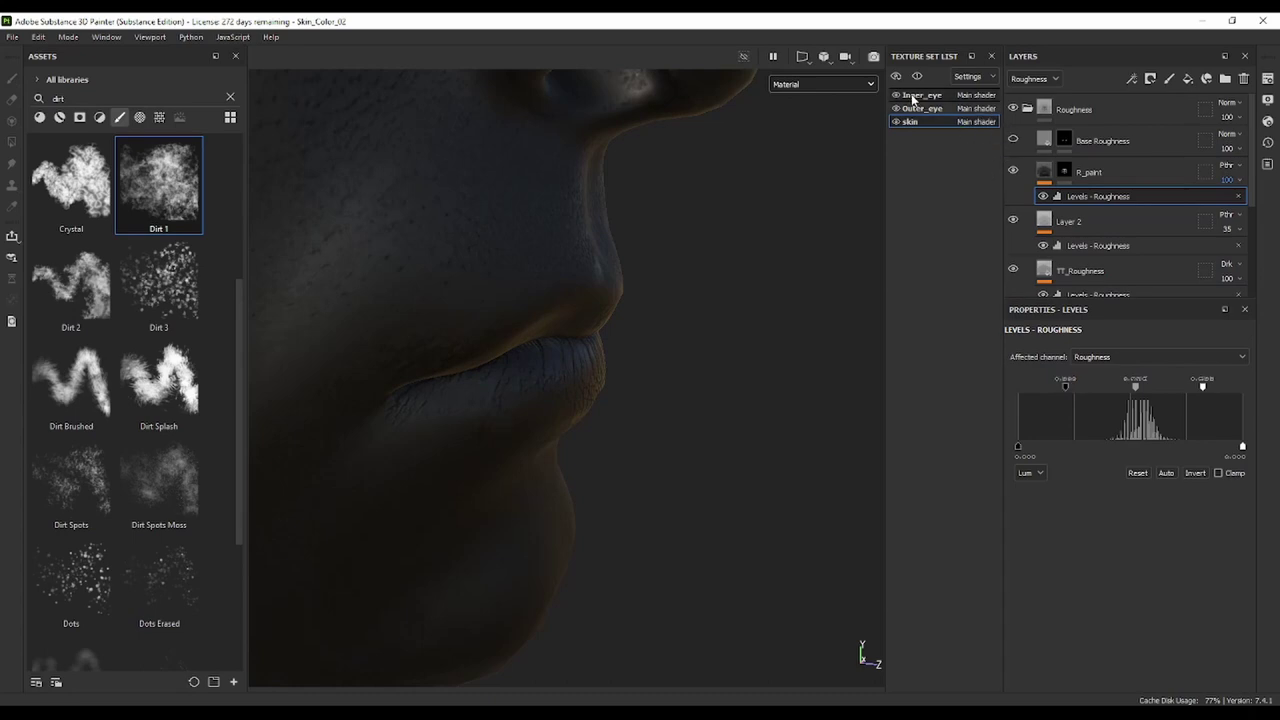
# In Roughness view, raise the low input to darken face roughness, then return to Material view
pyautogui.click(822, 84)
pyautogui.click(818, 166)
pyautogui.scroll(-5, 814, 415)
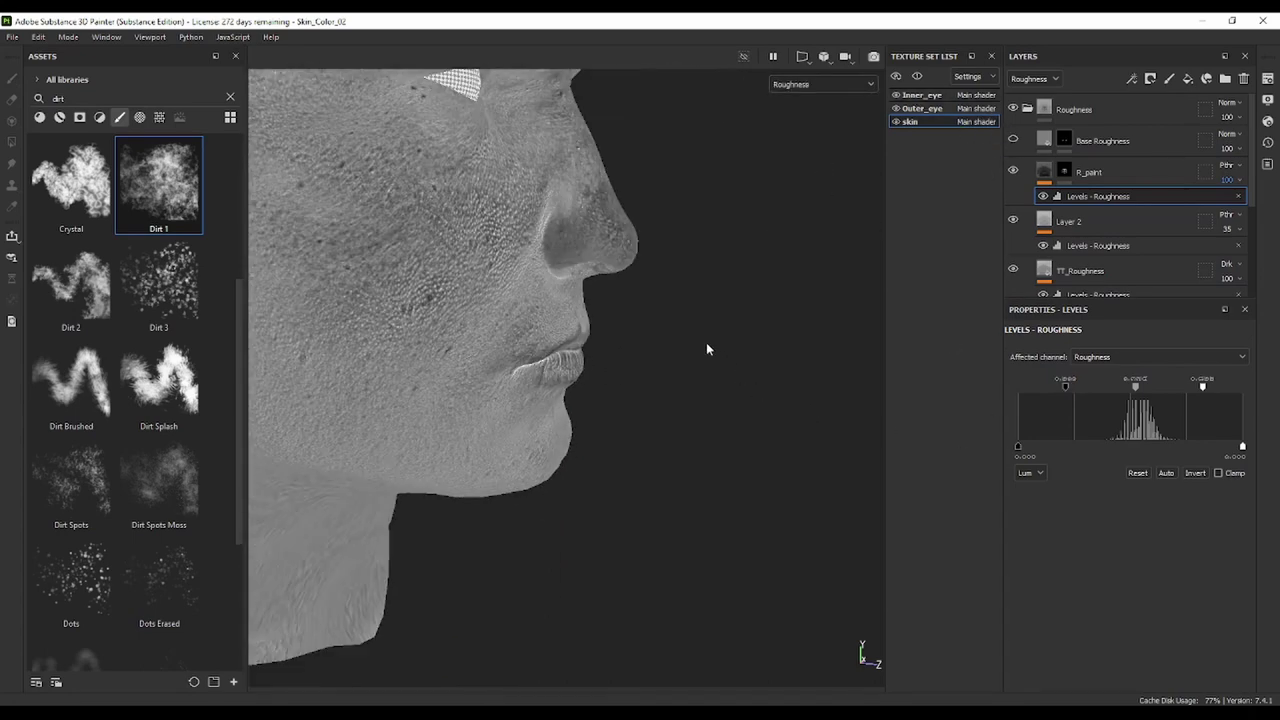
pyautogui.keyDown('alt'); pyautogui.moveTo(677, 429); pyautogui.dragTo(1076, 480); pyautogui.keyUp('alt')
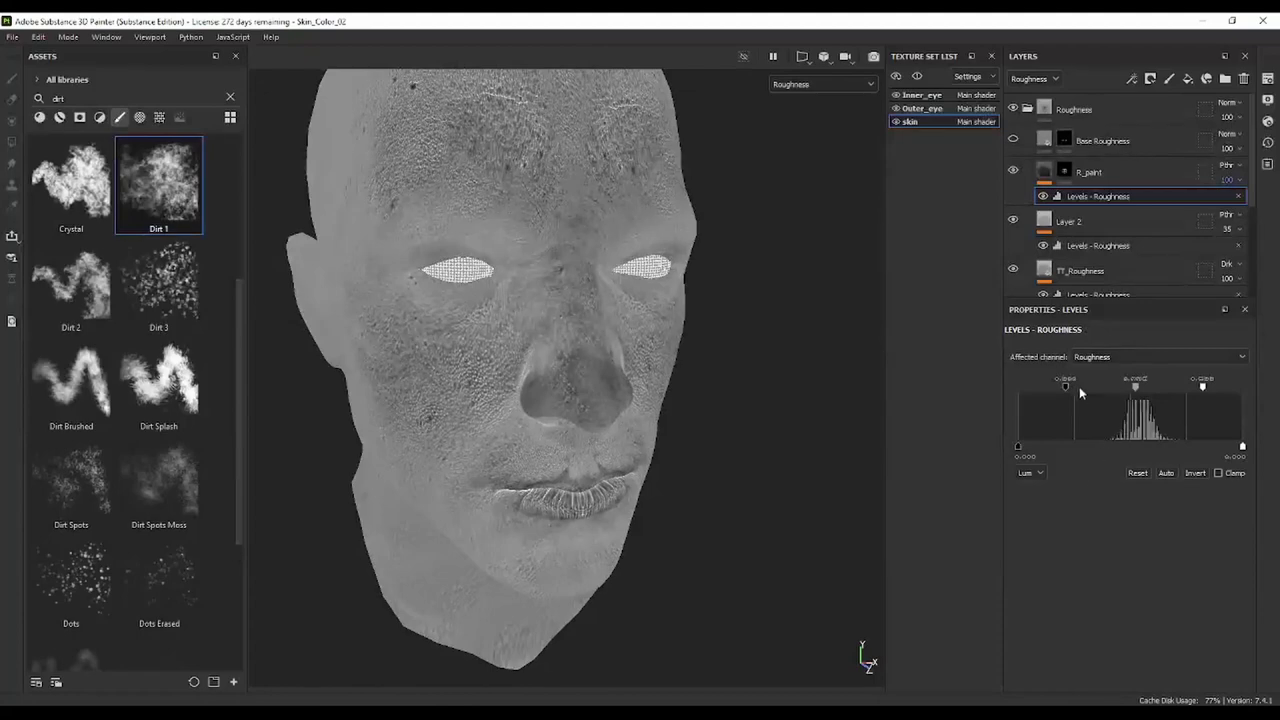
pyautogui.moveTo(1065, 386)
pyautogui.mouseDown()
pyautogui.moveTo(1104, 385)
pyautogui.moveTo(1073, 382)
pyautogui.mouseUp()
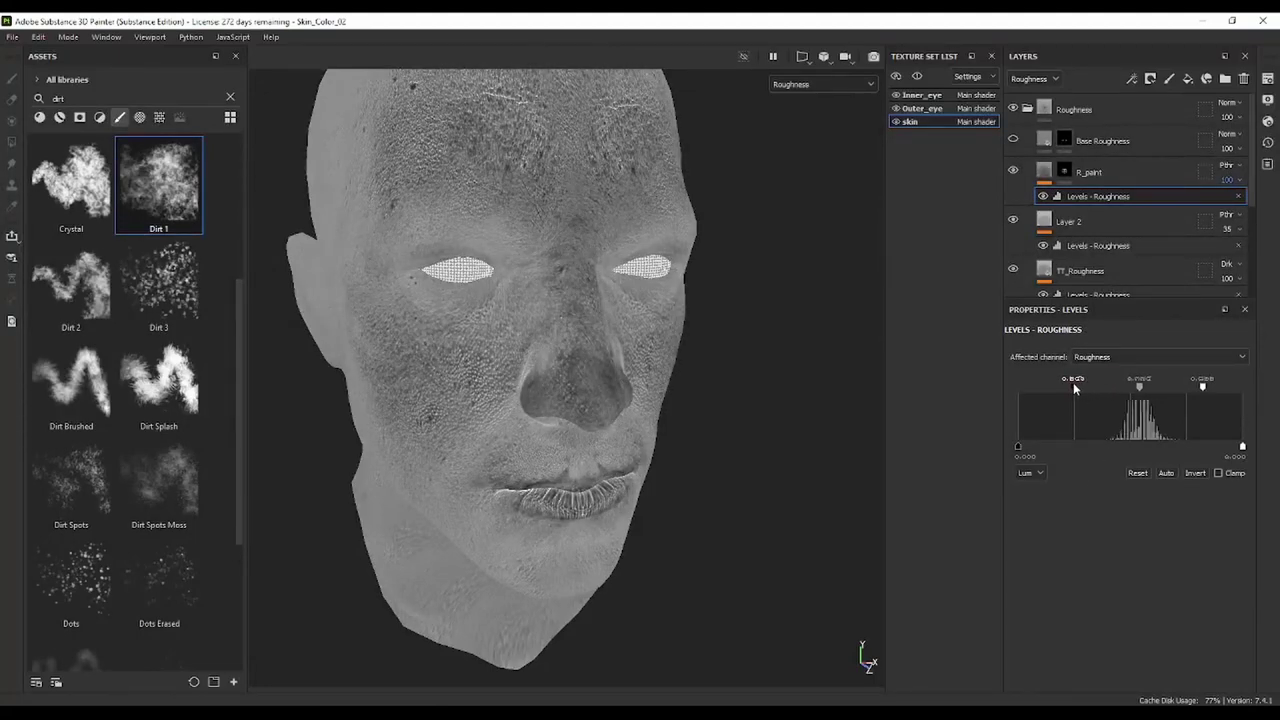
pyautogui.scroll(-3, 707, 270)
pyautogui.moveTo(706, 277)
pyautogui.keyDown('alt'); pyautogui.mouseDown()
pyautogui.moveTo(565, 237)
pyautogui.moveTo(580, 232)
pyautogui.mouseUp(); pyautogui.keyUp('alt')
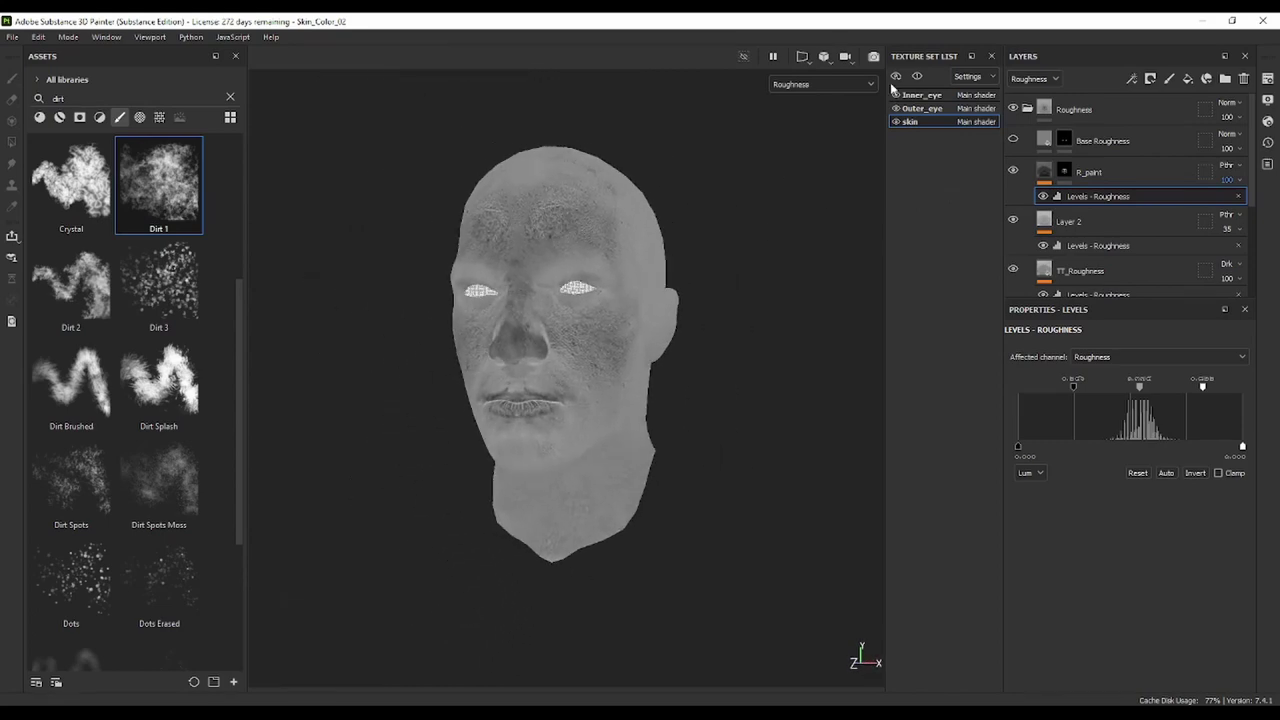
pyautogui.click(825, 85)
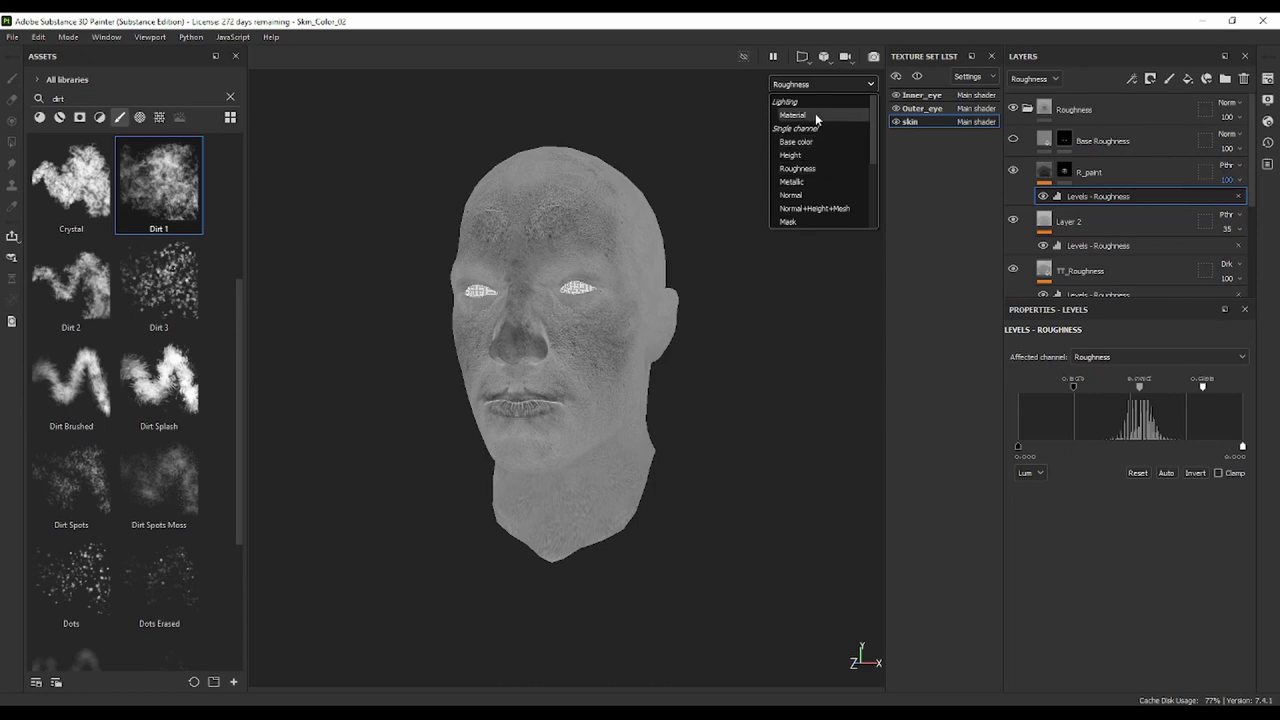
pyautogui.click(815, 114)
pyautogui.scroll(3, 697, 312)
pyautogui.moveTo(579, 289)
pyautogui.keyDown('alt'); pyautogui.mouseDown()
pyautogui.moveTo(766, 289)
pyautogui.moveTo(820, 271)
pyautogui.moveTo(684, 245)
pyautogui.moveTo(718, 187)
pyautogui.mouseUp(); pyautogui.keyUp('alt')
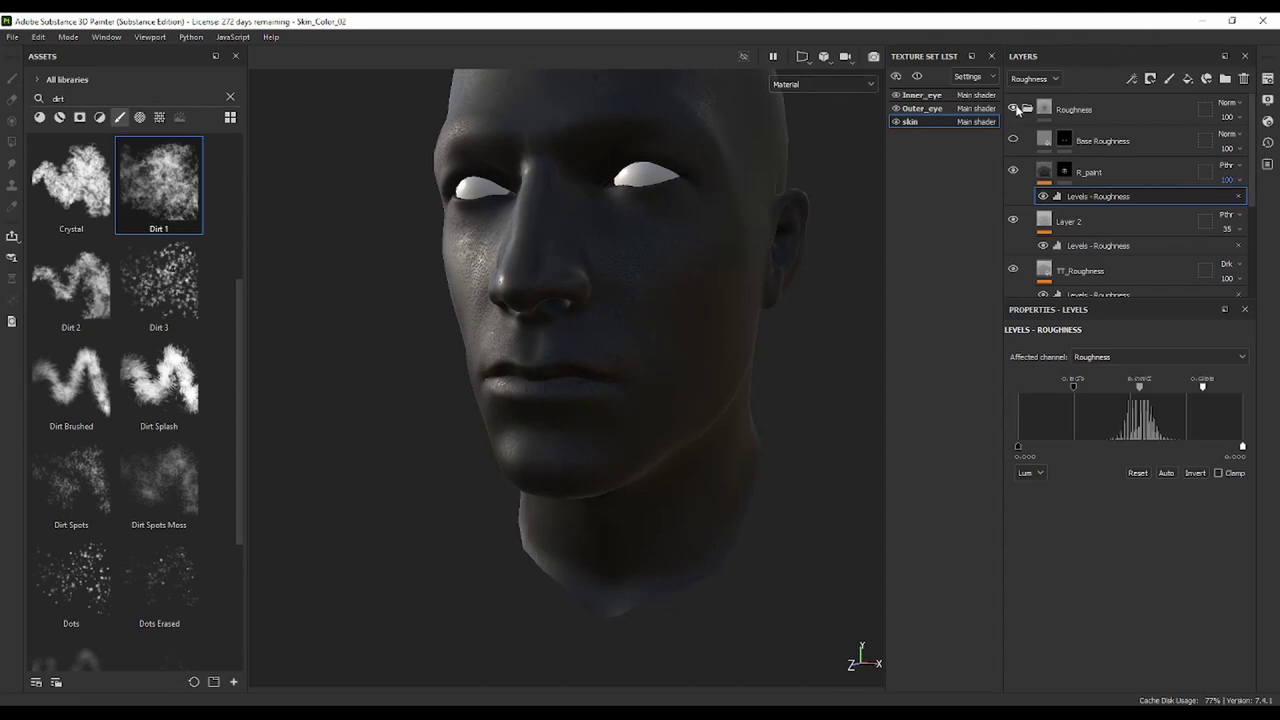
# Delete the Base Roughness layer and collapse the Roughness folder
pyautogui.click(1145, 148)
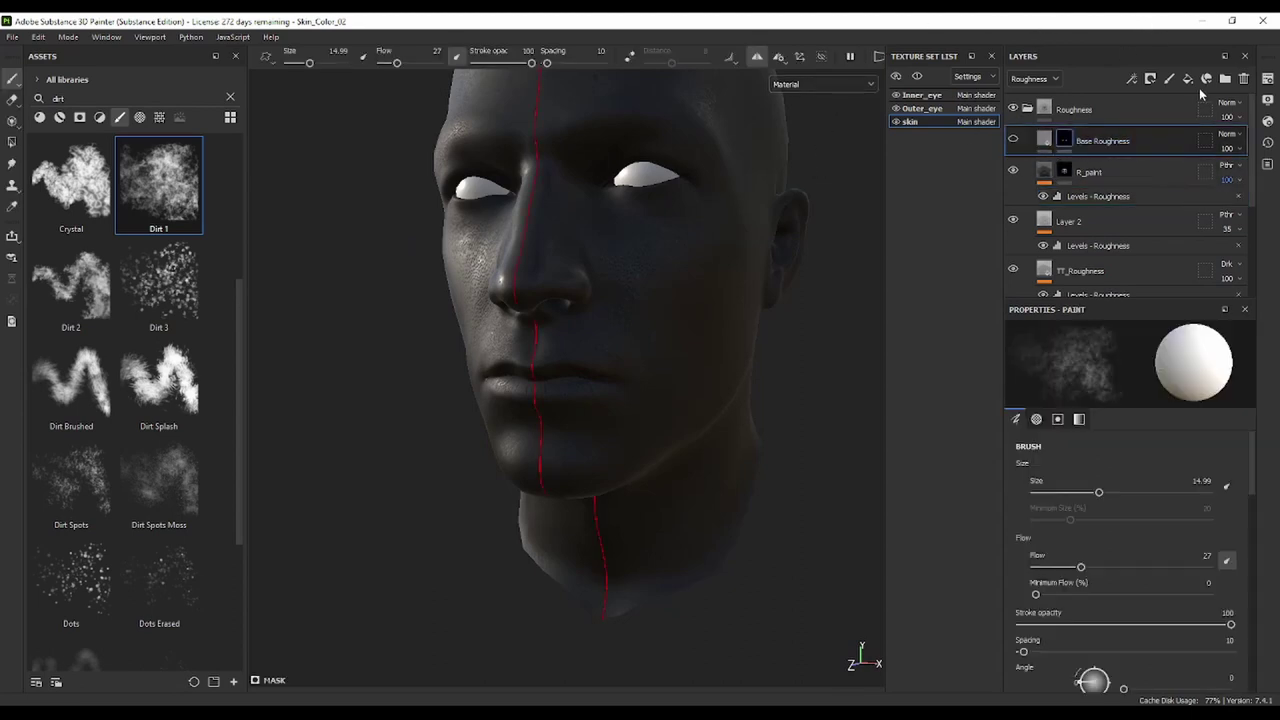
pyautogui.click(1241, 80)
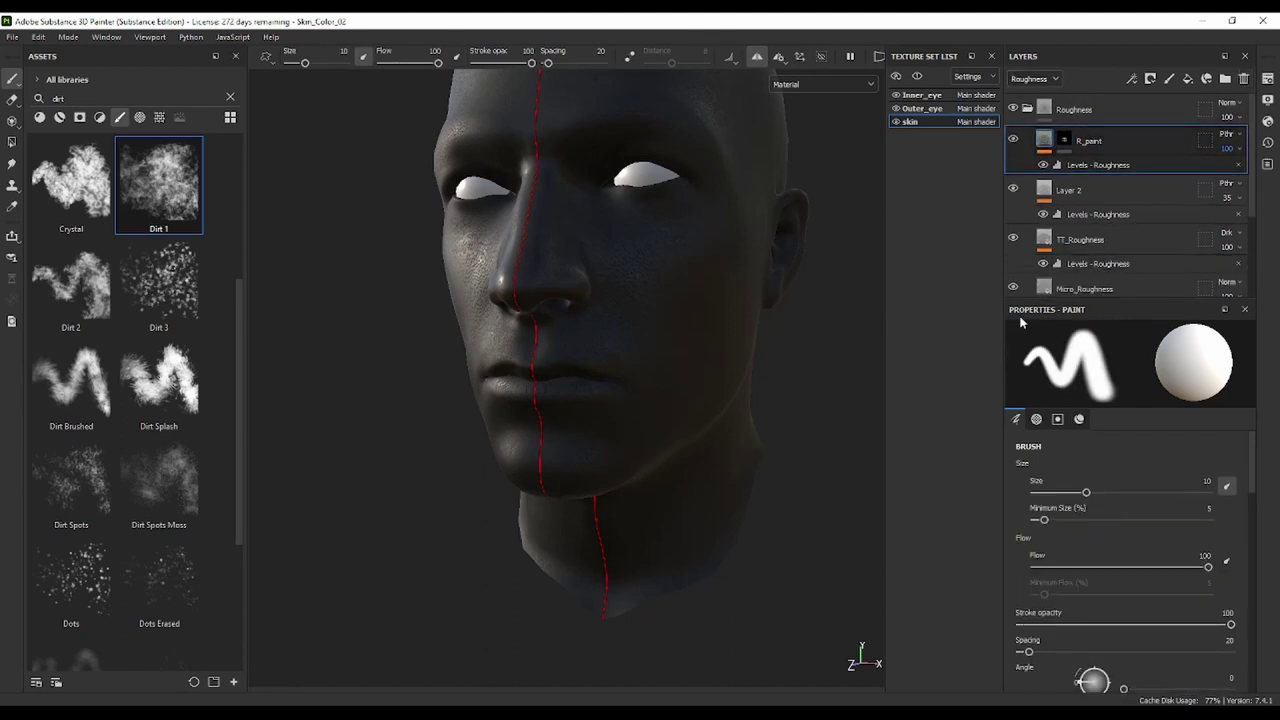
pyautogui.click(1025, 112)
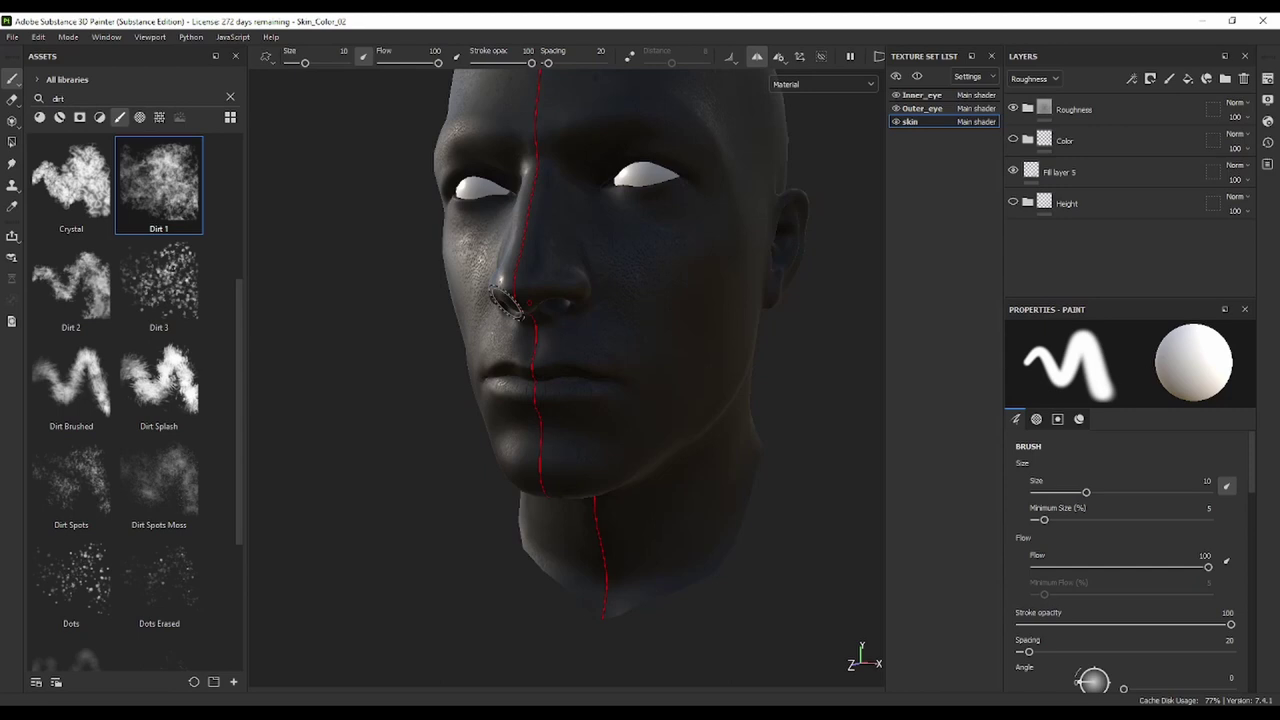
# Paint dirt speckles on the cheek beside the nose and review the head from several angles
pyautogui.moveTo(500, 302); pyautogui.dragTo(472, 282)
pyautogui.moveTo(600, 286)
pyautogui.keyDown('alt'); pyautogui.mouseDown()
pyautogui.moveTo(569, 369)
pyautogui.moveTo(603, 357)
pyautogui.moveTo(539, 317)
pyautogui.moveTo(711, 329)
pyautogui.moveTo(731, 297)
pyautogui.mouseUp(); pyautogui.keyUp('alt')
pyautogui.moveTo(731, 297)
pyautogui.keyDown('alt'); pyautogui.mouseDown(button='right')
pyautogui.moveTo(792, 348)
pyautogui.moveTo(700, 300)
pyautogui.mouseUp(button='right'); pyautogui.keyUp('alt')
pyautogui.keyDown('alt'); pyautogui.moveTo(700, 300); pyautogui.dragTo(560, 290); pyautogui.keyUp('alt')
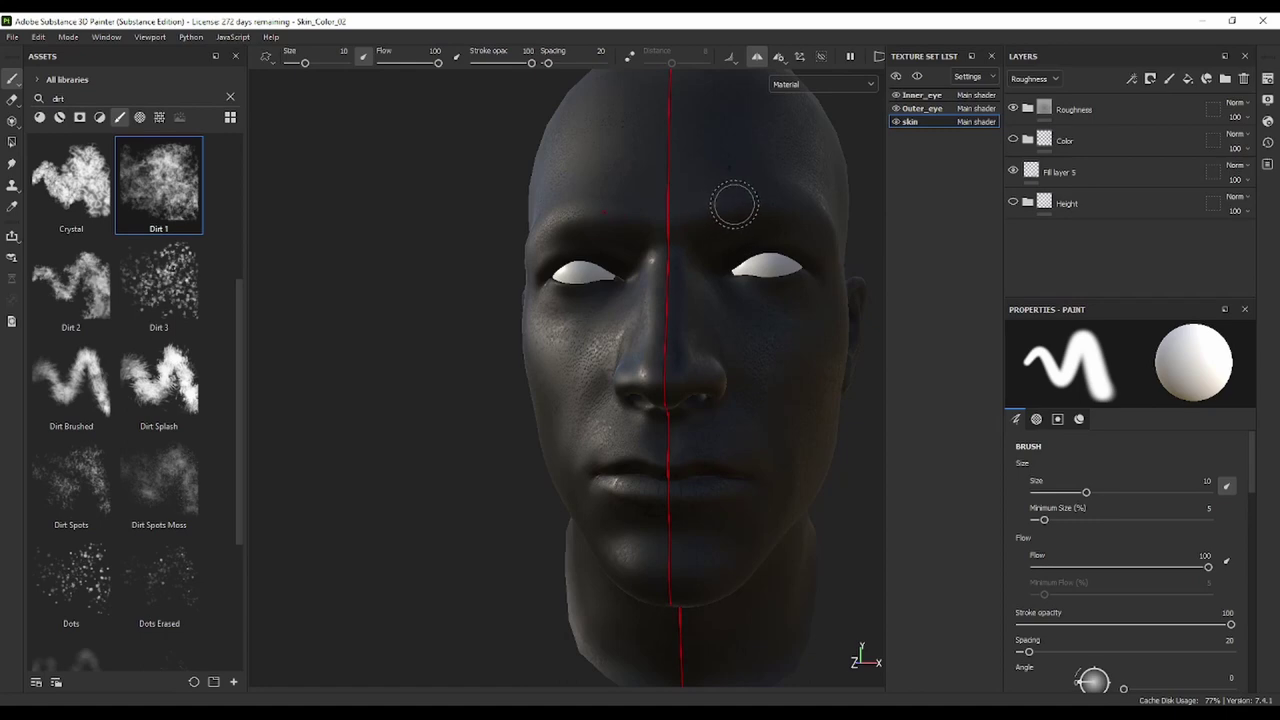
# Open Texture Set Settings from Window > Views and widen its dock panel
pyautogui.click(1057, 78)
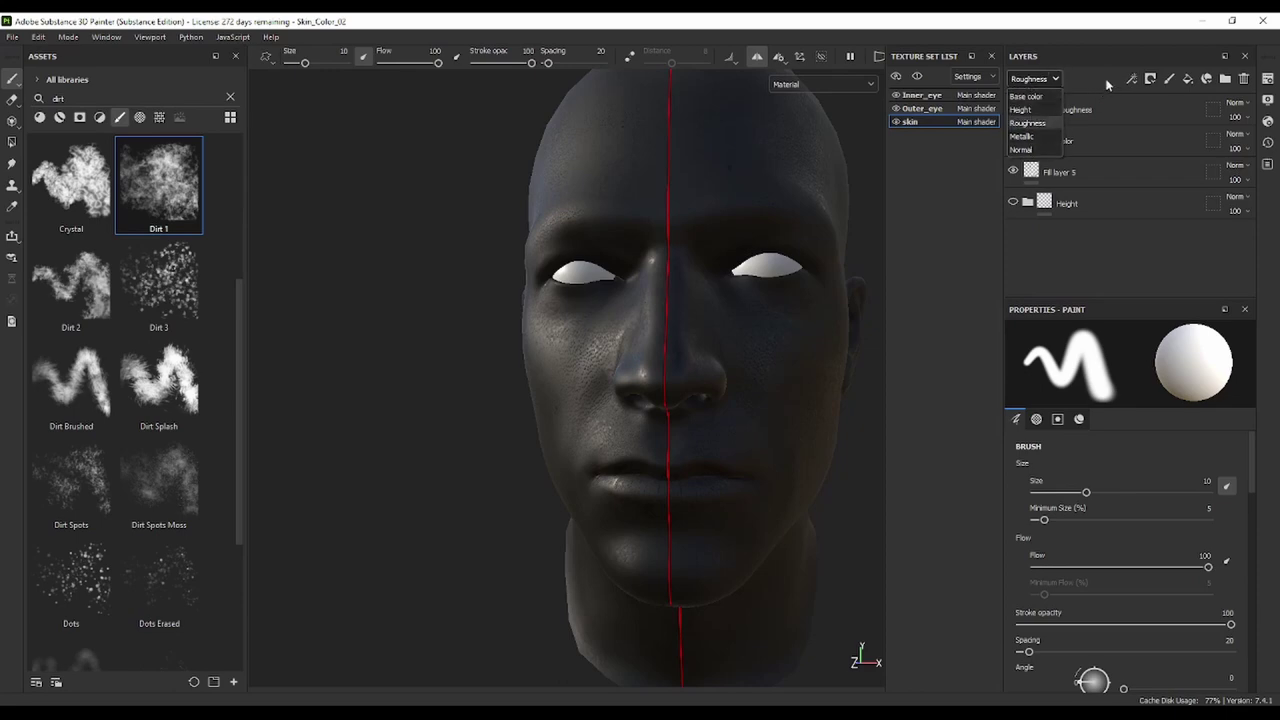
pyautogui.click(1100, 80)
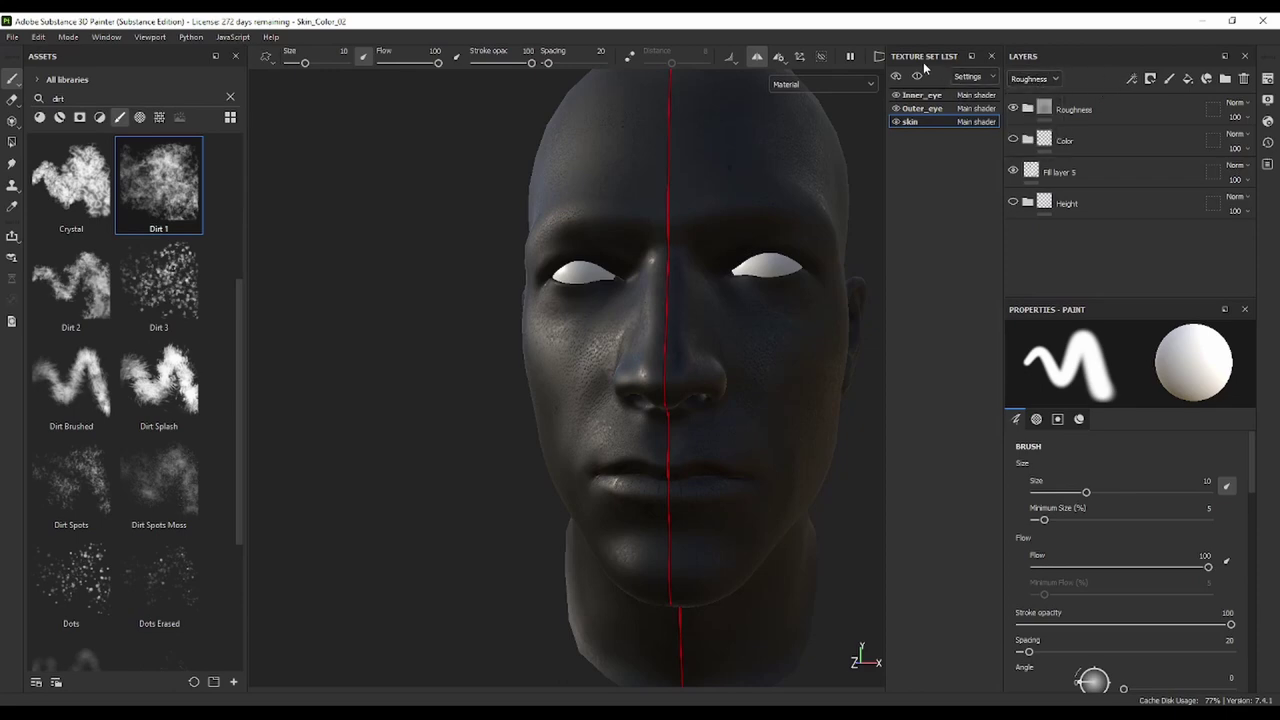
pyautogui.click(150, 37)
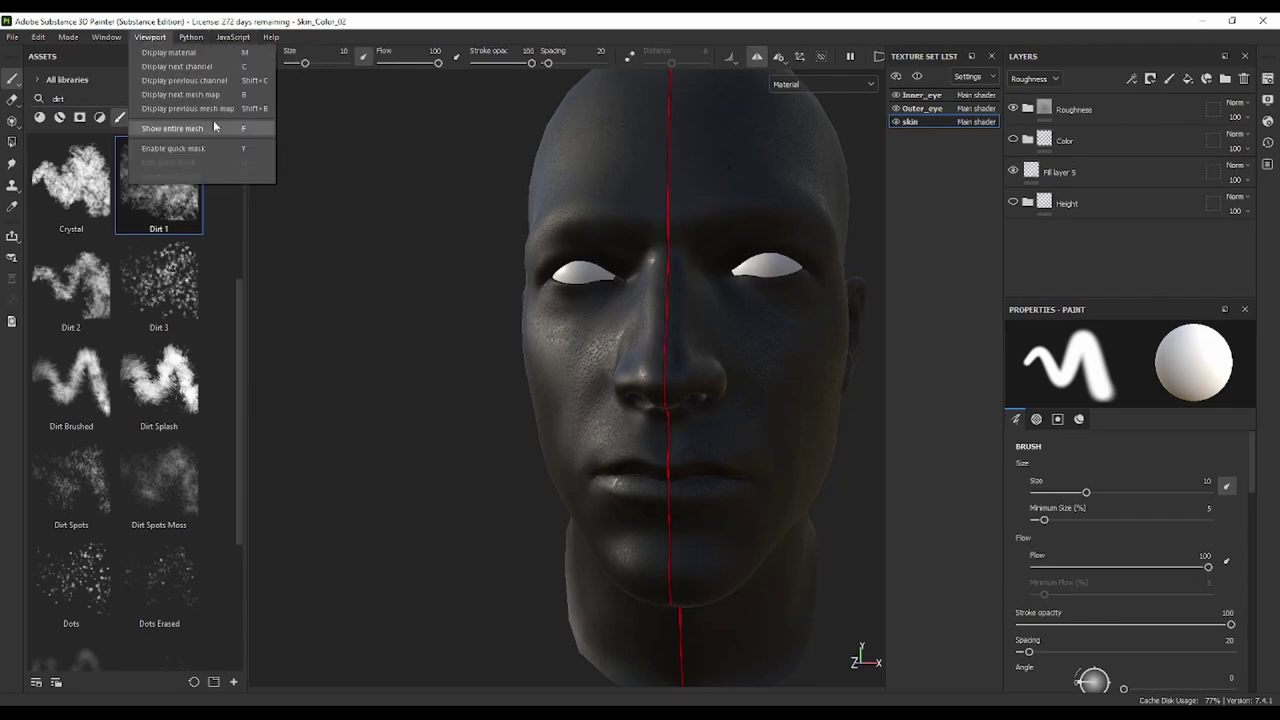
pyautogui.moveTo(106, 37)
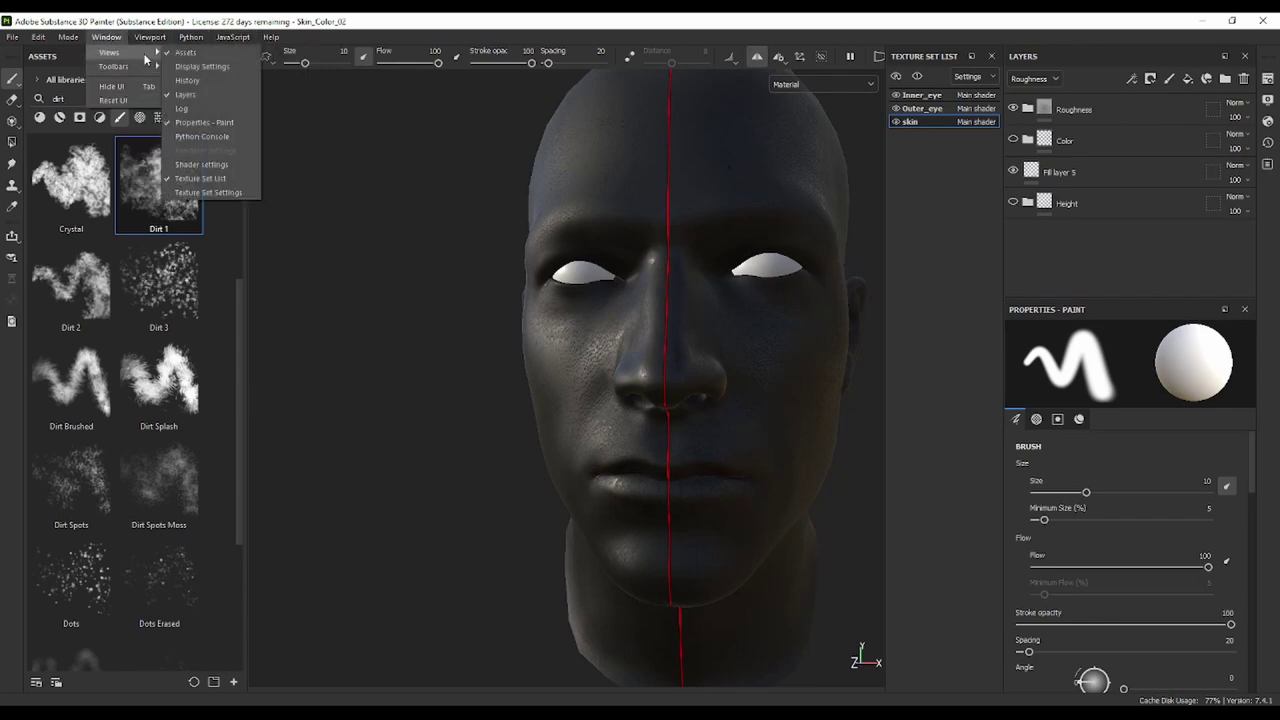
pyautogui.click(205, 192)
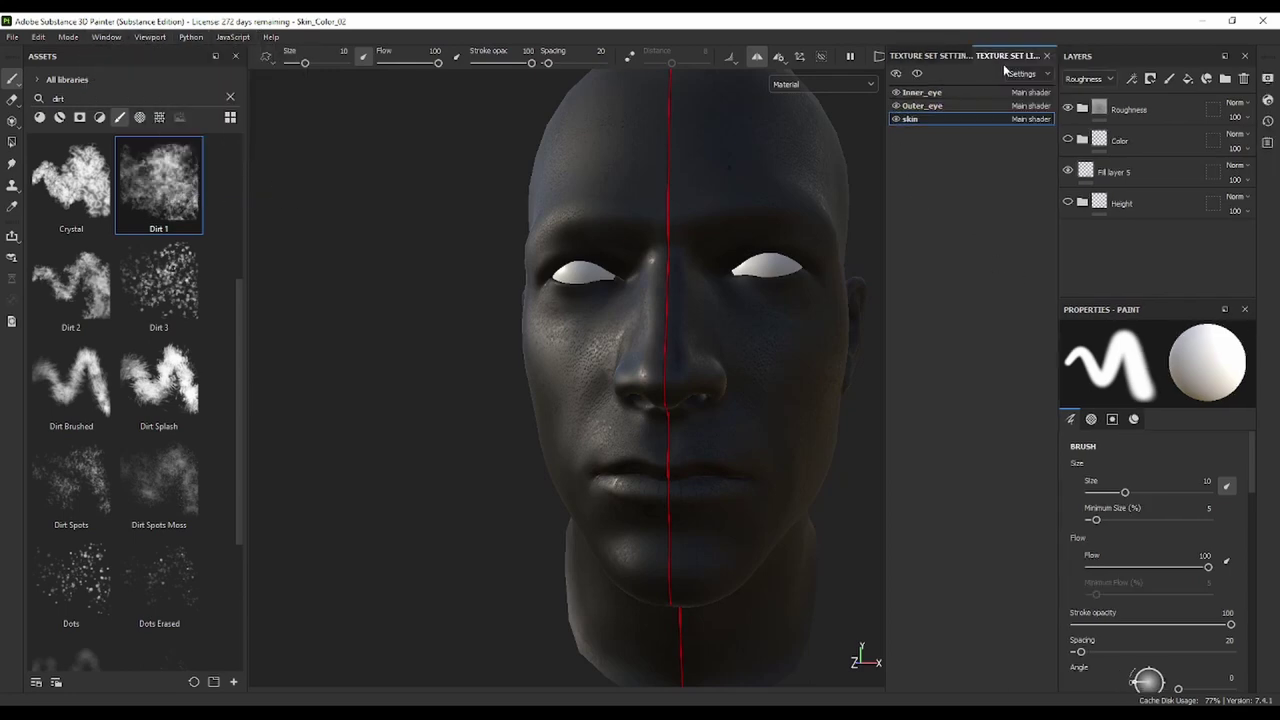
pyautogui.click(930, 56)
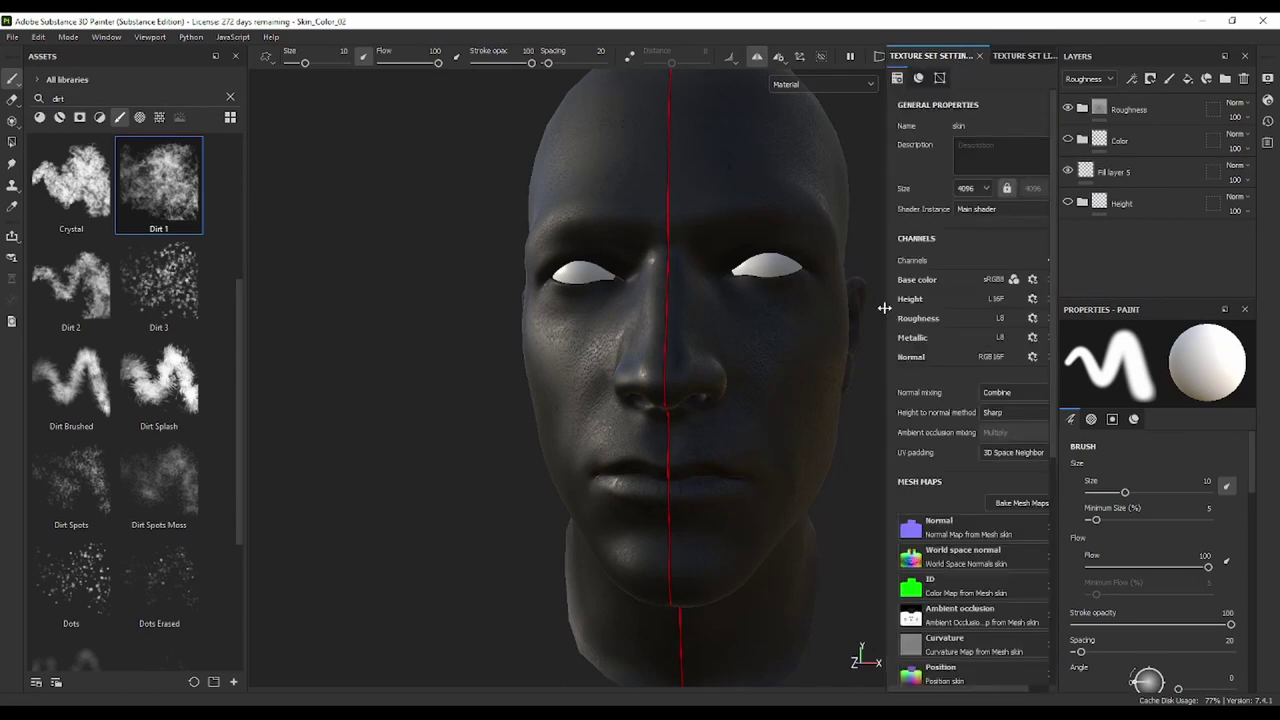
pyautogui.moveTo(887, 300); pyautogui.dragTo(772, 300)
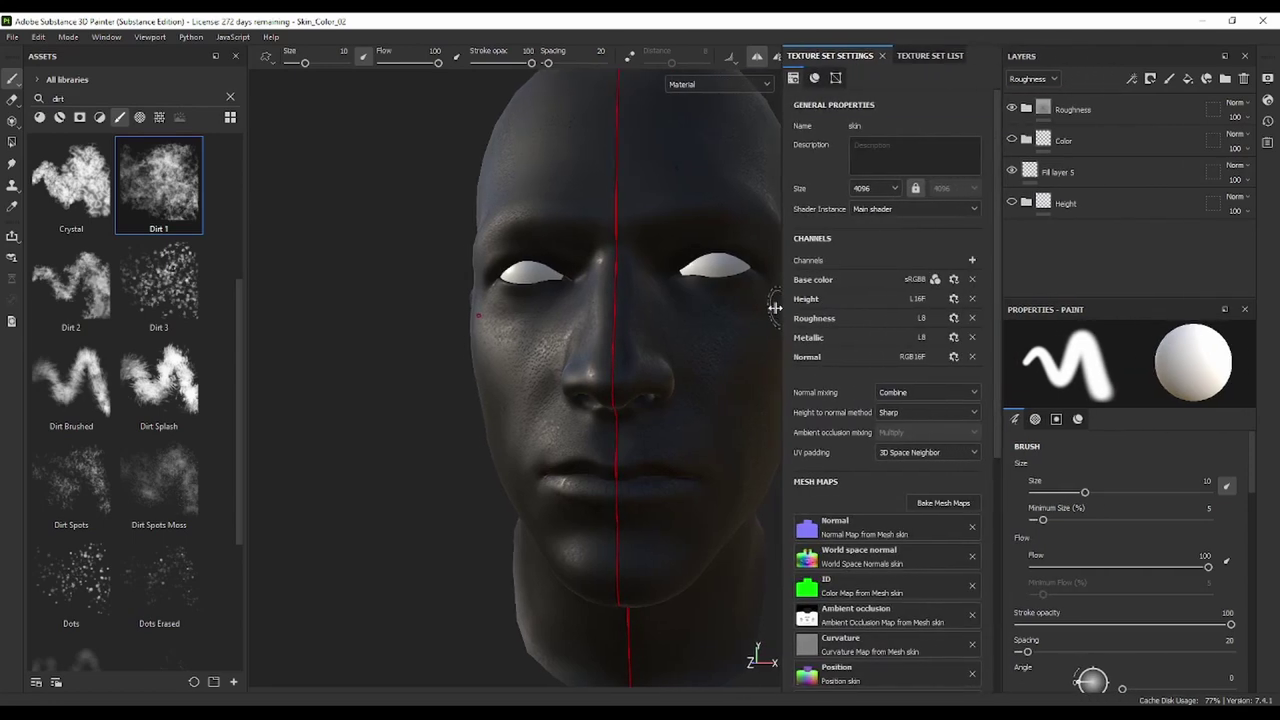
# Add a Specular level channel to the skin texture set
pyautogui.click(967, 261)
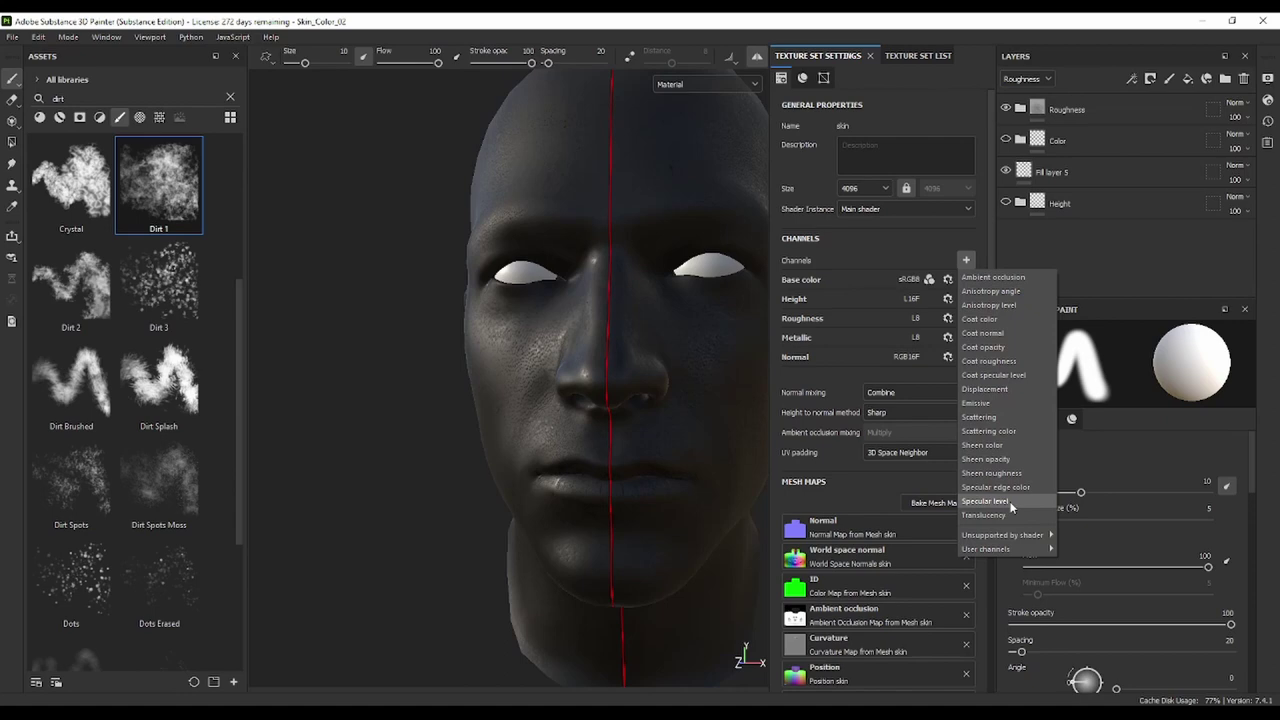
pyautogui.click(1011, 503)
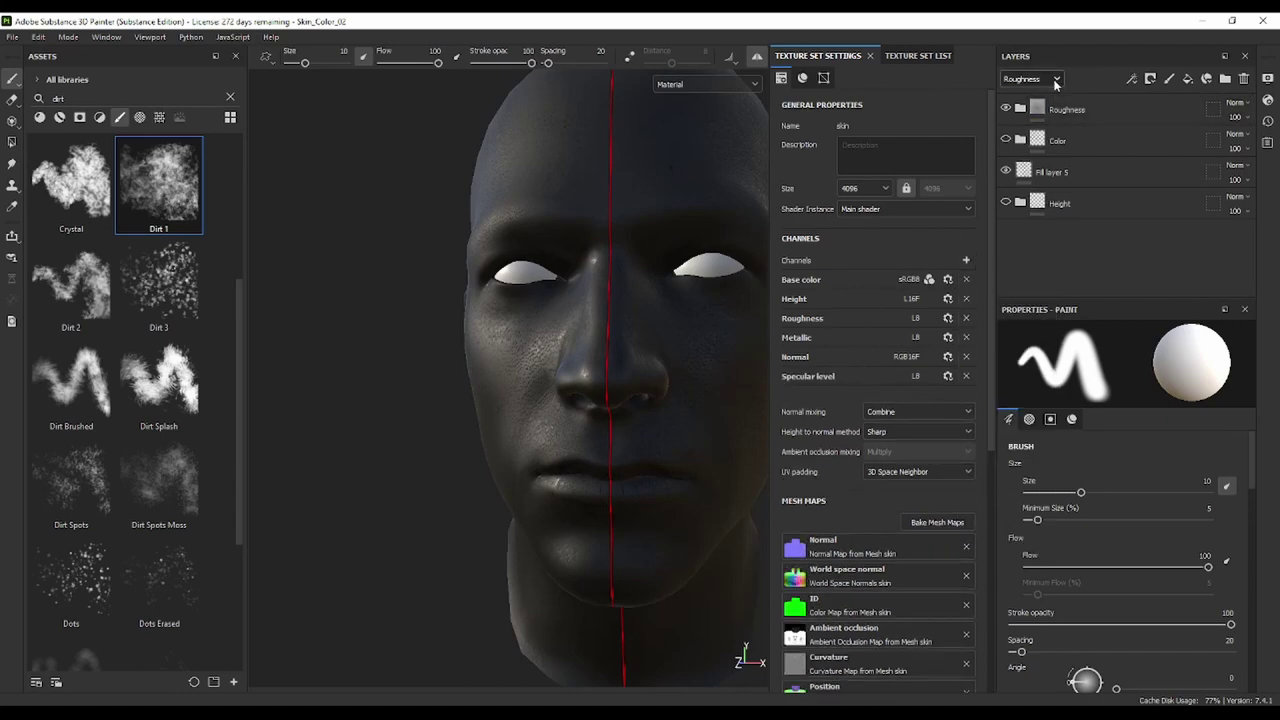
pyautogui.click(1055, 79)
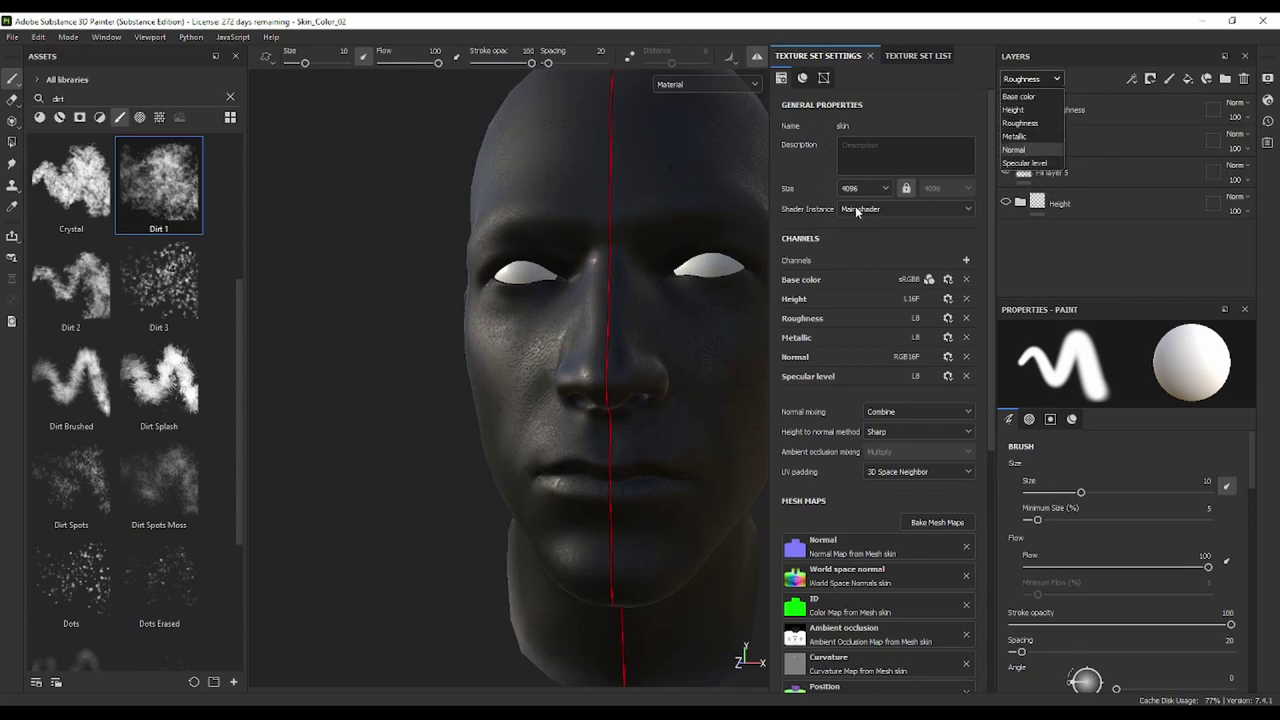
pyautogui.click(912, 101)
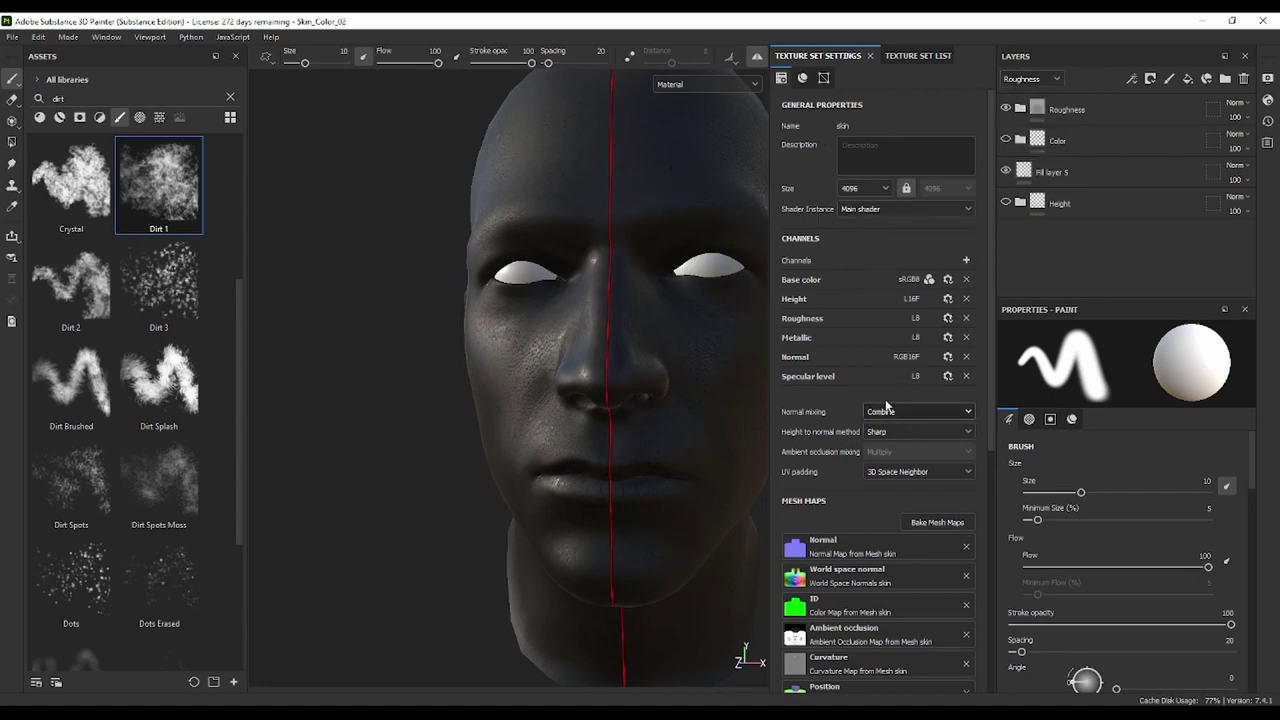
# Add a Scattering channel to the skin texture set
pyautogui.click(966, 261)
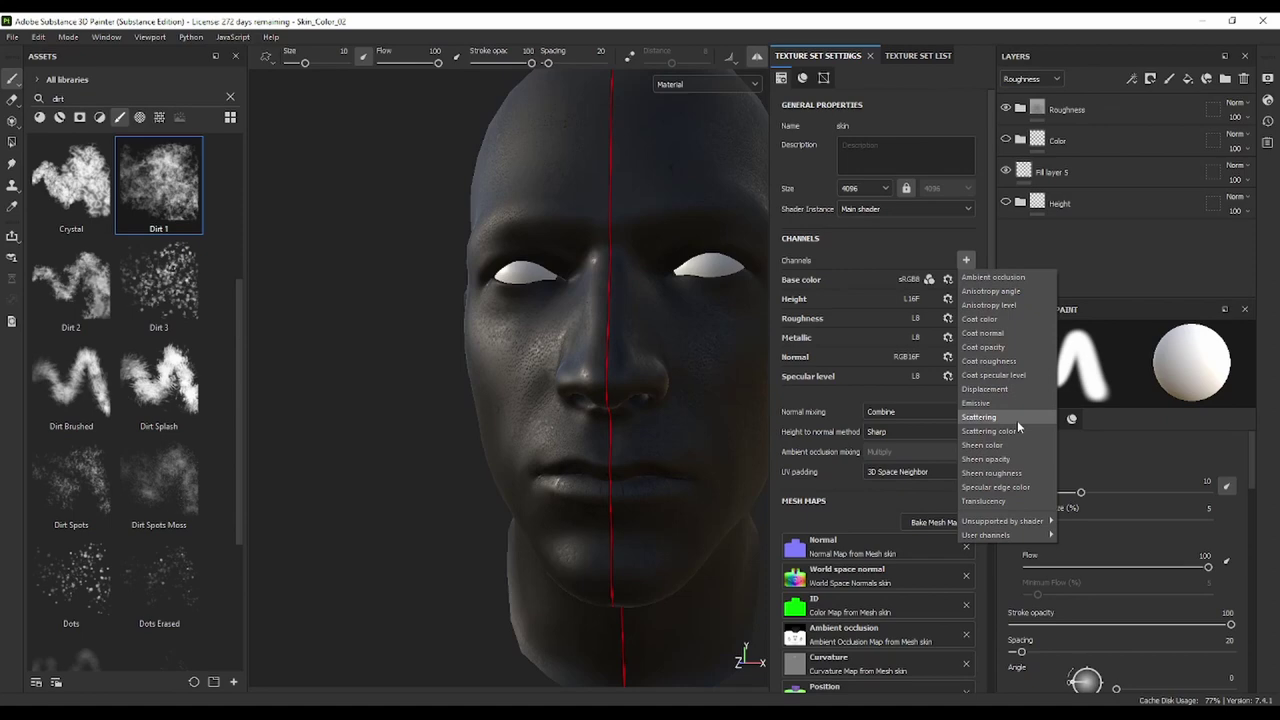
pyautogui.click(1017, 420)
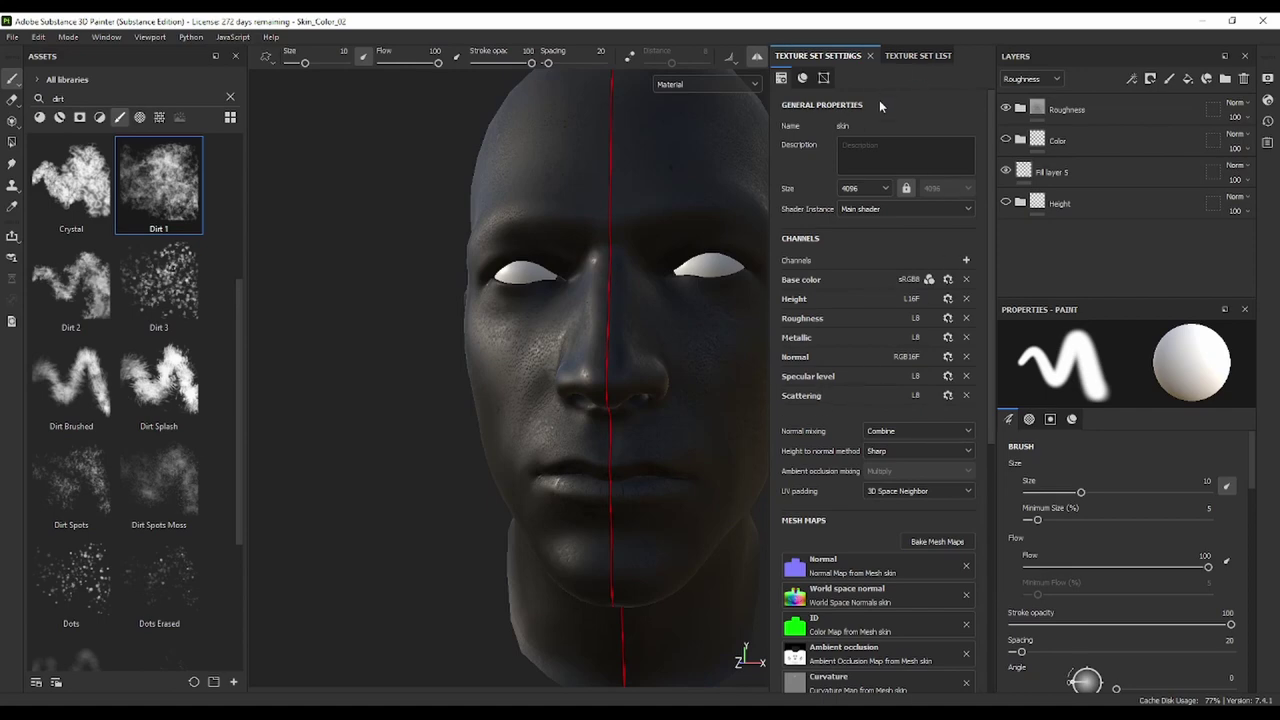
pyautogui.click(1035, 79)
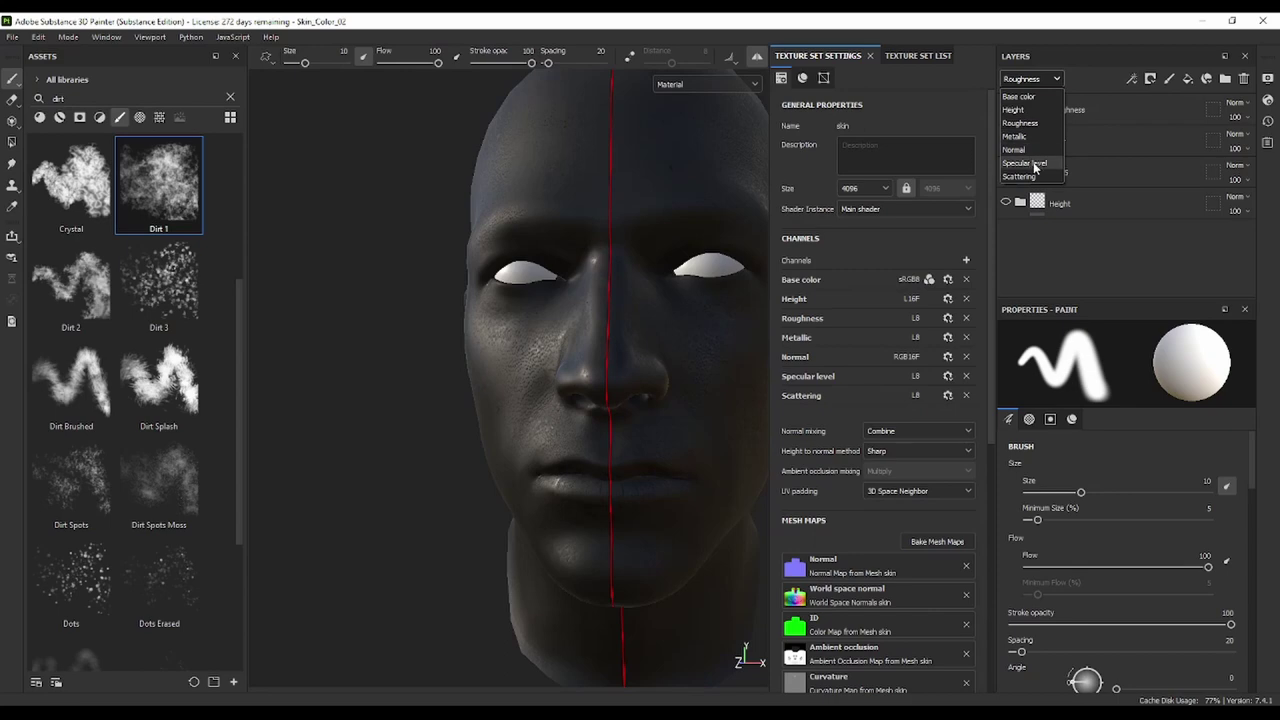
# Add Fill layer 6 and move it to the top of the stack above the collapsed Roughness folder
pyautogui.click(1035, 164)
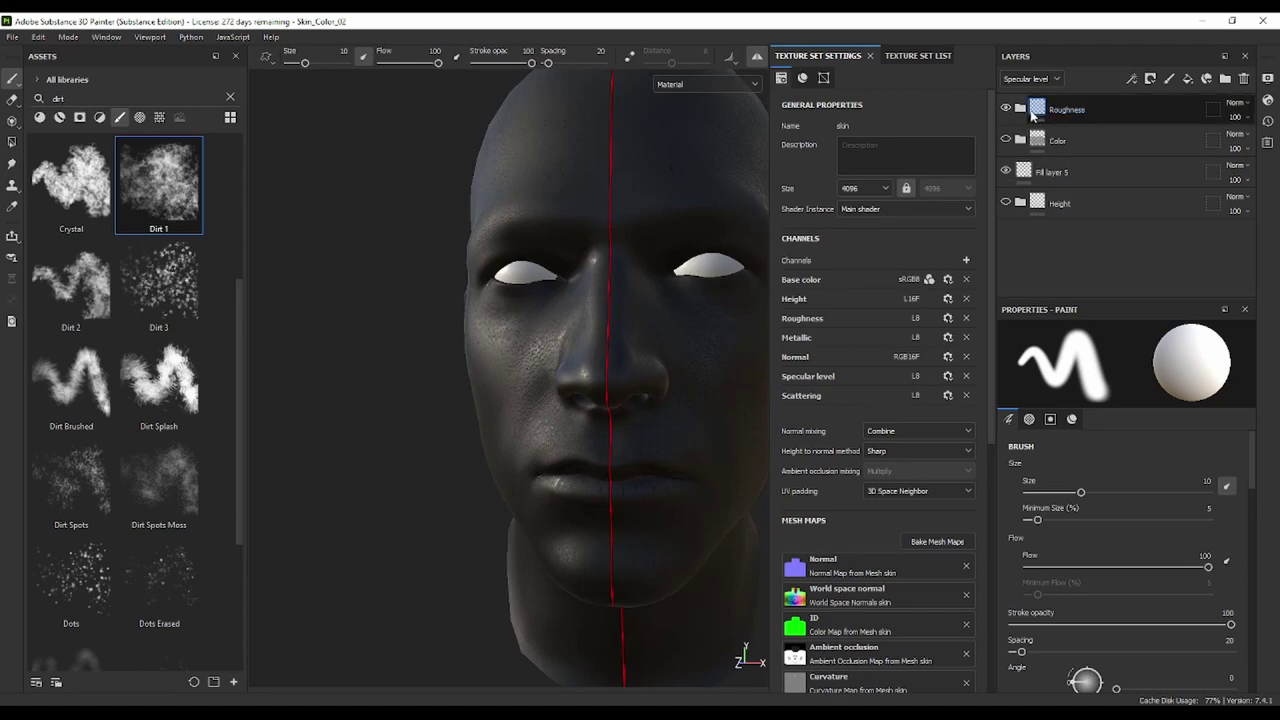
pyautogui.click(1005, 109)
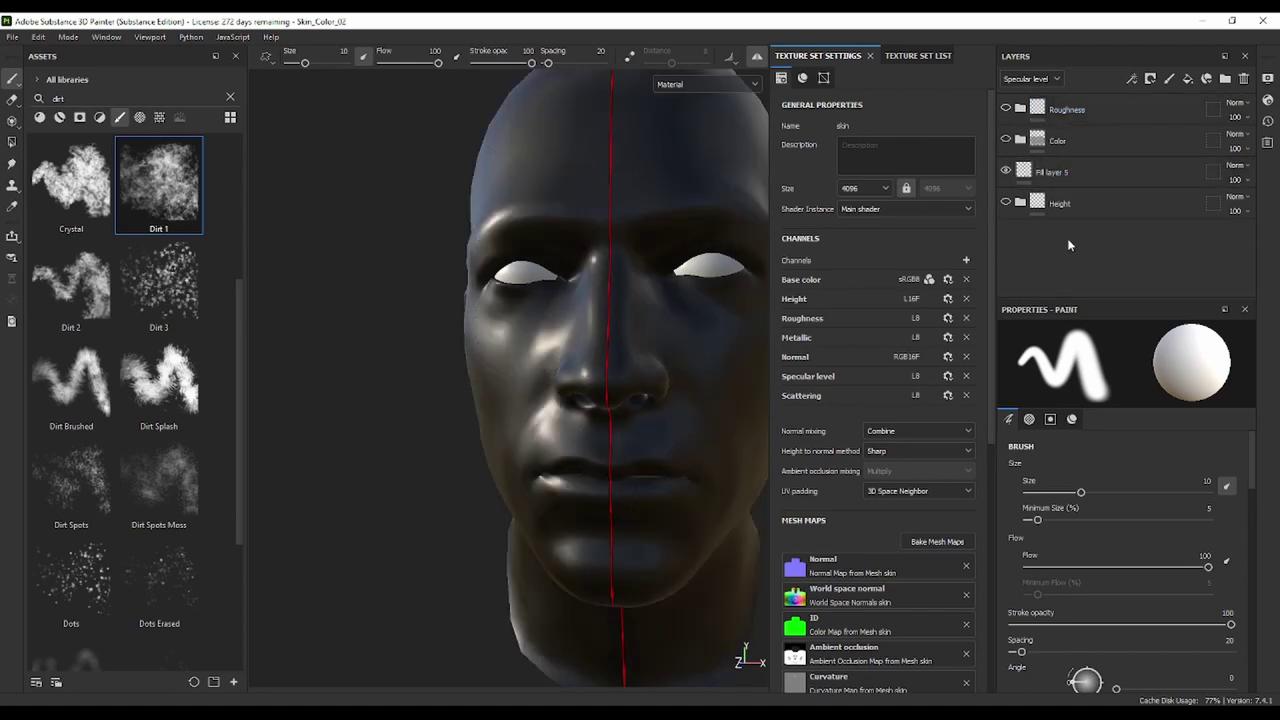
pyautogui.click(1188, 78)
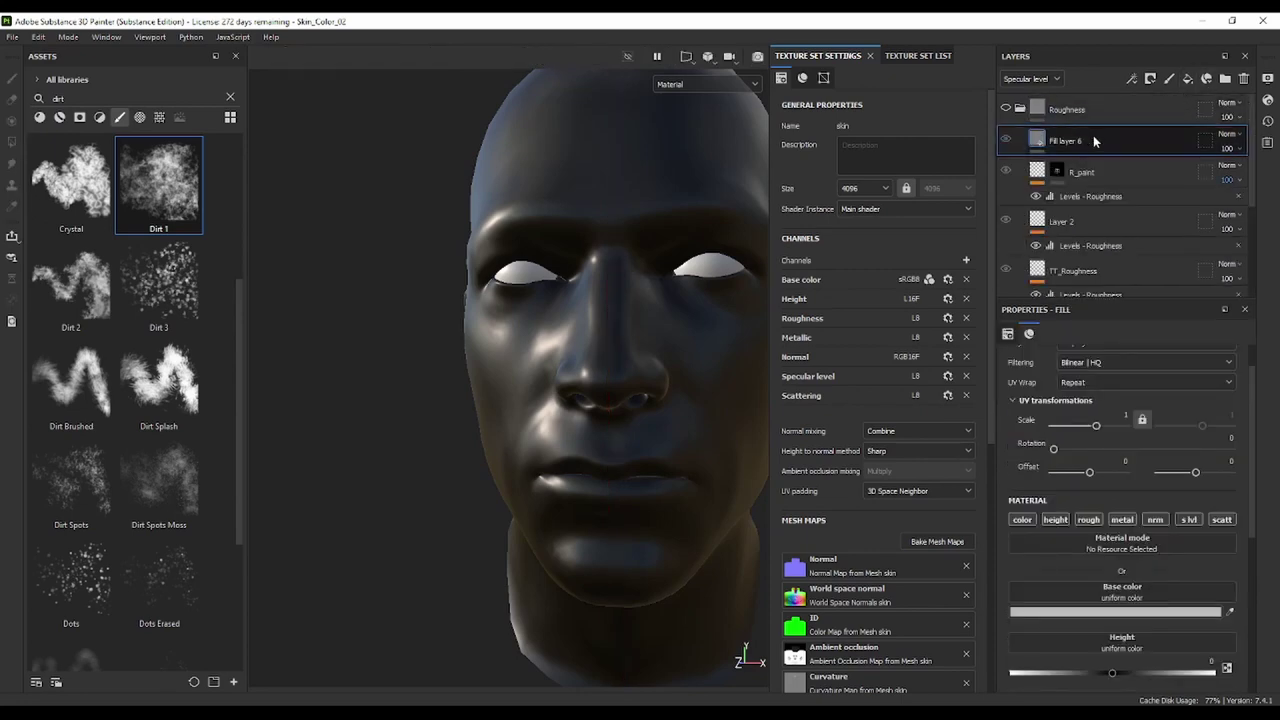
pyautogui.moveTo(1094, 141)
pyautogui.mouseDown()
pyautogui.moveTo(1072, 97)
pyautogui.moveTo(1020, 110)
pyautogui.mouseUp()
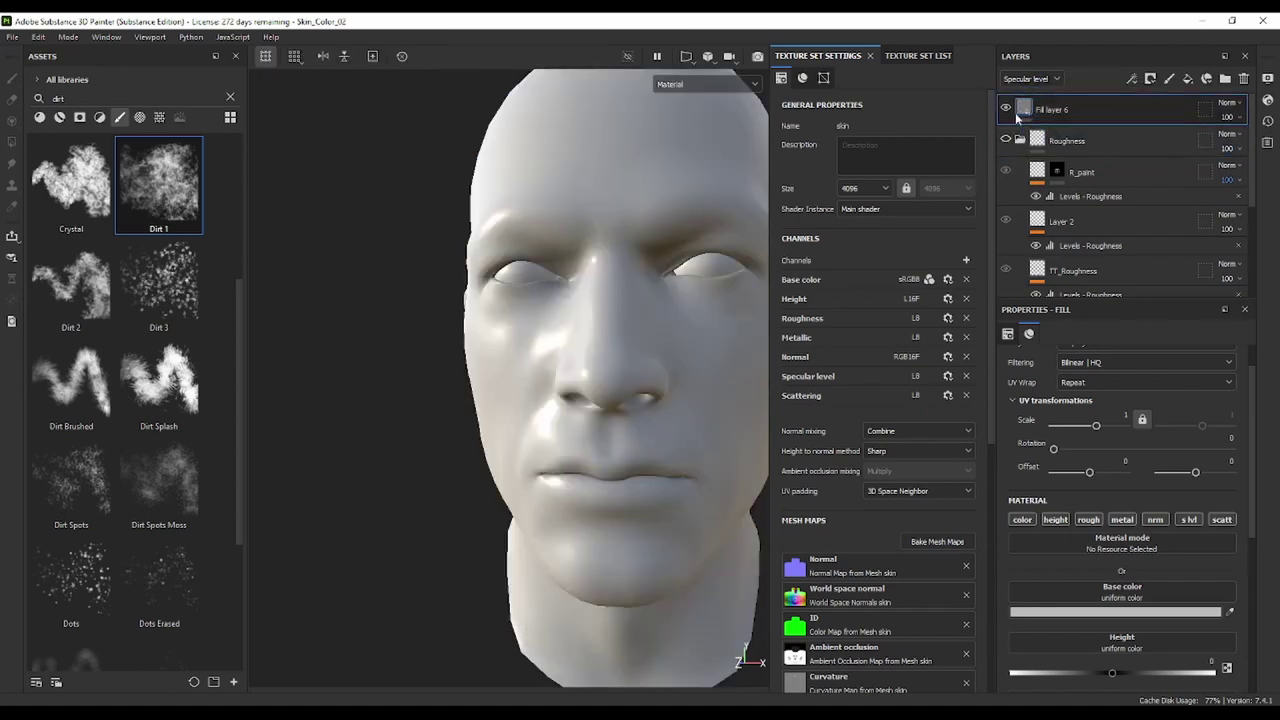
pyautogui.click(1020, 140)
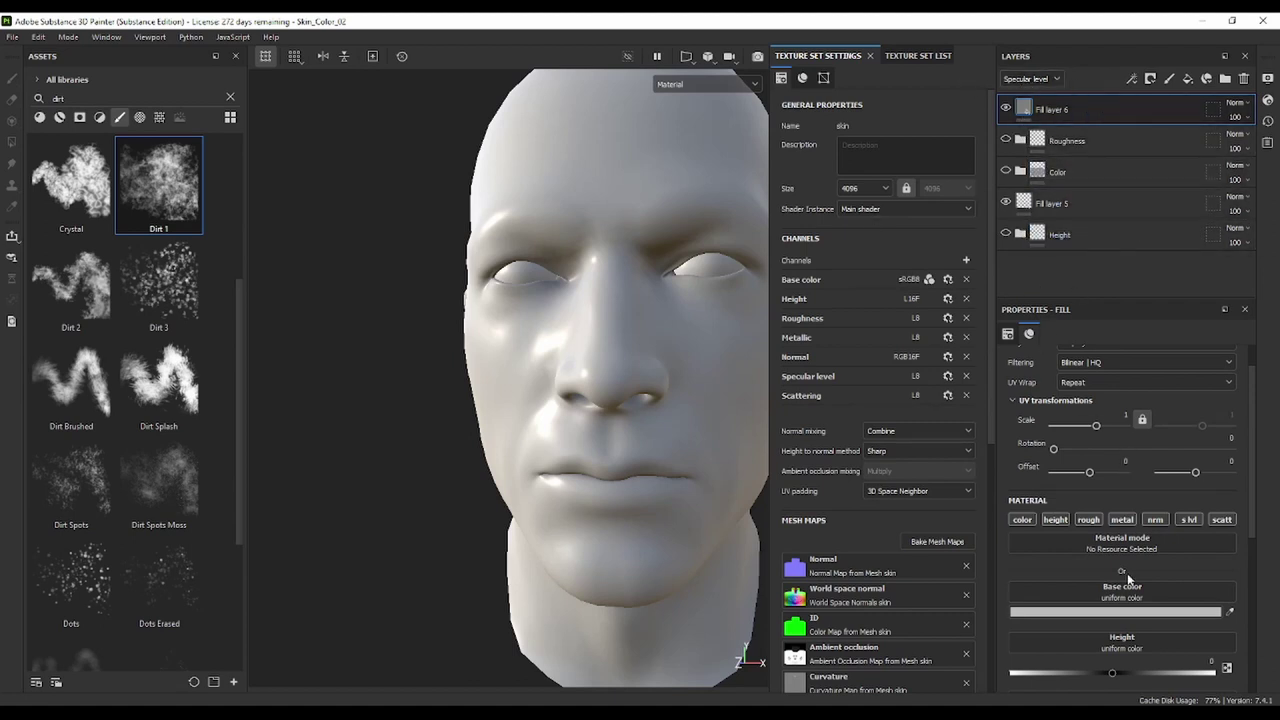
pyautogui.keyDown('alt'); pyautogui.moveTo(655, 302); pyautogui.dragTo(571, 277); pyautogui.keyUp('alt')
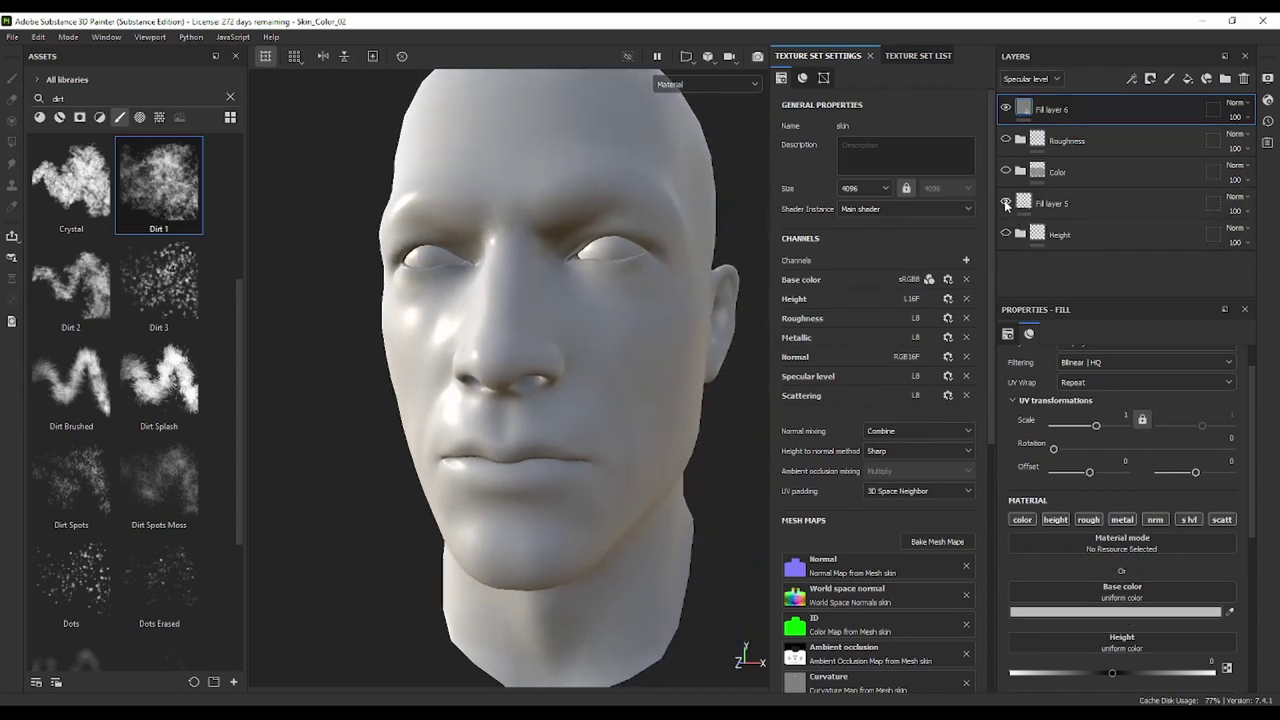
# Make Fill layer 5 visible again and show base color layer thumbnails to compare the look
pyautogui.click(1006, 203)
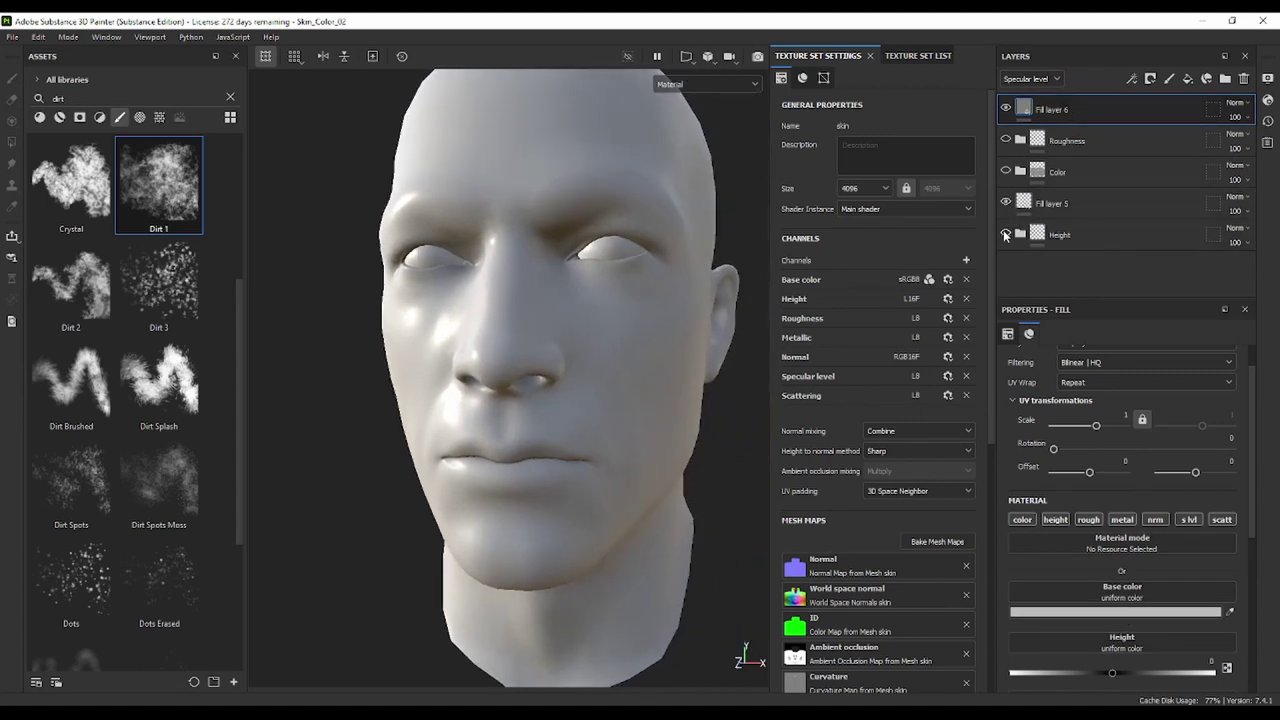
pyautogui.click(1030, 78)
pyautogui.click(1030, 94)
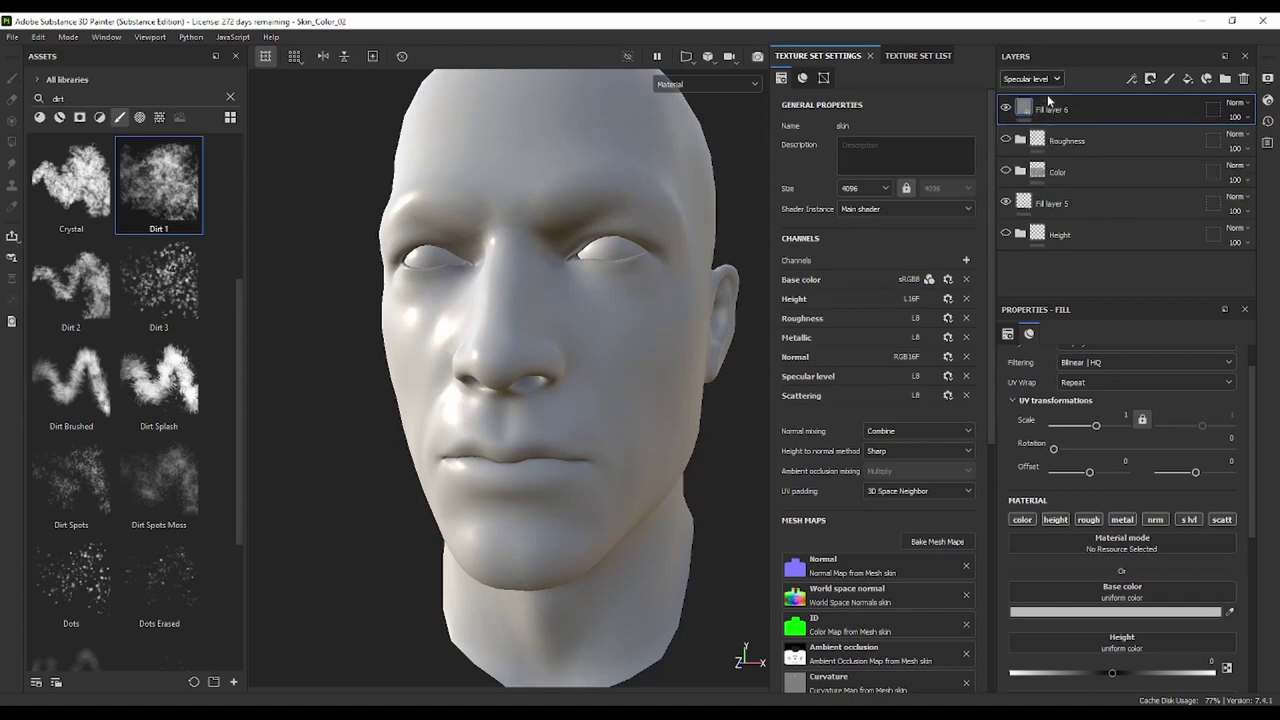
pyautogui.click(1024, 201)
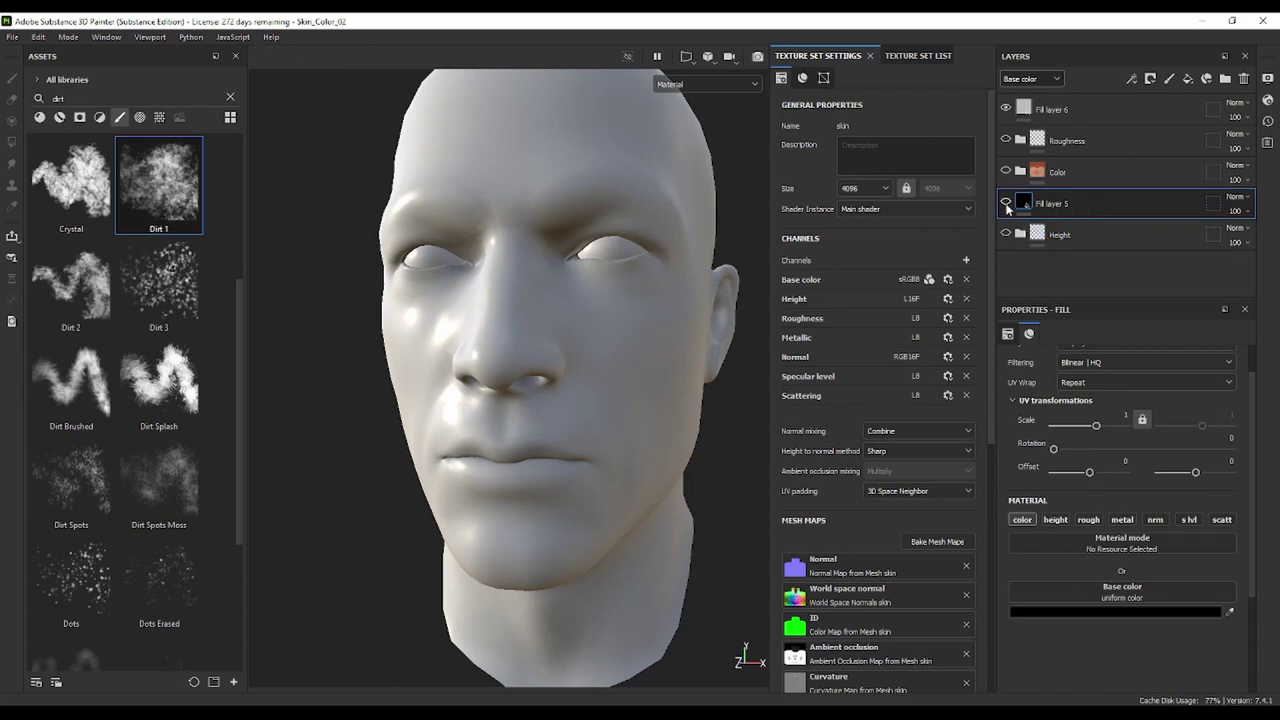
pyautogui.click(1005, 109)
pyautogui.click(1006, 110)
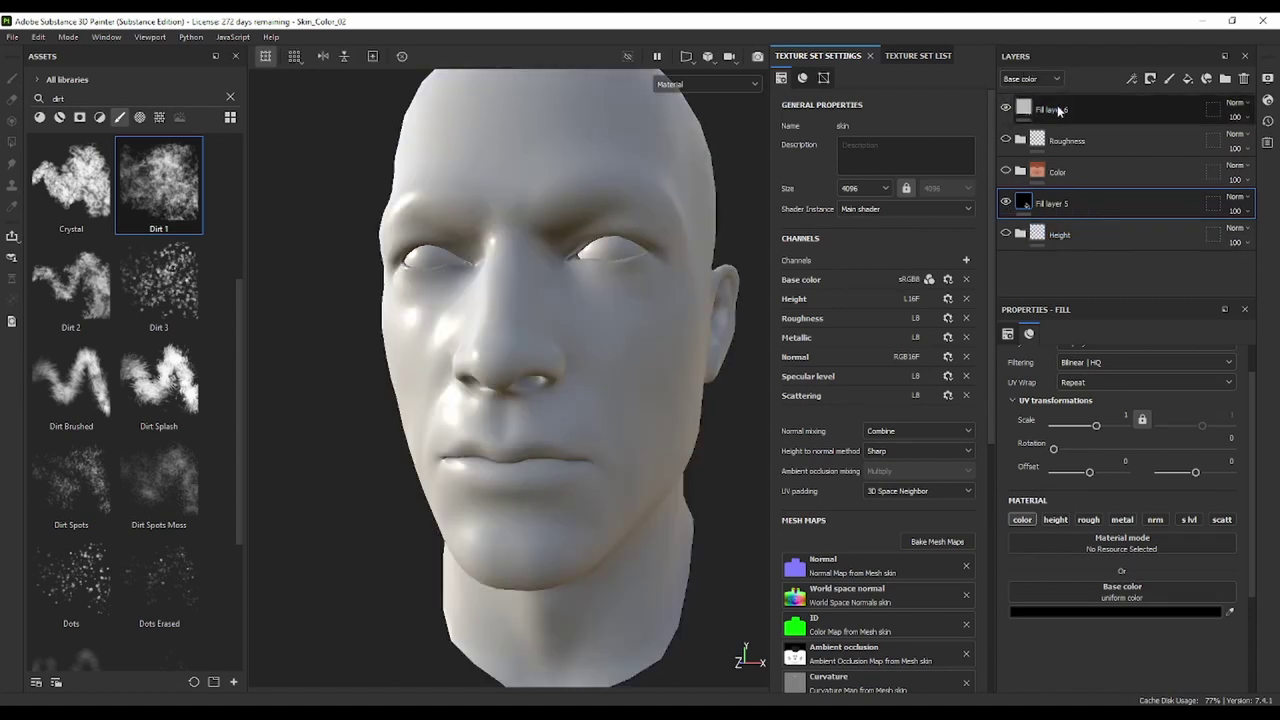
# Disable base color, height, roughness, metallic and normal on Fill layer 6, keeping only Specular level
pyautogui.click(1052, 110)
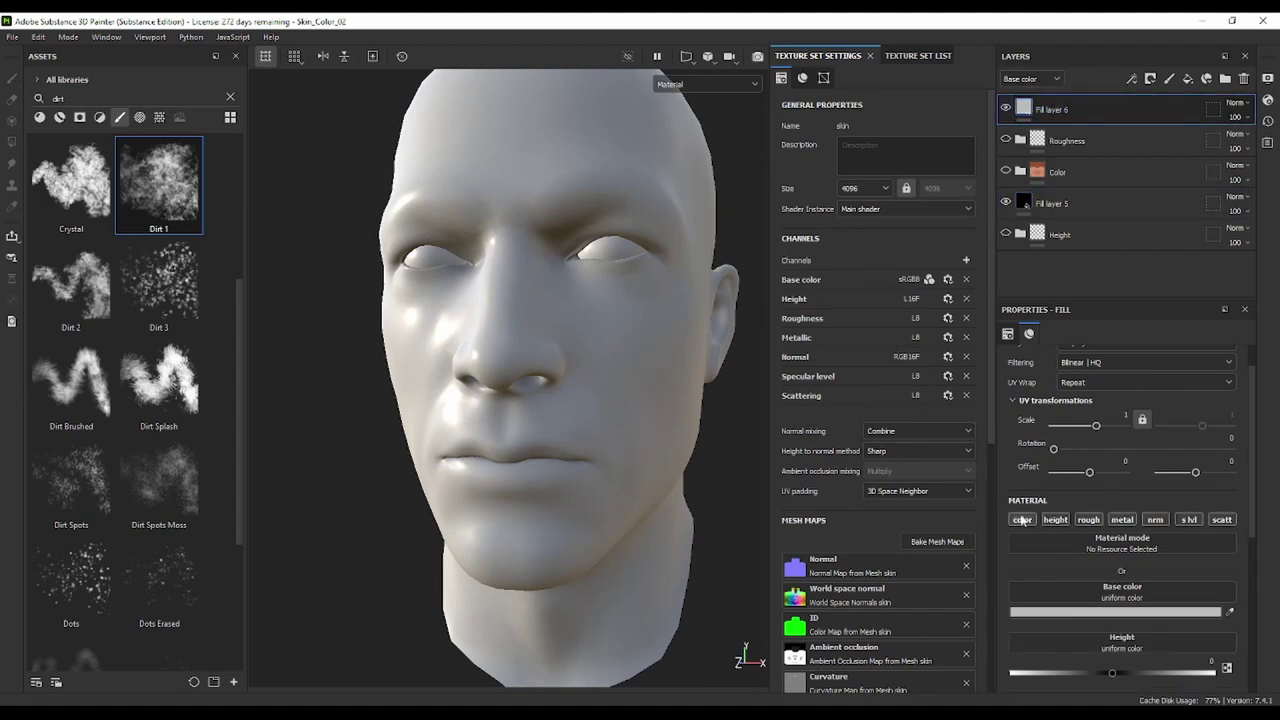
pyautogui.click(1022, 519)
pyautogui.click(1055, 519)
pyautogui.click(1090, 519)
pyautogui.click(1122, 519)
pyautogui.click(1155, 519)
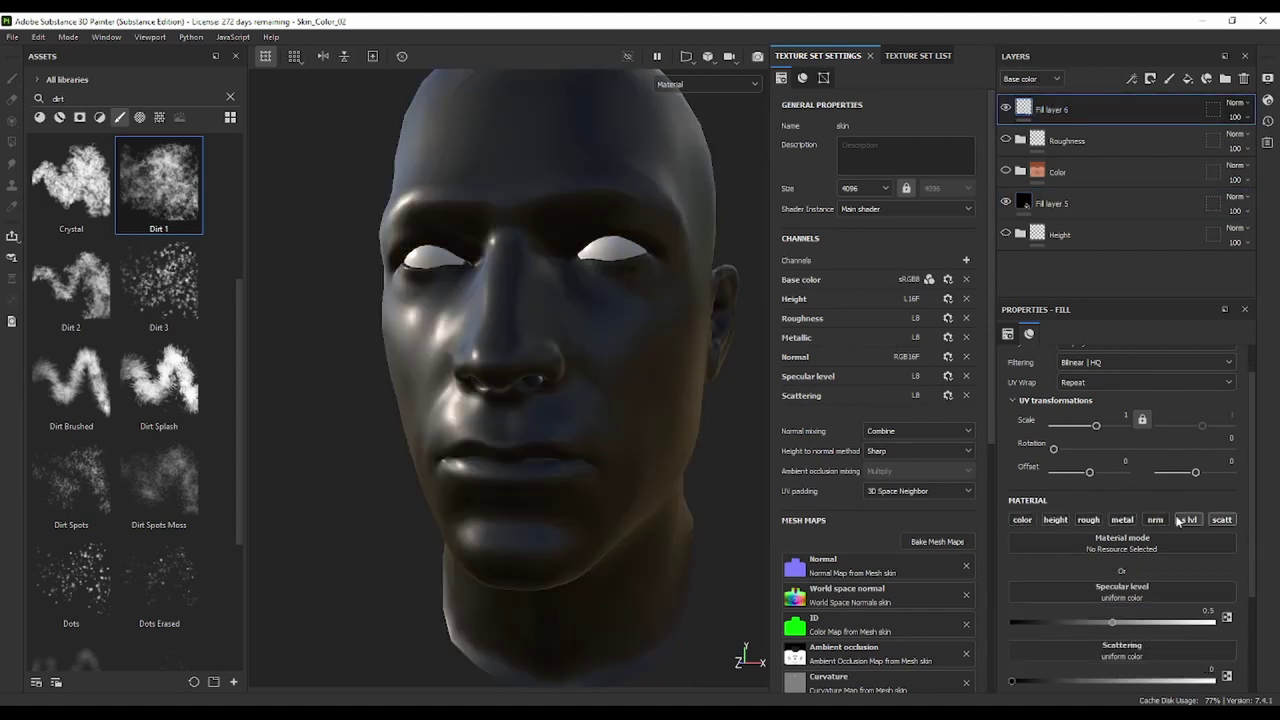
pyautogui.click(1190, 519)
pyautogui.click(1190, 520)
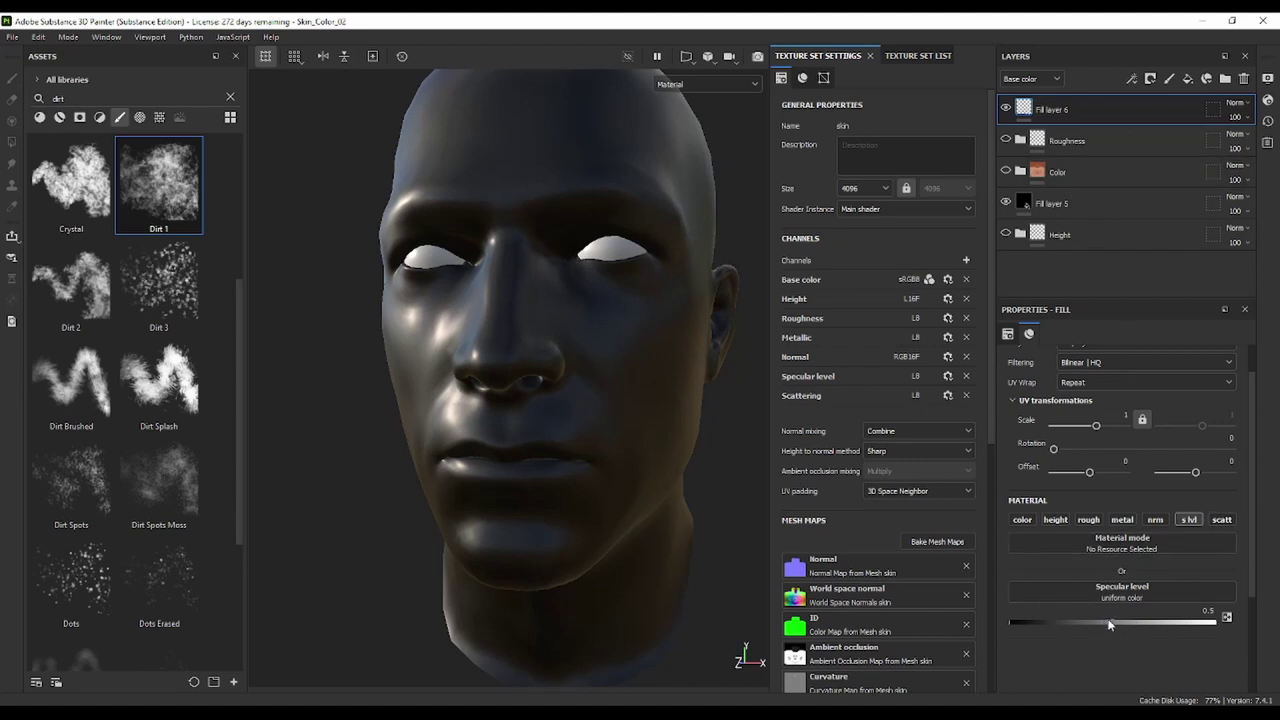
# Raise Fill layer 6's Specular level to 1 and orbit the head to check the glossier highlights
pyautogui.moveTo(1116, 624)
pyautogui.mouseDown()
pyautogui.moveTo(1246, 622)
pyautogui.moveTo(801, 633)
pyautogui.mouseUp()
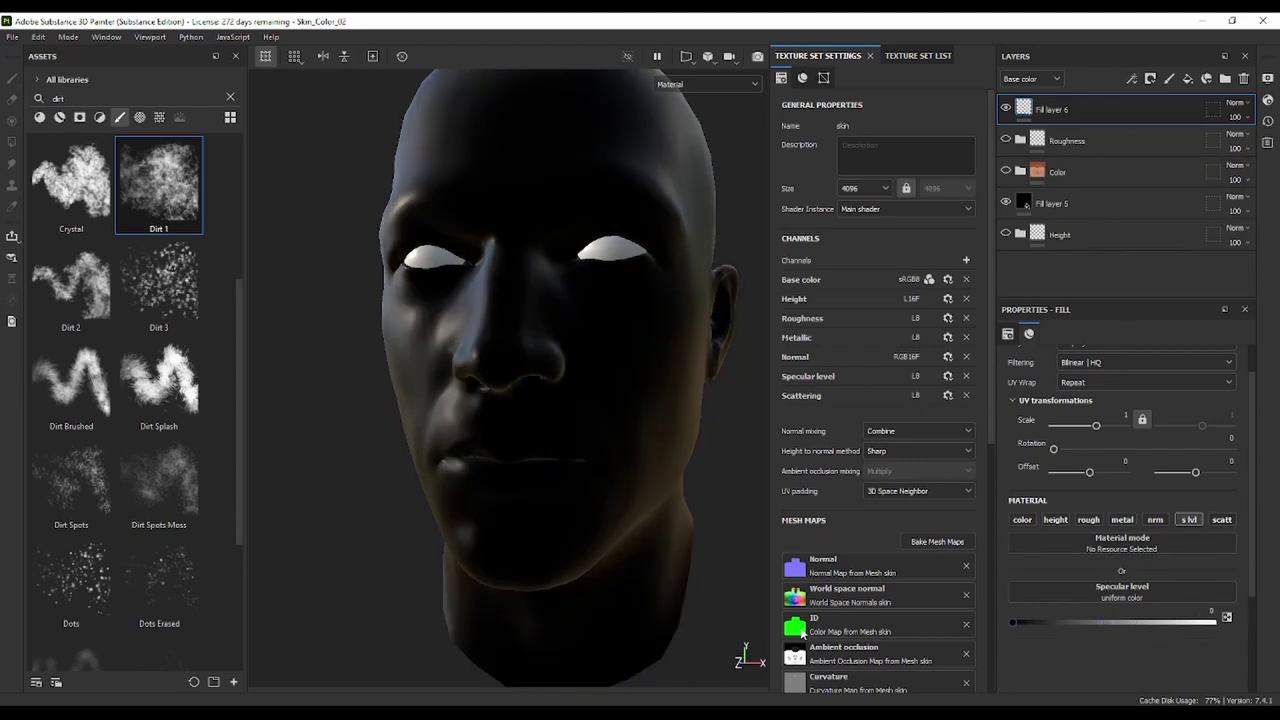
pyautogui.moveTo(543, 294)
pyautogui.keyDown('alt'); pyautogui.mouseDown()
pyautogui.moveTo(663, 309)
pyautogui.moveTo(617, 337)
pyautogui.moveTo(540, 320)
pyautogui.moveTo(580, 371)
pyautogui.moveTo(509, 346)
pyautogui.moveTo(648, 352)
pyautogui.moveTo(601, 350)
pyautogui.moveTo(577, 266)
pyautogui.moveTo(508, 331)
pyautogui.moveTo(523, 386)
pyautogui.moveTo(594, 317)
pyautogui.moveTo(651, 314)
pyautogui.moveTo(606, 309)
pyautogui.mouseUp(); pyautogui.keyUp('alt')
pyautogui.moveTo(1018, 626); pyautogui.dragTo(1212, 622)
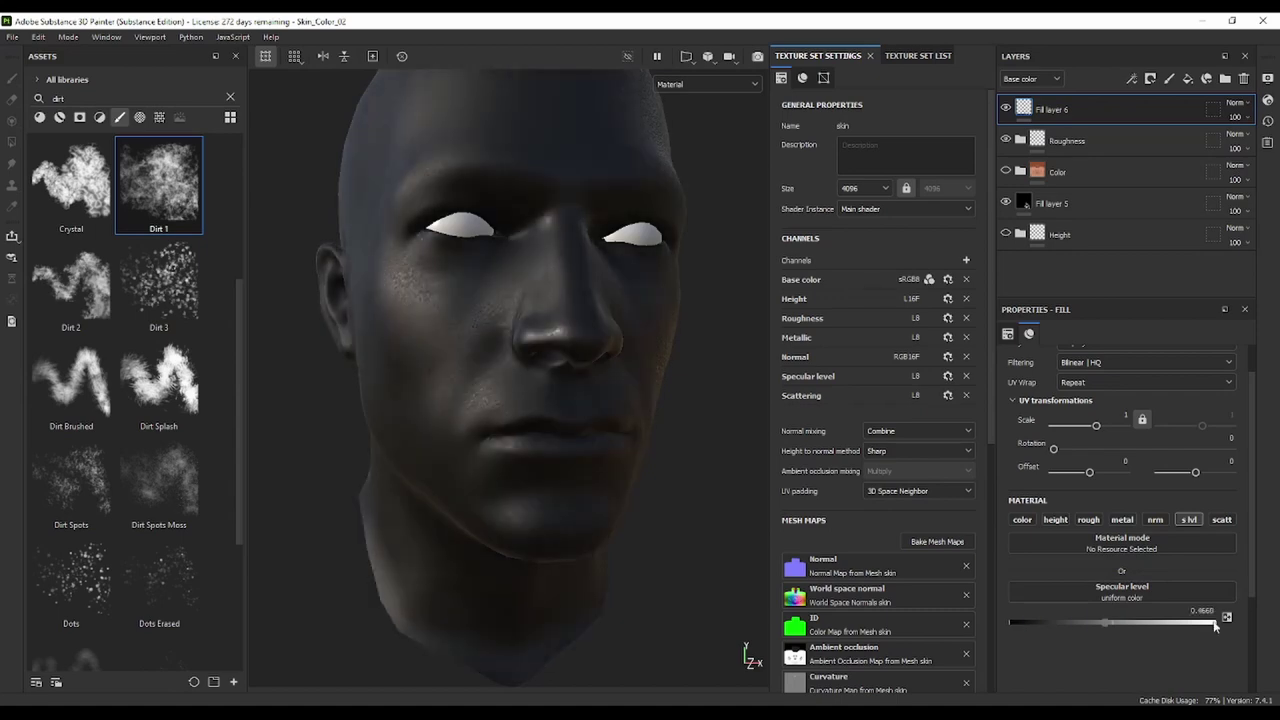
pyautogui.moveTo(484, 313)
pyautogui.keyDown('alt'); pyautogui.mouseDown()
pyautogui.moveTo(400, 367)
pyautogui.moveTo(457, 391)
pyautogui.moveTo(466, 366)
pyautogui.mouseUp(); pyautogui.keyUp('alt')
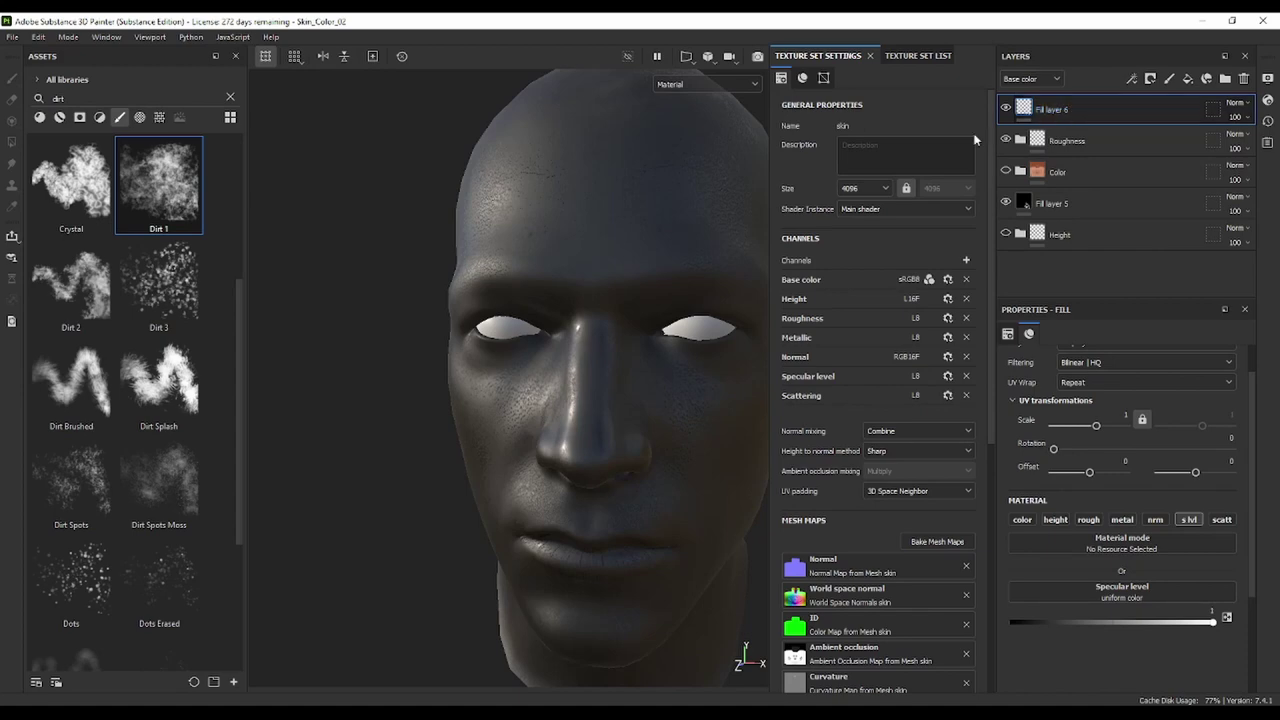
pyautogui.keyDown('alt'); pyautogui.moveTo(690, 194); pyautogui.dragTo(568, 226); pyautogui.keyUp('alt')
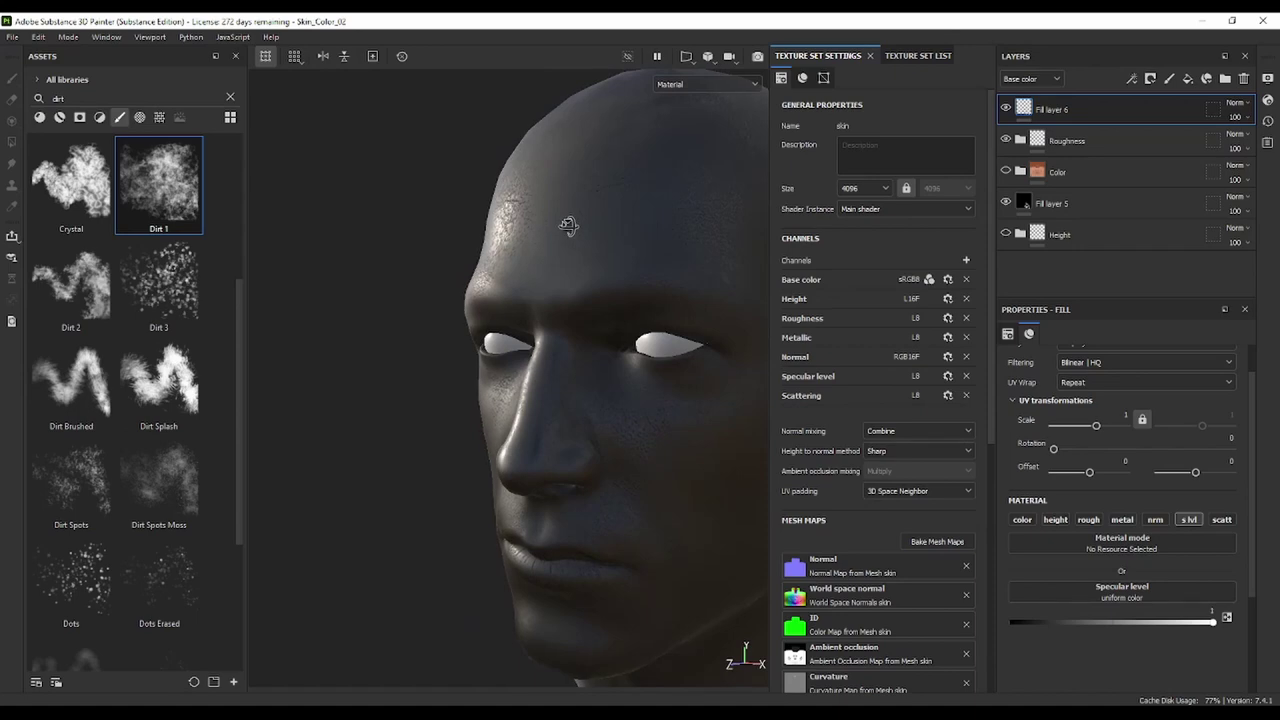
pyautogui.moveTo(568, 226)
pyautogui.keyDown('alt'); pyautogui.mouseDown()
pyautogui.moveTo(586, 243)
pyautogui.moveTo(648, 244)
pyautogui.mouseUp(); pyautogui.keyUp('alt')
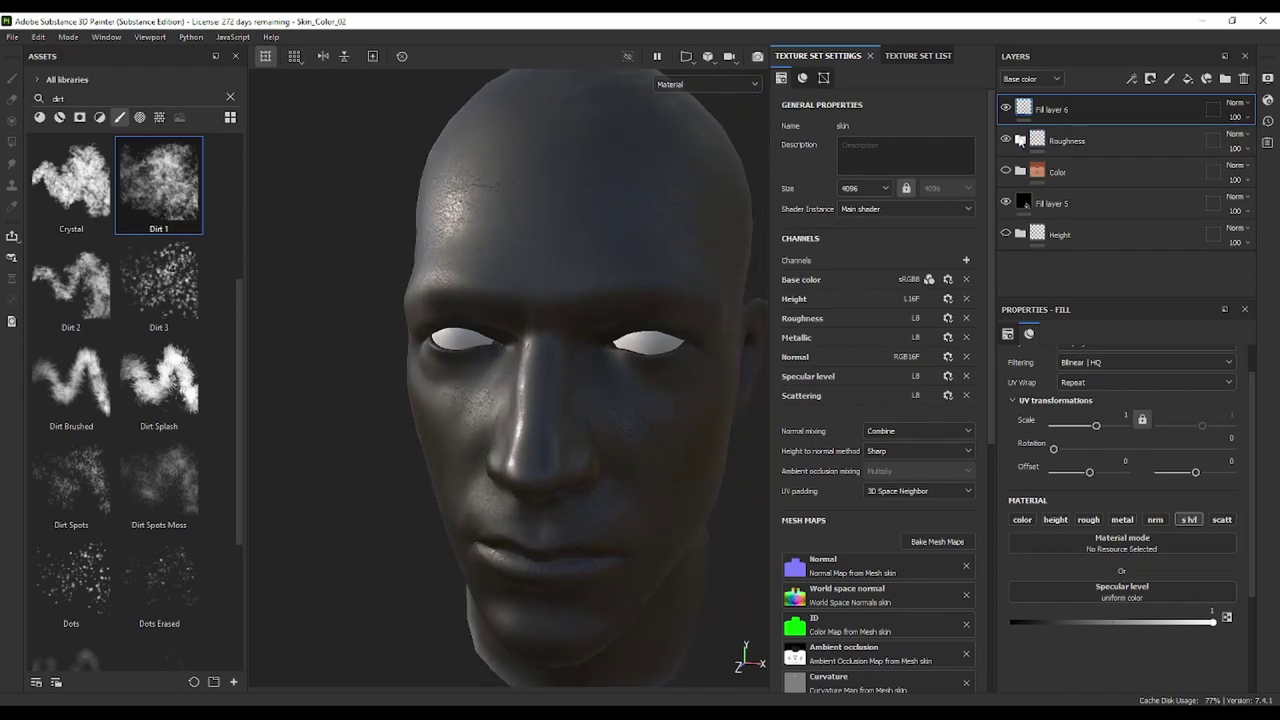
# Drive Fill layer 6's Specular level with the M_Head_skin_Displacement texture found by searching 'dsp'
pyautogui.click(230, 97)
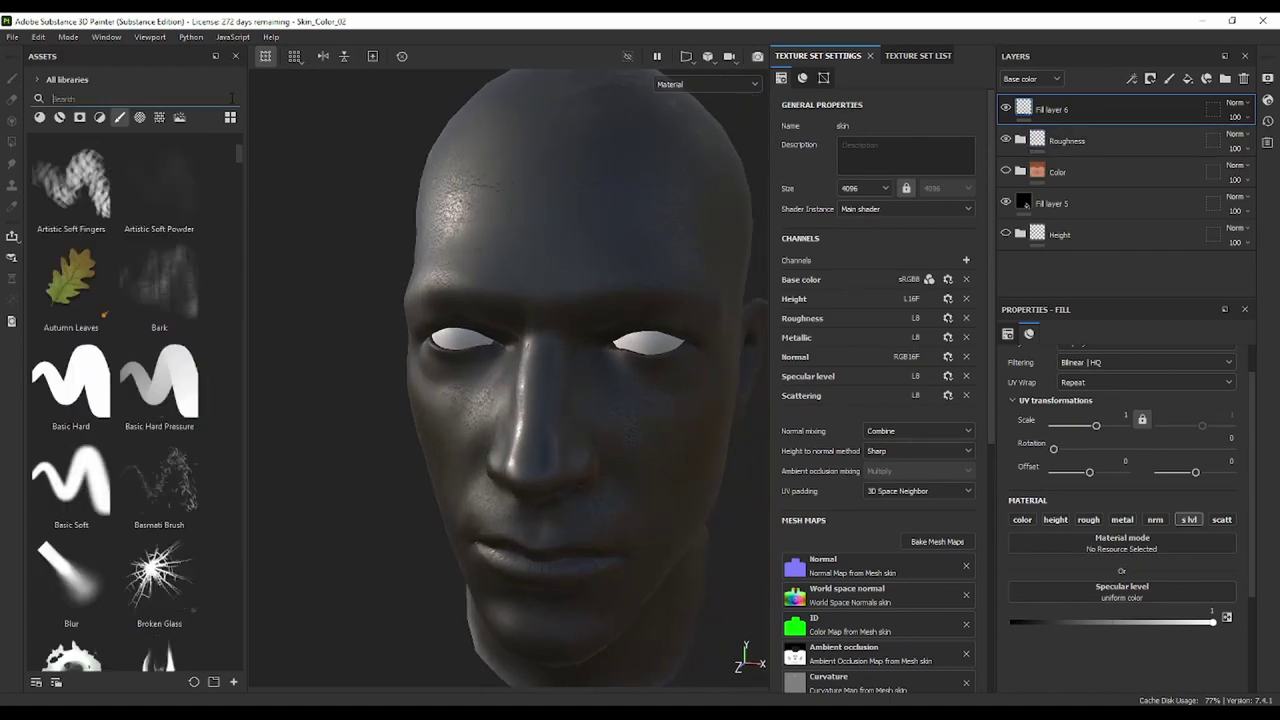
pyautogui.click(159, 117)
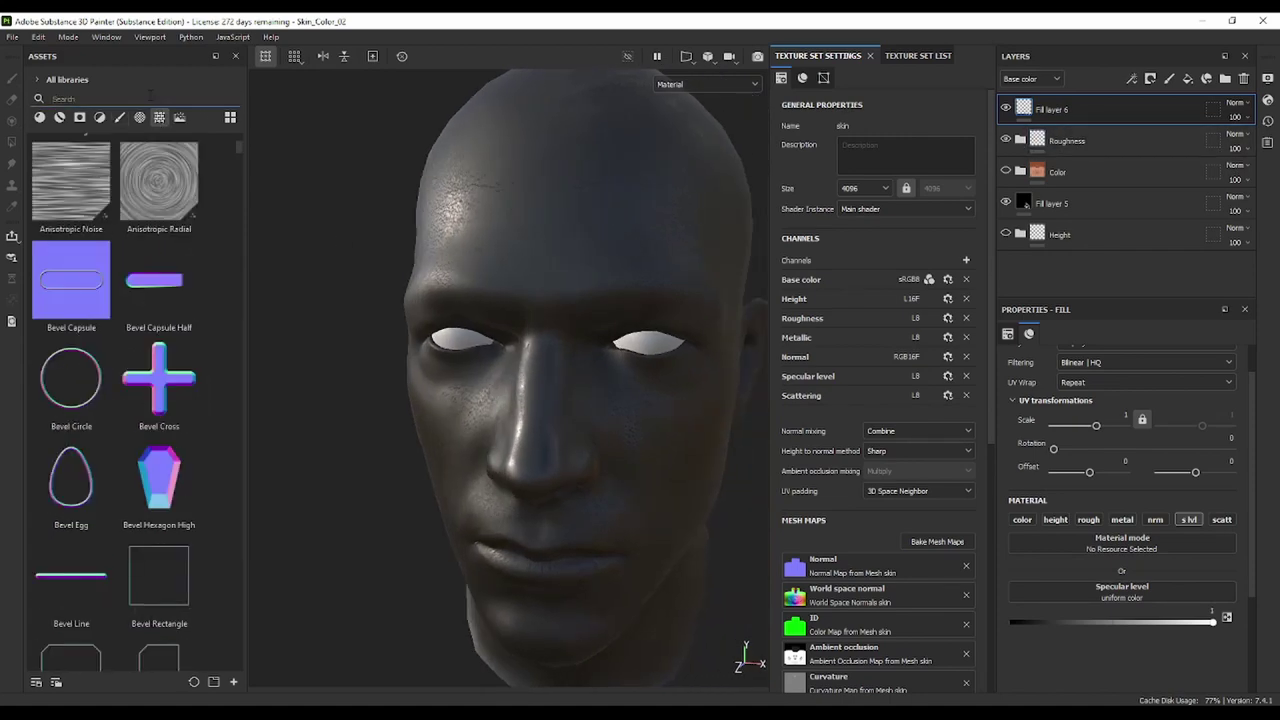
pyautogui.write('dsp')
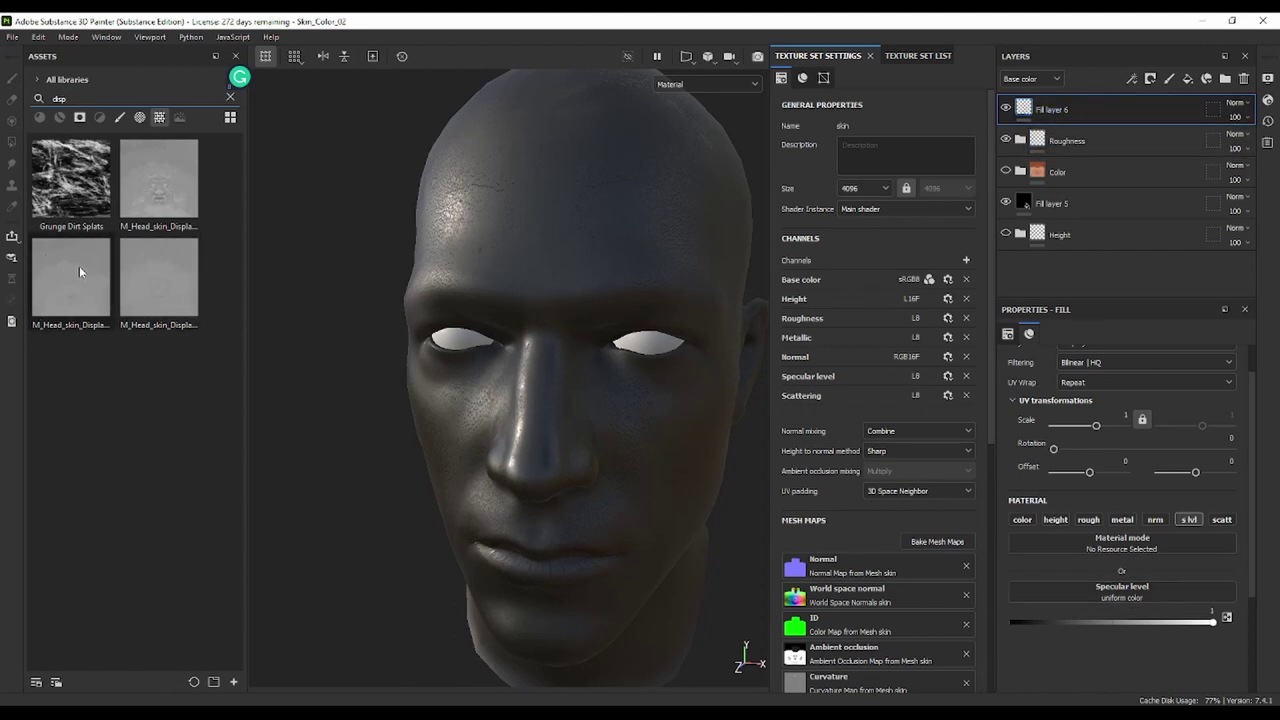
pyautogui.moveTo(86, 282); pyautogui.dragTo(1158, 598)
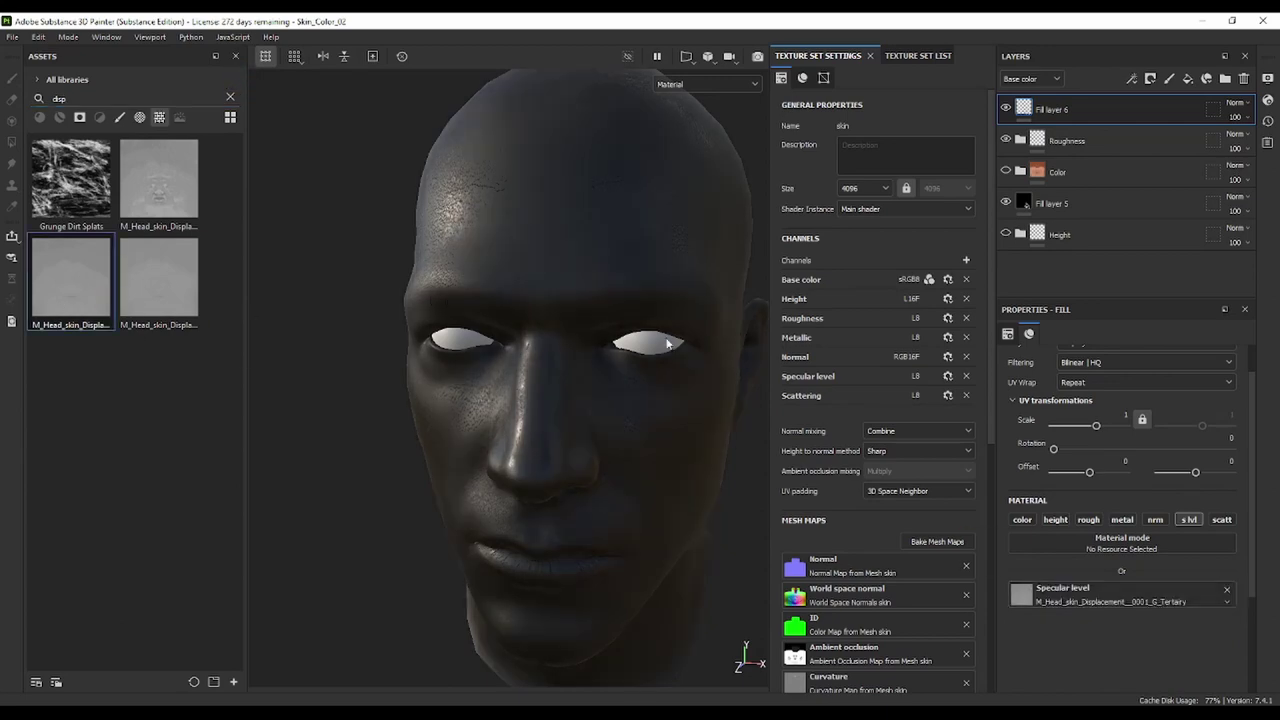
pyautogui.keyDown('alt'); pyautogui.moveTo(643, 330); pyautogui.dragTo(608, 128); pyautogui.keyUp('alt')
# Set the viewport to display only the Specular level channel on the head
pyautogui.click(725, 84)
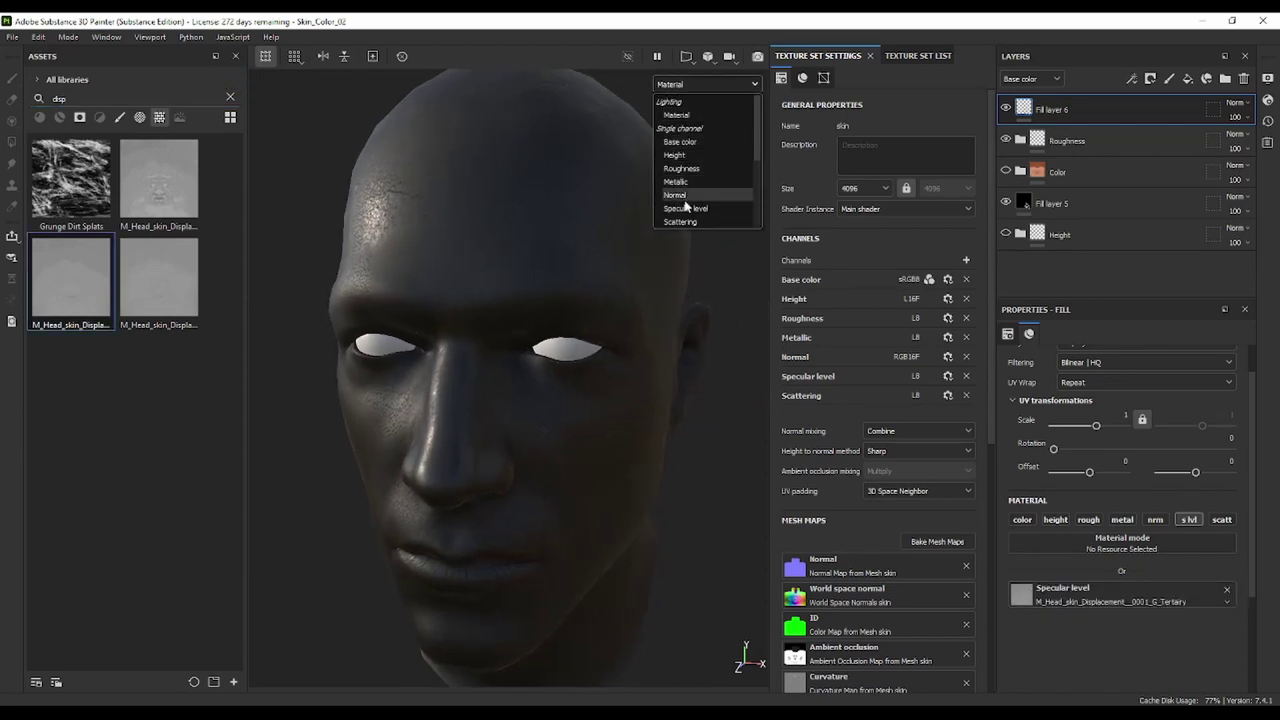
pyautogui.click(683, 213)
pyautogui.scroll(-3, 602, 298)
pyautogui.moveTo(563, 329)
pyautogui.keyDown('alt'); pyautogui.mouseDown()
pyautogui.moveTo(539, 308)
pyautogui.moveTo(566, 300)
pyautogui.mouseUp(); pyautogui.keyUp('alt')
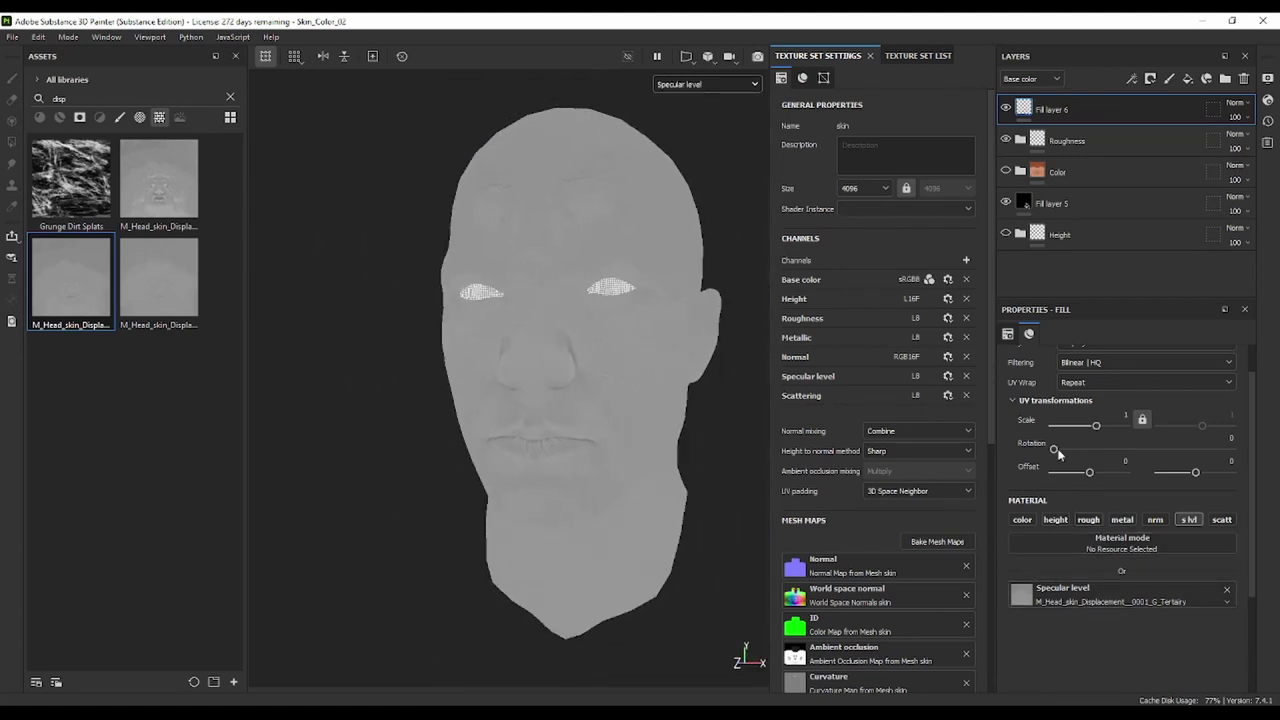
# Rename Fill layer 6 to Specular_Weight
pyautogui.doubleClick(1047, 112)
pyautogui.doubleClick(1047, 112)
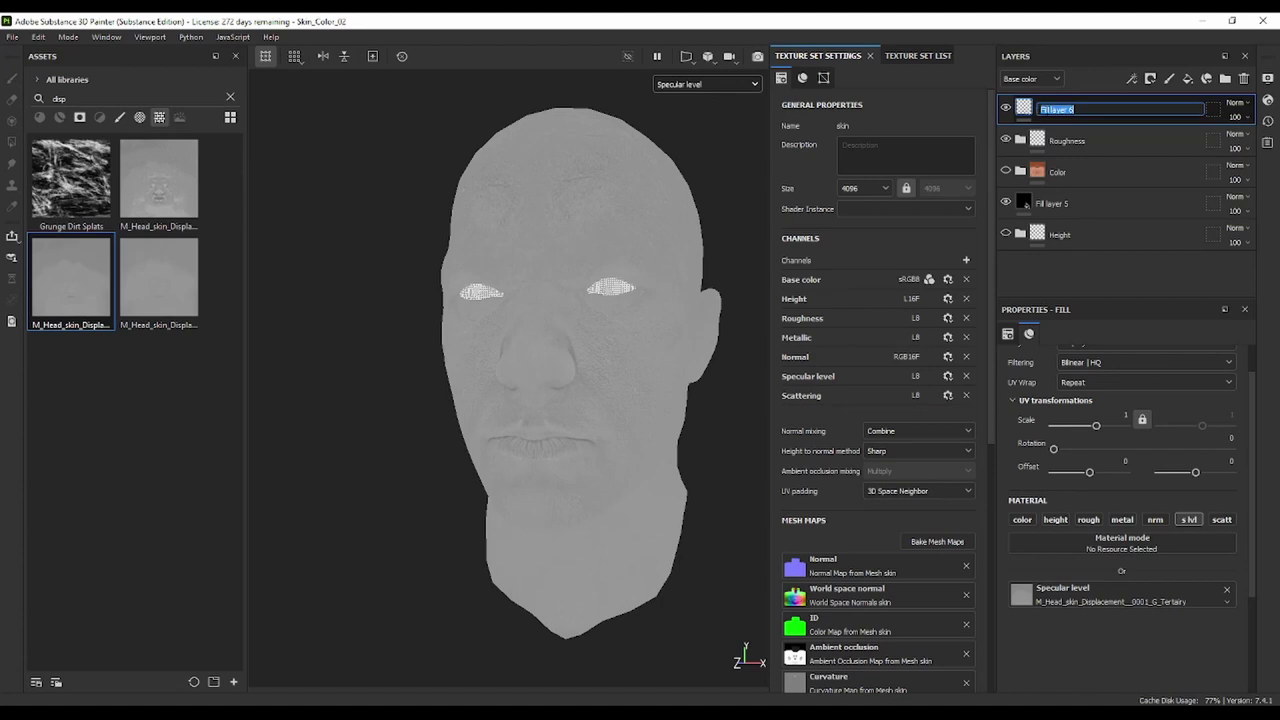
pyautogui.write('Specular_Weight')
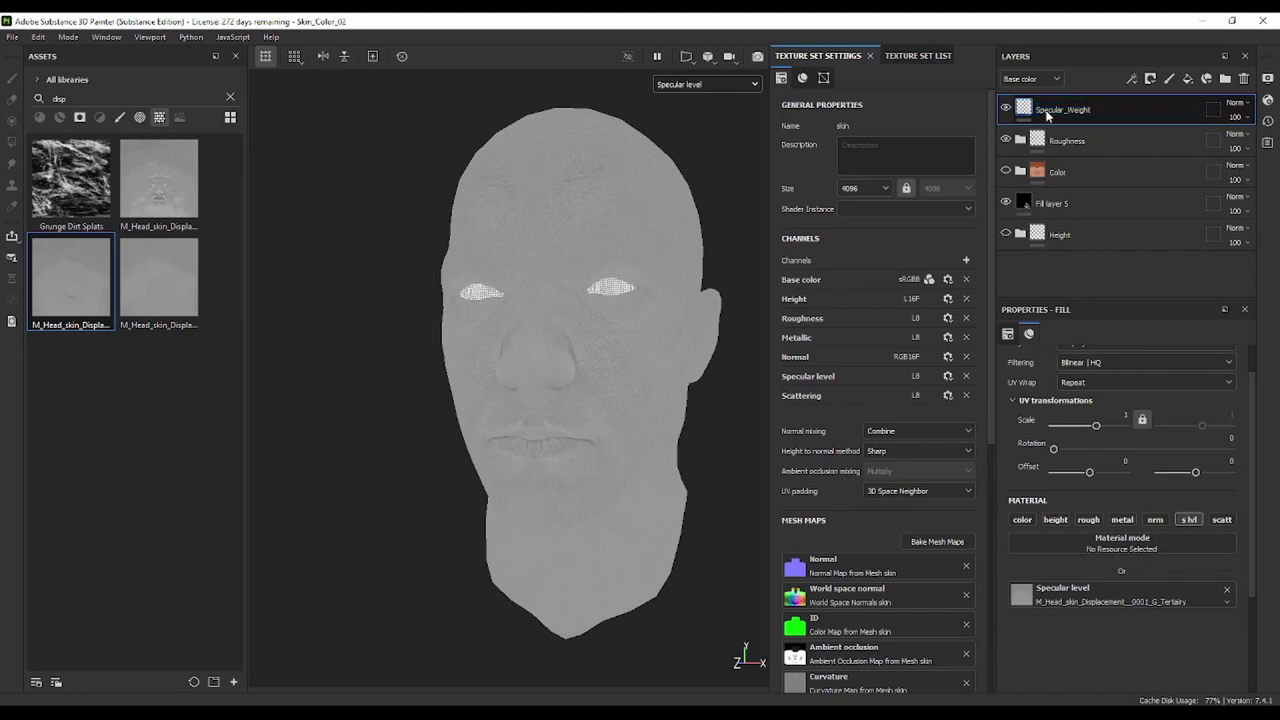
pyautogui.press('Return')
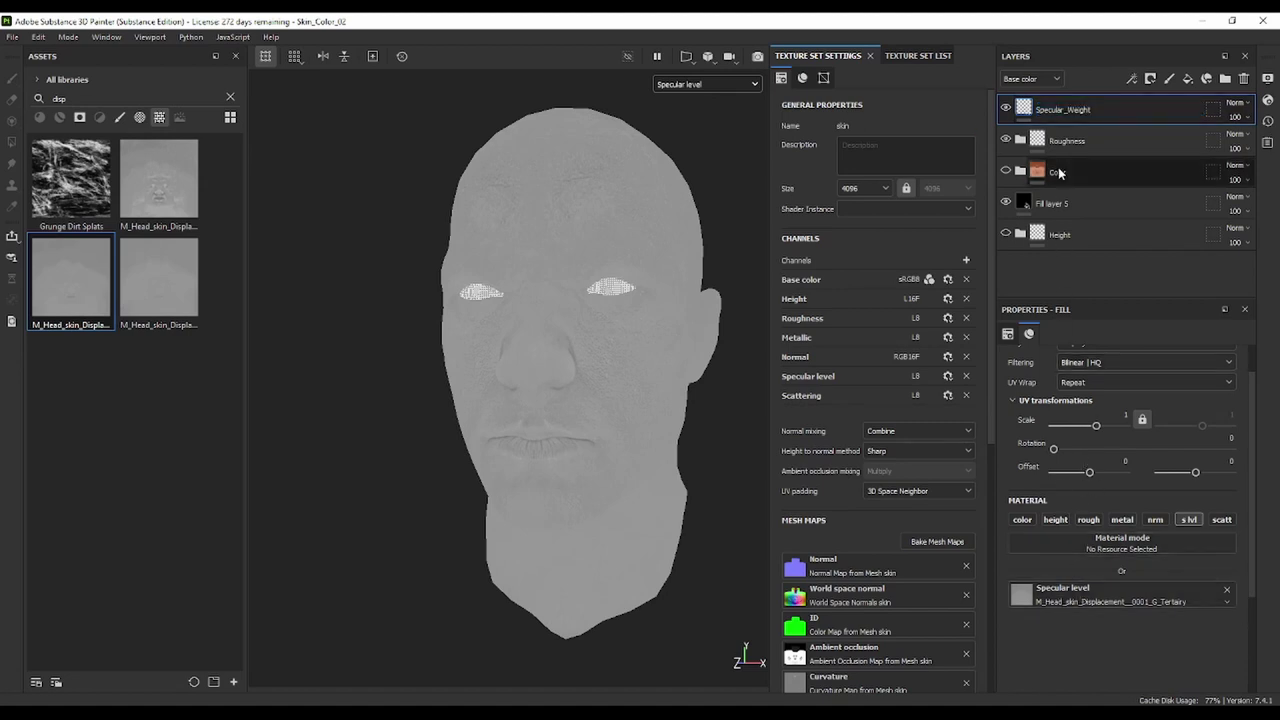
# Add a Levels adjustment on the Specular level channel of Specular_Weight and tighten its black and white points
pyautogui.rightClick(1054, 106)
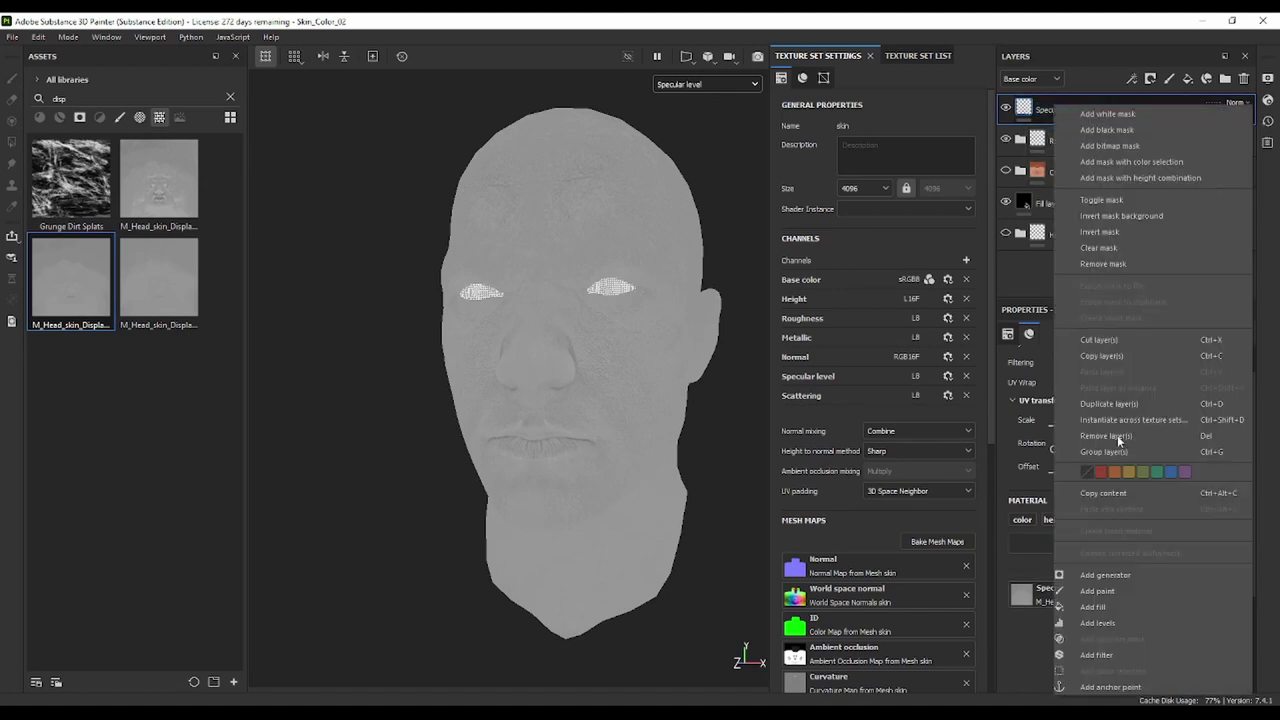
pyautogui.click(1117, 624)
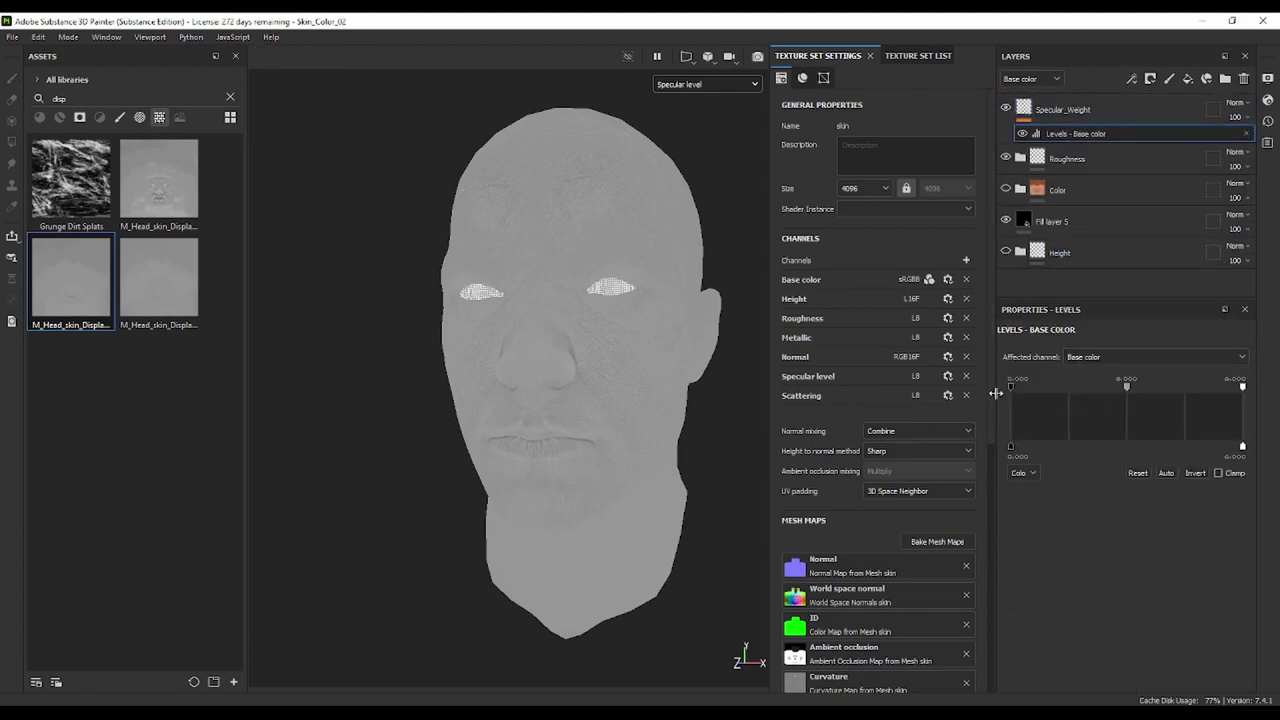
pyautogui.click(1110, 357)
pyautogui.click(1094, 443)
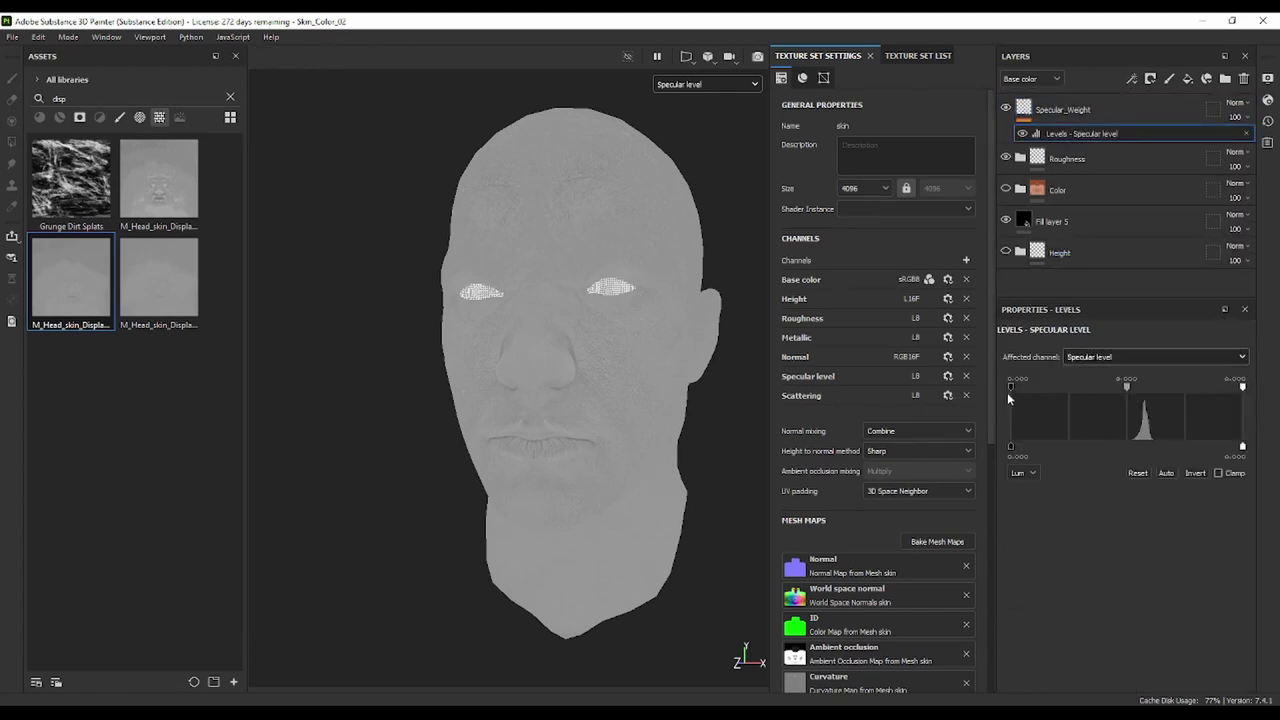
pyautogui.moveTo(1013, 390); pyautogui.dragTo(1130, 390)
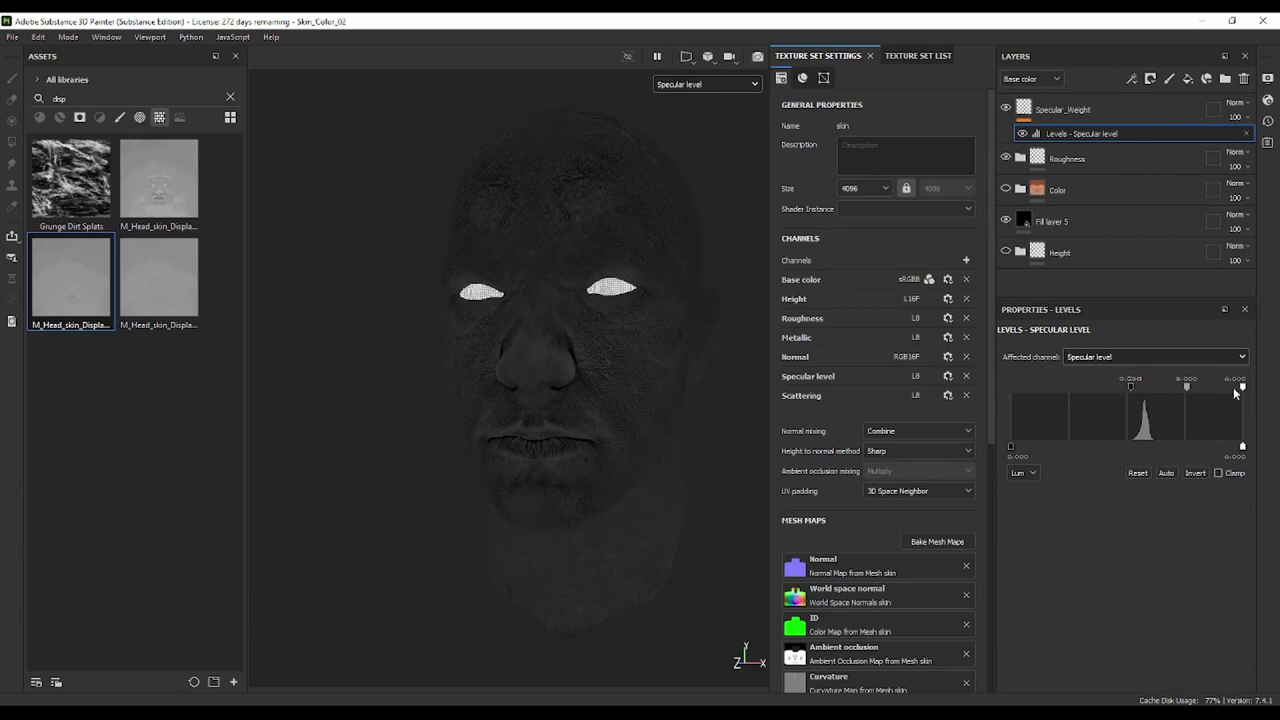
pyautogui.moveTo(1243, 388); pyautogui.dragTo(1140, 391)
# Try inverting the specular levels, revert the inversion, and brighten the map slightly
pyautogui.moveTo(558, 370)
pyautogui.keyDown('alt'); pyautogui.mouseDown()
pyautogui.moveTo(560, 425)
pyautogui.moveTo(517, 463)
pyautogui.mouseUp(); pyautogui.keyUp('alt')
pyautogui.scroll(3, 560, 425)
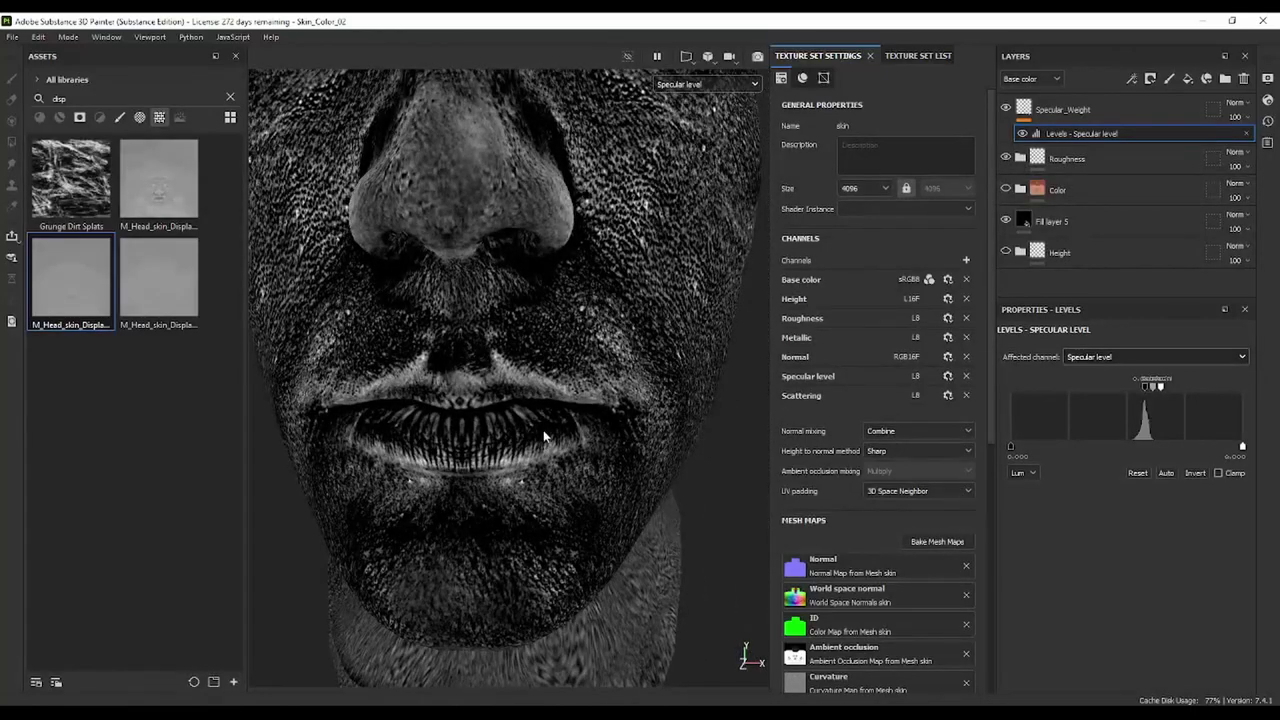
pyautogui.click(1198, 473)
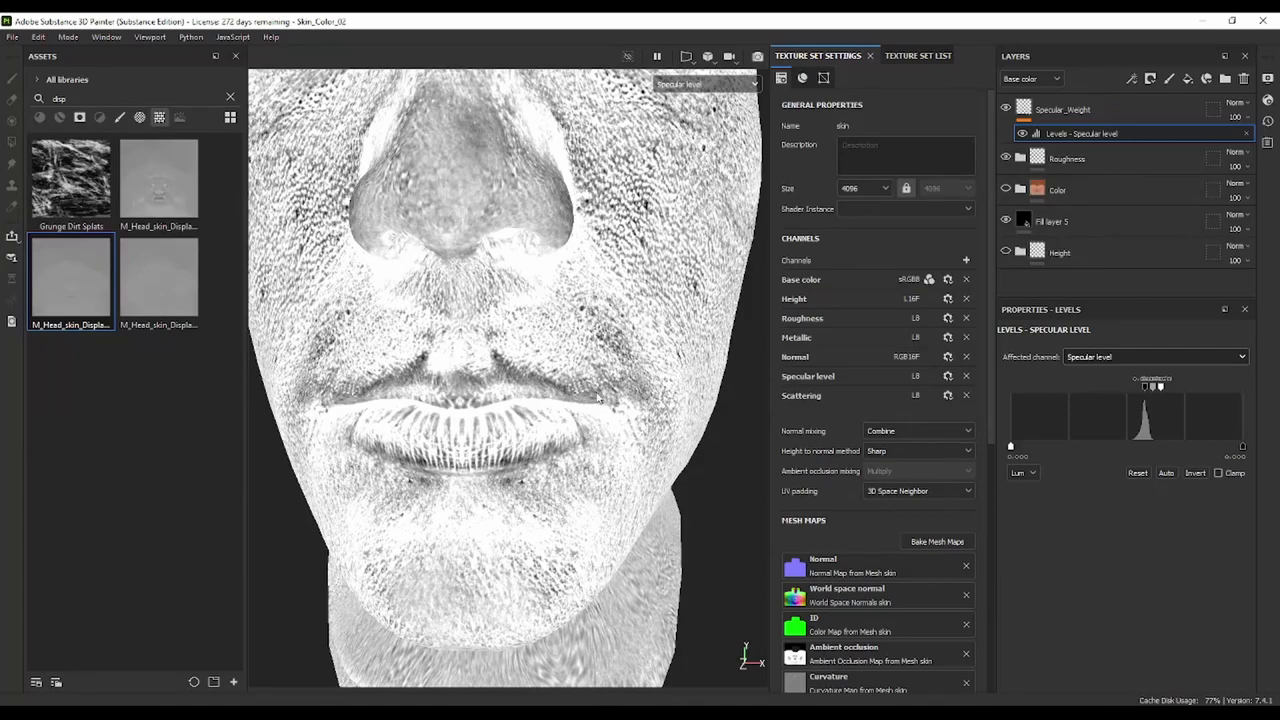
pyautogui.moveTo(597, 398)
pyautogui.keyDown('alt'); pyautogui.mouseDown()
pyautogui.moveTo(500, 429)
pyautogui.moveTo(500, 400)
pyautogui.moveTo(560, 412)
pyautogui.mouseUp(); pyautogui.keyUp('alt')
pyautogui.click(1198, 473)
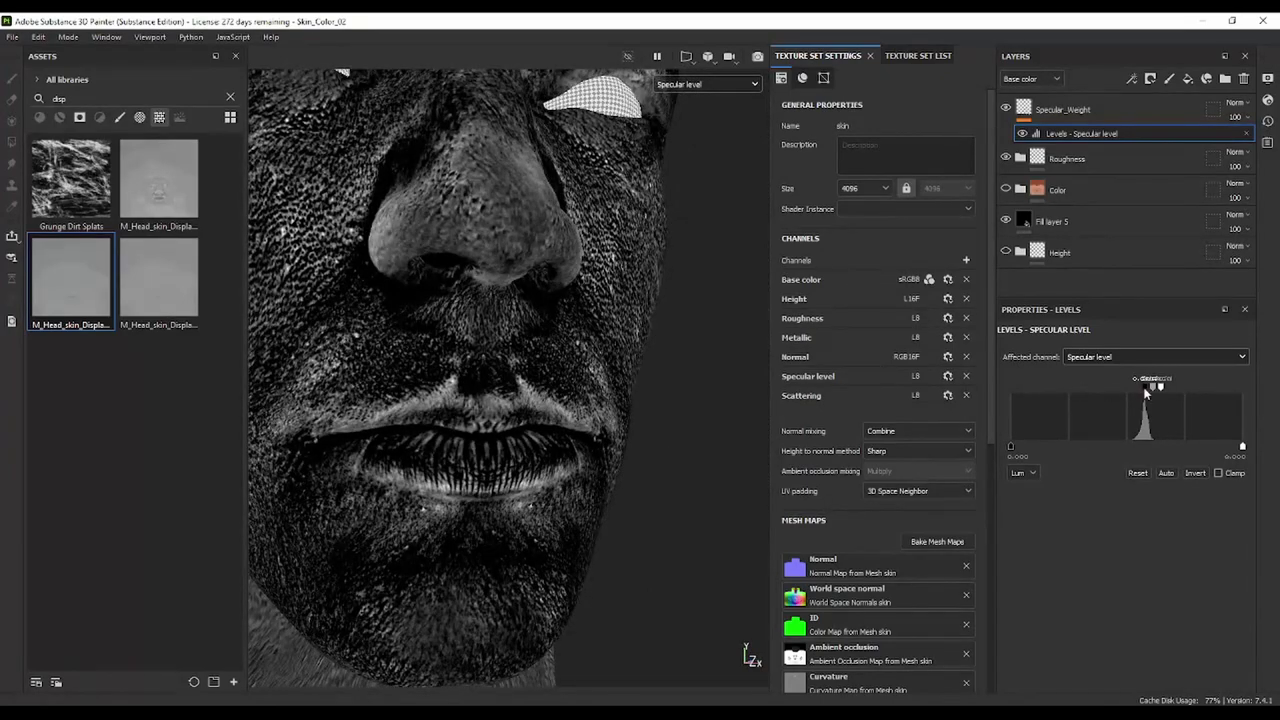
pyautogui.moveTo(1152, 386); pyautogui.dragTo(1142, 388)
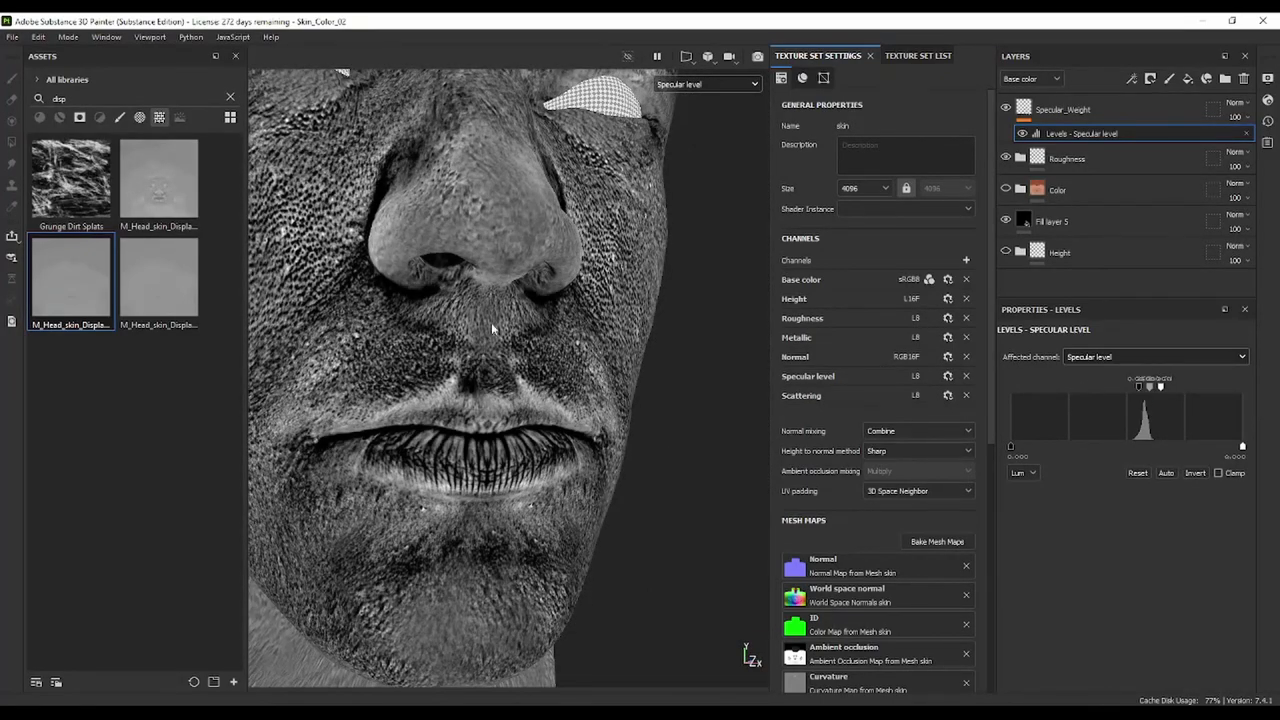
pyautogui.scroll(-5, 491, 322)
pyautogui.moveTo(522, 323)
pyautogui.keyDown('alt'); pyautogui.mouseDown()
pyautogui.moveTo(457, 434)
pyautogui.moveTo(530, 432)
pyautogui.mouseUp(); pyautogui.keyUp('alt')
# Switch the viewport back to the fully shaded Material view and check the head frontally
pyautogui.click(718, 83)
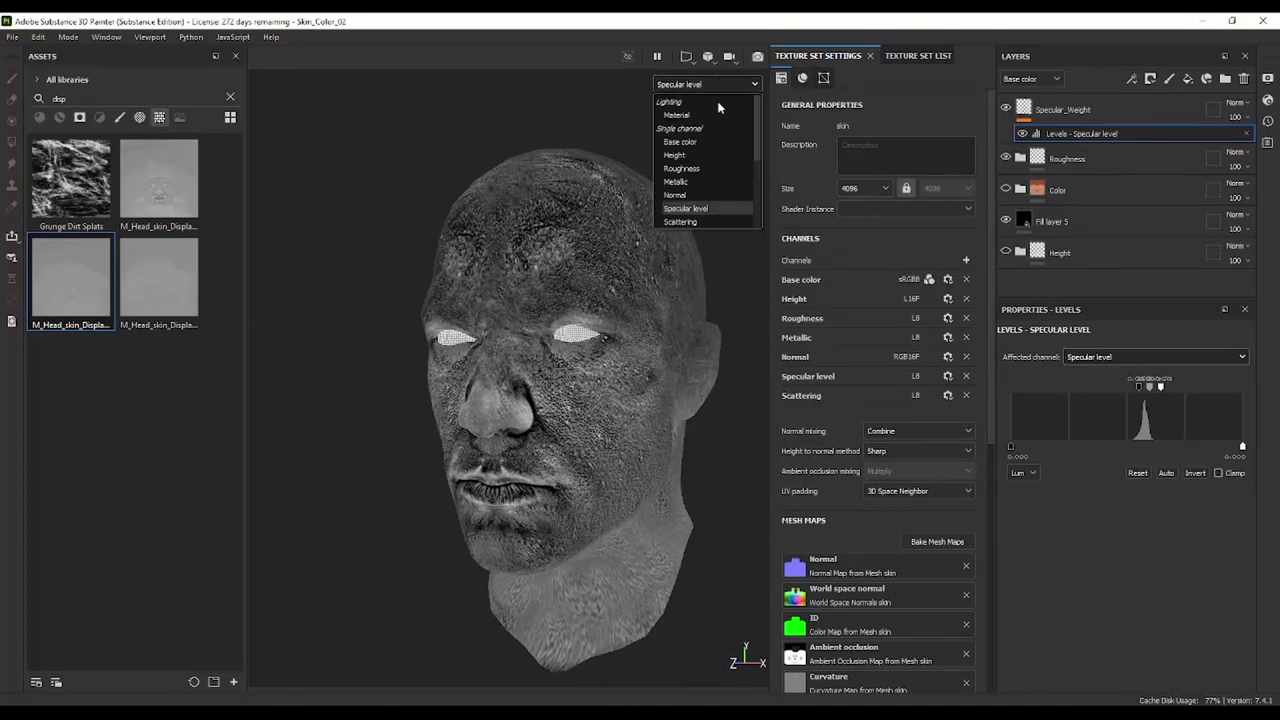
pyautogui.click(682, 114)
pyautogui.moveTo(556, 304)
pyautogui.keyDown('alt'); pyautogui.mouseDown()
pyautogui.moveTo(608, 263)
pyautogui.moveTo(768, 260)
pyautogui.moveTo(530, 270)
pyautogui.moveTo(571, 294)
pyautogui.moveTo(589, 243)
pyautogui.moveTo(716, 228)
pyautogui.mouseUp(); pyautogui.keyUp('alt')
pyautogui.scroll(3, 534, 294)
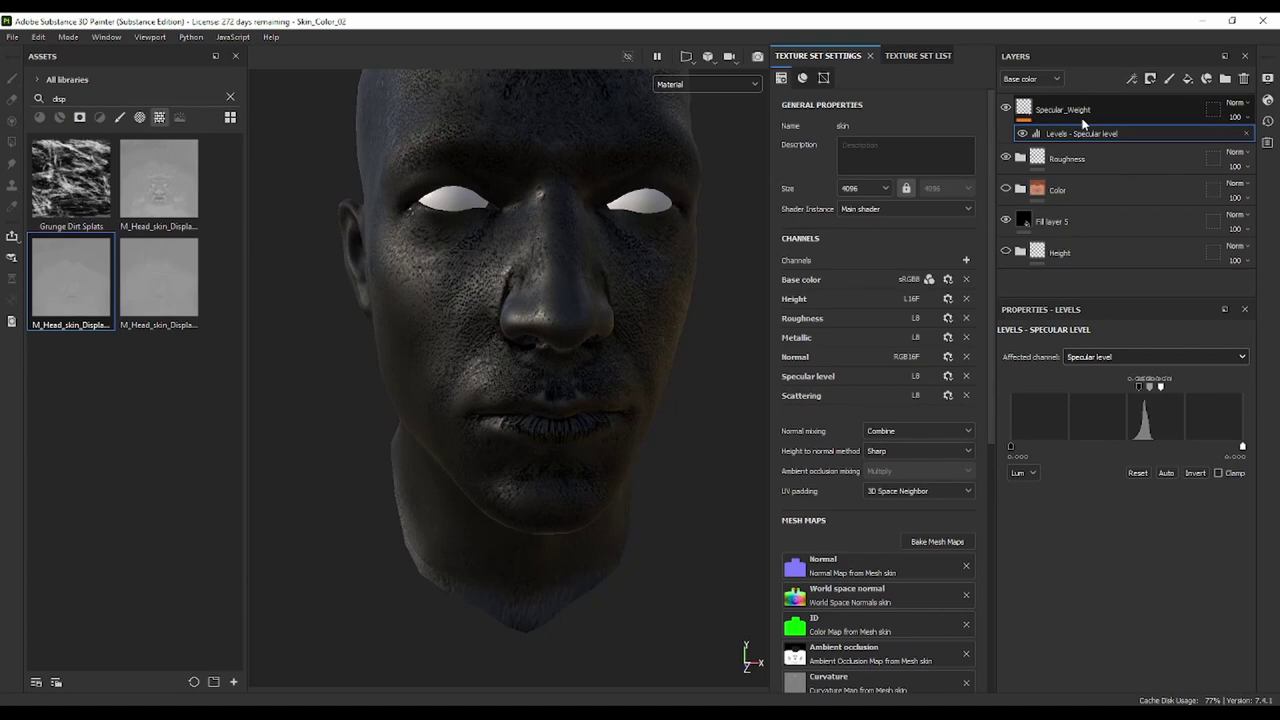
# Compare the grayscale Specular level view with the shaded Material view while orbiting the head
pyautogui.click(707, 84)
pyautogui.click(689, 204)
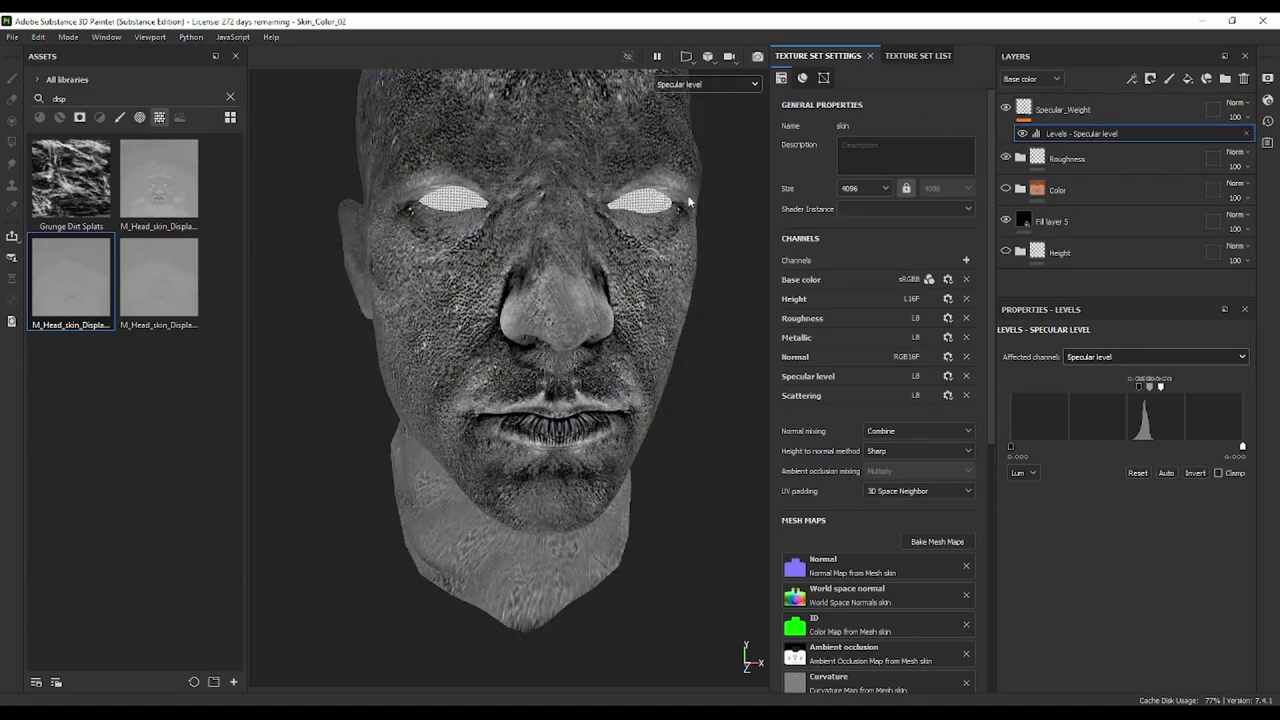
pyautogui.keyDown('alt'); pyautogui.moveTo(676, 198); pyautogui.dragTo(481, 276); pyautogui.keyUp('alt')
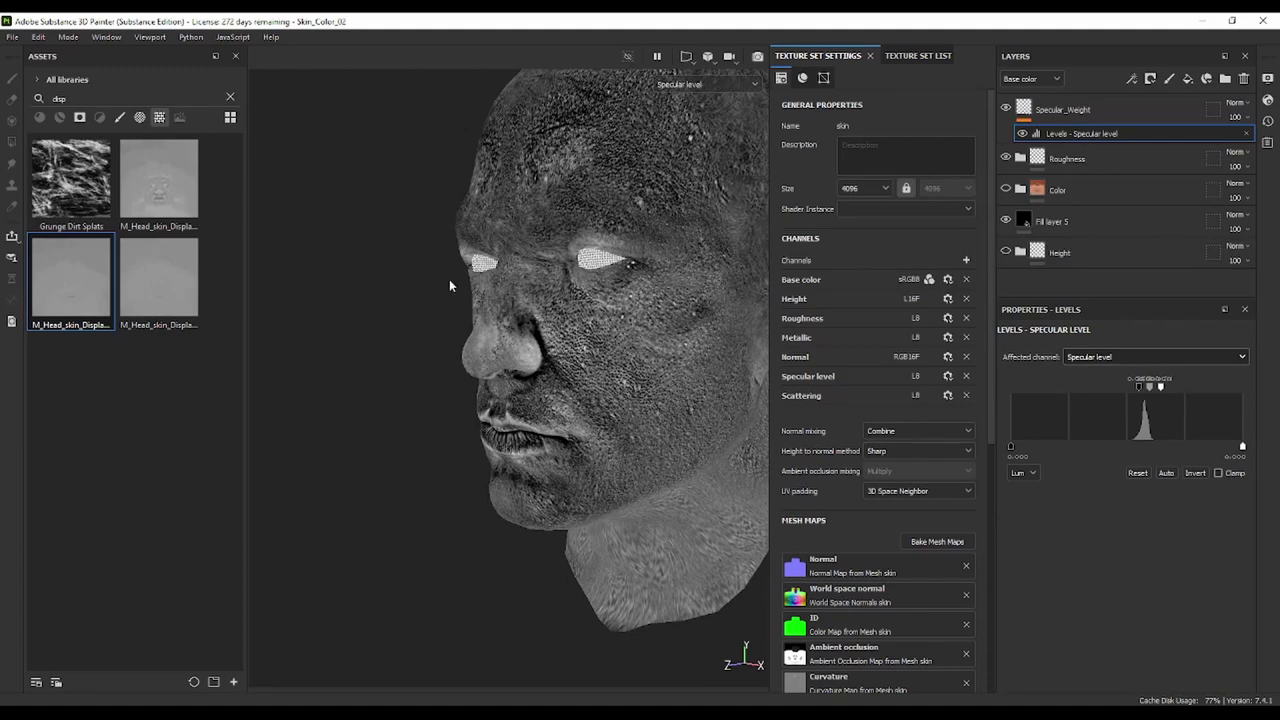
pyautogui.click(705, 85)
pyautogui.click(713, 112)
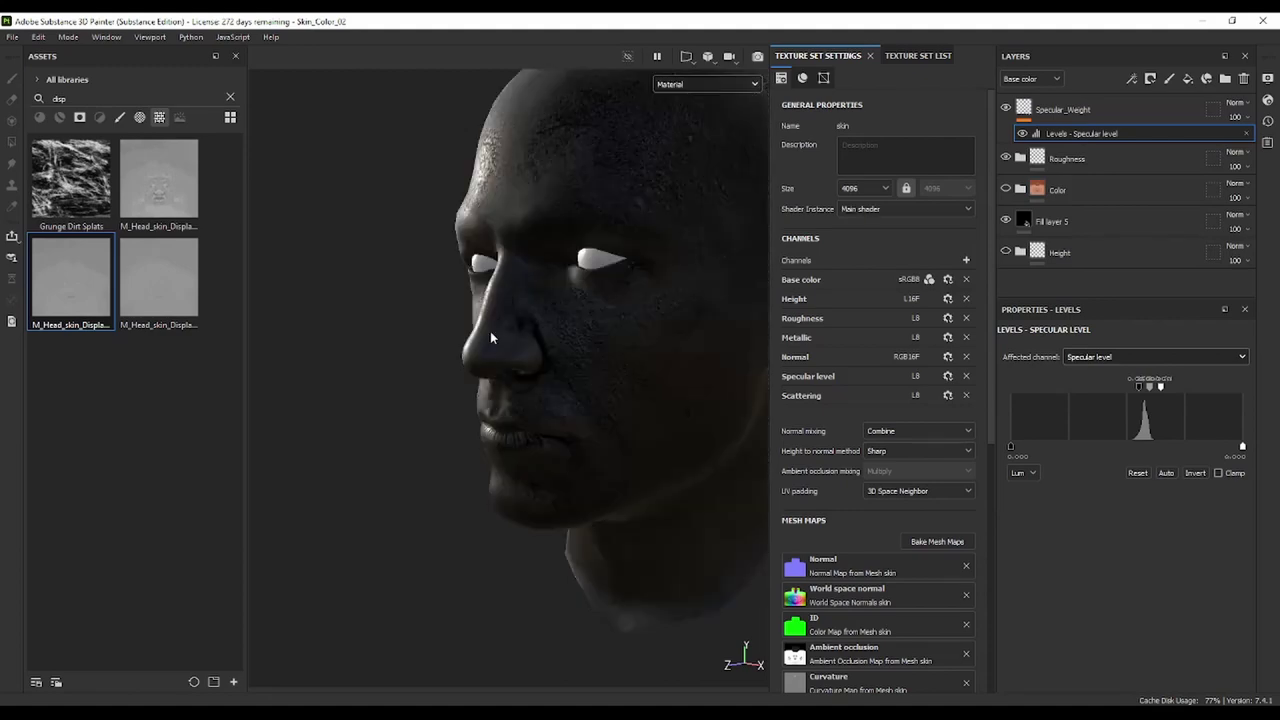
pyautogui.moveTo(490, 331)
pyautogui.keyDown('alt'); pyautogui.mouseDown()
pyautogui.moveTo(638, 268)
pyautogui.moveTo(517, 219)
pyautogui.mouseUp(); pyautogui.keyUp('alt')
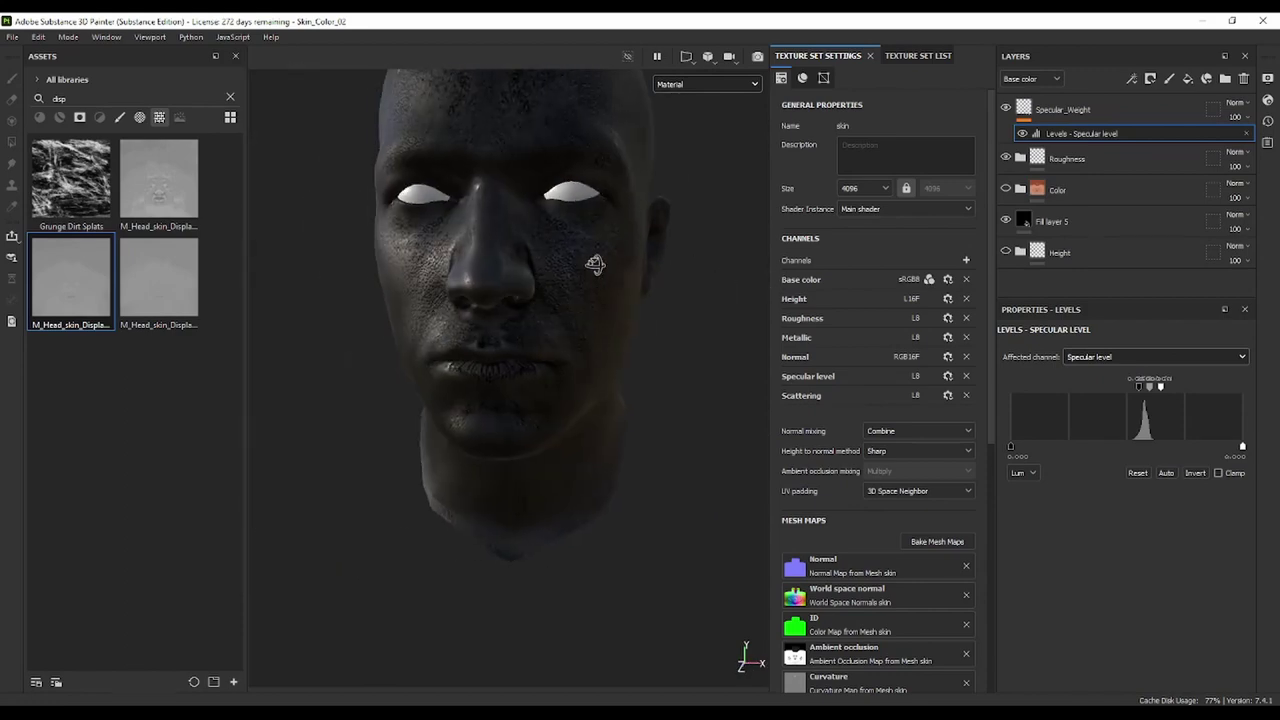
# Zoom in frontally and nudge the Levels handle to tune the specular contrast on the skin
pyautogui.keyDown('alt'); pyautogui.moveTo(517, 219); pyautogui.dragTo(462, 440, button='middle'); pyautogui.keyUp('alt')
pyautogui.keyDown('alt'); pyautogui.moveTo(462, 440); pyautogui.dragTo(420, 325); pyautogui.keyUp('alt')
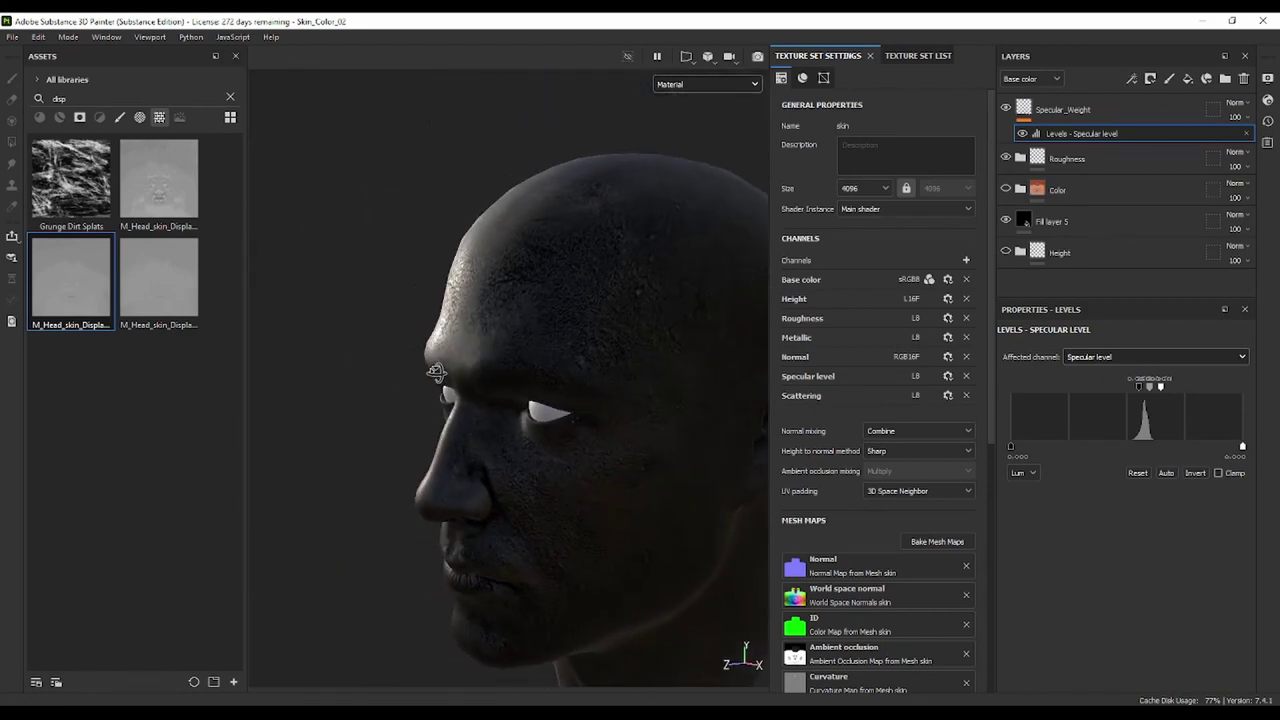
pyautogui.scroll(3, 420, 325)
pyautogui.scroll(1, 460, 309)
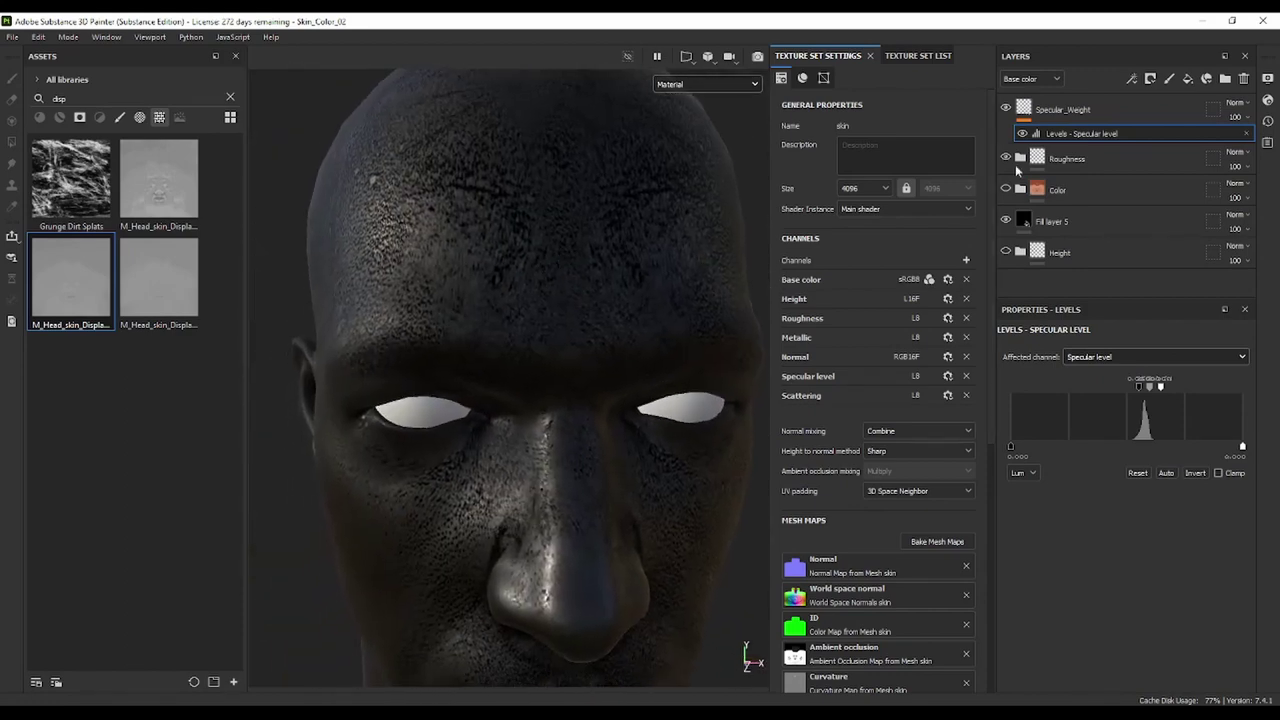
pyautogui.moveTo(1139, 392); pyautogui.dragTo(1153, 390)
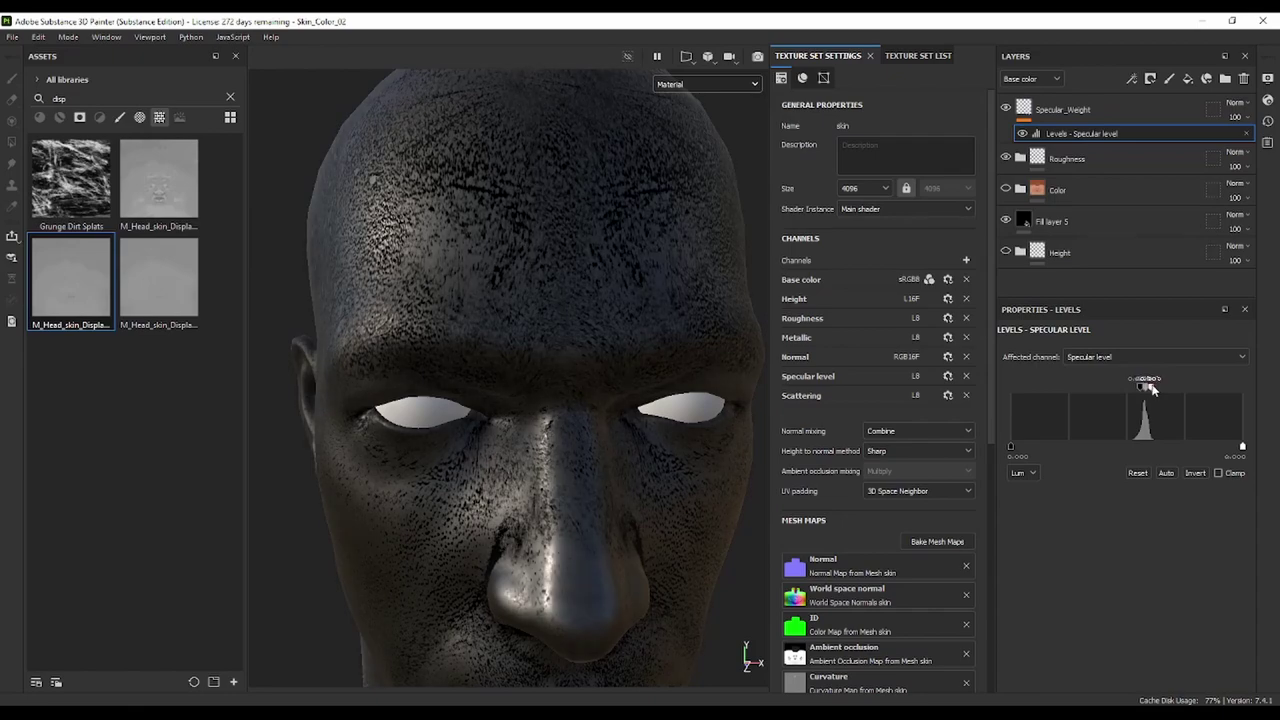
pyautogui.click(705, 84)
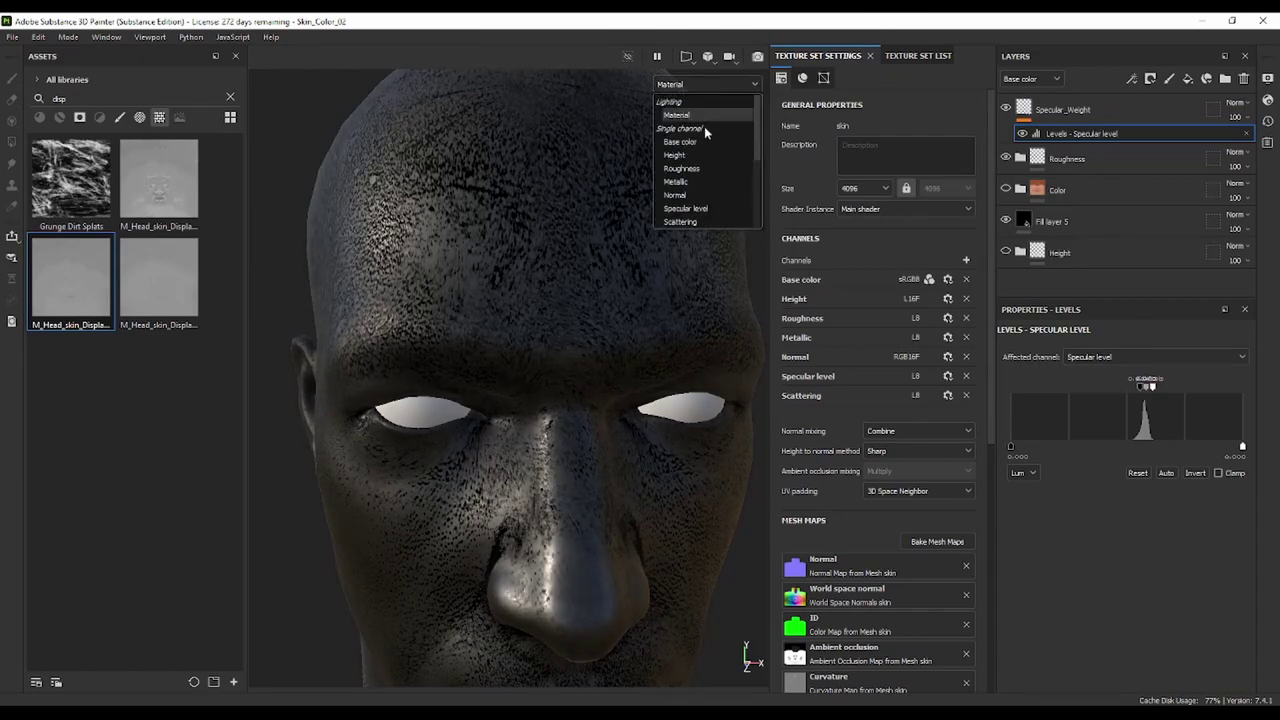
# In Specular level view, nudge the Levels midpoint right to darken the map slightly and review the whole head
pyautogui.click(707, 208)
pyautogui.scroll(2, 613, 330)
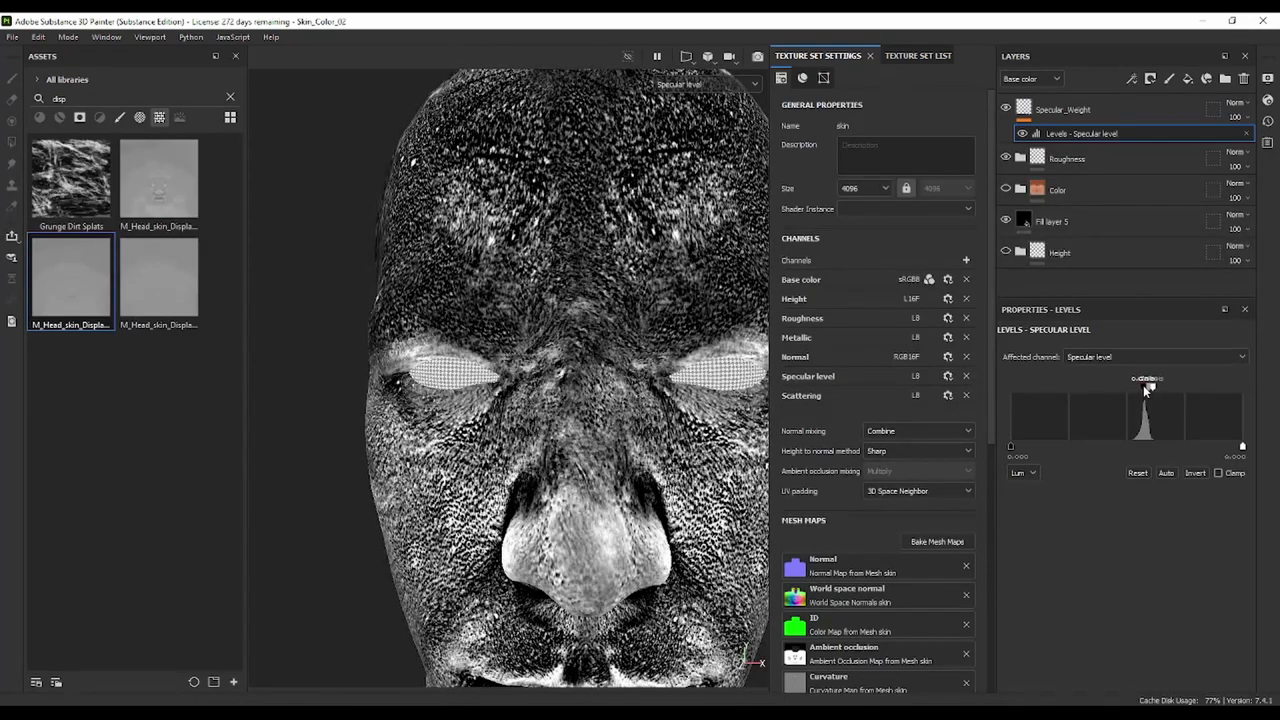
pyautogui.moveTo(1143, 388); pyautogui.dragTo(1151, 389)
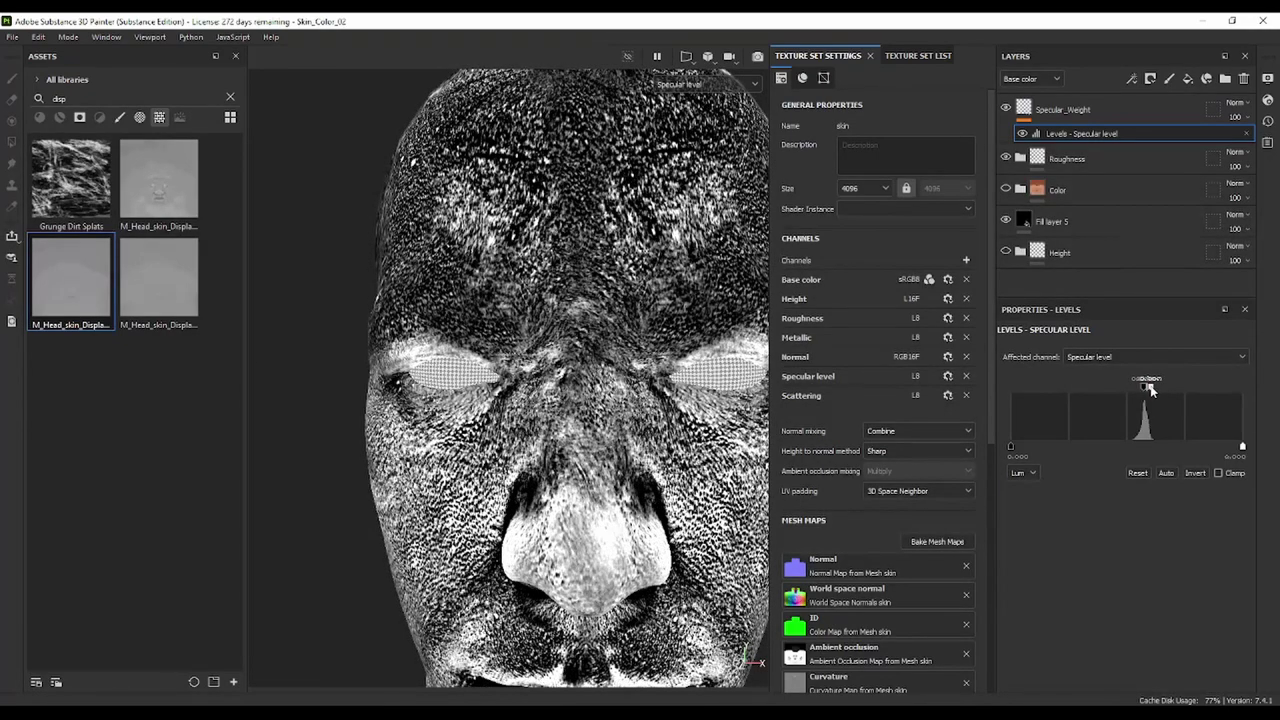
pyautogui.scroll(-3, 488, 315)
pyautogui.moveTo(542, 353)
pyautogui.keyDown('alt'); pyautogui.mouseDown()
pyautogui.moveTo(554, 397)
pyautogui.moveTo(616, 335)
pyautogui.moveTo(611, 297)
pyautogui.mouseUp(); pyautogui.keyUp('alt')
pyautogui.moveTo(624, 415)
pyautogui.keyDown('alt'); pyautogui.mouseDown()
pyautogui.moveTo(428, 283)
pyautogui.moveTo(390, 272)
pyautogui.mouseUp(); pyautogui.keyUp('alt')
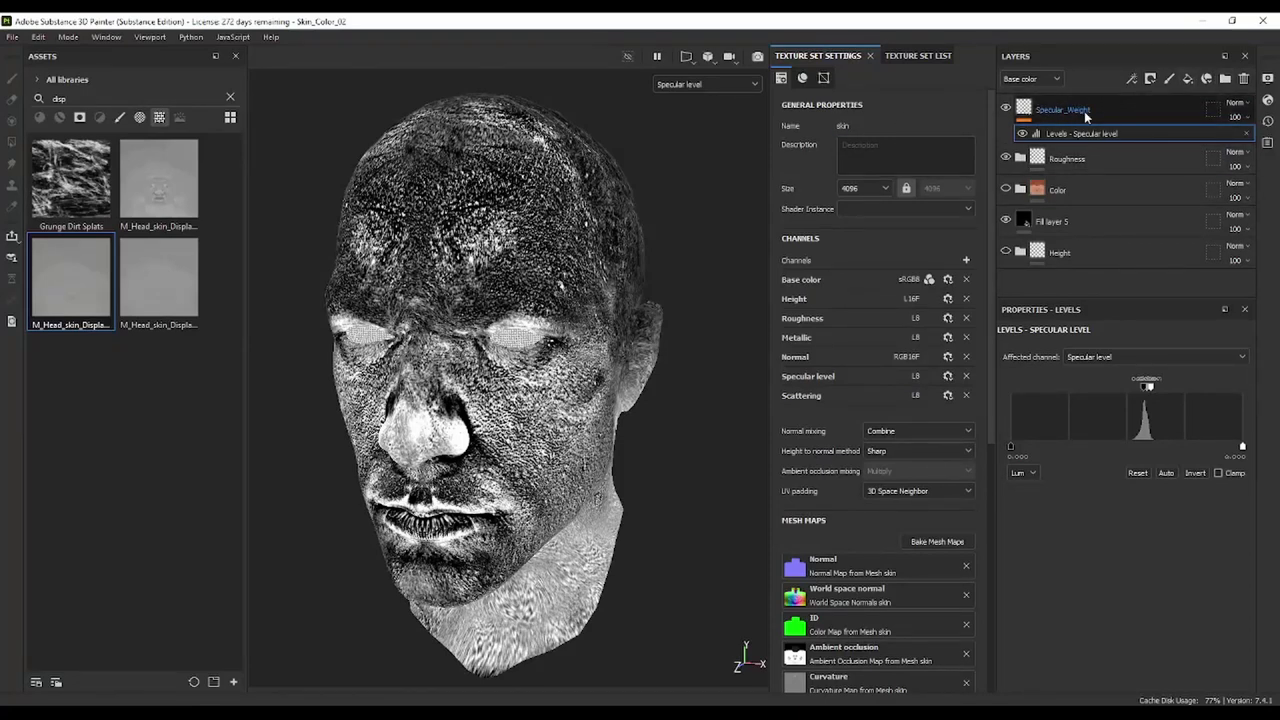
# Add a new fill layer with only the Specular level channel enabled at 0.5
pyautogui.click(1138, 117)
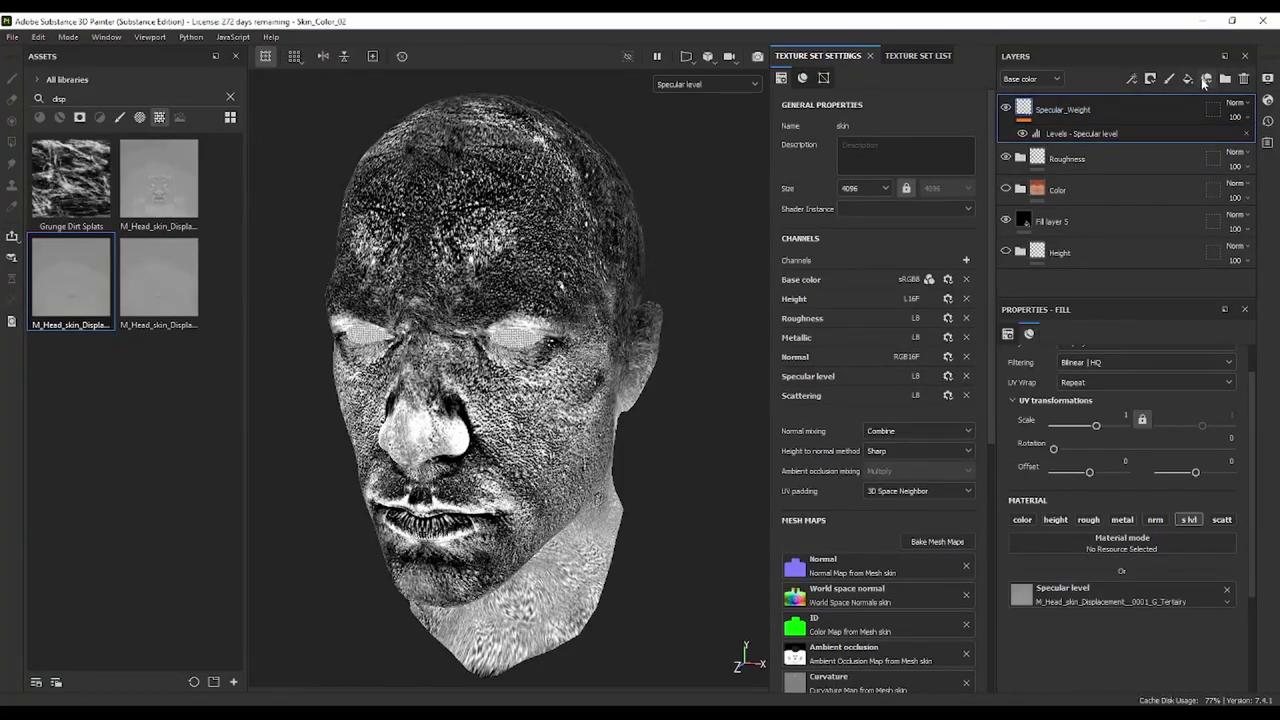
pyautogui.click(1188, 79)
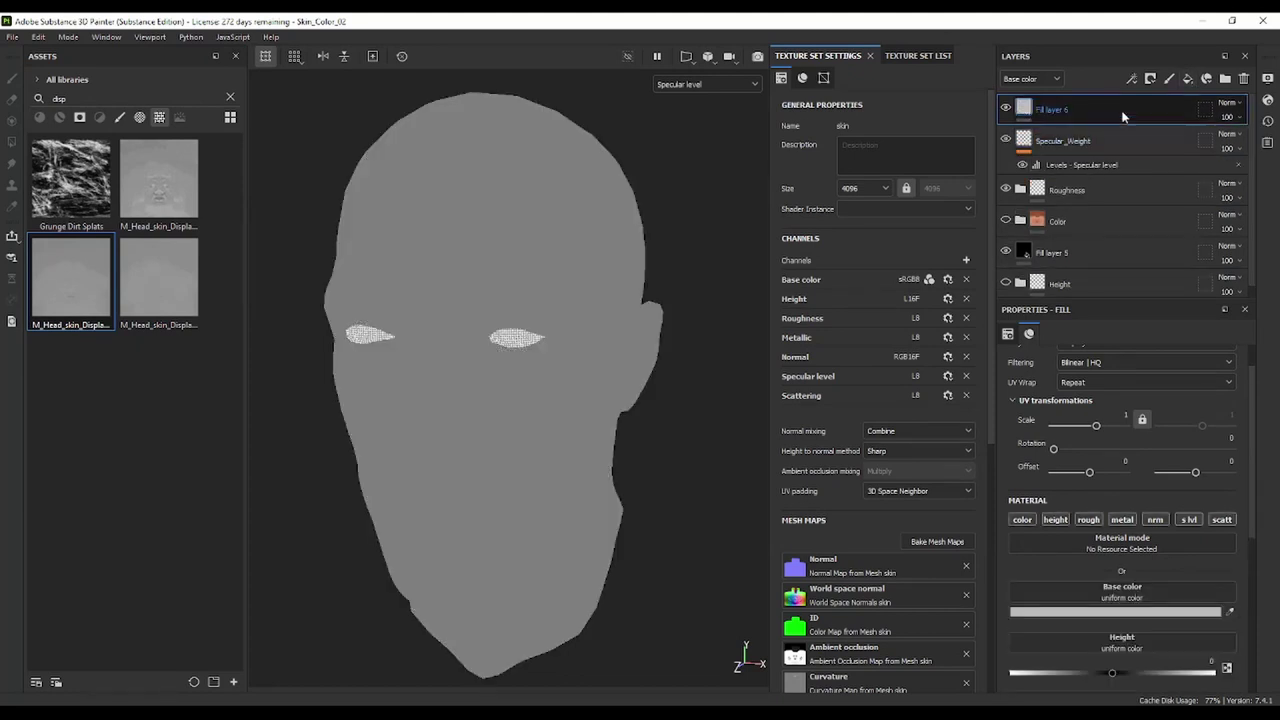
pyautogui.click(1022, 519)
pyautogui.click(1055, 519)
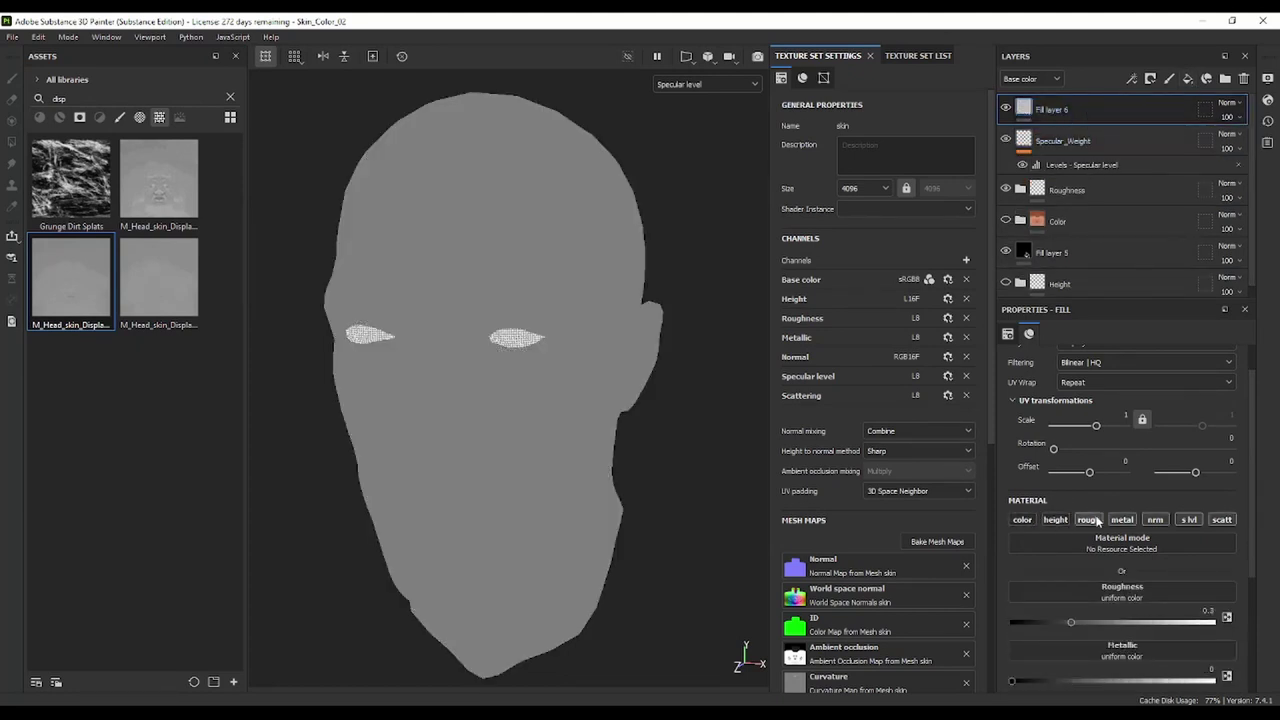
pyautogui.click(1188, 519)
pyautogui.click(1155, 519)
pyautogui.click(1160, 522)
pyautogui.click(1219, 522)
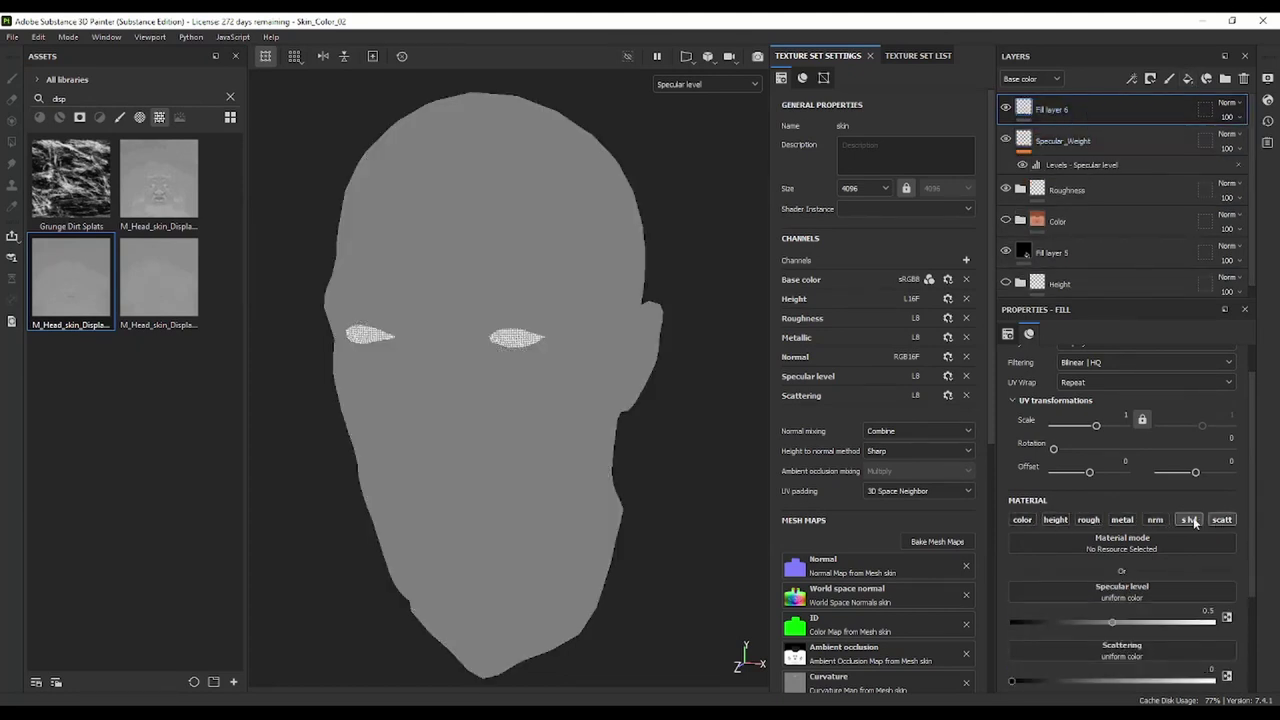
pyautogui.click(1222, 519)
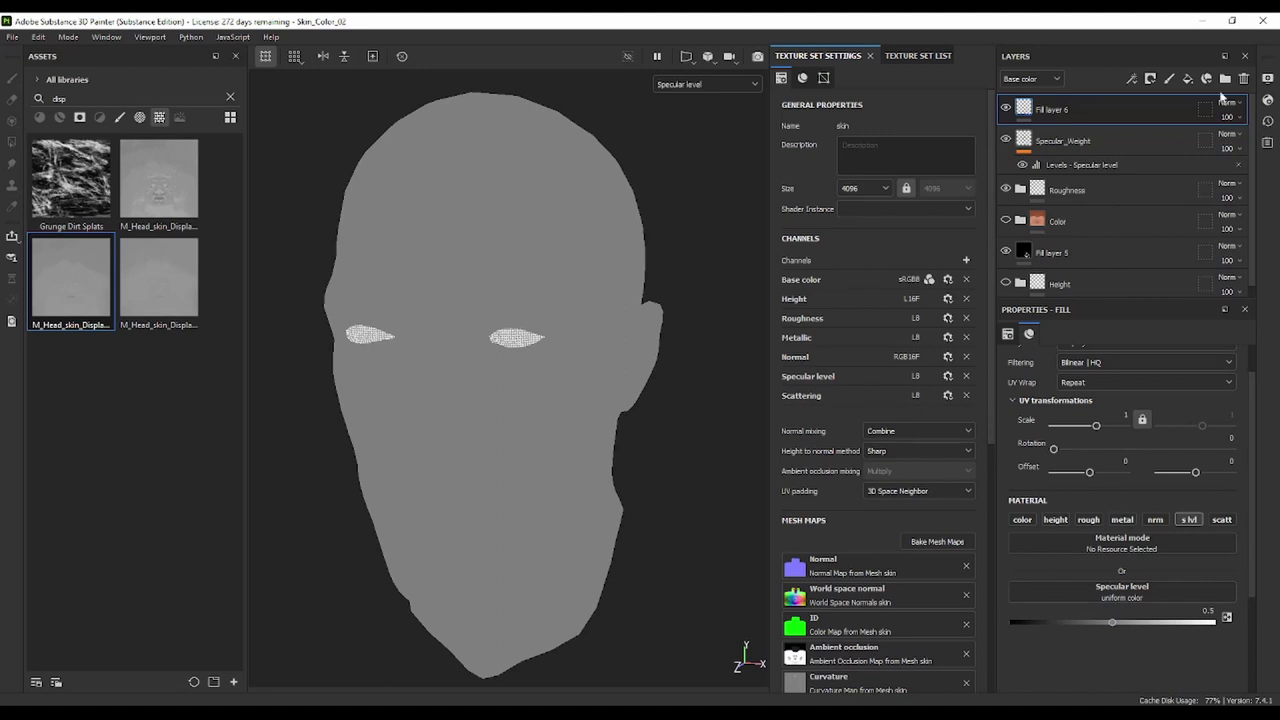
# Move the new fill below Specular_Weight and show the Specular level channel in the layer thumbnails
pyautogui.moveTo(1105, 111); pyautogui.dragTo(1108, 168)
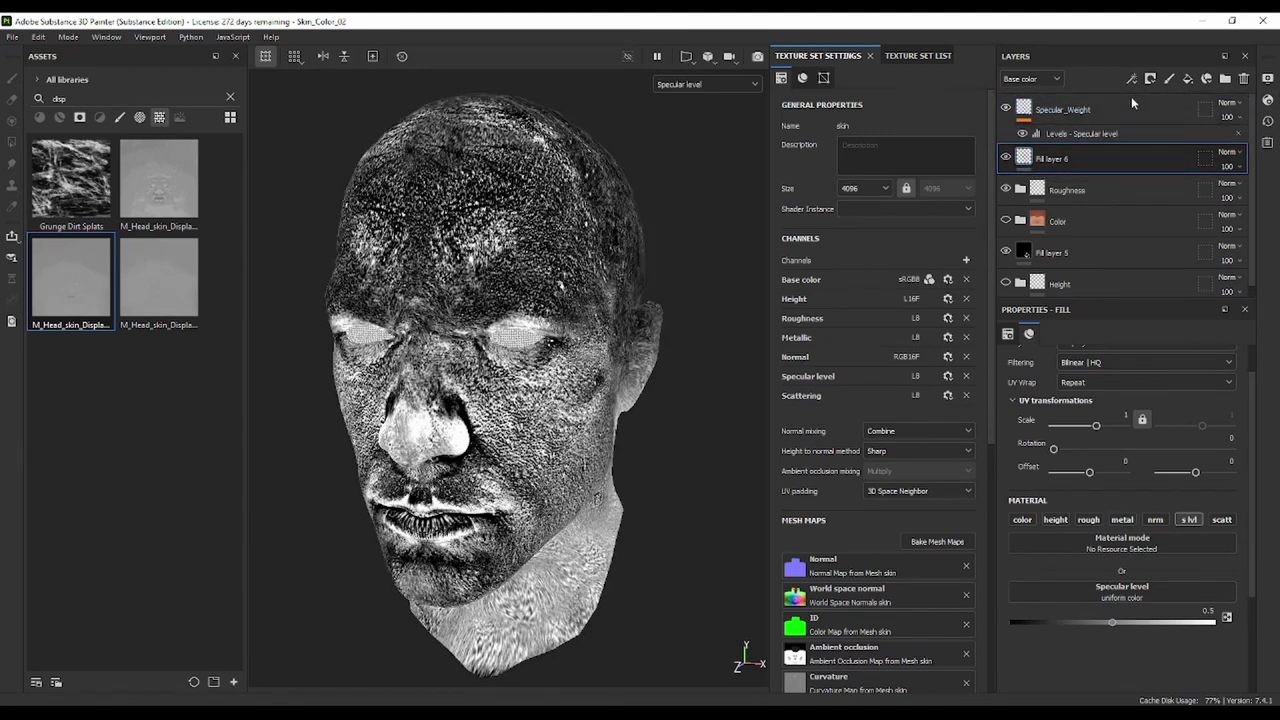
pyautogui.click(1030, 78)
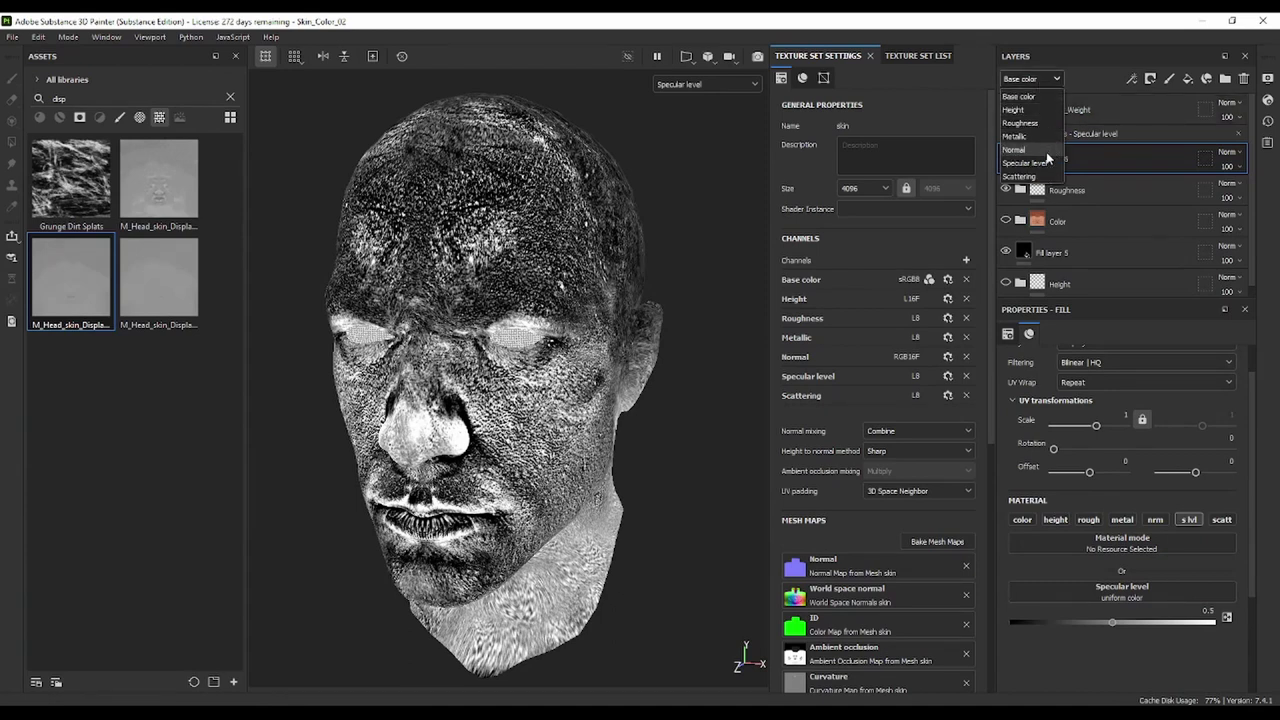
pyautogui.click(1035, 128)
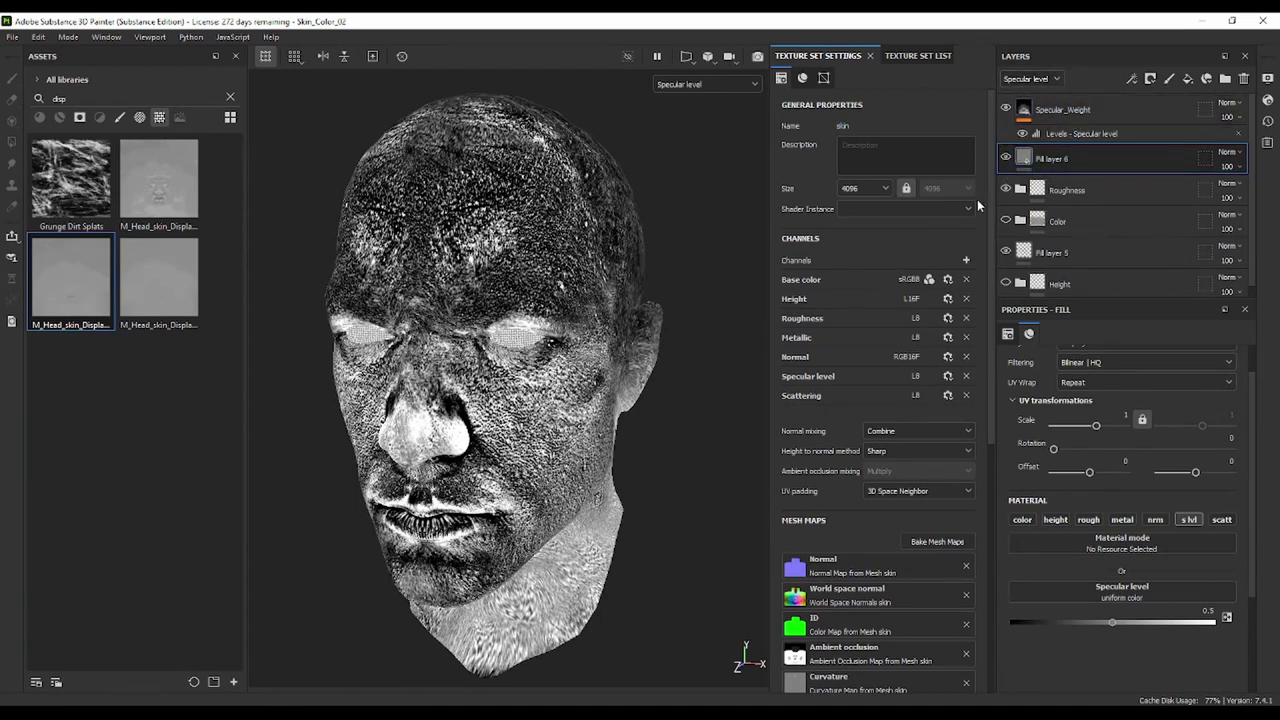
pyautogui.click(1096, 110)
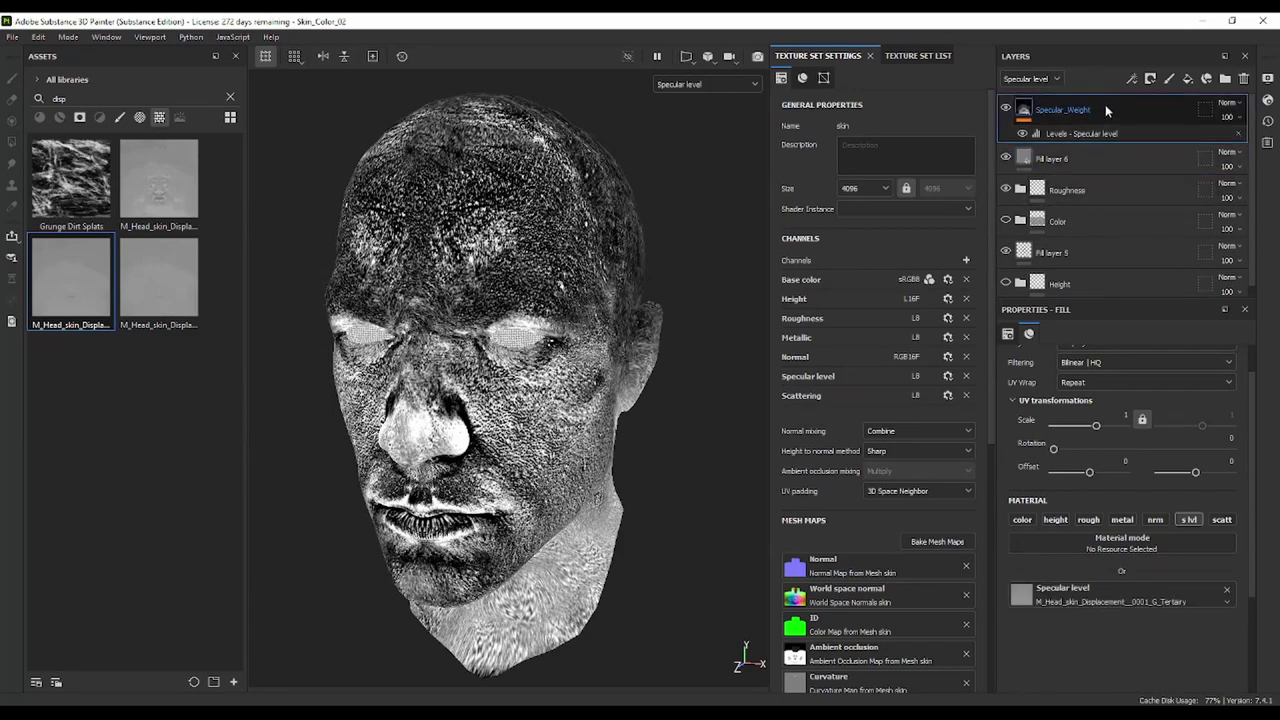
# Add a black mask to Specular_Weight and paint specular back over the cheek, nose and forehead at brush size 21.83
pyautogui.rightClick(1105, 104)
pyautogui.click(1143, 131)
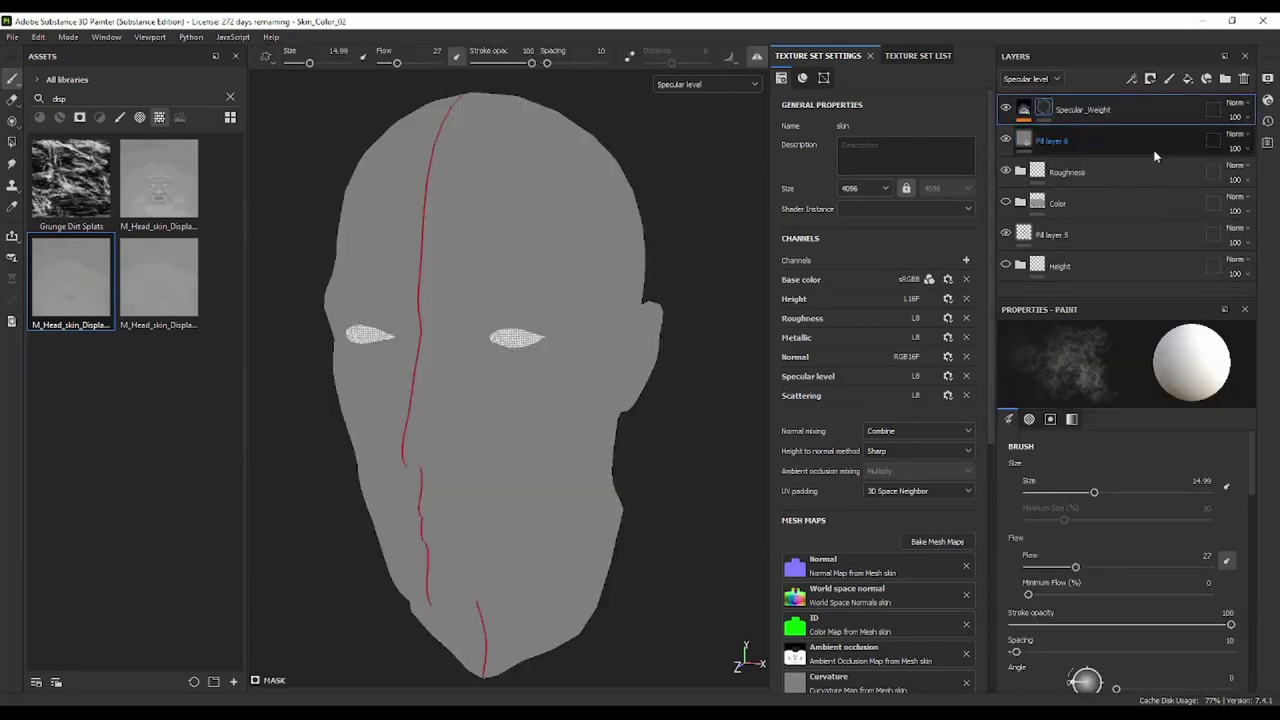
pyautogui.moveTo(432, 433)
pyautogui.keyDown('alt'); pyautogui.mouseDown()
pyautogui.moveTo(578, 360)
pyautogui.moveTo(528, 348)
pyautogui.mouseUp(); pyautogui.keyUp('alt')
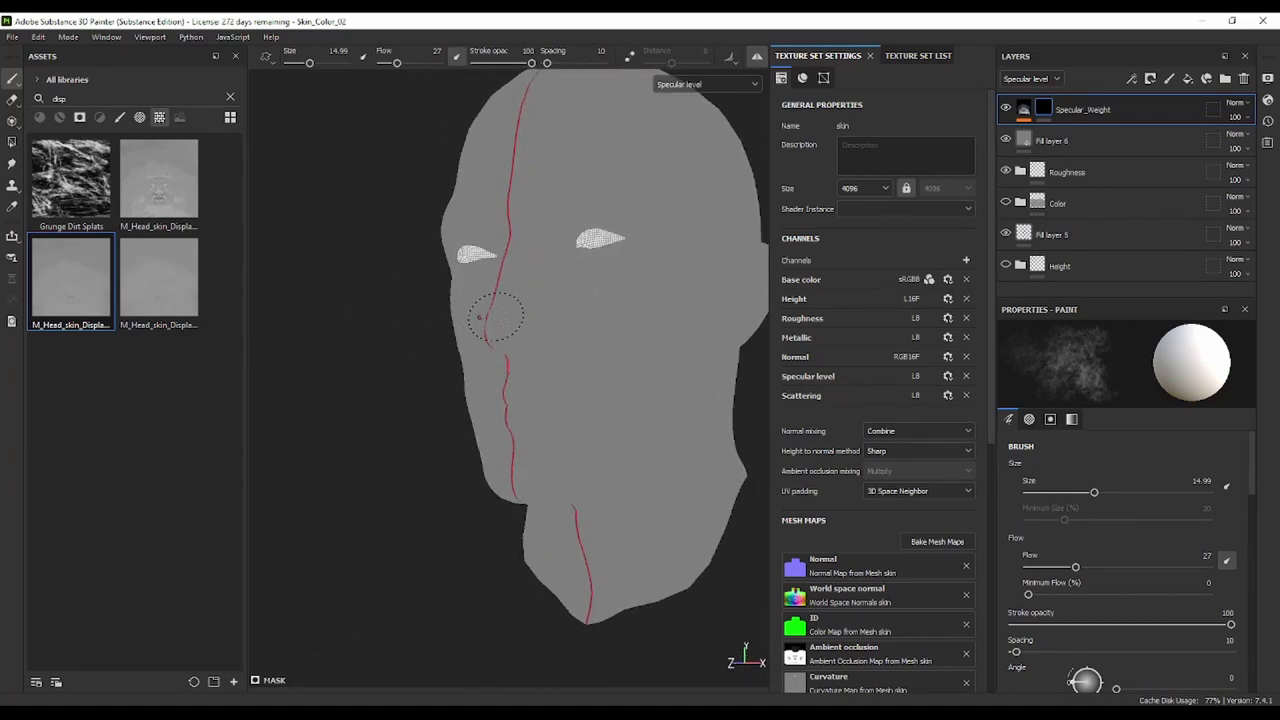
pyautogui.moveTo(495, 317)
pyautogui.mouseDown()
pyautogui.moveTo(513, 330)
pyautogui.moveTo(508, 315)
pyautogui.moveTo(536, 318)
pyautogui.moveTo(511, 280)
pyautogui.mouseUp()
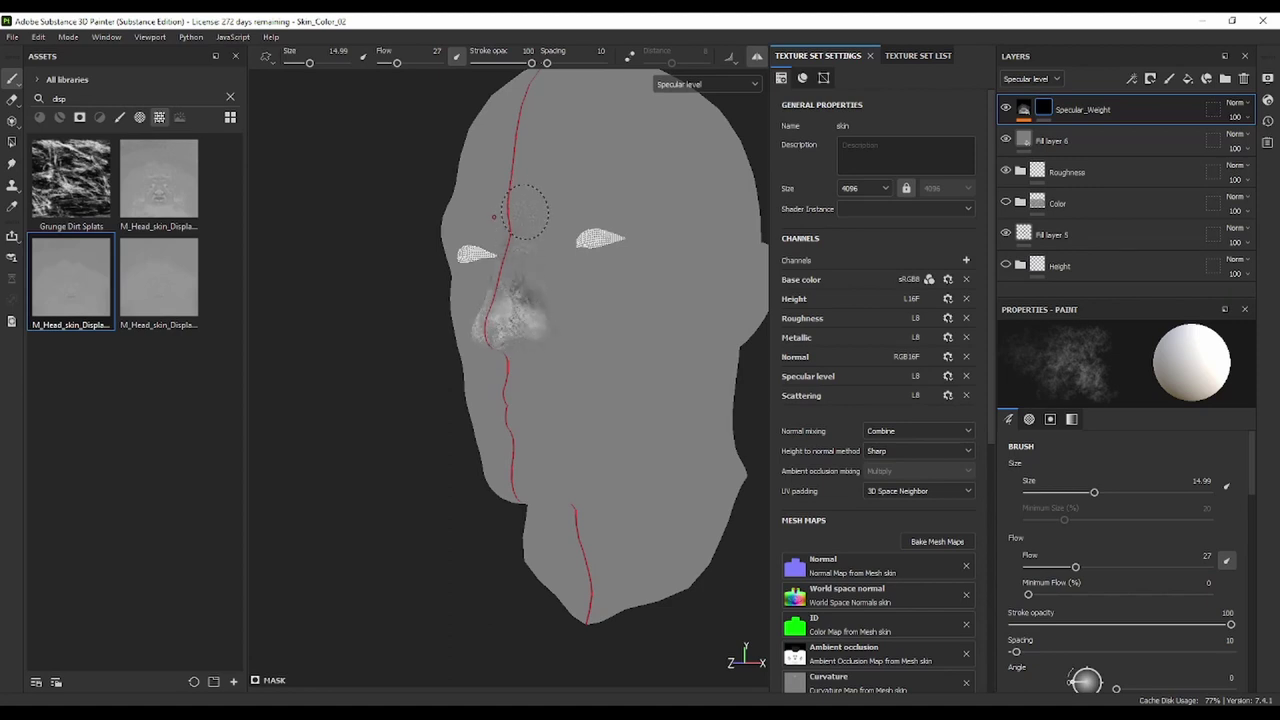
pyautogui.keyDown('ctrl'); pyautogui.moveTo(612, 317); pyautogui.dragTo(588, 312, button='right'); pyautogui.keyUp('ctrl')
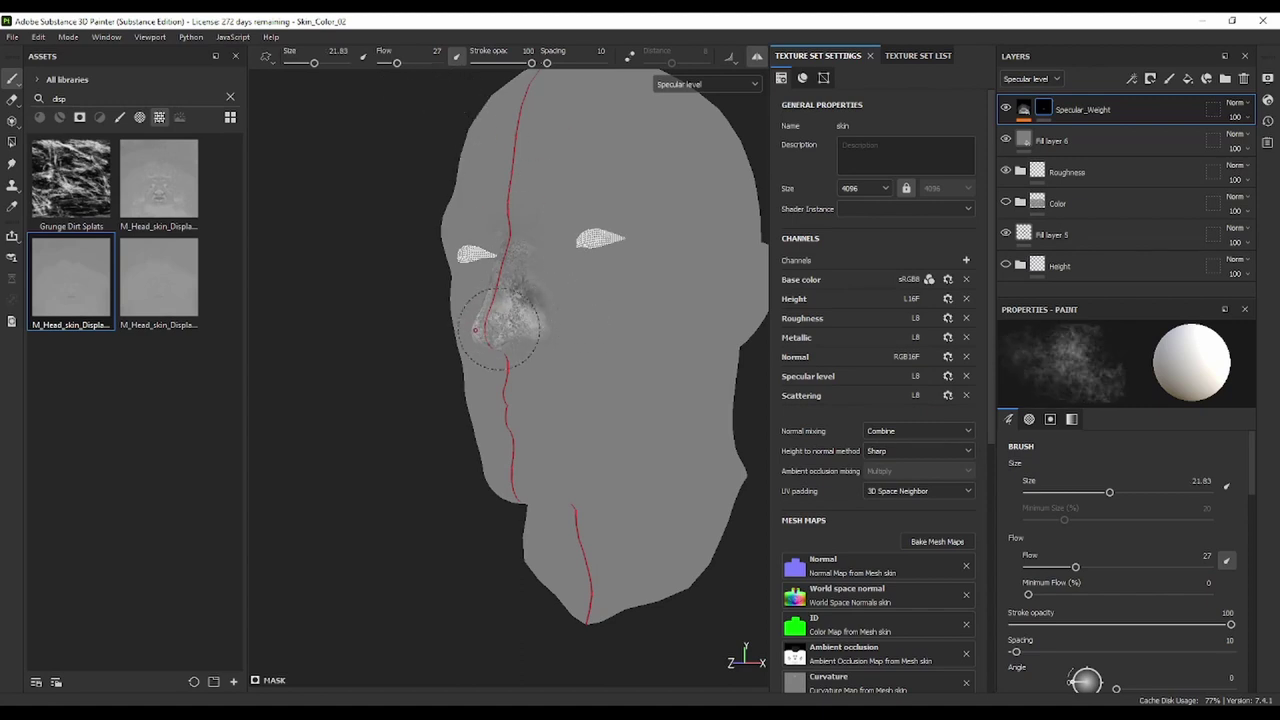
pyautogui.moveTo(505, 322)
pyautogui.mouseDown()
pyautogui.moveTo(498, 330)
pyautogui.moveTo(485, 300)
pyautogui.mouseUp()
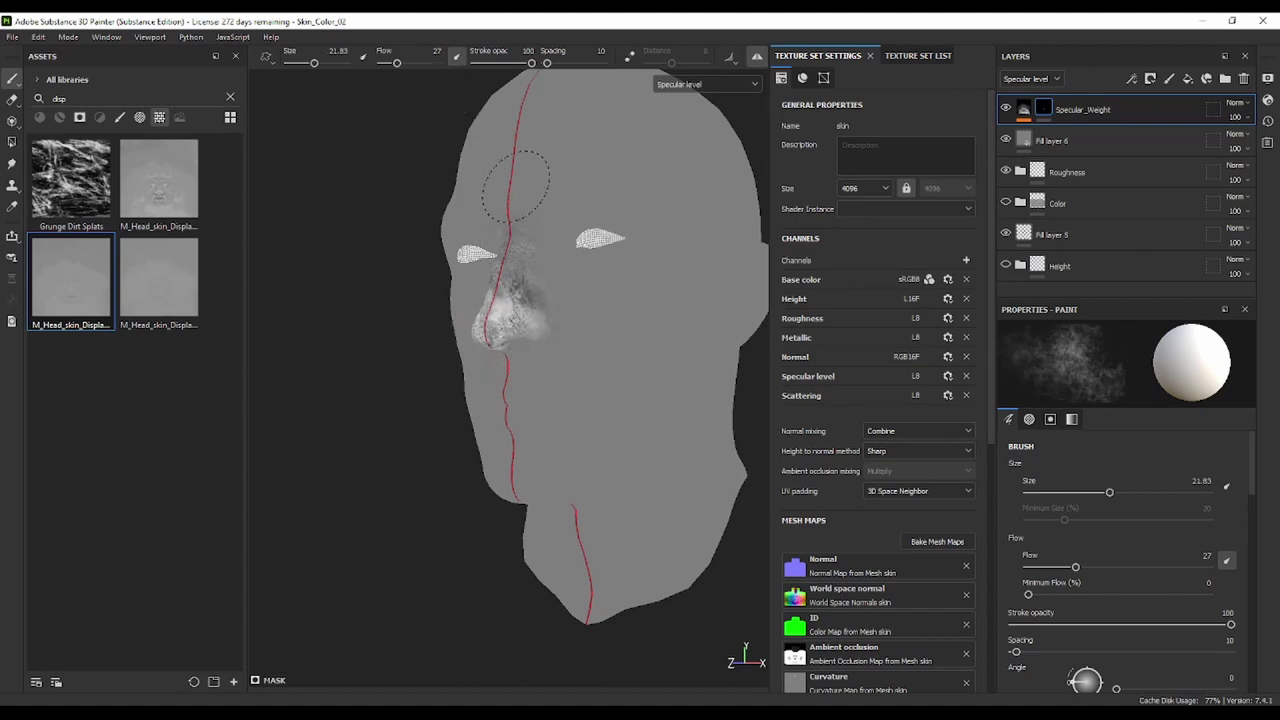
pyautogui.moveTo(525, 196); pyautogui.dragTo(581, 112)
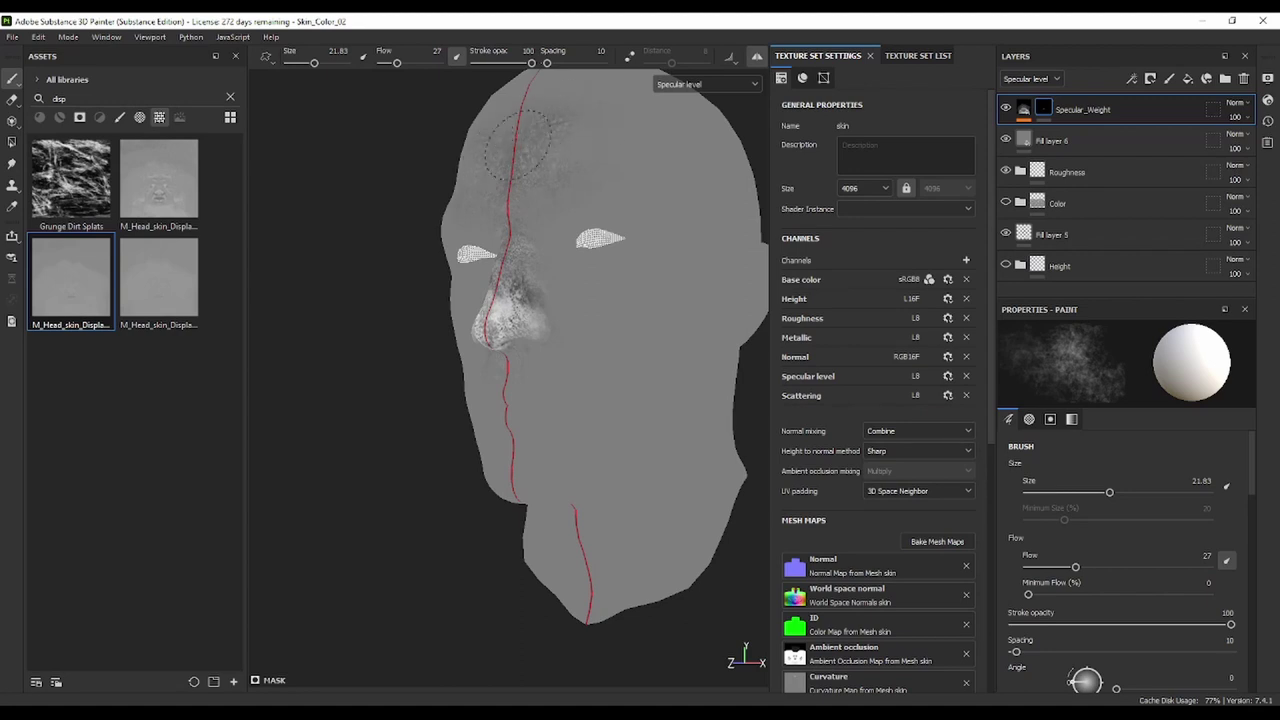
pyautogui.moveTo(628, 162)
pyautogui.mouseDown()
pyautogui.moveTo(520, 175)
pyautogui.moveTo(500, 150)
pyautogui.moveTo(590, 160)
pyautogui.mouseUp()
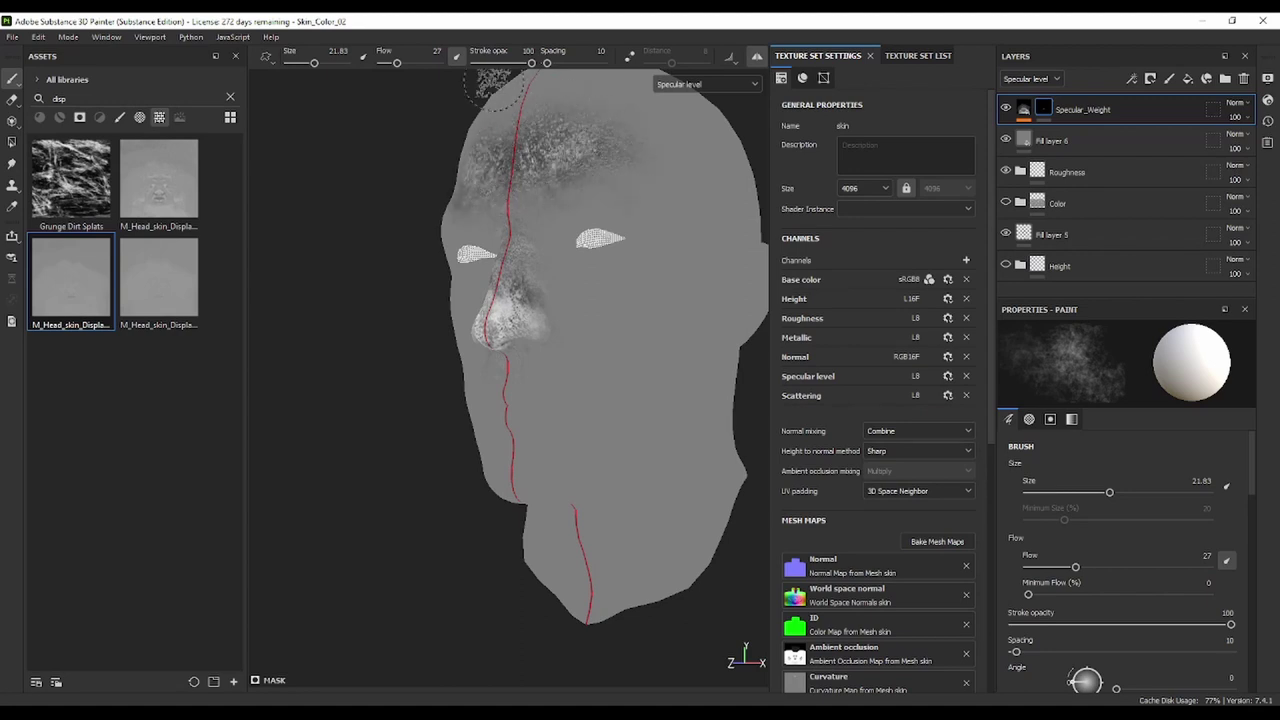
# Raise brush flow to 47 and paint specular over the chin, lips and beside the nose
pyautogui.moveTo(398, 64); pyautogui.dragTo(409, 63)
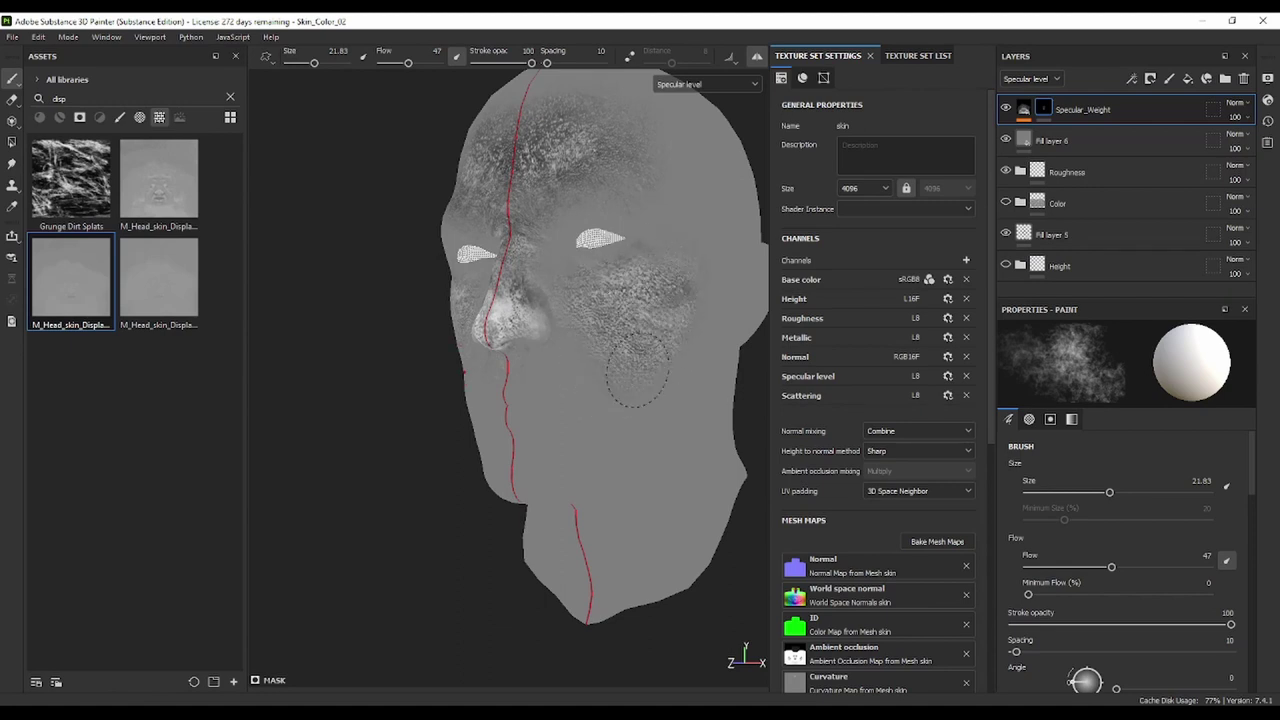
pyautogui.moveTo(529, 491); pyautogui.dragTo(547, 483)
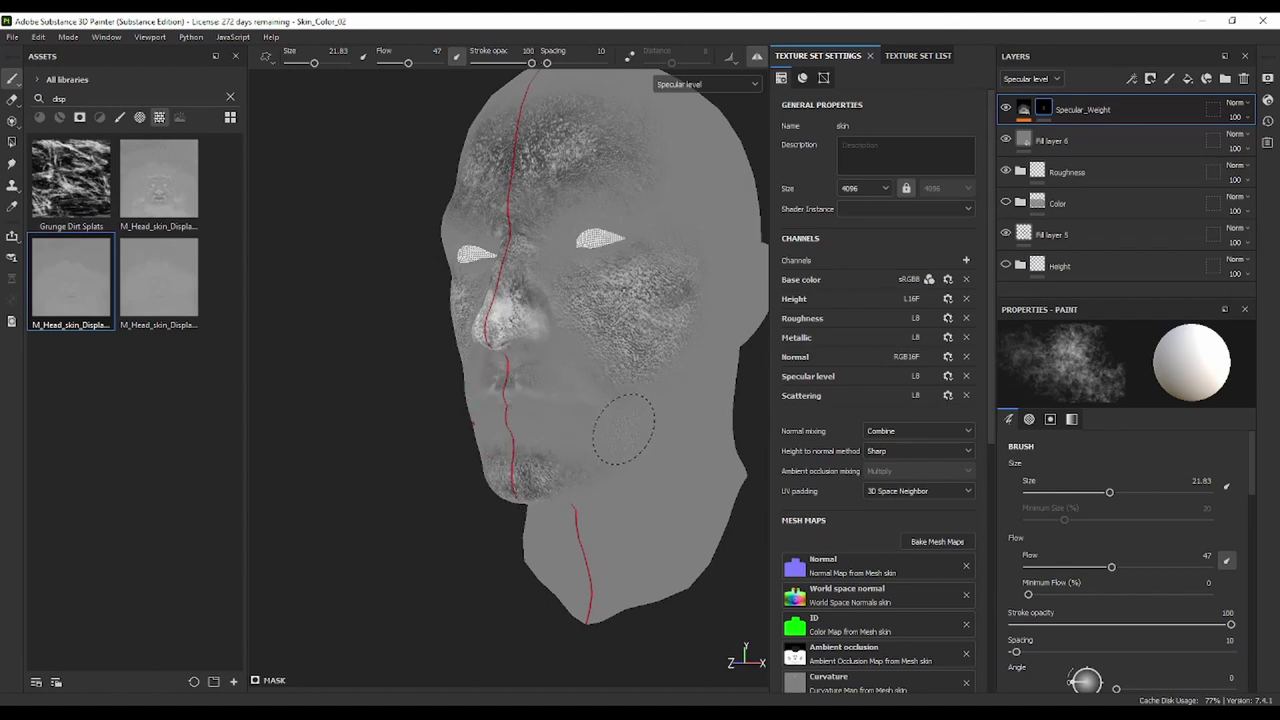
pyautogui.keyDown('alt'); pyautogui.moveTo(586, 440); pyautogui.dragTo(680, 423); pyautogui.keyUp('alt')
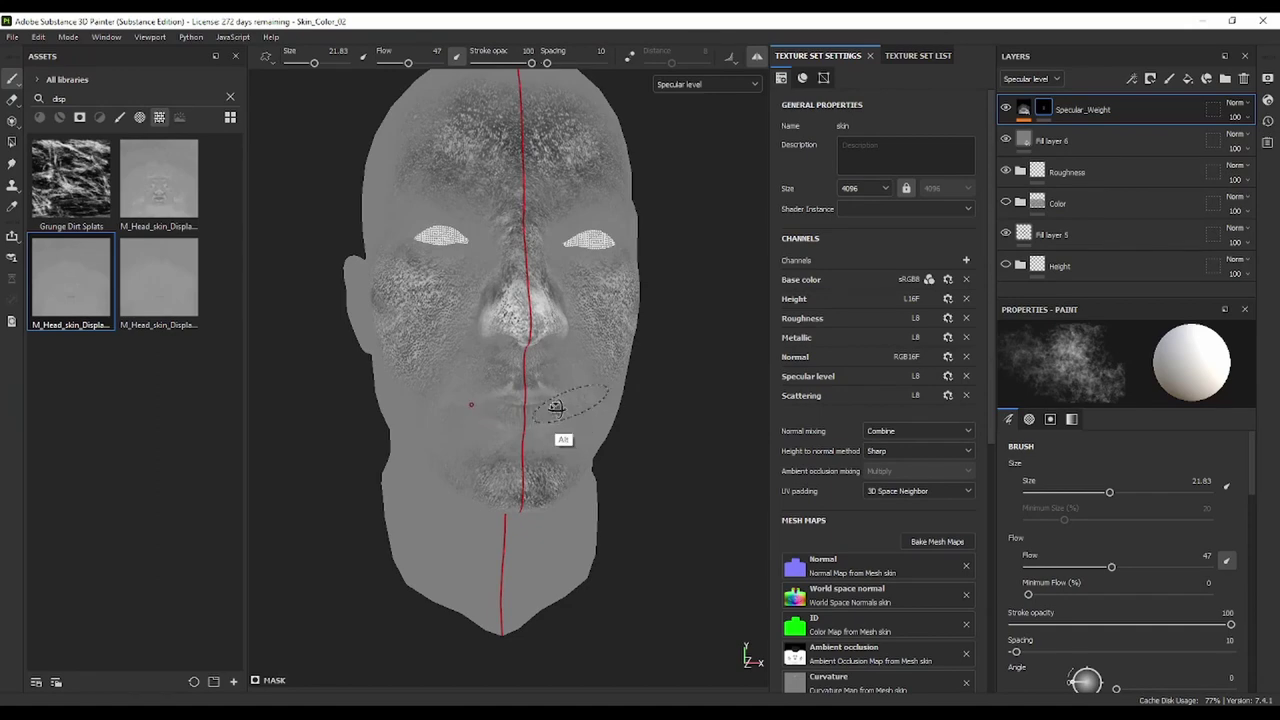
pyautogui.keyDown('alt'); pyautogui.moveTo(561, 420); pyautogui.dragTo(557, 372); pyautogui.keyUp('alt')
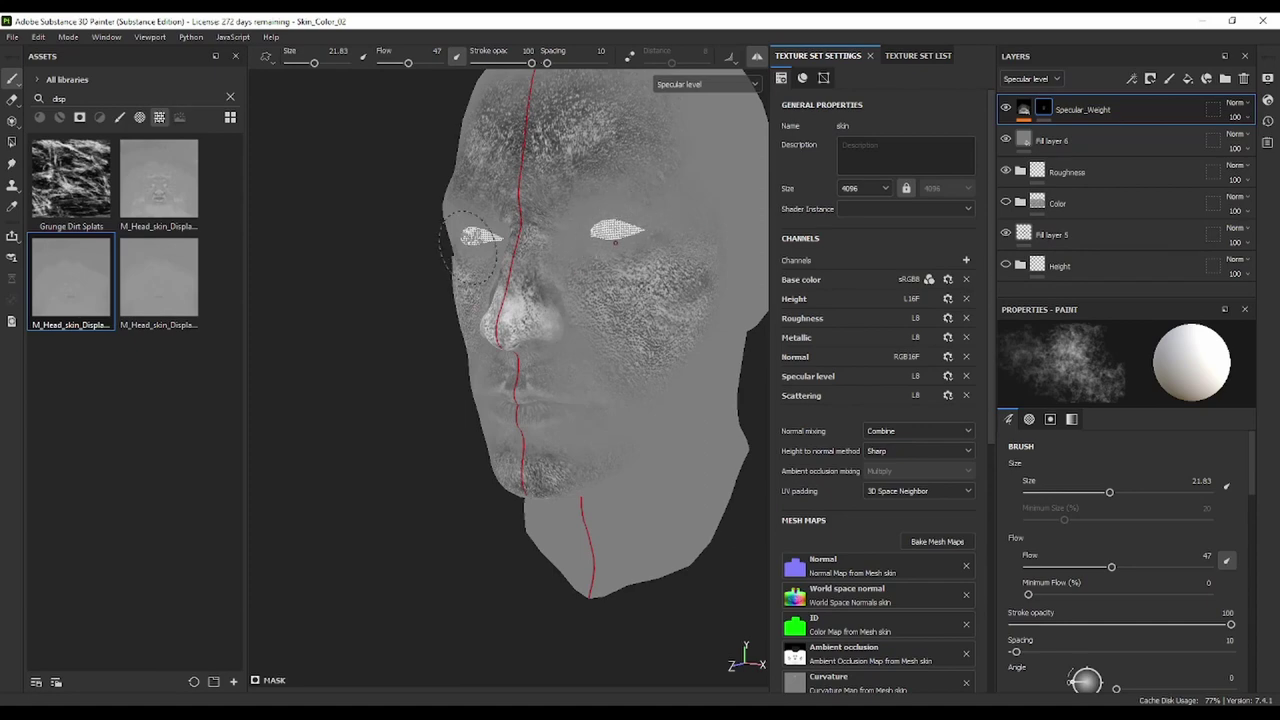
pyautogui.keyDown('alt'); pyautogui.moveTo(540, 310); pyautogui.dragTo(671, 314); pyautogui.keyUp('alt')
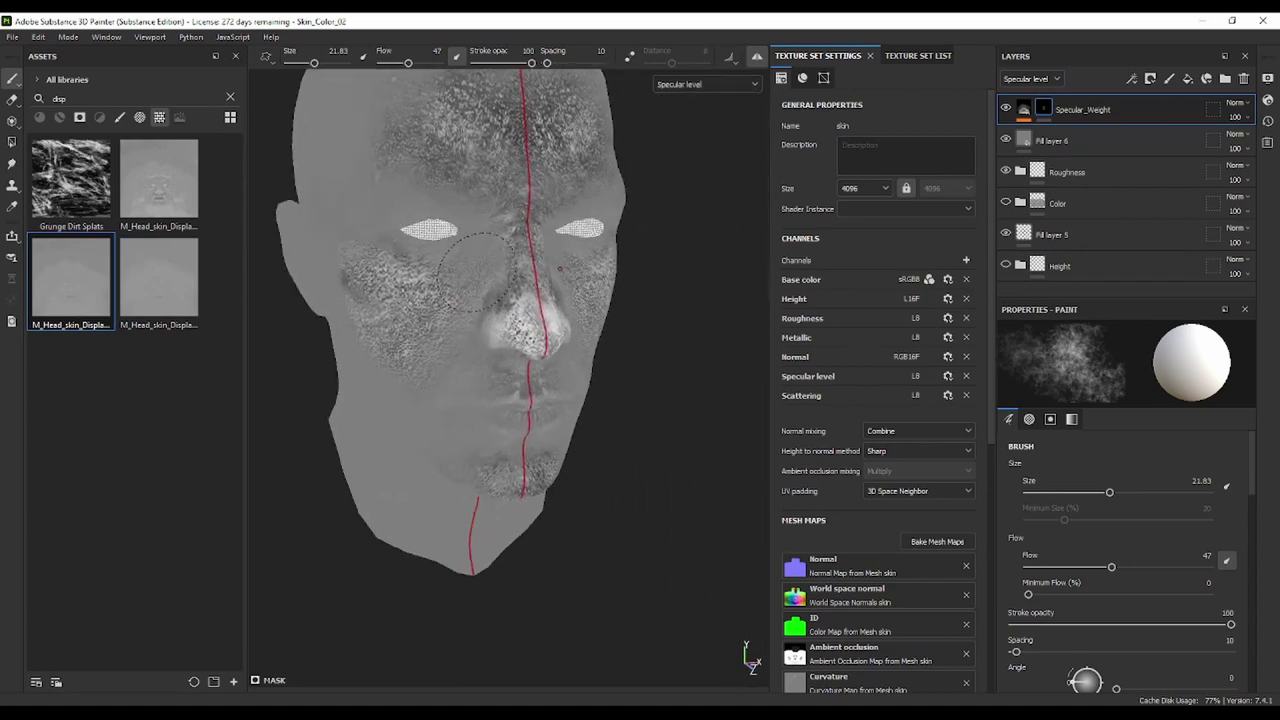
pyautogui.moveTo(505, 305); pyautogui.dragTo(458, 330)
pyautogui.scroll(-3, 455, 455)
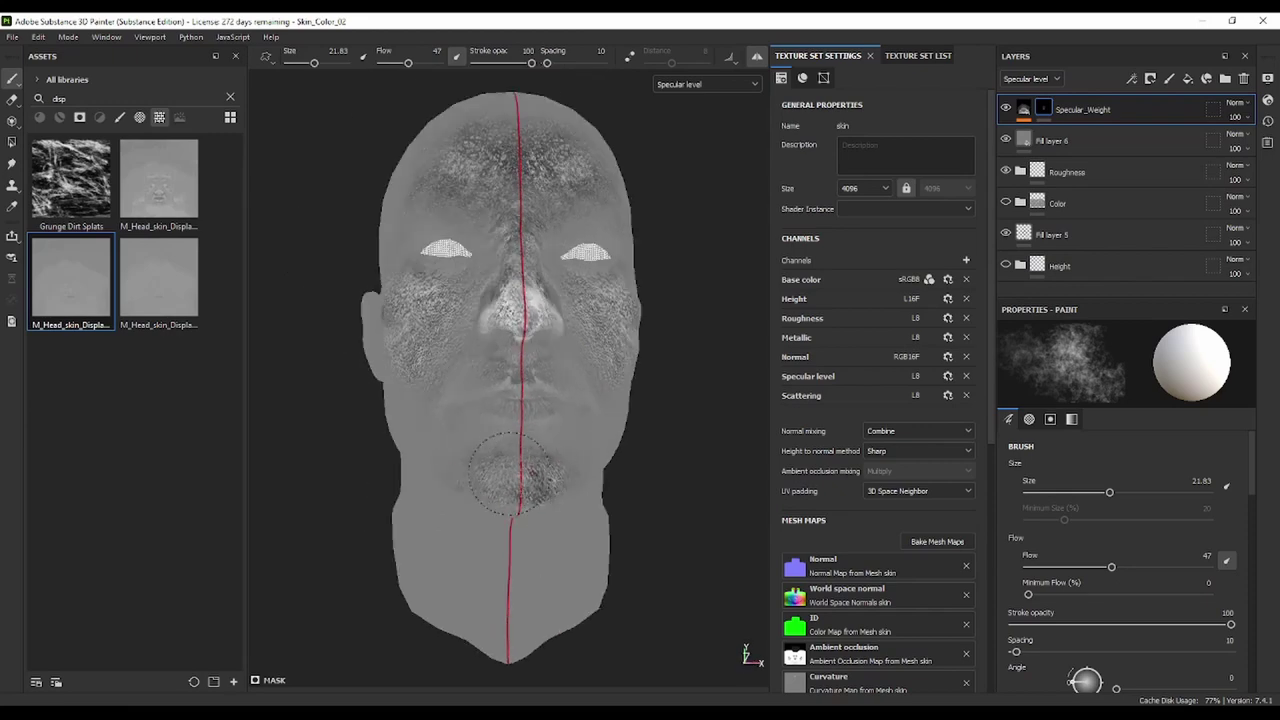
pyautogui.moveTo(490, 440)
pyautogui.keyDown('alt'); pyautogui.mouseDown()
pyautogui.moveTo(510, 428)
pyautogui.moveTo(612, 430)
pyautogui.mouseUp(); pyautogui.keyUp('alt')
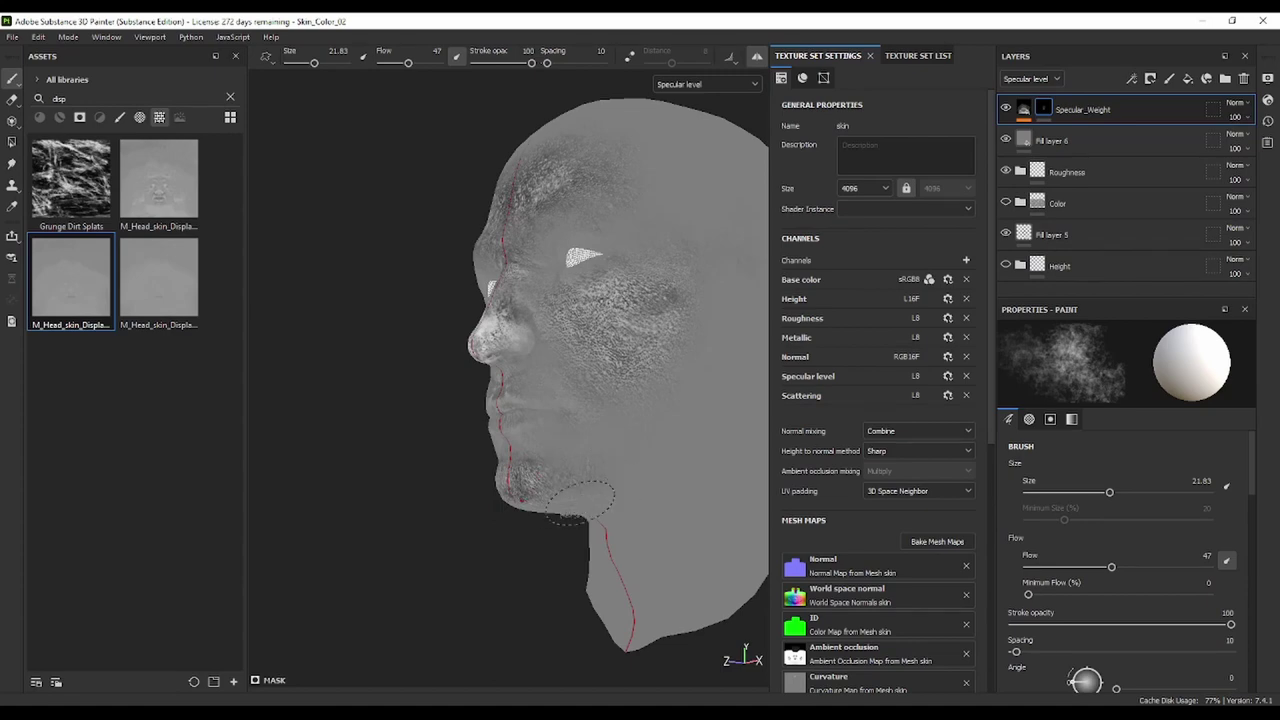
pyautogui.keyDown('alt'); pyautogui.moveTo(606, 423); pyautogui.dragTo(691, 409); pyautogui.keyUp('alt')
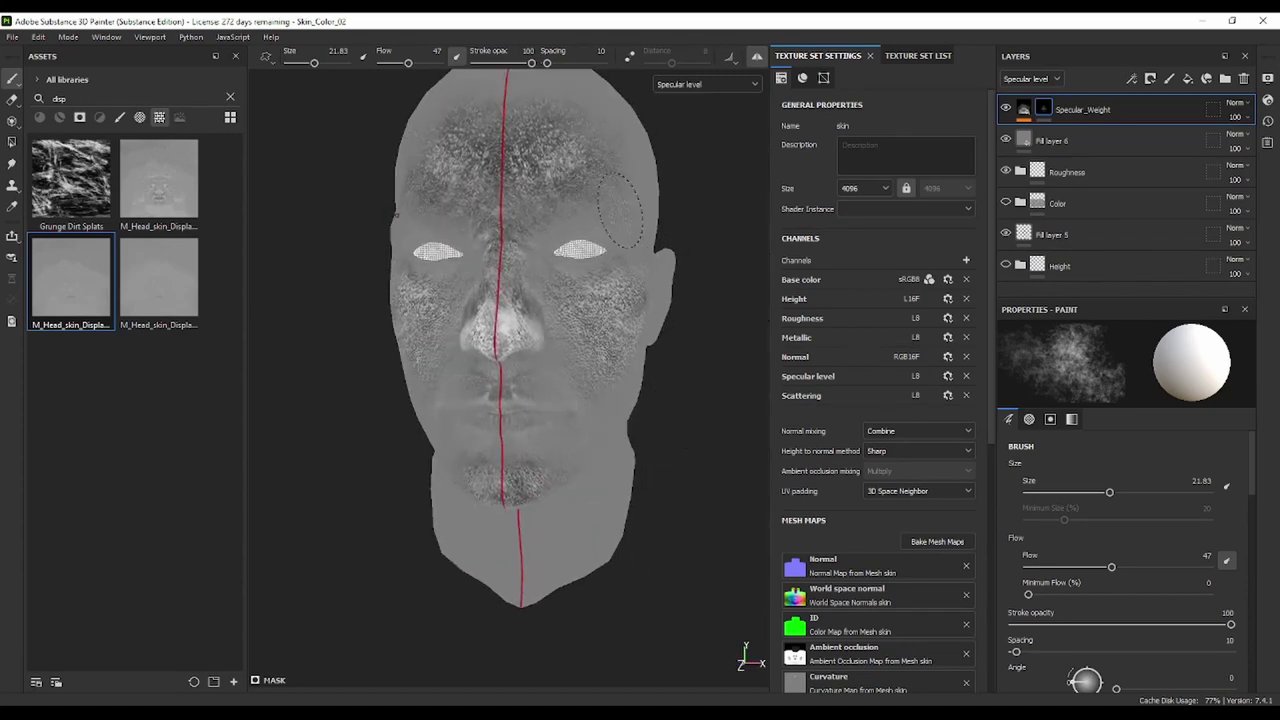
pyautogui.scroll(2, 619, 210)
pyautogui.scroll(3, 471, 237)
pyautogui.moveTo(471, 237)
pyautogui.keyDown('alt'); pyautogui.mouseDown()
pyautogui.moveTo(520, 240)
pyautogui.moveTo(456, 236)
pyautogui.mouseUp(); pyautogui.keyUp('alt')
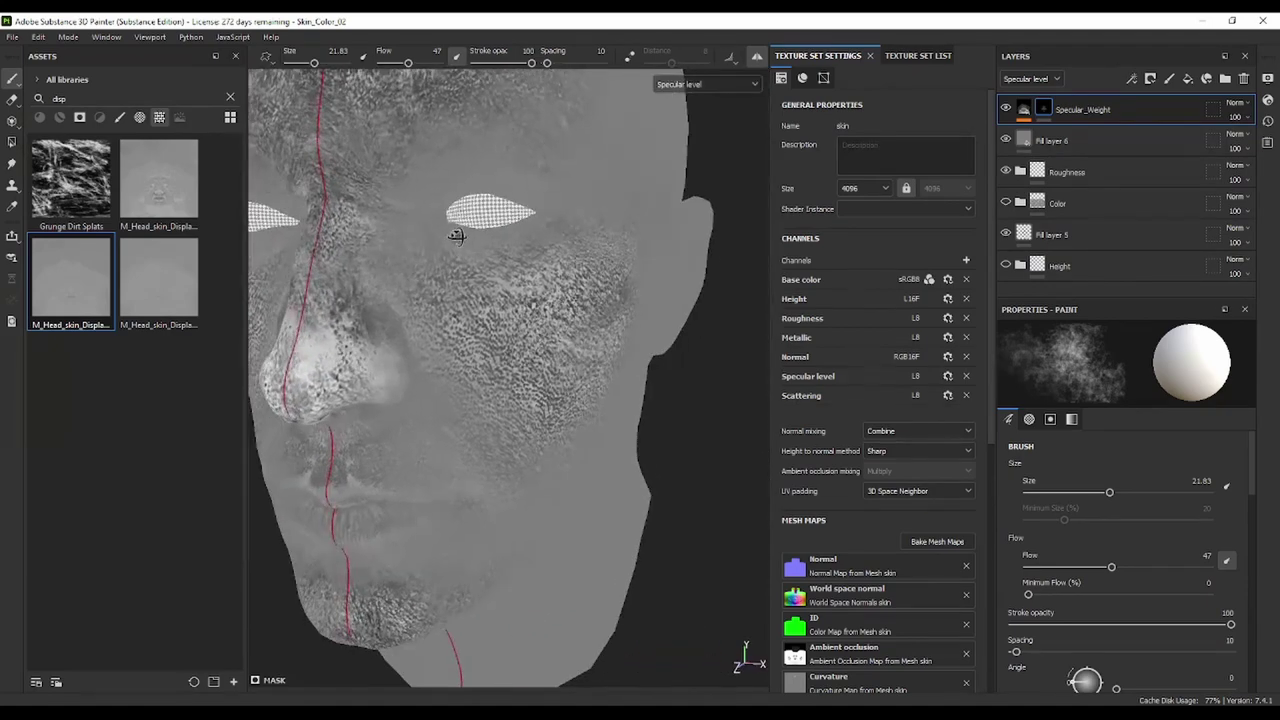
pyautogui.scroll(2, 456, 236)
pyautogui.scroll(-3, 456, 236)
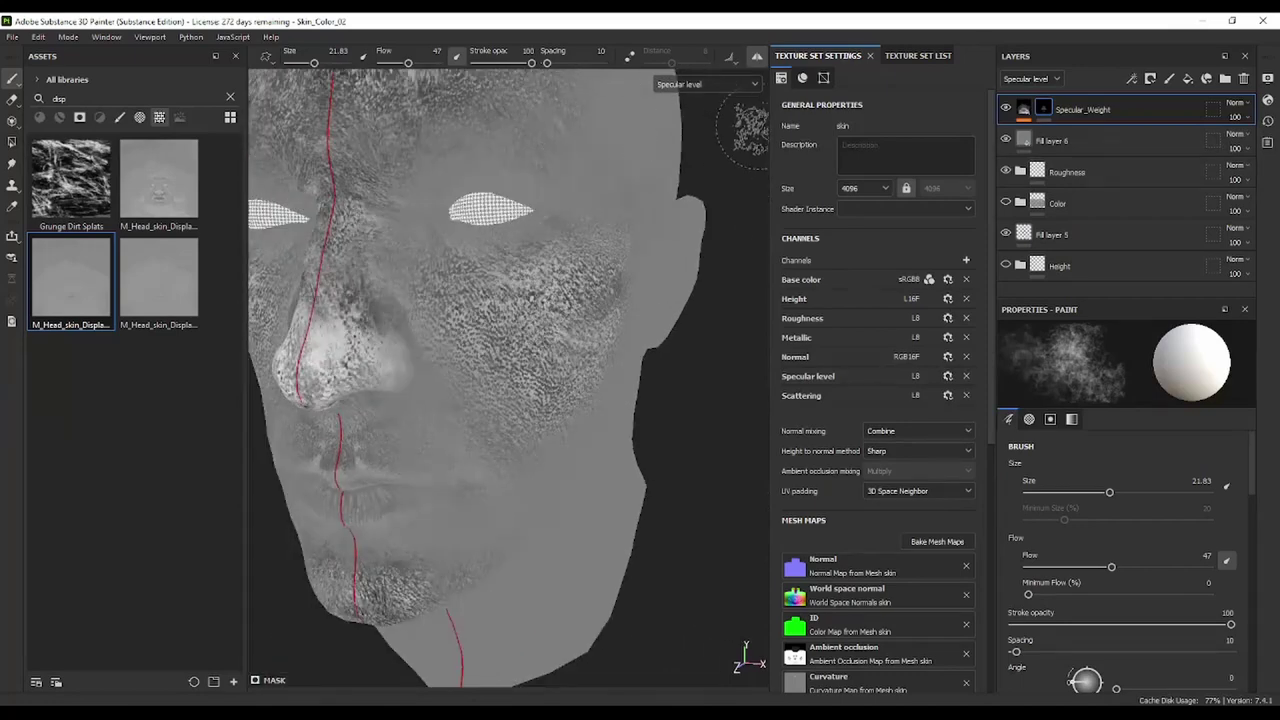
pyautogui.click(739, 87)
pyautogui.click(724, 106)
pyautogui.moveTo(543, 300)
pyautogui.keyDown('alt'); pyautogui.mouseDown()
pyautogui.moveTo(640, 246)
pyautogui.moveTo(477, 303)
pyautogui.moveTo(560, 223)
pyautogui.moveTo(580, 320)
pyautogui.moveTo(675, 325)
pyautogui.moveTo(694, 311)
pyautogui.moveTo(494, 297)
pyautogui.moveTo(523, 349)
pyautogui.moveTo(640, 343)
pyautogui.moveTo(506, 357)
pyautogui.moveTo(416, 326)
pyautogui.moveTo(480, 294)
pyautogui.moveTo(563, 305)
pyautogui.mouseUp(); pyautogui.keyUp('alt')
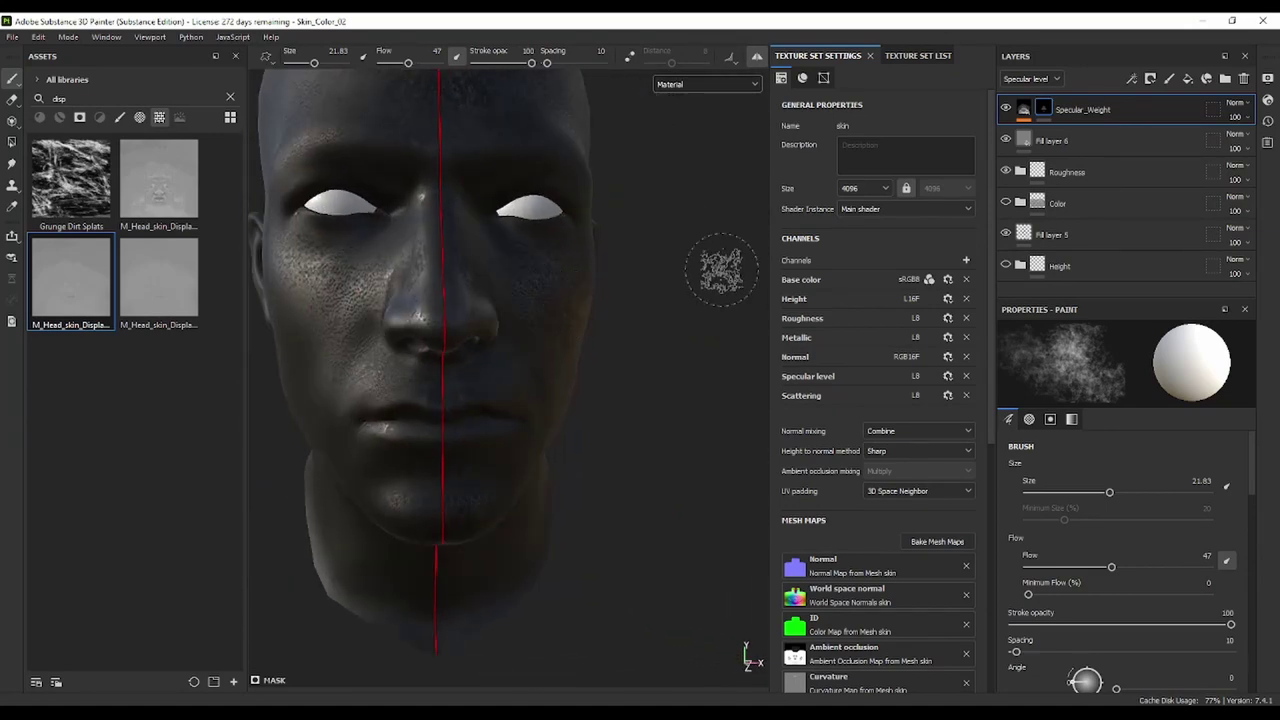
pyautogui.moveTo(722, 268)
pyautogui.keyDown('alt'); pyautogui.mouseDown()
pyautogui.moveTo(514, 300)
pyautogui.moveTo(560, 300)
pyautogui.mouseUp(); pyautogui.keyUp('alt')
pyautogui.click(1028, 110)
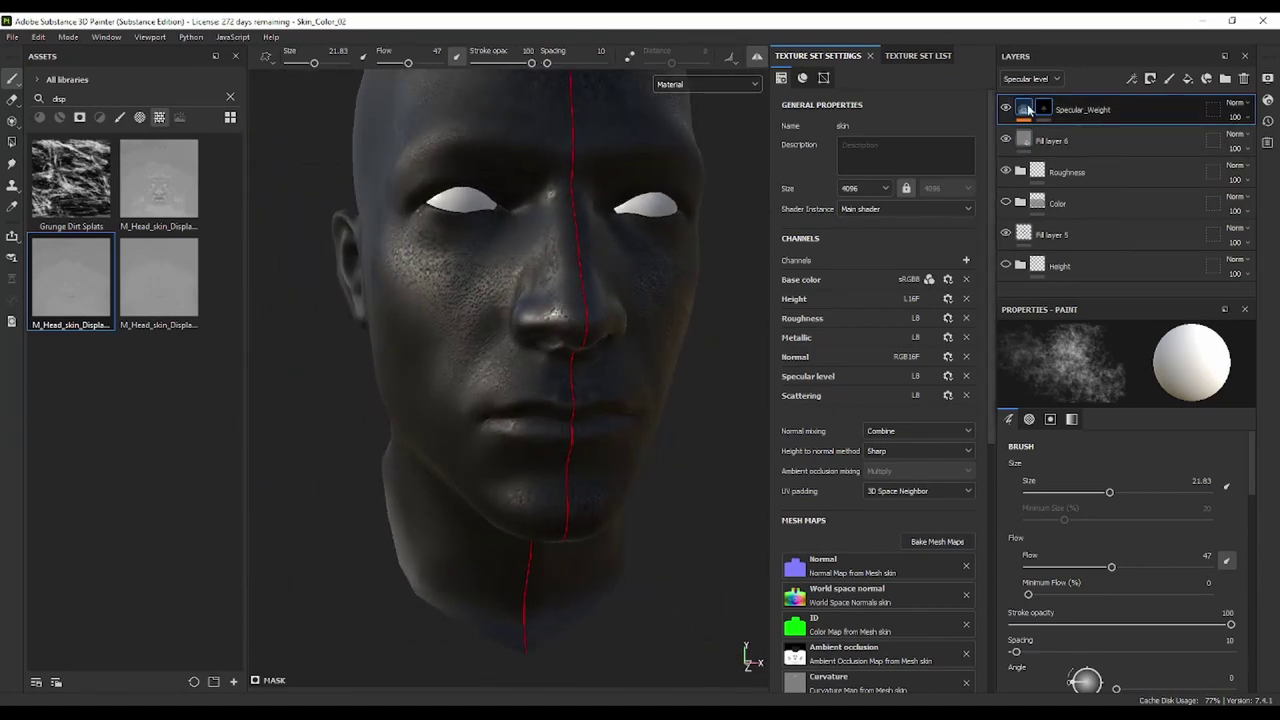
pyautogui.click(1005, 171)
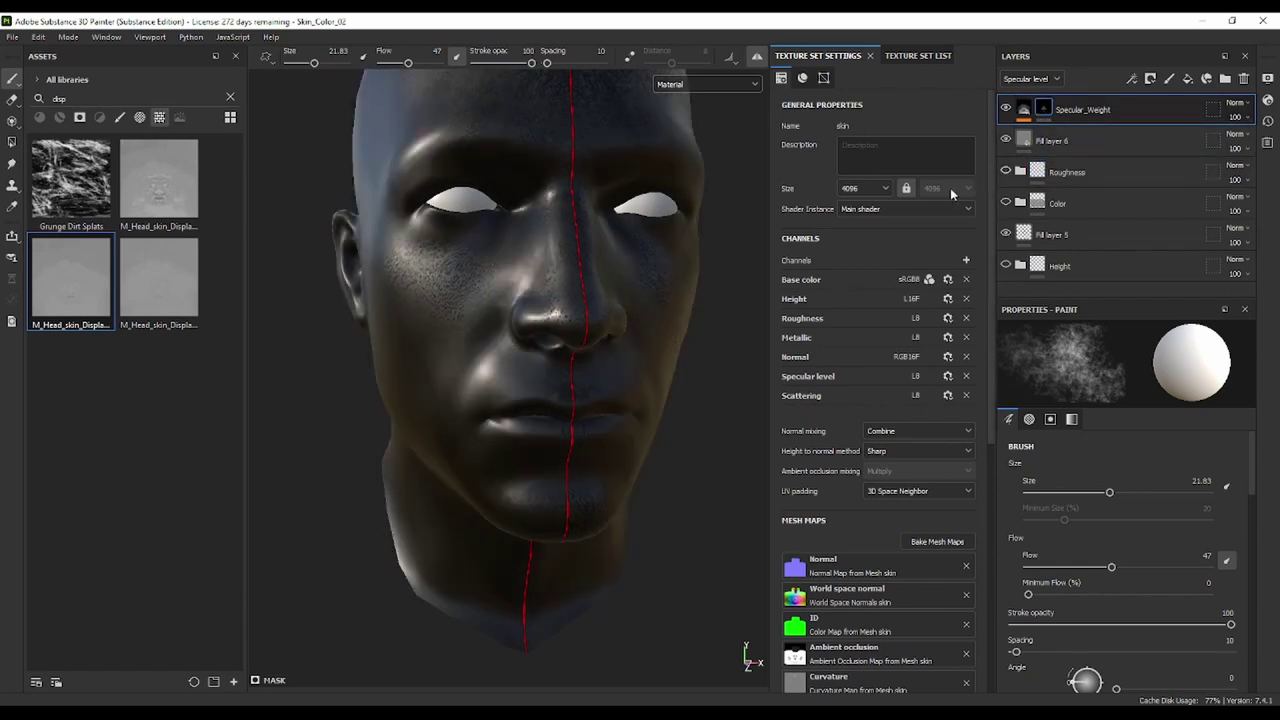
pyautogui.moveTo(610, 260)
pyautogui.keyDown('alt'); pyautogui.mouseDown()
pyautogui.moveTo(586, 234)
pyautogui.moveTo(466, 366)
pyautogui.moveTo(519, 318)
pyautogui.moveTo(587, 327)
pyautogui.mouseUp(); pyautogui.keyUp('alt')
pyautogui.keyDown('alt'); pyautogui.moveTo(505, 360); pyautogui.dragTo(457, 177); pyautogui.keyUp('alt')
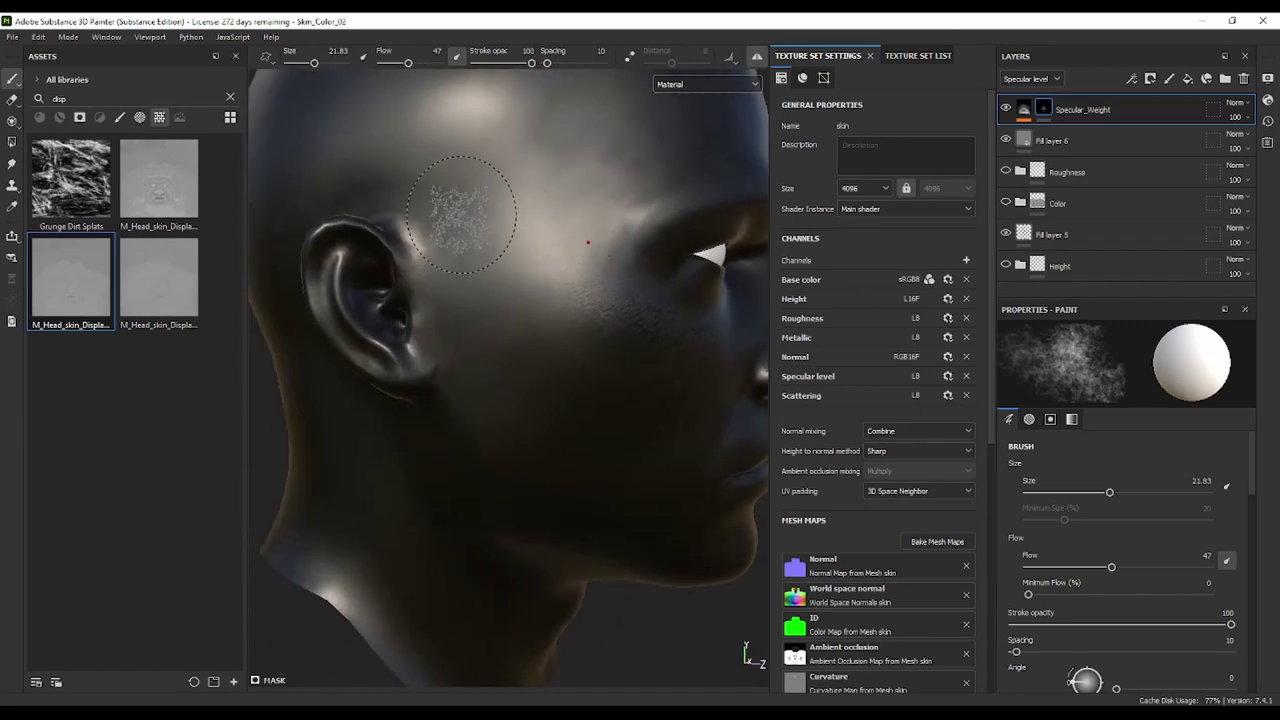
pyautogui.scroll(-3, 549, 275)
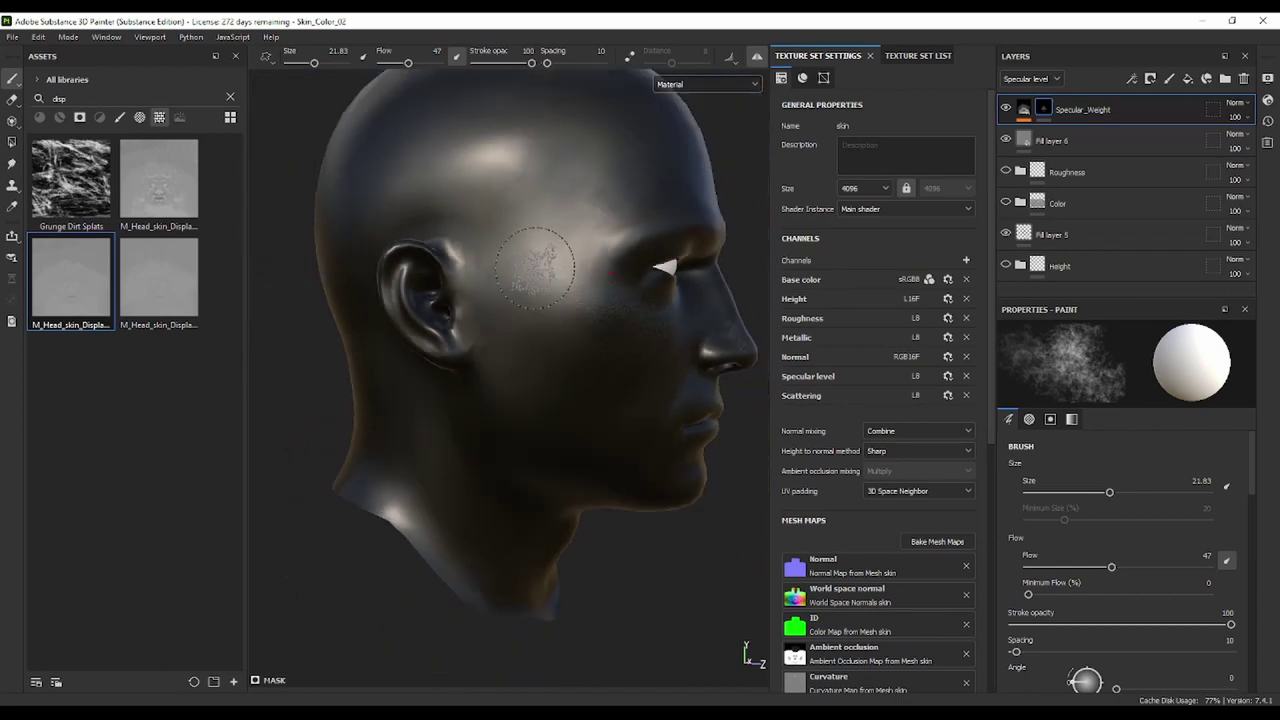
pyautogui.moveTo(569, 277)
pyautogui.keyDown('alt'); pyautogui.mouseDown()
pyautogui.moveTo(409, 338)
pyautogui.moveTo(520, 350)
pyautogui.mouseUp(); pyautogui.keyUp('alt')
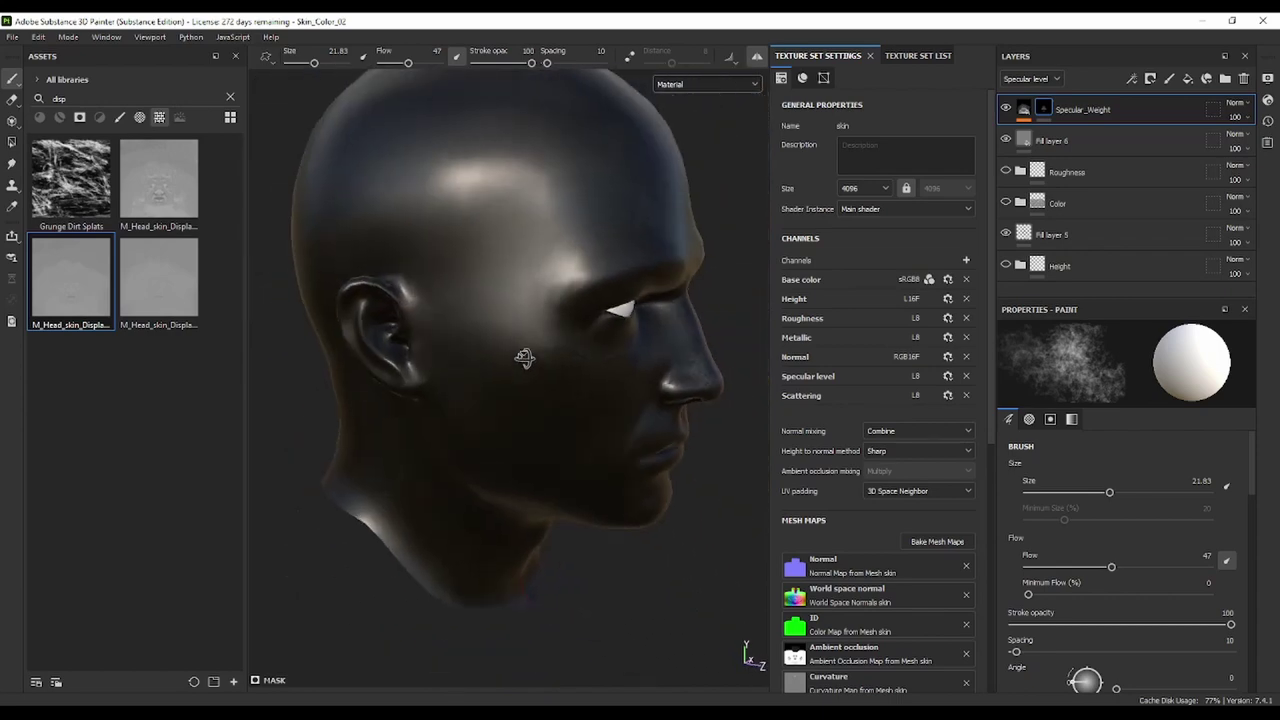
pyautogui.scroll(3, 470, 300)
pyautogui.press('l')
pyautogui.keyDown('alt'); pyautogui.moveTo(470, 300); pyautogui.dragTo(306, 277); pyautogui.keyUp('alt')
pyautogui.scroll(-3, 306, 277)
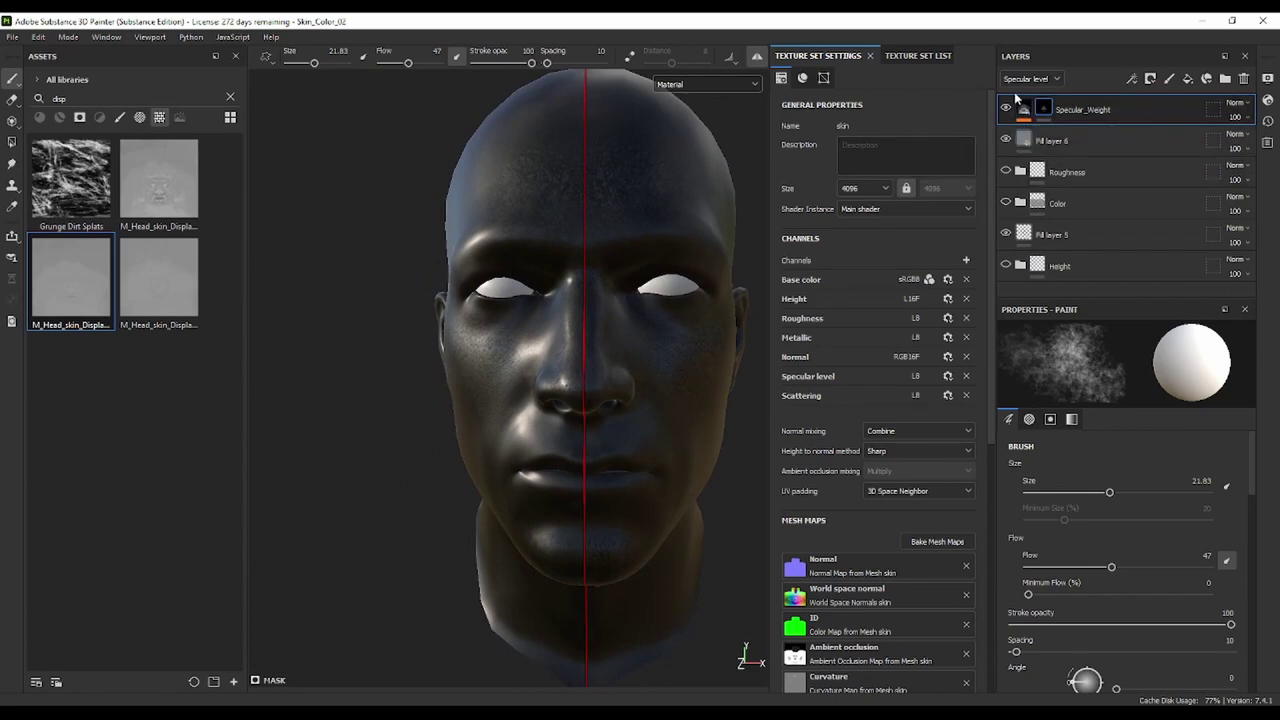
pyautogui.click(1041, 110)
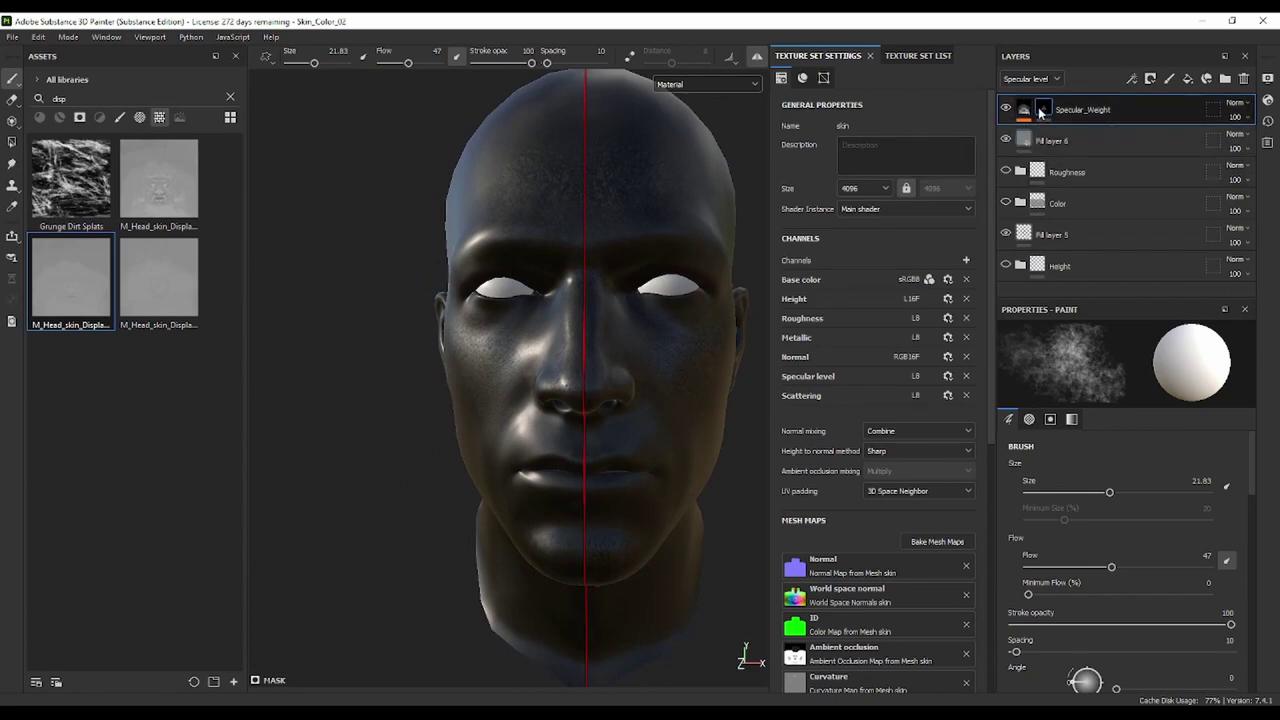
pyautogui.click(748, 84)
pyautogui.click(719, 209)
# Raise the brush flow to 78 and paint brighter specular across the nose
pyautogui.keyDown('alt'); pyautogui.moveTo(600, 300); pyautogui.dragTo(490, 318); pyautogui.keyUp('alt')
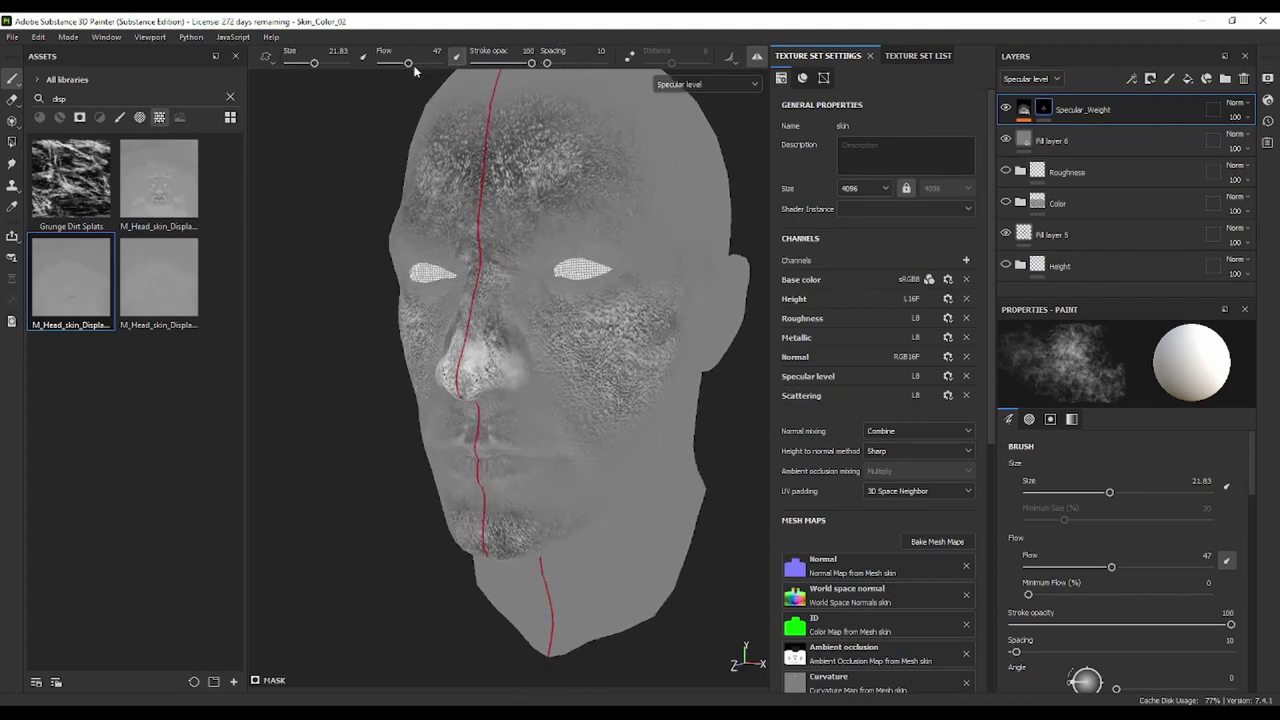
pyautogui.moveTo(411, 63); pyautogui.dragTo(425, 63)
pyautogui.moveTo(500, 322)
pyautogui.mouseDown()
pyautogui.moveTo(474, 321)
pyautogui.moveTo(597, 151)
pyautogui.moveTo(611, 184)
pyautogui.mouseUp()
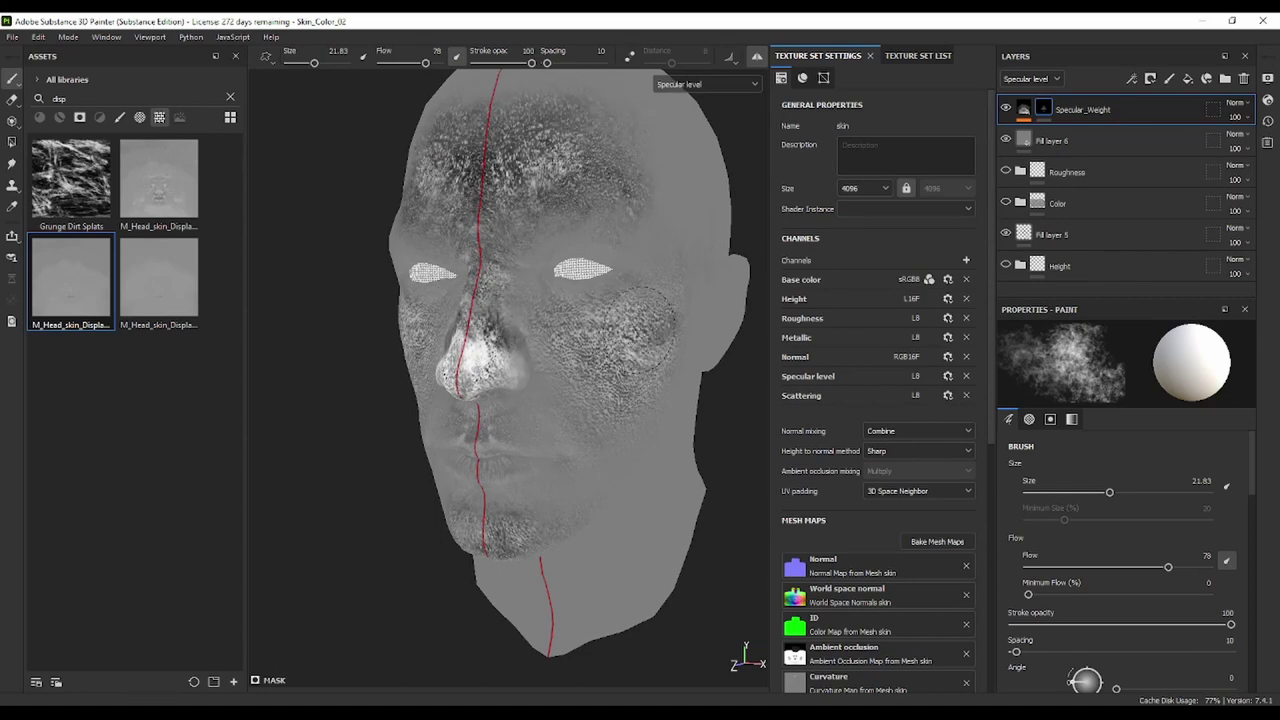
# Shrink the brush to 4.28 and paint brighter specular onto the nose wing
pyautogui.keyDown('alt'); pyautogui.moveTo(432, 350); pyautogui.dragTo(360, 328); pyautogui.keyUp('alt')
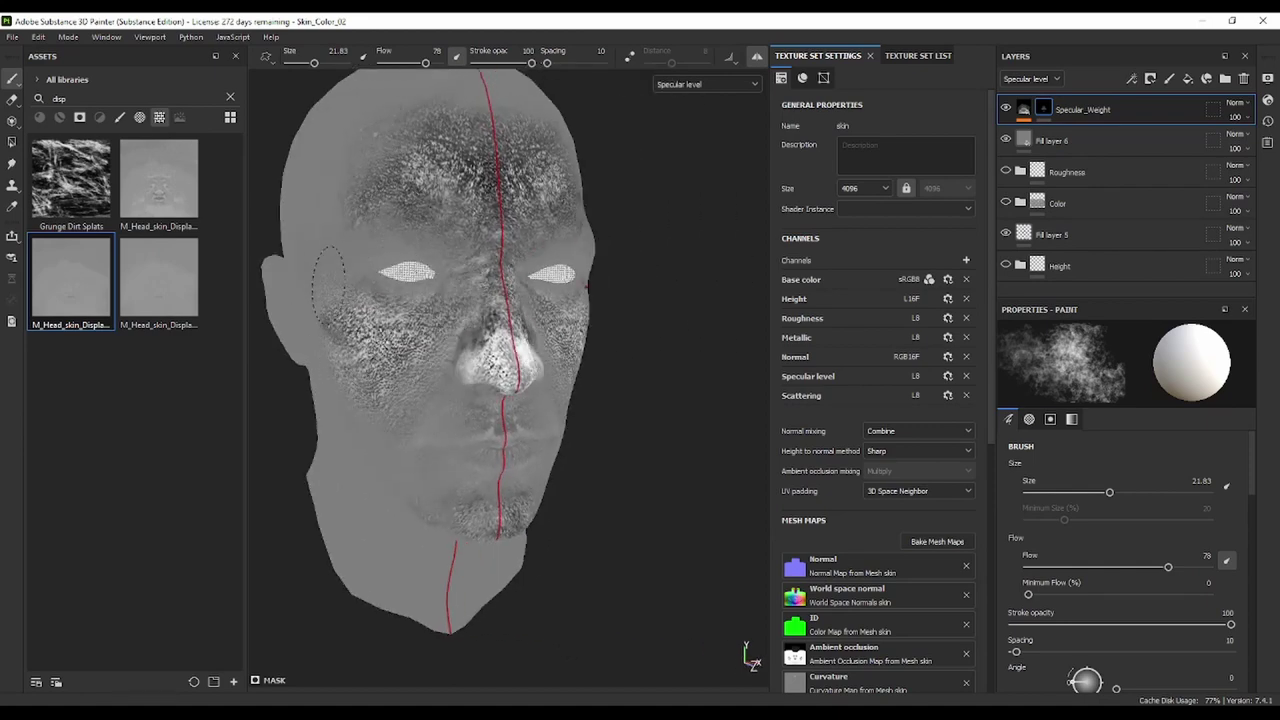
pyautogui.keyDown('alt'); pyautogui.moveTo(505, 437); pyautogui.dragTo(463, 457); pyautogui.keyUp('alt')
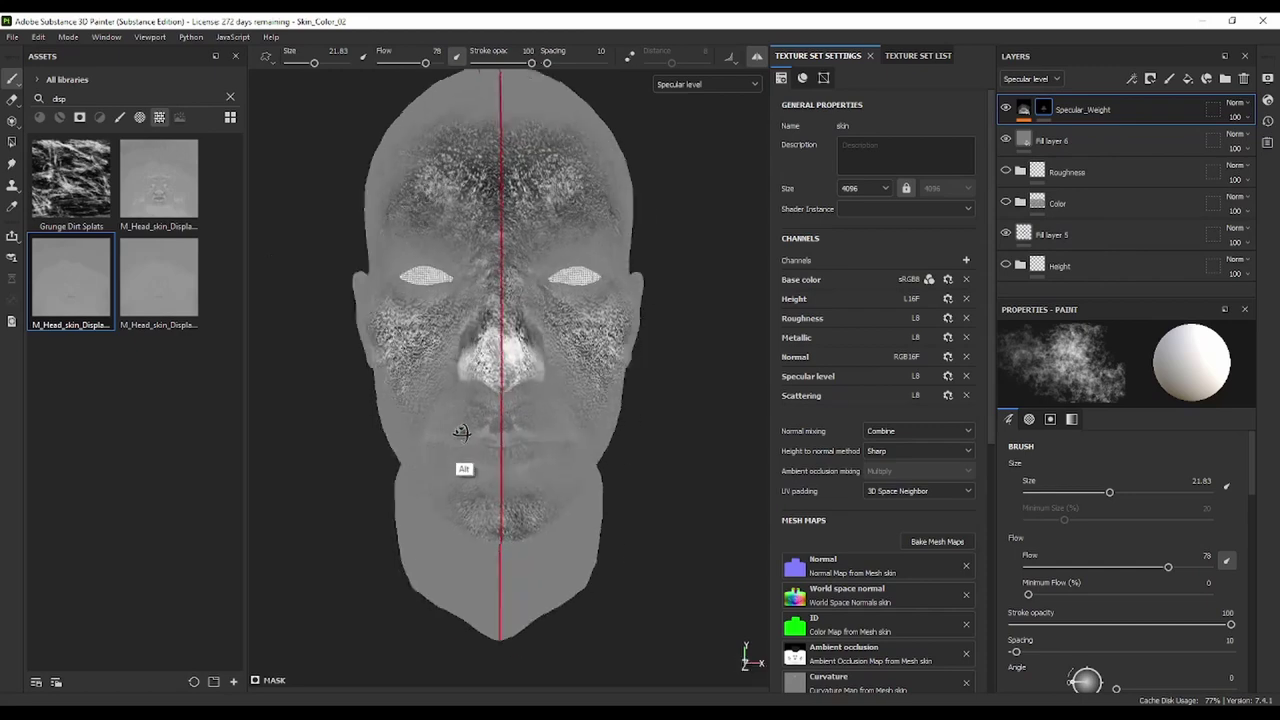
pyautogui.scroll(3, 470, 450)
pyautogui.scroll(3, 512, 384)
pyautogui.keyDown('alt'); pyautogui.moveTo(512, 384); pyautogui.dragTo(508, 372, button='middle'); pyautogui.keyUp('alt')
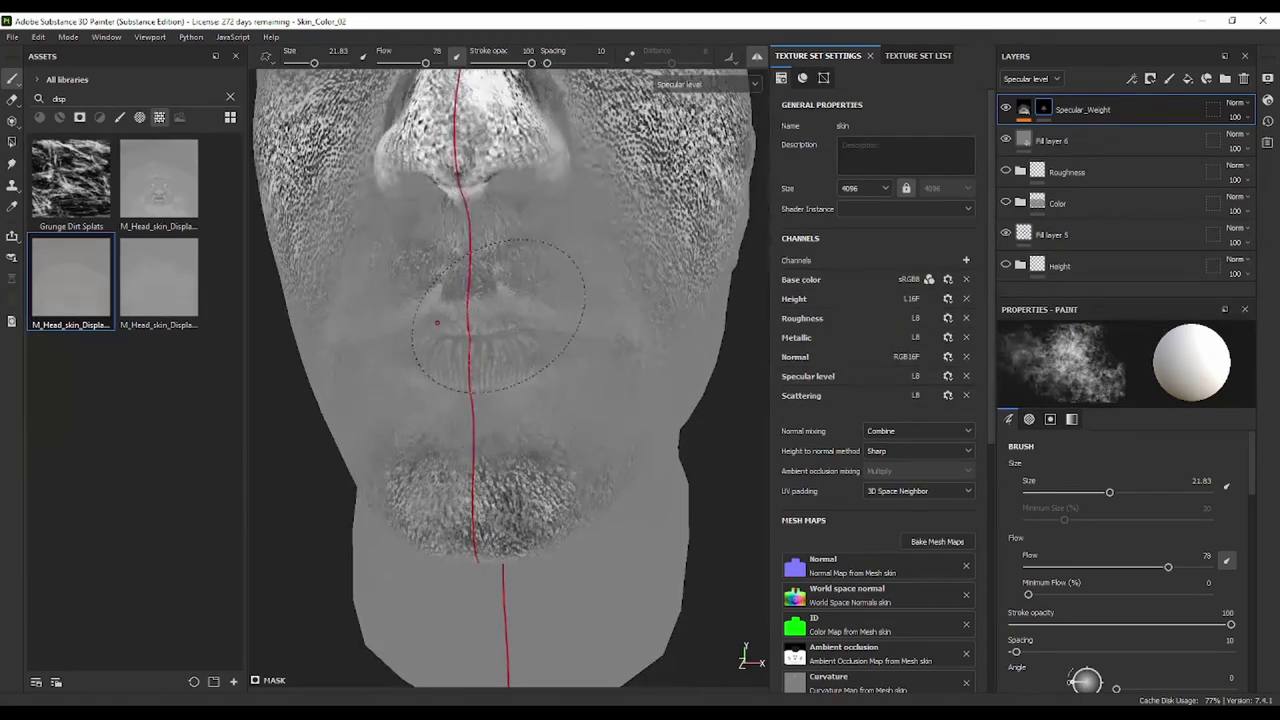
pyautogui.keyDown('alt'); pyautogui.moveTo(437, 322); pyautogui.dragTo(423, 322); pyautogui.keyUp('alt')
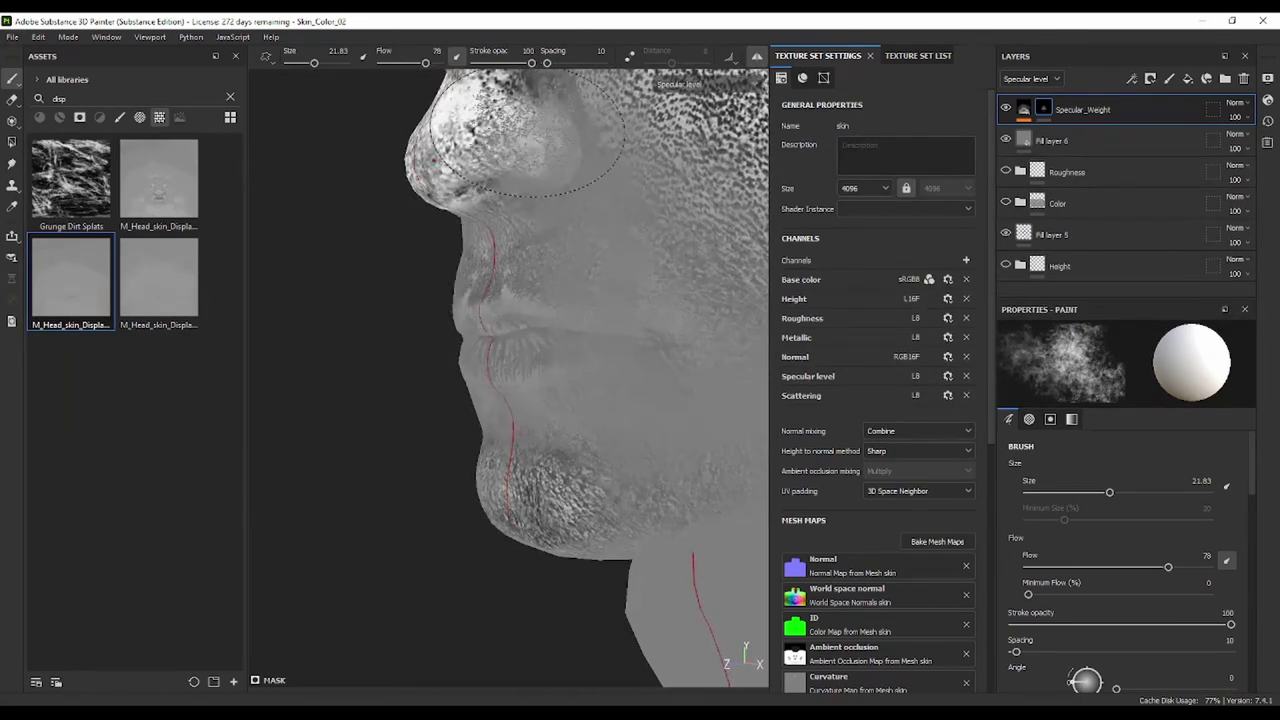
pyautogui.press('[')
pyautogui.keyDown('ctrl'); pyautogui.moveTo(518, 148); pyautogui.dragTo(470, 148, button='right'); pyautogui.keyUp('ctrl')
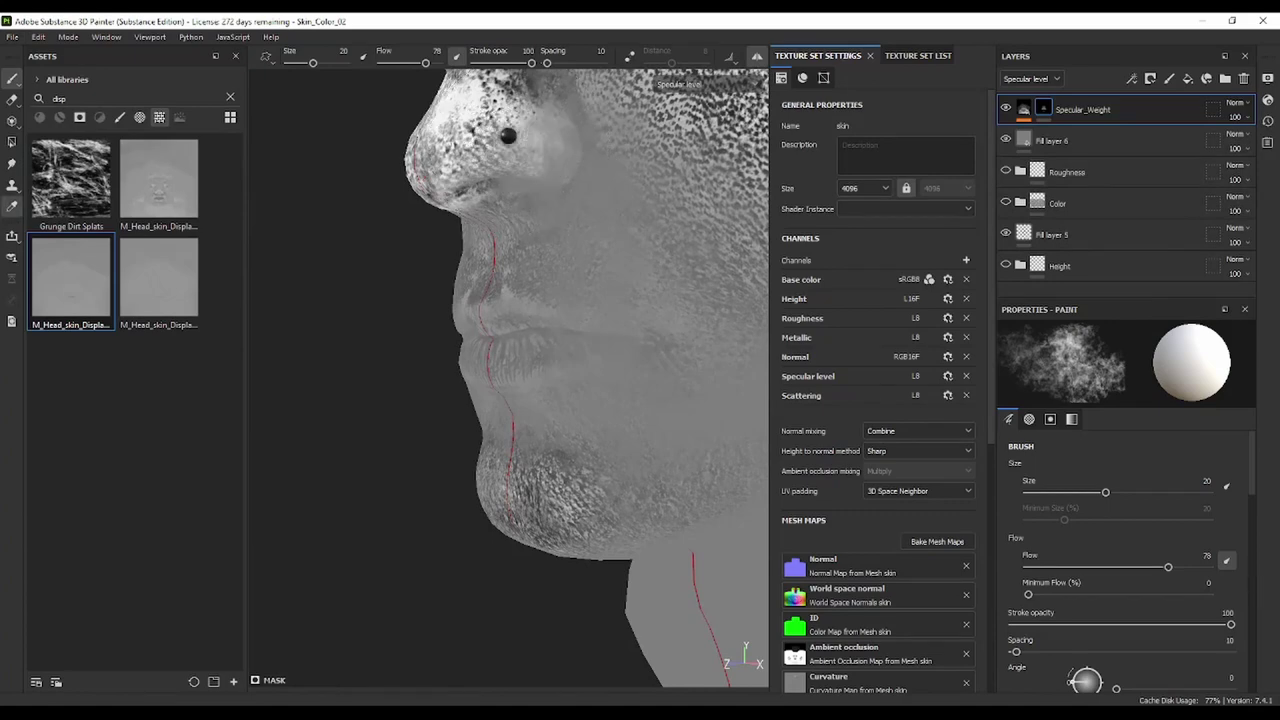
pyautogui.moveTo(536, 148); pyautogui.dragTo(497, 104)
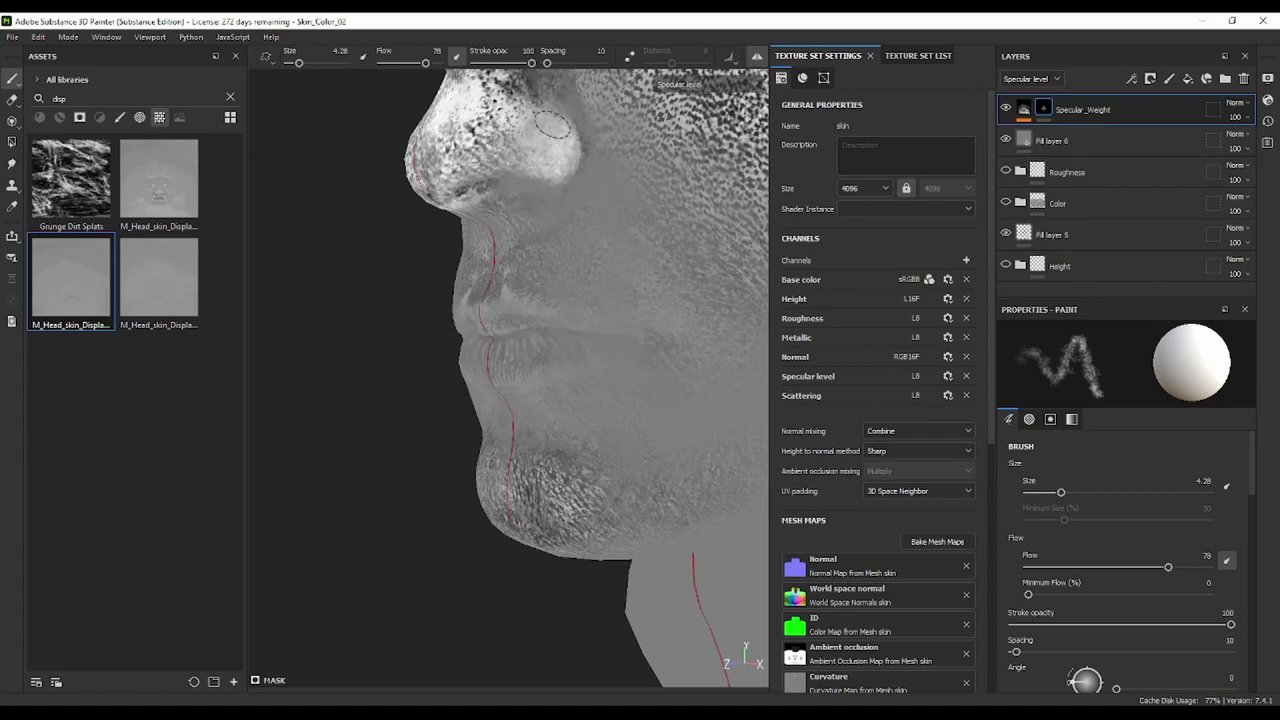
pyautogui.moveTo(503, 379); pyautogui.dragTo(540, 355)
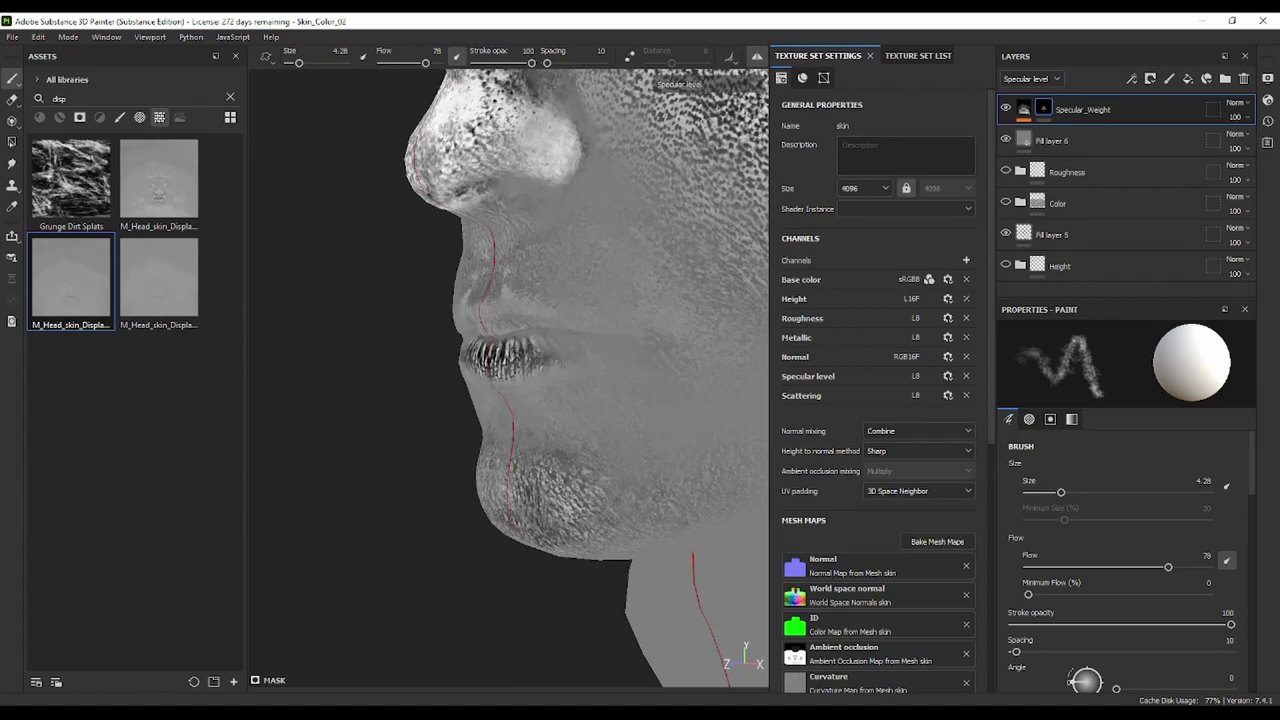
pyautogui.keyDown('alt'); pyautogui.moveTo(505, 405); pyautogui.dragTo(640, 400); pyautogui.keyUp('alt')
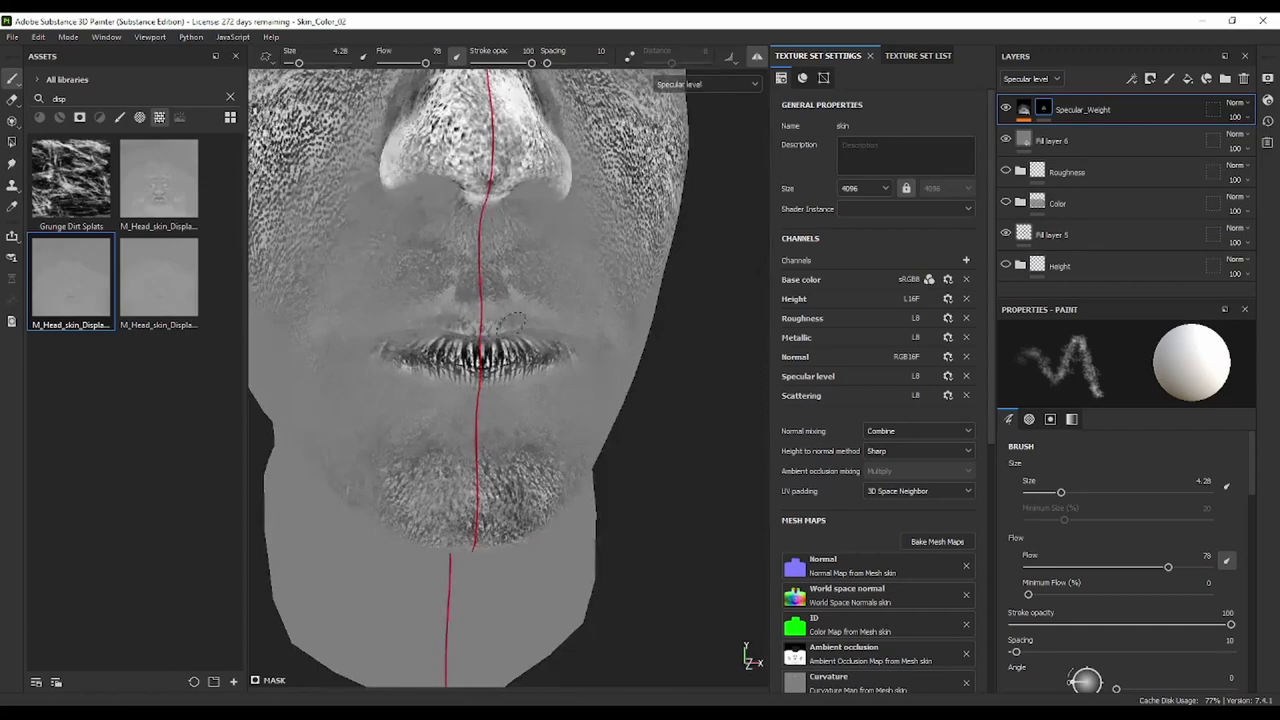
pyautogui.moveTo(514, 322); pyautogui.dragTo(504, 318)
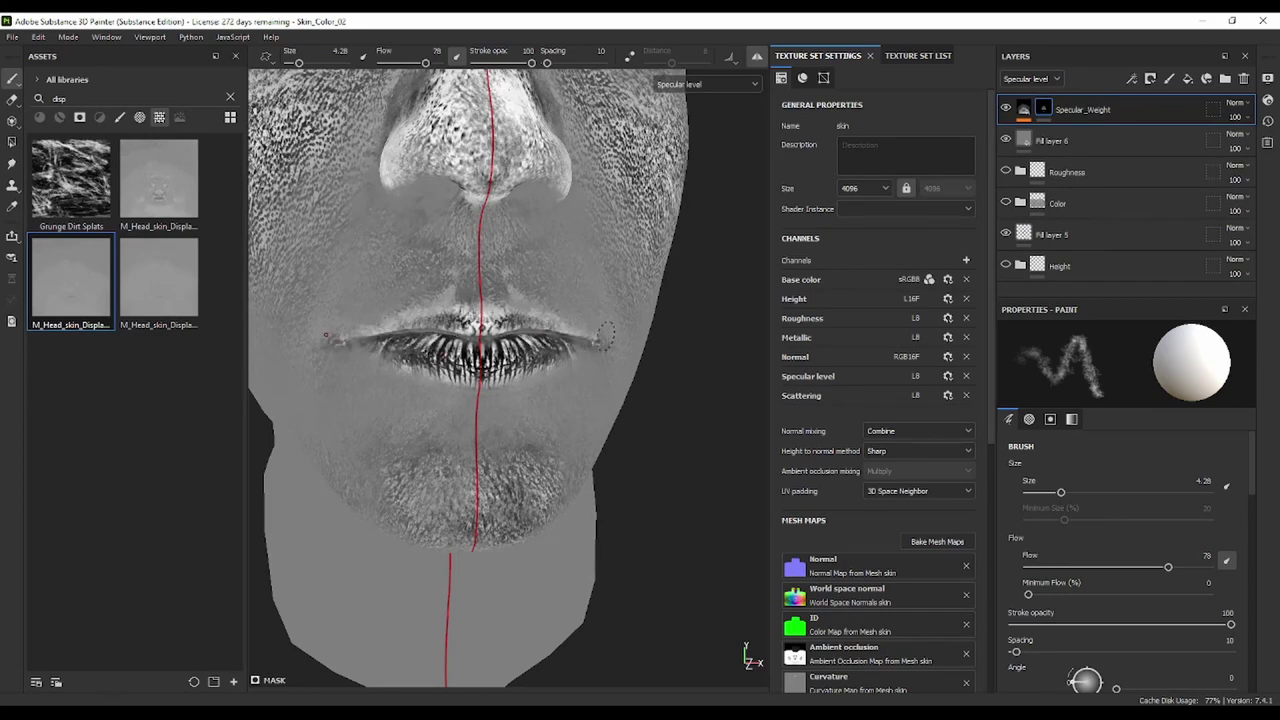
pyautogui.keyDown('ctrl'); pyautogui.moveTo(528, 465); pyautogui.dragTo(580, 465, button='right'); pyautogui.keyUp('ctrl')
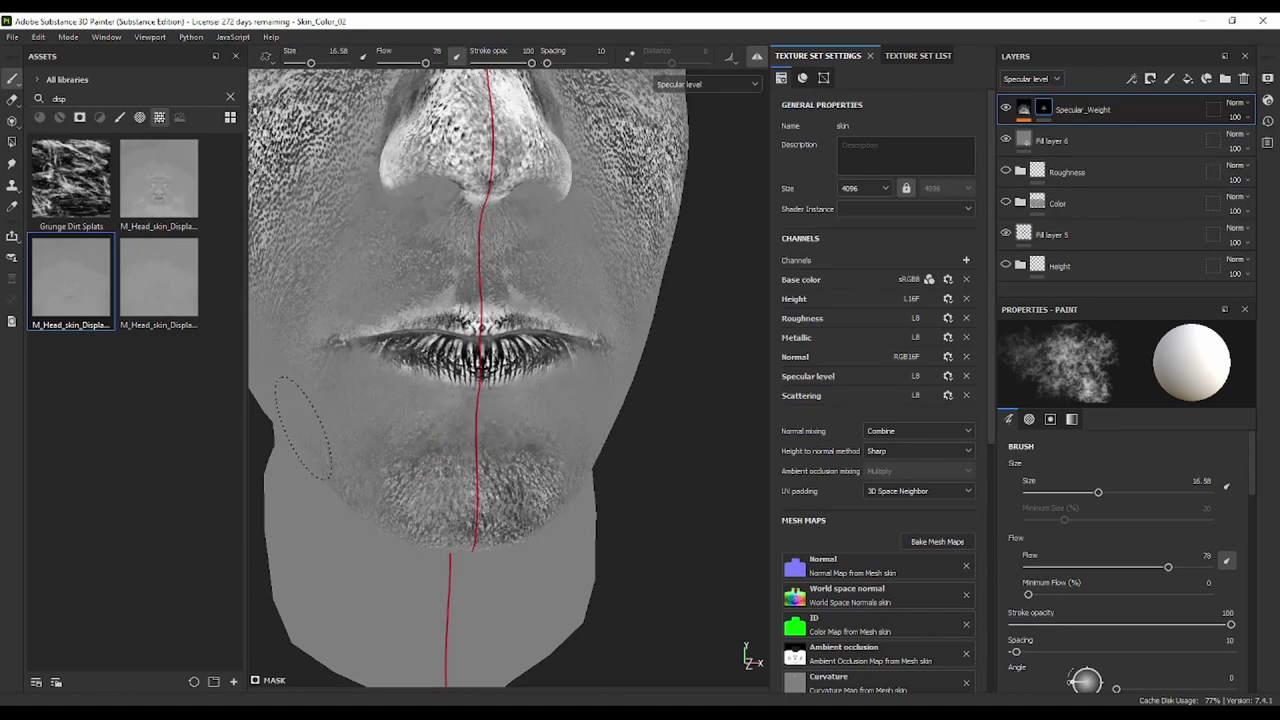
pyautogui.scroll(-5, 632, 398)
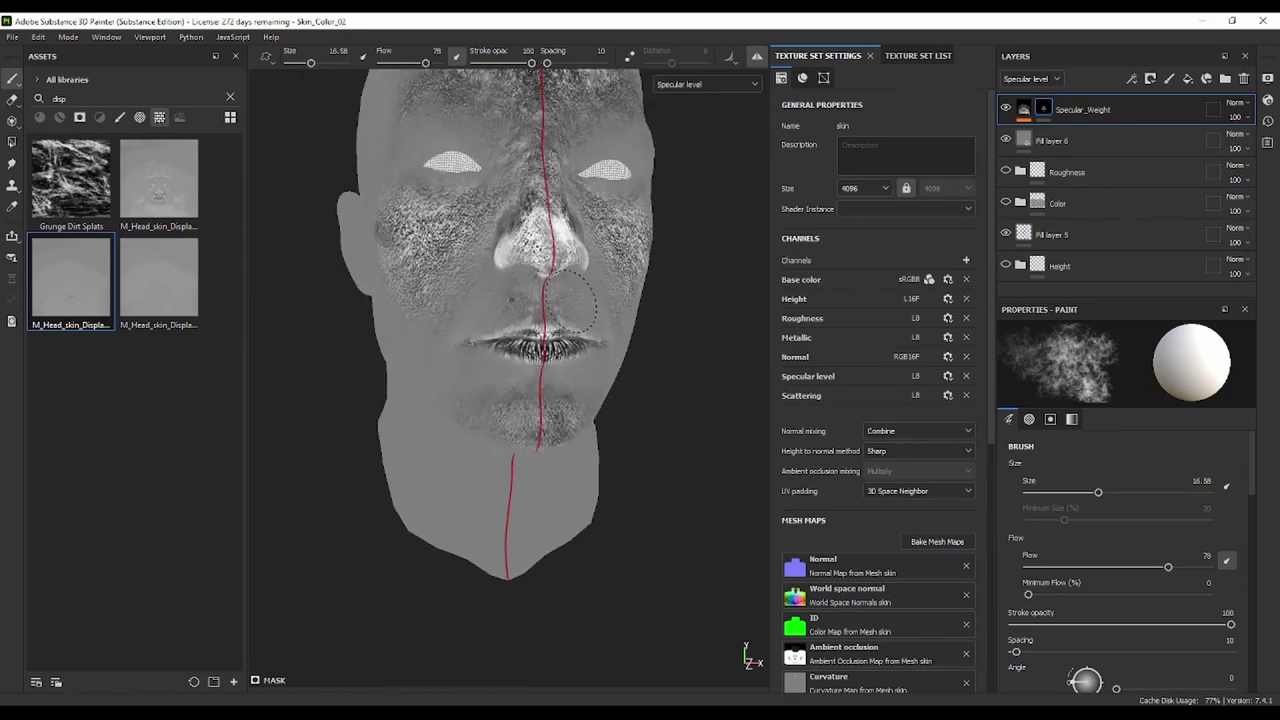
pyautogui.moveTo(632, 398)
pyautogui.keyDown('alt'); pyautogui.mouseDown()
pyautogui.moveTo(682, 420)
pyautogui.moveTo(545, 410)
pyautogui.mouseUp(); pyautogui.keyUp('alt')
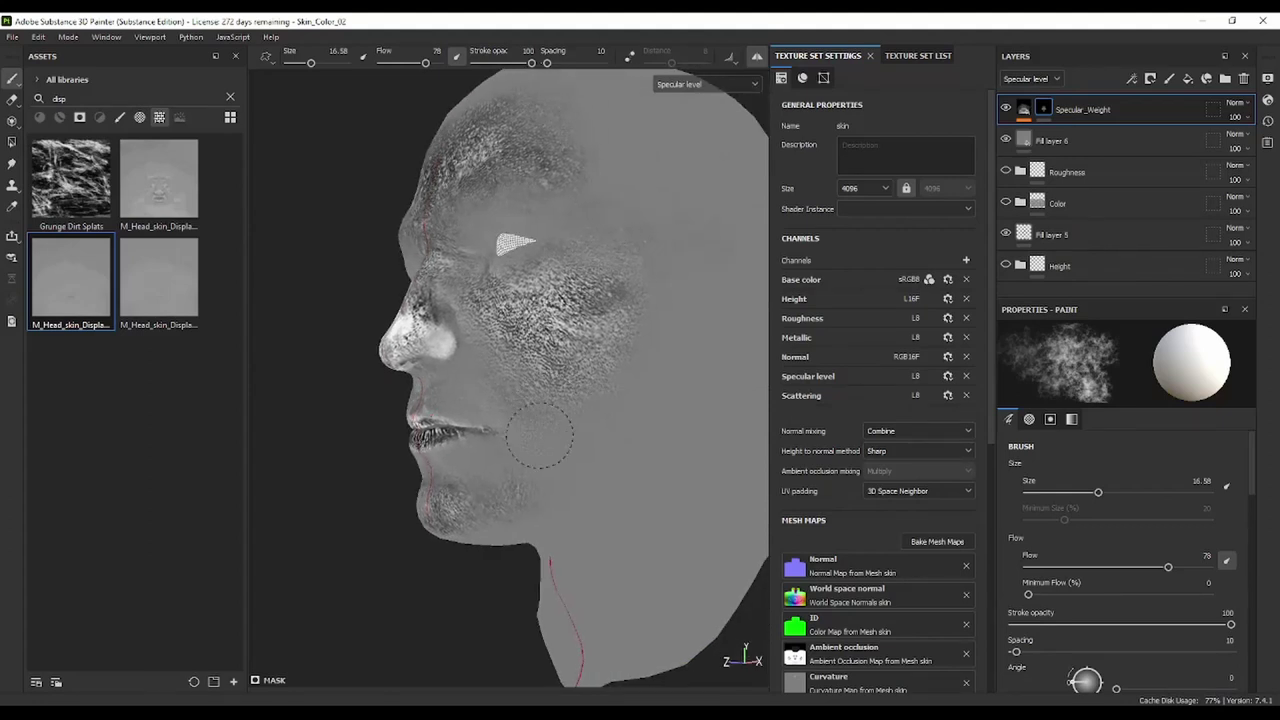
# Duplicate Specular_Weight and move the copy beneath the original
pyautogui.click(1025, 110)
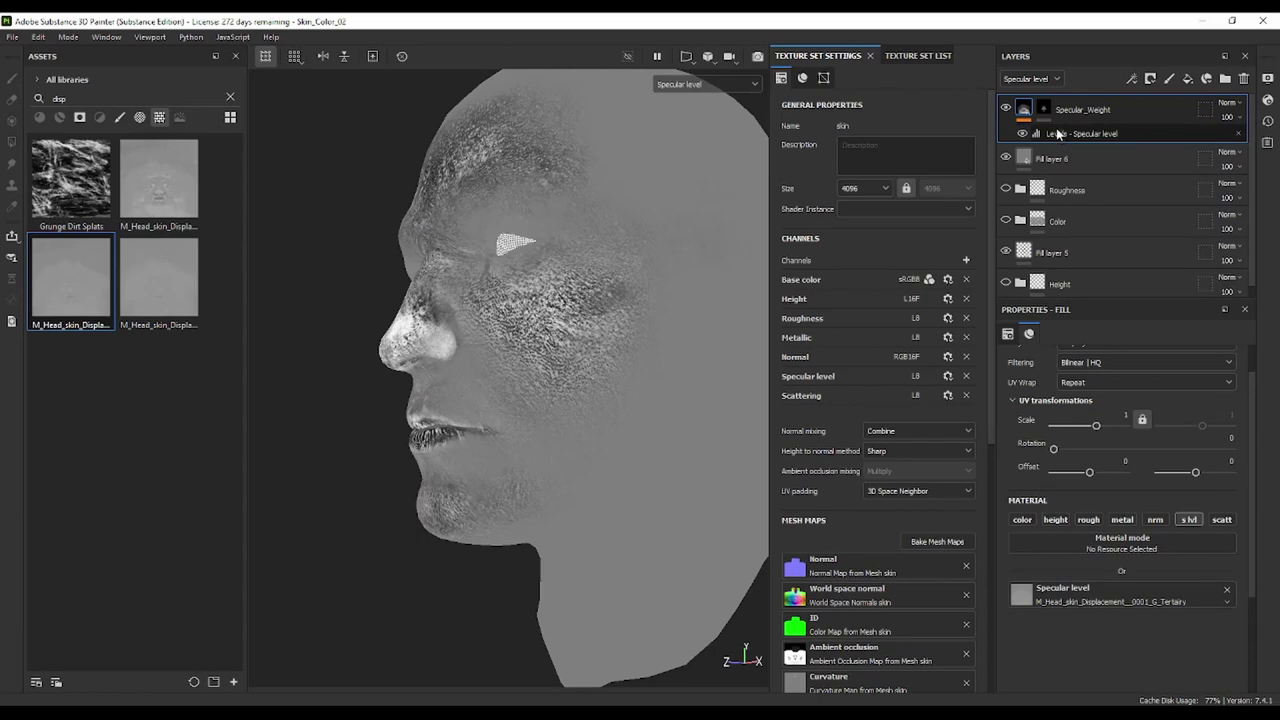
pyautogui.rightClick(1143, 102)
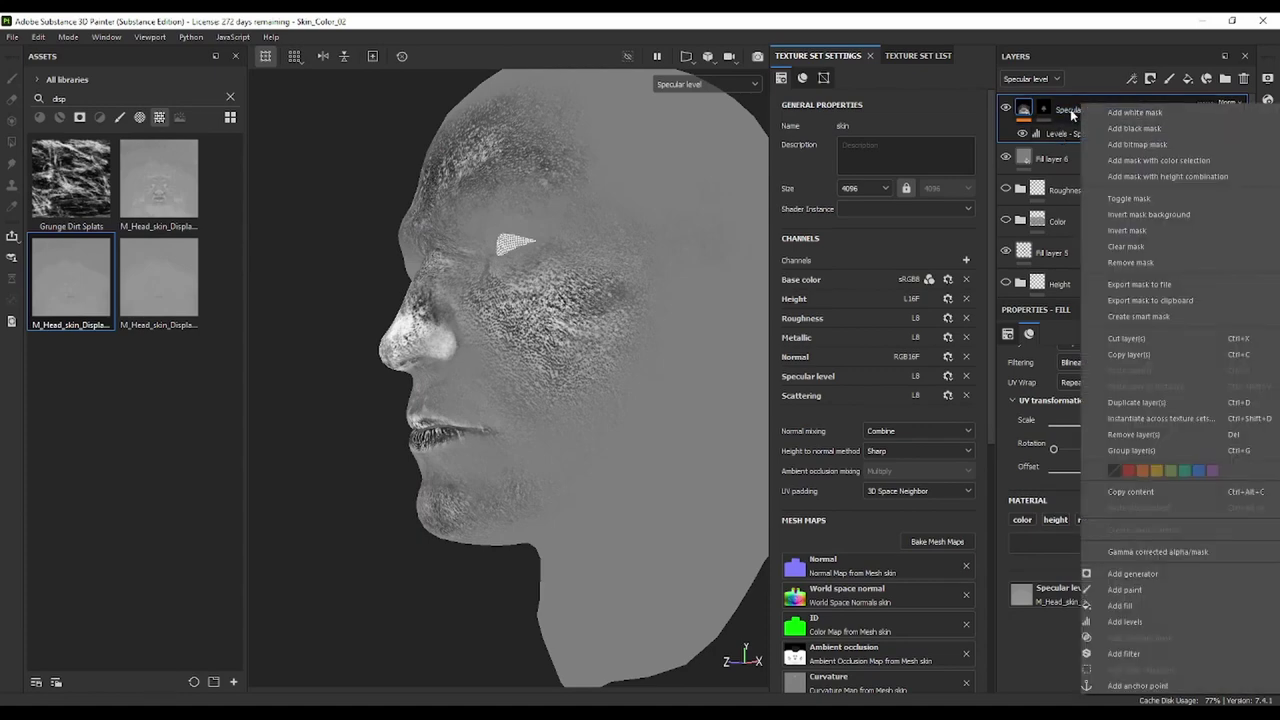
pyautogui.click(1158, 403)
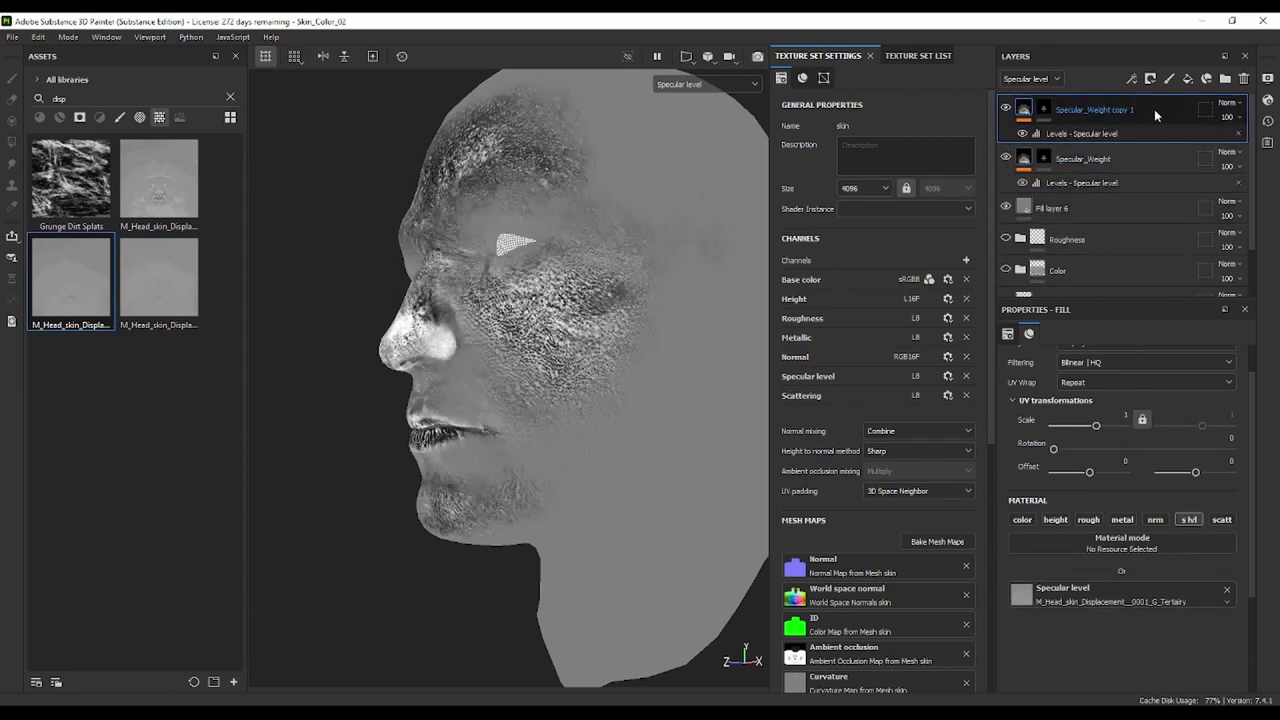
pyautogui.moveTo(1154, 109); pyautogui.dragTo(1139, 190)
# Rename the copied layer to Specular_Weight_Sub
pyautogui.doubleClick(1097, 162)
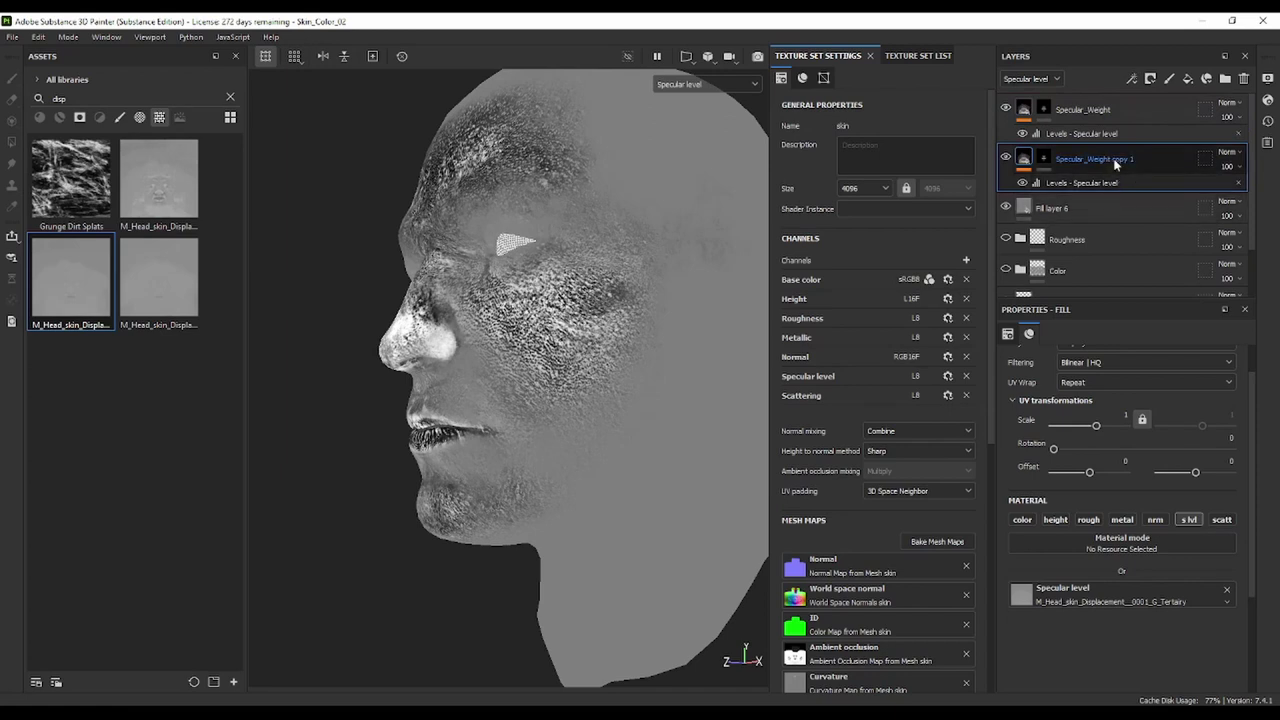
pyautogui.press('End')
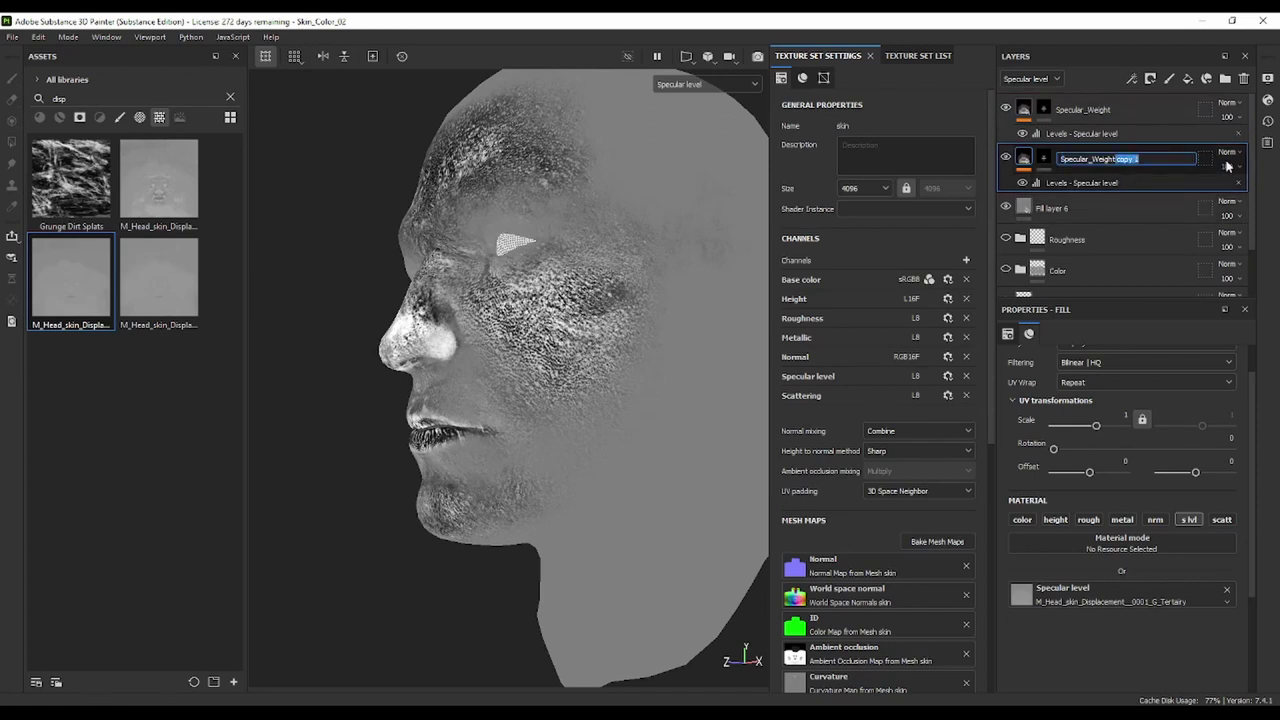
pyautogui.write('_Sub')
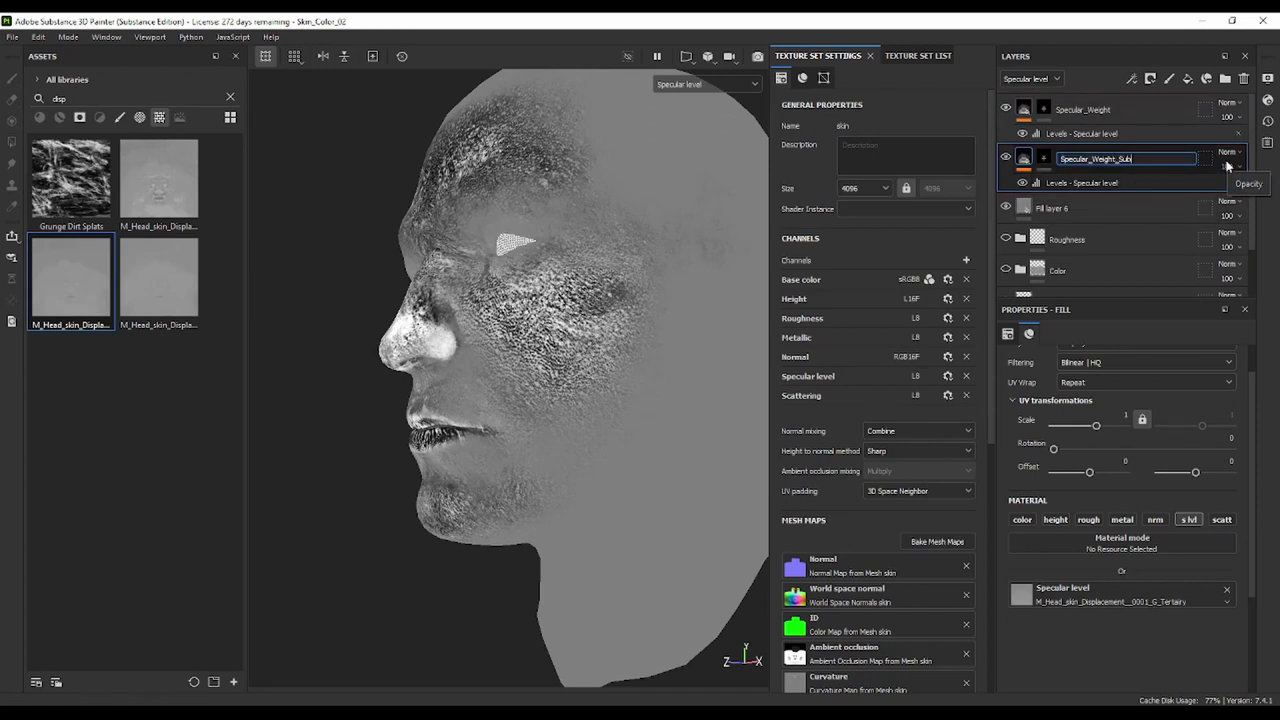
pyautogui.press('Return')
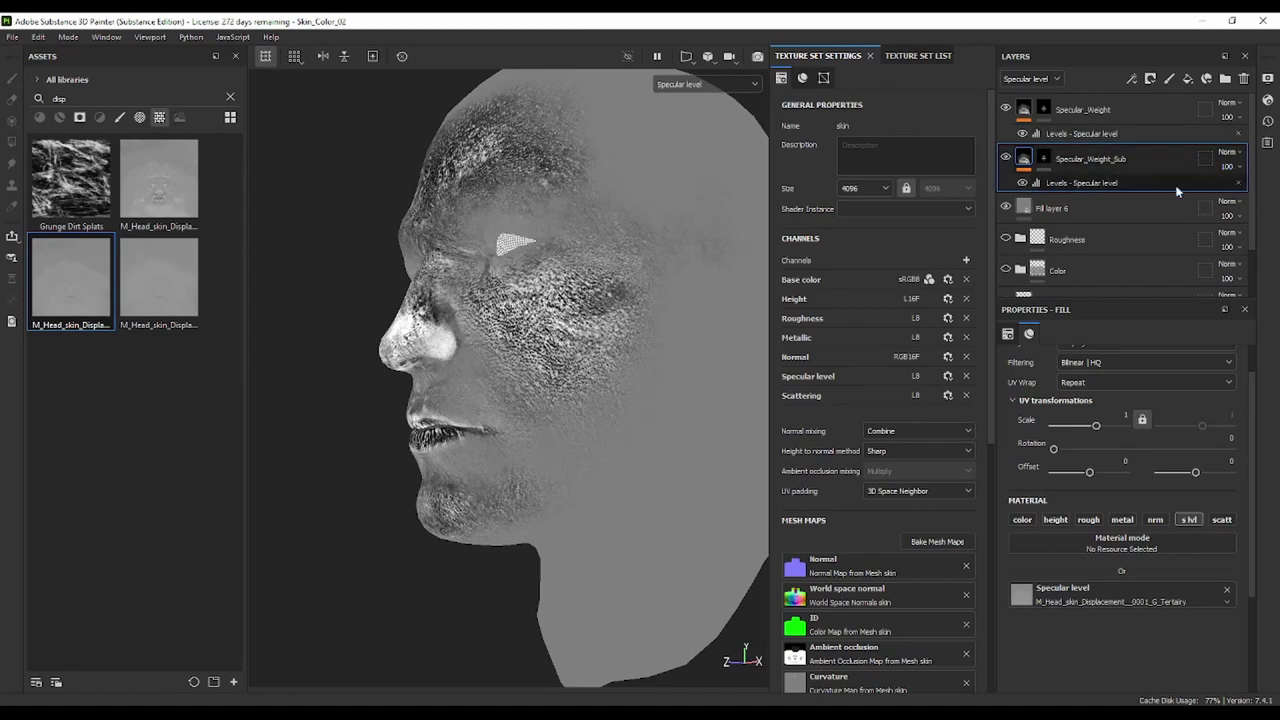
pyautogui.click(1043, 158)
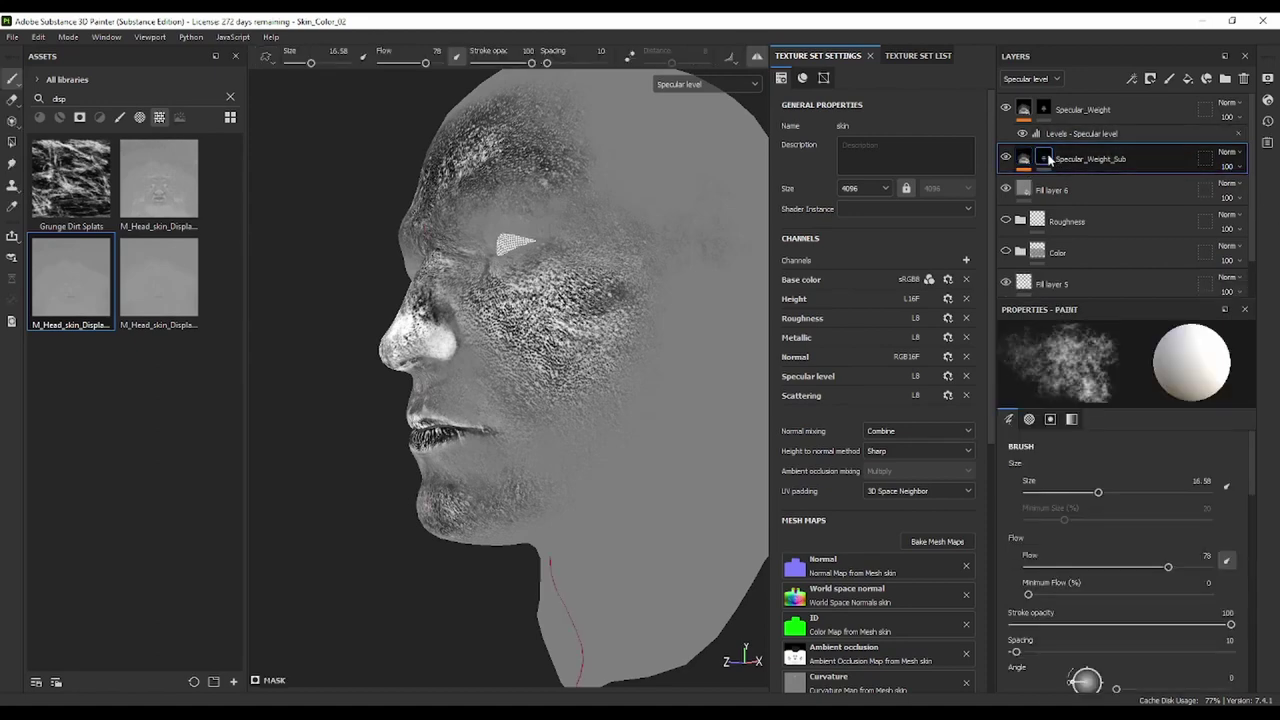
# Remove Specular_Weight_Sub's mask and lower its opacity to 18
pyautogui.rightClick(1049, 160)
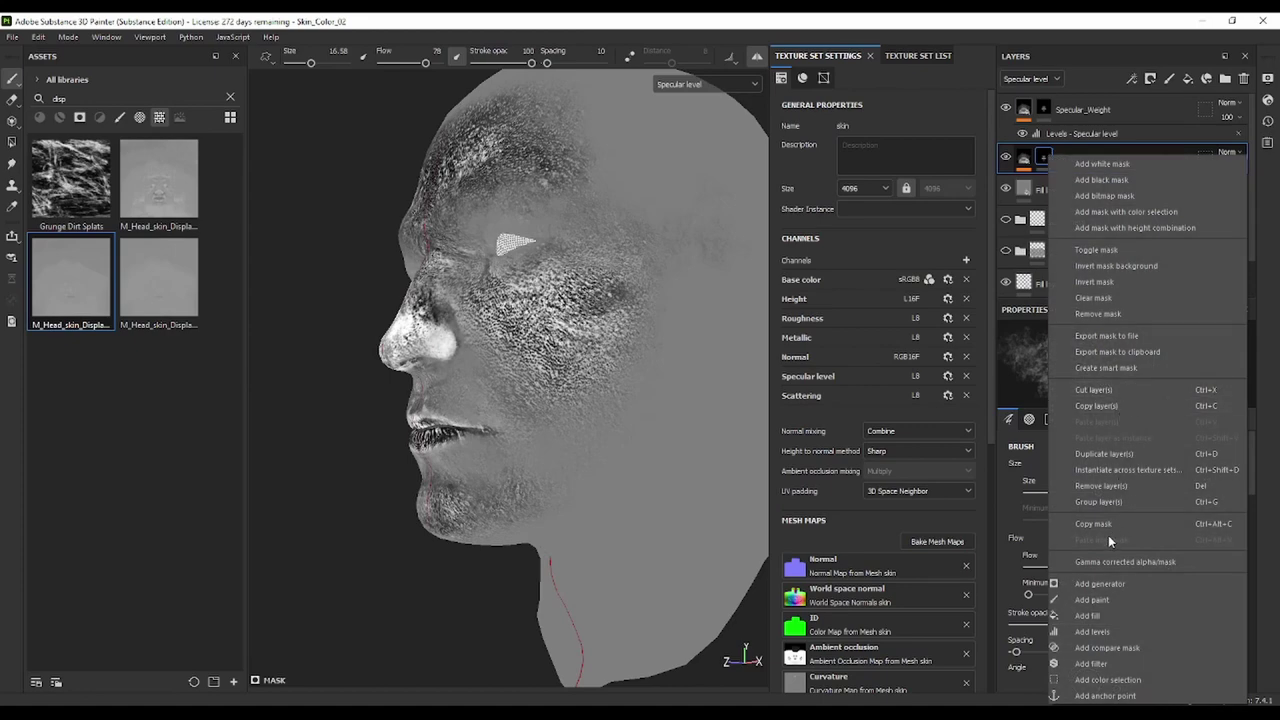
pyautogui.click(1121, 316)
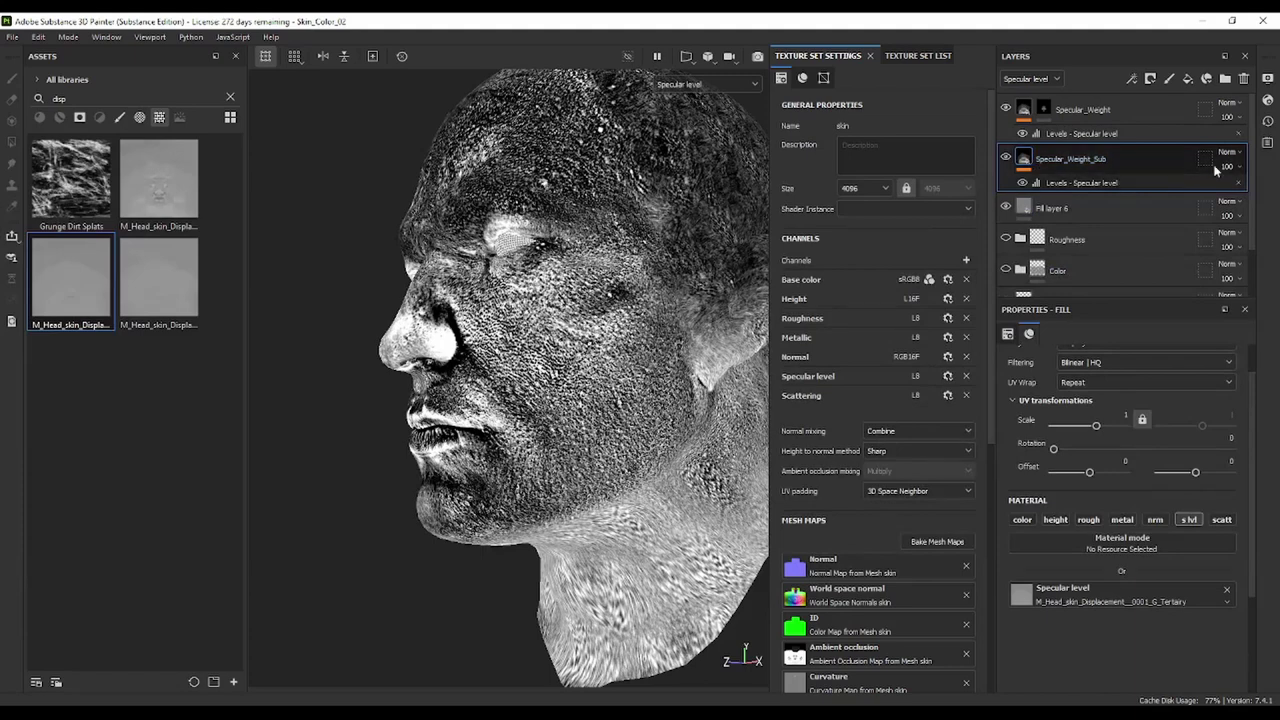
pyautogui.click(1228, 191)
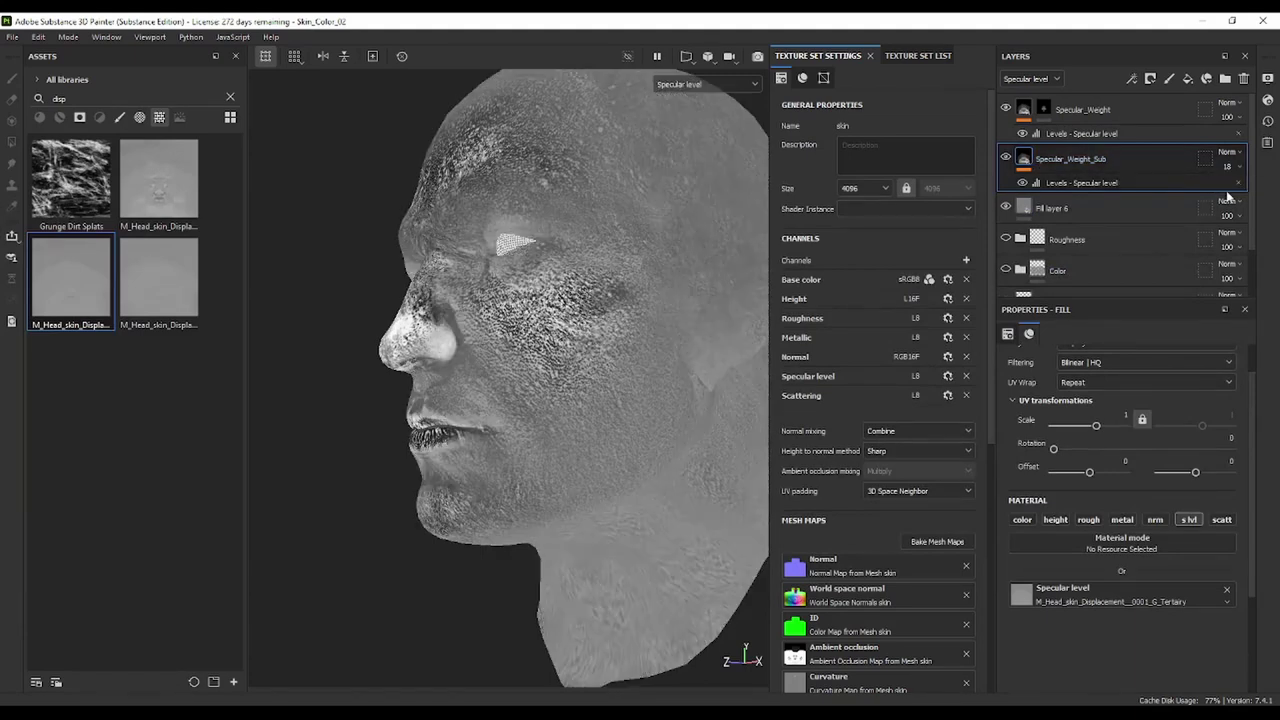
pyautogui.keyDown('alt'); pyautogui.moveTo(602, 299); pyautogui.dragTo(723, 286); pyautogui.keyUp('alt')
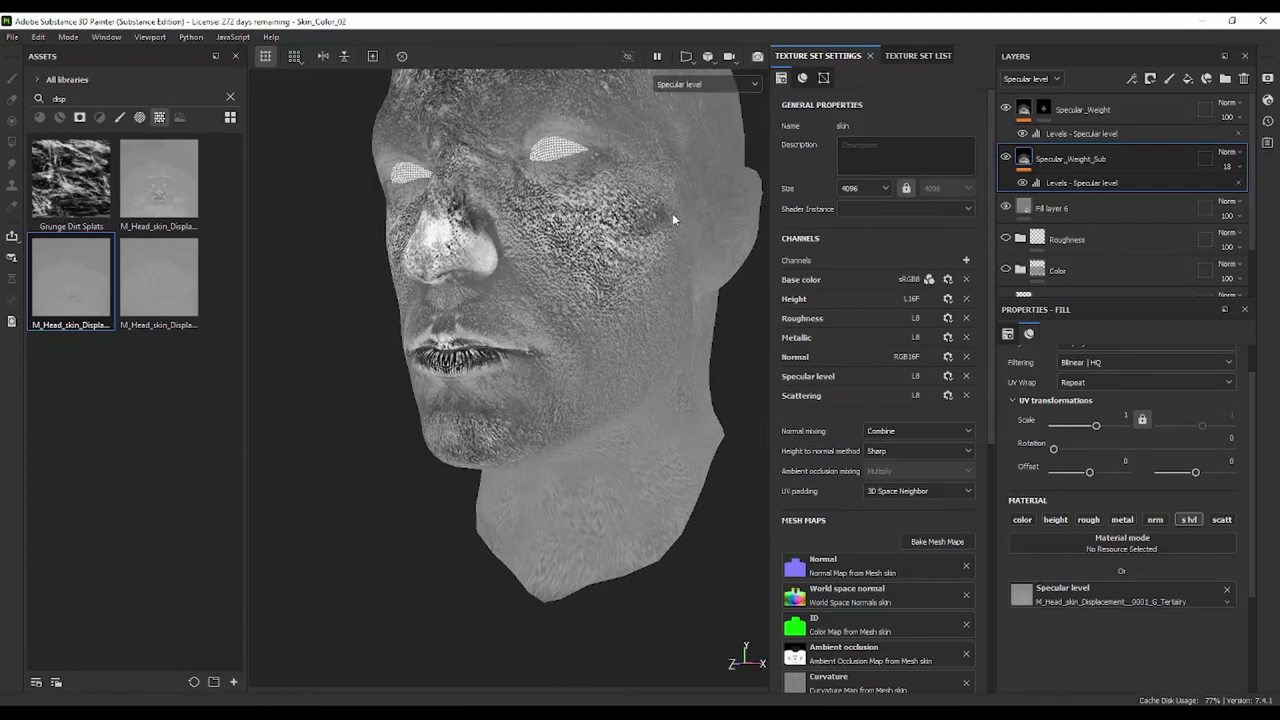
pyautogui.keyDown('alt'); pyautogui.moveTo(672, 213); pyautogui.dragTo(590, 215); pyautogui.keyUp('alt')
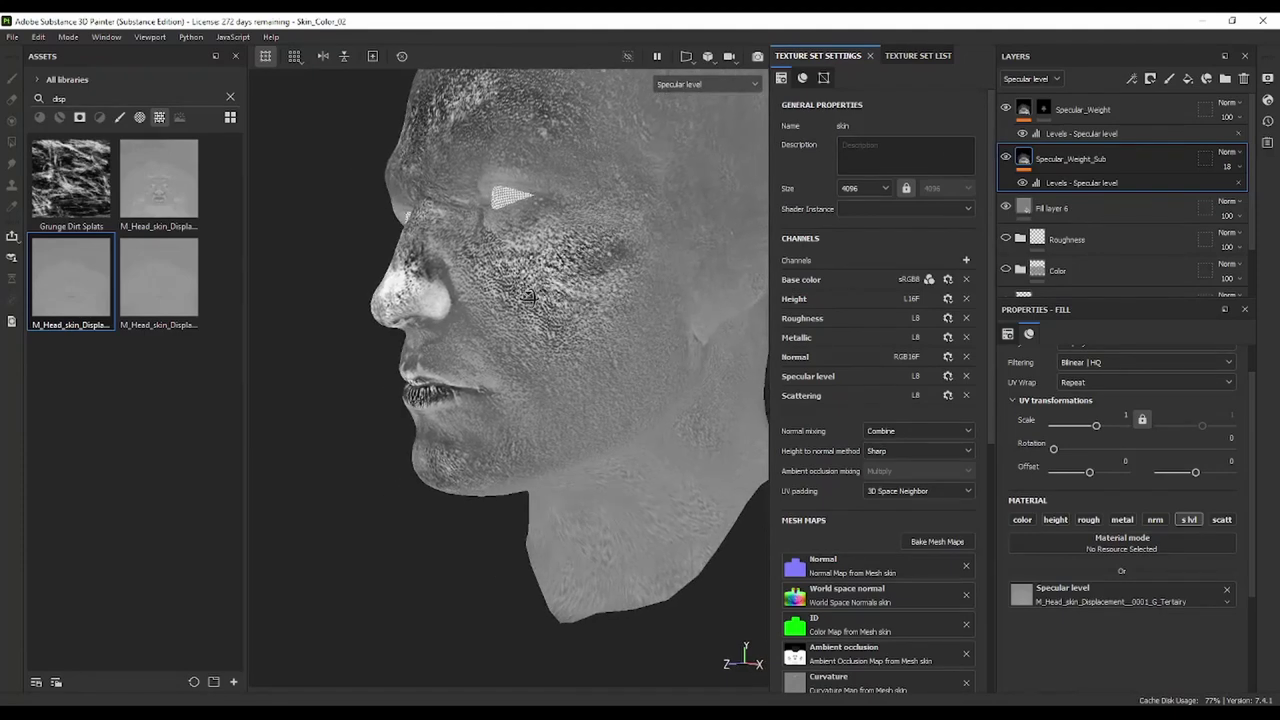
# Toggle Specular_Weight_Sub and Specular_Weight visibility to compare, then view the shaded Material
pyautogui.click(1007, 156)
pyautogui.click(1007, 156)
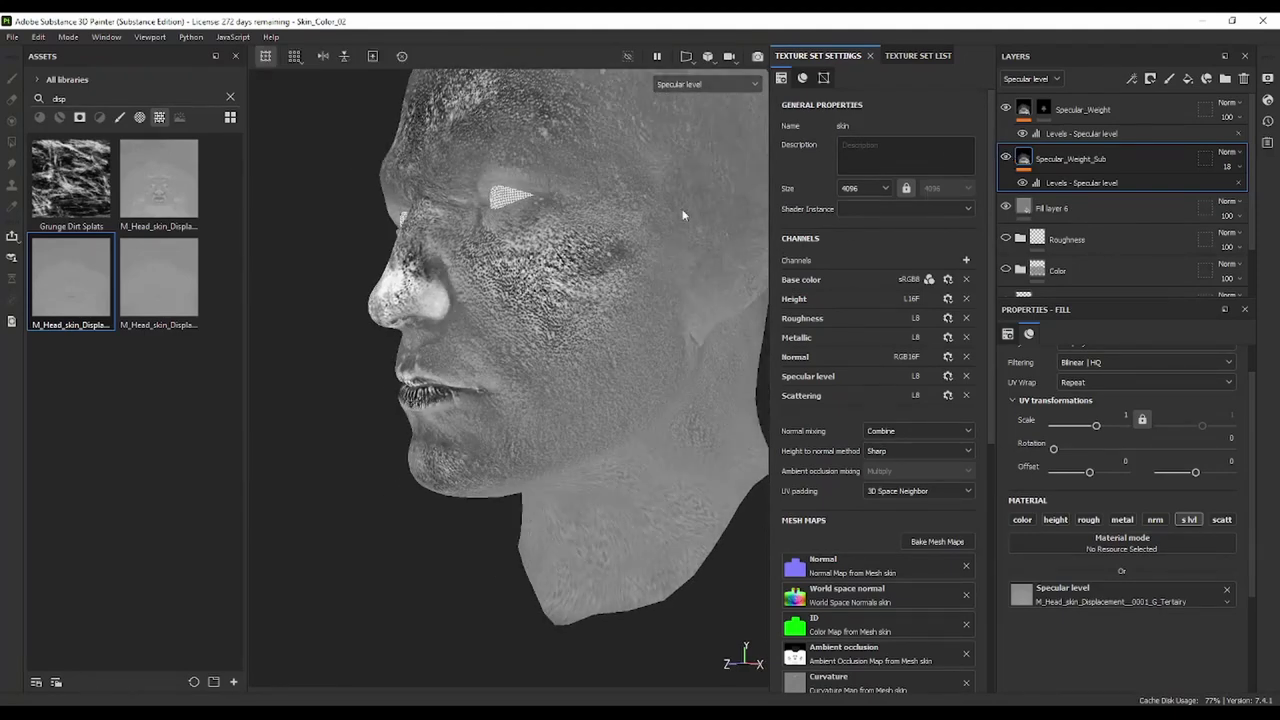
pyautogui.moveTo(683, 214)
pyautogui.keyDown('alt'); pyautogui.mouseDown()
pyautogui.moveTo(666, 231)
pyautogui.moveTo(674, 240)
pyautogui.mouseUp(); pyautogui.keyUp('alt')
pyautogui.click(1006, 108)
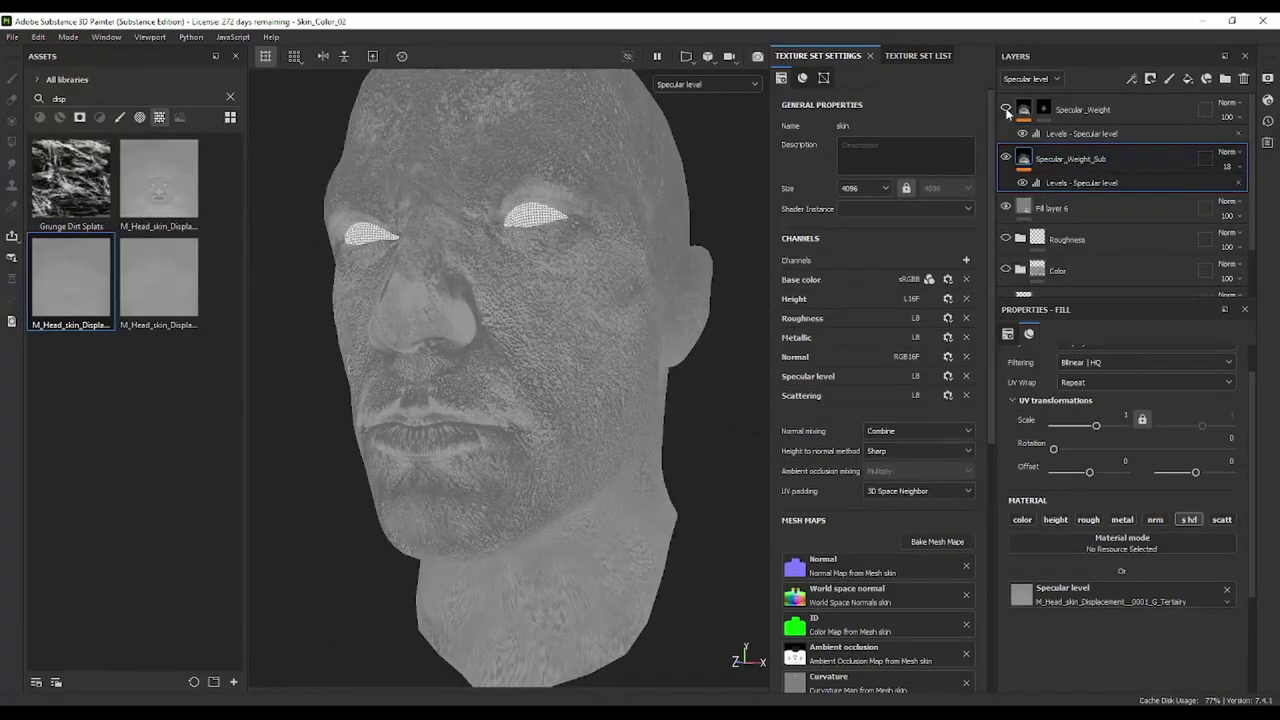
pyautogui.click(1006, 110)
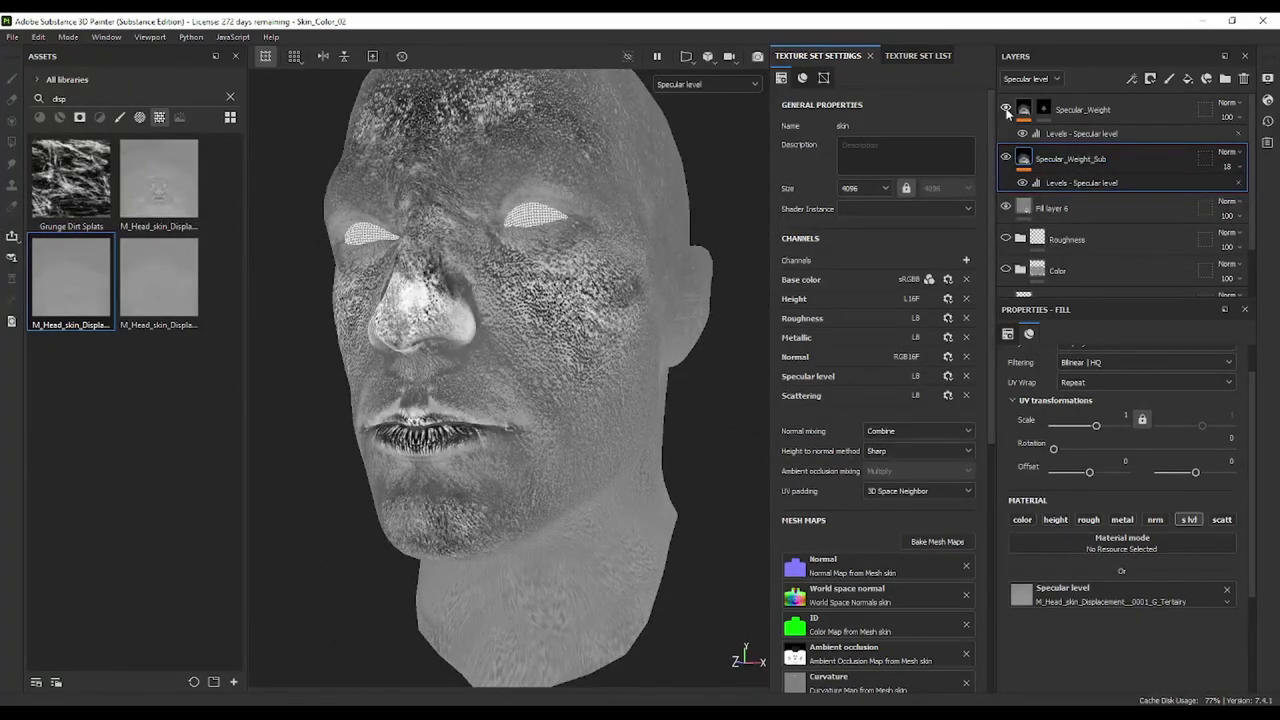
pyautogui.click(705, 84)
pyautogui.click(682, 108)
pyautogui.moveTo(543, 286)
pyautogui.keyDown('alt'); pyautogui.mouseDown()
pyautogui.moveTo(624, 257)
pyautogui.moveTo(680, 271)
pyautogui.moveTo(621, 262)
pyautogui.moveTo(694, 231)
pyautogui.moveTo(594, 266)
pyautogui.moveTo(594, 294)
pyautogui.moveTo(706, 423)
pyautogui.moveTo(660, 302)
pyautogui.moveTo(600, 300)
pyautogui.mouseUp(); pyautogui.keyUp('alt')
# Raise Specular_Weight_Sub's opacity to about 32
pyautogui.scroll(2, 600, 300)
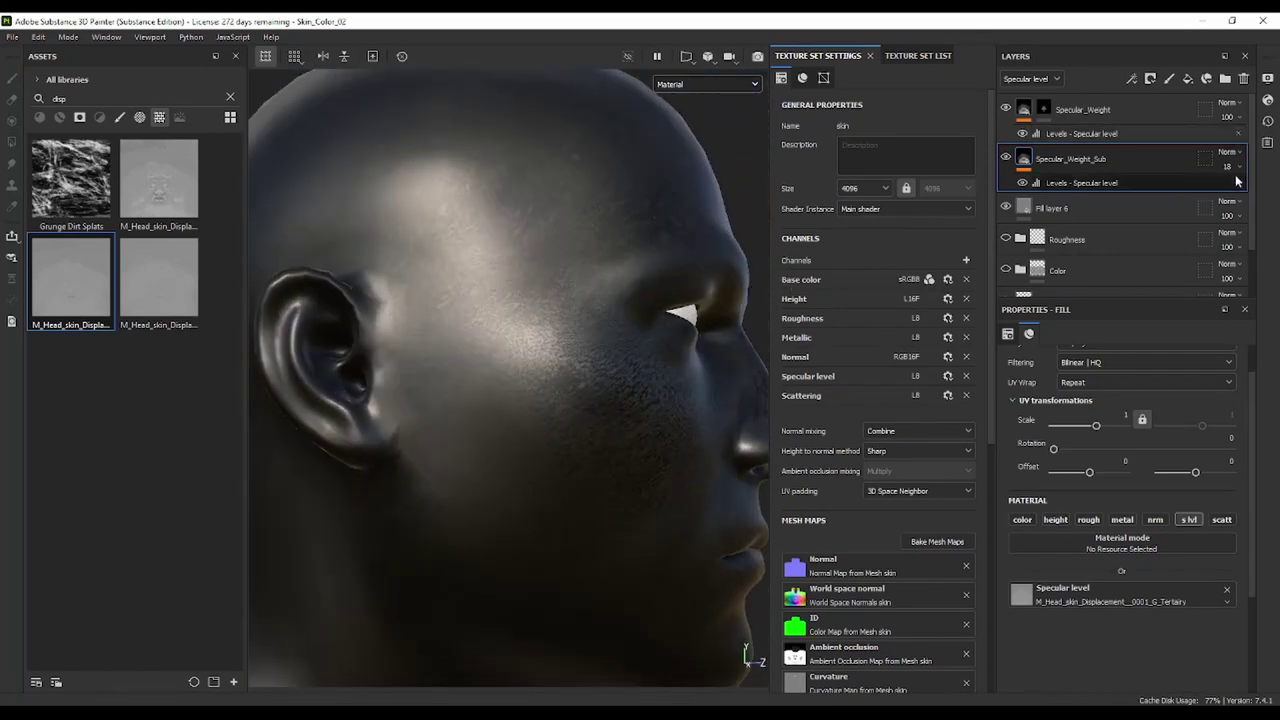
pyautogui.click(1236, 182)
pyautogui.moveTo(1228, 193); pyautogui.dragTo(1238, 192)
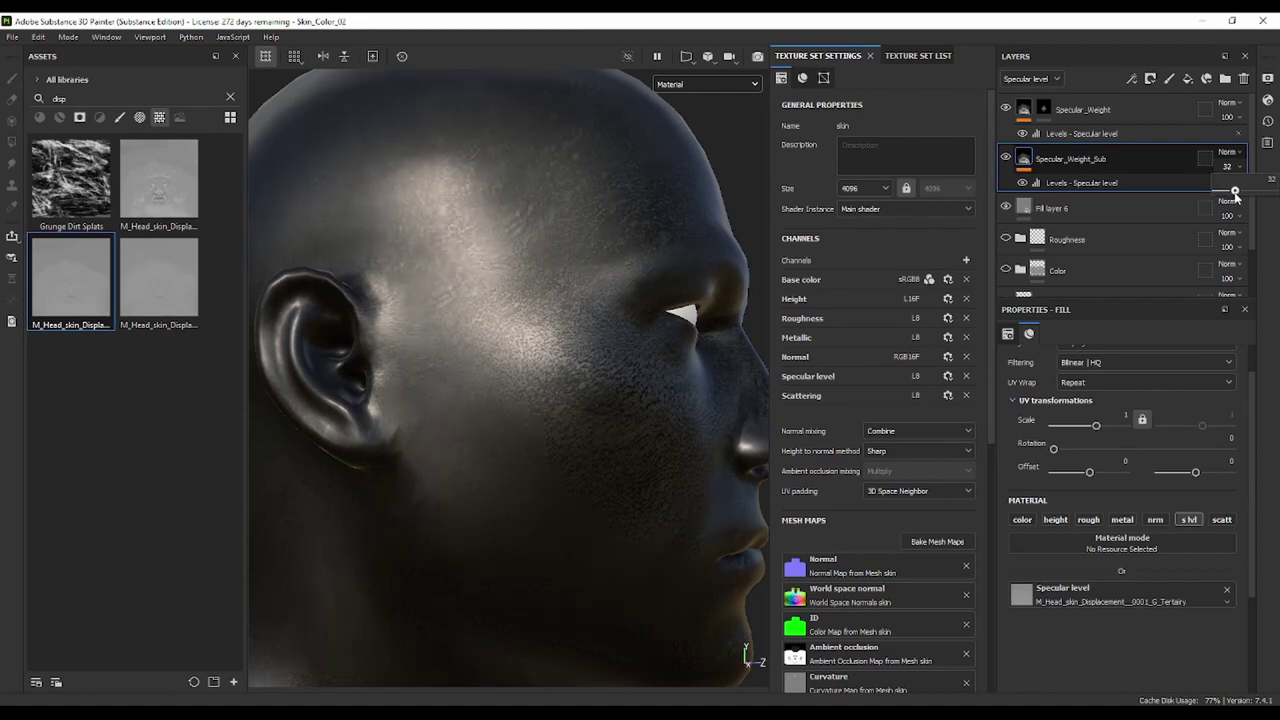
pyautogui.scroll(-3, 517, 268)
pyautogui.moveTo(517, 268)
pyautogui.keyDown('alt'); pyautogui.mouseDown()
pyautogui.moveTo(414, 294)
pyautogui.moveTo(560, 266)
pyautogui.mouseUp(); pyautogui.keyUp('alt')
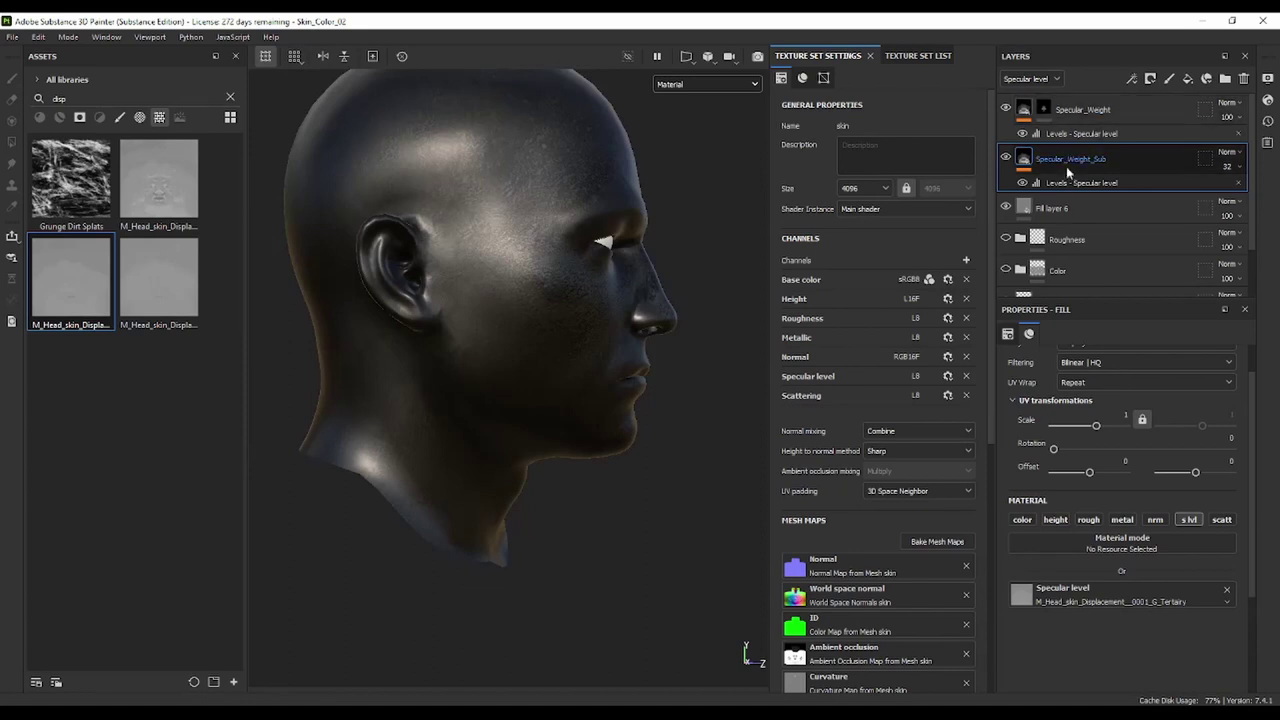
# Enable the Roughness folder's contribution and readjust Specular_Weight_Sub's opacity to 30
pyautogui.click(1005, 239)
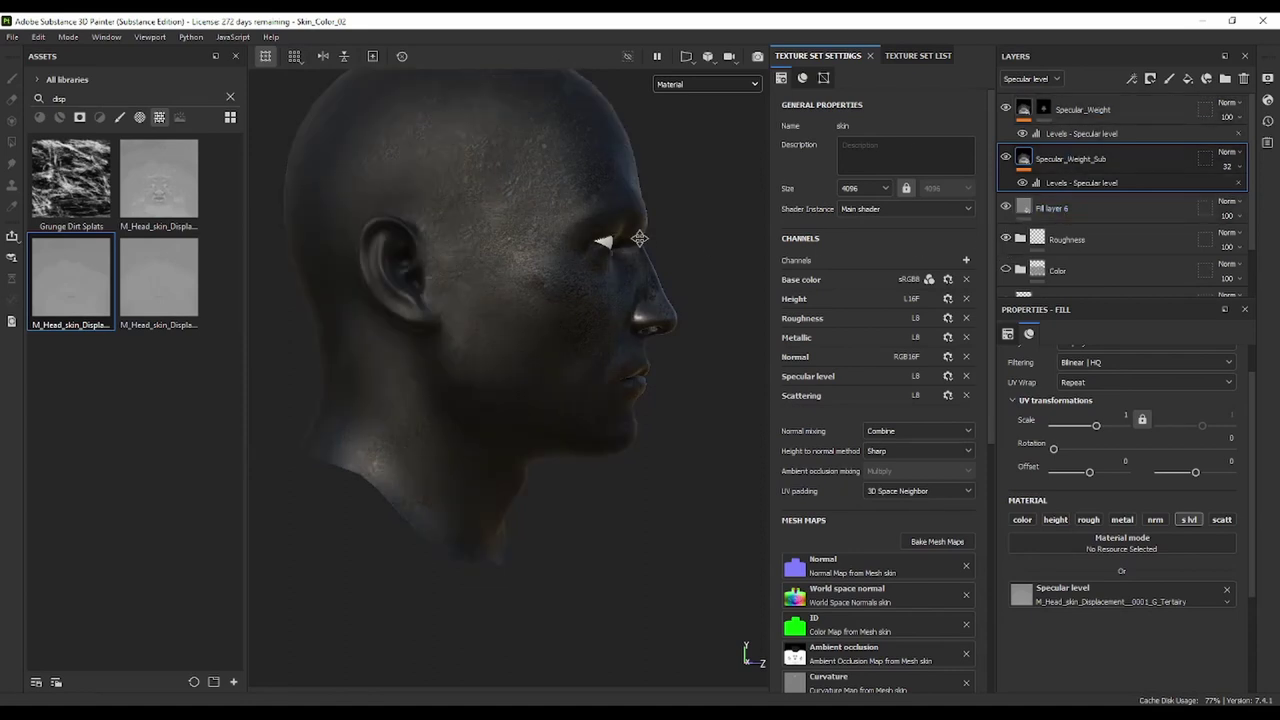
pyautogui.moveTo(639, 238)
pyautogui.keyDown('alt'); pyautogui.mouseDown()
pyautogui.moveTo(658, 271)
pyautogui.moveTo(580, 275)
pyautogui.mouseUp(); pyautogui.keyUp('alt')
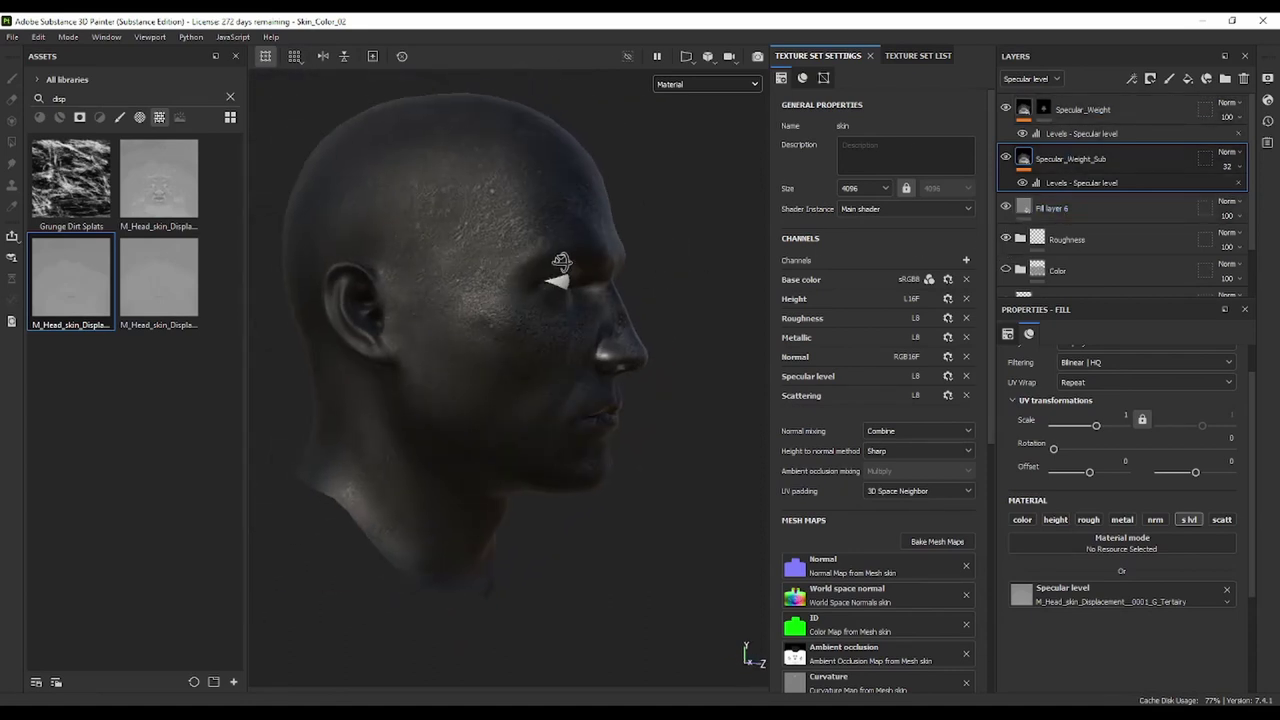
pyautogui.click(1236, 172)
pyautogui.moveTo(1237, 191); pyautogui.dragTo(1256, 196)
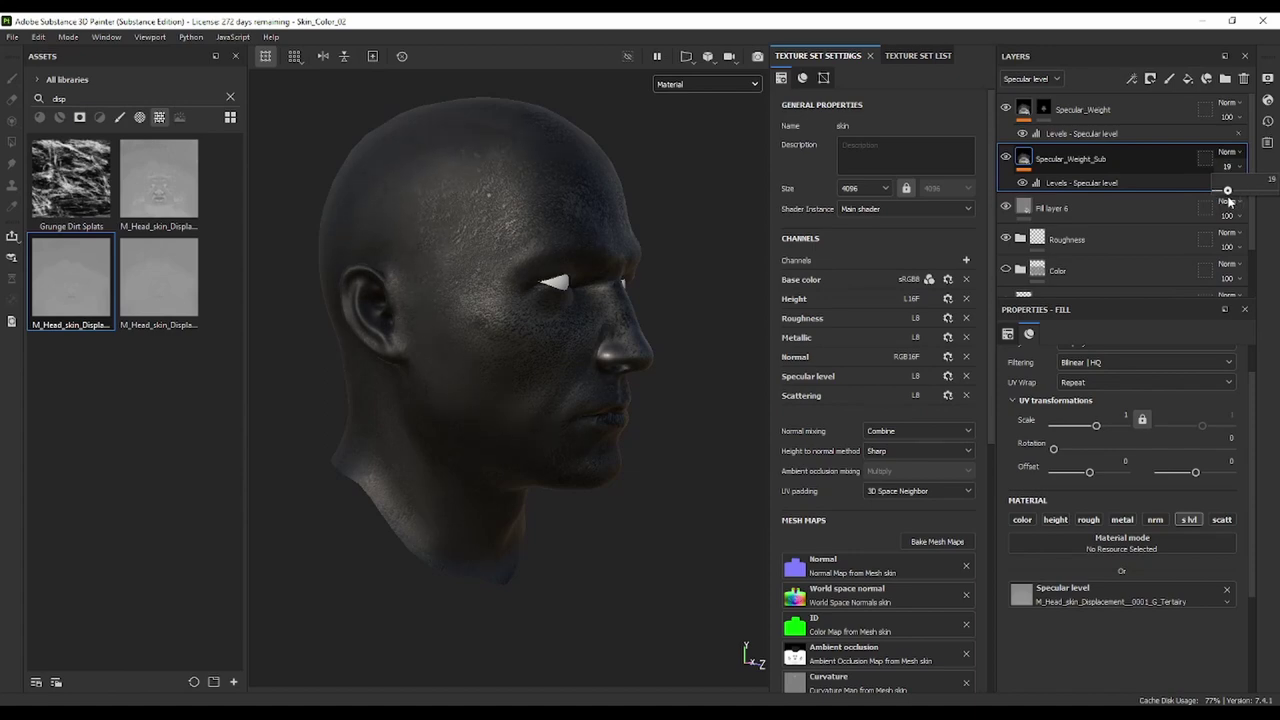
pyautogui.moveTo(645, 245)
pyautogui.keyDown('alt'); pyautogui.mouseDown()
pyautogui.moveTo(500, 194)
pyautogui.moveTo(451, 200)
pyautogui.moveTo(500, 208)
pyautogui.moveTo(560, 160)
pyautogui.moveTo(611, 143)
pyautogui.moveTo(660, 194)
pyautogui.moveTo(480, 205)
pyautogui.mouseUp(); pyautogui.keyUp('alt')
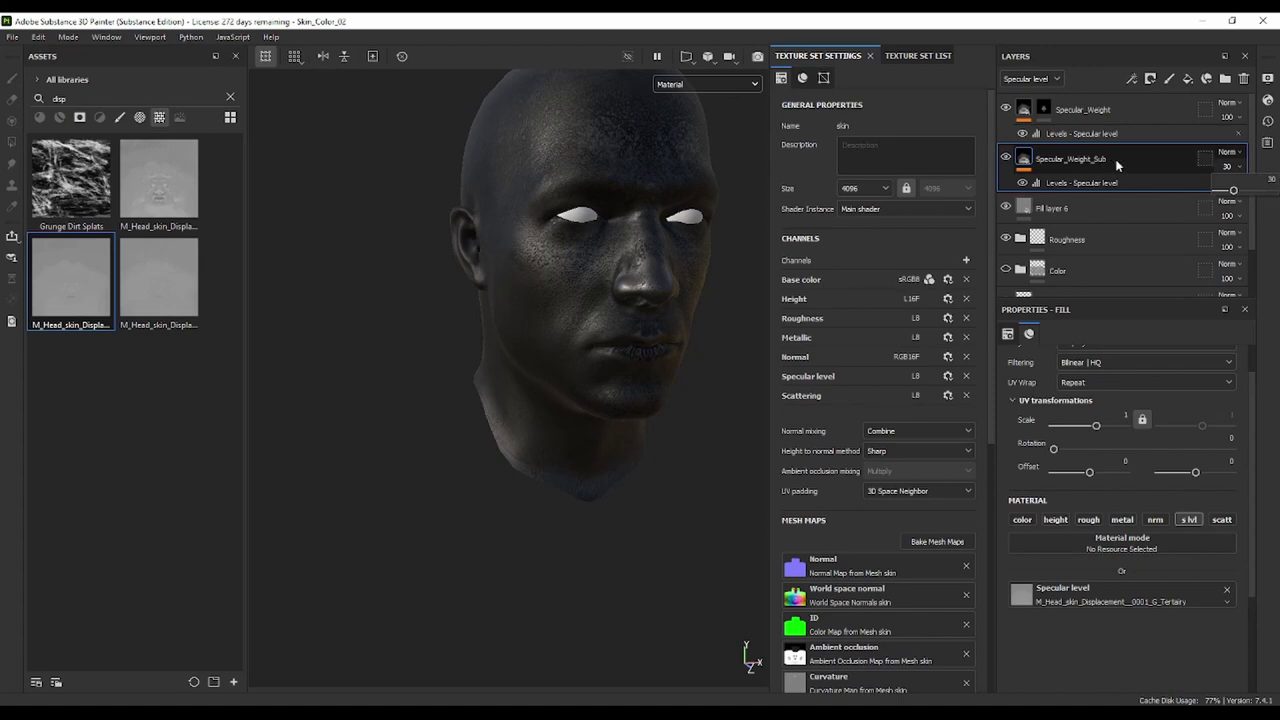
# Switch the viewport to the Specular level channel and toggle Specular_Weight_Sub to compare
pyautogui.click(690, 84)
pyautogui.click(709, 198)
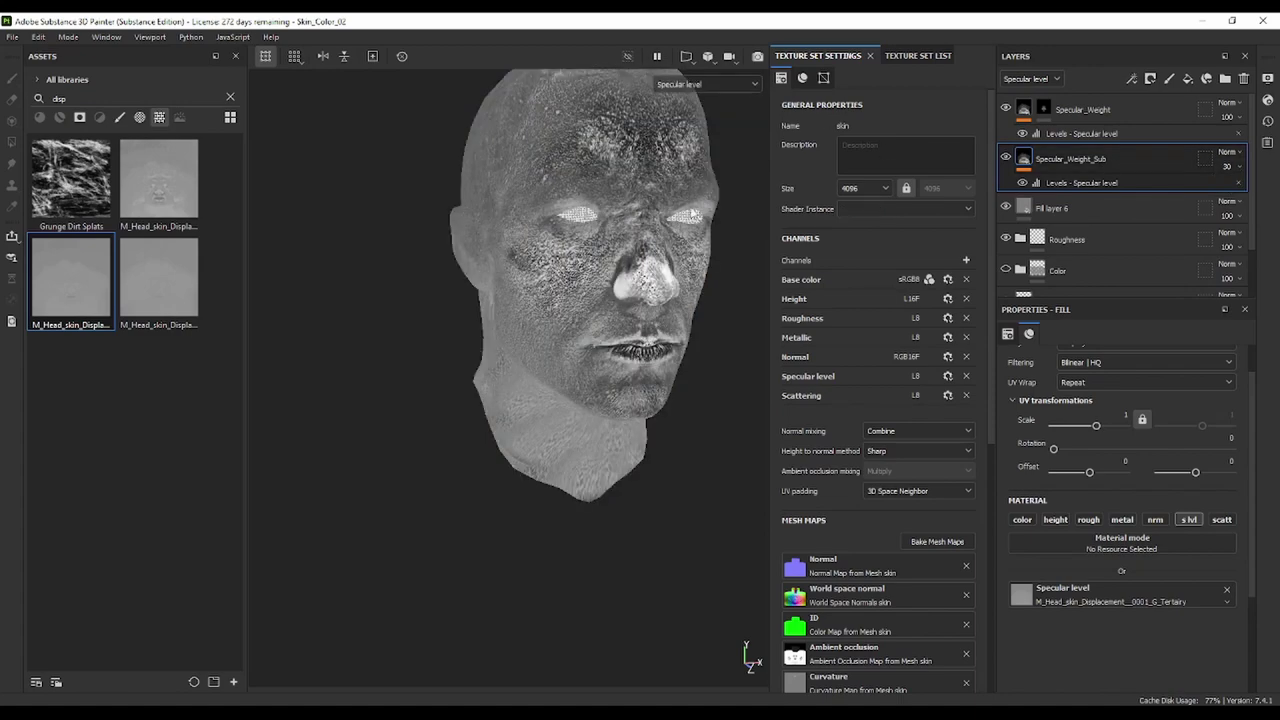
pyautogui.keyDown('alt'); pyautogui.moveTo(590, 262); pyautogui.dragTo(504, 239); pyautogui.keyUp('alt')
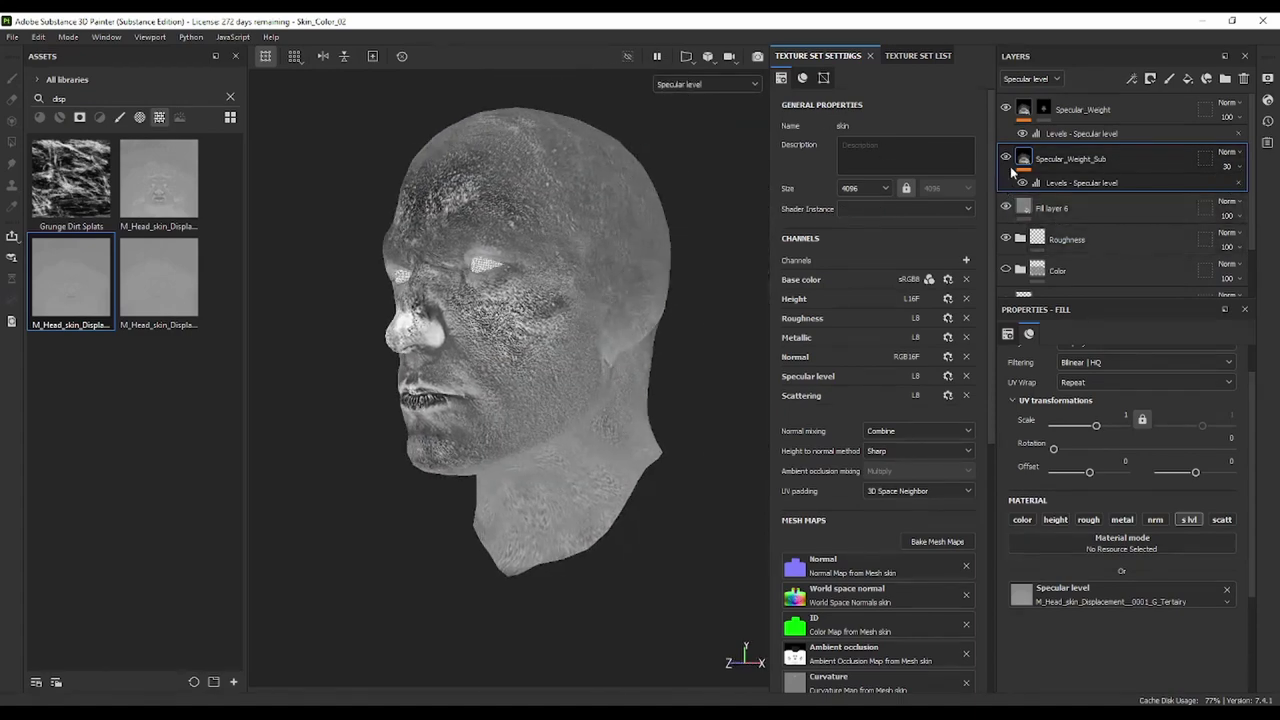
pyautogui.click(1006, 158)
pyautogui.click(1006, 158)
# Try Overlay, then Soft light blending on Specular_Weight_Sub, toggling it to compare
pyautogui.click(1006, 158)
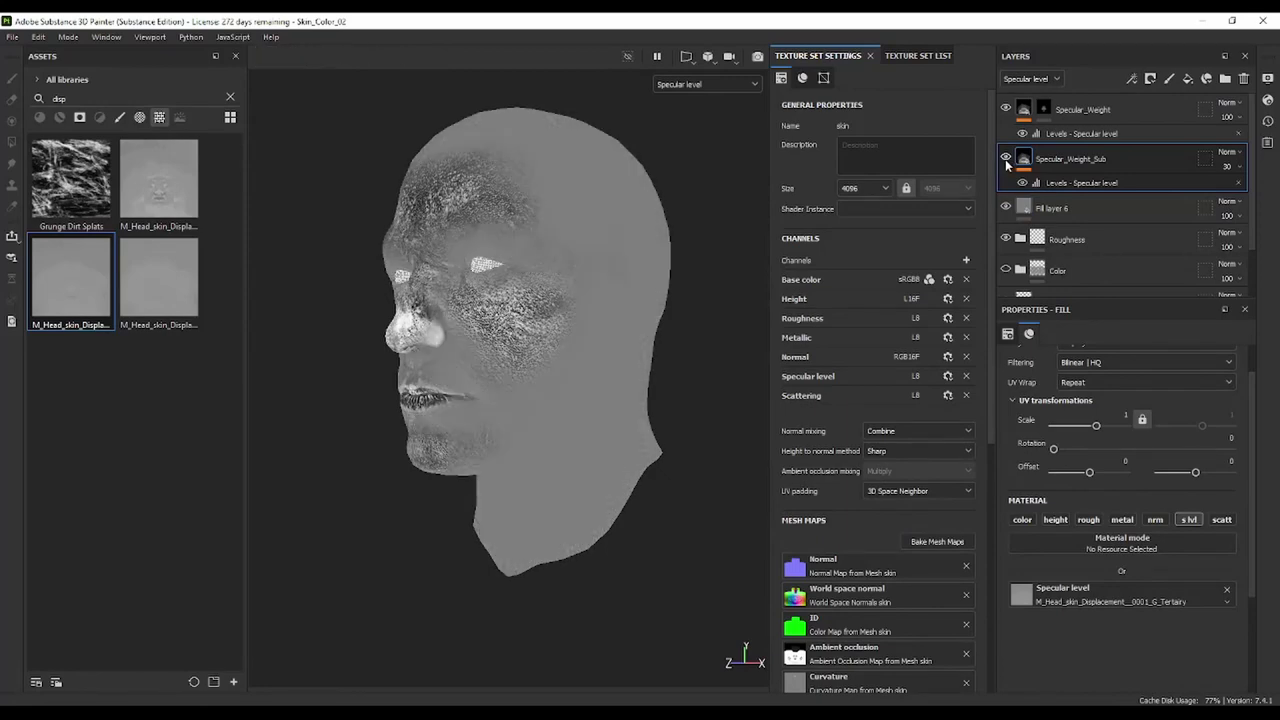
pyautogui.click(1006, 158)
pyautogui.click(1234, 152)
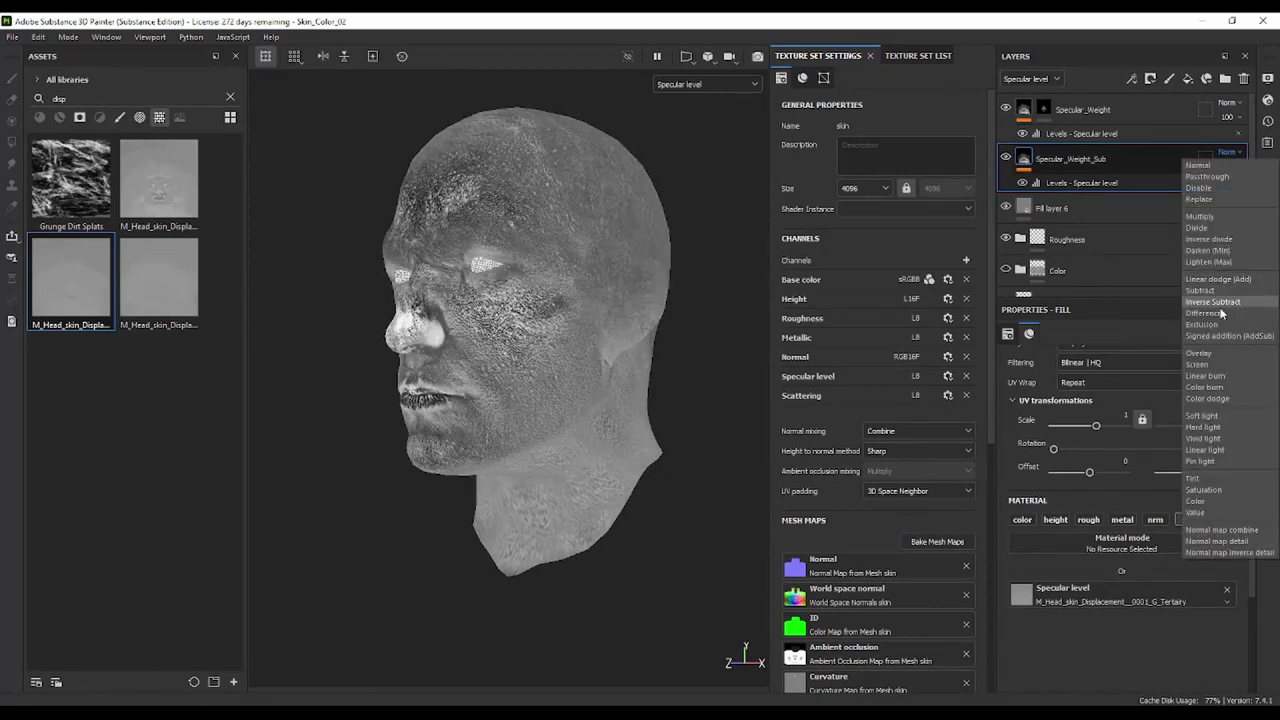
pyautogui.click(1228, 352)
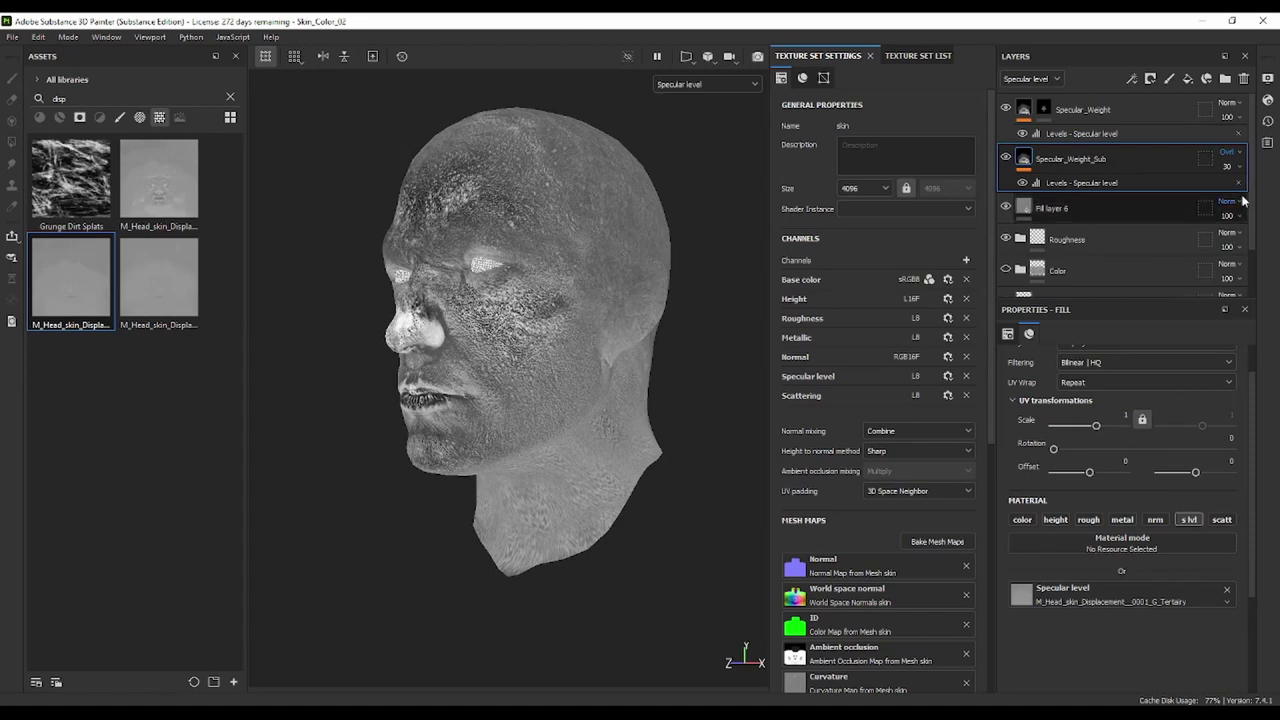
pyautogui.click(1228, 152)
pyautogui.click(1223, 357)
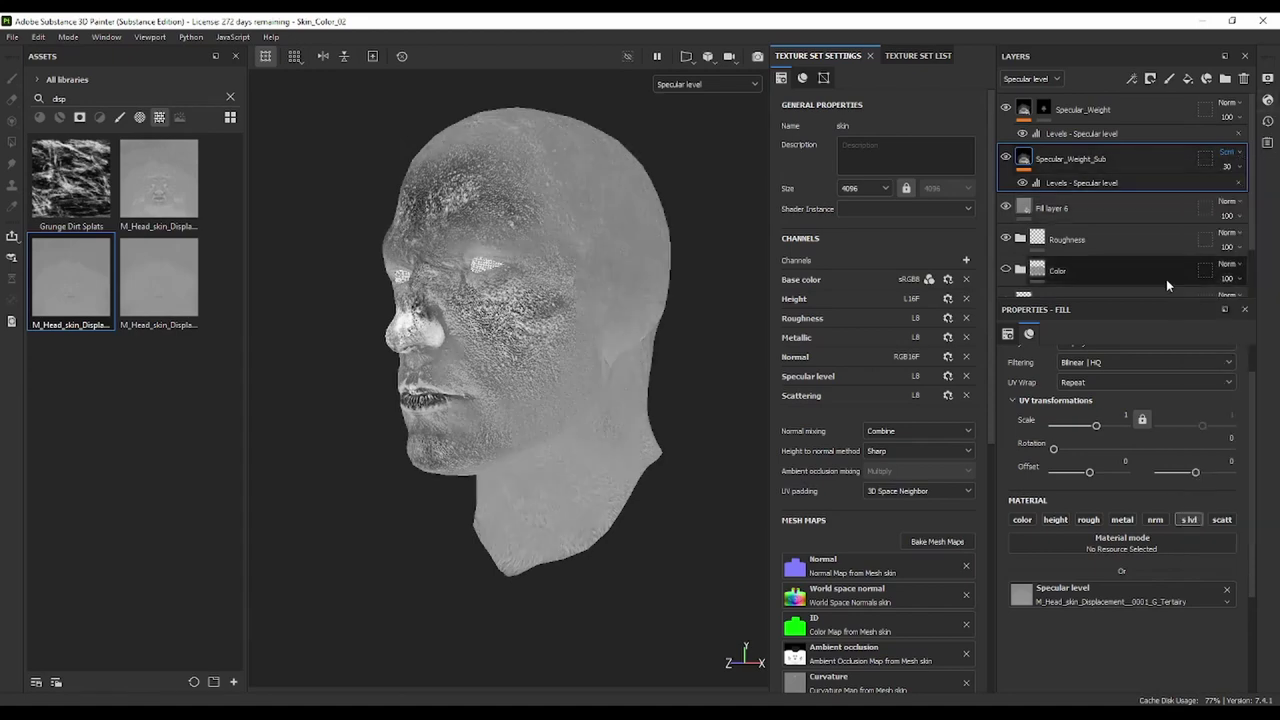
pyautogui.click(1006, 160)
pyautogui.click(1006, 160)
pyautogui.click(1006, 160)
pyautogui.click(1005, 161)
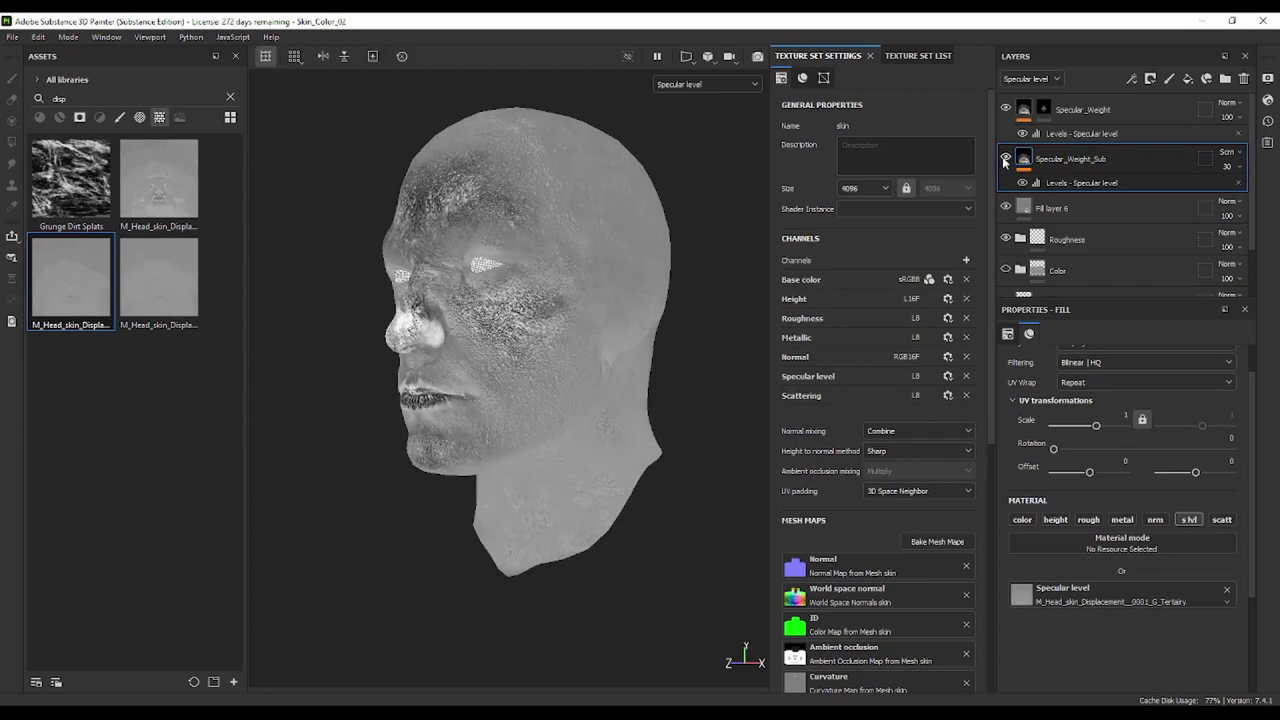
# View the full Material in the viewport and raise Specular_Weight_Sub's opacity to 77
pyautogui.click(706, 84)
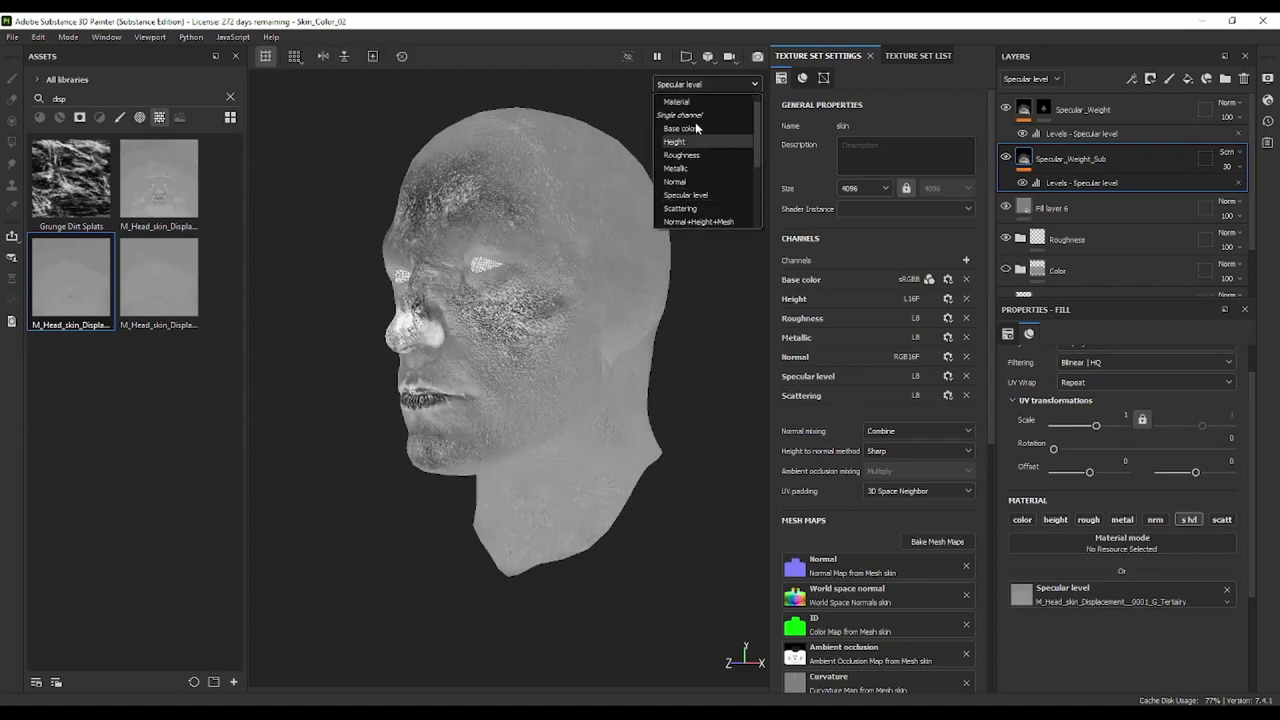
pyautogui.click(676, 101)
pyautogui.moveTo(588, 276)
pyautogui.keyDown('alt'); pyautogui.mouseDown()
pyautogui.moveTo(499, 220)
pyautogui.moveTo(526, 257)
pyautogui.moveTo(731, 177)
pyautogui.mouseUp(); pyautogui.keyUp('alt')
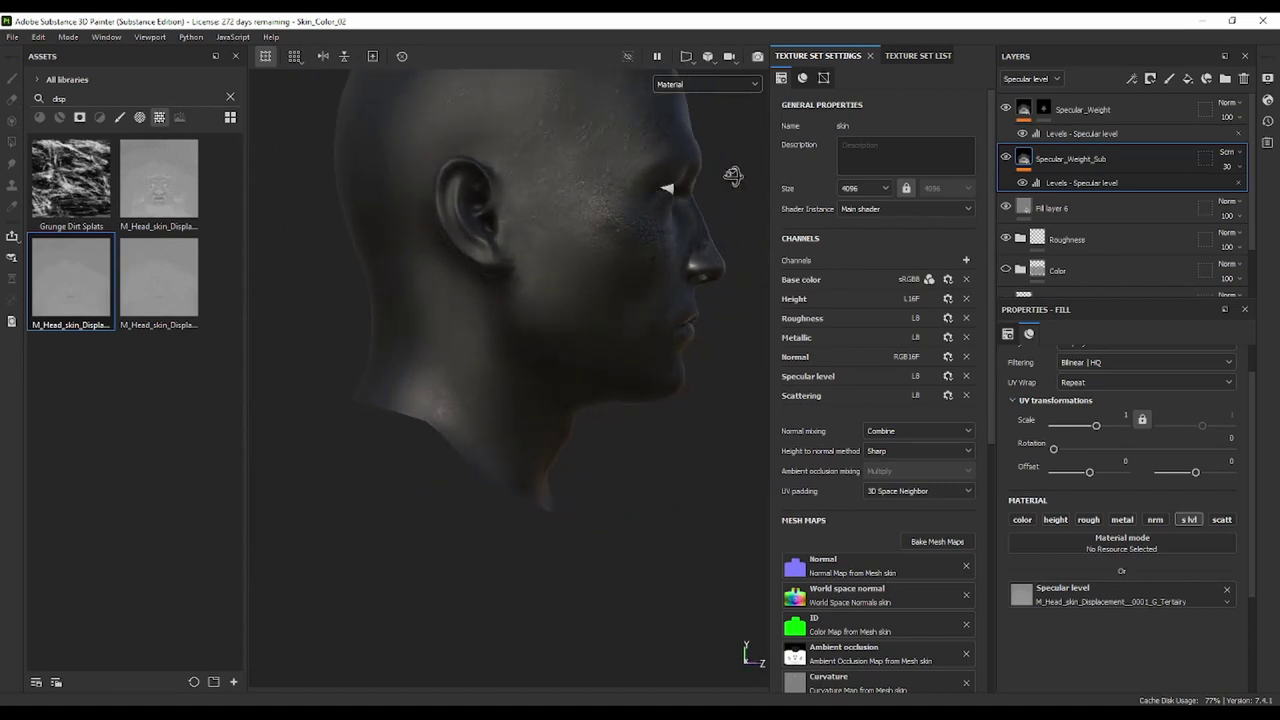
pyautogui.click(1240, 166)
pyautogui.moveTo(1235, 192); pyautogui.dragTo(1261, 196)
pyautogui.moveTo(446, 331)
pyautogui.keyDown('alt'); pyautogui.mouseDown()
pyautogui.moveTo(628, 269)
pyautogui.moveTo(597, 277)
pyautogui.moveTo(409, 251)
pyautogui.moveTo(662, 145)
pyautogui.mouseUp(); pyautogui.keyUp('alt')
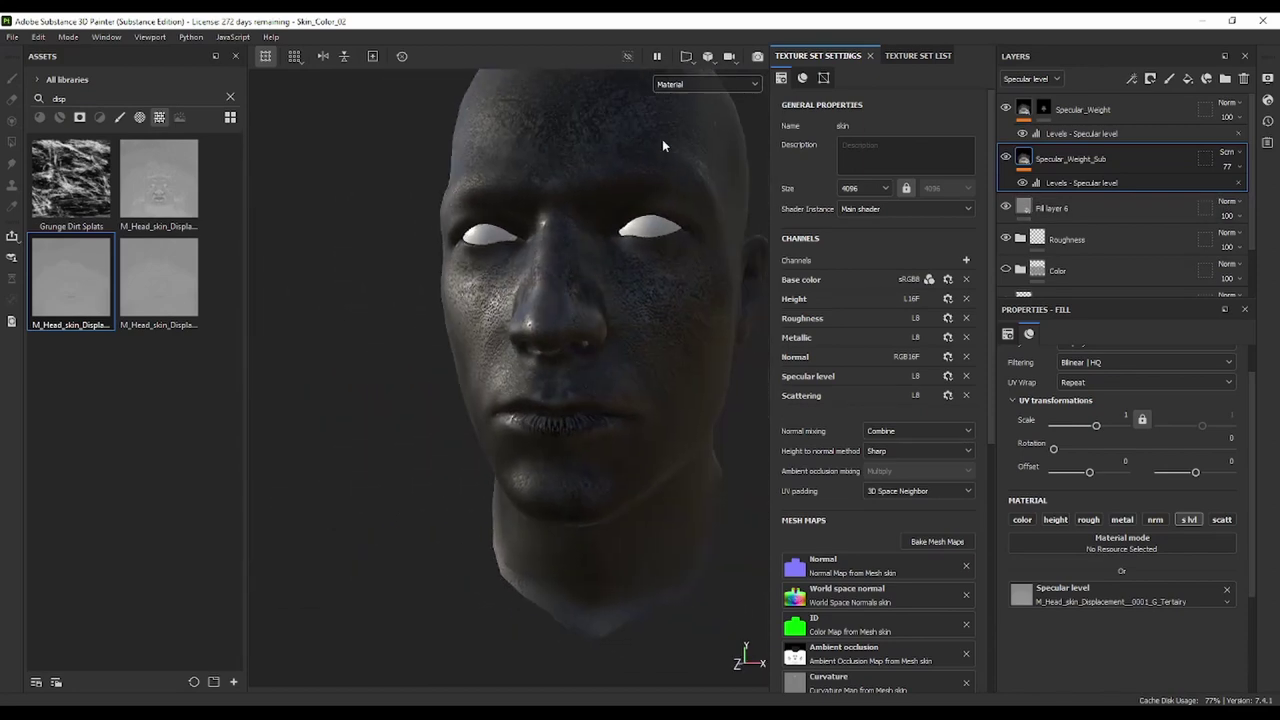
# Show the Specular level channel and set Specular_Weight_Sub's blend mode to Normal
pyautogui.click(659, 86)
pyautogui.click(713, 195)
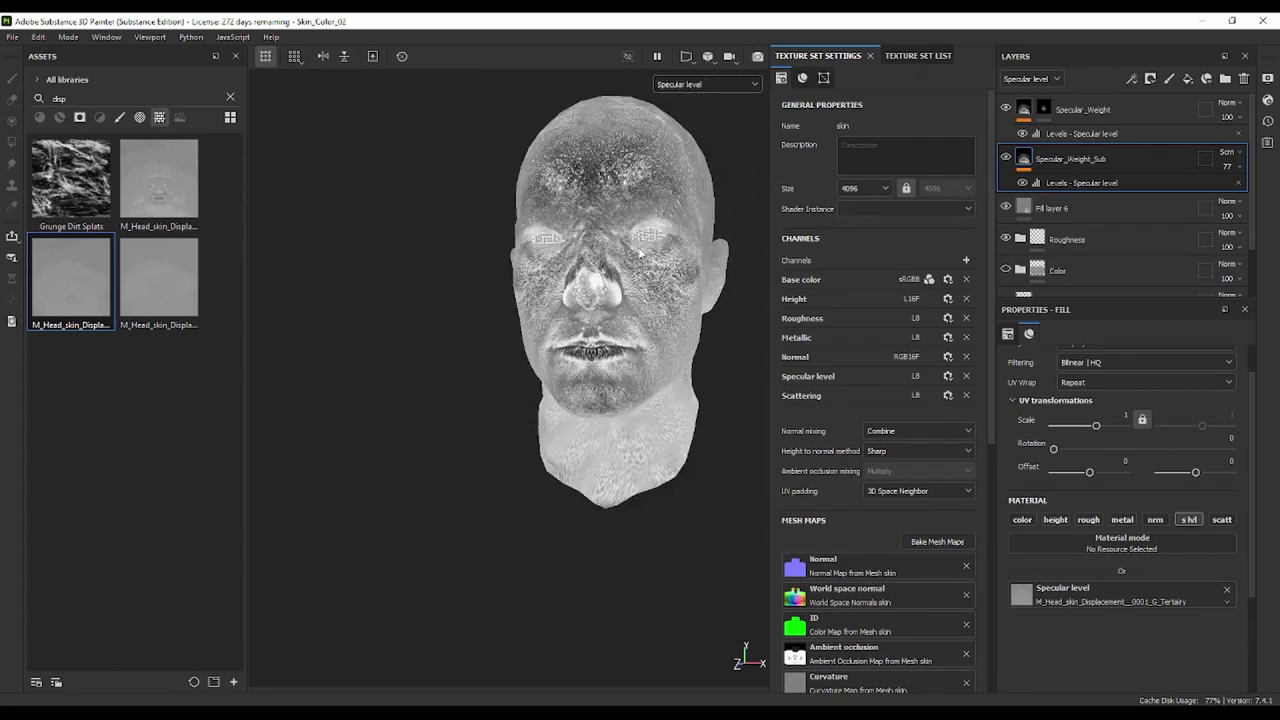
pyautogui.keyDown('alt'); pyautogui.moveTo(640, 255); pyautogui.dragTo(720, 250); pyautogui.keyUp('alt')
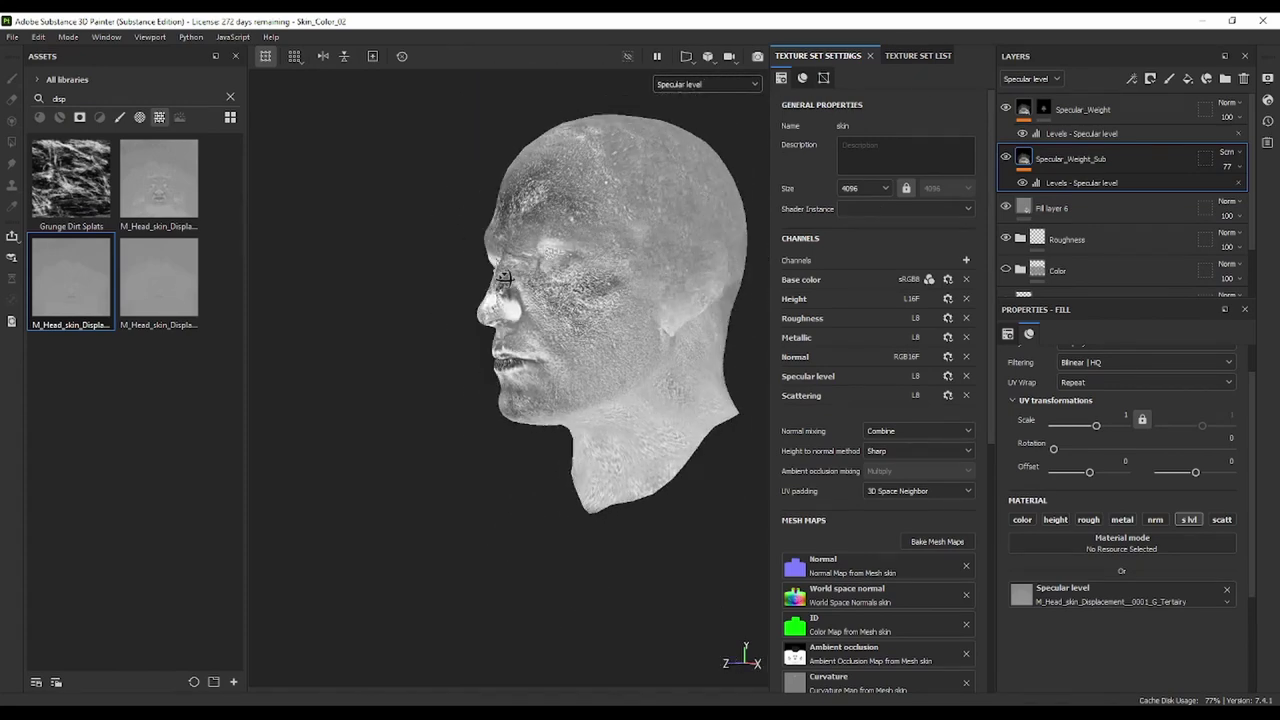
pyautogui.click(1006, 157)
pyautogui.click(1006, 157)
pyautogui.click(1238, 152)
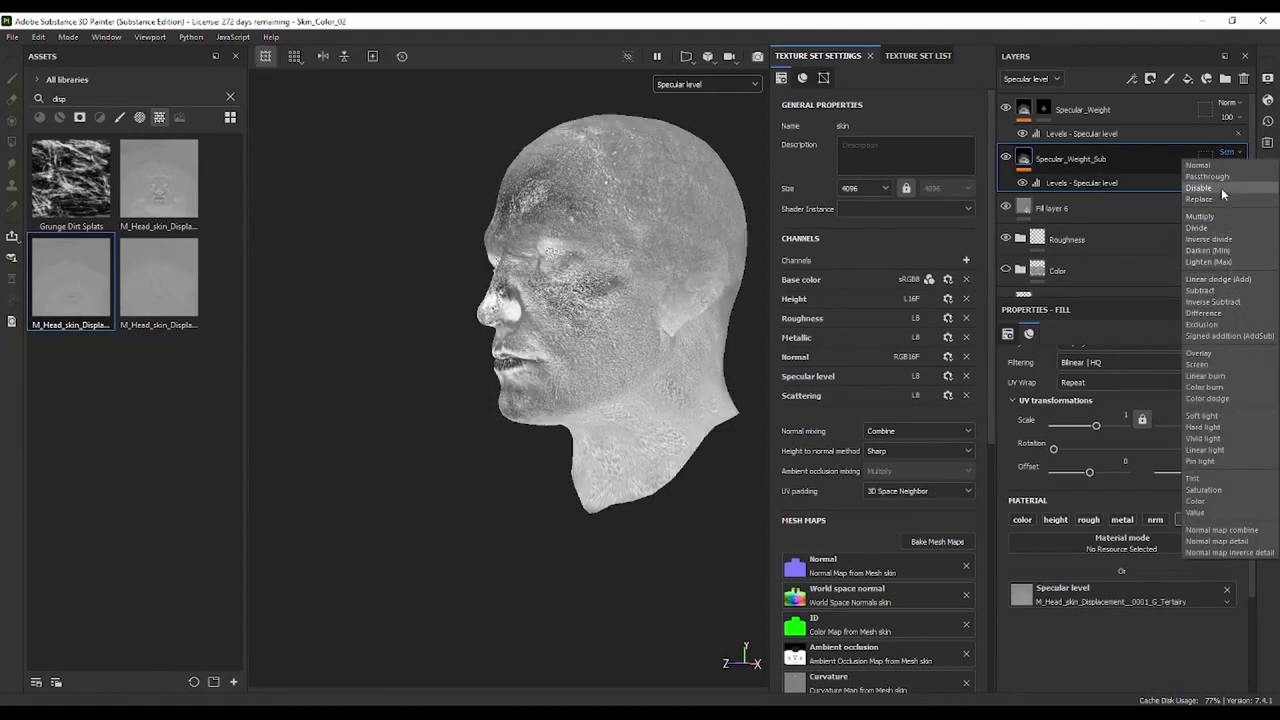
pyautogui.click(1220, 166)
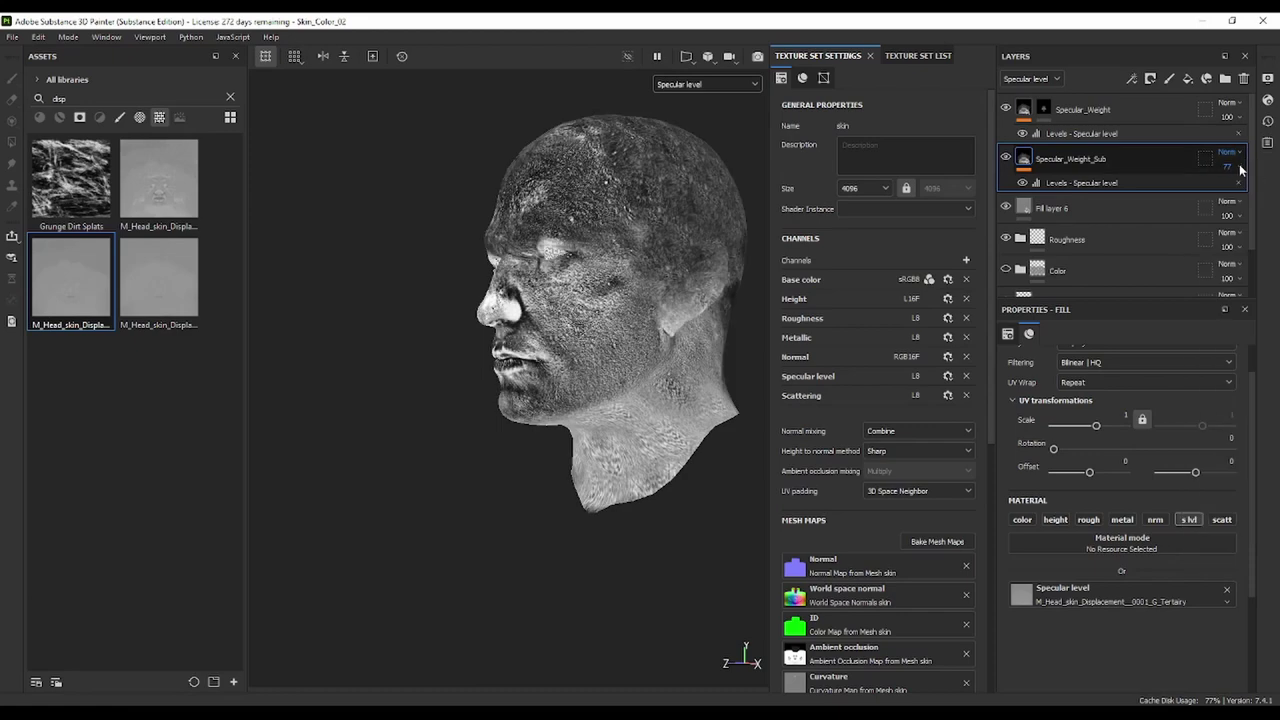
# Lower Specular_Weight_Sub's opacity to 30, then to 17, comparing with it hidden
pyautogui.moveTo(1245, 193); pyautogui.dragTo(1234, 197)
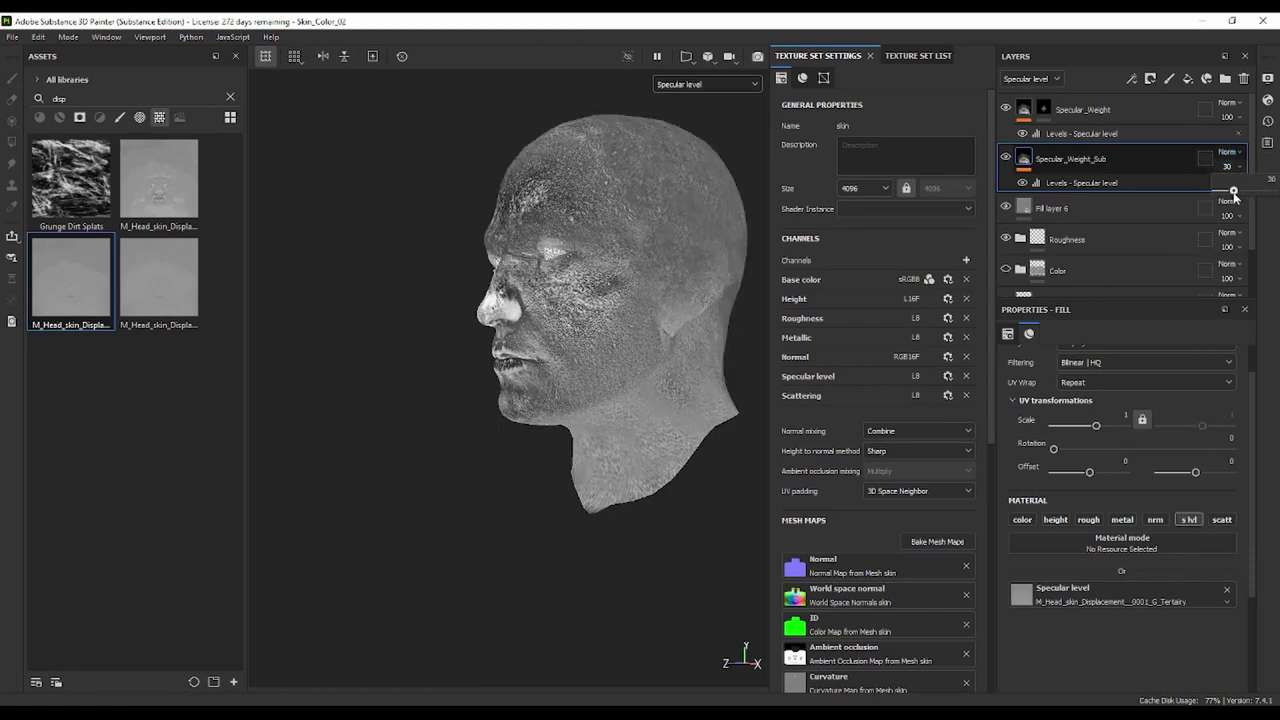
pyautogui.click(1005, 154)
pyautogui.click(1005, 154)
pyautogui.click(1005, 154)
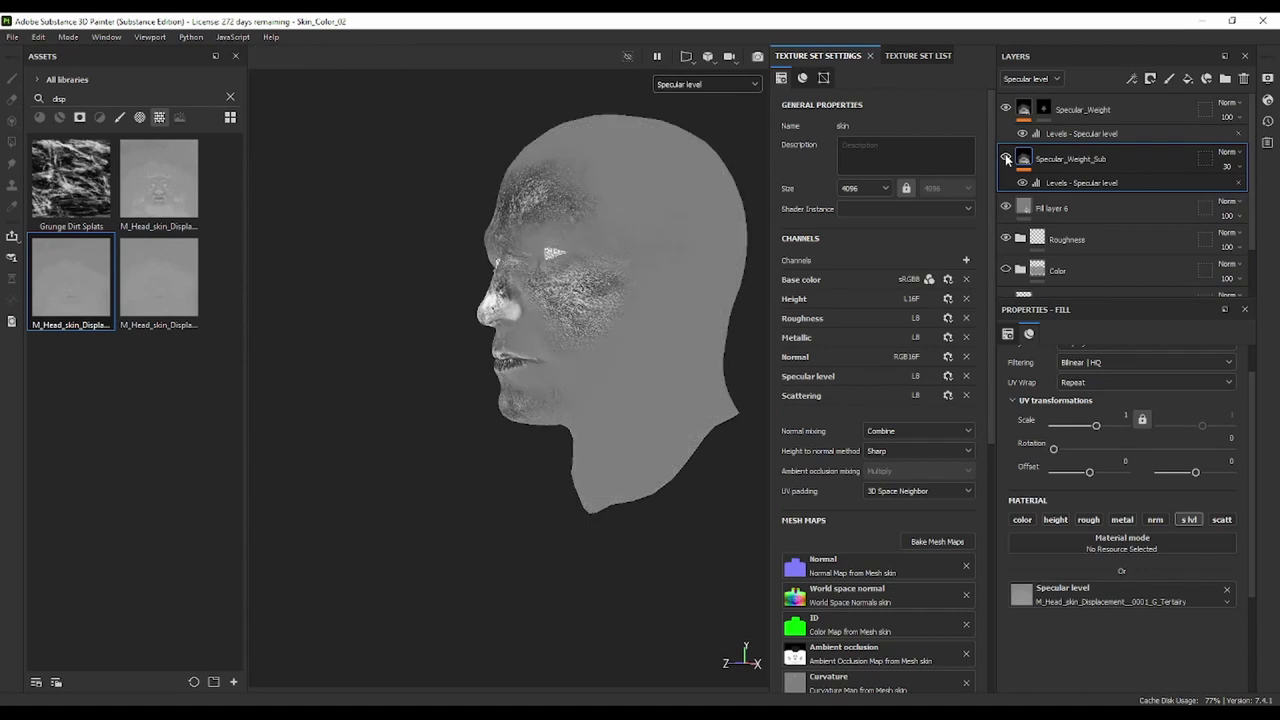
pyautogui.click(1005, 154)
pyautogui.moveTo(1233, 196); pyautogui.dragTo(1223, 196)
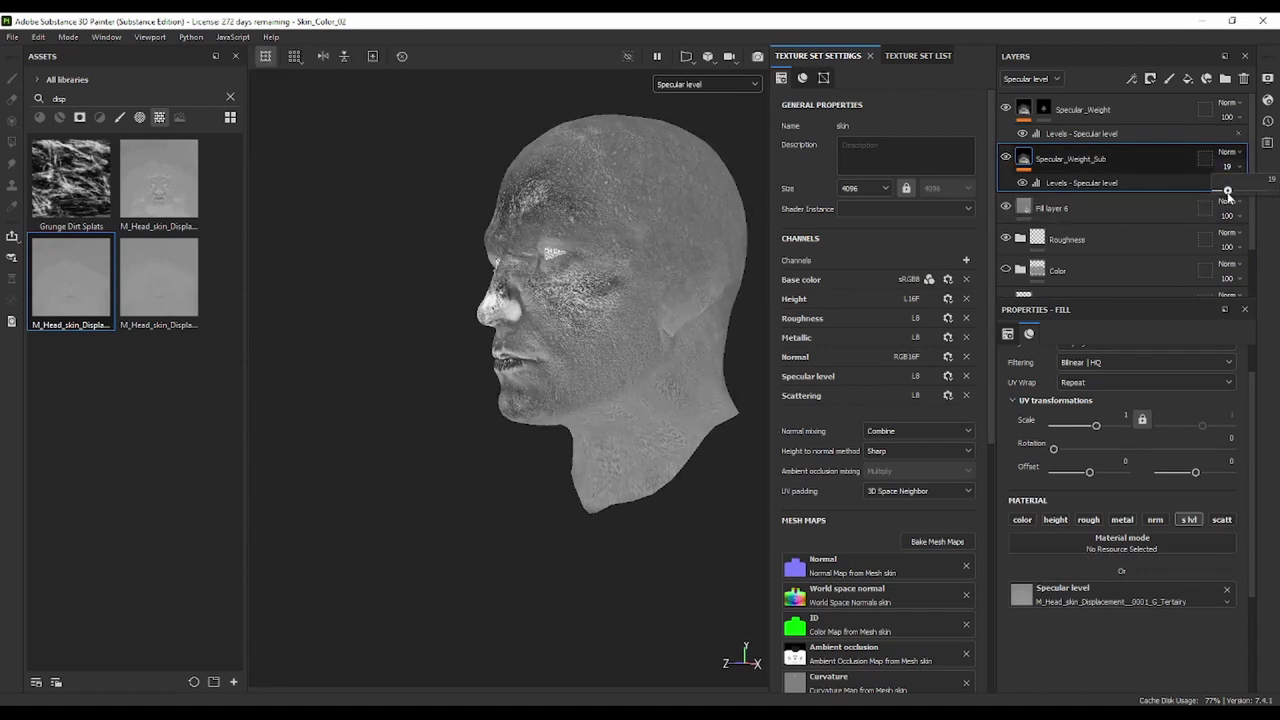
pyautogui.click(1005, 158)
pyautogui.click(1004, 159)
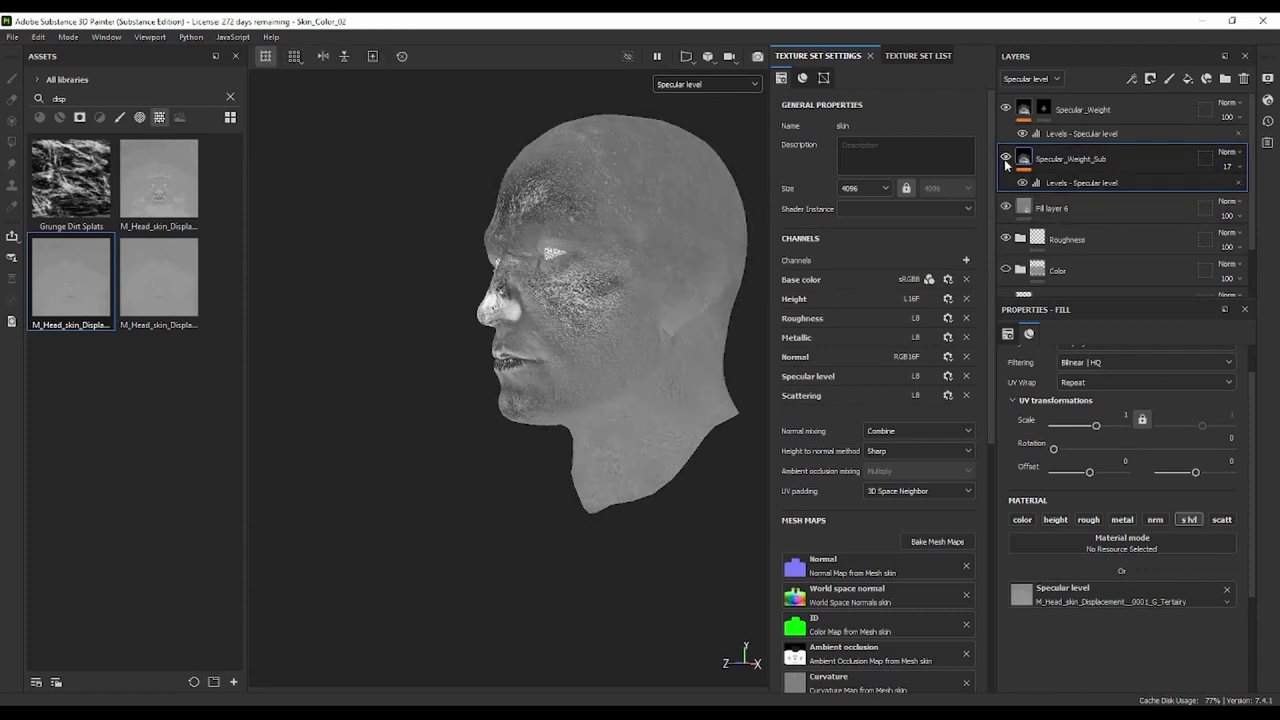
# Preview the Roughness channel on the head in the viewport
pyautogui.click(704, 84)
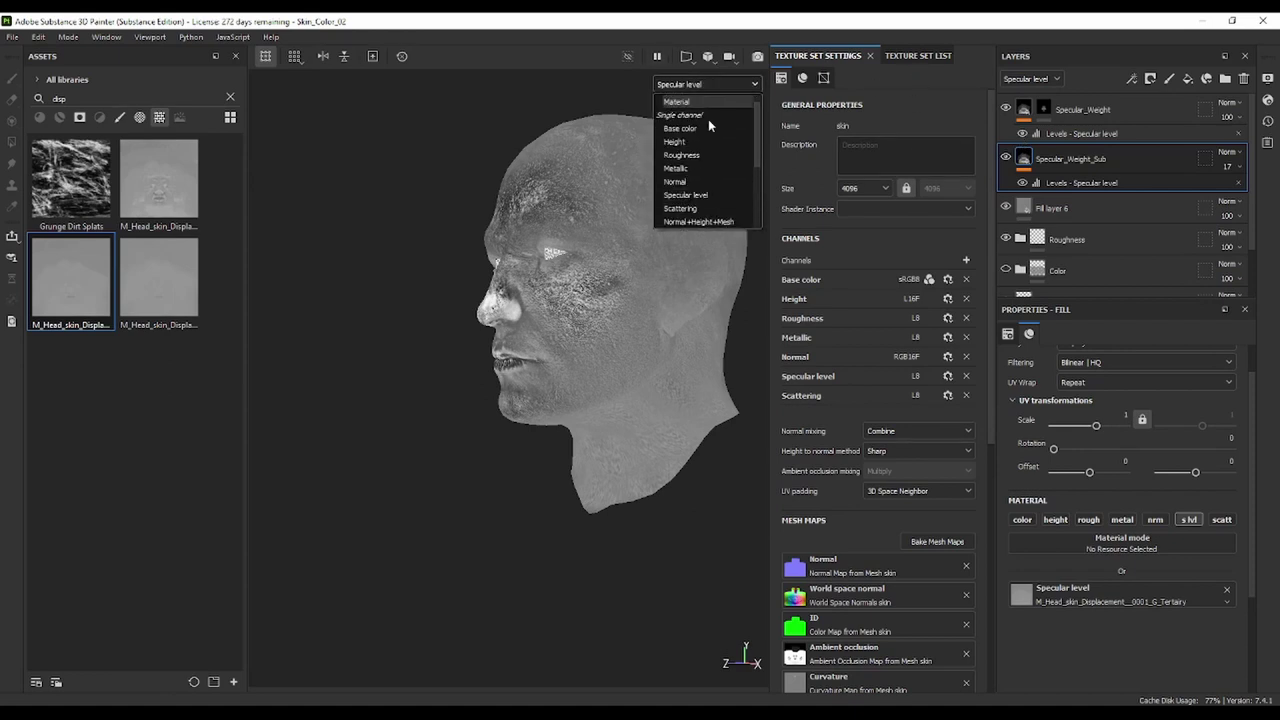
pyautogui.click(710, 155)
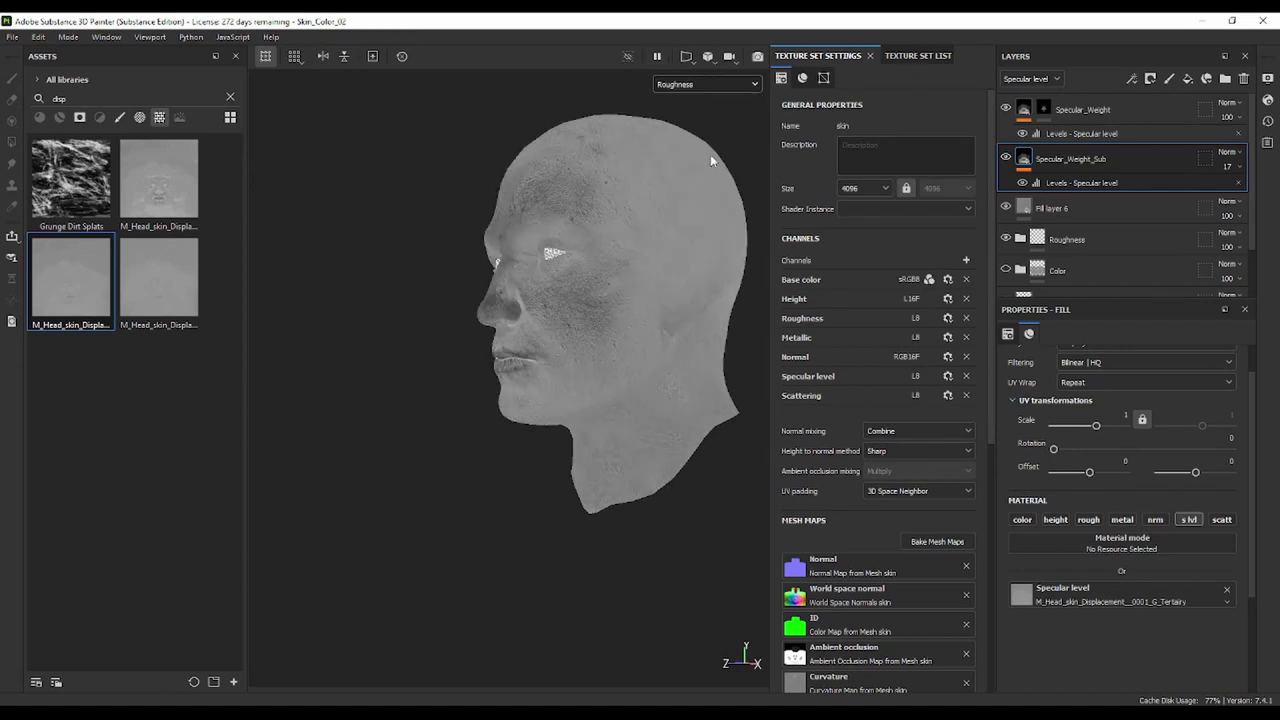
pyautogui.click(706, 84)
# Return the viewport to Material and show Base color thumbnails in the layer stack
pyautogui.click(701, 100)
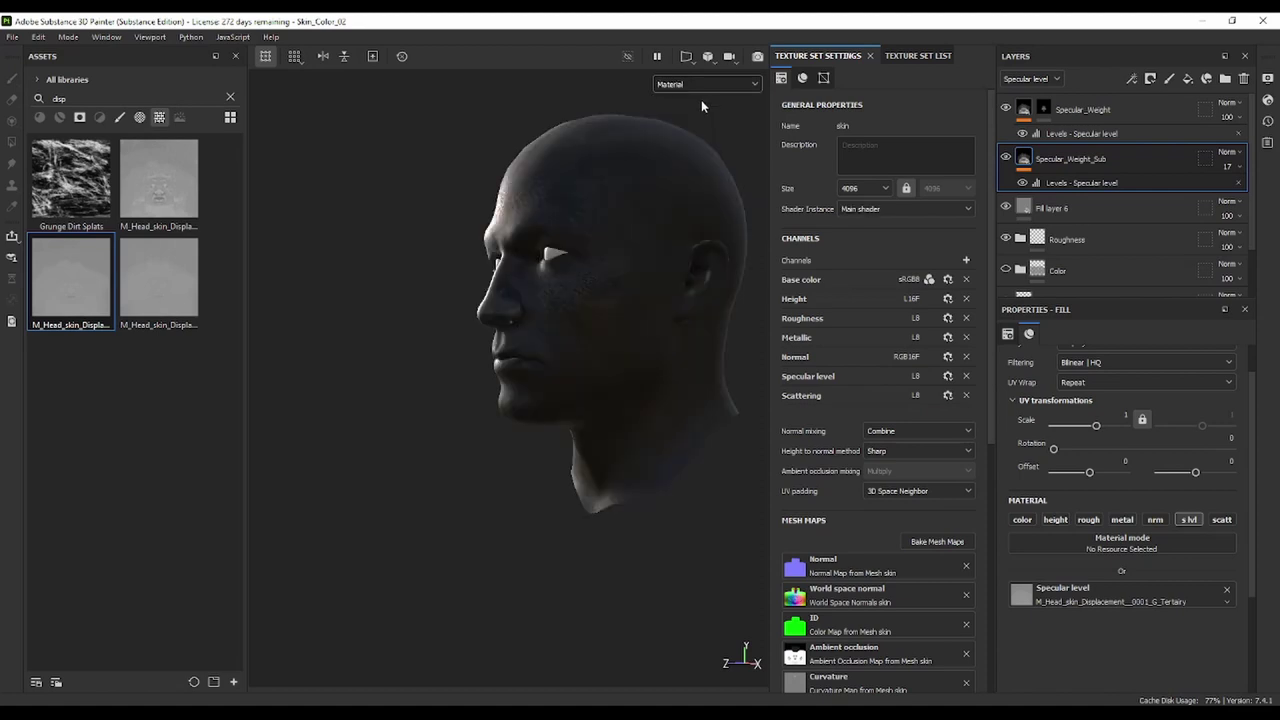
pyautogui.moveTo(554, 219)
pyautogui.keyDown('alt'); pyautogui.mouseDown()
pyautogui.moveTo(712, 196)
pyautogui.moveTo(537, 183)
pyautogui.moveTo(548, 186)
pyautogui.mouseUp(); pyautogui.keyUp('alt')
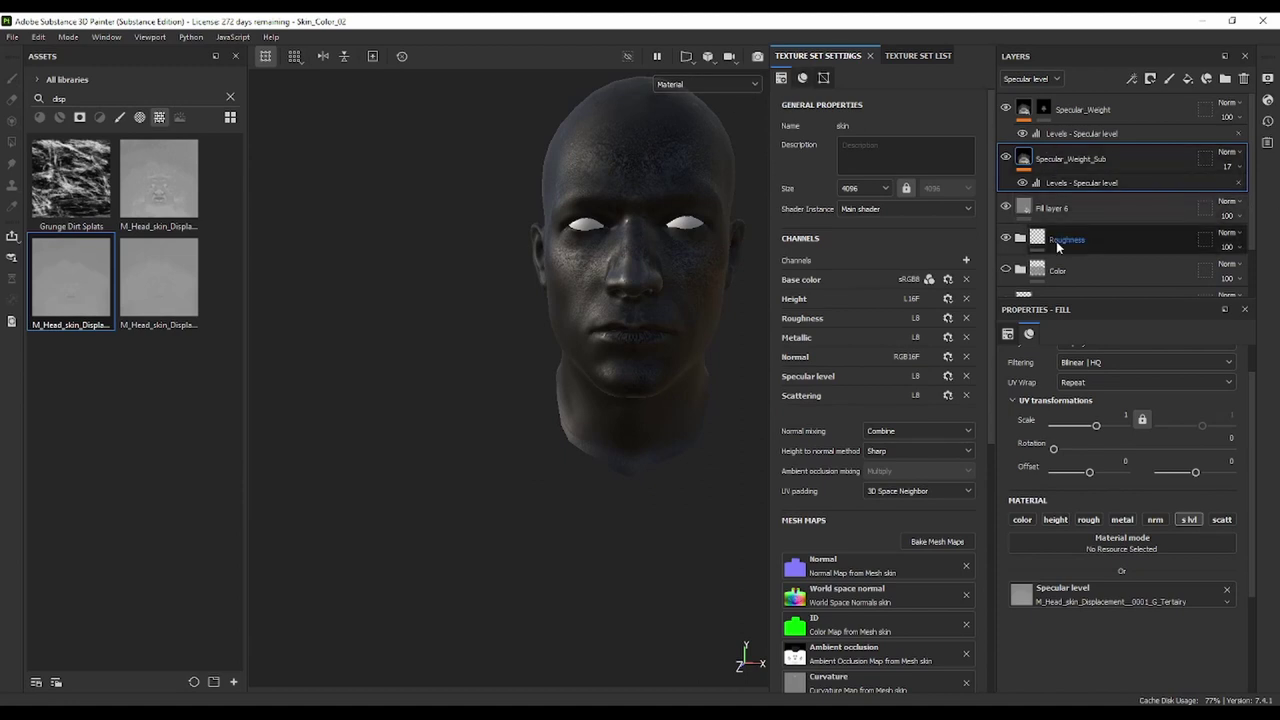
pyautogui.click(1040, 79)
pyautogui.click(1053, 94)
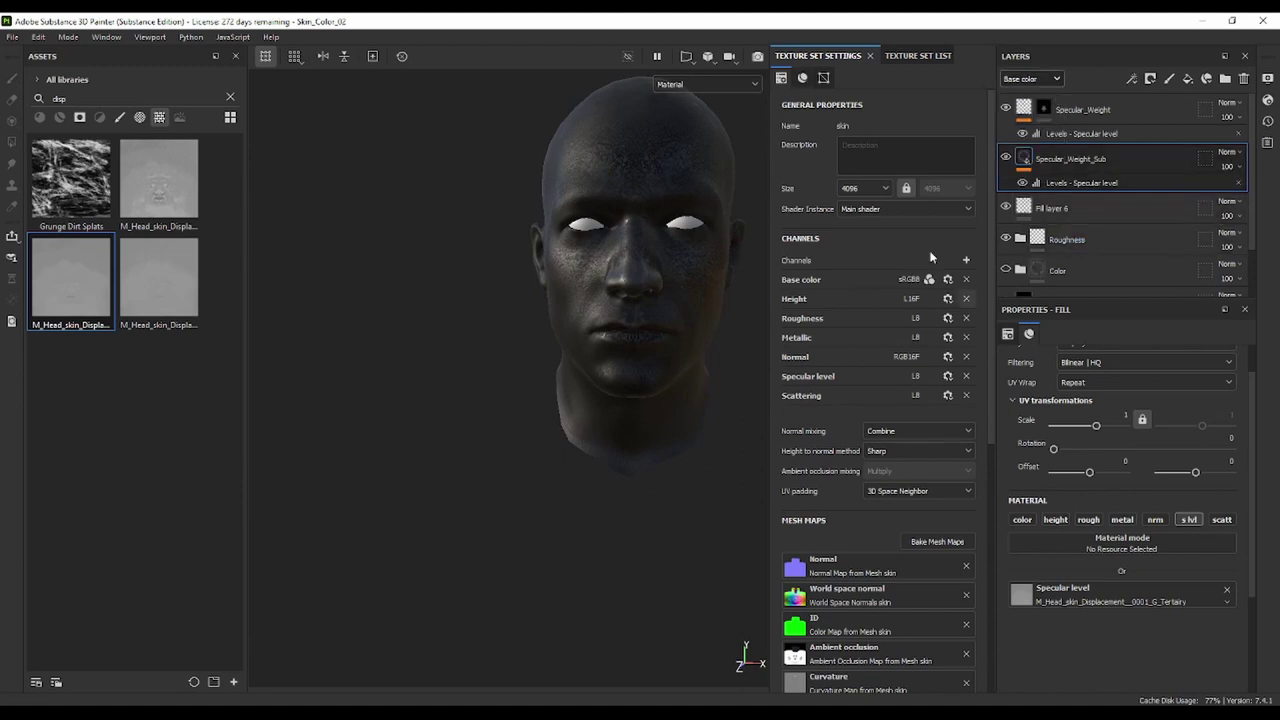
# Preview the Scattering channel on the head, then switch the viewport back to Material
pyautogui.click(1033, 79)
pyautogui.click(700, 84)
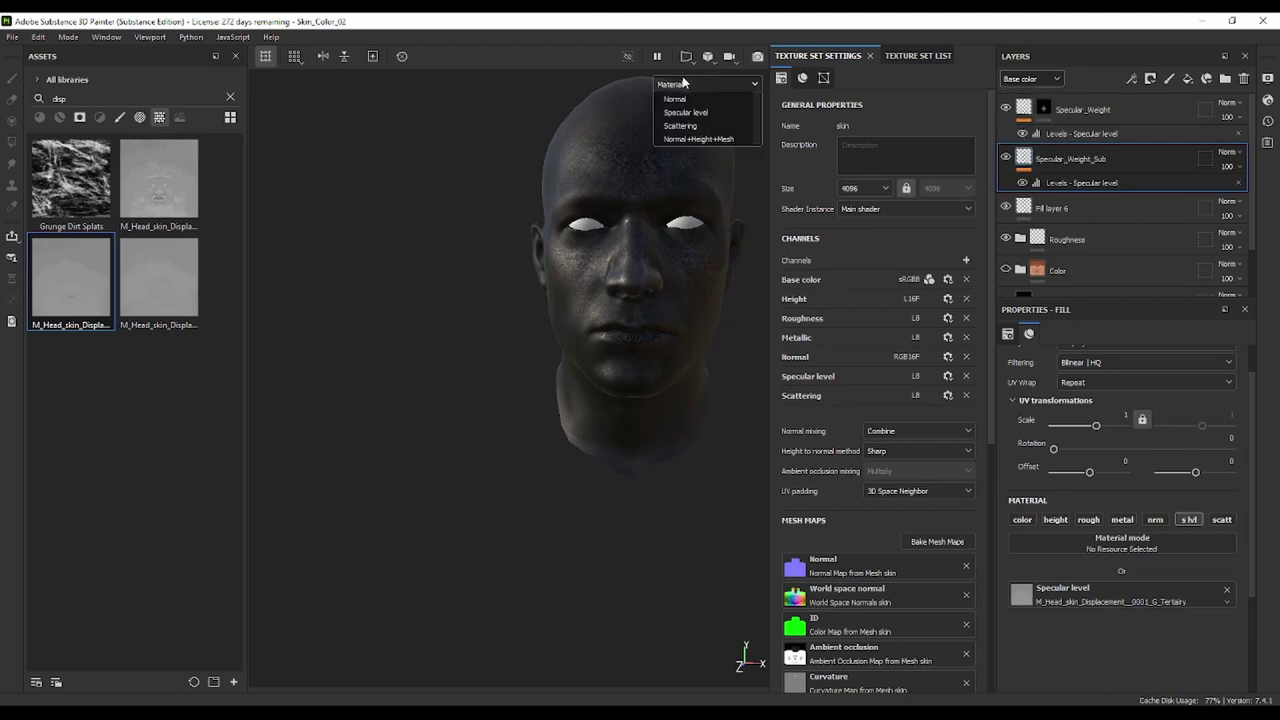
pyautogui.scroll(-1, 700, 220)
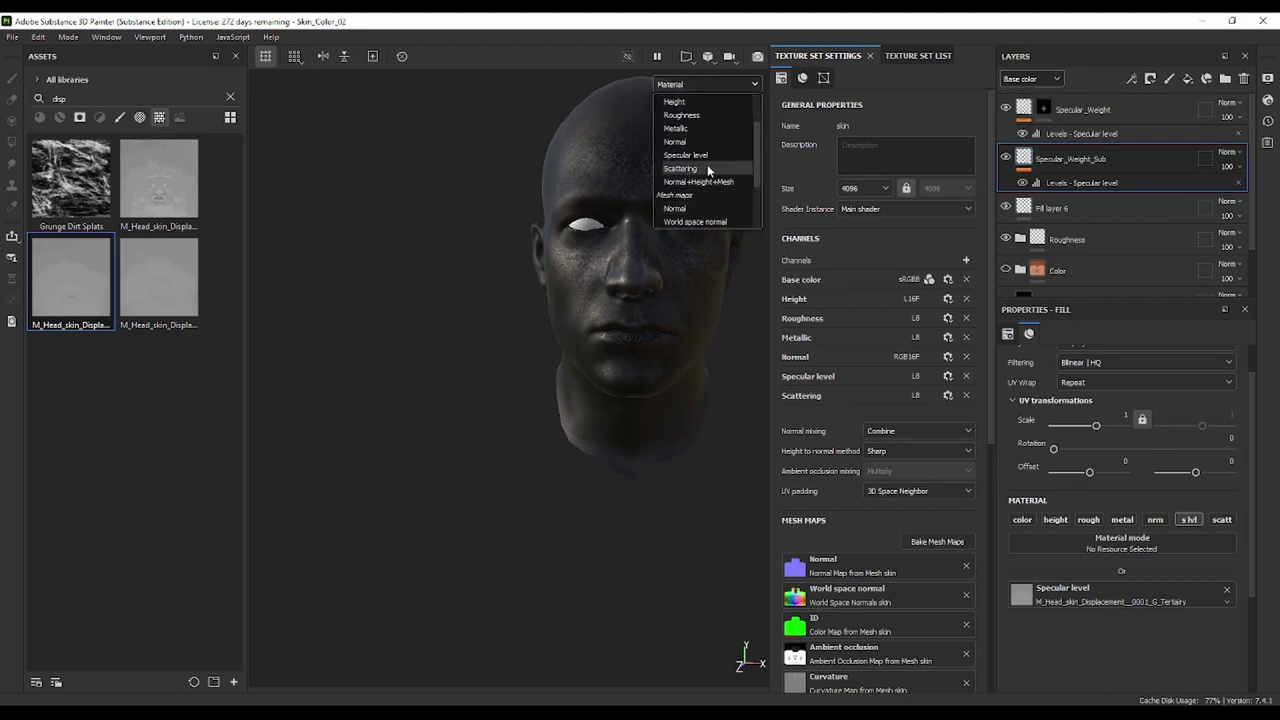
pyautogui.click(707, 164)
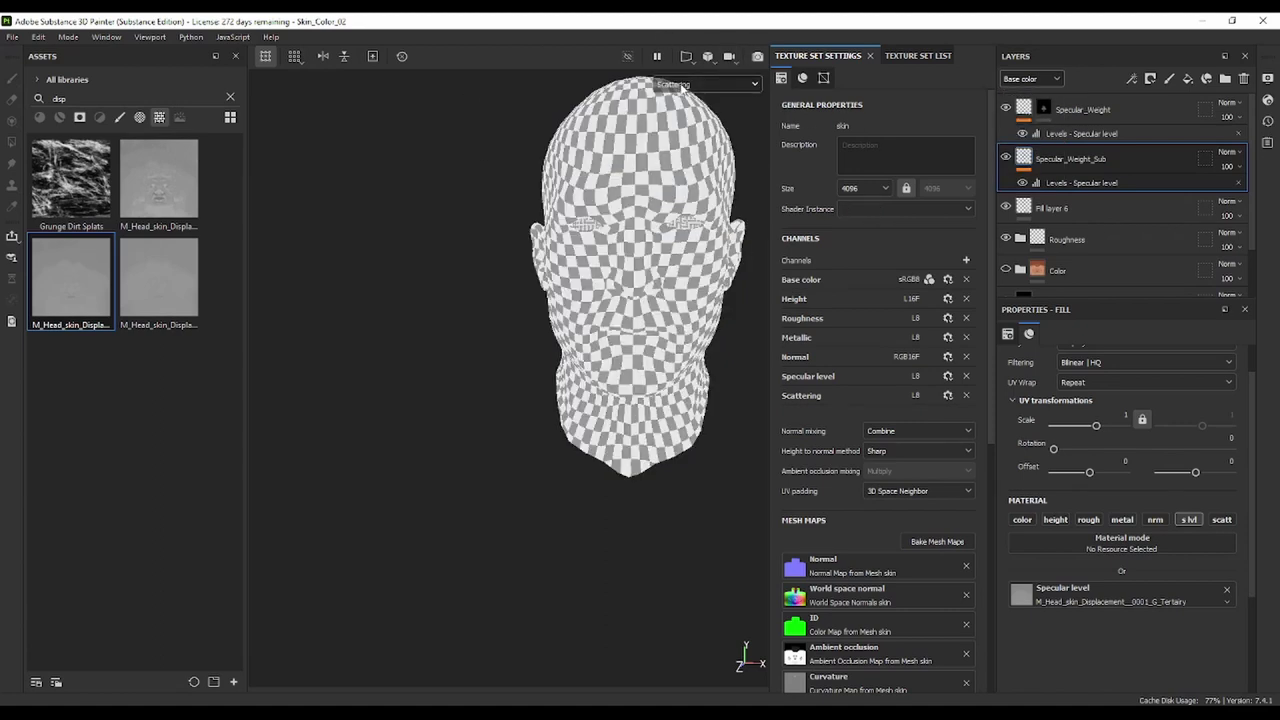
pyautogui.click(682, 85)
pyautogui.scroll(1, 697, 127)
pyautogui.scroll(1, 697, 127)
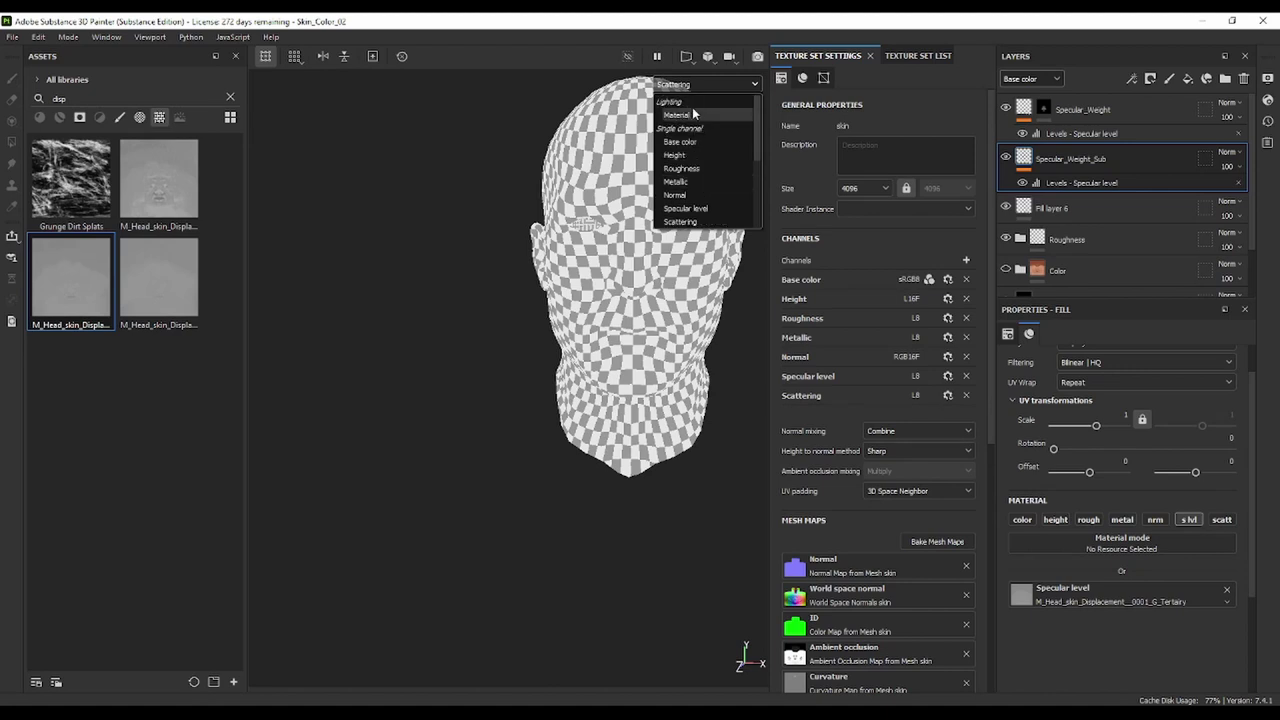
pyautogui.click(686, 102)
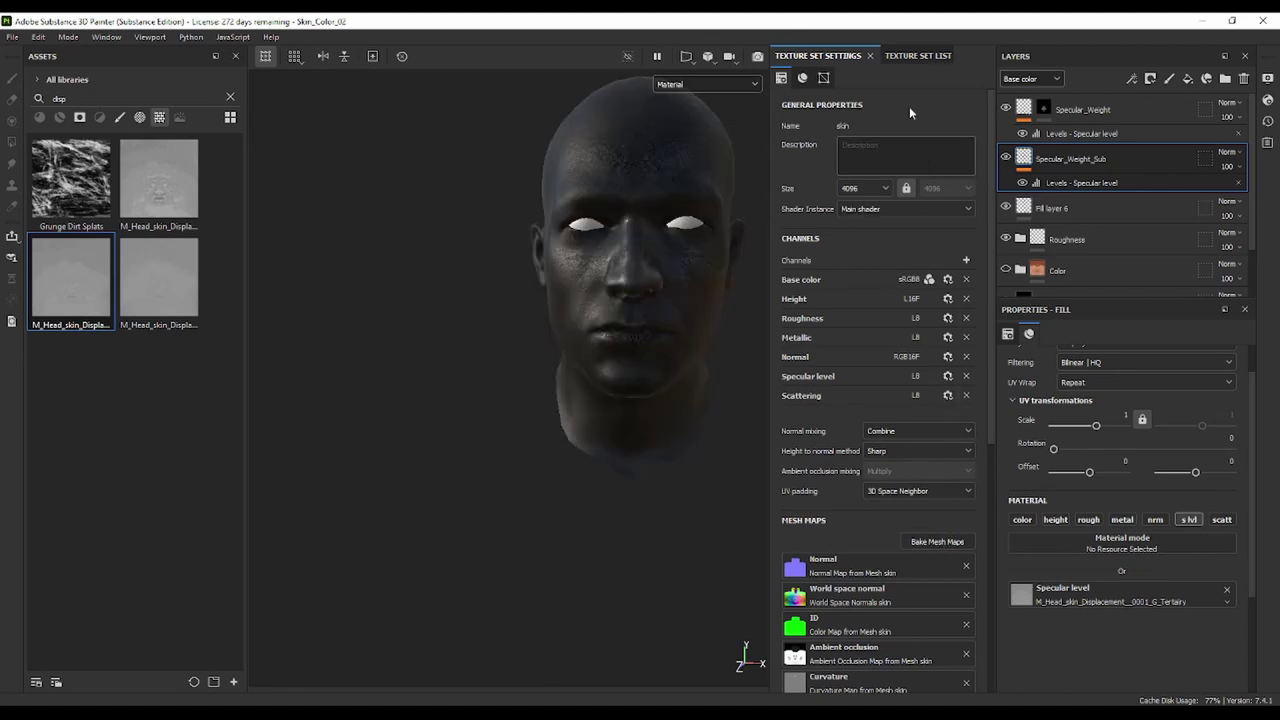
pyautogui.scroll(-1, 803, 79)
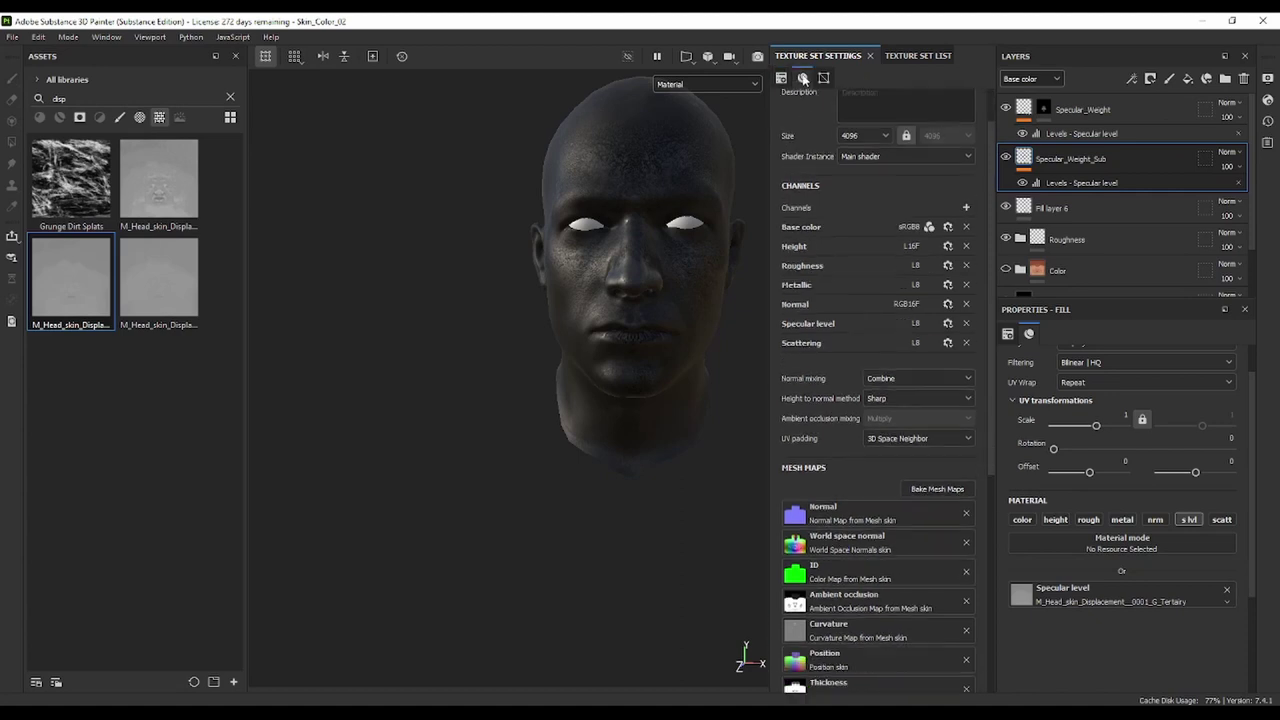
pyautogui.scroll(-2, 803, 79)
pyautogui.scroll(-4, 823, 84)
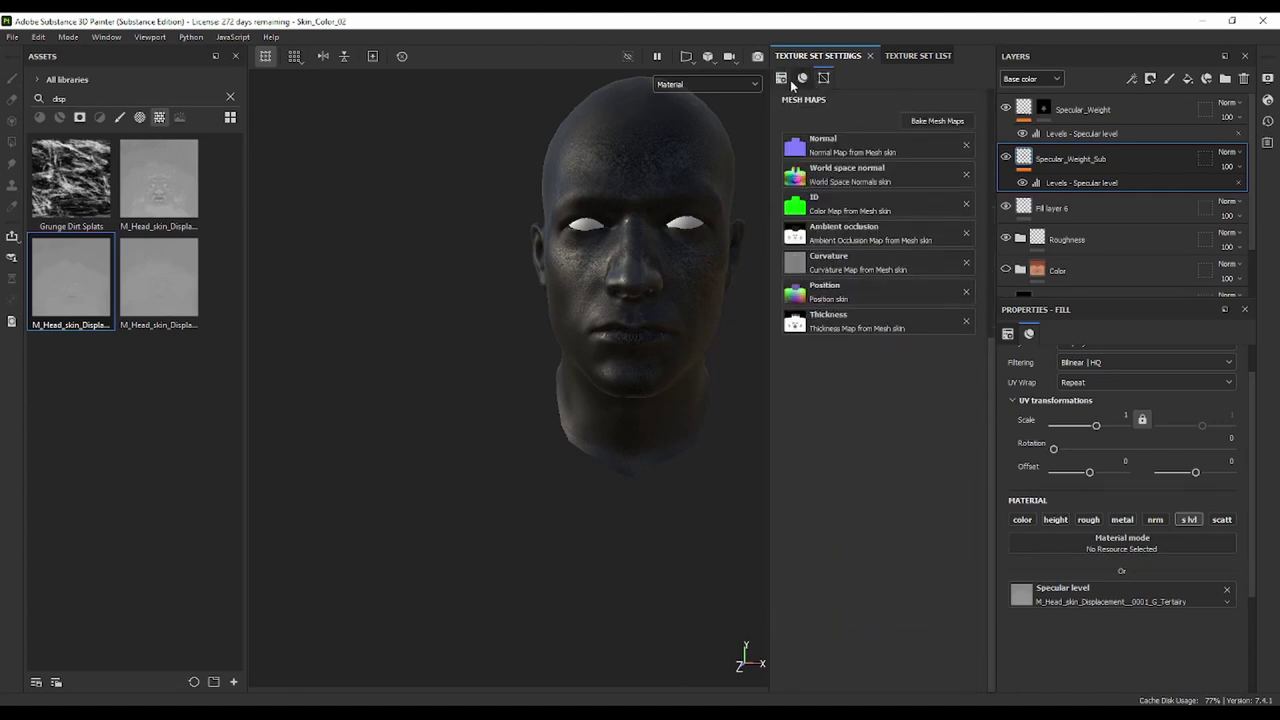
pyautogui.scroll(5, 790, 80)
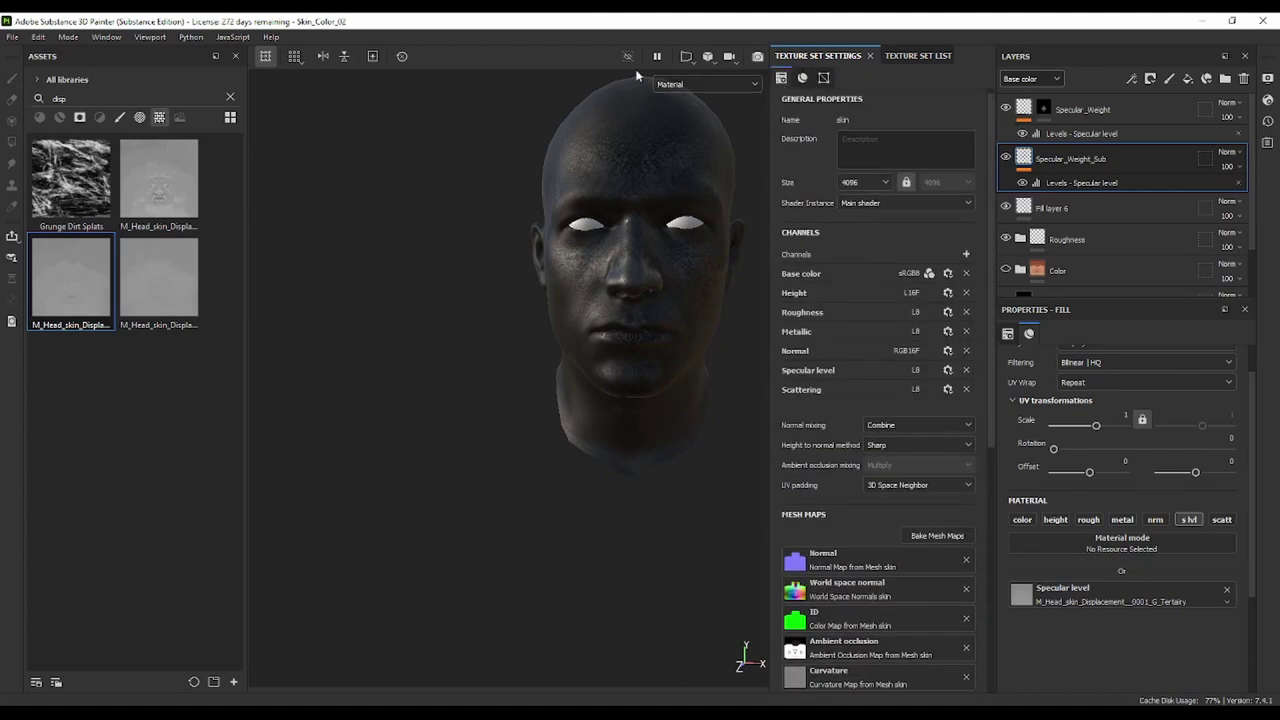
# Enable Activate Subsurface Scattering (16 samples) in Display Settings, keeping the viewport on Material
pyautogui.click(152, 39)
pyautogui.moveTo(120, 52)
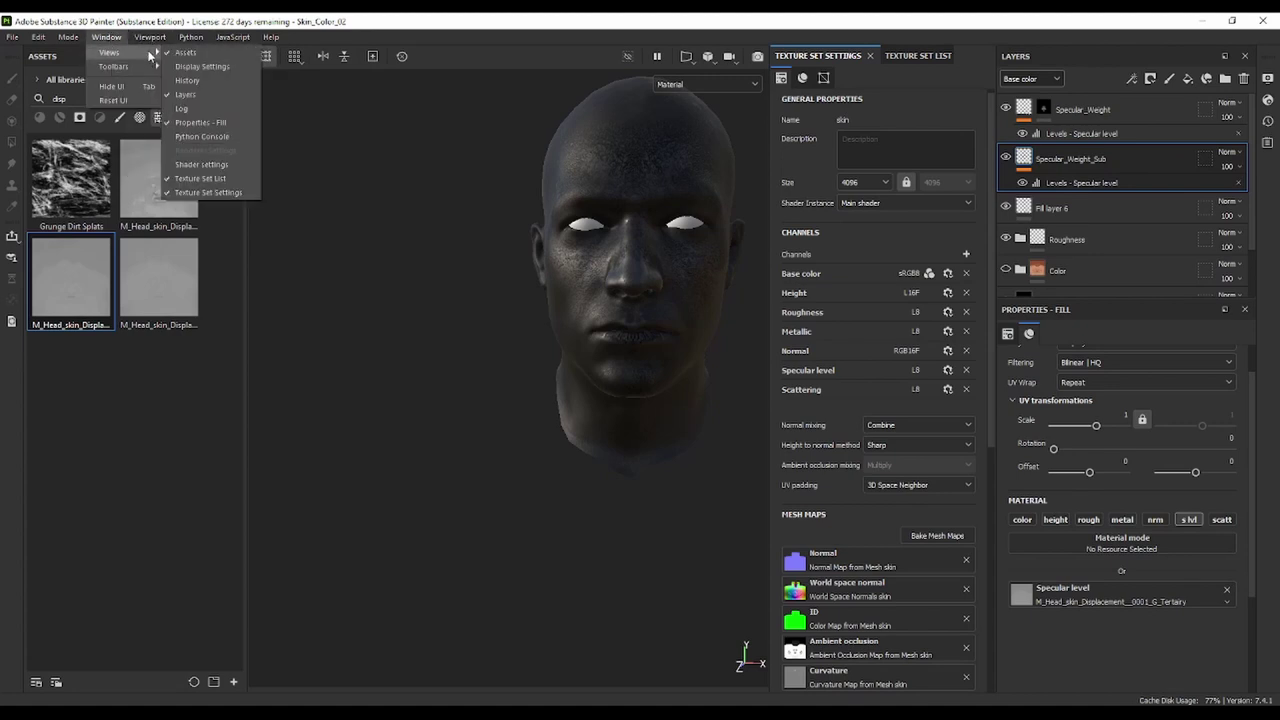
pyautogui.click(202, 66)
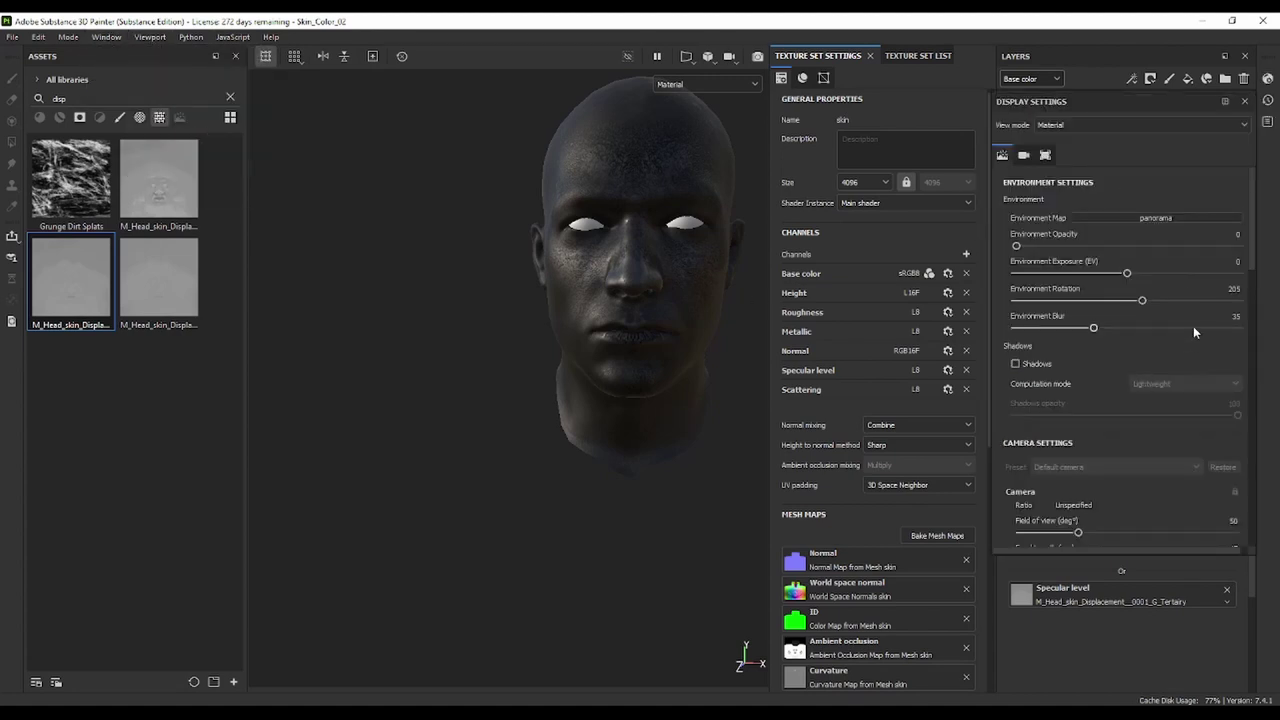
pyautogui.scroll(-3, 1153, 400)
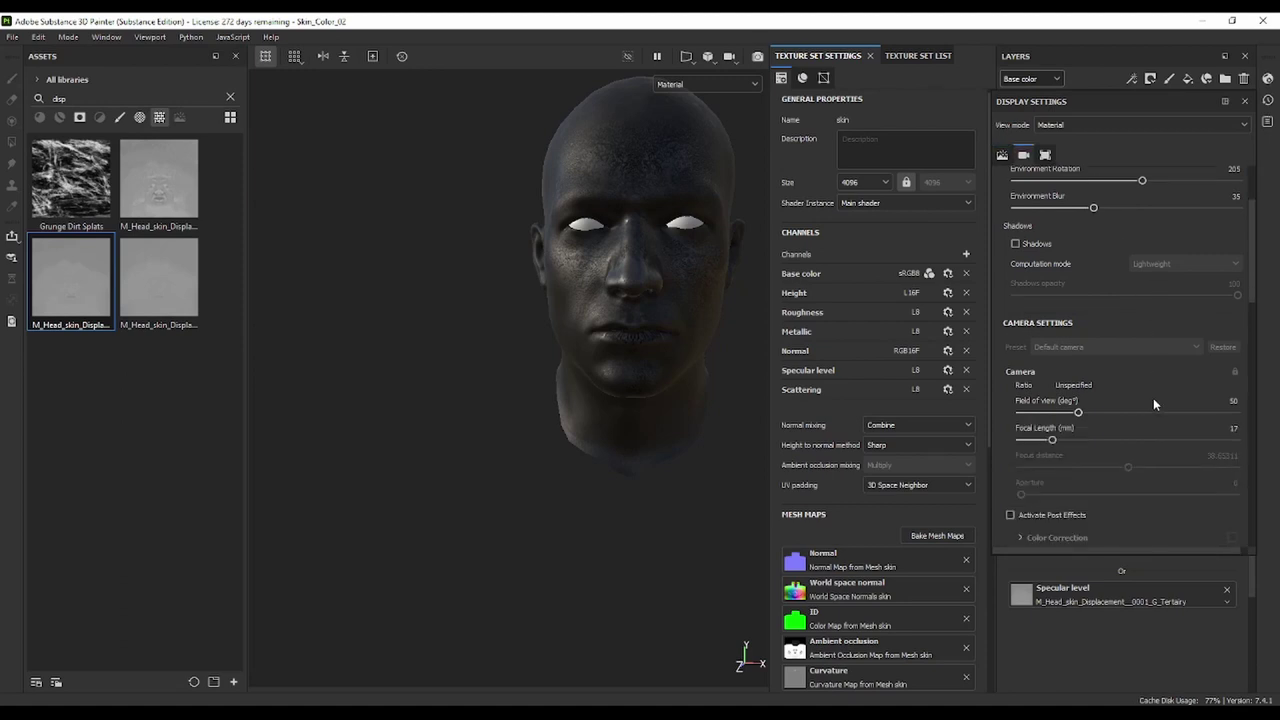
pyautogui.scroll(-3, 1153, 398)
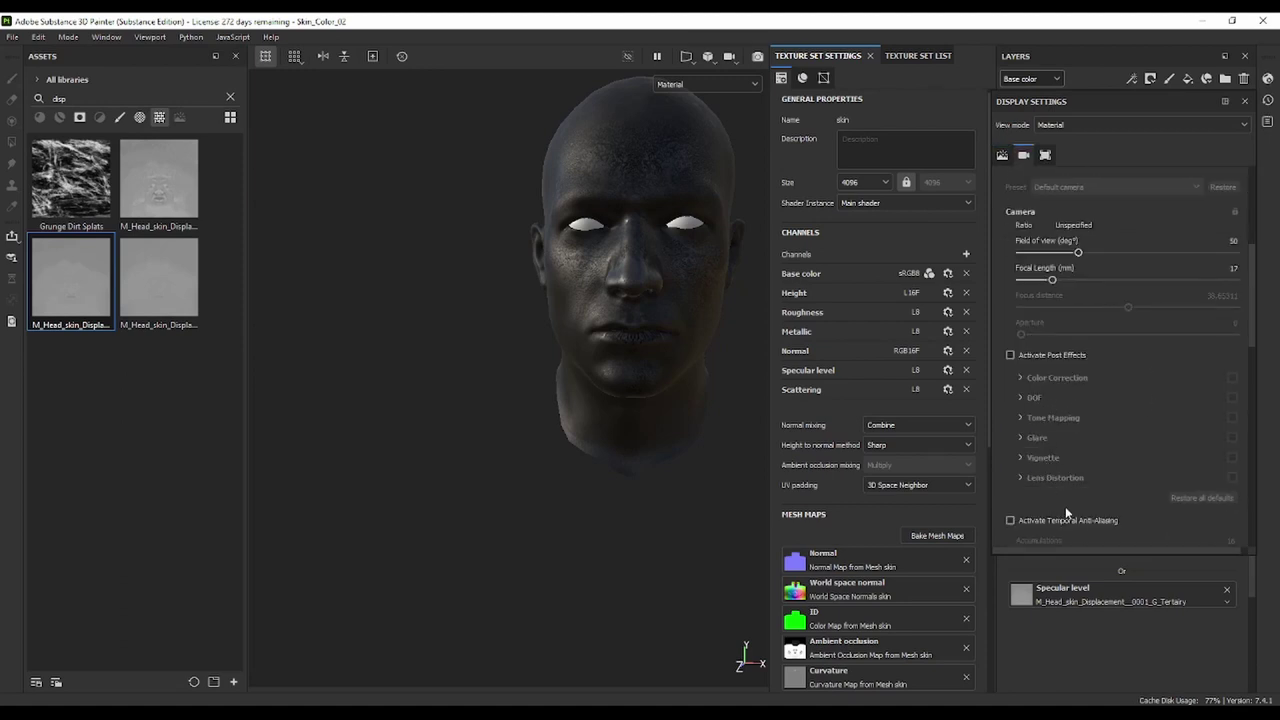
pyautogui.scroll(-3, 1088, 432)
pyautogui.scroll(-3, 1088, 432)
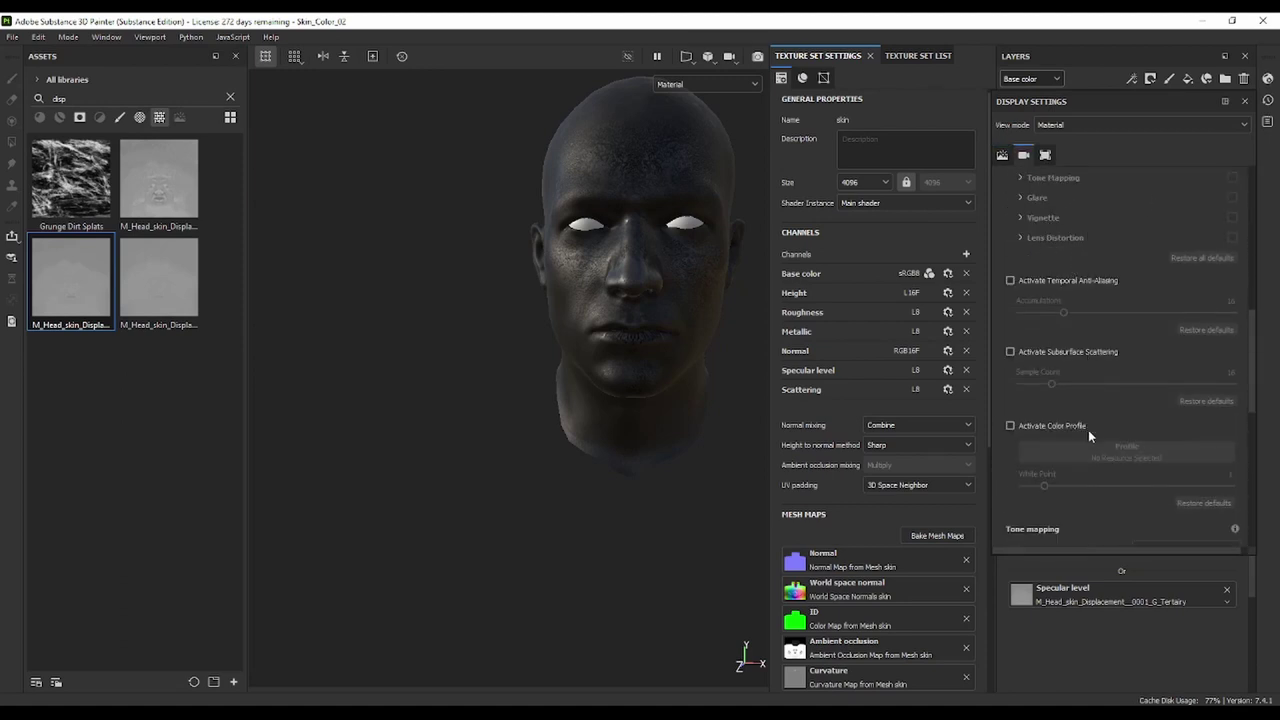
pyautogui.scroll(-3, 1088, 430)
pyautogui.scroll(-3, 1088, 429)
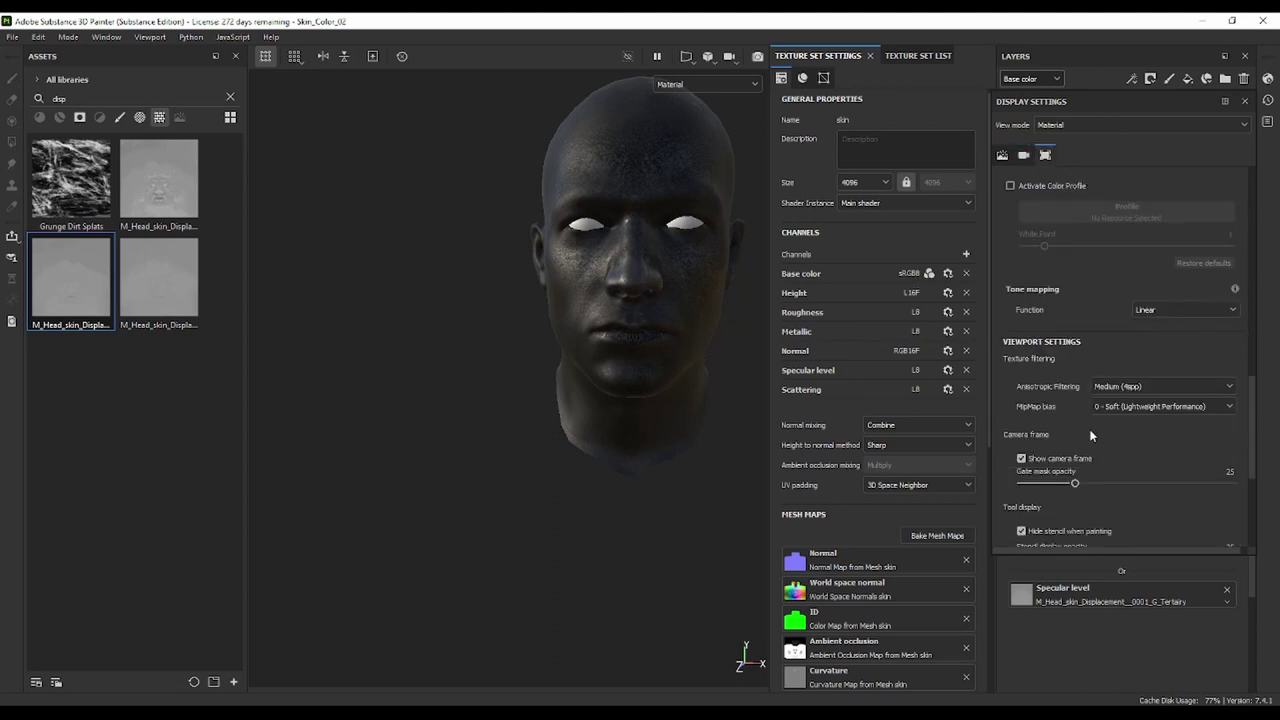
pyautogui.scroll(-3, 1173, 378)
pyautogui.scroll(-3, 1170, 390)
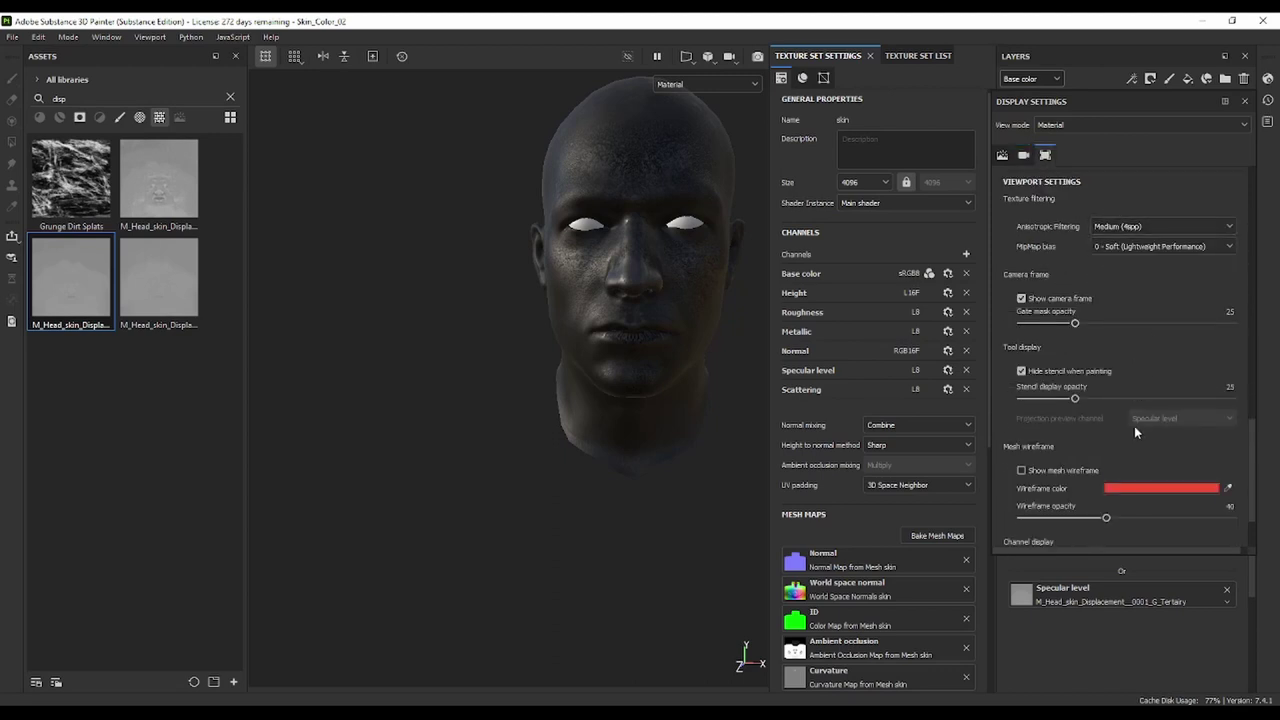
pyautogui.scroll(-1, 1134, 426)
pyautogui.scroll(-1, 1134, 426)
pyautogui.scroll(2, 1134, 426)
pyautogui.scroll(5, 1133, 432)
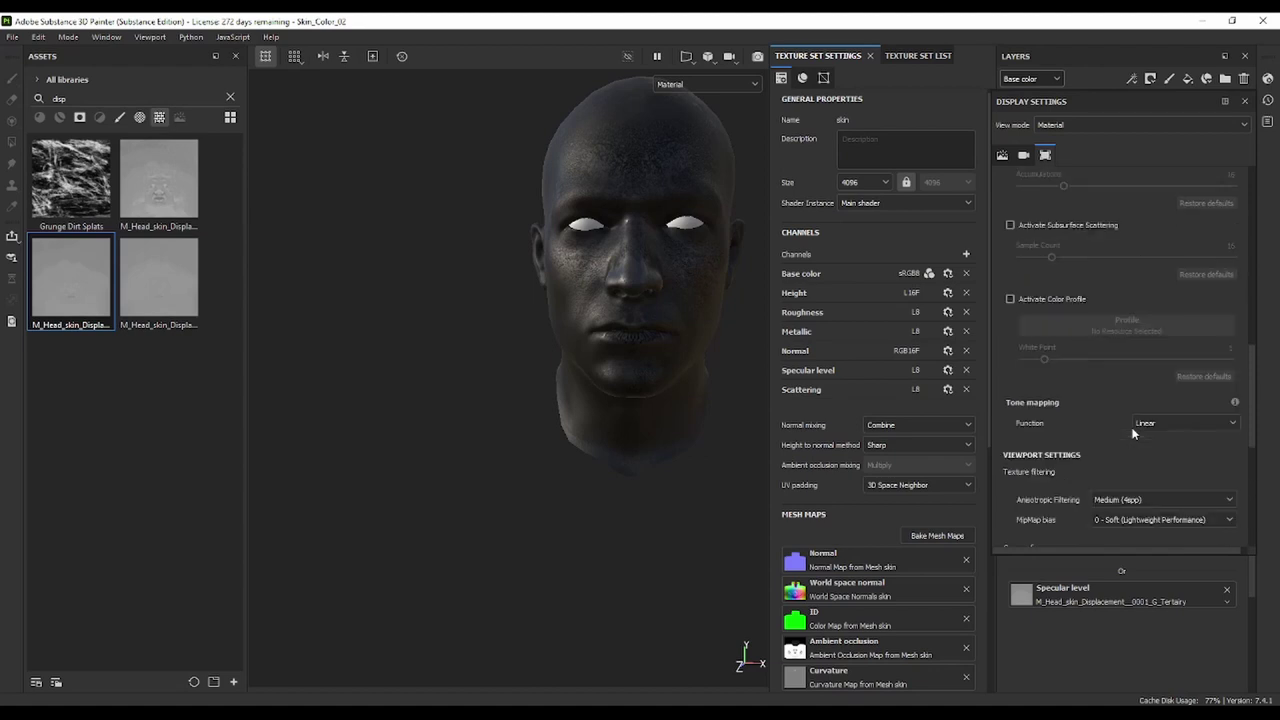
pyautogui.scroll(3, 1113, 308)
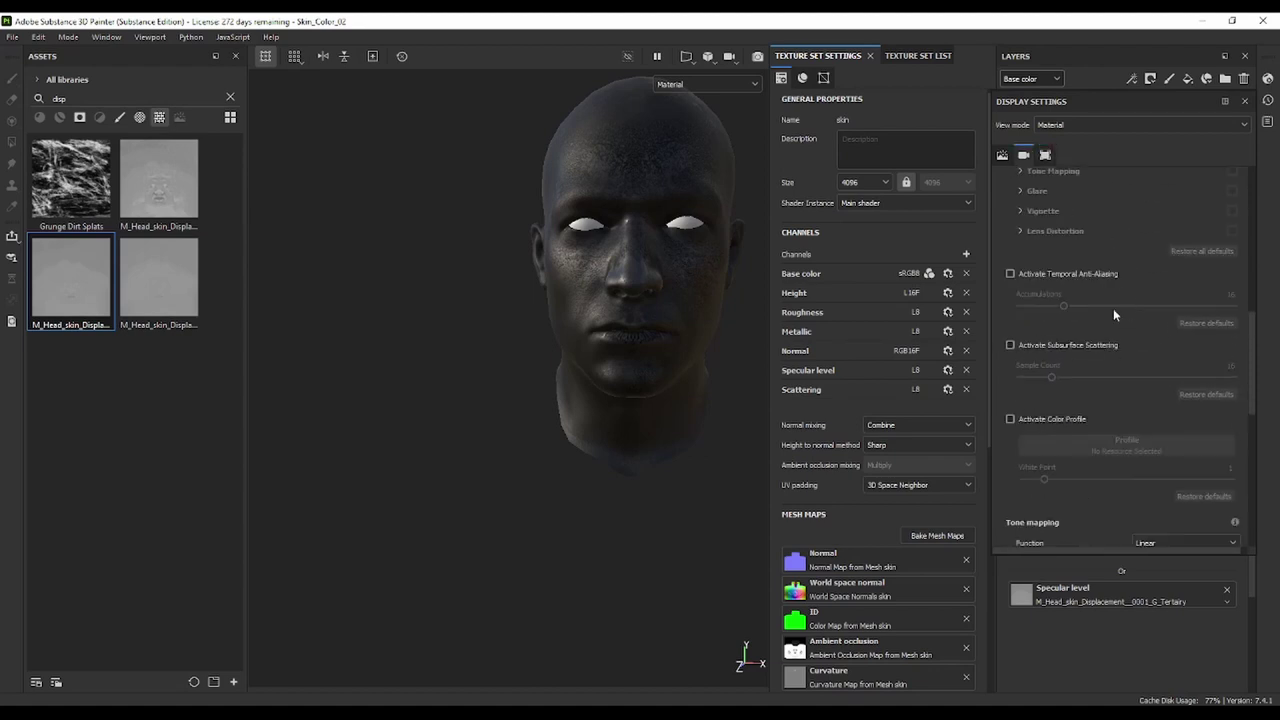
pyautogui.click(1090, 347)
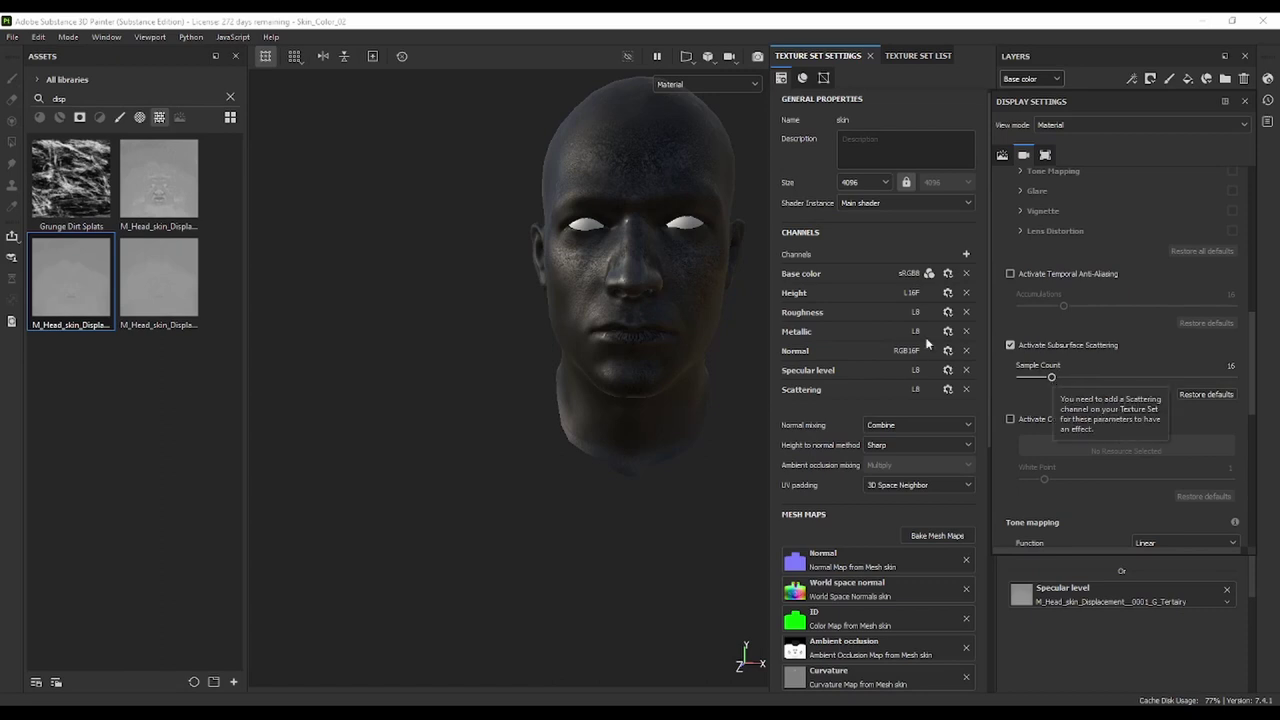
pyautogui.click(682, 84)
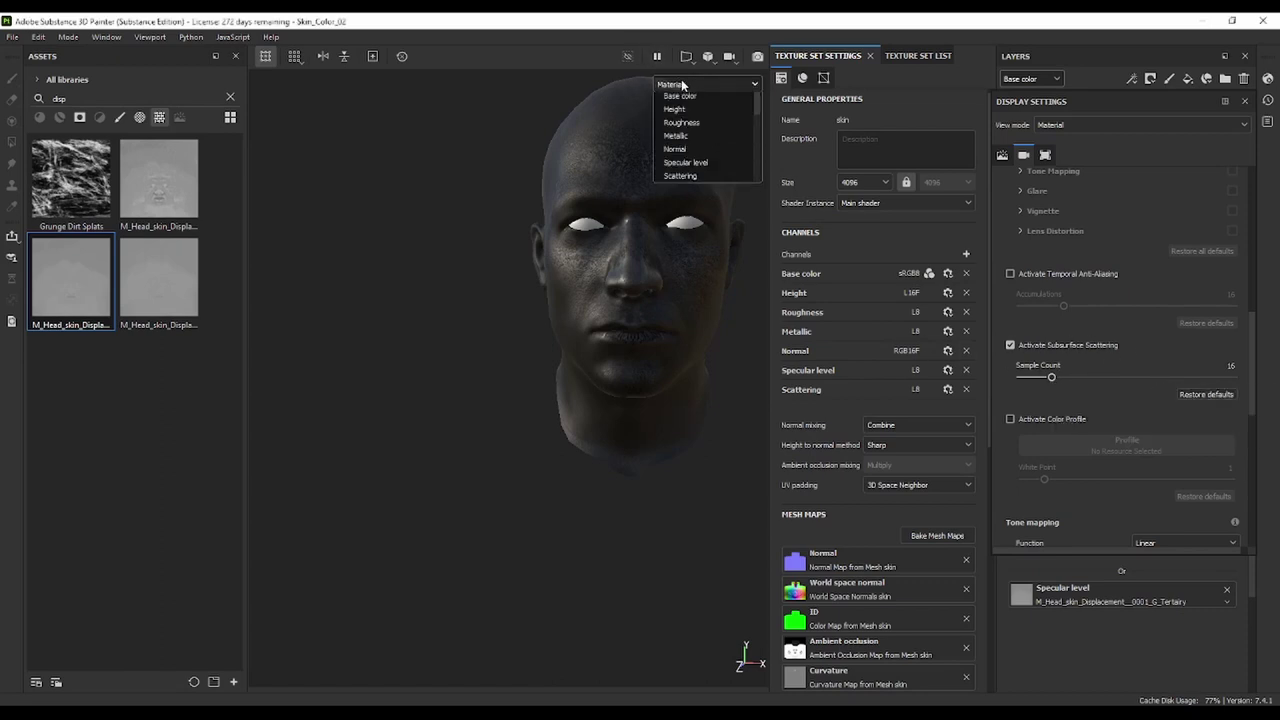
pyautogui.click(677, 115)
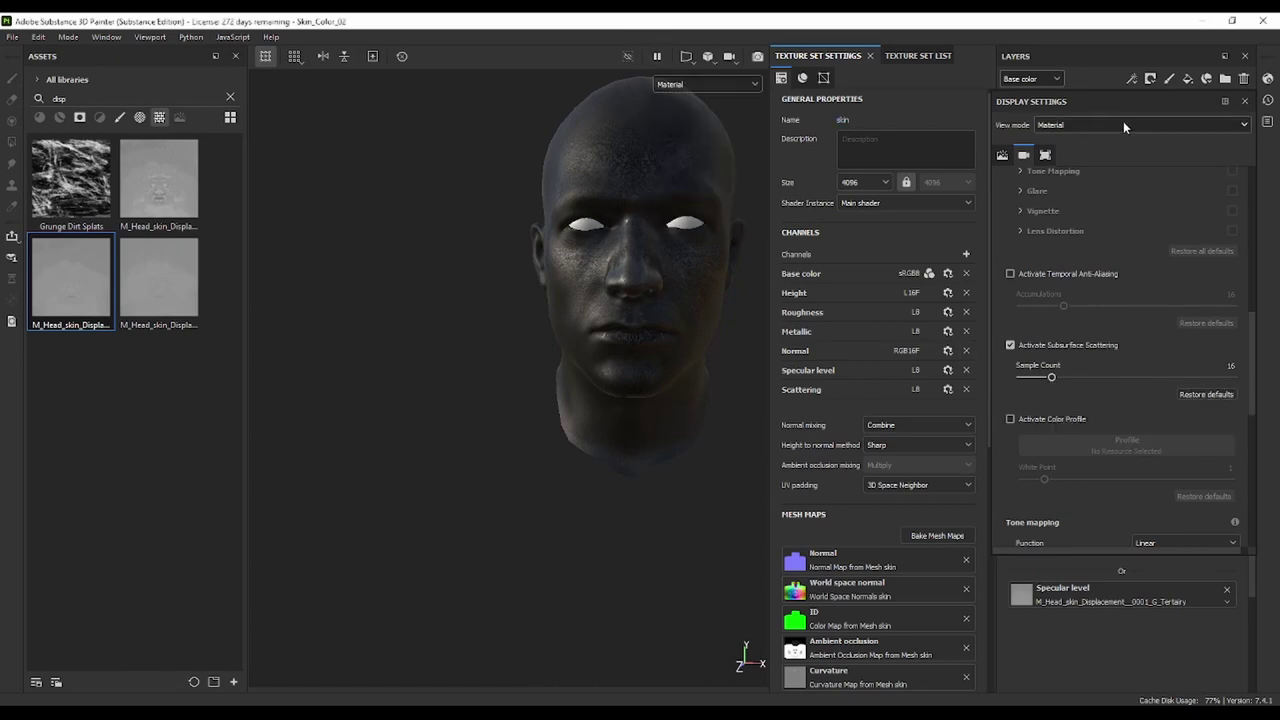
# Keep the layer thumbnails on Base color and close the Display Settings panel
pyautogui.click(1060, 82)
pyautogui.click(1038, 96)
pyautogui.click(1244, 101)
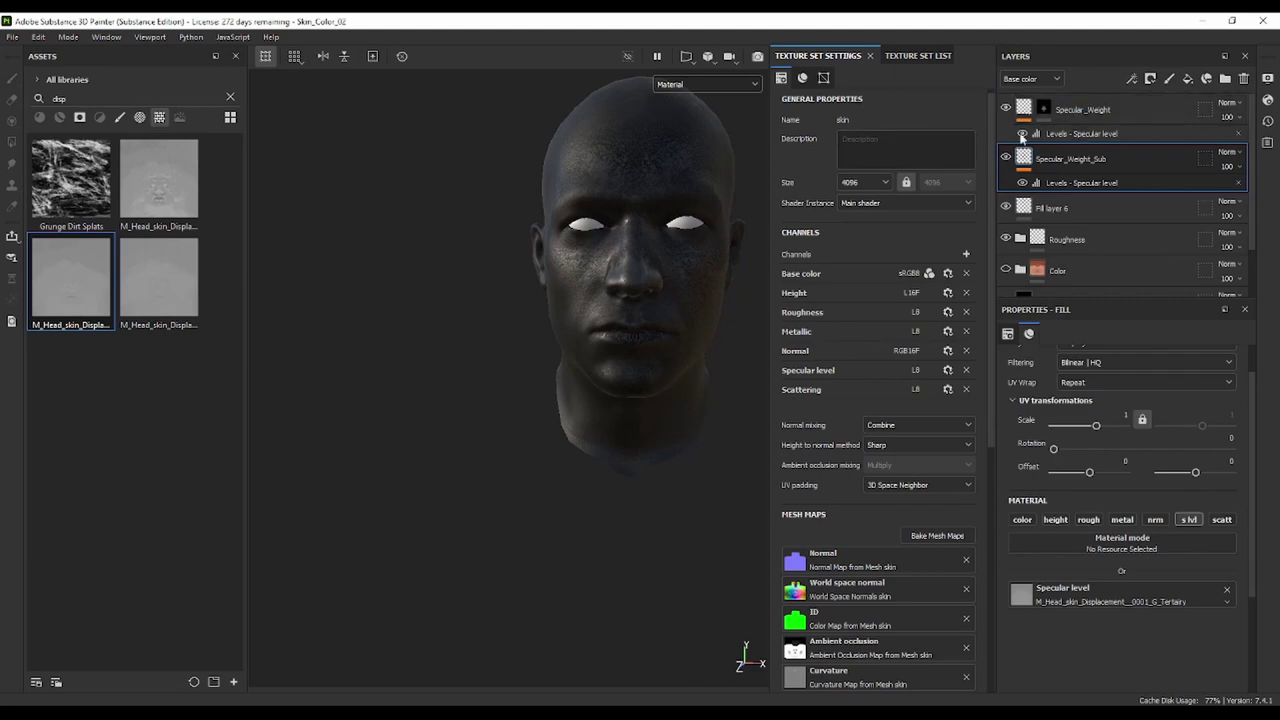
# Switch the layer stack thumbnails to the Scattering channel
pyautogui.click(1030, 79)
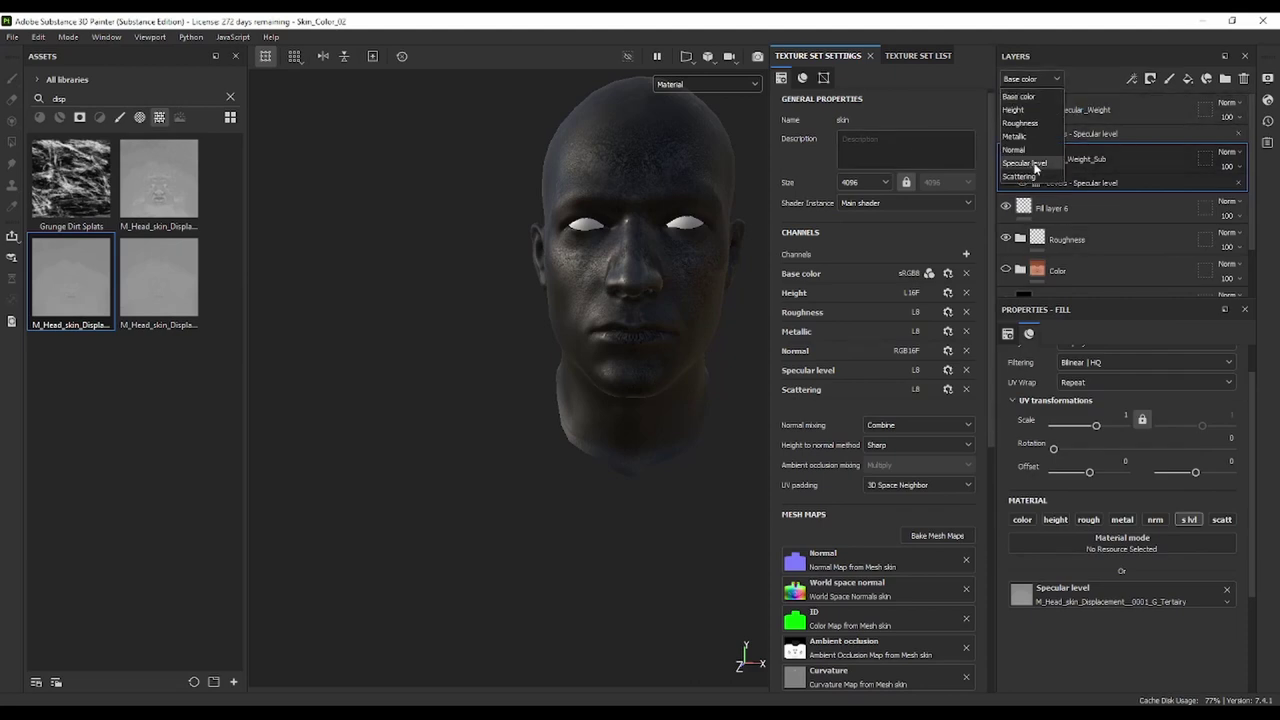
pyautogui.click(1025, 162)
pyautogui.click(1030, 79)
pyautogui.click(1020, 176)
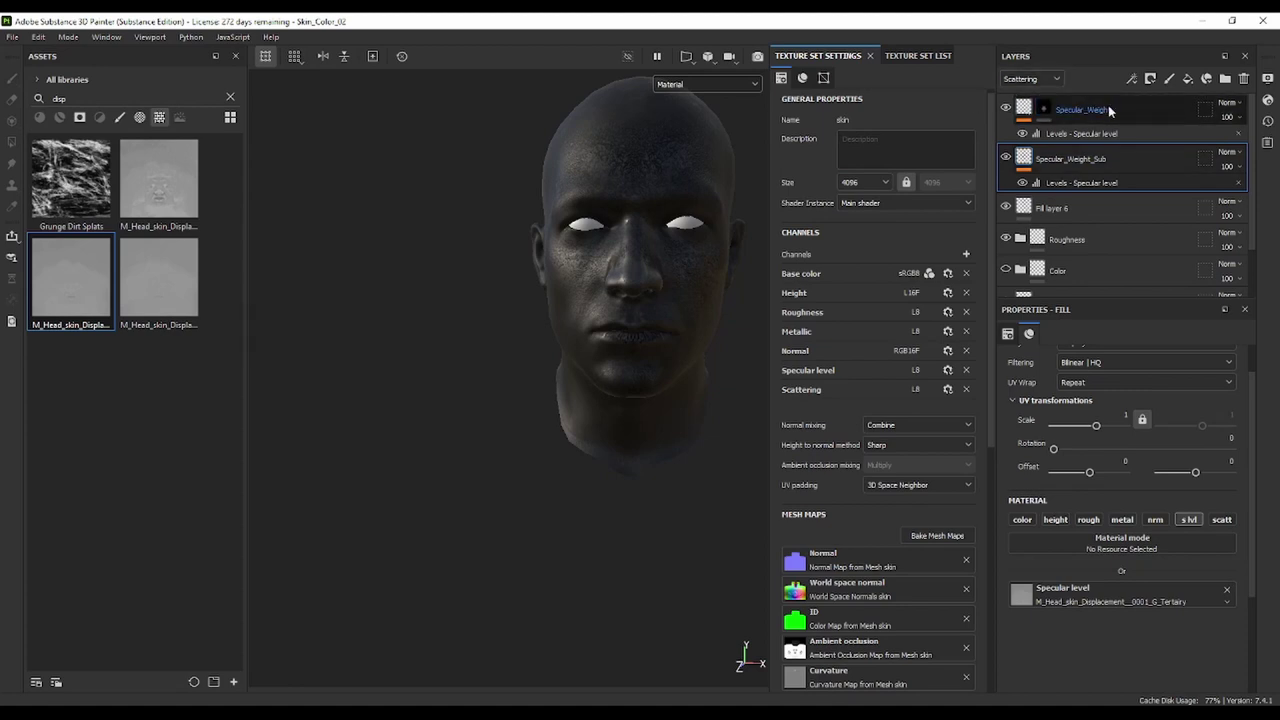
pyautogui.keyDown('alt'); pyautogui.moveTo(643, 182); pyautogui.dragTo(600, 200); pyautogui.keyUp('alt')
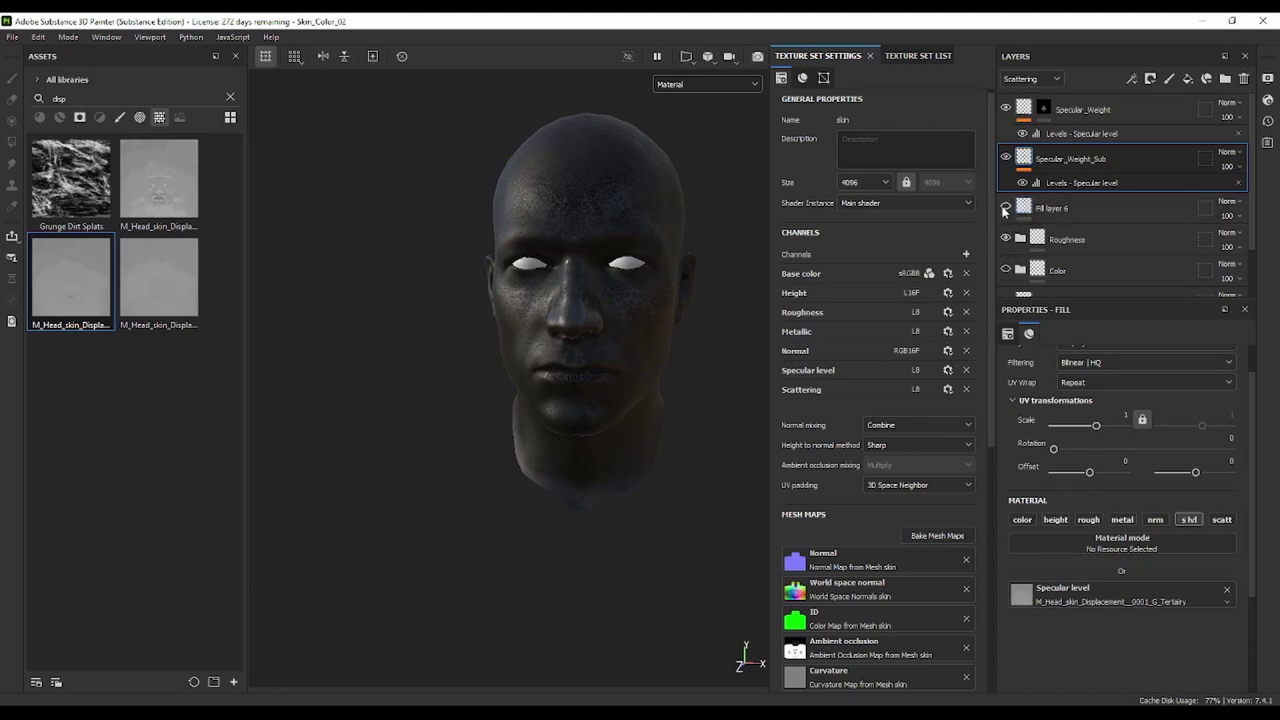
# Compare the head with Fill layer 5 hidden, then select Fill layer 5
pyautogui.scroll(-1, 1010, 205)
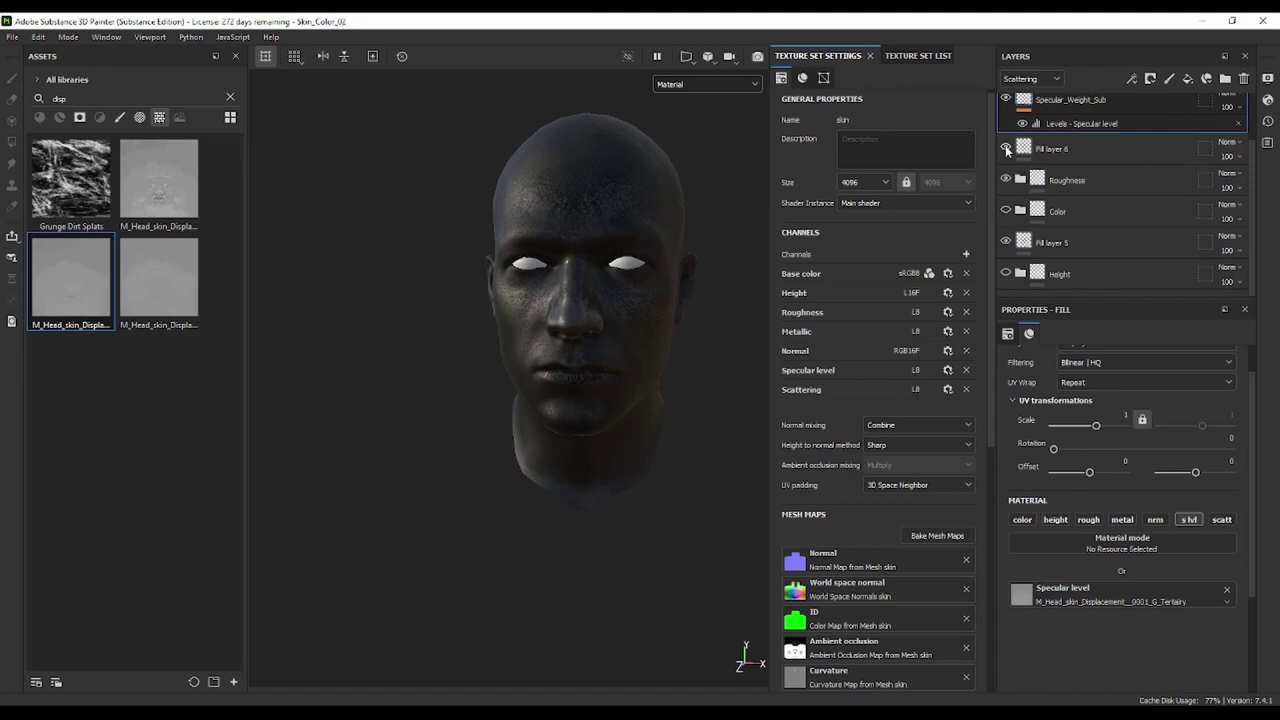
pyautogui.click(1006, 243)
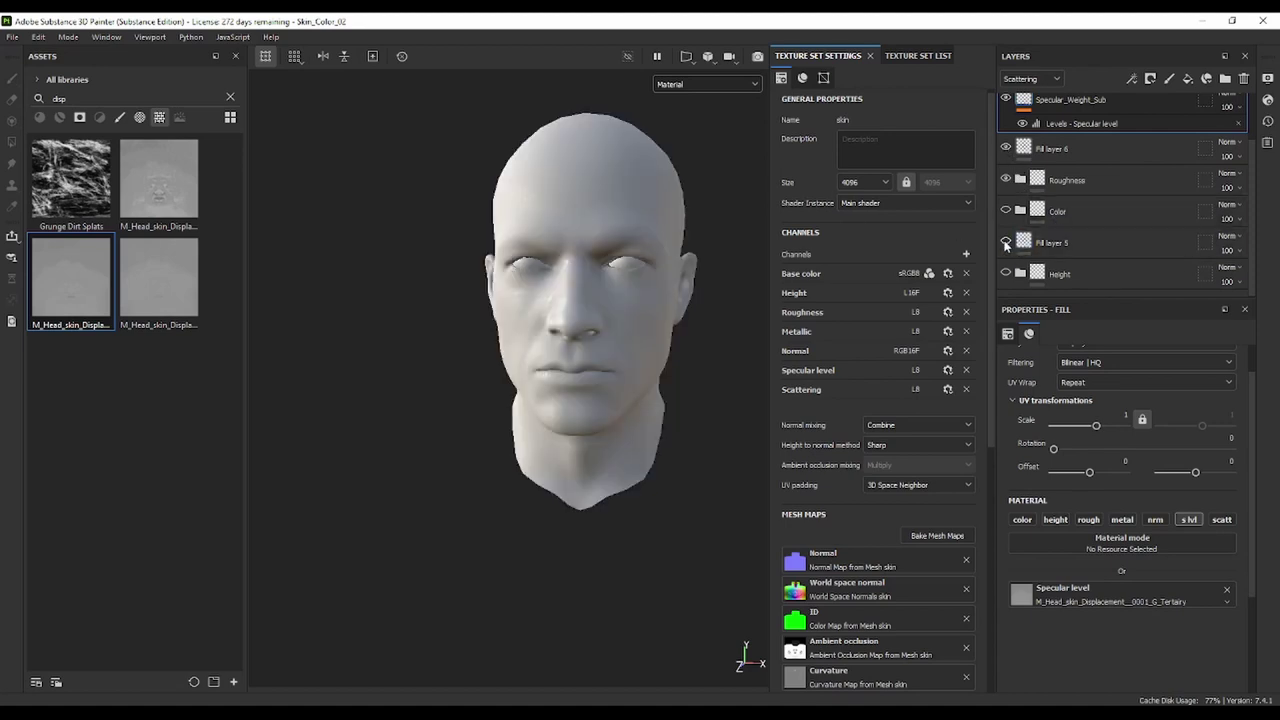
pyautogui.click(1006, 243)
pyautogui.click(1050, 243)
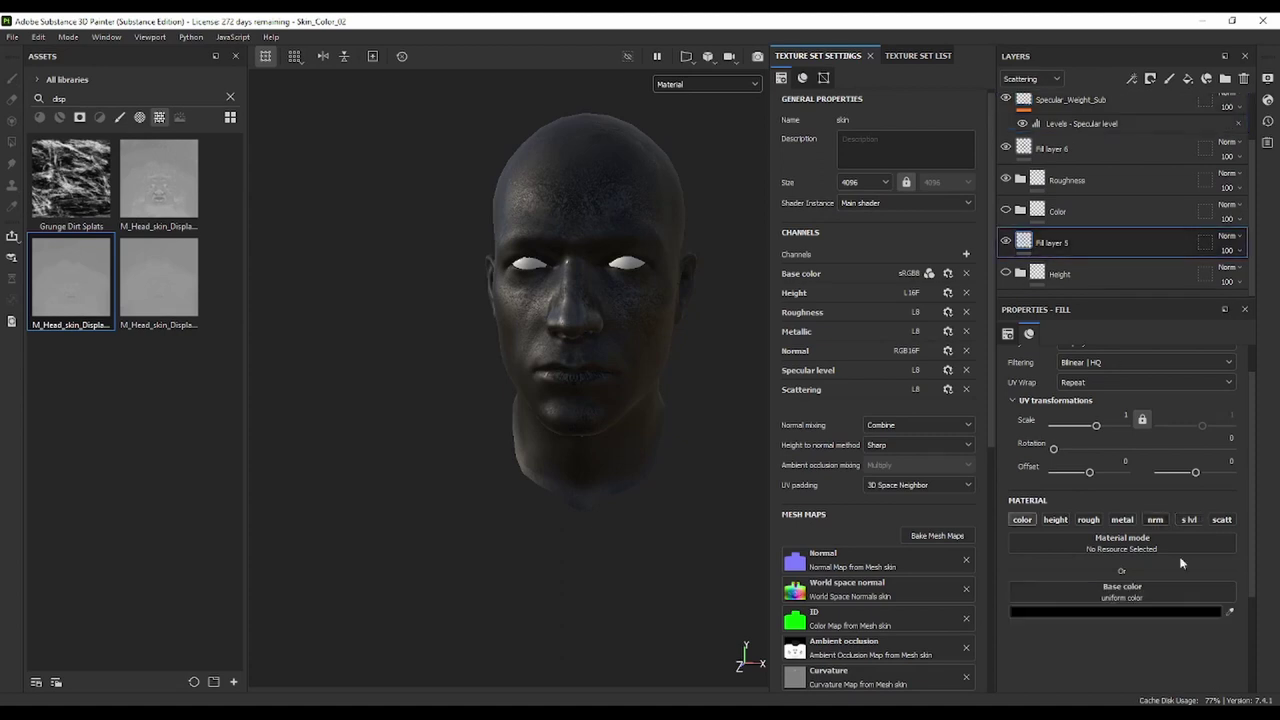
# Set Fill layer 5's base colour to a warm pinkish skin tone, hex C79572
pyautogui.click(1133, 613)
pyautogui.moveTo(1110, 505); pyautogui.dragTo(1112, 514)
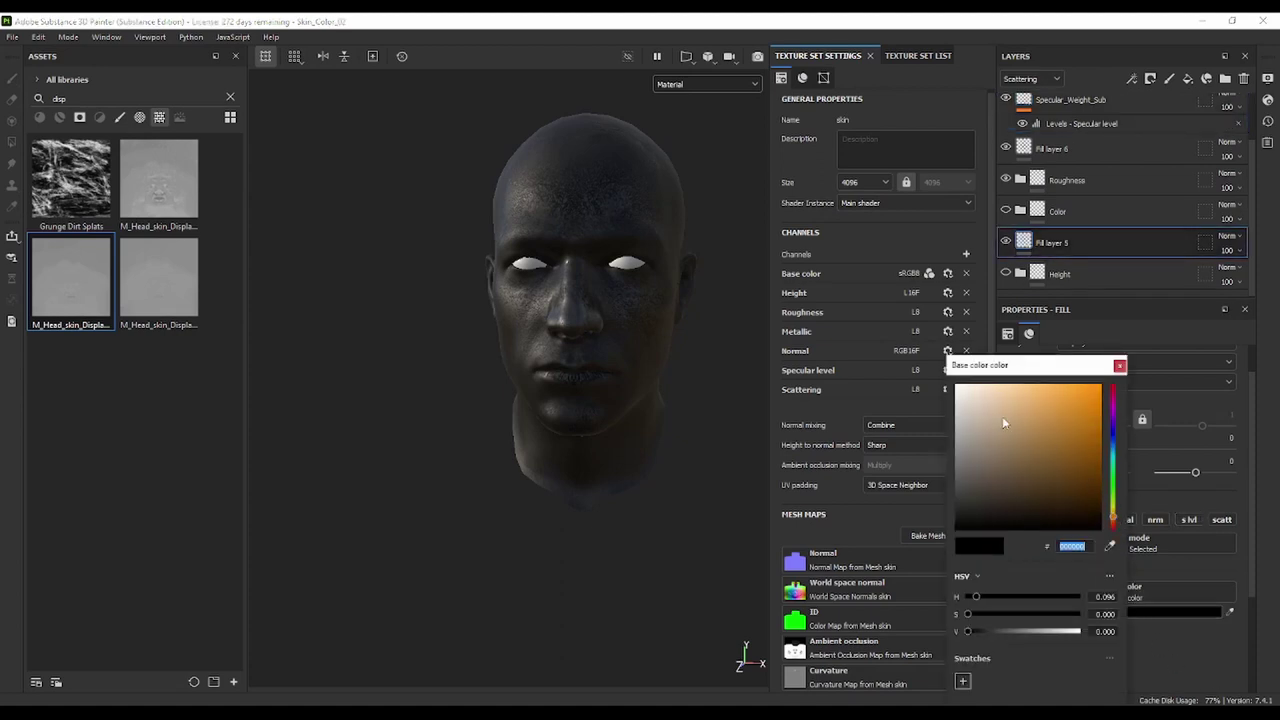
pyautogui.moveTo(1002, 416)
pyautogui.mouseDown()
pyautogui.moveTo(1034, 441)
pyautogui.moveTo(1050, 430)
pyautogui.mouseUp()
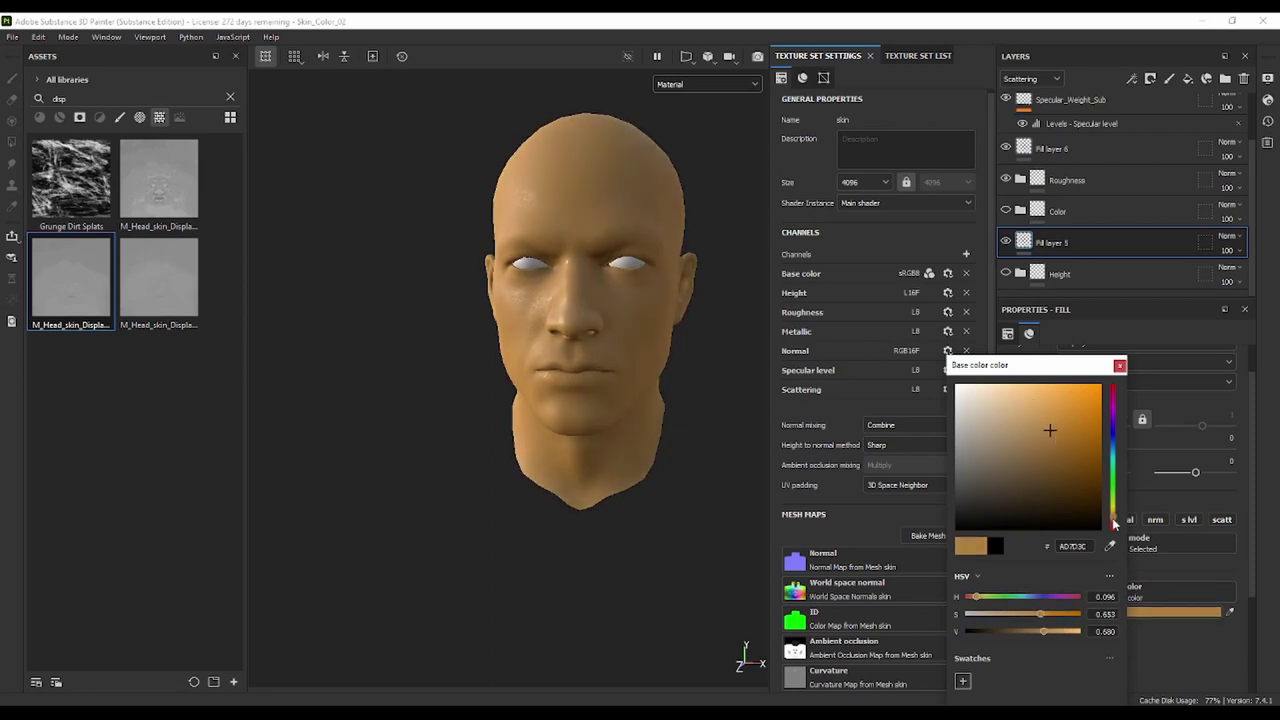
pyautogui.moveTo(1113, 518); pyautogui.dragTo(1113, 515)
pyautogui.moveTo(1045, 437); pyautogui.dragTo(1017, 415)
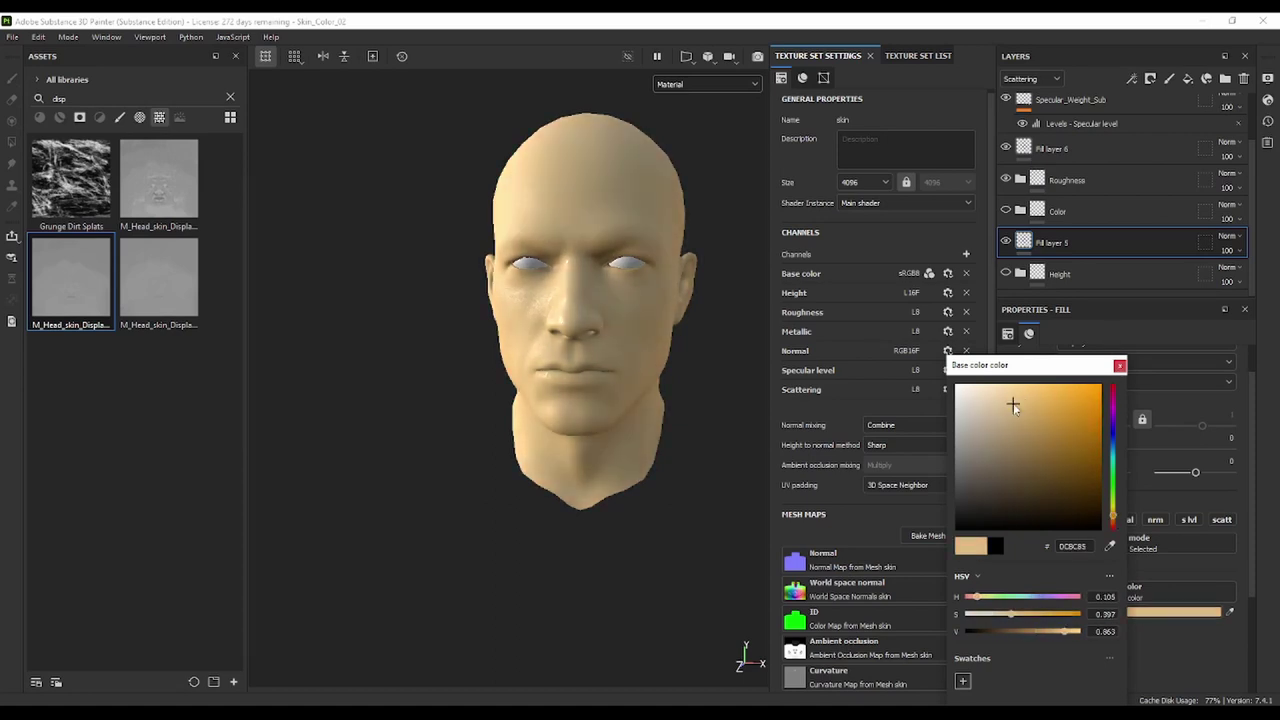
pyautogui.click(1114, 522)
pyautogui.moveTo(1114, 522); pyautogui.dragTo(1114, 525)
pyautogui.click(1118, 365)
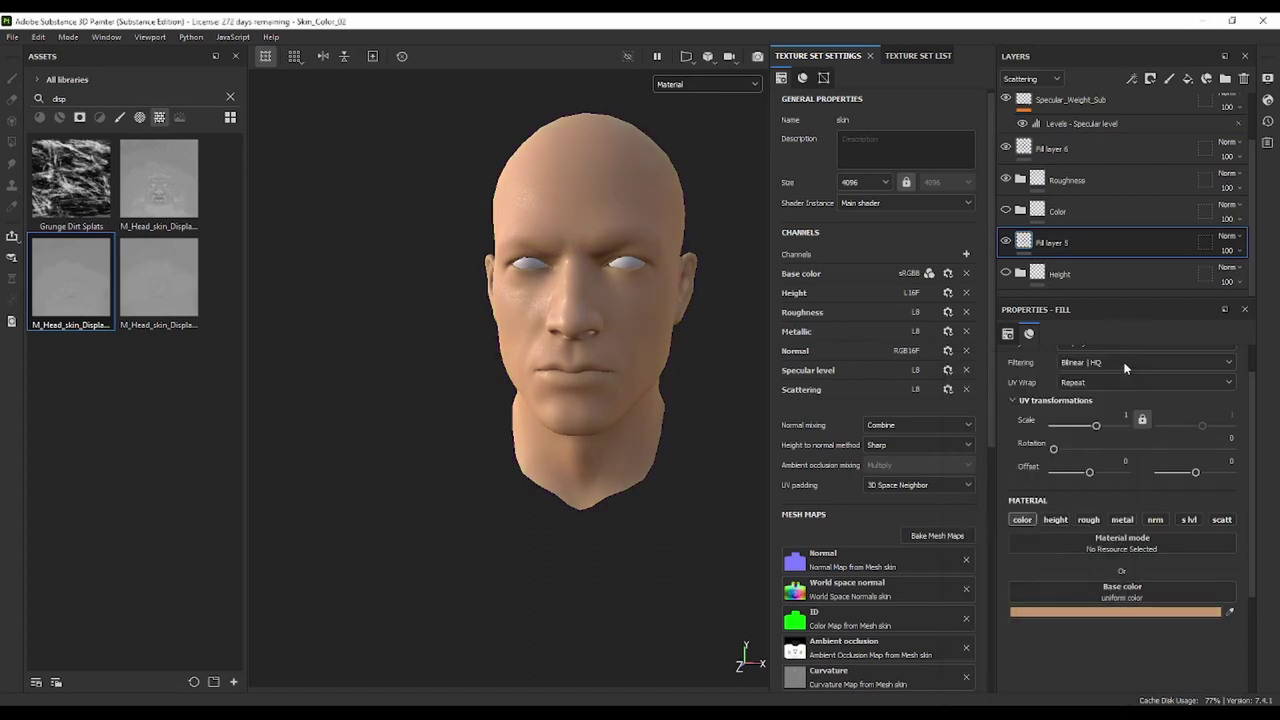
pyautogui.scroll(2, 1068, 270)
pyautogui.scroll(3, 677, 288)
pyautogui.scroll(2, 677, 288)
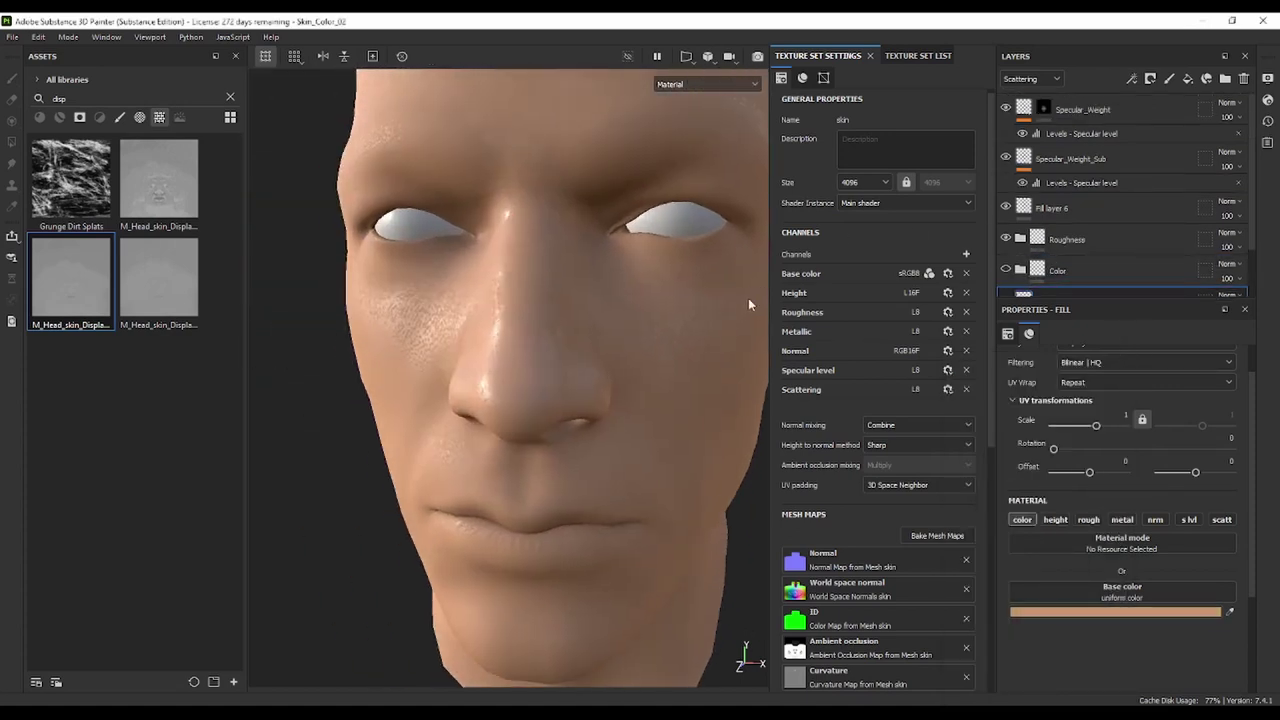
pyautogui.keyDown('alt'); pyautogui.moveTo(748, 298); pyautogui.dragTo(603, 294); pyautogui.keyUp('alt')
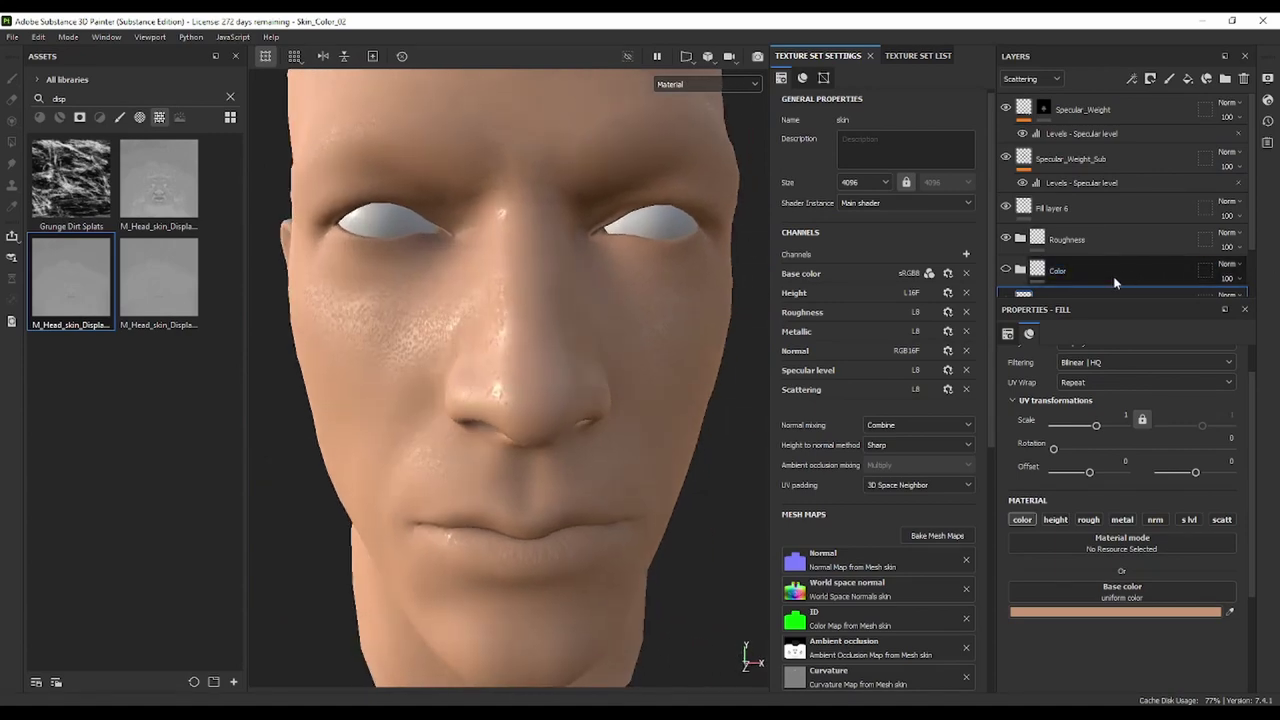
pyautogui.scroll(-2, 1110, 234)
pyautogui.scroll(2, 1119, 191)
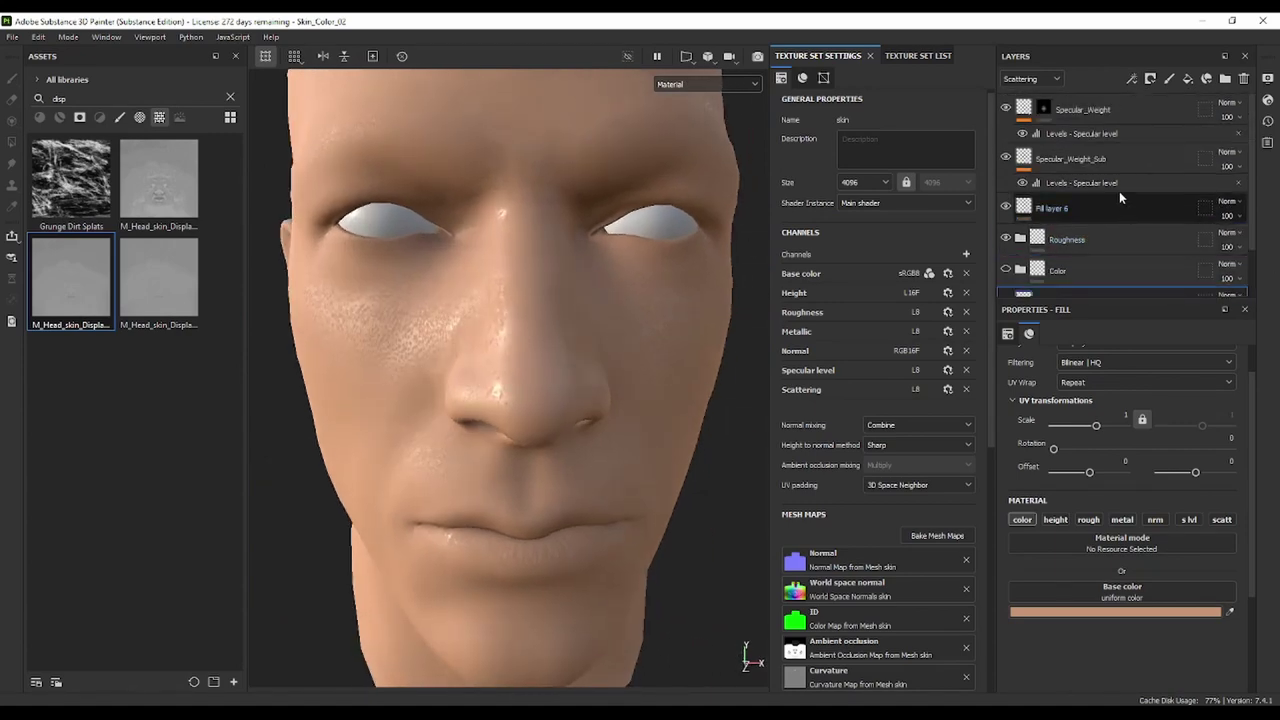
# Select Specular_Weight, Specular_Weight_Sub and Fill layer 6, showing Specular level thumbnails
pyautogui.click(1110, 105)
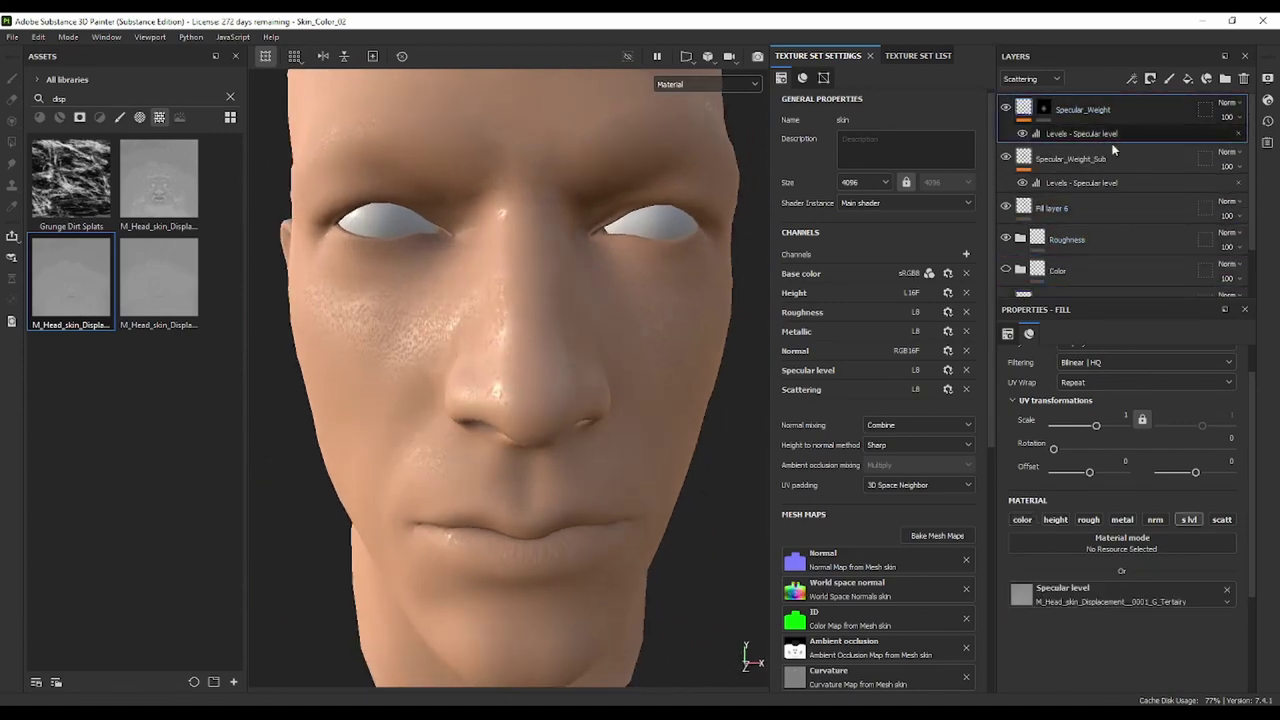
pyautogui.keyDown('shift'); pyautogui.click(1119, 206); pyautogui.keyUp('shift')
pyautogui.click(1037, 80)
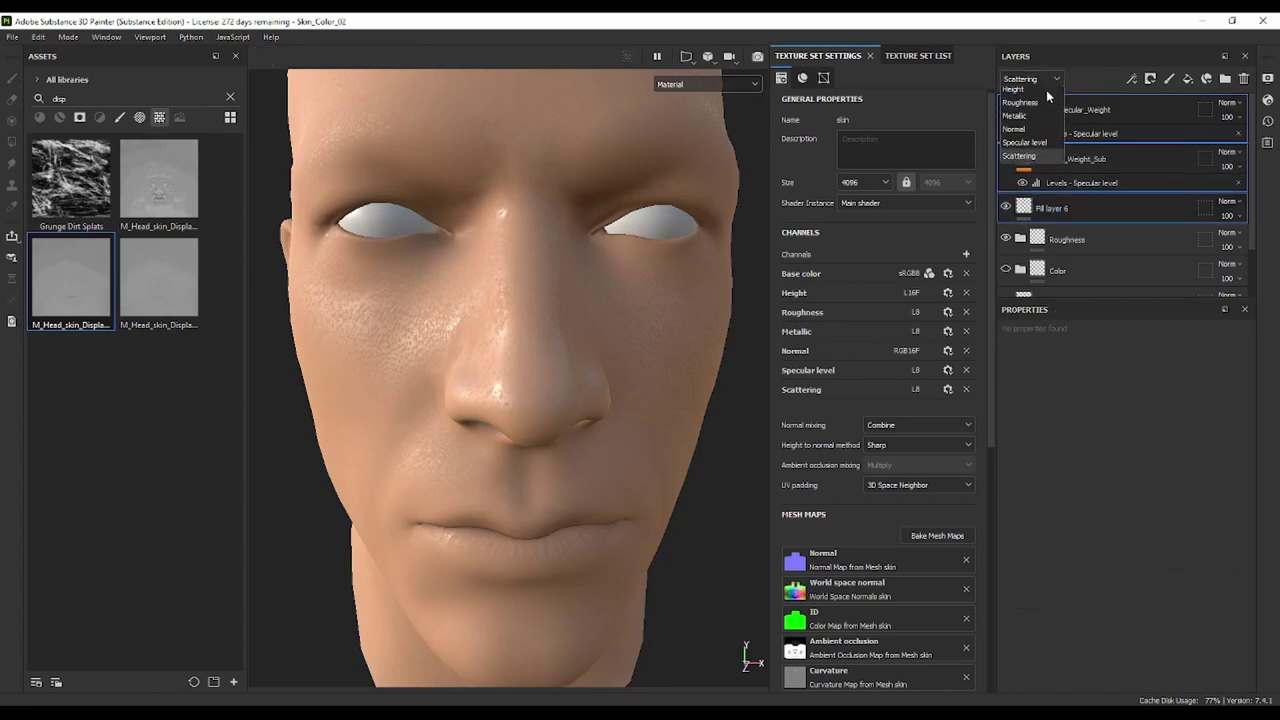
pyautogui.click(1042, 160)
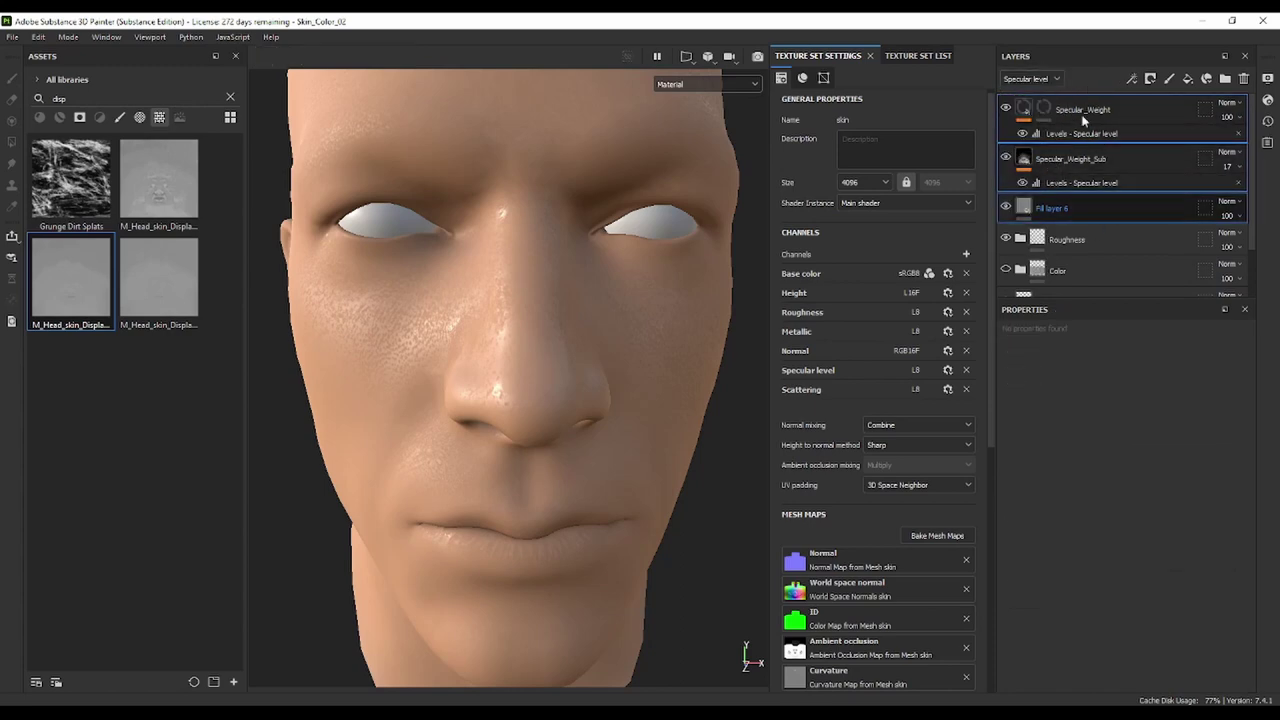
# Move the three layers into a new folder named Specular and collapse it
pyautogui.click(1227, 81)
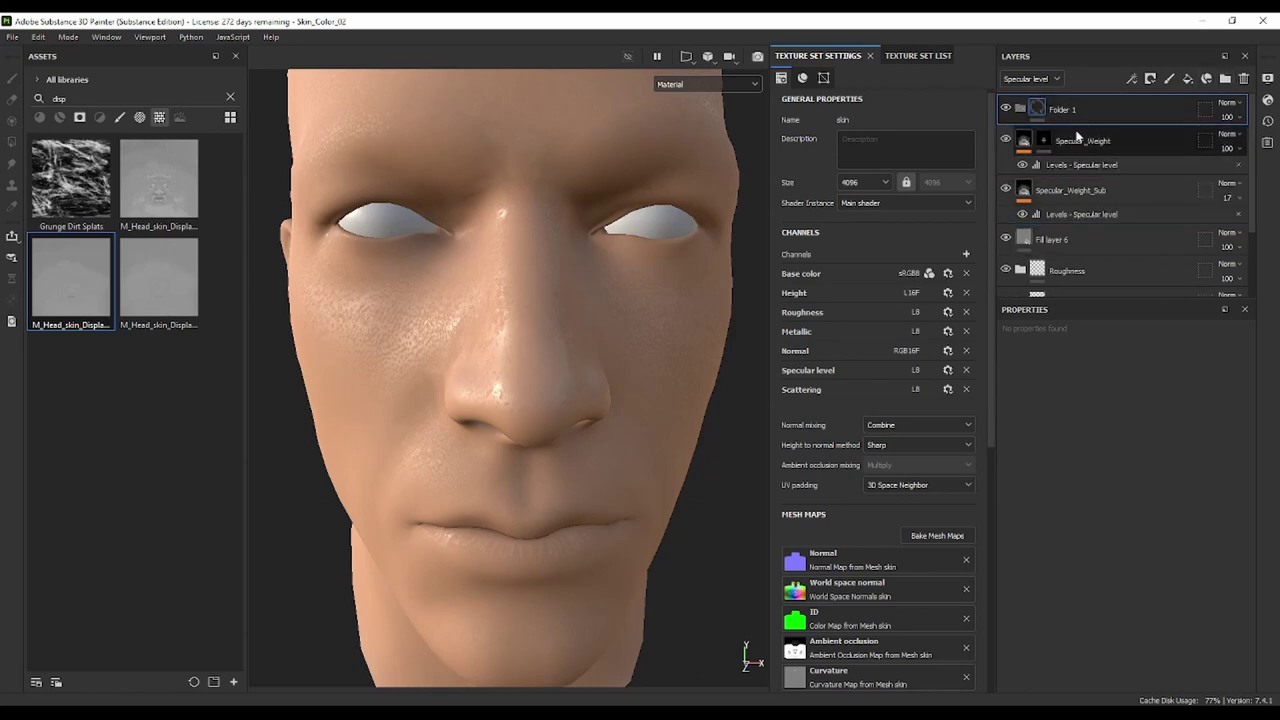
pyautogui.moveTo(1113, 146); pyautogui.dragTo(1050, 113)
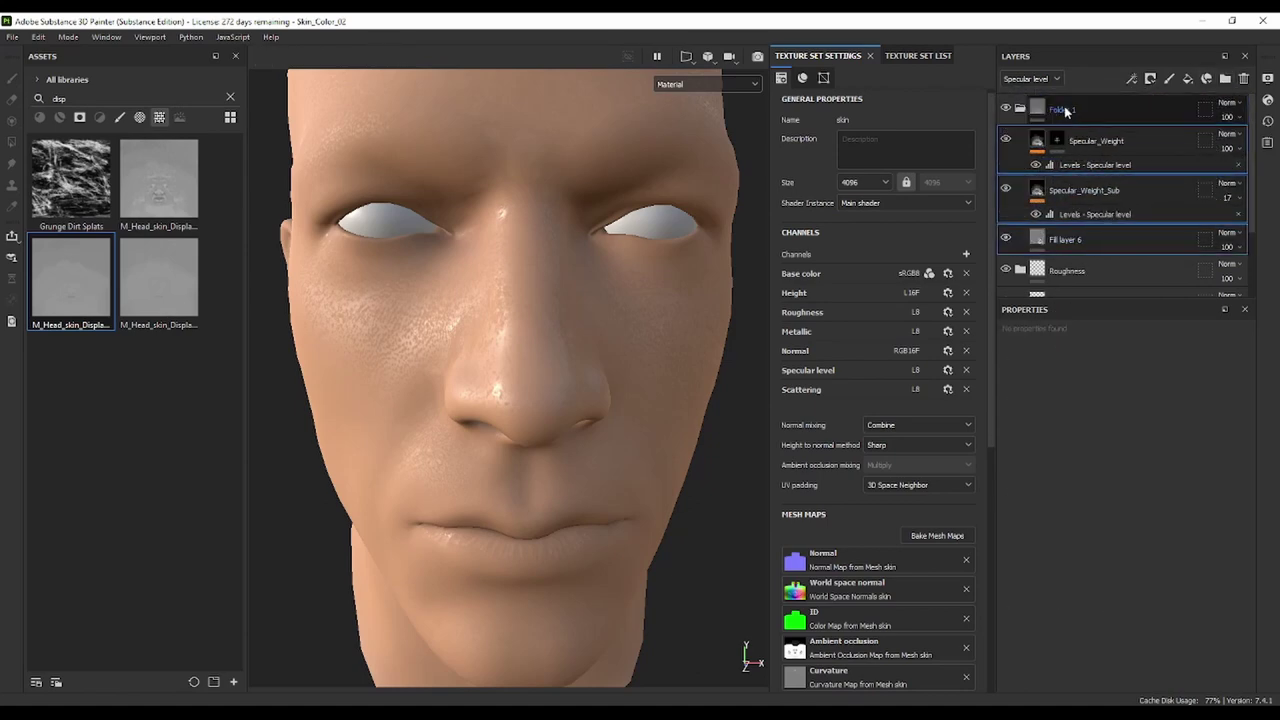
pyautogui.doubleClick(1050, 113)
pyautogui.write('Specu')
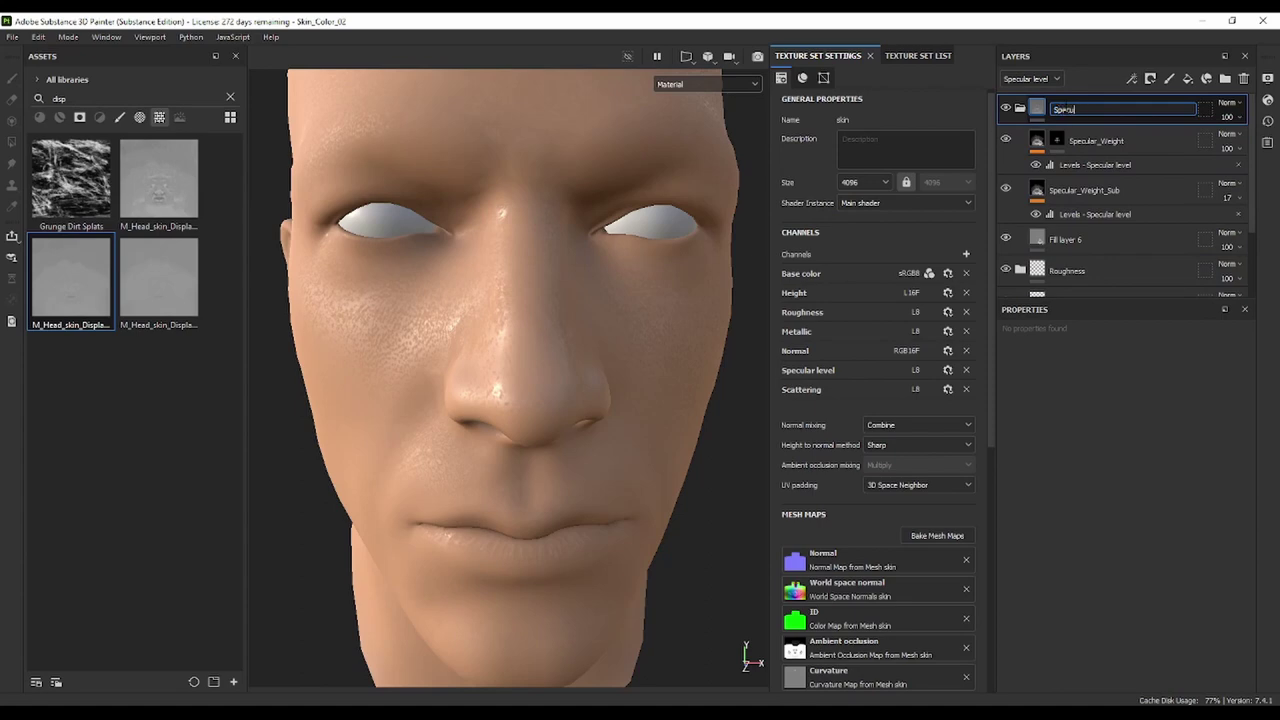
pyautogui.write('lar')
pyautogui.press('Return')
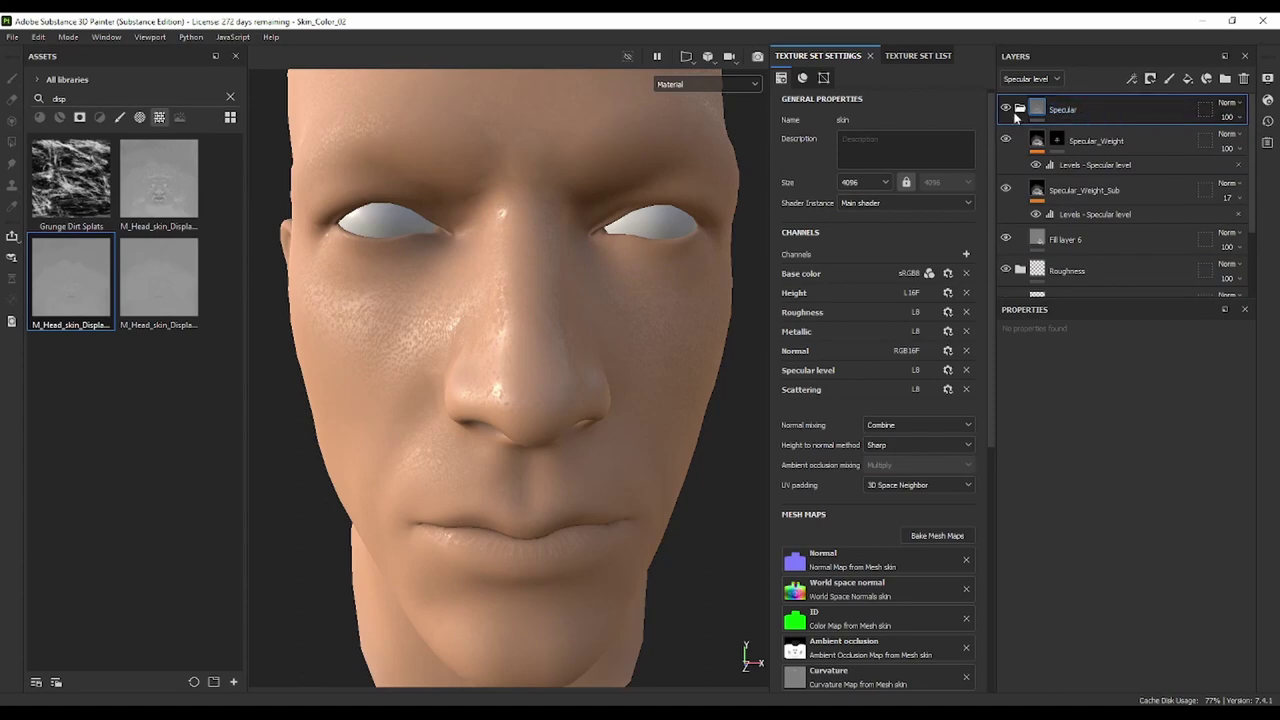
pyautogui.click(1020, 108)
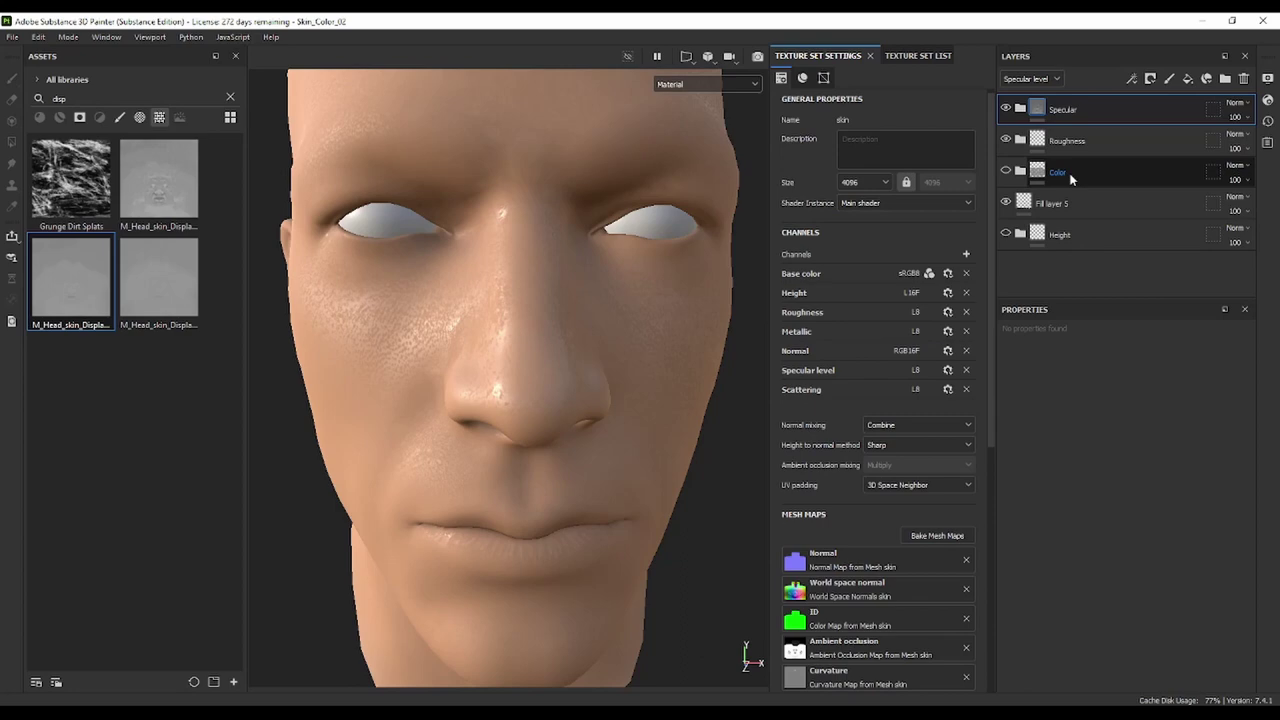
# Search the asset shelf for 'thick'
pyautogui.click(229, 98)
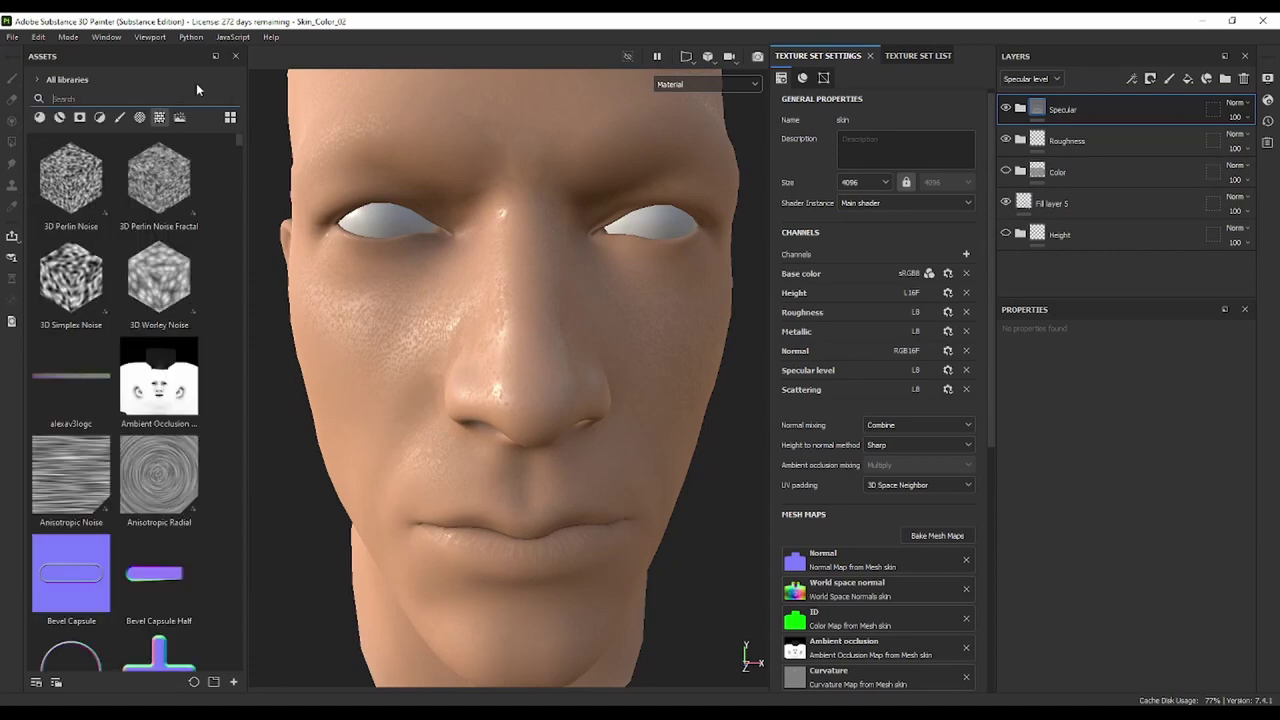
pyautogui.write('thin')
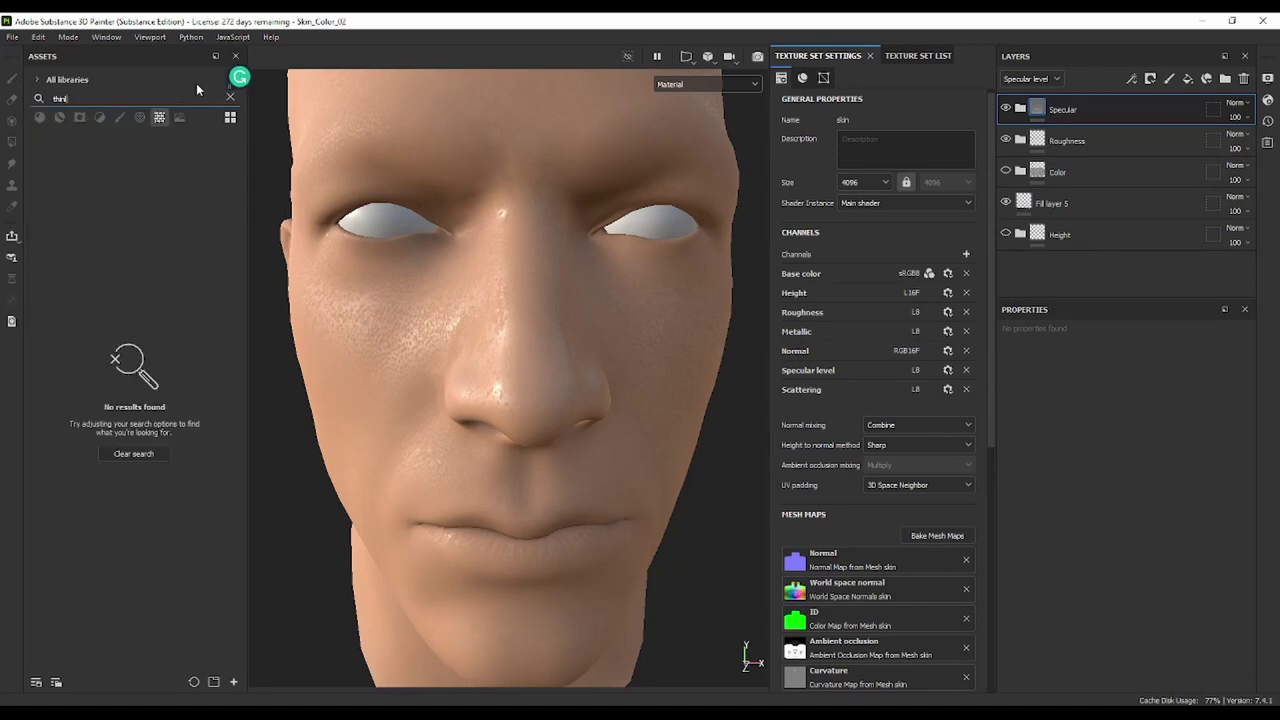
pyautogui.press('BackSpace')
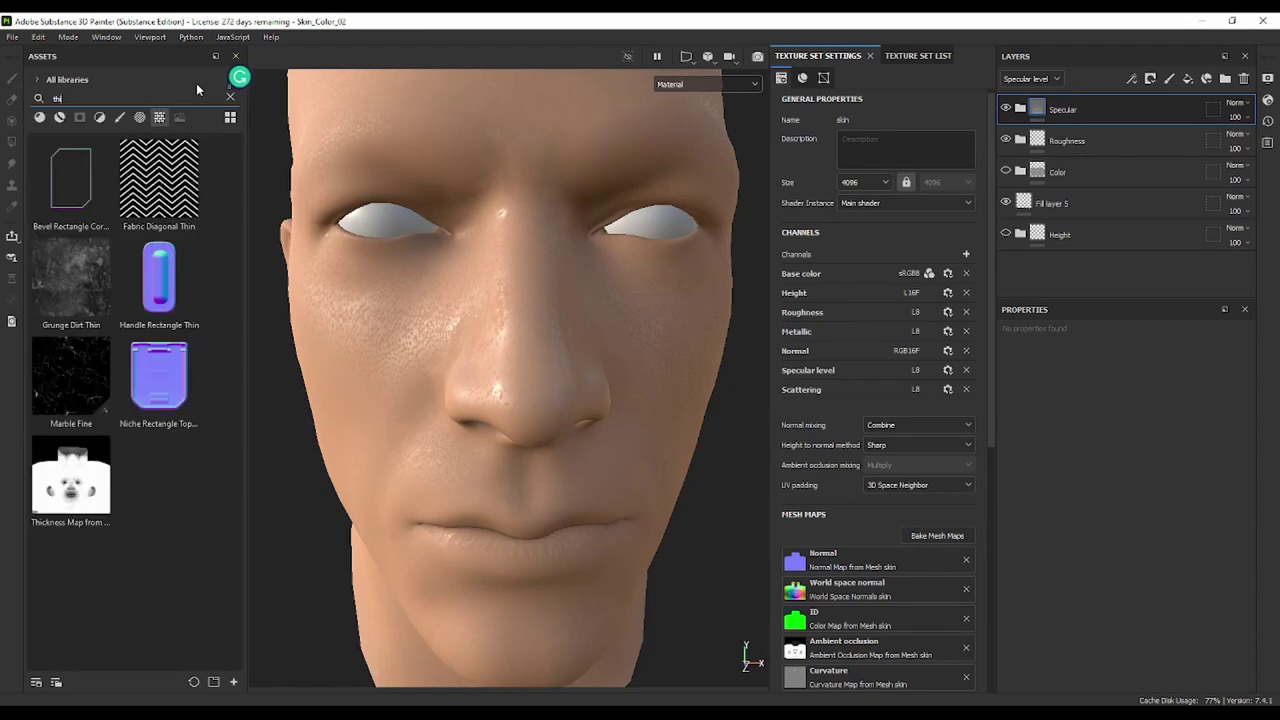
pyautogui.write('ck')
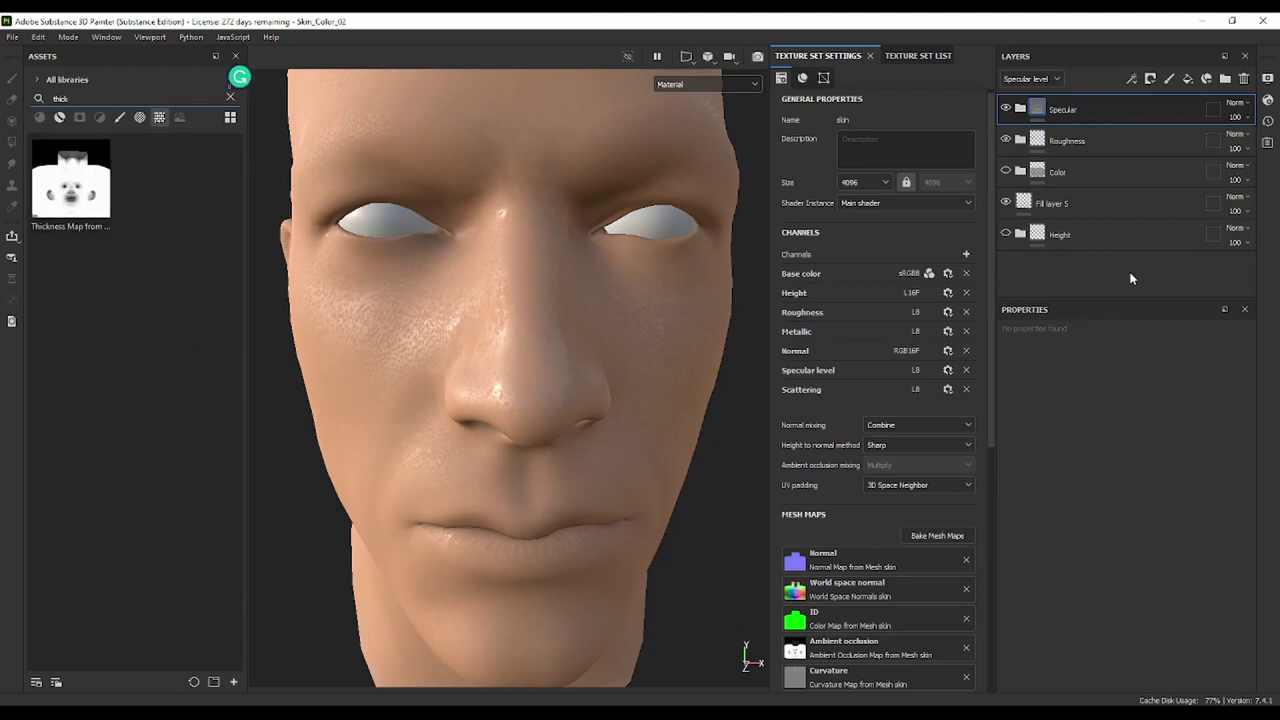
# With layers showing Scattering, add a new folder at the top named SSS
pyautogui.click(1041, 80)
pyautogui.click(1040, 178)
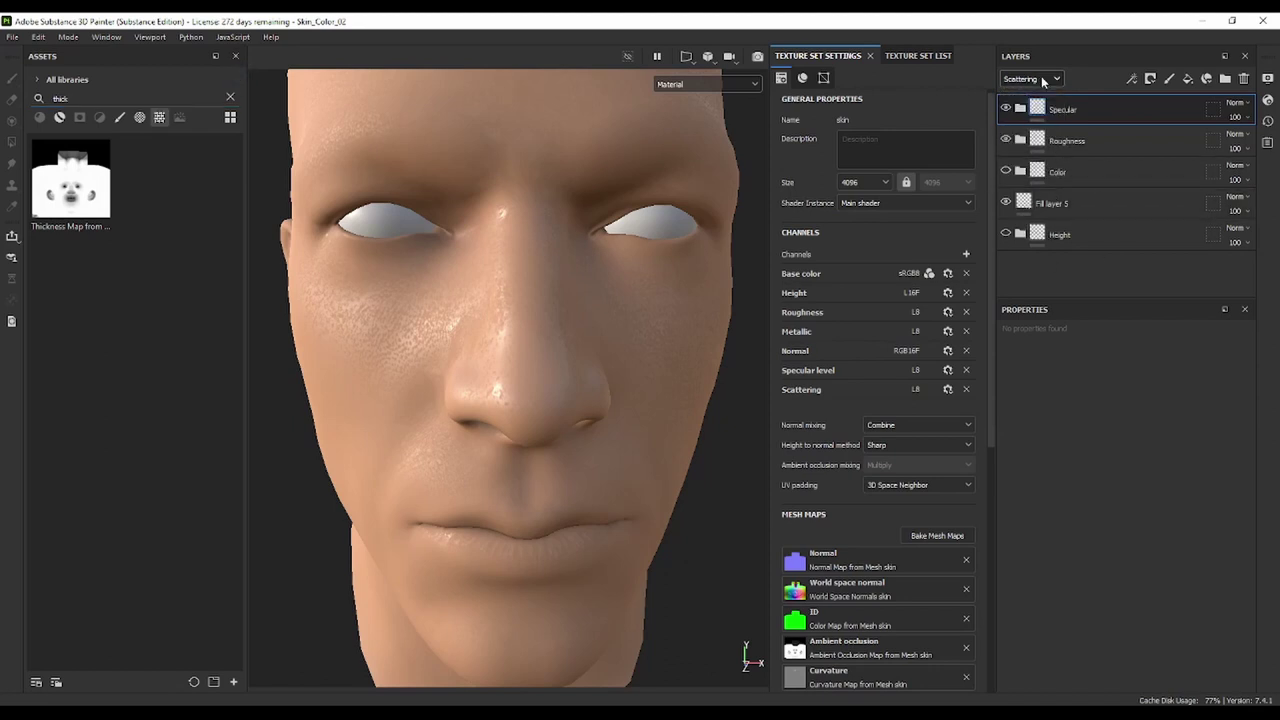
pyautogui.click(1224, 78)
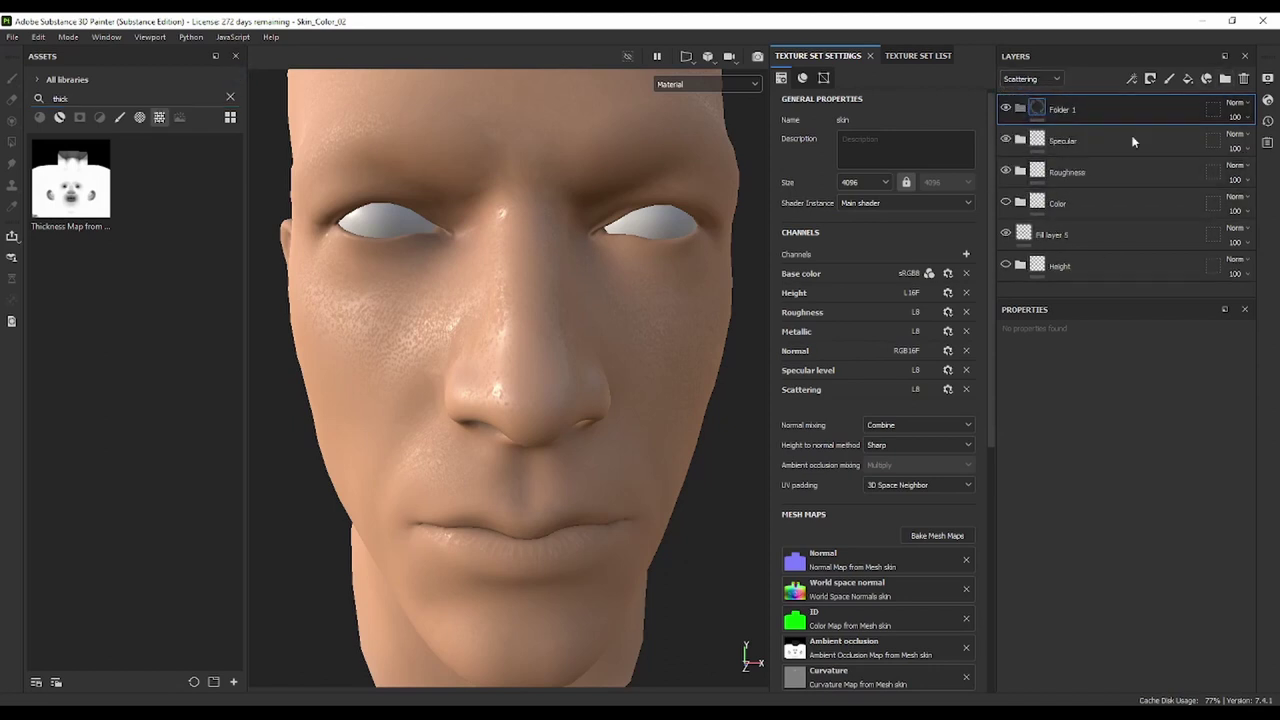
pyautogui.doubleClick(1060, 109)
pyautogui.write('Scatte')
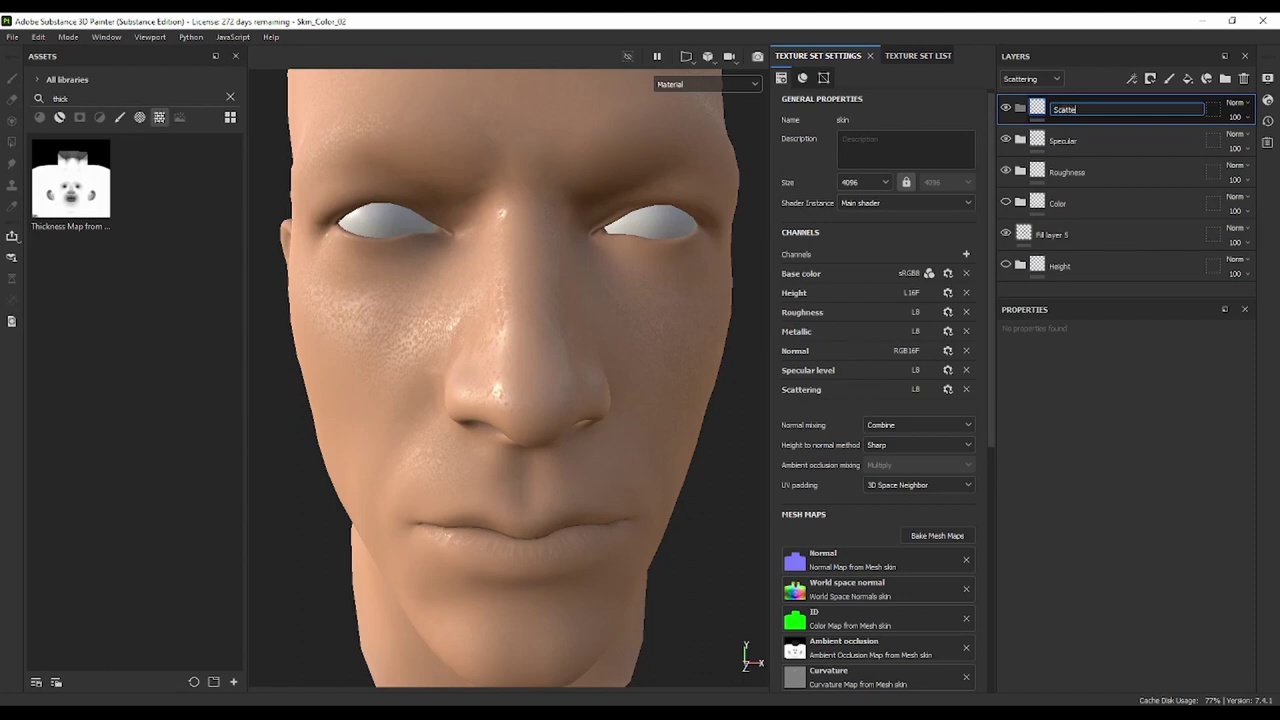
pyautogui.write('r')
pyautogui.press('Return')
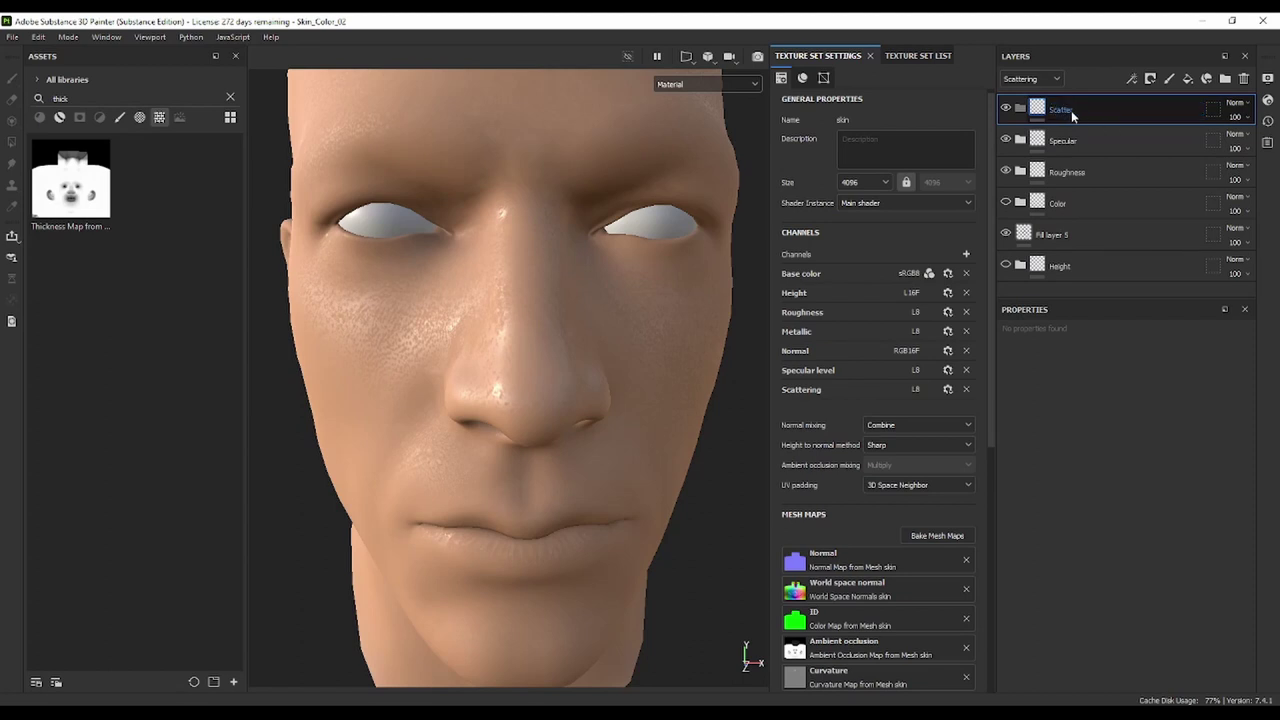
pyautogui.doubleClick(1068, 111)
pyautogui.write('SSS')
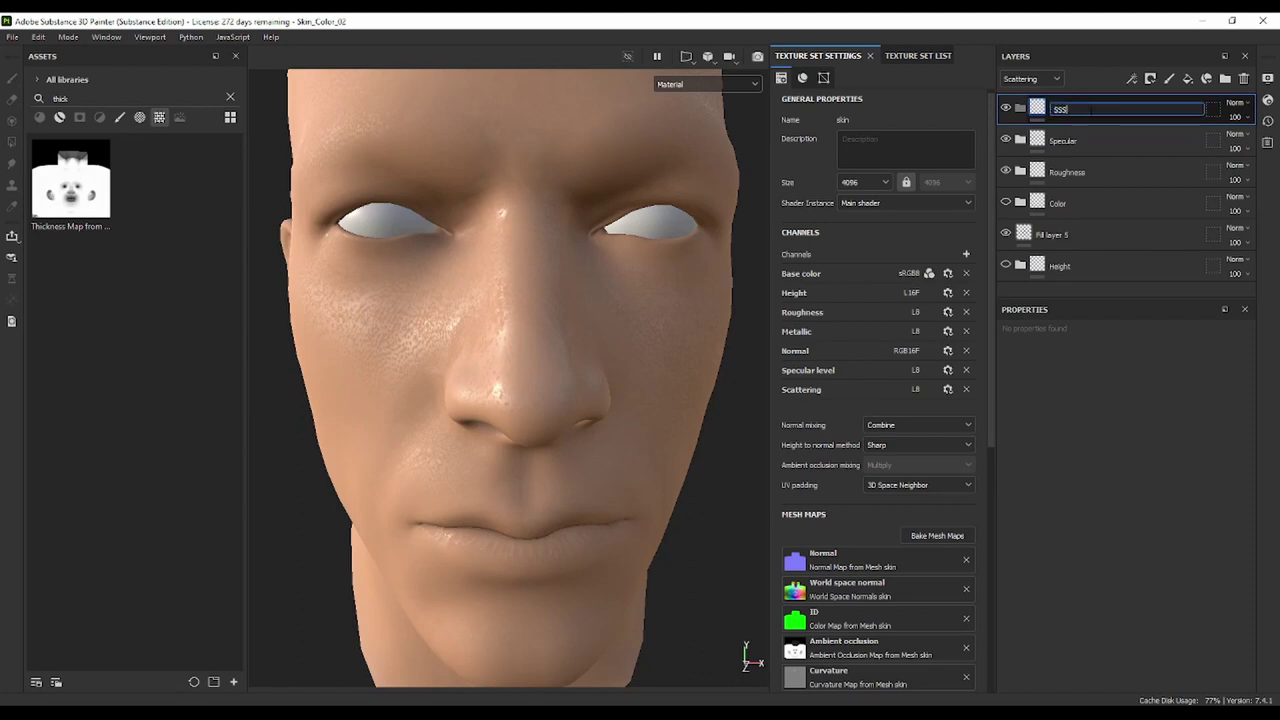
pyautogui.press('Return')
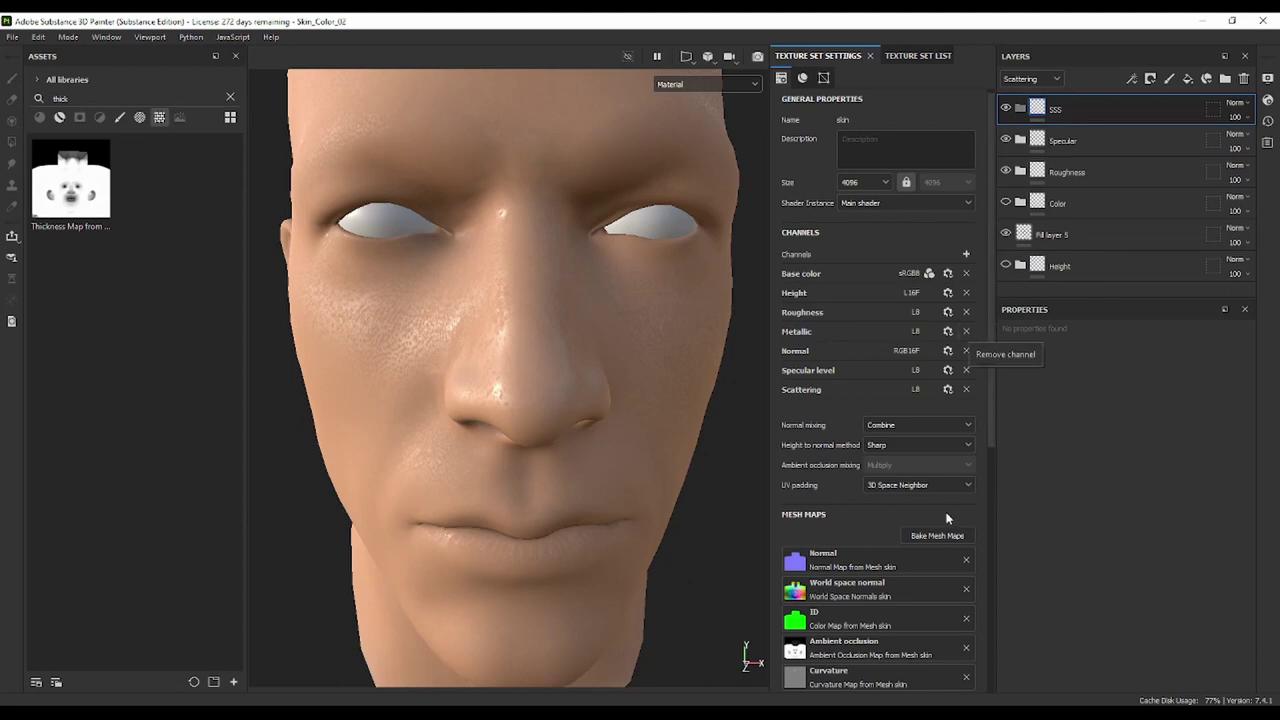
# Remove the Metallic channel from the skin texture set
pyautogui.scroll(-3, 925, 562)
pyautogui.scroll(3, 927, 559)
pyautogui.click(965, 332)
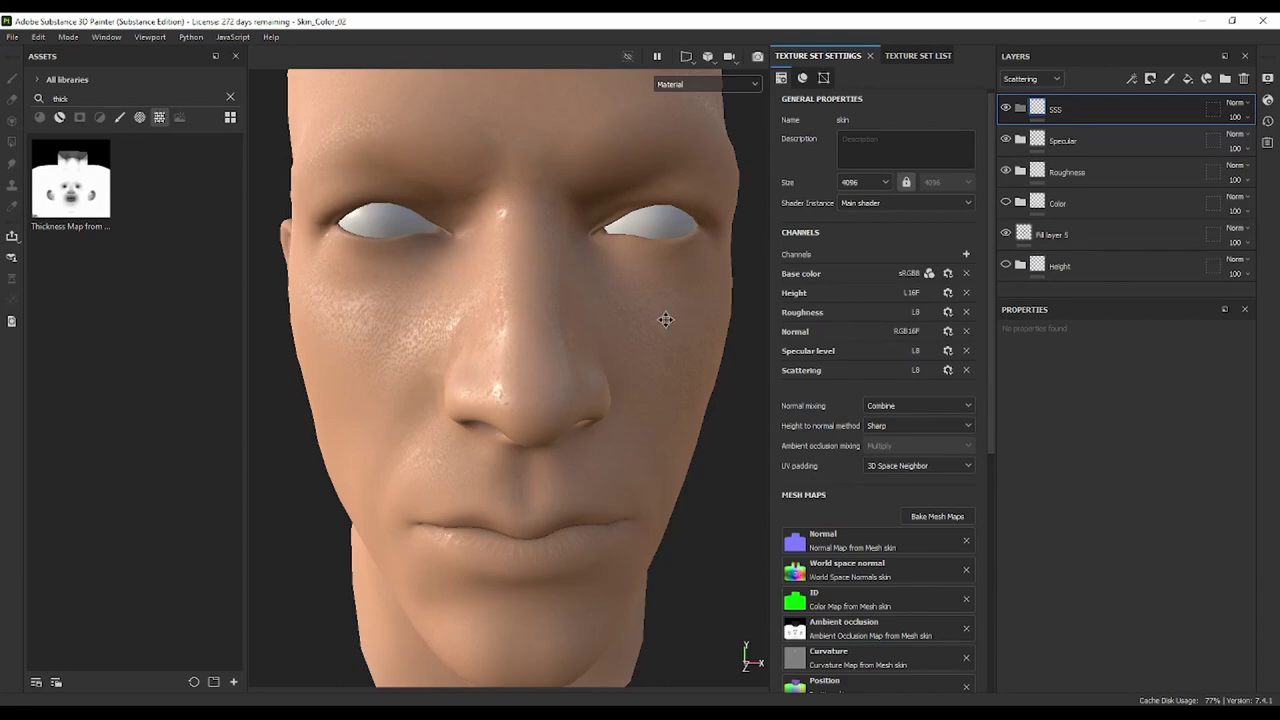
# Orbit and zoom the head to inspect the skin shading from front, three-quarter and left-ear views
pyautogui.moveTo(614, 379)
pyautogui.keyDown('alt'); pyautogui.mouseDown()
pyautogui.moveTo(663, 349)
pyautogui.moveTo(480, 343)
pyautogui.moveTo(609, 374)
pyautogui.mouseUp(); pyautogui.keyUp('alt')
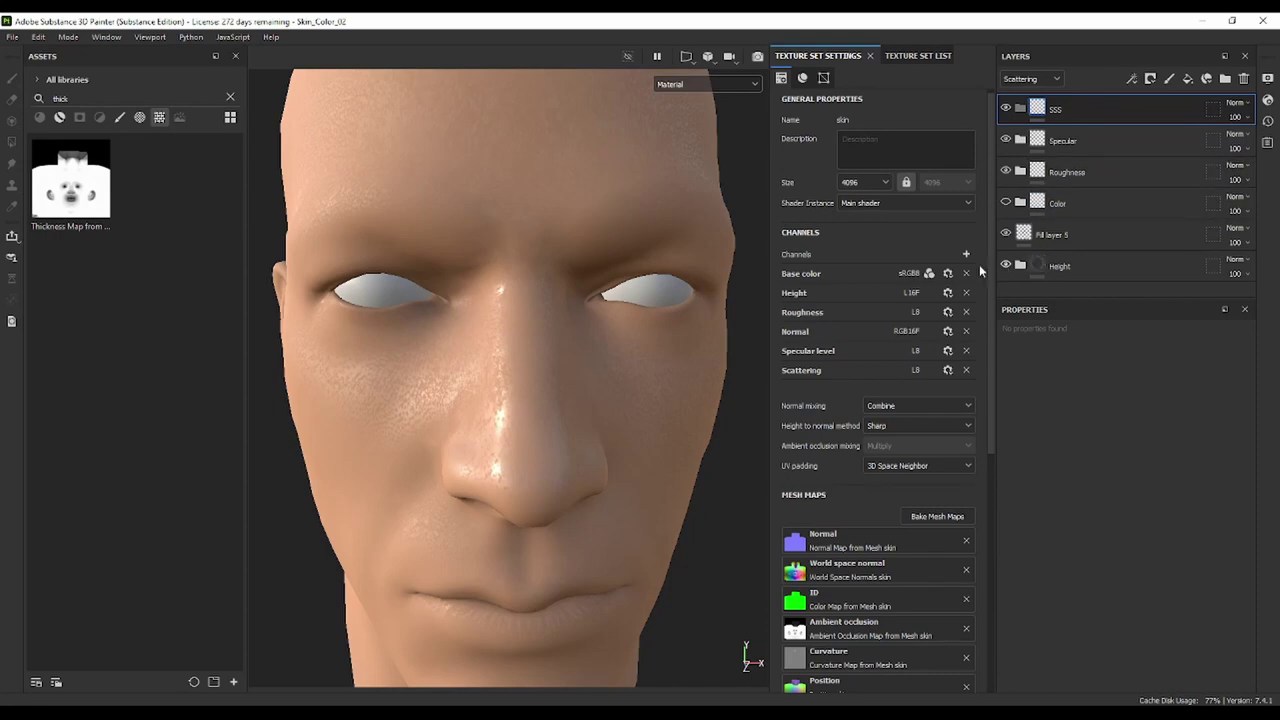
pyautogui.scroll(3, 608, 303)
pyautogui.moveTo(608, 303)
pyautogui.keyDown('alt'); pyautogui.mouseDown()
pyautogui.moveTo(586, 274)
pyautogui.moveTo(673, 270)
pyautogui.moveTo(574, 331)
pyautogui.moveTo(500, 335)
pyautogui.moveTo(686, 357)
pyautogui.moveTo(571, 323)
pyautogui.moveTo(580, 294)
pyautogui.moveTo(468, 296)
pyautogui.moveTo(591, 306)
pyautogui.mouseUp(); pyautogui.keyUp('alt')
pyautogui.scroll(-5, 468, 296)
pyautogui.keyDown('shift'); pyautogui.moveTo(591, 306); pyautogui.dragTo(582, 305, button='right'); pyautogui.keyUp('shift')
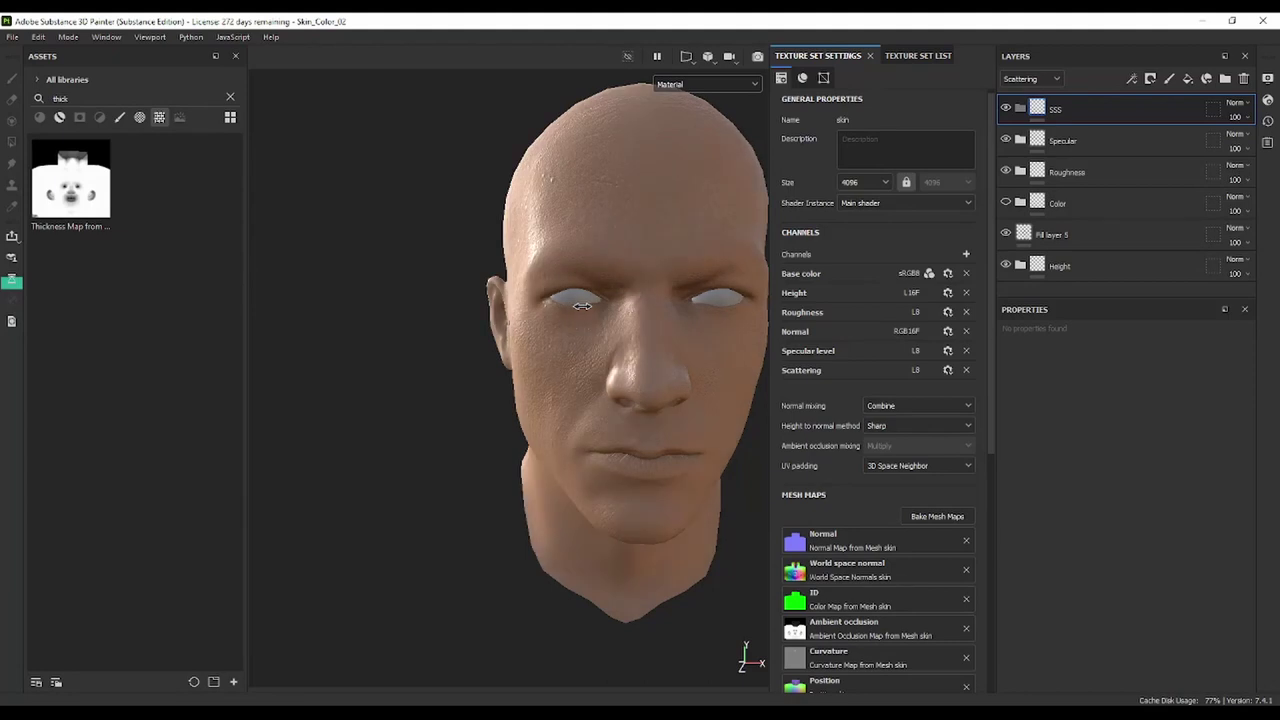
pyautogui.keyDown('alt'); pyautogui.moveTo(578, 318); pyautogui.dragTo(544, 310); pyautogui.keyUp('alt')
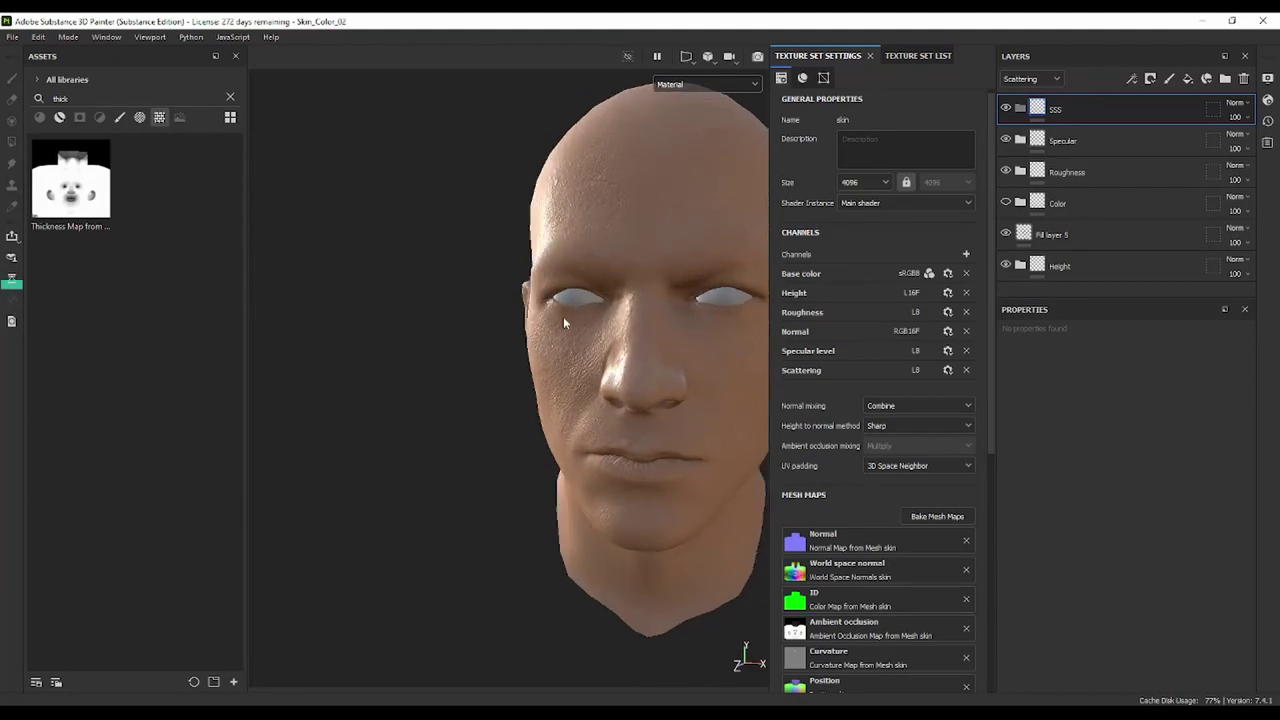
pyautogui.keyDown('shift'); pyautogui.moveTo(564, 322); pyautogui.dragTo(579, 319, button='right'); pyautogui.keyUp('shift')
pyautogui.scroll(3, 555, 388)
pyautogui.moveTo(574, 383)
pyautogui.keyDown('alt'); pyautogui.mouseDown()
pyautogui.moveTo(639, 355)
pyautogui.moveTo(590, 380)
pyautogui.moveTo(599, 354)
pyautogui.mouseUp(); pyautogui.keyUp('alt')
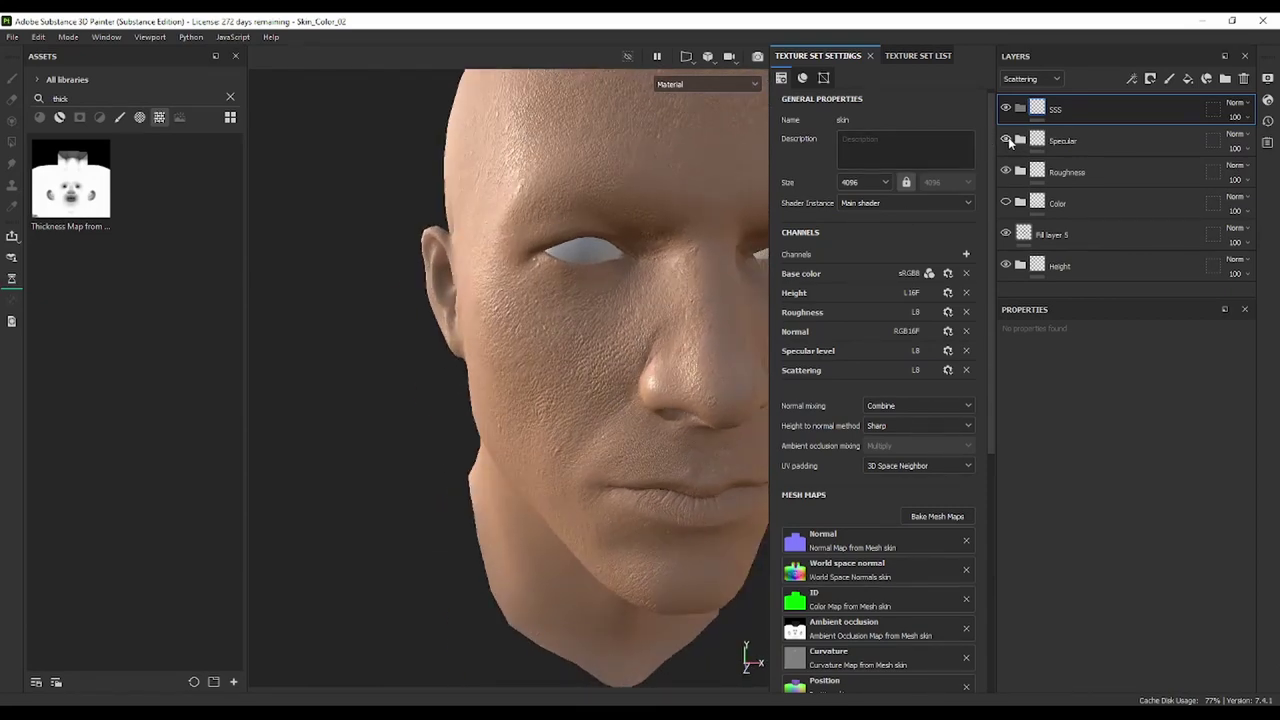
# Save the project, then compare the skin highlights with Roughness toggled
pyautogui.hotkey('ctrl', 's')
pyautogui.click(1006, 172)
pyautogui.moveTo(578, 286)
pyautogui.keyDown('alt'); pyautogui.mouseDown()
pyautogui.moveTo(543, 337)
pyautogui.moveTo(657, 343)
pyautogui.moveTo(583, 363)
pyautogui.moveTo(586, 380)
pyautogui.moveTo(600, 372)
pyautogui.mouseUp(); pyautogui.keyUp('alt')
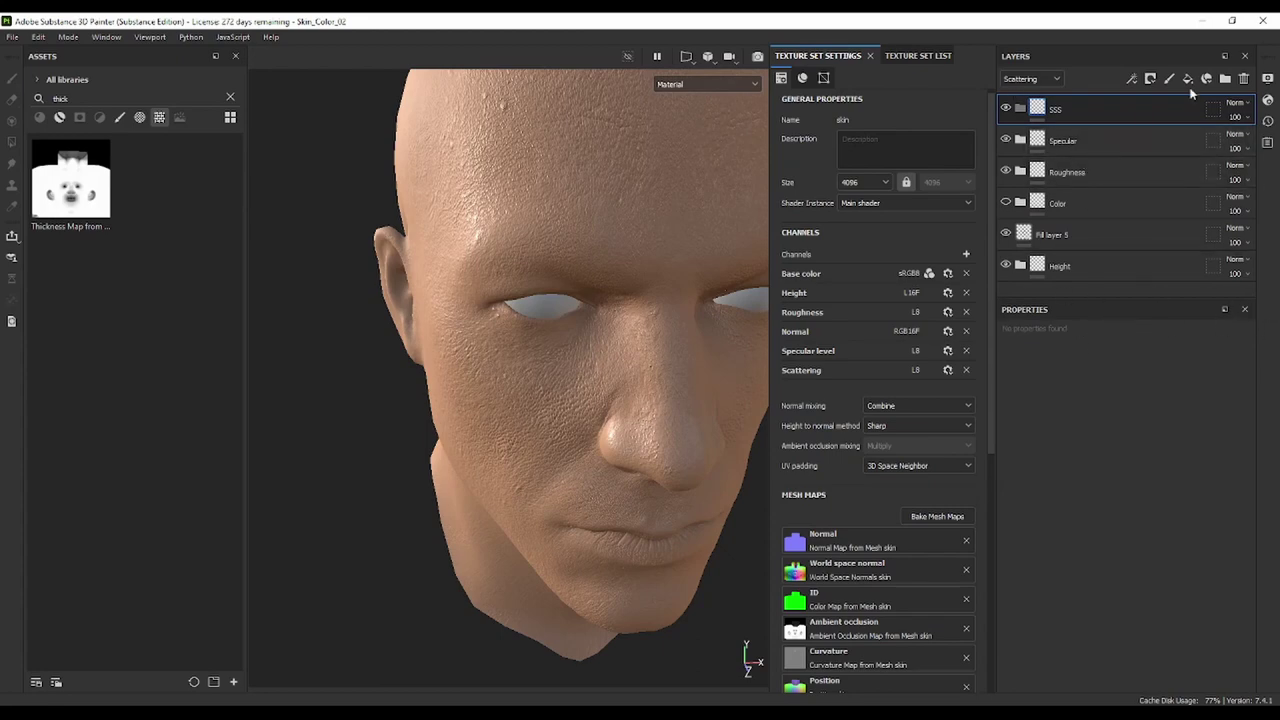
# Add a fill layer in the SSS folder with only Scattering enabled, set to 1
pyautogui.moveTo(1157, 296); pyautogui.dragTo(1157, 313)
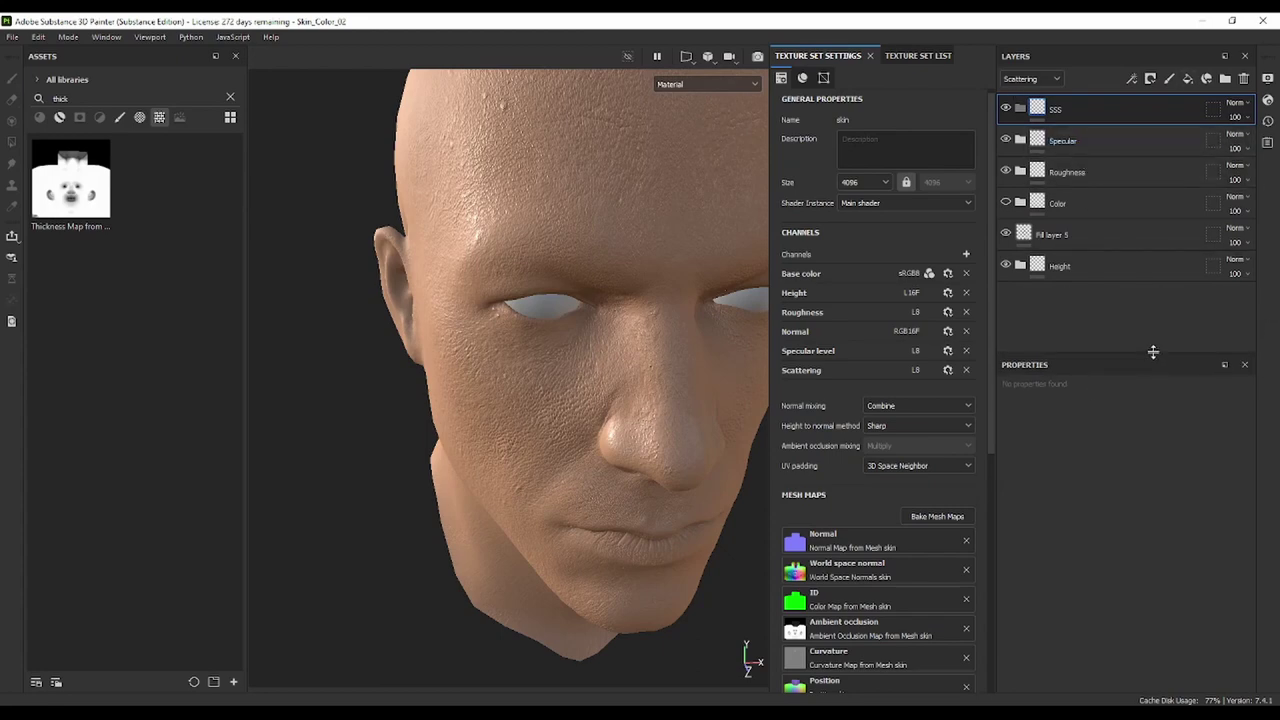
pyautogui.click(1188, 80)
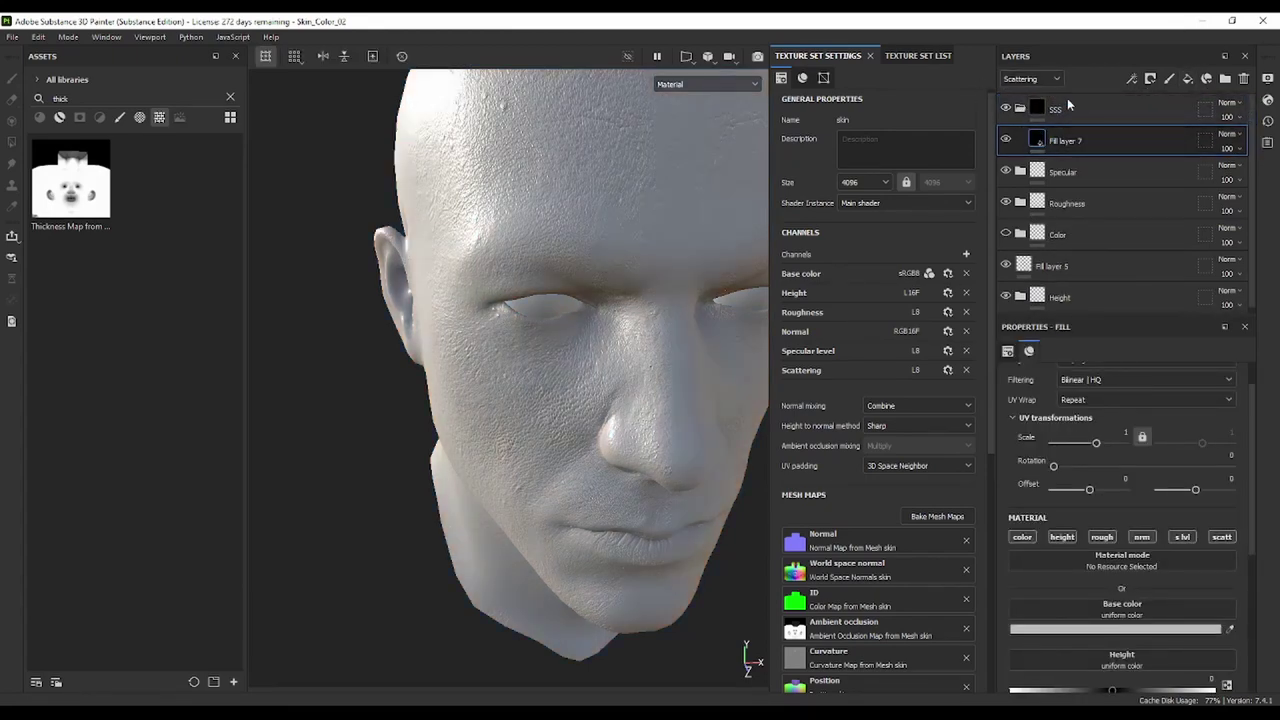
pyautogui.click(1060, 537)
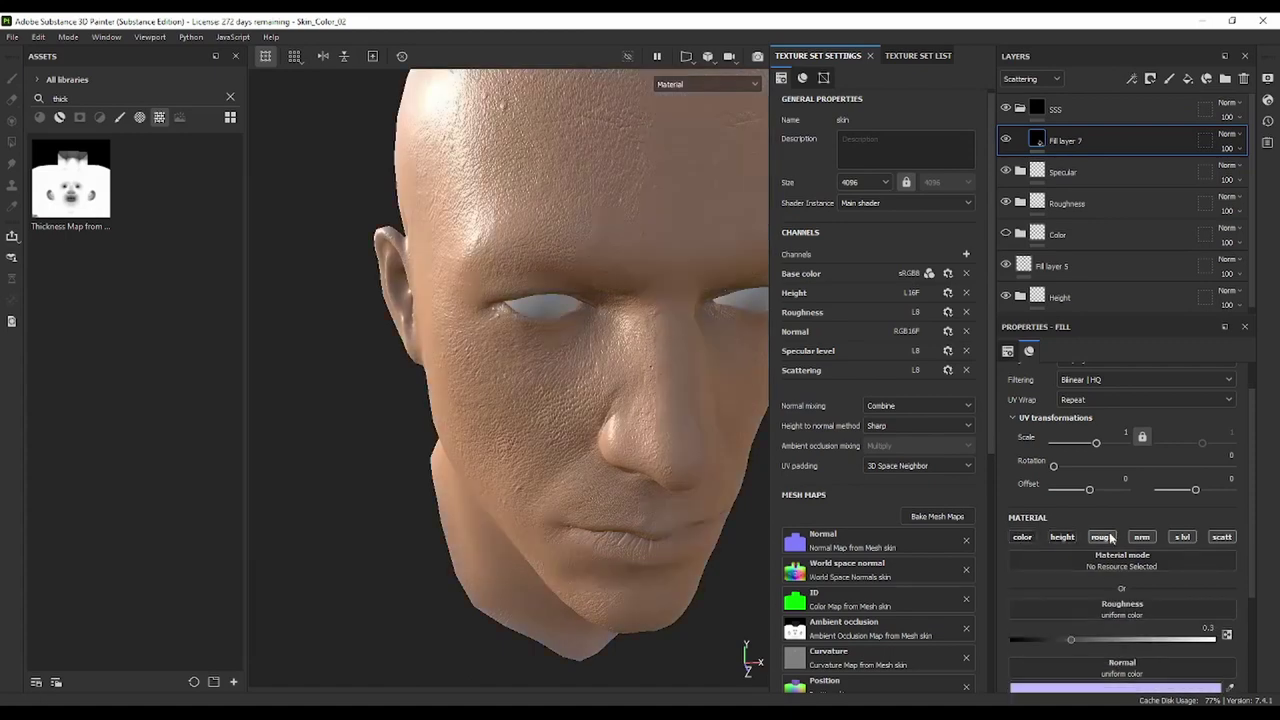
pyautogui.click(1182, 537)
pyautogui.click(1190, 541)
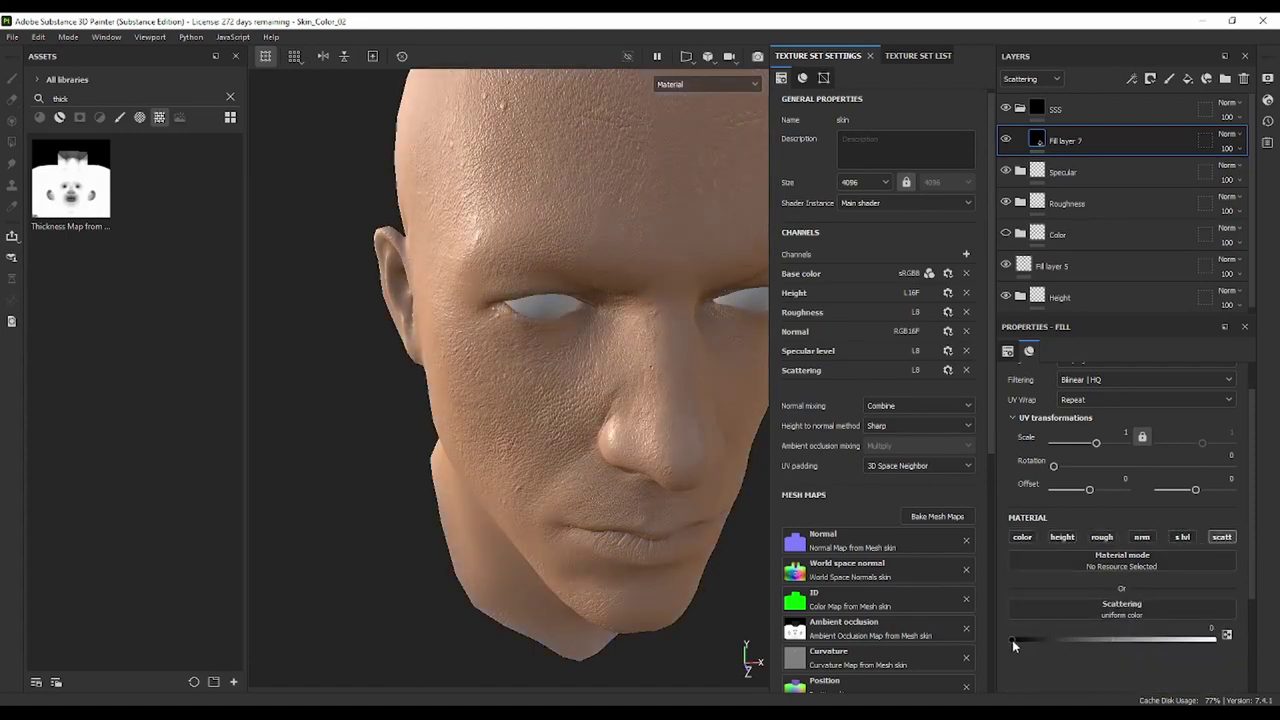
pyautogui.moveTo(1012, 640); pyautogui.dragTo(1257, 648)
# Switch the viewport display to the Scattering channel to preview the white map on the head
pyautogui.moveTo(536, 369)
pyautogui.keyDown('alt'); pyautogui.mouseDown()
pyautogui.moveTo(591, 351)
pyautogui.moveTo(503, 291)
pyautogui.moveTo(606, 326)
pyautogui.moveTo(449, 319)
pyautogui.moveTo(564, 276)
pyautogui.mouseUp(); pyautogui.keyUp('alt')
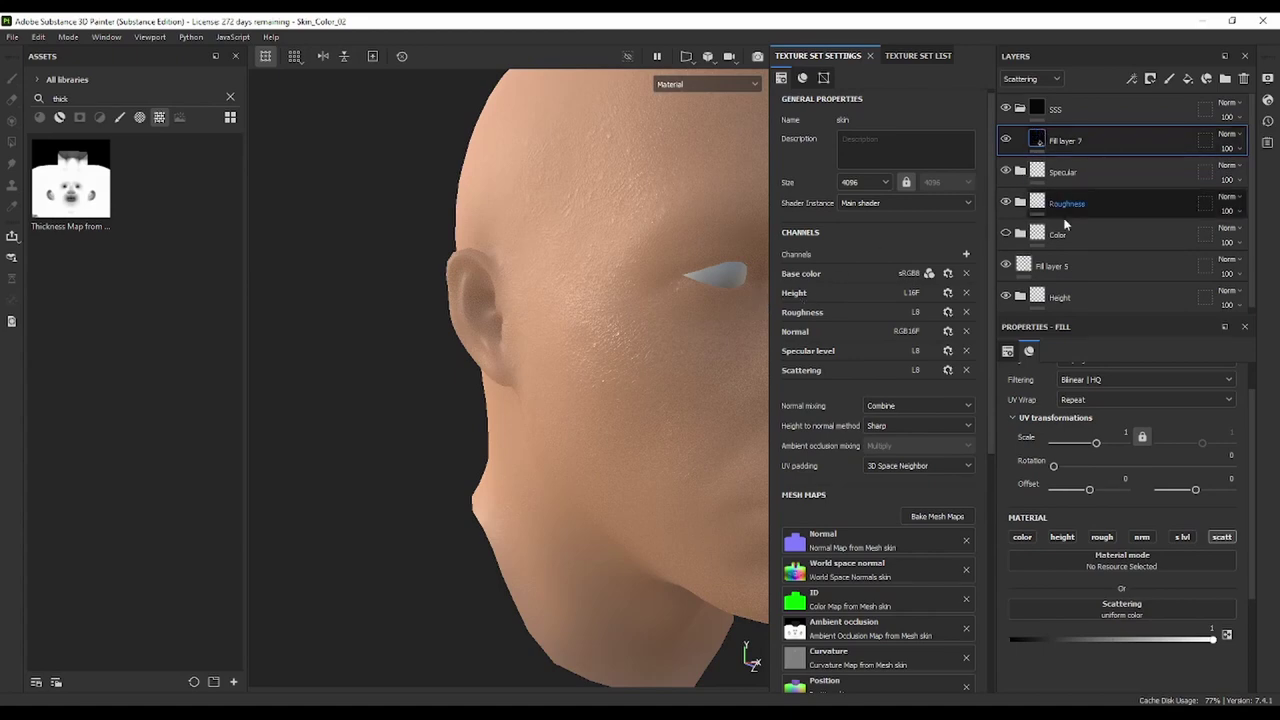
pyautogui.click(680, 86)
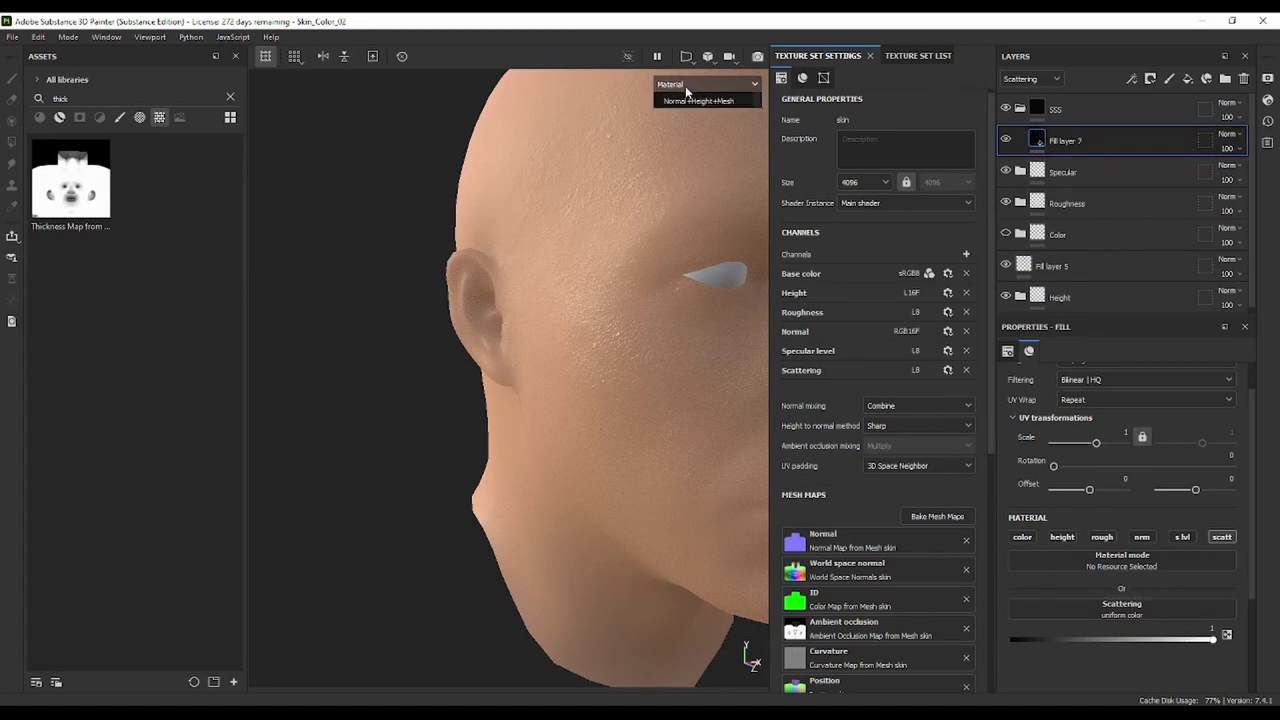
pyautogui.click(690, 208)
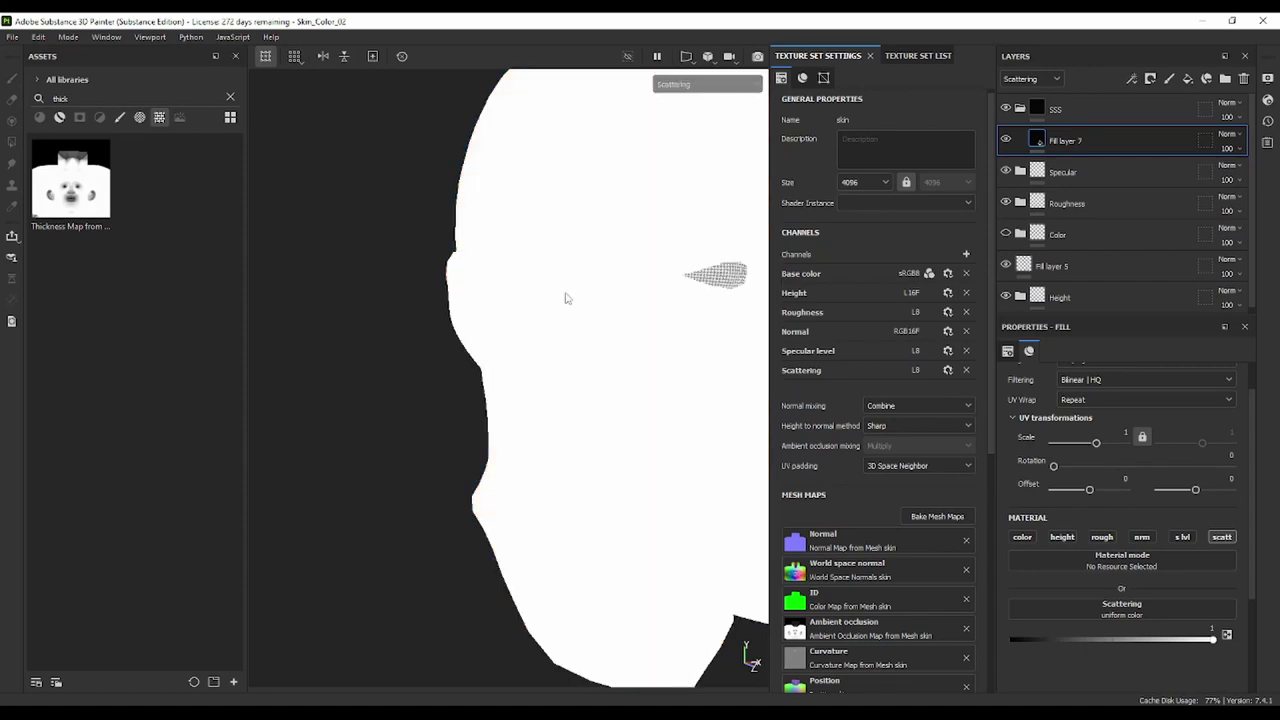
pyautogui.moveTo(563, 294)
pyautogui.keyDown('alt'); pyautogui.mouseDown()
pyautogui.moveTo(528, 363)
pyautogui.moveTo(480, 332)
pyautogui.moveTo(483, 346)
pyautogui.mouseUp(); pyautogui.keyUp('alt')
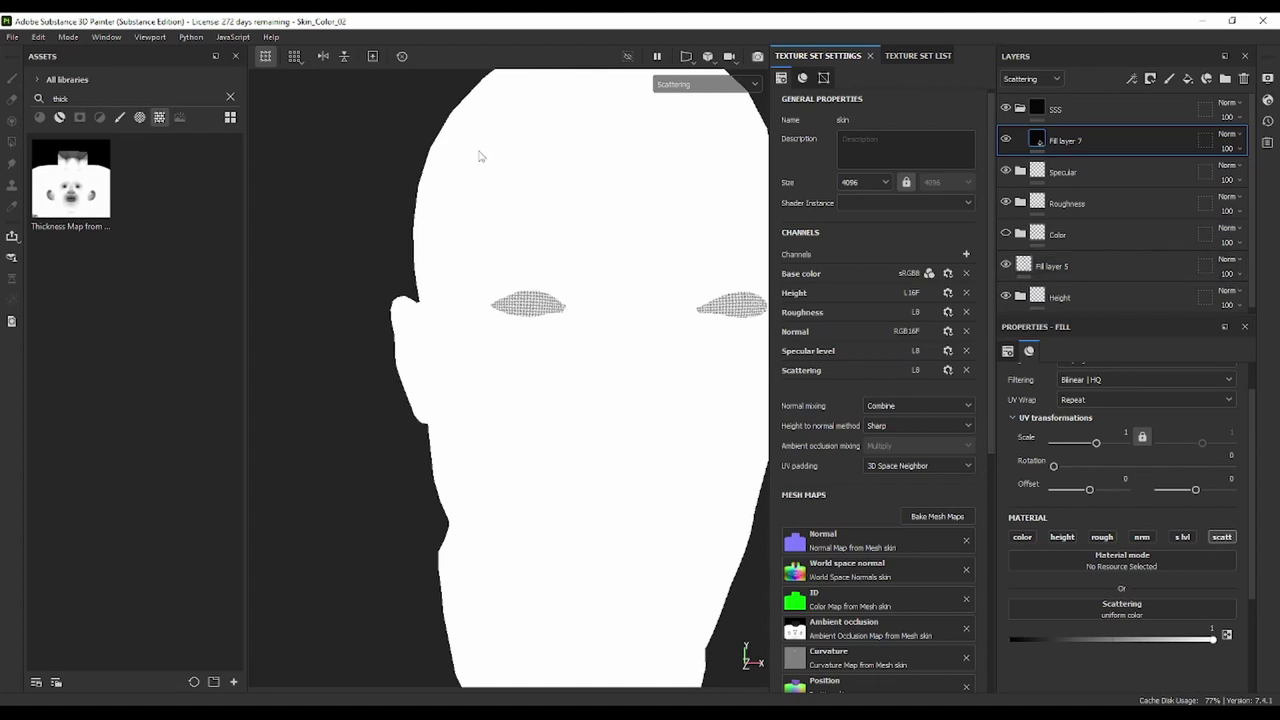
# Plug the skin mesh's Thickness Map into Fill layer 7's Scattering slot
pyautogui.moveTo(78, 203); pyautogui.dragTo(1124, 616)
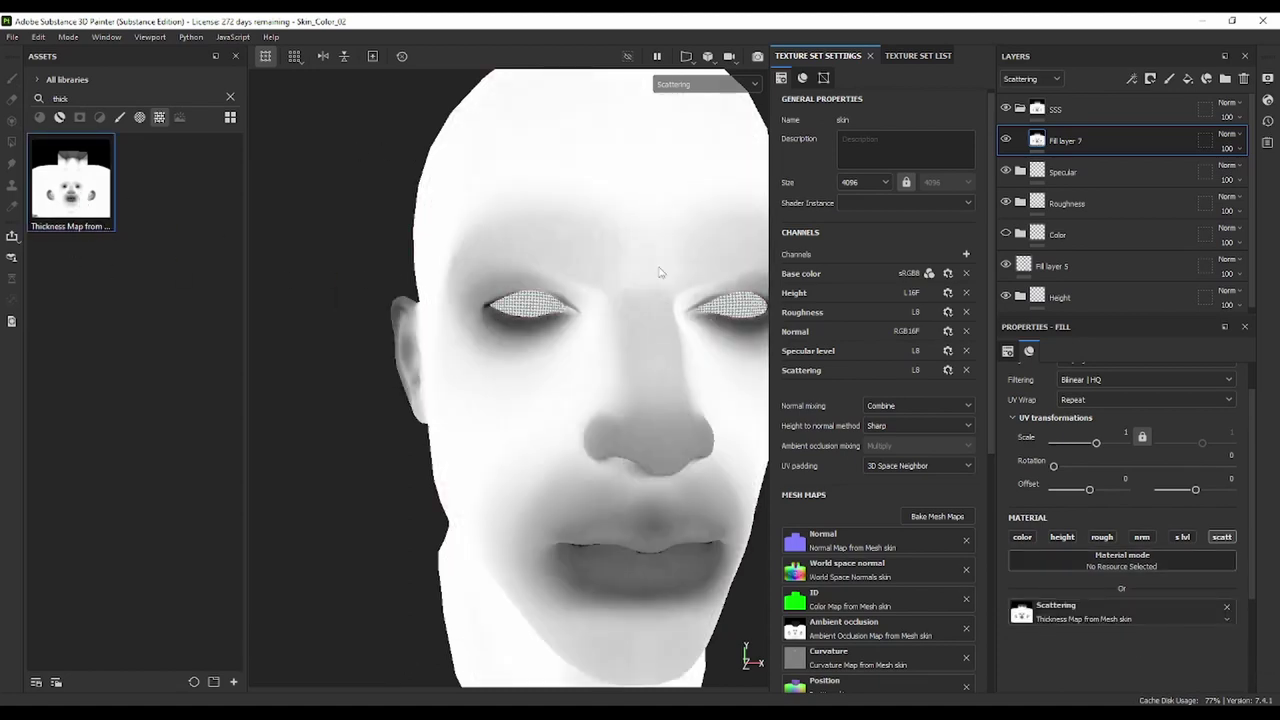
pyautogui.click(714, 84)
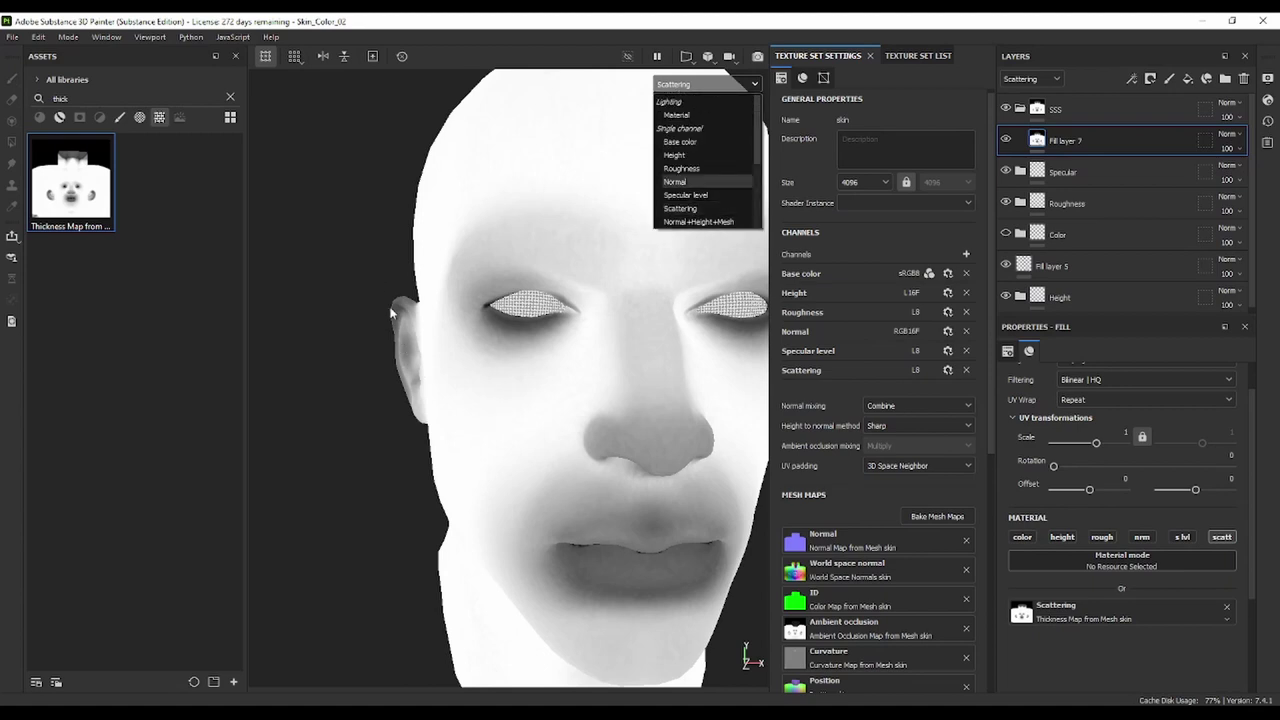
pyautogui.click(329, 228)
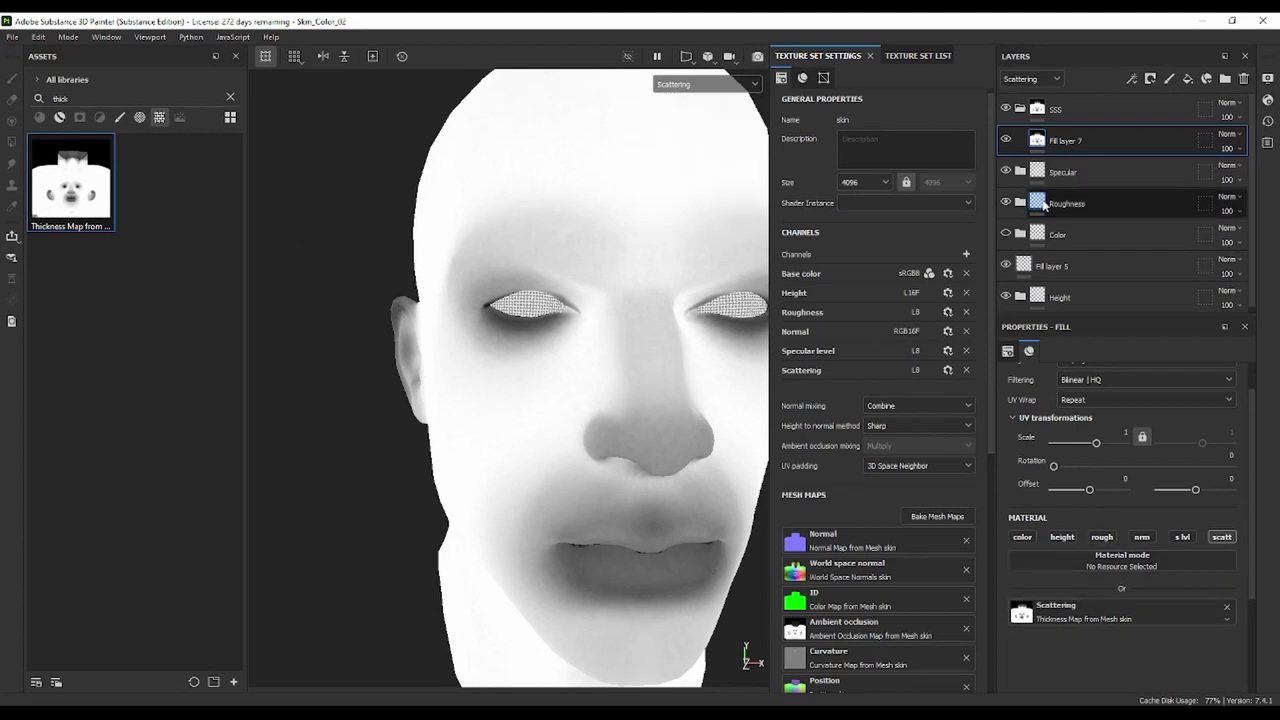
# Add a Levels effect to Fill layer 7, affecting the Scattering channel and inverted
pyautogui.rightClick(1062, 142)
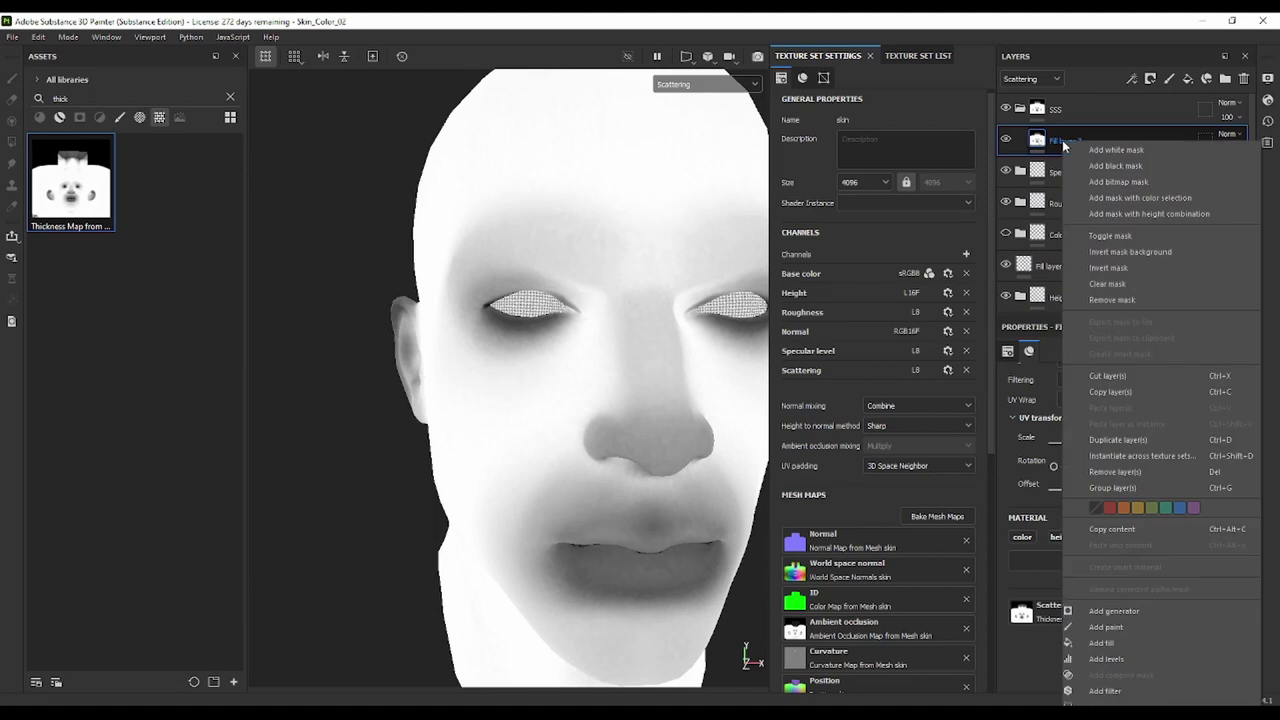
pyautogui.click(1136, 659)
pyautogui.click(1195, 490)
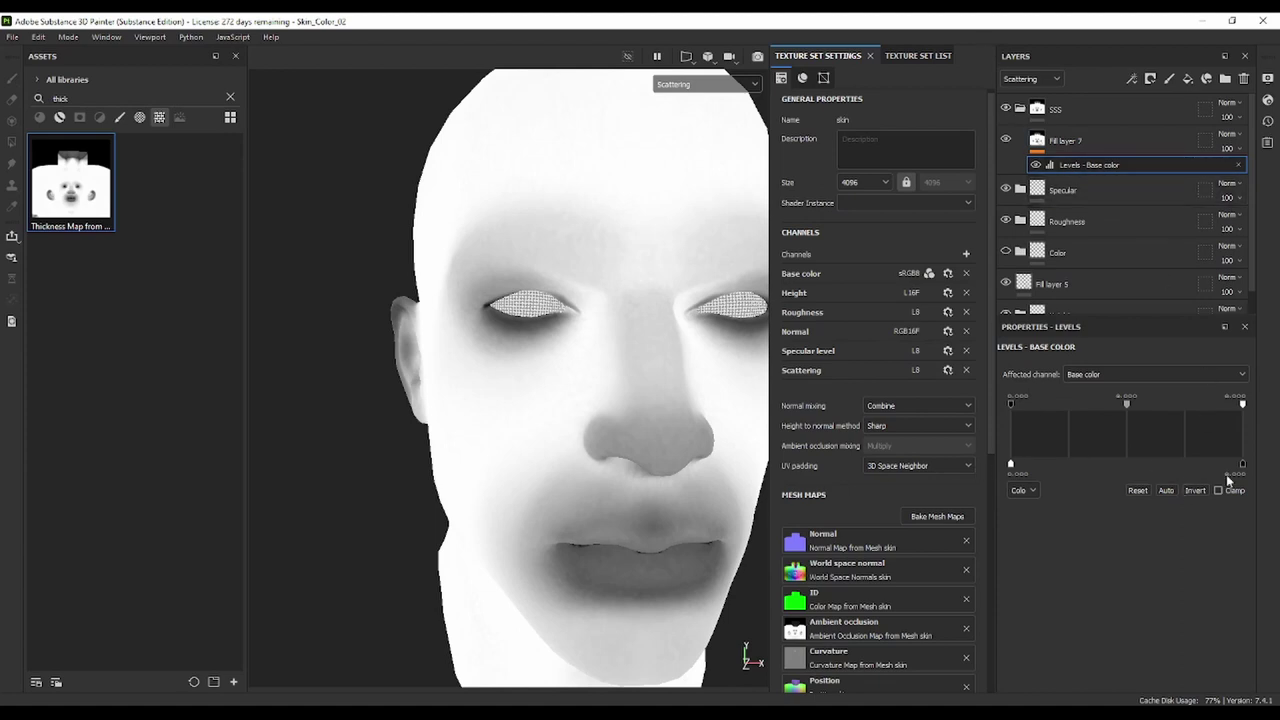
pyautogui.click(1199, 486)
pyautogui.click(1199, 489)
pyautogui.click(1104, 373)
pyautogui.click(1104, 451)
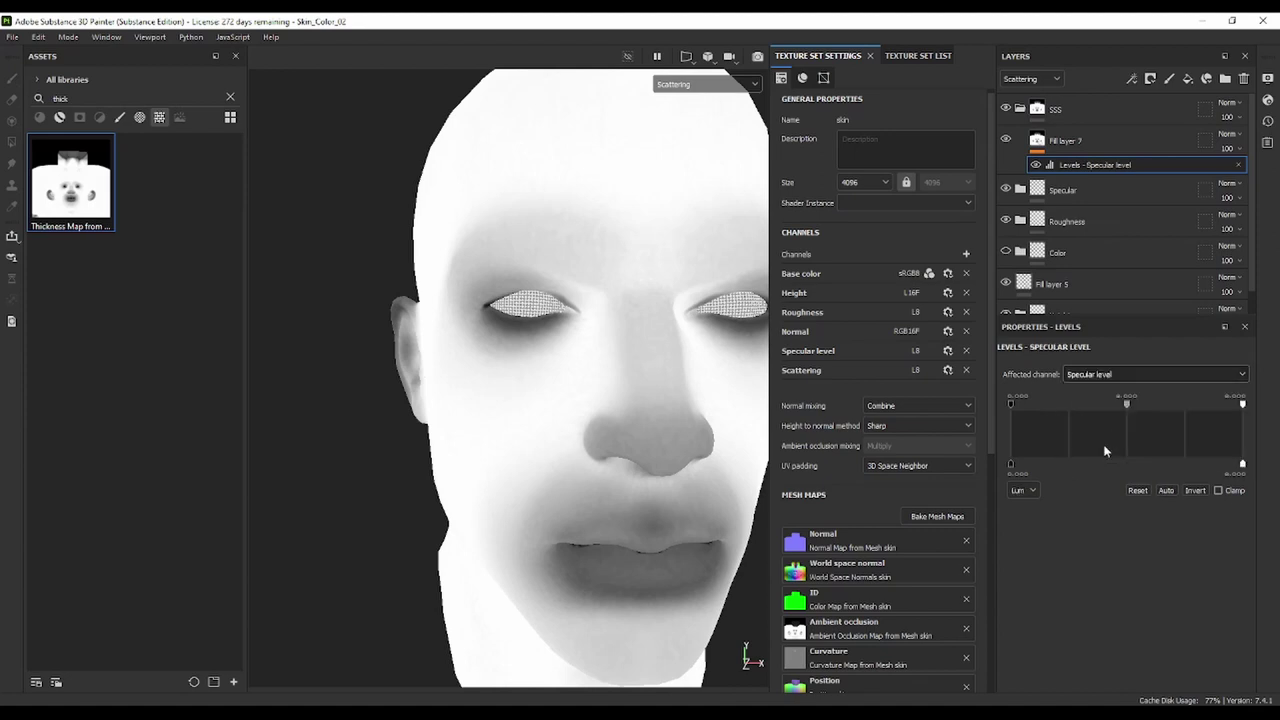
pyautogui.click(1105, 374)
pyautogui.click(1101, 455)
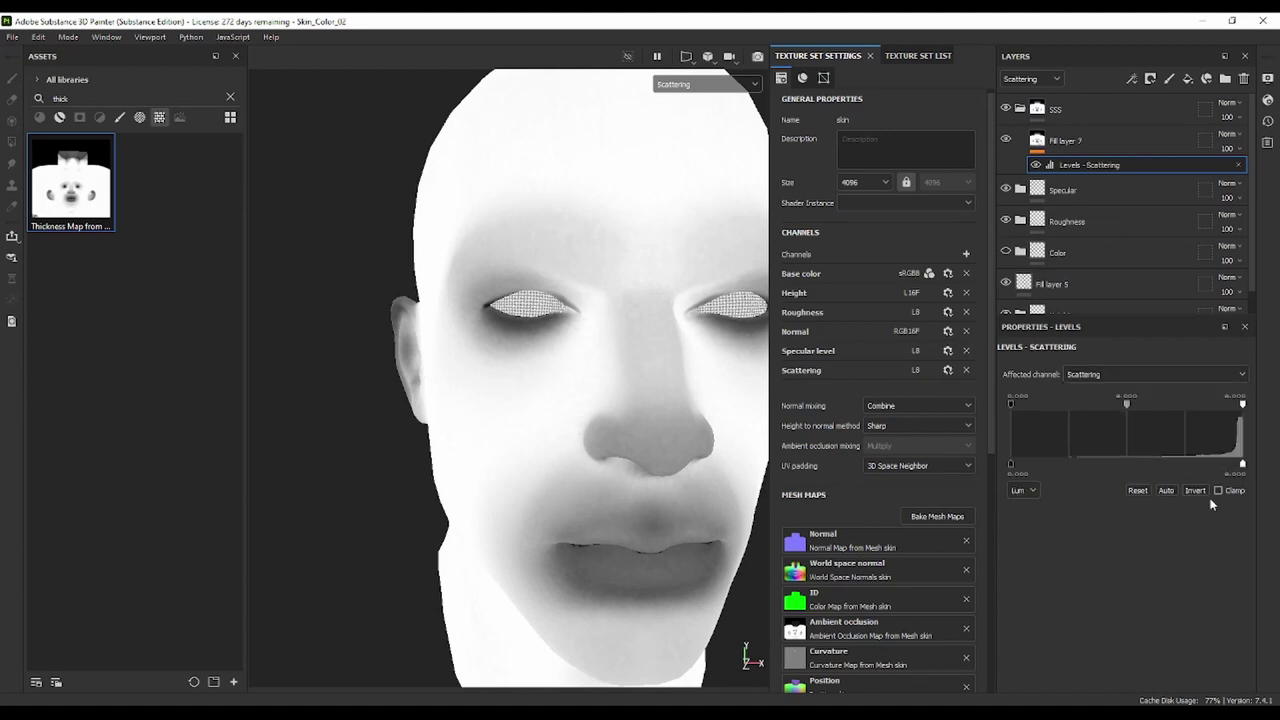
pyautogui.click(1196, 490)
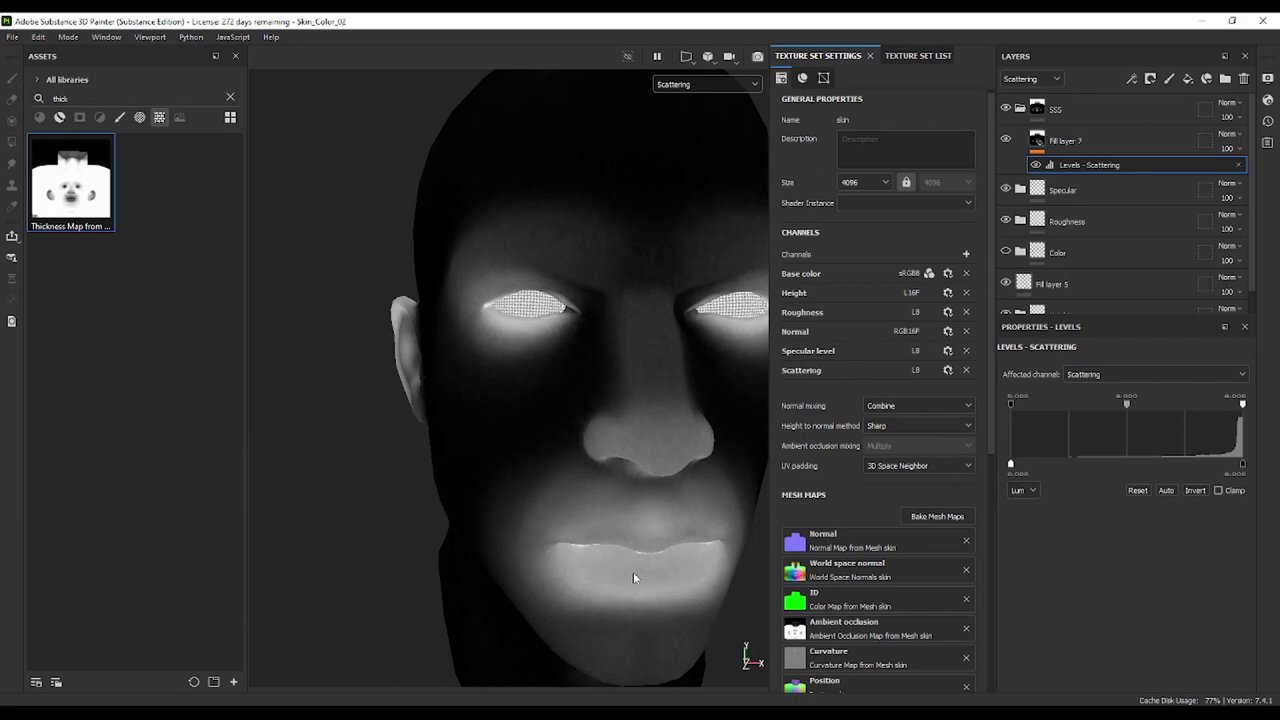
pyautogui.click(684, 86)
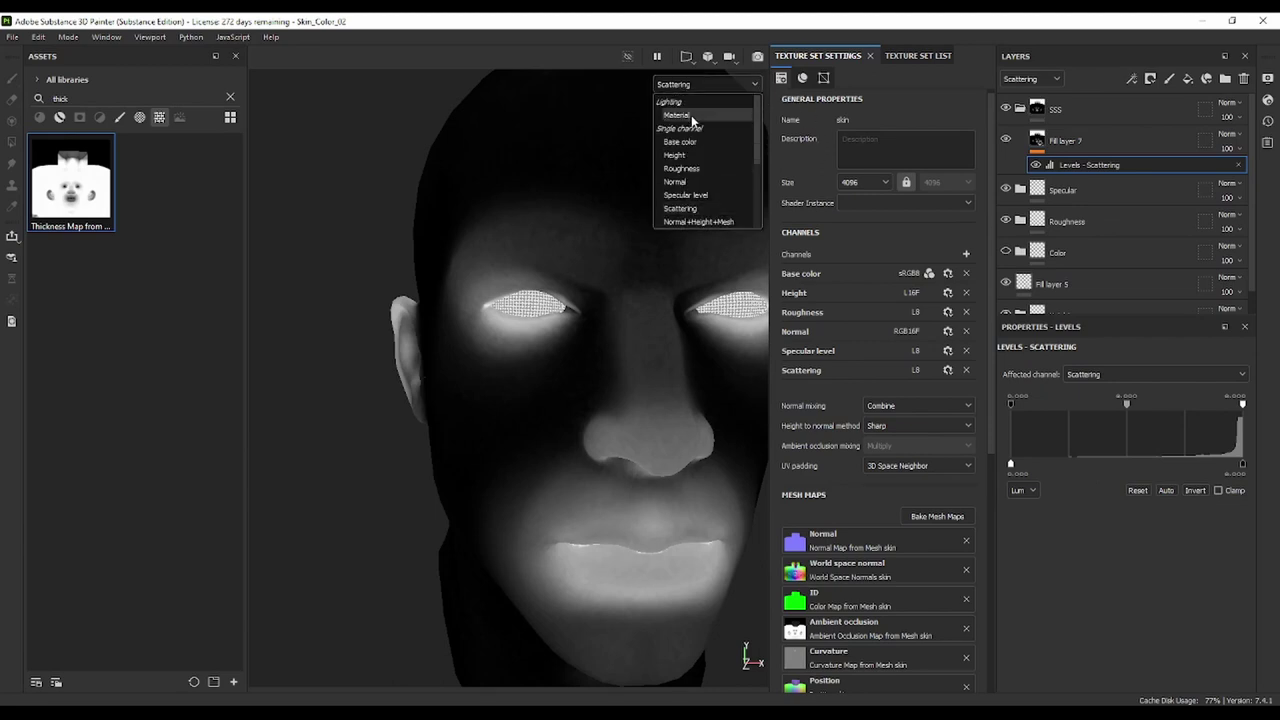
pyautogui.click(688, 116)
pyautogui.keyDown('alt'); pyautogui.moveTo(514, 330); pyautogui.dragTo(580, 380); pyautogui.keyUp('alt')
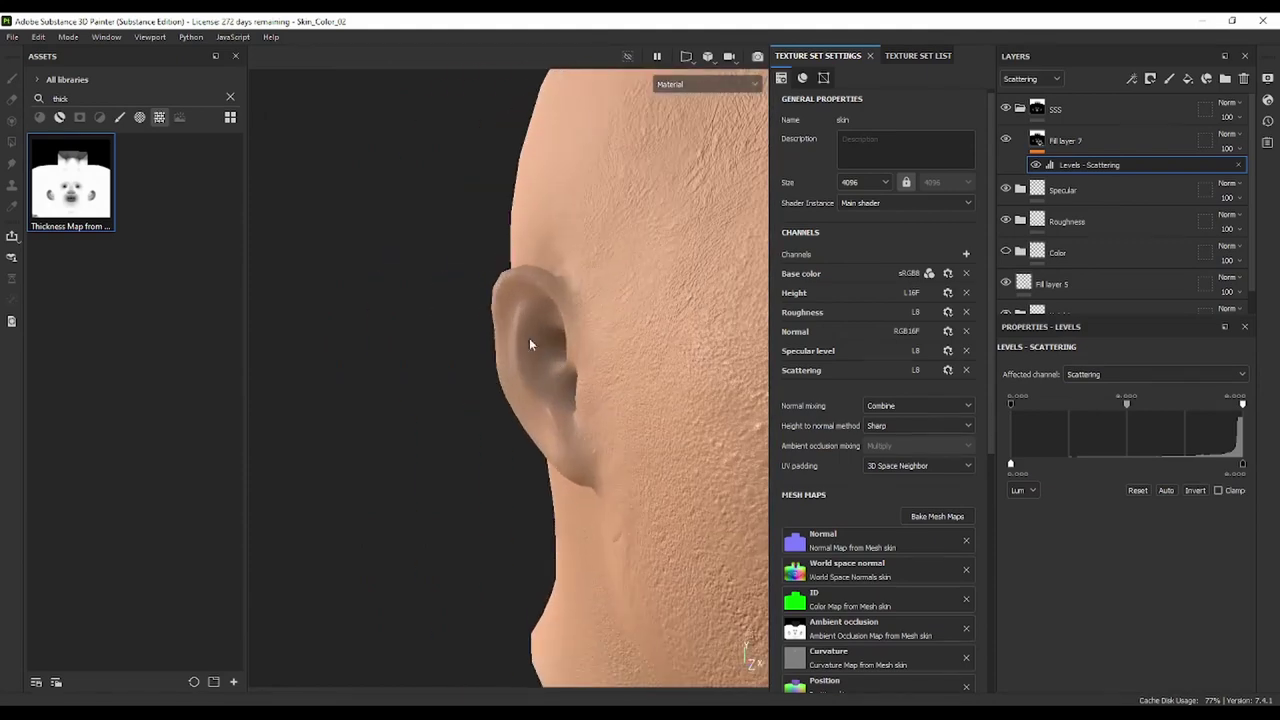
pyautogui.scroll(3, 503, 337)
pyautogui.moveTo(481, 312)
pyautogui.keyDown('alt'); pyautogui.mouseDown()
pyautogui.moveTo(485, 284)
pyautogui.moveTo(520, 340)
pyautogui.moveTo(476, 403)
pyautogui.moveTo(517, 358)
pyautogui.mouseUp(); pyautogui.keyUp('alt')
pyautogui.scroll(-5, 520, 340)
pyautogui.keyDown('shift'); pyautogui.moveTo(517, 358); pyautogui.dragTo(509, 343, button='right'); pyautogui.keyUp('shift')
pyautogui.moveTo(509, 343)
pyautogui.keyDown('alt'); pyautogui.mouseDown()
pyautogui.moveTo(537, 371)
pyautogui.moveTo(634, 369)
pyautogui.moveTo(583, 380)
pyautogui.mouseUp(); pyautogui.keyUp('alt')
pyautogui.moveTo(583, 380)
pyautogui.keyDown('shift'); pyautogui.mouseDown(button='right')
pyautogui.moveTo(589, 351)
pyautogui.moveTo(572, 349)
pyautogui.moveTo(583, 380)
pyautogui.mouseUp(button='right'); pyautogui.keyUp('shift')
pyautogui.moveTo(583, 380)
pyautogui.keyDown('alt'); pyautogui.mouseDown()
pyautogui.moveTo(434, 377)
pyautogui.moveTo(645, 372)
pyautogui.moveTo(670, 310)
pyautogui.mouseUp(); pyautogui.keyUp('alt')
pyautogui.click(705, 84)
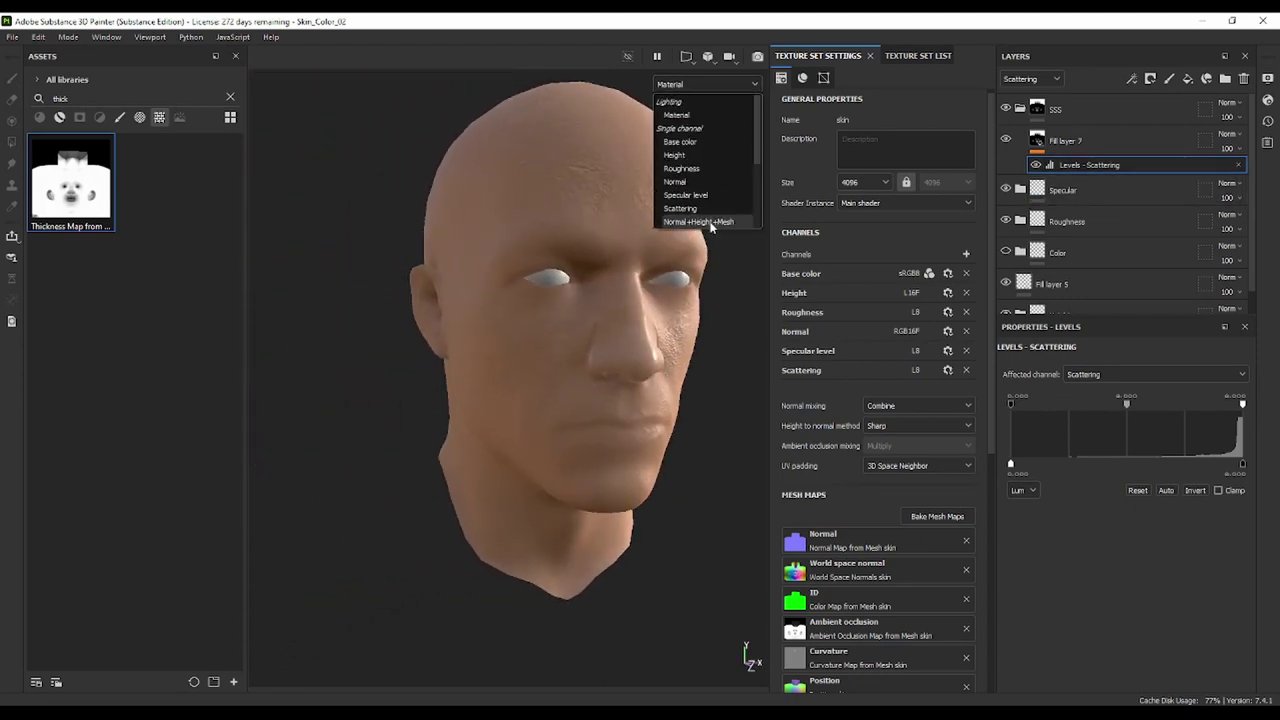
pyautogui.click(680, 208)
pyautogui.moveTo(571, 314)
pyautogui.keyDown('alt'); pyautogui.mouseDown()
pyautogui.moveTo(700, 377)
pyautogui.moveTo(689, 371)
pyautogui.mouseUp(); pyautogui.keyUp('alt')
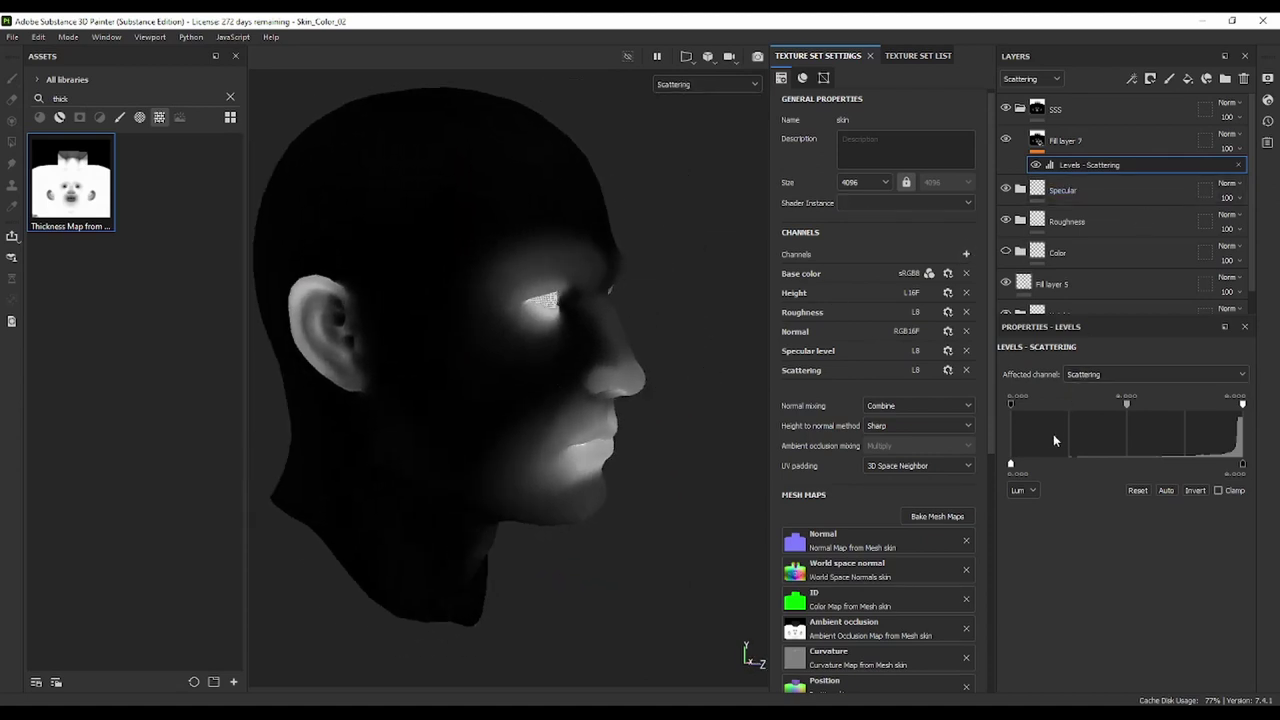
# Raise the Levels input so Fill layer 7's scattering reads brighter across the face
pyautogui.moveTo(1010, 403)
pyautogui.mouseDown()
pyautogui.moveTo(1140, 411)
pyautogui.moveTo(1109, 415)
pyautogui.mouseUp()
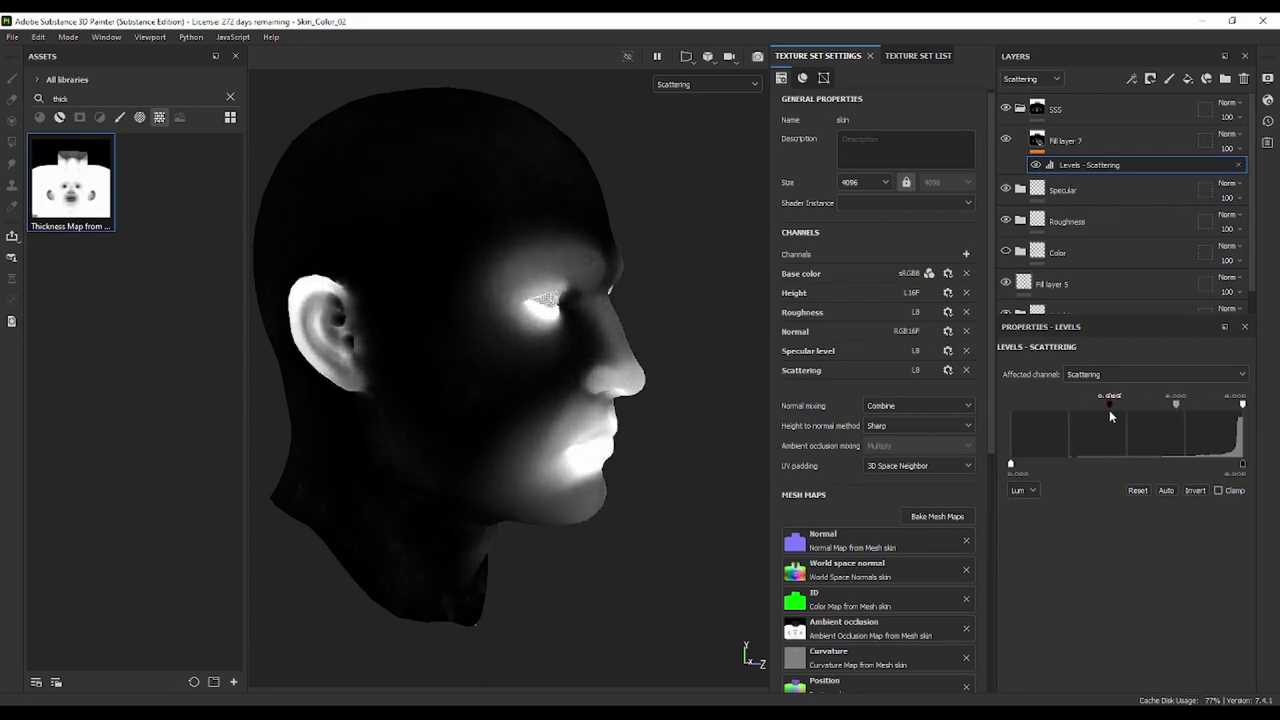
pyautogui.moveTo(575, 333)
pyautogui.keyDown('alt'); pyautogui.mouseDown()
pyautogui.moveTo(517, 271)
pyautogui.moveTo(563, 323)
pyautogui.moveTo(609, 317)
pyautogui.moveTo(511, 296)
pyautogui.mouseUp(); pyautogui.keyUp('alt')
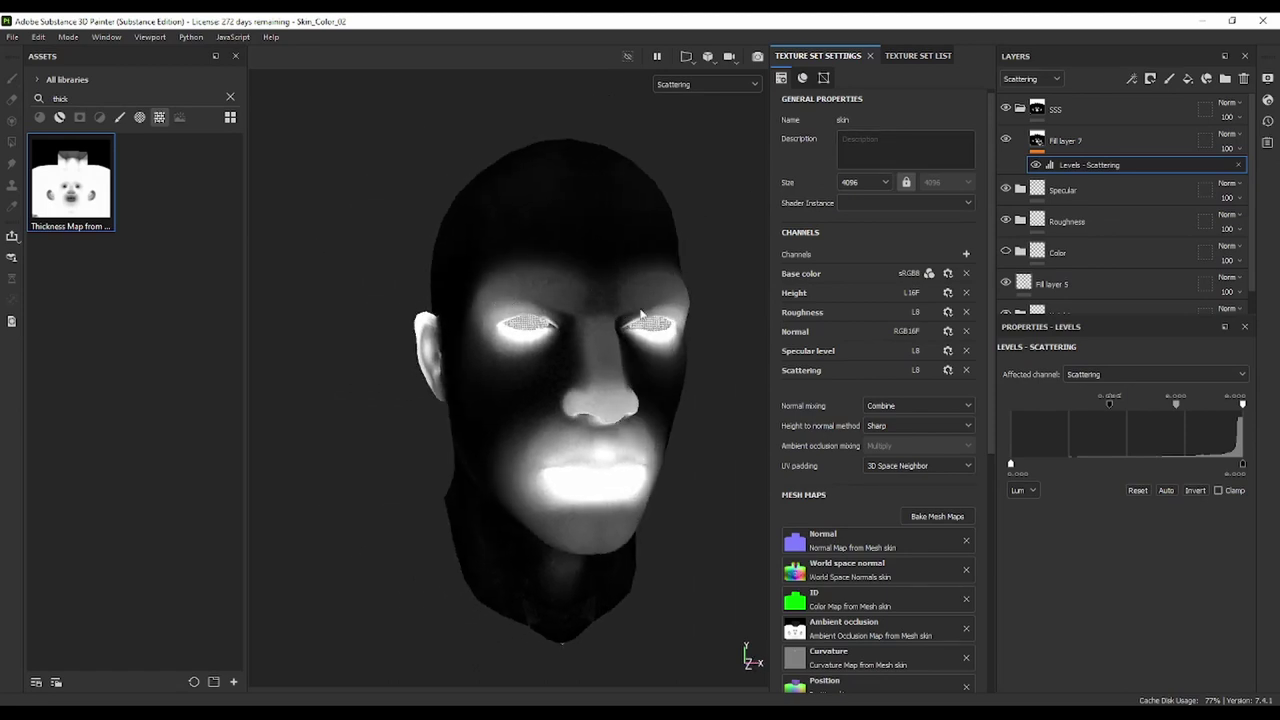
pyautogui.keyDown('alt'); pyautogui.moveTo(658, 437); pyautogui.dragTo(686, 408); pyautogui.keyUp('alt')
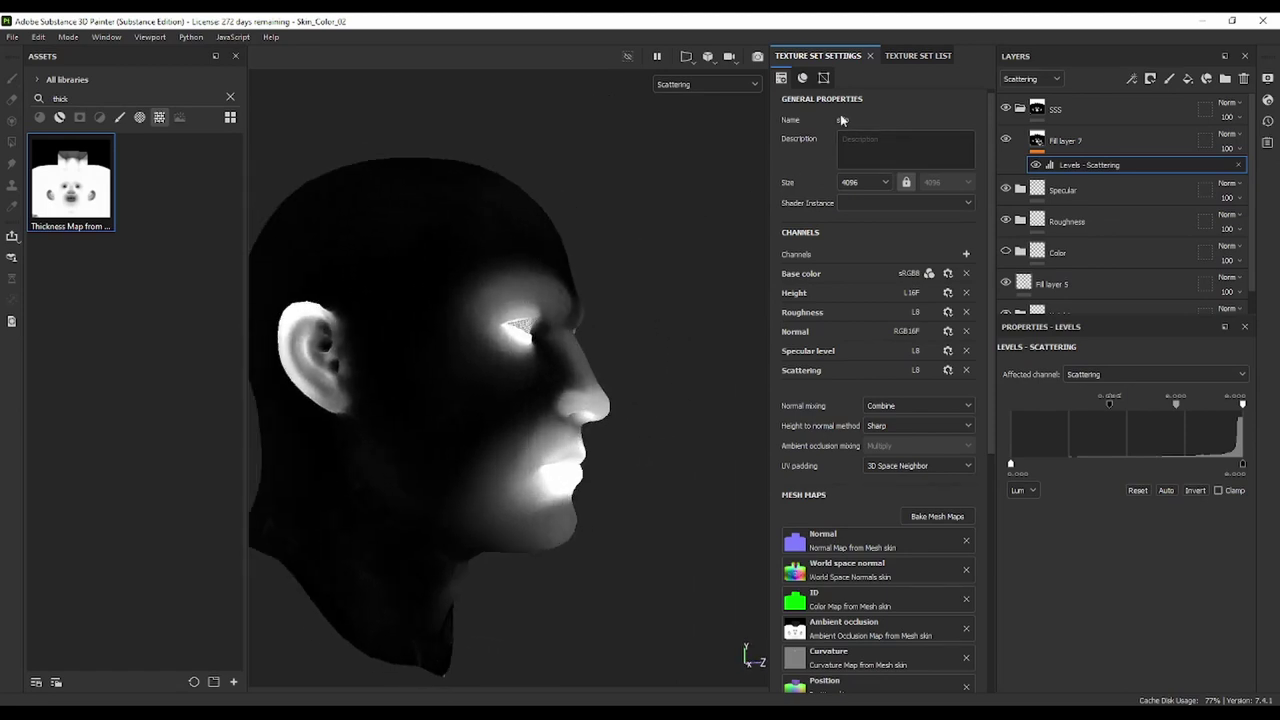
# Switch the viewport display back to the full Material view
pyautogui.click(677, 84)
pyautogui.click(677, 110)
pyautogui.moveTo(632, 263)
pyautogui.keyDown('alt'); pyautogui.mouseDown()
pyautogui.moveTo(575, 437)
pyautogui.moveTo(466, 471)
pyautogui.moveTo(406, 443)
pyautogui.moveTo(589, 447)
pyautogui.moveTo(523, 423)
pyautogui.moveTo(523, 443)
pyautogui.moveTo(437, 440)
pyautogui.moveTo(541, 418)
pyautogui.mouseUp(); pyautogui.keyUp('alt')
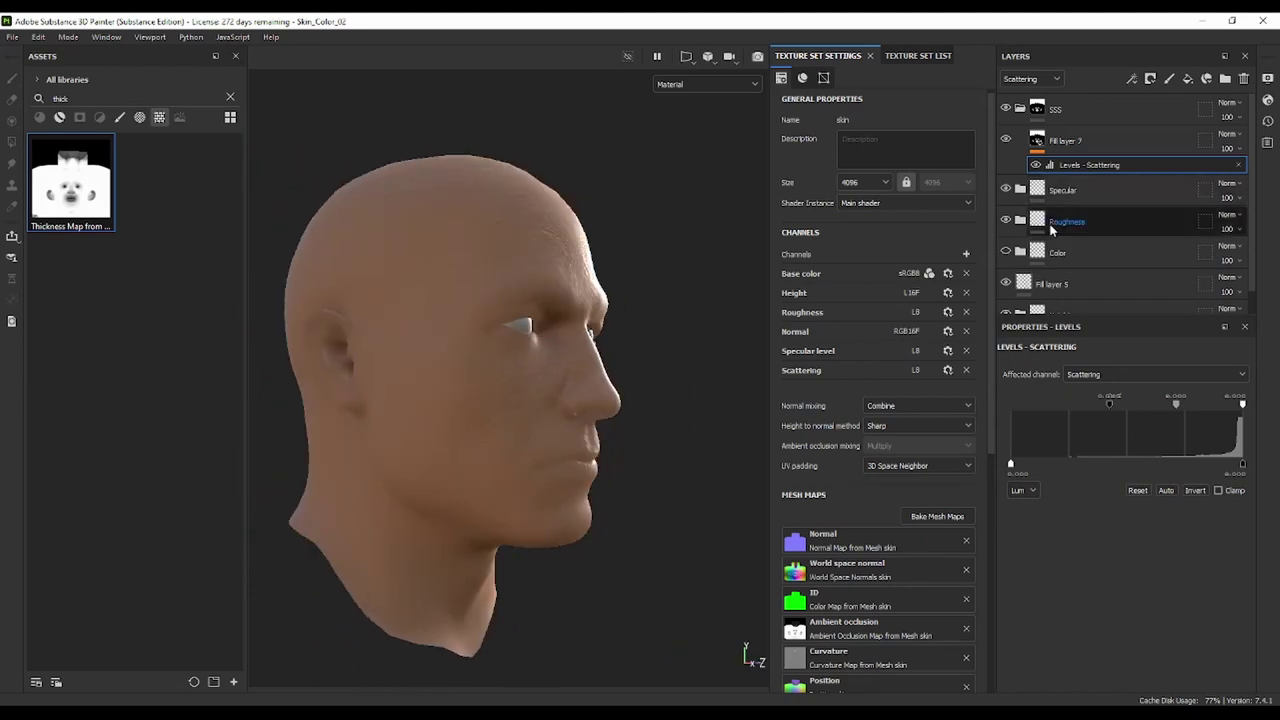
pyautogui.scroll(-1, 1100, 200)
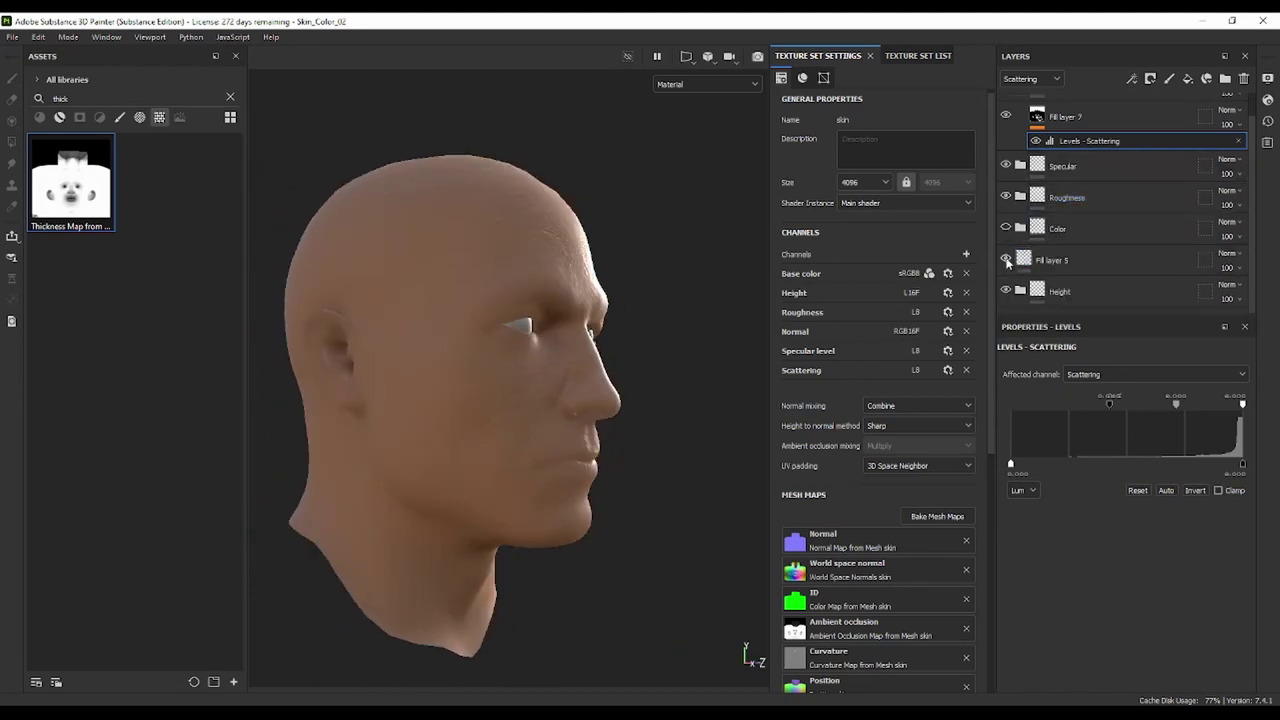
# Change Fill layer 5's base colour to a warmer, more saturated tan (#BF8258)
pyautogui.click(1006, 259)
pyautogui.click(1006, 259)
pyautogui.click(1069, 264)
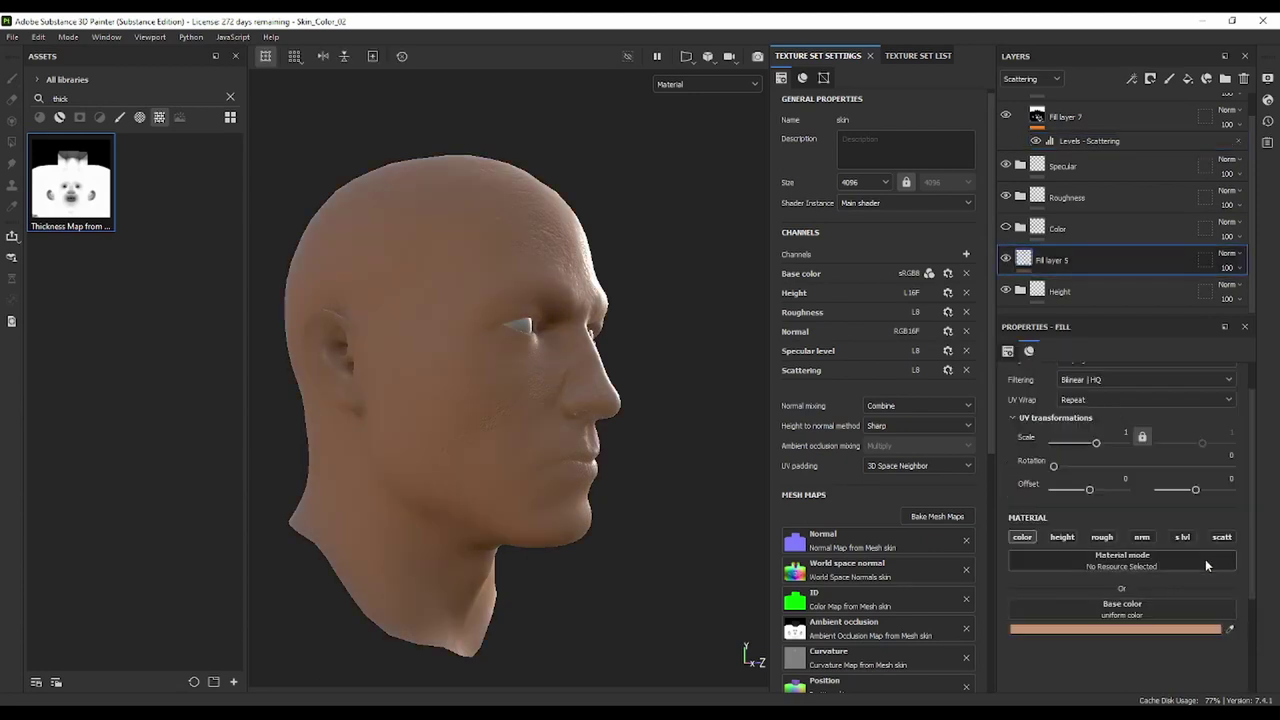
pyautogui.click(1136, 632)
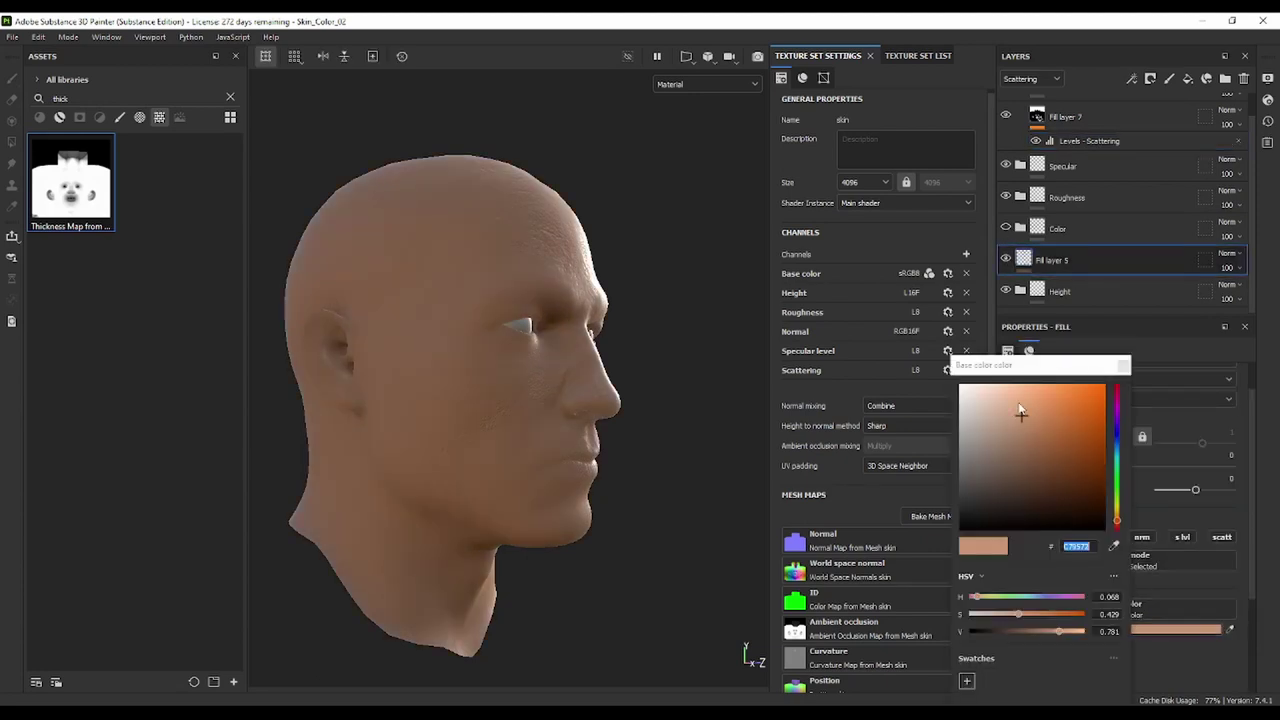
pyautogui.click(1061, 410)
pyautogui.moveTo(1061, 410); pyautogui.dragTo(1024, 406)
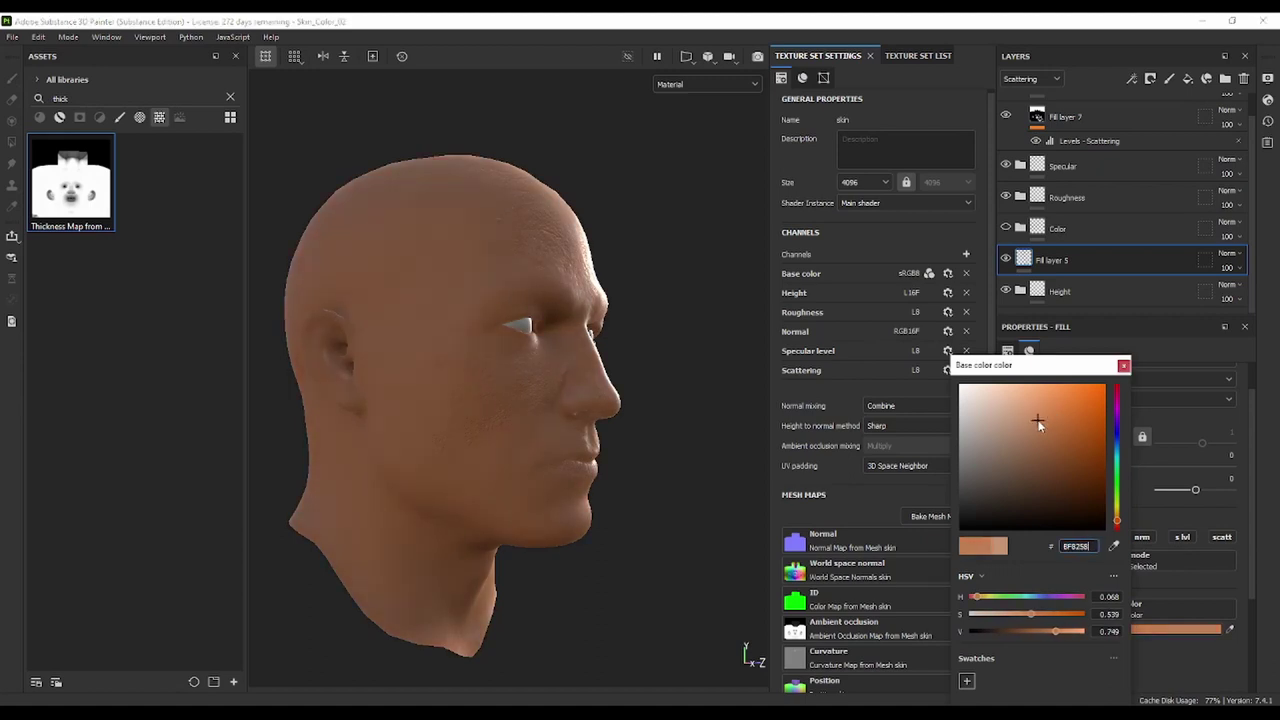
pyautogui.click(1124, 365)
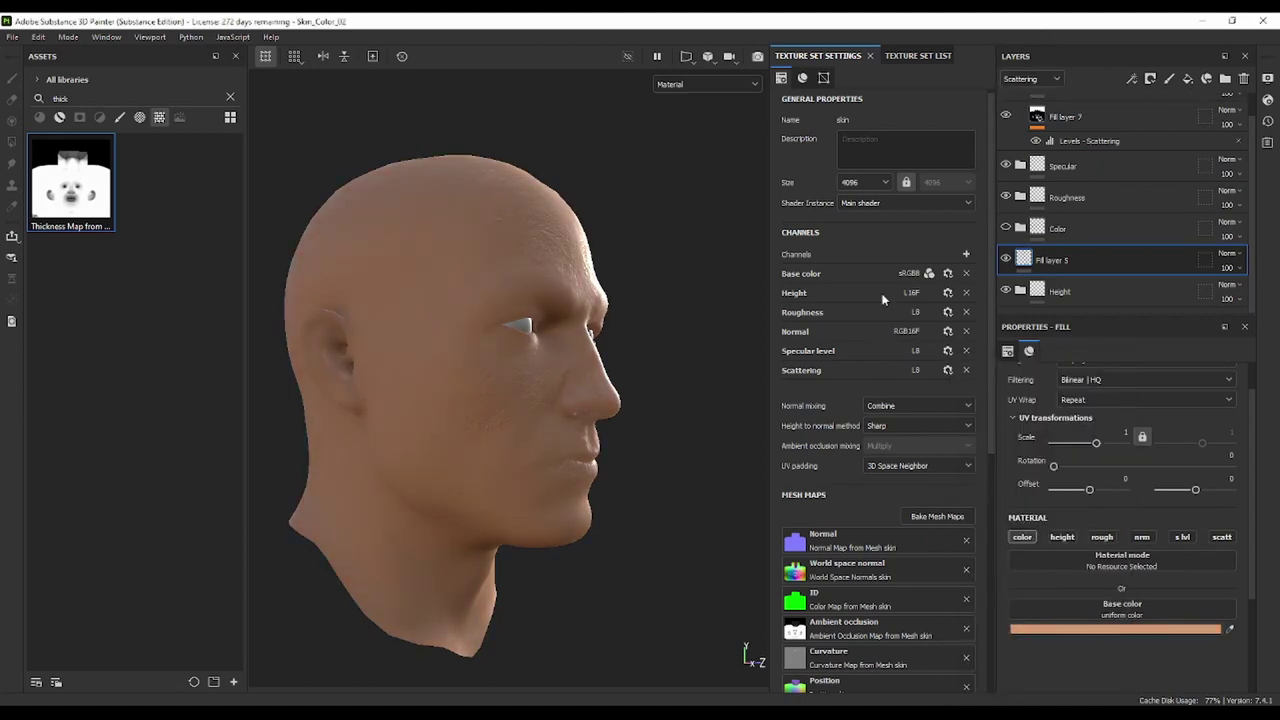
pyautogui.click(966, 256)
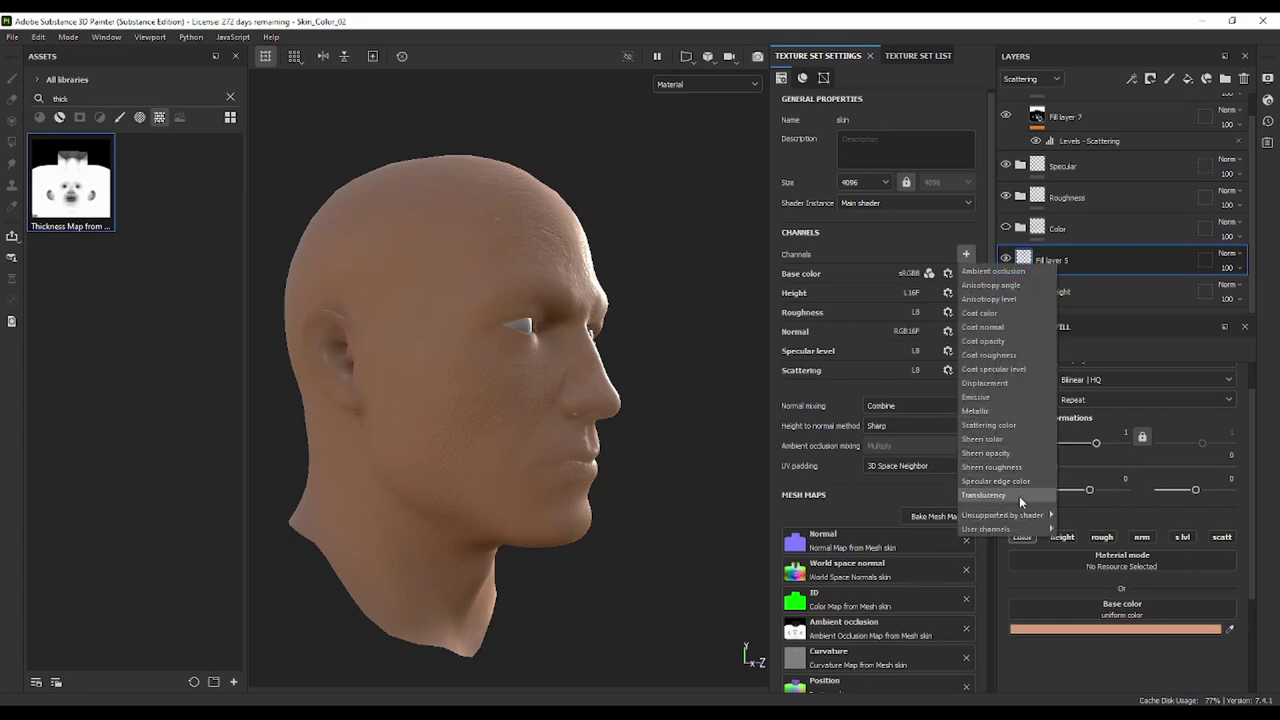
# Add a Scattering color channel to the skin texture set
pyautogui.click(988, 425)
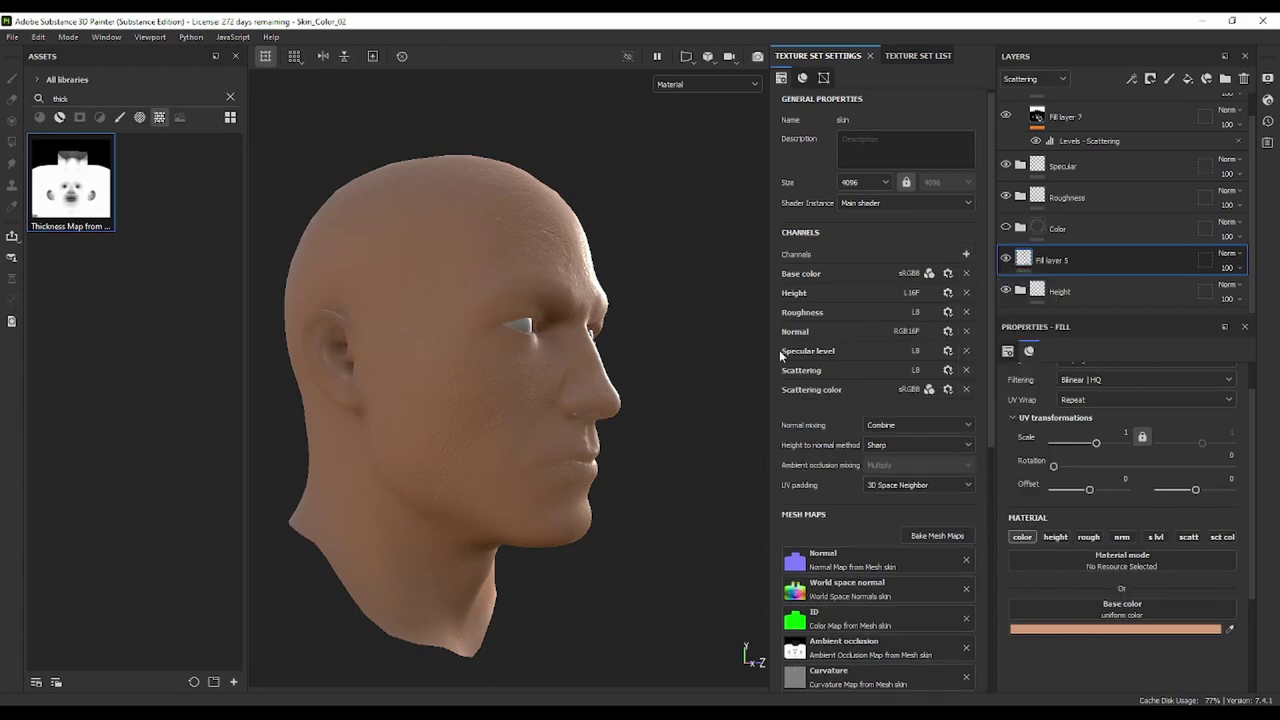
pyautogui.moveTo(601, 326)
pyautogui.keyDown('alt'); pyautogui.mouseDown()
pyautogui.moveTo(628, 357)
pyautogui.moveTo(551, 349)
pyautogui.moveTo(625, 368)
pyautogui.moveTo(741, 302)
pyautogui.mouseUp(); pyautogui.keyUp('alt')
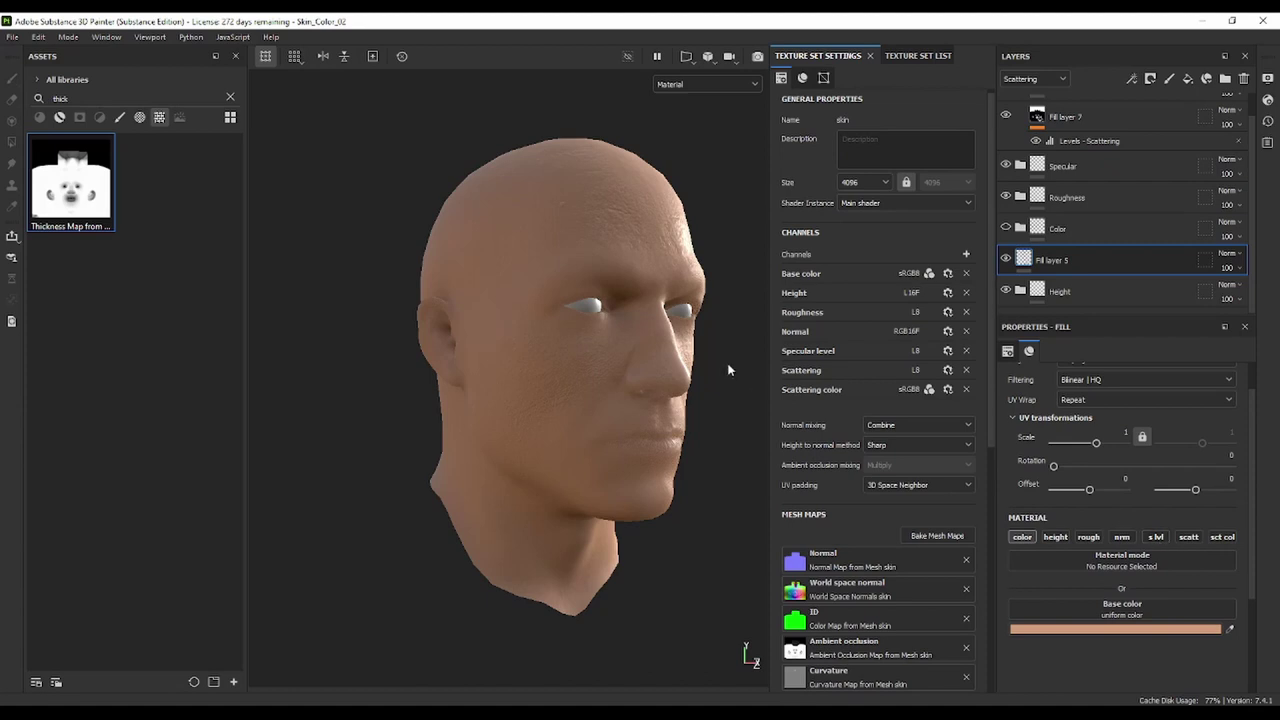
pyautogui.moveTo(728, 370)
pyautogui.keyDown('alt'); pyautogui.mouseDown()
pyautogui.moveTo(623, 423)
pyautogui.moveTo(486, 394)
pyautogui.moveTo(676, 408)
pyautogui.moveTo(609, 380)
pyautogui.moveTo(549, 398)
pyautogui.mouseUp(); pyautogui.keyUp('alt')
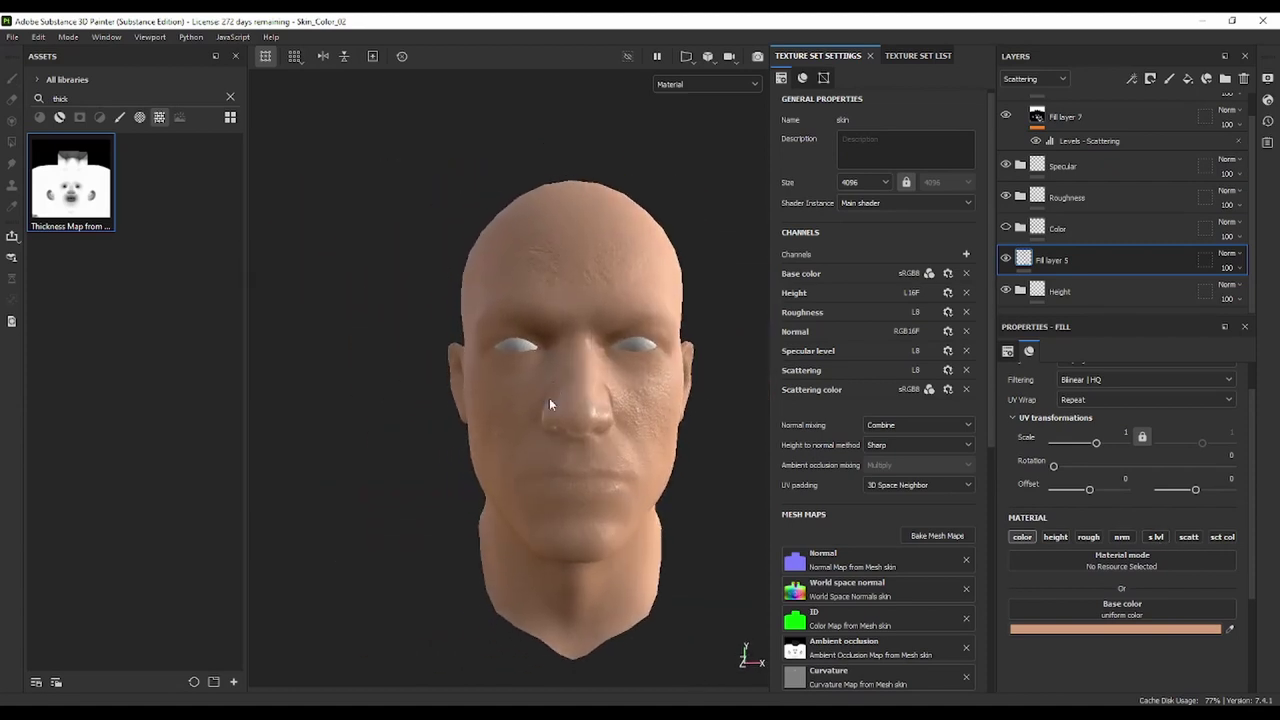
pyautogui.scroll(1, 1088, 143)
# Select Fill layer 7 and bring up the viewport display channel list
pyautogui.click(1099, 145)
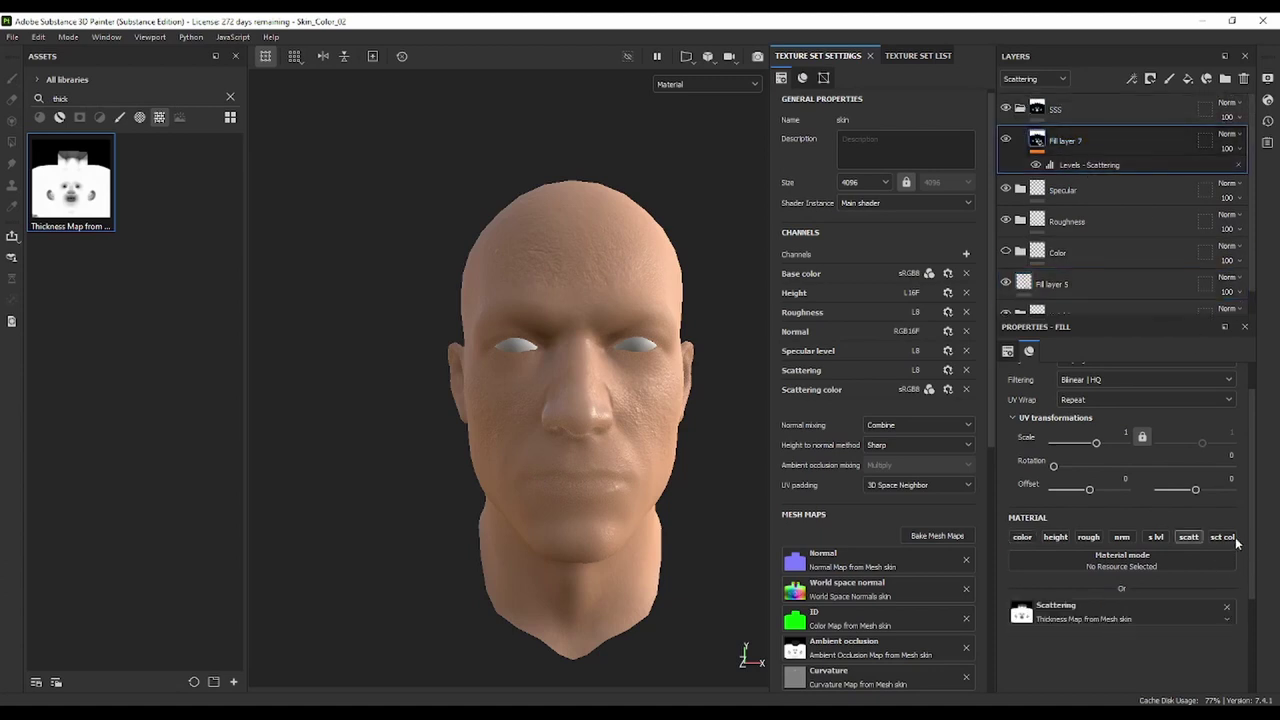
pyautogui.moveTo(615, 374)
pyautogui.keyDown('alt'); pyautogui.mouseDown()
pyautogui.moveTo(586, 371)
pyautogui.moveTo(623, 363)
pyautogui.moveTo(606, 364)
pyautogui.mouseUp(); pyautogui.keyUp('alt')
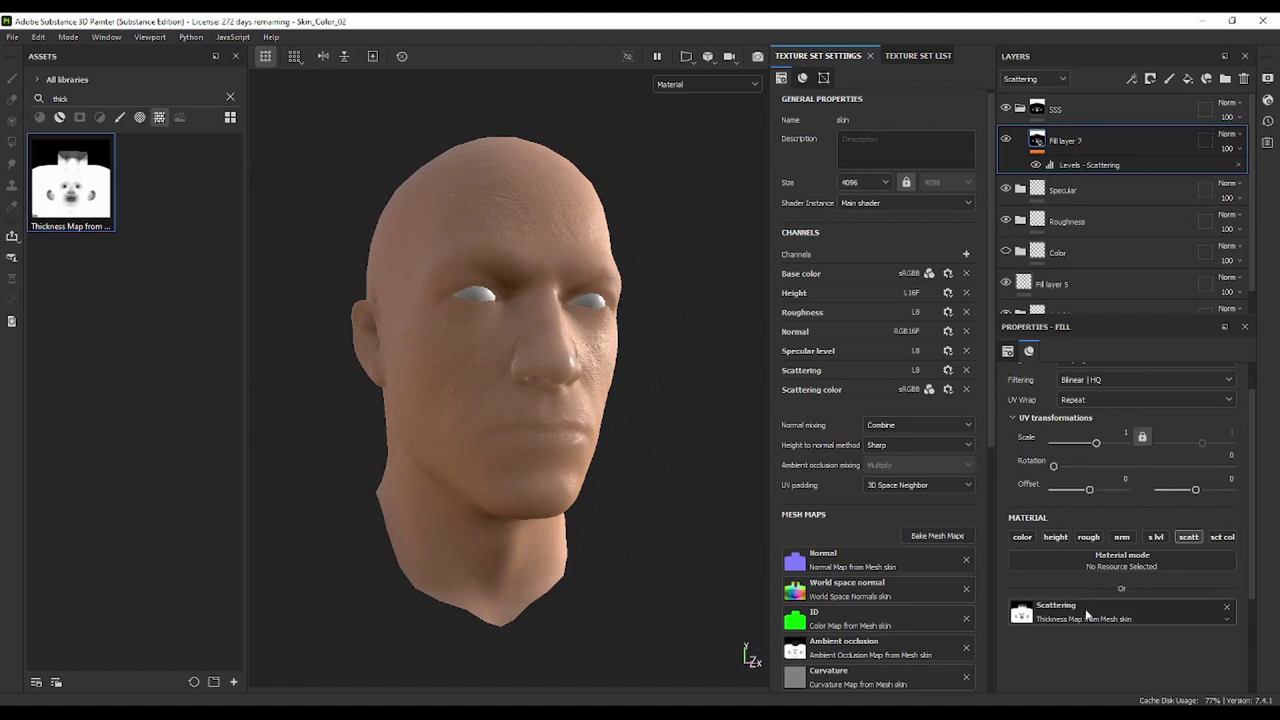
pyautogui.click(690, 84)
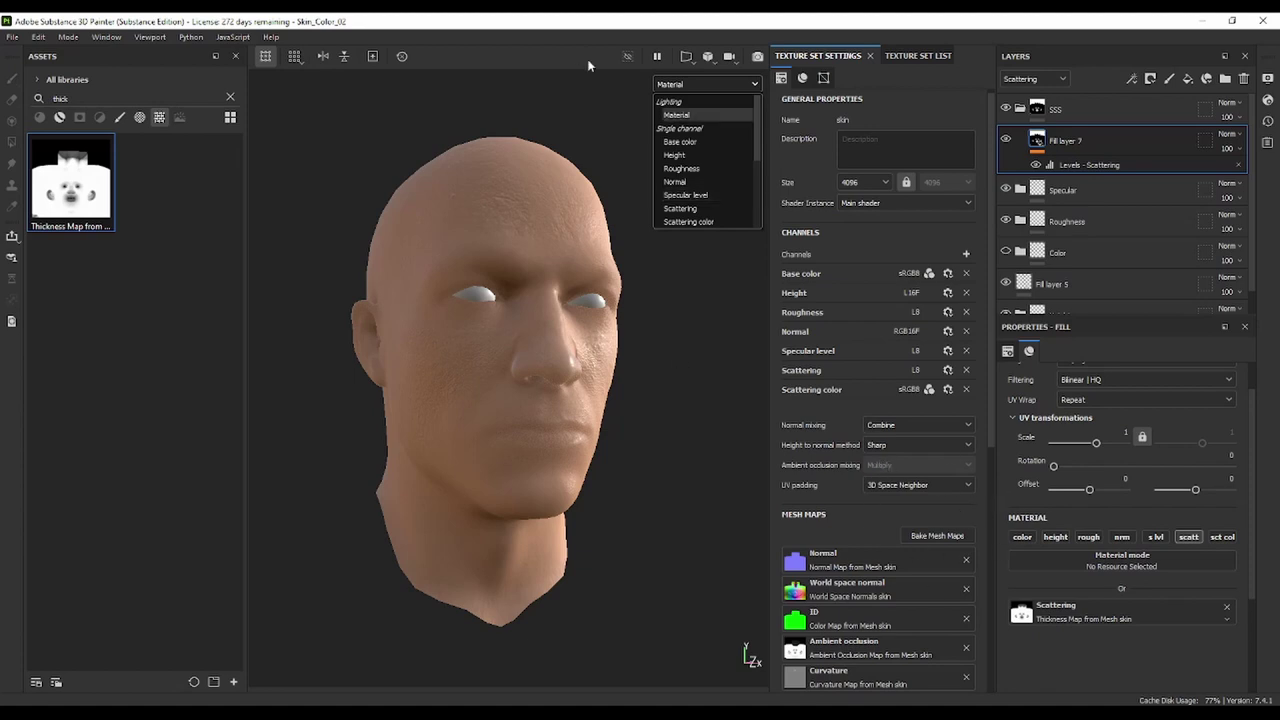
# Show the Scattering channel alone in the viewport
pyautogui.scroll(-1, 696, 210)
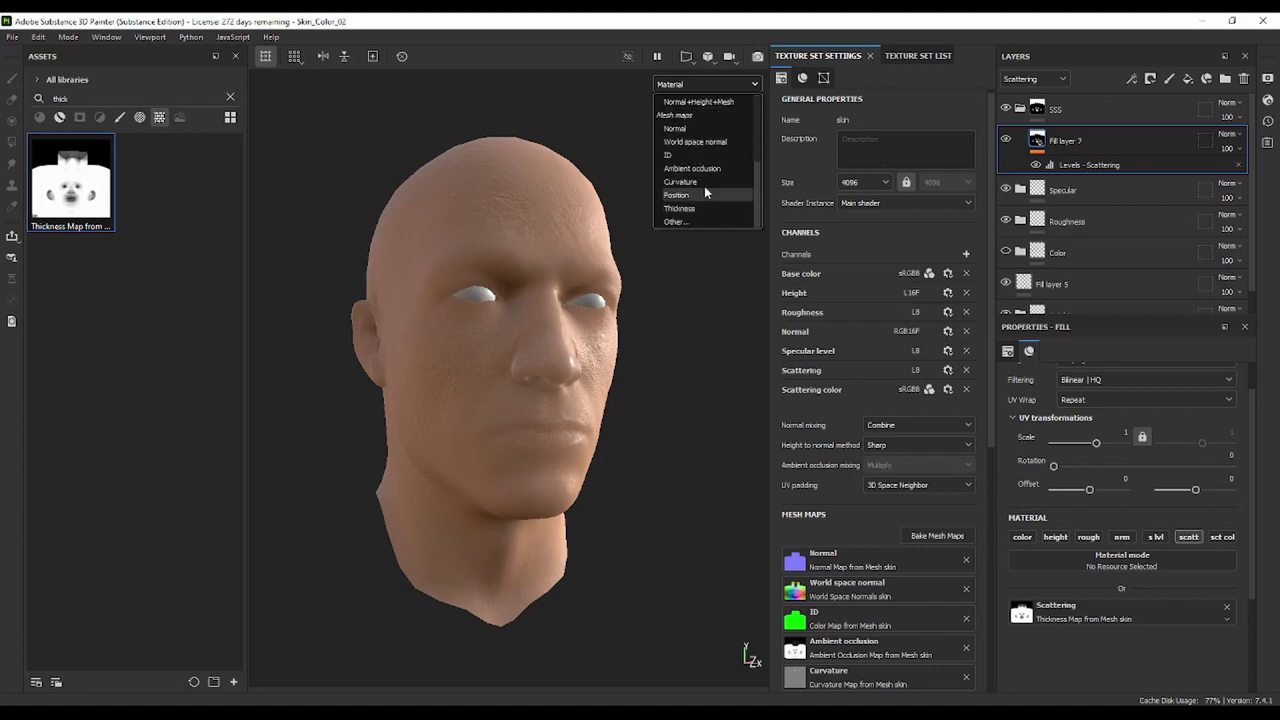
pyautogui.click(714, 195)
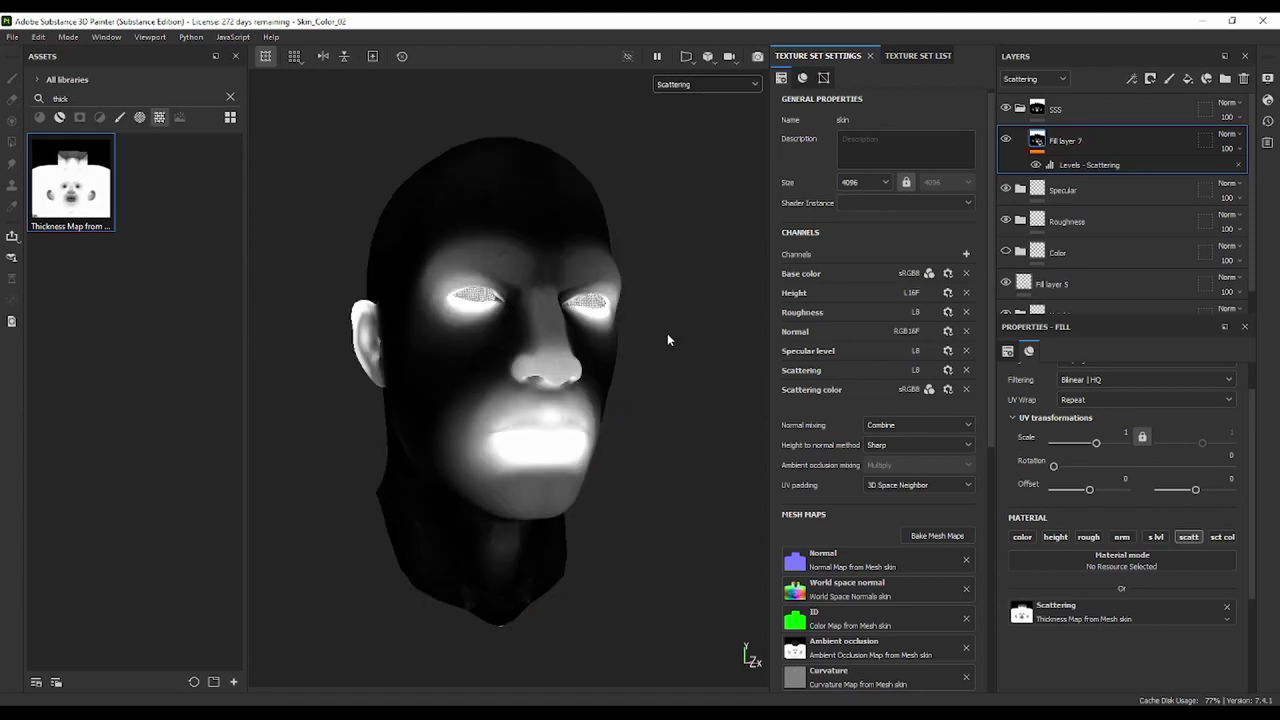
pyautogui.keyDown('alt'); pyautogui.moveTo(667, 333); pyautogui.dragTo(614, 263); pyautogui.keyUp('alt')
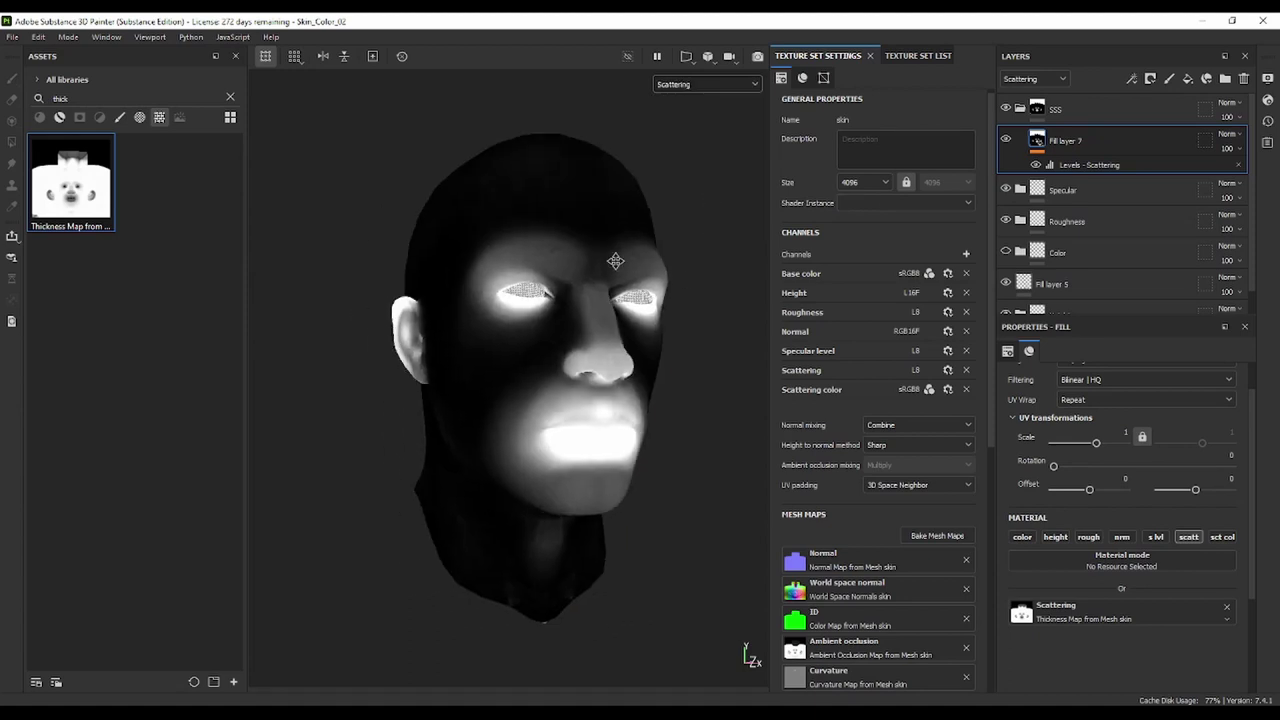
# Add a Paint effect to Fill layer 7 above its Levels – Scattering
pyautogui.rightClick(1116, 136)
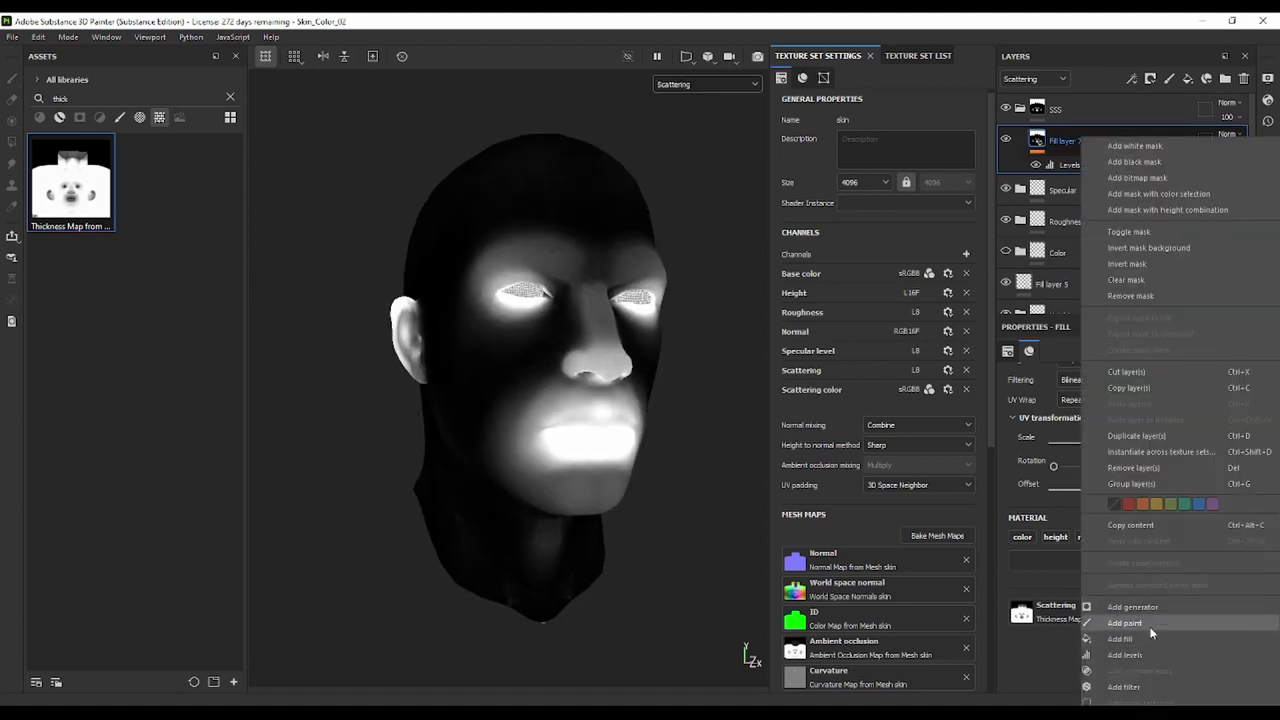
pyautogui.click(1124, 622)
pyautogui.moveTo(615, 326)
pyautogui.keyDown('alt'); pyautogui.mouseDown()
pyautogui.moveTo(584, 349)
pyautogui.moveTo(514, 363)
pyautogui.moveTo(560, 370)
pyautogui.moveTo(459, 357)
pyautogui.mouseUp(); pyautogui.keyUp('alt')
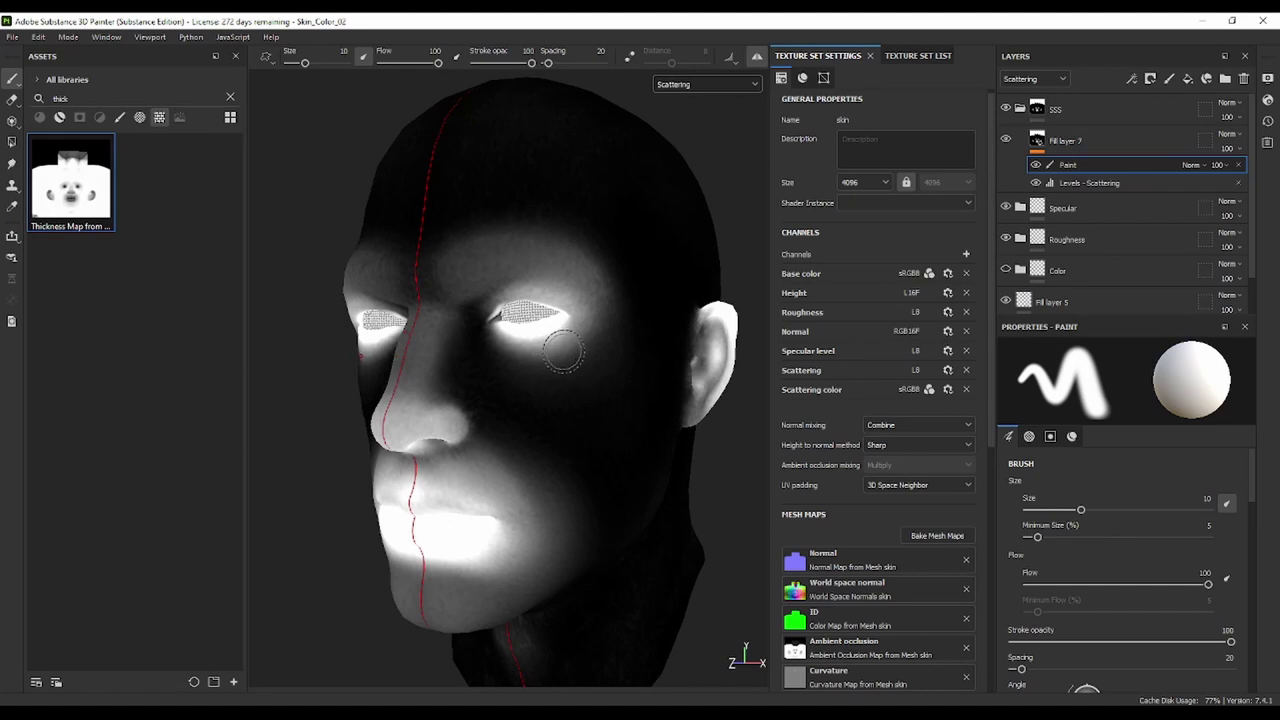
# Pick the Dirt 1 brush and set its size to about 27.8
pyautogui.click(230, 97)
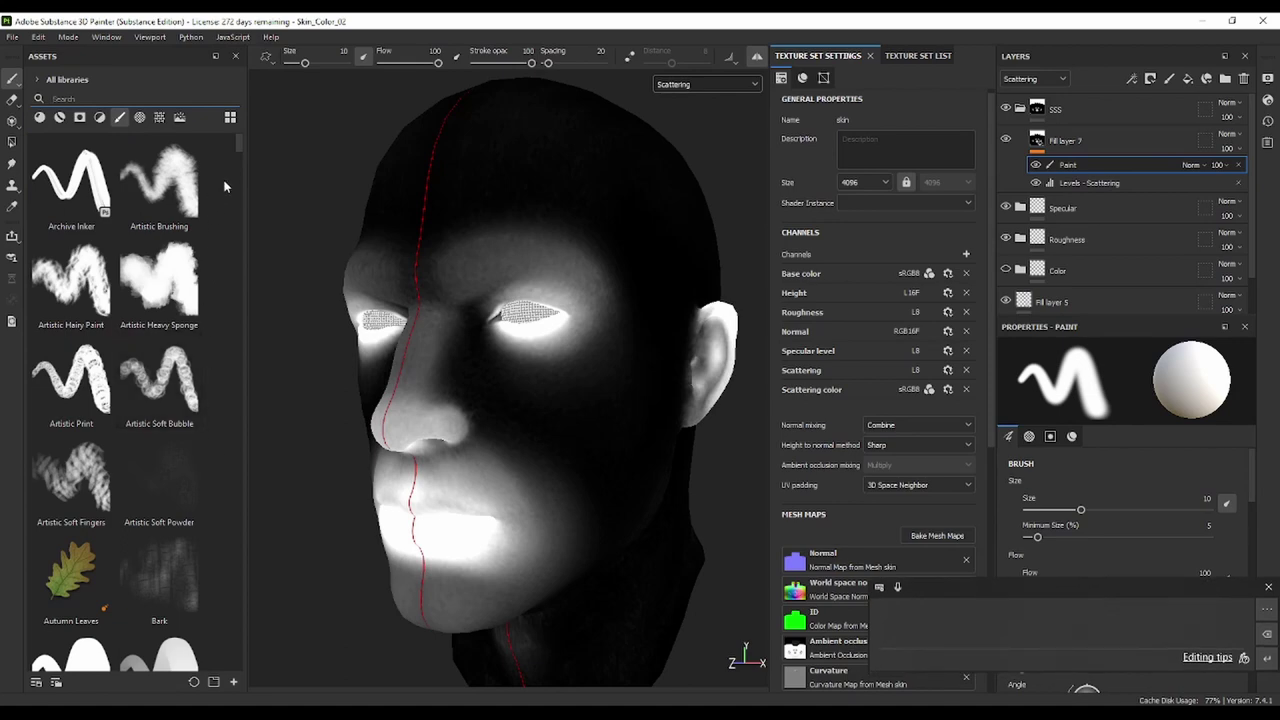
pyautogui.moveTo(240, 147); pyautogui.dragTo(238, 222)
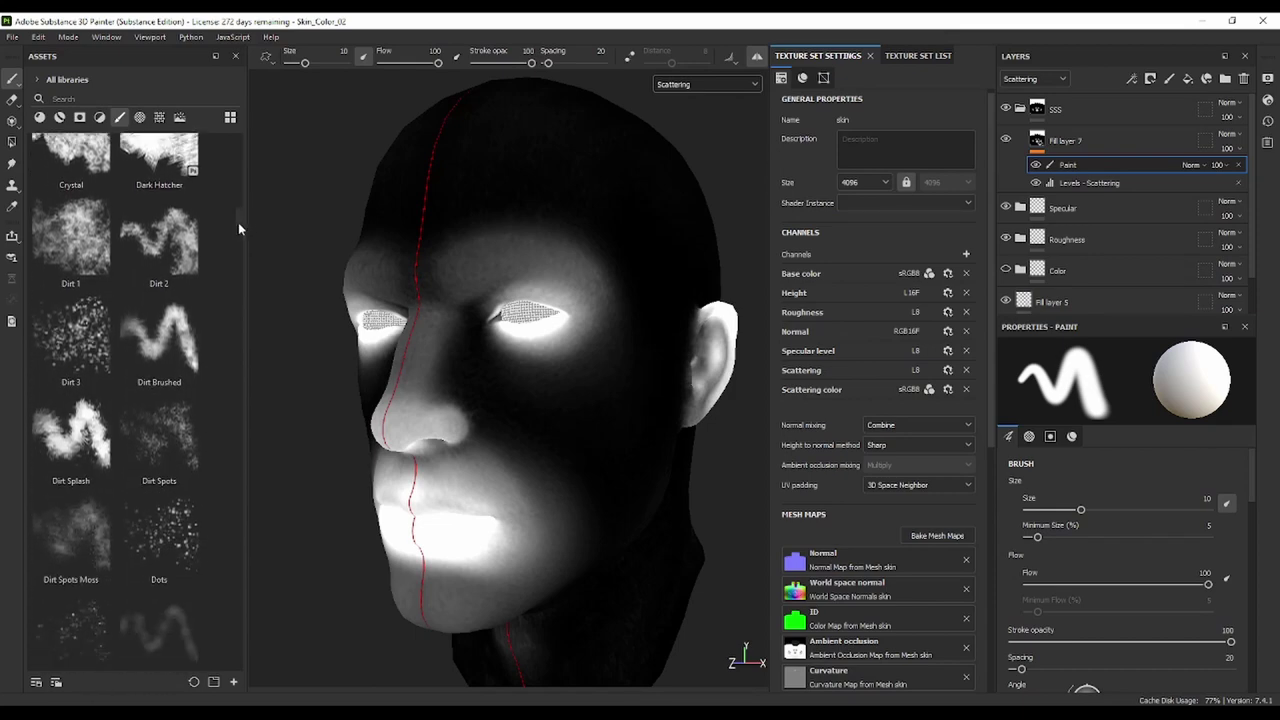
pyautogui.click(82, 257)
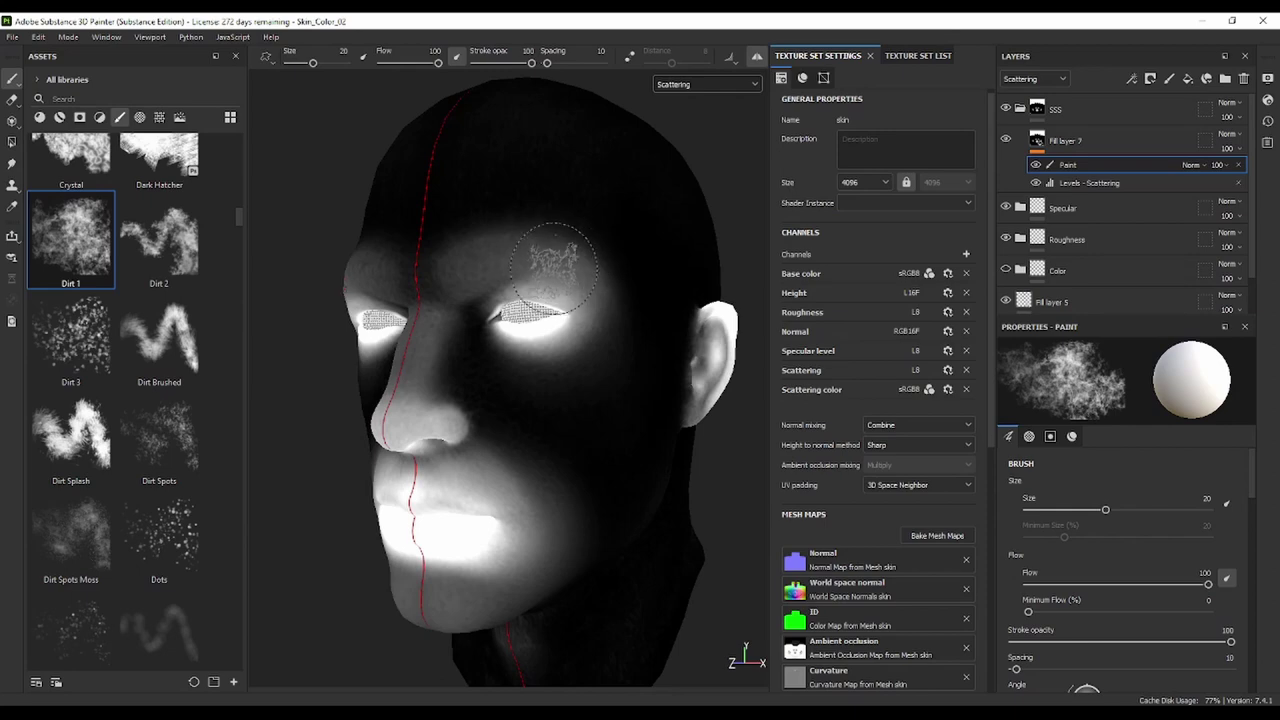
pyautogui.keyDown('ctrl'); pyautogui.moveTo(555, 263); pyautogui.dragTo(561, 268, button='right'); pyautogui.keyUp('ctrl')
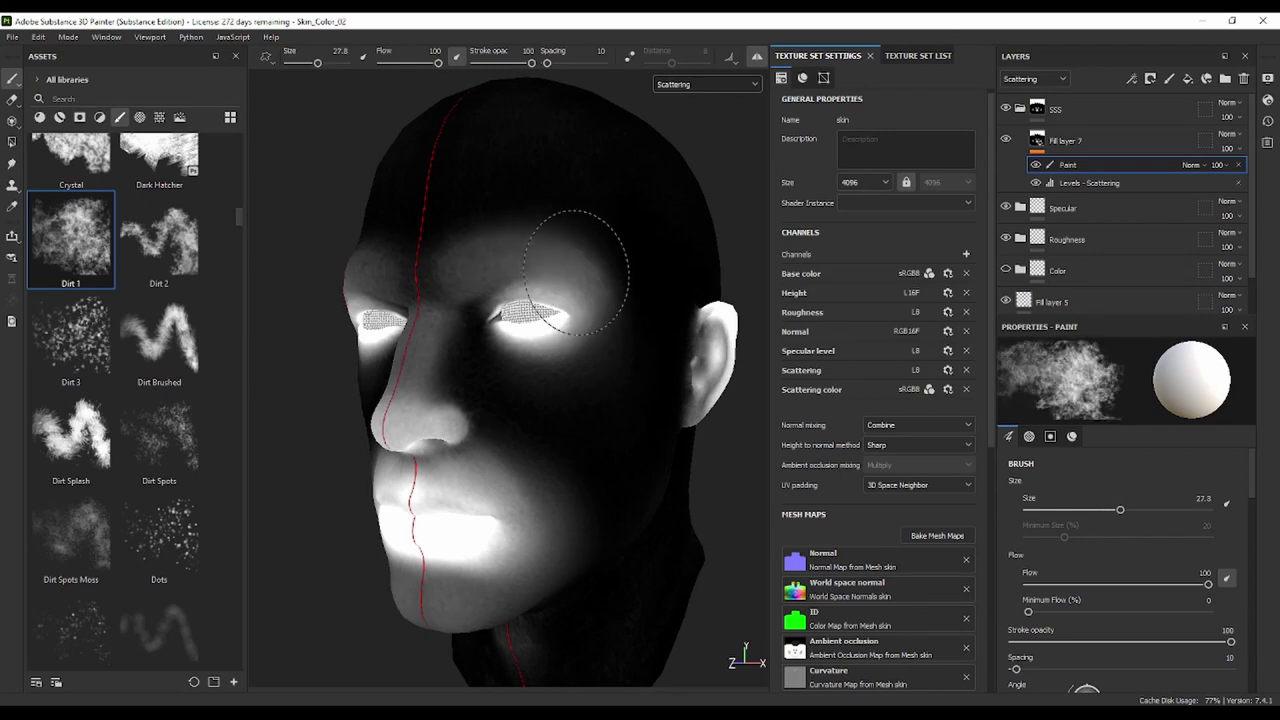
pyautogui.keyDown('alt'); pyautogui.moveTo(491, 234); pyautogui.dragTo(529, 243); pyautogui.keyUp('alt')
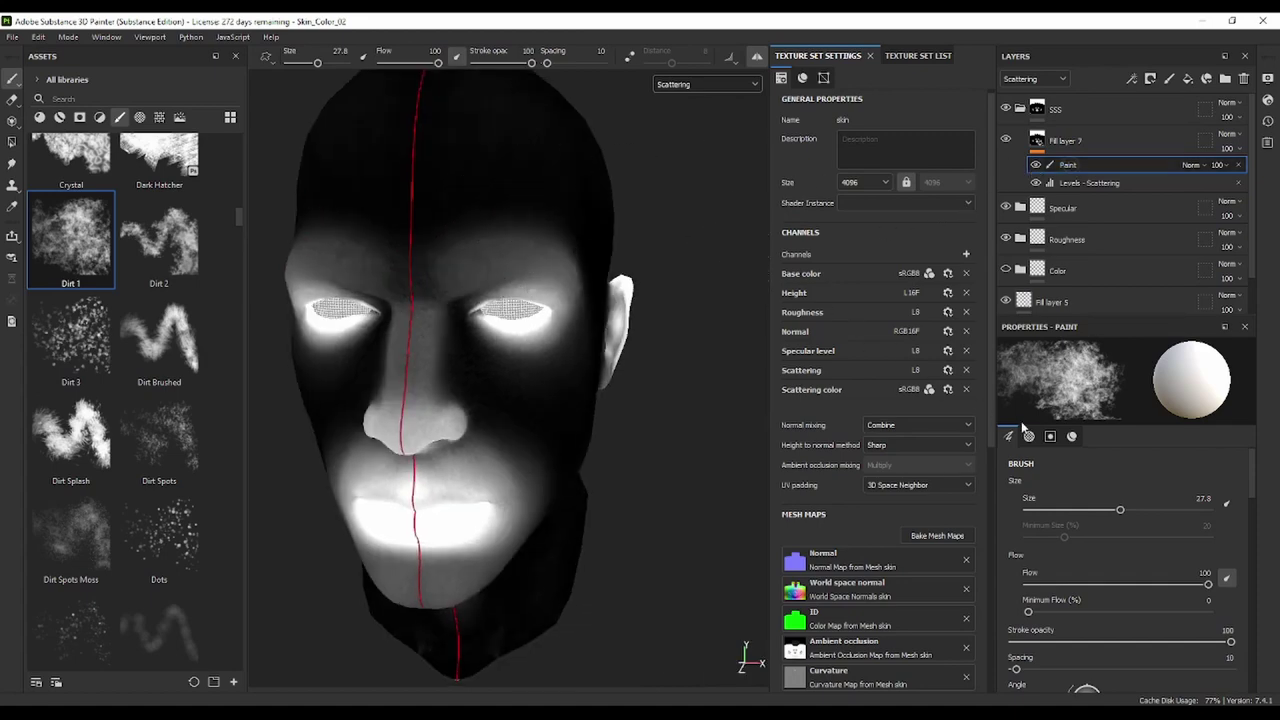
# Turn off color, height, rough, nrm and s lvl so the brush paints only scattering
pyautogui.scroll(-3, 1240, 500)
pyautogui.scroll(-3, 1220, 510)
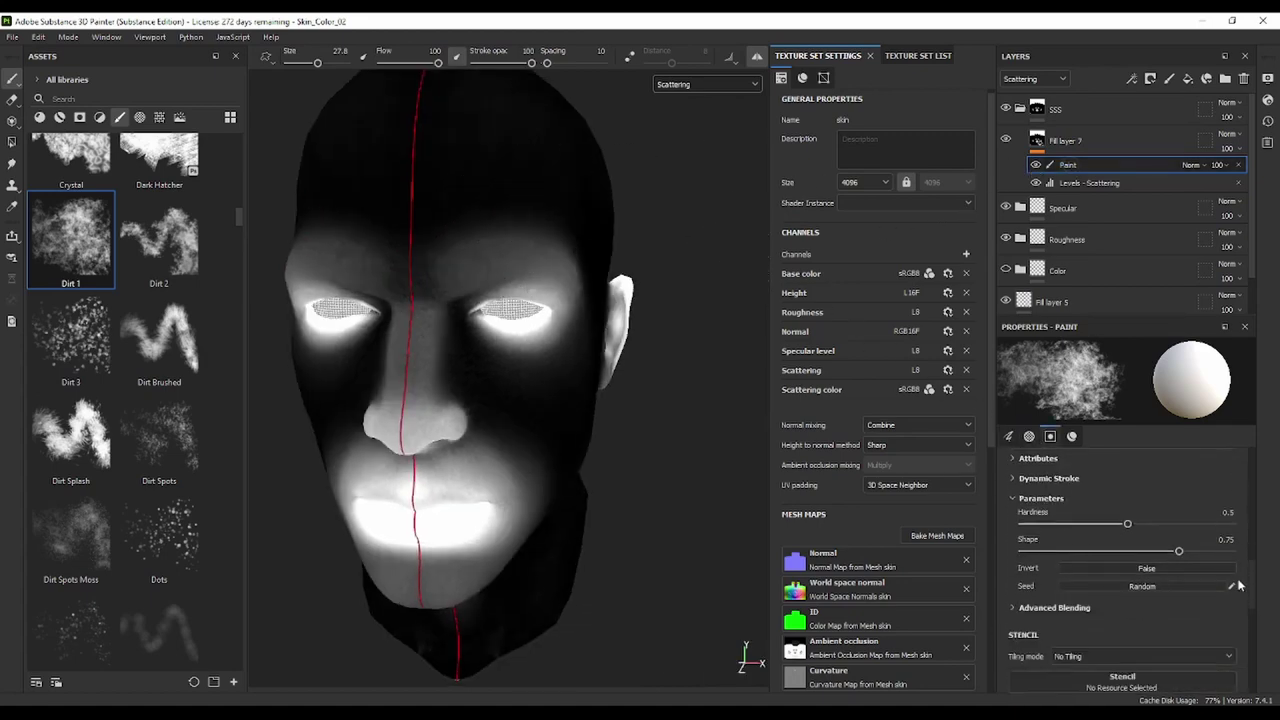
pyautogui.scroll(-3, 1150, 512)
pyautogui.scroll(-3, 1077, 515)
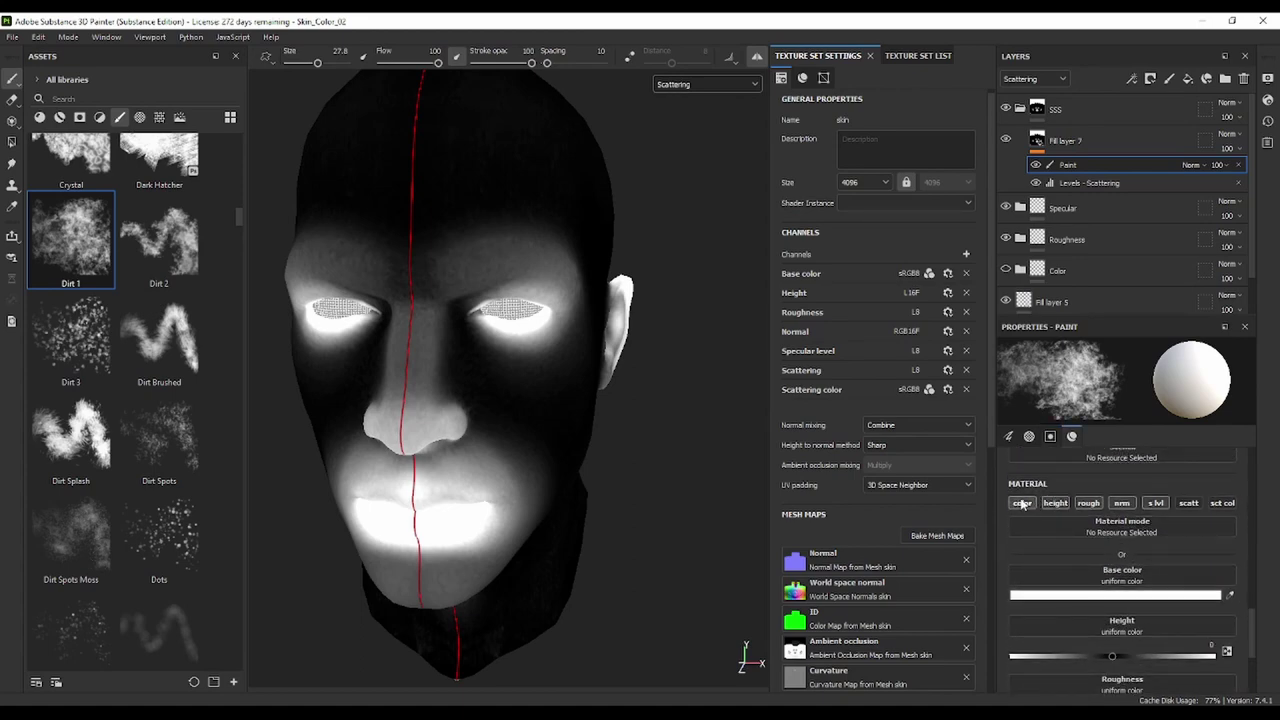
pyautogui.click(1021, 503)
pyautogui.click(1055, 503)
pyautogui.click(1088, 503)
pyautogui.click(1121, 503)
pyautogui.click(1155, 503)
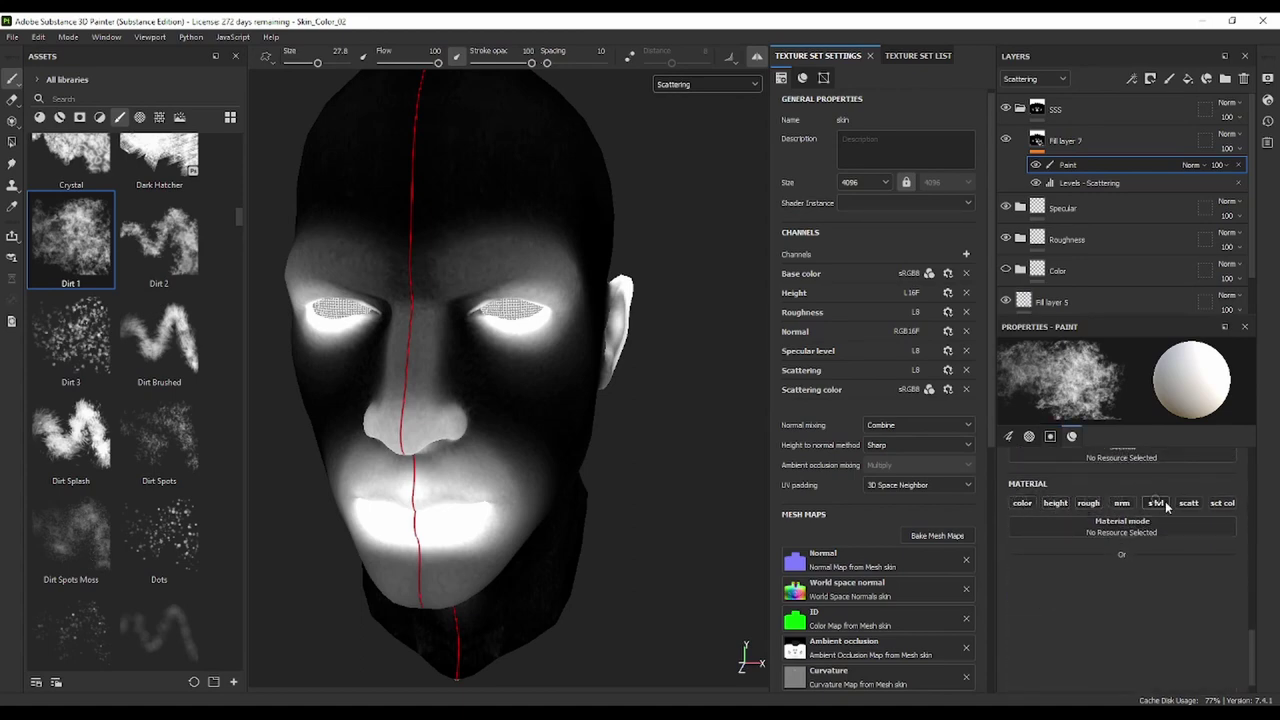
pyautogui.click(1188, 503)
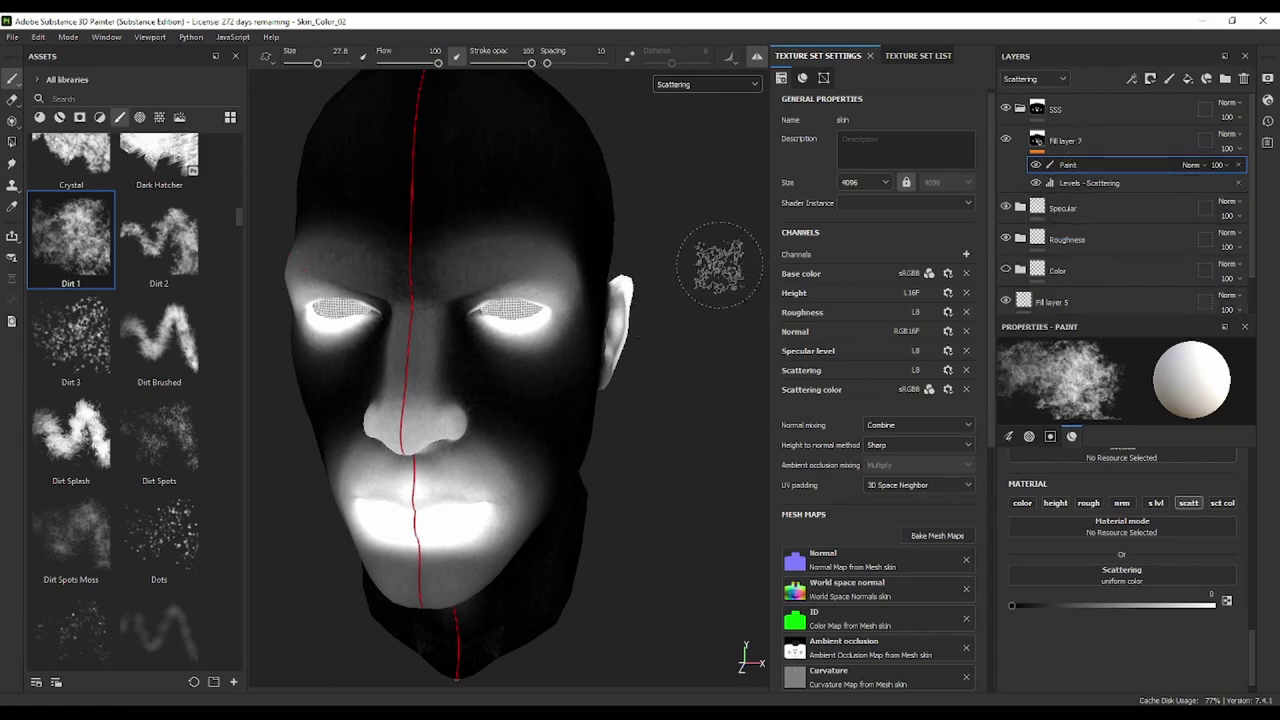
# Set scattering near 0 and paint dark dirt over the forehead, temples and cheek
pyautogui.moveTo(1012, 605)
pyautogui.mouseDown()
pyautogui.moveTo(1141, 605)
pyautogui.moveTo(1030, 605)
pyautogui.mouseUp()
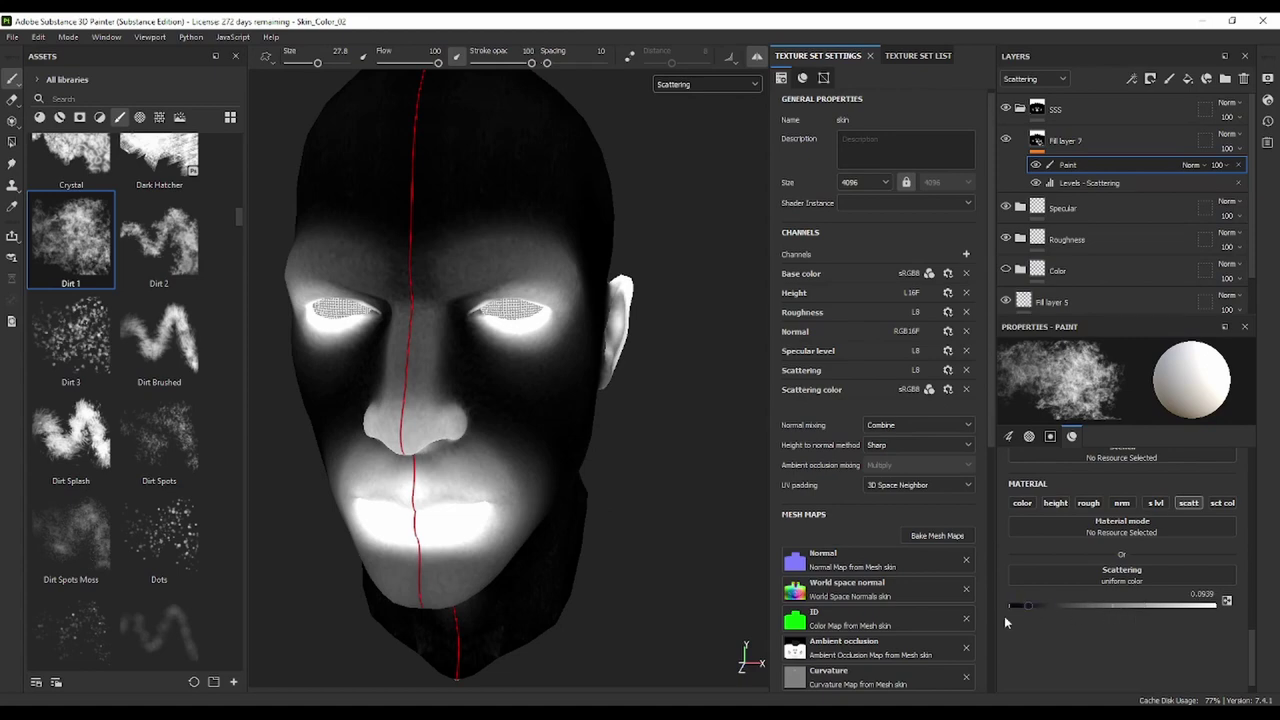
pyautogui.moveTo(575, 230)
pyautogui.mouseDown()
pyautogui.moveTo(530, 260)
pyautogui.moveTo(585, 300)
pyautogui.moveTo(524, 263)
pyautogui.moveTo(543, 243)
pyautogui.mouseUp()
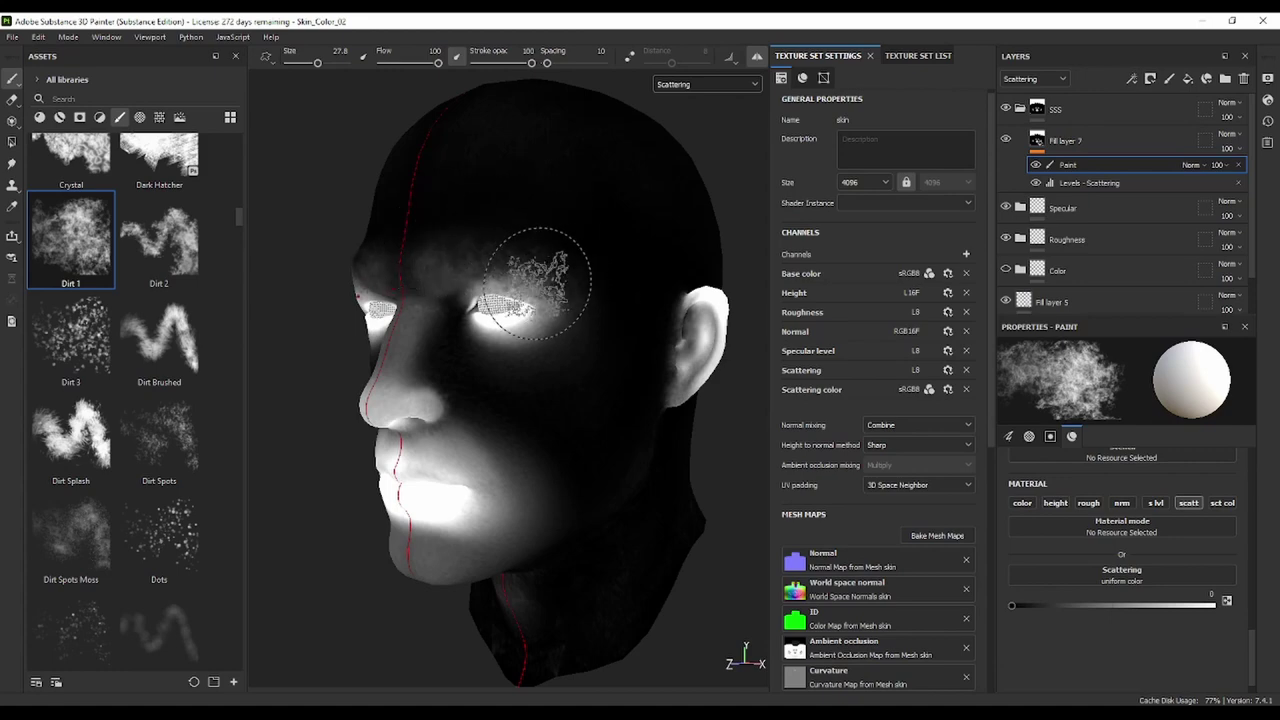
pyautogui.keyDown('alt'); pyautogui.moveTo(514, 257); pyautogui.dragTo(525, 232); pyautogui.keyUp('alt')
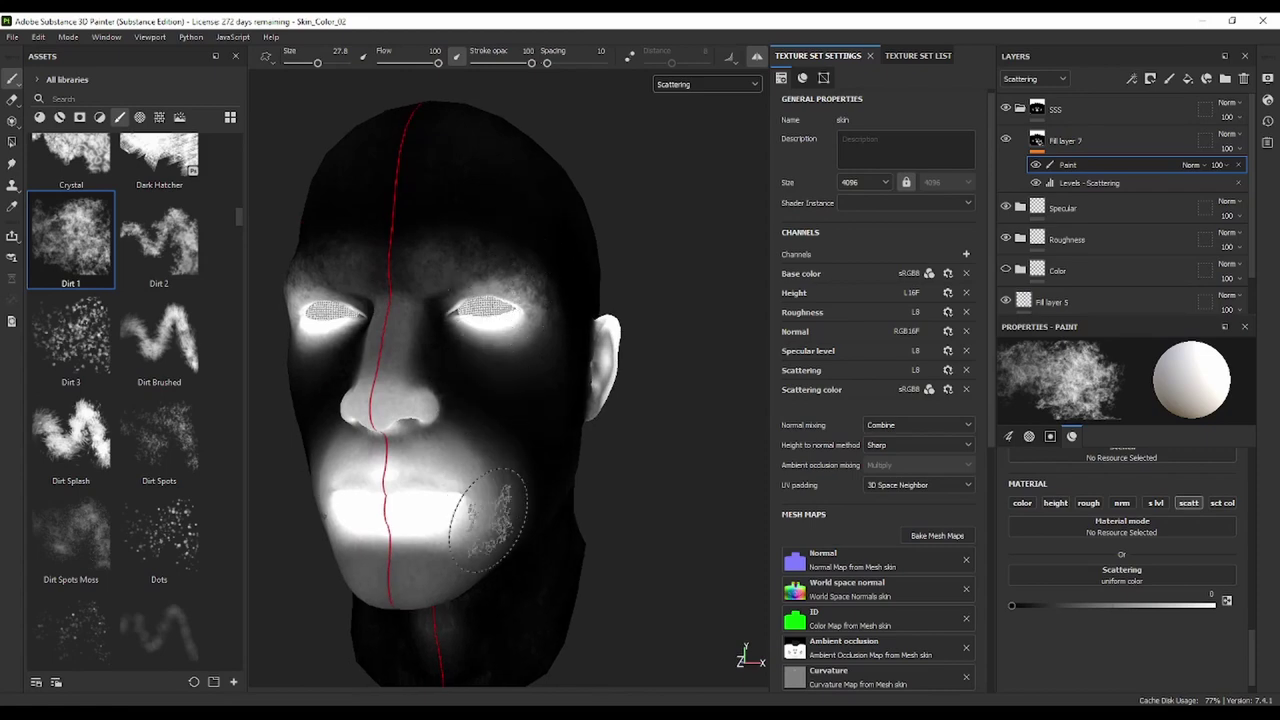
pyautogui.keyDown('alt'); pyautogui.moveTo(425, 588); pyautogui.dragTo(440, 606); pyautogui.keyUp('alt')
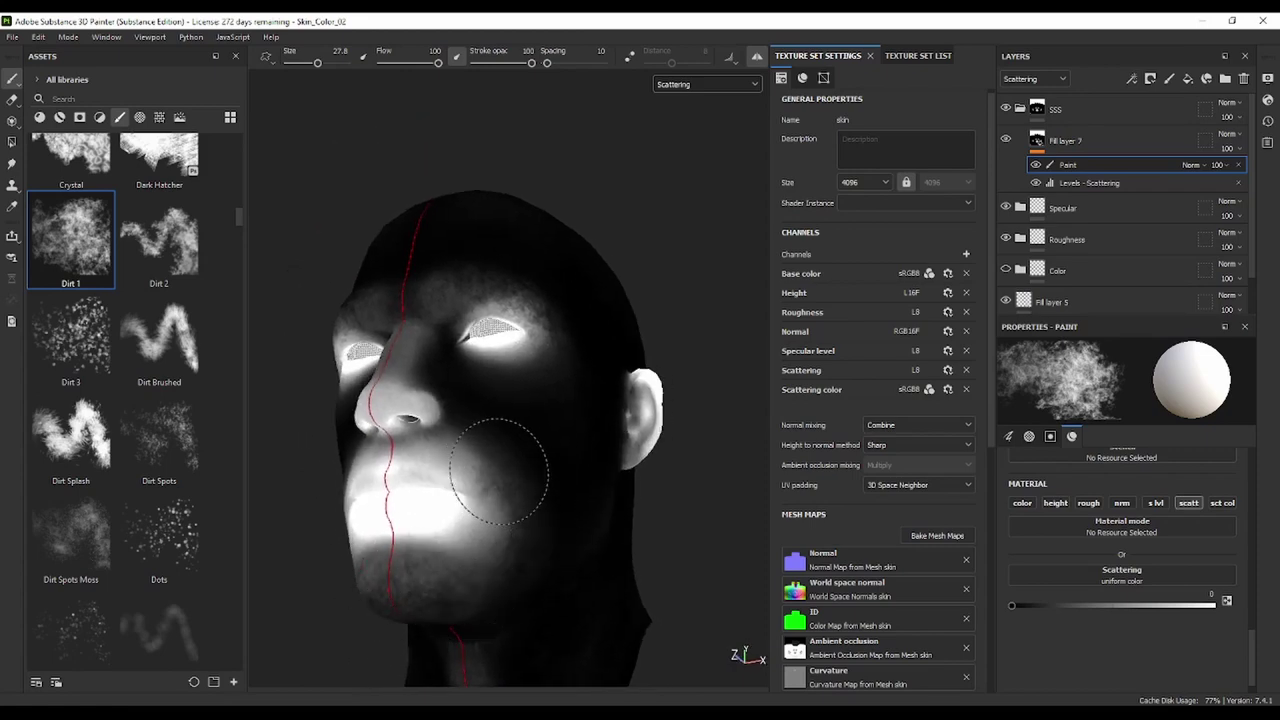
pyautogui.moveTo(527, 552)
pyautogui.mouseDown()
pyautogui.moveTo(429, 600)
pyautogui.moveTo(500, 600)
pyautogui.mouseUp()
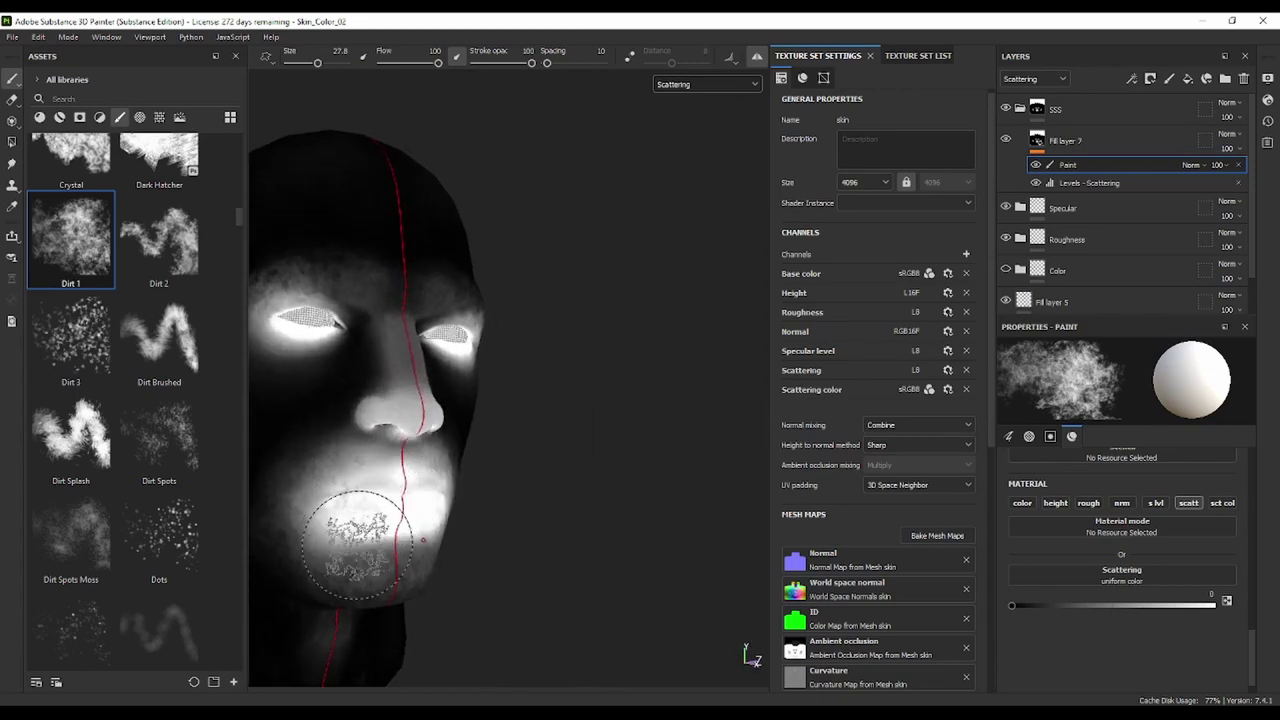
pyautogui.keyDown('alt'); pyautogui.moveTo(351, 486); pyautogui.dragTo(355, 595); pyautogui.keyUp('alt')
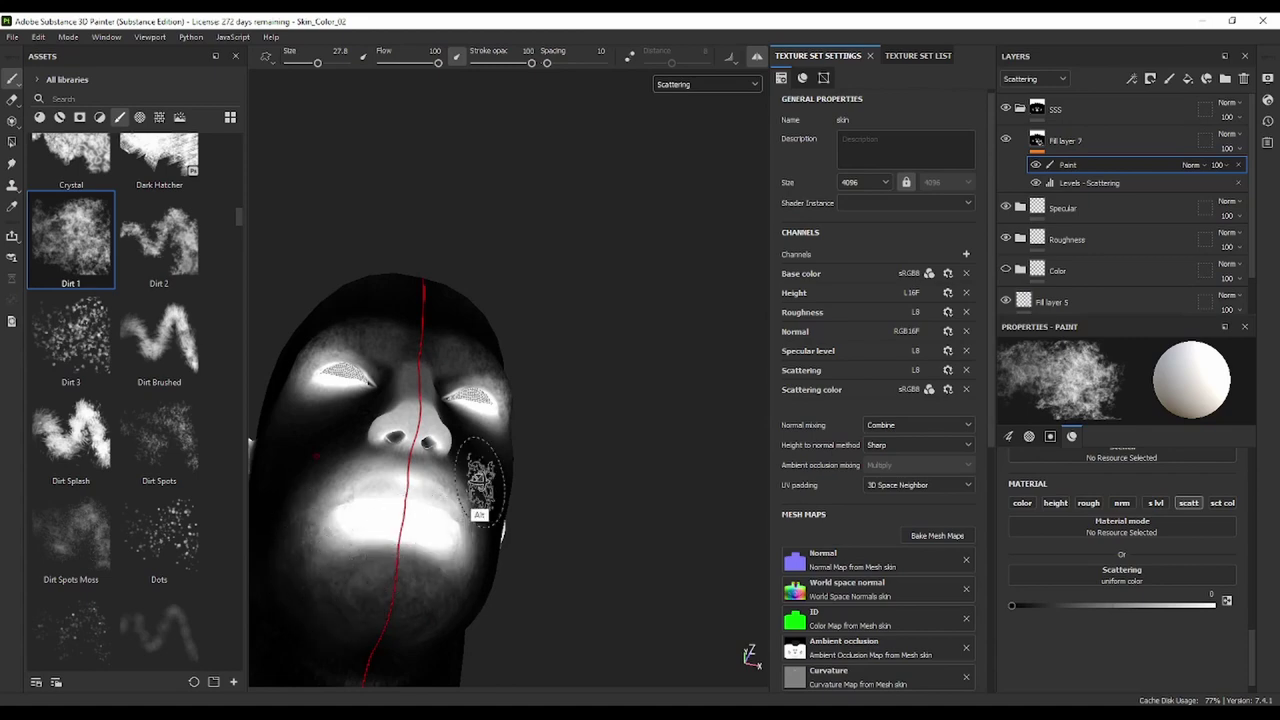
pyautogui.keyDown('alt'); pyautogui.moveTo(480, 528); pyautogui.dragTo(374, 594); pyautogui.keyUp('alt')
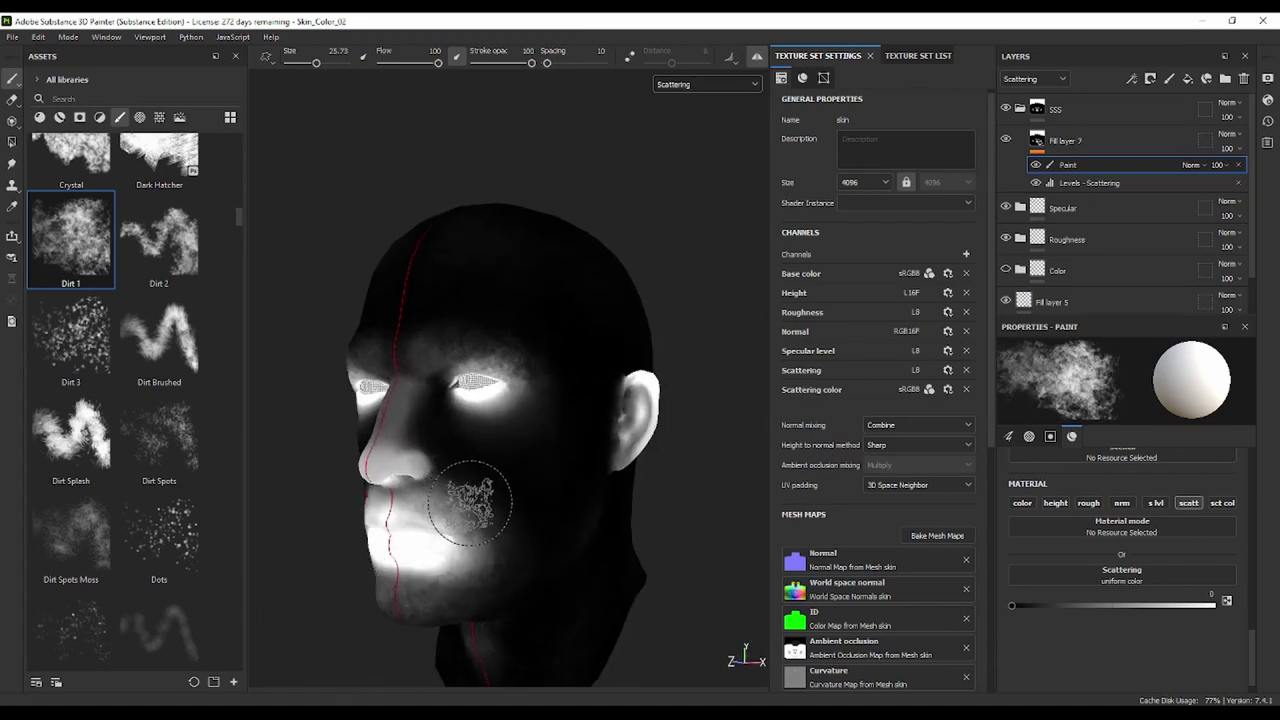
# Shrink the brush to 18.25 and turn the head toward a side view
pyautogui.keyDown('ctrl'); pyautogui.moveTo(462, 508); pyautogui.dragTo(497, 519, button='right'); pyautogui.keyUp('ctrl')
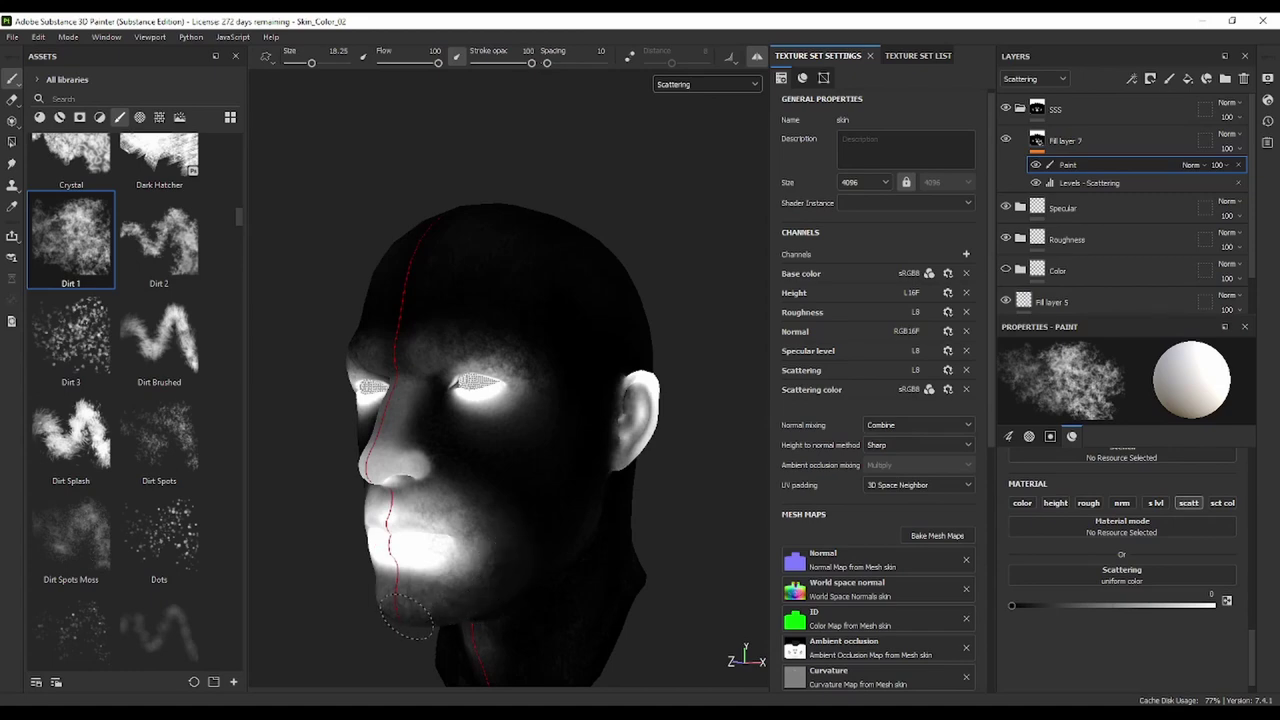
pyautogui.keyDown('alt'); pyautogui.moveTo(586, 409); pyautogui.dragTo(500, 434); pyautogui.keyUp('alt')
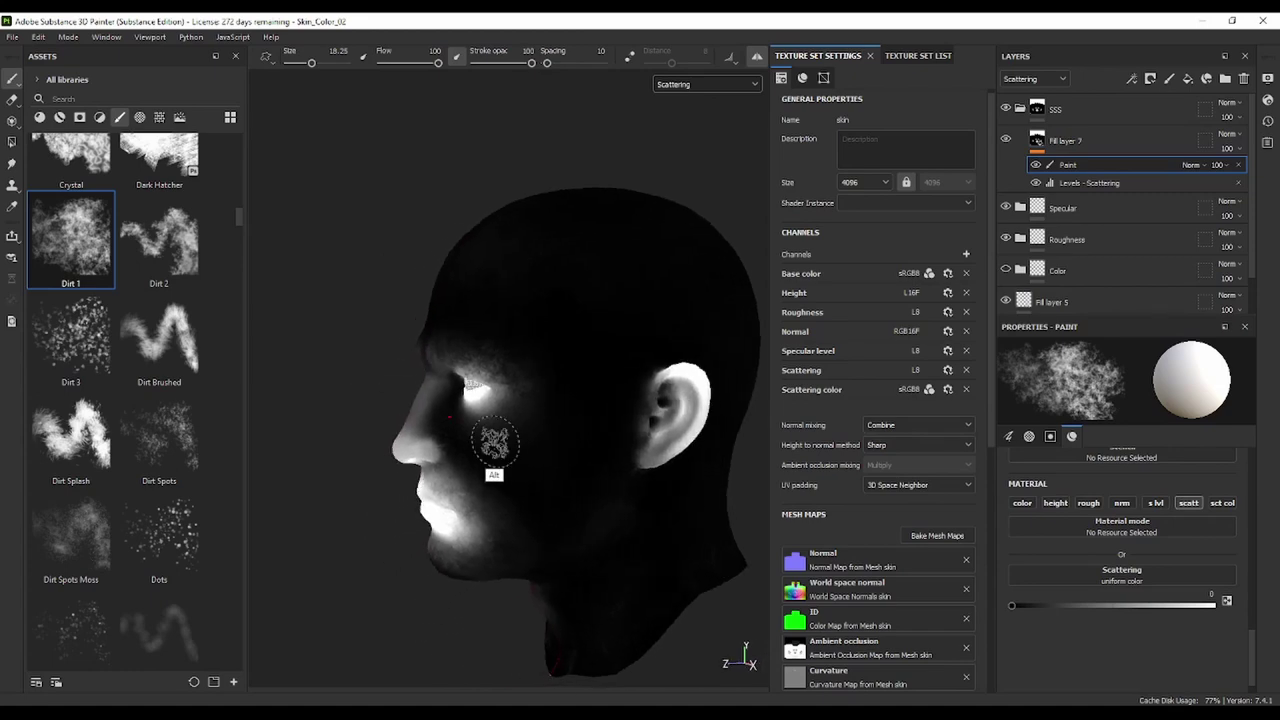
pyautogui.moveTo(600, 429)
pyautogui.keyDown('alt'); pyautogui.mouseDown()
pyautogui.moveTo(469, 417)
pyautogui.moveTo(511, 431)
pyautogui.moveTo(691, 434)
pyautogui.moveTo(674, 443)
pyautogui.moveTo(652, 391)
pyautogui.mouseUp(); pyautogui.keyUp('alt')
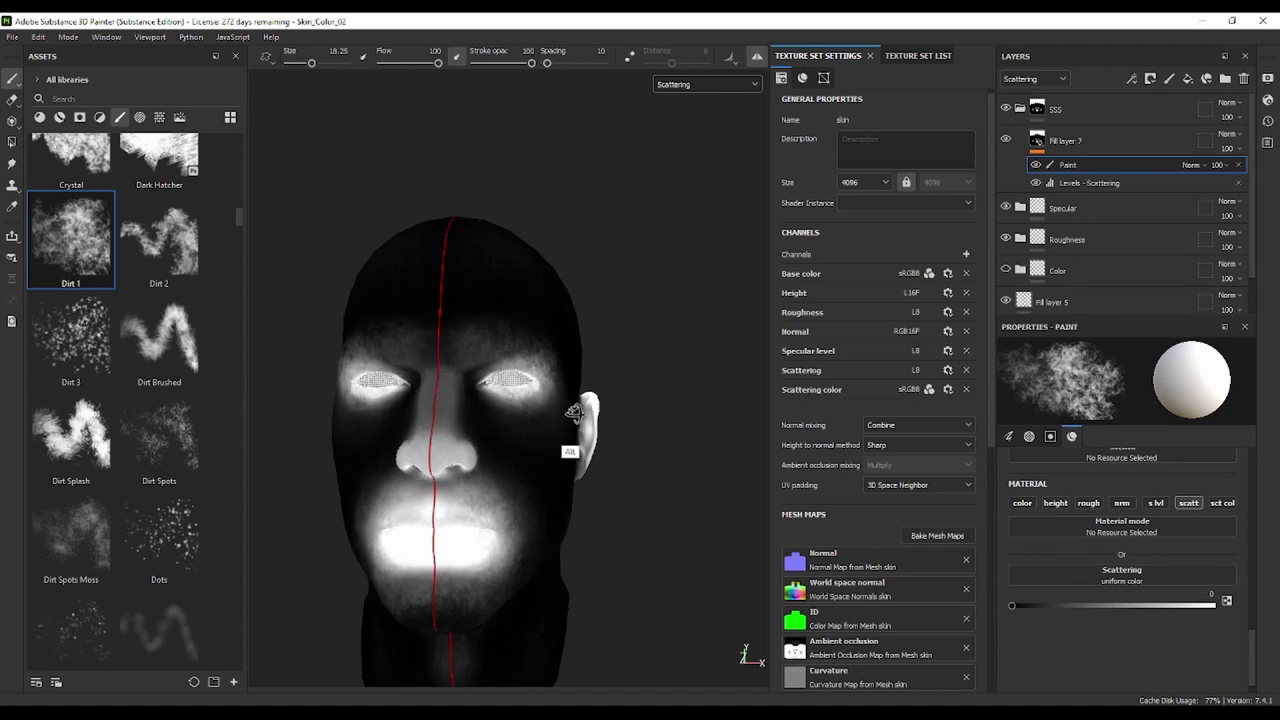
pyautogui.moveTo(571, 443)
pyautogui.keyDown('alt'); pyautogui.mouseDown()
pyautogui.moveTo(557, 429)
pyautogui.moveTo(594, 412)
pyautogui.moveTo(634, 449)
pyautogui.mouseUp(); pyautogui.keyUp('alt')
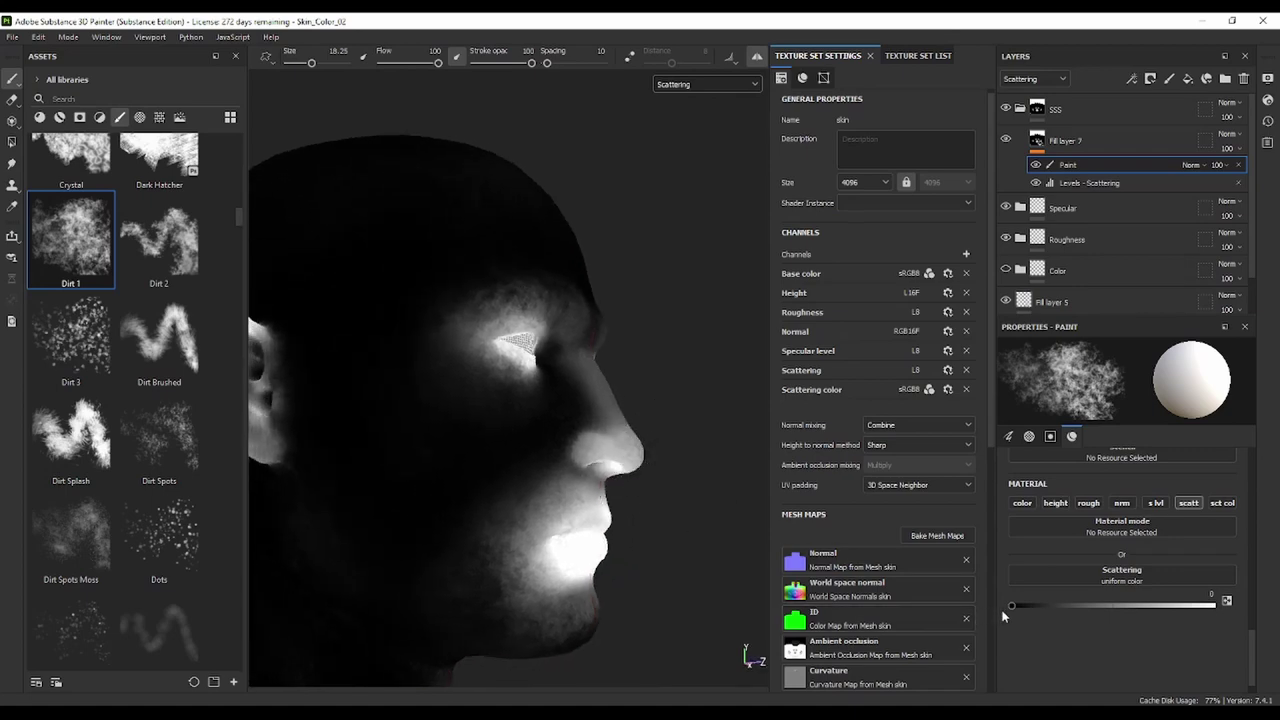
# Orbit around the head to inspect the dark dirt strokes on the brow and eyelids
pyautogui.keyDown('alt'); pyautogui.moveTo(669, 395); pyautogui.dragTo(595, 415); pyautogui.keyUp('alt')
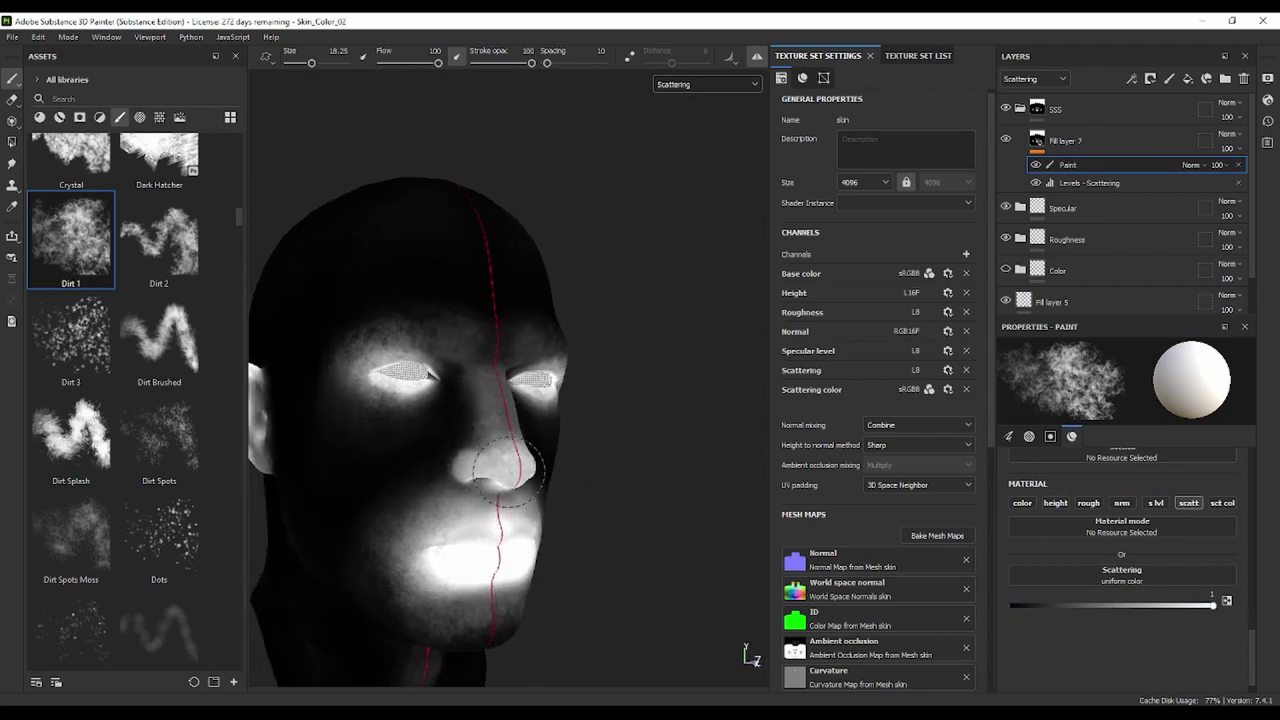
pyautogui.moveTo(515, 460)
pyautogui.keyDown('alt'); pyautogui.mouseDown()
pyautogui.moveTo(458, 478)
pyautogui.moveTo(537, 414)
pyautogui.moveTo(538, 384)
pyautogui.moveTo(543, 414)
pyautogui.mouseUp(); pyautogui.keyUp('alt')
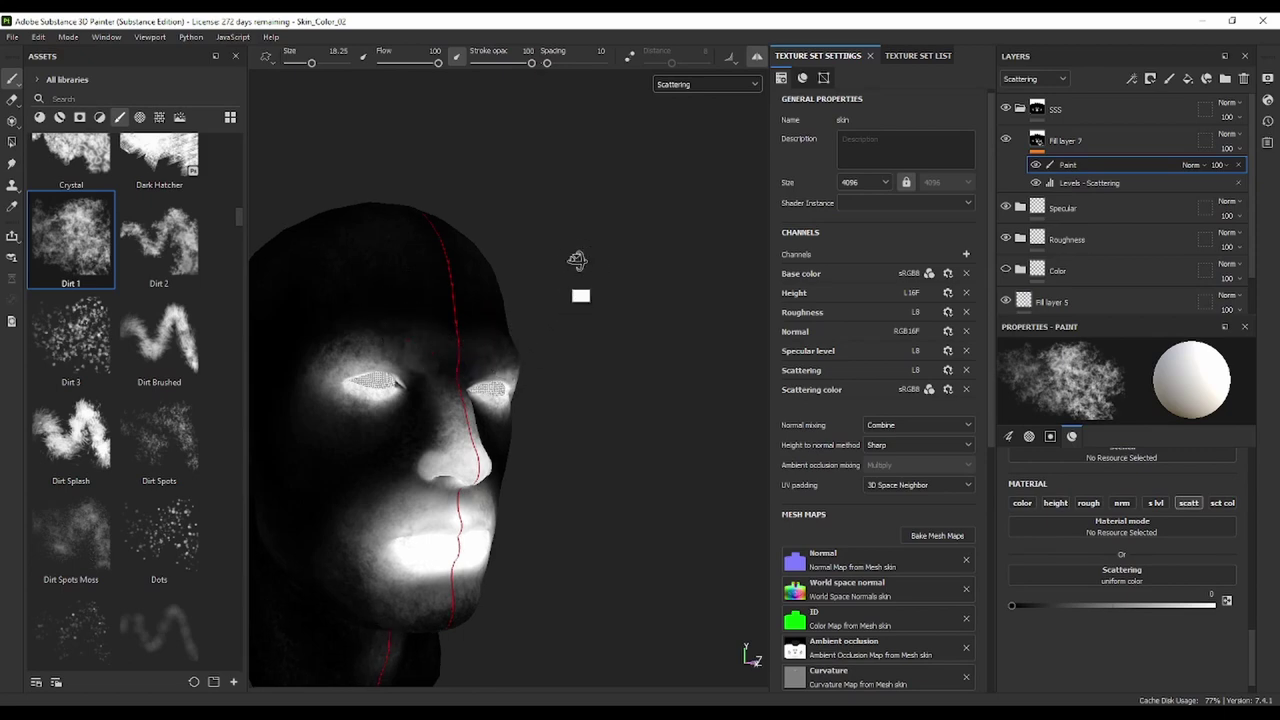
pyautogui.keyDown('alt'); pyautogui.moveTo(571, 266); pyautogui.dragTo(490, 367); pyautogui.keyUp('alt')
pyautogui.keyDown('alt'); pyautogui.moveTo(500, 428); pyautogui.dragTo(549, 363); pyautogui.keyUp('alt')
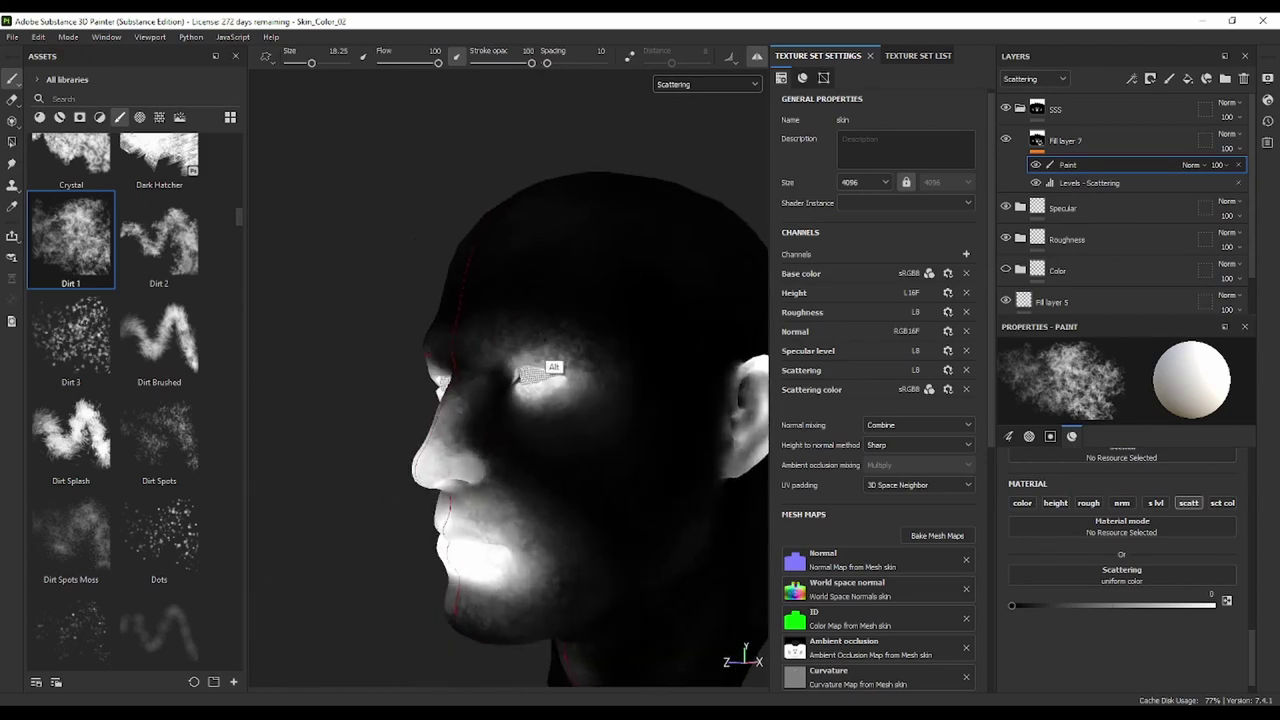
pyautogui.keyDown('alt'); pyautogui.moveTo(549, 431); pyautogui.dragTo(560, 410); pyautogui.keyUp('alt')
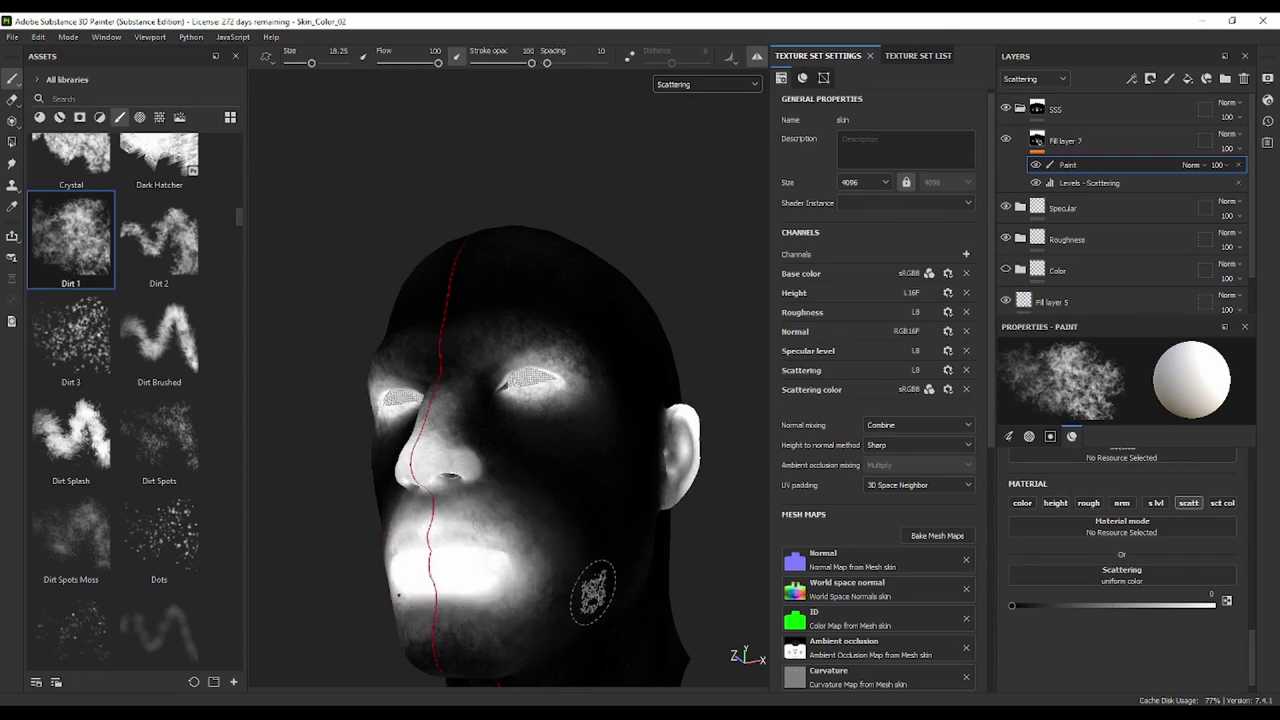
pyautogui.moveTo(372, 424)
pyautogui.keyDown('alt'); pyautogui.mouseDown()
pyautogui.moveTo(540, 342)
pyautogui.moveTo(443, 297)
pyautogui.moveTo(401, 354)
pyautogui.moveTo(523, 380)
pyautogui.mouseUp(); pyautogui.keyUp('alt')
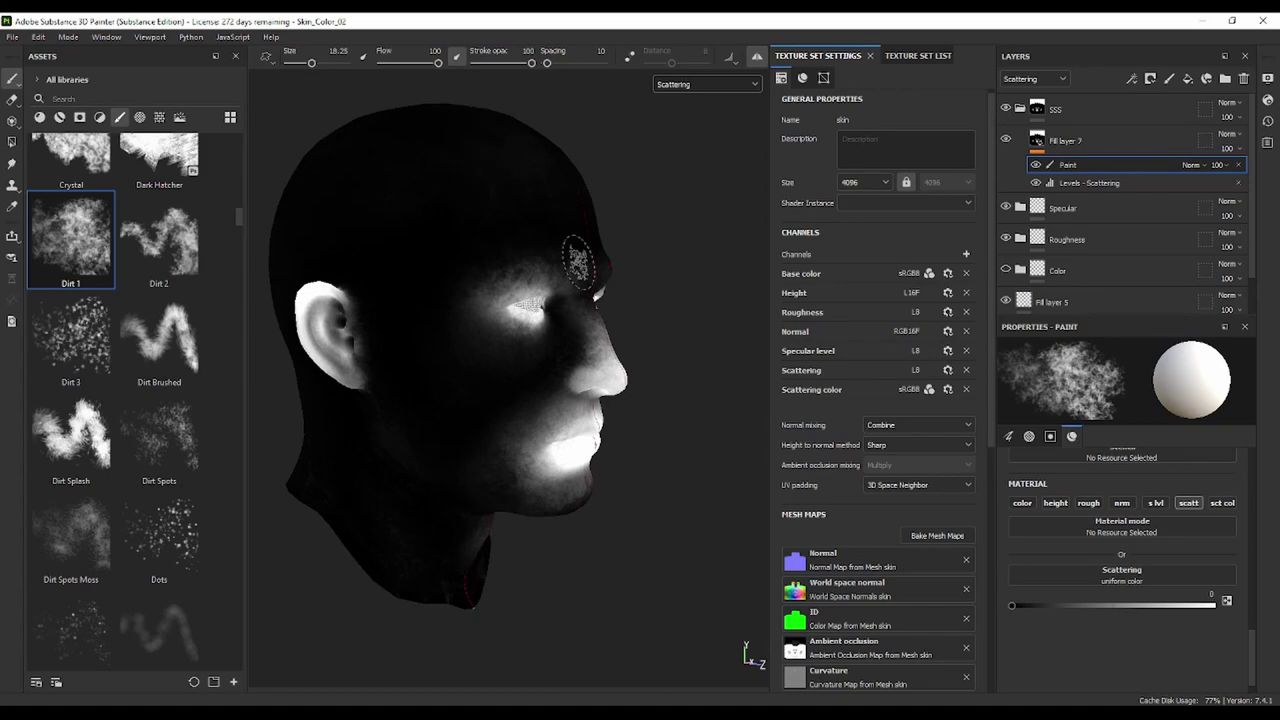
pyautogui.moveTo(578, 258)
pyautogui.keyDown('alt'); pyautogui.mouseDown()
pyautogui.moveTo(634, 237)
pyautogui.moveTo(473, 300)
pyautogui.moveTo(457, 263)
pyautogui.mouseUp(); pyautogui.keyUp('alt')
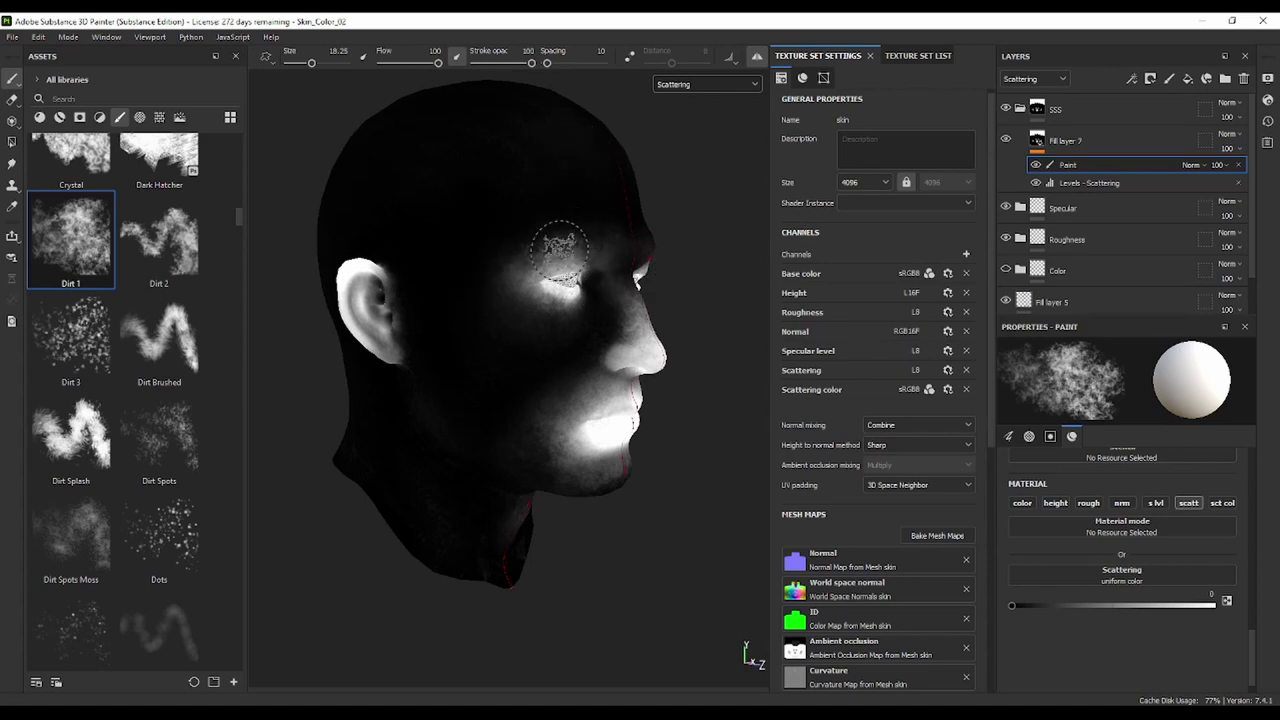
pyautogui.keyDown('alt'); pyautogui.moveTo(560, 245); pyautogui.dragTo(396, 284); pyautogui.keyUp('alt')
pyautogui.moveTo(476, 265)
pyautogui.keyDown('alt'); pyautogui.mouseDown()
pyautogui.moveTo(505, 272)
pyautogui.moveTo(500, 316)
pyautogui.moveTo(501, 261)
pyautogui.mouseUp(); pyautogui.keyUp('alt')
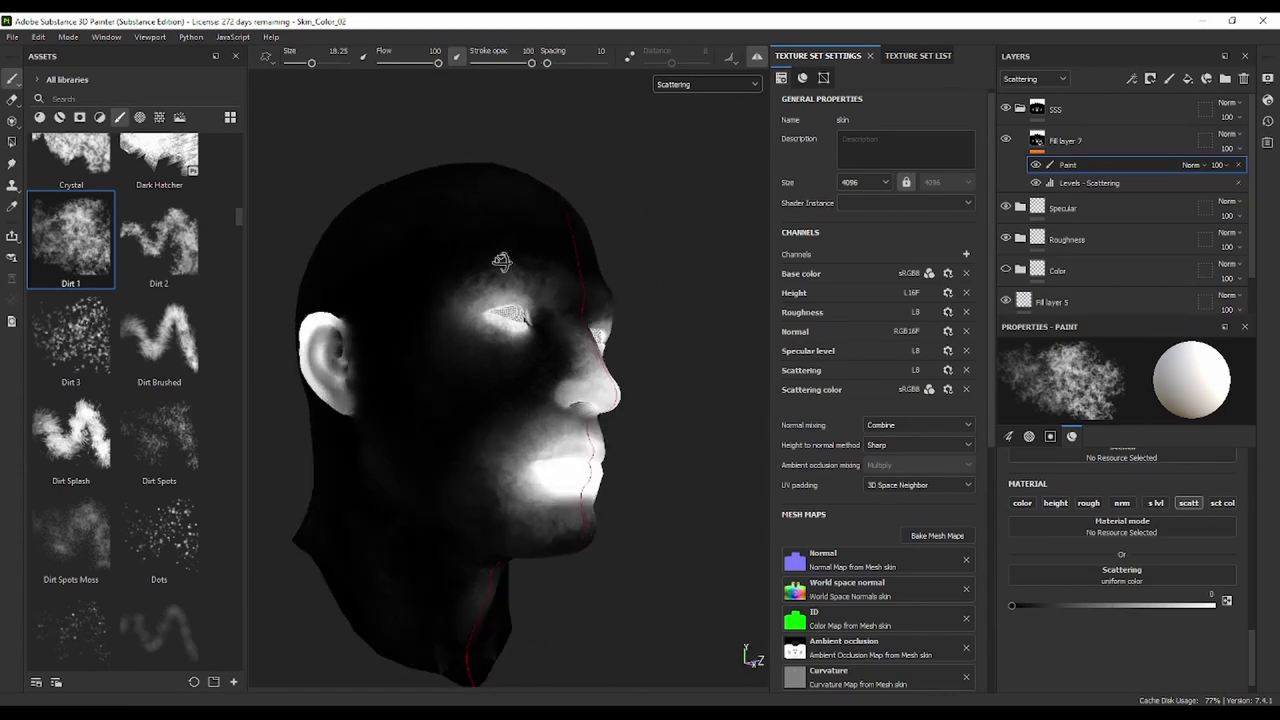
# Return the viewport to the full skin Material view
pyautogui.click(698, 85)
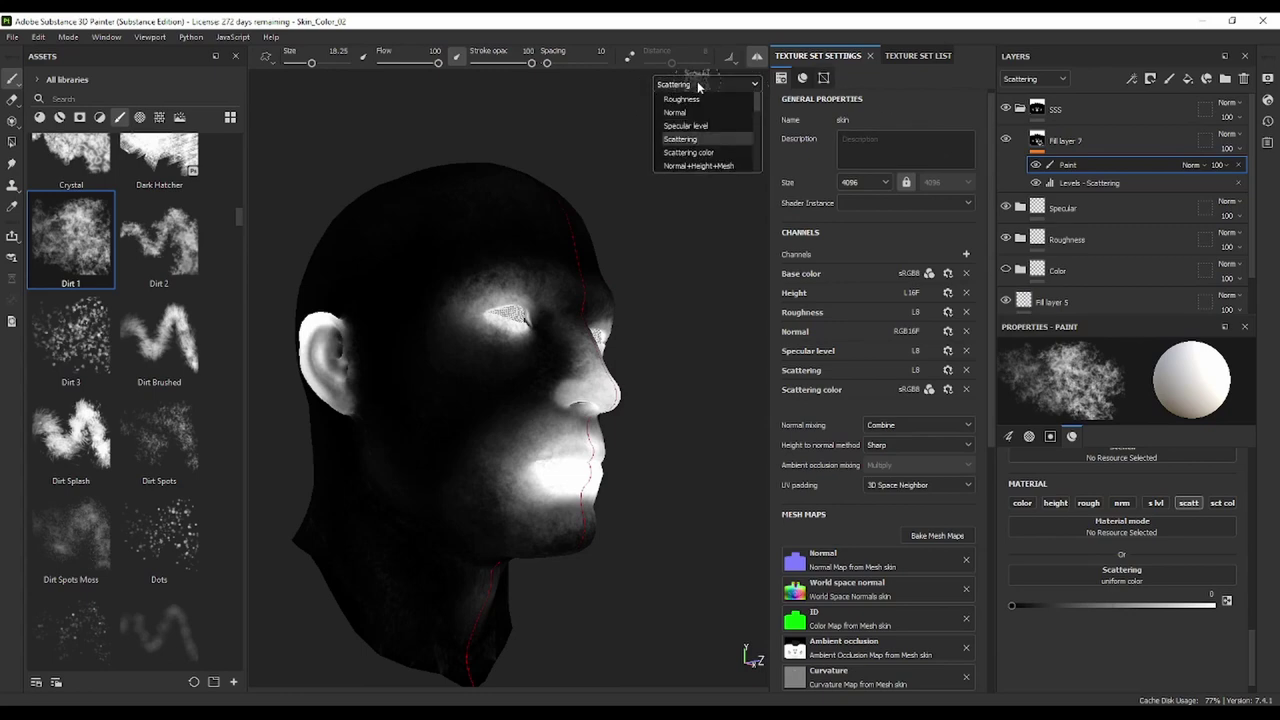
pyautogui.scroll(3, 698, 100)
pyautogui.click(690, 100)
pyautogui.moveTo(690, 300)
pyautogui.keyDown('alt'); pyautogui.mouseDown()
pyautogui.moveTo(698, 349)
pyautogui.moveTo(537, 355)
pyautogui.mouseUp(); pyautogui.keyUp('alt')
pyautogui.scroll(3, 698, 349)
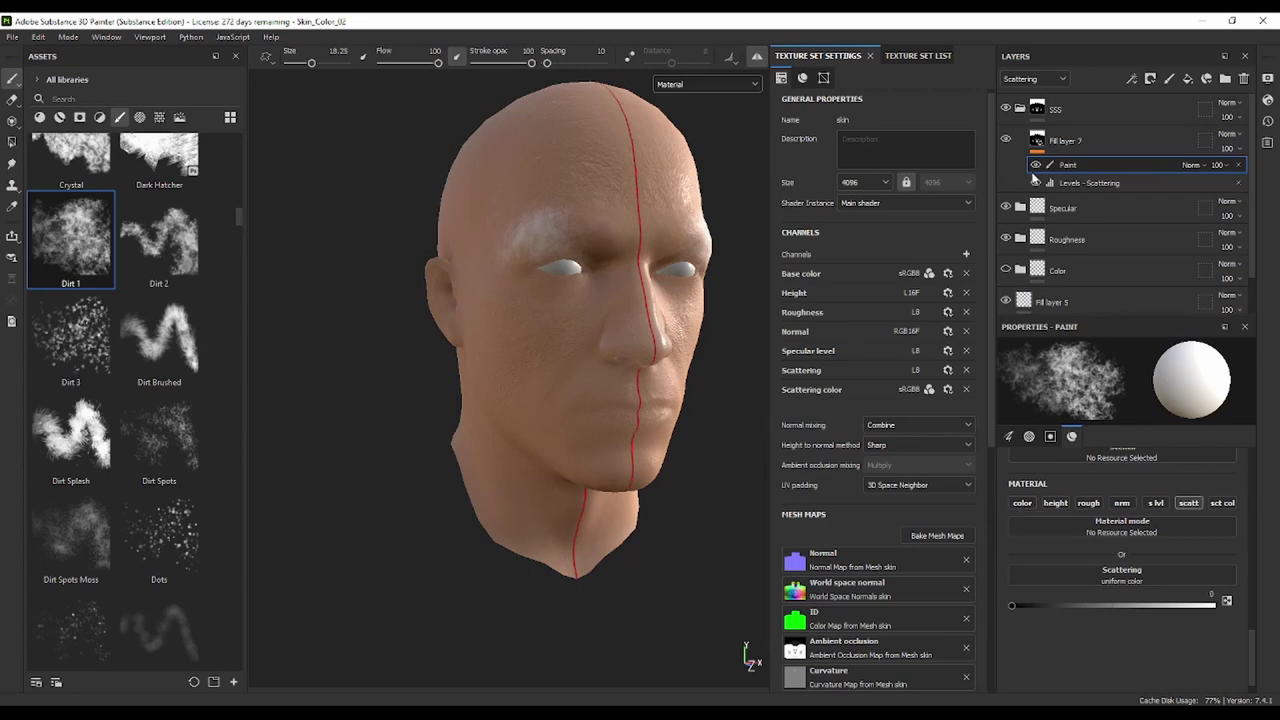
# Compare the brow paint on and off, then enable base colour on the brush
pyautogui.click(1035, 166)
pyautogui.click(1035, 166)
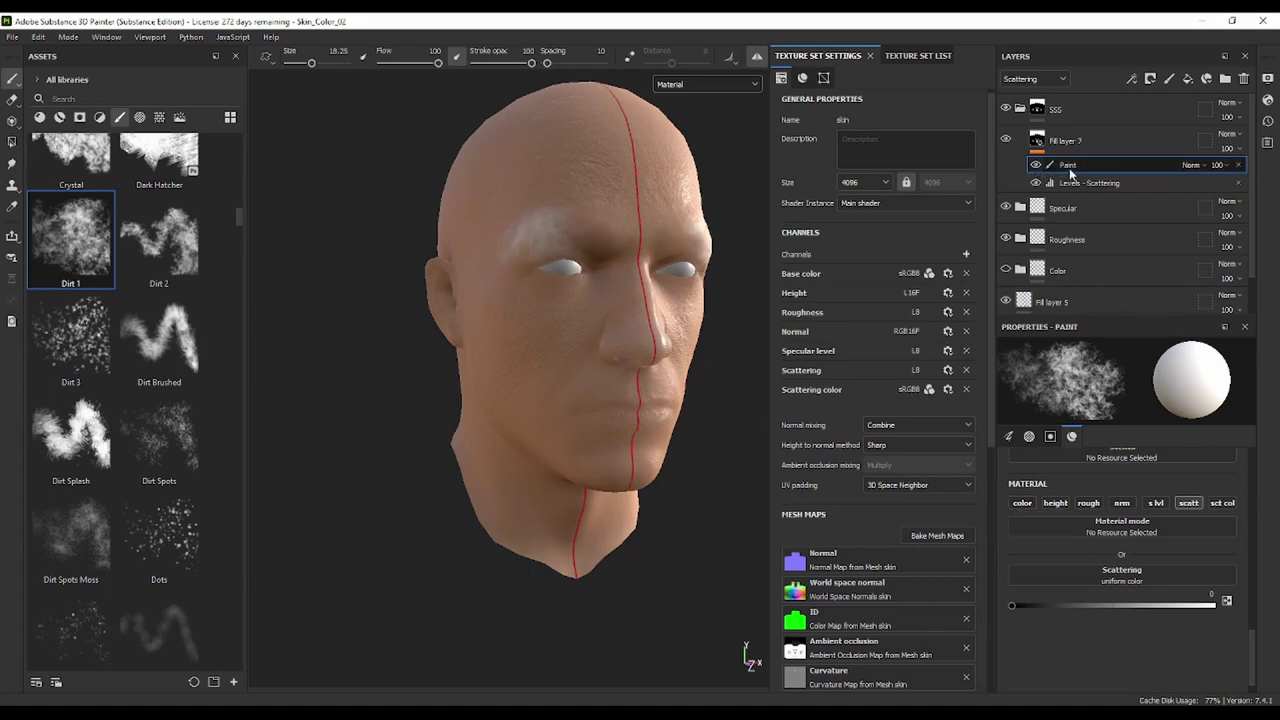
pyautogui.click(1022, 503)
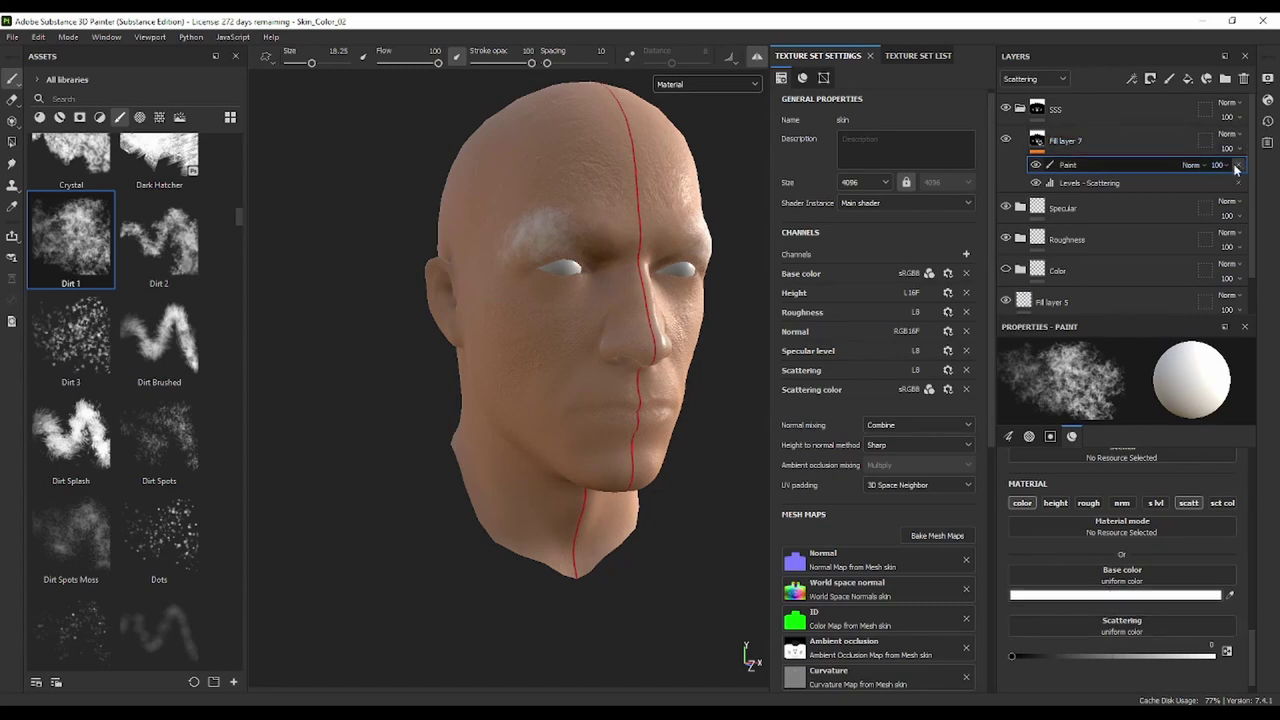
pyautogui.moveTo(660, 326)
pyautogui.keyDown('alt'); pyautogui.mouseDown()
pyautogui.moveTo(575, 368)
pyautogui.moveTo(586, 371)
pyautogui.moveTo(540, 360)
pyautogui.mouseUp(); pyautogui.keyUp('alt')
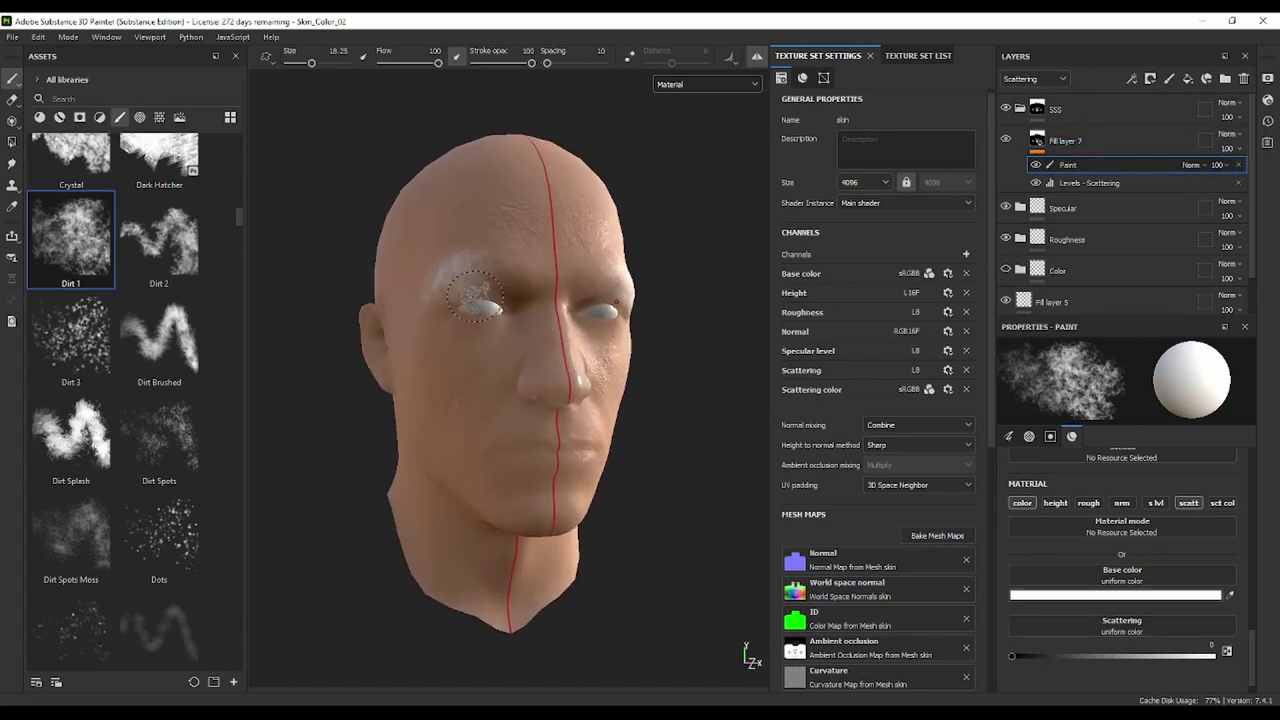
# Erase the whitish patch above the left eye with height, roughness and normal channels disabled
pyautogui.click(12, 99)
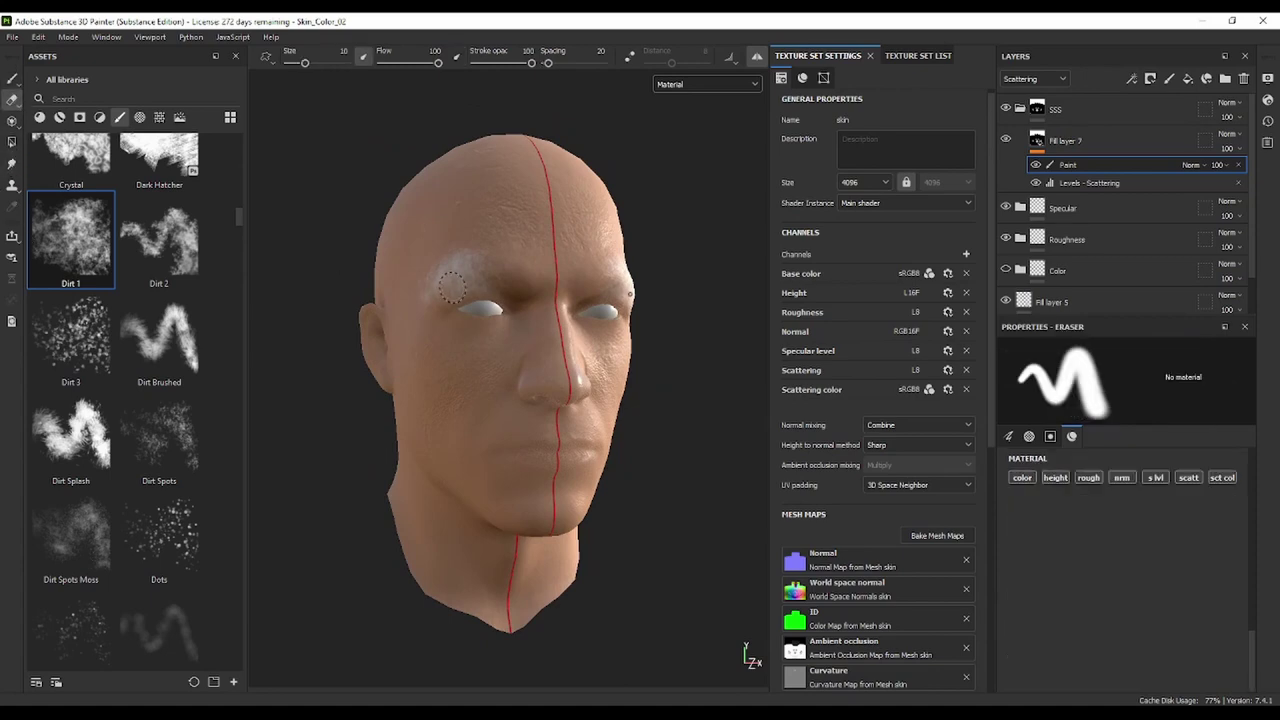
pyautogui.moveTo(424, 292); pyautogui.dragTo(510, 295)
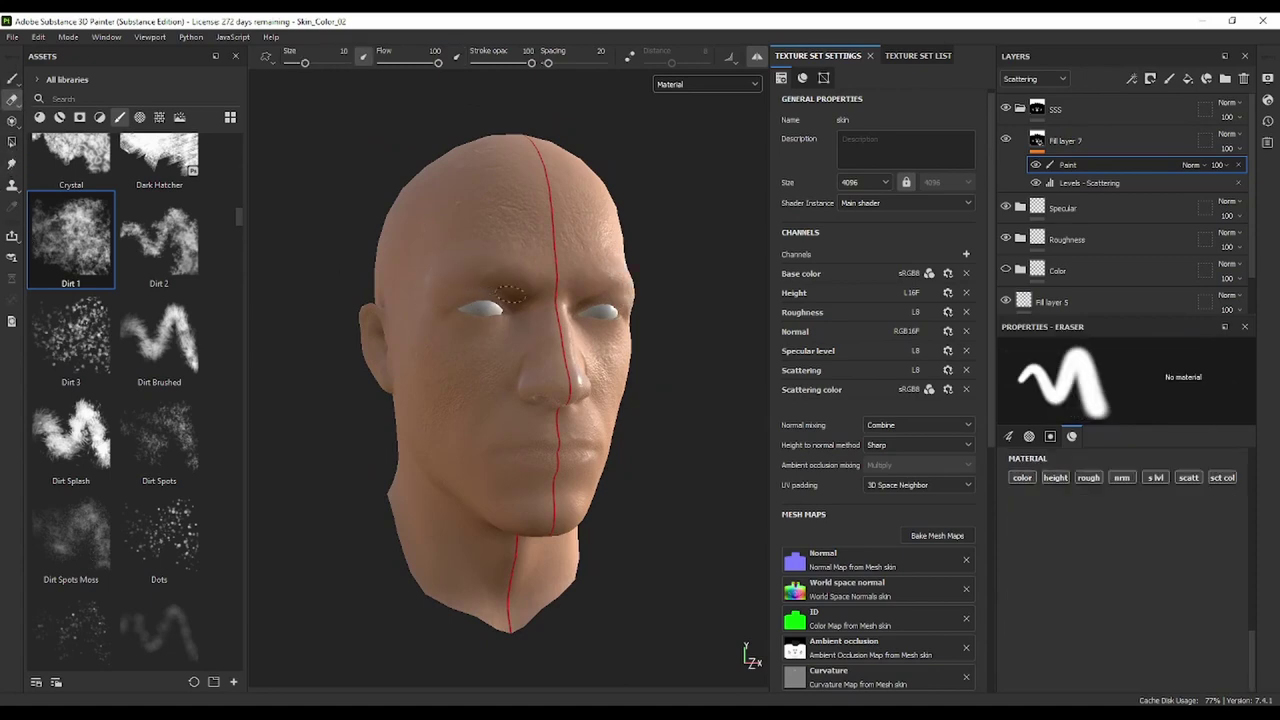
pyautogui.hotkey('ctrl', 'z')
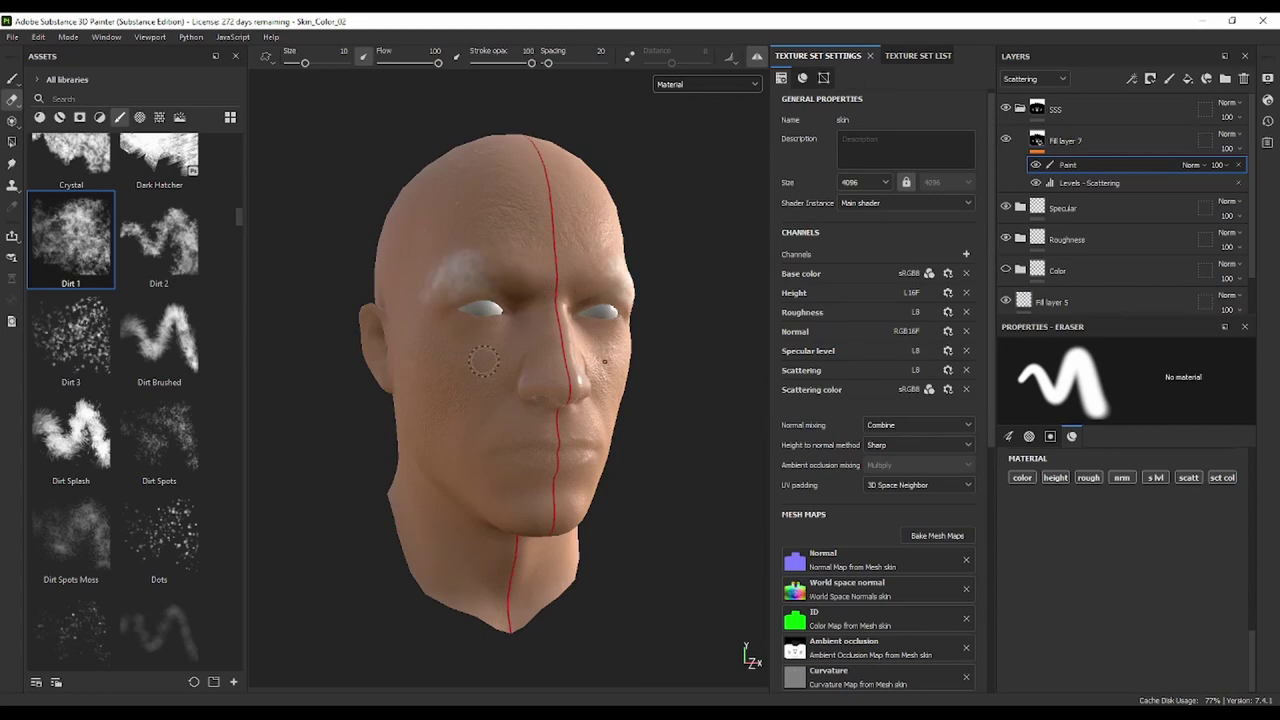
pyautogui.click(1055, 477)
pyautogui.click(1088, 477)
pyautogui.click(1124, 477)
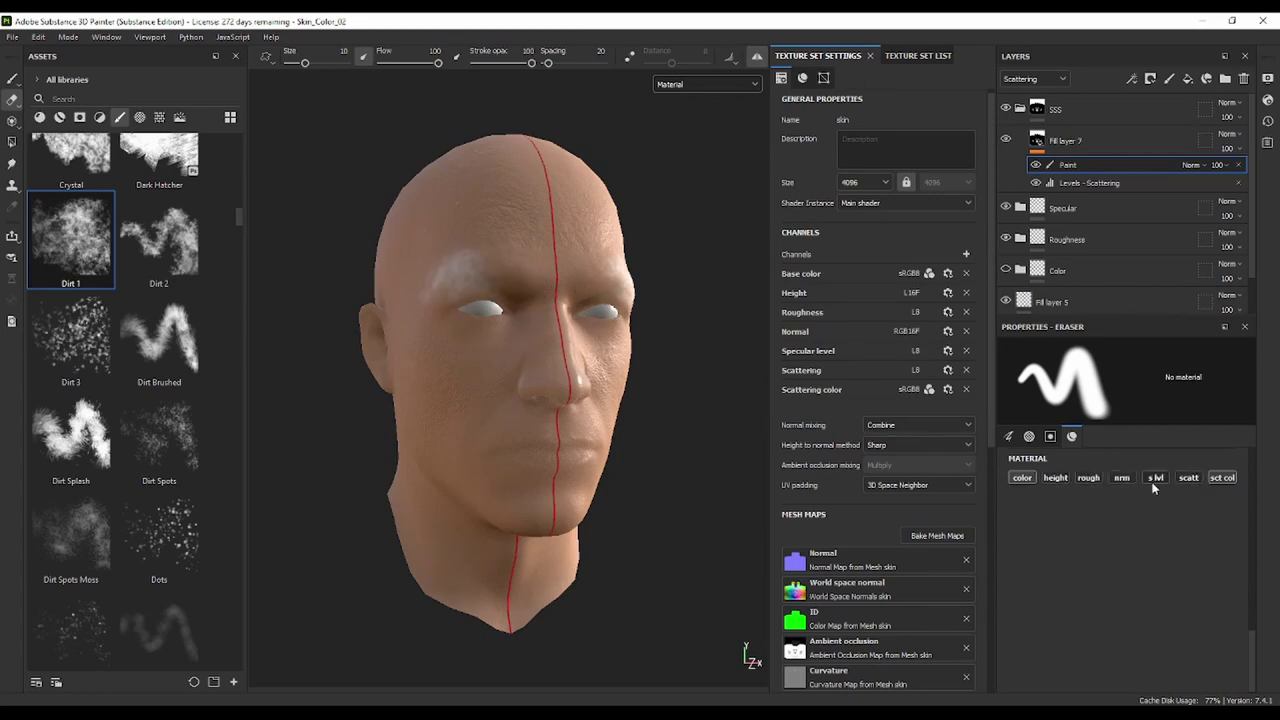
pyautogui.moveTo(430, 262); pyautogui.dragTo(446, 266)
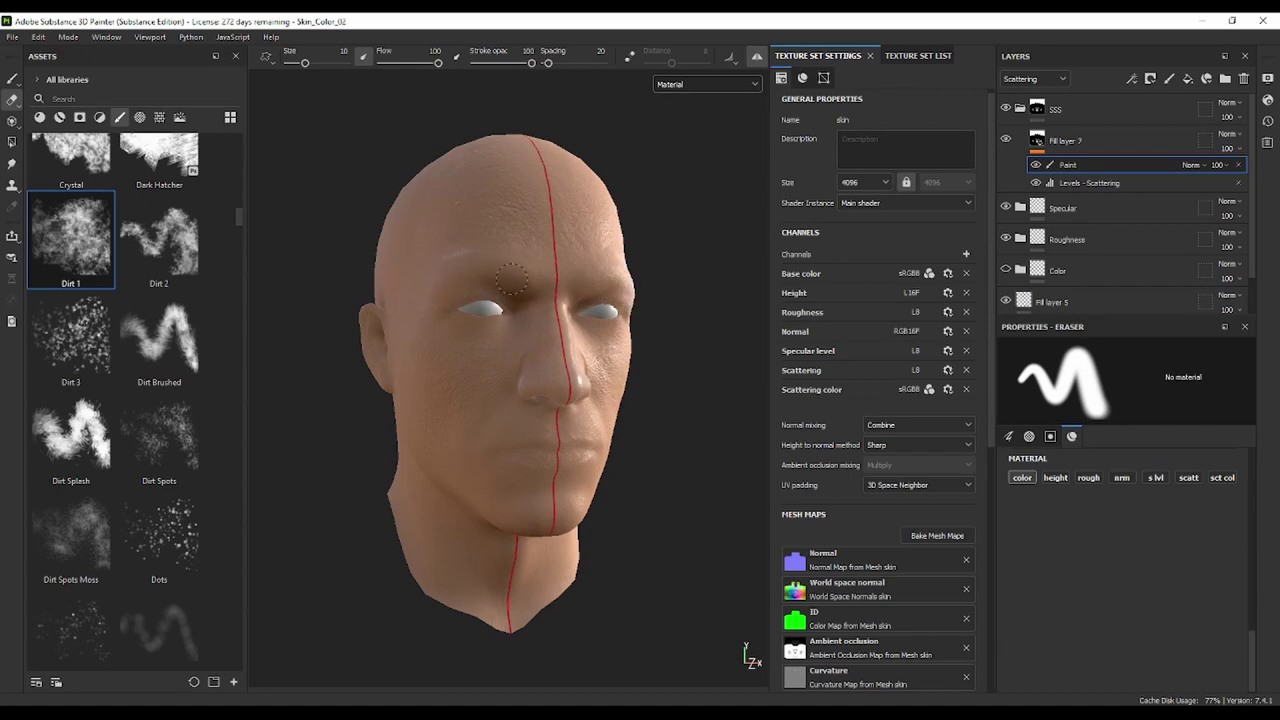
# Check the Scattering and Base color channels in the viewport, then return to the full material
pyautogui.click(685, 86)
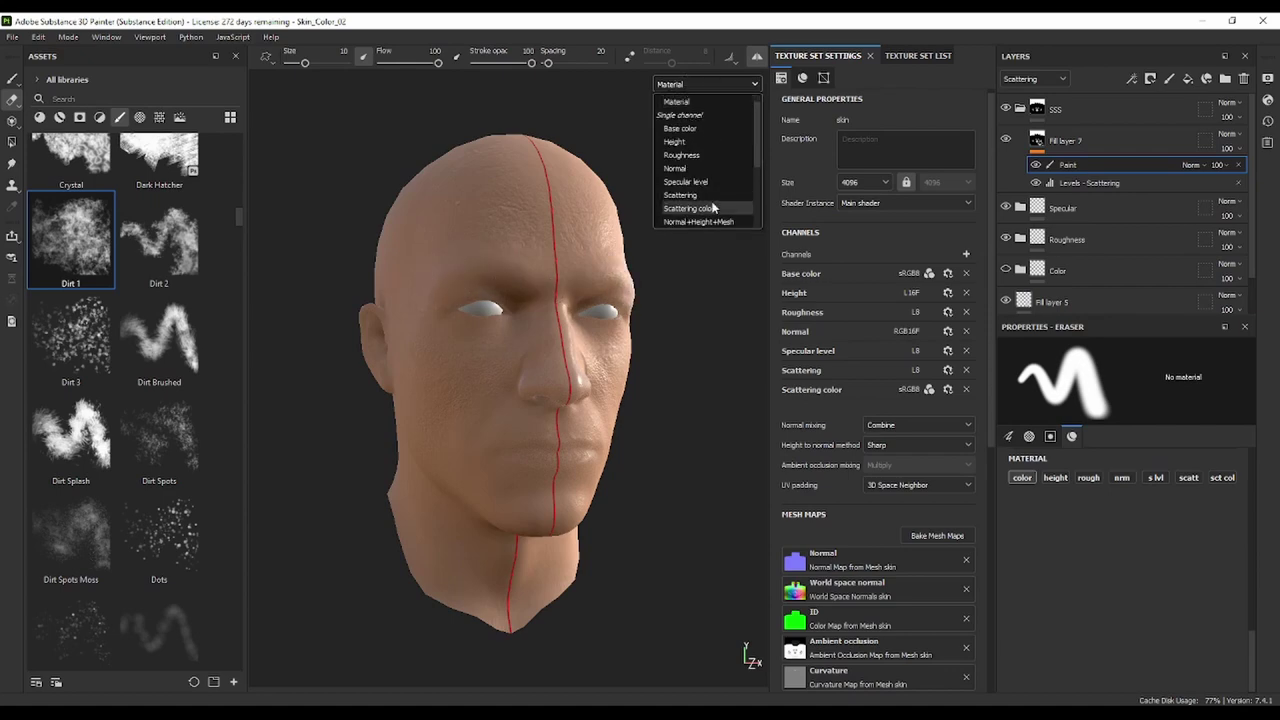
pyautogui.click(713, 194)
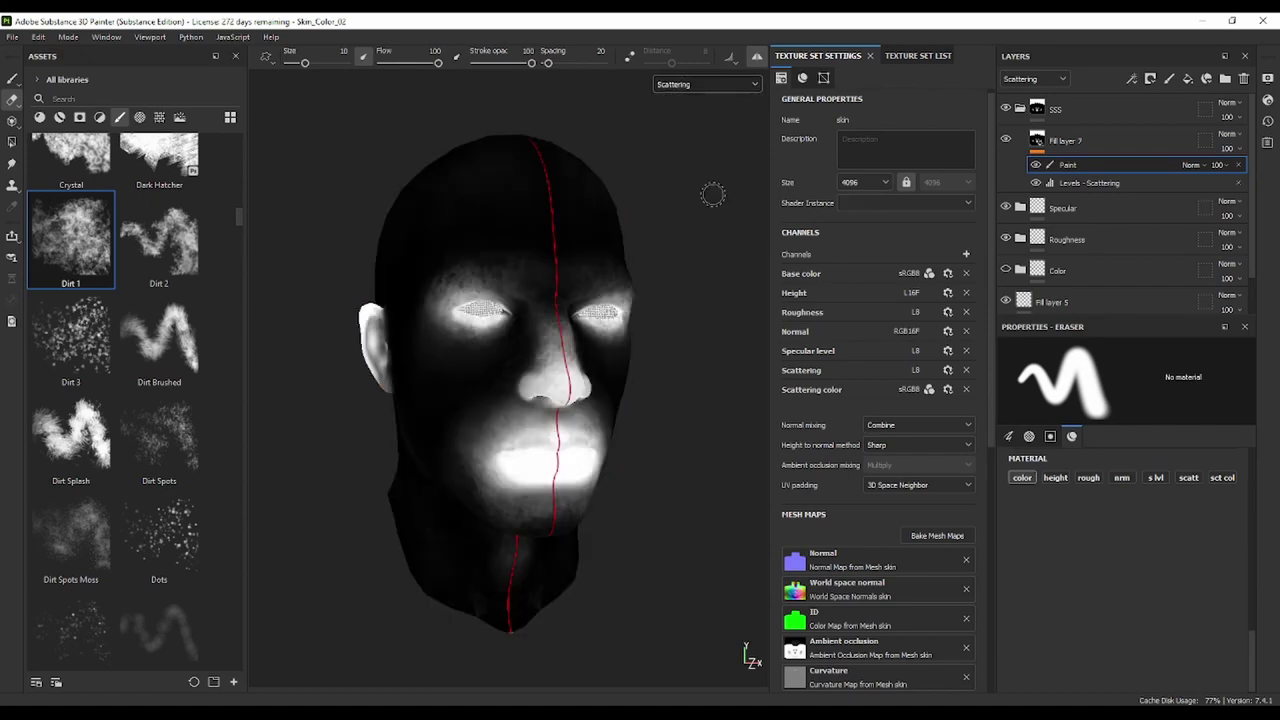
pyautogui.click(680, 85)
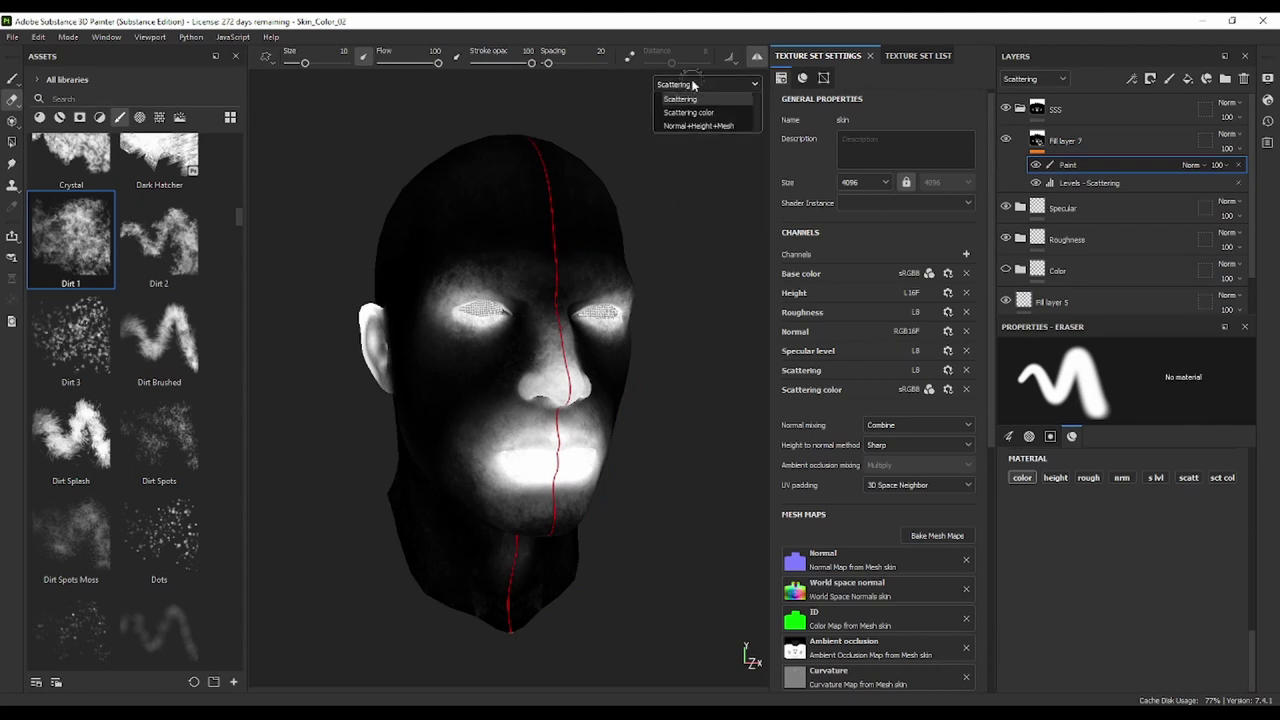
pyautogui.click(680, 128)
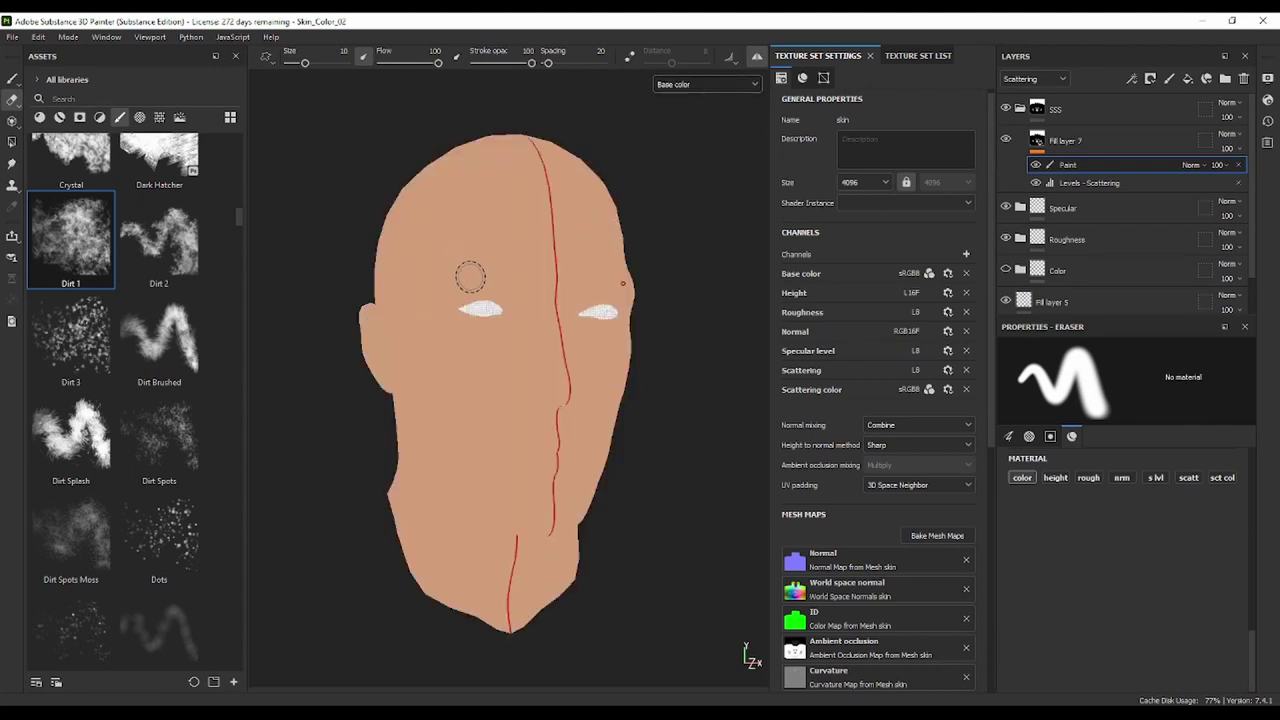
pyautogui.click(702, 86)
pyautogui.click(690, 102)
pyautogui.moveTo(631, 285)
pyautogui.keyDown('alt'); pyautogui.mouseDown()
pyautogui.moveTo(717, 283)
pyautogui.moveTo(606, 276)
pyautogui.mouseUp(); pyautogui.keyUp('alt')
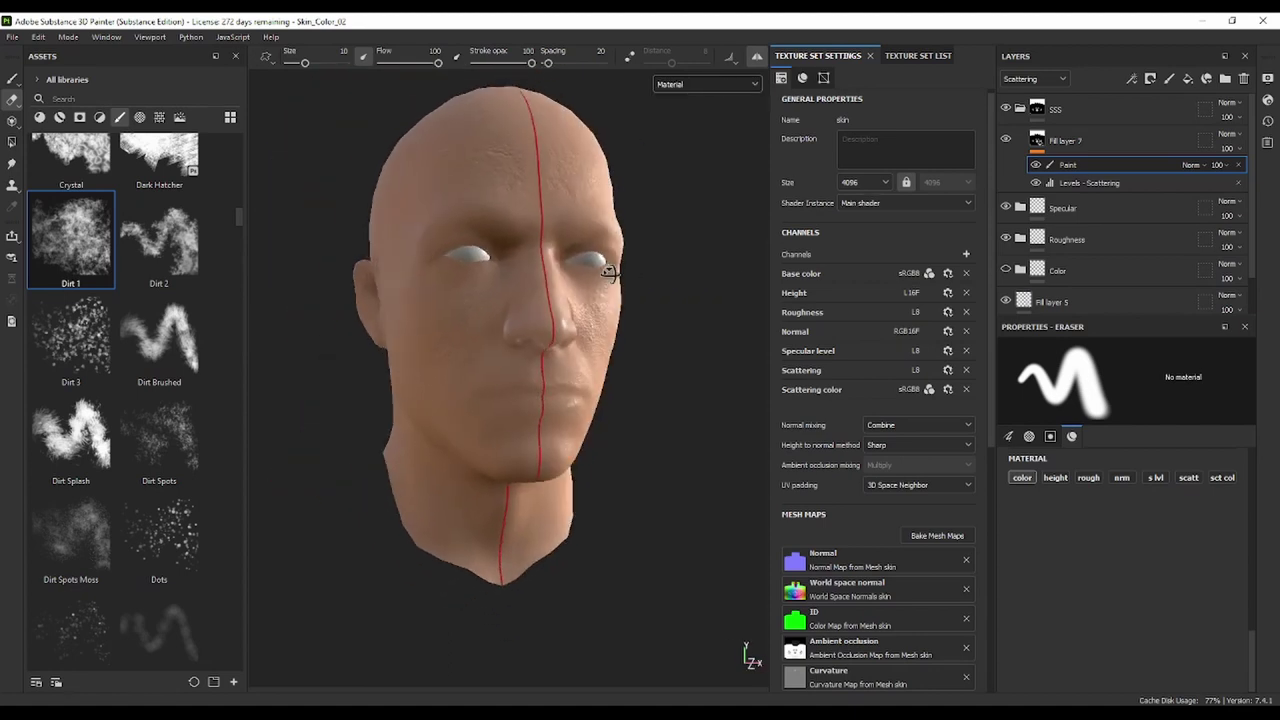
# Rename the fill layer below the SSS folder from 'Fill layer 7' to 'SSS_Weight'
pyautogui.doubleClick(1067, 142)
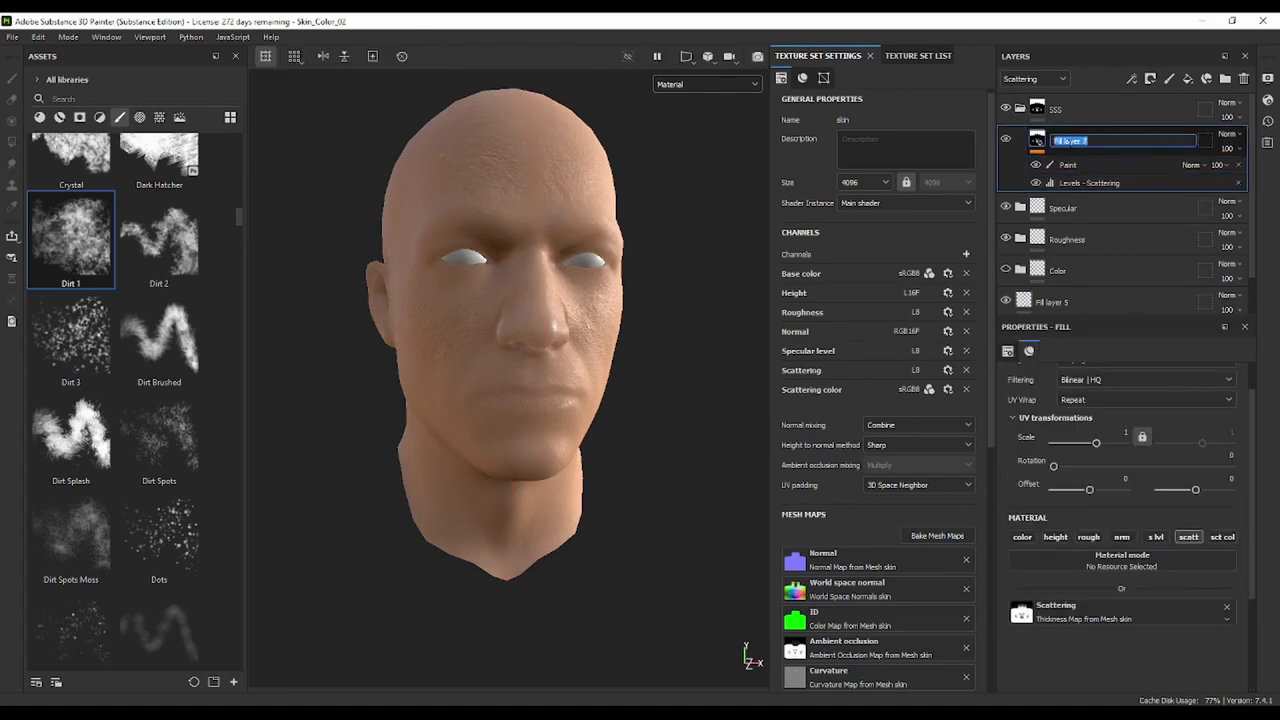
pyautogui.write('Sc')
pyautogui.rightClick(1068, 144)
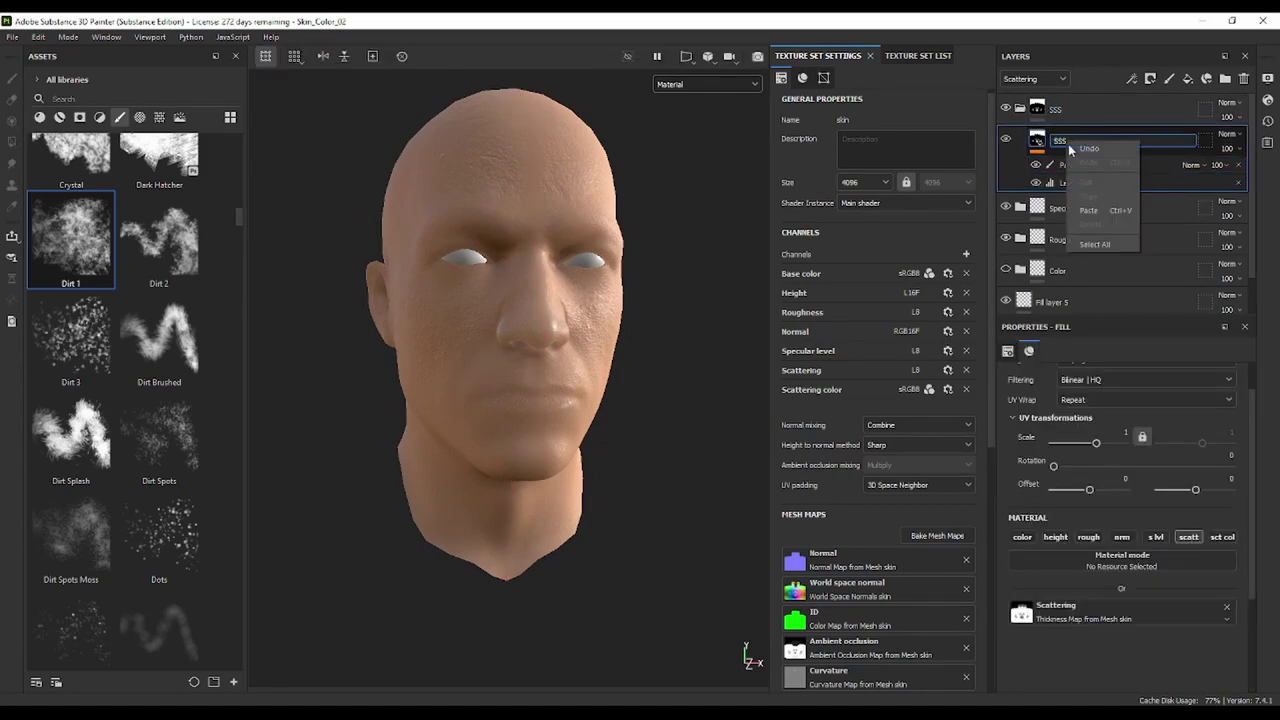
pyautogui.click(1144, 140)
pyautogui.write('_Weight')
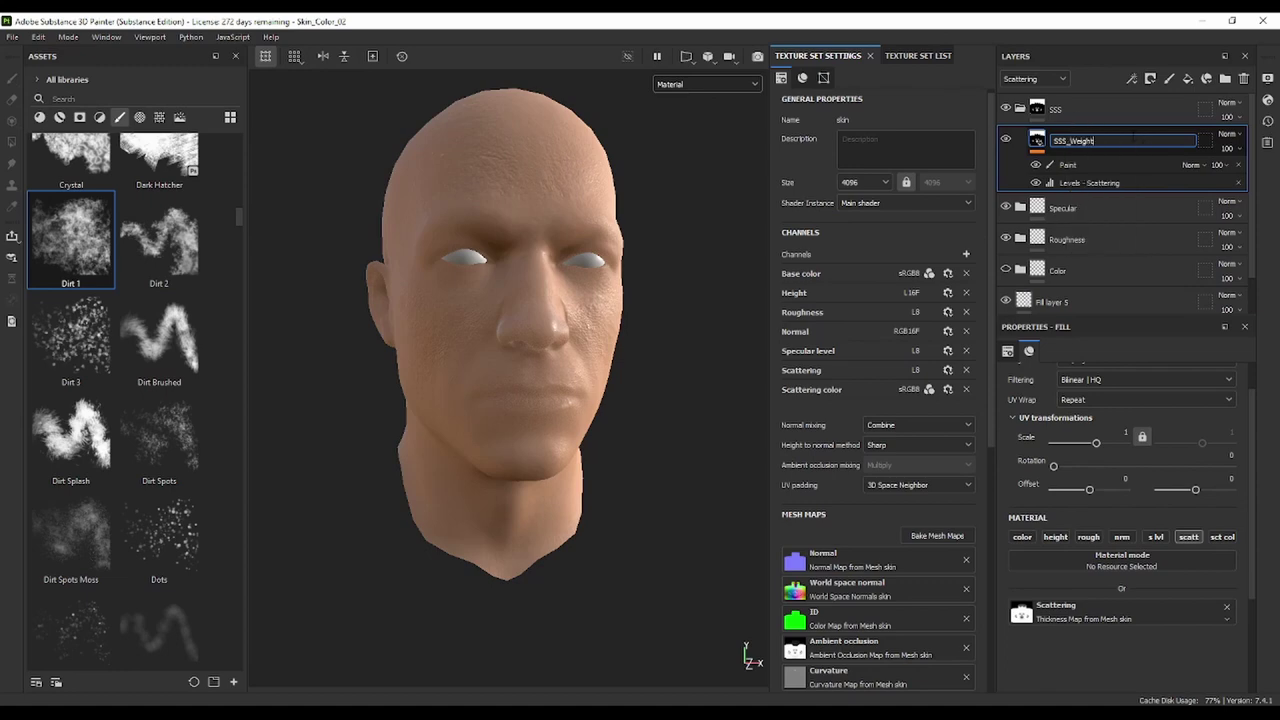
pyautogui.press('Return')
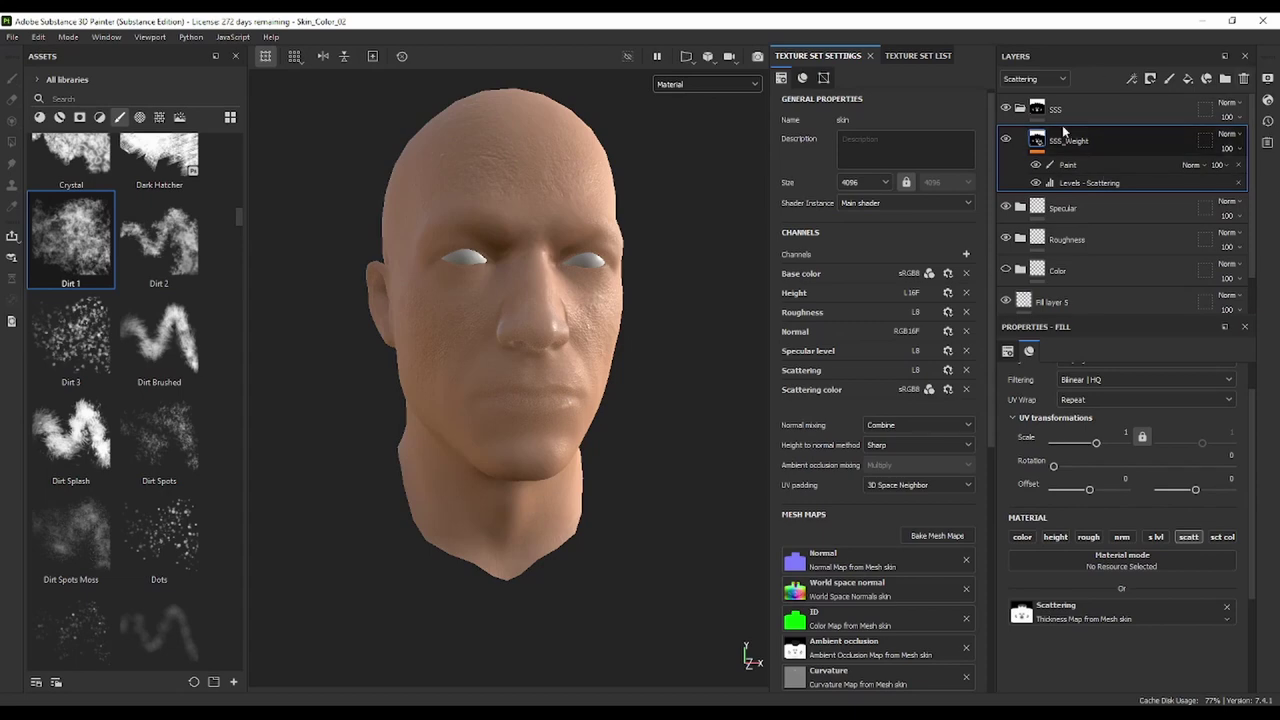
pyautogui.moveTo(569, 144)
pyautogui.keyDown('alt'); pyautogui.mouseDown()
pyautogui.moveTo(637, 205)
pyautogui.moveTo(618, 268)
pyautogui.mouseUp(); pyautogui.keyUp('alt')
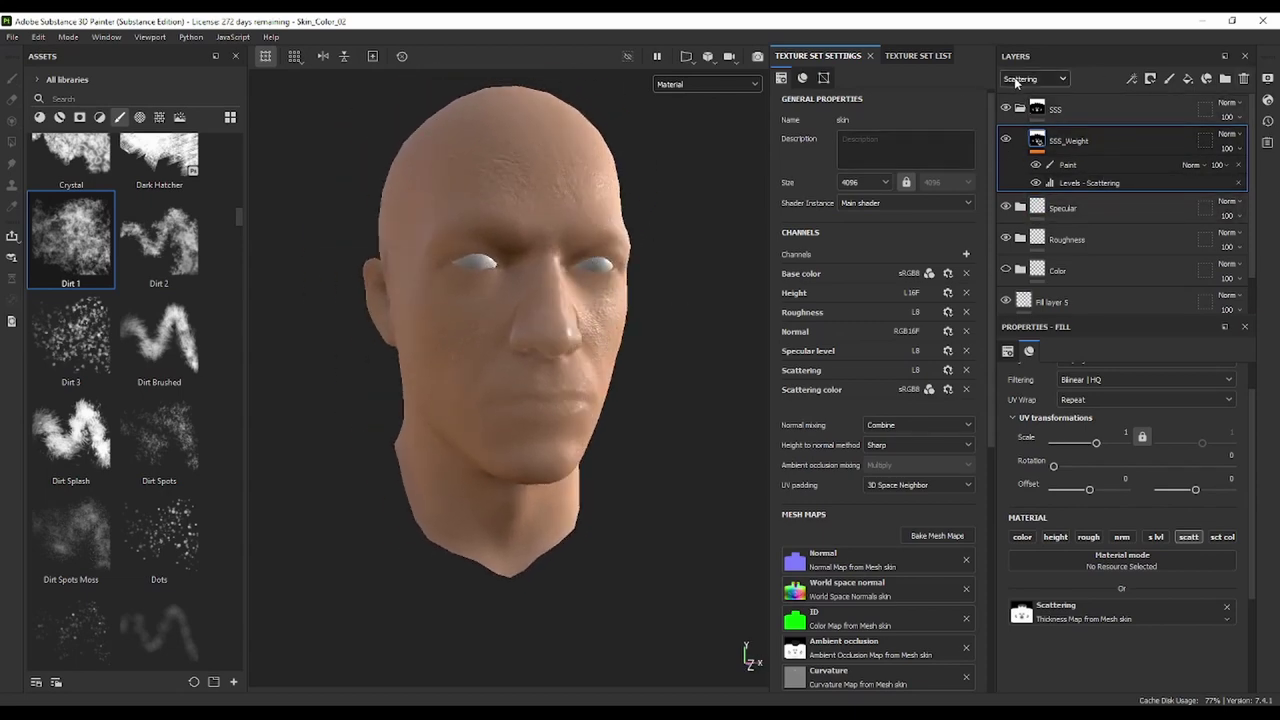
# Show Scattering color thumbnails and add a fill layer affecting only scattering colour
pyautogui.click(1030, 78)
pyautogui.click(1027, 177)
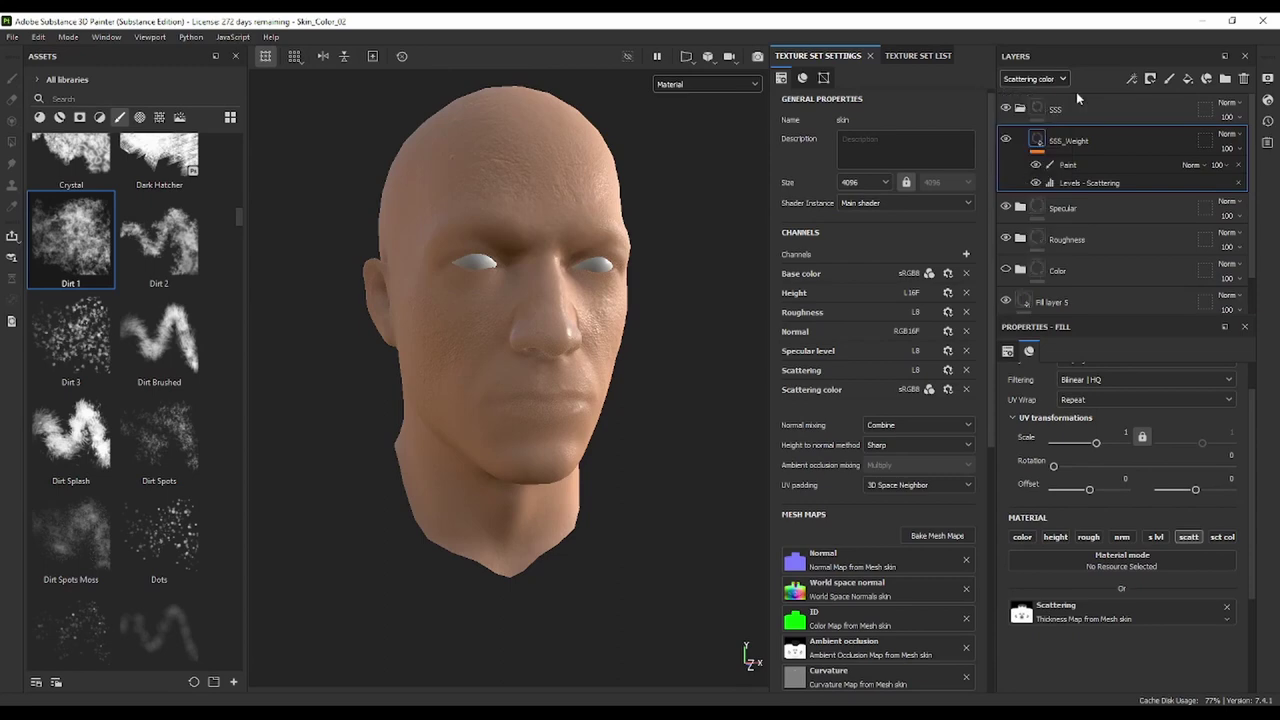
pyautogui.click(1189, 83)
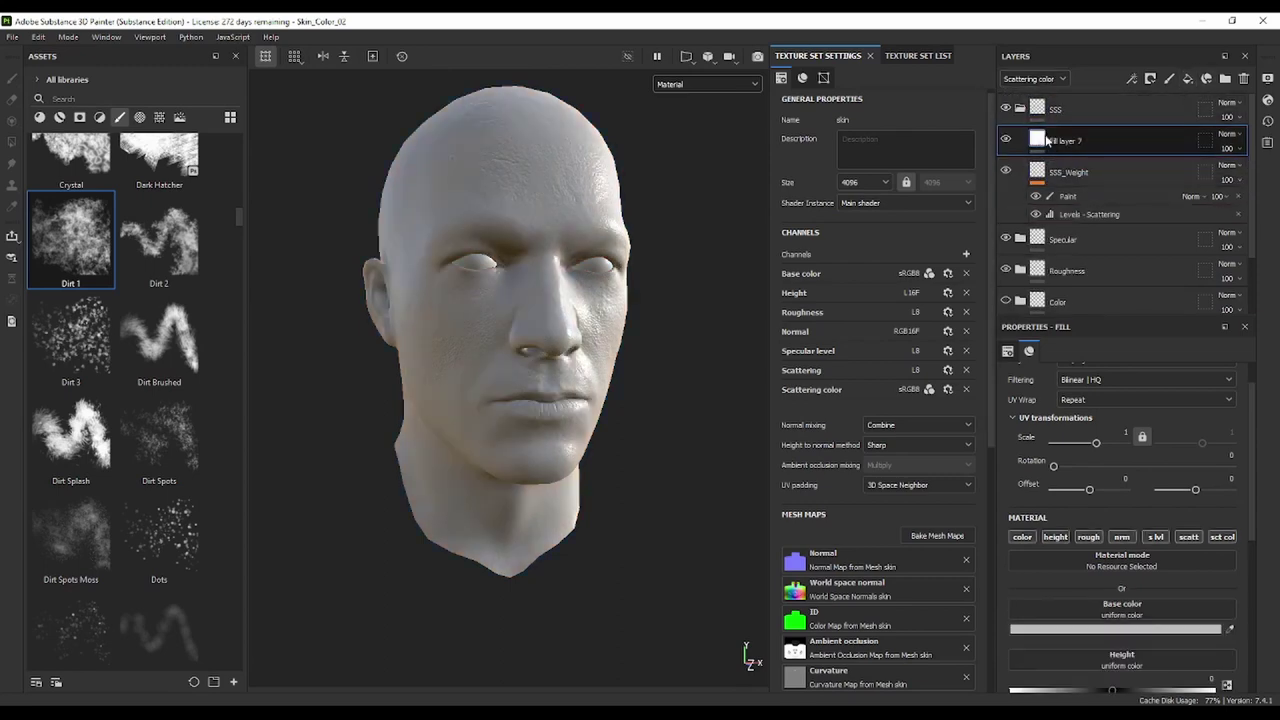
pyautogui.click(1030, 539)
pyautogui.click(1055, 537)
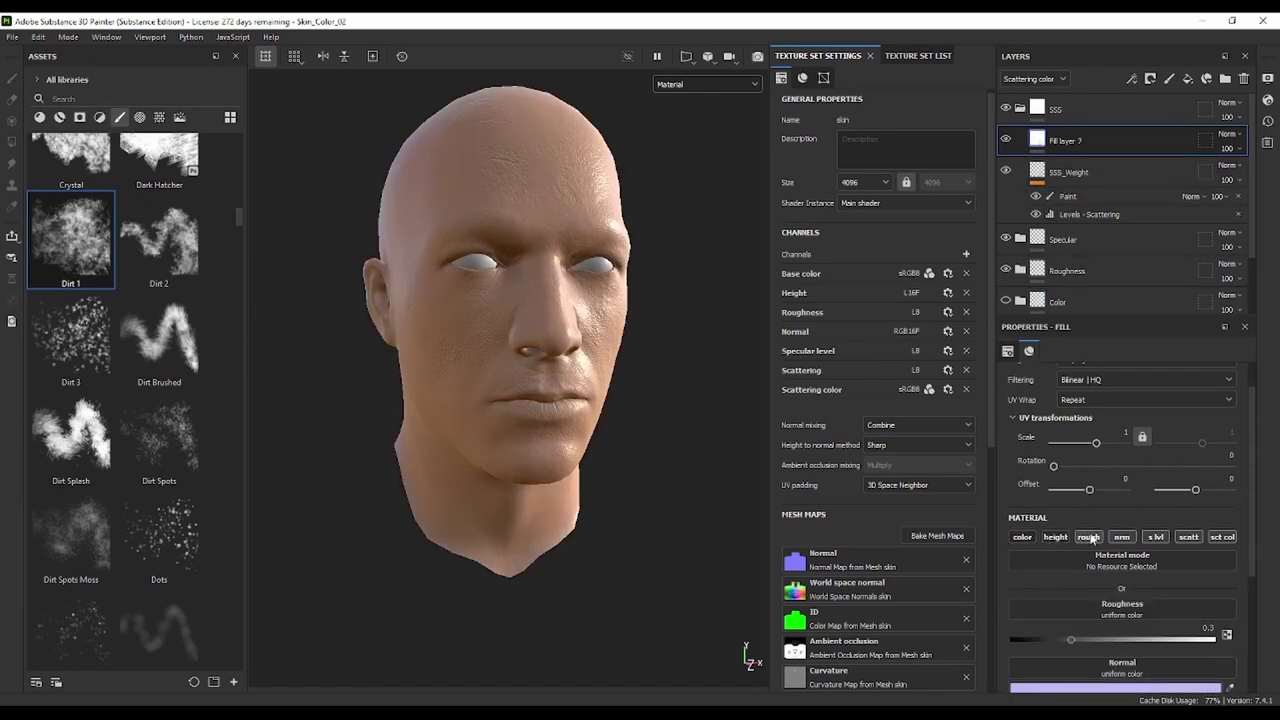
pyautogui.click(1088, 537)
pyautogui.click(1122, 537)
pyautogui.click(1155, 537)
pyautogui.click(1187, 537)
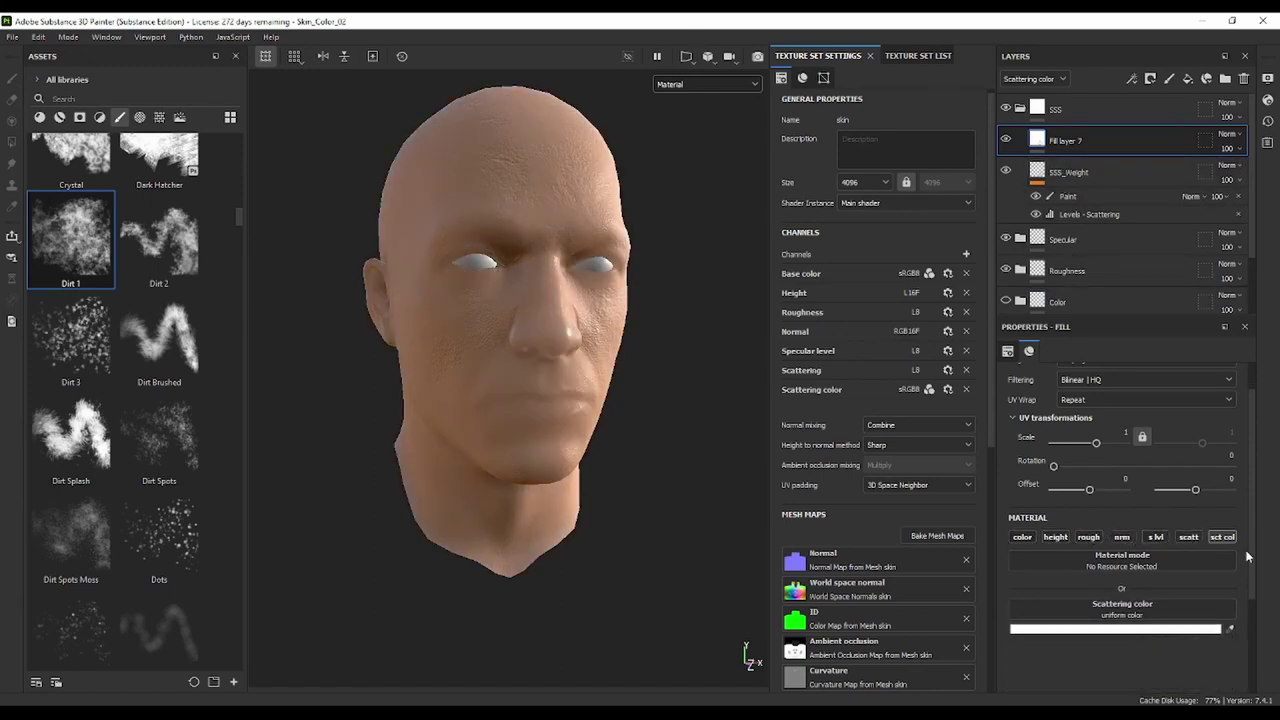
# Set the new fill's scattering colour to pure red (FF0000)
pyautogui.click(1160, 610)
pyautogui.click(1256, 411)
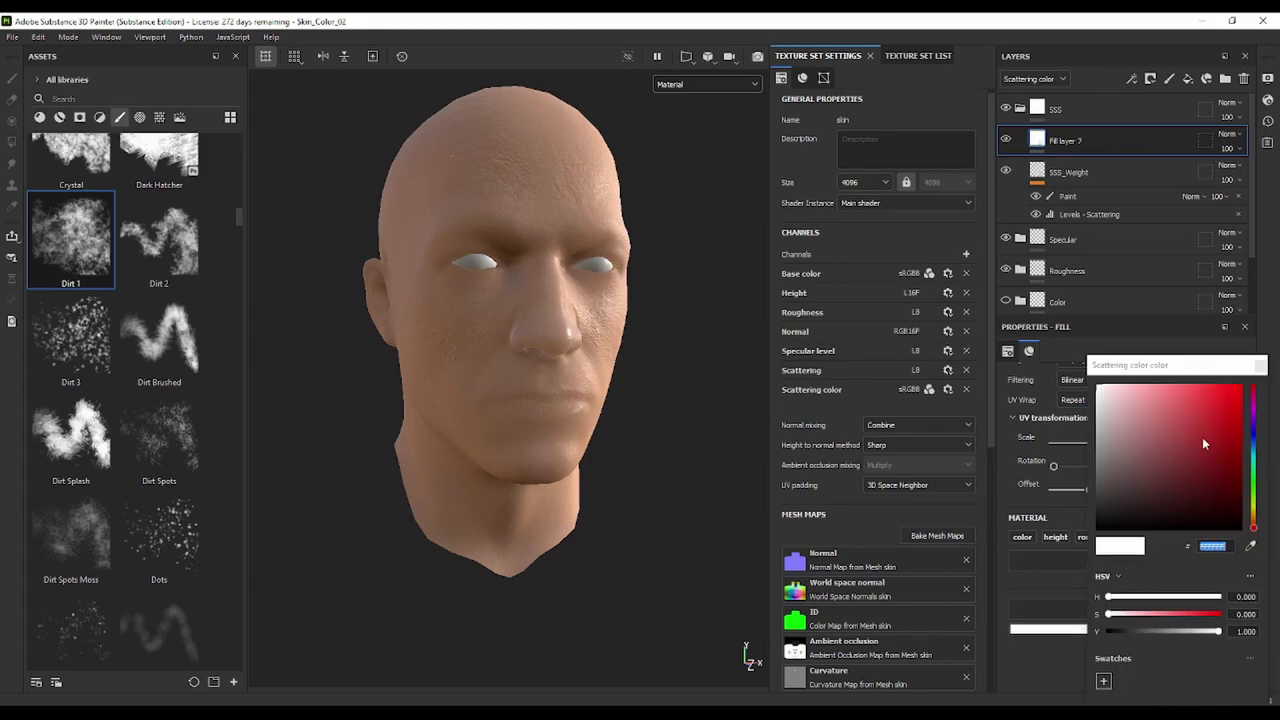
pyautogui.moveTo(1202, 437); pyautogui.dragTo(1243, 387)
pyautogui.click(1262, 366)
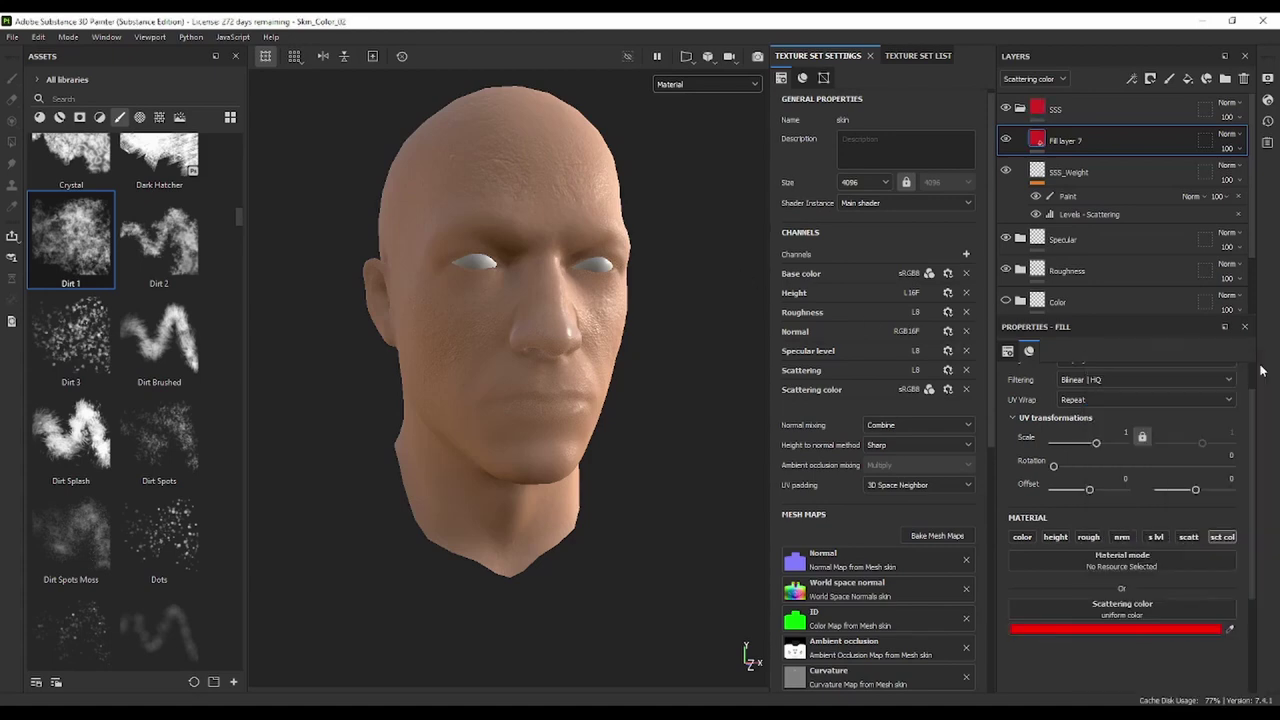
pyautogui.moveTo(688, 271)
pyautogui.keyDown('alt'); pyautogui.mouseDown()
pyautogui.moveTo(608, 303)
pyautogui.moveTo(714, 309)
pyautogui.moveTo(657, 323)
pyautogui.moveTo(508, 309)
pyautogui.moveTo(583, 300)
pyautogui.mouseUp(); pyautogui.keyUp('alt')
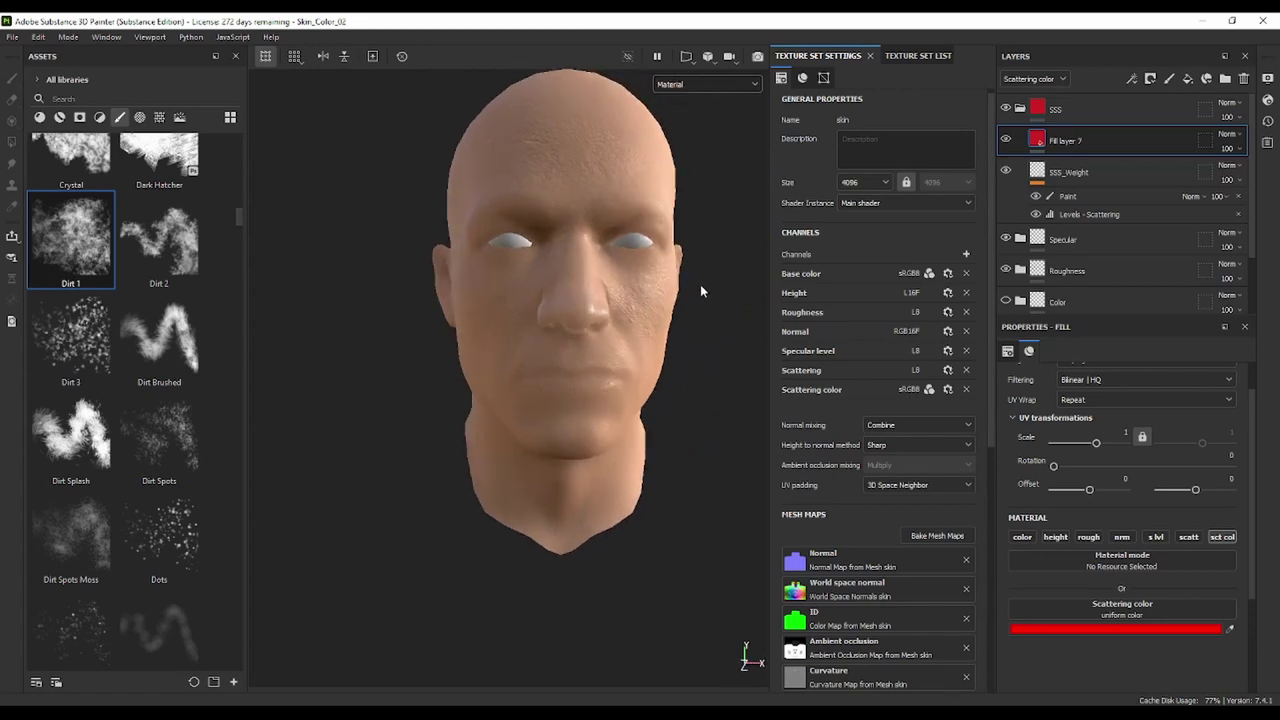
pyautogui.keyDown('shift'); pyautogui.moveTo(700, 288); pyautogui.dragTo(633, 285, button='right'); pyautogui.keyUp('shift')
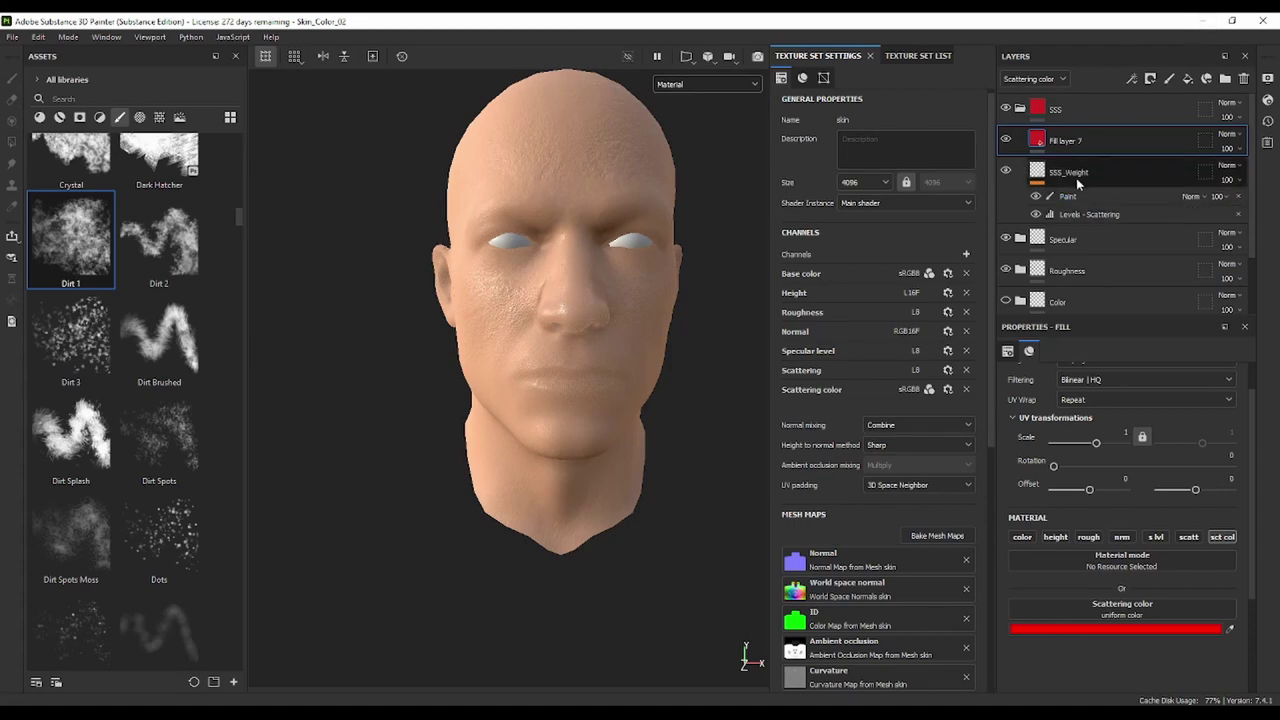
# Collapse the SSS group, show Base color thumbnails, hide Fill layer 5 and show the Color folder
pyautogui.click(1020, 109)
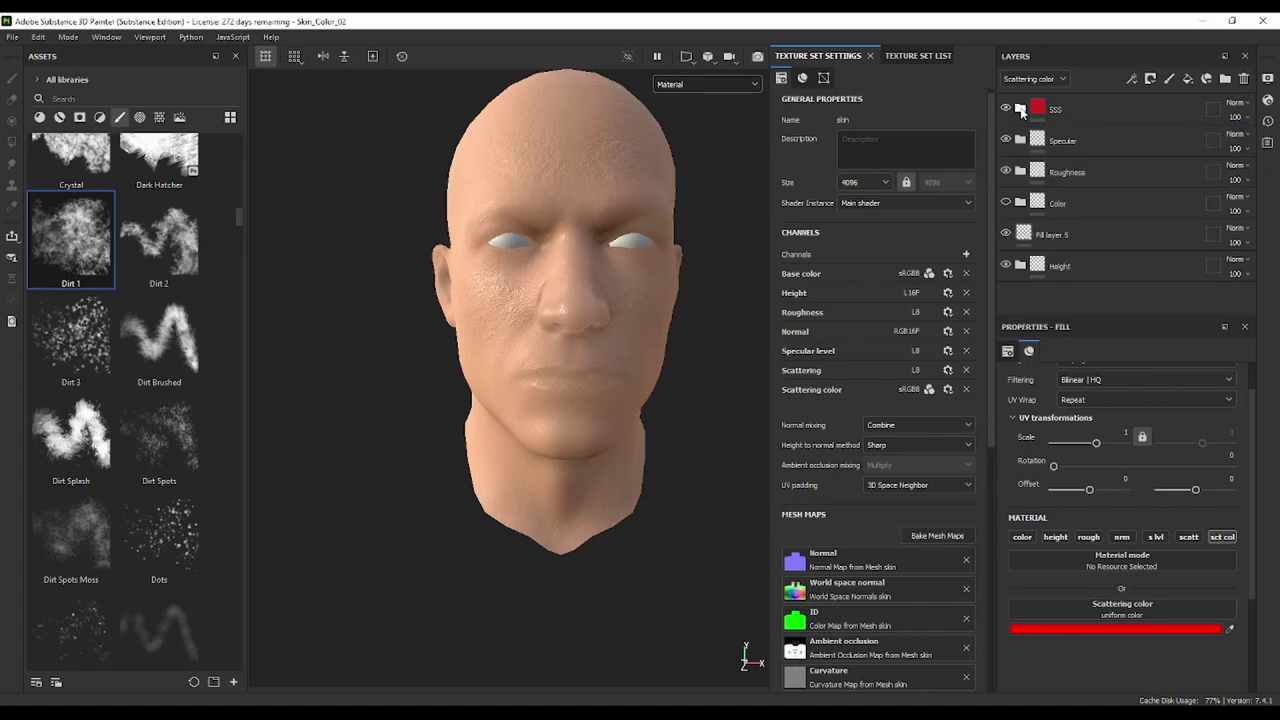
pyautogui.click(1030, 79)
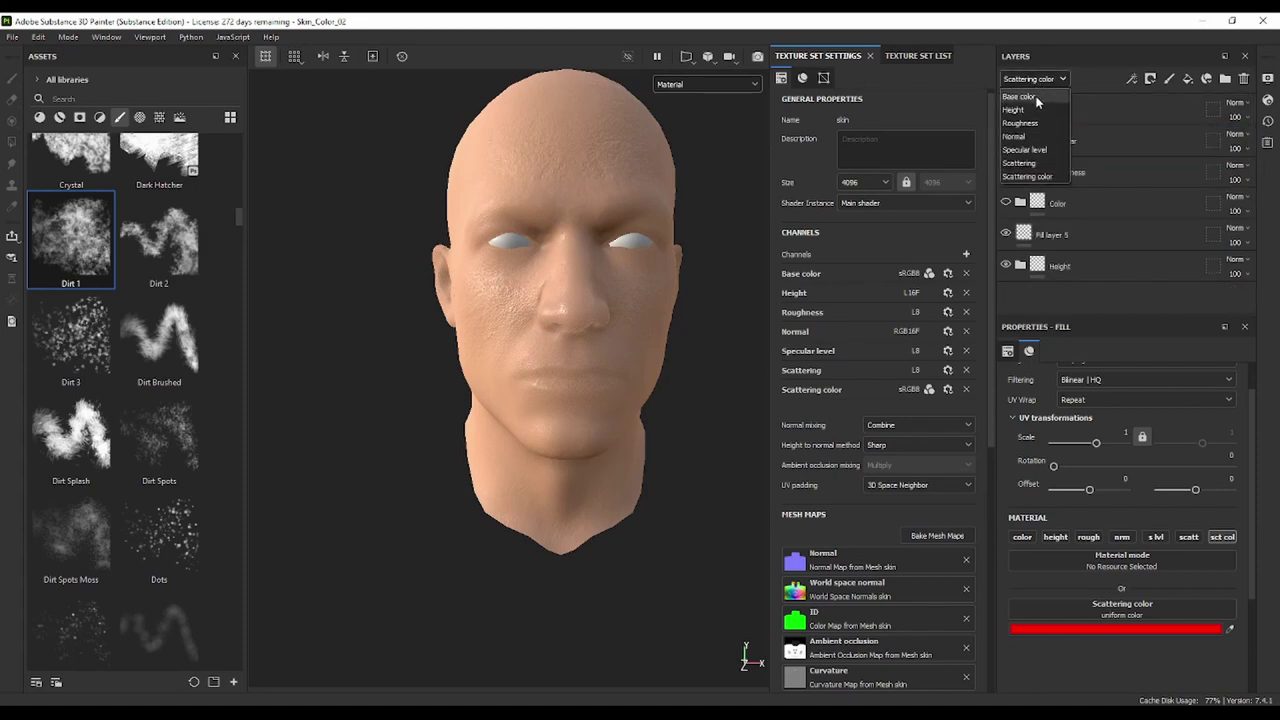
pyautogui.click(1035, 93)
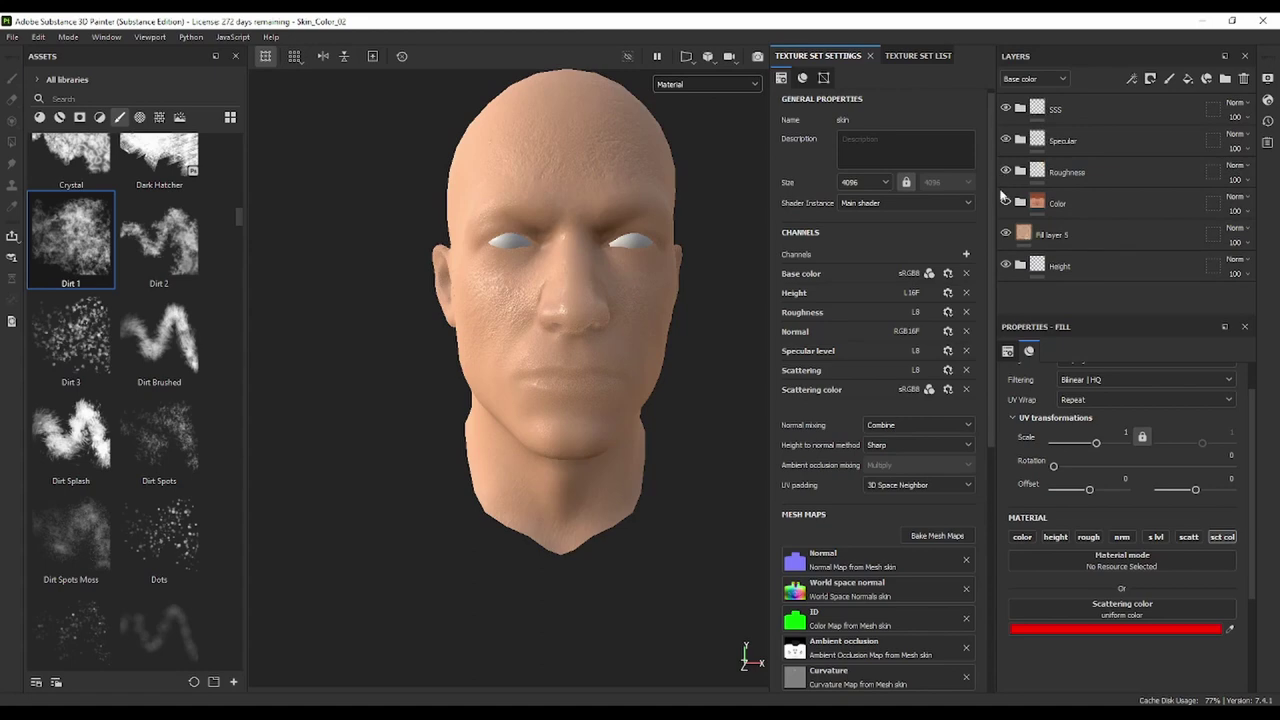
pyautogui.click(1006, 233)
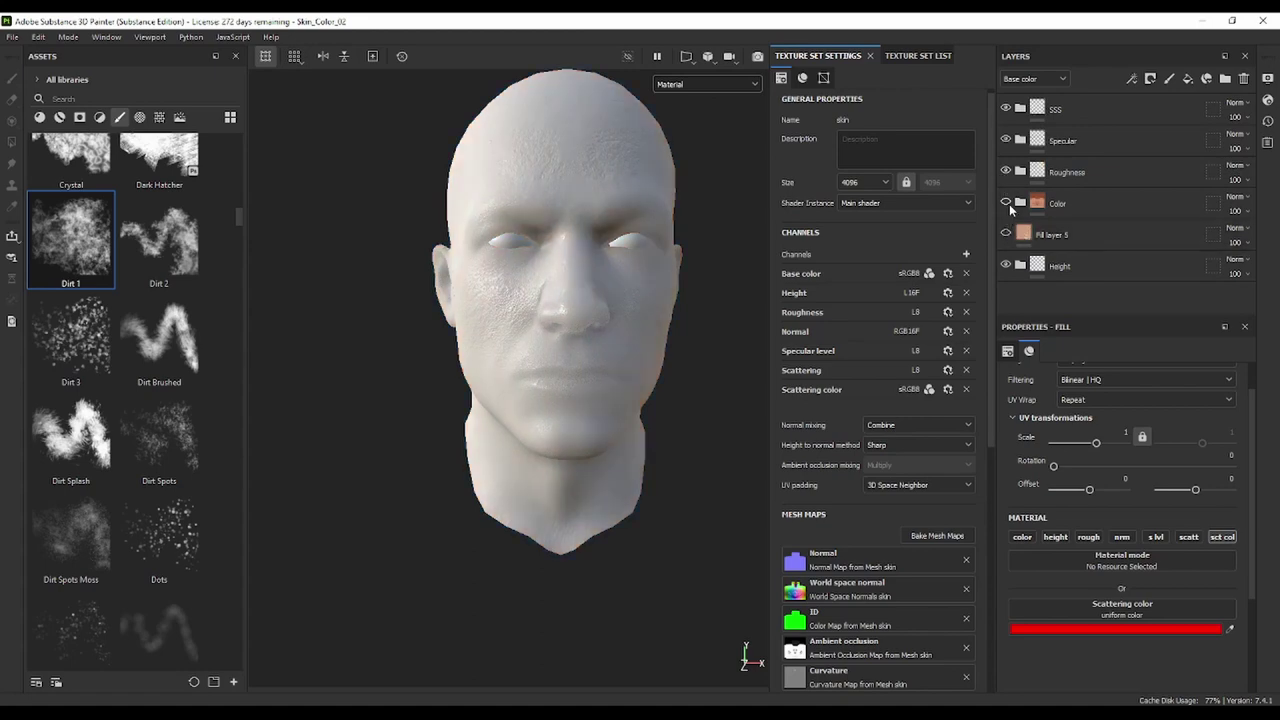
pyautogui.click(1006, 203)
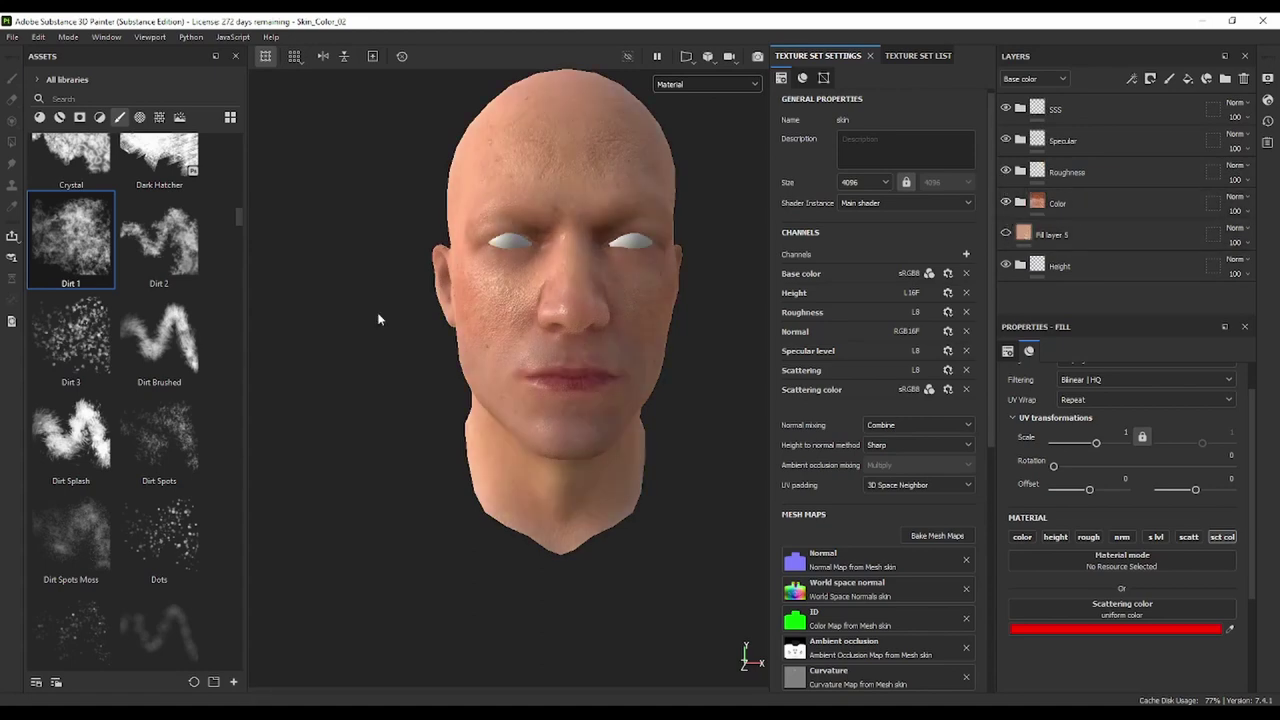
pyautogui.moveTo(463, 319); pyautogui.dragTo(440, 356, button='middle')
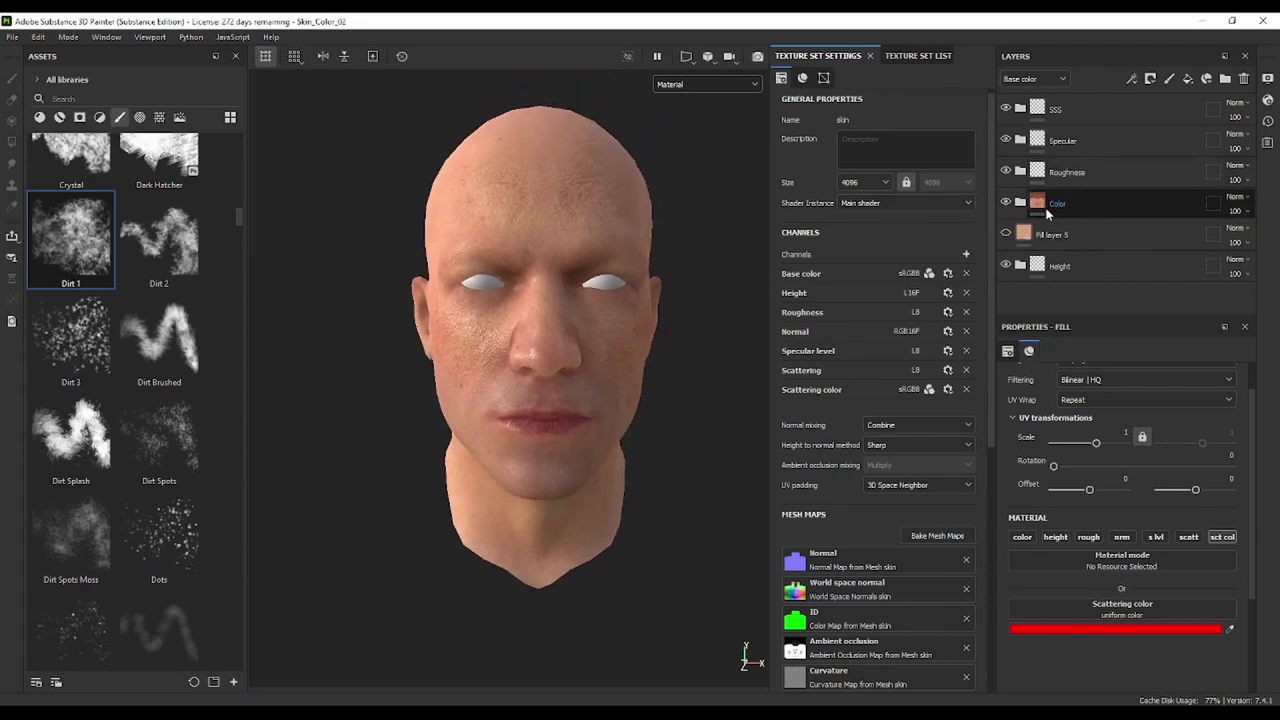
# Open Export Textures, uncheck Inner_eye and Outer_eye, and review the skin set's output maps
pyautogui.click(12, 38)
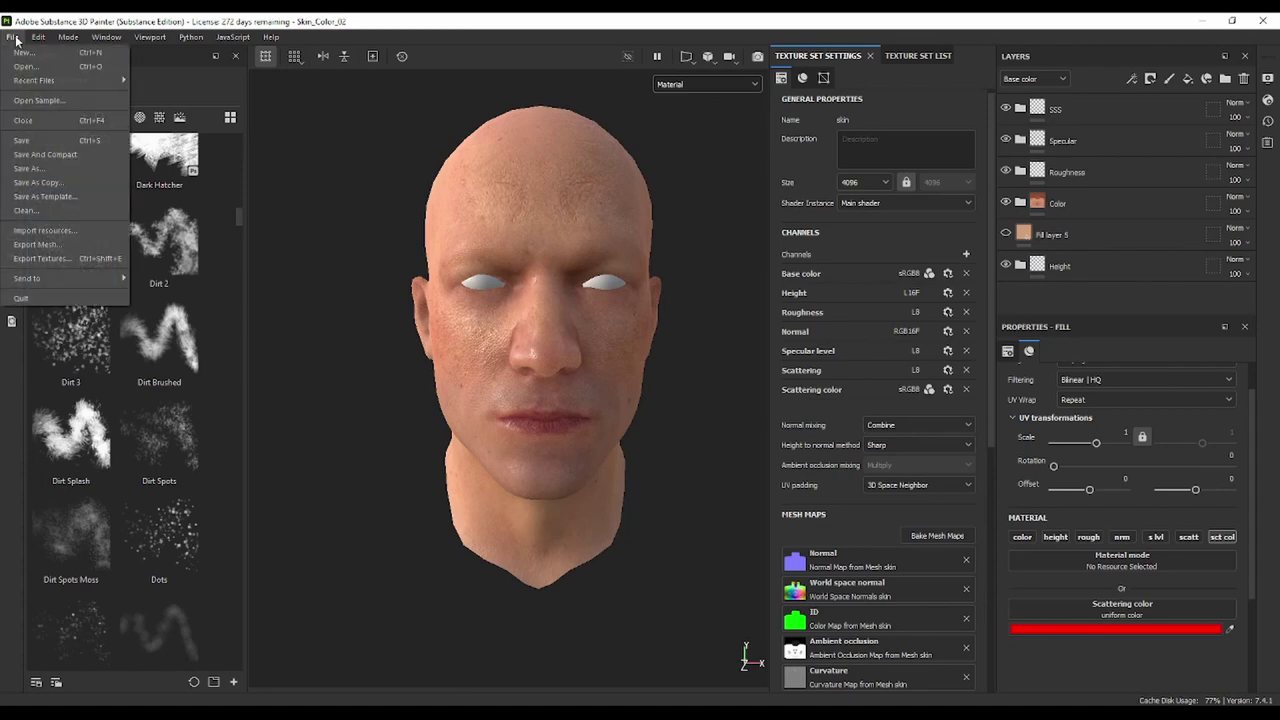
pyautogui.click(71, 263)
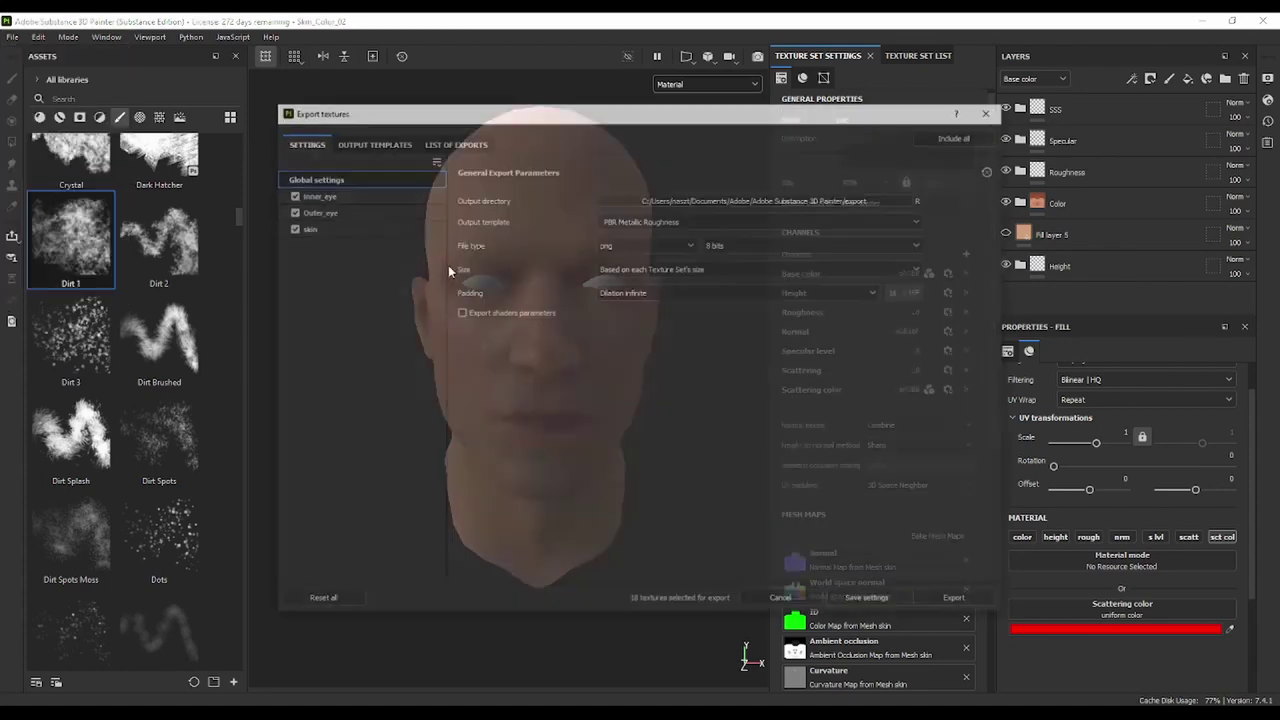
pyautogui.click(290, 211)
pyautogui.click(290, 194)
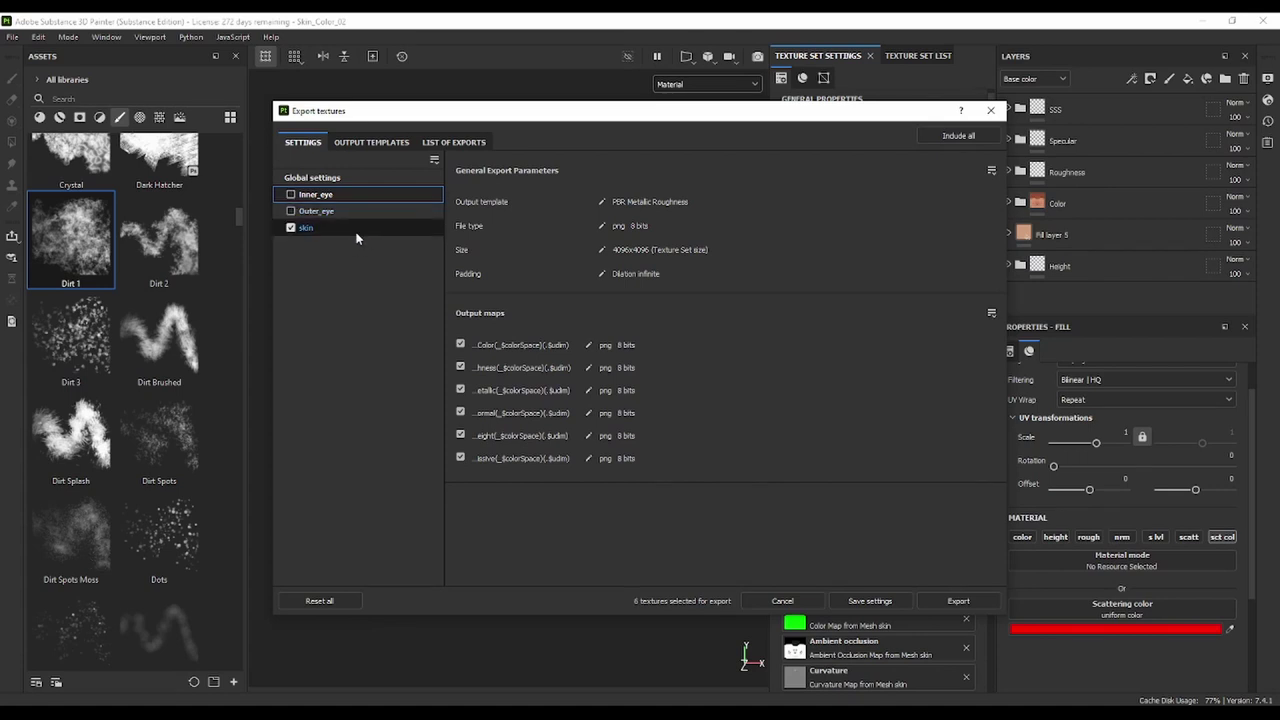
pyautogui.click(360, 178)
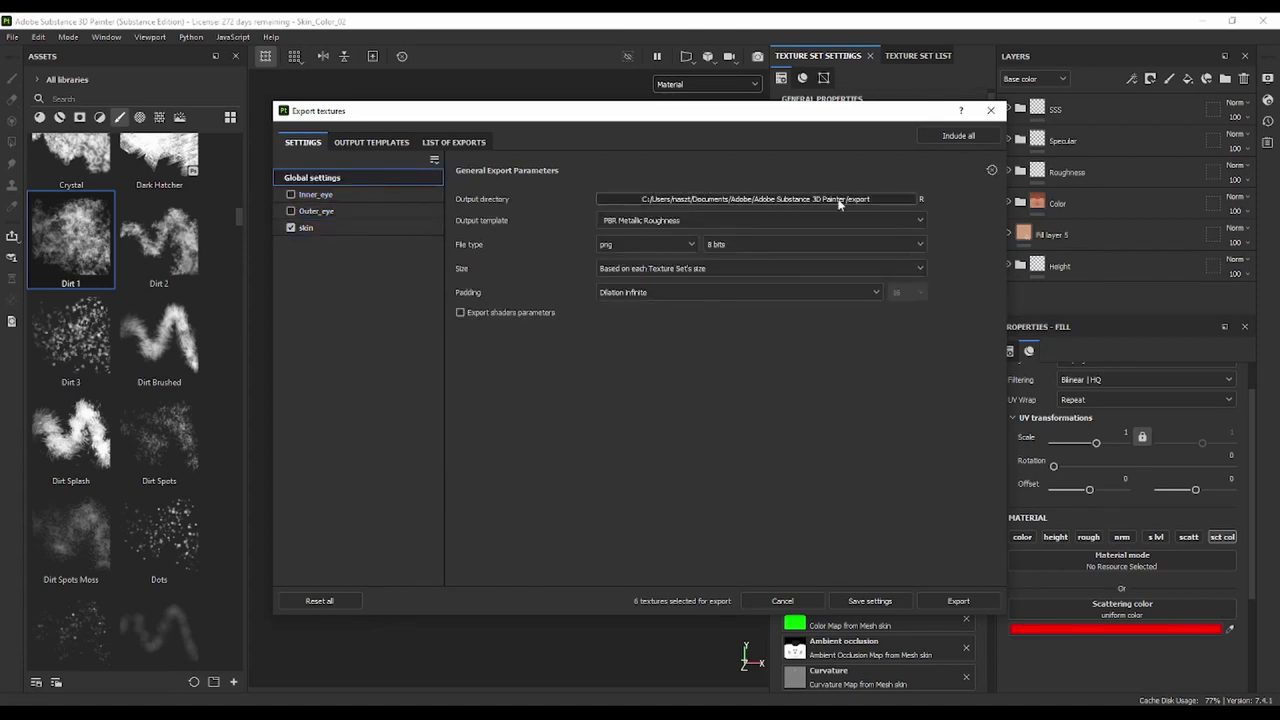
pyautogui.click(315, 228)
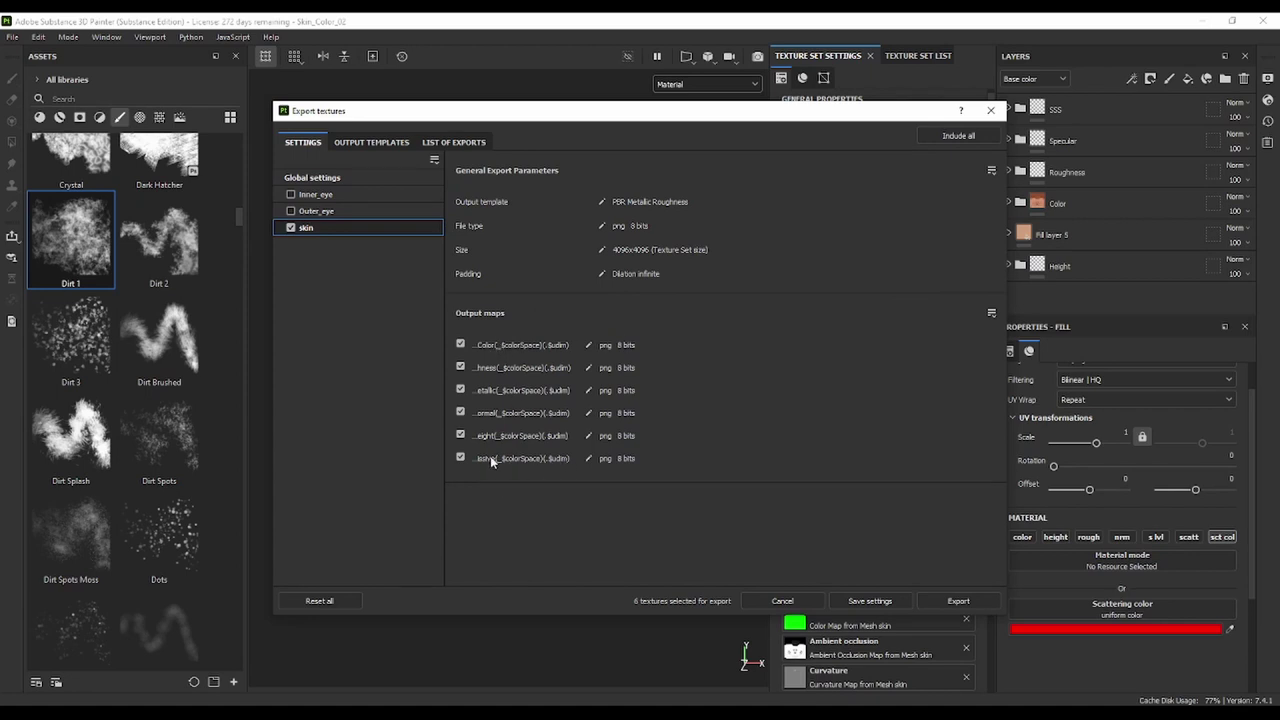
# Duplicate the Arnold (AiStandard) output template and rename the copy 'Arnold (AiStandard)_Skin'
pyautogui.click(374, 143)
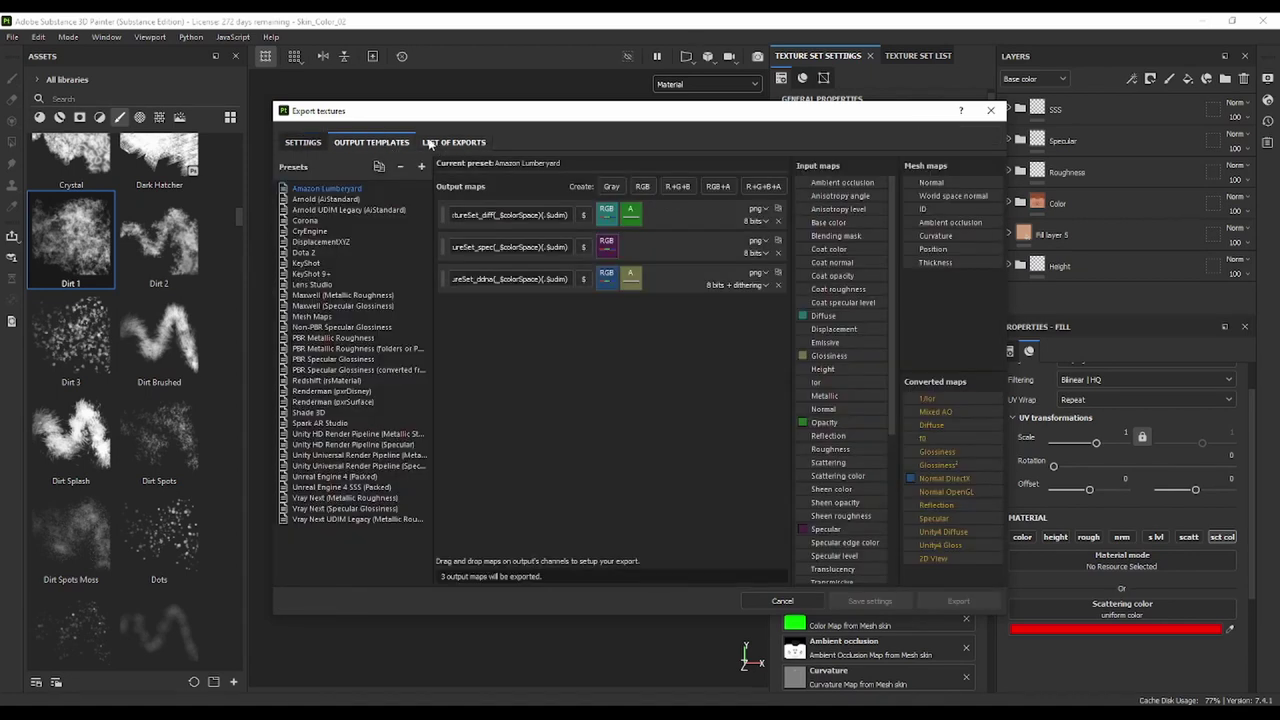
pyautogui.click(326, 200)
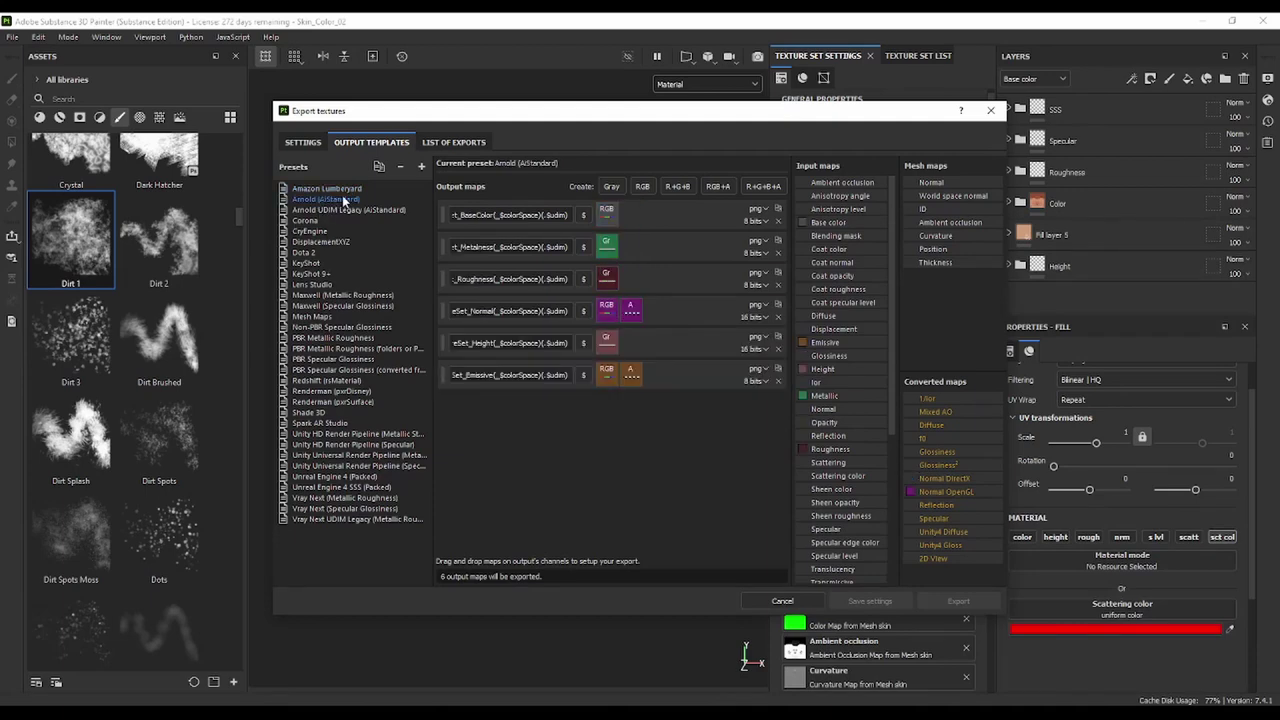
pyautogui.rightClick(333, 201)
pyautogui.click(358, 216)
pyautogui.doubleClick(374, 531)
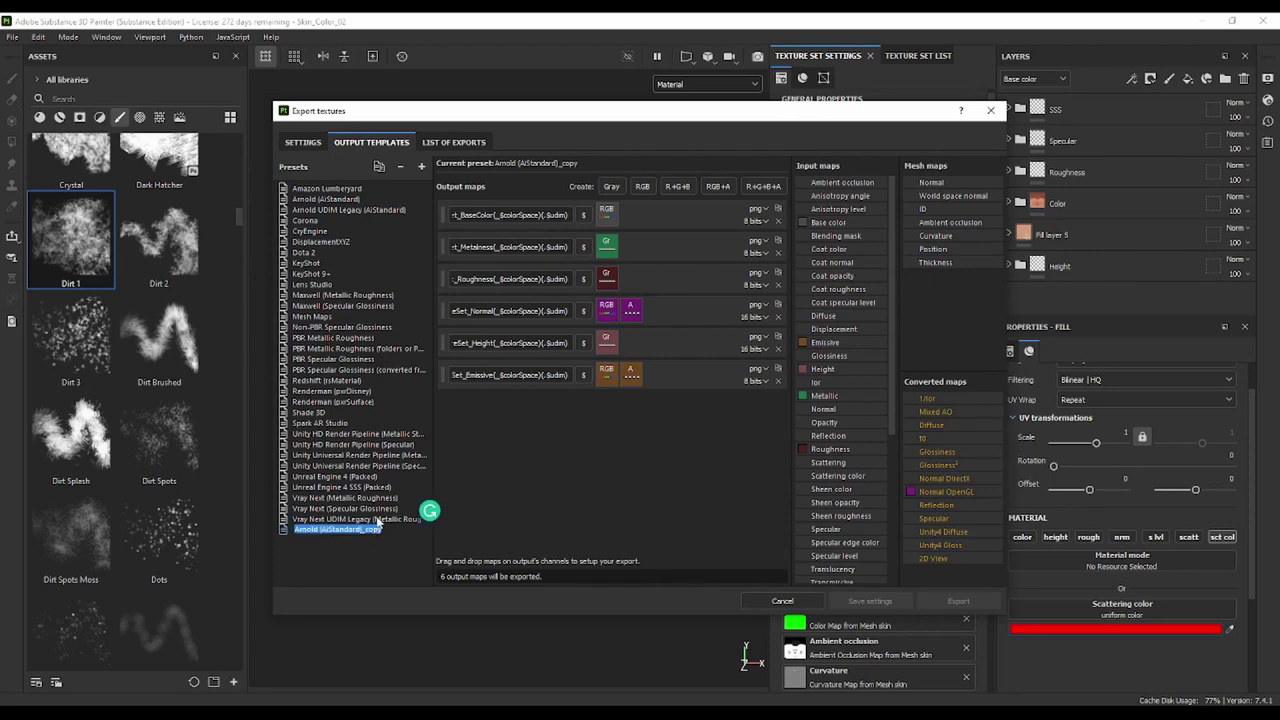
pyautogui.press('Escape')
pyautogui.press('BackSpace')
pyautogui.press('BackSpace')
pyautogui.write('Skin')
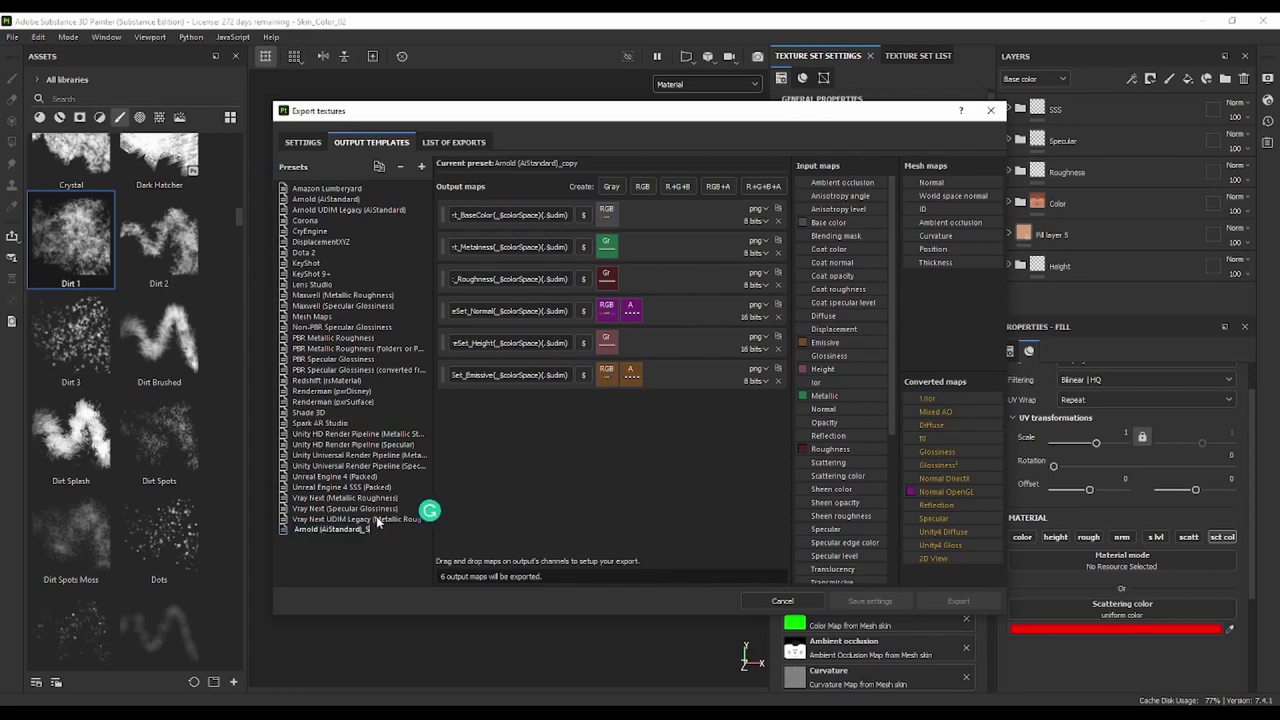
pyautogui.press('Return')
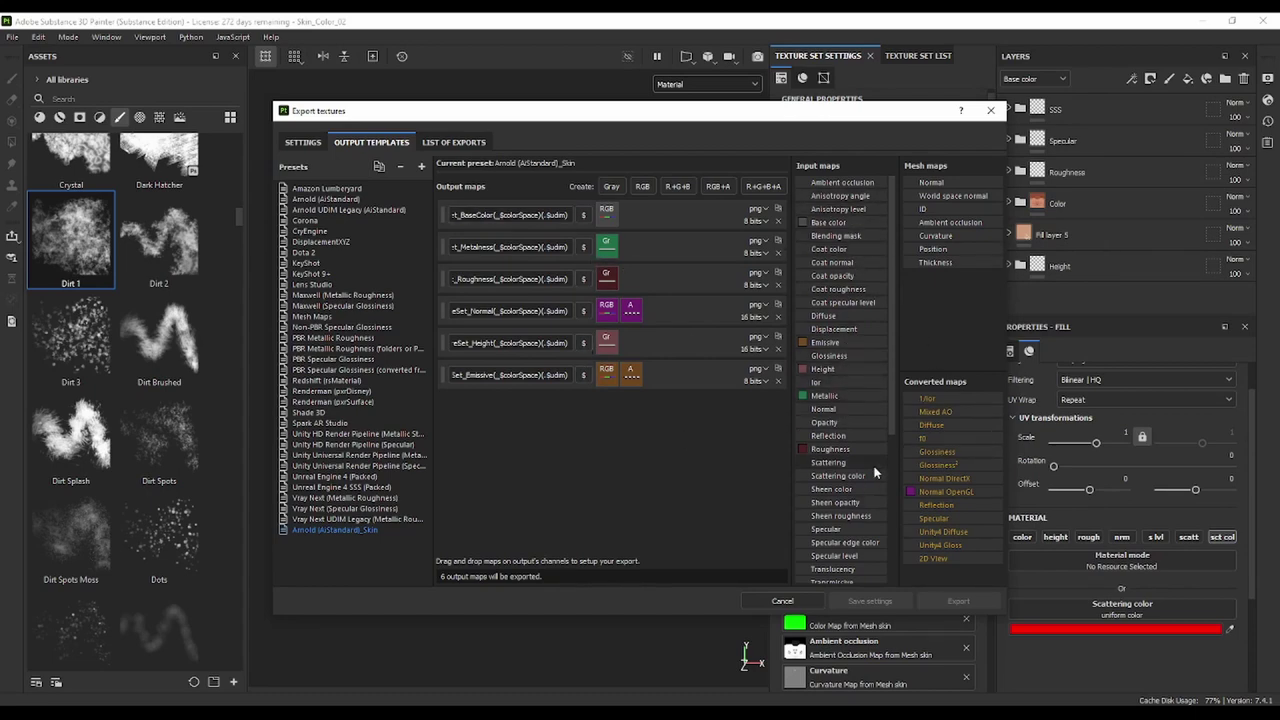
# Add a grayscale output map fed by Specular level's gray channel
pyautogui.scroll(-4, 839, 448)
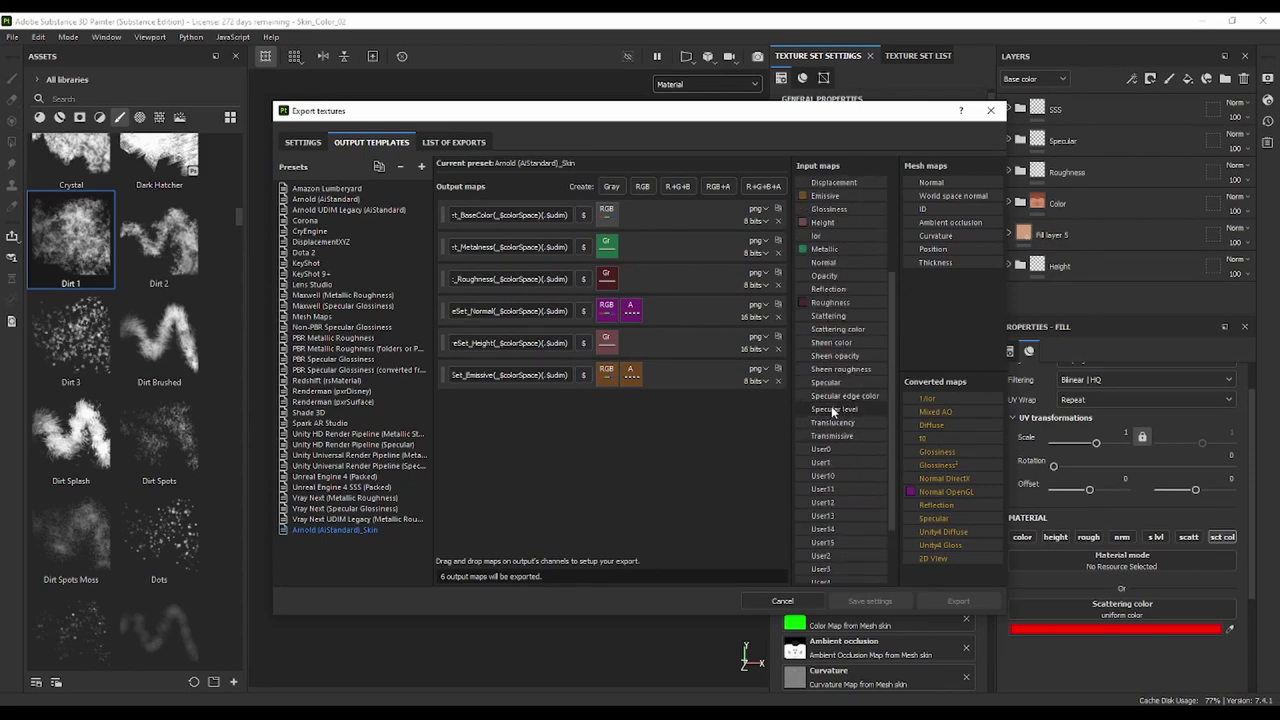
pyautogui.moveTo(833, 408)
pyautogui.mouseDown()
pyautogui.moveTo(565, 416)
pyautogui.moveTo(817, 414)
pyautogui.mouseUp()
pyautogui.click(612, 190)
pyautogui.moveTo(843, 409); pyautogui.dragTo(612, 408)
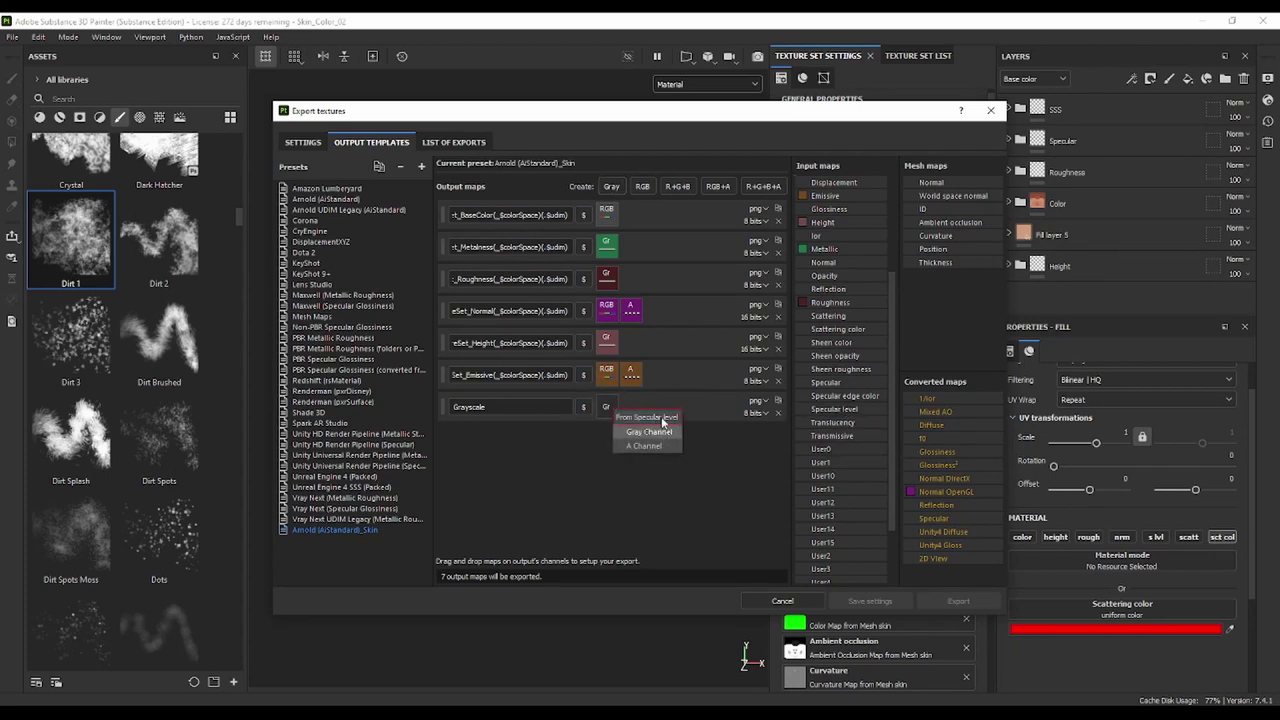
pyautogui.click(656, 427)
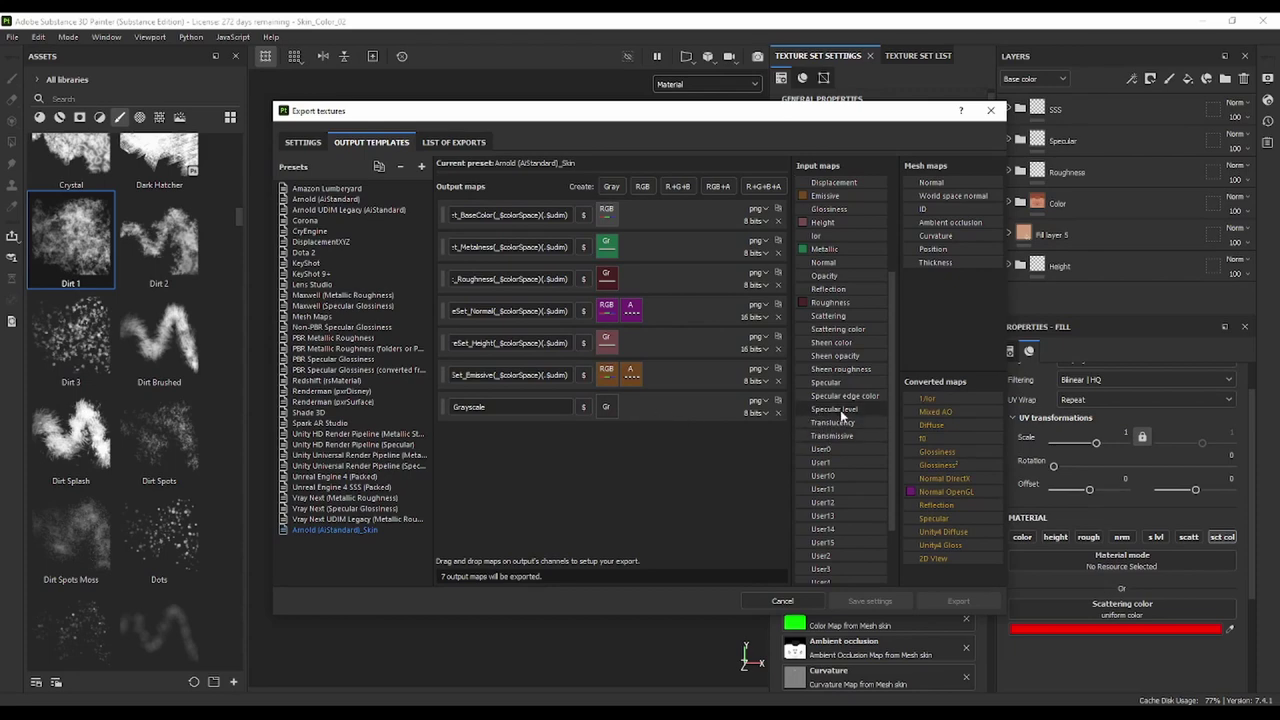
pyautogui.moveTo(838, 412); pyautogui.dragTo(612, 416)
pyautogui.click(650, 432)
# Name the grayscale map using the pasted Emissive name pattern, replacing Emissive with 'Specular'
pyautogui.click(520, 407)
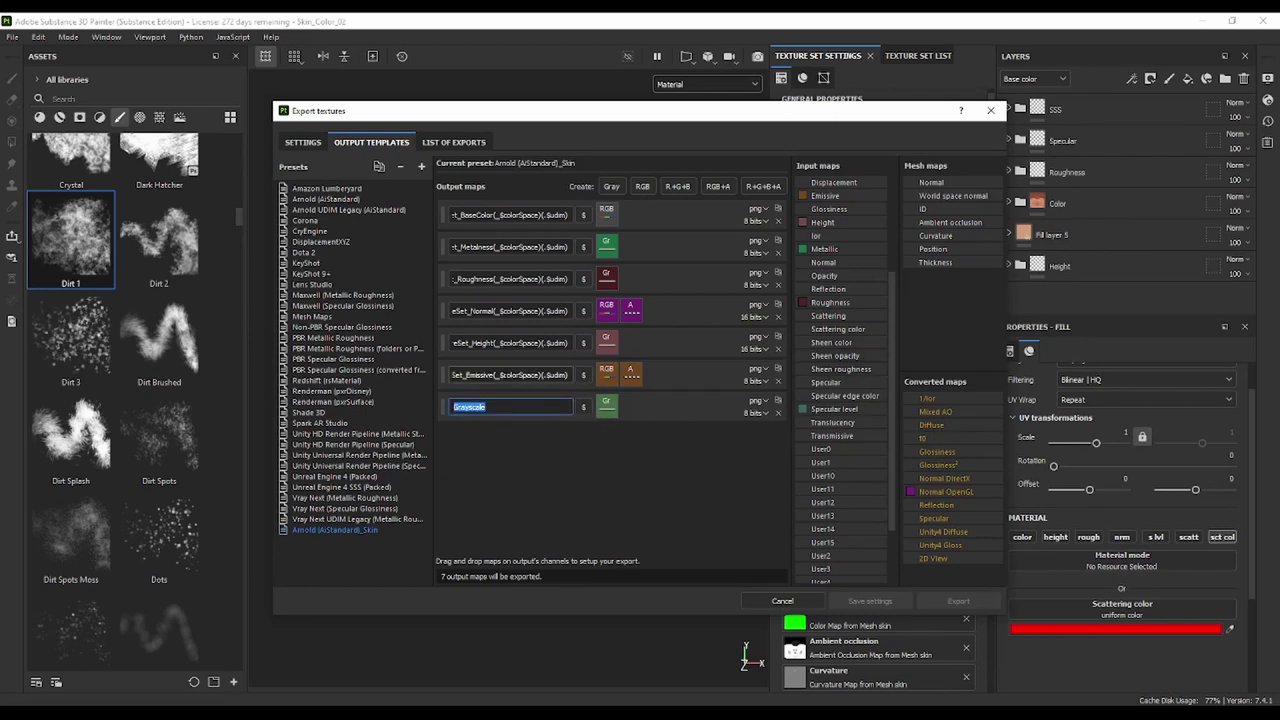
pyautogui.click(553, 376)
pyautogui.doubleClick(553, 376)
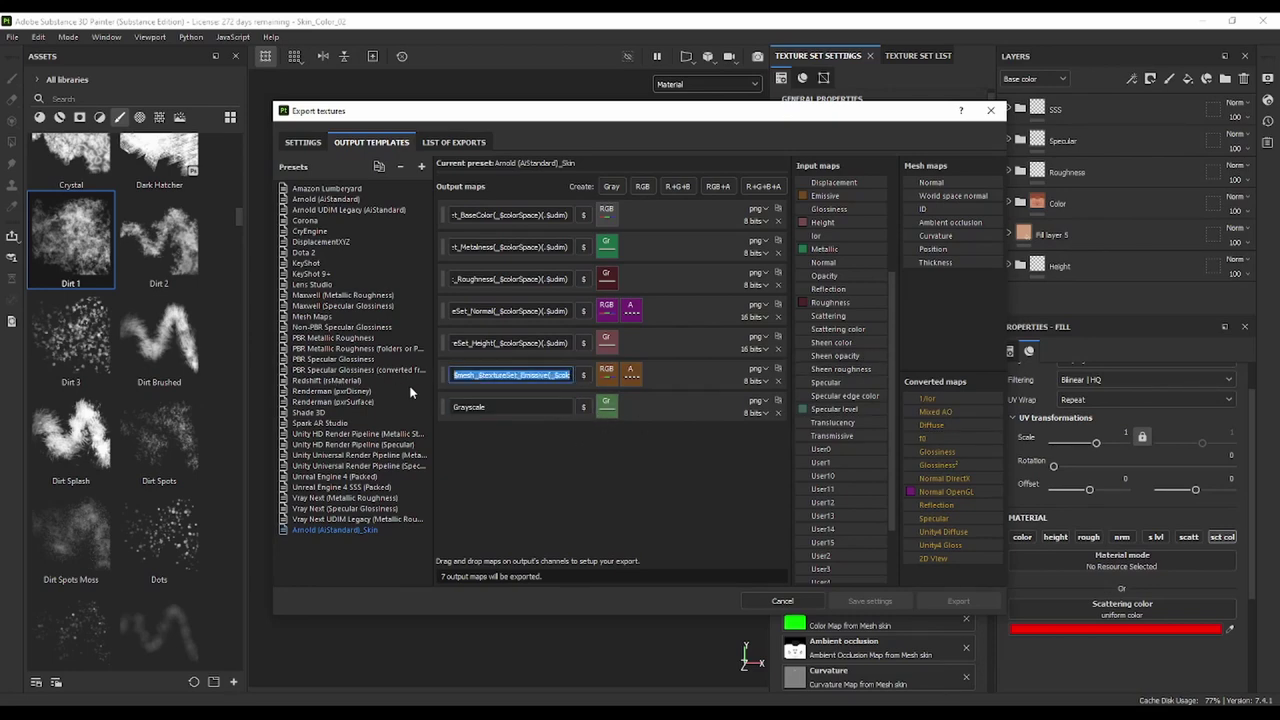
pyautogui.click(537, 410)
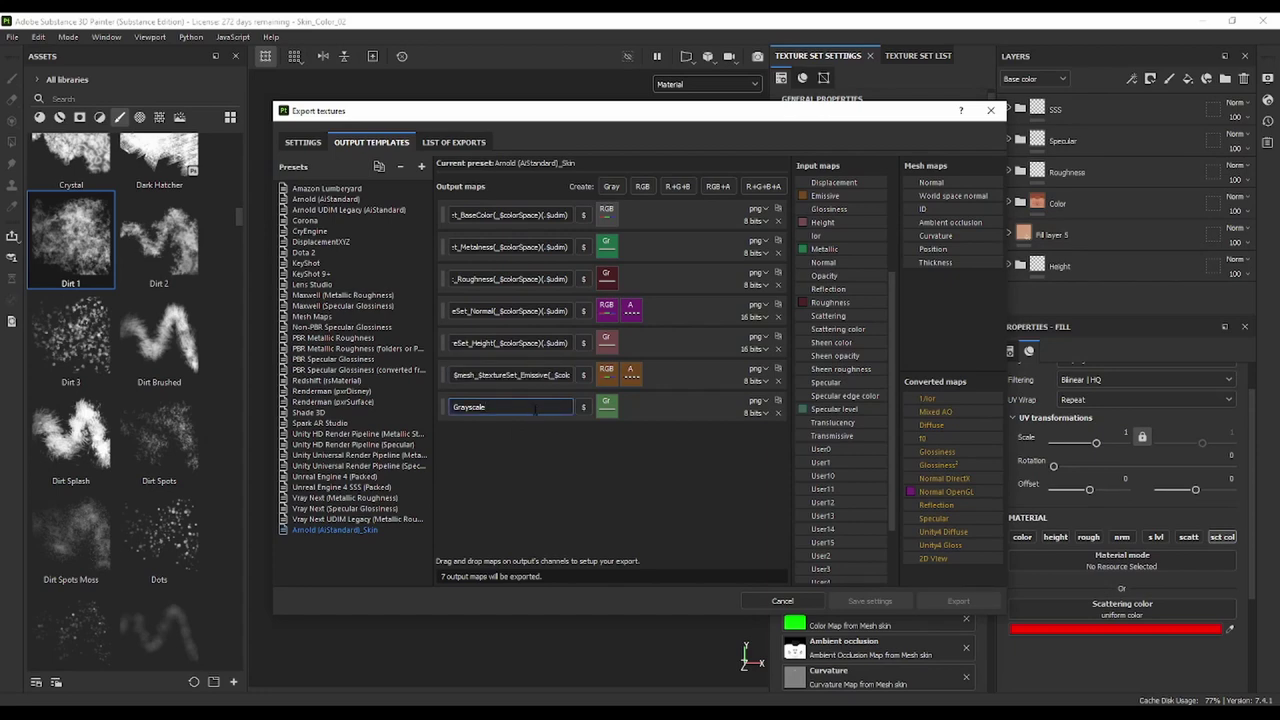
pyautogui.hotkey('ctrl', 'v')
pyautogui.press('BackSpace')
pyautogui.press('BackSpace')
pyautogui.press('BackSpace')
pyautogui.press('BackSpace')
pyautogui.press('BackSpace')
pyautogui.press('BackSpace')
pyautogui.press('BackSpace')
pyautogui.press('BackSpace')
pyautogui.press('BackSpace')
pyautogui.write('Specular')
pyautogui.click(658, 450)
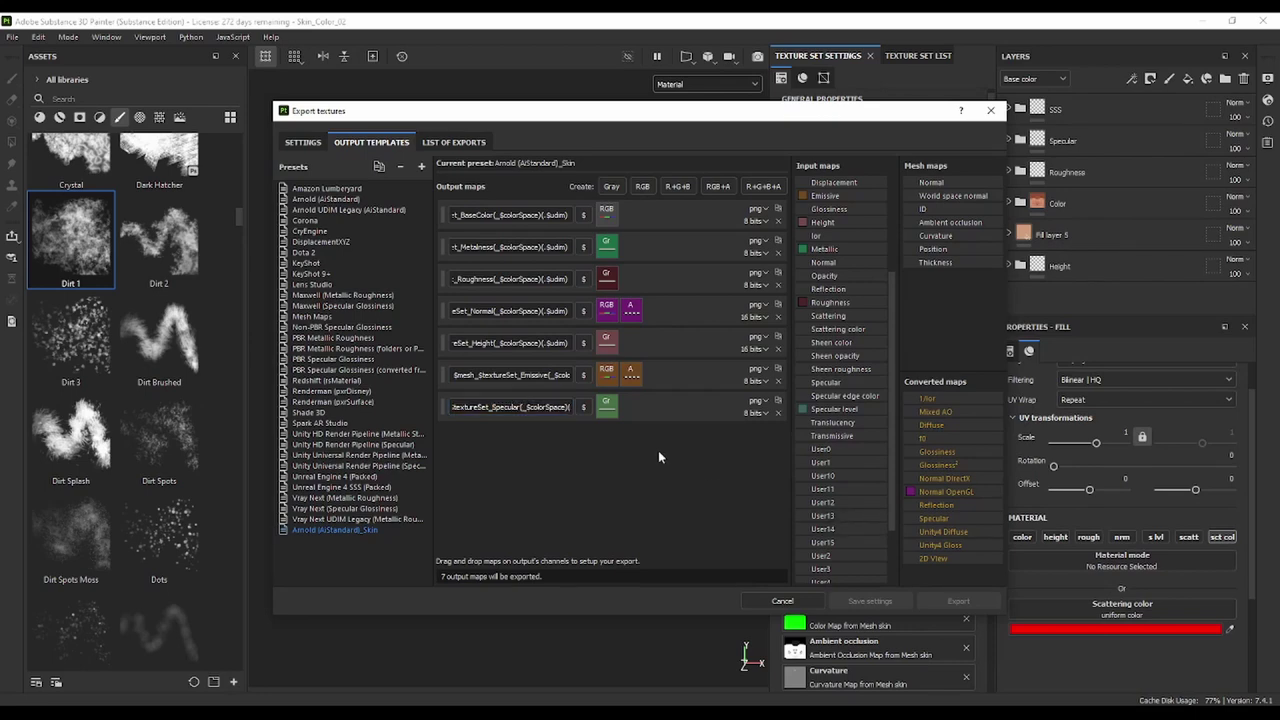
# Add an RGB map from Scattering color's RGB channel, named with the pasted pattern ending 'SSSColor'
pyautogui.click(643, 187)
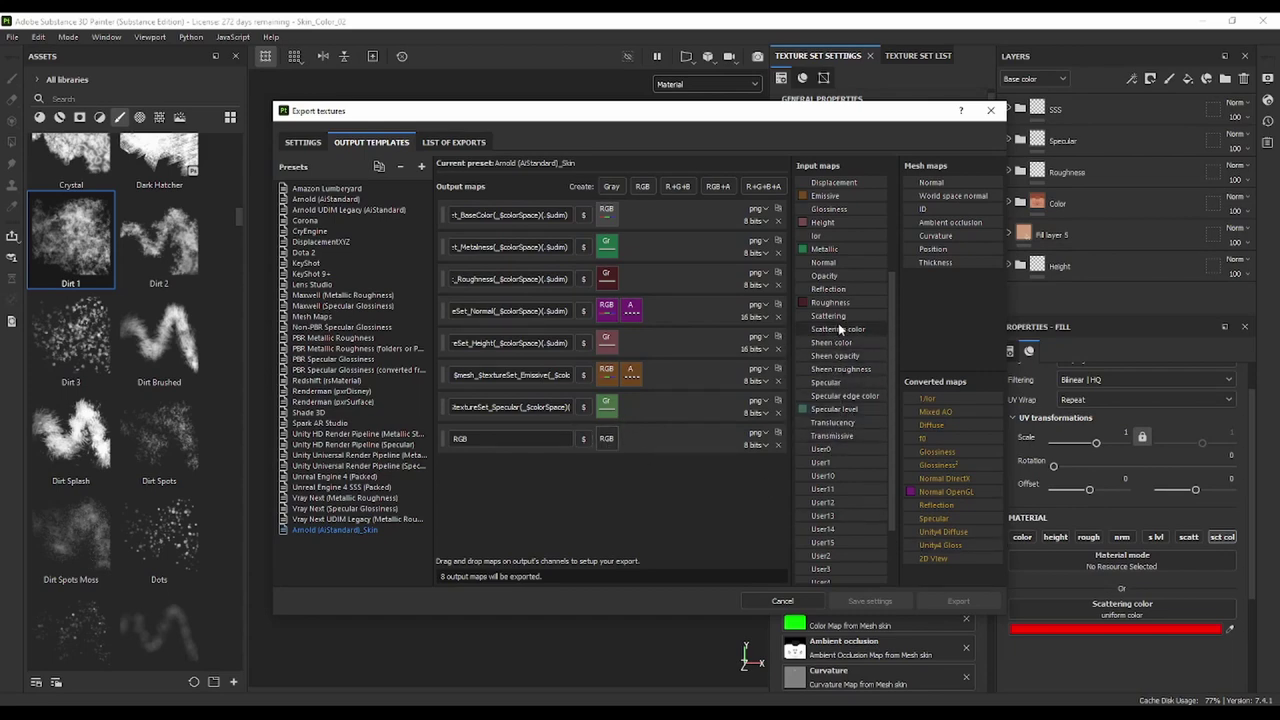
pyautogui.moveTo(838, 333); pyautogui.dragTo(608, 440)
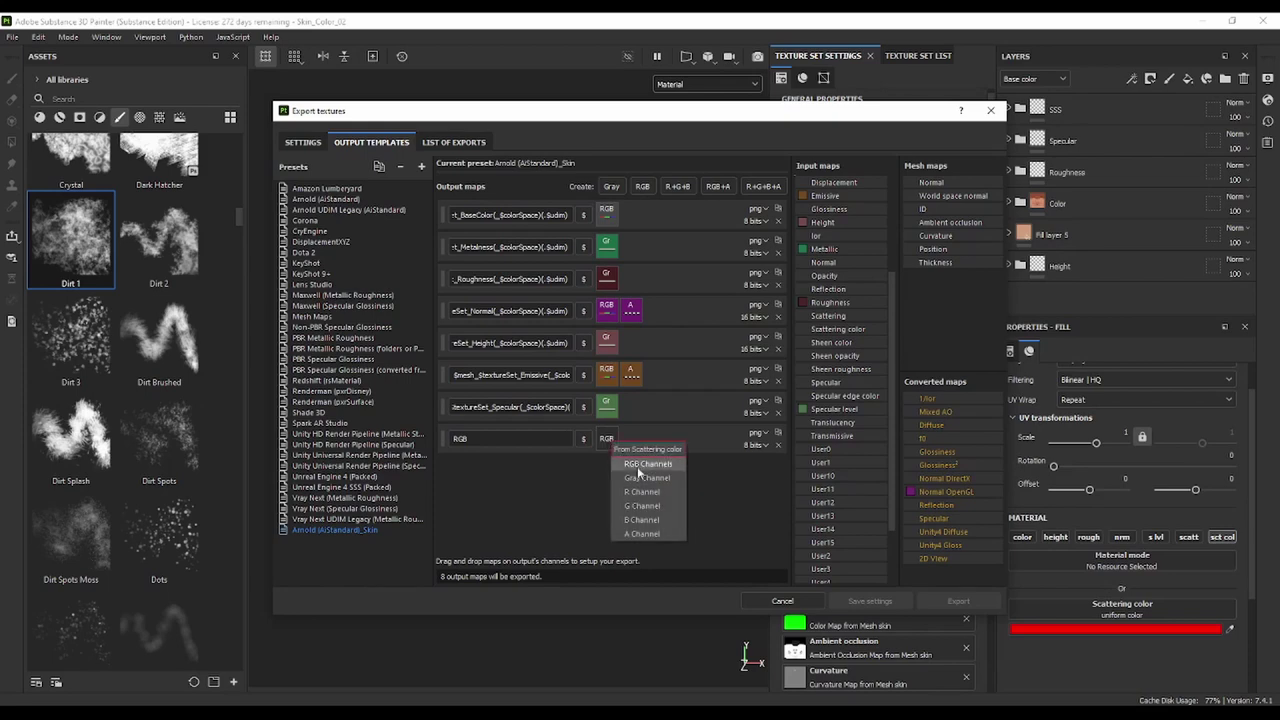
pyautogui.click(648, 471)
pyautogui.doubleClick(505, 438)
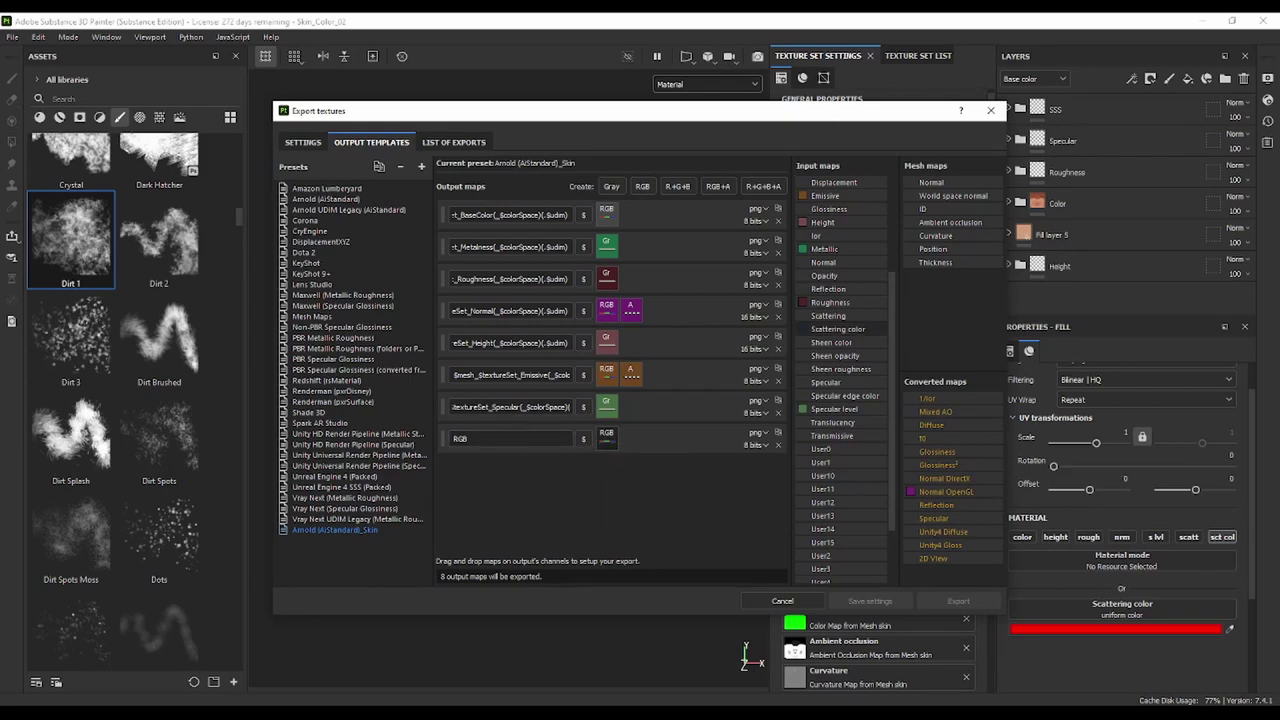
pyautogui.hotkey('ctrl', 'v')
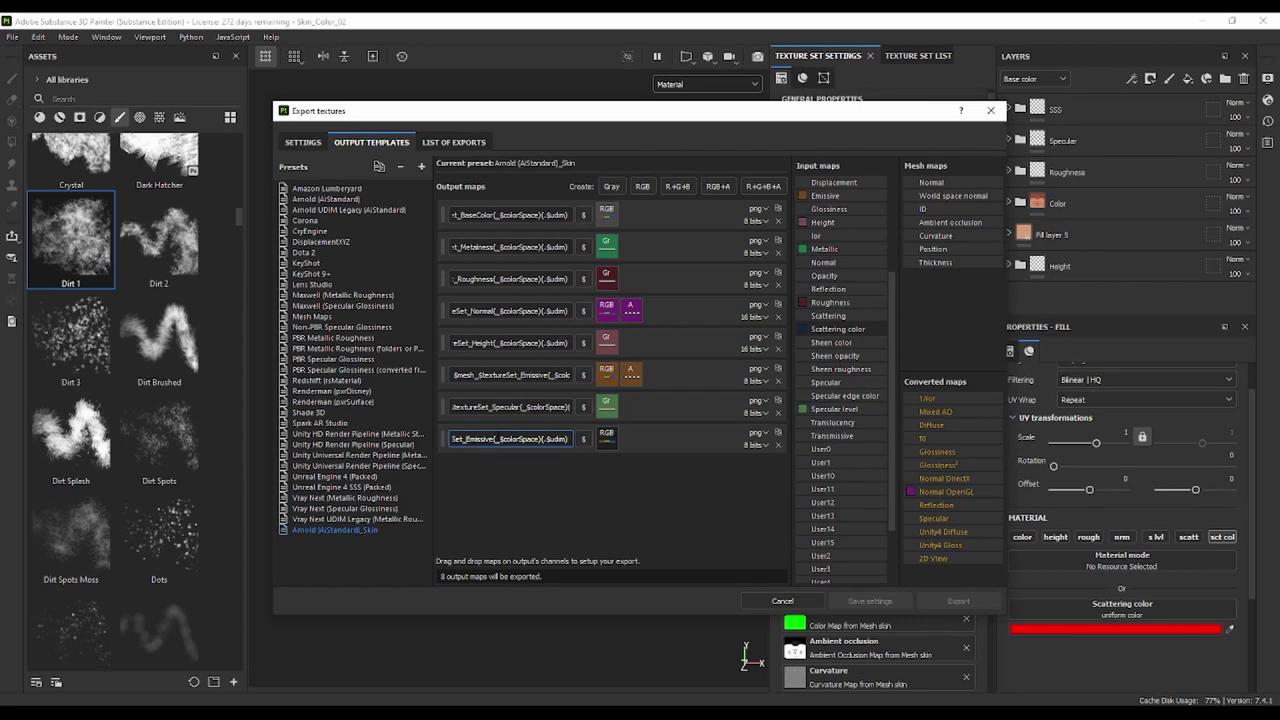
pyautogui.press('BackSpace')
pyautogui.press('BackSpace')
pyautogui.press('BackSpace')
pyautogui.press('BackSpace')
pyautogui.press('BackSpace')
pyautogui.press('BackSpace')
pyautogui.press('BackSpace')
pyautogui.press('BackSpace')
pyautogui.write('SSS')
pyautogui.write('Color')
pyautogui.press('Return')
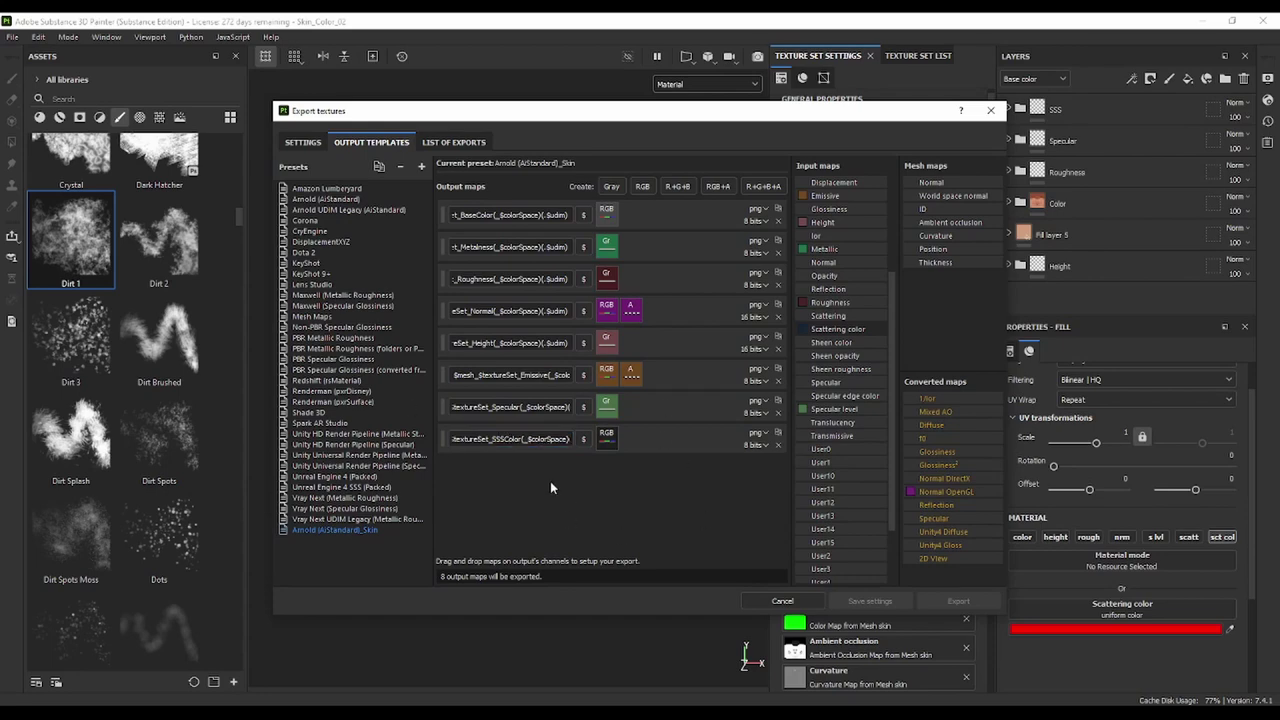
# Switch the export output template to Arnold (AiStandard)_Skin in Global settings
pyautogui.click(303, 142)
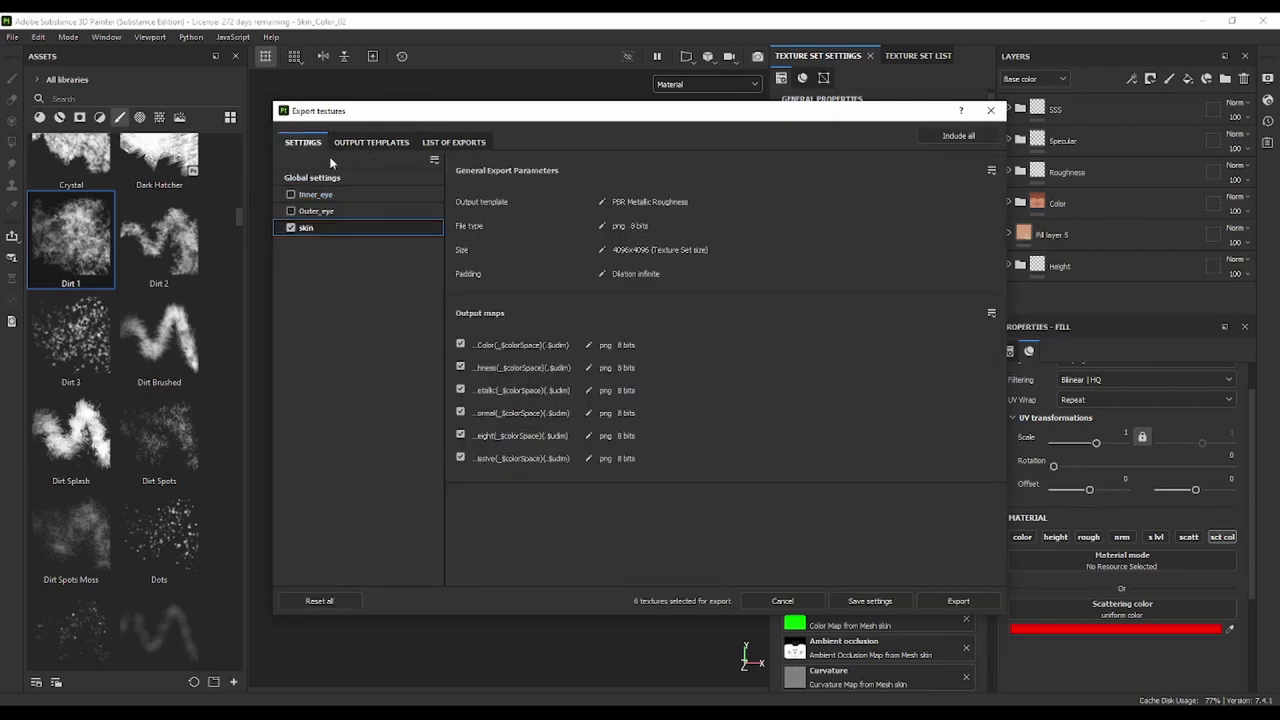
pyautogui.click(312, 177)
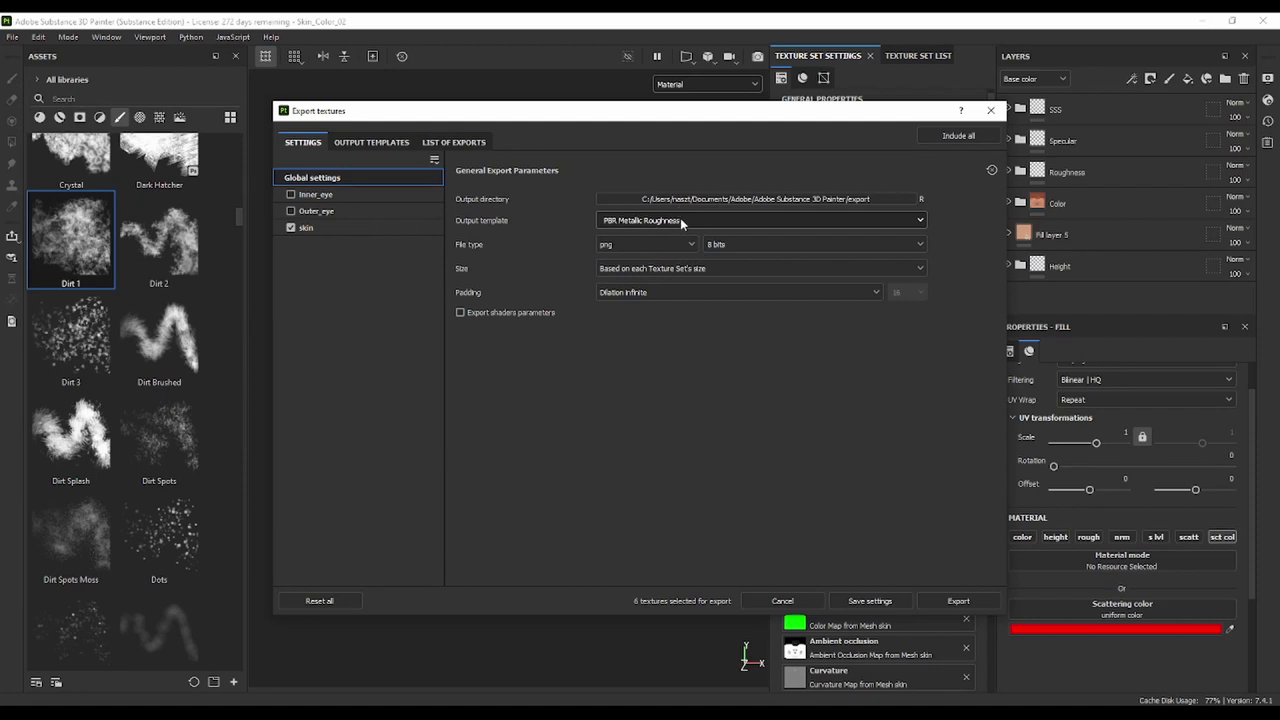
pyautogui.click(371, 142)
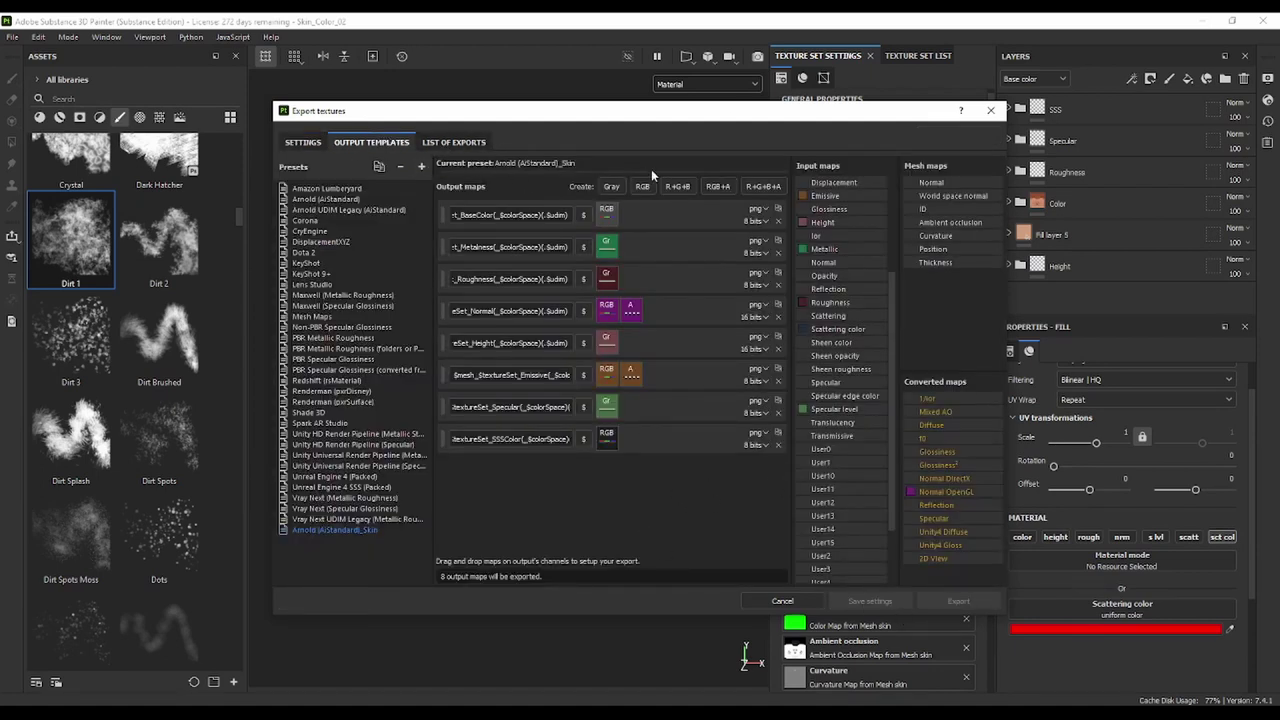
pyautogui.click(303, 142)
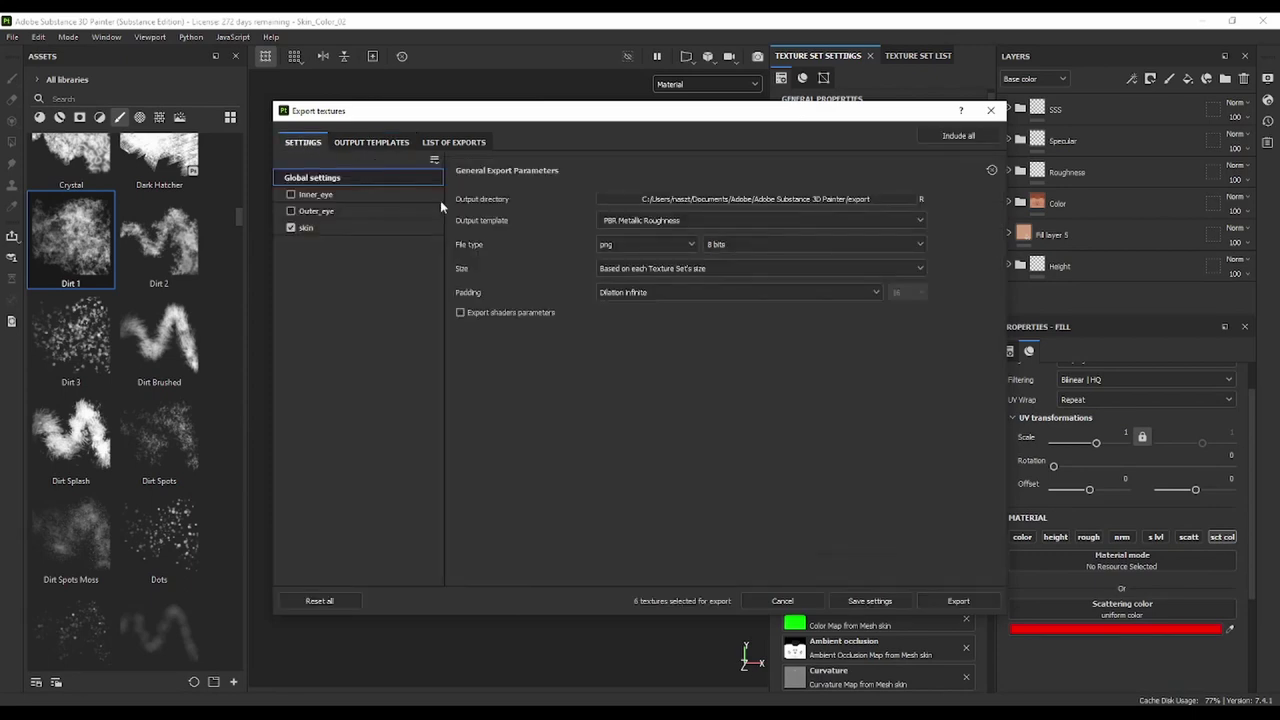
pyautogui.click(644, 220)
pyautogui.scroll(3, 915, 288)
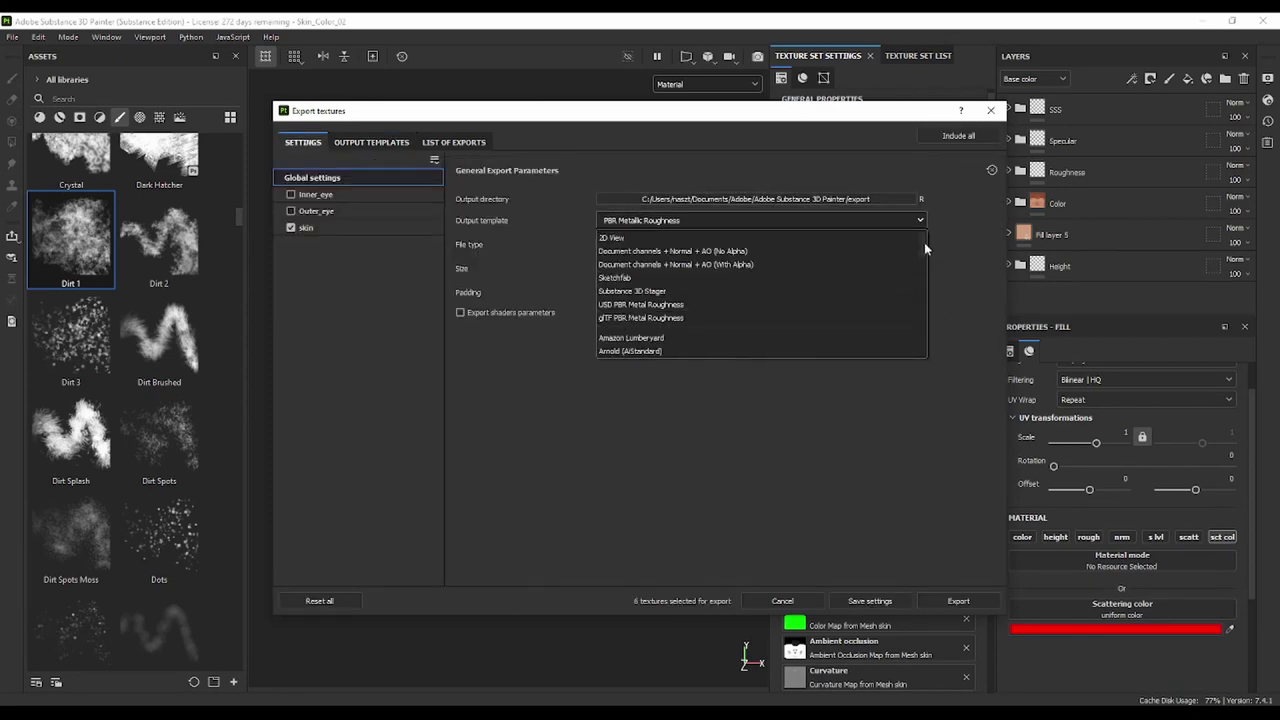
pyautogui.scroll(-1, 920, 252)
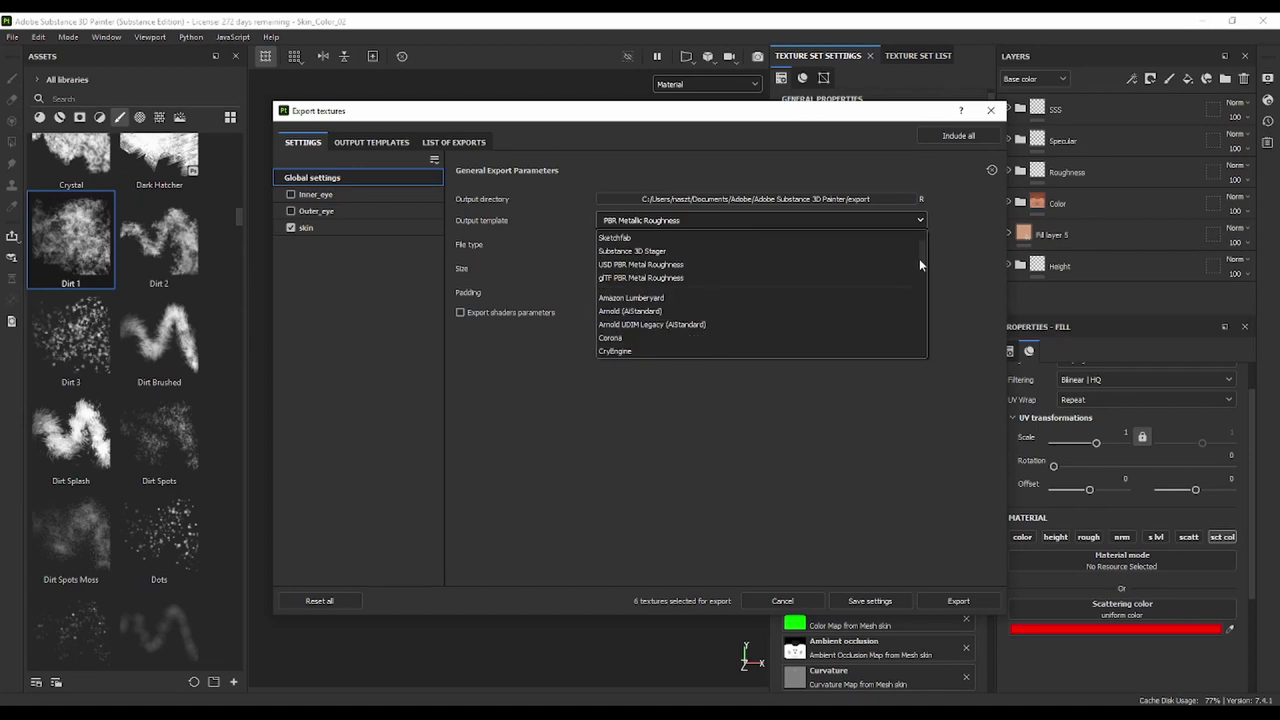
pyautogui.moveTo(919, 262); pyautogui.dragTo(910, 343)
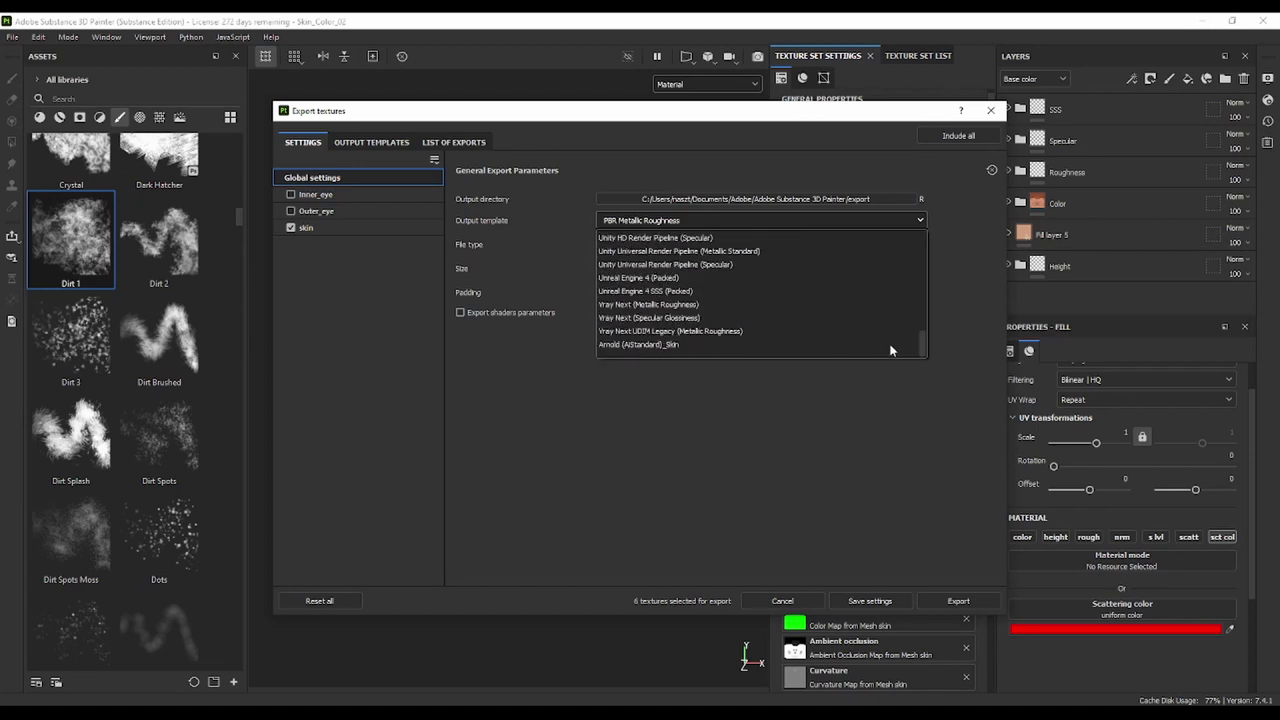
pyautogui.click(699, 345)
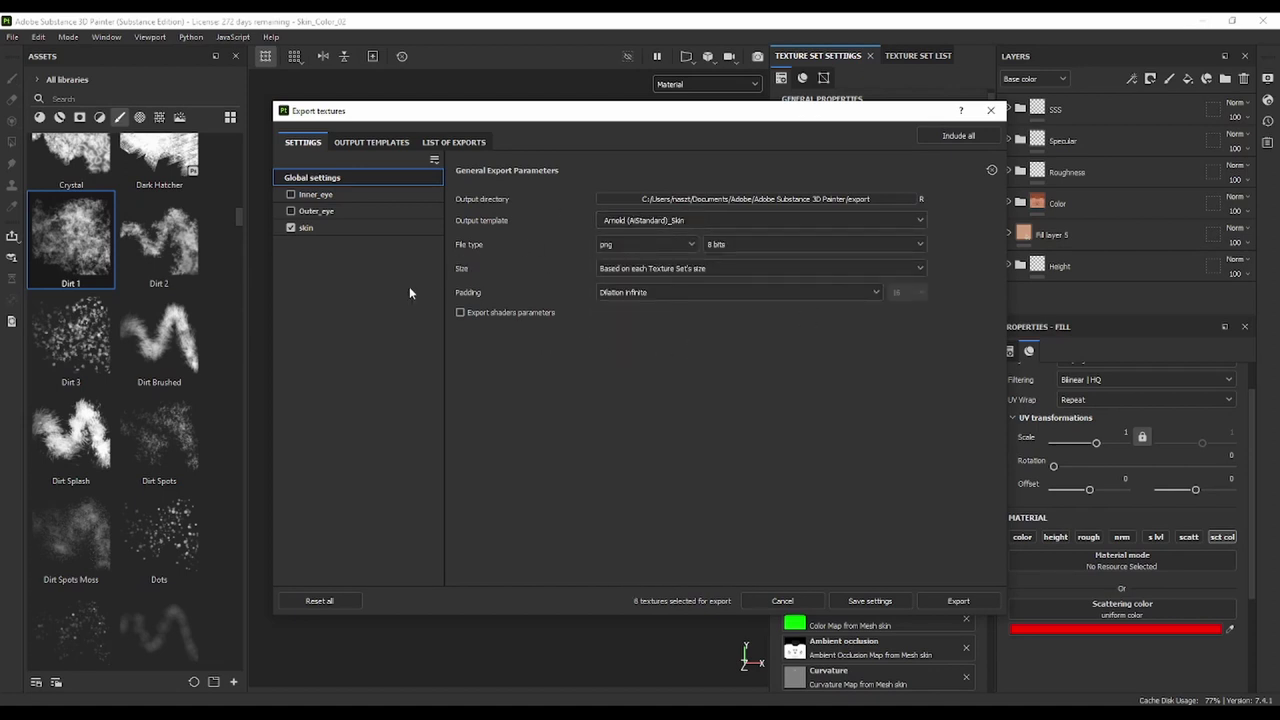
# Uncheck every skin output map except BaseColor, then return to Global settings
pyautogui.click(315, 228)
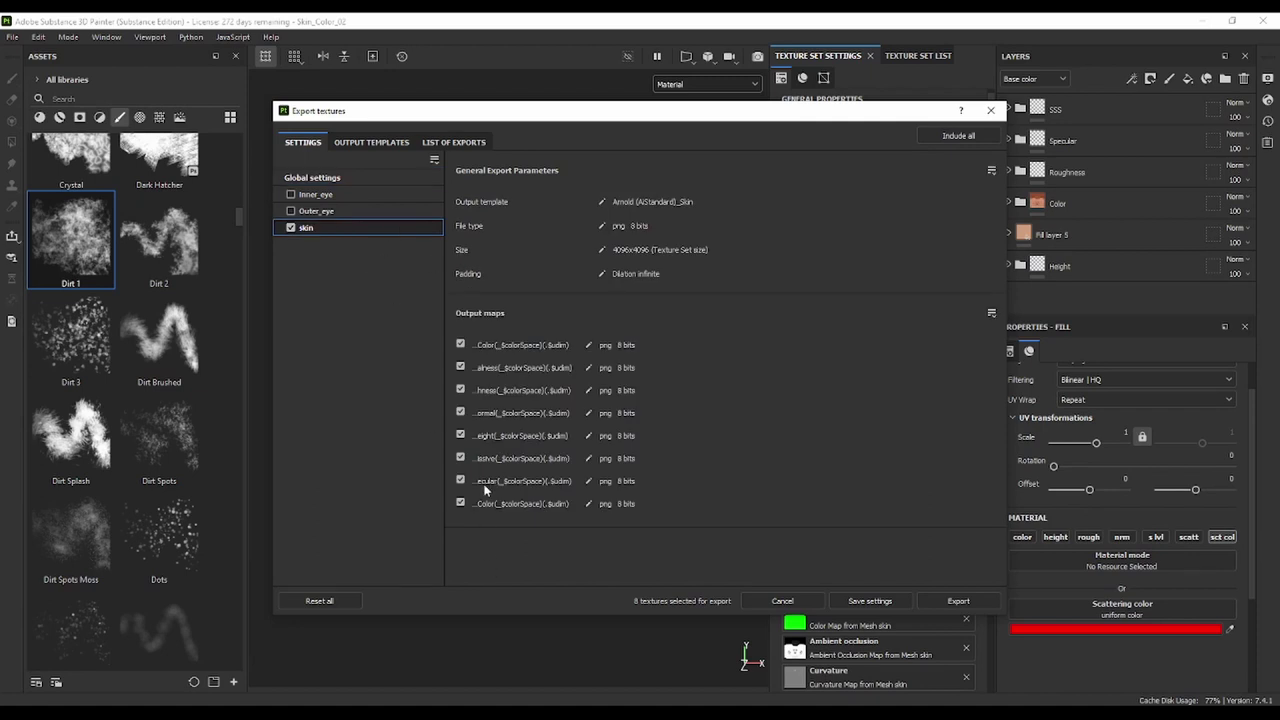
pyautogui.click(461, 368)
pyautogui.click(461, 390)
pyautogui.click(461, 412)
pyautogui.click(460, 435)
pyautogui.click(460, 458)
pyautogui.click(460, 480)
pyautogui.click(460, 503)
pyautogui.click(318, 180)
# Set the output folder to D:/Work/2022/SU/64_2/802403/W7/out and export the skin's BaseColor map
pyautogui.click(881, 199)
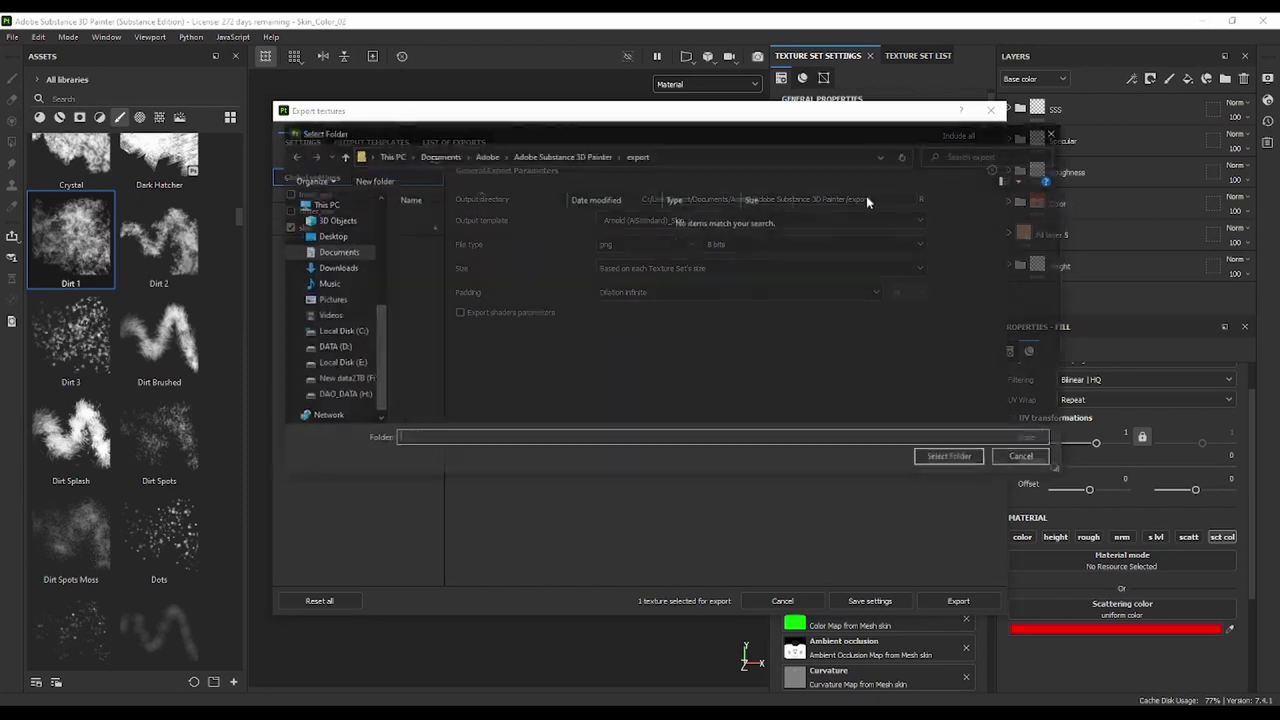
pyautogui.scroll(-3, 340, 290)
pyautogui.scroll(2, 330, 255)
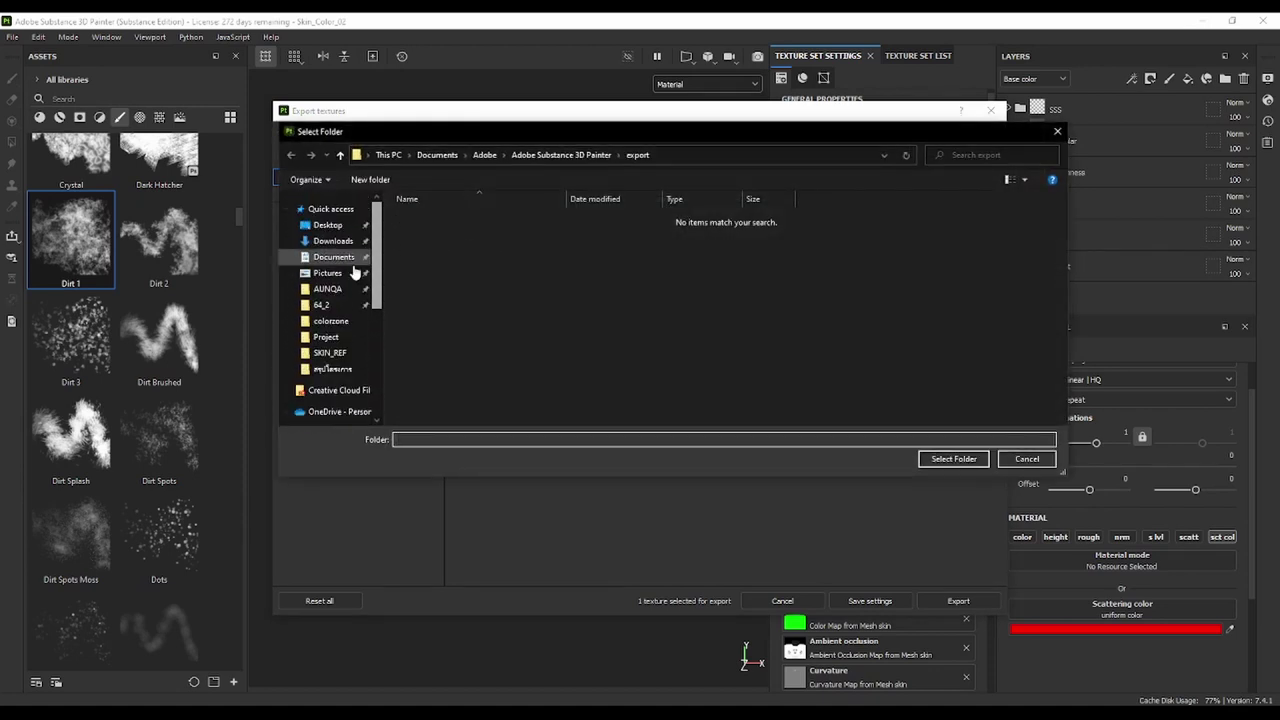
pyautogui.click(329, 307)
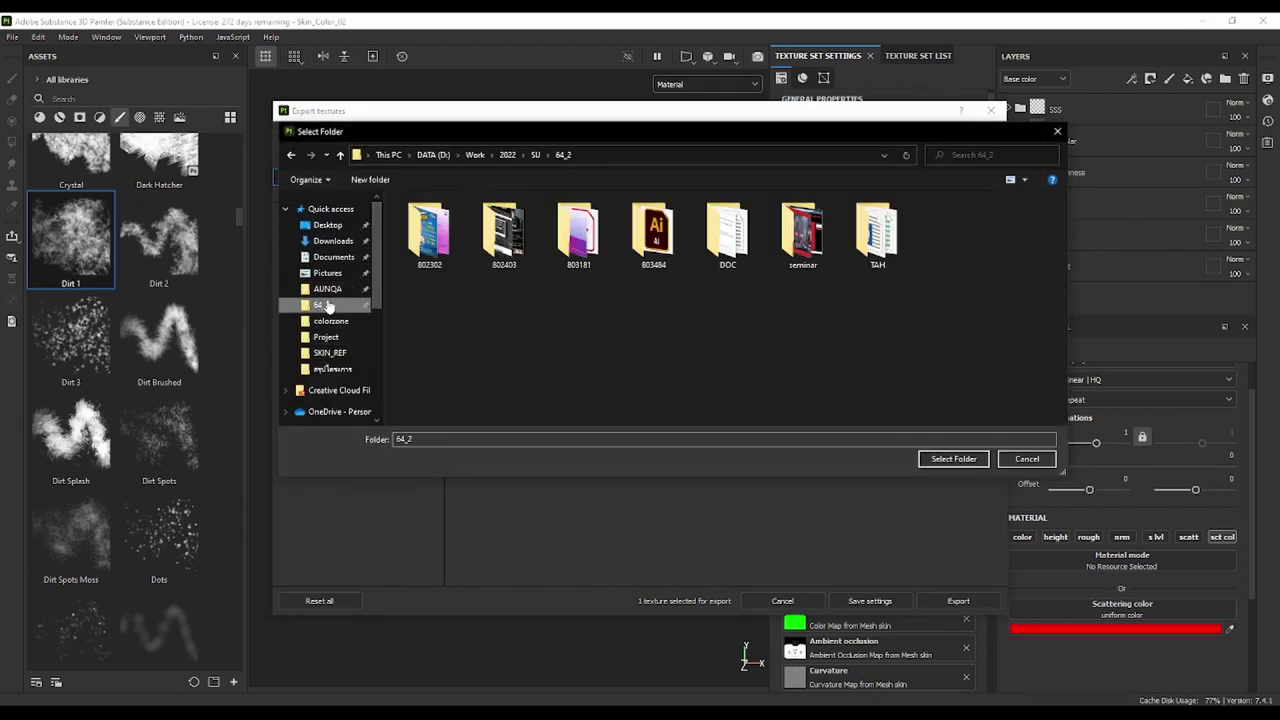
pyautogui.doubleClick(500, 242)
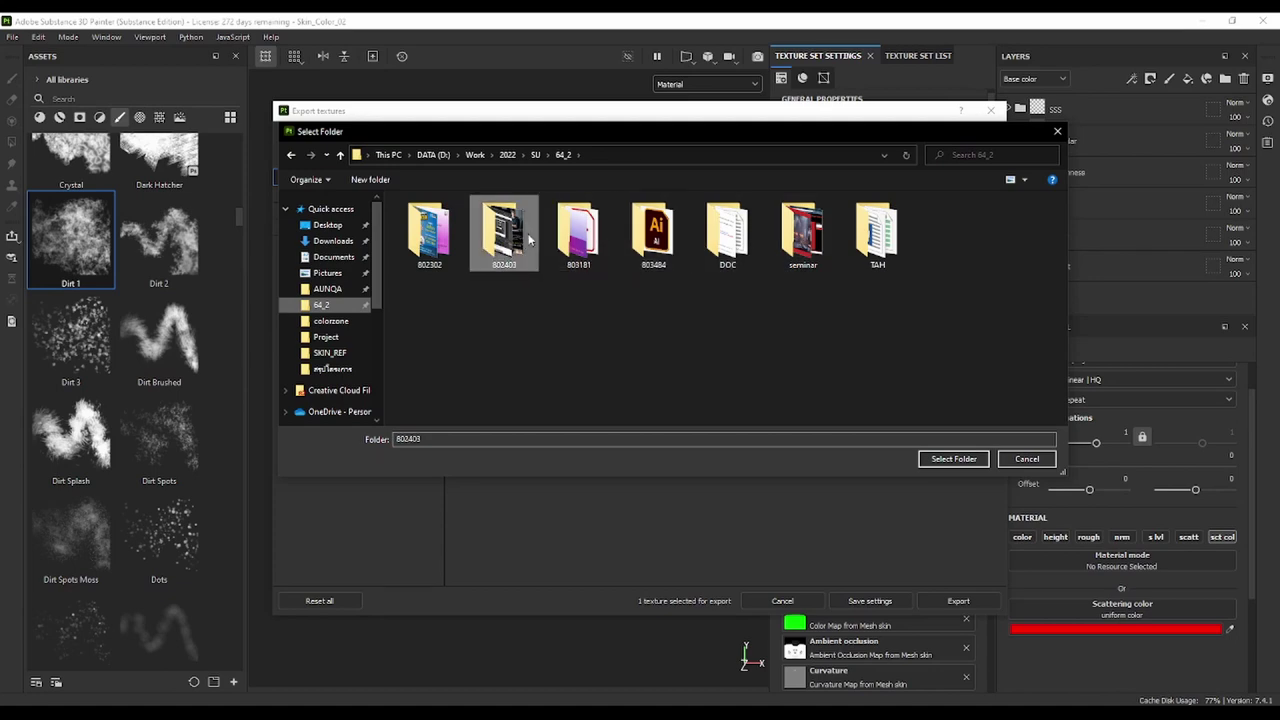
pyautogui.click(431, 318)
pyautogui.doubleClick(431, 318)
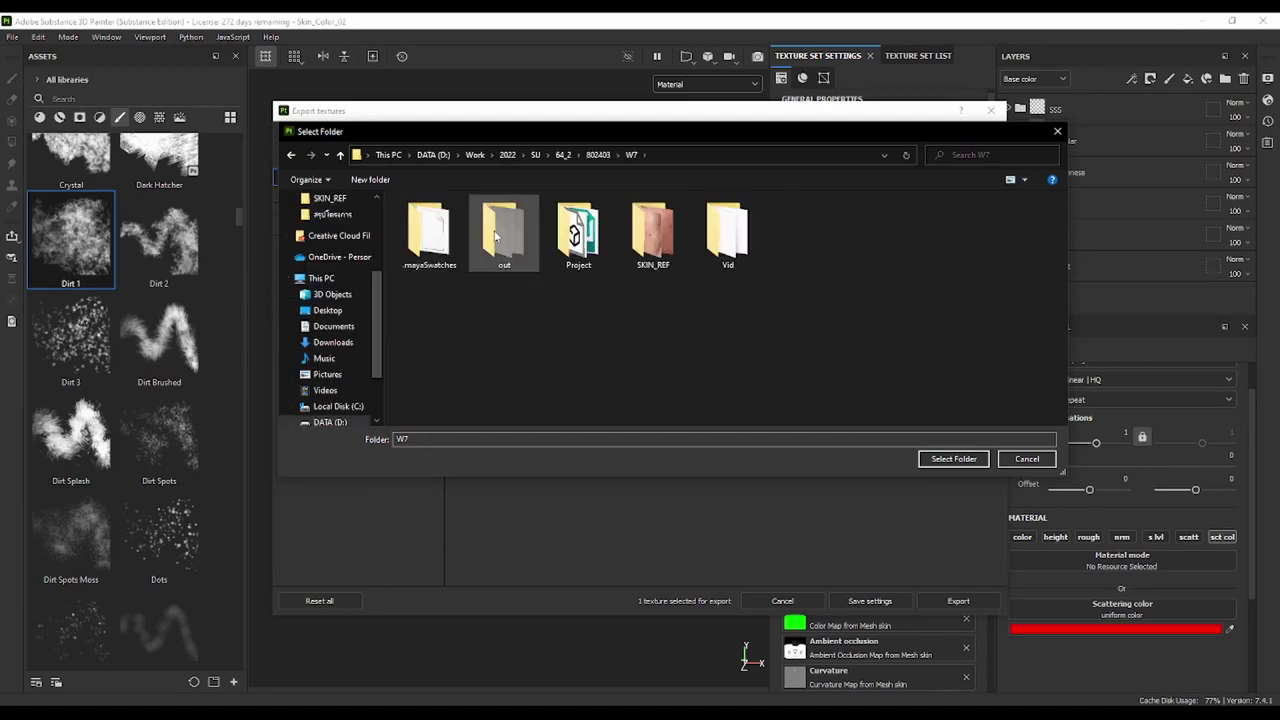
pyautogui.doubleClick(504, 236)
pyautogui.click(954, 459)
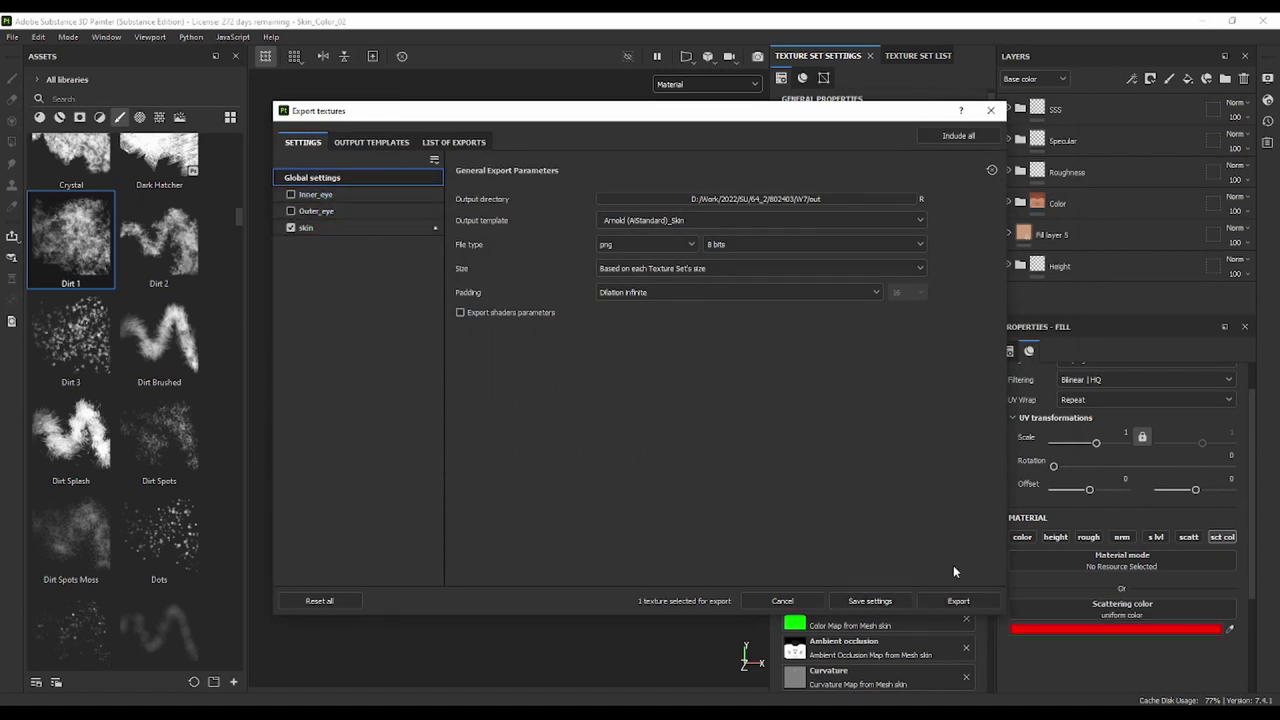
pyautogui.click(356, 228)
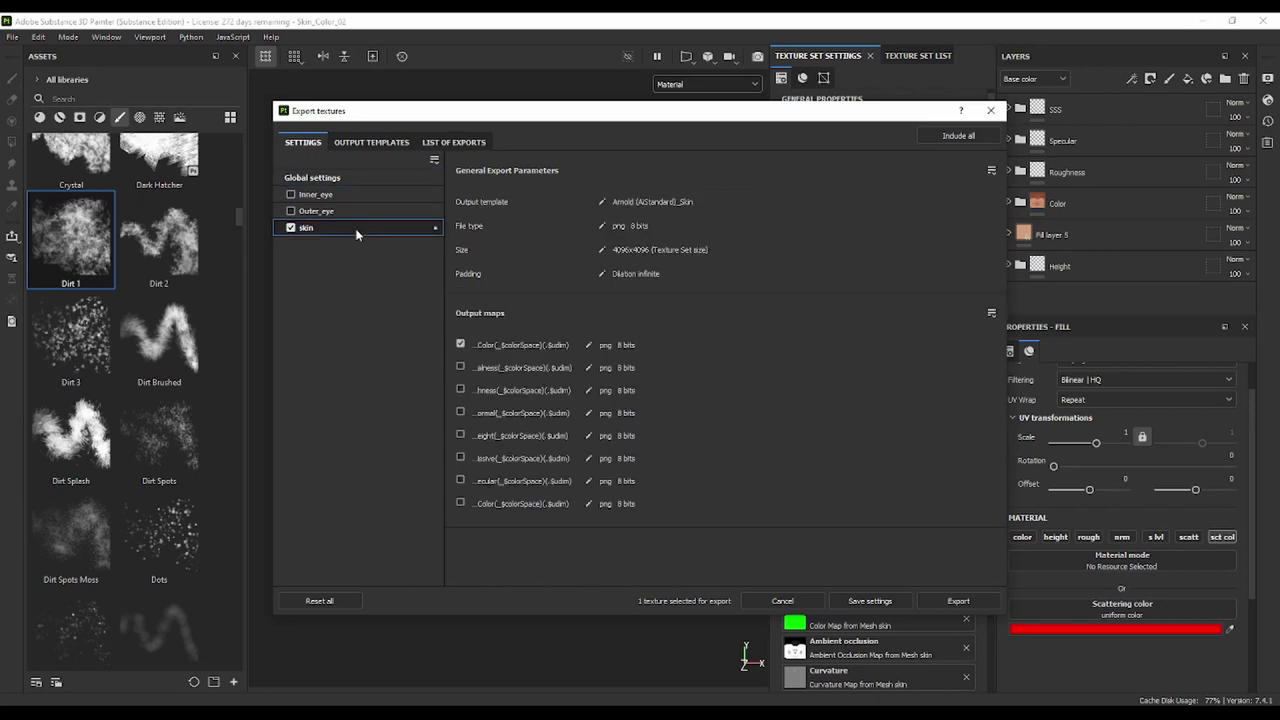
pyautogui.click(962, 601)
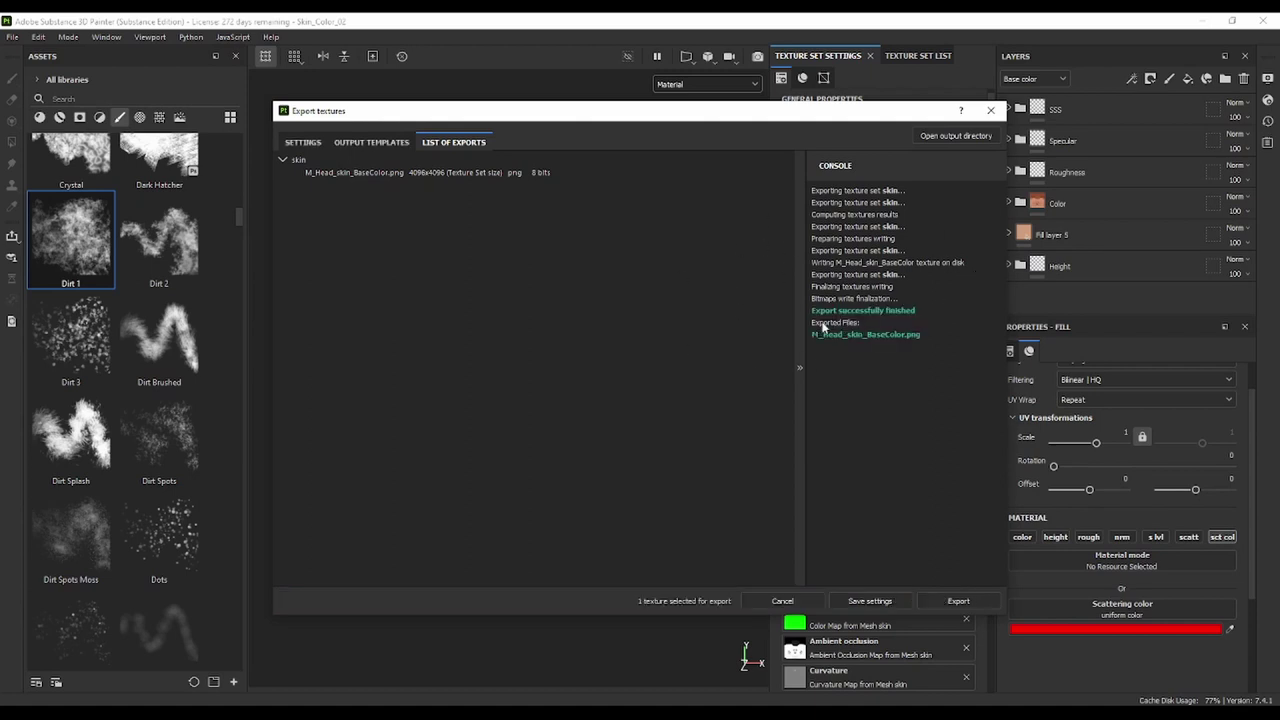
# Close the texture export window and open the W7 out folder in File Explorer
pyautogui.click(990, 110)
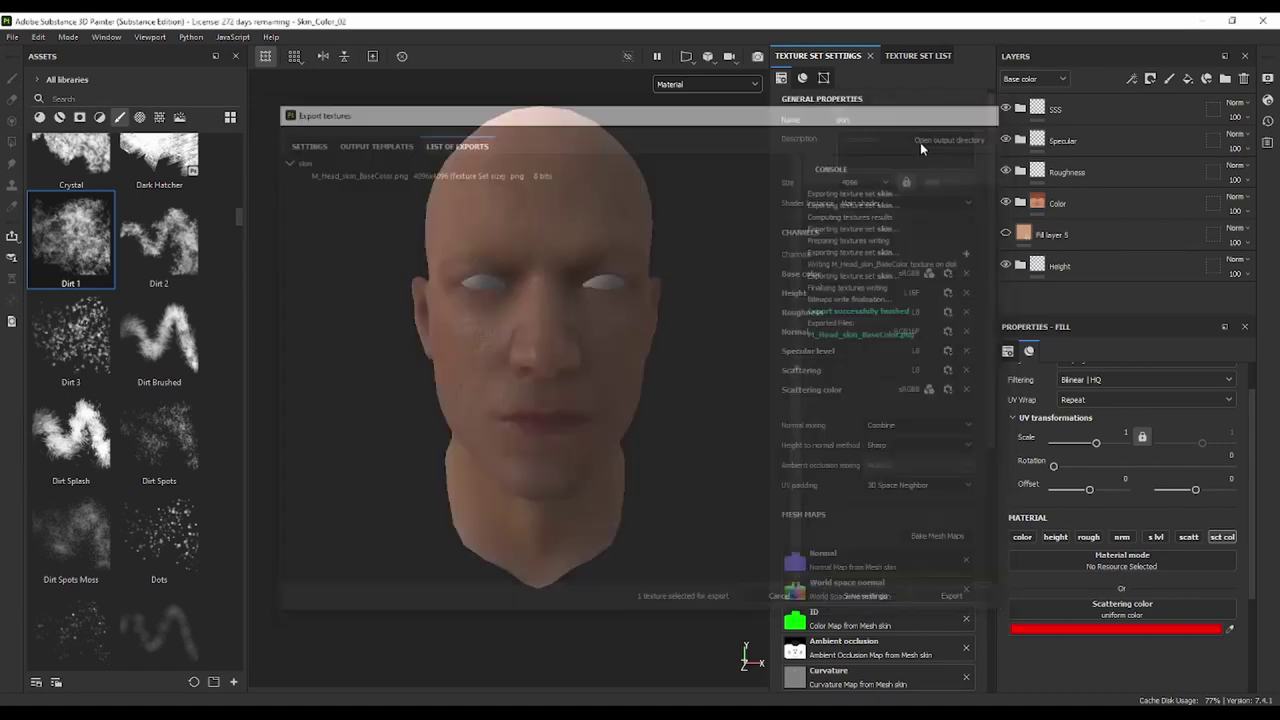
pyautogui.hotkey('alt', 'Tab')
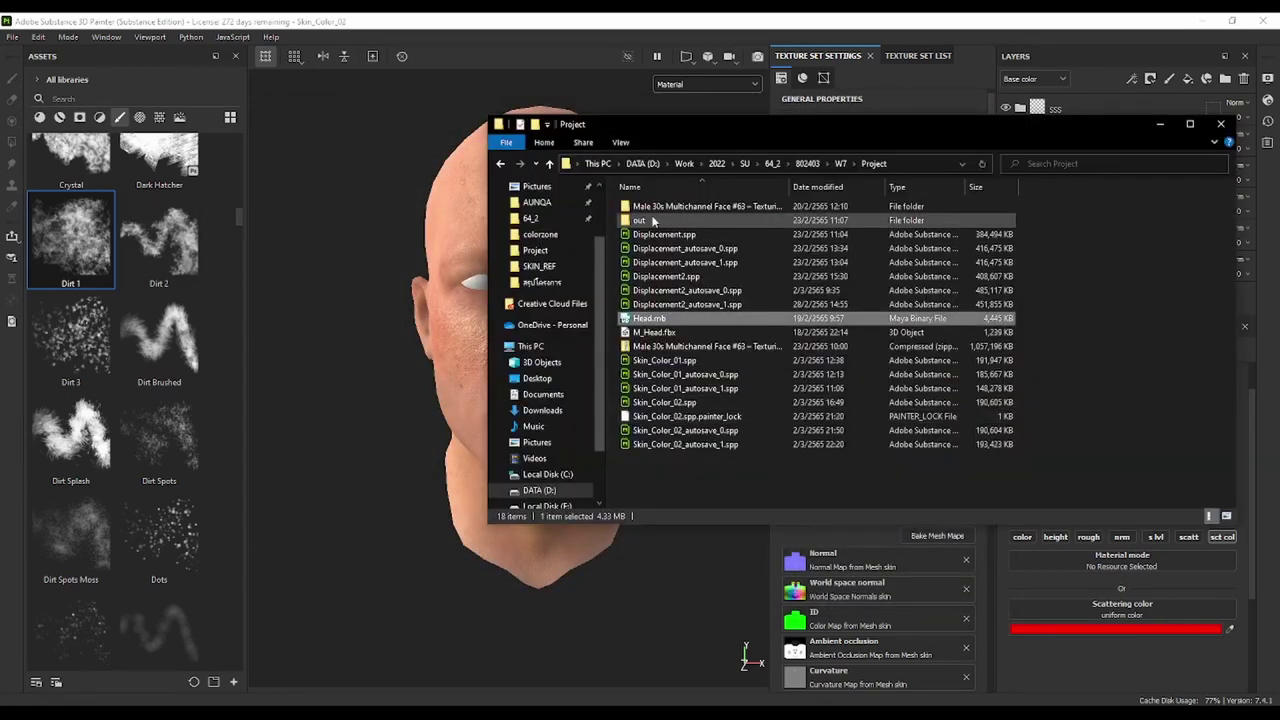
pyautogui.click(840, 163)
pyautogui.doubleClick(729, 222)
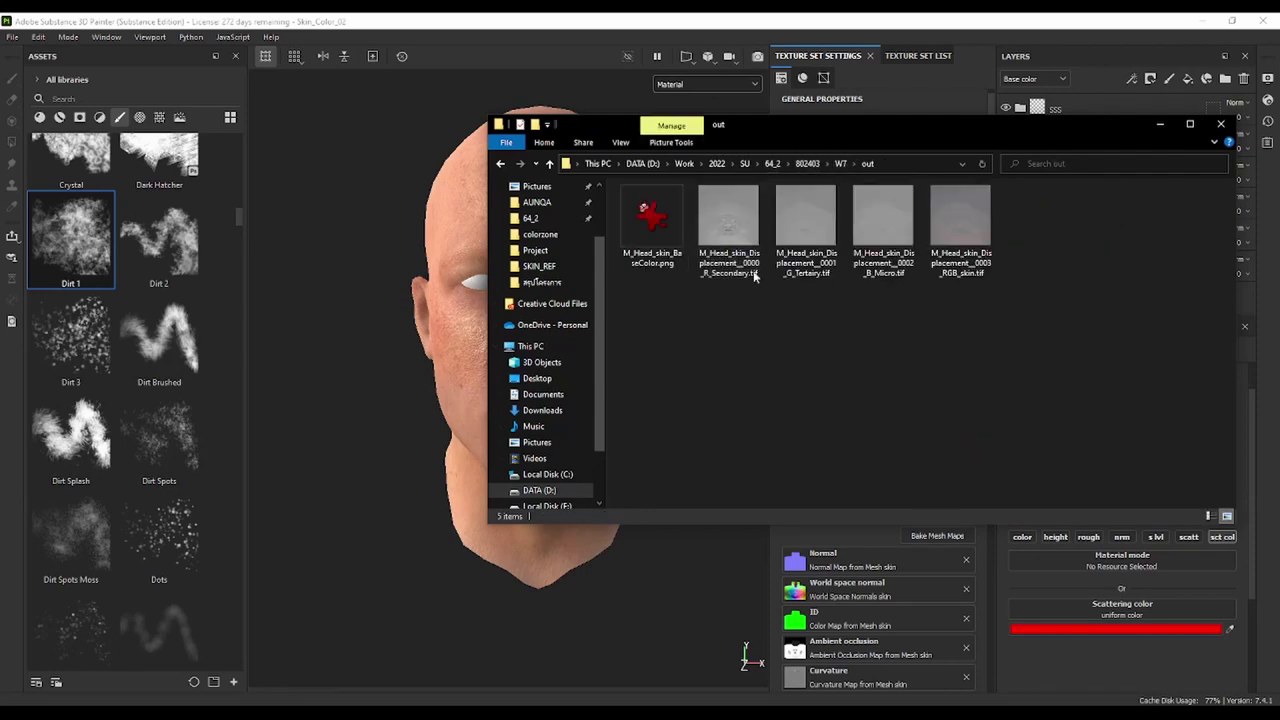
# Preview M_Head_skin_BaseColor.png, then drag it onto Painter's Assets panel
pyautogui.click(648, 213)
pyautogui.doubleClick(648, 213)
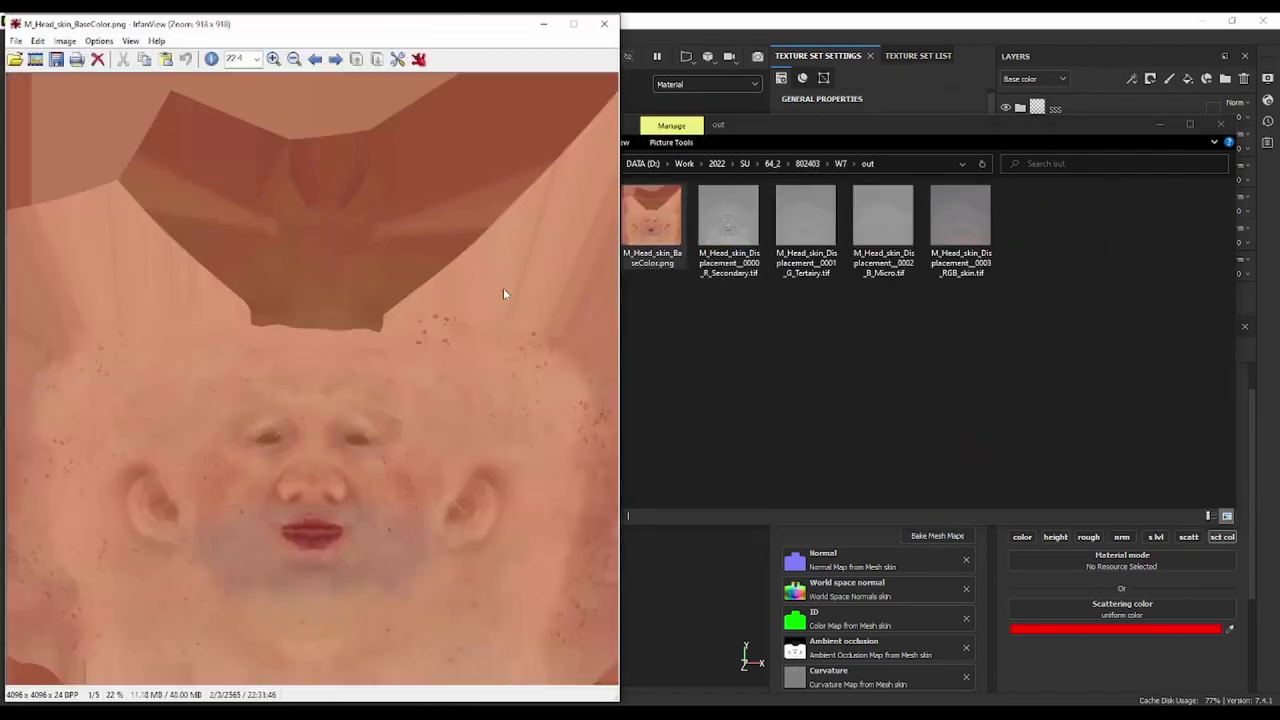
pyautogui.click(604, 23)
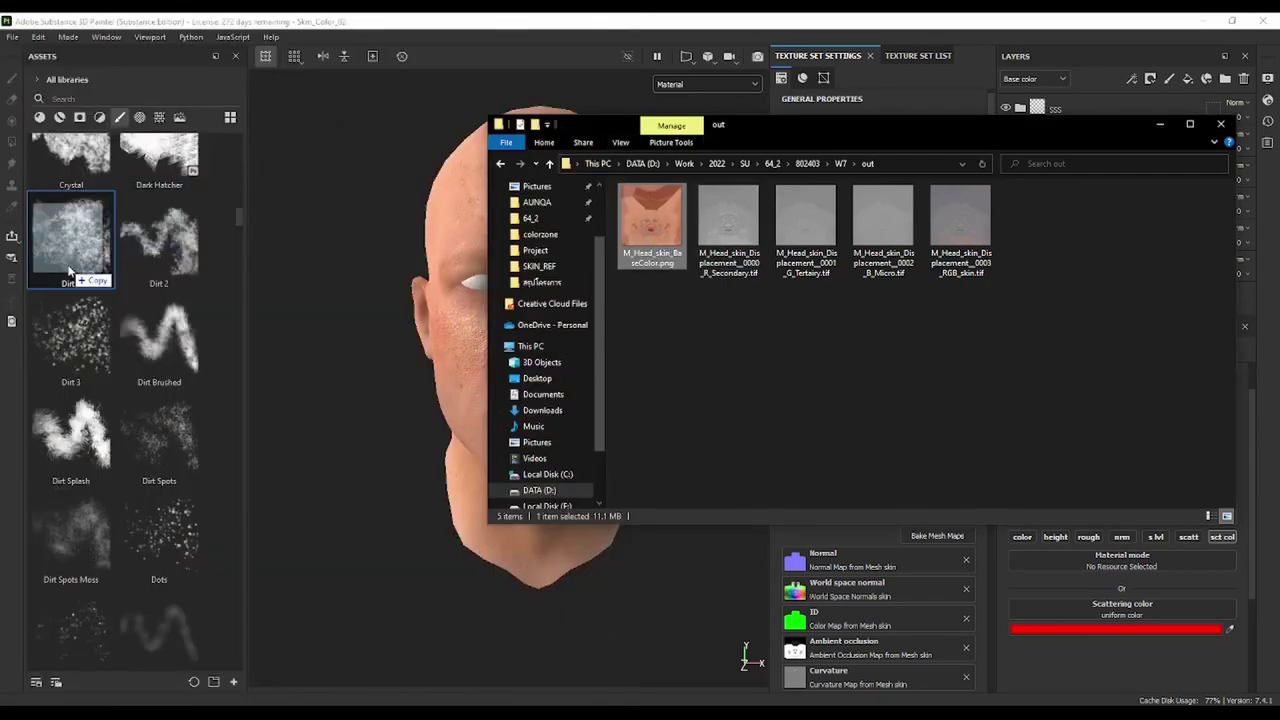
pyautogui.moveTo(648, 222); pyautogui.dragTo(72, 240)
# Import M_Head_skin_BaseColor.png into the current project with usage set to texture
pyautogui.click(451, 164)
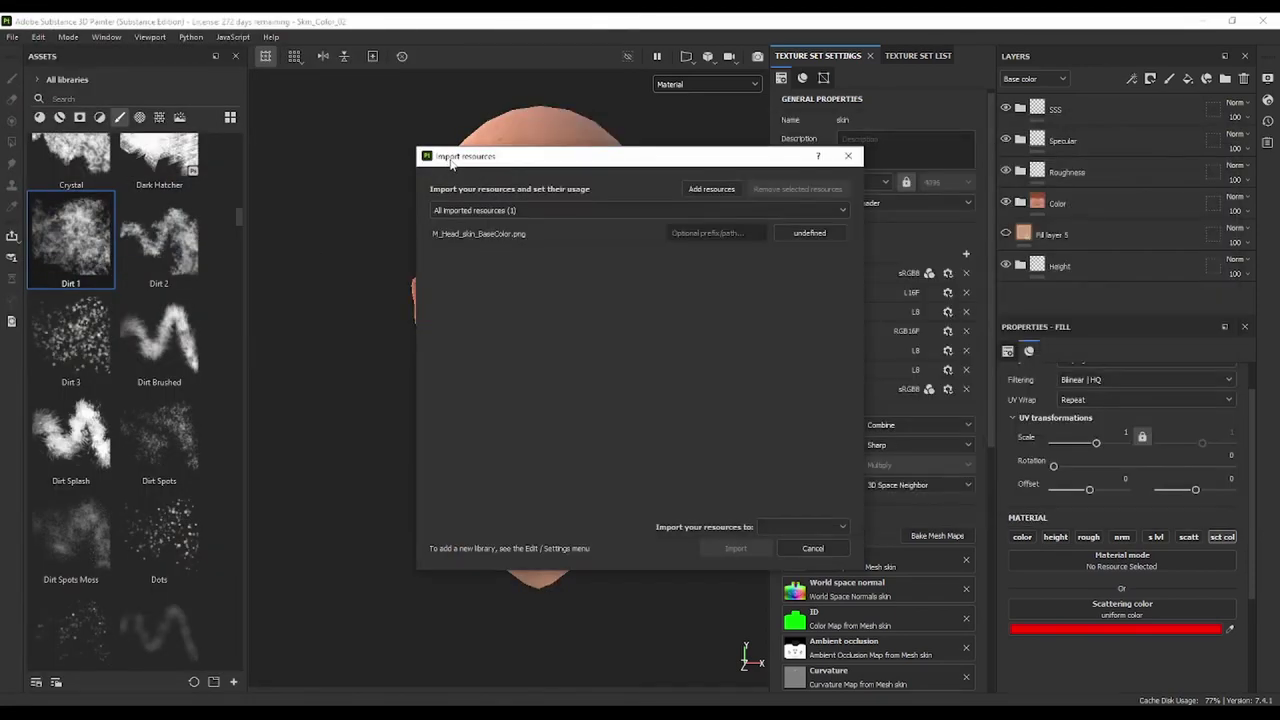
pyautogui.click(810, 232)
pyautogui.click(850, 279)
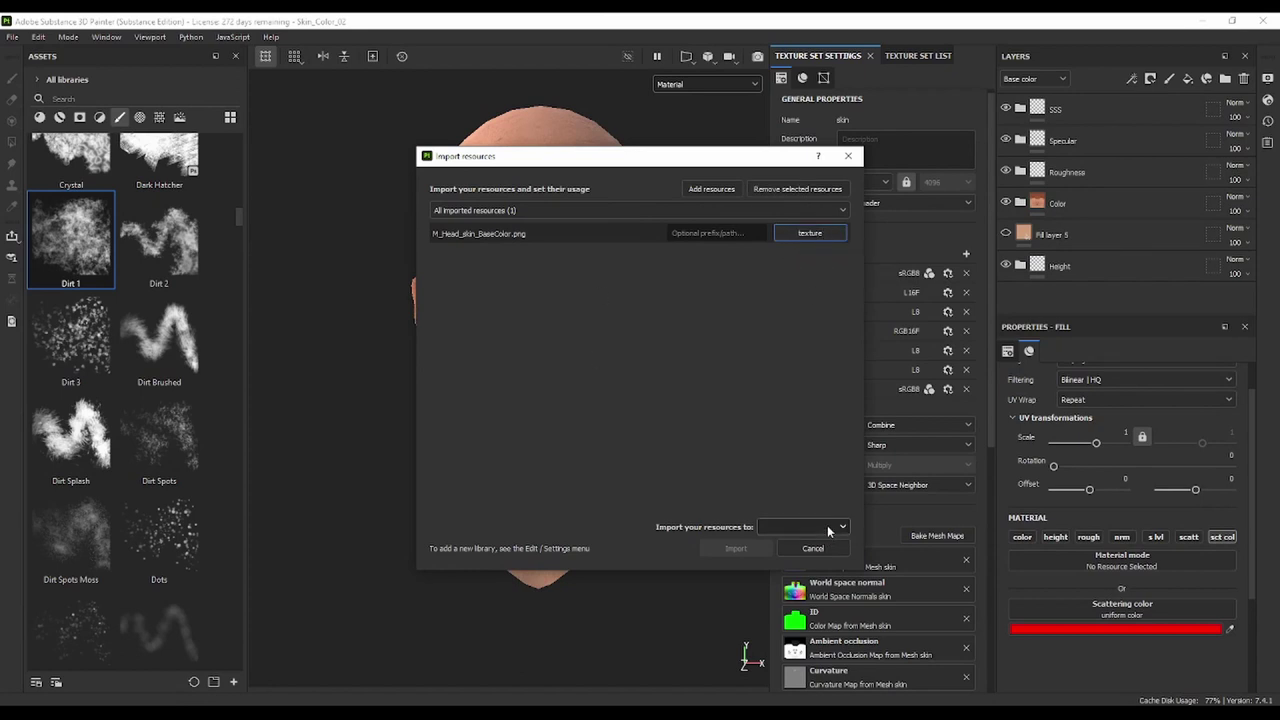
pyautogui.click(828, 531)
pyautogui.click(820, 557)
pyautogui.click(735, 548)
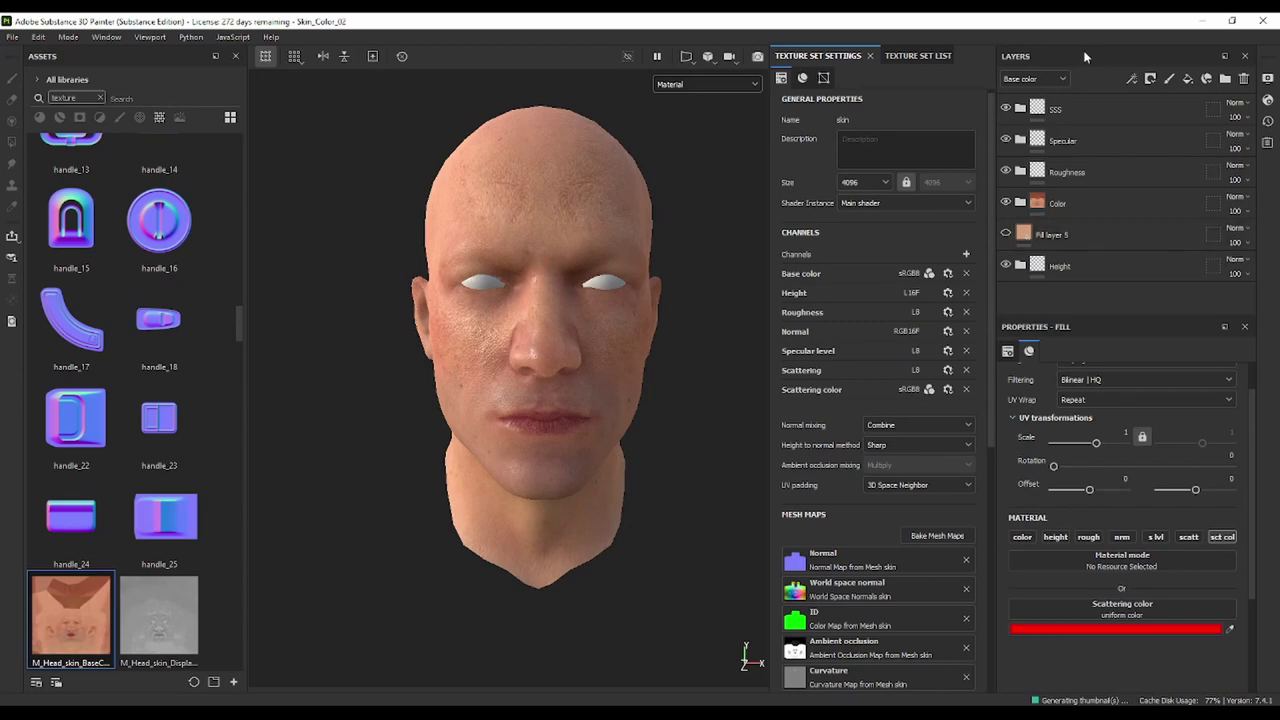
# Use the BaseColor texture as Fill layer 7's Scattering color and view that channel alone
pyautogui.click(1101, 110)
pyautogui.click(1020, 109)
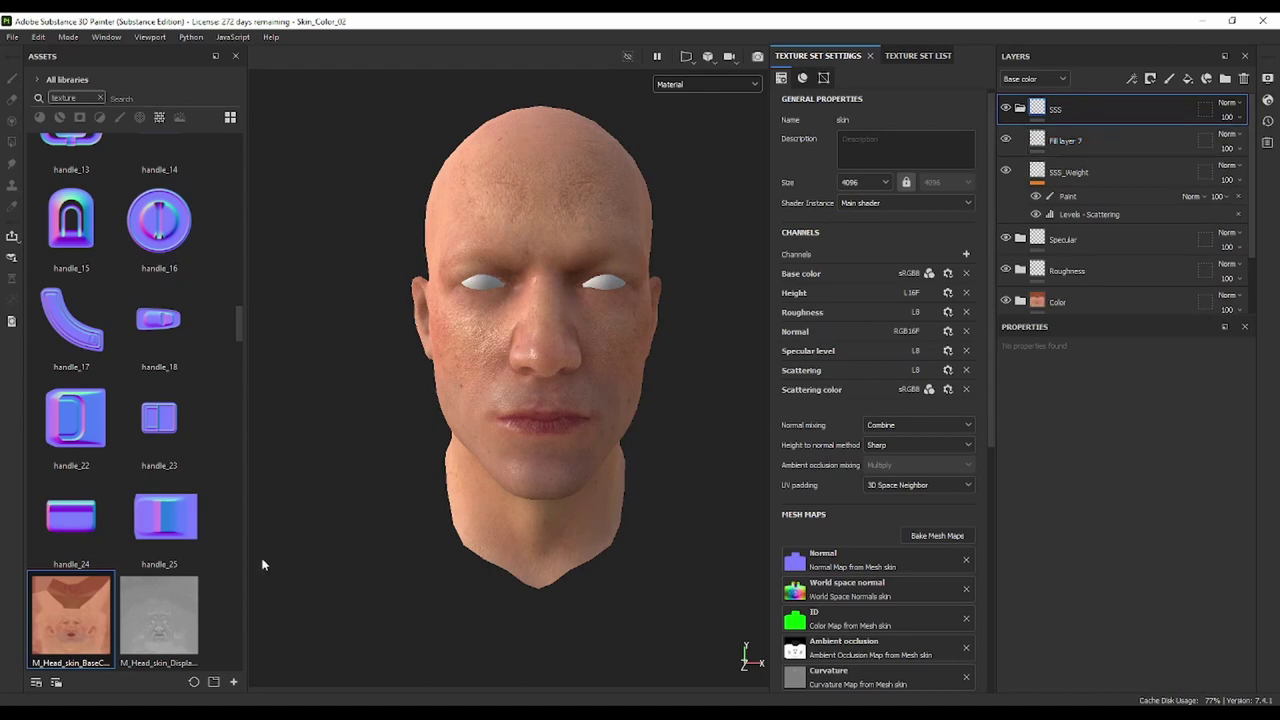
pyautogui.click(1072, 142)
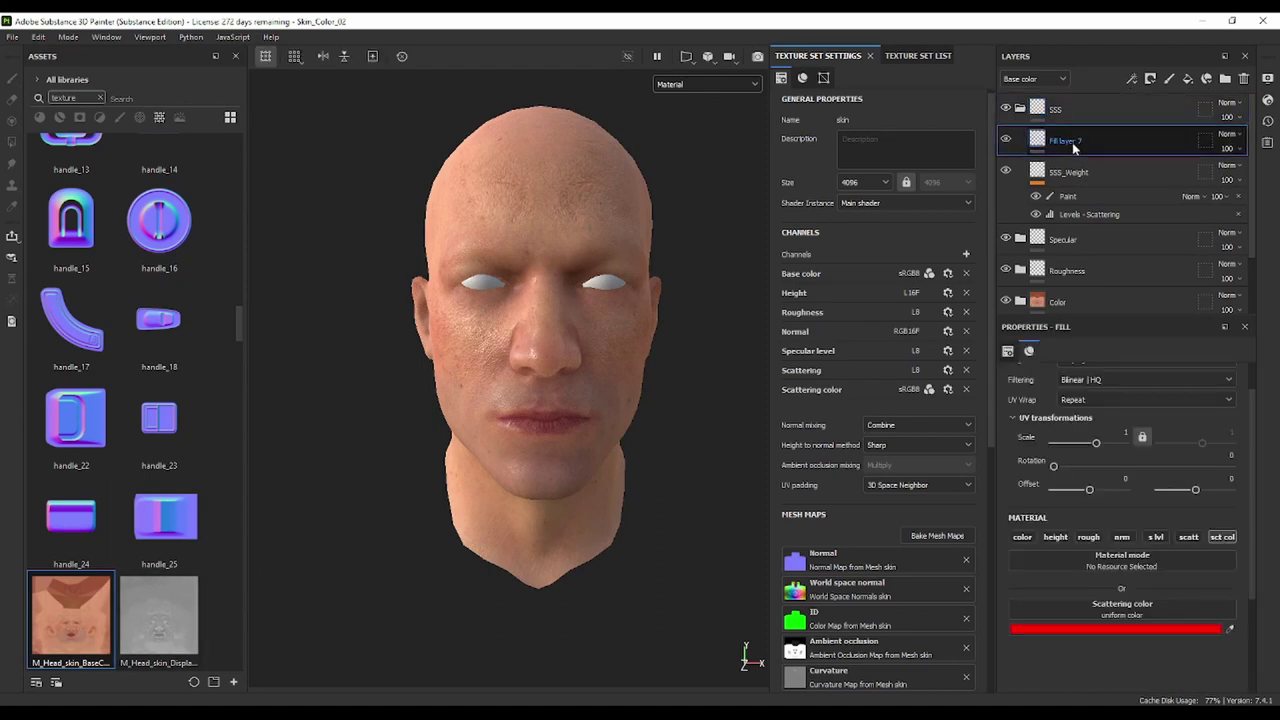
pyautogui.moveTo(80, 643); pyautogui.dragTo(1131, 611)
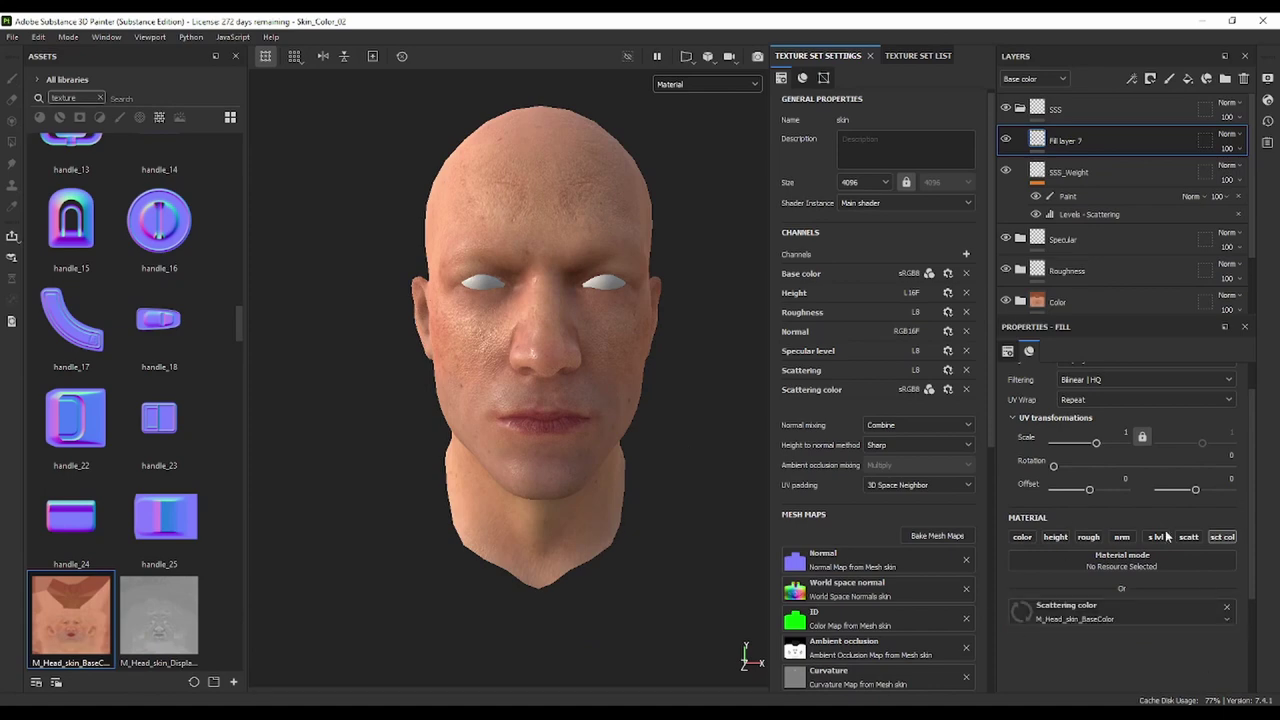
pyautogui.click(717, 84)
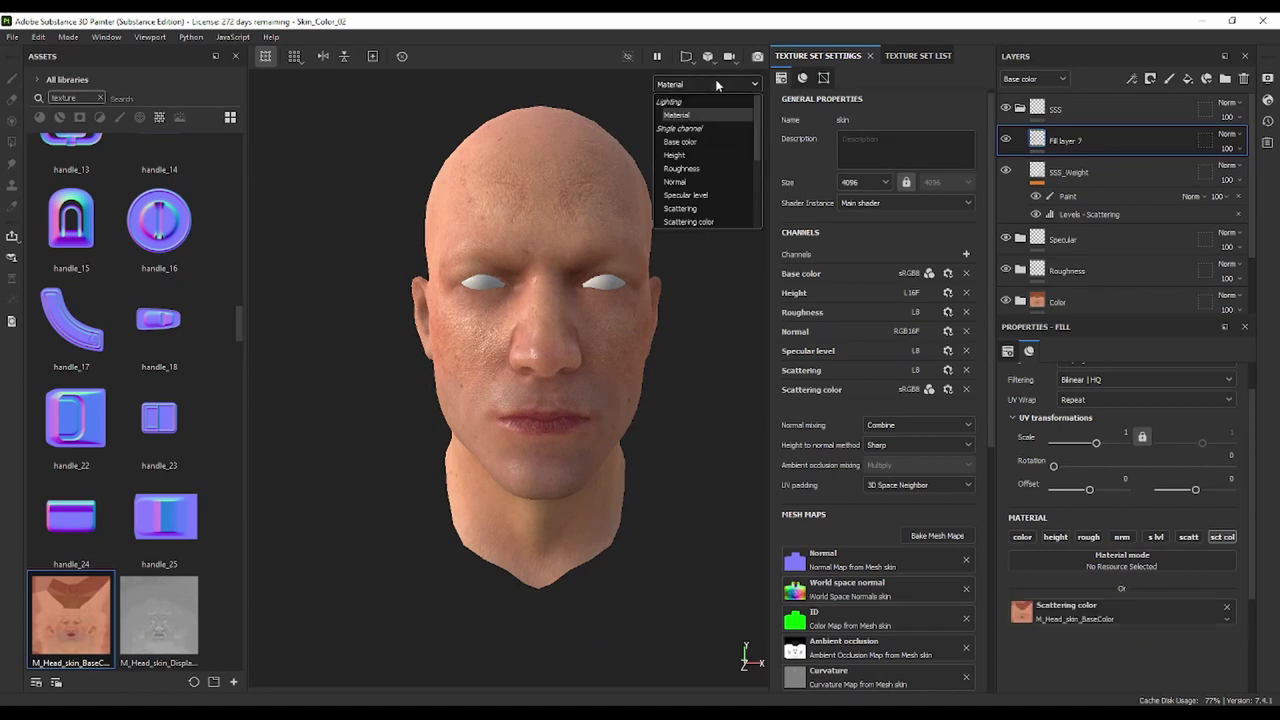
pyautogui.click(705, 218)
pyautogui.moveTo(632, 290)
pyautogui.keyDown('alt'); pyautogui.mouseDown()
pyautogui.moveTo(614, 314)
pyautogui.moveTo(466, 323)
pyautogui.moveTo(678, 304)
pyautogui.moveTo(540, 290)
pyautogui.mouseUp(); pyautogui.keyUp('alt')
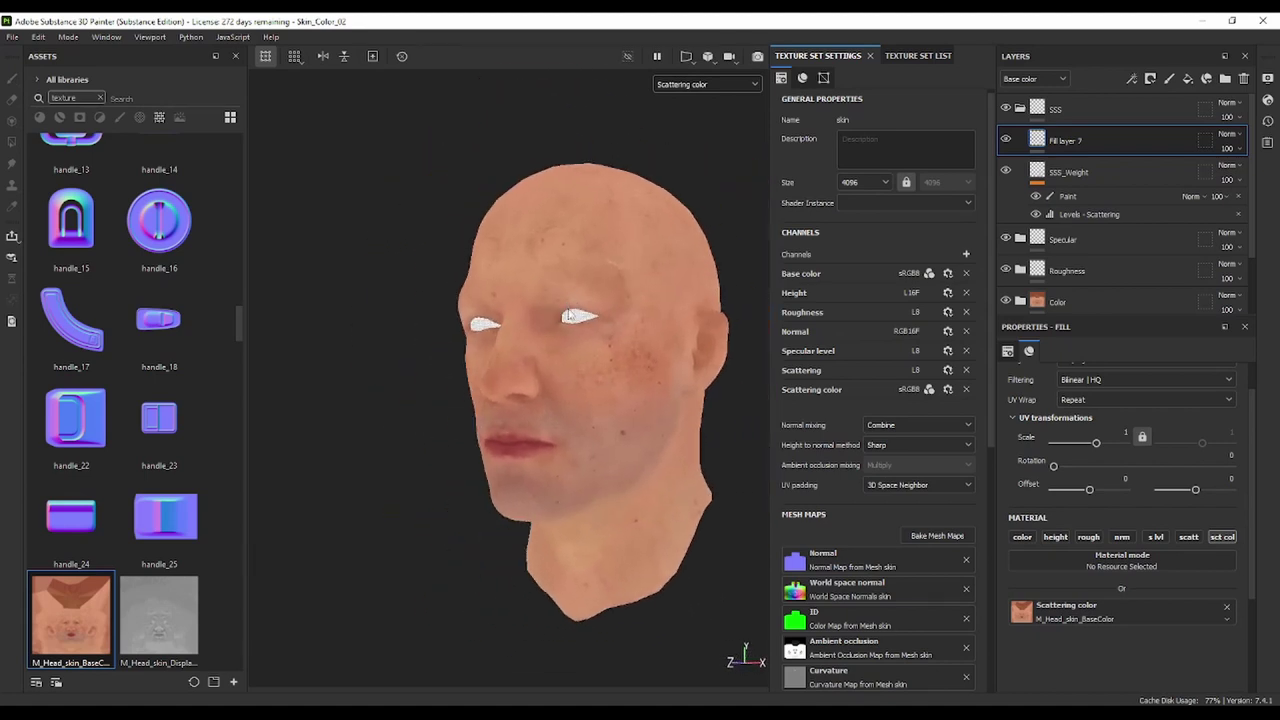
# Add a filter to Fill layer 7 in the SSS folder and set it to HSL Perceptive
pyautogui.rightClick(1079, 142)
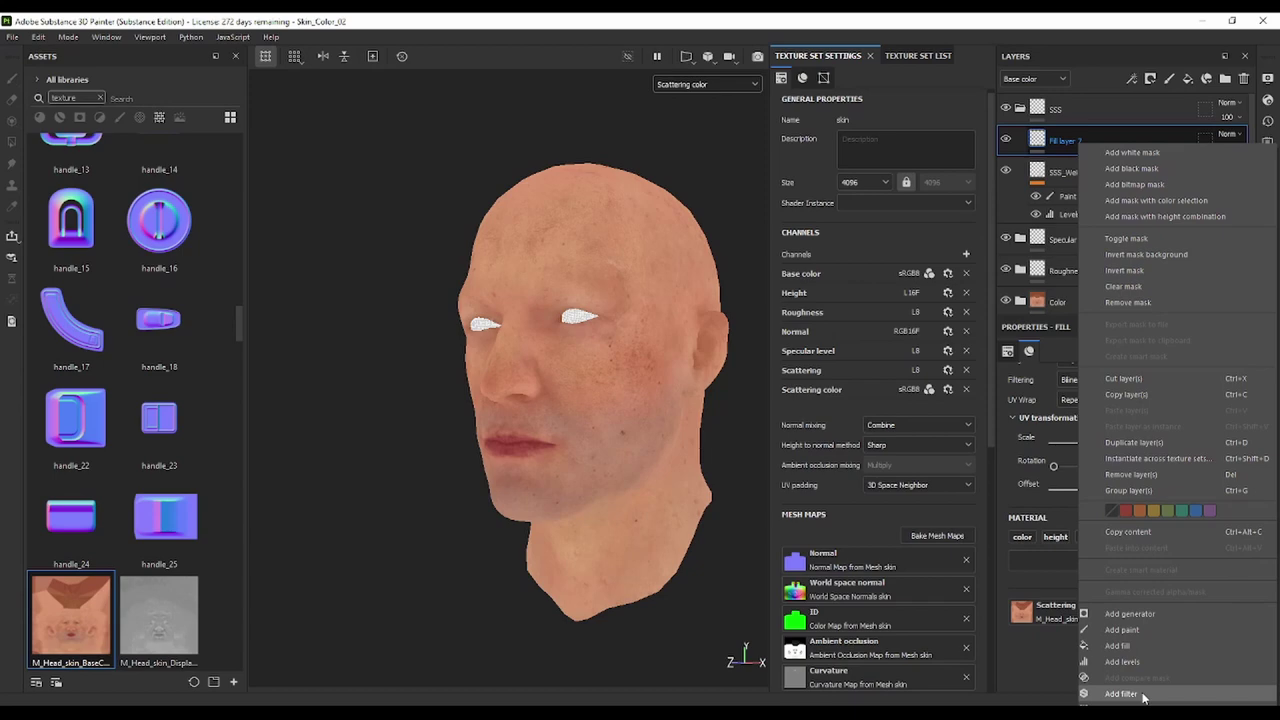
pyautogui.click(1121, 694)
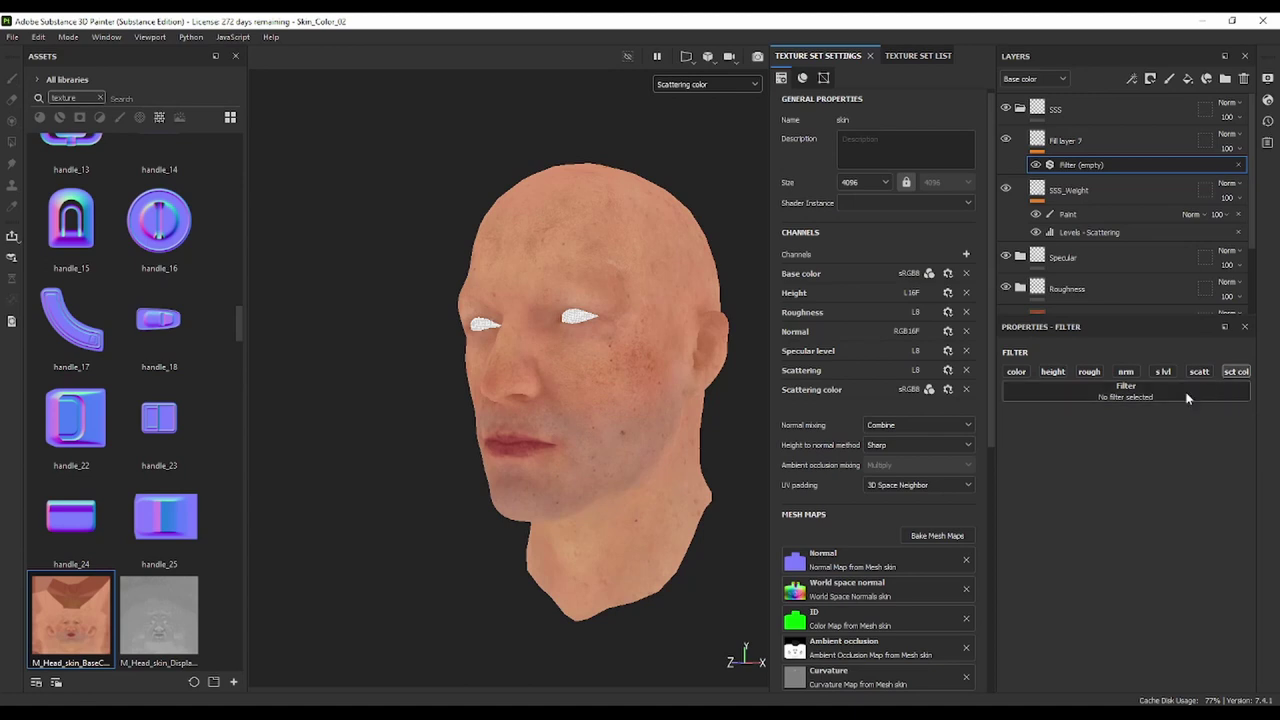
pyautogui.click(1186, 394)
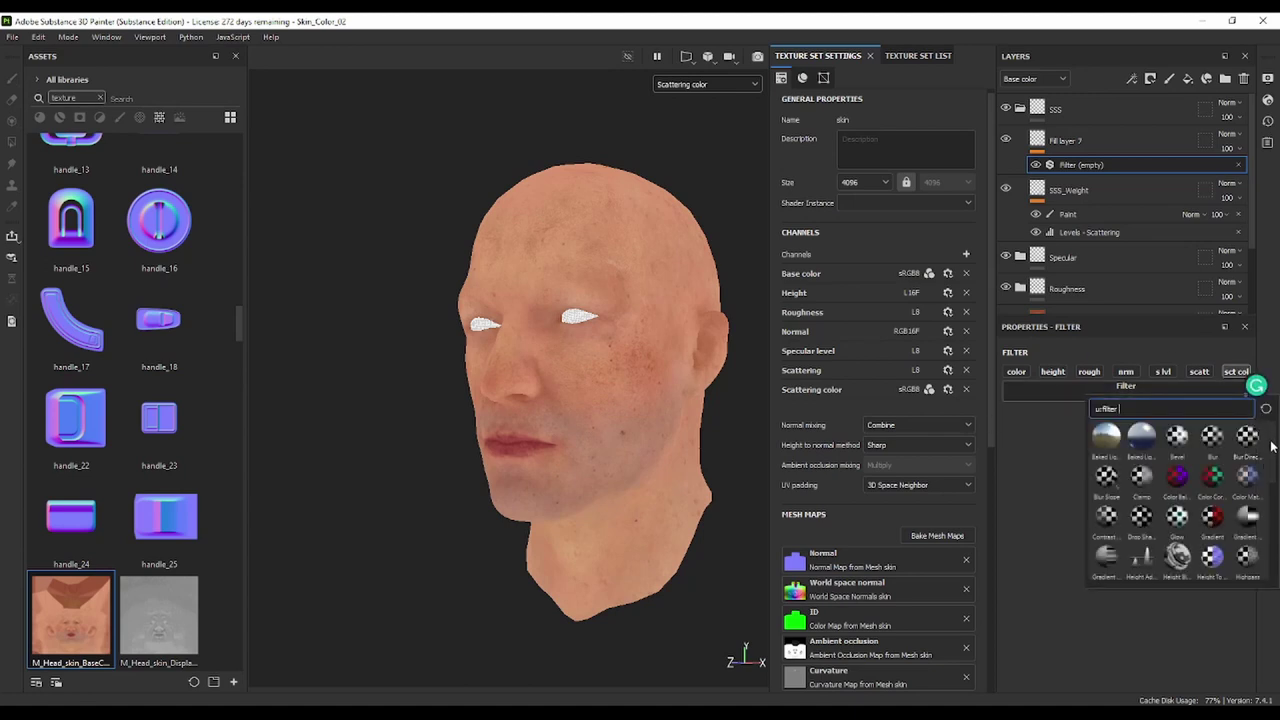
pyautogui.scroll(-1, 1272, 446)
pyautogui.scroll(-1, 1272, 446)
pyautogui.scroll(2, 1272, 446)
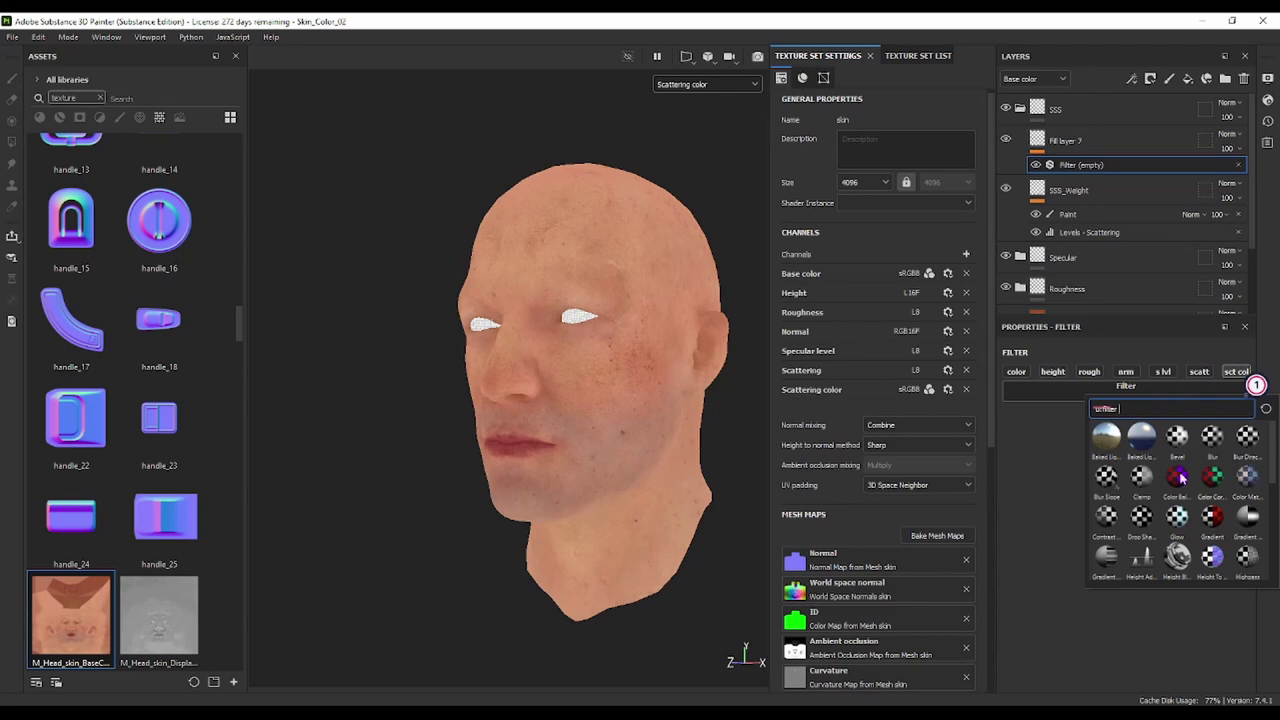
pyautogui.scroll(-3, 1185, 510)
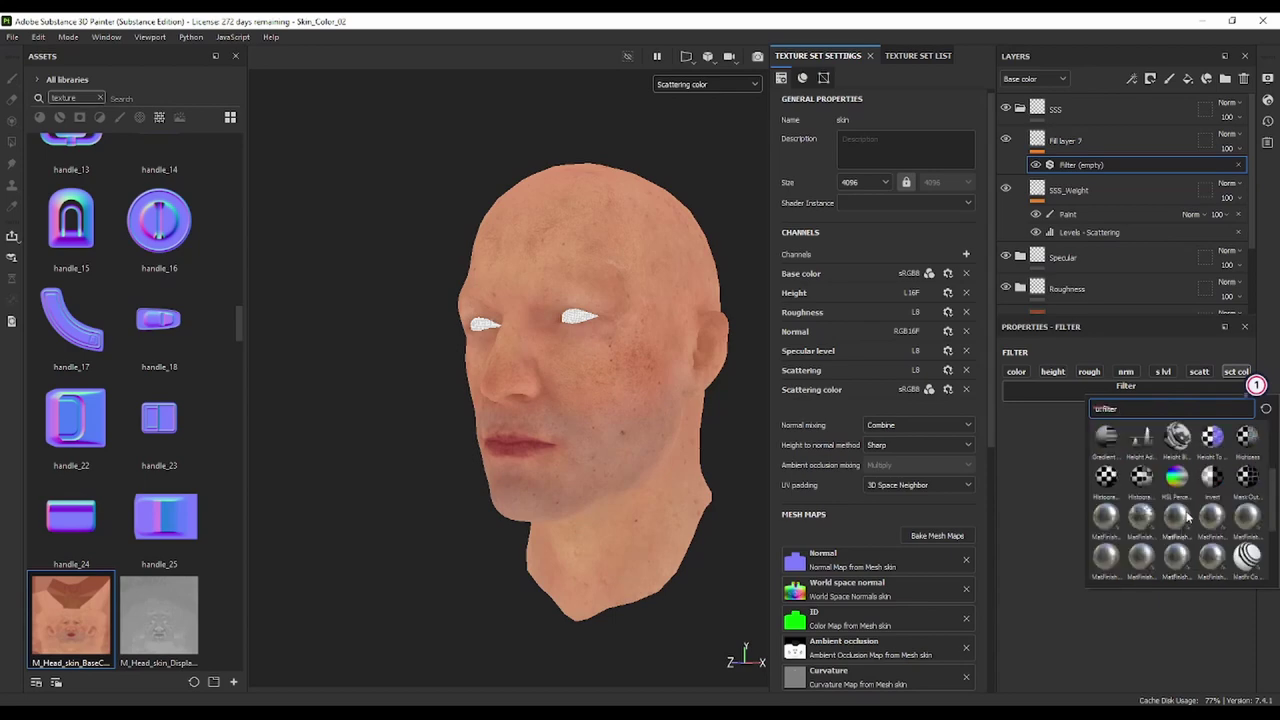
pyautogui.moveTo(1177, 476)
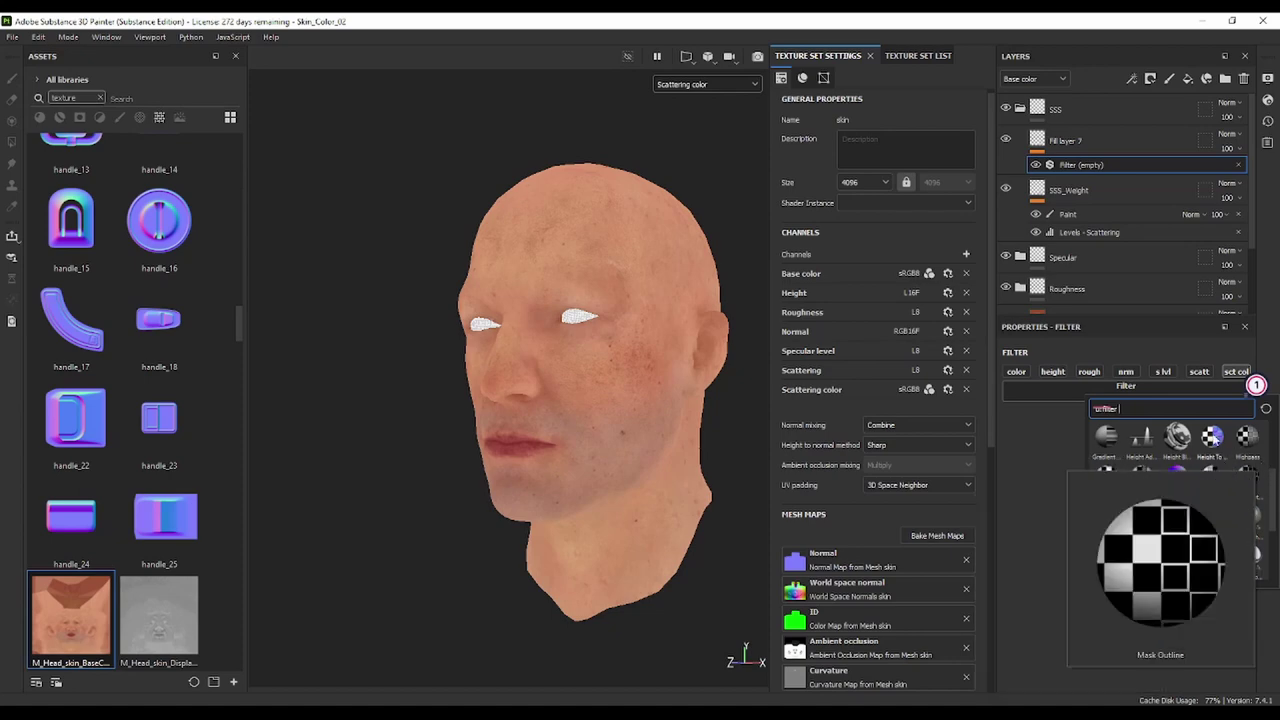
pyautogui.write('hu')
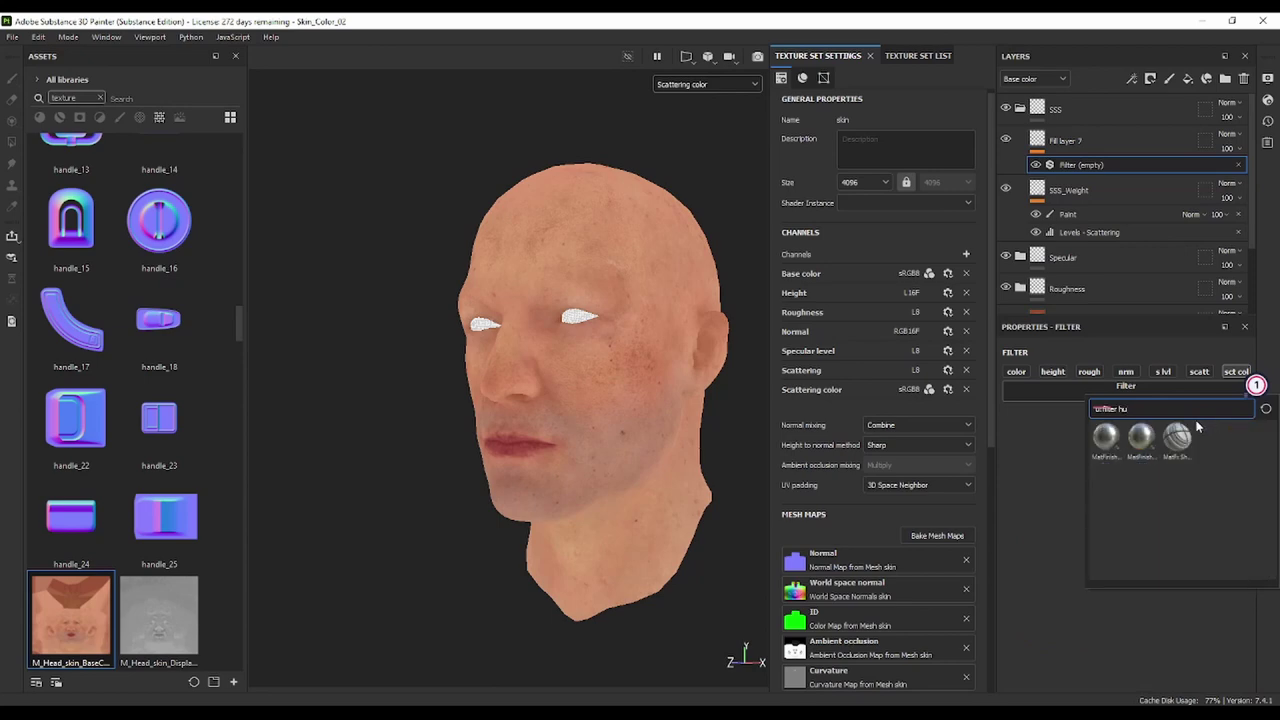
pyautogui.press('BackSpace')
pyautogui.press('BackSpace')
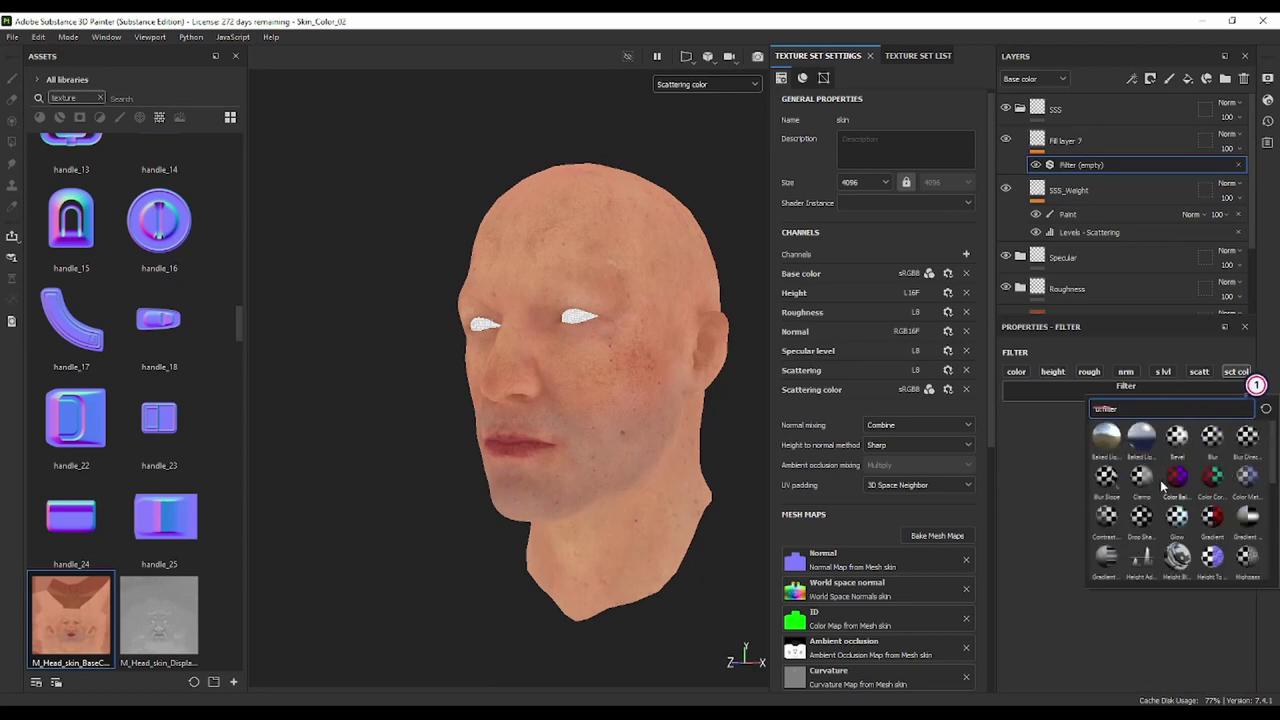
pyautogui.write('h')
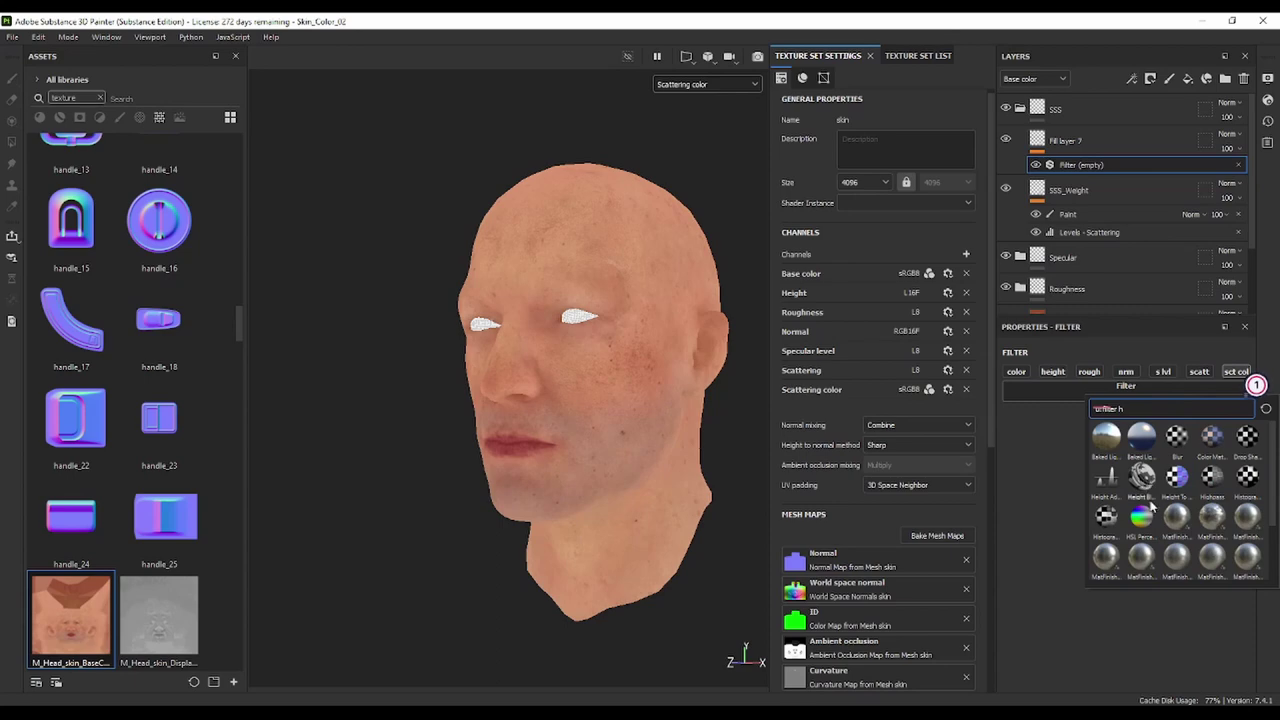
pyautogui.click(1142, 517)
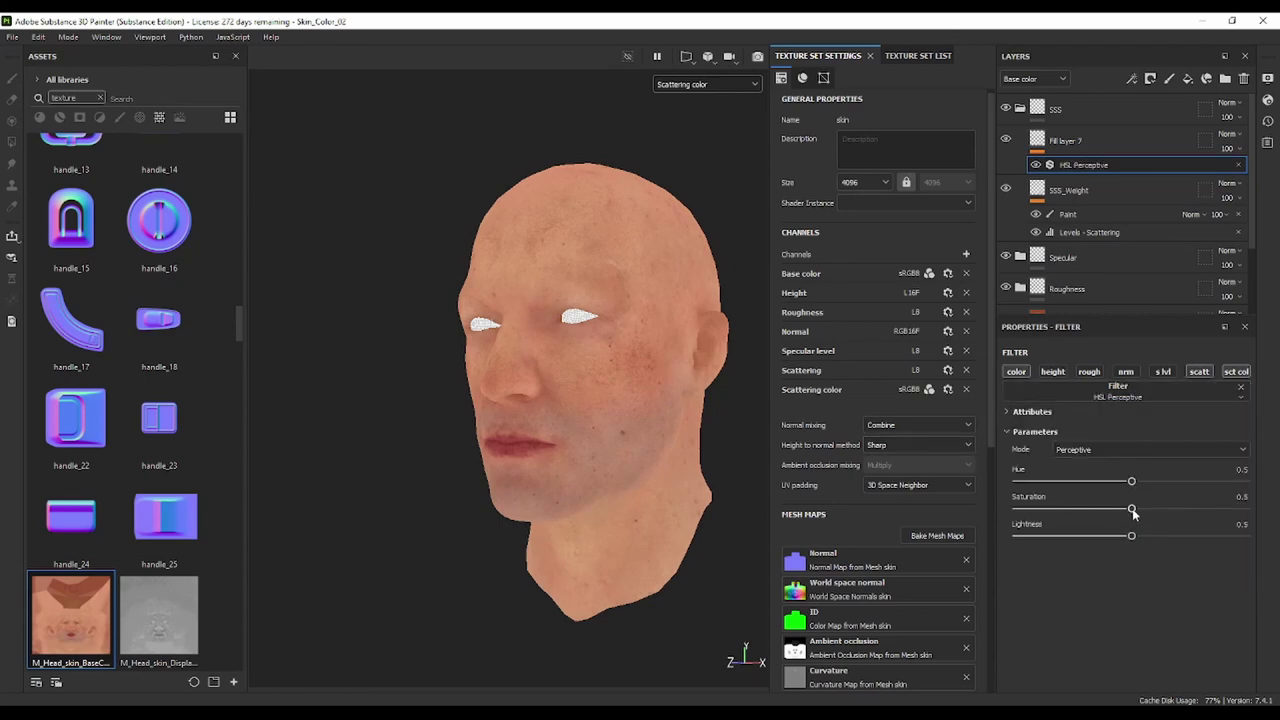
# Raise the HSL Perceptive saturation to about 0.859 while orbiting the head to judge the red tint
pyautogui.click(1229, 509)
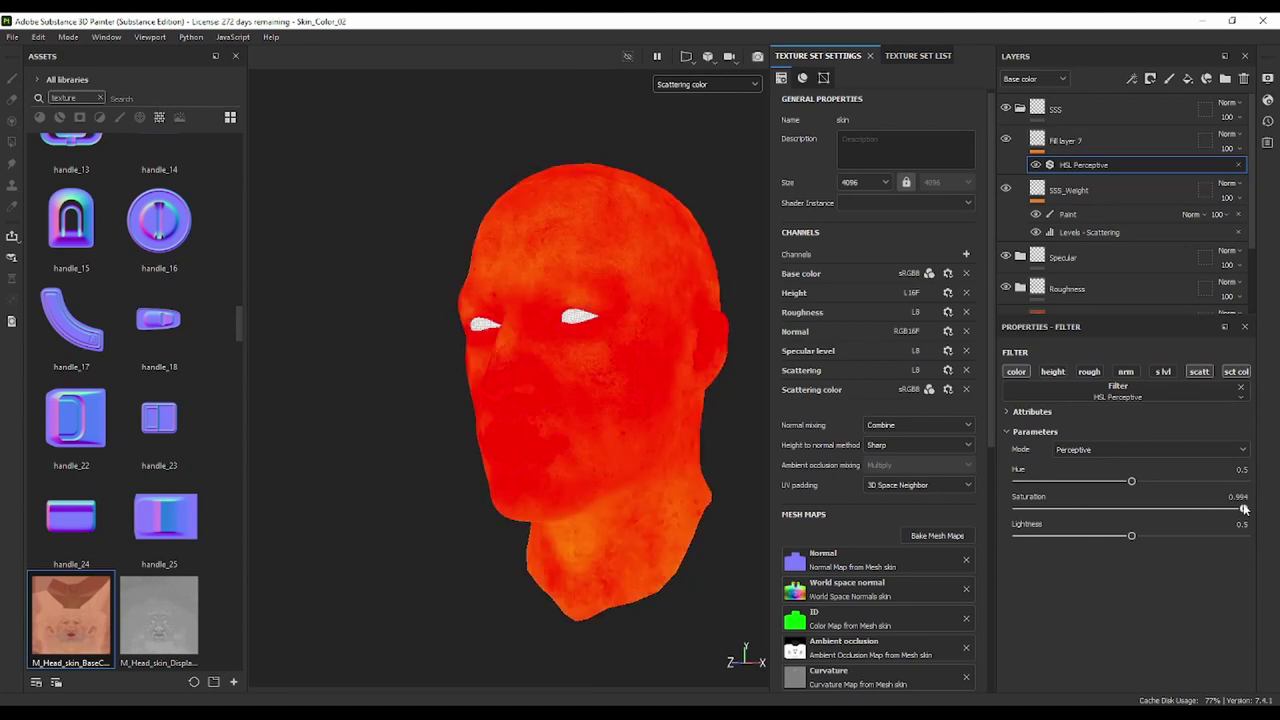
pyautogui.moveTo(1212, 509); pyautogui.dragTo(1194, 509)
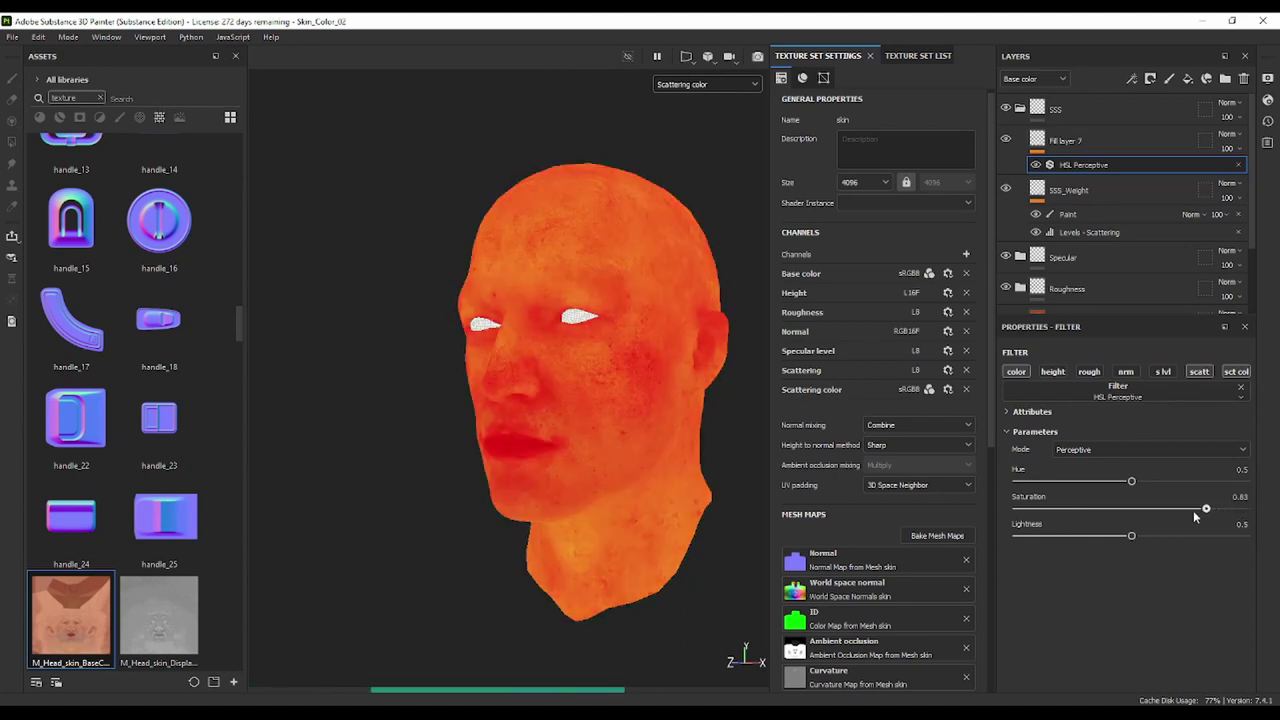
pyautogui.scroll(3, 512, 380)
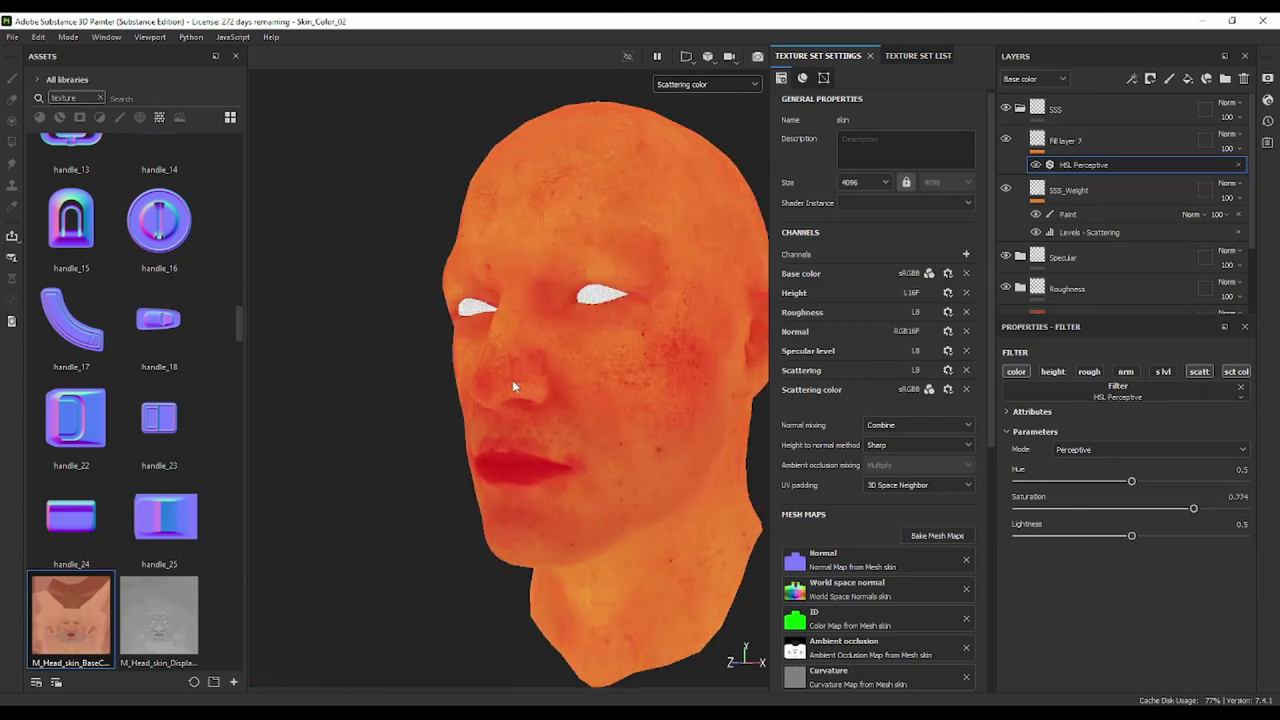
pyautogui.scroll(2, 507, 383)
pyautogui.moveTo(507, 383)
pyautogui.keyDown('alt'); pyautogui.mouseDown()
pyautogui.moveTo(443, 394)
pyautogui.moveTo(551, 404)
pyautogui.mouseUp(); pyautogui.keyUp('alt')
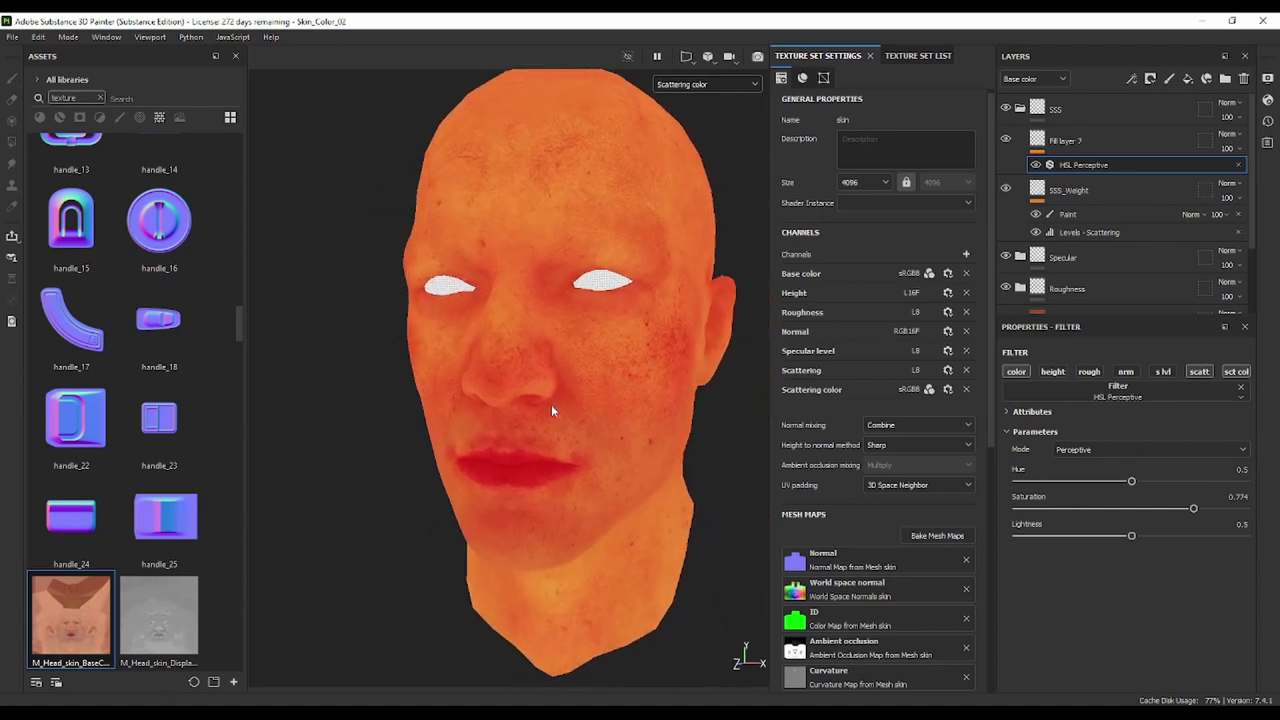
pyautogui.moveTo(1194, 510); pyautogui.dragTo(1210, 510)
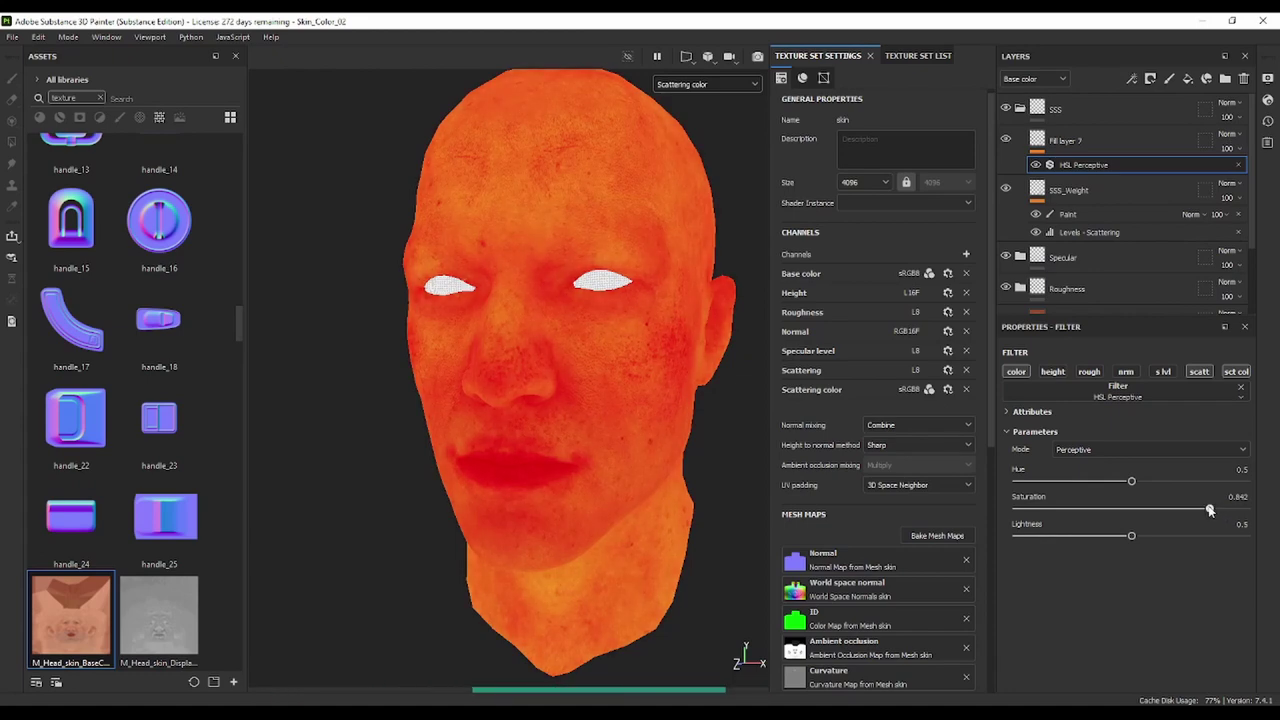
pyautogui.moveTo(1211, 510); pyautogui.dragTo(1205, 510)
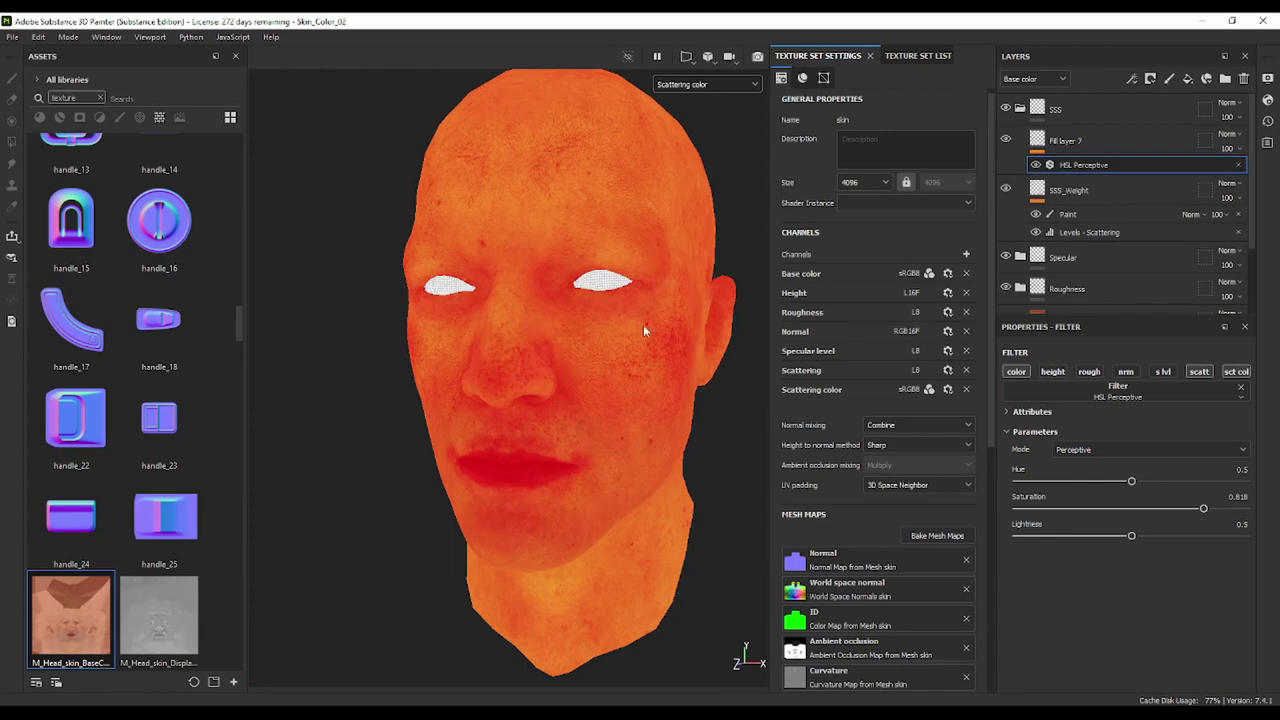
pyautogui.moveTo(643, 324)
pyautogui.keyDown('alt'); pyautogui.mouseDown()
pyautogui.moveTo(634, 343)
pyautogui.moveTo(512, 358)
pyautogui.mouseUp(); pyautogui.keyUp('alt')
pyautogui.moveTo(603, 372)
pyautogui.keyDown('alt'); pyautogui.mouseDown()
pyautogui.moveTo(629, 363)
pyautogui.moveTo(540, 374)
pyautogui.moveTo(651, 309)
pyautogui.mouseUp(); pyautogui.keyUp('alt')
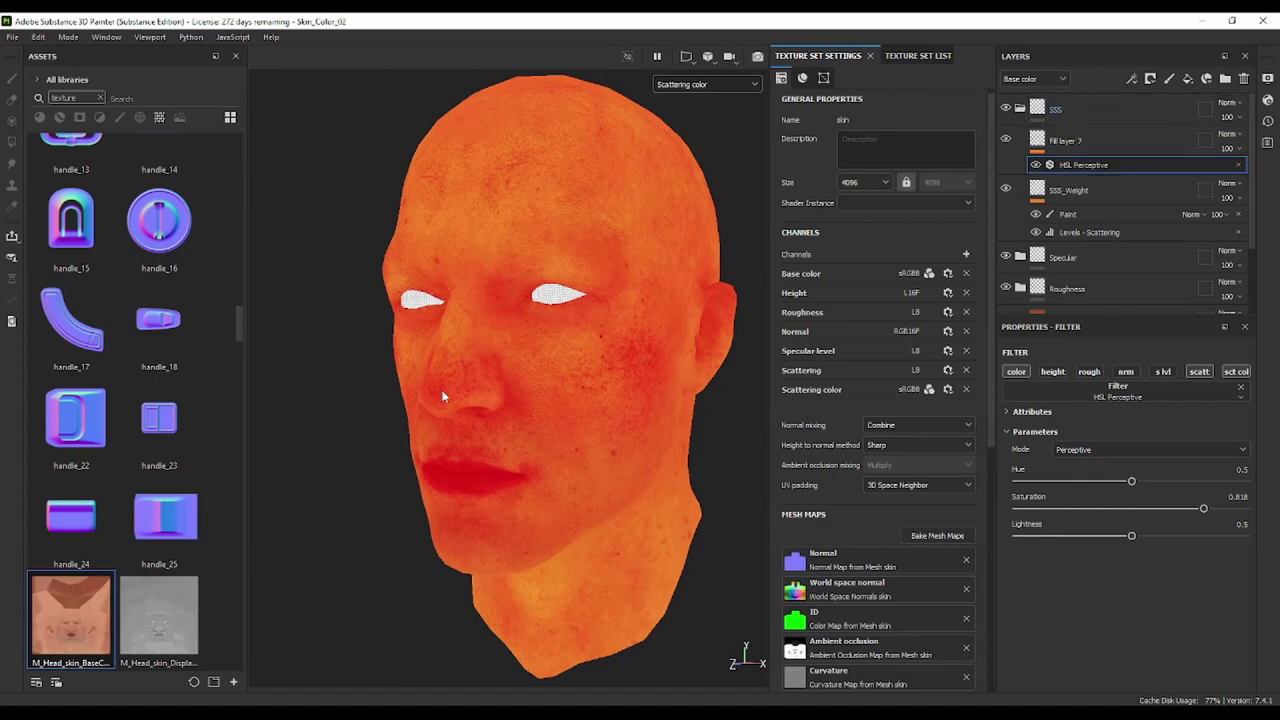
pyautogui.moveTo(481, 377)
pyautogui.keyDown('alt'); pyautogui.mouseDown()
pyautogui.moveTo(520, 429)
pyautogui.moveTo(614, 406)
pyautogui.moveTo(543, 414)
pyautogui.moveTo(560, 477)
pyautogui.moveTo(686, 429)
pyautogui.moveTo(457, 437)
pyautogui.moveTo(560, 423)
pyautogui.moveTo(531, 403)
pyautogui.moveTo(545, 400)
pyautogui.mouseUp(); pyautogui.keyUp('alt')
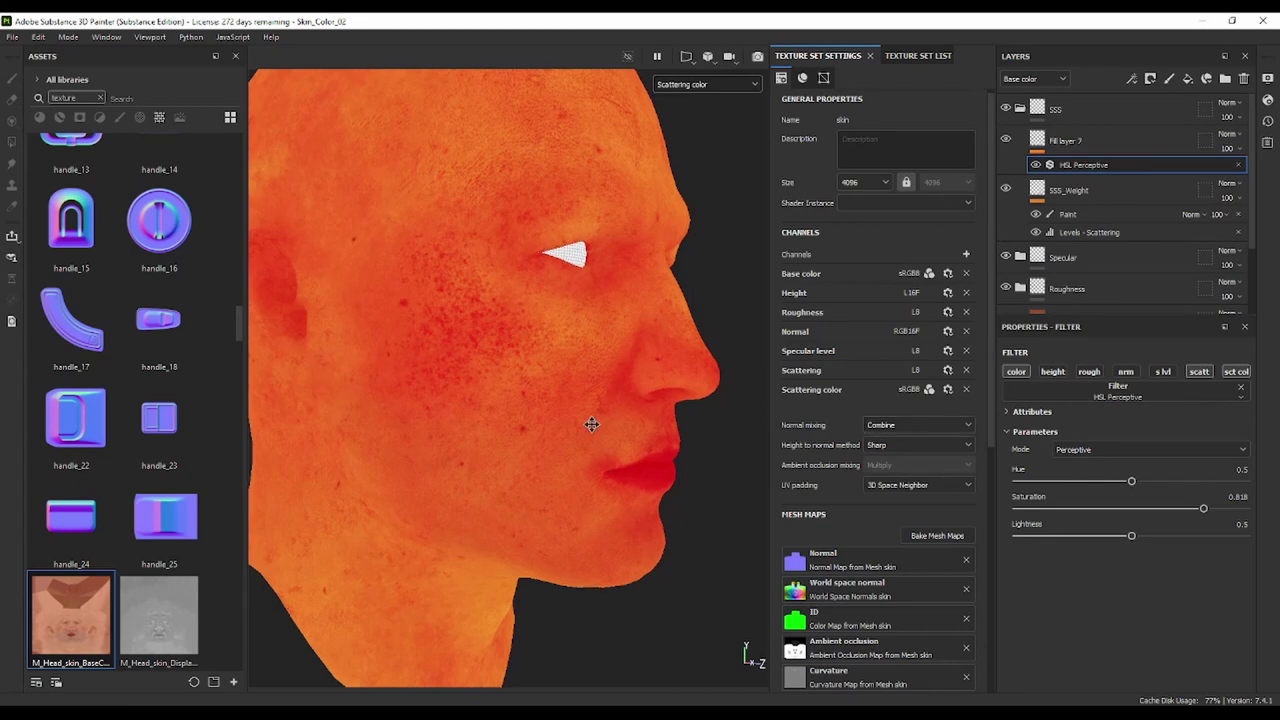
pyautogui.moveTo(591, 423)
pyautogui.keyDown('alt'); pyautogui.mouseDown()
pyautogui.moveTo(580, 494)
pyautogui.moveTo(462, 468)
pyautogui.moveTo(503, 457)
pyautogui.moveTo(503, 480)
pyautogui.moveTo(574, 502)
pyautogui.moveTo(466, 494)
pyautogui.moveTo(443, 477)
pyautogui.mouseUp(); pyautogui.keyUp('alt')
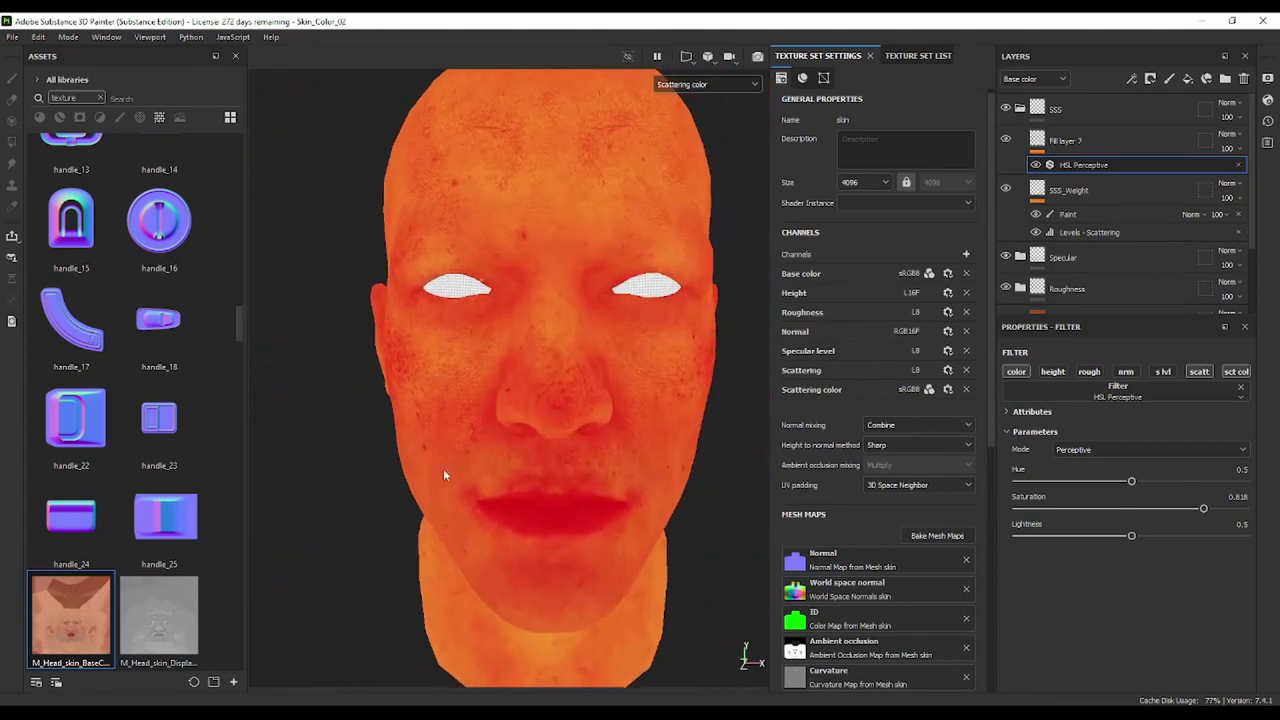
pyautogui.moveTo(1210, 510); pyautogui.dragTo(1205, 514)
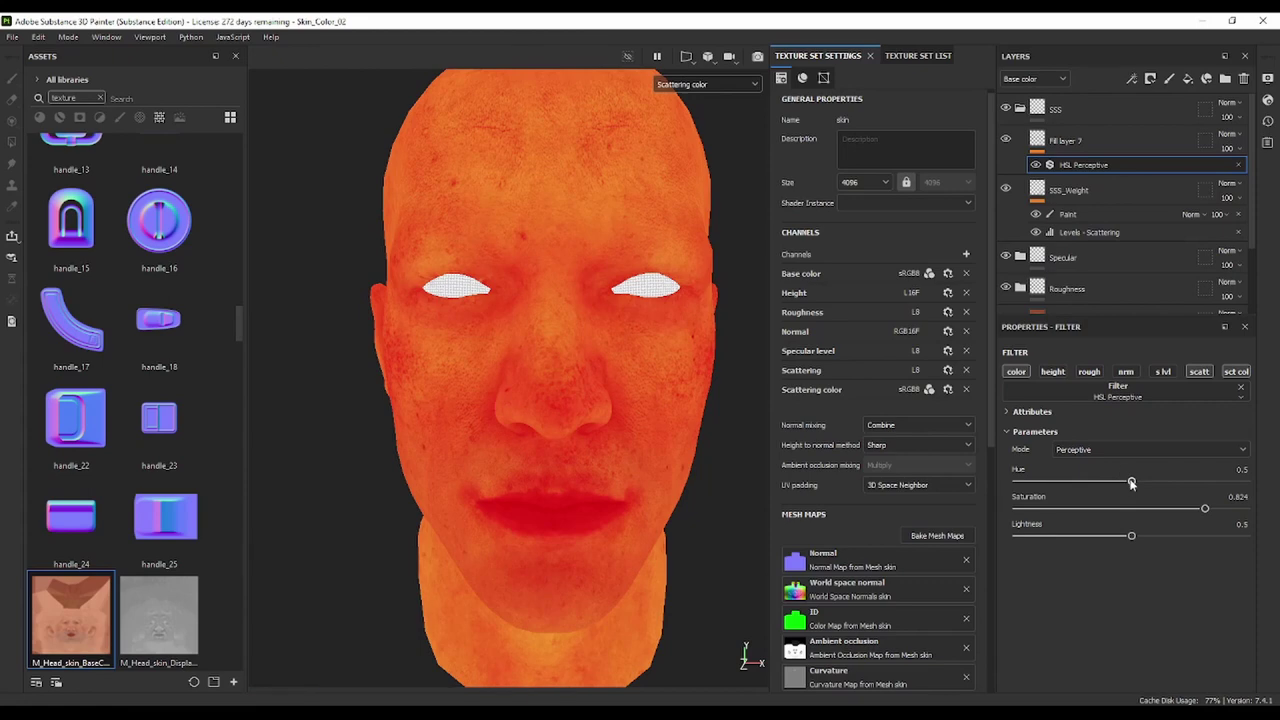
pyautogui.moveTo(438, 208)
pyautogui.keyDown('alt'); pyautogui.mouseDown()
pyautogui.moveTo(509, 383)
pyautogui.moveTo(627, 338)
pyautogui.mouseUp(); pyautogui.keyUp('alt')
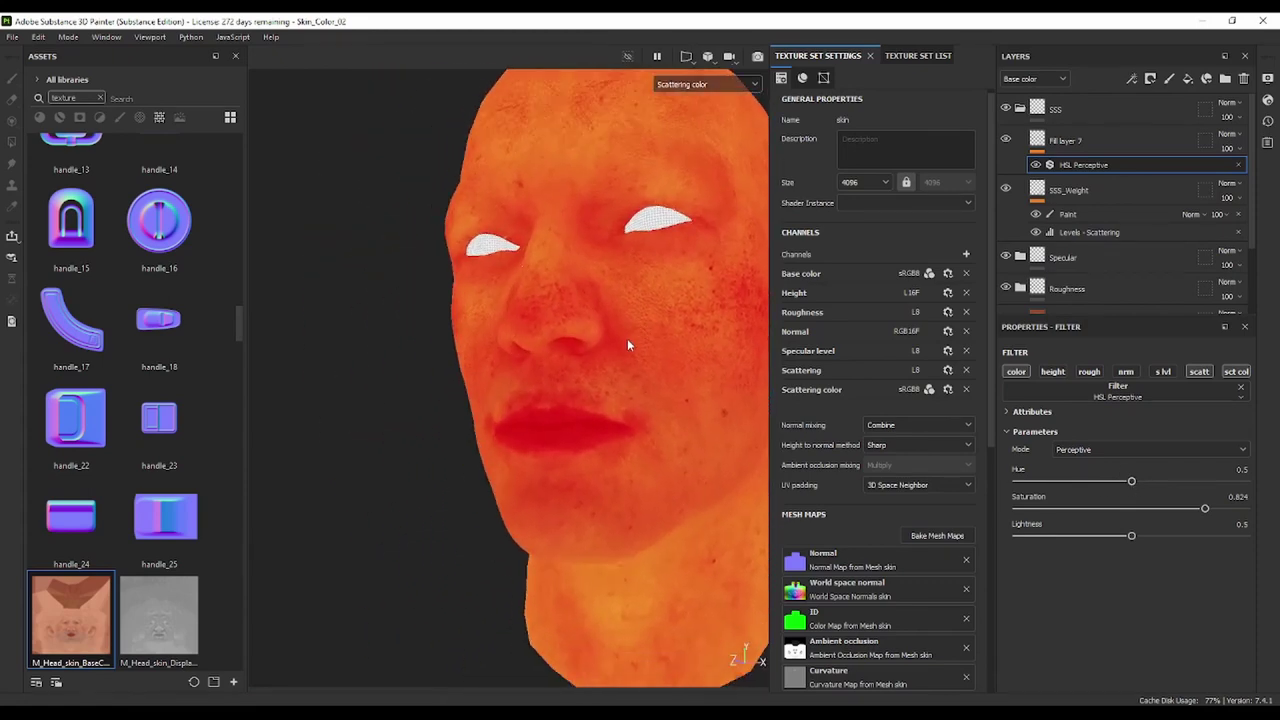
pyautogui.moveTo(1131, 483); pyautogui.dragTo(1128, 485)
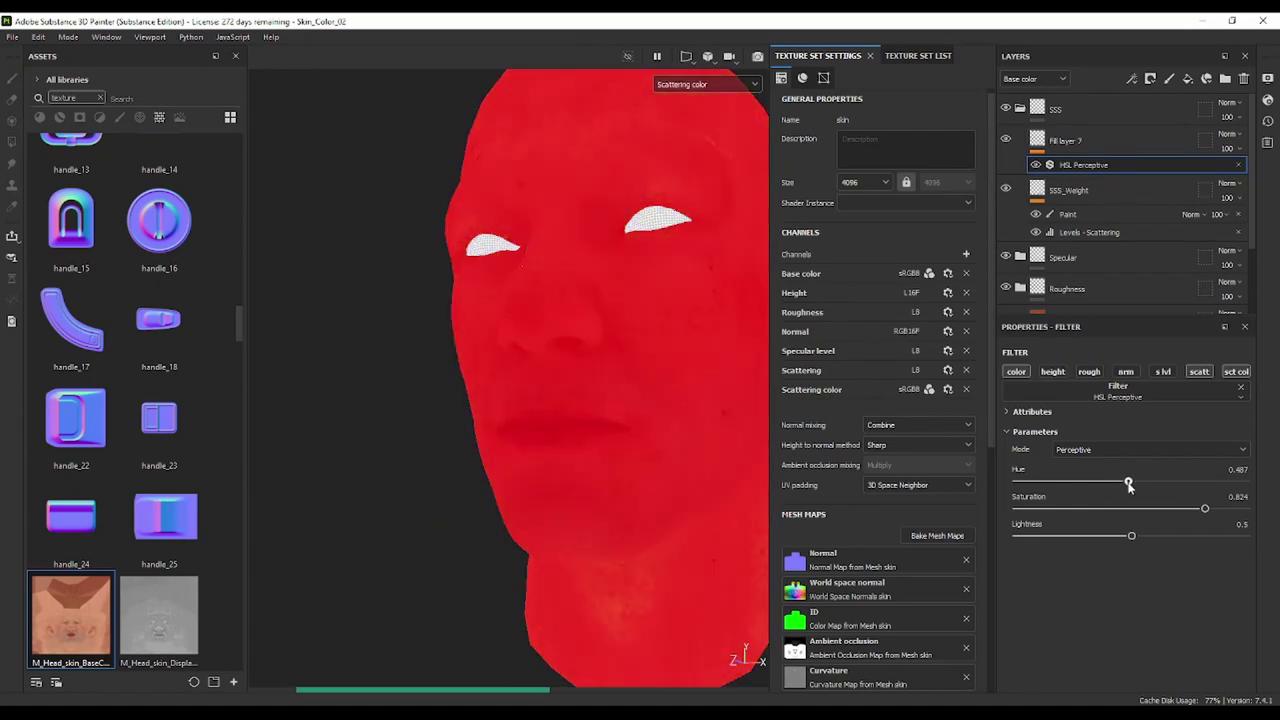
# Test shifting the hue toward orange, then reset Hue to exactly 0.5
pyautogui.moveTo(1128, 485); pyautogui.dragTo(1134, 485)
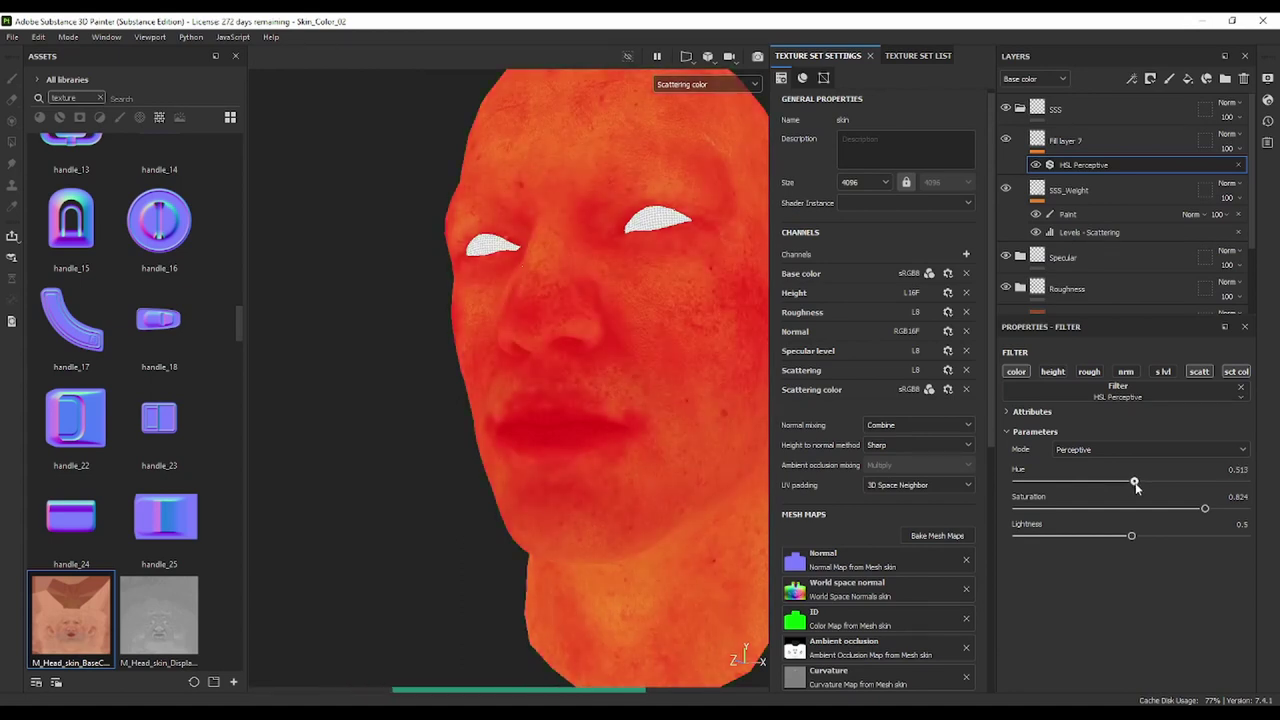
pyautogui.moveTo(1134, 485); pyautogui.dragTo(1136, 482)
pyautogui.doubleClick(1238, 469)
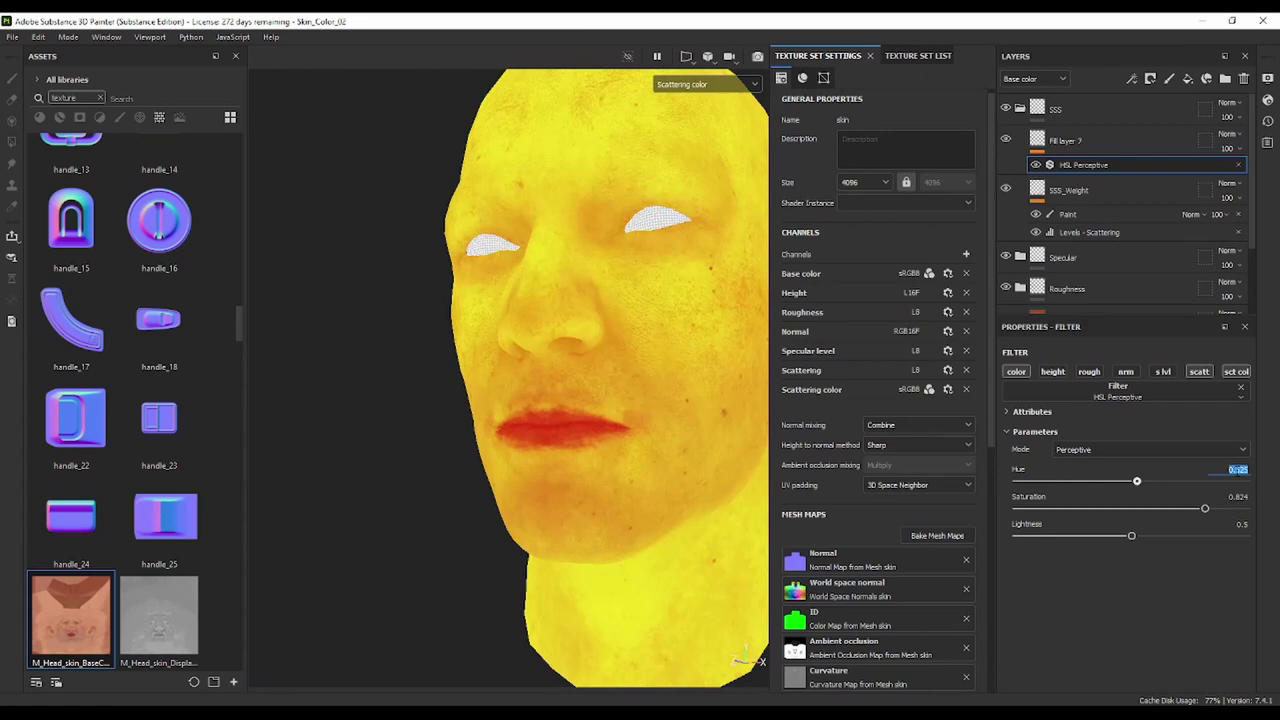
pyautogui.write('0.5')
pyautogui.press('Return')
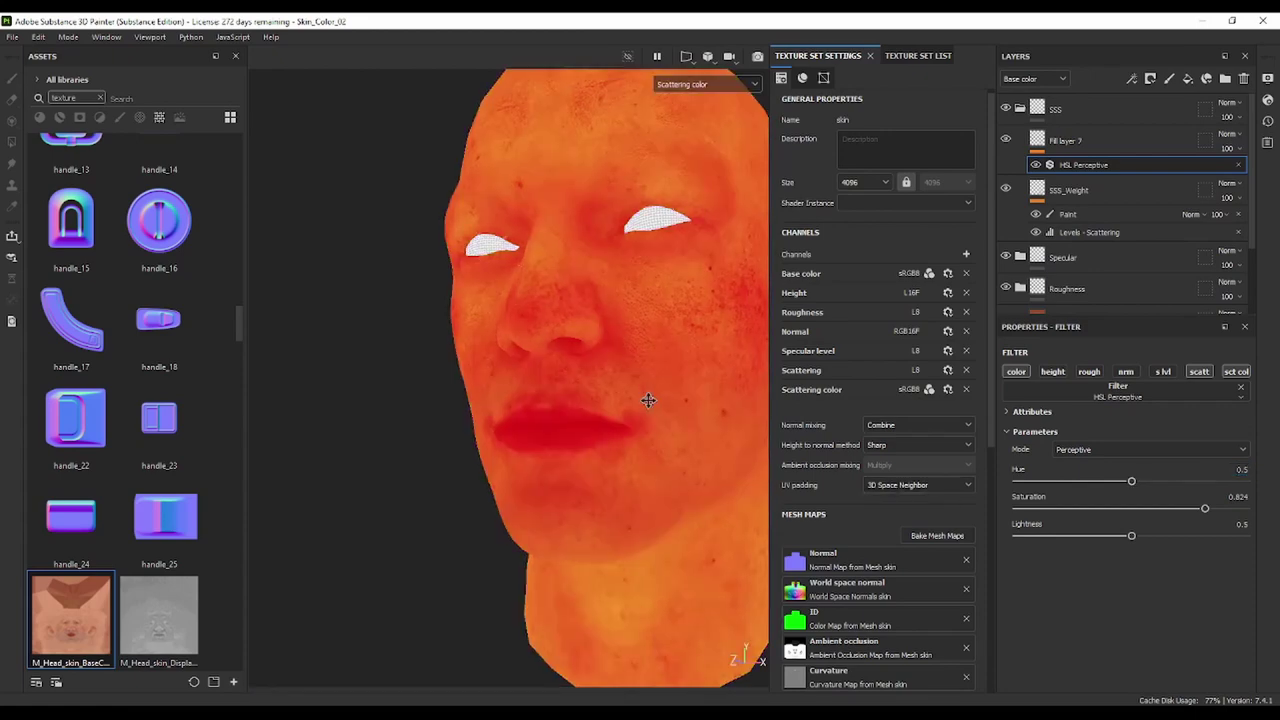
# Settle the saturation at 0.839 and inspect the face, side and top of the head
pyautogui.keyDown('alt'); pyautogui.moveTo(645, 400); pyautogui.dragTo(548, 446); pyautogui.keyUp('alt')
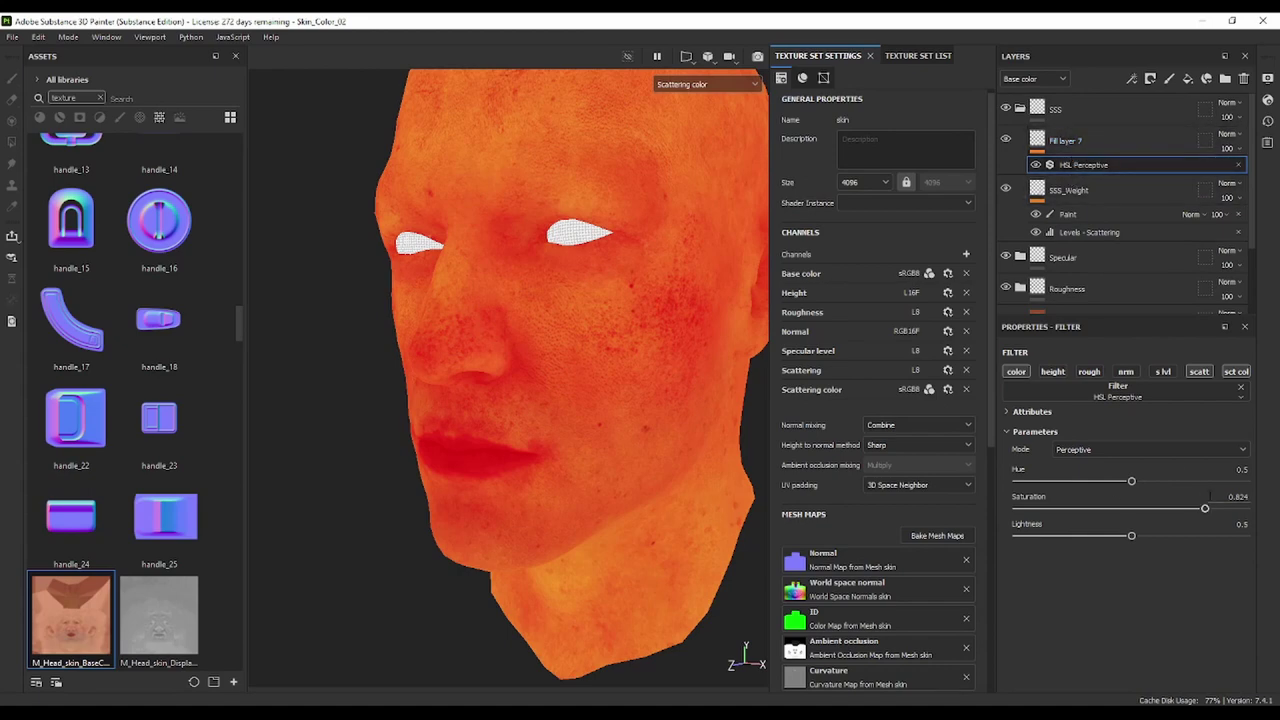
pyautogui.moveTo(1206, 511); pyautogui.dragTo(1209, 509)
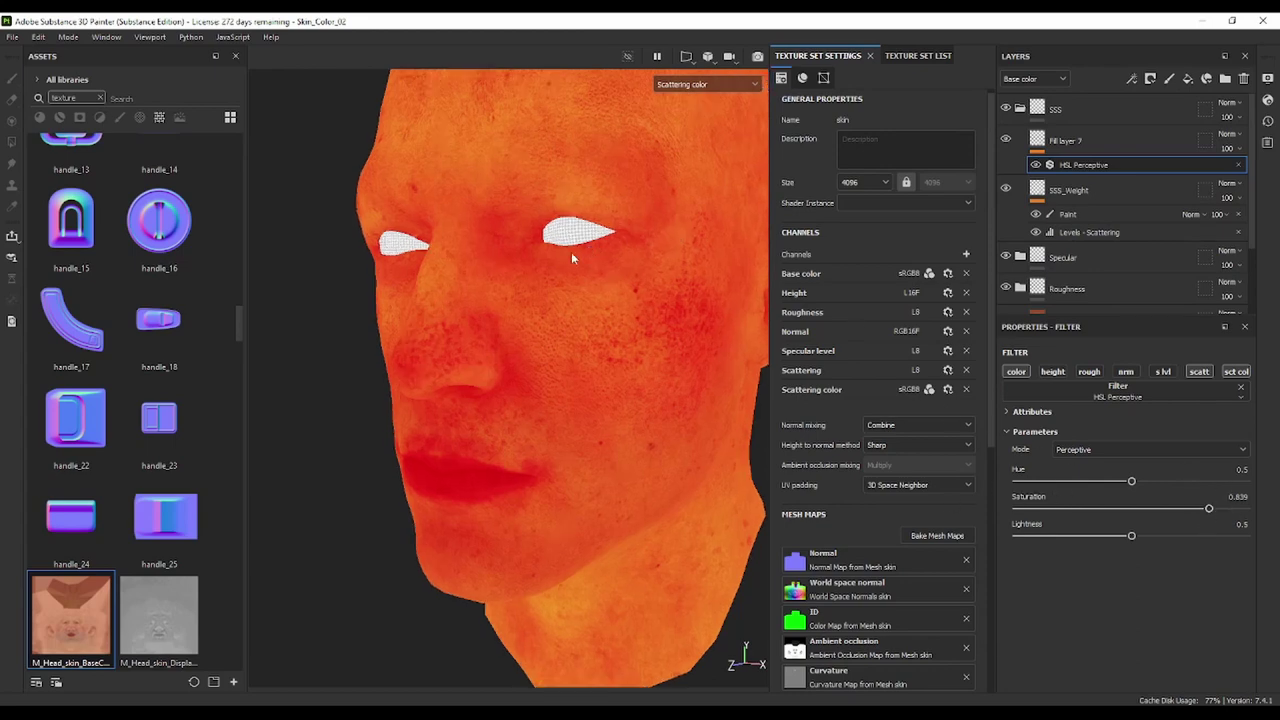
pyautogui.keyDown('alt'); pyautogui.moveTo(571, 252); pyautogui.dragTo(557, 311); pyautogui.keyUp('alt')
pyautogui.moveTo(626, 218)
pyautogui.keyDown('alt'); pyautogui.mouseDown()
pyautogui.moveTo(474, 214)
pyautogui.moveTo(573, 147)
pyautogui.mouseUp(); pyautogui.keyUp('alt')
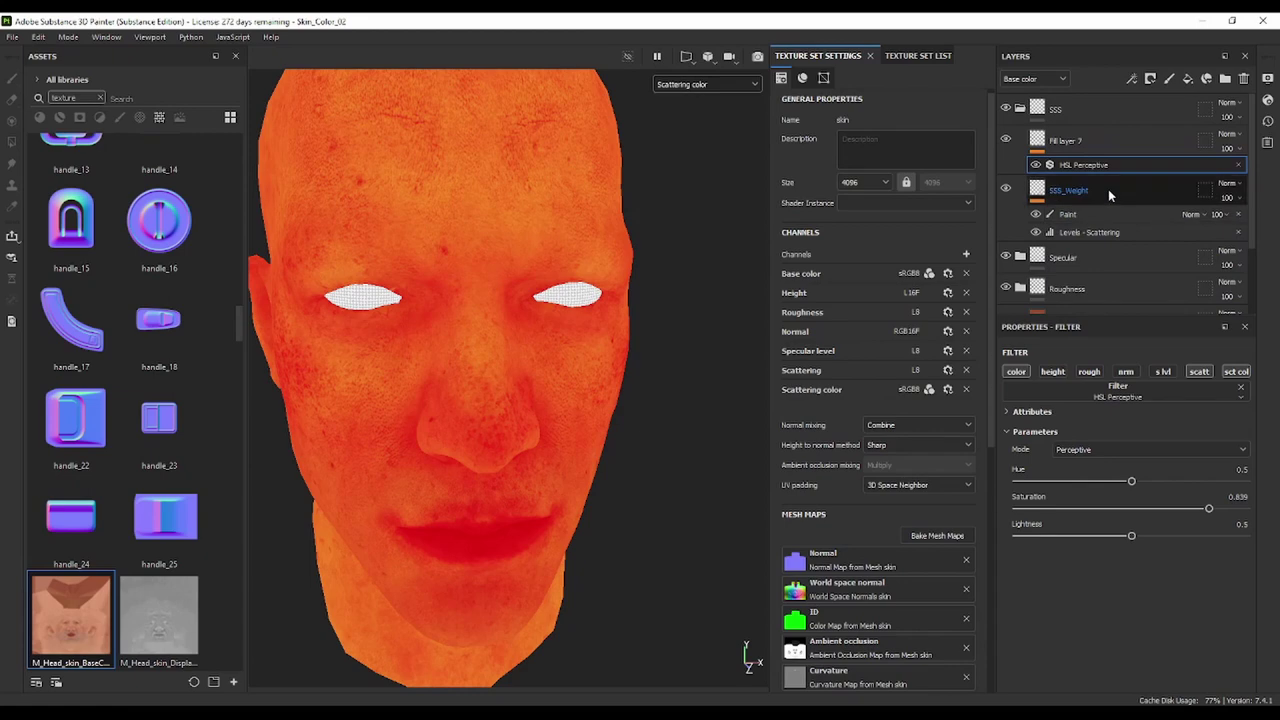
pyautogui.click(1108, 189)
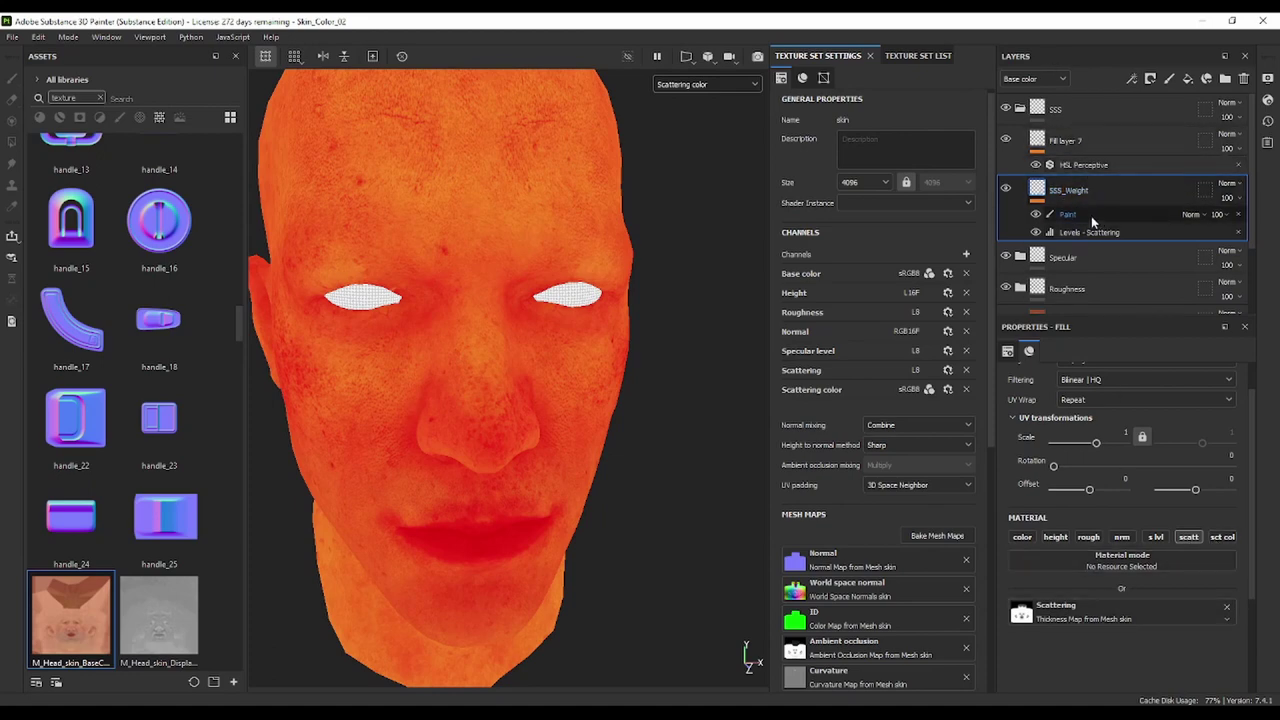
# Rename Fill layer 7 to SSS_RED
pyautogui.click(1077, 145)
pyautogui.doubleClick(1077, 145)
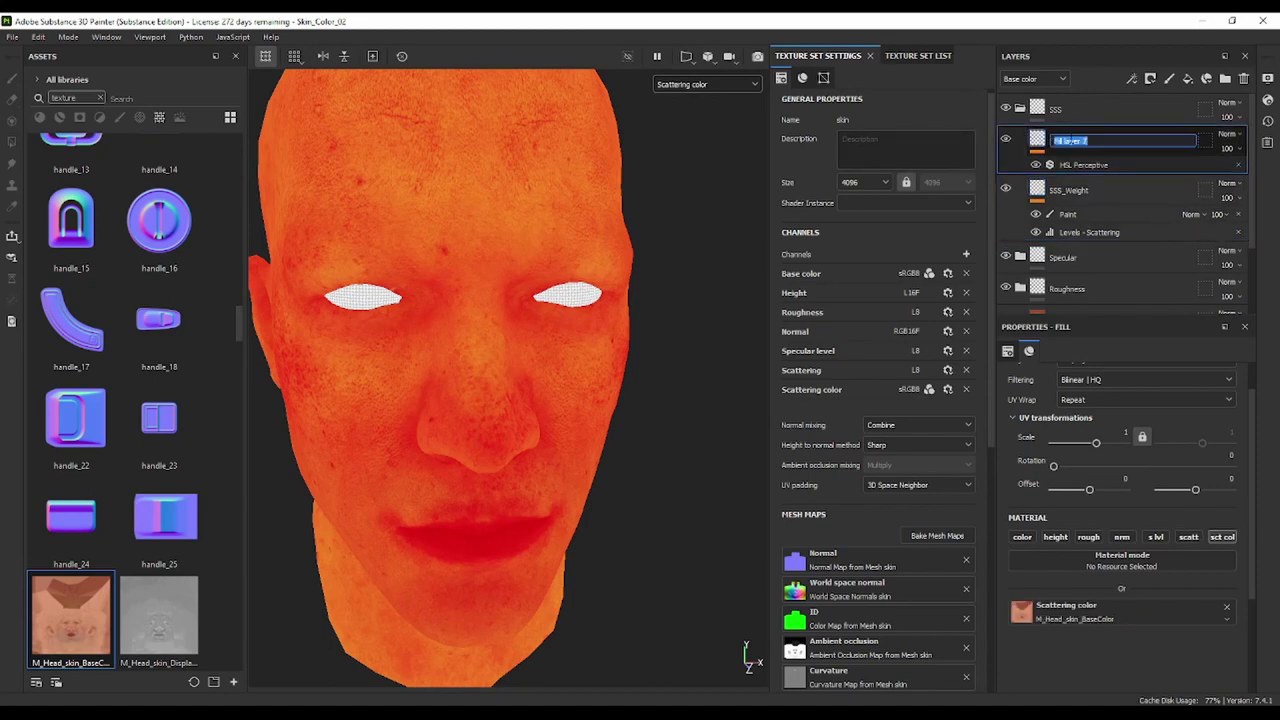
pyautogui.write('SSS_RED')
pyautogui.press('Return')
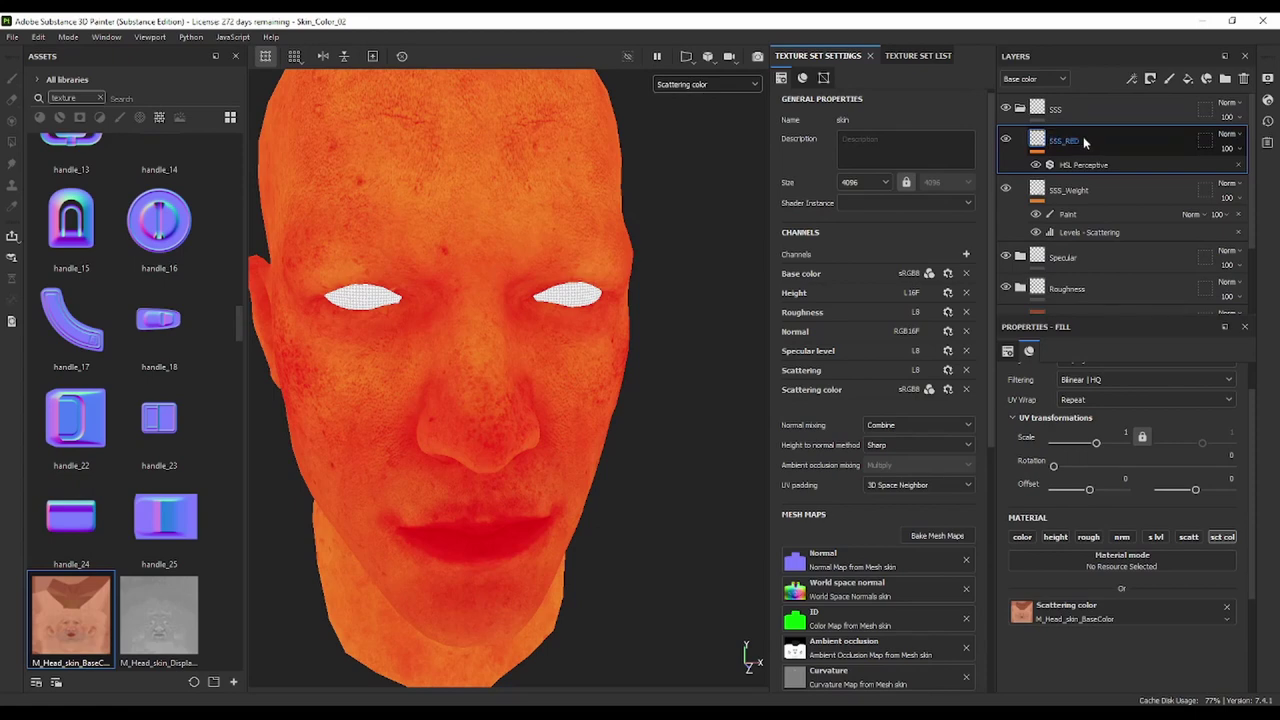
# Duplicate SSS_RED and rename the copy SSS_Yellow
pyautogui.rightClick(1140, 145)
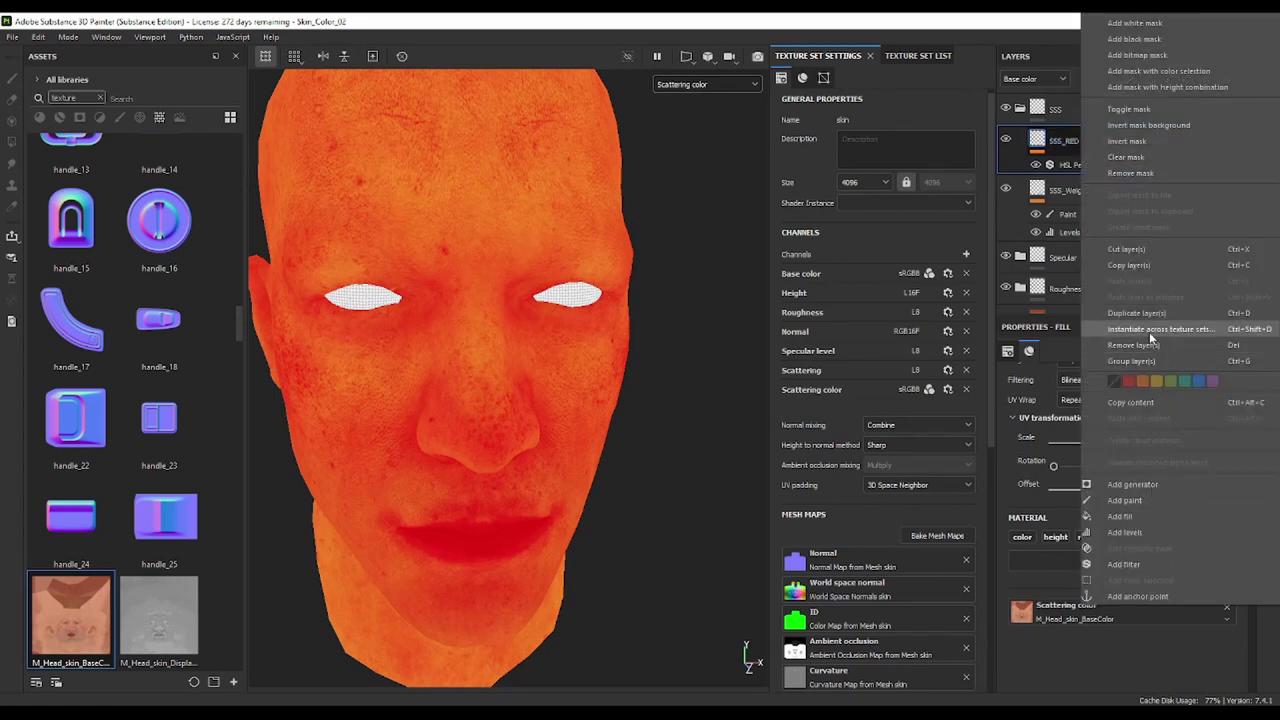
pyautogui.click(1158, 316)
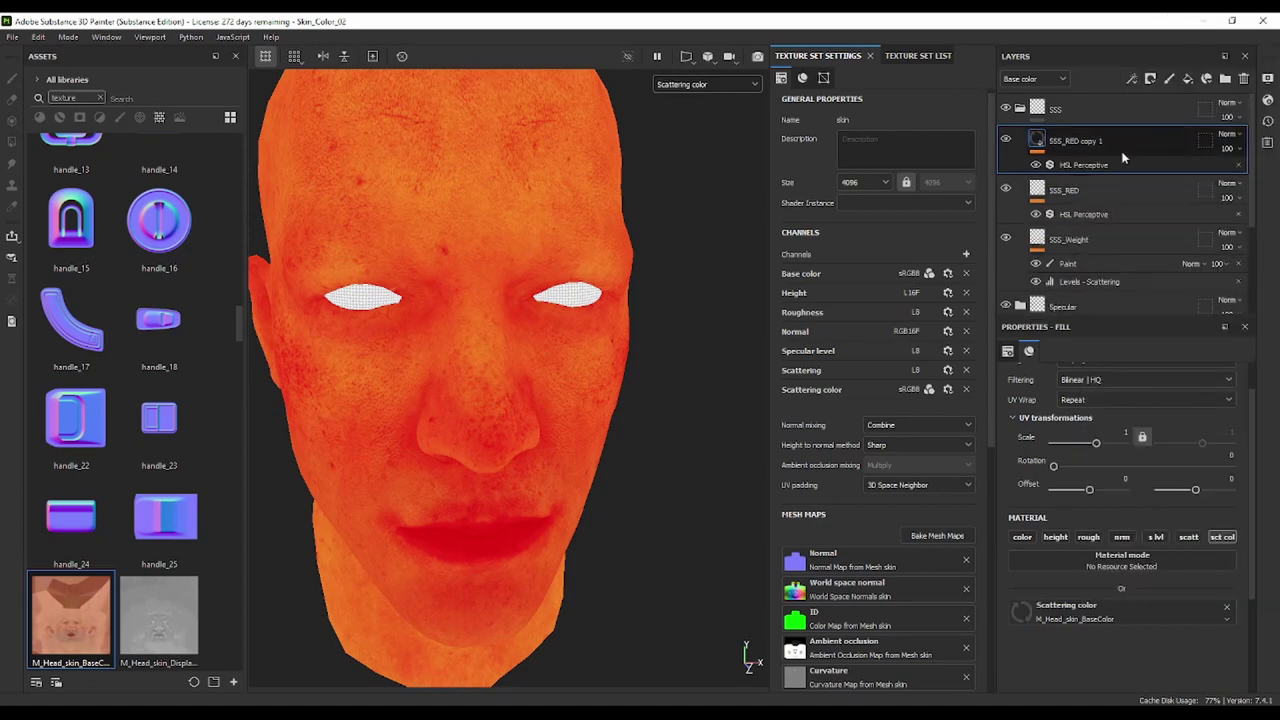
pyautogui.doubleClick(1080, 140)
pyautogui.moveTo(1068, 140); pyautogui.dragTo(1108, 140)
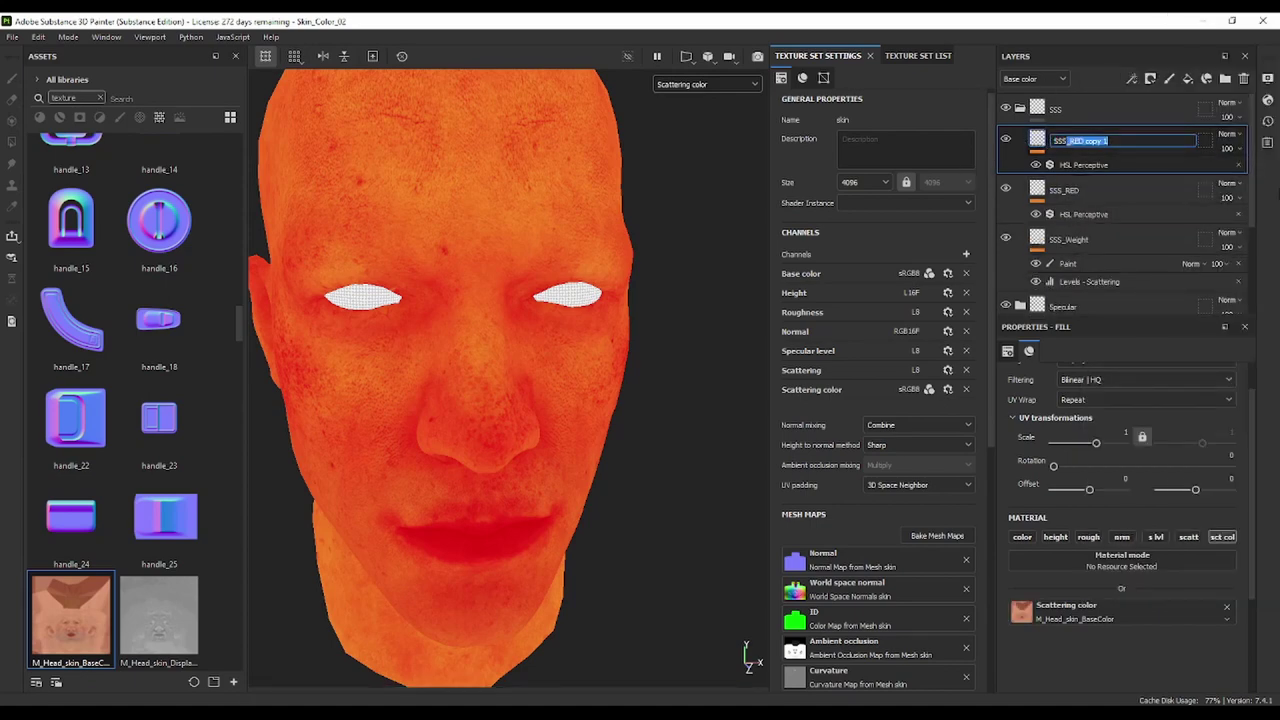
pyautogui.press('BackSpace')
pyautogui.write('ow')
pyautogui.press('Return')
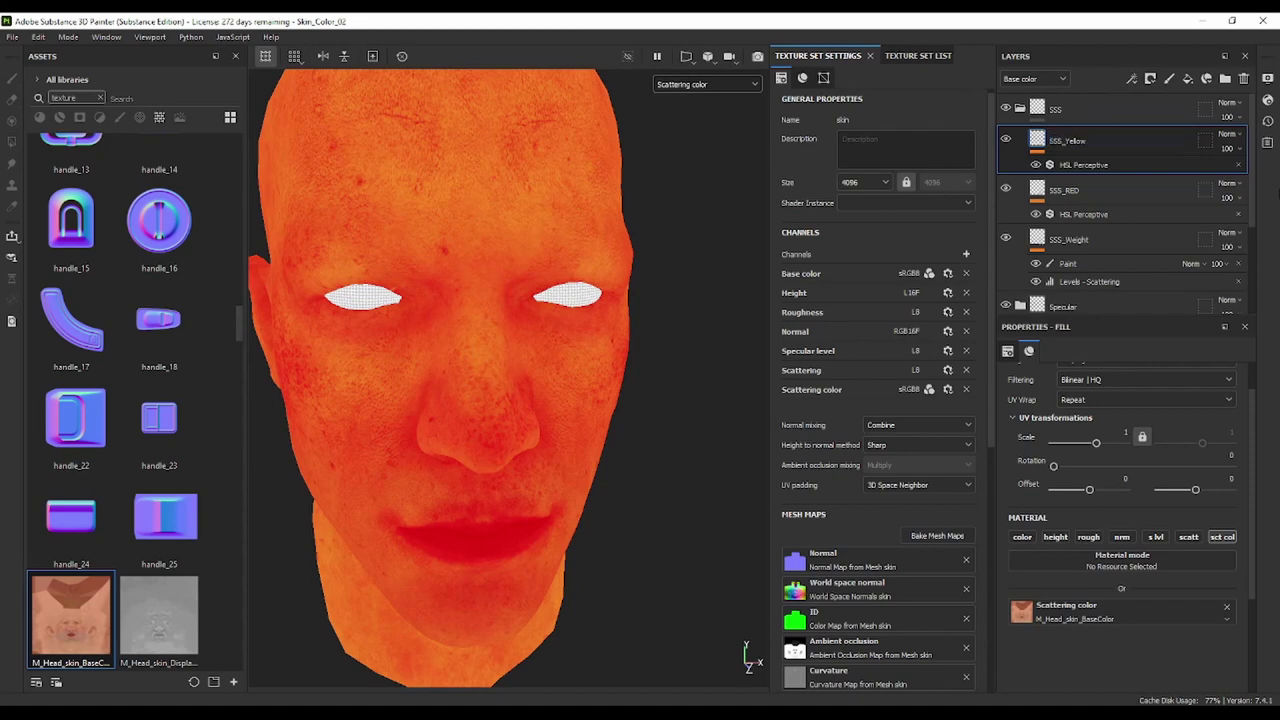
# Shift SSS_Yellow's hue to 0.507, lower saturation to about 0.83, and toggle the layer to compare
pyautogui.click(1097, 164)
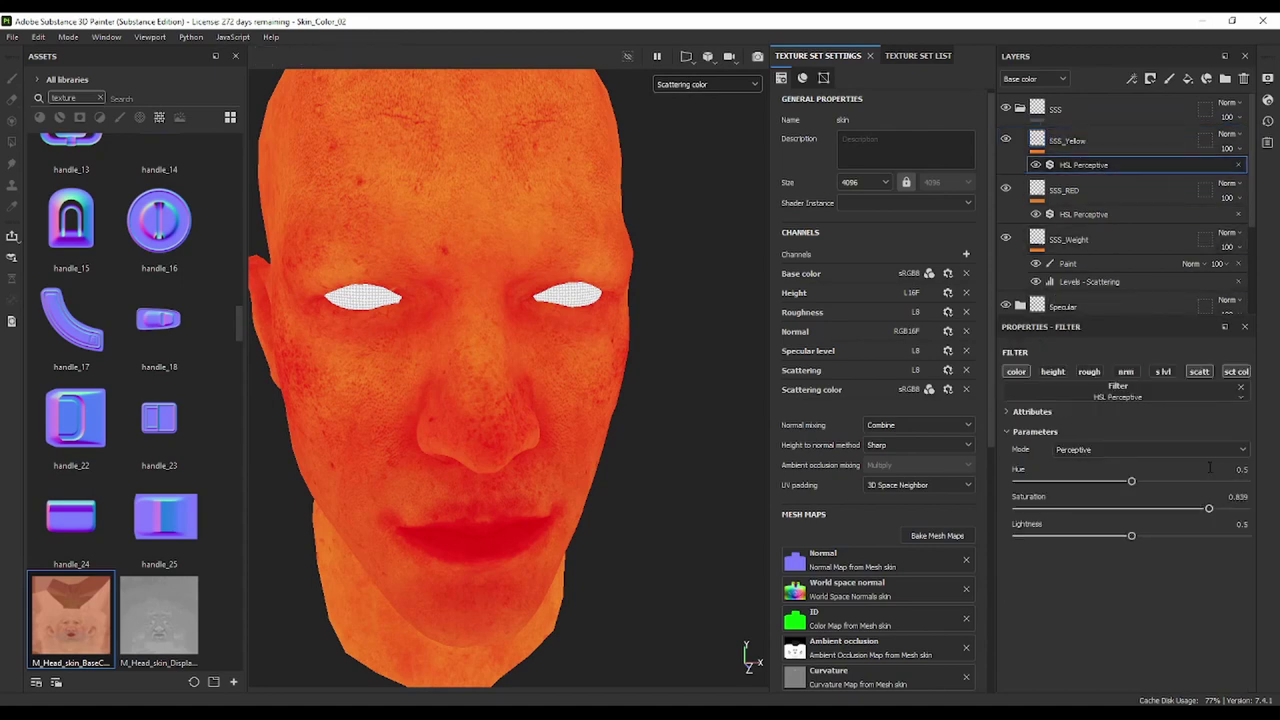
pyautogui.moveTo(1132, 484); pyautogui.dragTo(1133, 484)
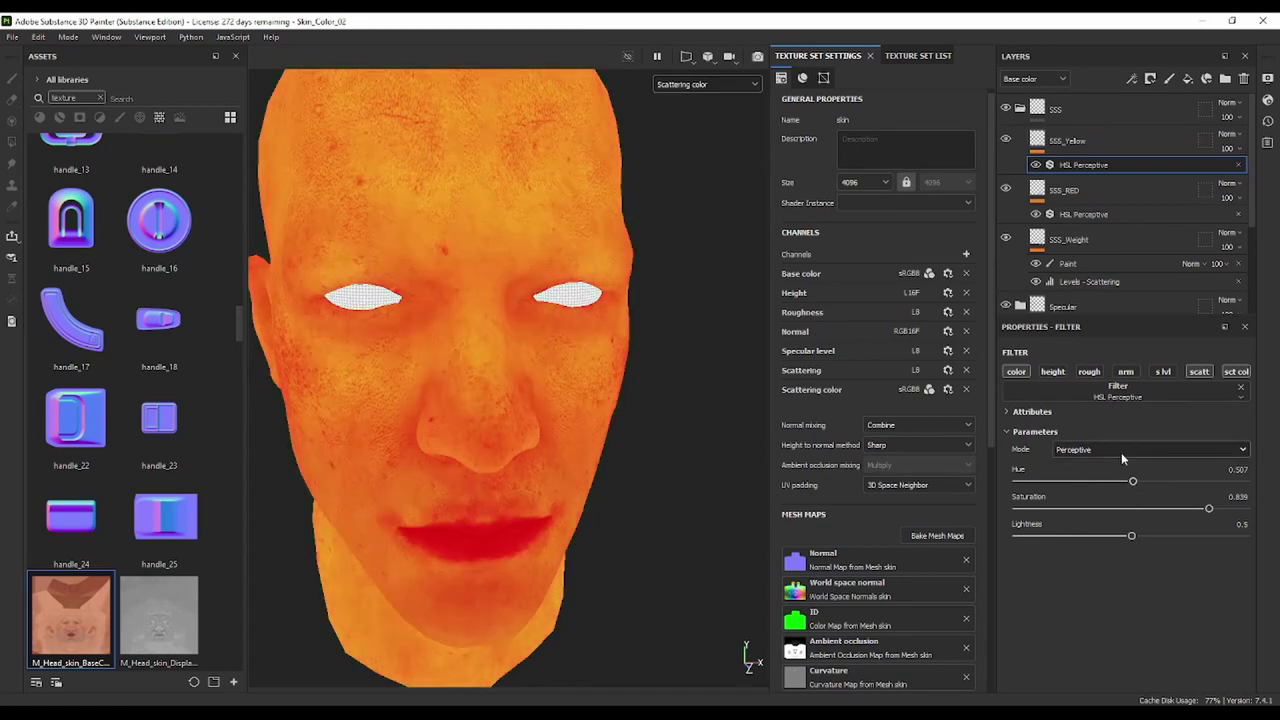
pyautogui.moveTo(671, 251)
pyautogui.keyDown('alt'); pyautogui.mouseDown()
pyautogui.moveTo(659, 276)
pyautogui.moveTo(596, 251)
pyautogui.mouseUp(); pyautogui.keyUp('alt')
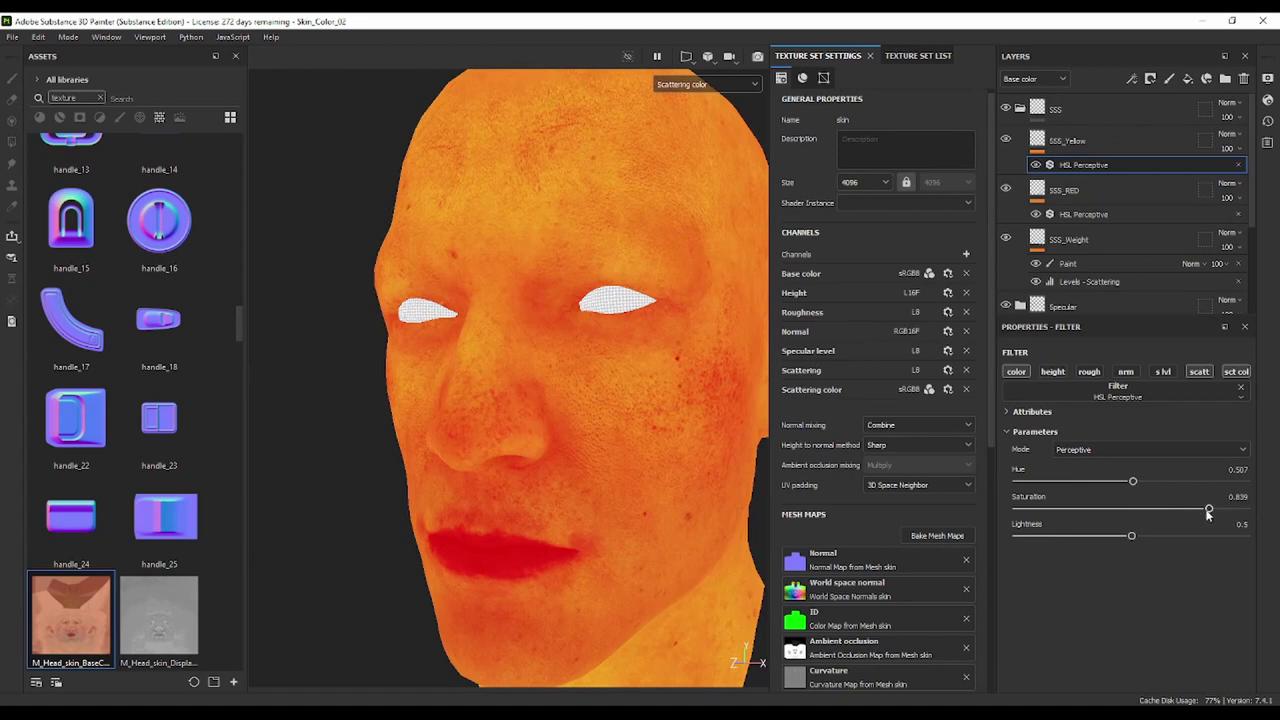
pyautogui.moveTo(1208, 510); pyautogui.dragTo(1188, 514)
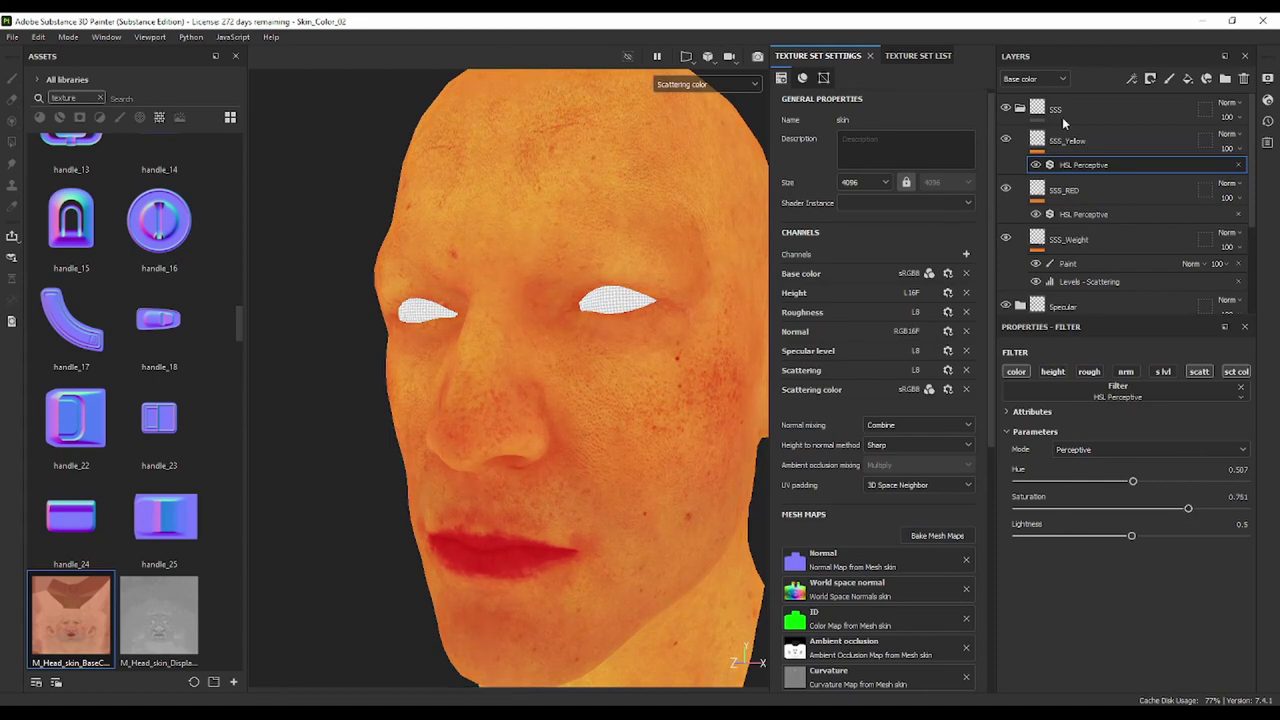
pyautogui.click(1005, 140)
pyautogui.click(1005, 140)
pyautogui.click(1005, 140)
pyautogui.click(1005, 140)
# Drop SSS_Yellow's saturation to 0.692 and repeatedly toggle its visibility to compare the head
pyautogui.moveTo(1183, 512); pyautogui.dragTo(1175, 509)
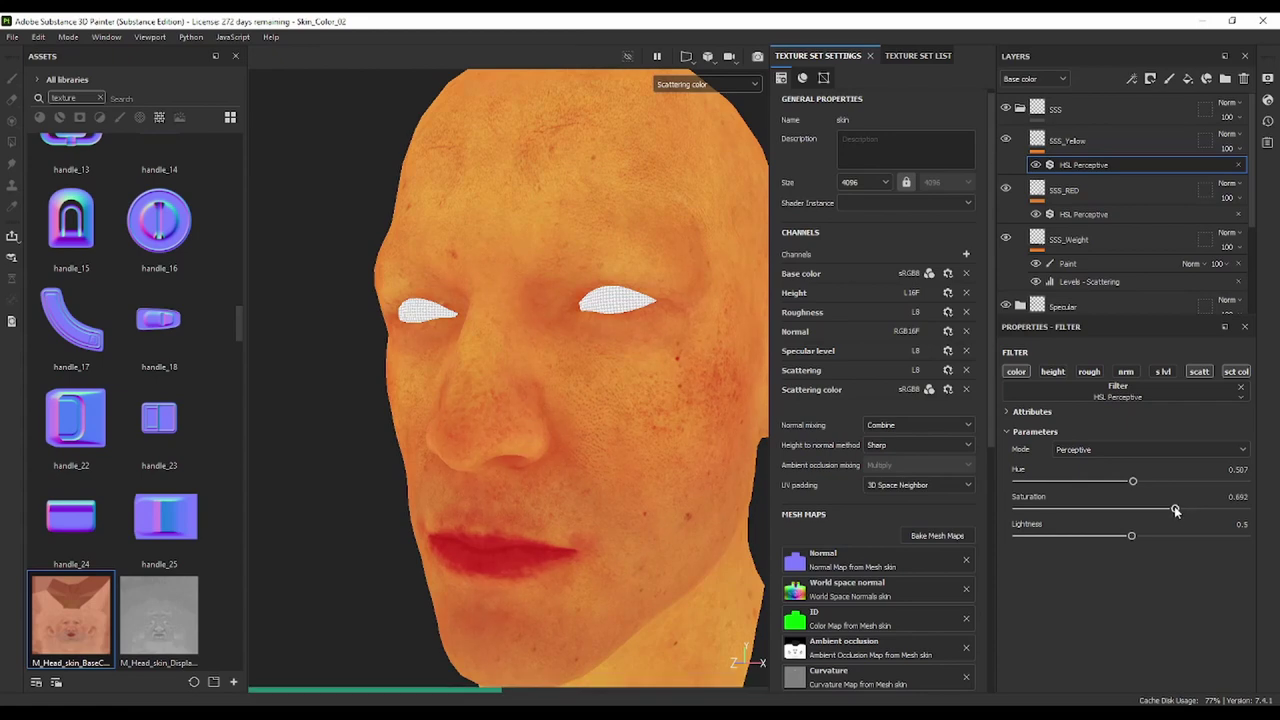
pyautogui.keyDown('alt'); pyautogui.moveTo(638, 224); pyautogui.dragTo(477, 277); pyautogui.keyUp('alt')
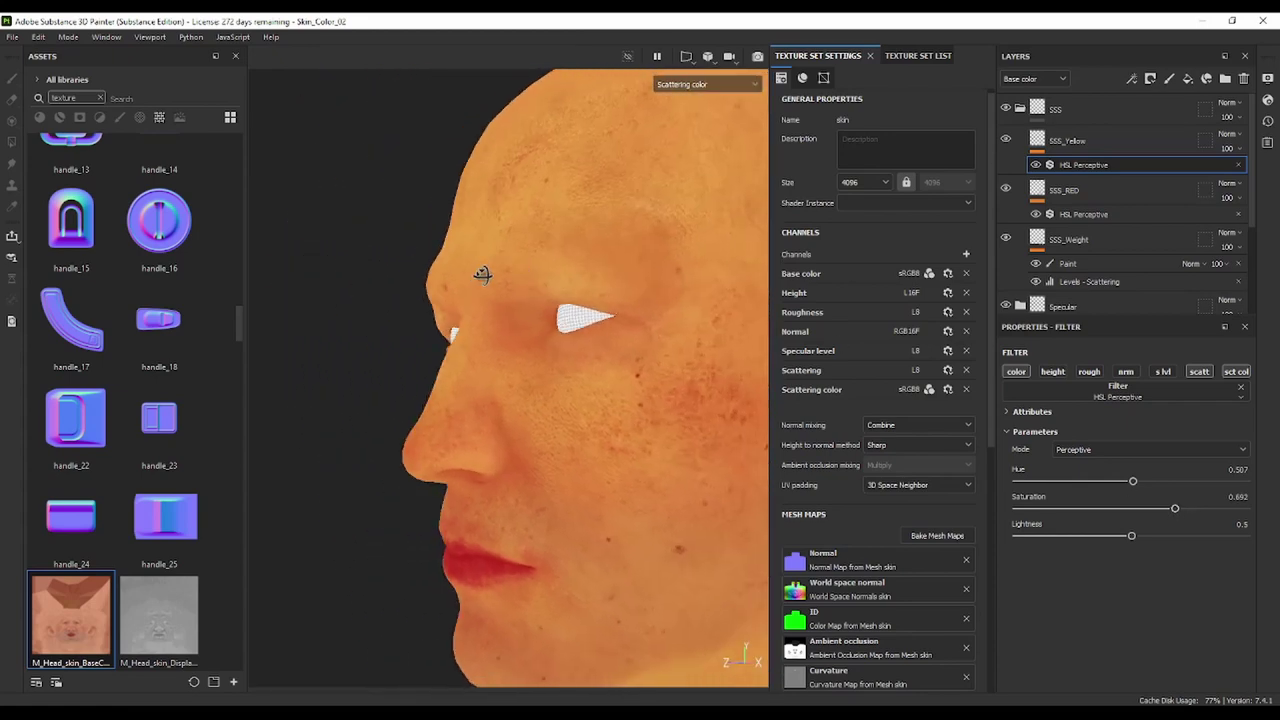
pyautogui.click(1002, 140)
pyautogui.click(1002, 140)
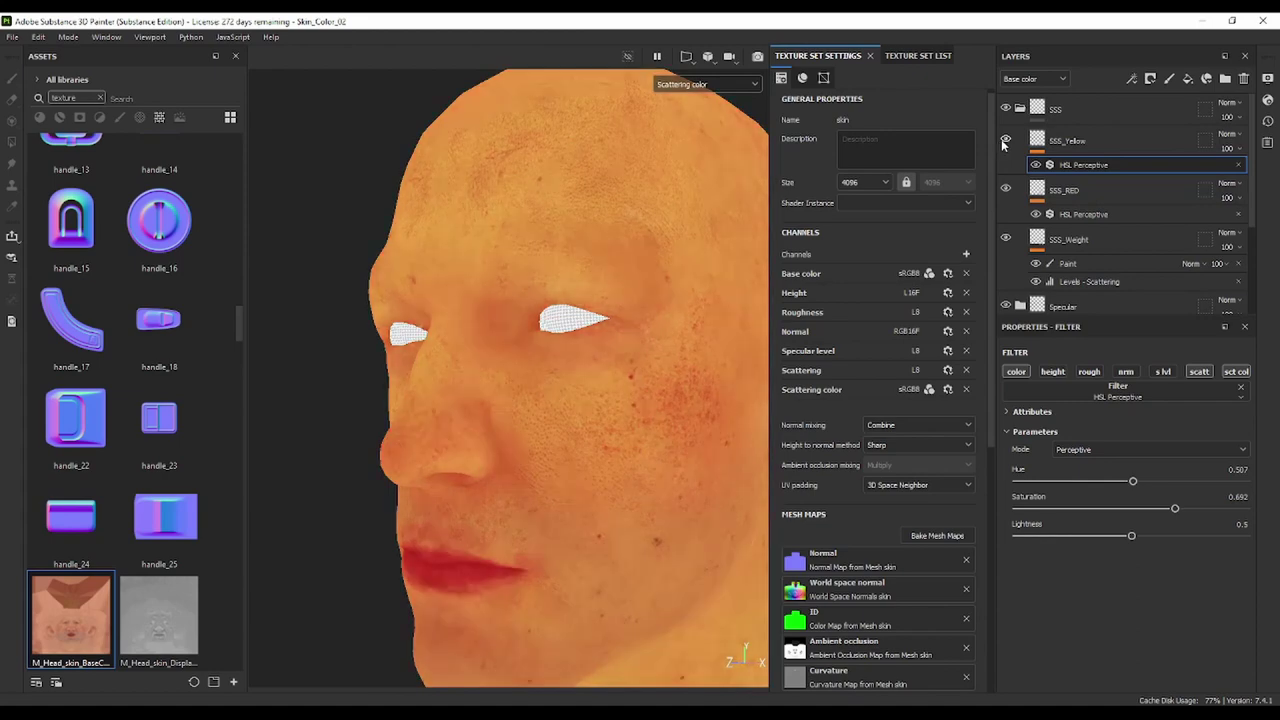
pyautogui.click(1002, 140)
pyautogui.click(1002, 140)
pyautogui.click(1005, 141)
pyautogui.click(1005, 141)
pyautogui.click(1005, 141)
pyautogui.click(1006, 141)
pyautogui.click(1006, 141)
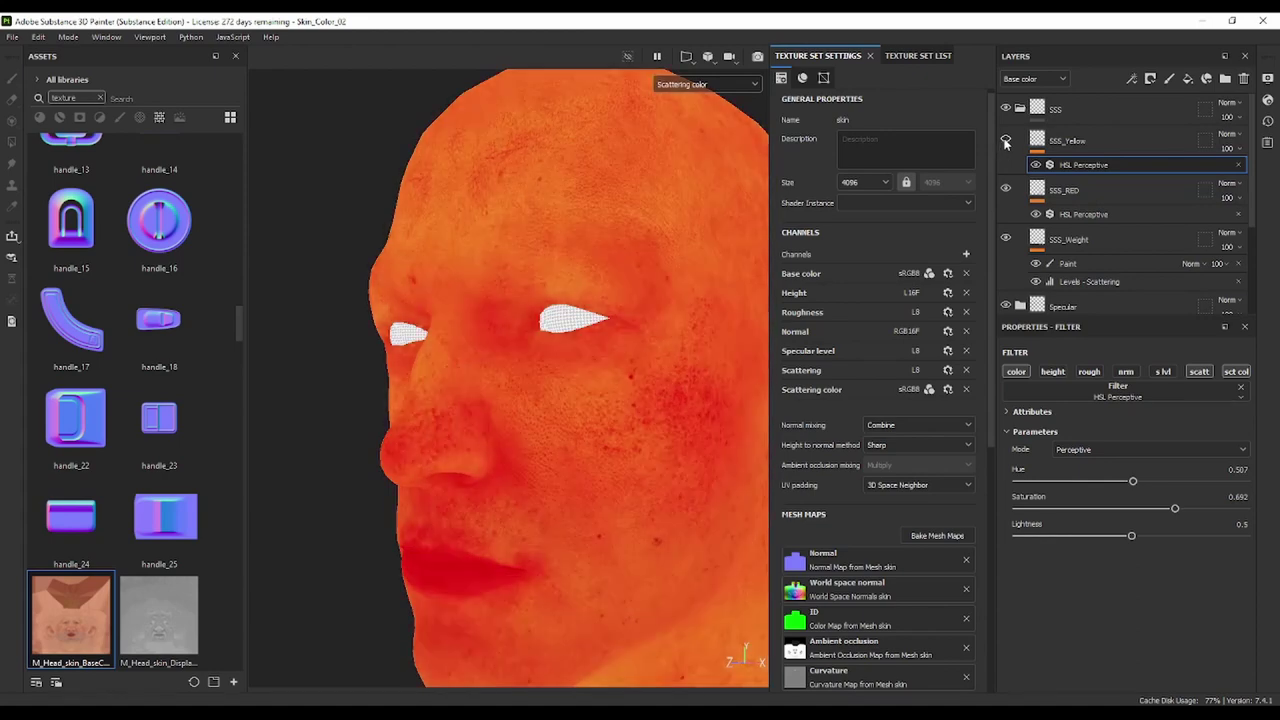
pyautogui.click(1006, 141)
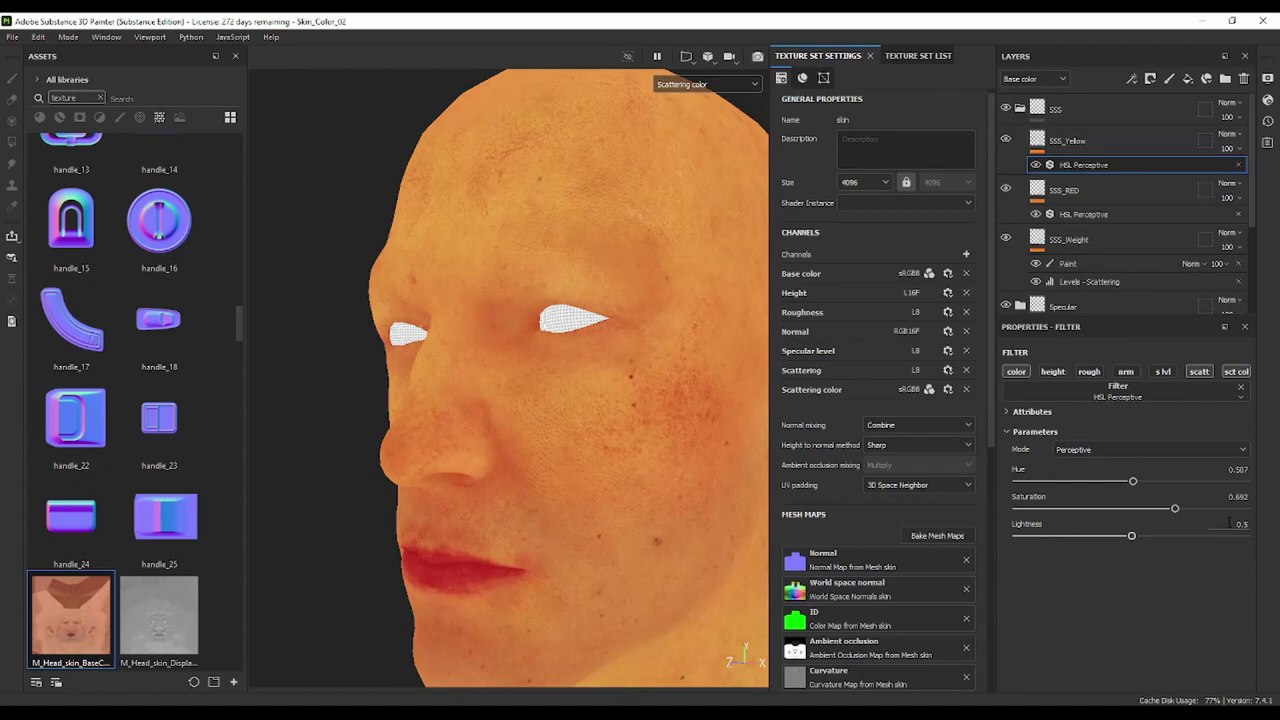
pyautogui.moveTo(600, 324)
pyautogui.keyDown('alt'); pyautogui.mouseDown()
pyautogui.moveTo(524, 347)
pyautogui.moveTo(659, 329)
pyautogui.mouseUp(); pyautogui.keyUp('alt')
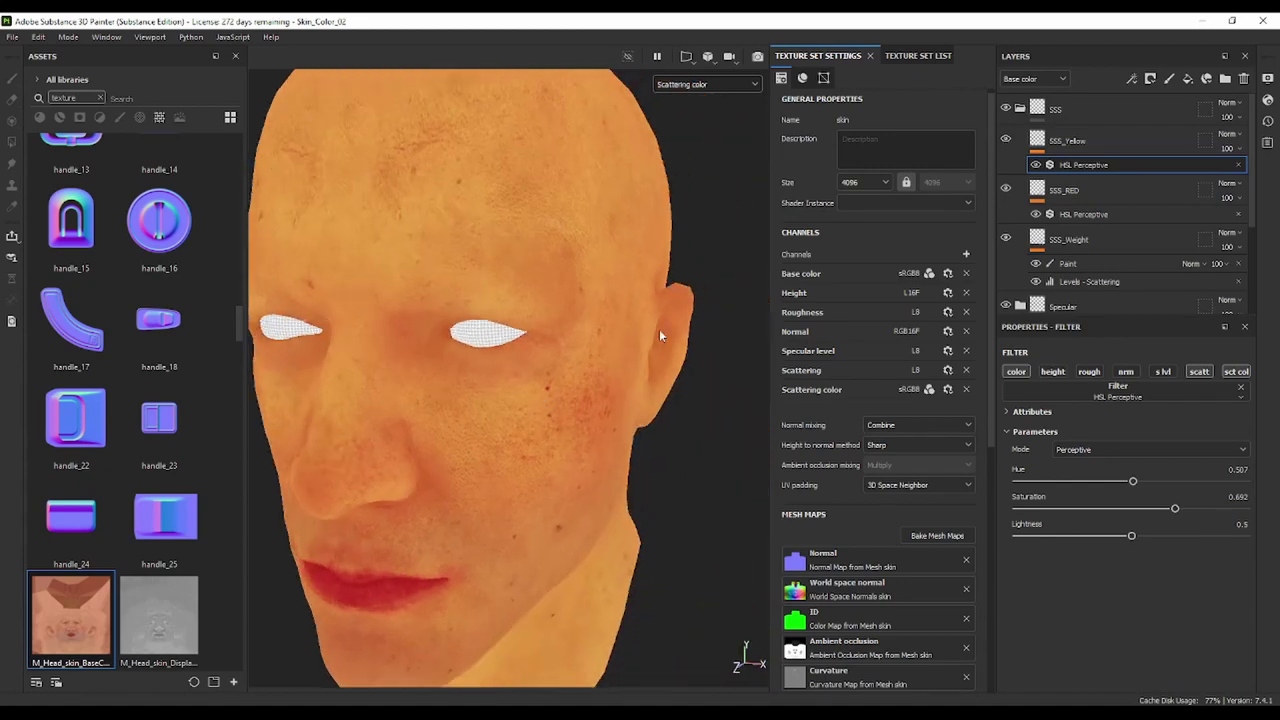
pyautogui.click(1073, 140)
# Add a black mask to SSS_Yellow and find the Thickness Map by searching 'thick'
pyautogui.rightClick(1082, 141)
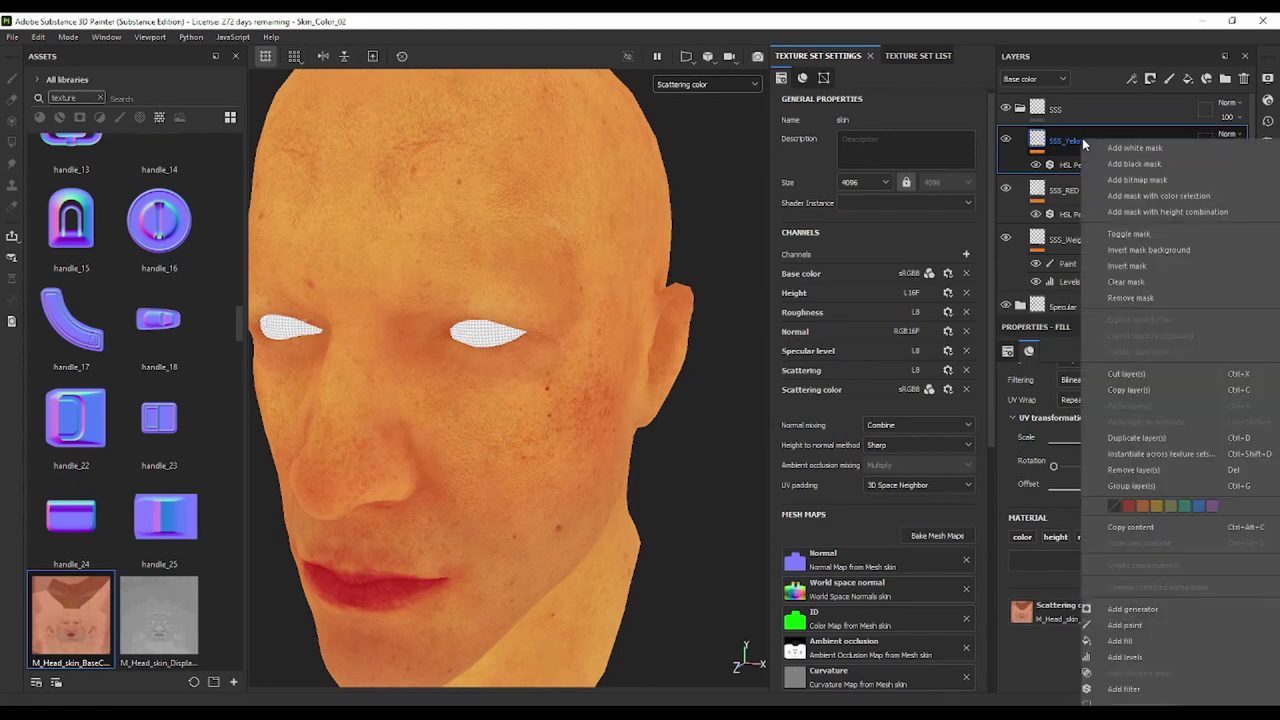
pyautogui.click(1165, 161)
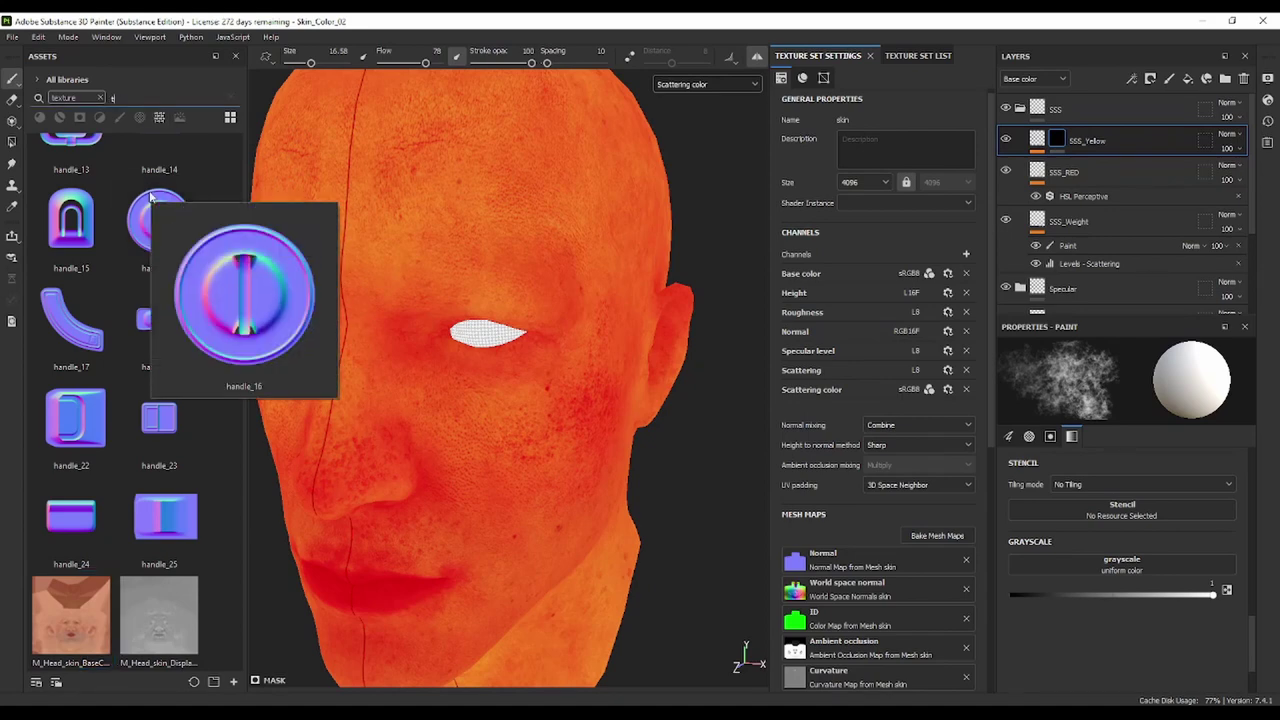
pyautogui.write('thick')
pyautogui.moveTo(70, 185); pyautogui.dragTo(1100, 568)
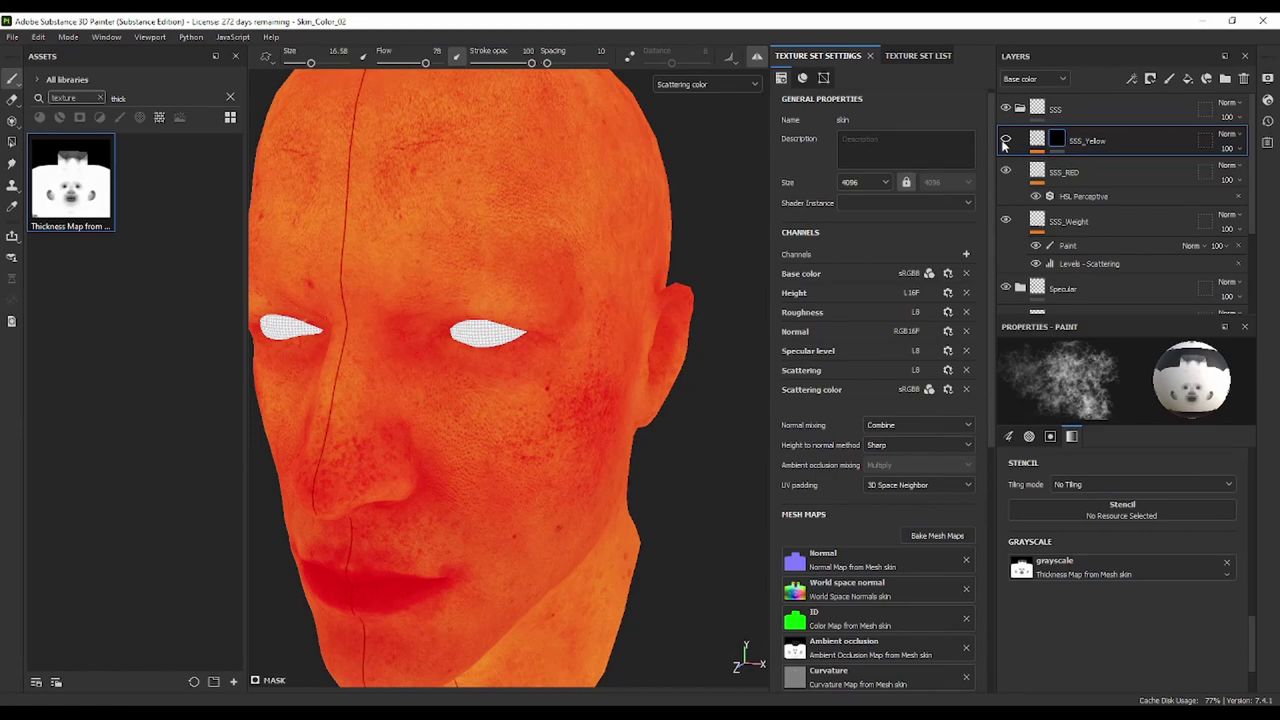
pyautogui.click(1226, 562)
# Add a fill to the mask with the Thickness Map as grayscale and inspect the head from several angles
pyautogui.rightClick(1062, 141)
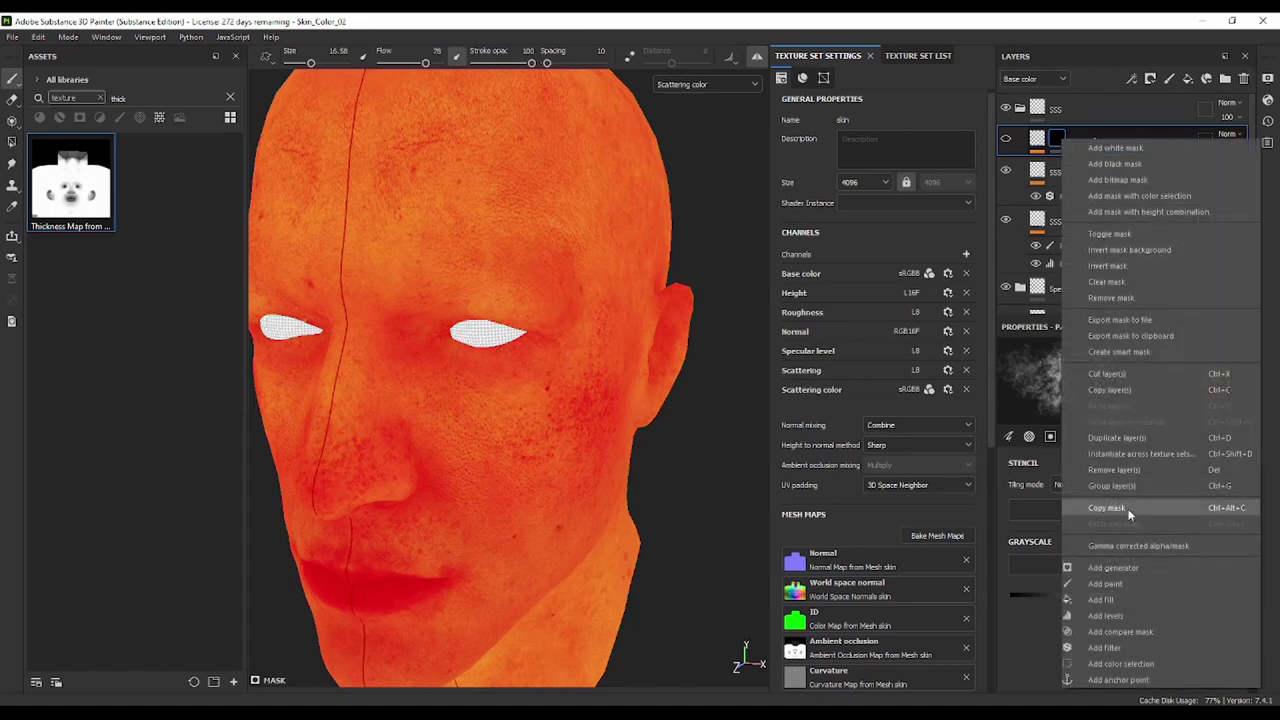
pyautogui.click(1126, 598)
pyautogui.moveTo(103, 190); pyautogui.dragTo(1135, 545)
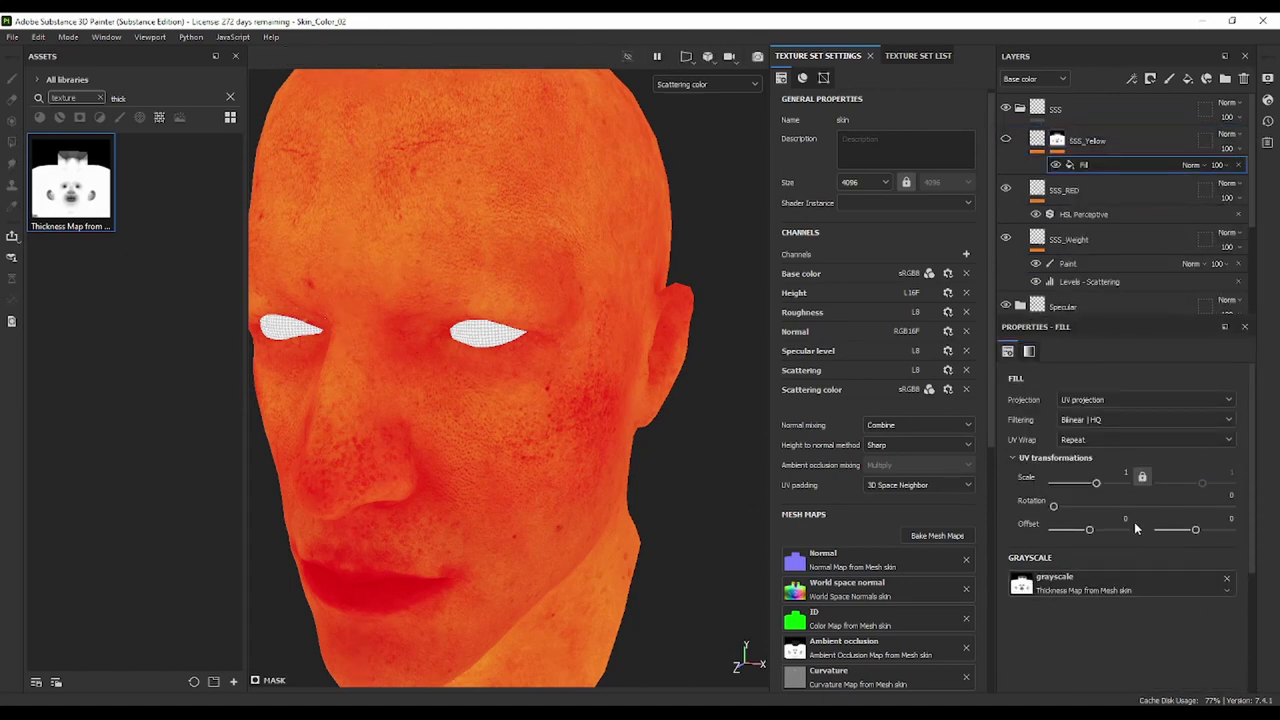
pyautogui.click(1005, 140)
pyautogui.moveTo(460, 380)
pyautogui.keyDown('alt'); pyautogui.mouseDown()
pyautogui.moveTo(506, 366)
pyautogui.moveTo(449, 371)
pyautogui.moveTo(542, 362)
pyautogui.moveTo(443, 515)
pyautogui.mouseUp(); pyautogui.keyUp('alt')
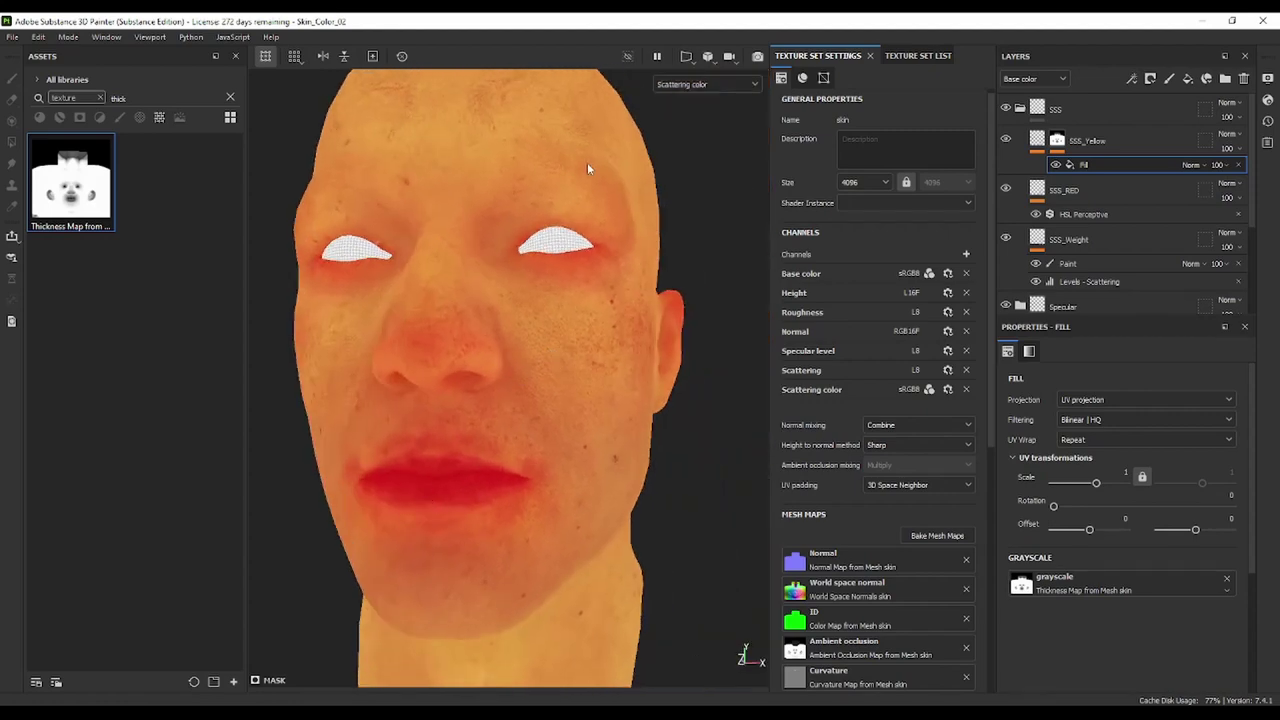
pyautogui.moveTo(617, 290)
pyautogui.keyDown('alt'); pyautogui.mouseDown()
pyautogui.moveTo(586, 321)
pyautogui.moveTo(500, 349)
pyautogui.moveTo(371, 366)
pyautogui.moveTo(429, 393)
pyautogui.moveTo(580, 329)
pyautogui.moveTo(703, 231)
pyautogui.mouseUp(); pyautogui.keyUp('alt')
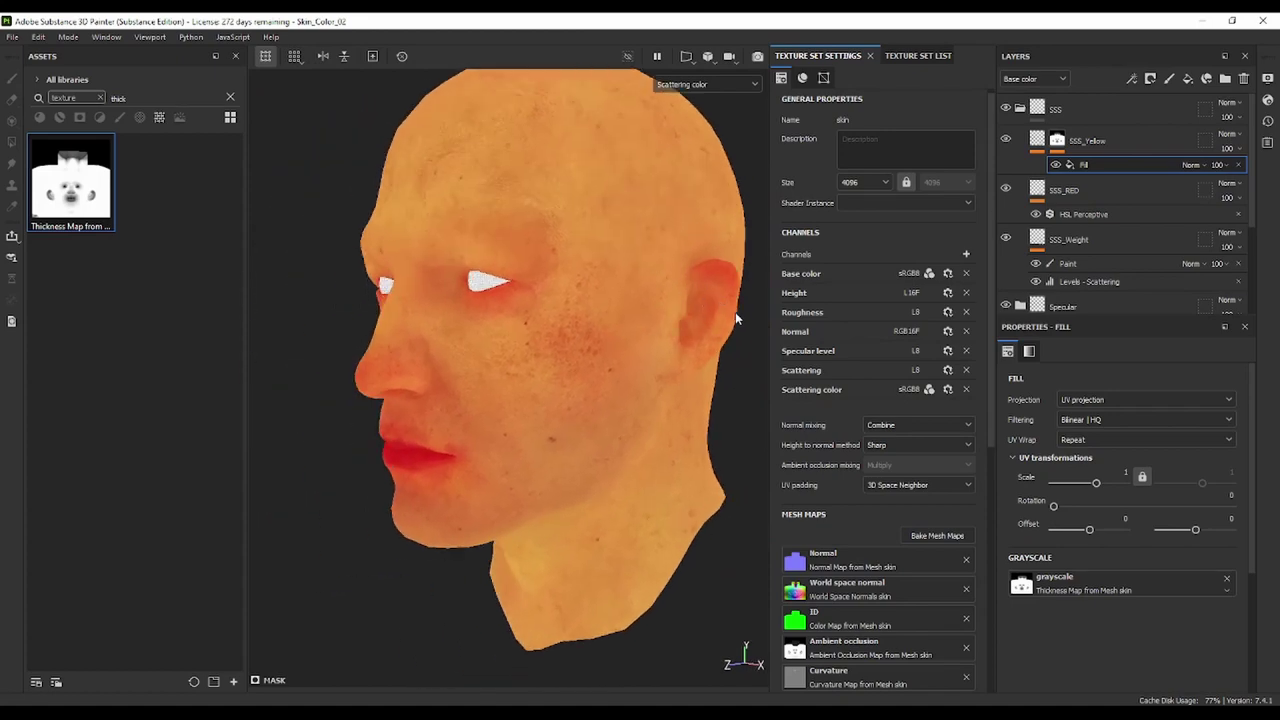
pyautogui.keyDown('alt'); pyautogui.moveTo(694, 312); pyautogui.dragTo(629, 329); pyautogui.keyUp('alt')
pyautogui.scroll(3, 629, 329)
pyautogui.moveTo(687, 288)
pyautogui.keyDown('alt'); pyautogui.mouseDown()
pyautogui.moveTo(537, 305)
pyautogui.moveTo(586, 314)
pyautogui.moveTo(680, 260)
pyautogui.mouseUp(); pyautogui.keyUp('alt')
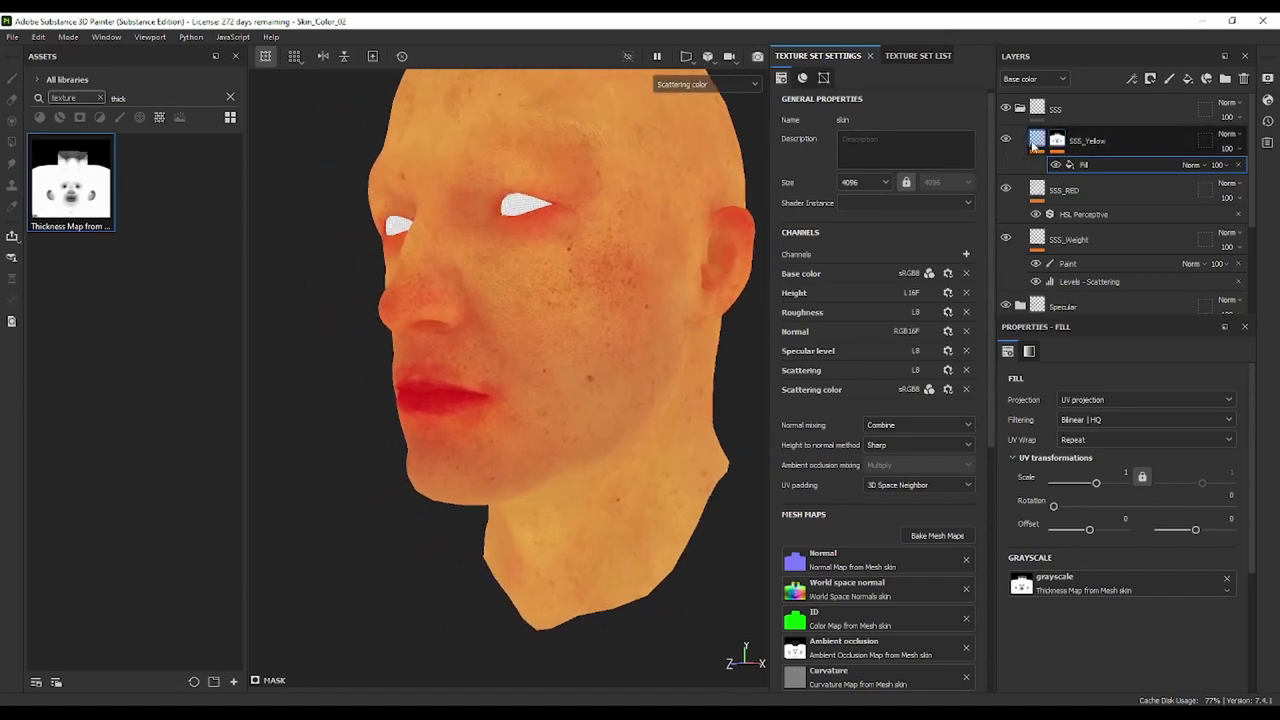
pyautogui.click(1227, 594)
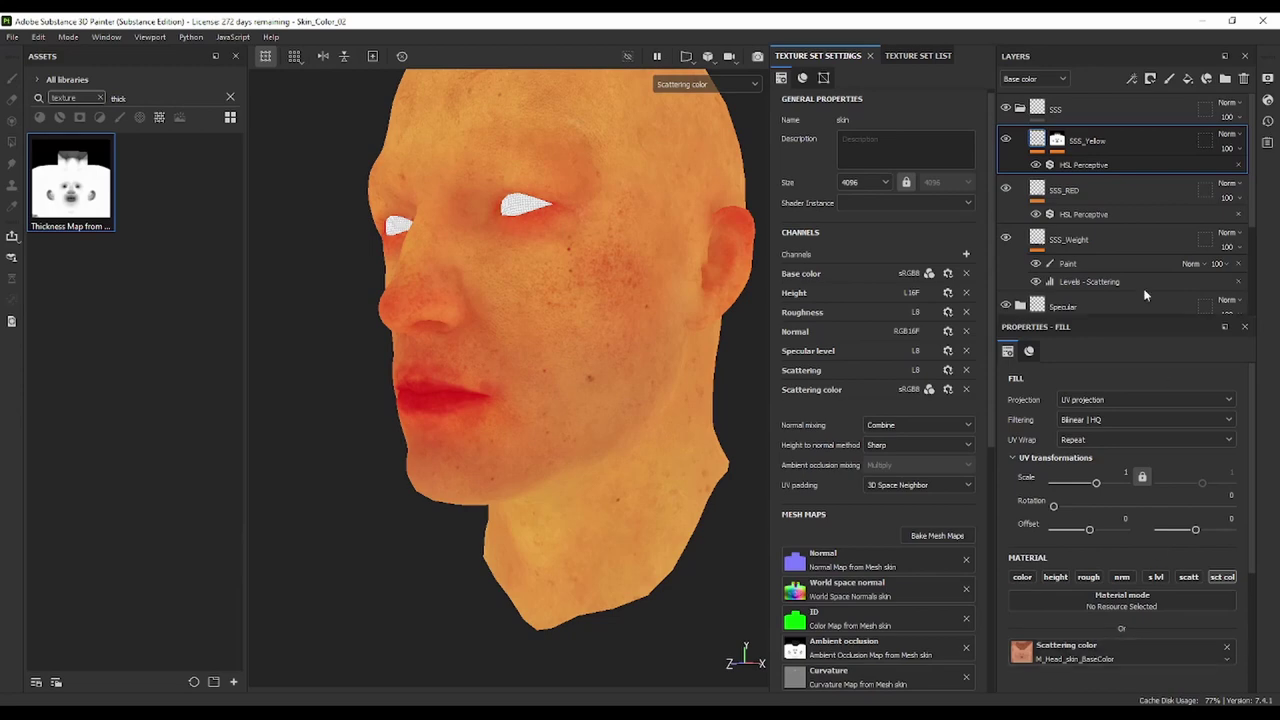
# Set SSS_Yellow's HSL Perceptive saturation to 0.76 and hue to 0.51, toggling the filter to compare
pyautogui.click(1081, 164)
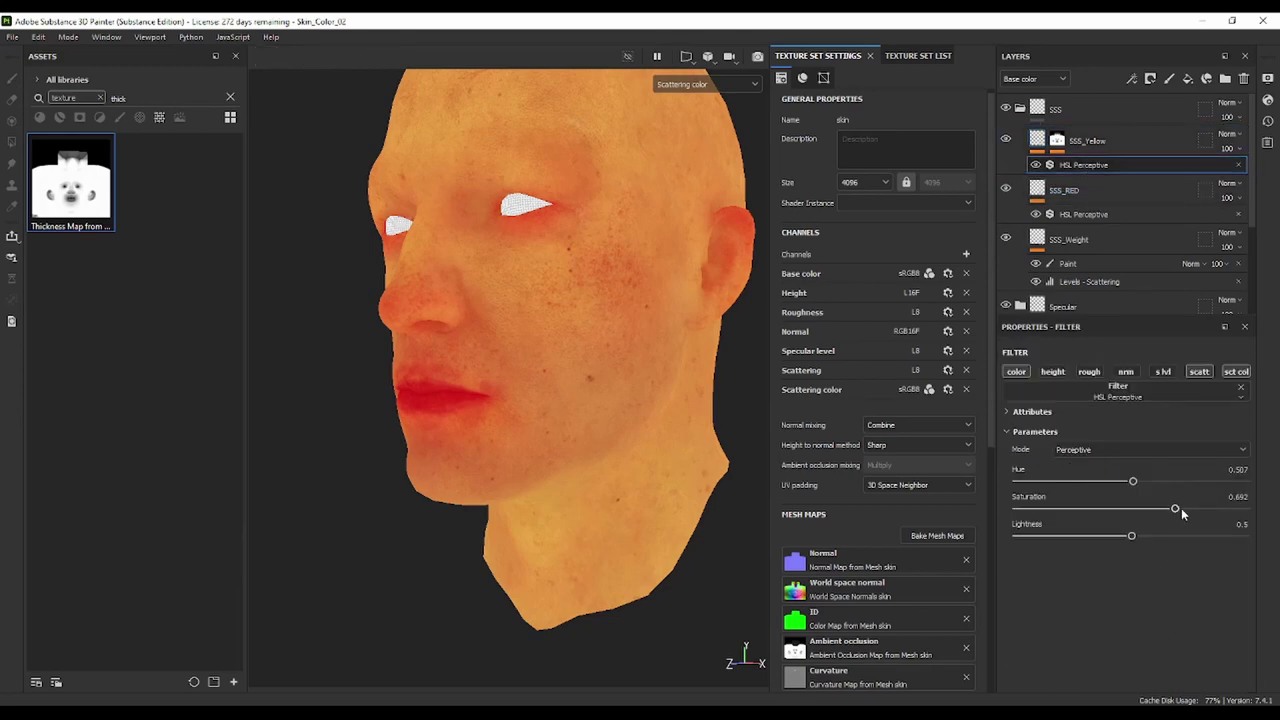
pyautogui.moveTo(1181, 511); pyautogui.dragTo(1190, 511)
pyautogui.moveTo(1133, 484); pyautogui.dragTo(1135, 485)
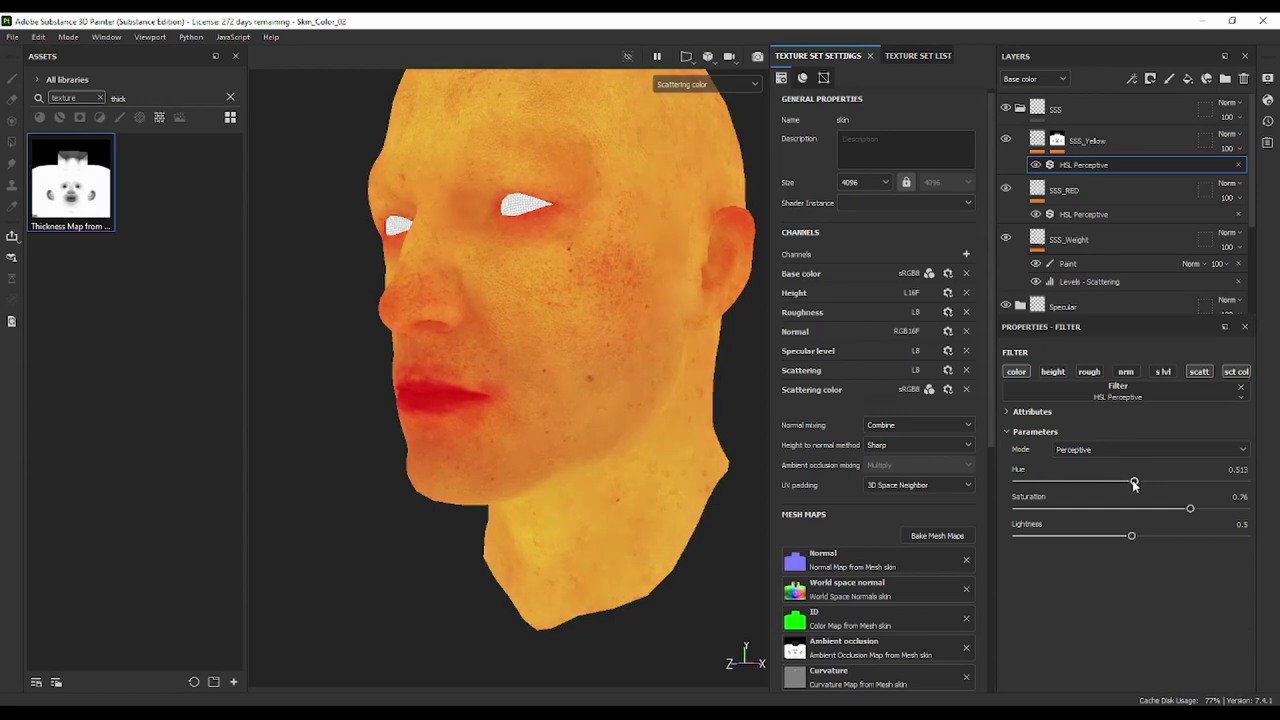
pyautogui.keyDown('alt'); pyautogui.moveTo(396, 232); pyautogui.dragTo(543, 318); pyautogui.keyUp('alt')
pyautogui.write('0.55')
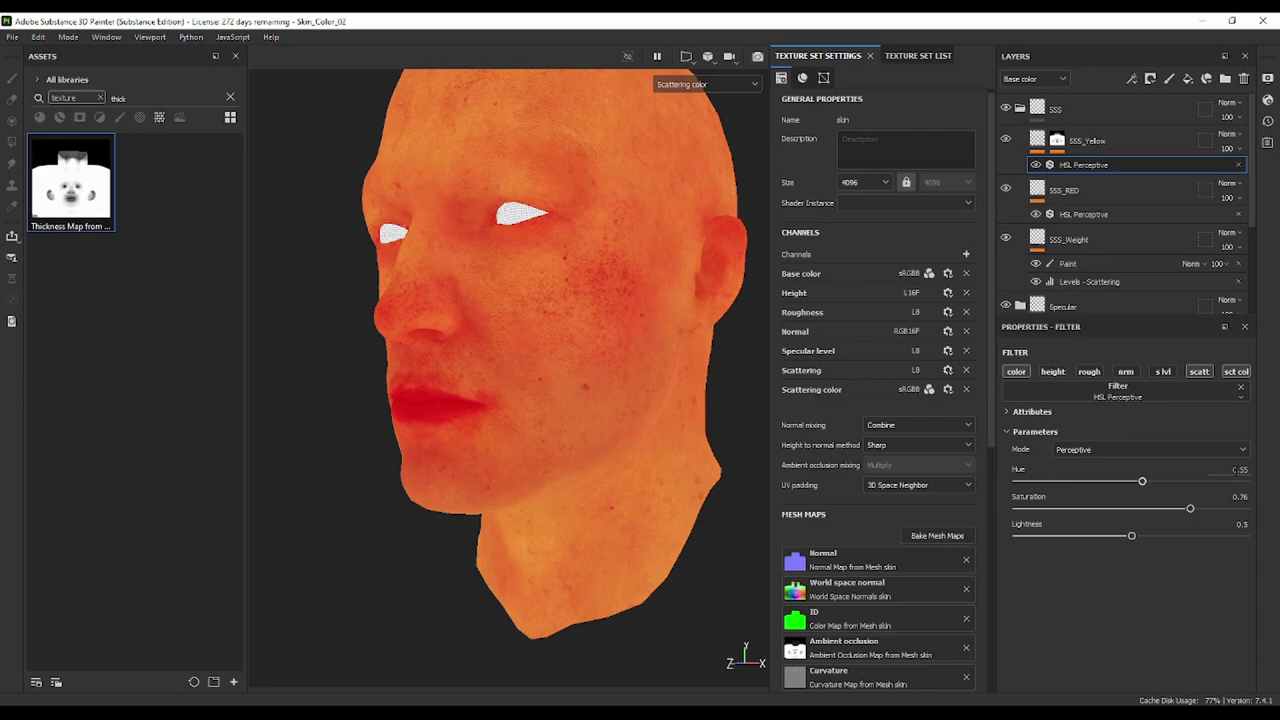
pyautogui.press('Return')
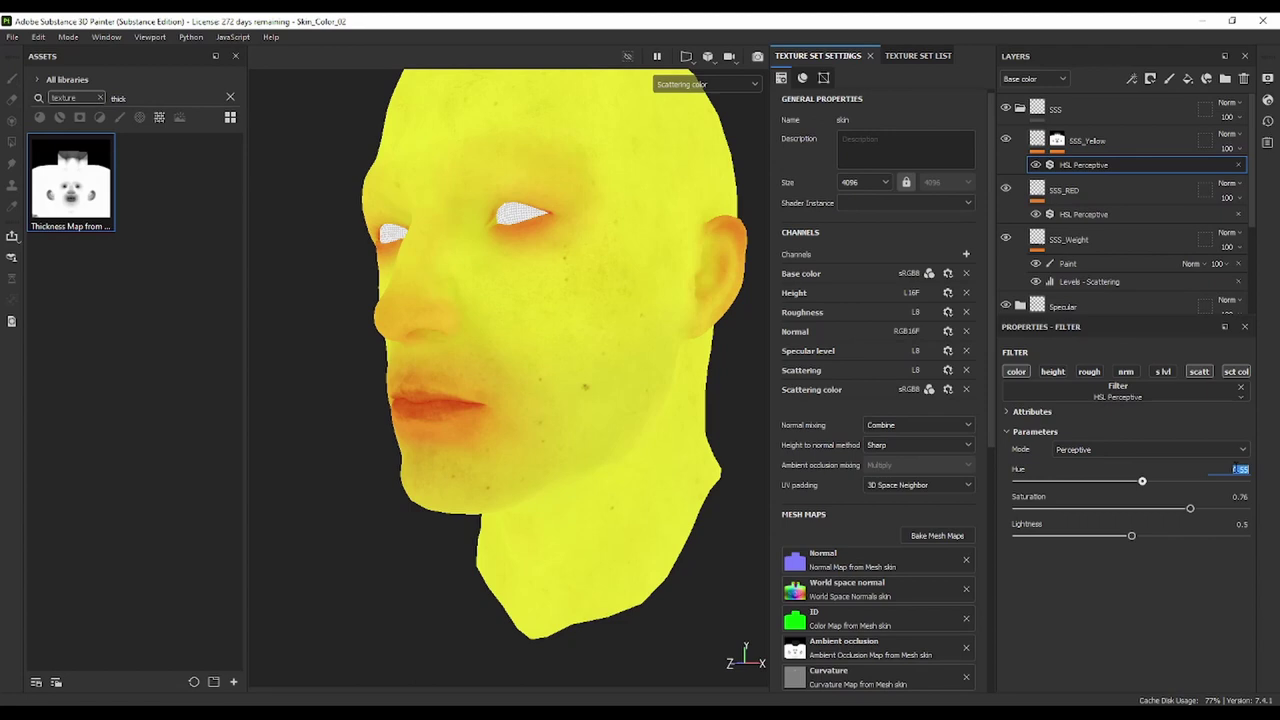
pyautogui.write('0.51')
pyautogui.press('Return')
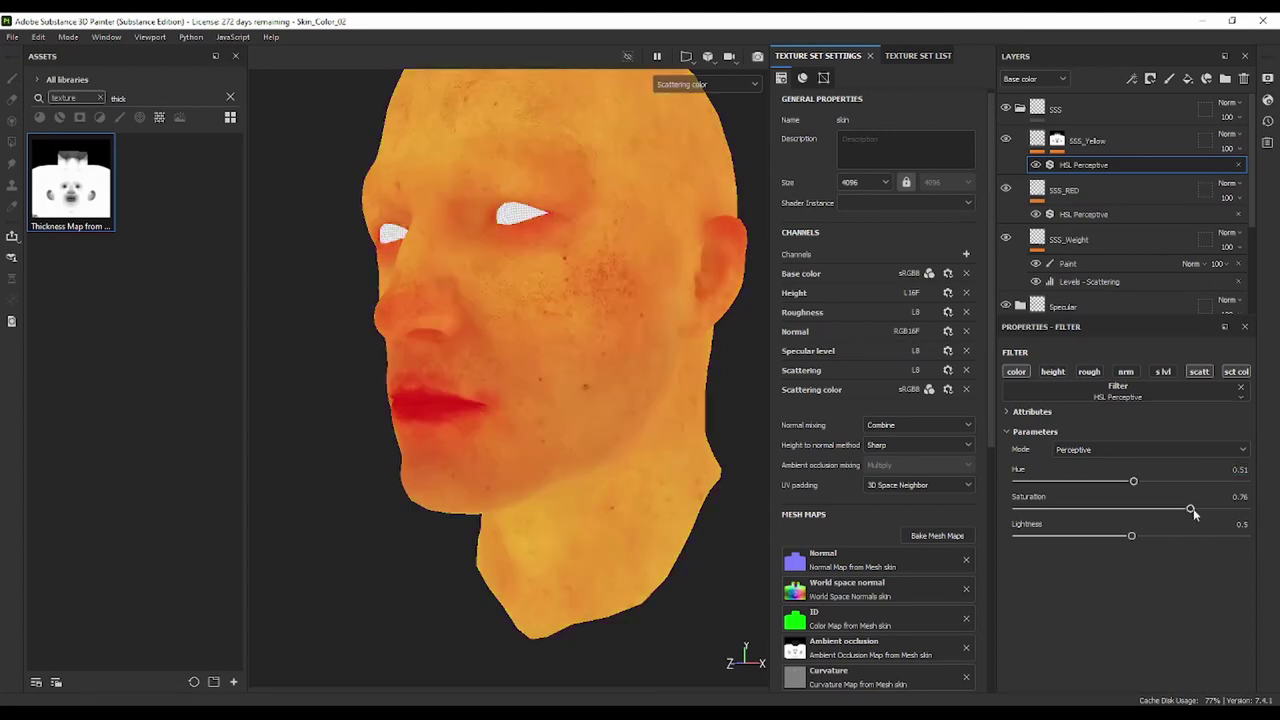
pyautogui.click(1035, 164)
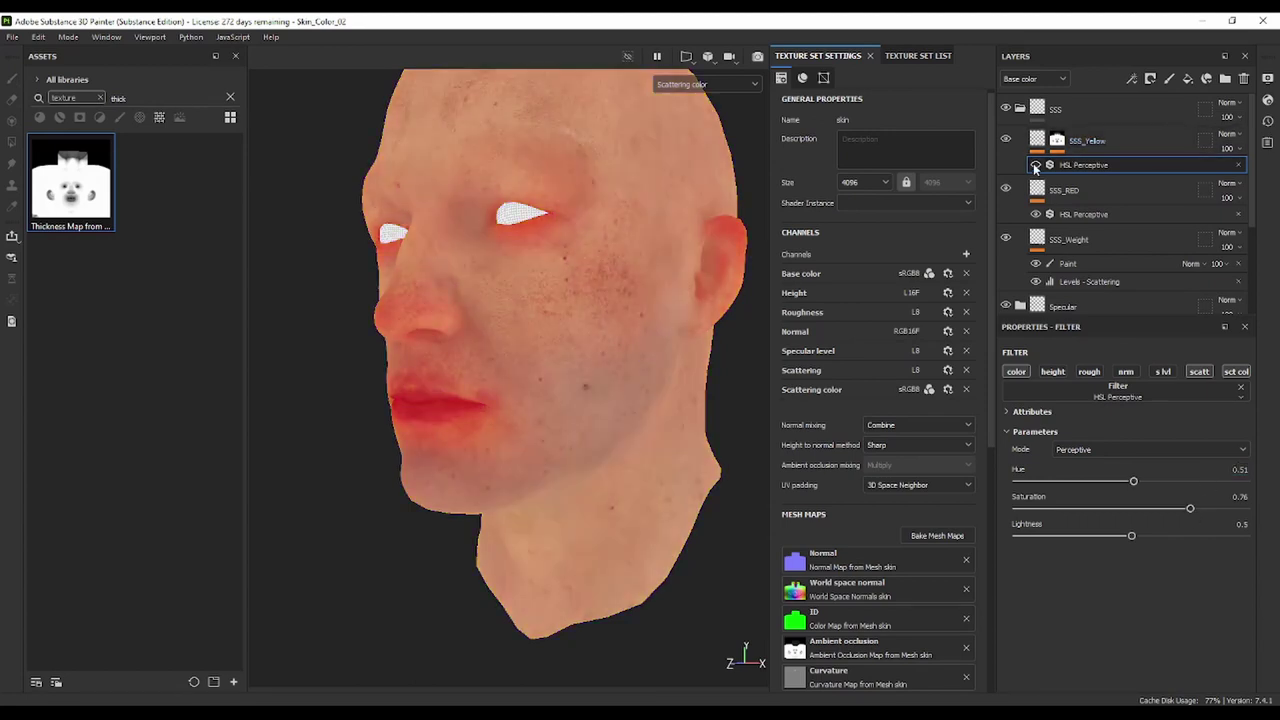
pyautogui.click(1035, 164)
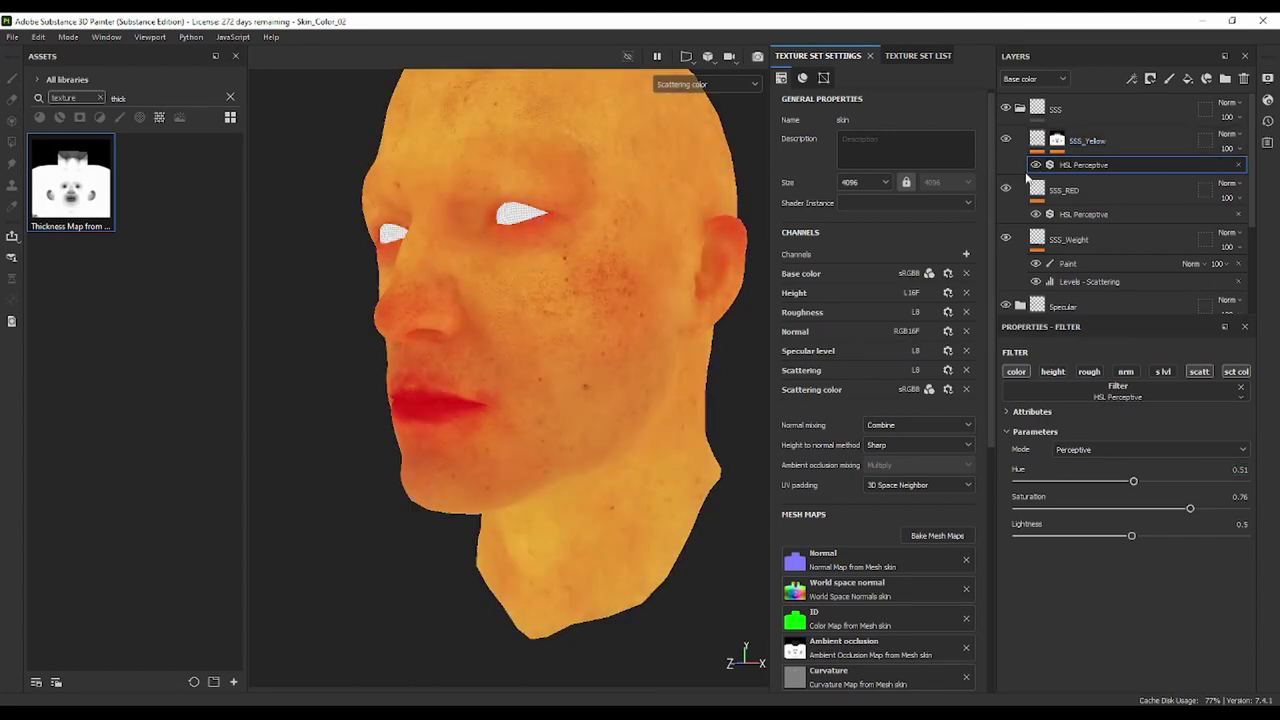
# Toggle SSS_Yellow on and off to compare the tint around the lips and nose
pyautogui.click(1077, 184)
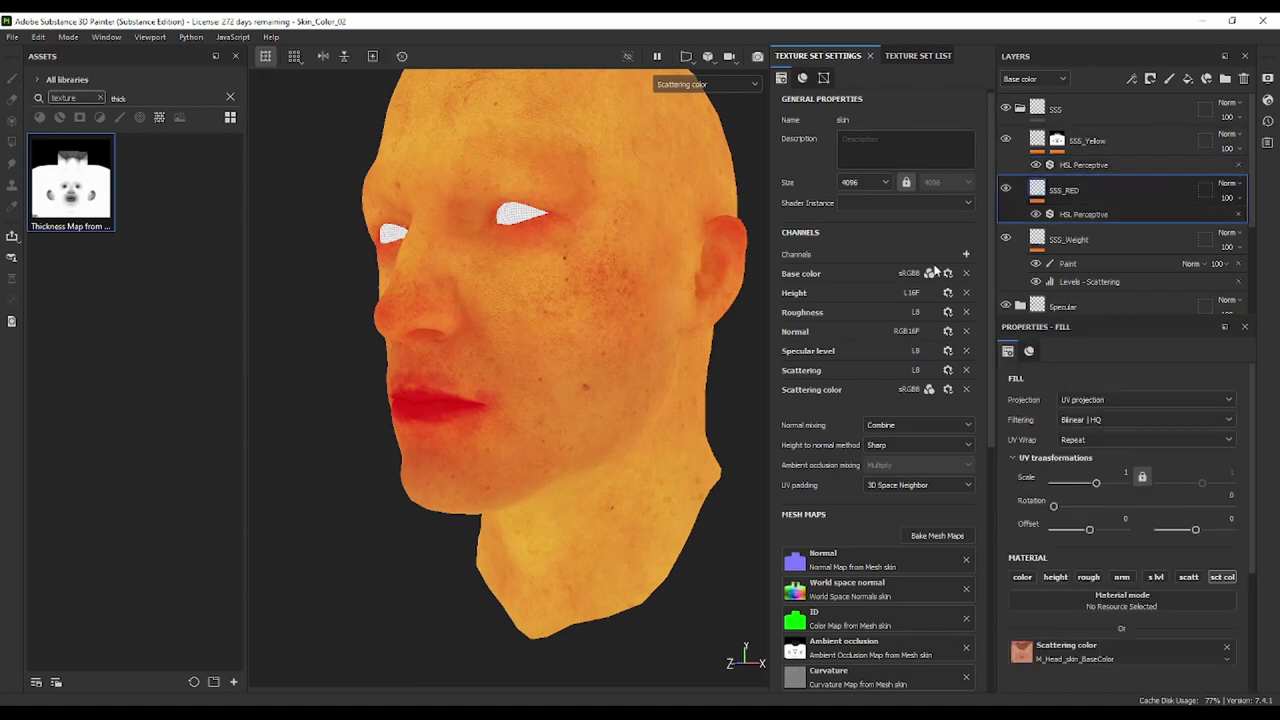
pyautogui.click(1006, 140)
pyautogui.click(1006, 138)
pyautogui.click(1006, 140)
pyautogui.click(1006, 140)
pyautogui.scroll(3, 465, 405)
pyautogui.moveTo(471, 394)
pyautogui.keyDown('alt'); pyautogui.mouseDown()
pyautogui.moveTo(643, 394)
pyautogui.moveTo(666, 371)
pyautogui.moveTo(772, 400)
pyautogui.mouseUp(); pyautogui.keyUp('alt')
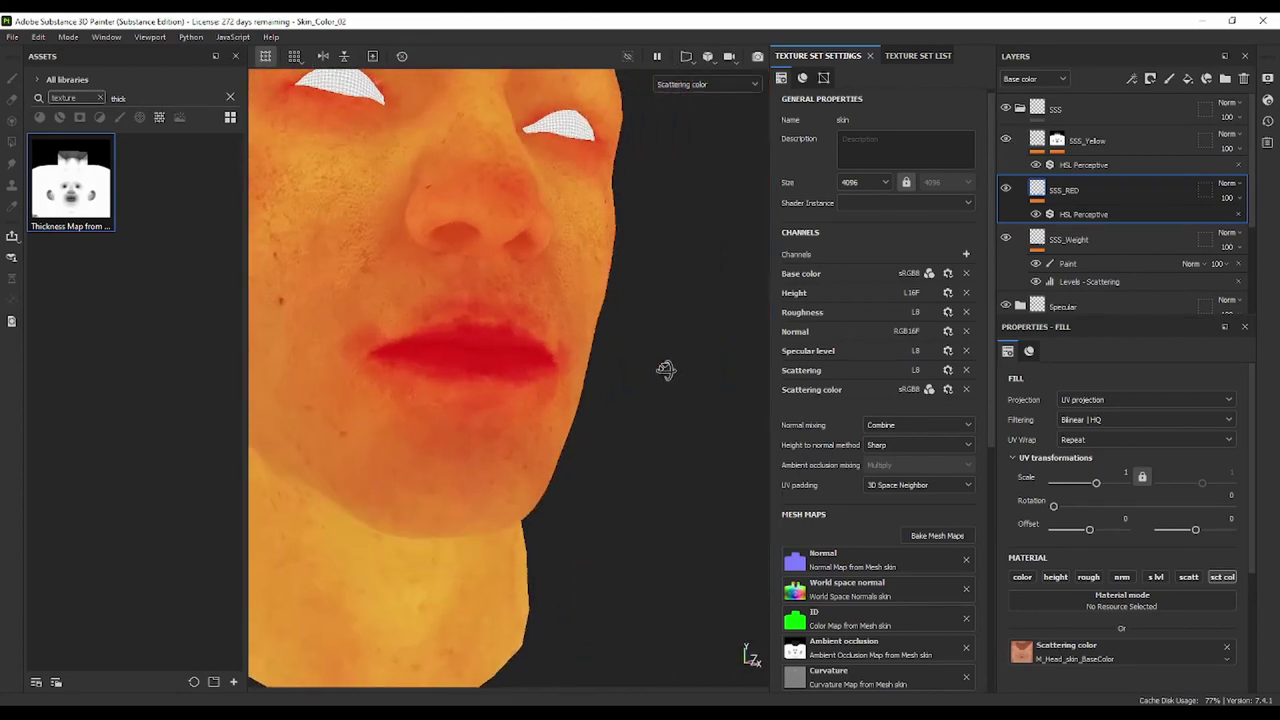
pyautogui.keyDown('alt'); pyautogui.moveTo(649, 303); pyautogui.dragTo(620, 381, button='middle'); pyautogui.keyUp('alt')
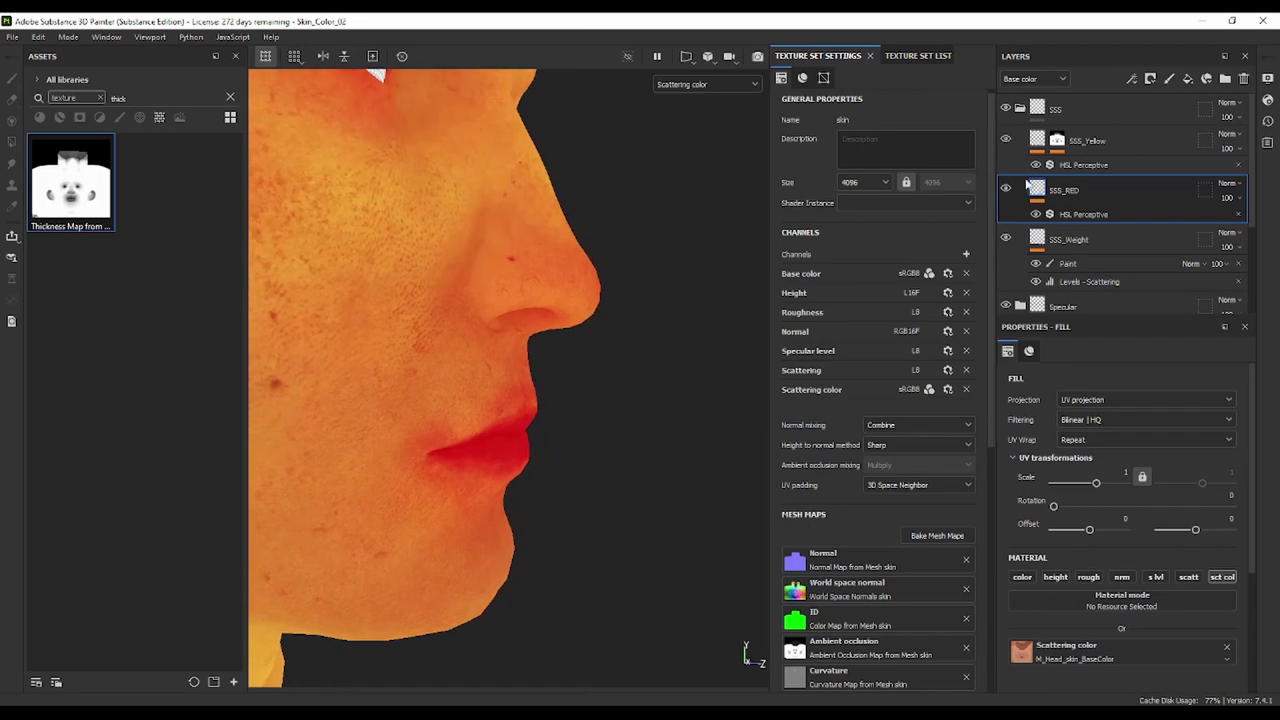
# Display SSS_Yellow's thickness mask on the whole head
pyautogui.click(1057, 141)
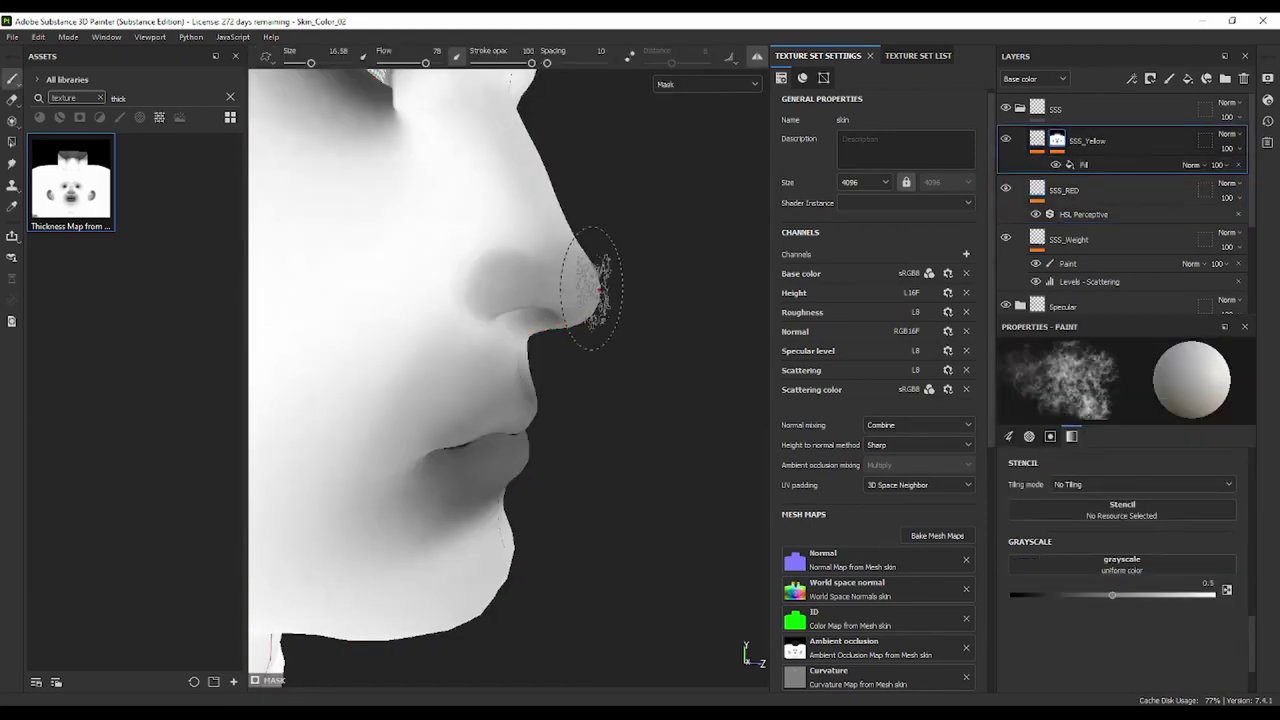
pyautogui.scroll(-3, 586, 286)
pyautogui.scroll(-2, 528, 243)
pyautogui.moveTo(528, 243)
pyautogui.keyDown('alt'); pyautogui.mouseDown()
pyautogui.moveTo(608, 309)
pyautogui.moveTo(606, 286)
pyautogui.moveTo(515, 307)
pyautogui.moveTo(610, 290)
pyautogui.mouseUp(); pyautogui.keyUp('alt')
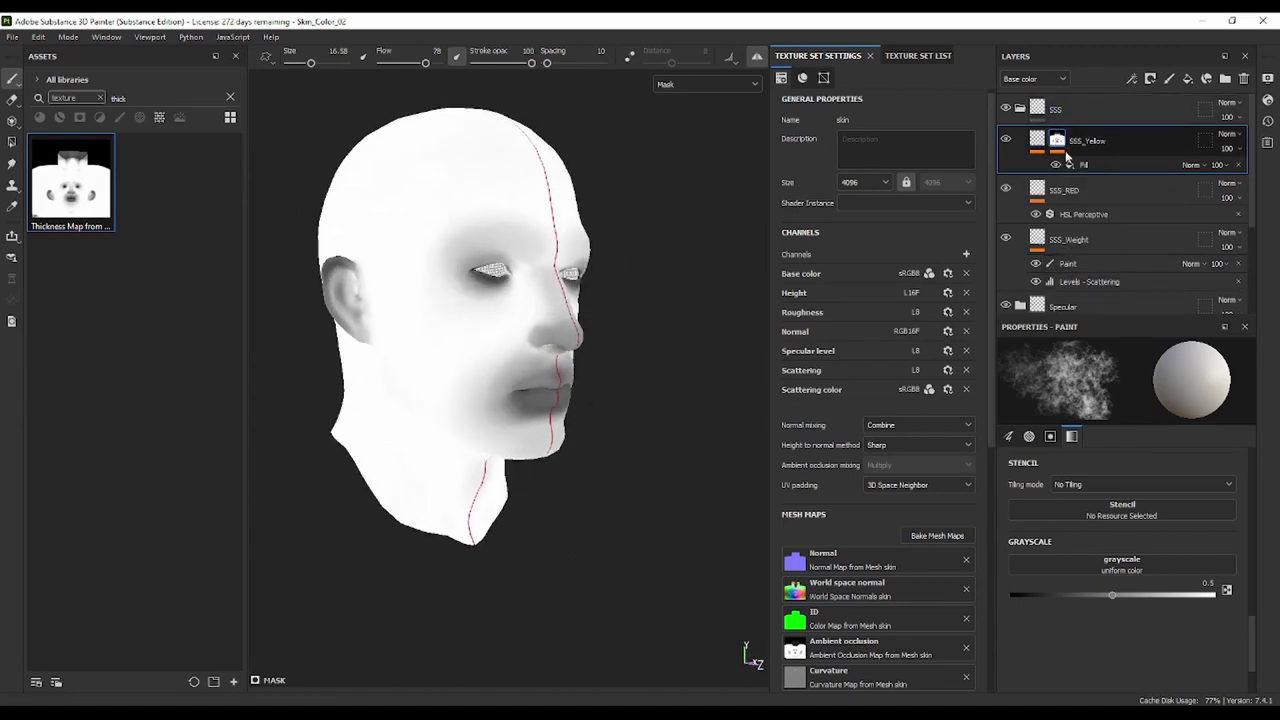
# Add Levels to SSS_Yellow's mask and drag input and midtone handles to darken lips, nose and ears
pyautogui.rightClick(1059, 140)
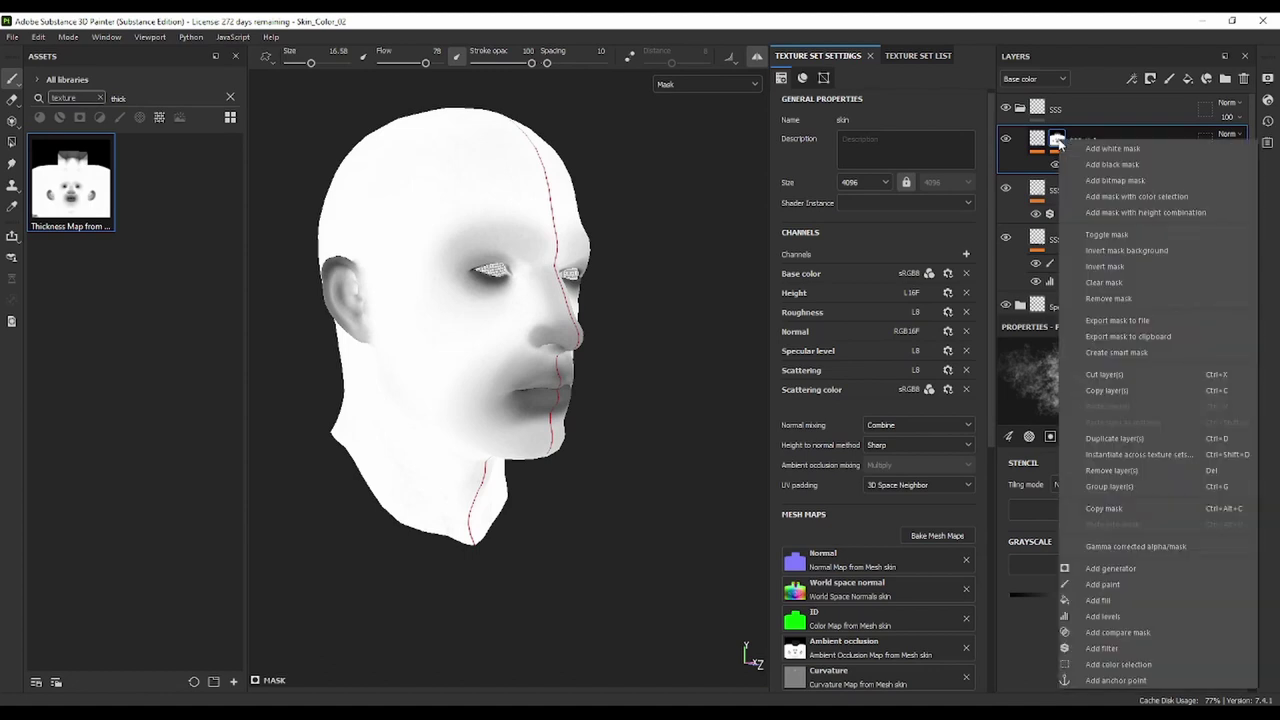
pyautogui.click(1112, 616)
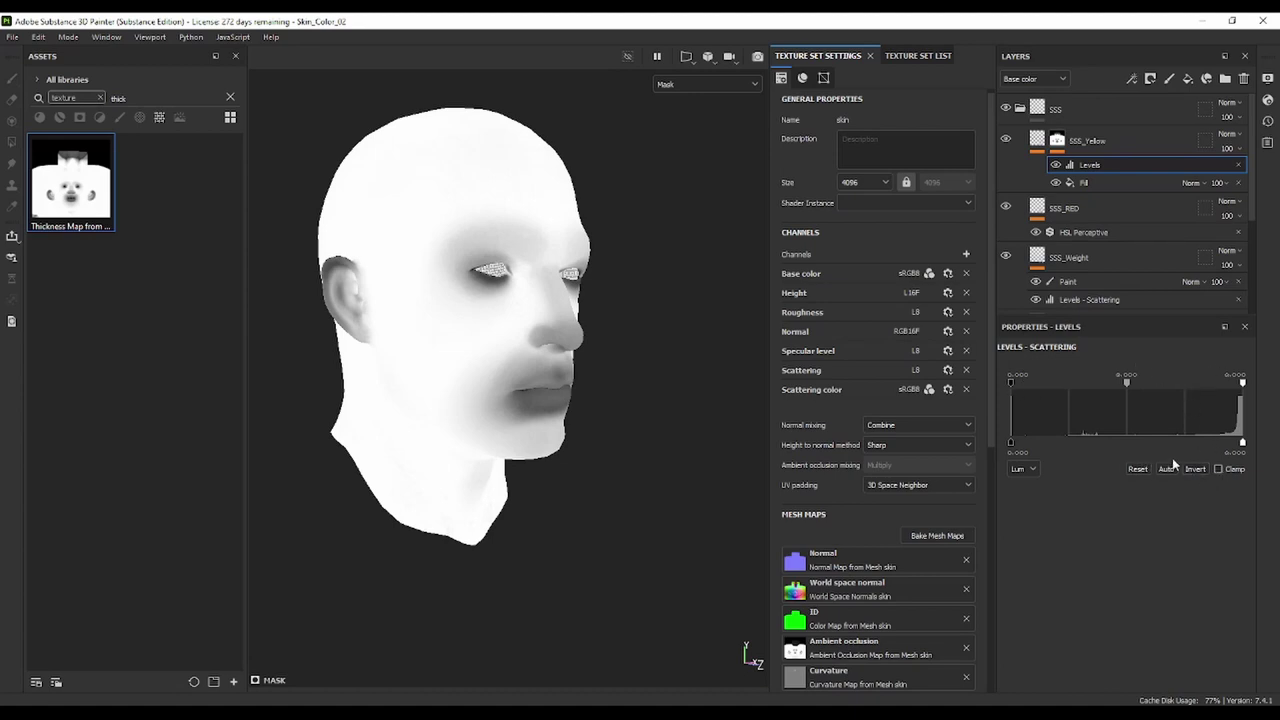
pyautogui.click(1033, 475)
pyautogui.moveTo(1027, 387); pyautogui.dragTo(1107, 387)
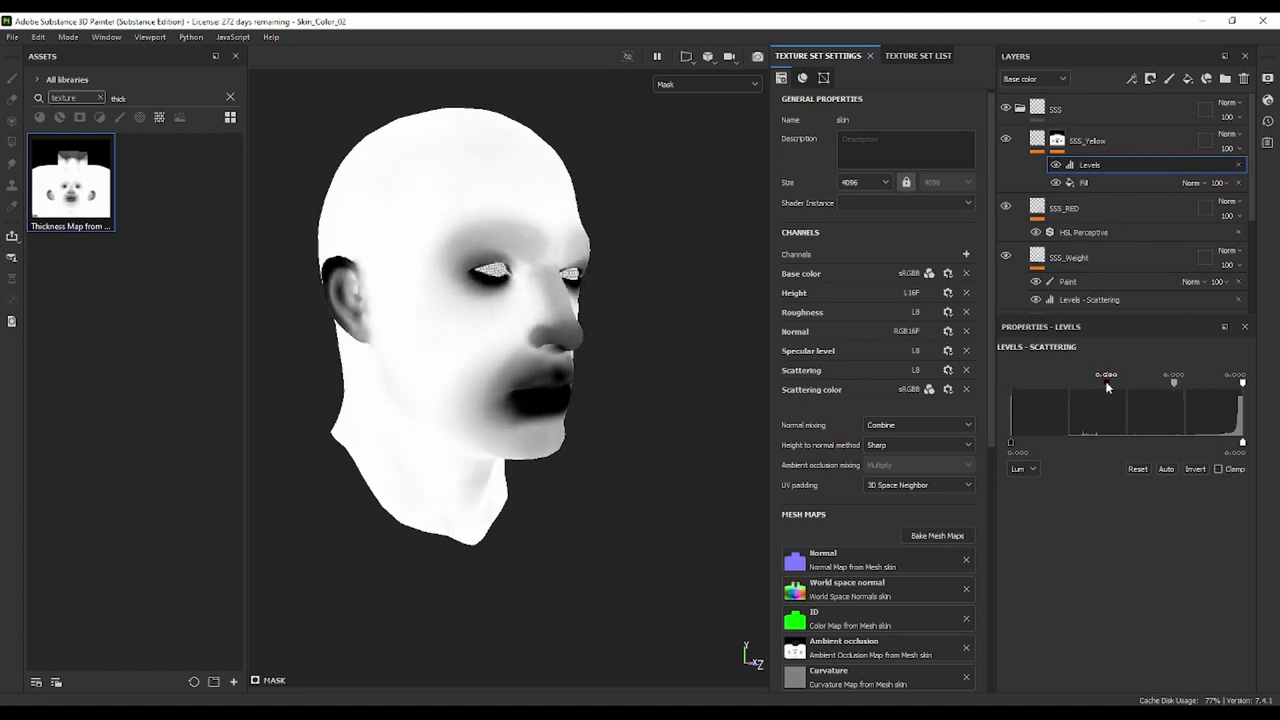
pyautogui.moveTo(690, 360)
pyautogui.keyDown('alt'); pyautogui.mouseDown()
pyautogui.moveTo(498, 283)
pyautogui.moveTo(482, 289)
pyautogui.mouseUp(); pyautogui.keyUp('alt')
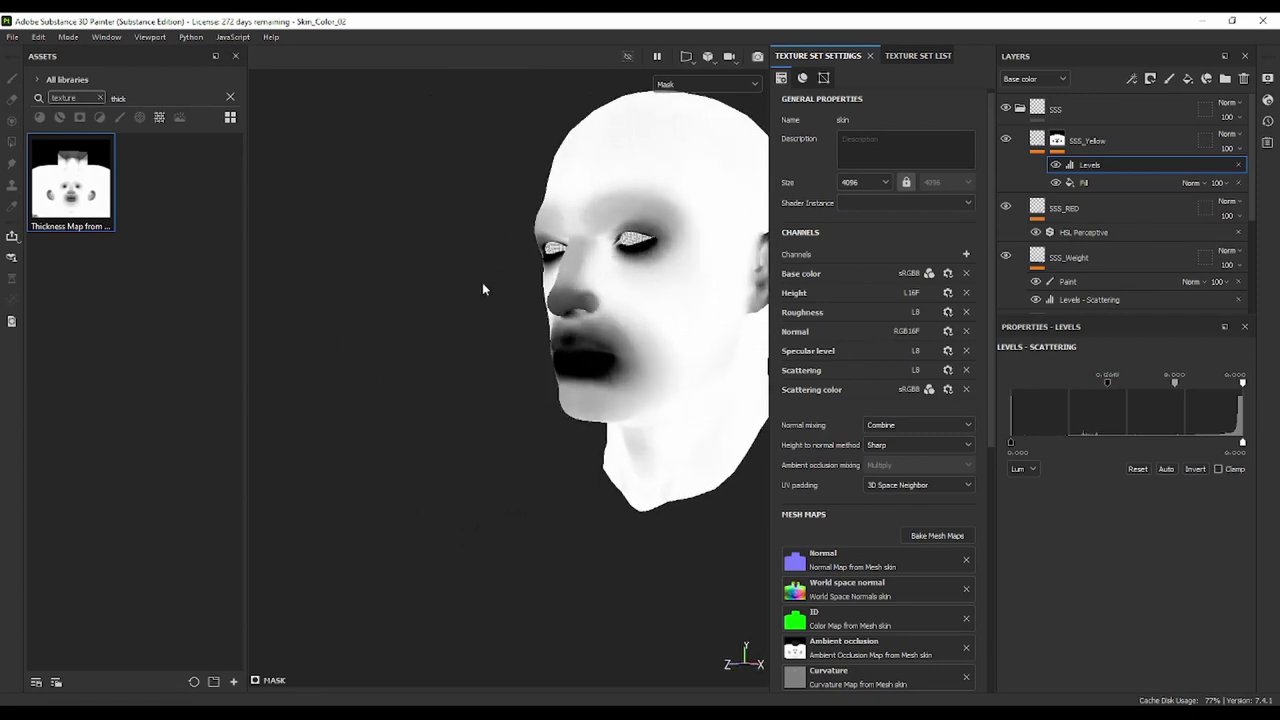
pyautogui.moveTo(1179, 386); pyautogui.dragTo(1179, 388)
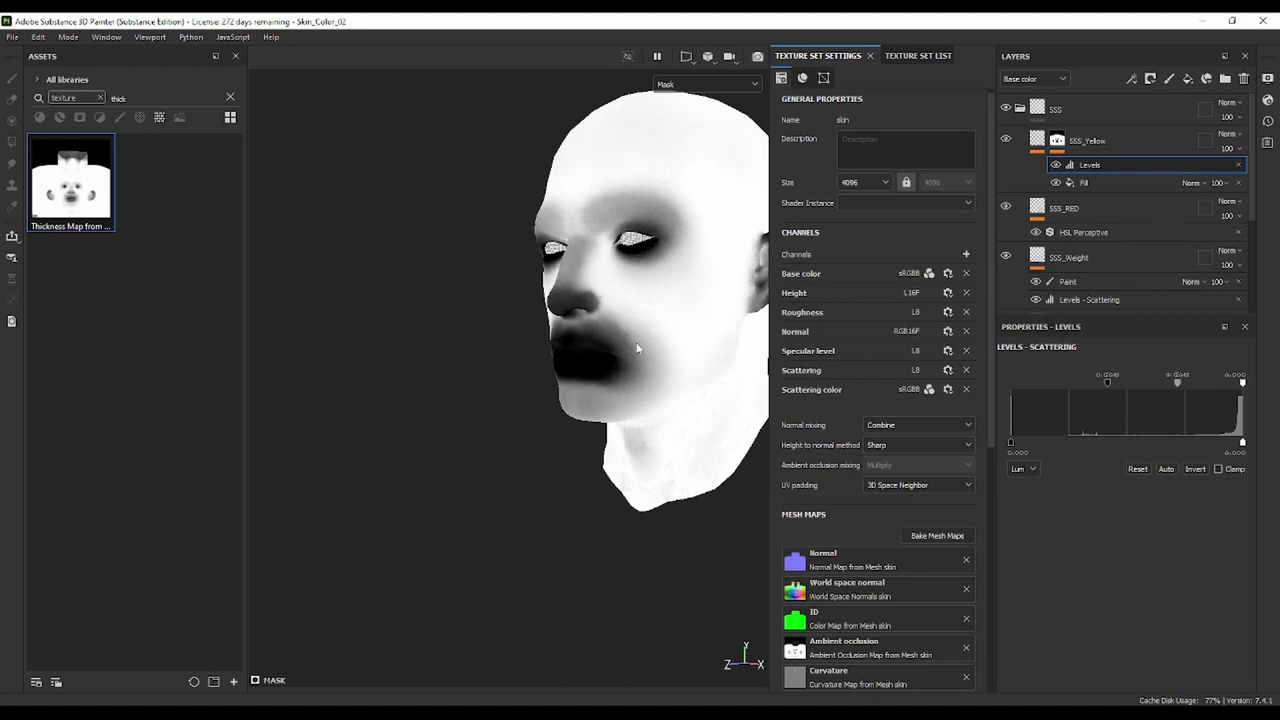
# Add a Paint effect above the Levels on the SSS_Yellow mask, painting pure white (1)
pyautogui.rightClick(1115, 166)
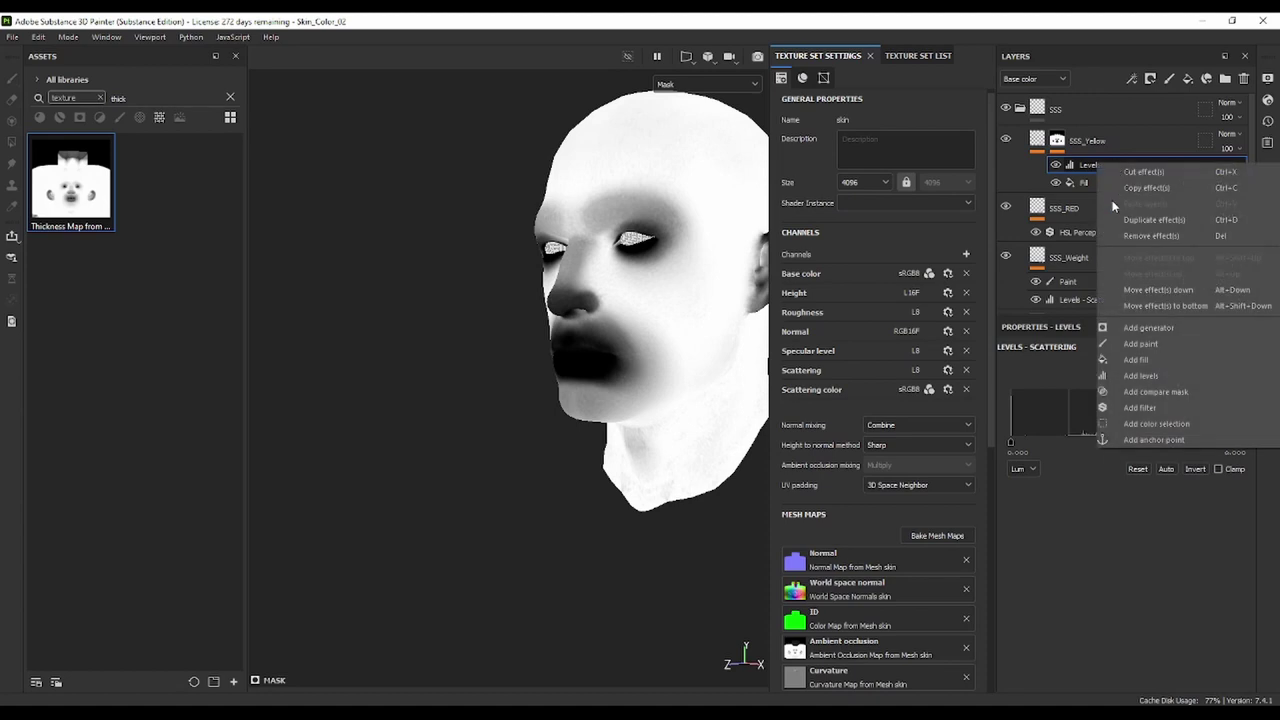
pyautogui.click(1142, 344)
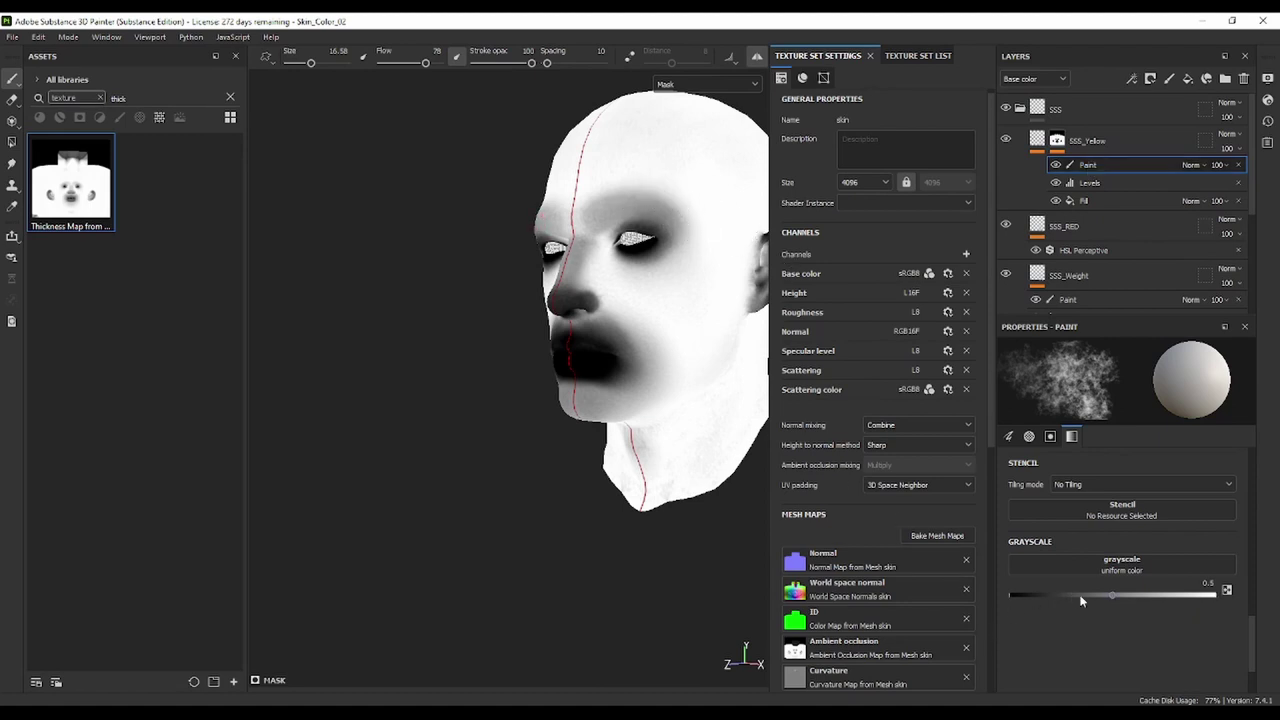
pyautogui.moveTo(1113, 595); pyautogui.dragTo(1215, 595)
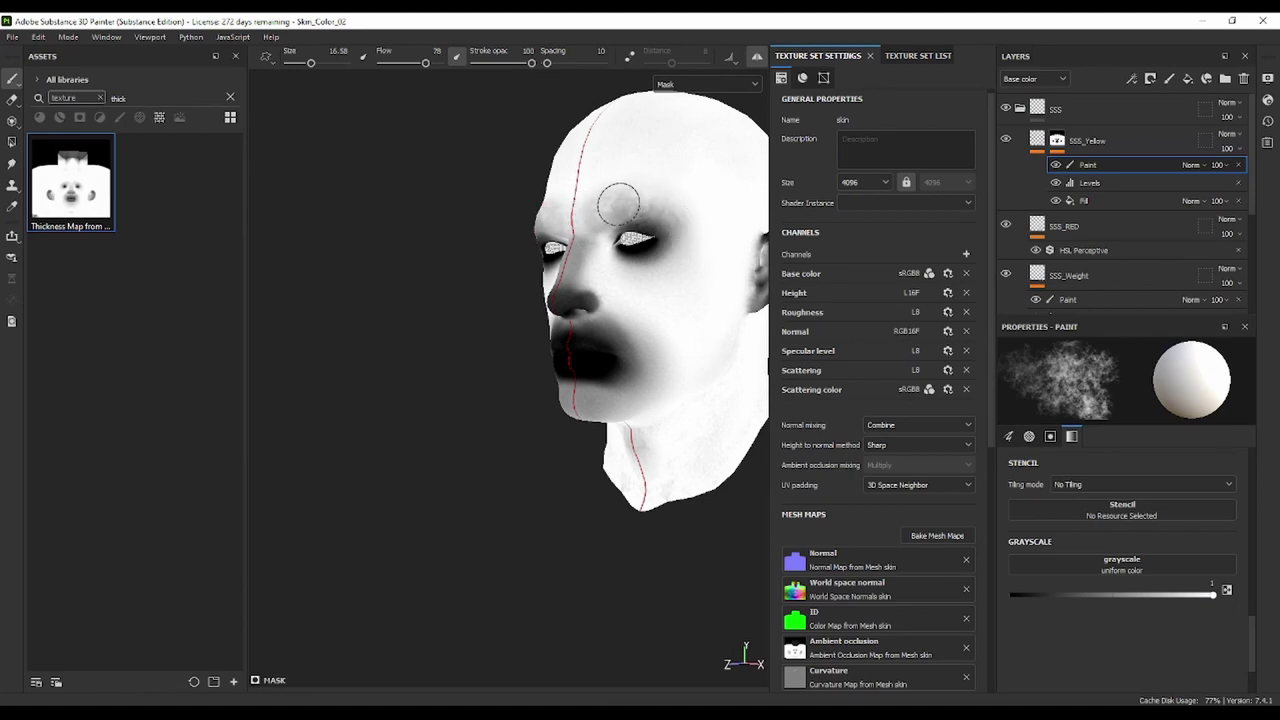
# Enlarge the brush to 23.74 and inspect the mask on the head from several angles
pyautogui.keyDown('alt'); pyautogui.moveTo(590, 210); pyautogui.dragTo(571, 261); pyautogui.keyUp('alt')
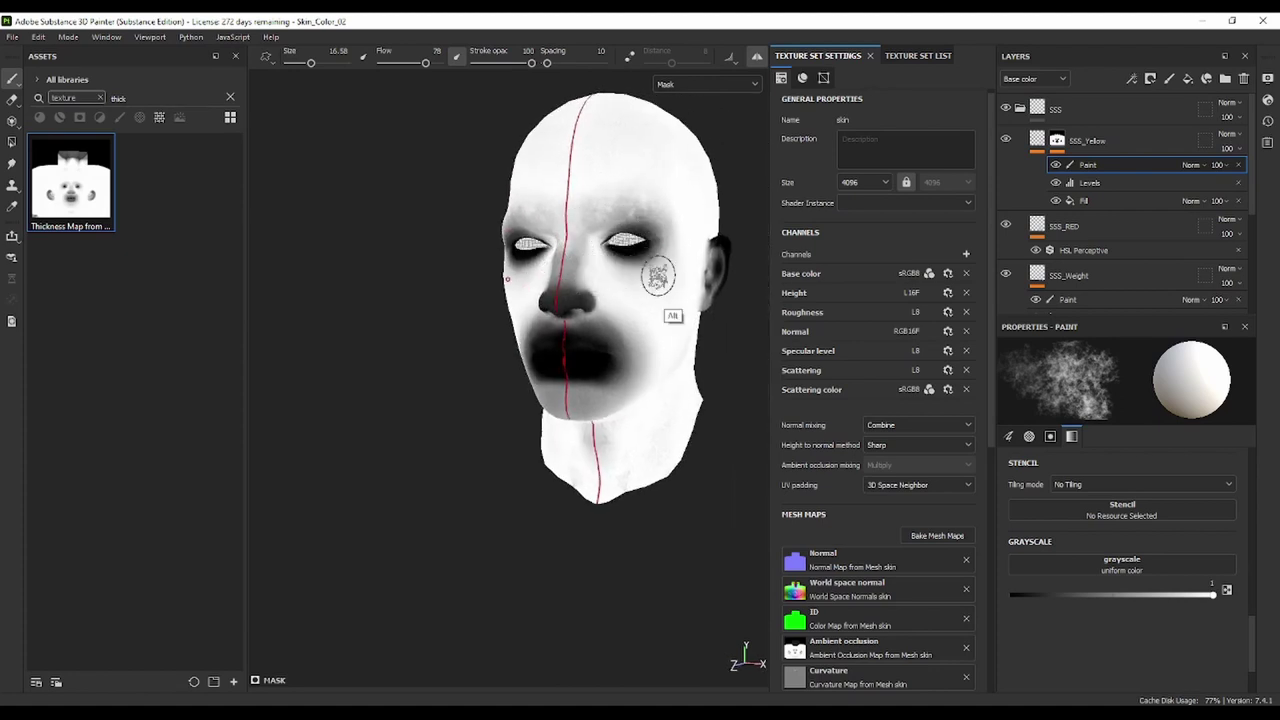
pyautogui.keyDown('alt'); pyautogui.moveTo(658, 277); pyautogui.dragTo(634, 286); pyautogui.keyUp('alt')
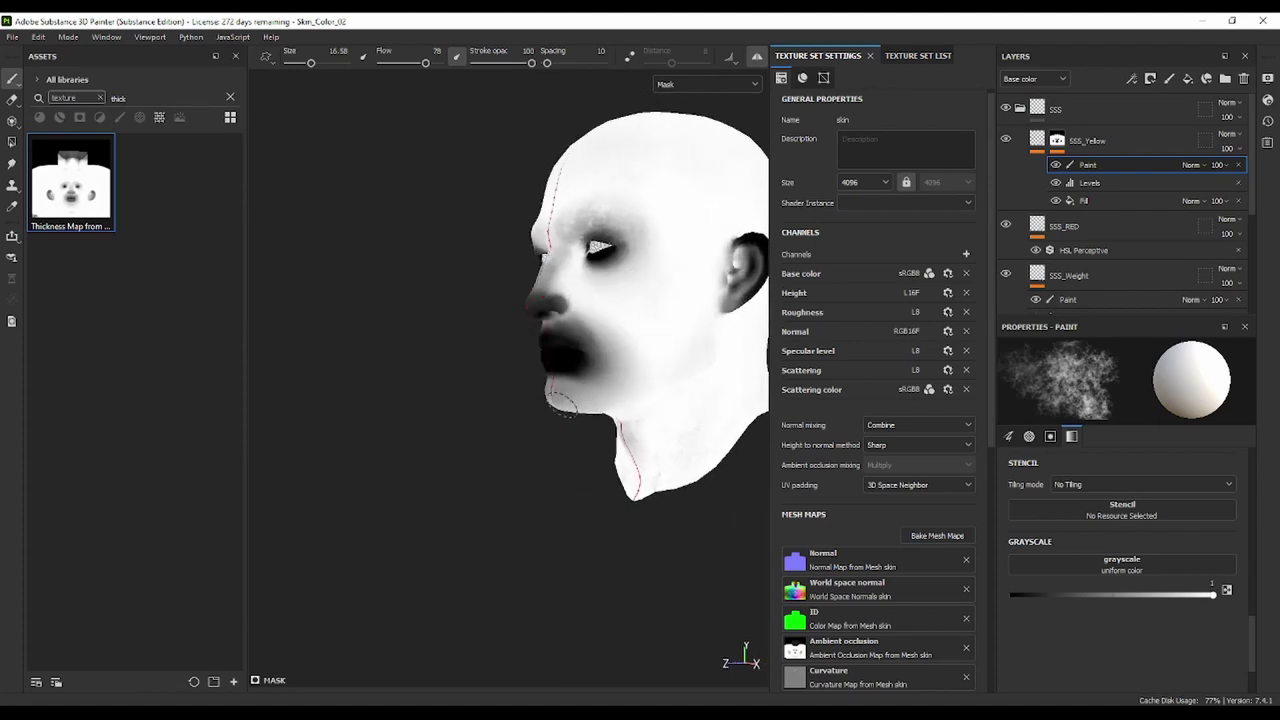
pyautogui.keyDown('alt'); pyautogui.moveTo(622, 418); pyautogui.dragTo(631, 416); pyautogui.keyUp('alt')
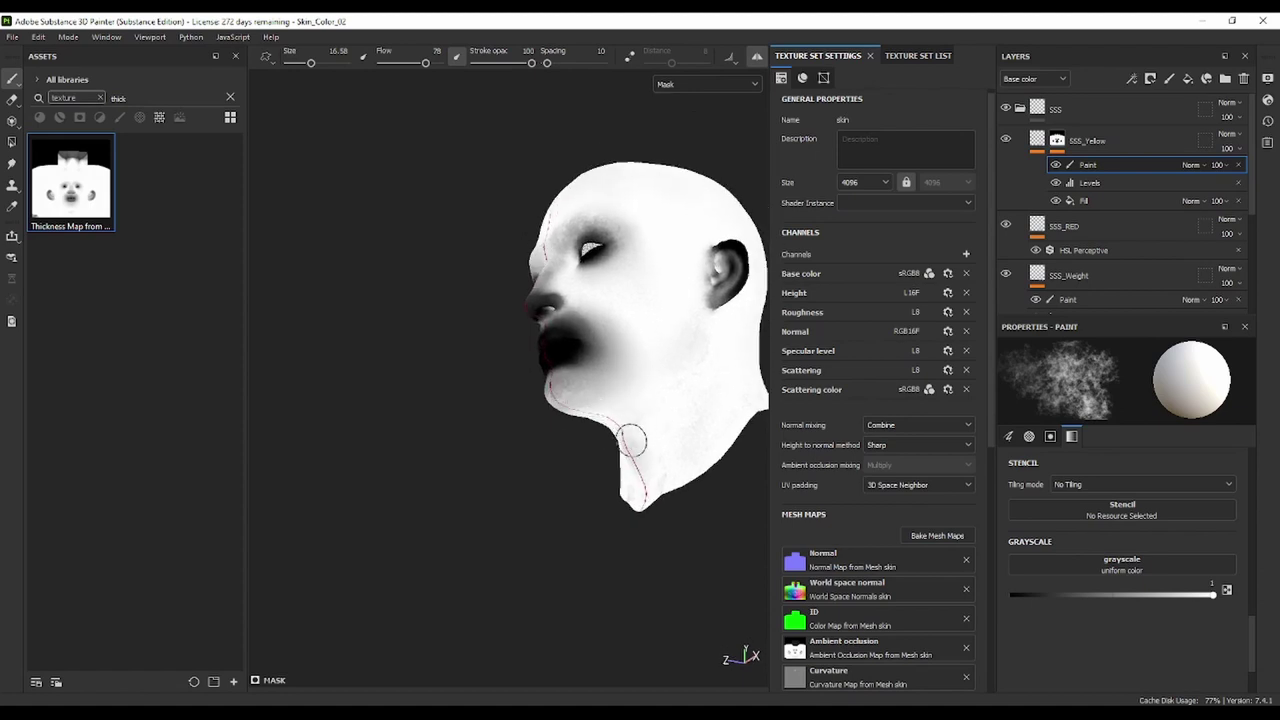
pyautogui.keyDown('alt'); pyautogui.moveTo(626, 343); pyautogui.dragTo(630, 366); pyautogui.keyUp('alt')
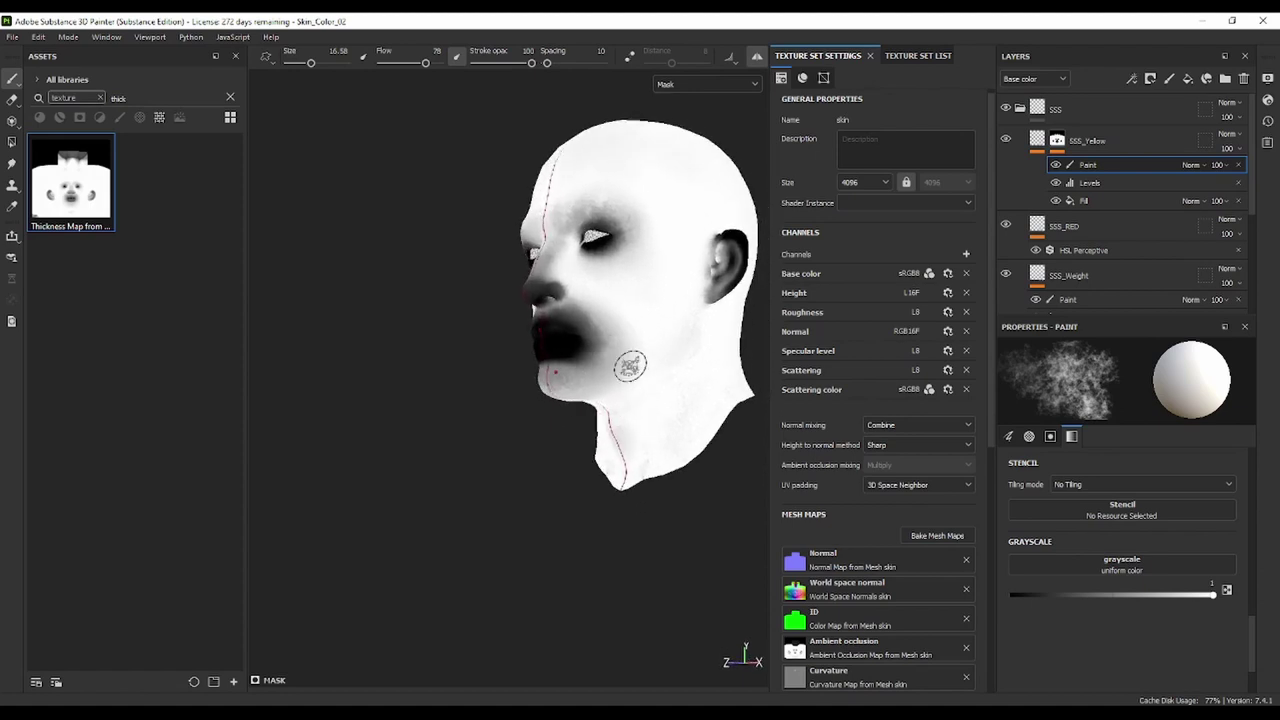
pyautogui.press(']')
pyautogui.press(']')
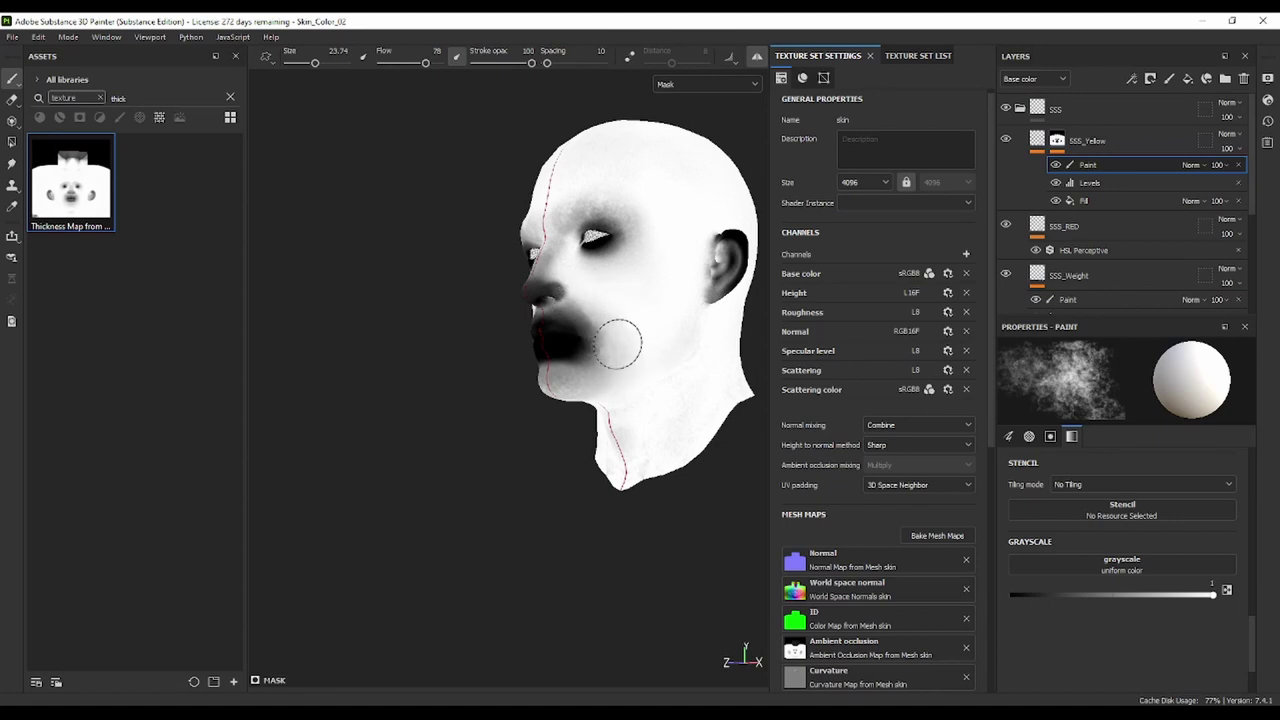
pyautogui.moveTo(617, 343)
pyautogui.keyDown('alt'); pyautogui.mouseDown()
pyautogui.moveTo(629, 380)
pyautogui.moveTo(598, 328)
pyautogui.mouseUp(); pyautogui.keyUp('alt')
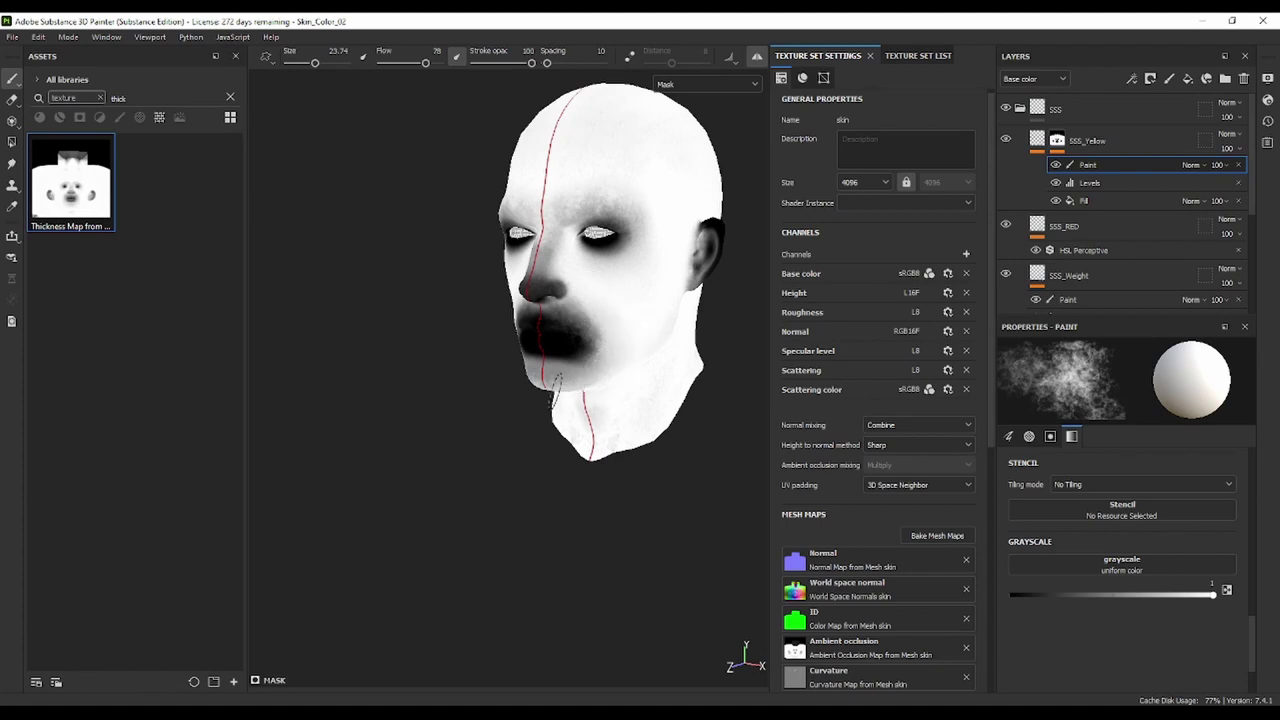
pyautogui.moveTo(555, 383)
pyautogui.keyDown('alt'); pyautogui.mouseDown()
pyautogui.moveTo(570, 405)
pyautogui.moveTo(556, 357)
pyautogui.mouseUp(); pyautogui.keyUp('alt')
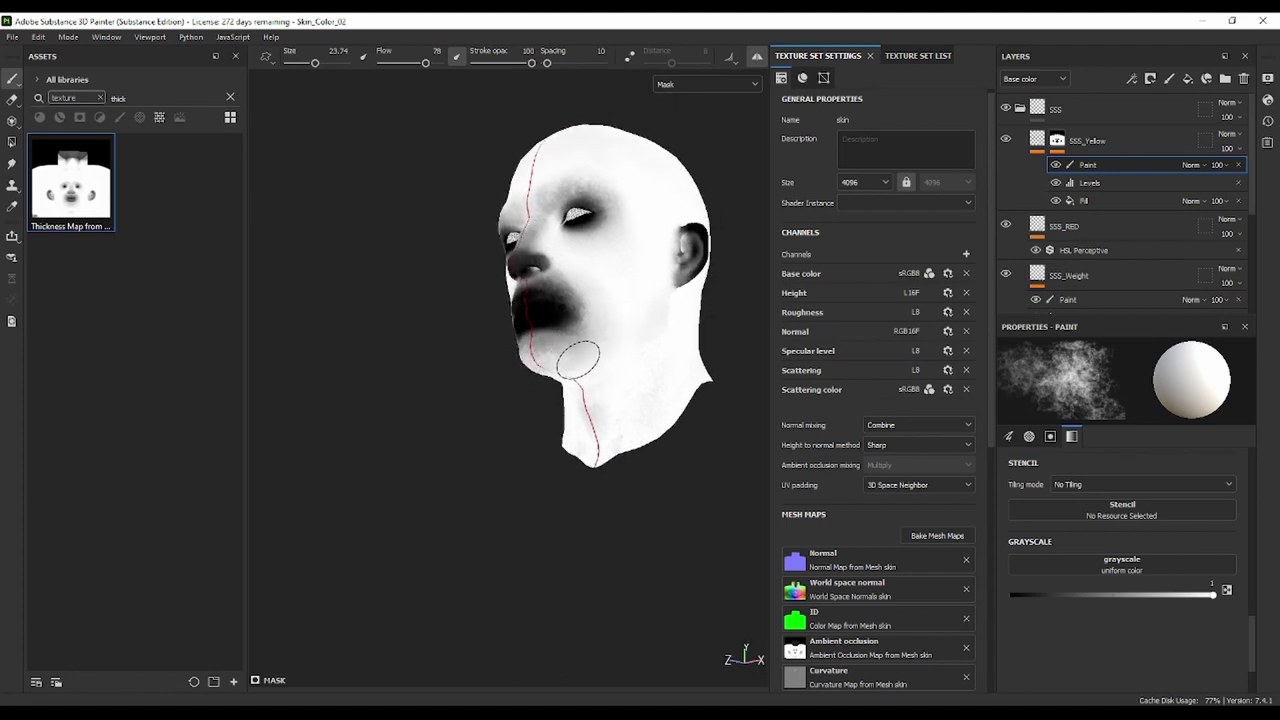
pyautogui.keyDown('alt'); pyautogui.moveTo(657, 286); pyautogui.dragTo(671, 251); pyautogui.keyUp('alt')
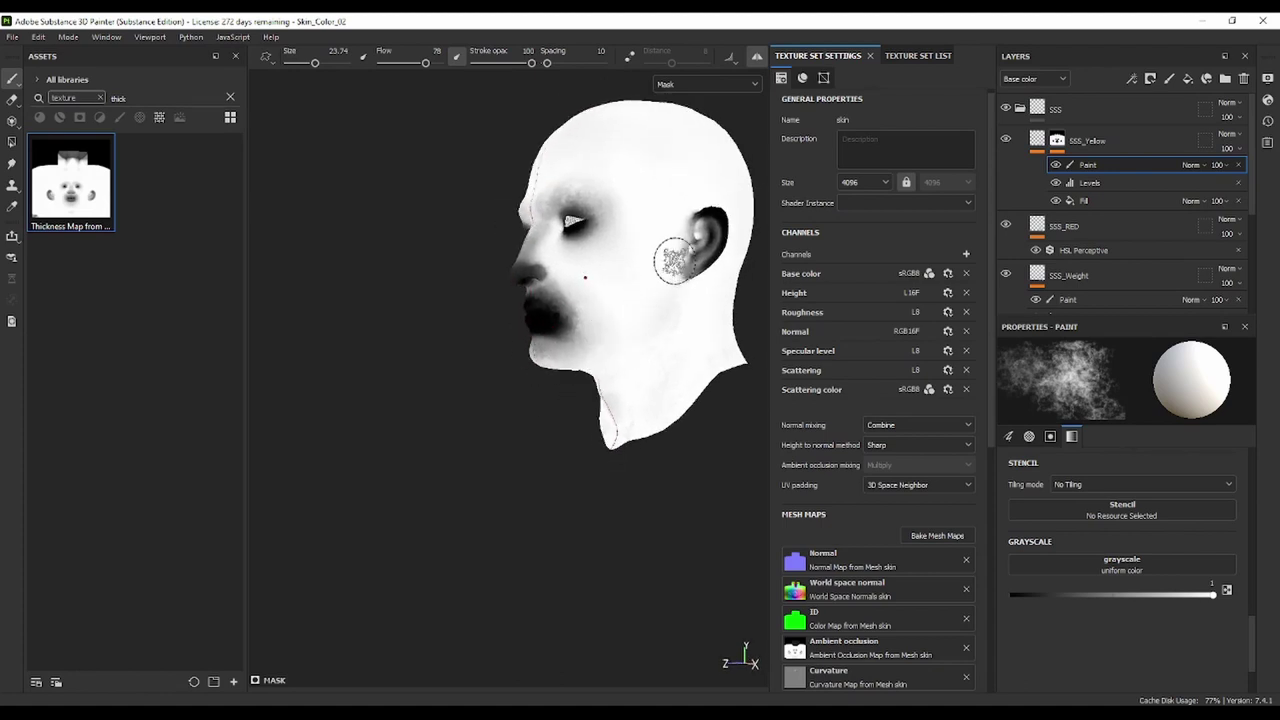
pyautogui.click(1040, 142)
pyautogui.keyDown('alt'); pyautogui.moveTo(447, 297); pyautogui.dragTo(568, 386); pyautogui.keyUp('alt')
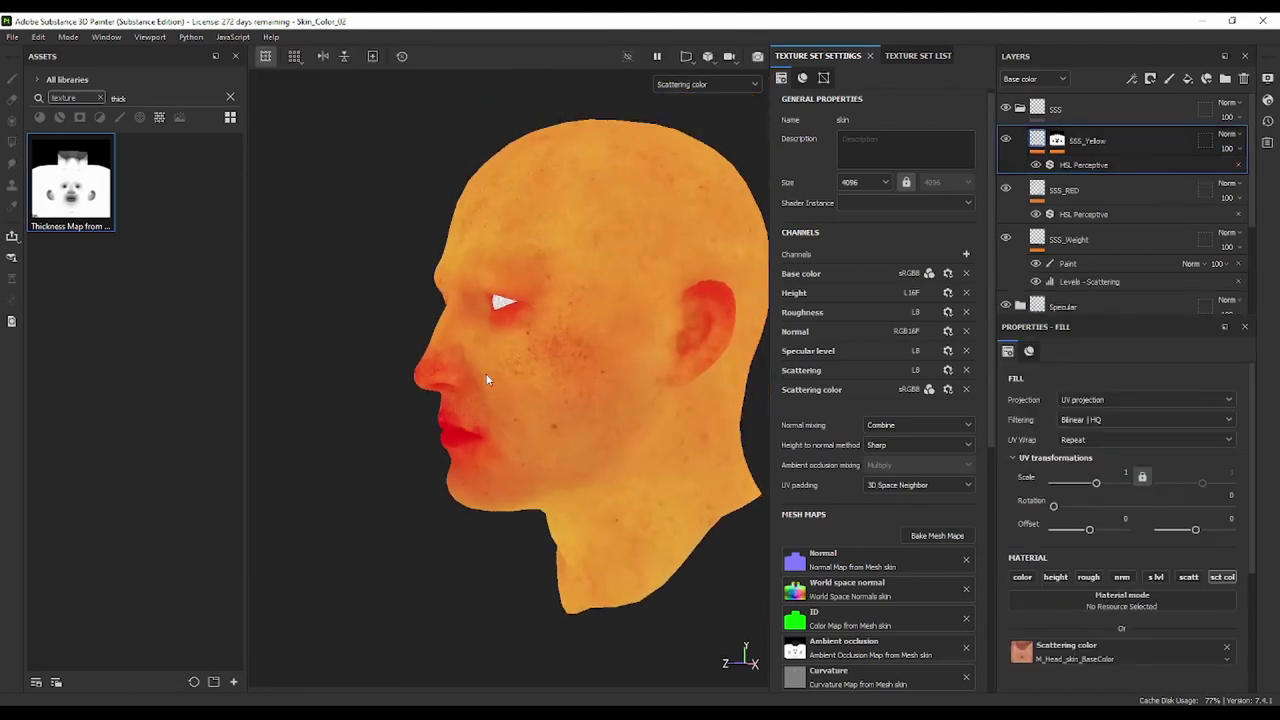
pyautogui.scroll(3, 530, 360)
pyautogui.moveTo(491, 337)
pyautogui.keyDown('alt'); pyautogui.mouseDown(button='middle')
pyautogui.moveTo(543, 251)
pyautogui.moveTo(631, 246)
pyautogui.moveTo(491, 268)
pyautogui.mouseUp(button='middle'); pyautogui.keyUp('alt')
pyautogui.moveTo(491, 268)
pyautogui.keyDown('alt'); pyautogui.mouseDown()
pyautogui.moveTo(583, 271)
pyautogui.moveTo(491, 300)
pyautogui.moveTo(540, 314)
pyautogui.moveTo(450, 366)
pyautogui.moveTo(416, 370)
pyautogui.mouseUp(); pyautogui.keyUp('alt')
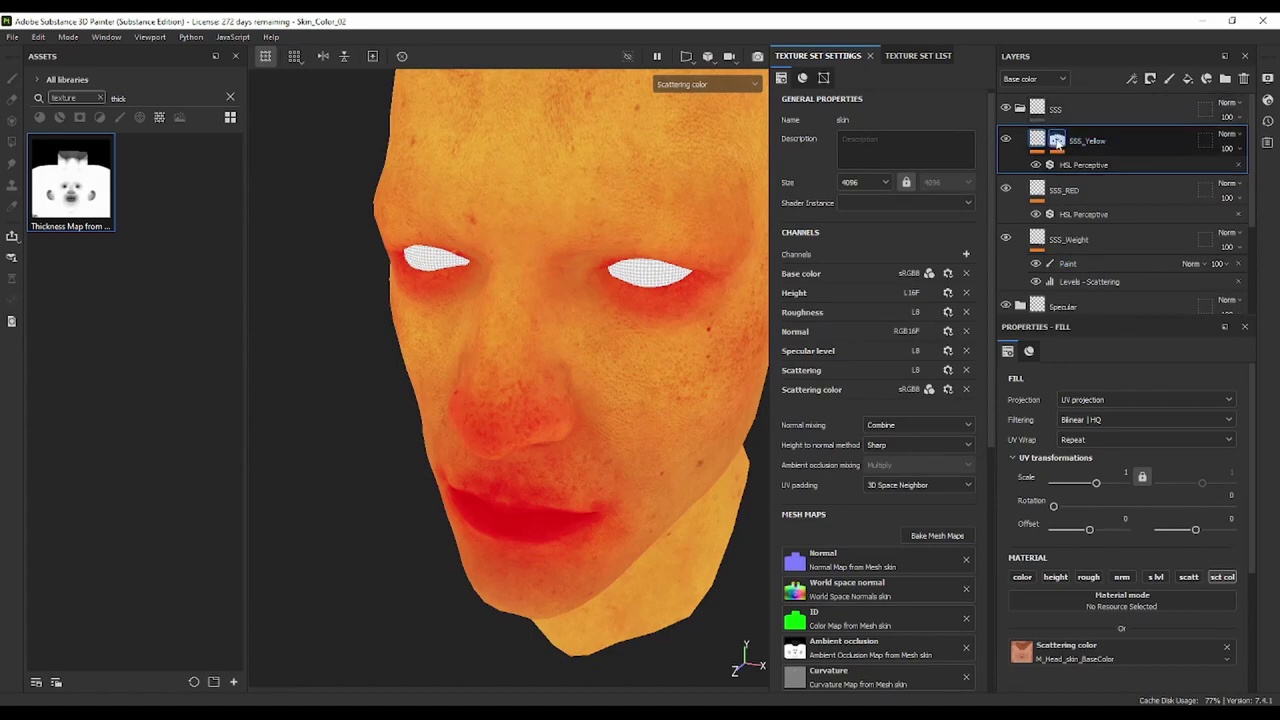
pyautogui.click(1057, 141)
pyautogui.keyDown('alt'); pyautogui.click(1058, 142); pyautogui.keyUp('alt')
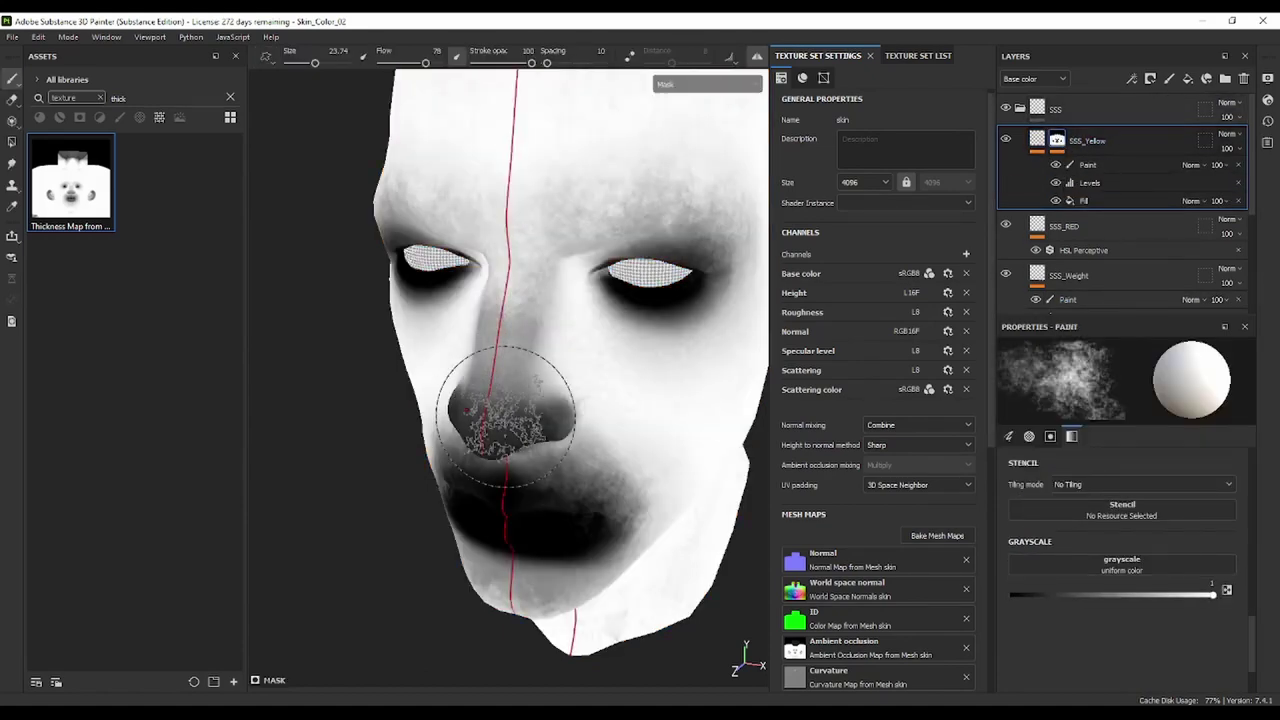
# Select the mask's Paint sublayer and paint black to darken the mask around the eyes
pyautogui.moveTo(560, 425)
pyautogui.keyDown('alt'); pyautogui.mouseDown()
pyautogui.moveTo(581, 428)
pyautogui.moveTo(723, 343)
pyautogui.mouseUp(); pyautogui.keyUp('alt')
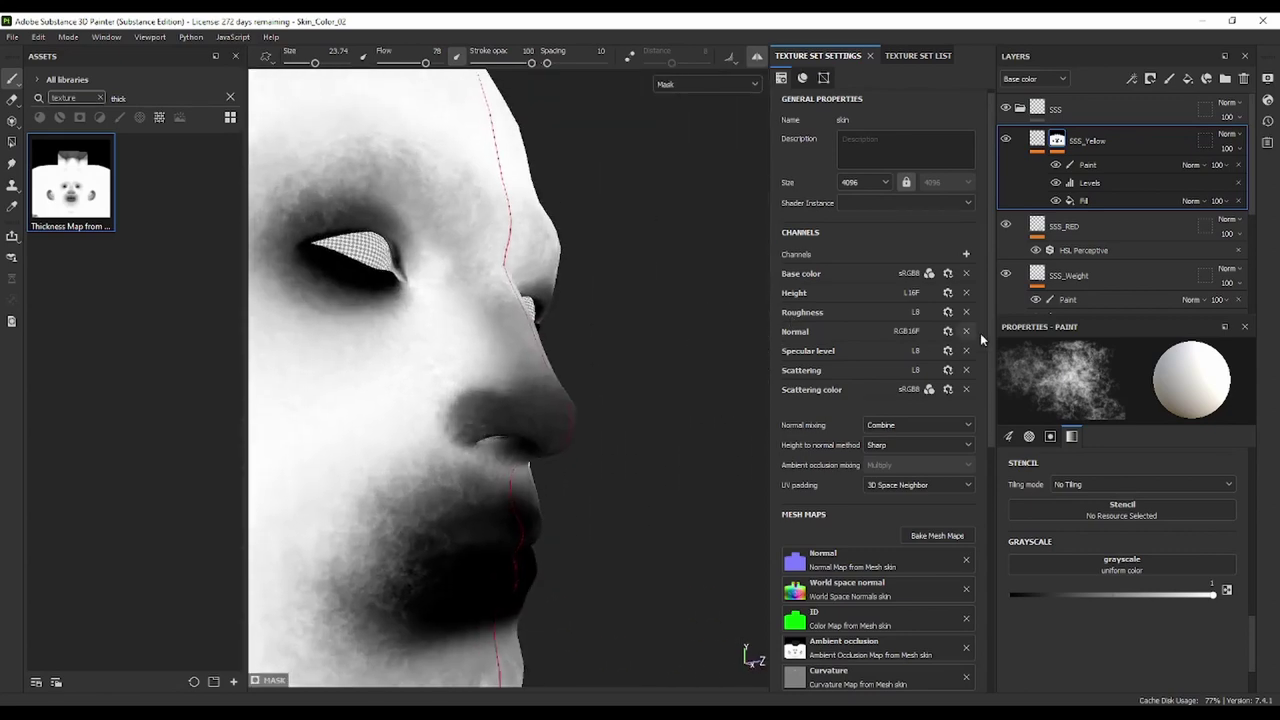
pyautogui.click(1086, 166)
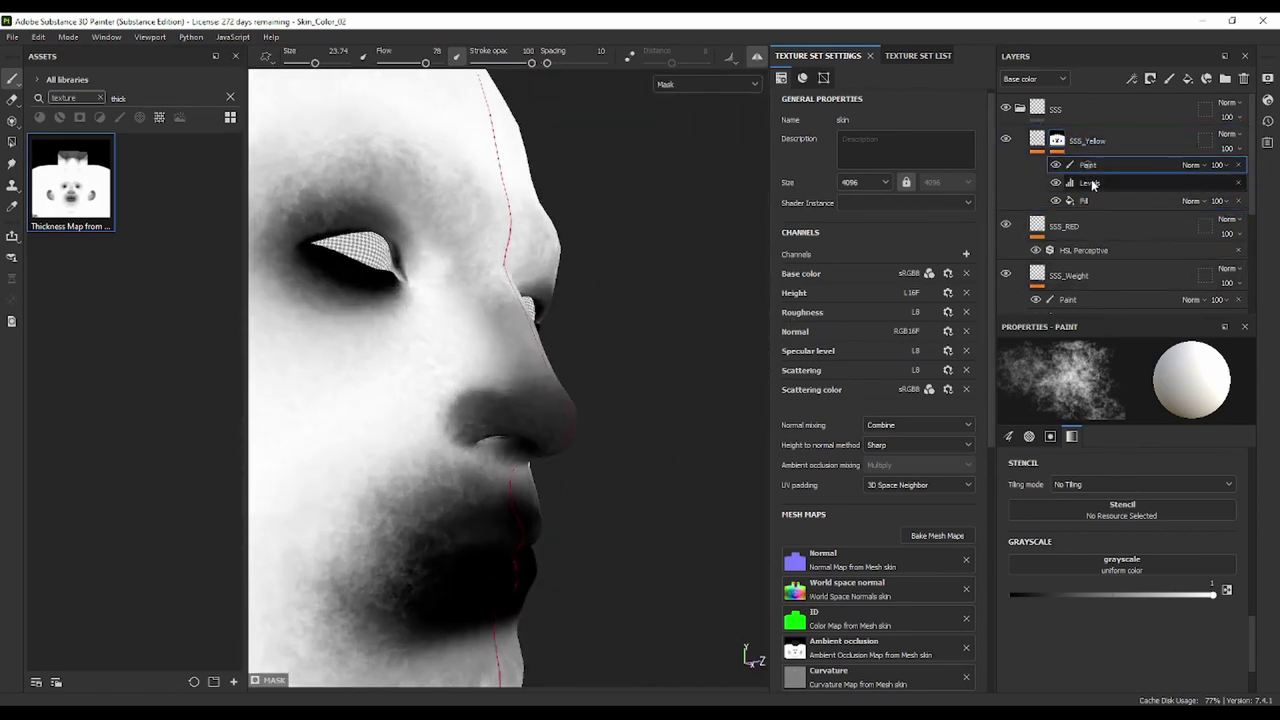
pyautogui.moveTo(1152, 594); pyautogui.dragTo(986, 596)
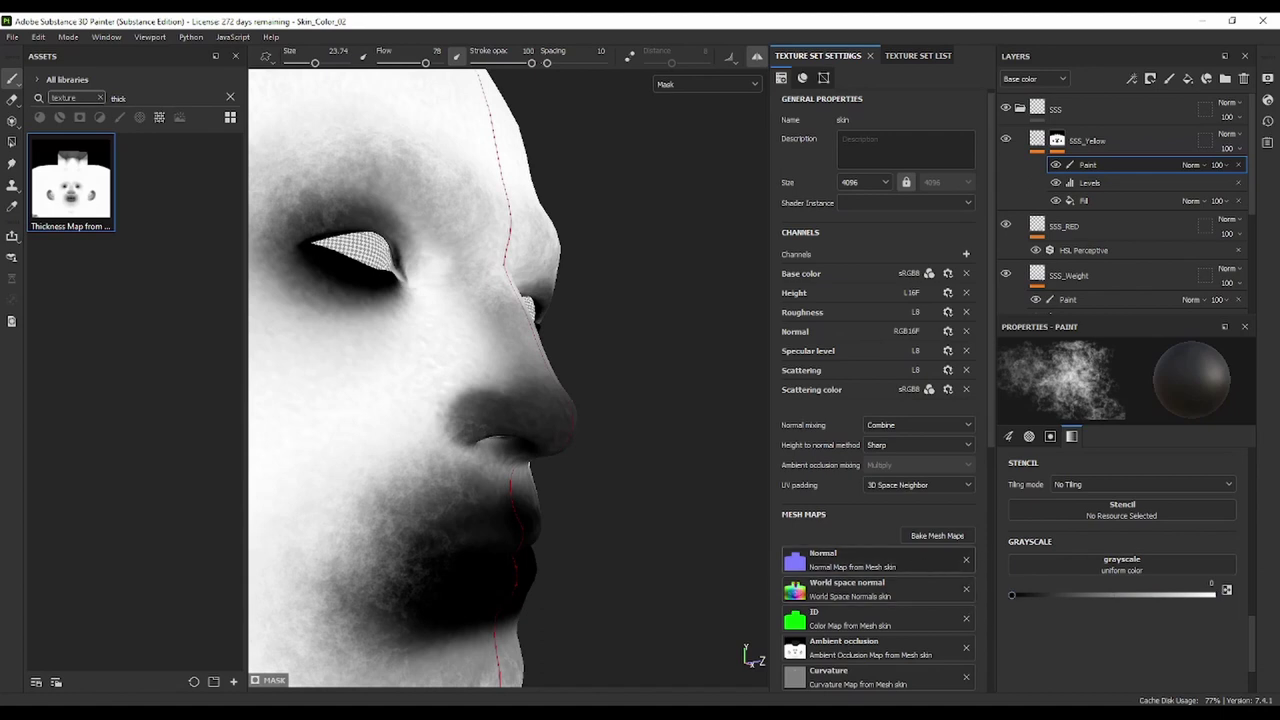
pyautogui.moveTo(600, 429)
pyautogui.keyDown('alt'); pyautogui.mouseDown()
pyautogui.moveTo(653, 415)
pyautogui.moveTo(616, 390)
pyautogui.moveTo(540, 420)
pyautogui.mouseUp(); pyautogui.keyUp('alt')
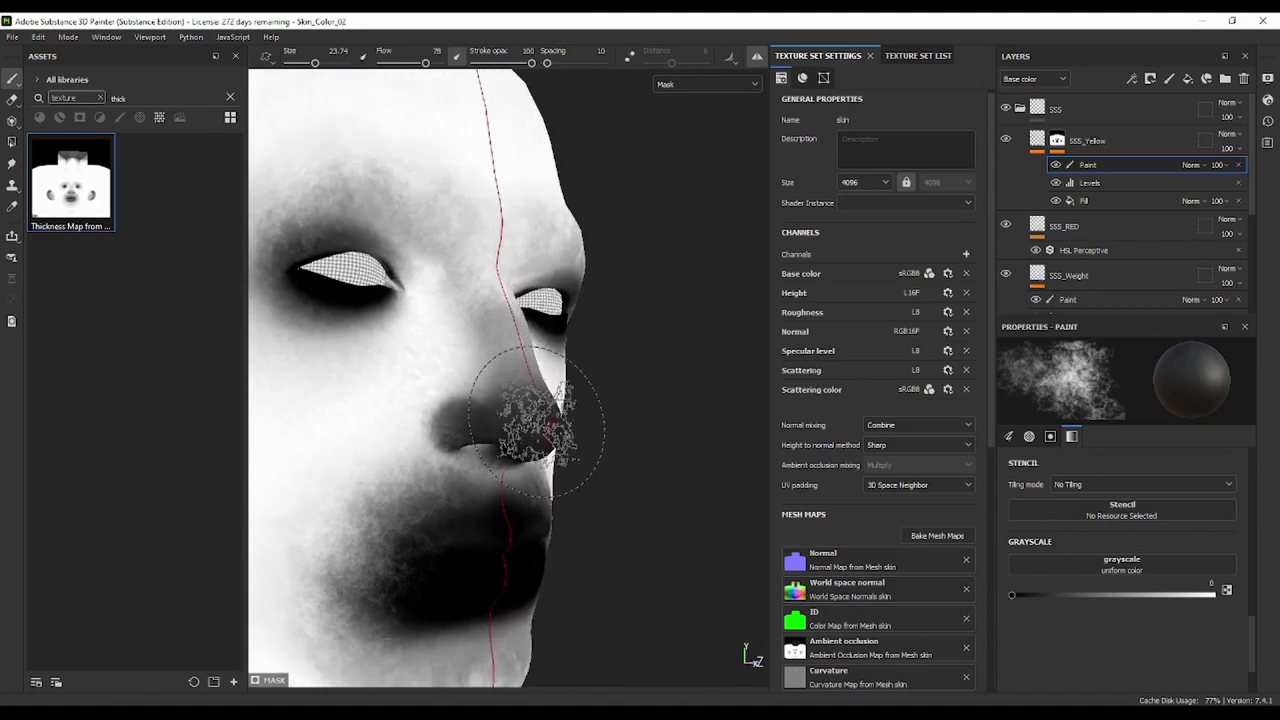
pyautogui.keyDown('ctrl'); pyautogui.moveTo(560, 425); pyautogui.dragTo(548, 428, button='right'); pyautogui.keyUp('ctrl')
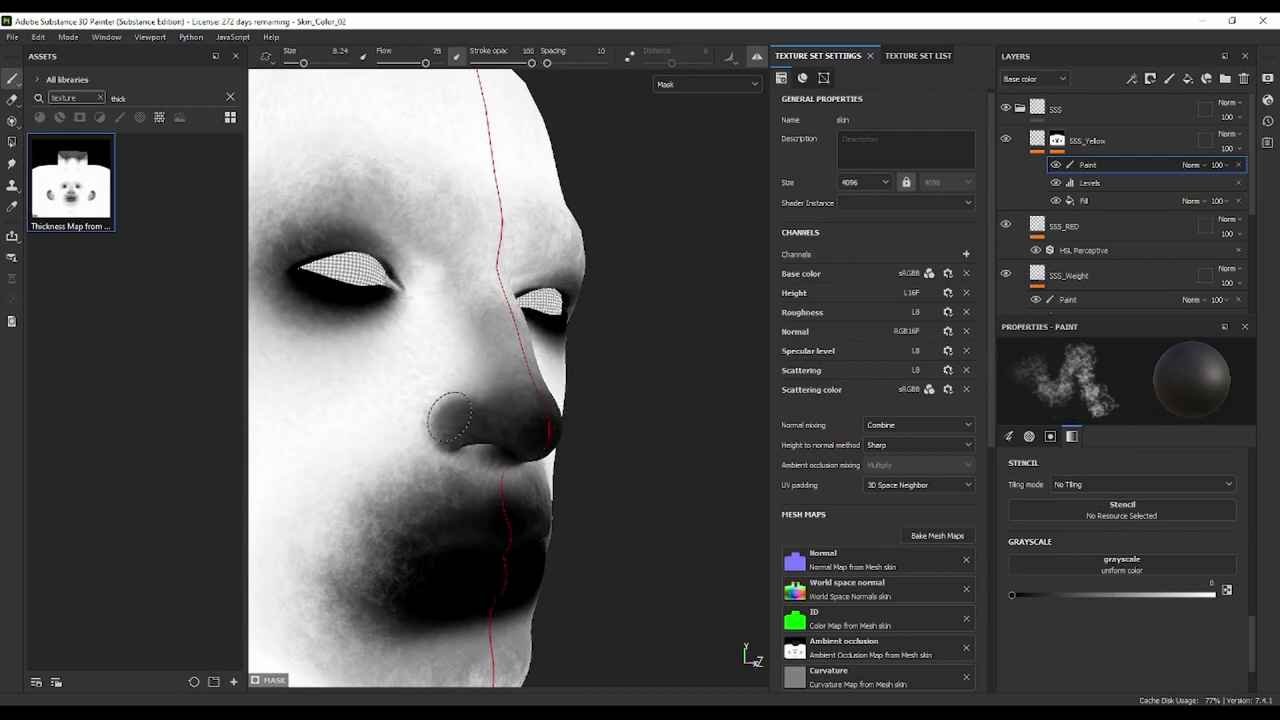
pyautogui.keyDown('alt'); pyautogui.moveTo(500, 398); pyautogui.dragTo(475, 440); pyautogui.keyUp('alt')
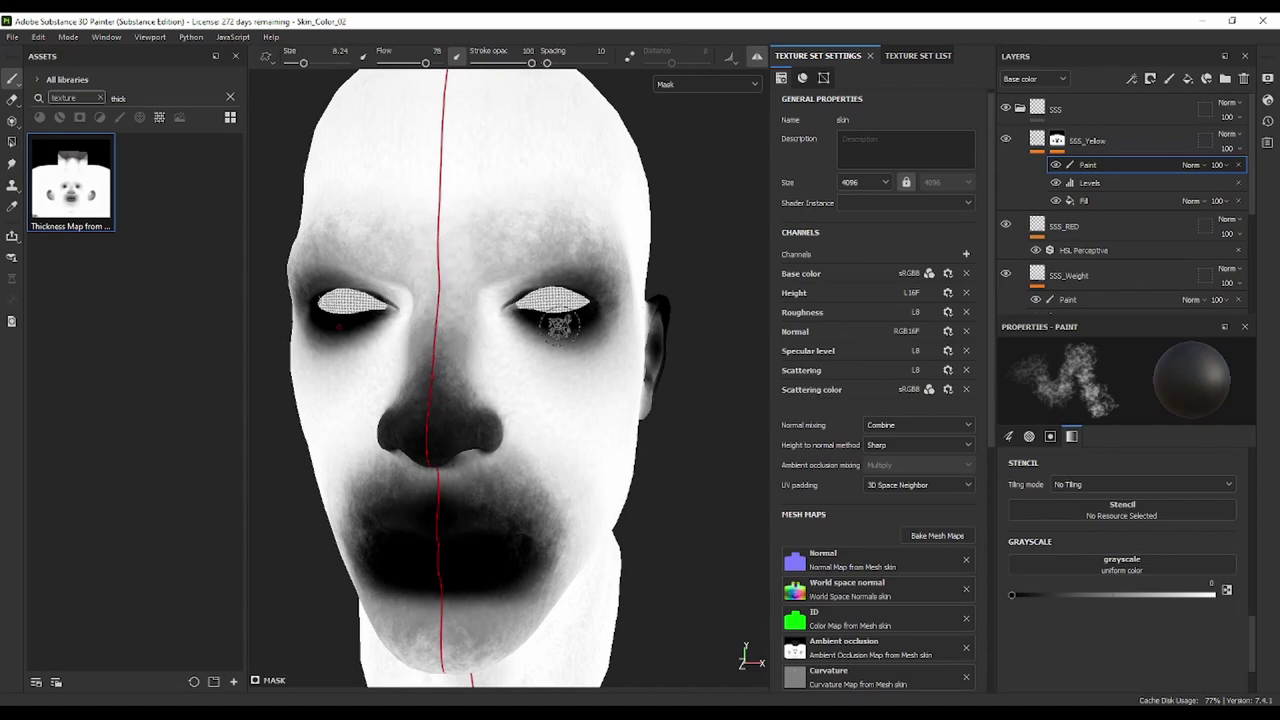
pyautogui.keyDown('alt'); pyautogui.moveTo(557, 320); pyautogui.dragTo(557, 292); pyautogui.keyUp('alt')
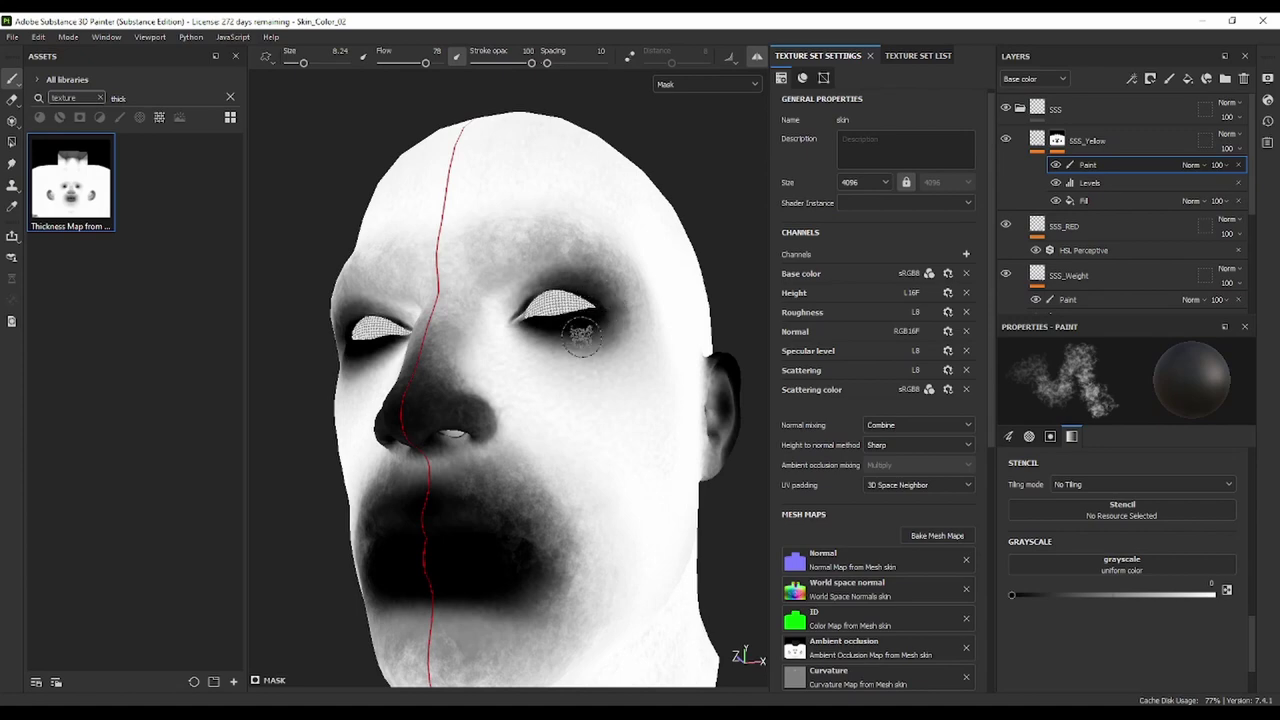
pyautogui.keyDown('alt'); pyautogui.moveTo(588, 310); pyautogui.dragTo(577, 378); pyautogui.keyUp('alt')
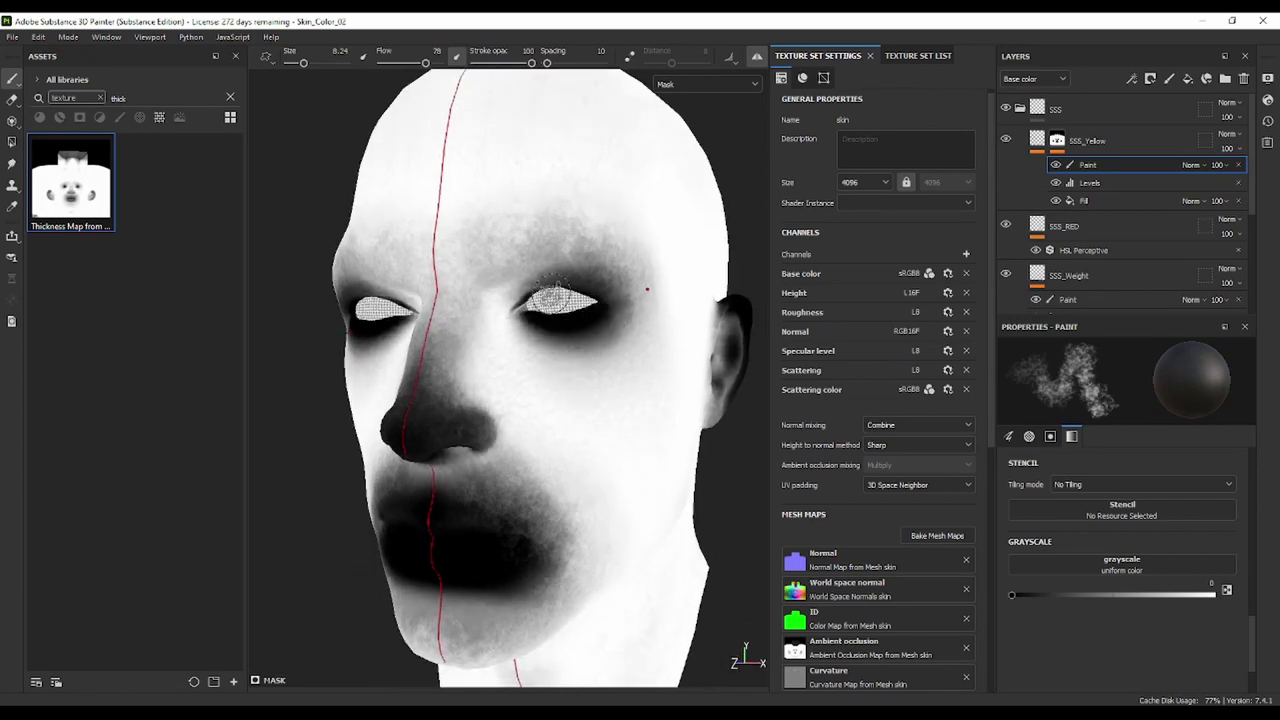
pyautogui.moveTo(532, 280); pyautogui.dragTo(538, 285)
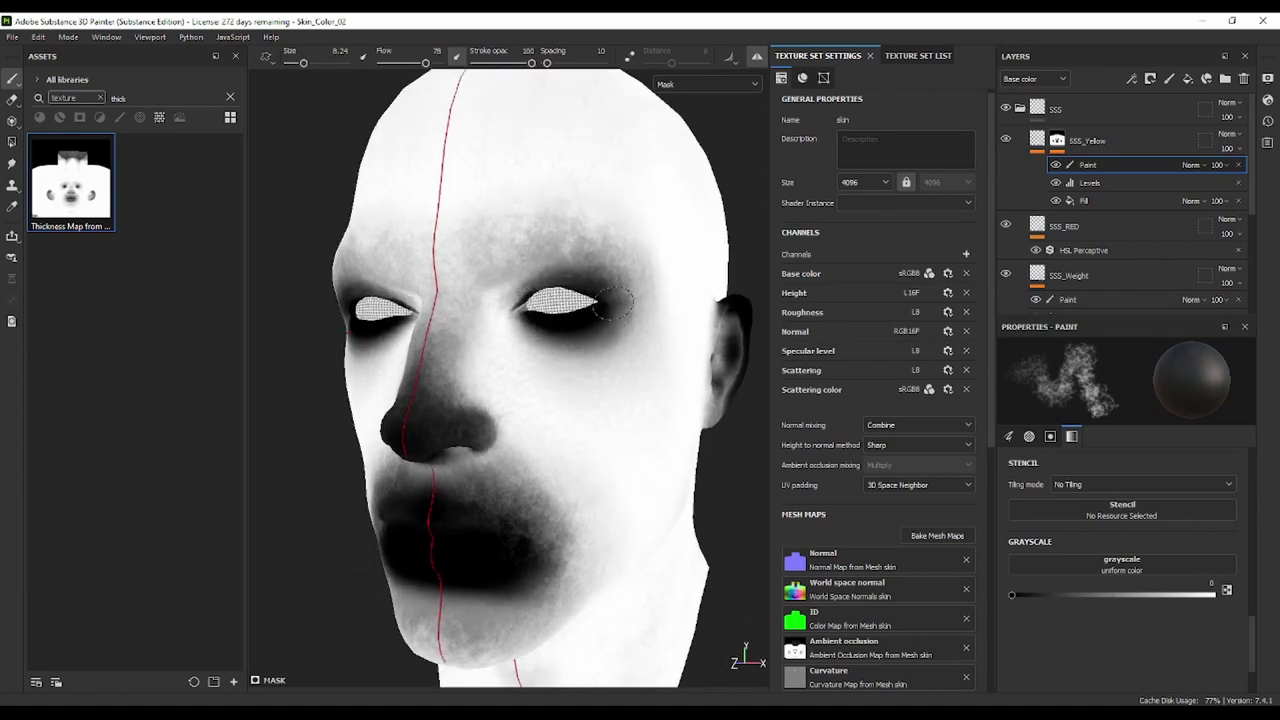
# Switch the paint value to white and lighten the areas under both eyes and the chin
pyautogui.moveTo(1111, 600); pyautogui.dragTo(1216, 596)
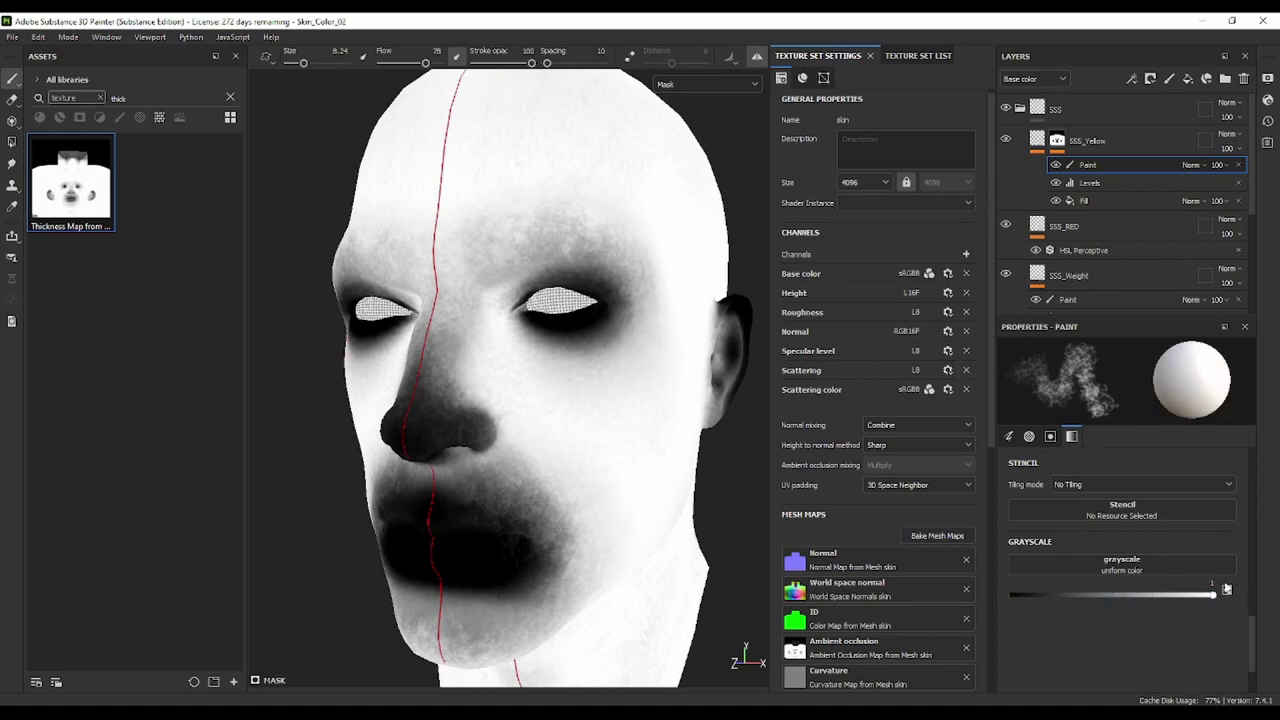
pyautogui.moveTo(581, 378)
pyautogui.mouseDown()
pyautogui.moveTo(590, 328)
pyautogui.moveTo(618, 316)
pyautogui.moveTo(530, 347)
pyautogui.moveTo(595, 258)
pyautogui.moveTo(534, 379)
pyautogui.moveTo(543, 414)
pyautogui.moveTo(608, 400)
pyautogui.moveTo(566, 520)
pyautogui.mouseUp()
pyautogui.moveTo(523, 628)
pyautogui.mouseDown()
pyautogui.moveTo(500, 650)
pyautogui.moveTo(480, 645)
pyautogui.moveTo(529, 638)
pyautogui.mouseUp()
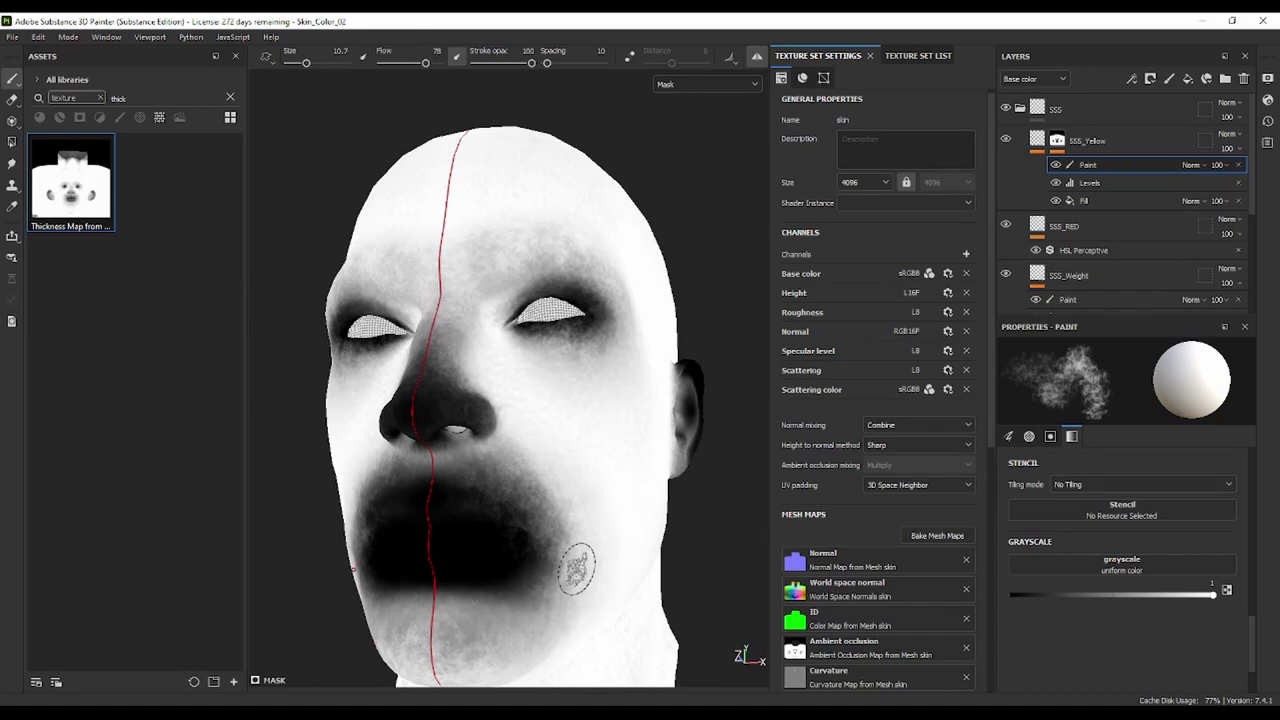
# Swap the paint value to black with X and darken the mask beside the nose tip
pyautogui.keyDown('alt'); pyautogui.moveTo(543, 394); pyautogui.dragTo(543, 366); pyautogui.keyUp('alt')
pyautogui.moveTo(505, 410)
pyautogui.keyDown('alt'); pyautogui.mouseDown()
pyautogui.moveTo(443, 434)
pyautogui.moveTo(470, 415)
pyautogui.moveTo(500, 434)
pyautogui.moveTo(470, 410)
pyautogui.mouseUp(); pyautogui.keyUp('alt')
pyautogui.press('x')
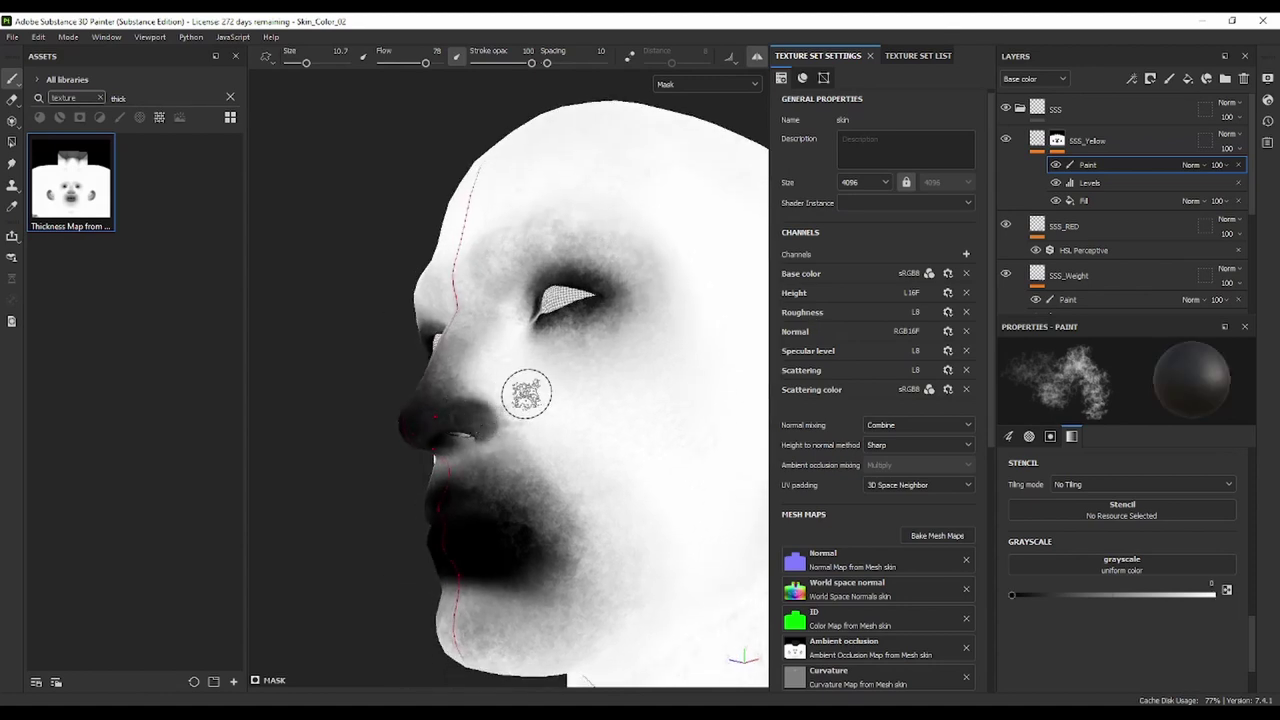
pyautogui.keyDown('alt'); pyautogui.moveTo(526, 394); pyautogui.dragTo(514, 429); pyautogui.keyUp('alt')
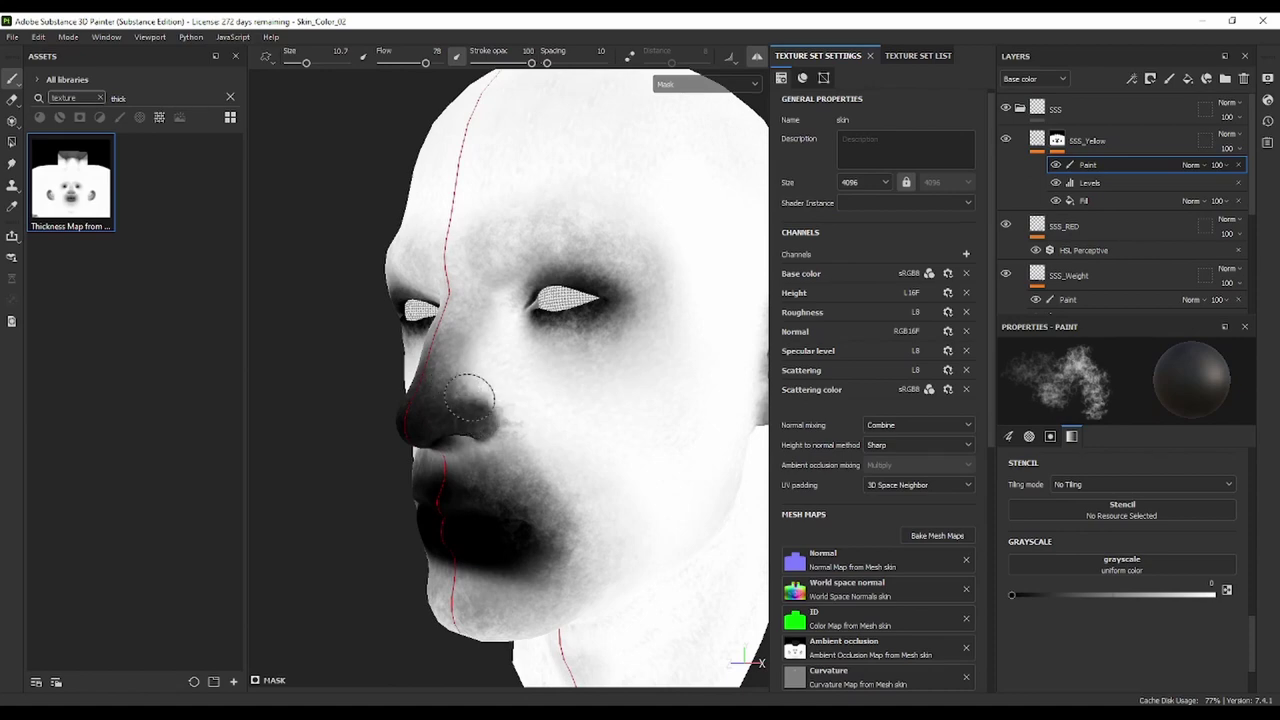
pyautogui.moveTo(464, 401); pyautogui.dragTo(472, 414)
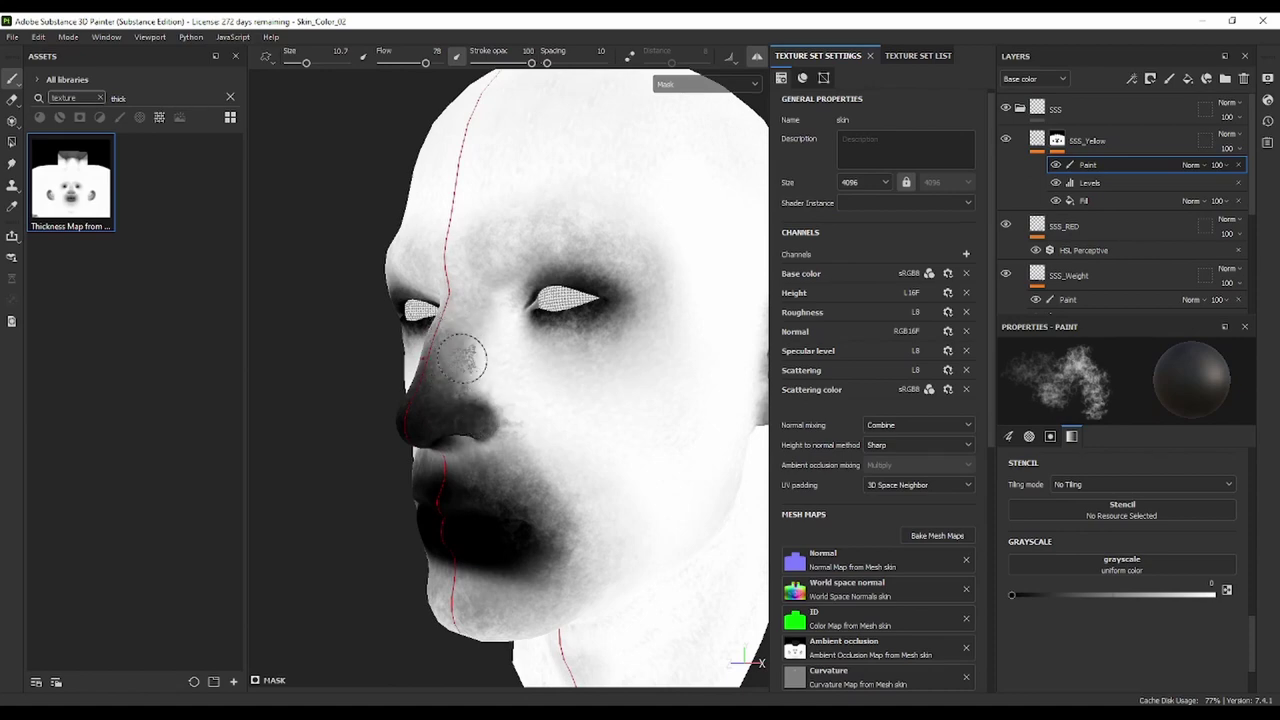
pyautogui.click(1037, 140)
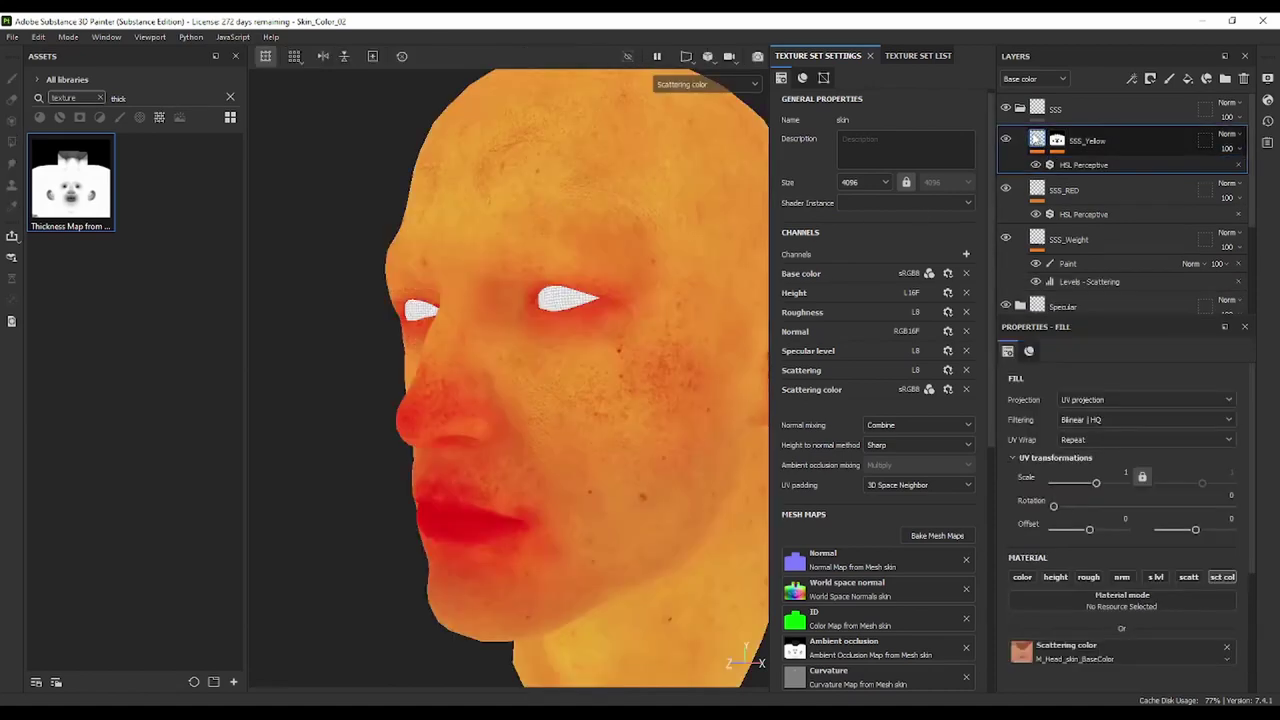
pyautogui.moveTo(584, 213)
pyautogui.keyDown('alt'); pyautogui.mouseDown()
pyautogui.moveTo(726, 266)
pyautogui.moveTo(771, 257)
pyautogui.moveTo(686, 271)
pyautogui.moveTo(587, 235)
pyautogui.moveTo(709, 349)
pyautogui.moveTo(717, 314)
pyautogui.moveTo(477, 297)
pyautogui.moveTo(564, 335)
pyautogui.mouseUp(); pyautogui.keyUp('alt')
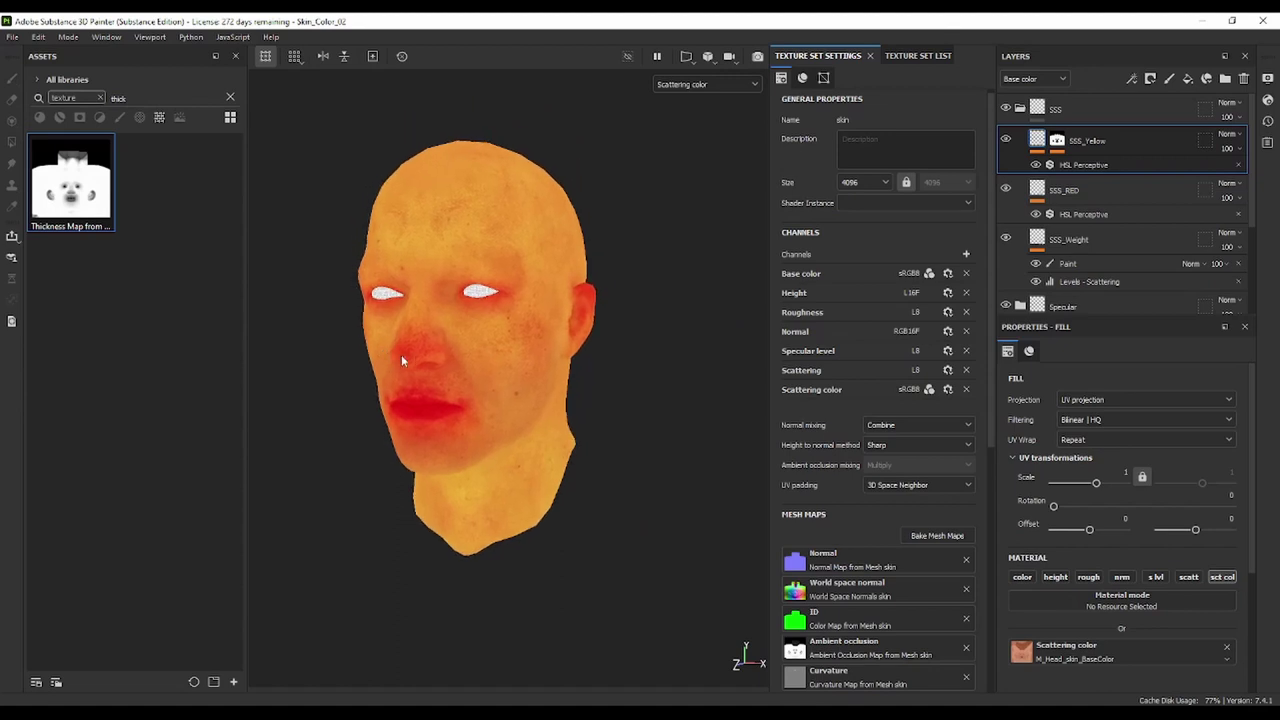
pyautogui.moveTo(396, 299); pyautogui.dragTo(491, 349, button='middle')
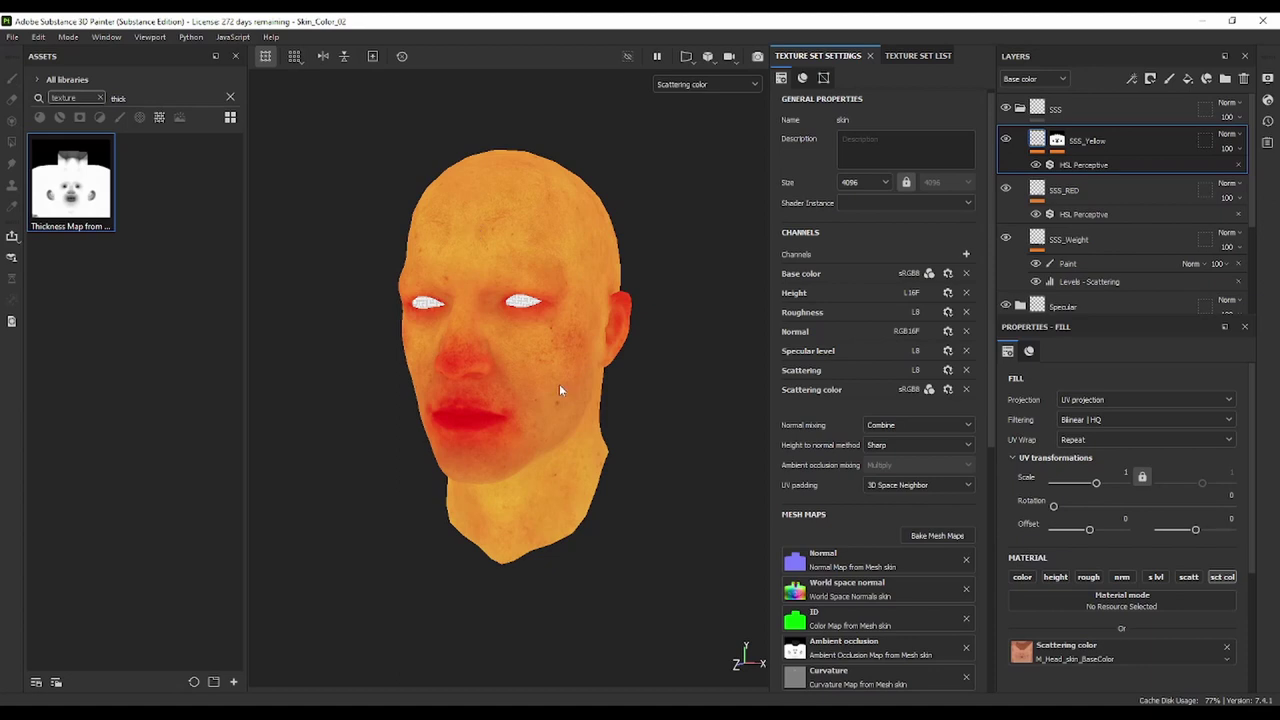
# Remove the Scattering channel from the skin texture set's channels
pyautogui.moveTo(644, 374)
pyautogui.keyDown('alt'); pyautogui.mouseDown()
pyautogui.moveTo(643, 363)
pyautogui.moveTo(491, 374)
pyautogui.moveTo(574, 391)
pyautogui.moveTo(586, 381)
pyautogui.mouseUp(); pyautogui.keyUp('alt')
pyautogui.keyDown('alt'); pyautogui.moveTo(586, 381); pyautogui.dragTo(561, 399, button='middle'); pyautogui.keyUp('alt')
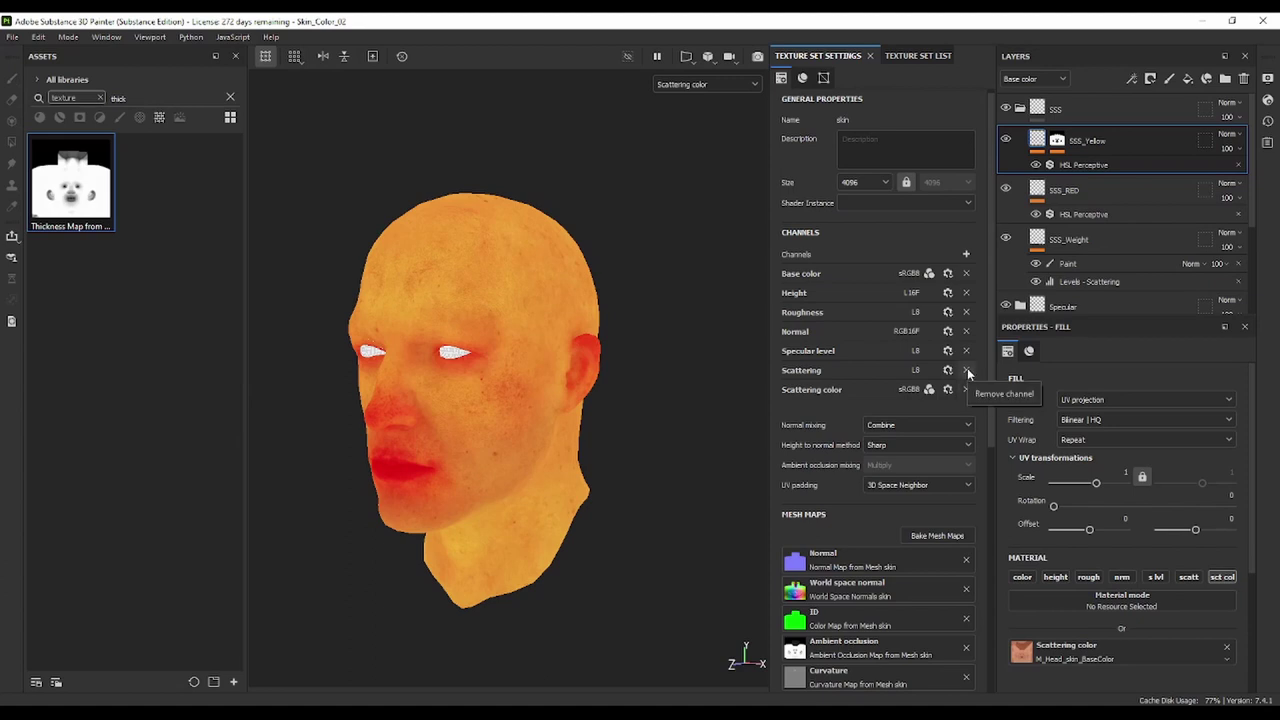
pyautogui.click(966, 370)
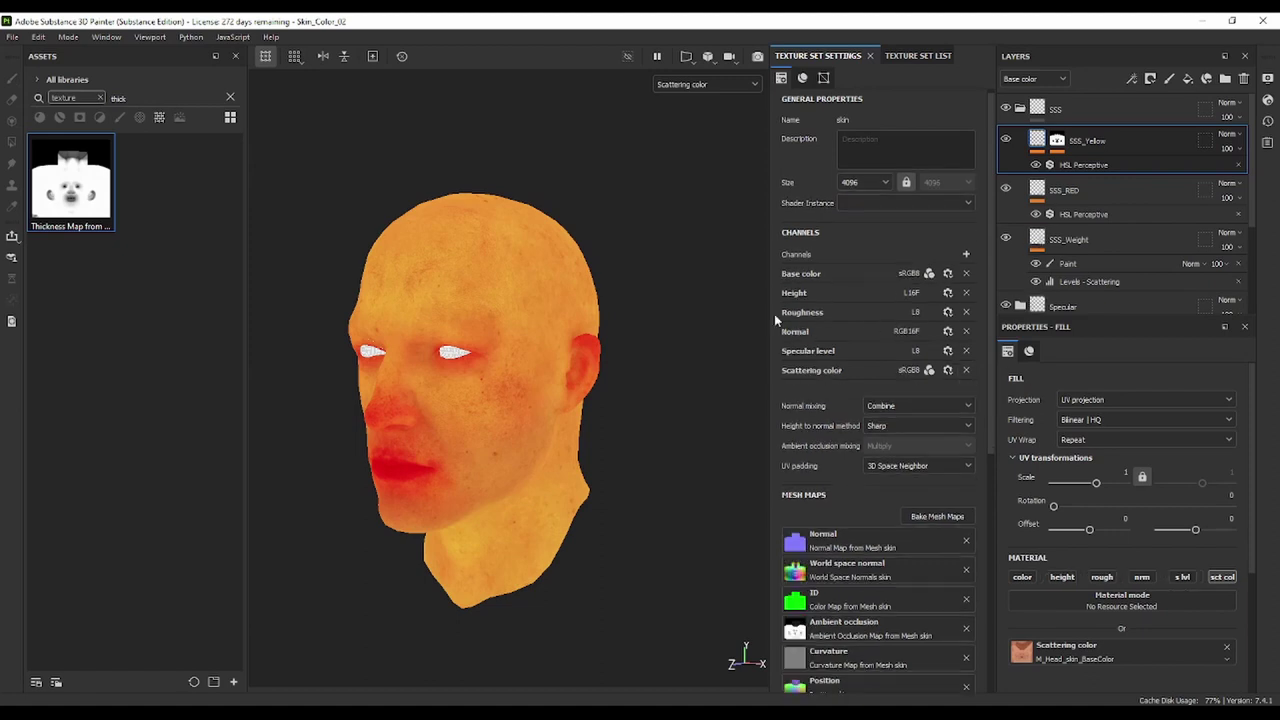
# Switch the viewport display back to Material and turn the head toward the front
pyautogui.click(705, 84)
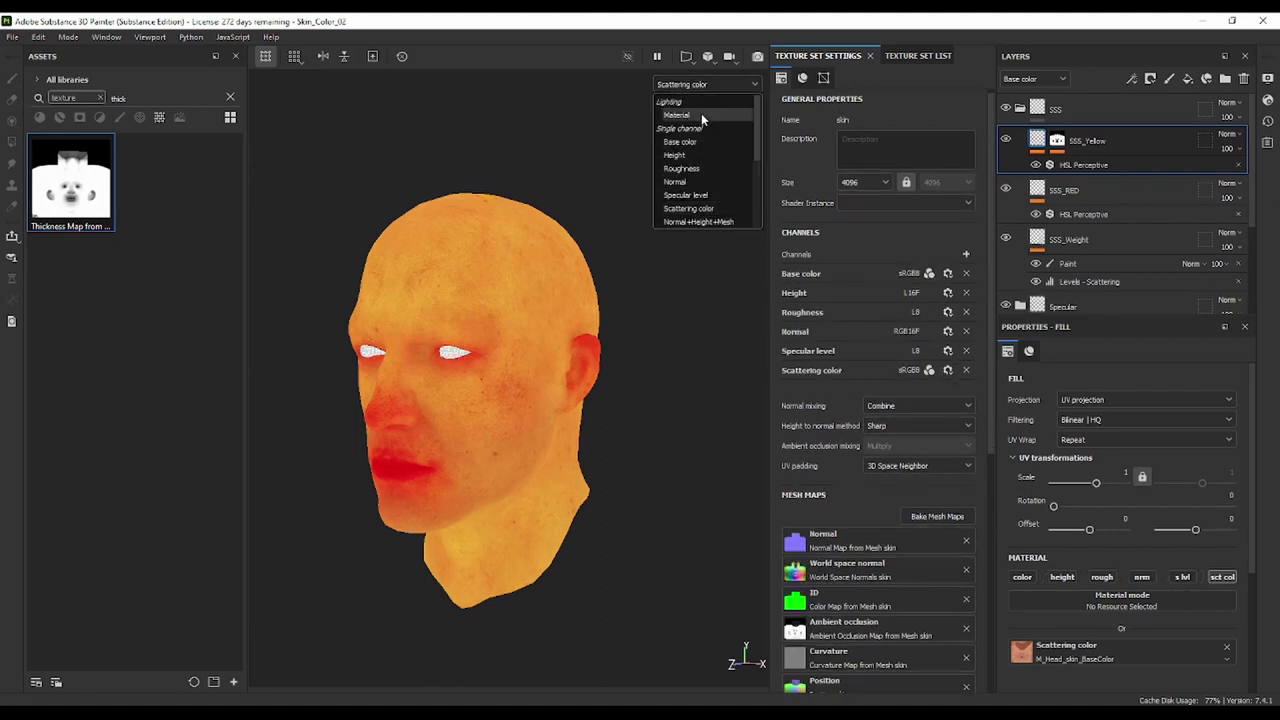
pyautogui.click(701, 113)
pyautogui.moveTo(680, 138)
pyautogui.keyDown('alt'); pyautogui.mouseDown()
pyautogui.moveTo(563, 287)
pyautogui.moveTo(479, 339)
pyautogui.moveTo(655, 153)
pyautogui.mouseUp(); pyautogui.keyUp('alt')
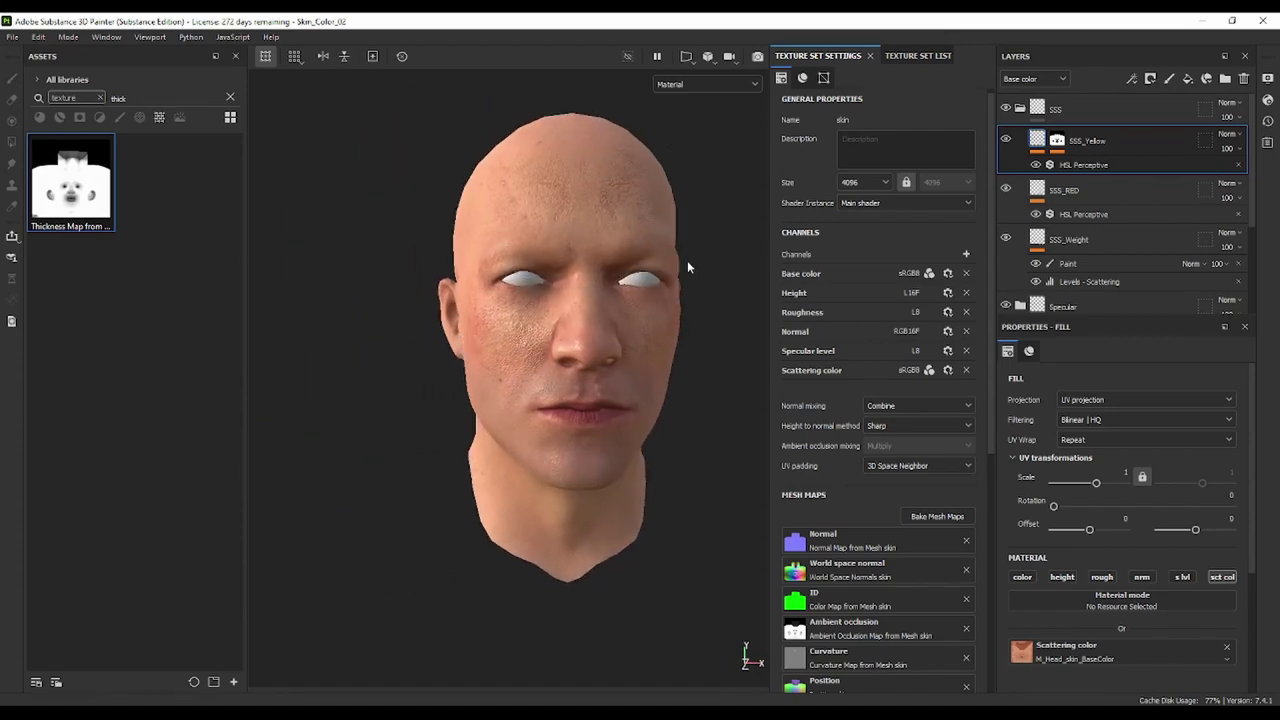
# Recentre the head and collapse the SSS layer group in the layer stack
pyautogui.press('f')
pyautogui.click(1020, 108)
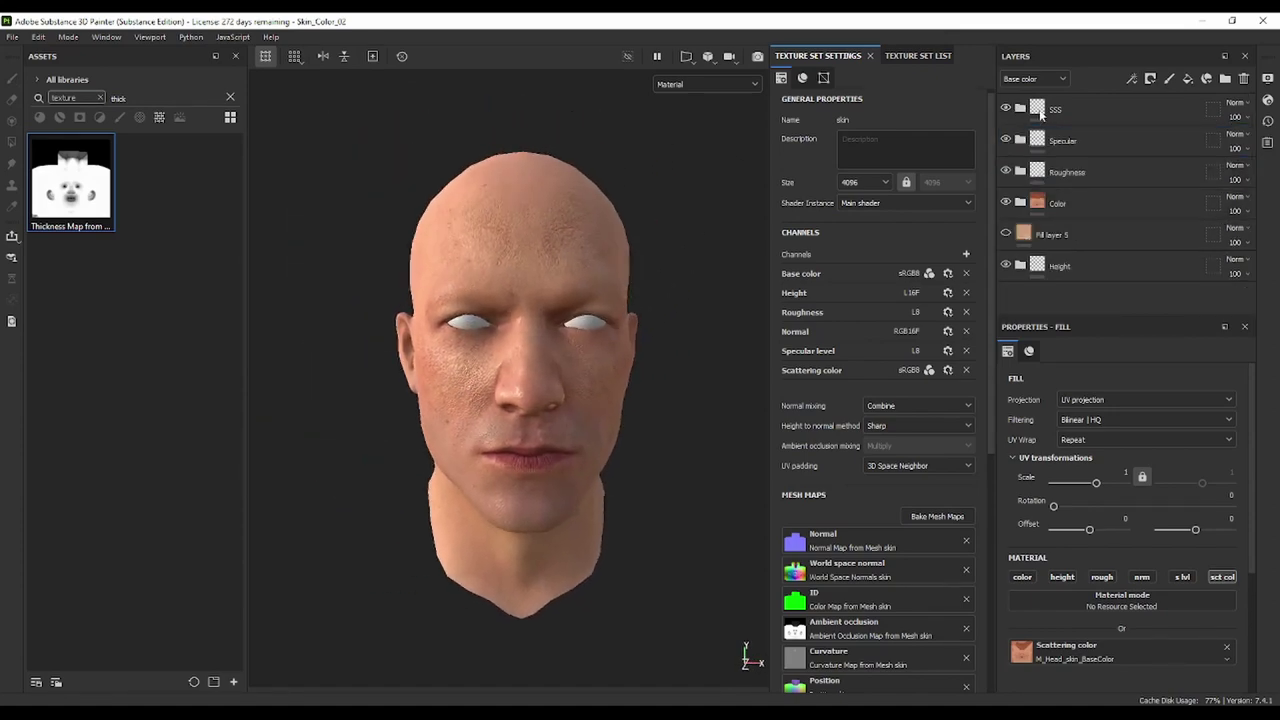
pyautogui.click(1034, 78)
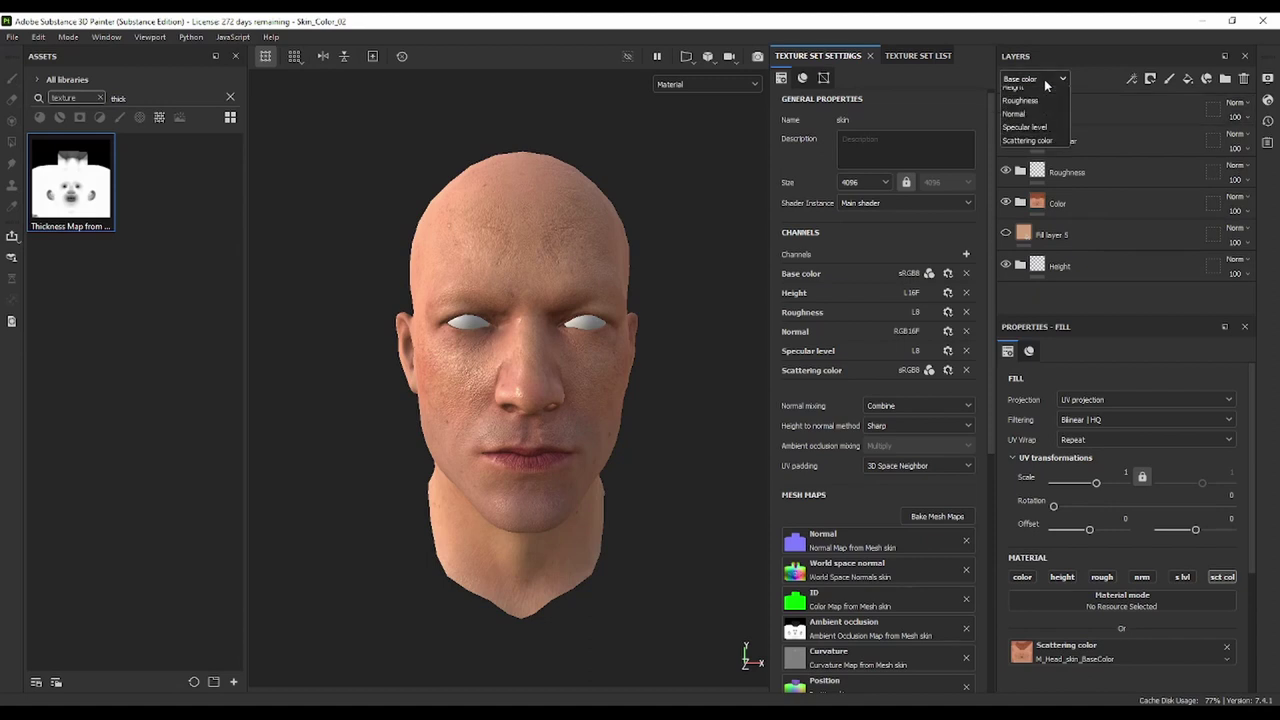
pyautogui.click(1093, 75)
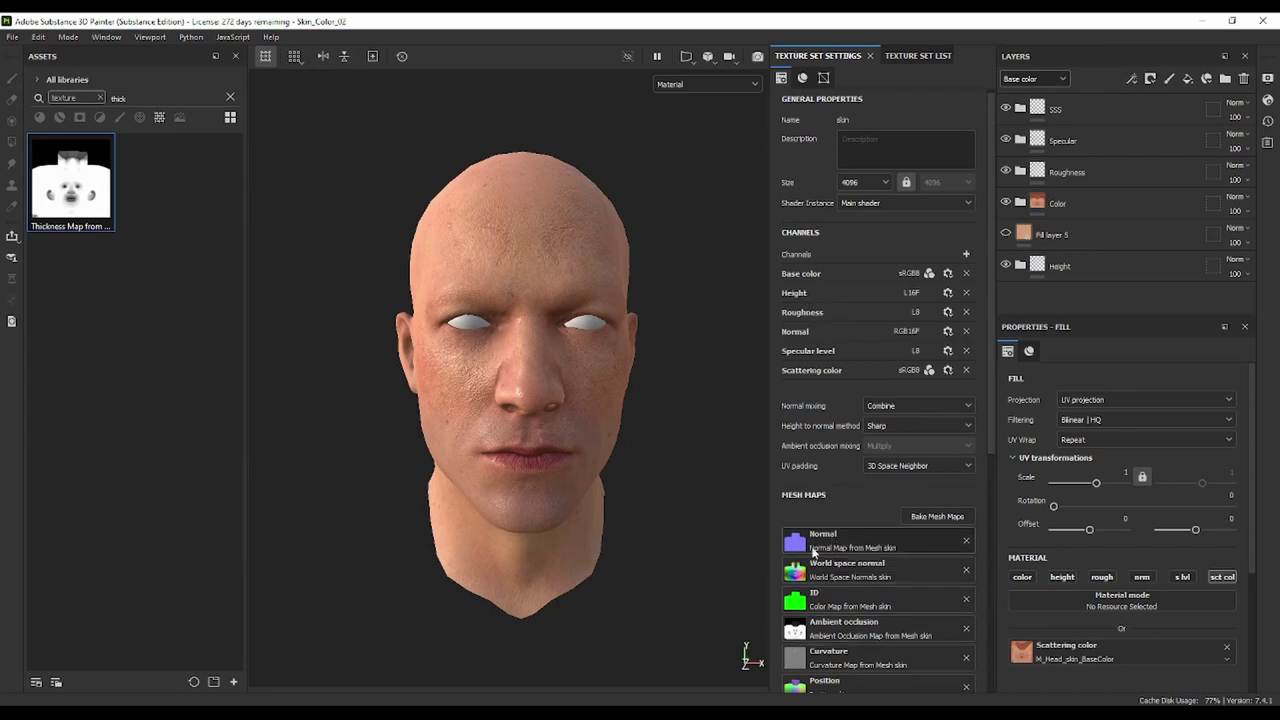
# Inspect the head in Normal+Height+Mesh display, then return to the Material view
pyautogui.click(700, 84)
pyautogui.click(699, 221)
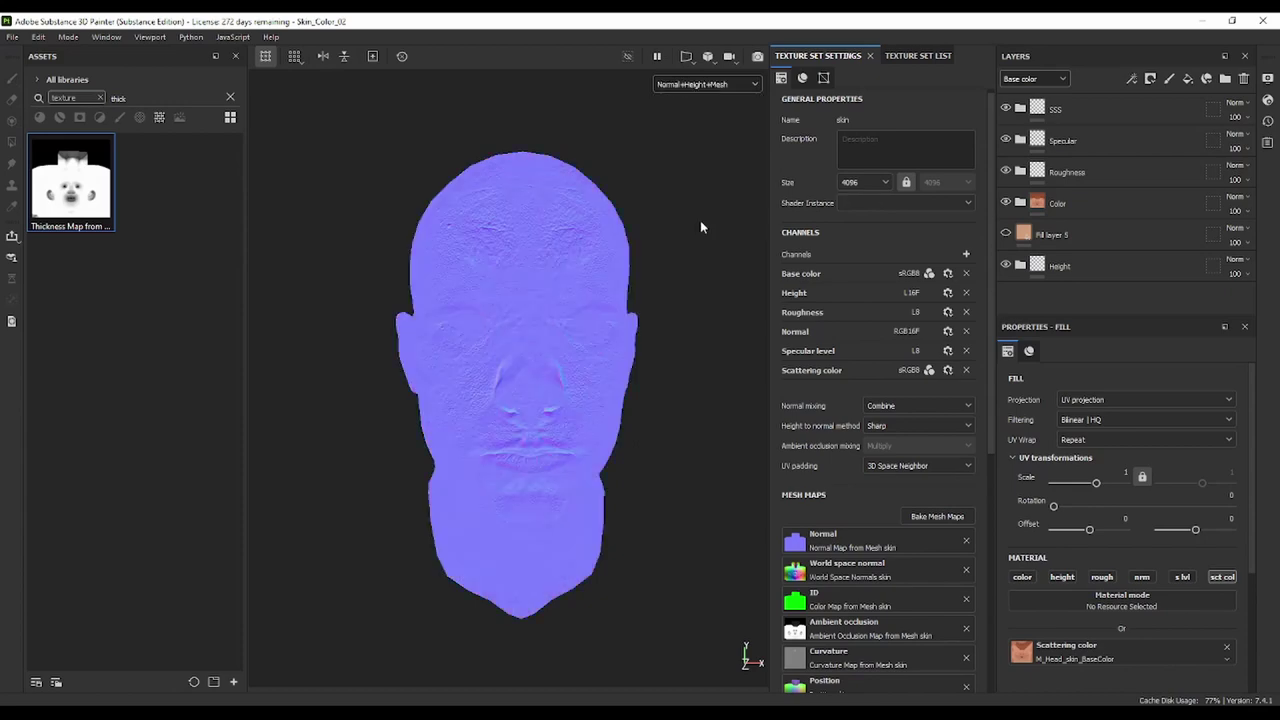
pyautogui.moveTo(666, 338)
pyautogui.keyDown('alt'); pyautogui.mouseDown()
pyautogui.moveTo(733, 338)
pyautogui.moveTo(531, 357)
pyautogui.moveTo(610, 310)
pyautogui.mouseUp(); pyautogui.keyUp('alt')
pyautogui.click(700, 84)
pyautogui.scroll(3, 702, 91)
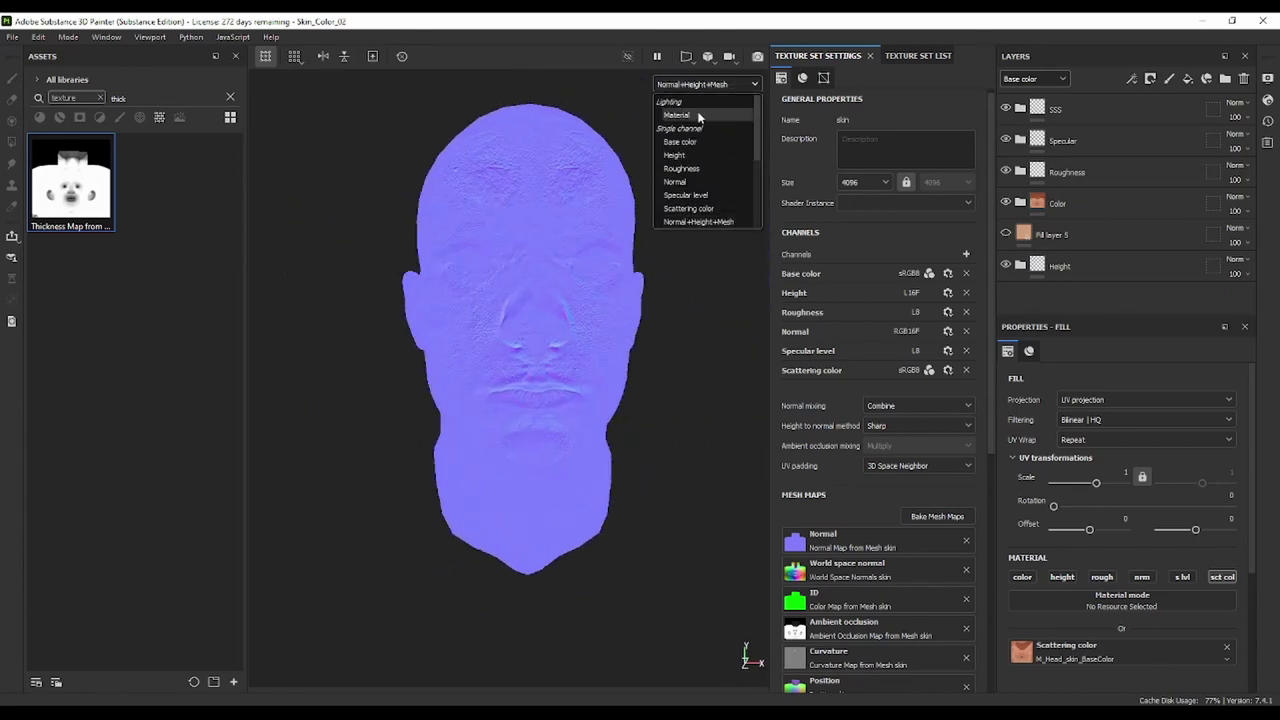
pyautogui.click(694, 116)
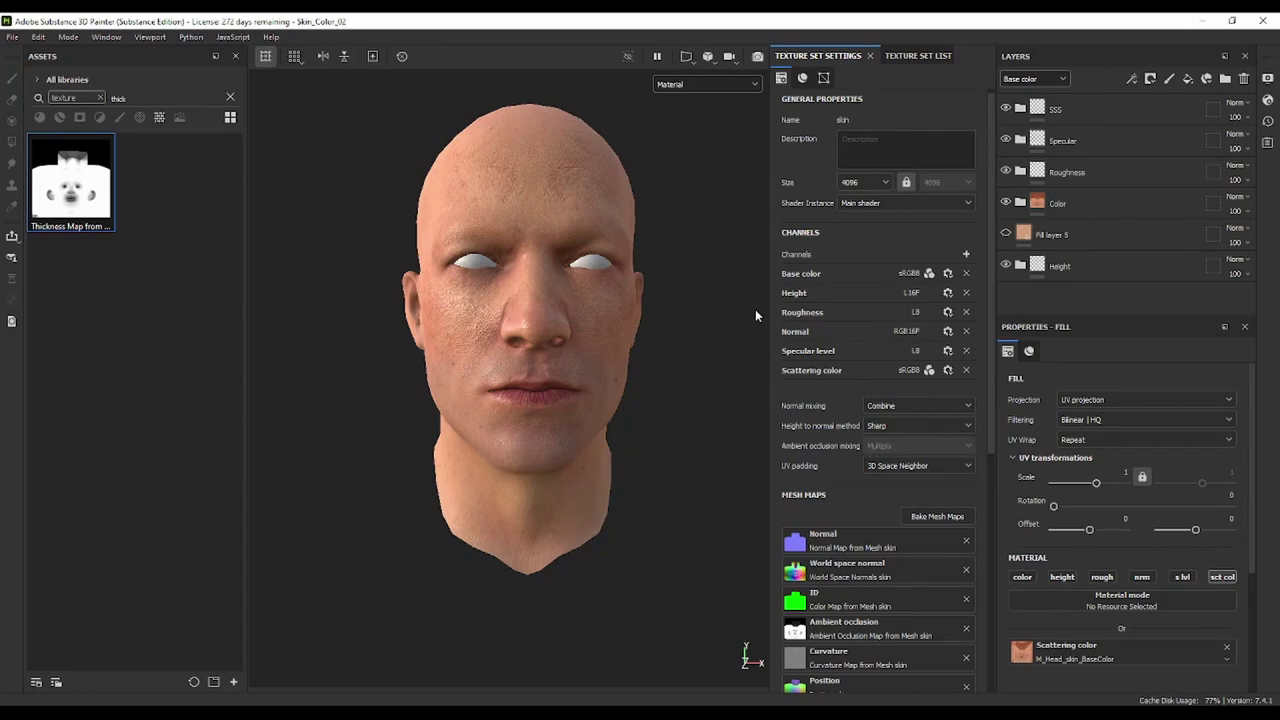
# Delete the unused Fill layer 5 from the layer stack
pyautogui.moveTo(756, 312)
pyautogui.keyDown('alt'); pyautogui.mouseDown()
pyautogui.moveTo(663, 354)
pyautogui.moveTo(531, 373)
pyautogui.moveTo(623, 414)
pyautogui.moveTo(717, 393)
pyautogui.moveTo(583, 366)
pyautogui.moveTo(620, 309)
pyautogui.moveTo(683, 309)
pyautogui.moveTo(640, 263)
pyautogui.moveTo(691, 289)
pyautogui.moveTo(603, 286)
pyautogui.moveTo(589, 301)
pyautogui.mouseUp(); pyautogui.keyUp('alt')
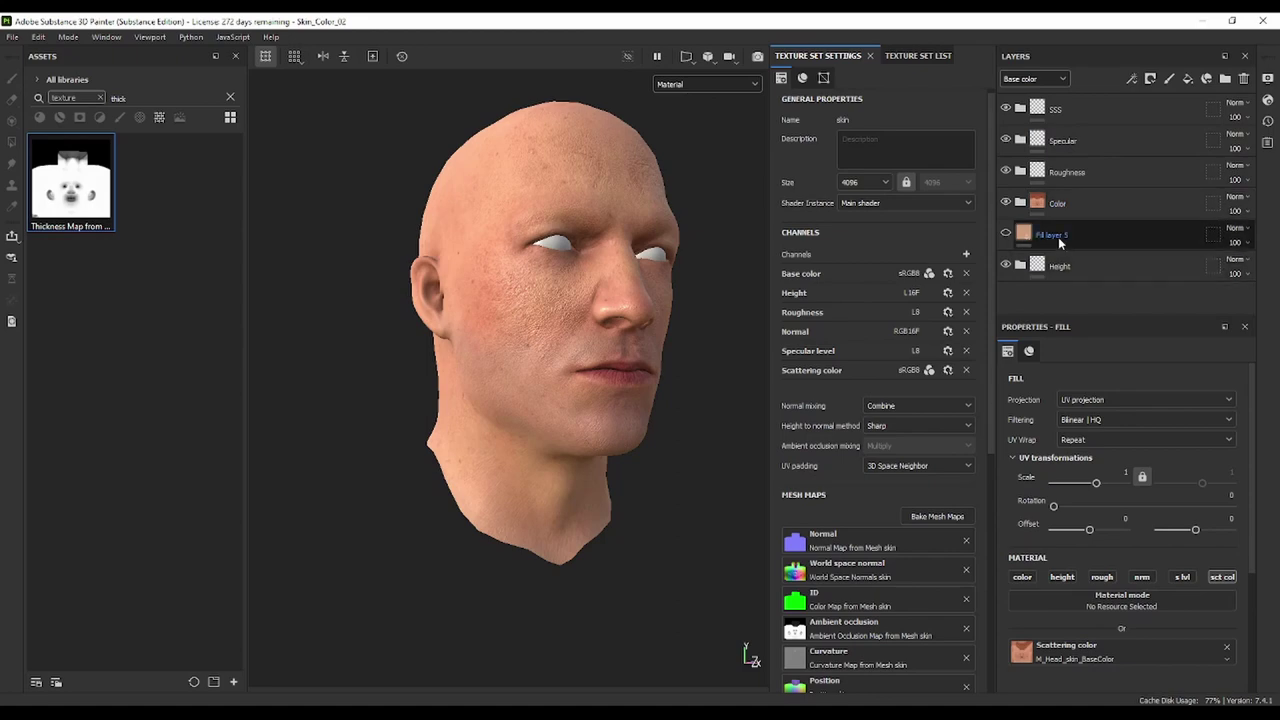
pyautogui.click(1059, 237)
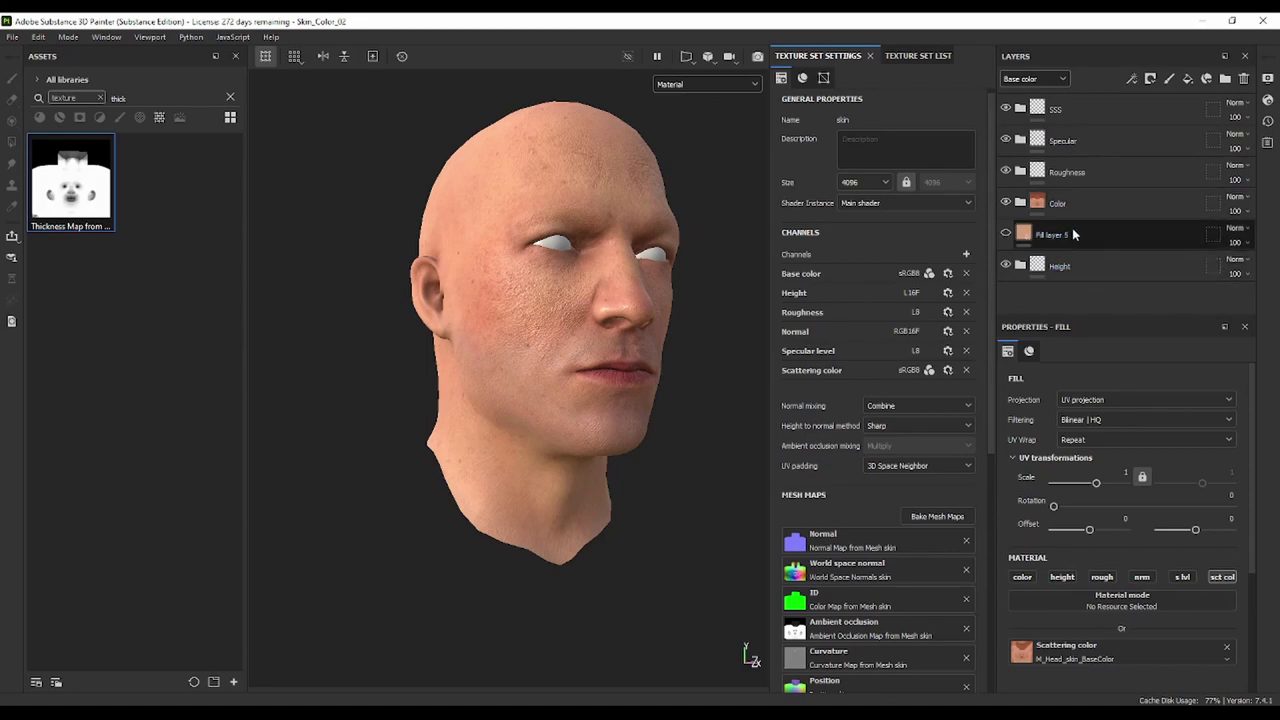
pyautogui.click(1244, 82)
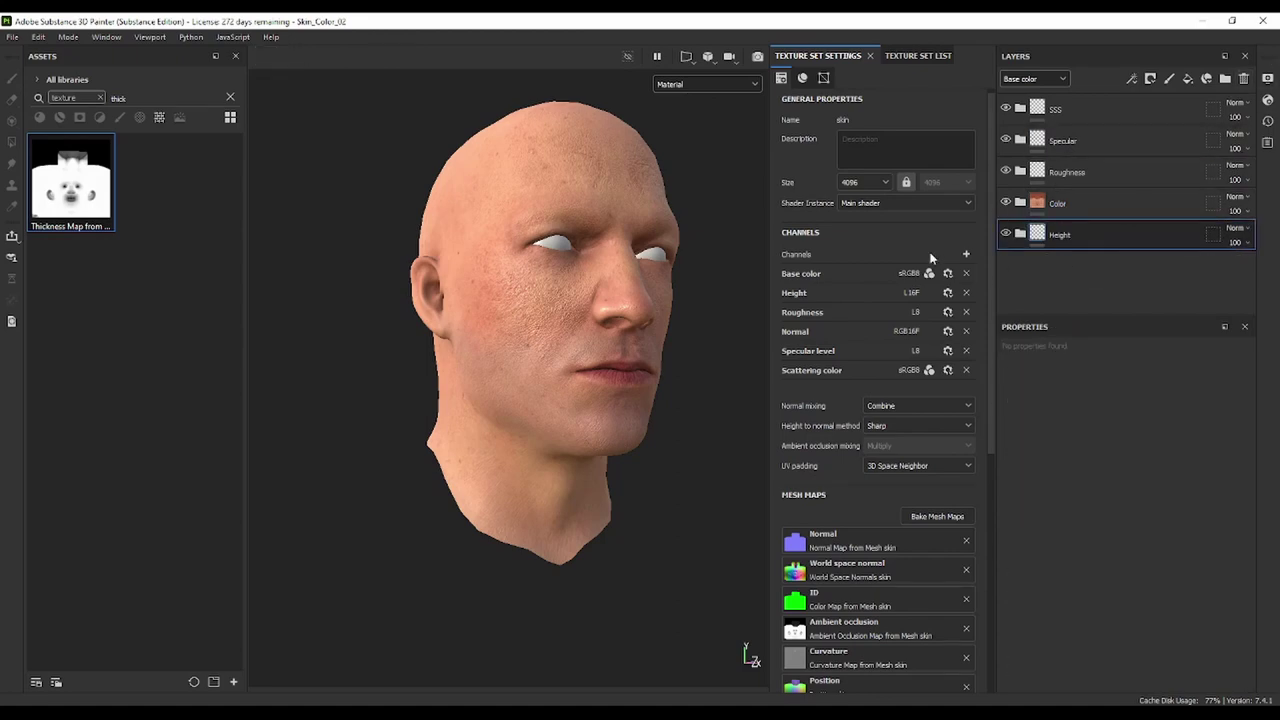
# Save the project and open the Export Textures dialog
pyautogui.click(13, 36)
pyautogui.click(34, 146)
pyautogui.click(13, 36)
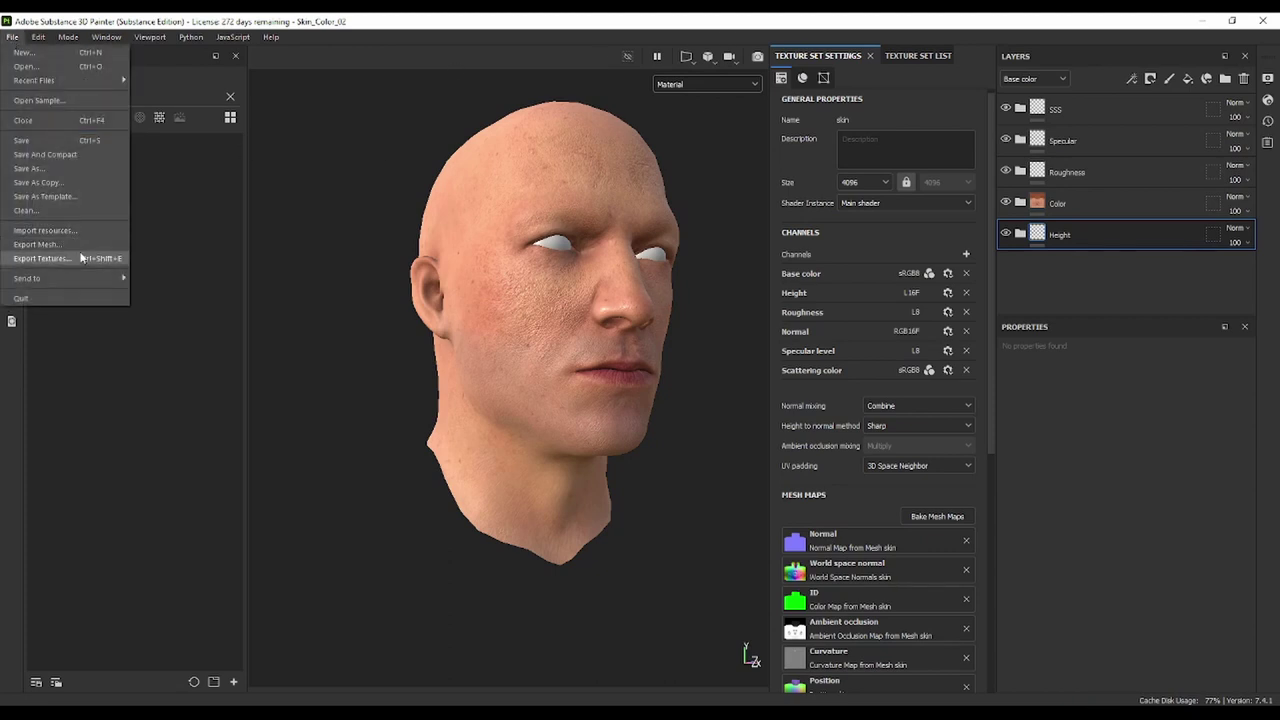
pyautogui.click(42, 258)
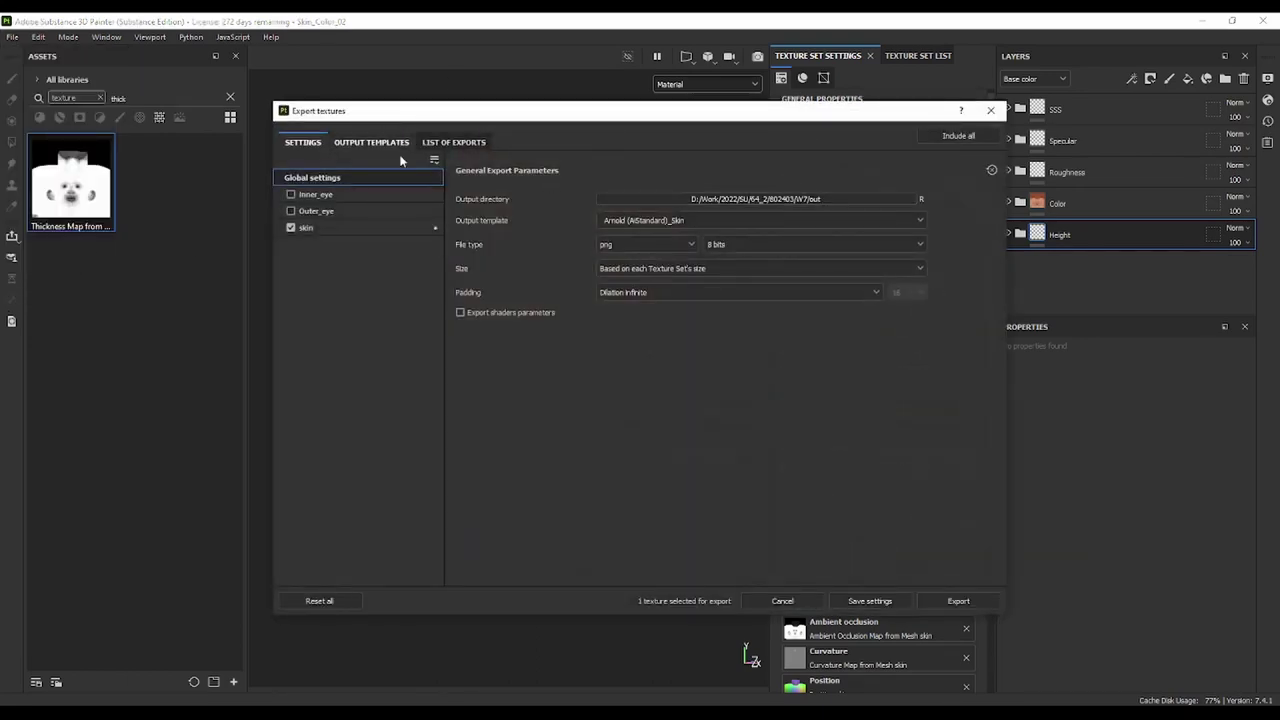
# Review the skin set's output maps and bring up the output template presets
pyautogui.click(324, 230)
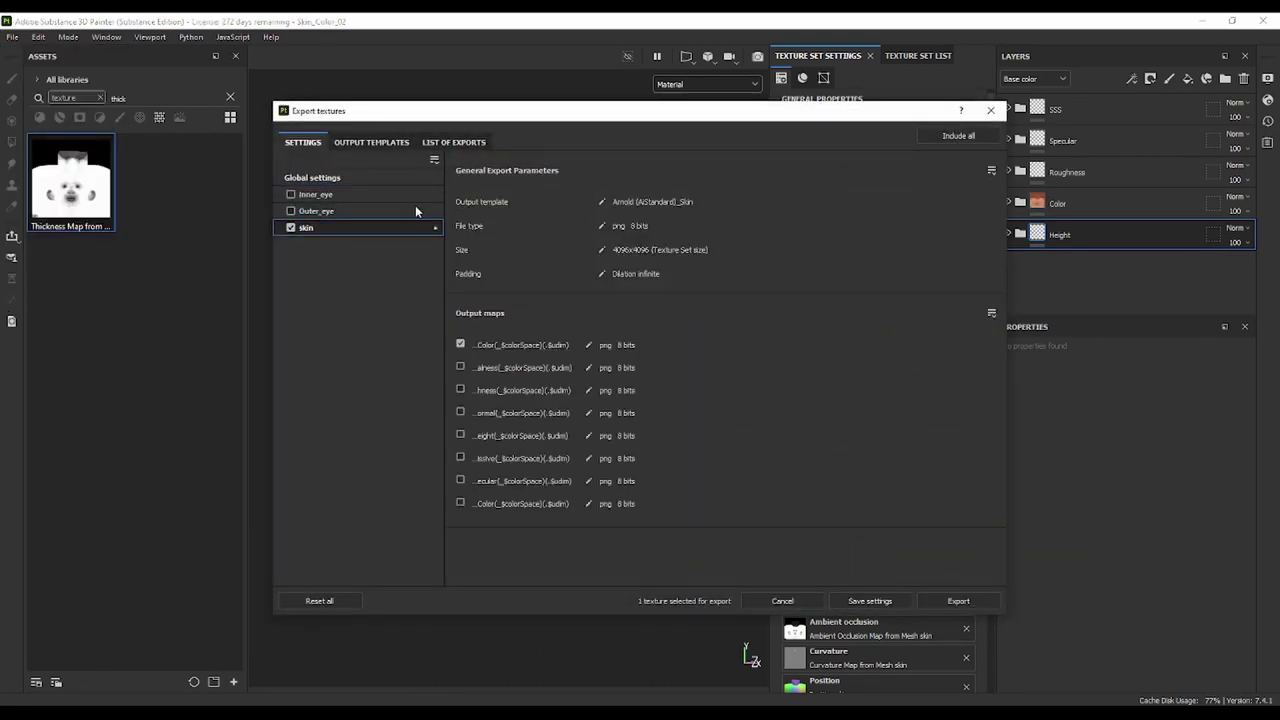
pyautogui.click(306, 179)
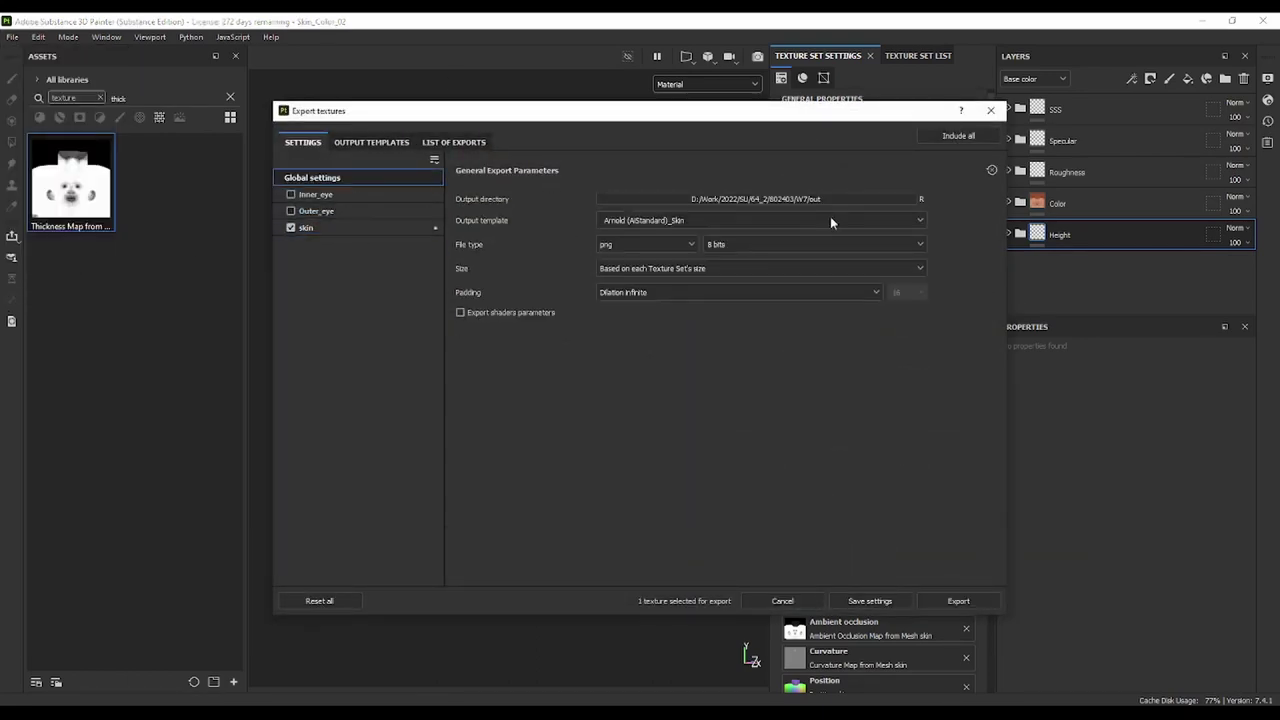
pyautogui.click(665, 224)
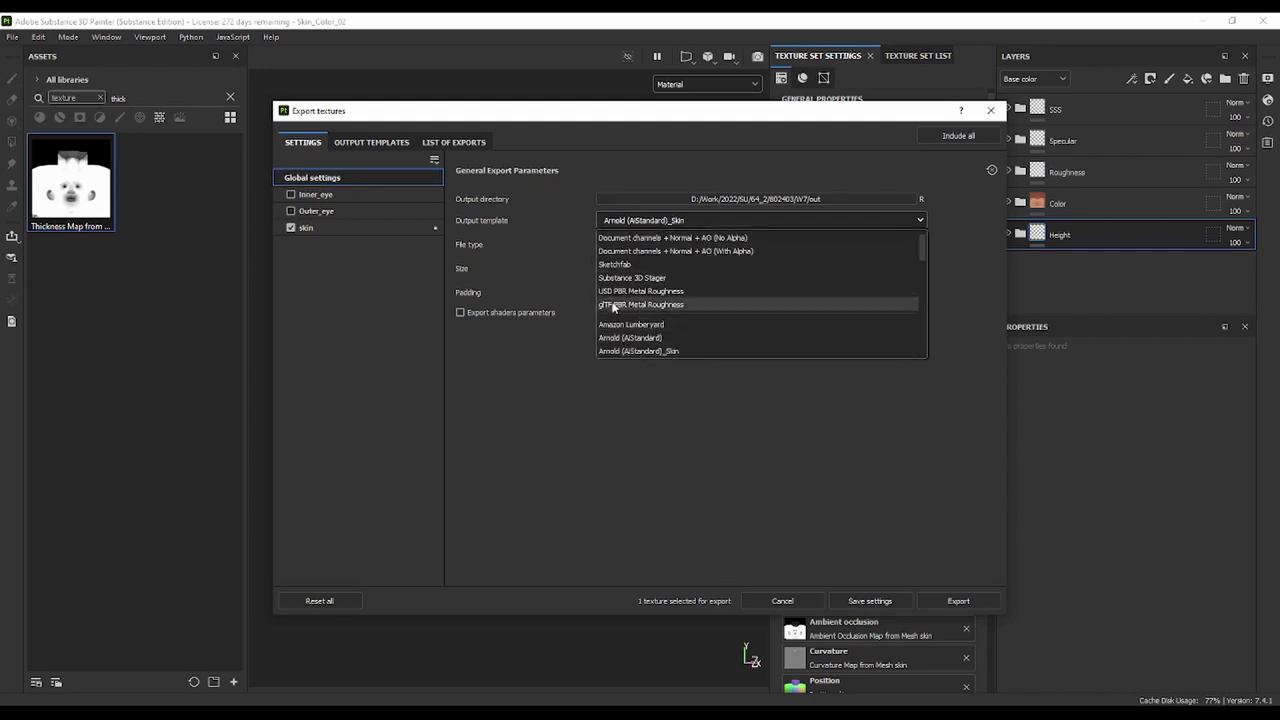
pyautogui.click(404, 148)
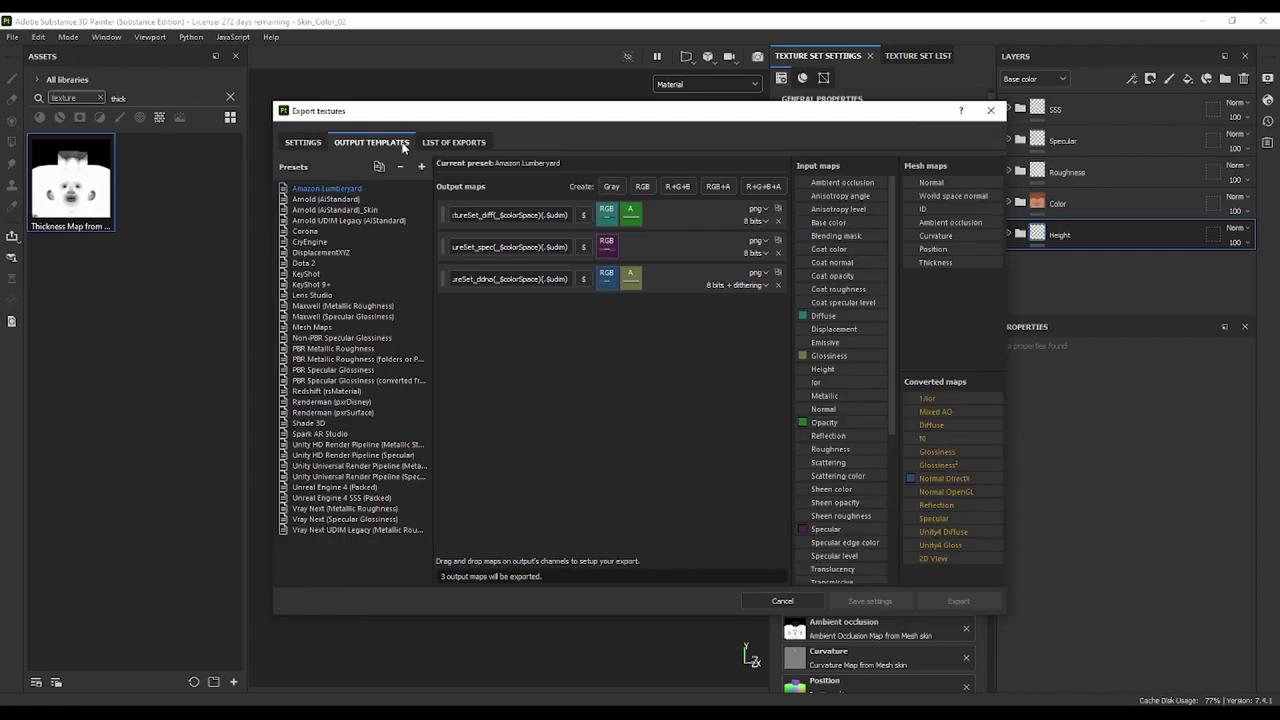
# In the Arnold (AiStandard)_Skin preset, delete the Emissive and Metalness output maps
pyautogui.click(340, 199)
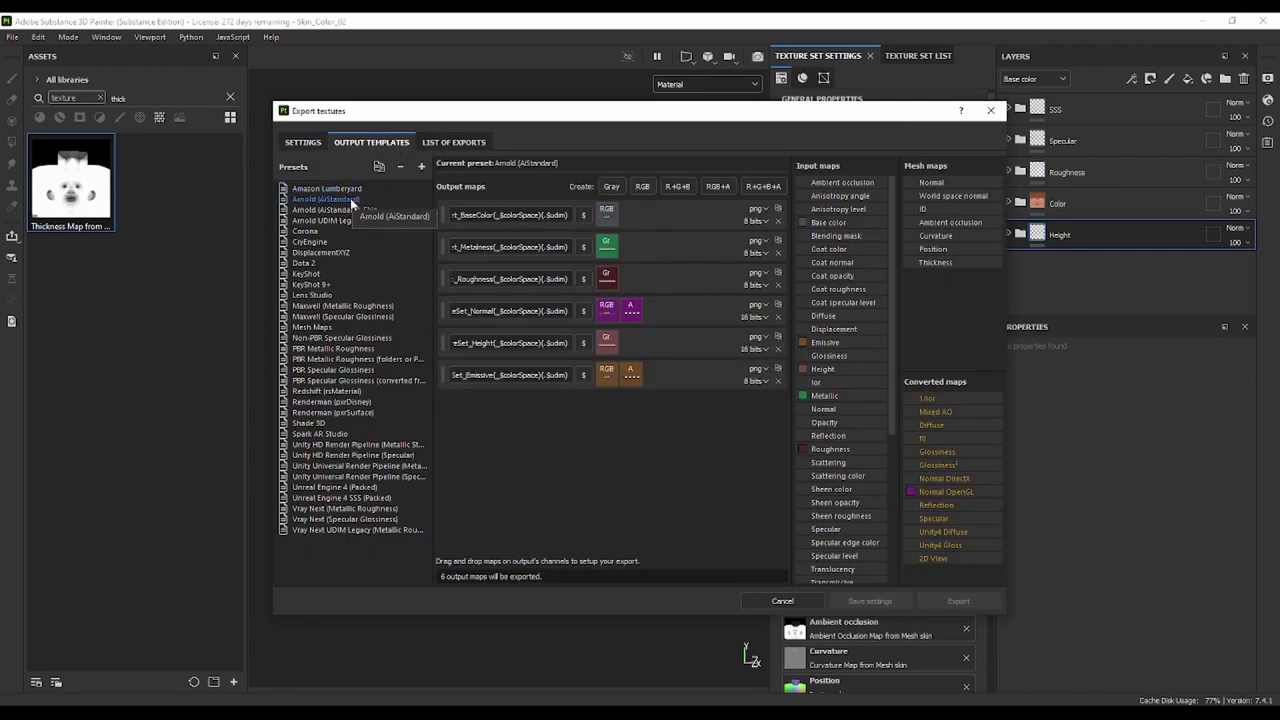
pyautogui.rightClick(352, 201)
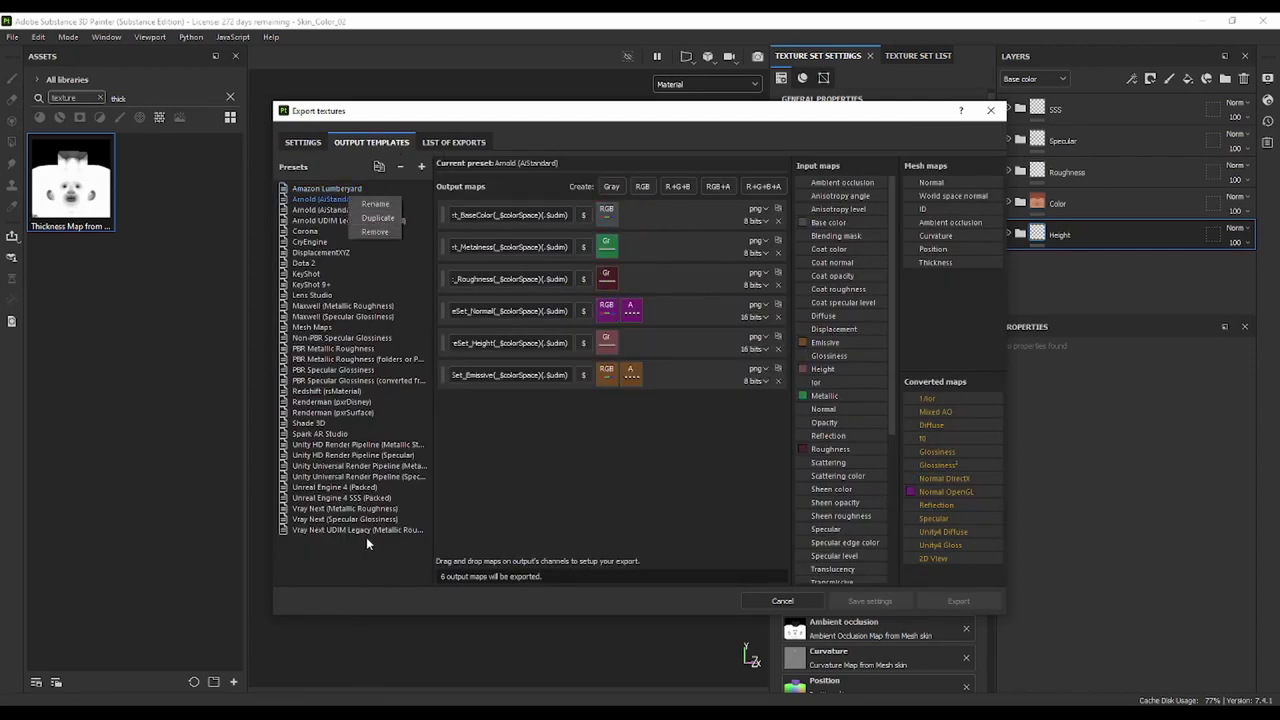
pyautogui.click(366, 537)
pyautogui.click(367, 211)
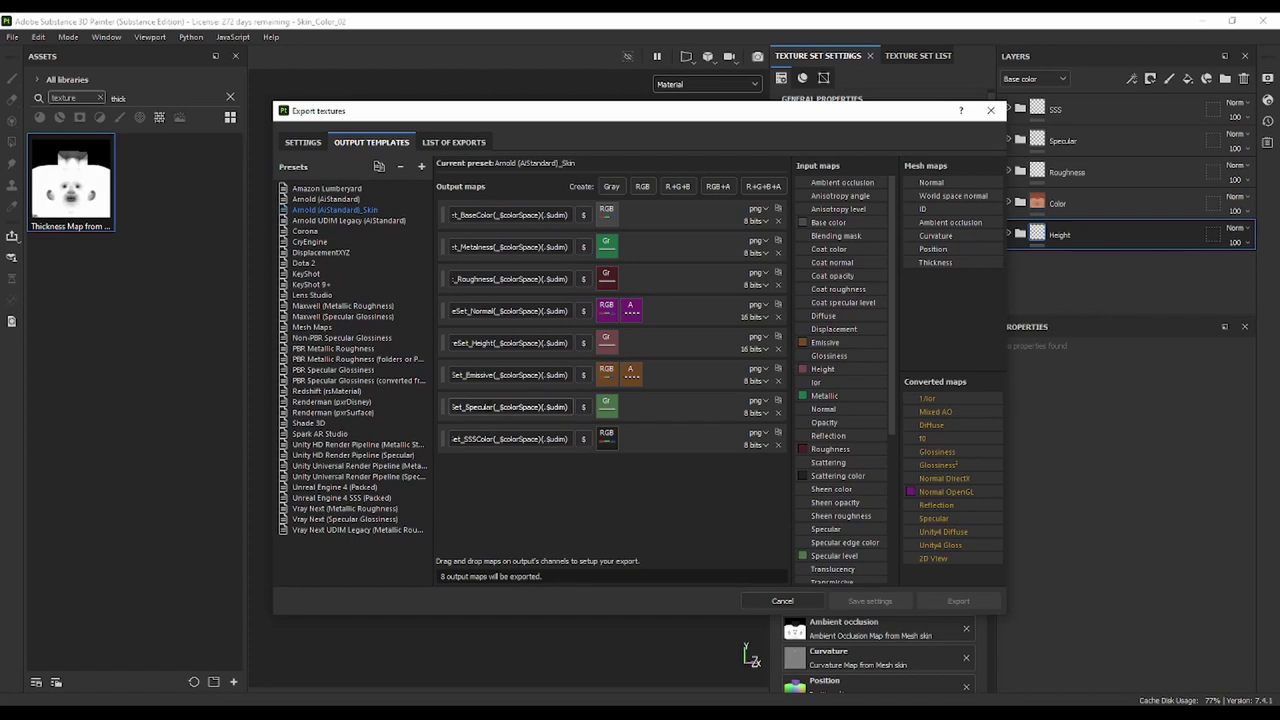
pyautogui.click(778, 381)
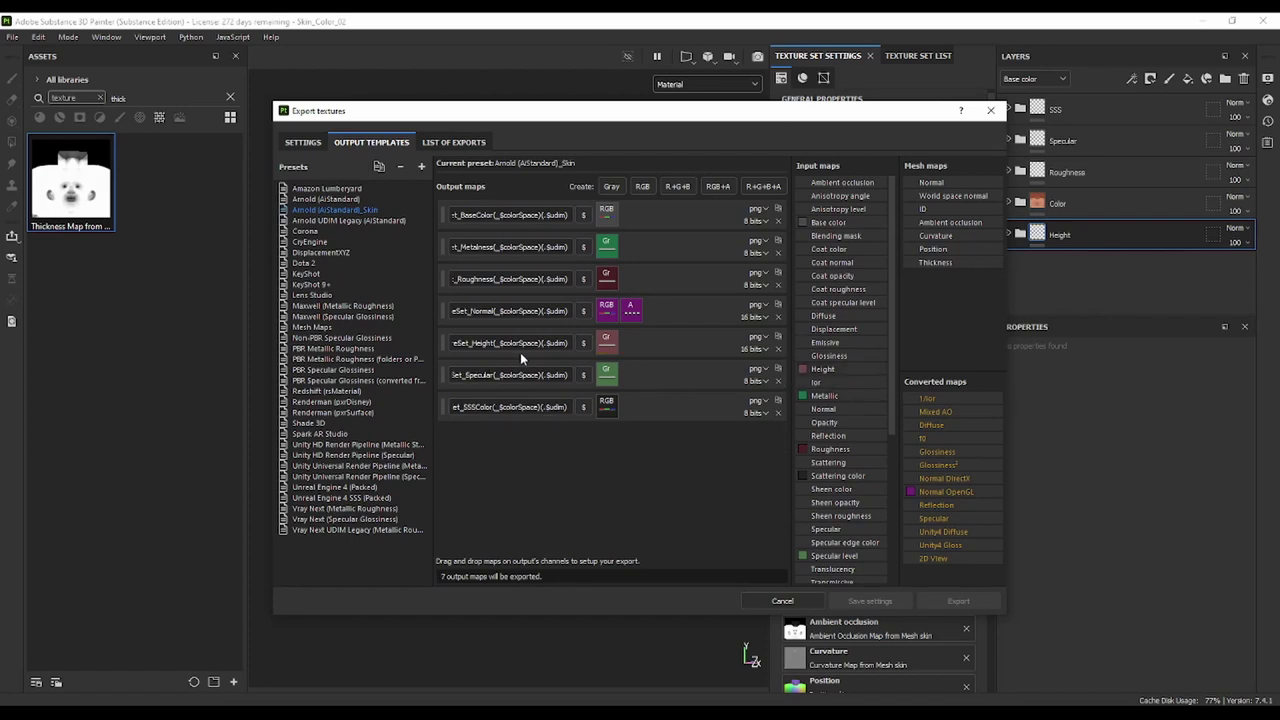
pyautogui.click(778, 252)
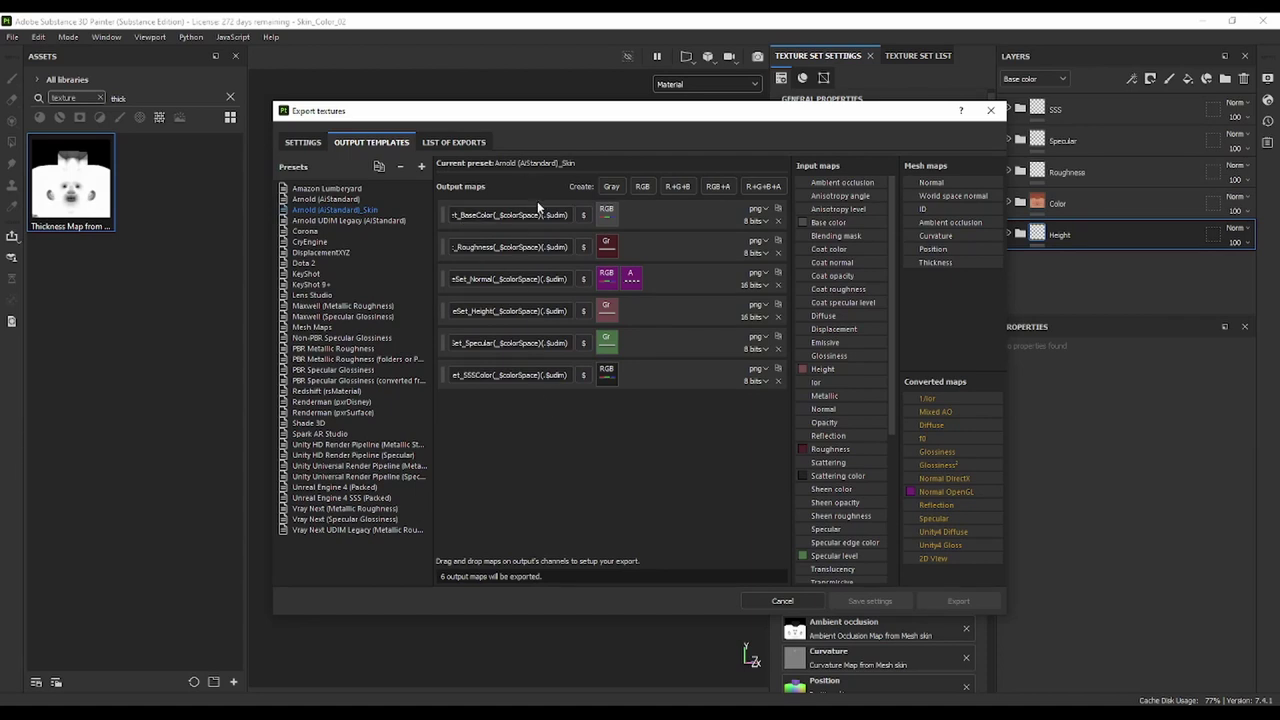
# Set the export file type to png at 16 bits
pyautogui.click(302, 143)
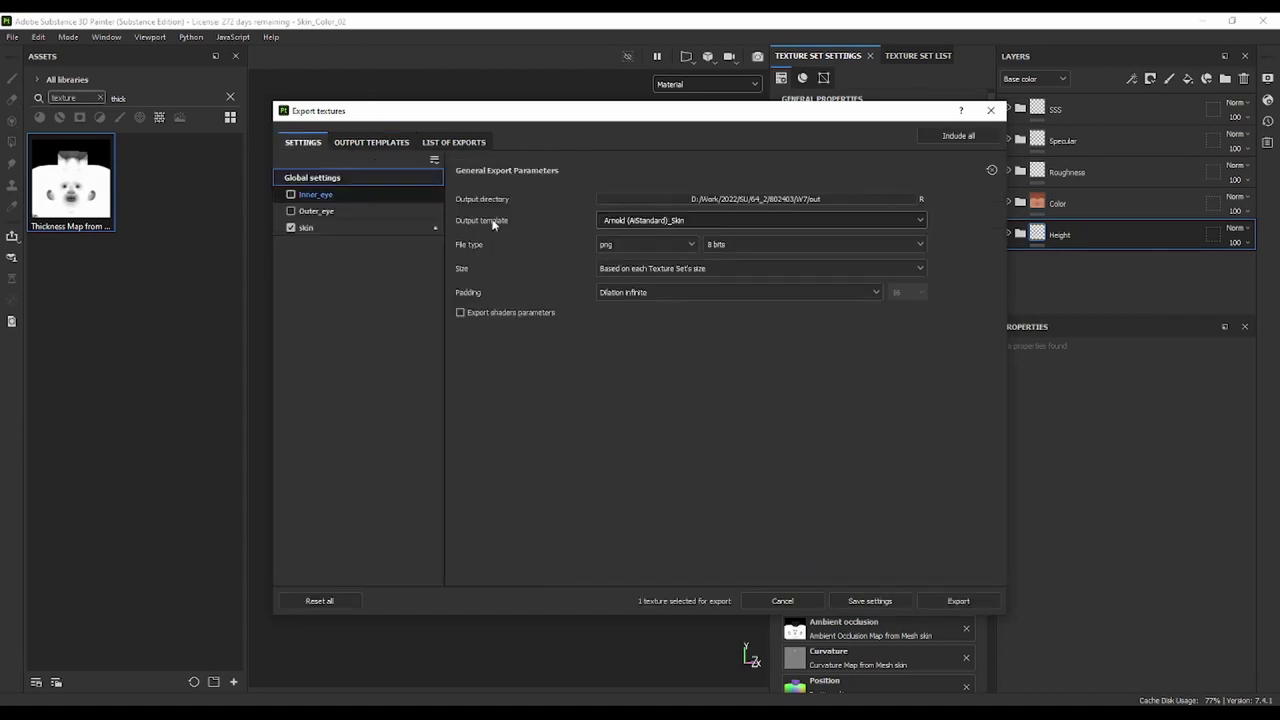
pyautogui.click(754, 244)
pyautogui.click(744, 289)
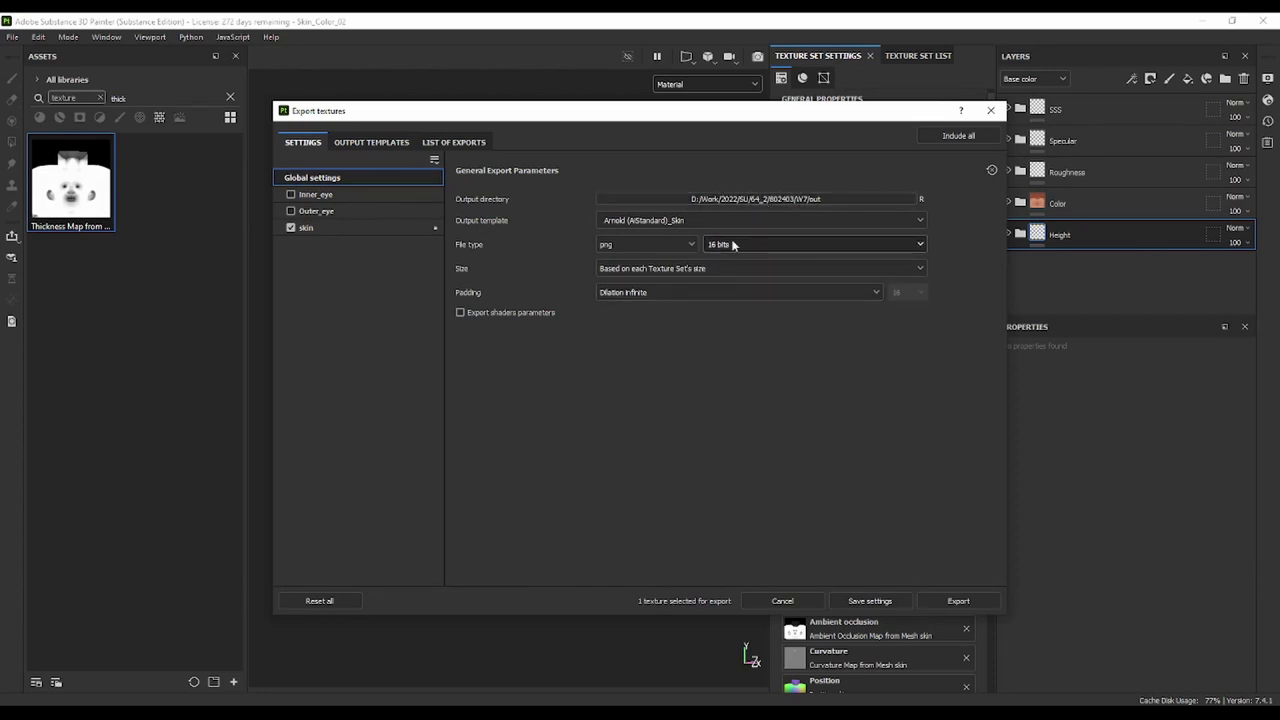
pyautogui.click(669, 240)
pyautogui.scroll(-5, 648, 364)
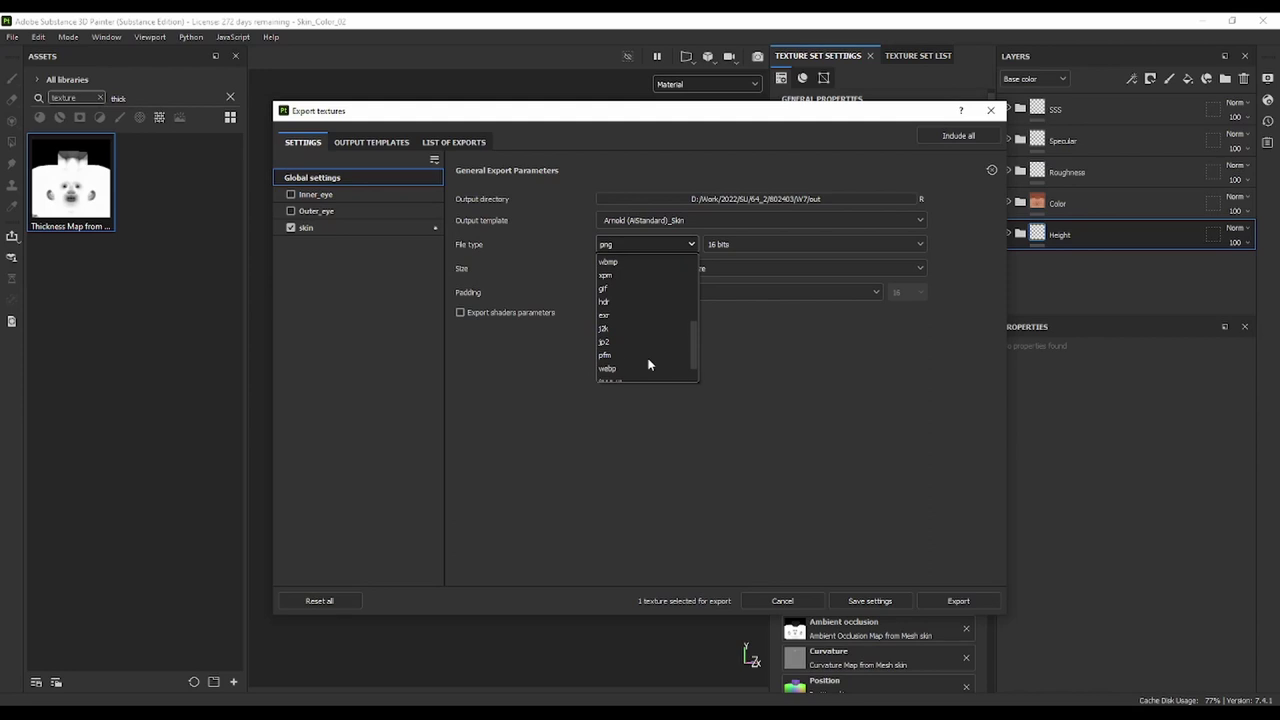
pyautogui.scroll(-2, 640, 362)
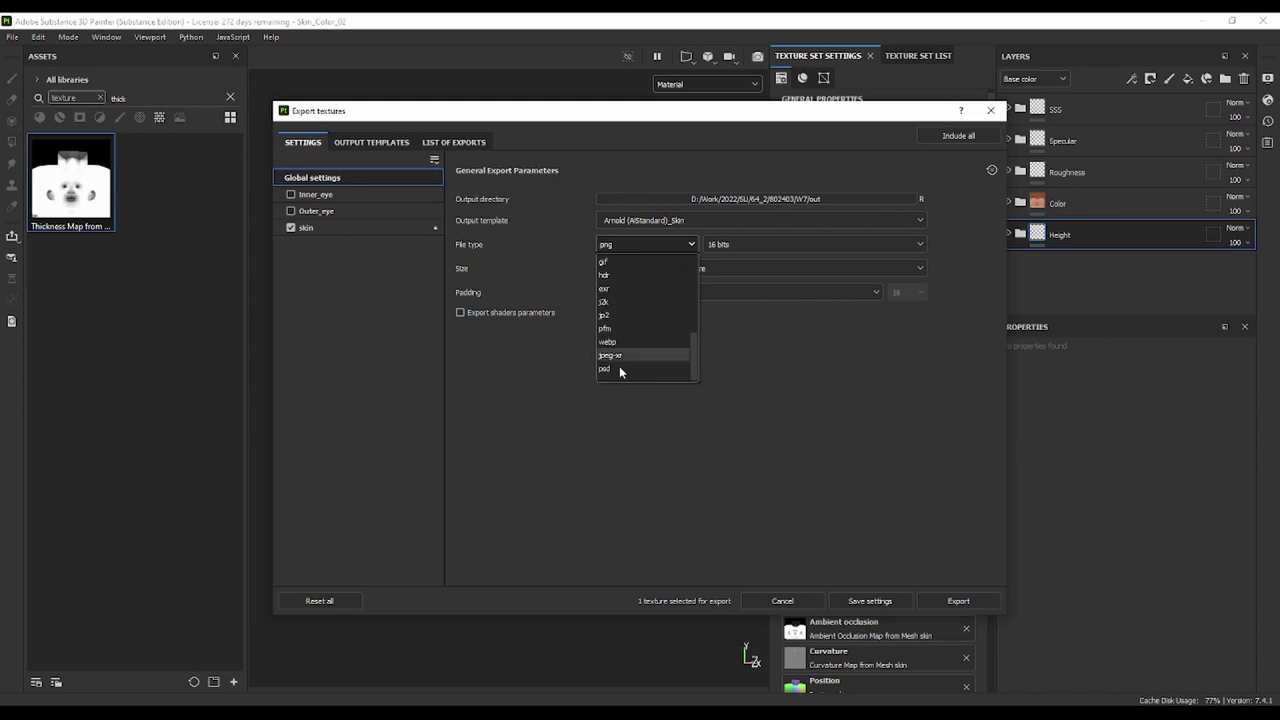
pyautogui.click(622, 288)
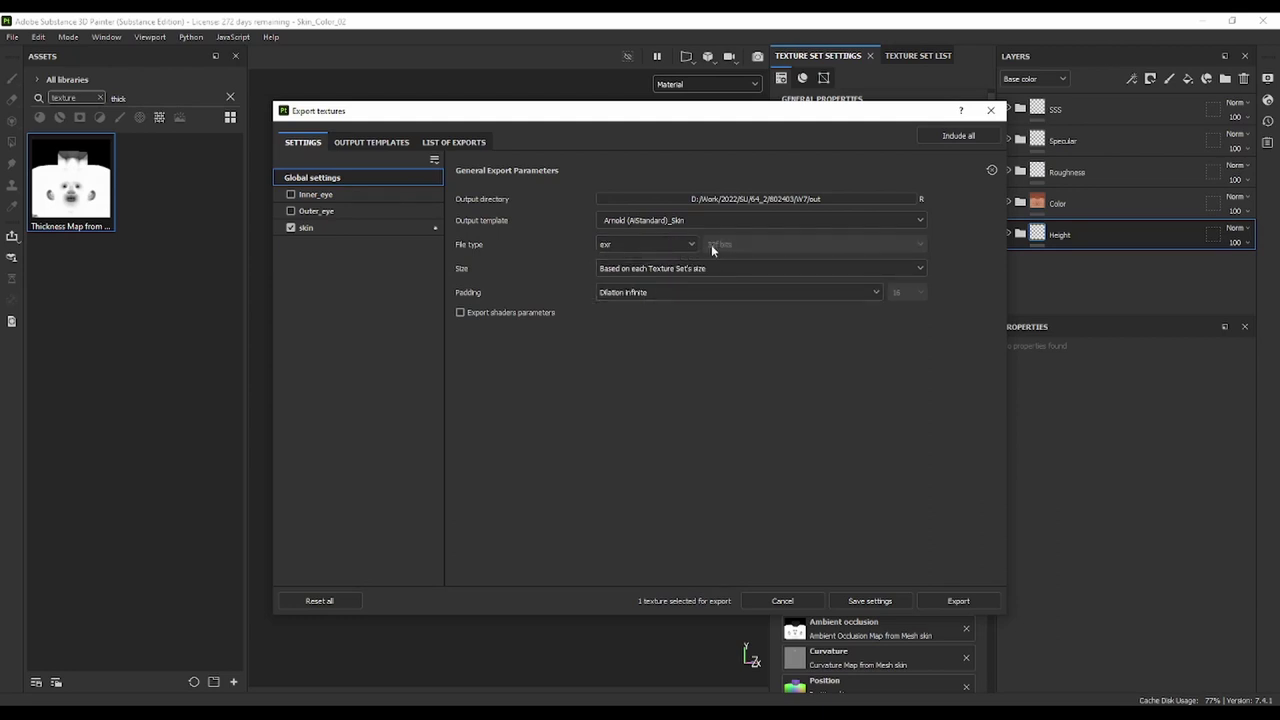
pyautogui.click(688, 246)
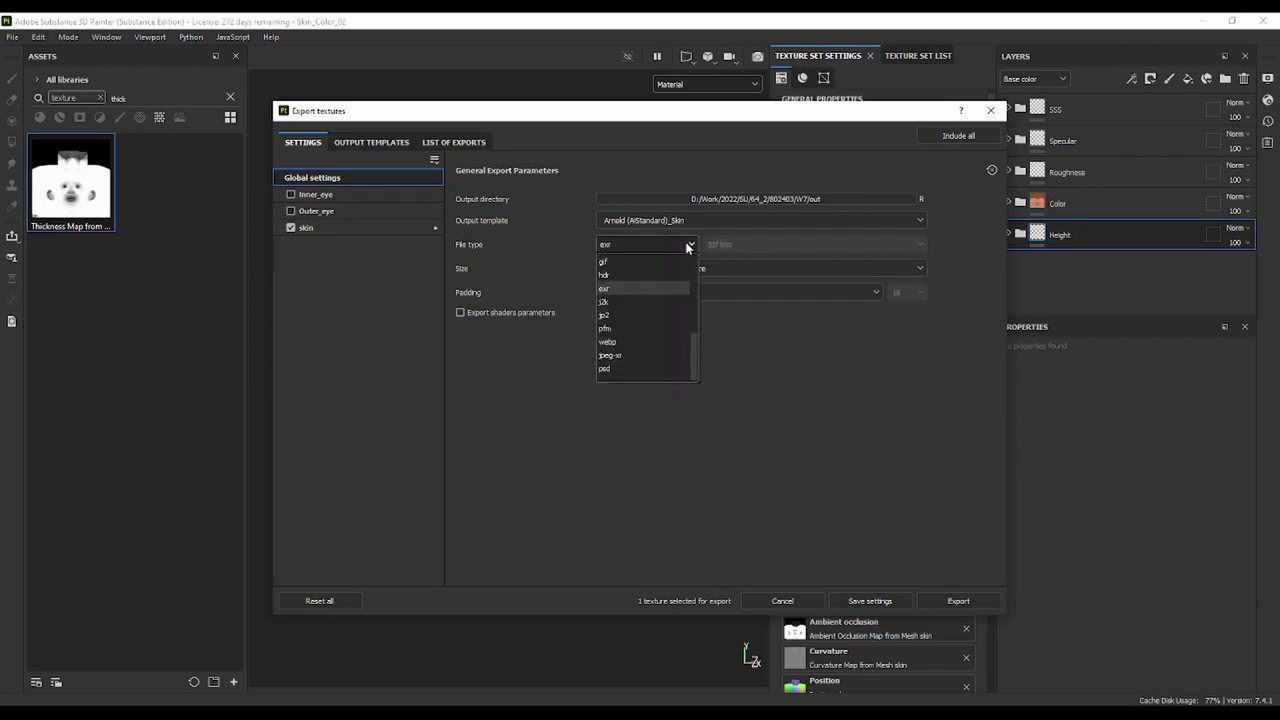
pyautogui.scroll(2, 648, 296)
pyautogui.scroll(2, 648, 295)
pyautogui.click(665, 262)
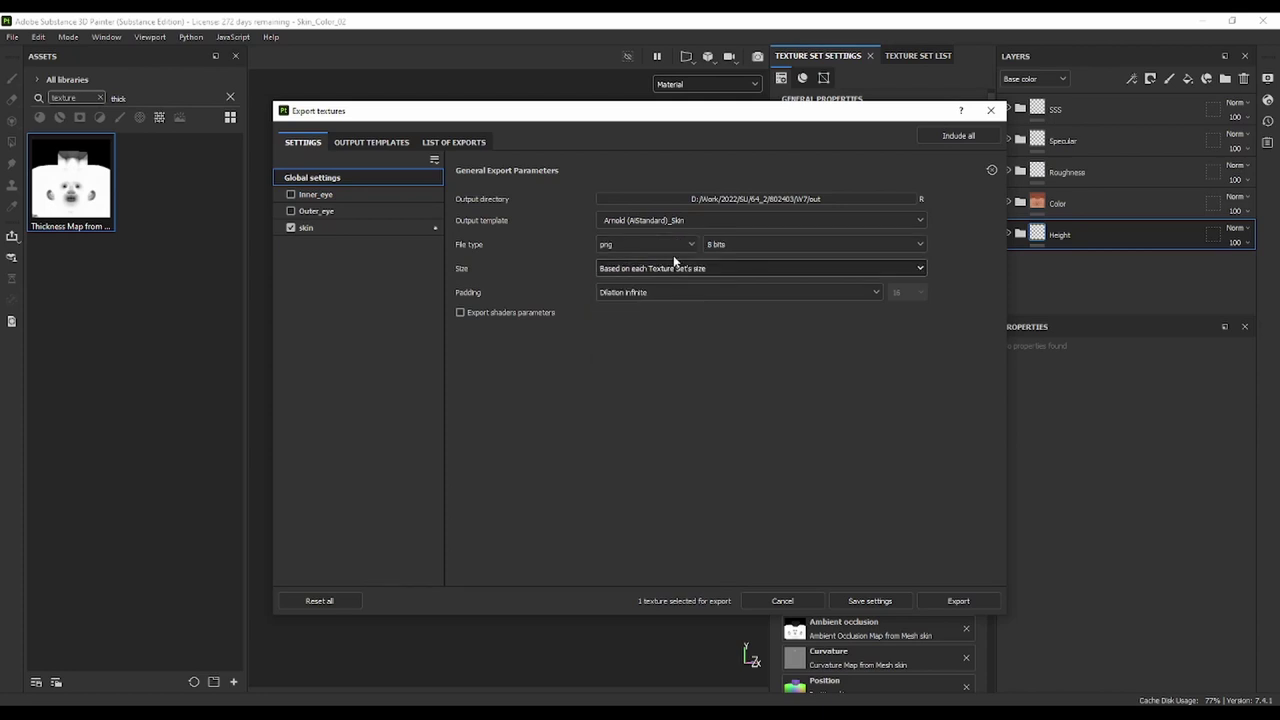
pyautogui.click(728, 243)
pyautogui.click(720, 291)
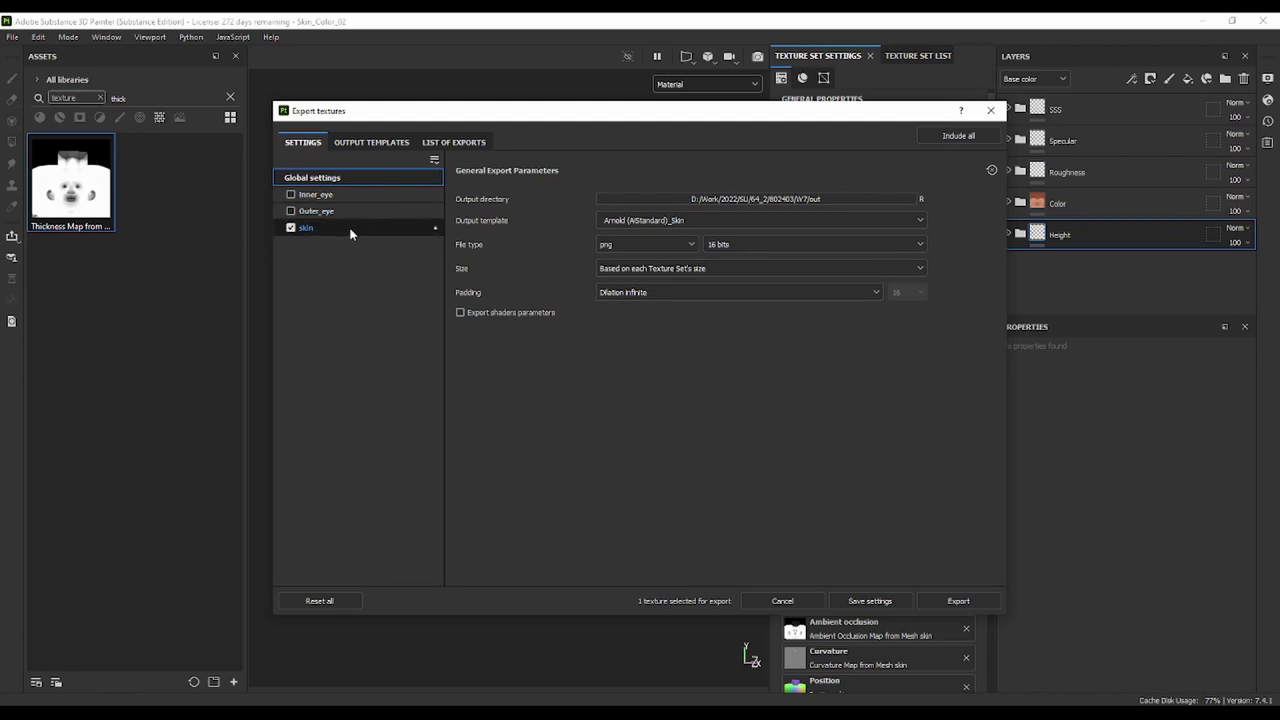
# Export all six skin maps, enabling Roughness, Normal, Height and SSS color, then open the output folder
pyautogui.click(958, 601)
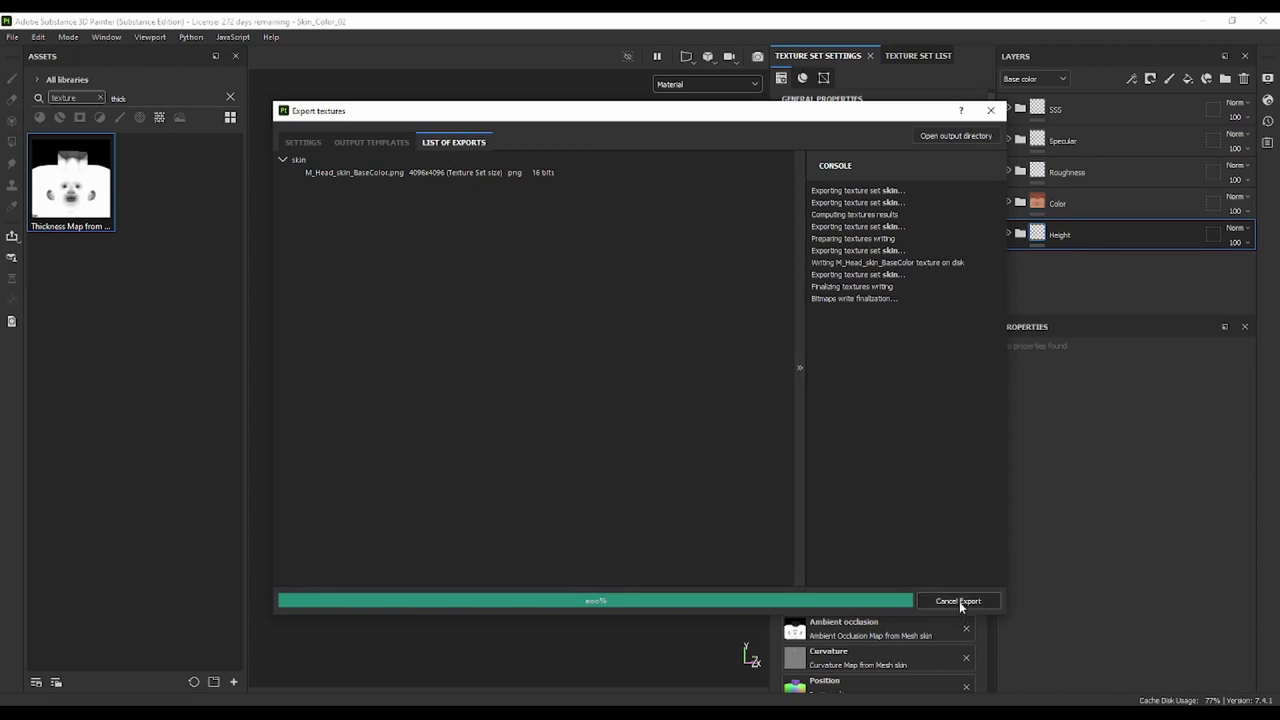
pyautogui.click(291, 145)
pyautogui.click(326, 231)
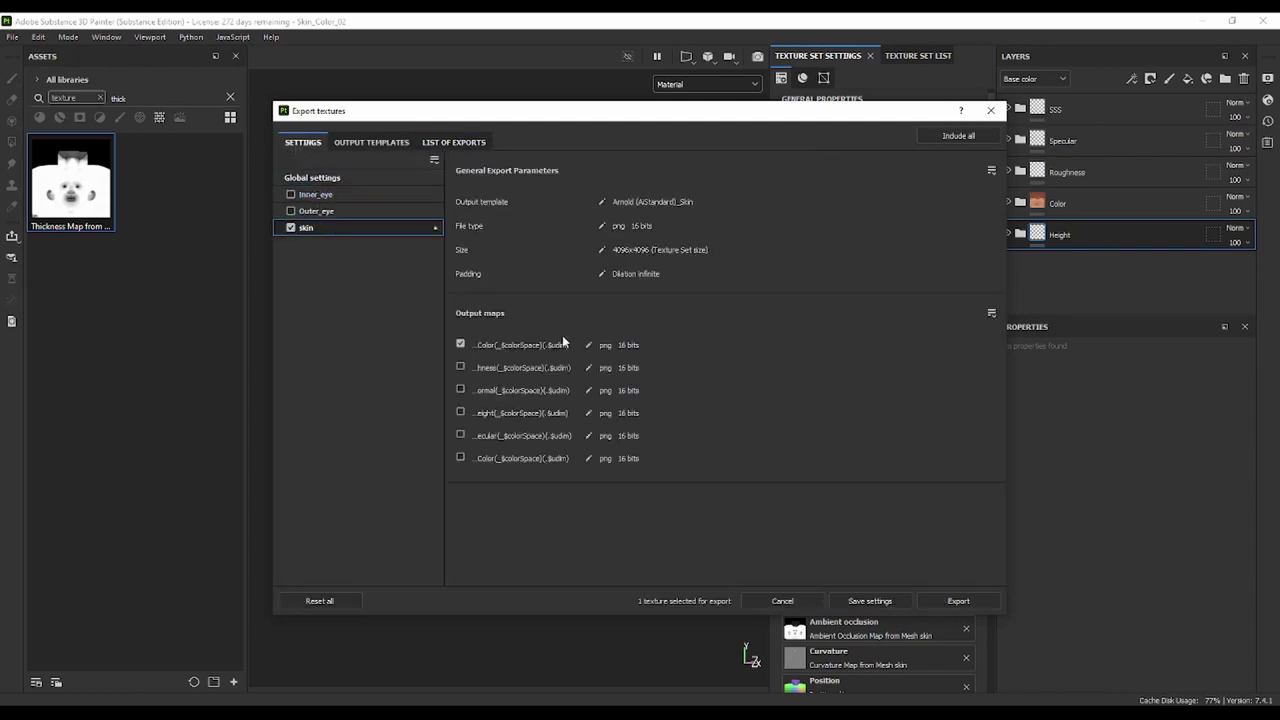
pyautogui.click(461, 367)
pyautogui.click(460, 389)
pyautogui.click(460, 412)
pyautogui.click(460, 458)
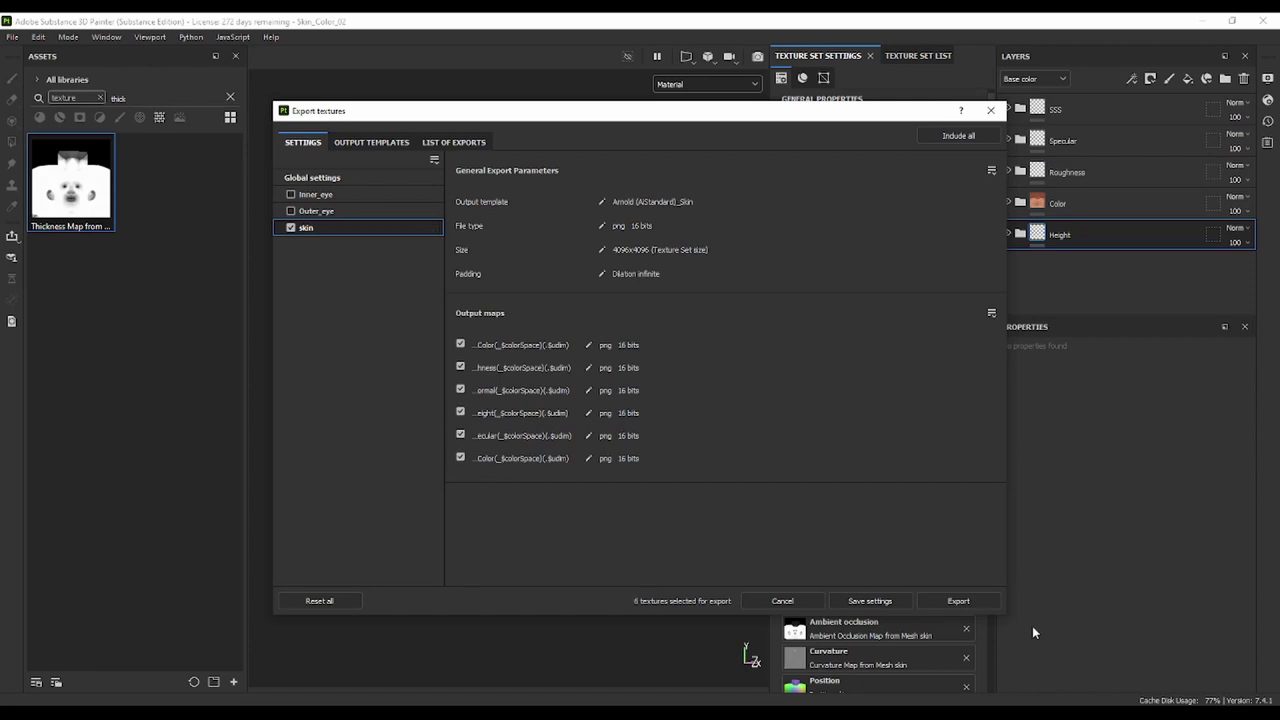
pyautogui.click(943, 603)
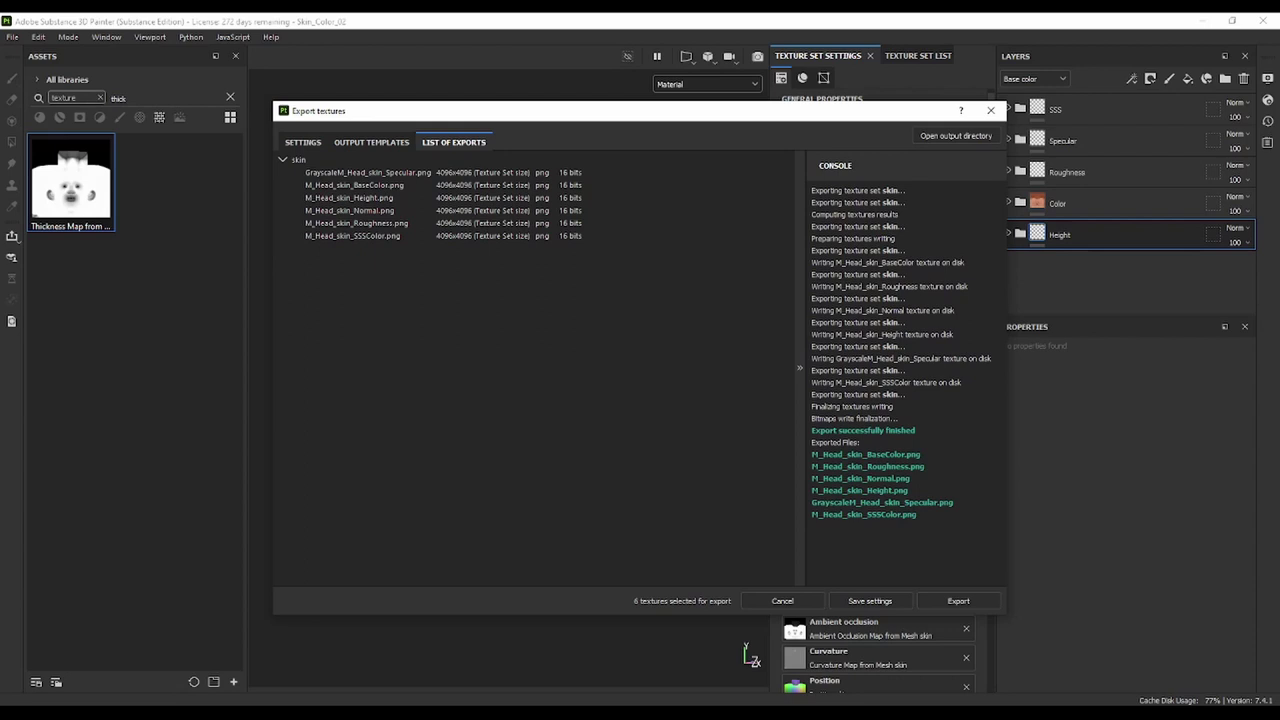
pyautogui.click(955, 135)
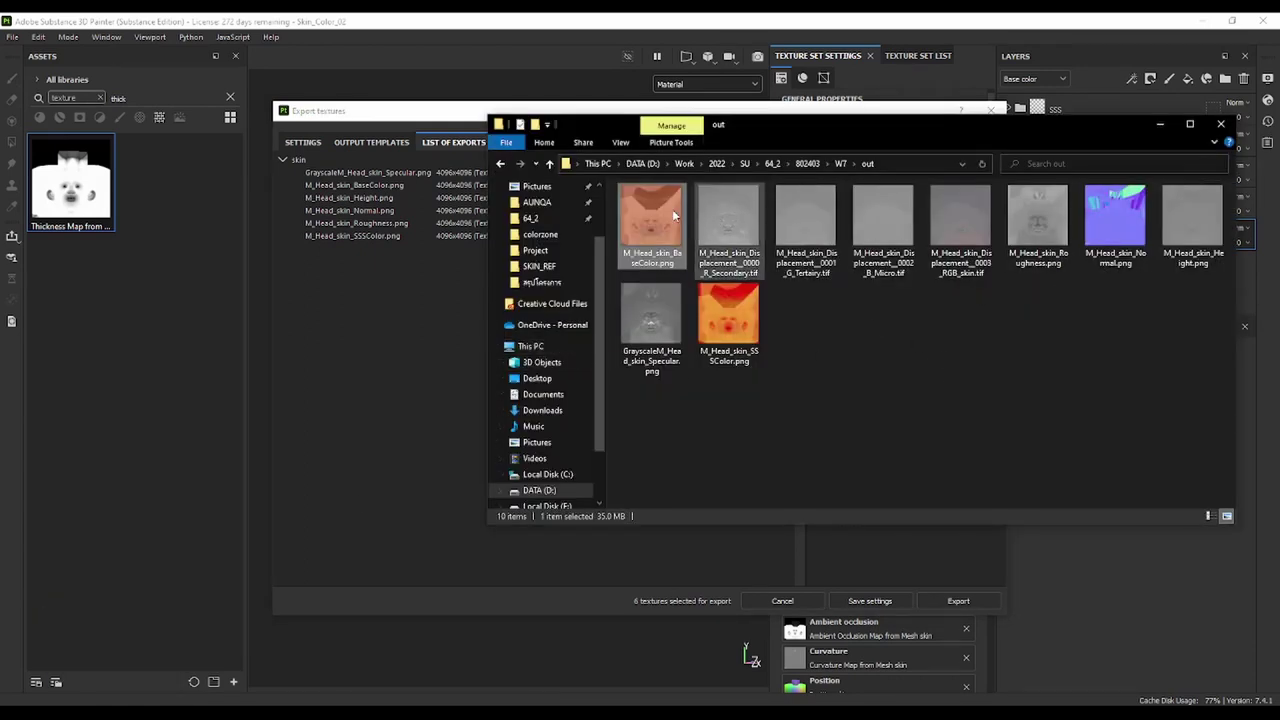
# Preview the exported SSSColor, BaseColor, Normal, Roughness and Height maps one by one
pyautogui.doubleClick(738, 328)
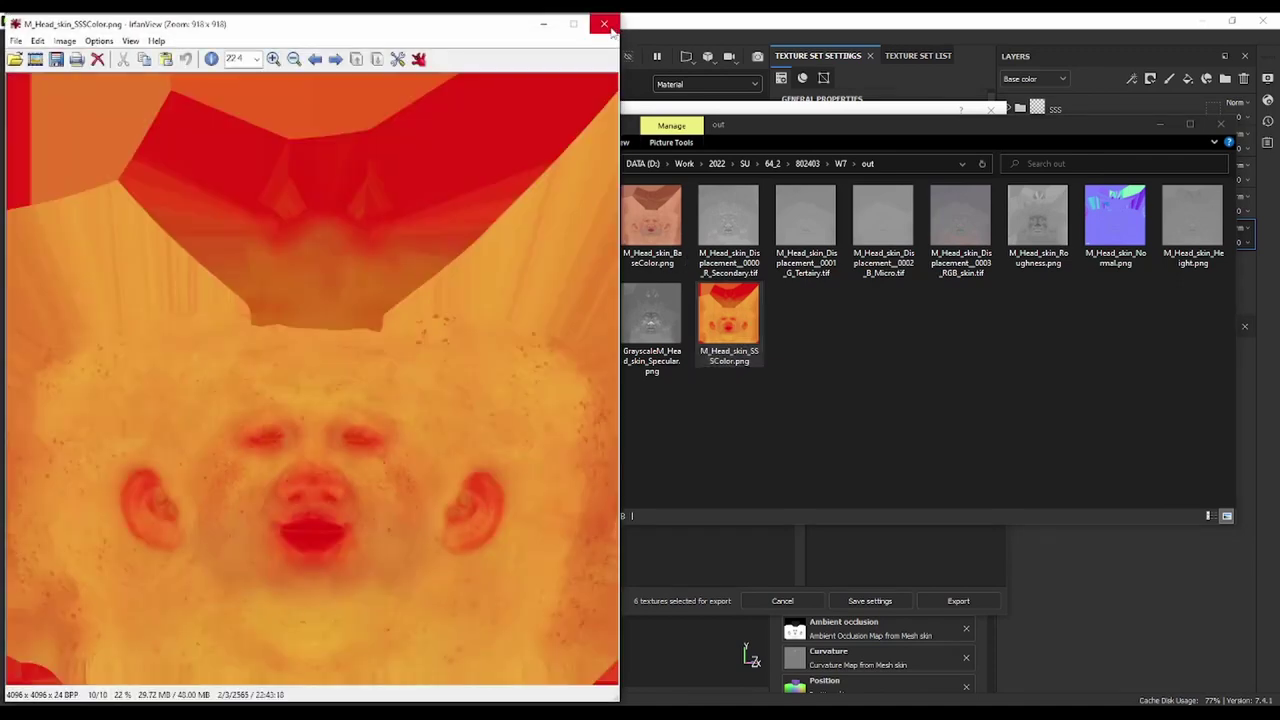
pyautogui.click(607, 25)
pyautogui.doubleClick(640, 207)
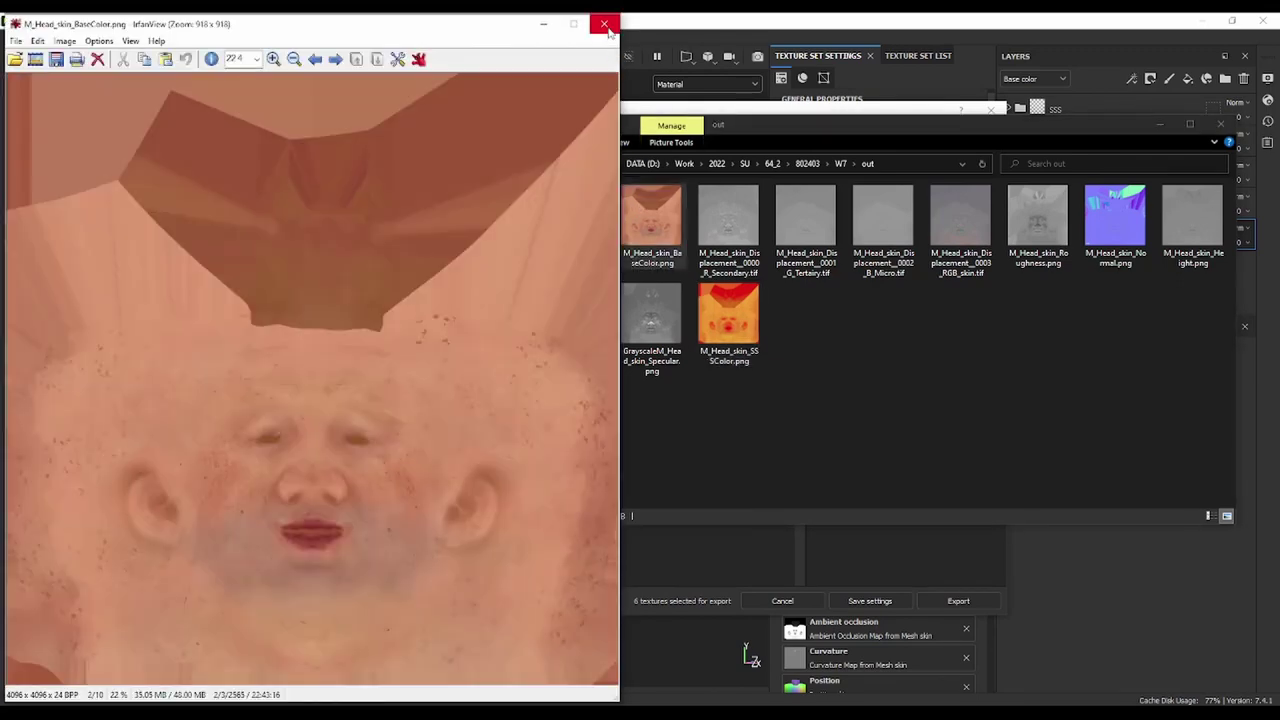
pyautogui.click(604, 23)
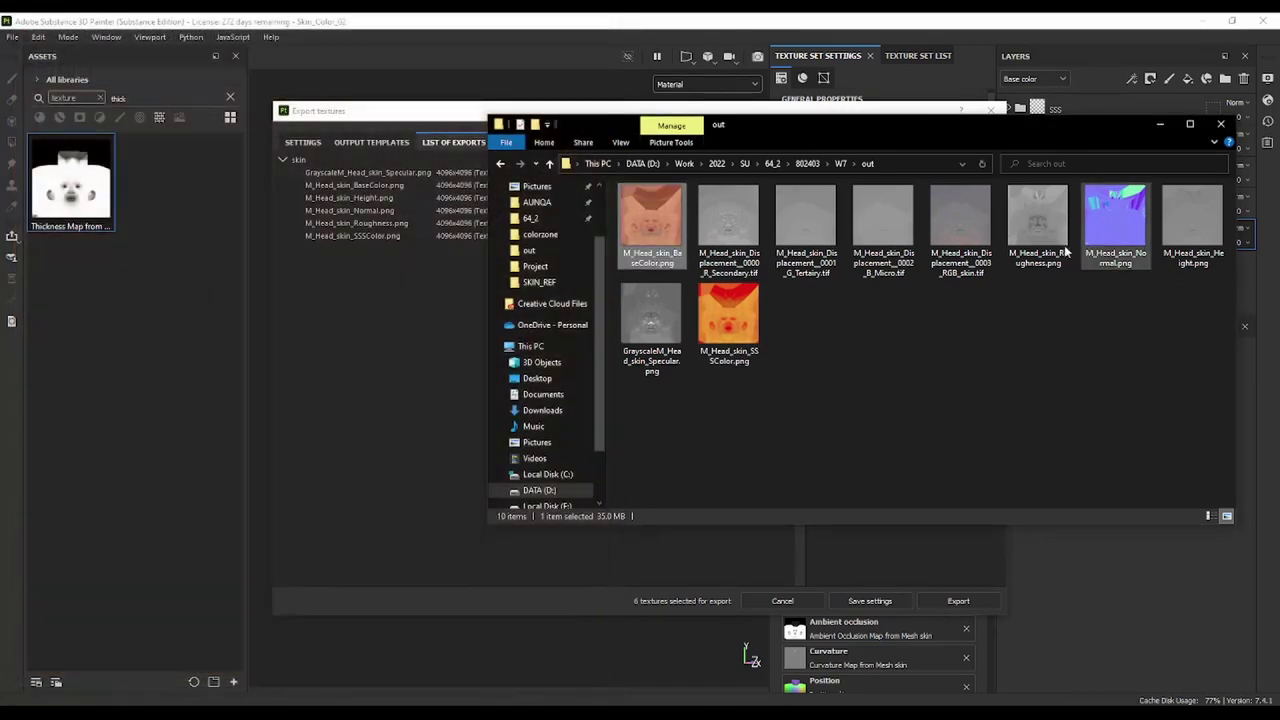
pyautogui.doubleClick(1115, 222)
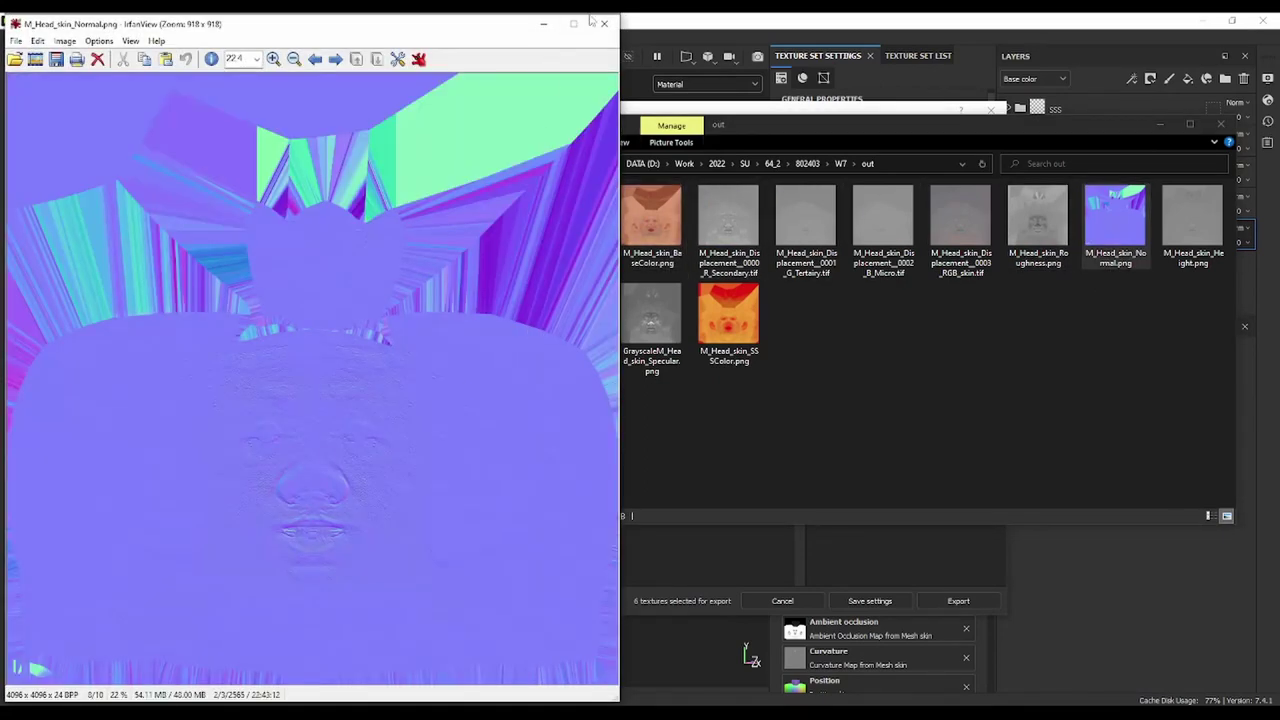
pyautogui.click(604, 23)
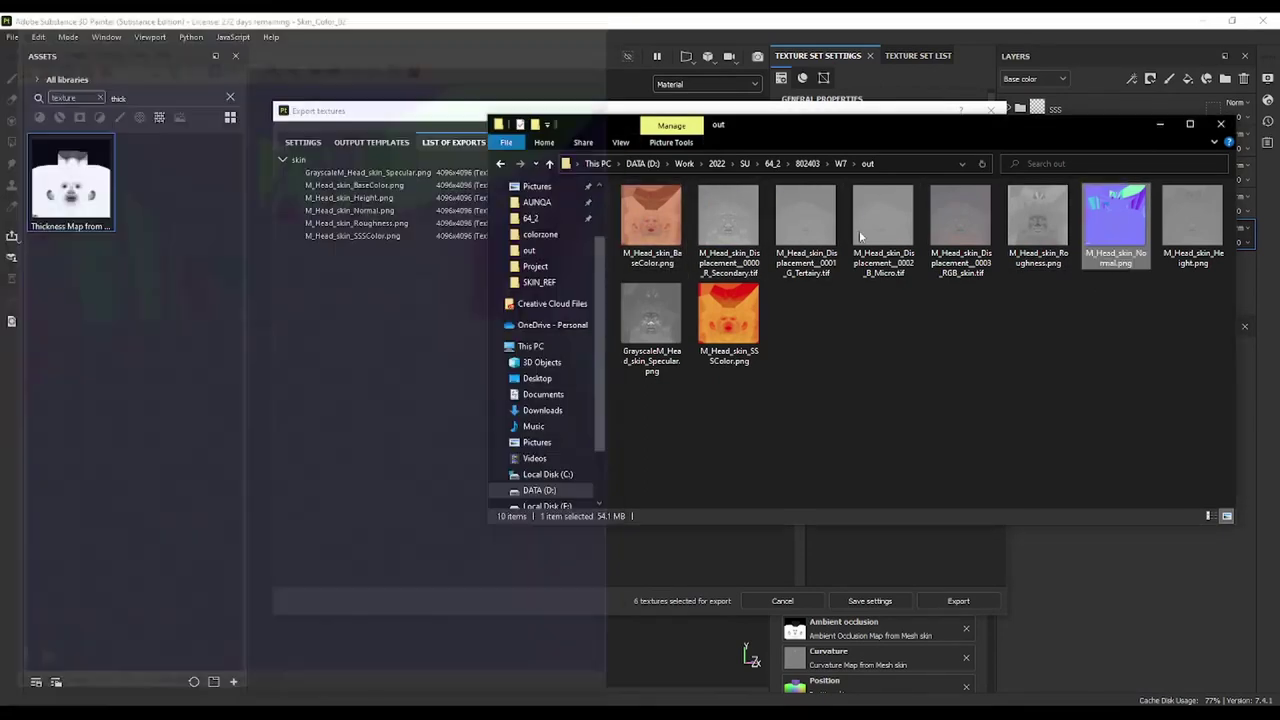
pyautogui.doubleClick(1051, 232)
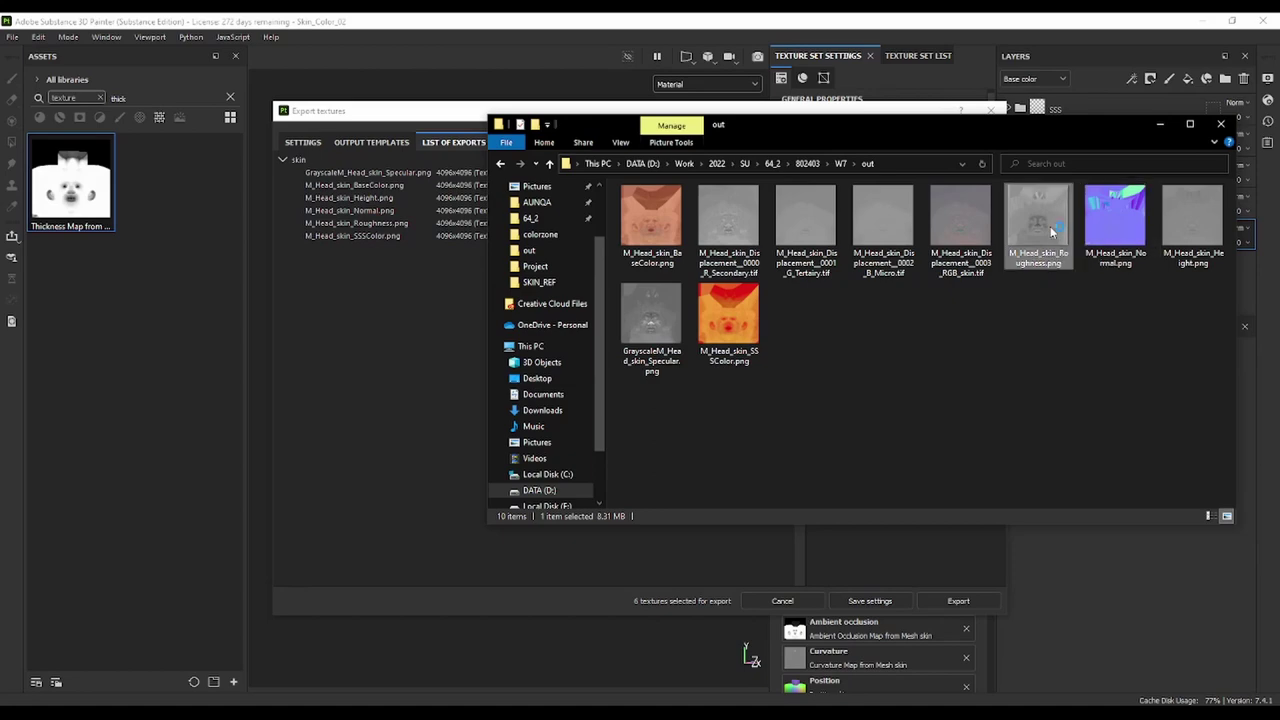
pyautogui.click(603, 25)
pyautogui.doubleClick(1190, 233)
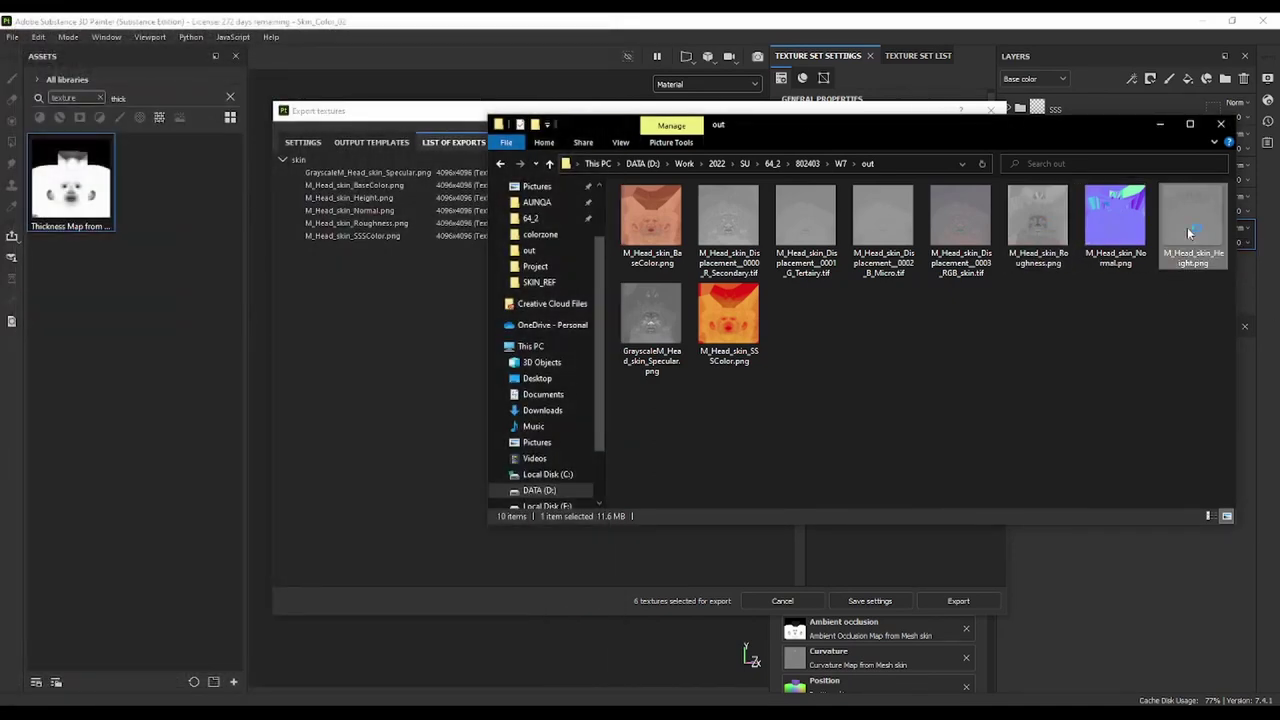
pyautogui.click(606, 26)
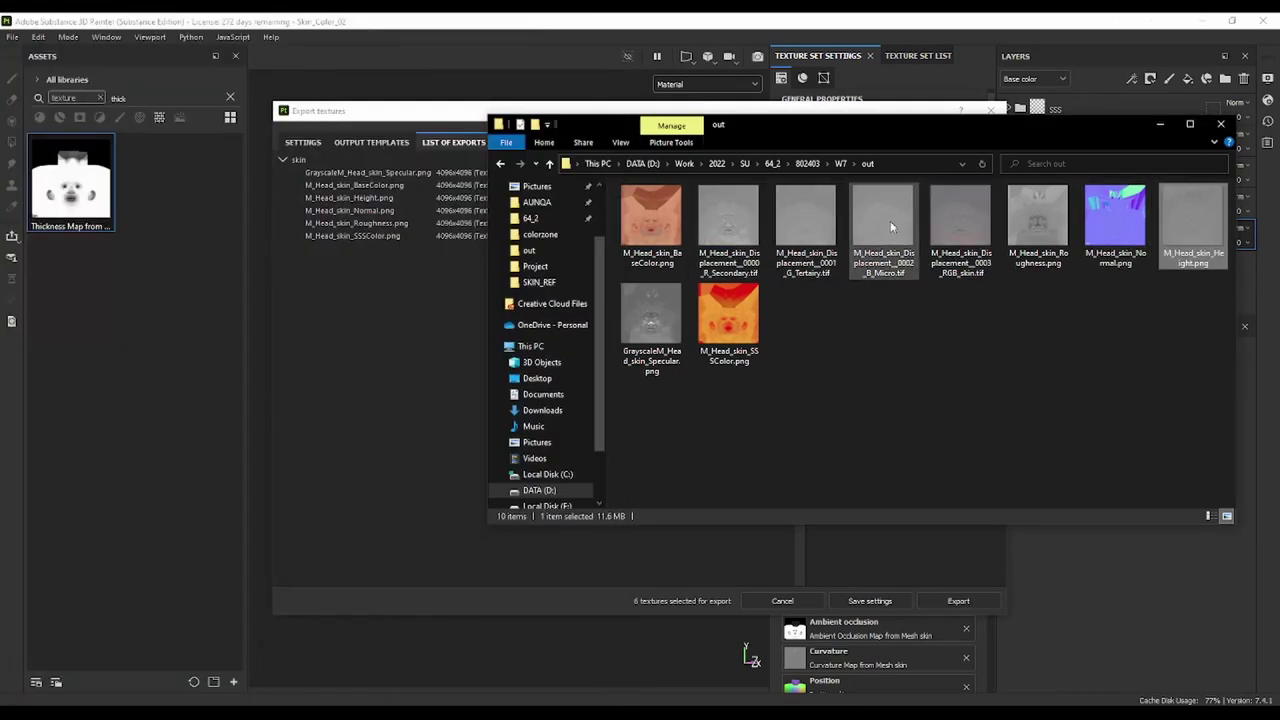
# Preview the Roughness and Specular maps again, then return to the Export textures window
pyautogui.doubleClick(1037, 218)
pyautogui.click(604, 23)
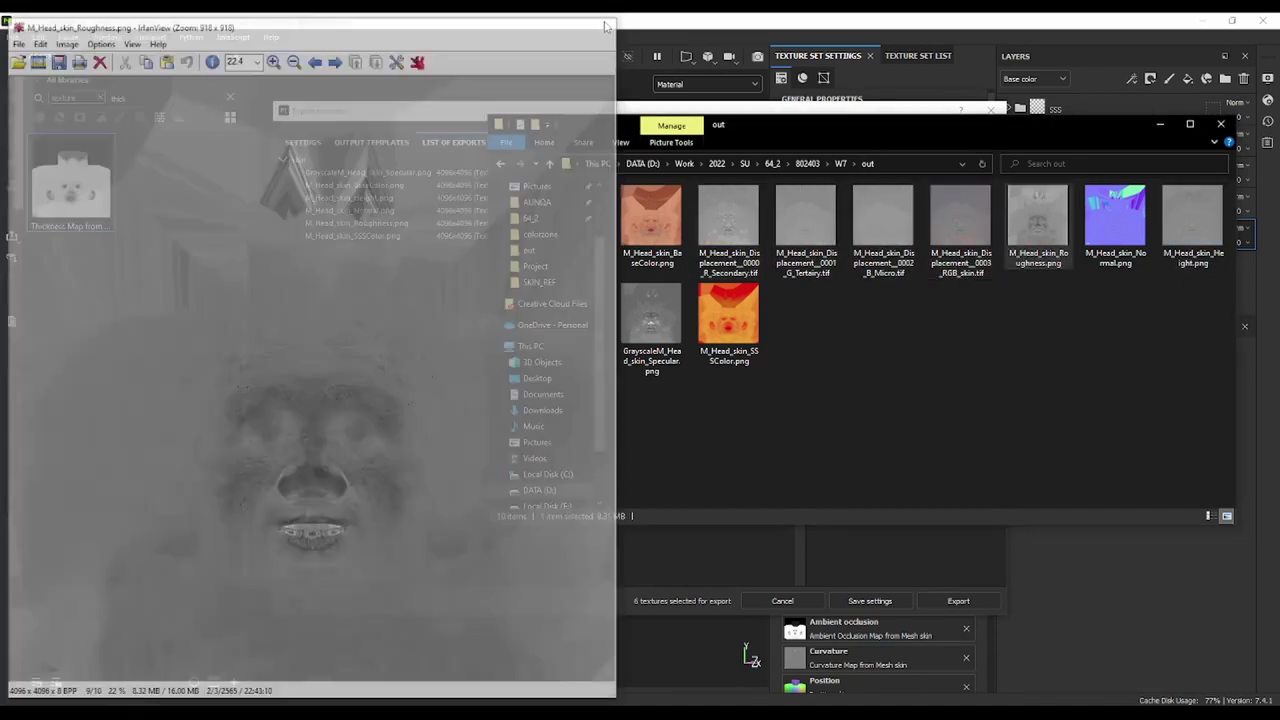
pyautogui.doubleClick(652, 325)
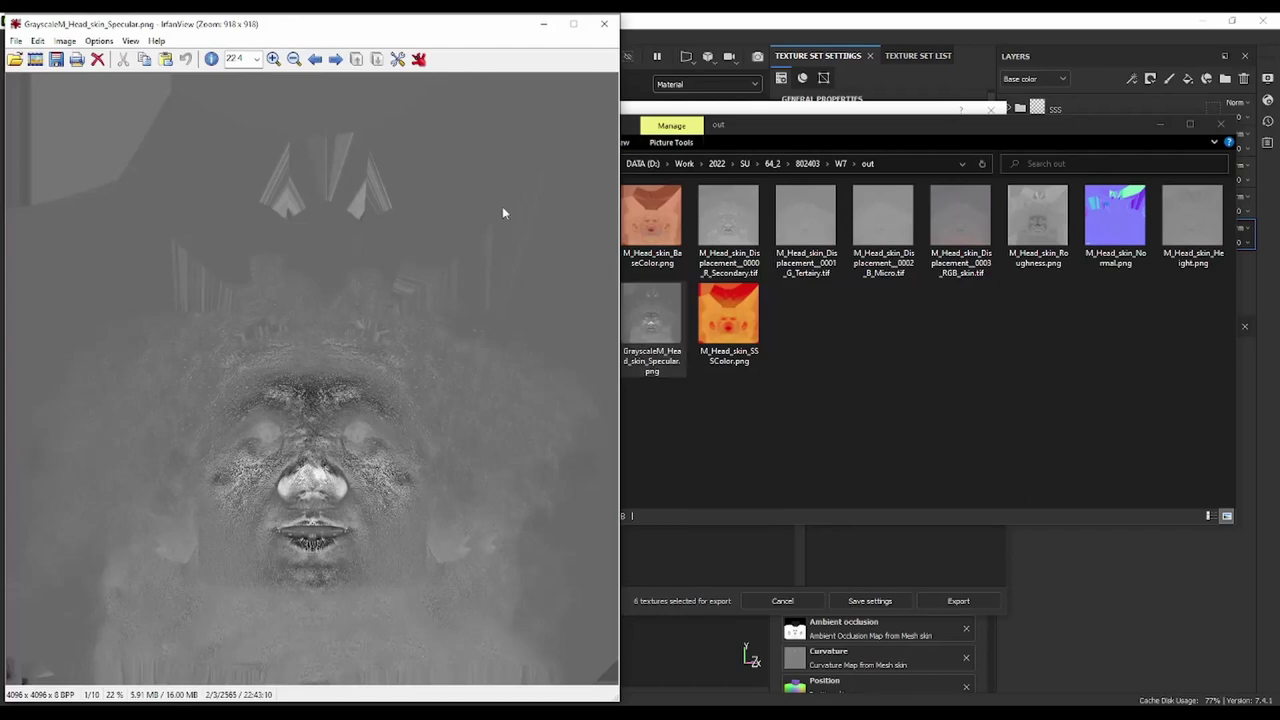
pyautogui.click(604, 23)
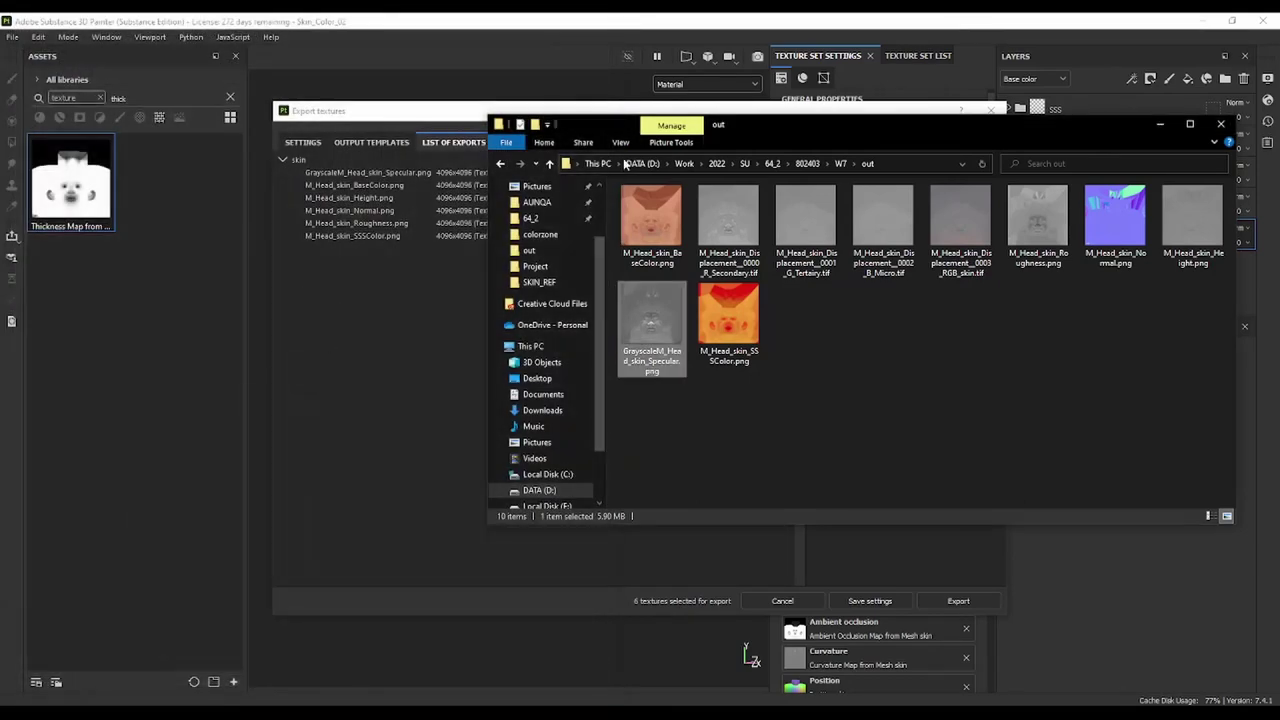
pyautogui.click(449, 156)
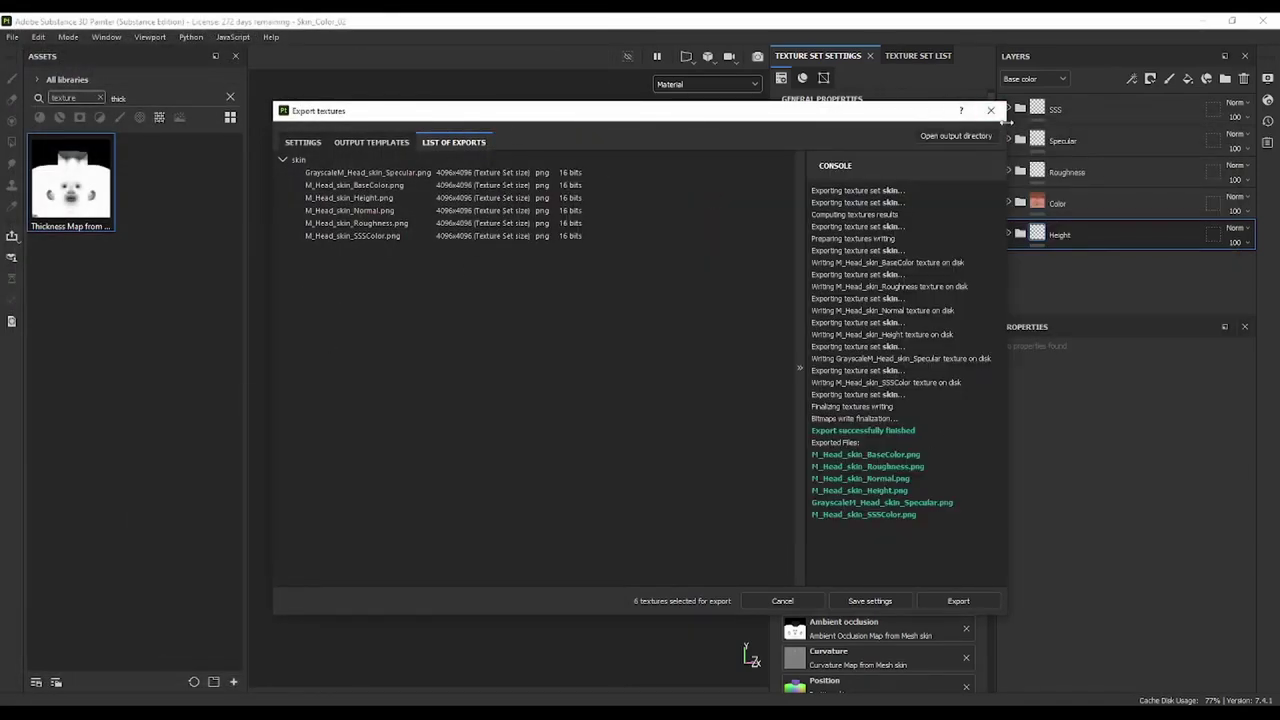
# Close the Export textures window, orbit and zoom around the head, and glance at the out folder
pyautogui.click(990, 110)
pyautogui.keyDown('alt'); pyautogui.moveTo(553, 397); pyautogui.dragTo(578, 385); pyautogui.keyUp('alt')
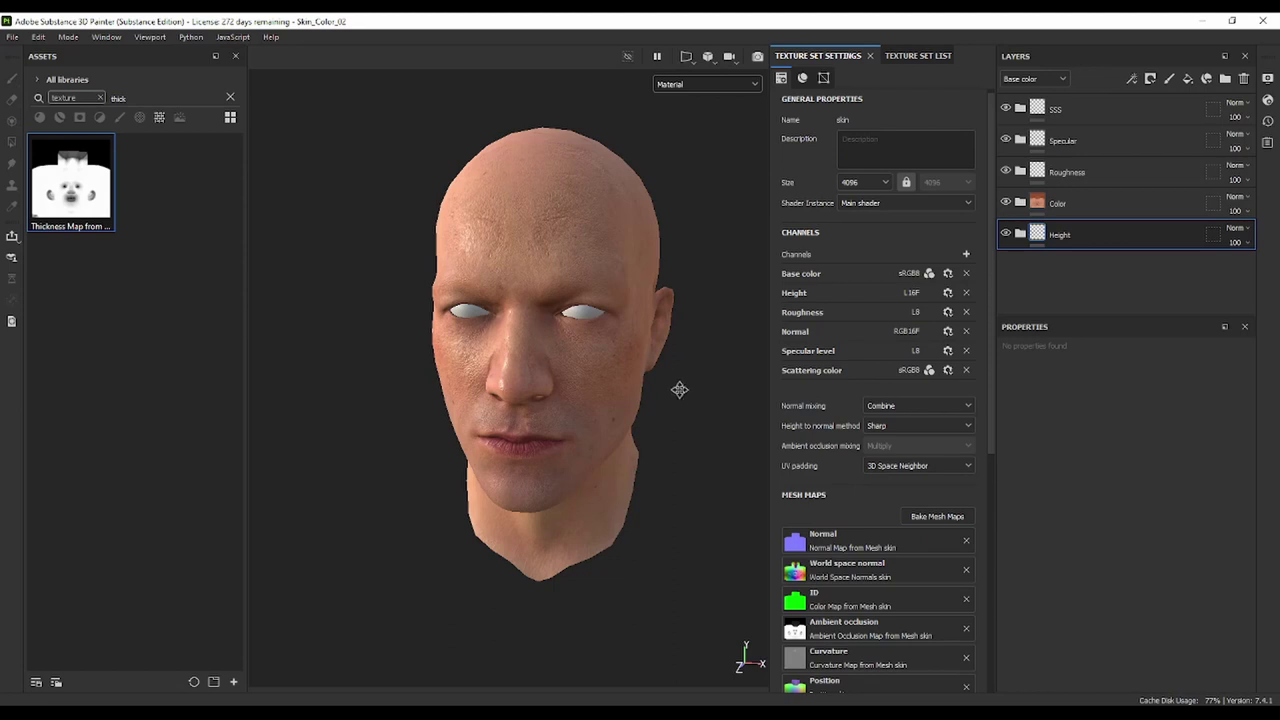
pyautogui.moveTo(679, 389)
pyautogui.keyDown('alt'); pyautogui.mouseDown()
pyautogui.moveTo(651, 449)
pyautogui.moveTo(649, 414)
pyautogui.moveTo(623, 429)
pyautogui.moveTo(668, 456)
pyautogui.moveTo(651, 443)
pyautogui.moveTo(657, 400)
pyautogui.moveTo(754, 398)
pyautogui.moveTo(660, 380)
pyautogui.moveTo(689, 414)
pyautogui.moveTo(608, 373)
pyautogui.mouseUp(); pyautogui.keyUp('alt')
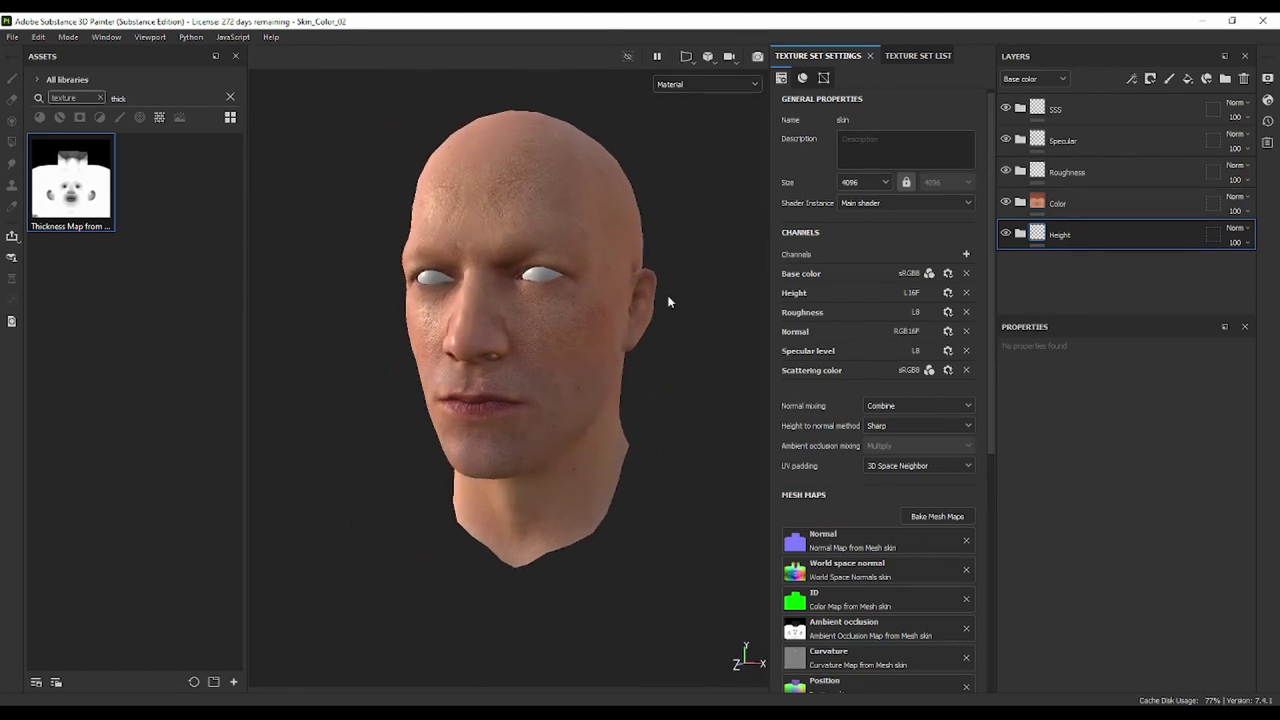
pyautogui.scroll(3, 587, 320)
pyautogui.scroll(3, 543, 286)
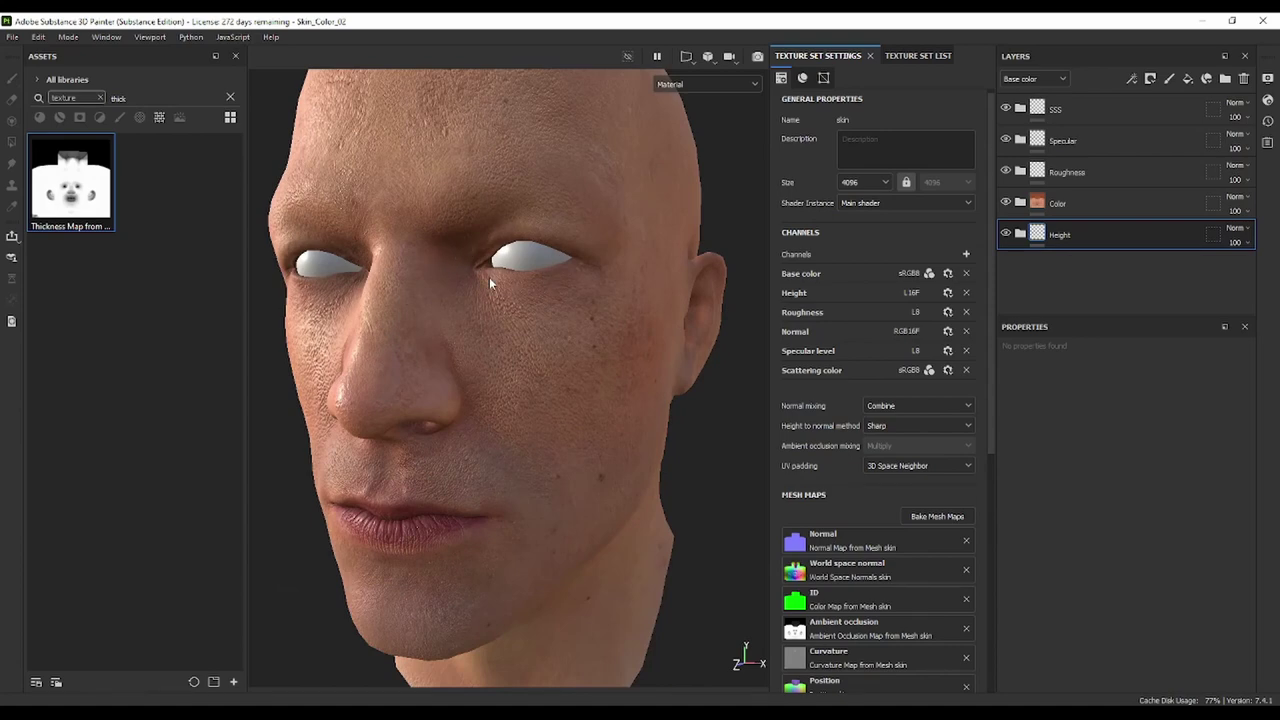
pyautogui.scroll(-2, 780, 400)
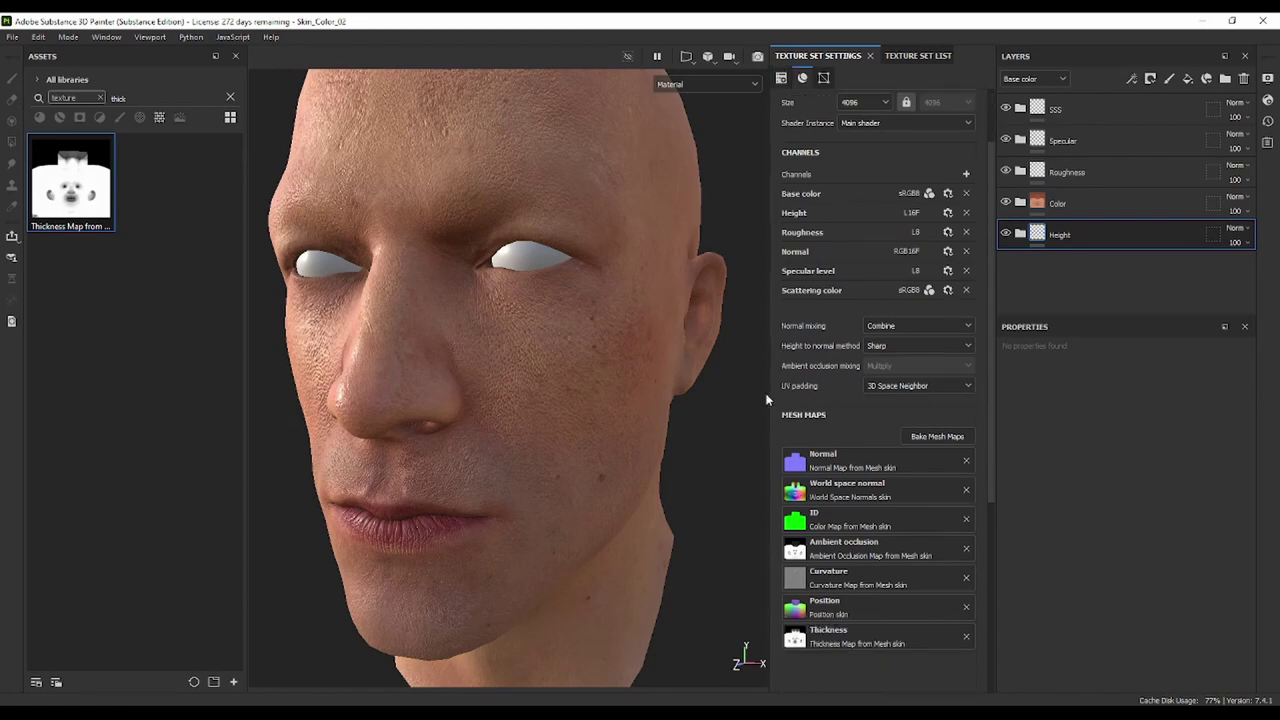
pyautogui.scroll(3, 723, 382)
pyautogui.scroll(-3, 740, 378)
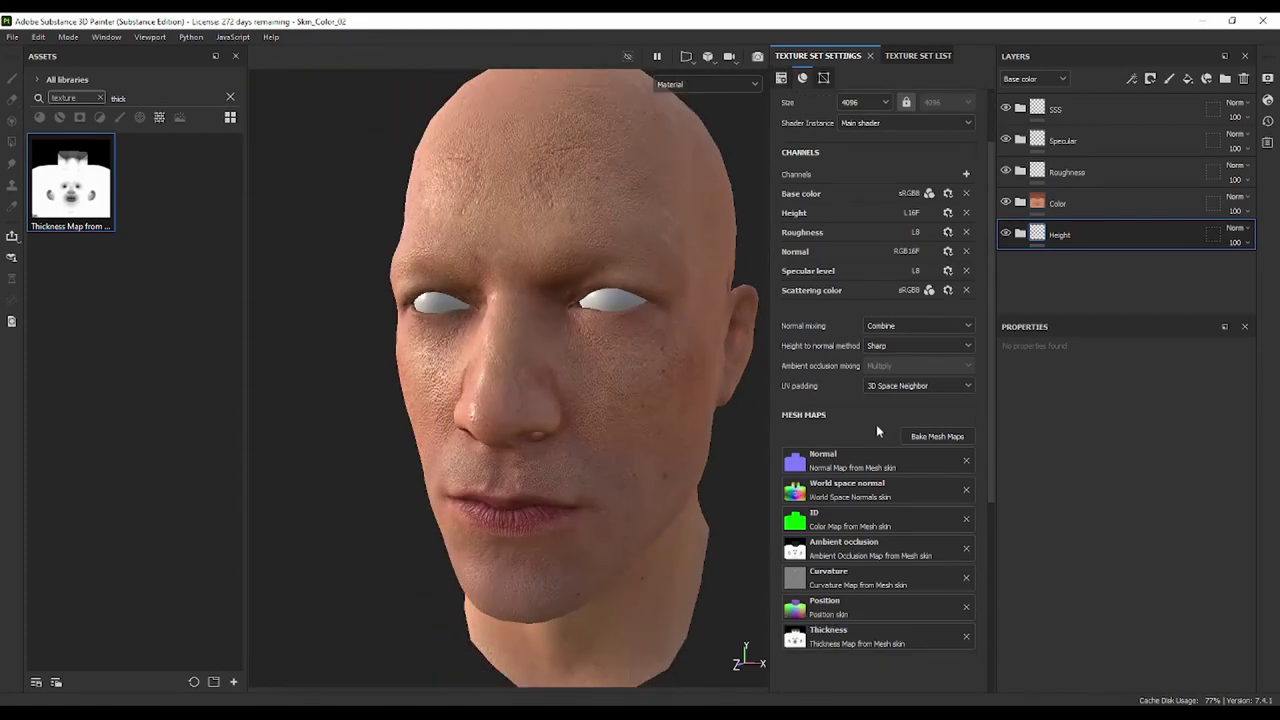
pyautogui.scroll(-2, 876, 424)
pyautogui.scroll(5, 878, 424)
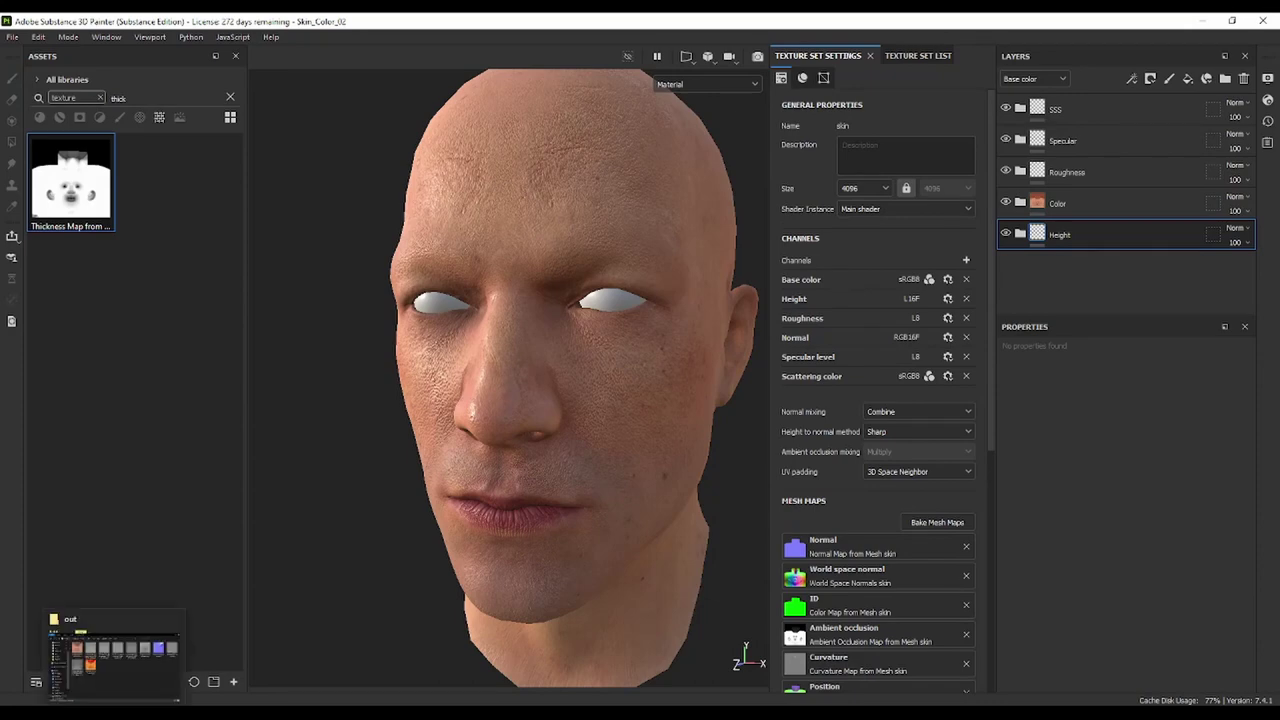
pyautogui.click(120, 690)
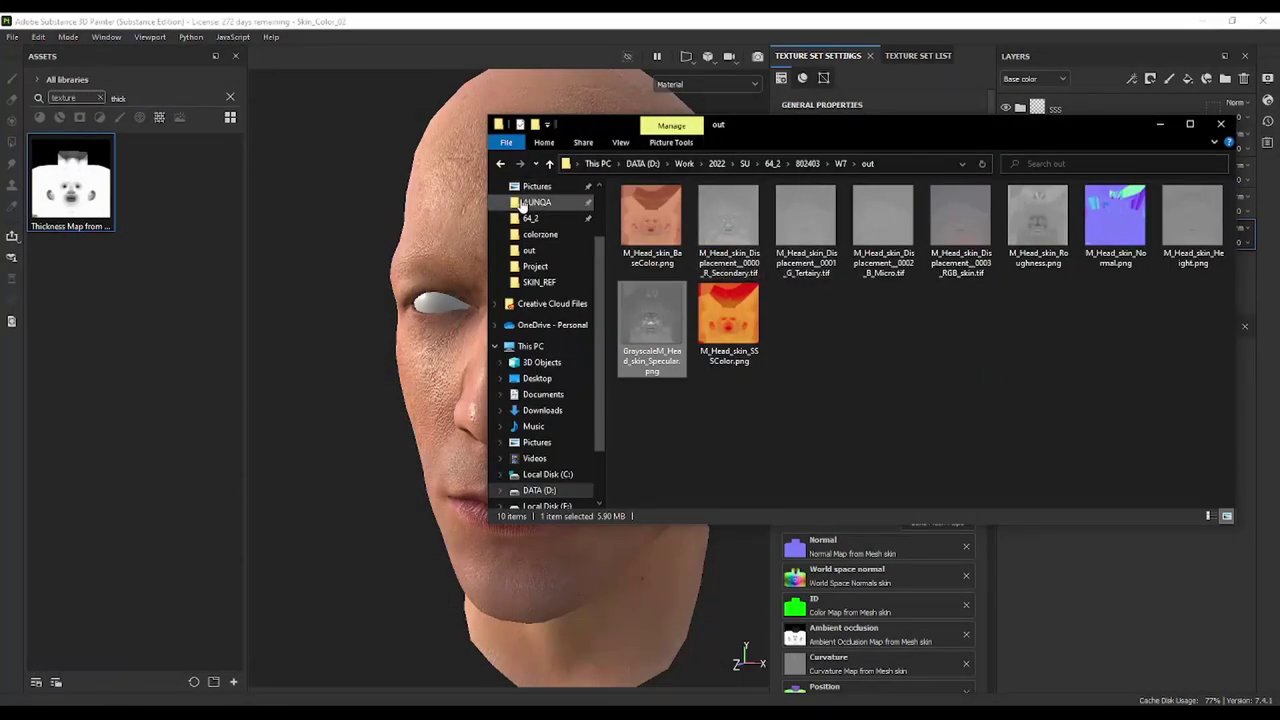
pyautogui.click(362, 171)
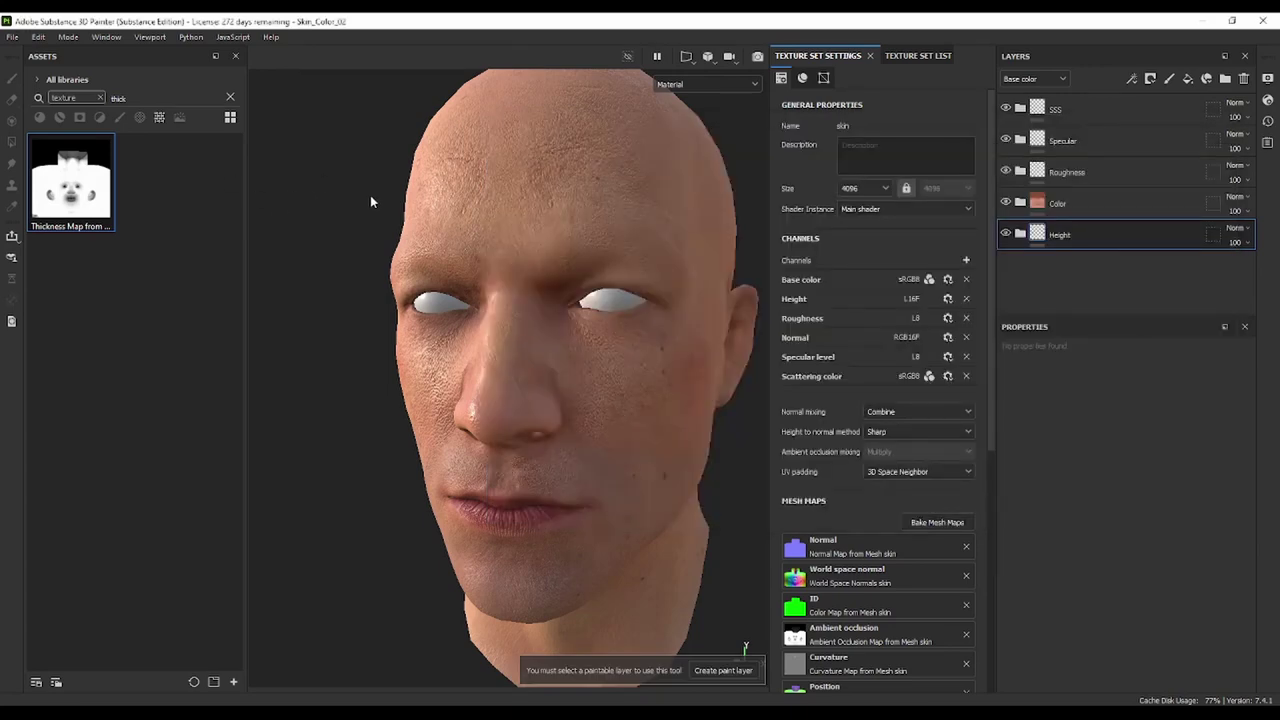
# In the Texture Set List, toggle both eye texture sets off and back on, then reframe the head
pyautogui.click(910, 55)
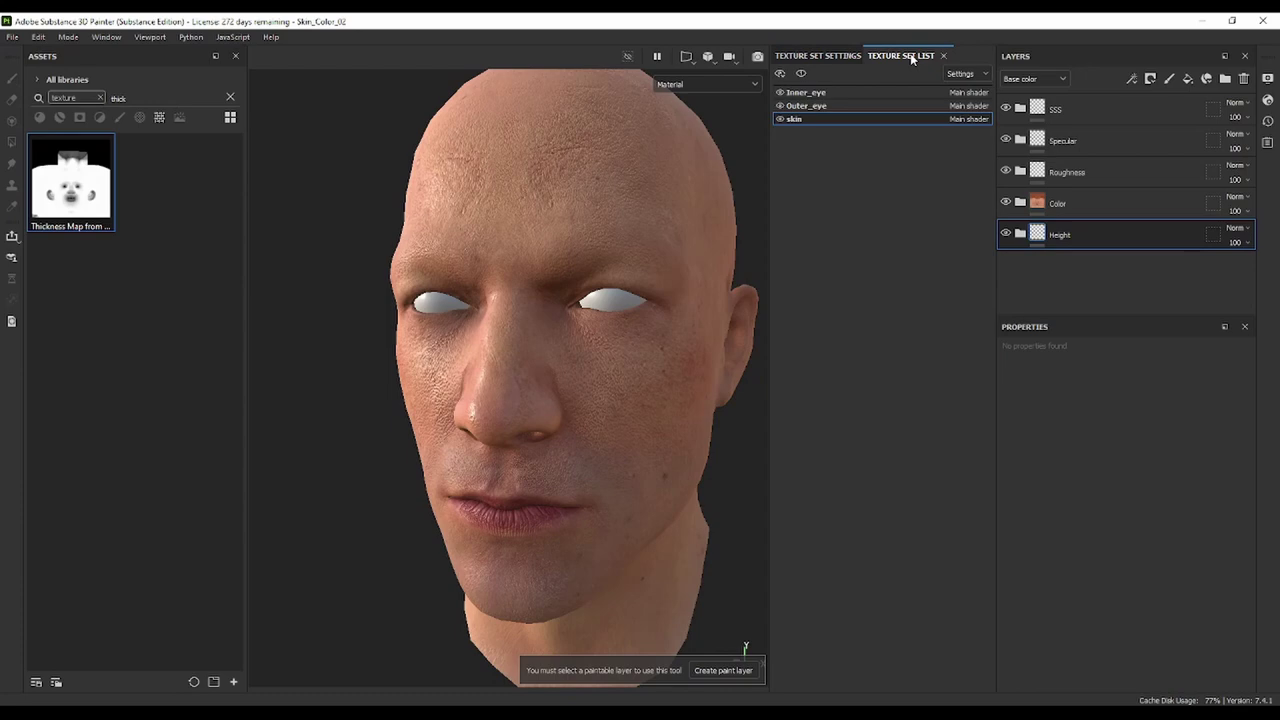
pyautogui.click(780, 92)
pyautogui.click(780, 105)
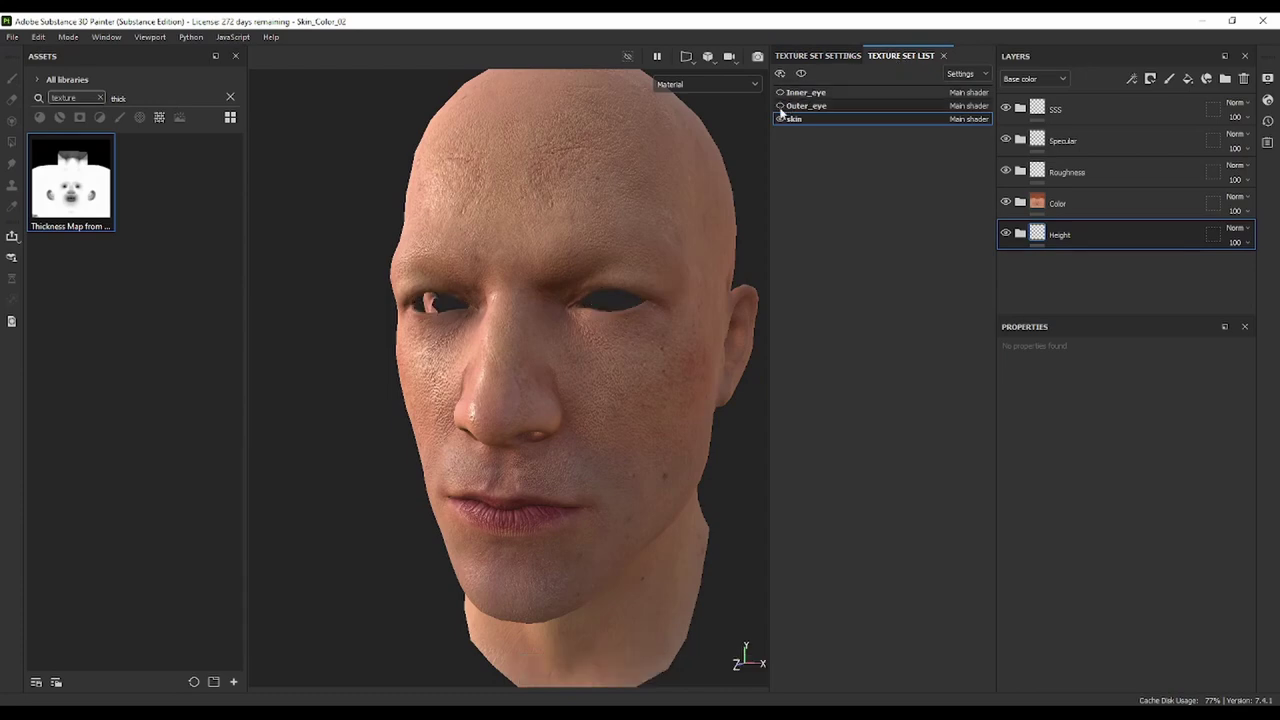
pyautogui.click(780, 105)
pyautogui.click(780, 92)
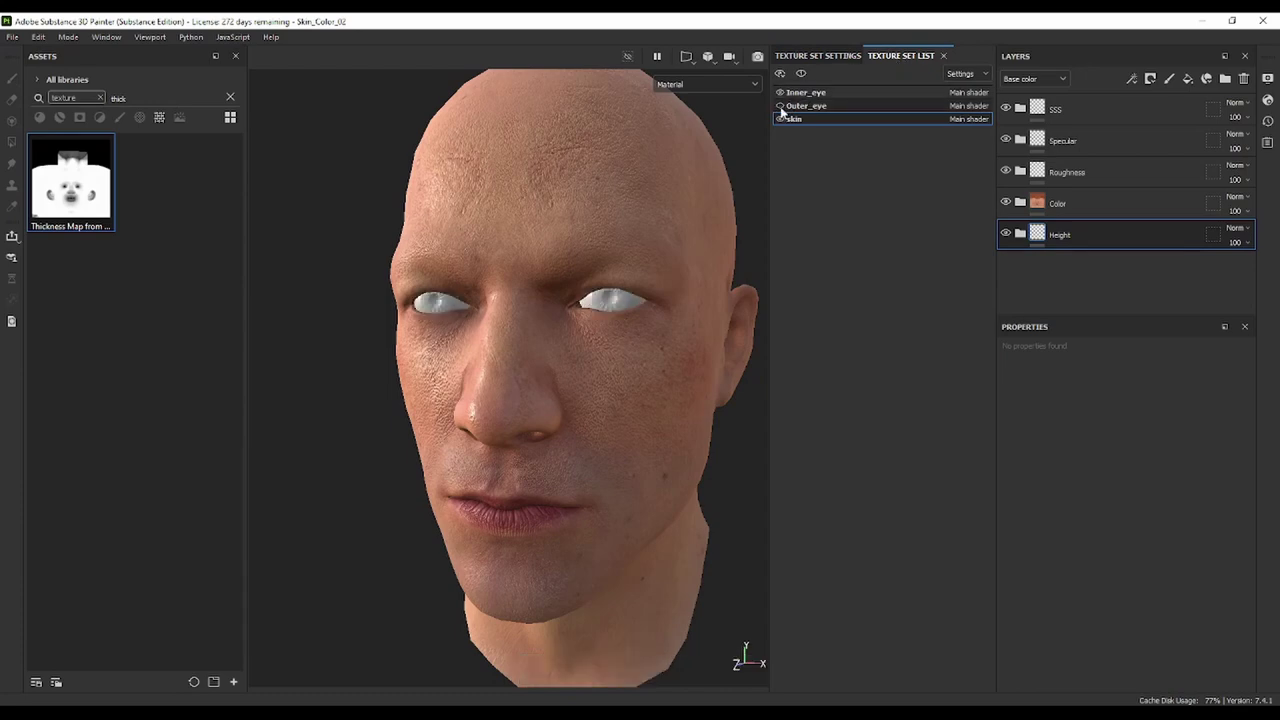
pyautogui.scroll(5, 584, 305)
pyautogui.scroll(3, 575, 285)
pyautogui.moveTo(575, 285)
pyautogui.keyDown('alt'); pyautogui.mouseDown()
pyautogui.moveTo(566, 266)
pyautogui.moveTo(585, 242)
pyautogui.moveTo(598, 330)
pyautogui.mouseUp(); pyautogui.keyUp('alt')
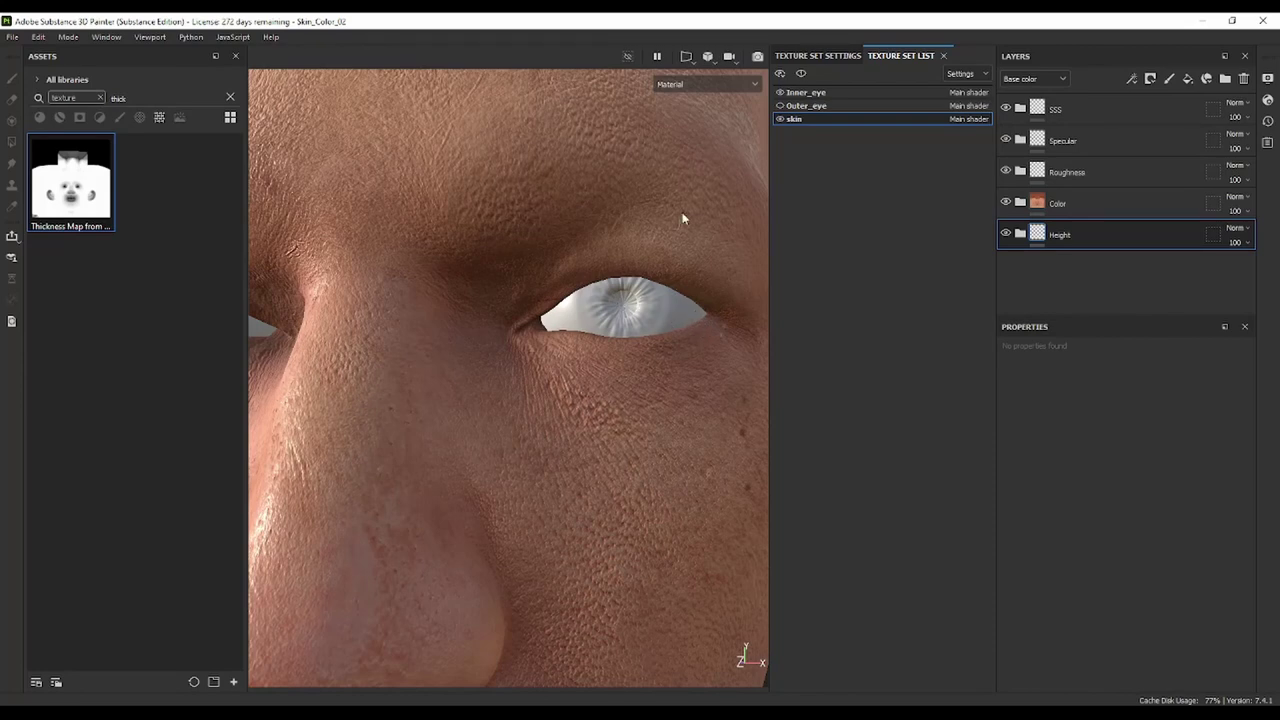
pyautogui.press('f')
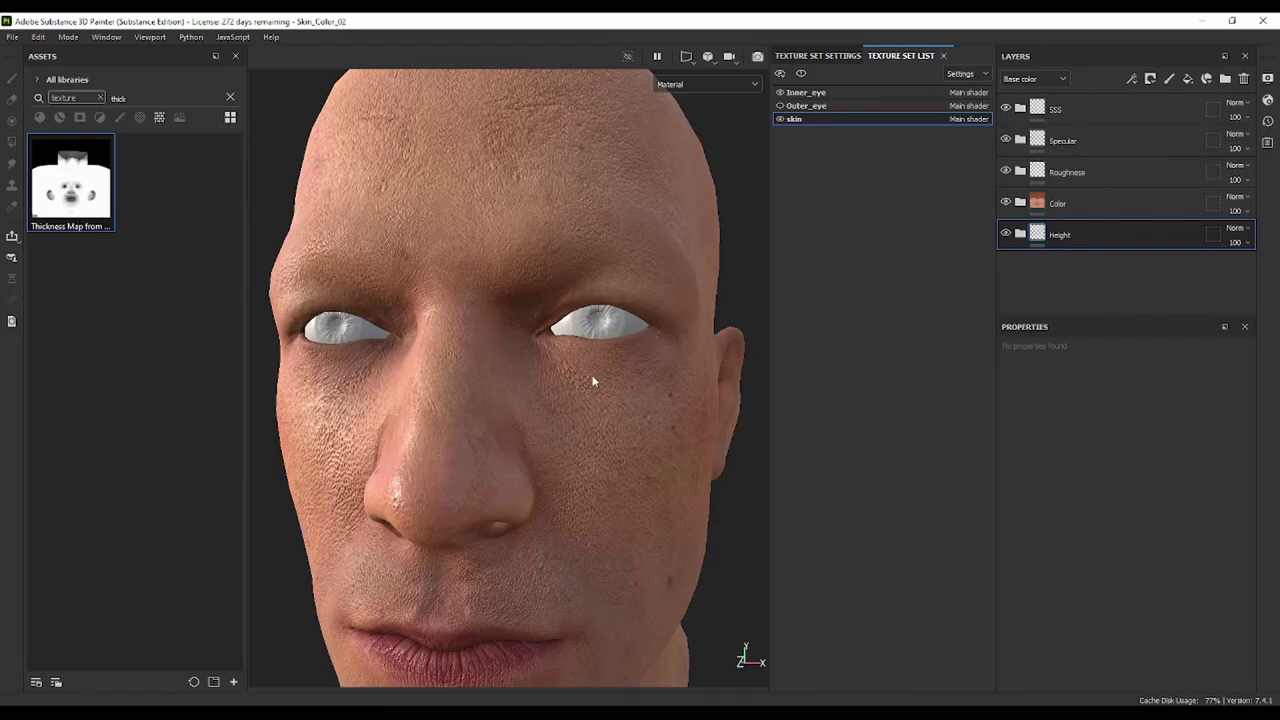
# Hide the Inner_eye texture set, turn the head to a right profile, and save the project
pyautogui.click(779, 92)
pyautogui.keyDown('alt'); pyautogui.moveTo(586, 363); pyautogui.dragTo(557, 391, button='right'); pyautogui.keyUp('alt')
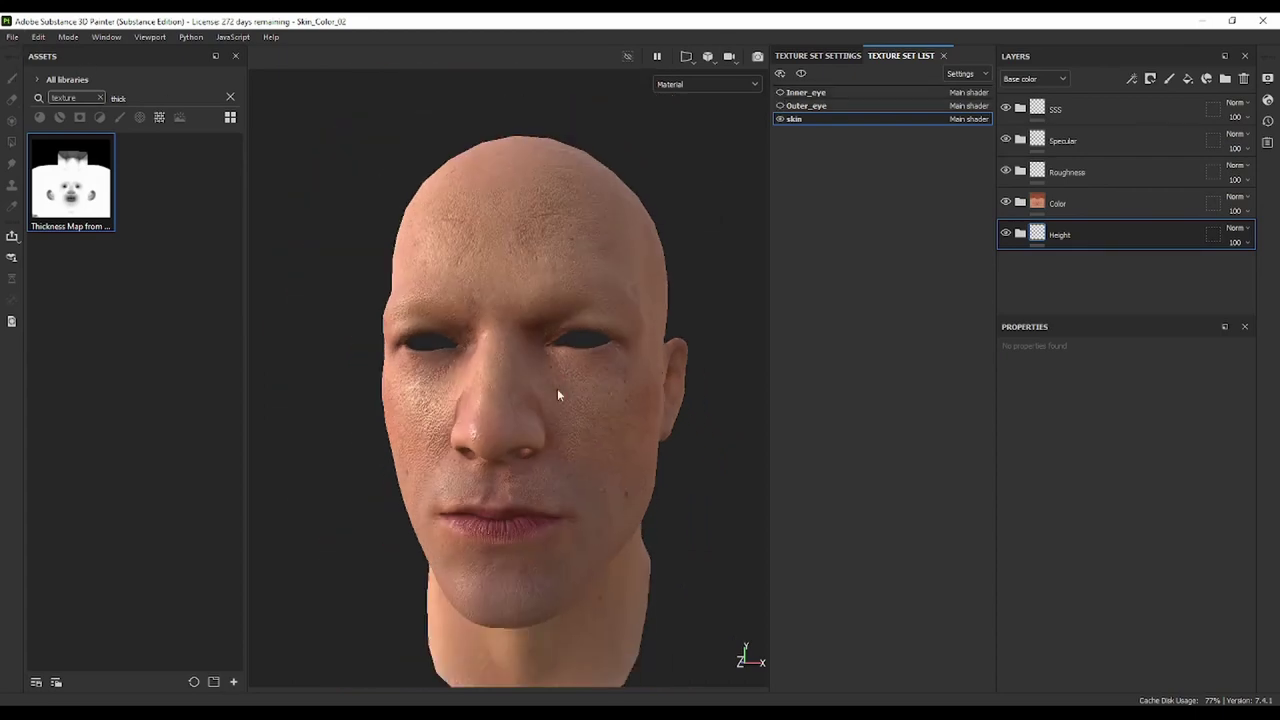
pyautogui.moveTo(557, 391)
pyautogui.keyDown('alt'); pyautogui.mouseDown()
pyautogui.moveTo(492, 335)
pyautogui.moveTo(399, 362)
pyautogui.mouseUp(); pyautogui.keyUp('alt')
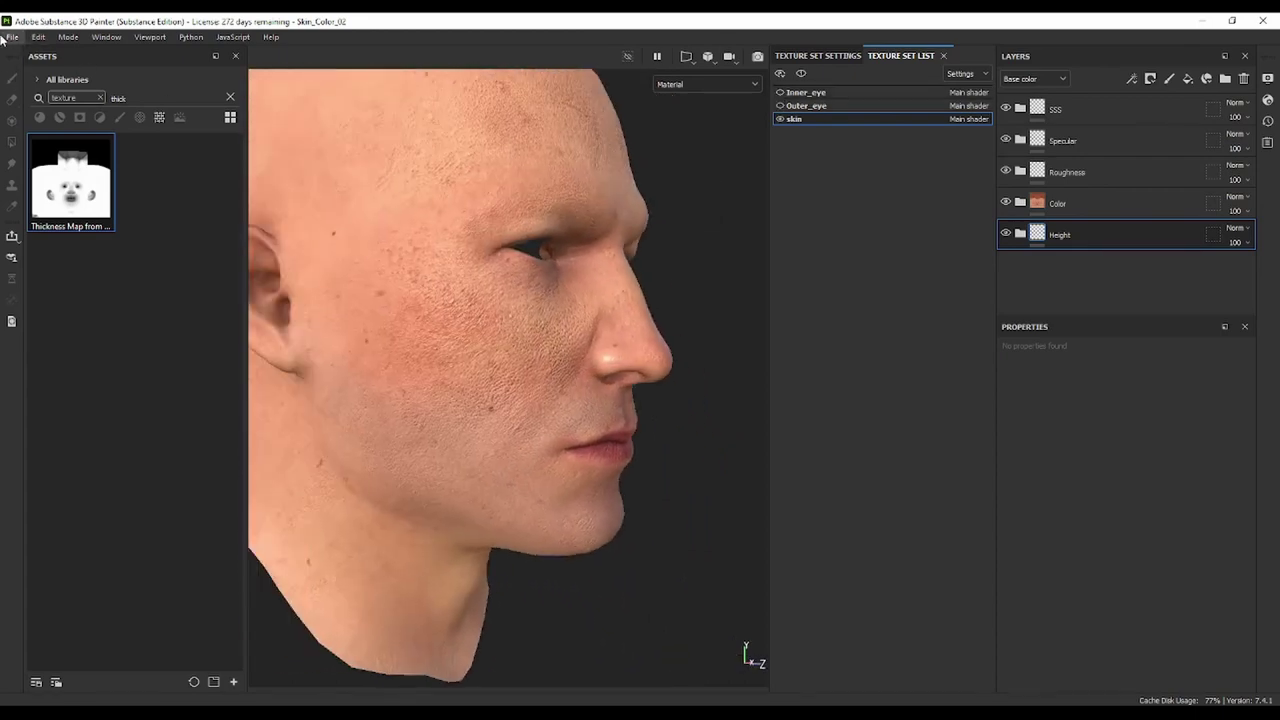
pyautogui.click(12, 37)
pyautogui.click(46, 142)
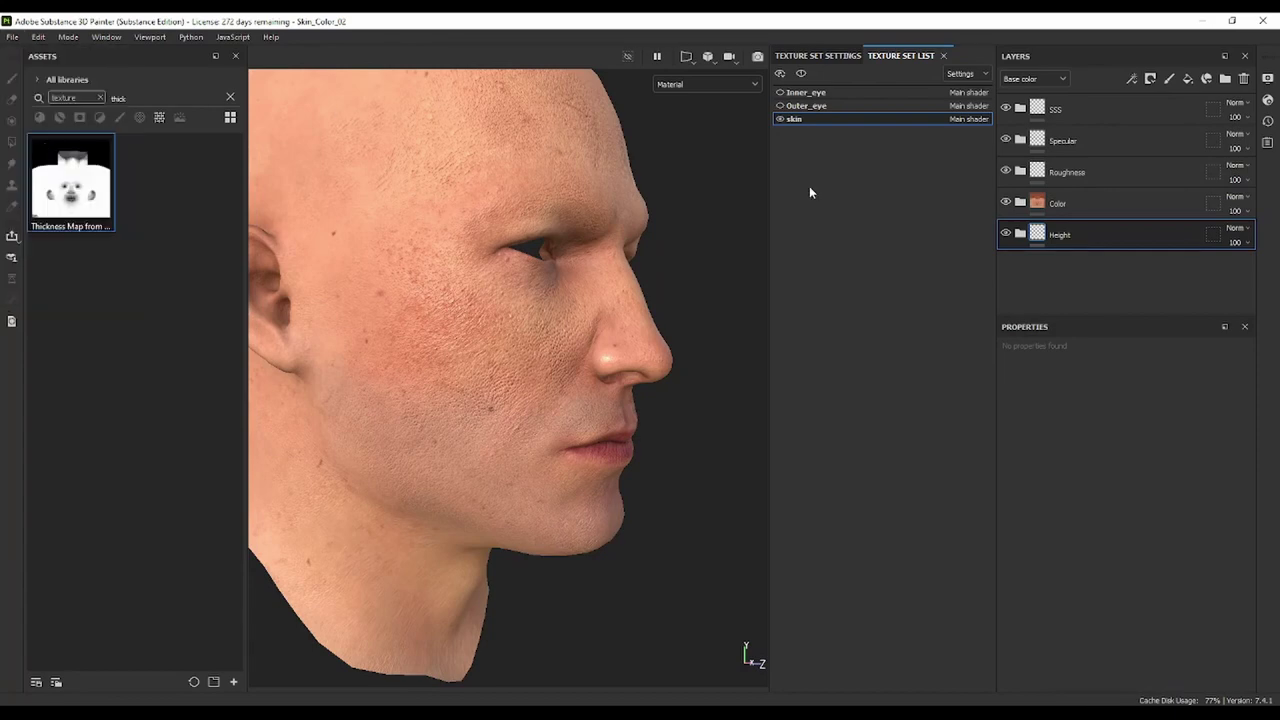